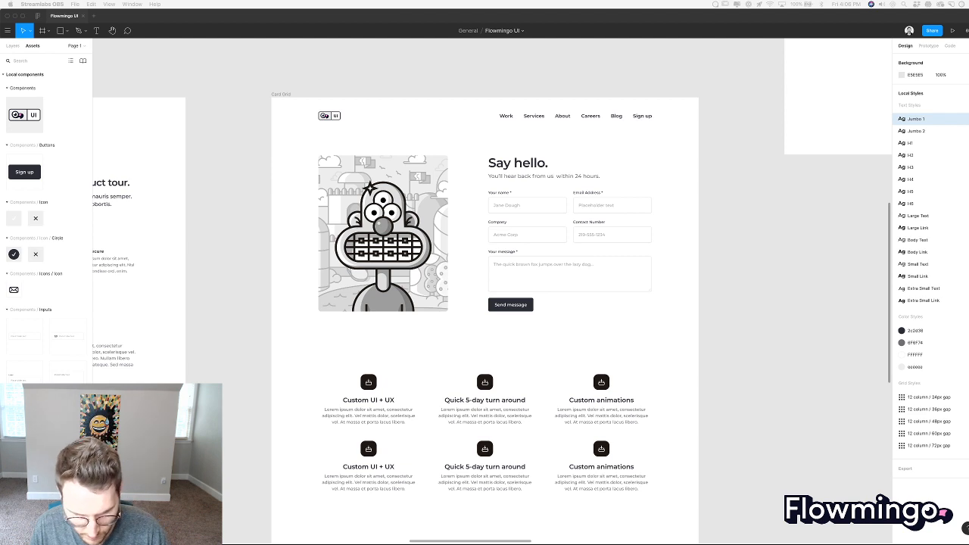
key(super+Tab)
key(super+Tab)
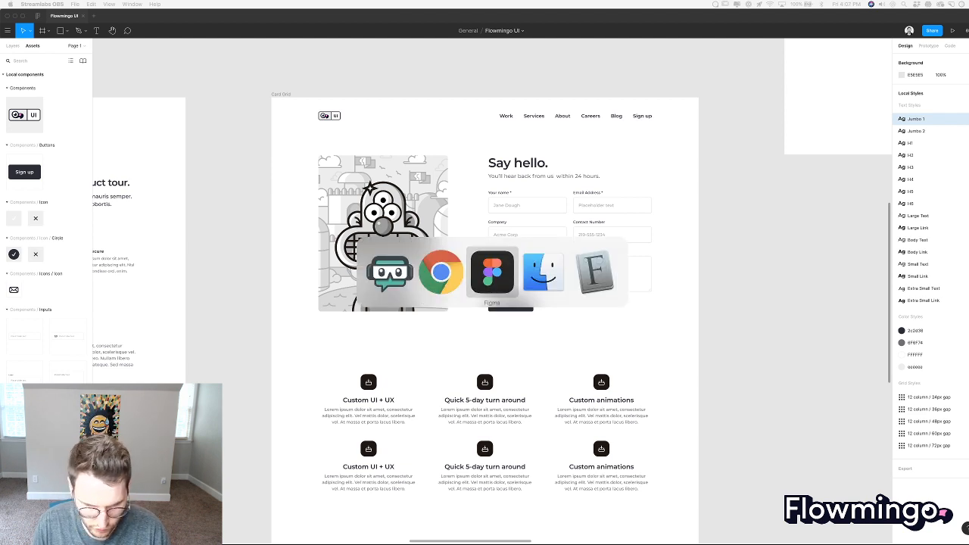
key(super+Tab)
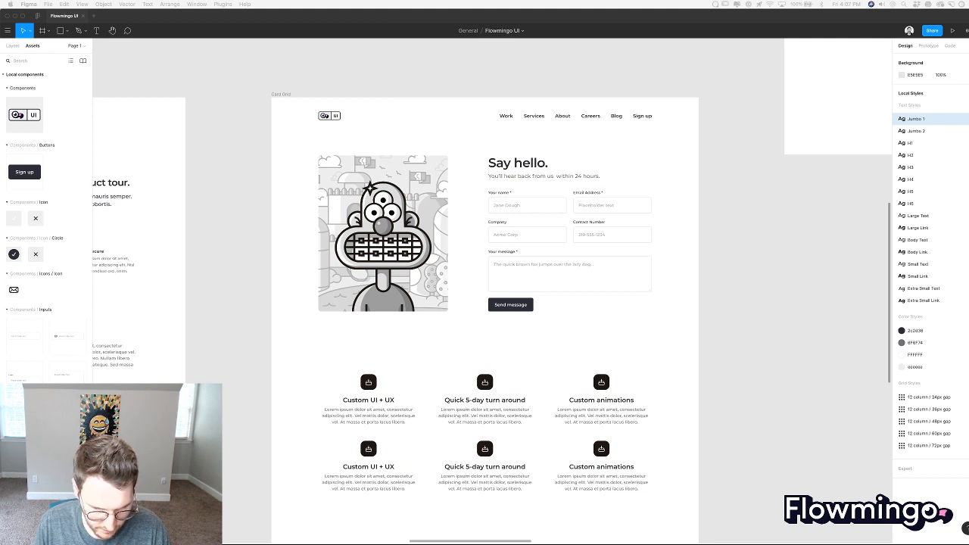
key(super+Tab)
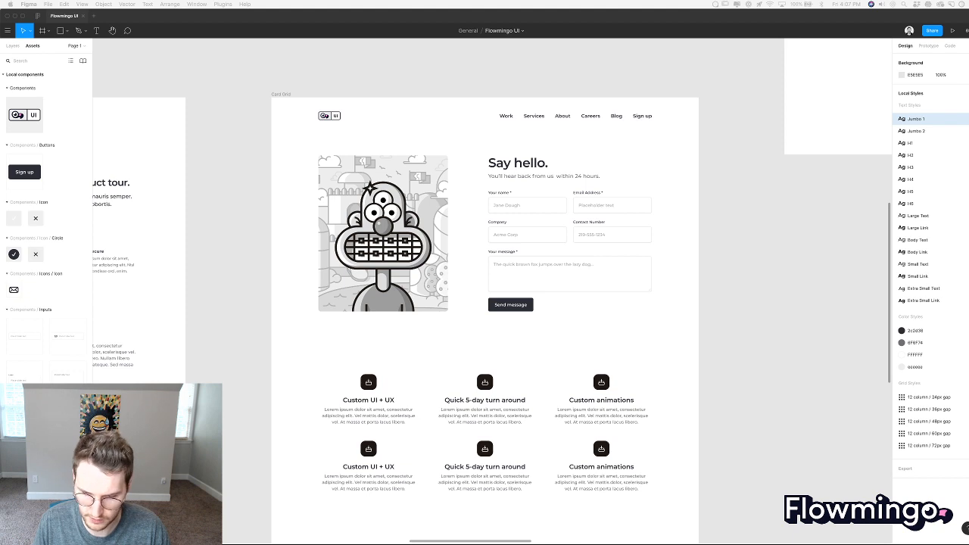
key(super+Tab)
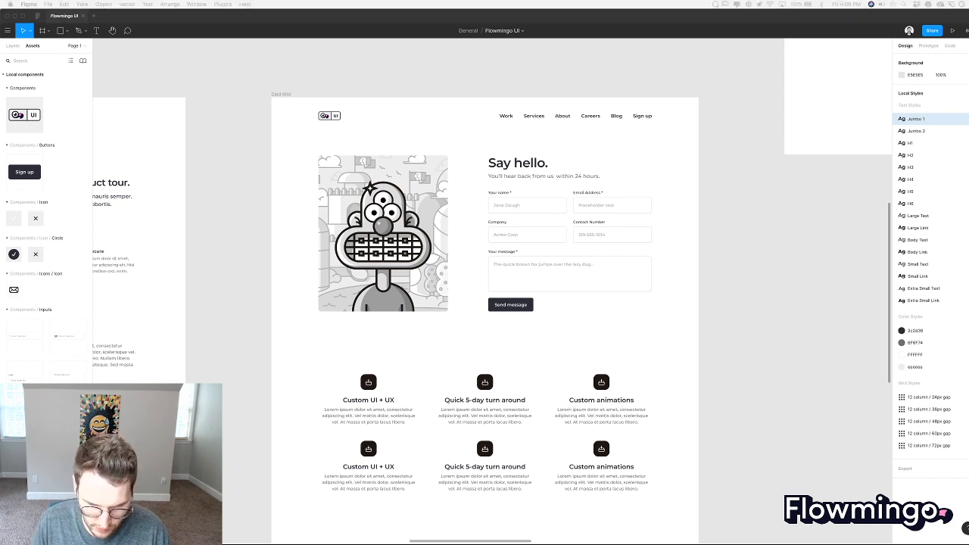
key(super+Tab)
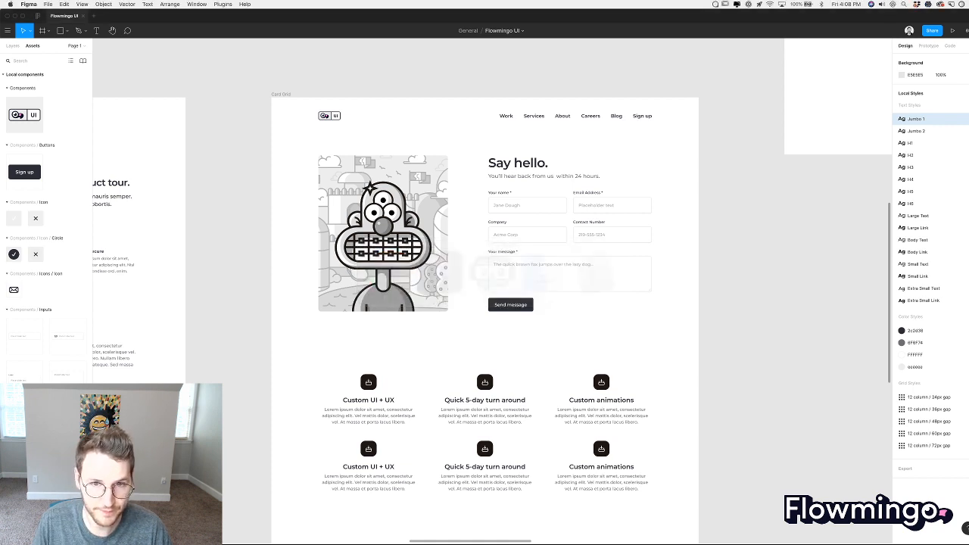
key(super+Tab)
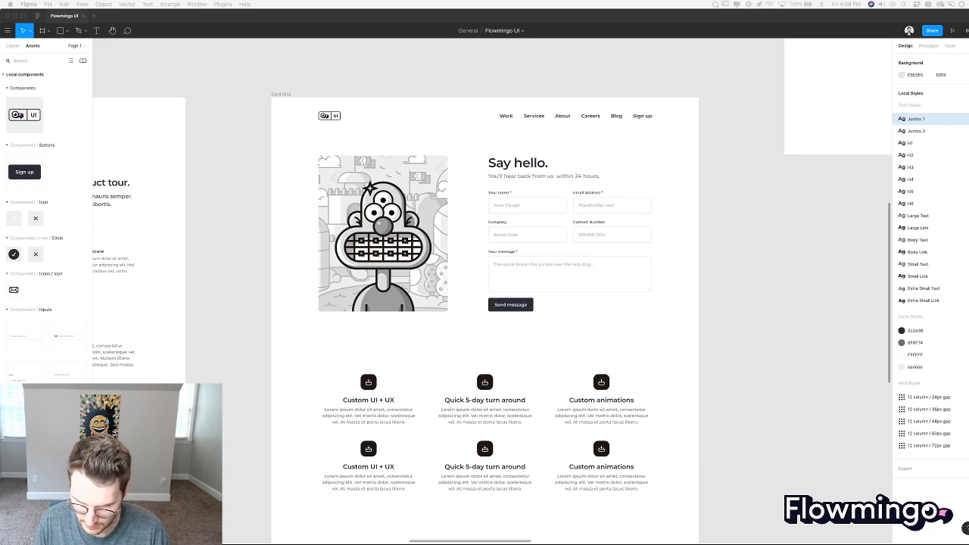
key(super+Tab)
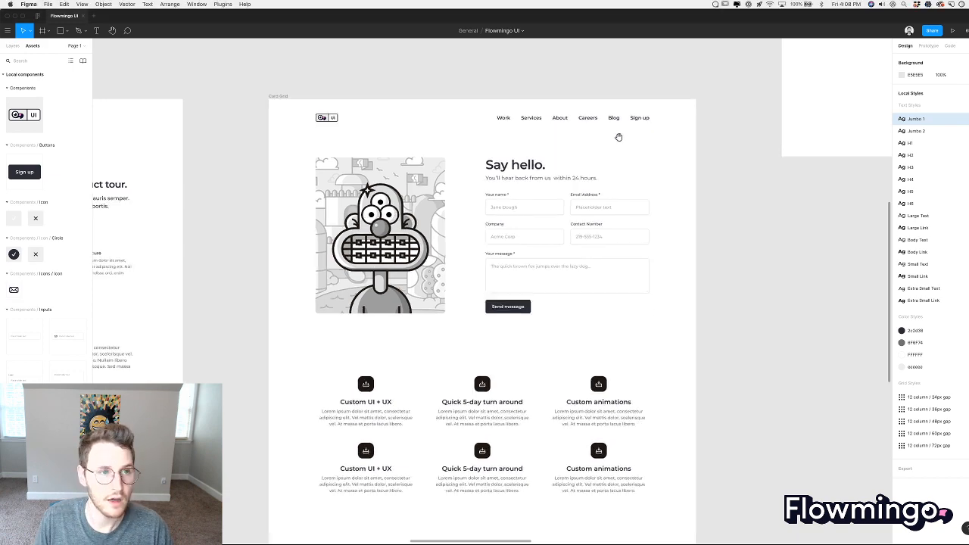
Review the Card Grid page layouts, examining the contact form and the feature columns below it.
drag(619, 136, 630, 108)
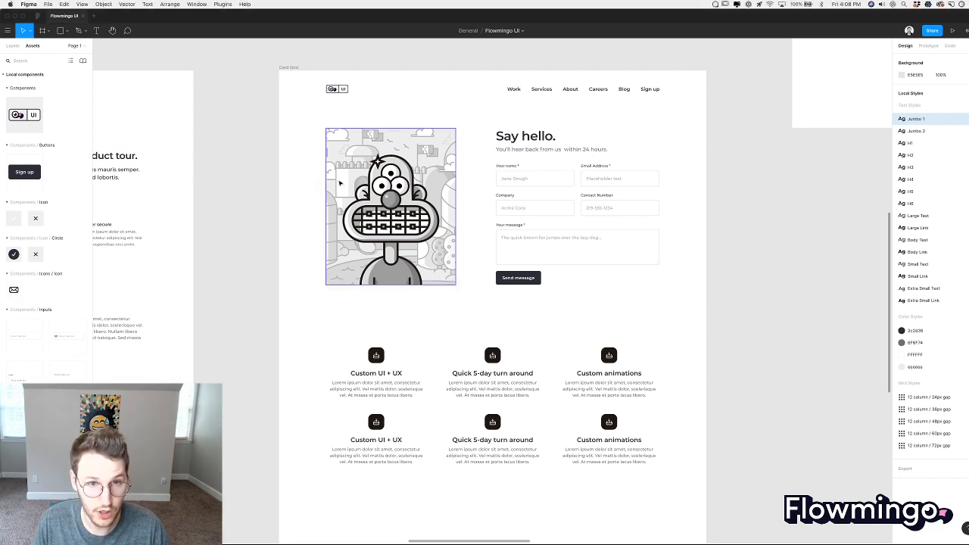
scroll(410, 225, down, 10)
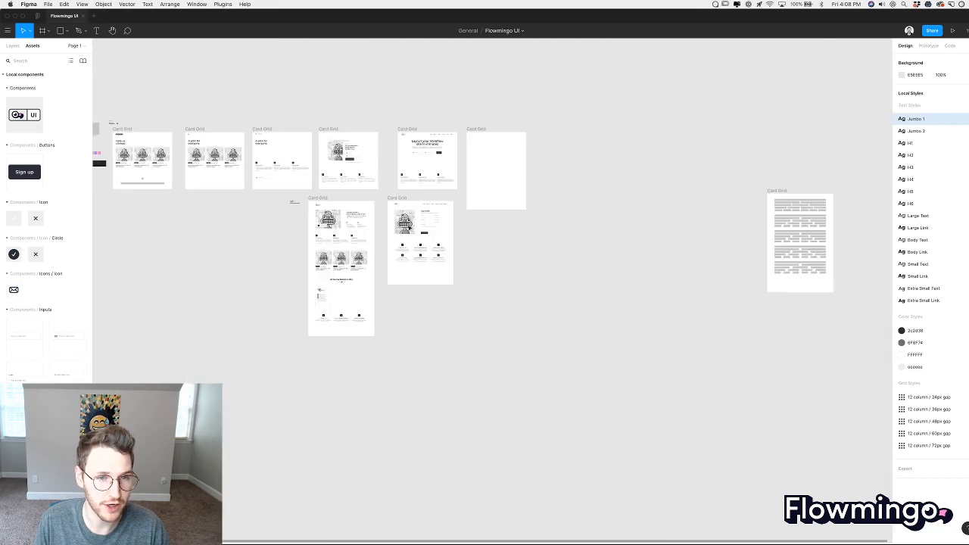
scroll(409, 225, up, 5)
scroll(409, 226, down, 2)
scroll(409, 226, right, 3)
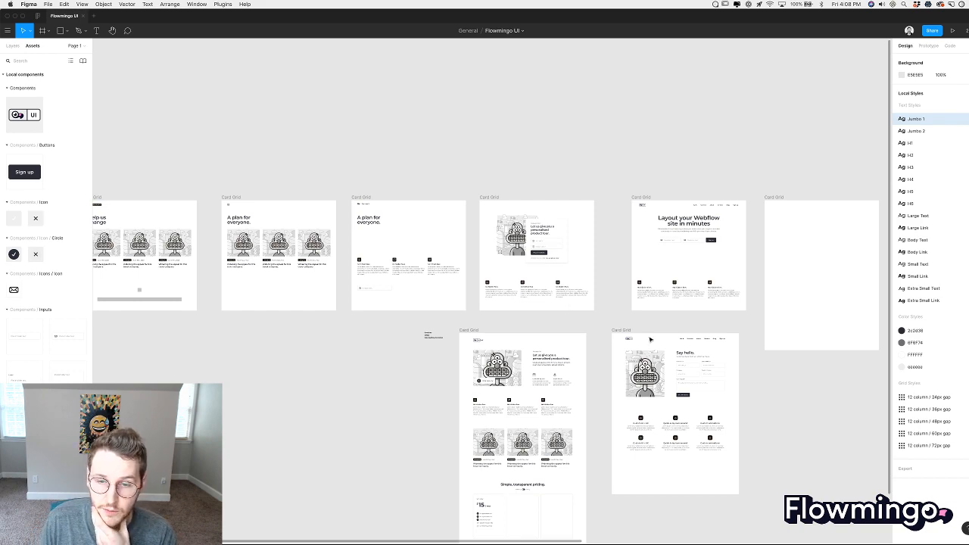
scroll(651, 340, up, 3)
scroll(650, 329, up, 5)
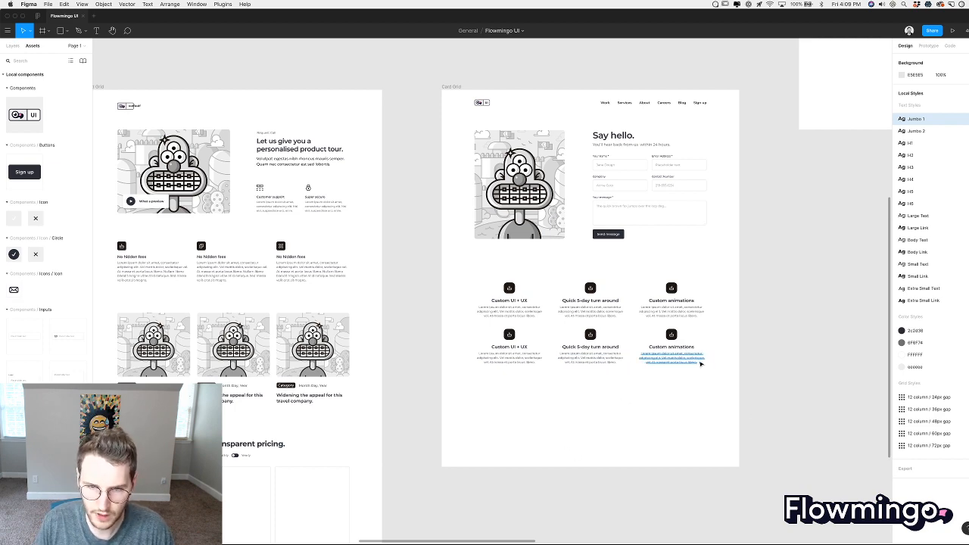
scroll(700, 362, up, 5)
scroll(675, 235, down, 5)
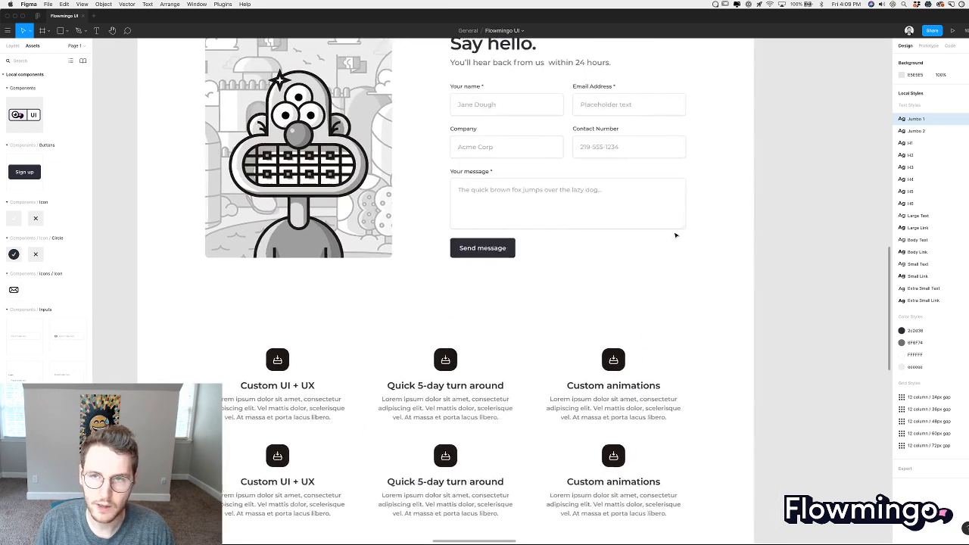
scroll(676, 234, up, 10)
scroll(675, 235, down, 8)
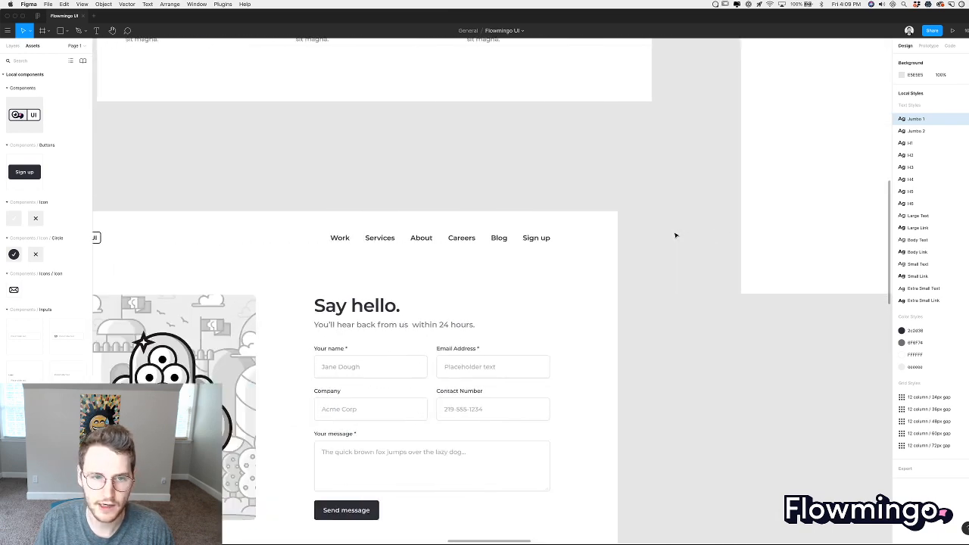
click(661, 256)
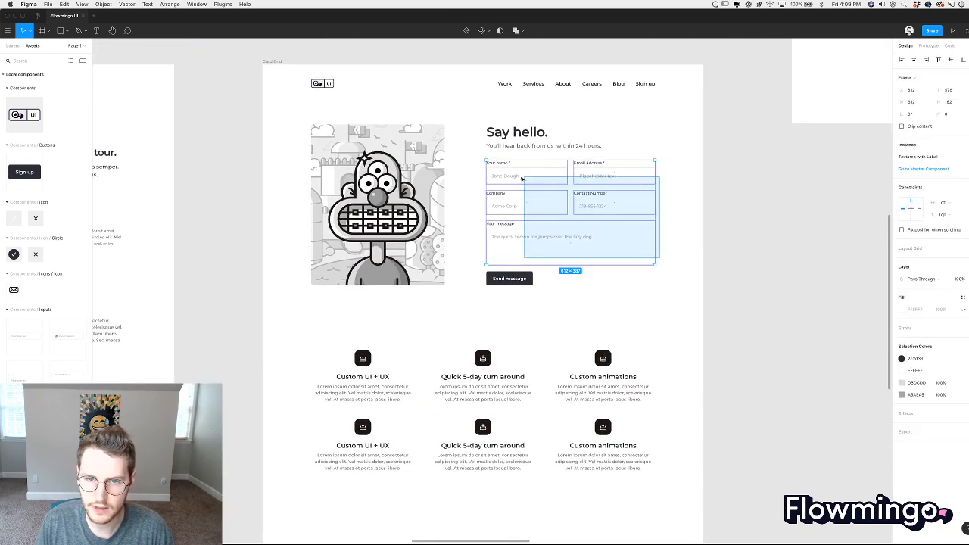
click(602, 296)
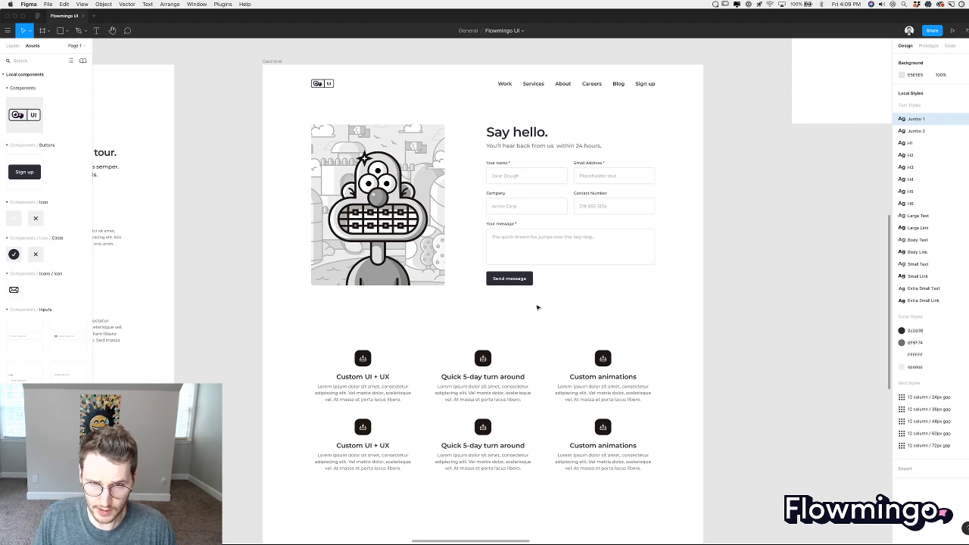
scroll(506, 282, left, 5)
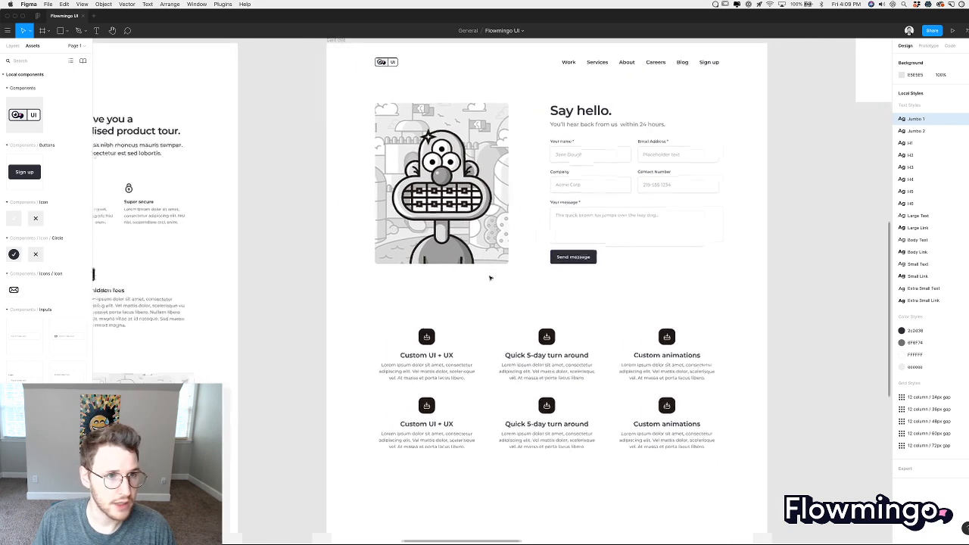
Open the Components page and bring the icon, button and input frames into closer view.
click(12, 45)
click(28, 85)
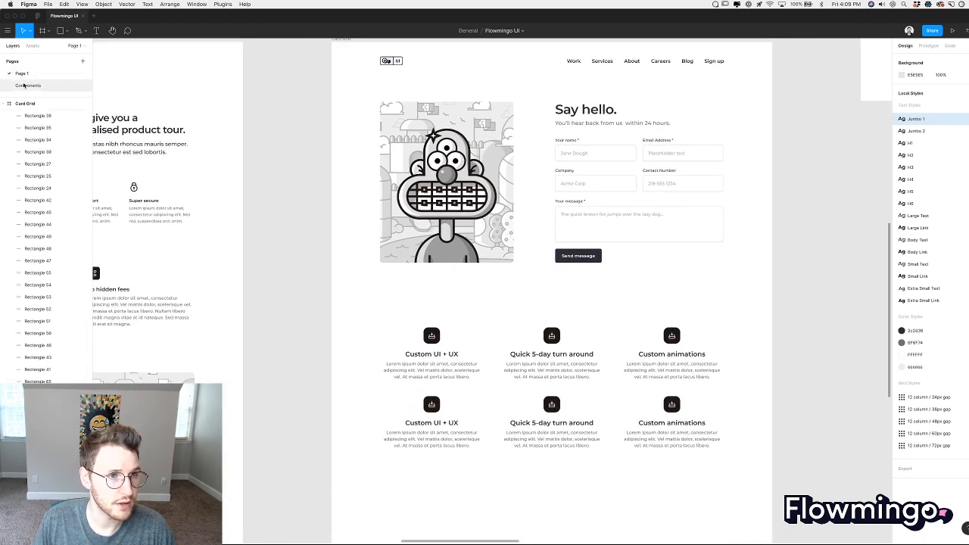
scroll(662, 175, down, 3)
scroll(664, 176, up, 3)
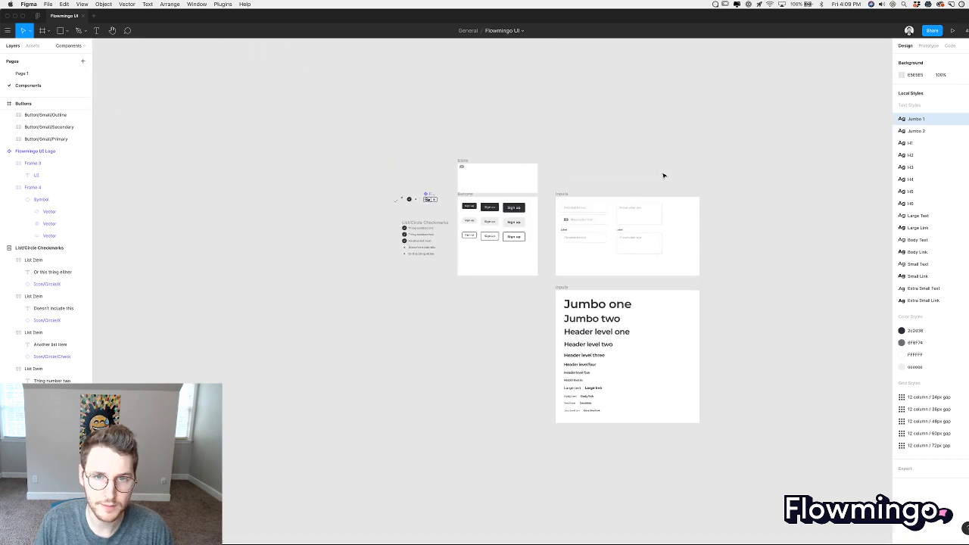
scroll(486, 308, up, 5)
scroll(489, 227, up, 3)
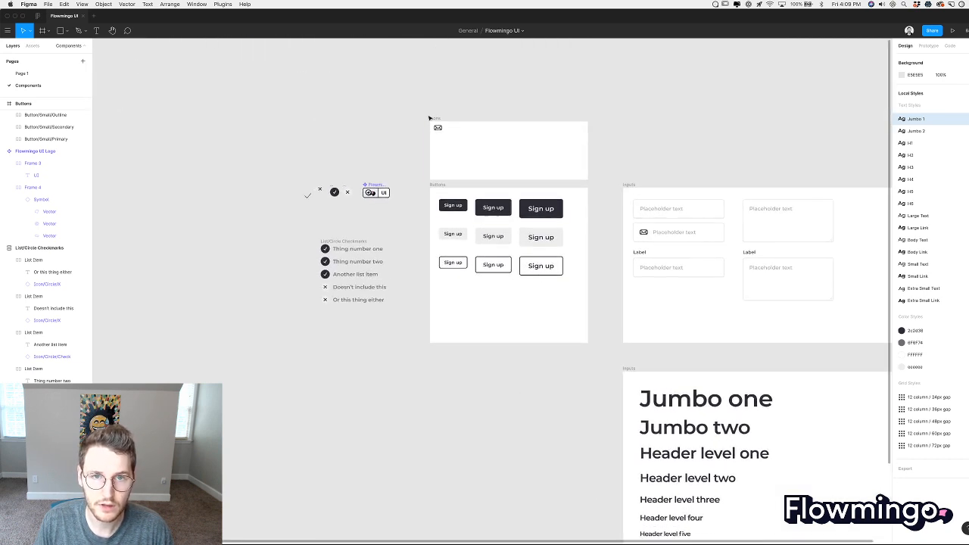
Move the Icons frame below the Buttons frame, level with the typography frame.
drag(434, 119, 450, 371)
click(474, 453)
scroll(474, 453, down, 5)
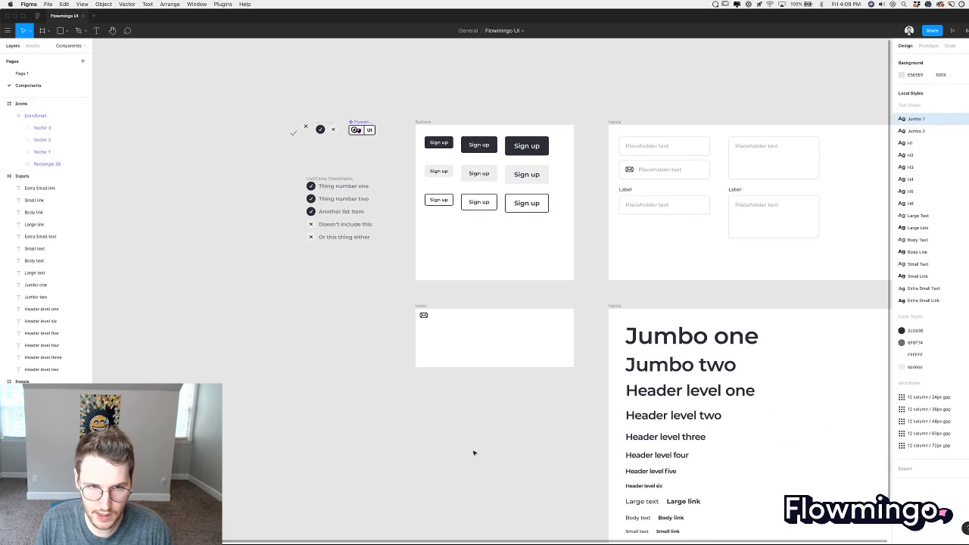
Move the email icon component out of the Icons frame onto the empty canvas beside it.
scroll(439, 387, up, 5)
click(409, 226)
drag(408, 225, 311, 237)
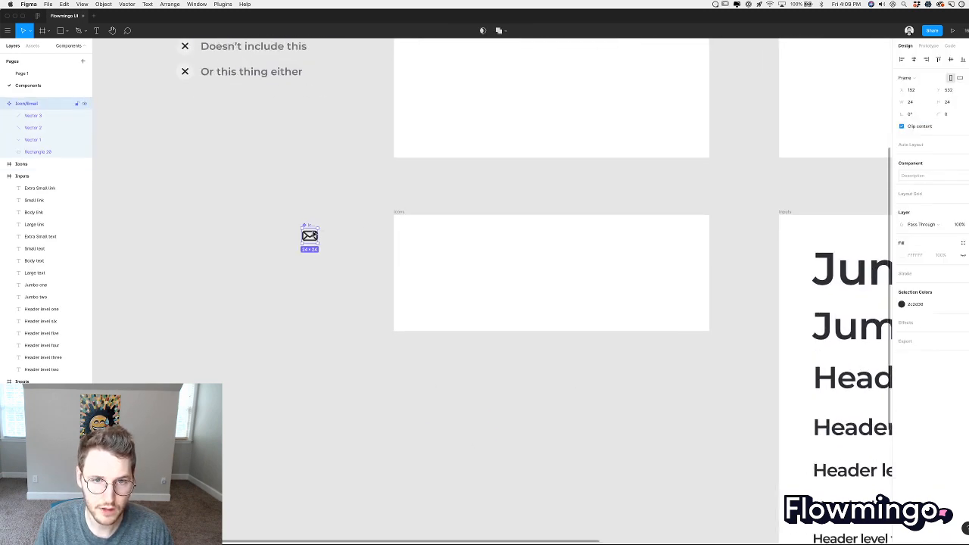
Resize the emptied Icons frame to 24 × 24.
click(396, 212)
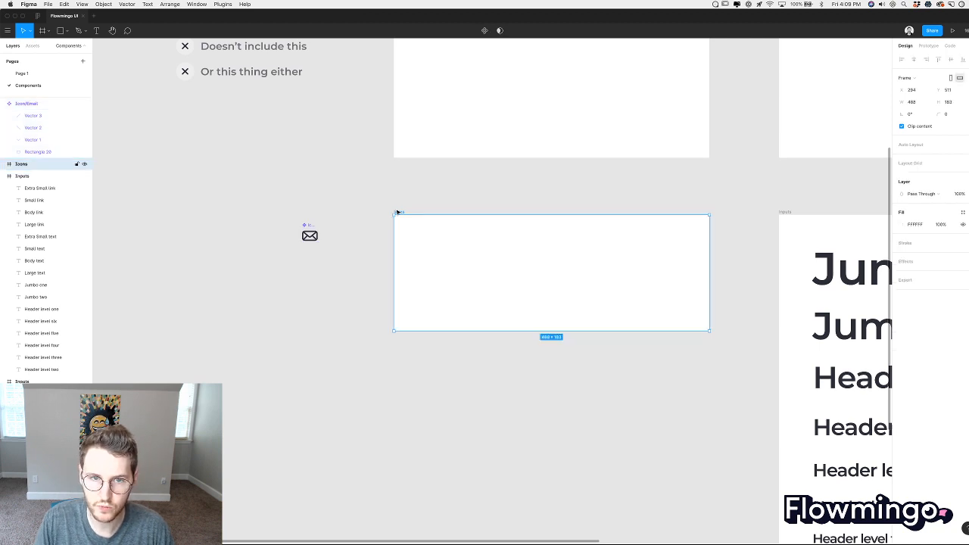
click(917, 102)
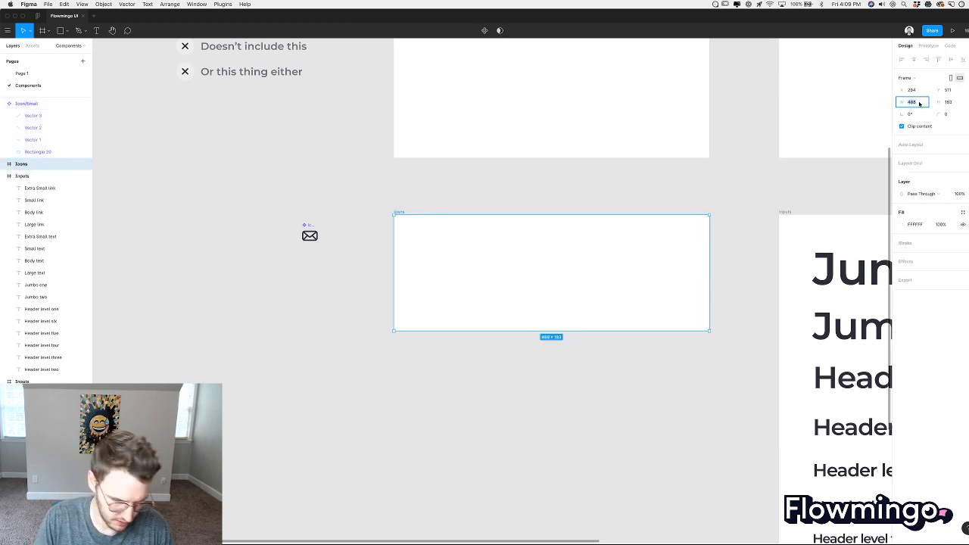
text(24)
key(Tab)
text(24)
key(Return)
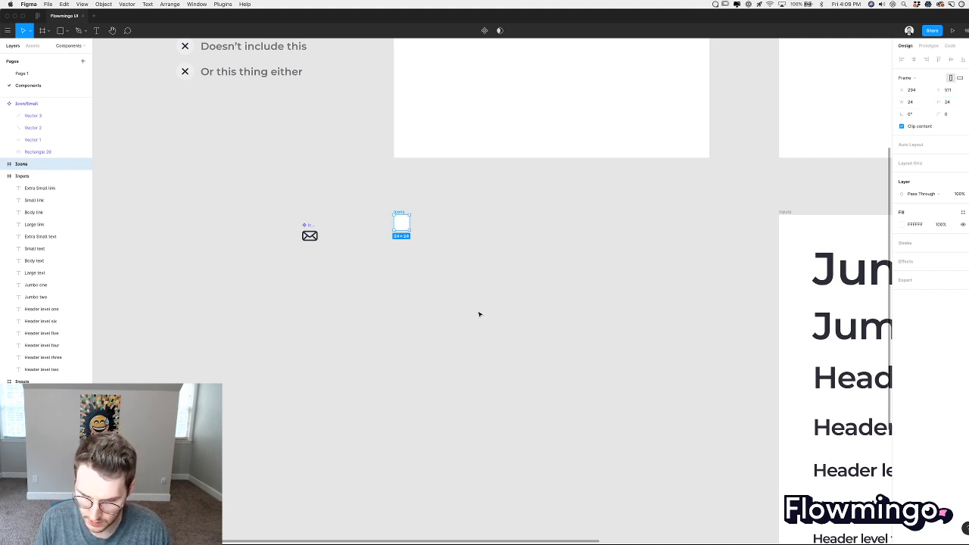
click(390, 278)
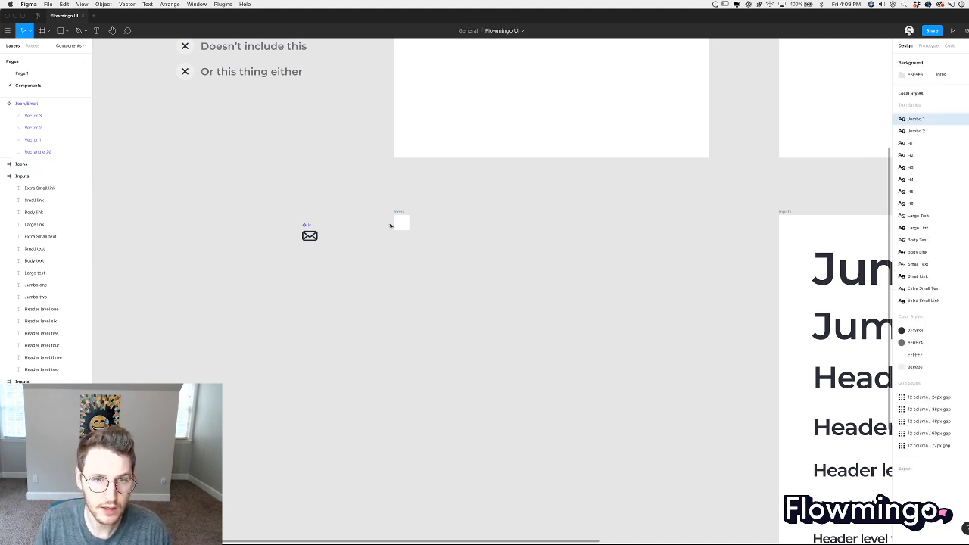
Move the email icon component close beside the small Icons frame.
scroll(390, 226, up, 5)
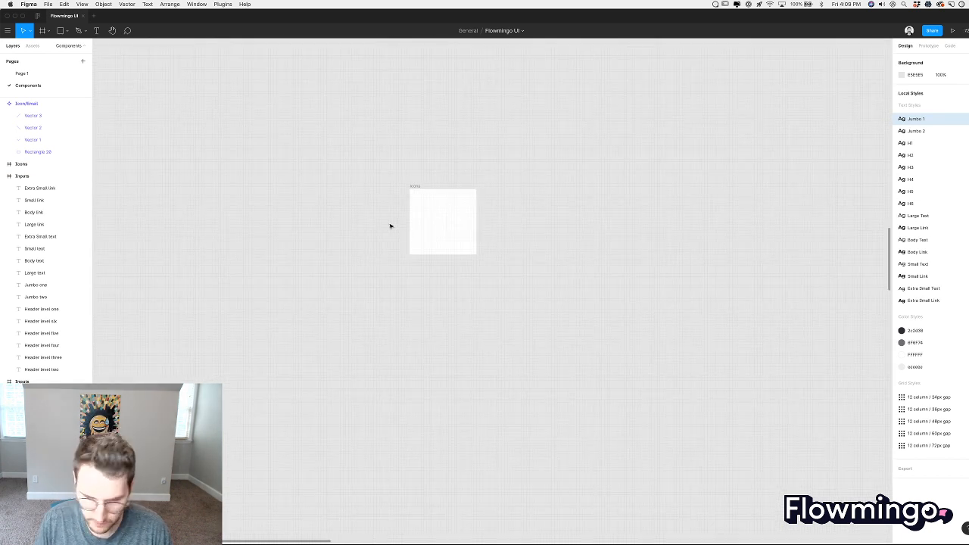
scroll(383, 214, left, 5)
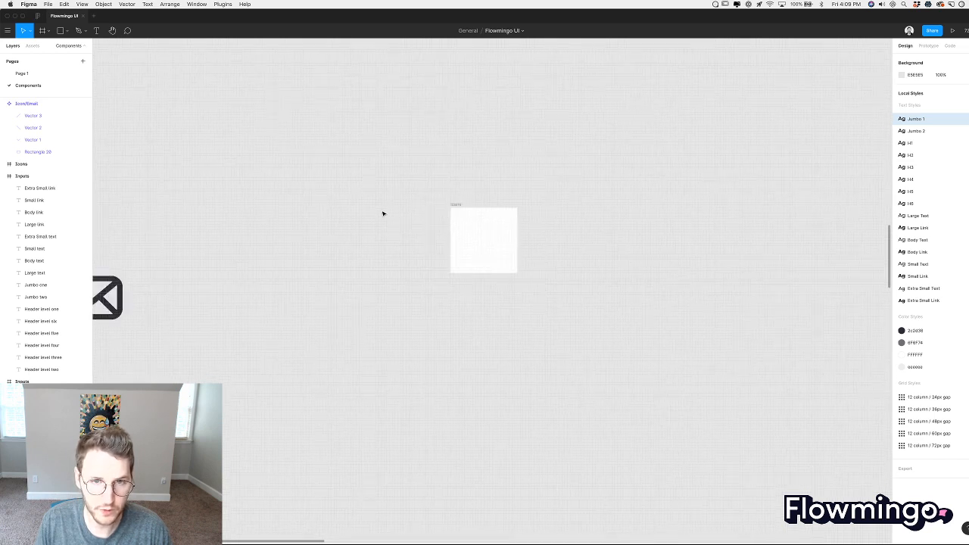
drag(167, 231, 469, 174)
click(550, 249)
scroll(549, 246, up, 3)
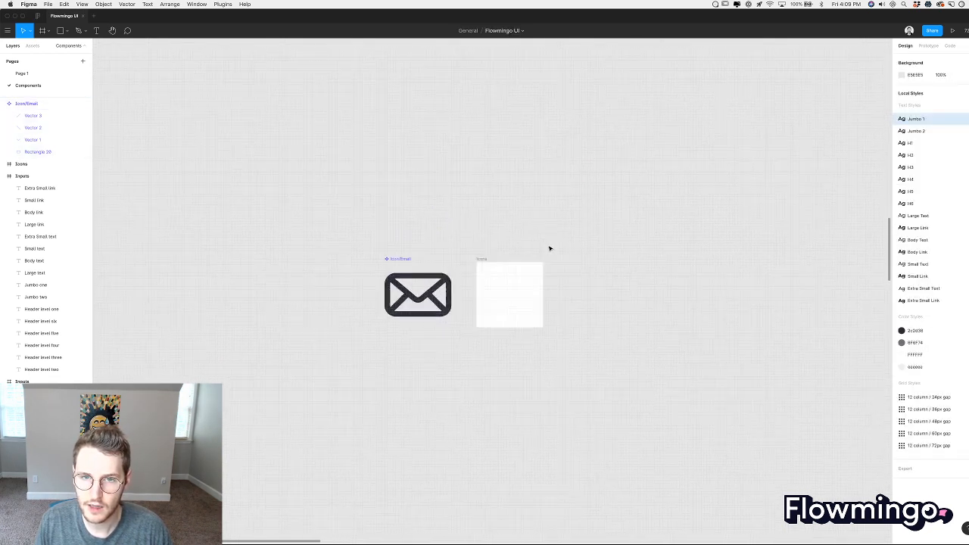
scroll(550, 247, up, 3)
scroll(417, 216, down, 3)
Rename the Icons frame to "Icon".
click(407, 225)
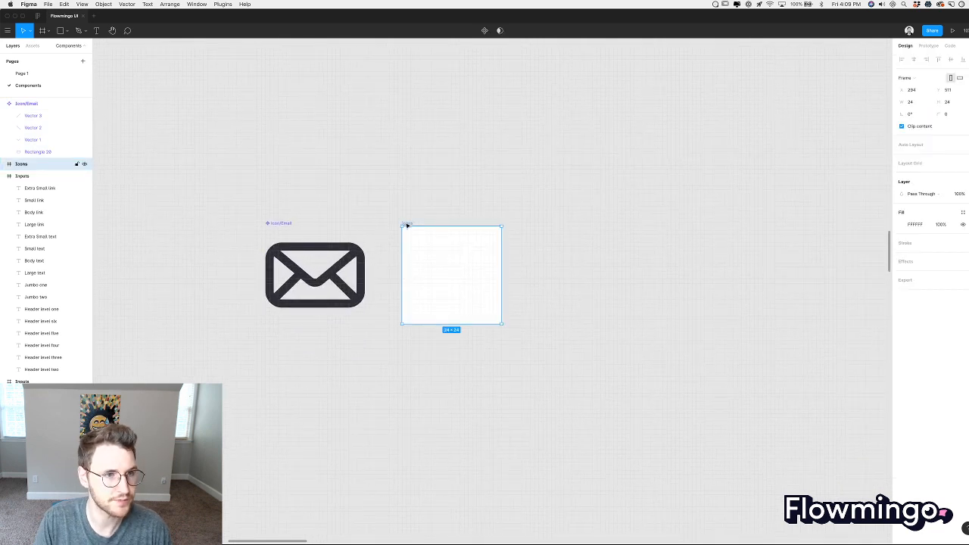
key(super+r)
text(Icon)
key(Return)
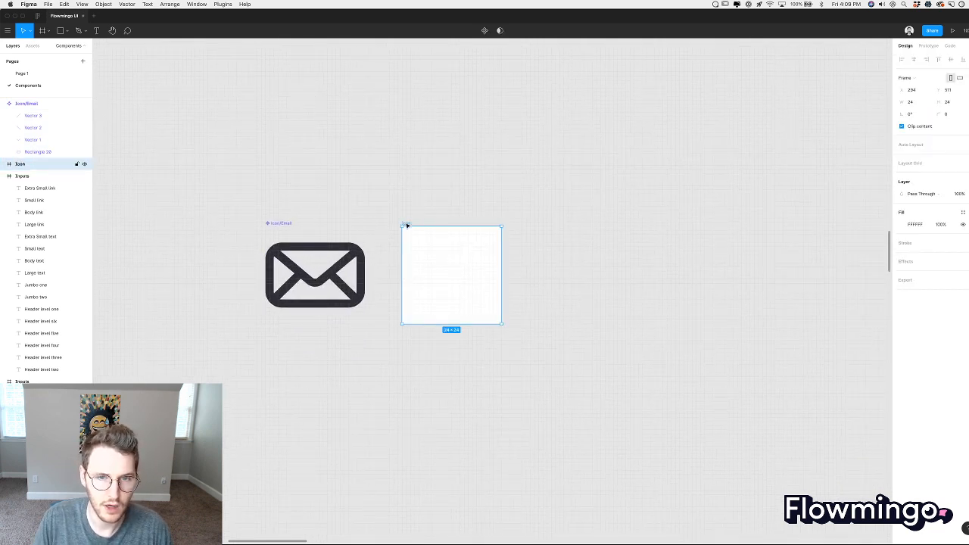
click(443, 194)
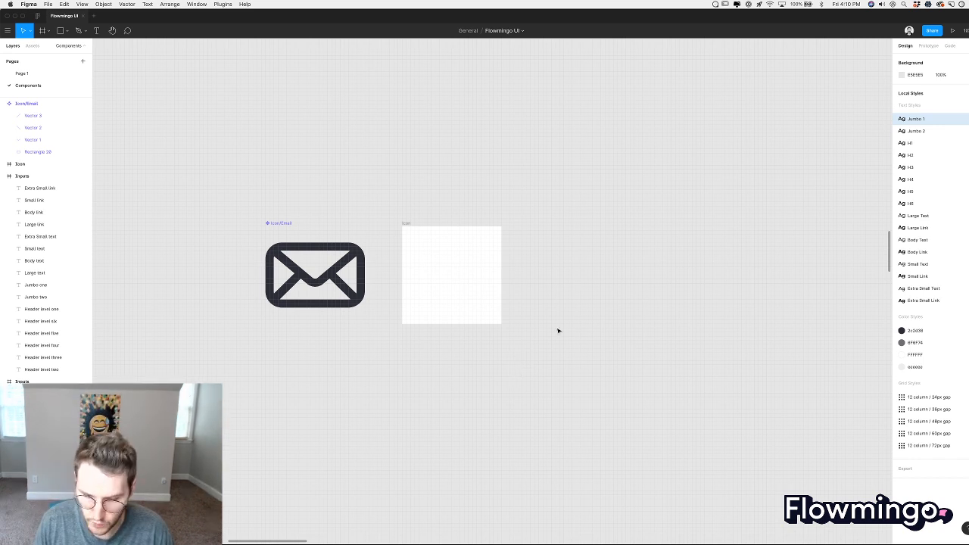
scroll(616, 319, down, 2)
scroll(488, 301, up, 5)
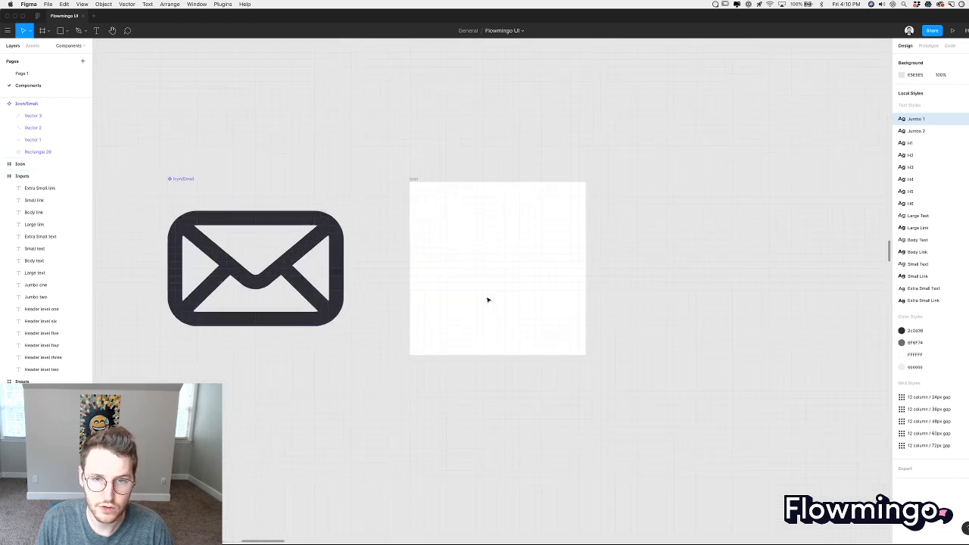
scroll(488, 301, up, 1)
scroll(487, 301, down, 3)
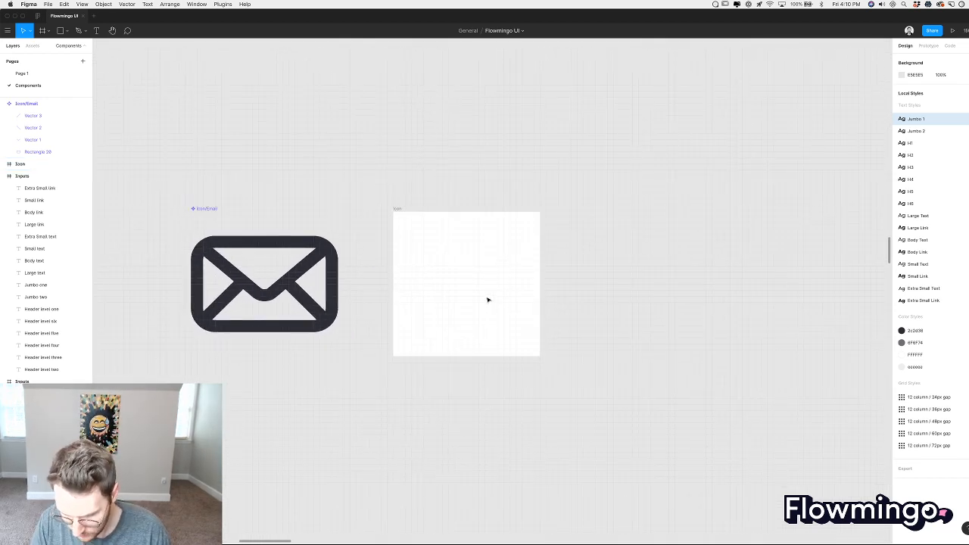
click(487, 301)
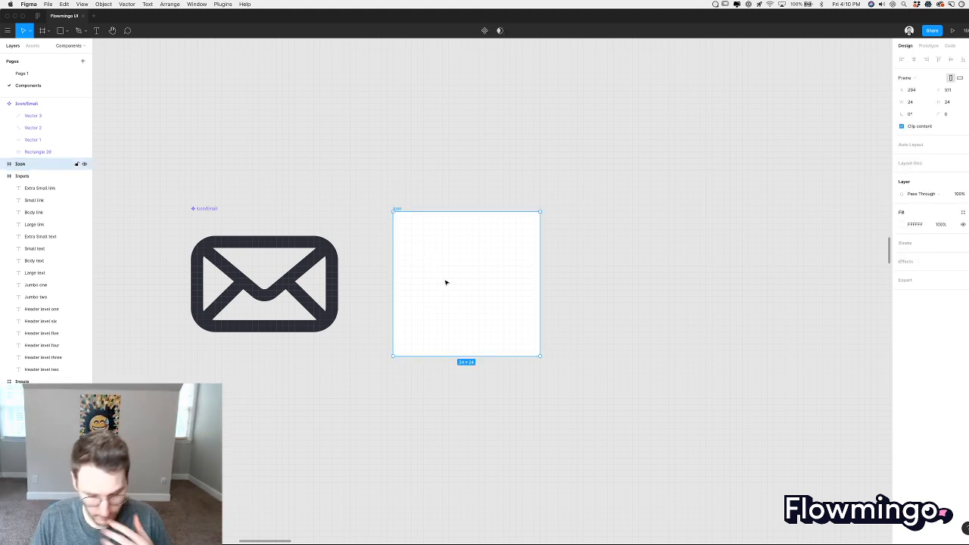
key(r)
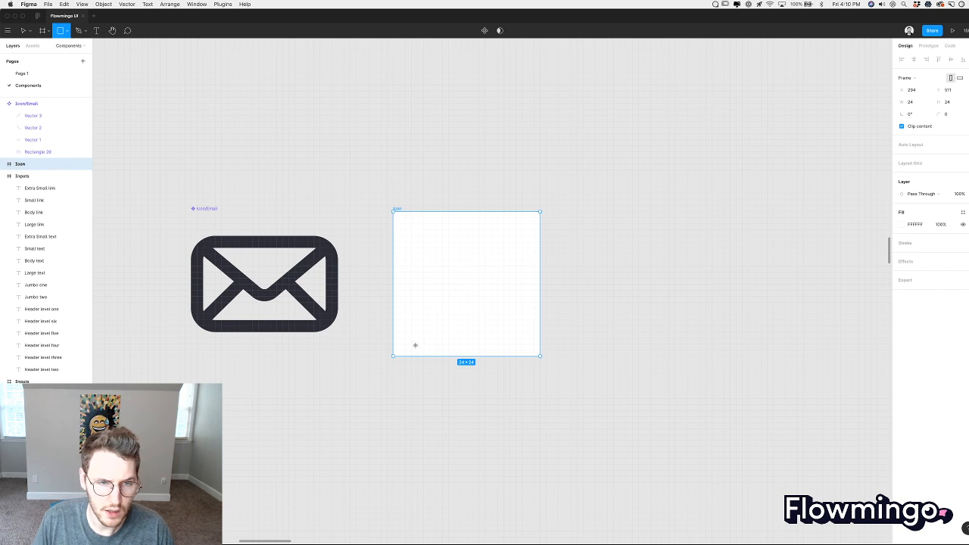
click(965, 31)
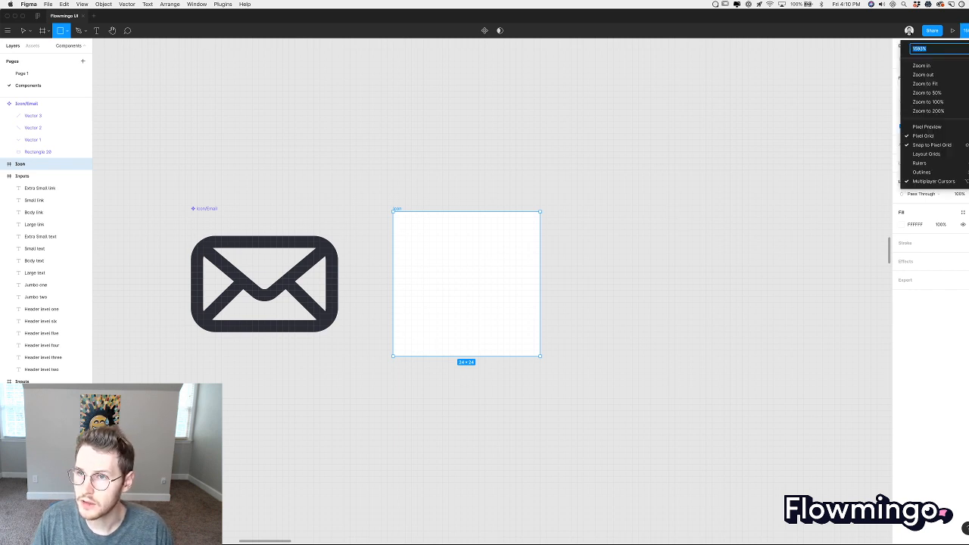
click(507, 234)
scroll(462, 286, up, 3)
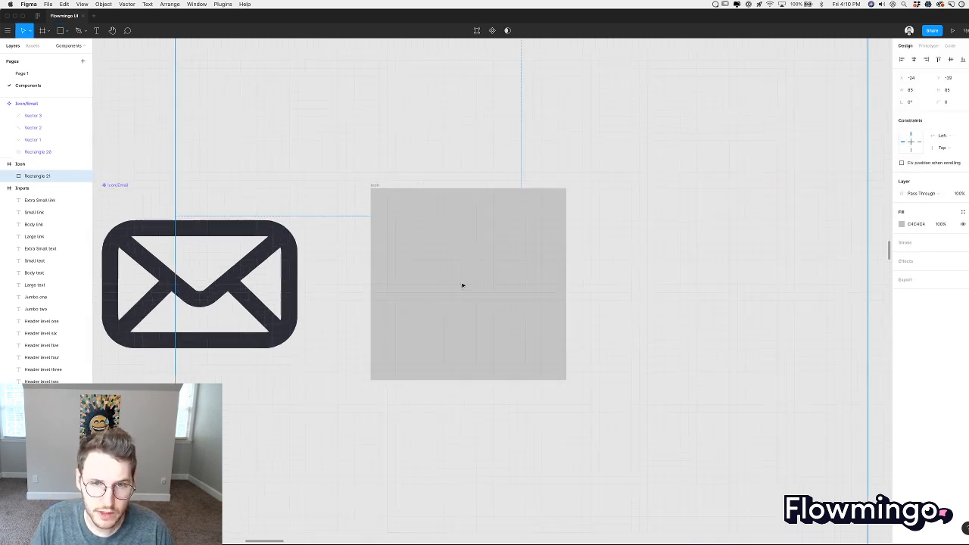
key(super+z)
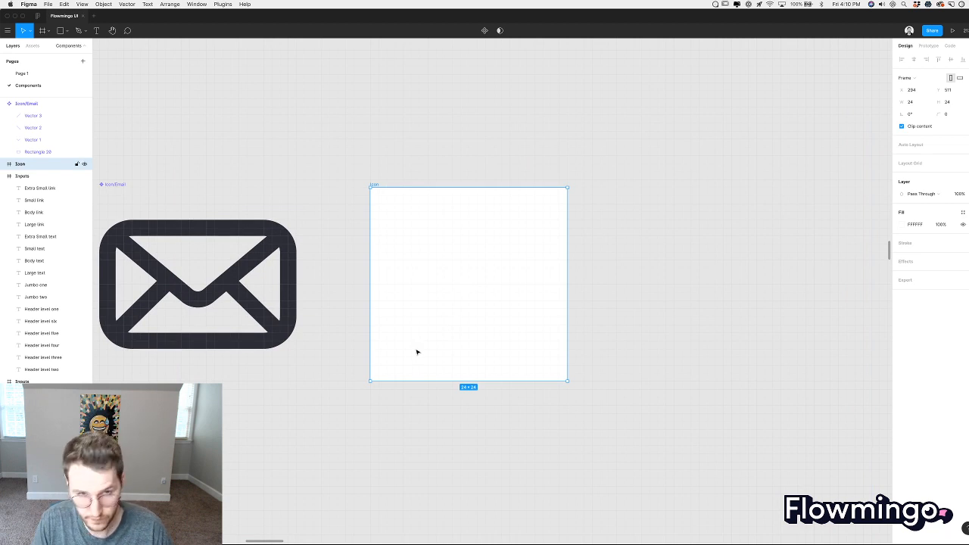
Draw a 20 × 20 rectangle centred in the Icon frame and give it the email outline's 2 px 2c2d36 stroke and corner radius 3.
click(288, 276)
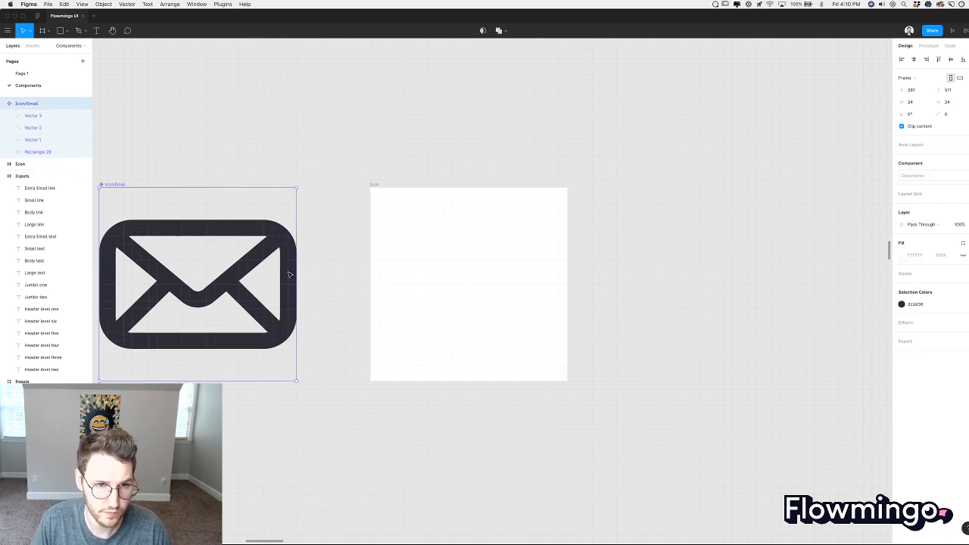
click(488, 328)
key(r)
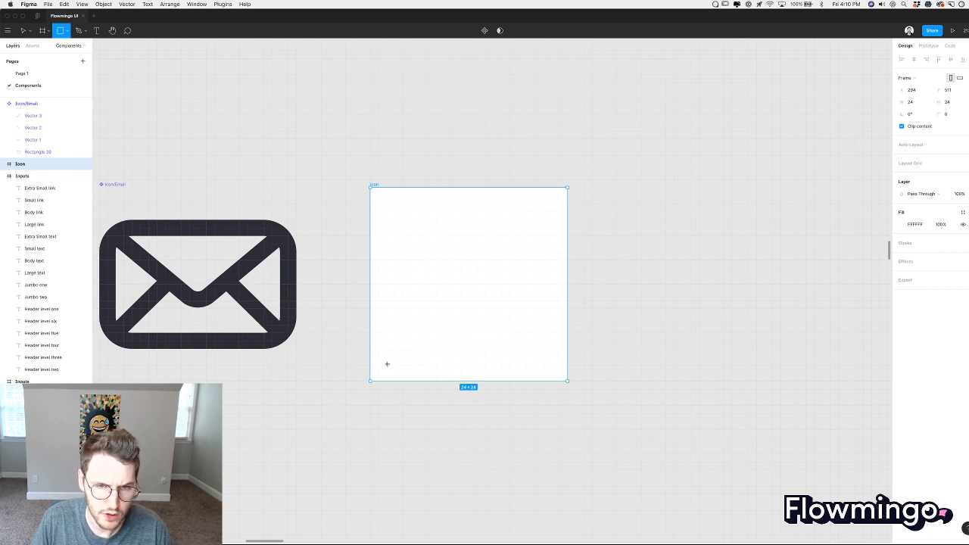
drag(387, 364, 554, 234)
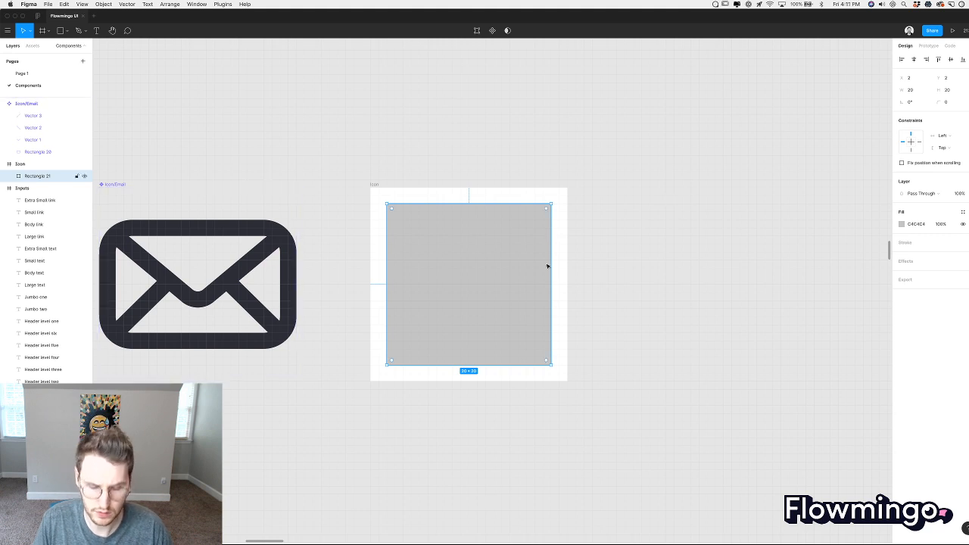
key(super+alt+v)
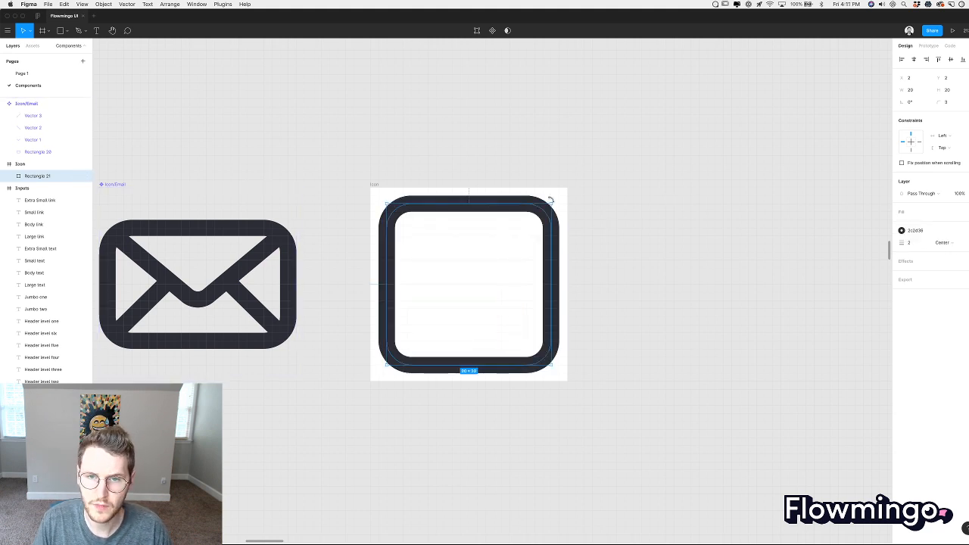
Enlarge the outlined rectangle evenly to 22 × 22 so its stroke reaches the Icon frame's edges.
scroll(550, 200, up, 5)
drag(551, 205, 561, 201)
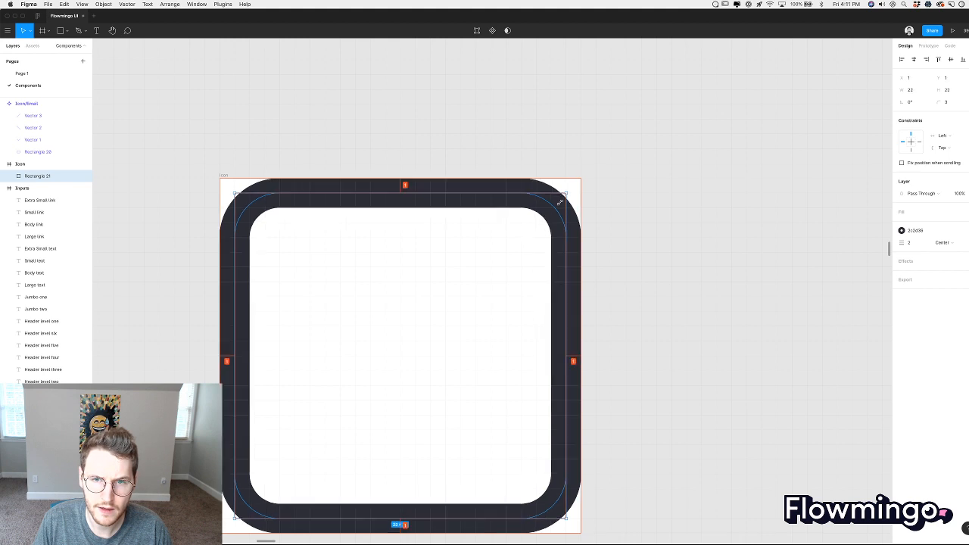
click(620, 210)
scroll(627, 212, down, 5)
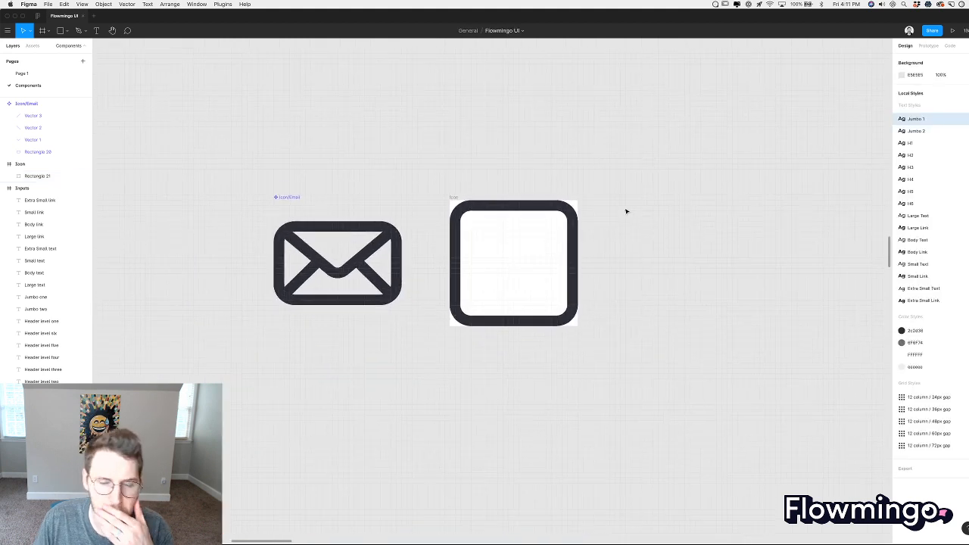
Resize the outlined rectangle to 14 × 13, centred horizontally and resting at the bottom of the Icon frame.
click(497, 205)
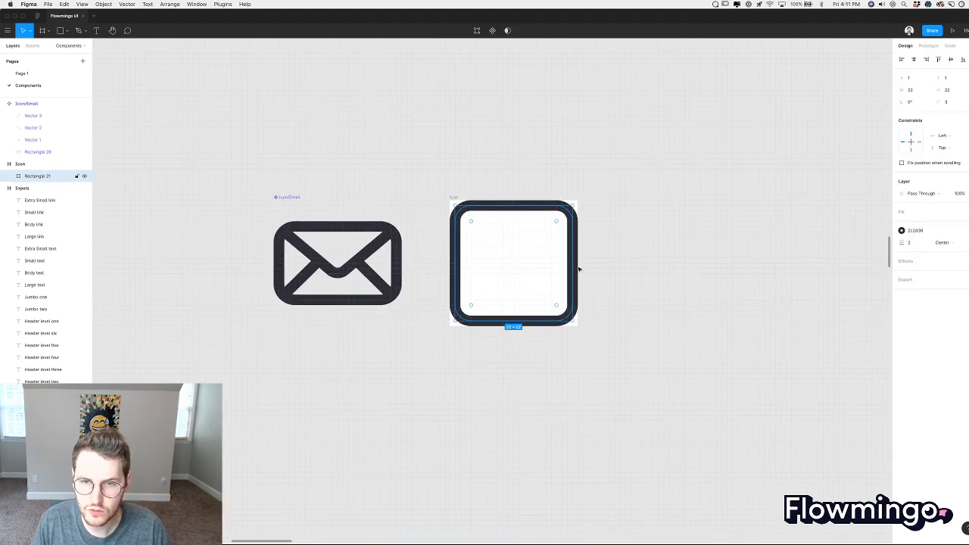
drag(579, 269, 552, 266)
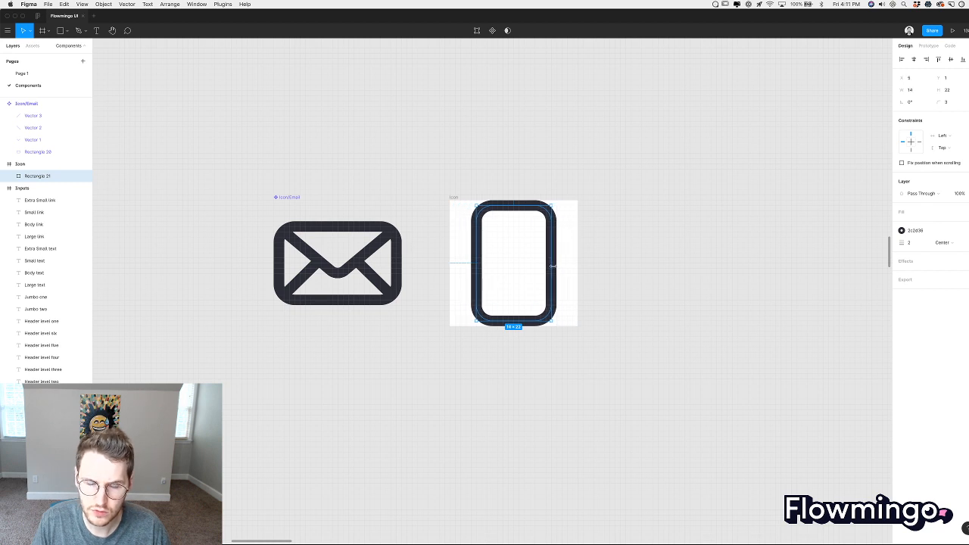
drag(512, 203, 510, 250)
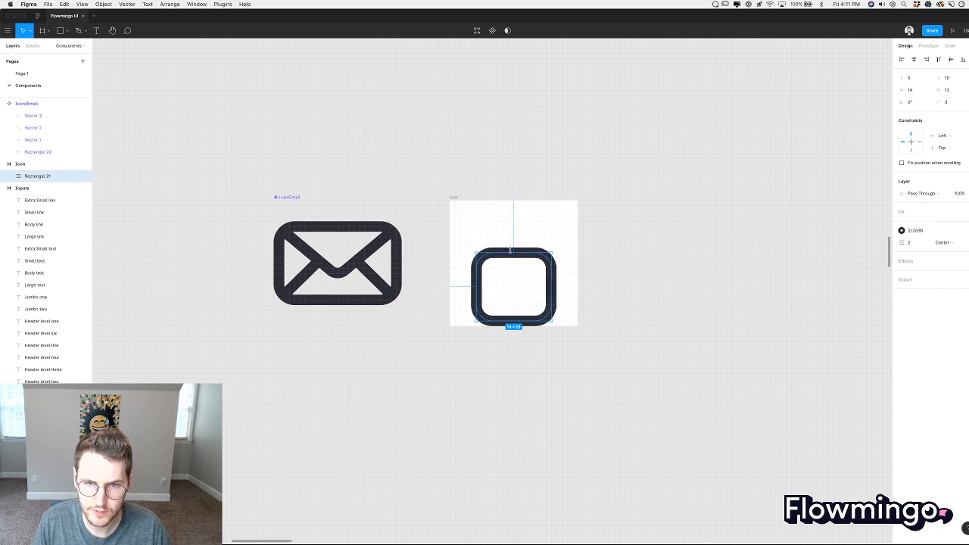
click(580, 227)
scroll(581, 228, up, 5)
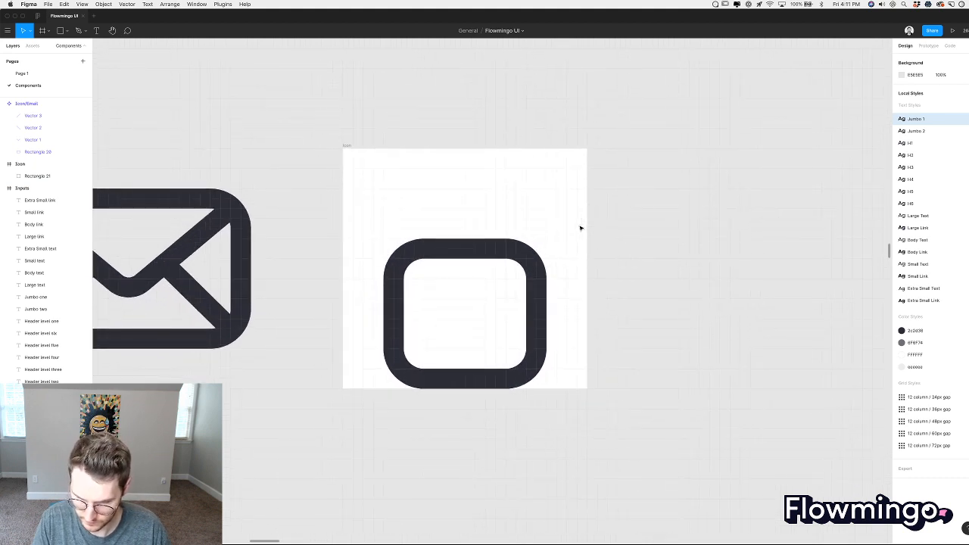
Draw a 10 × 10 circle centred on the rectangle's top edge and give it the same 2 px 2c2d36 outline without fill.
key(o)
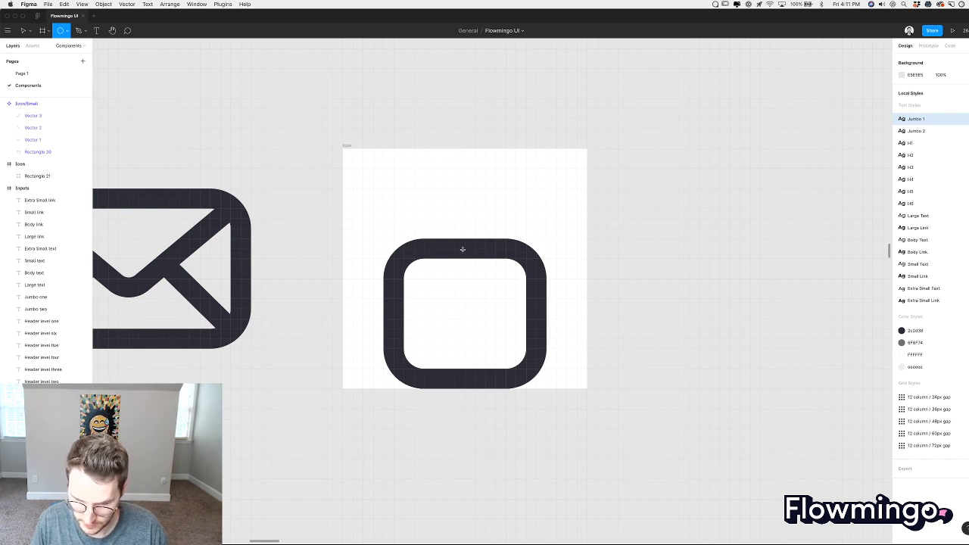
drag(463, 249, 511, 301)
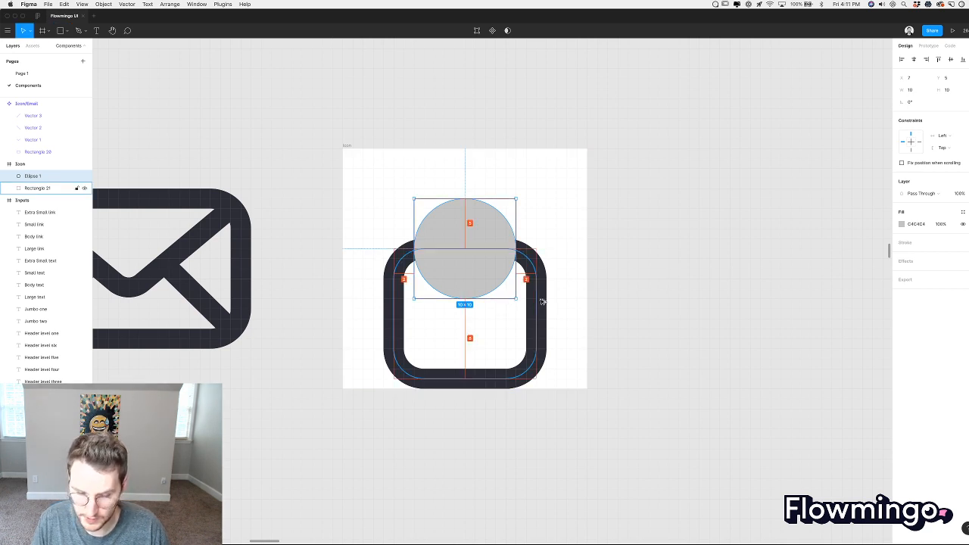
key(shift+x)
click(564, 233)
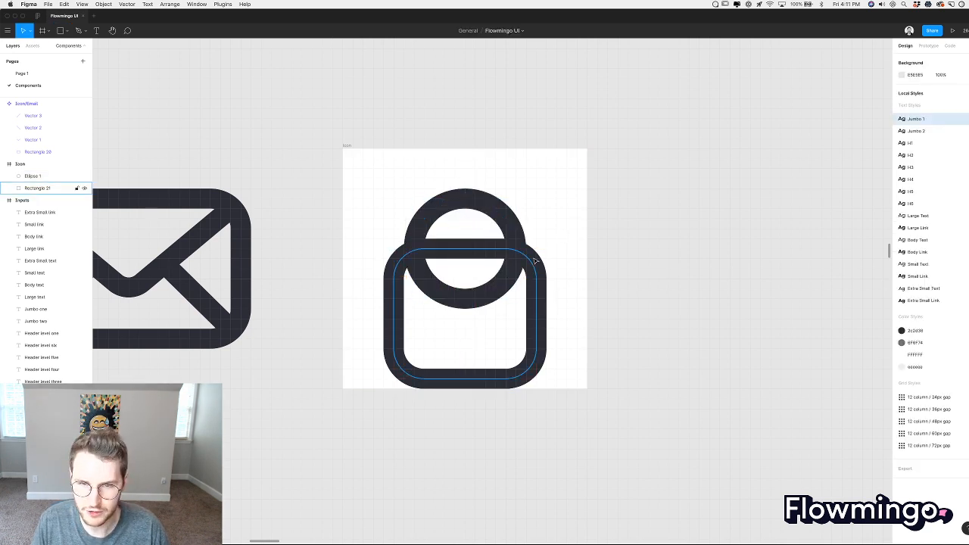
Shorten the rectangle from its top edge to 14 × 10 and remove the rounding of its two bottom corners.
click(461, 248)
drag(460, 248, 461, 278)
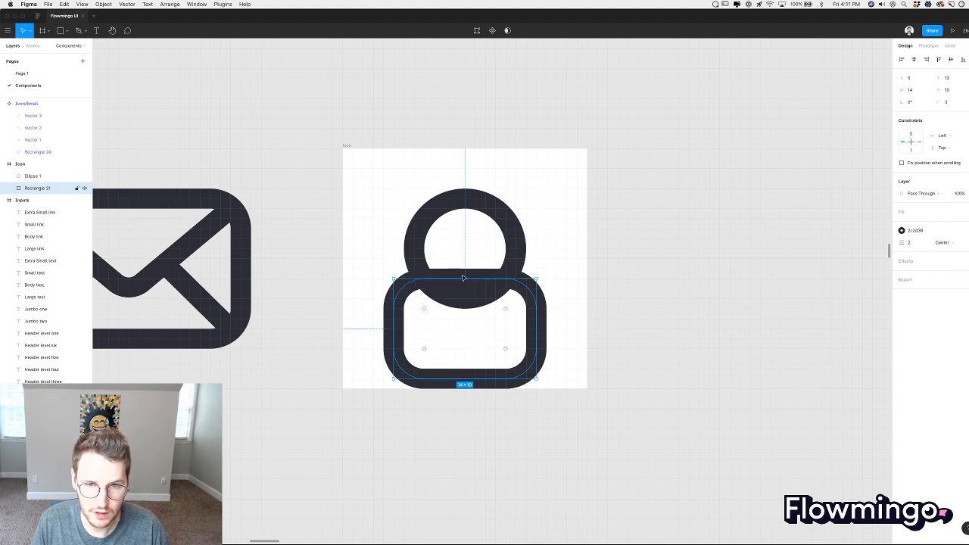
double_click(526, 358)
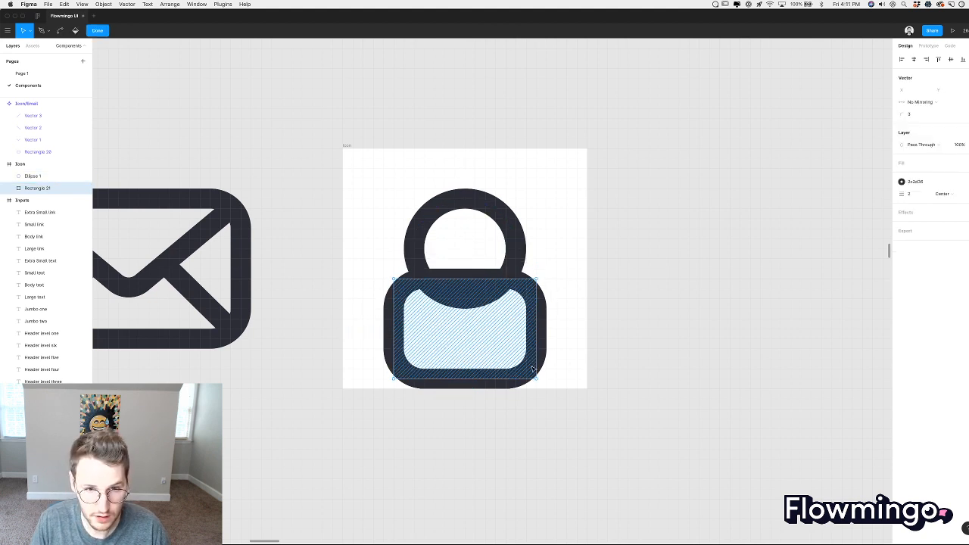
drag(591, 459, 377, 357)
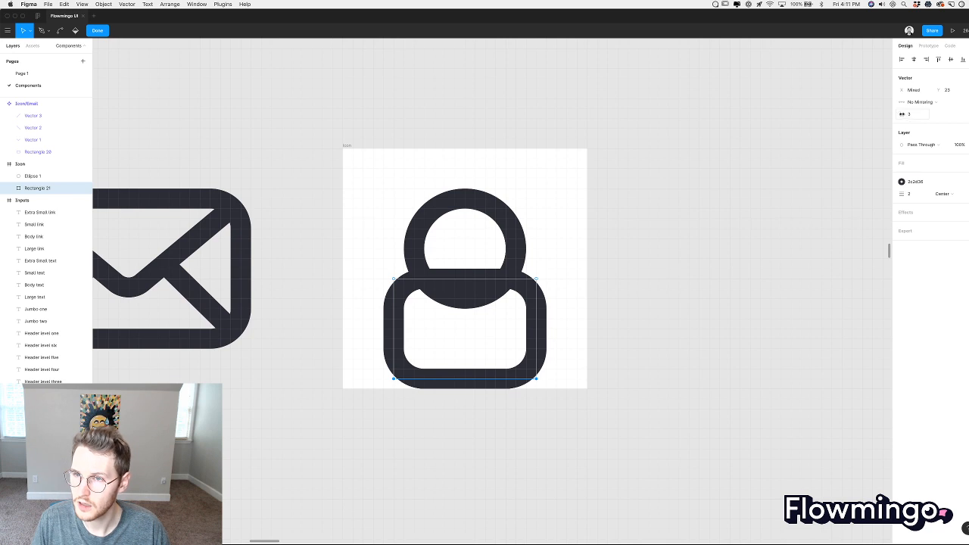
drag(902, 114, 817, 119)
click(686, 337)
key(Escape)
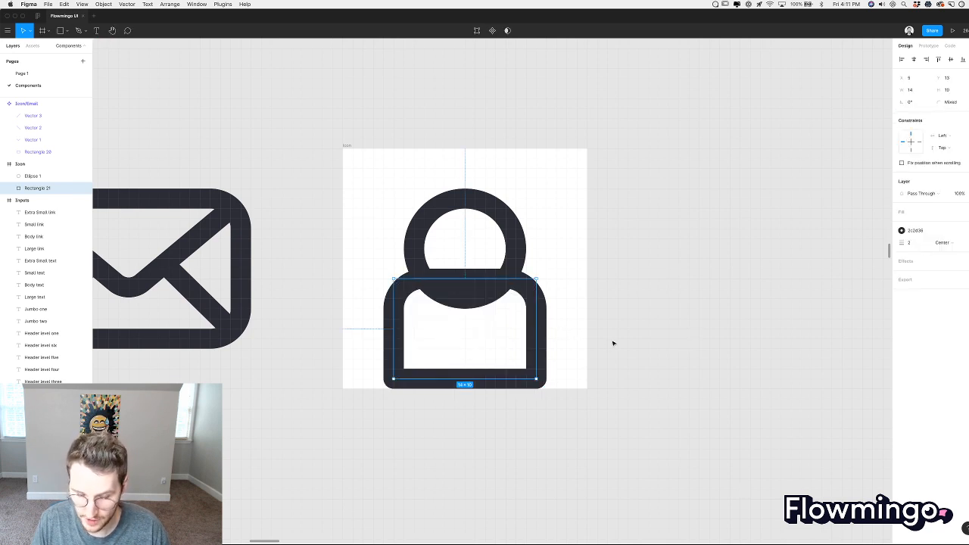
Narrow the rectangle evenly on both sides to a width of 12.
click(560, 320)
click(543, 321)
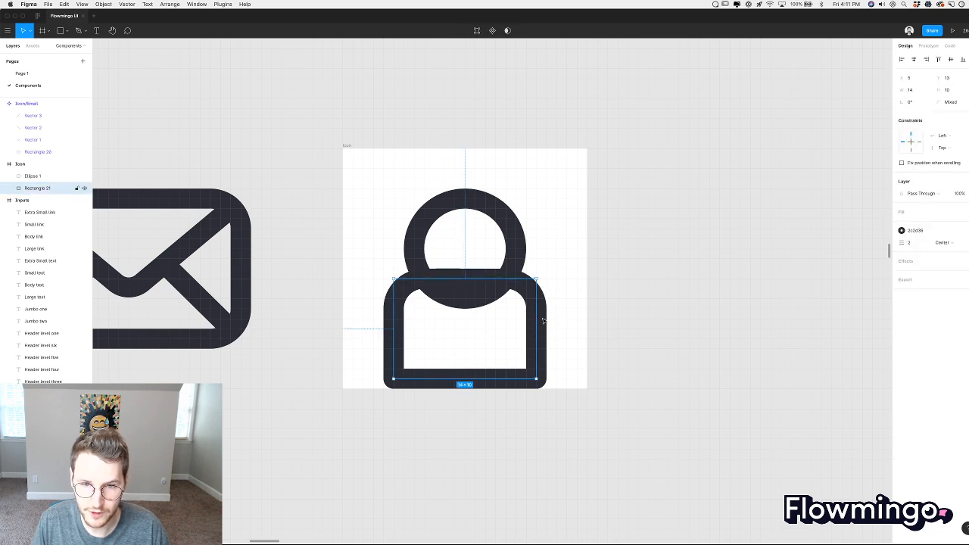
drag(543, 321, 526, 318)
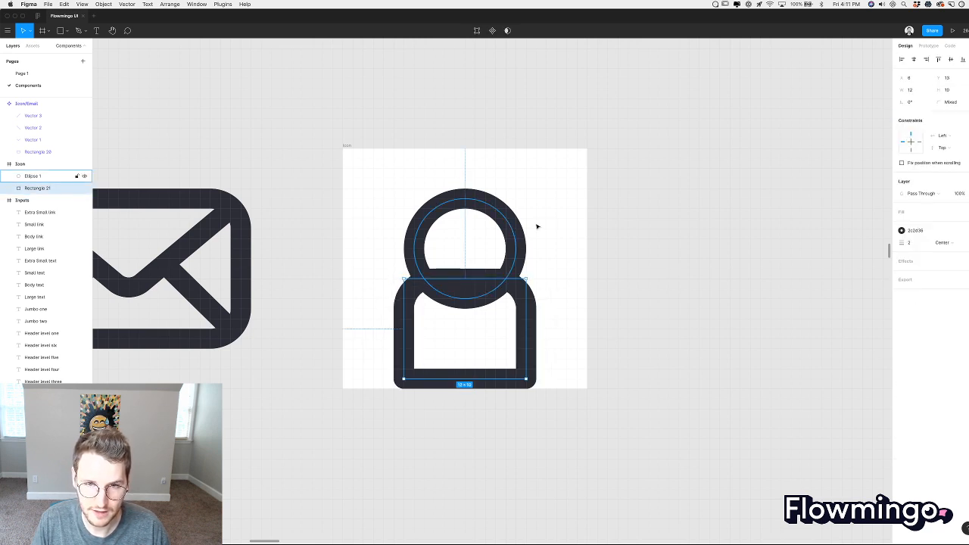
Nudge the head circle up by one pixel.
click(467, 218)
click(510, 245)
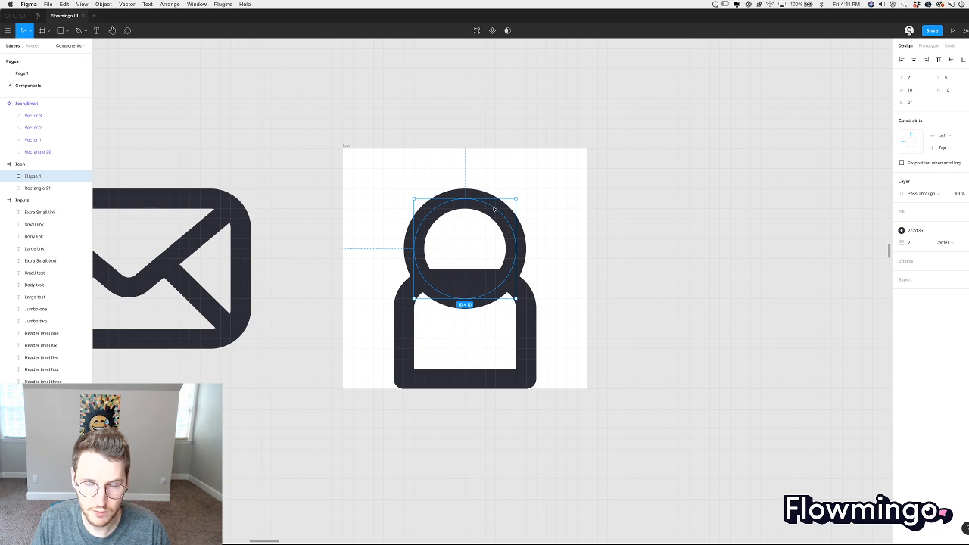
key(Up)
Increase the corner radius of the rectangle's two top points to form rounded shoulders.
click(546, 322)
click(534, 325)
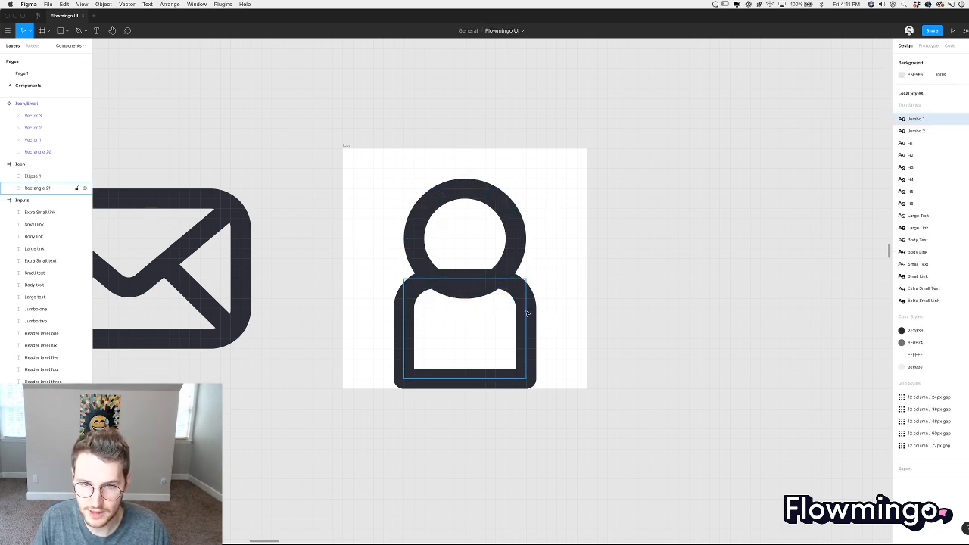
double_click(403, 291)
drag(381, 260, 559, 309)
click(912, 114)
drag(900, 114, 909, 114)
click(568, 248)
key(Escape)
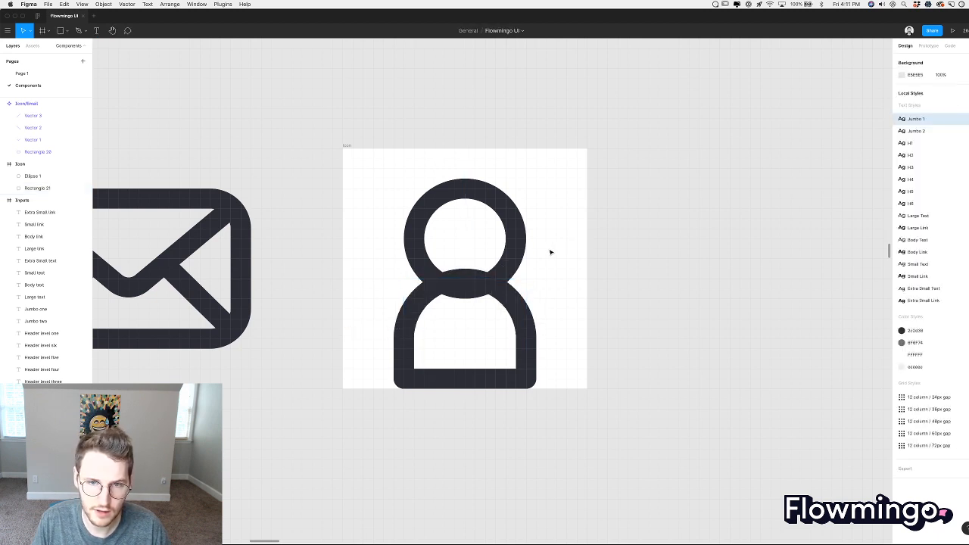
drag(561, 282, 494, 234)
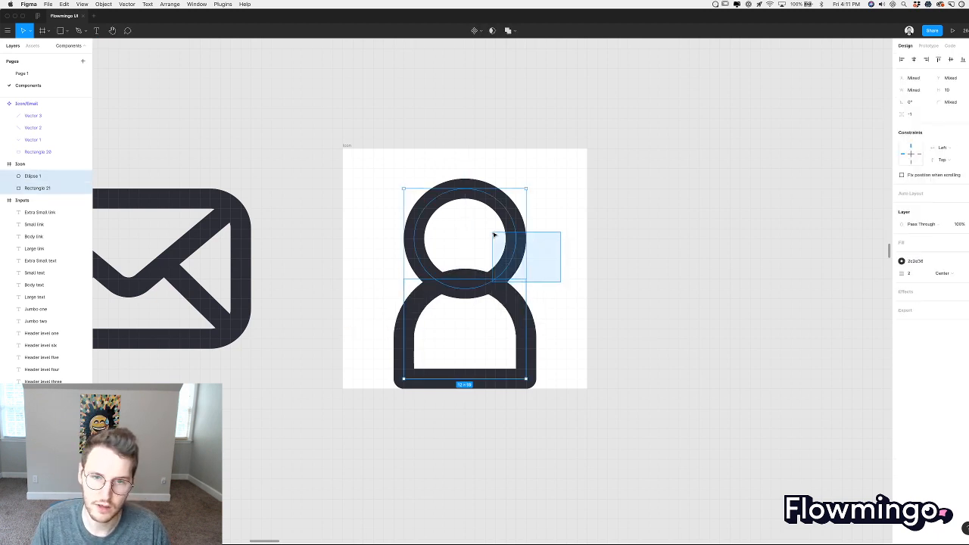
click(509, 31)
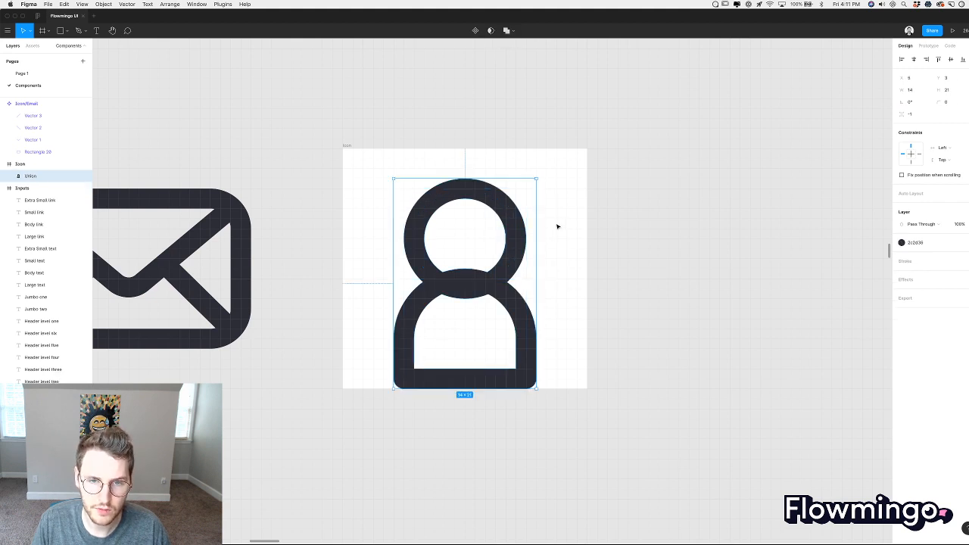
key(super+z)
Lower the circle by one pixel to Y 5 and fill both the circle and the rectangle with white FFFFFF.
click(516, 249)
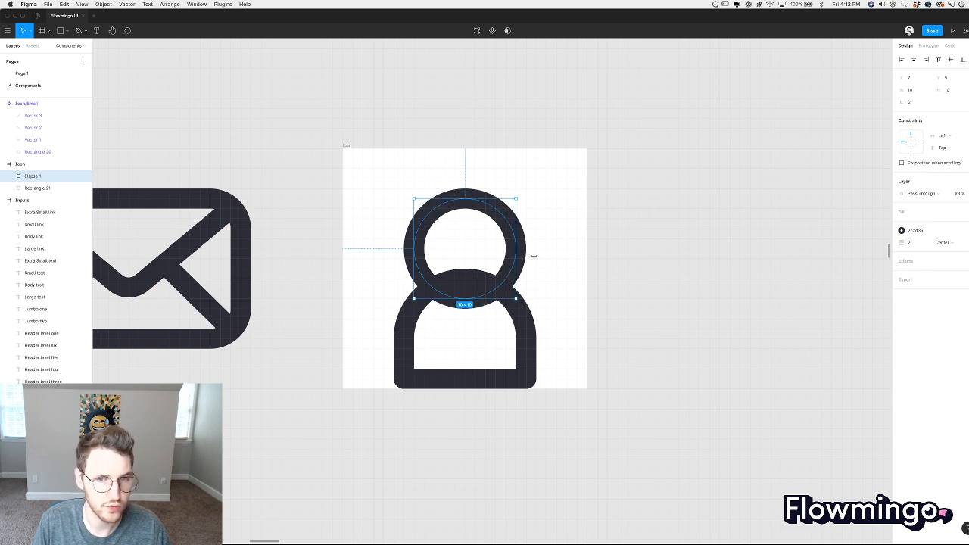
drag(573, 279, 446, 323)
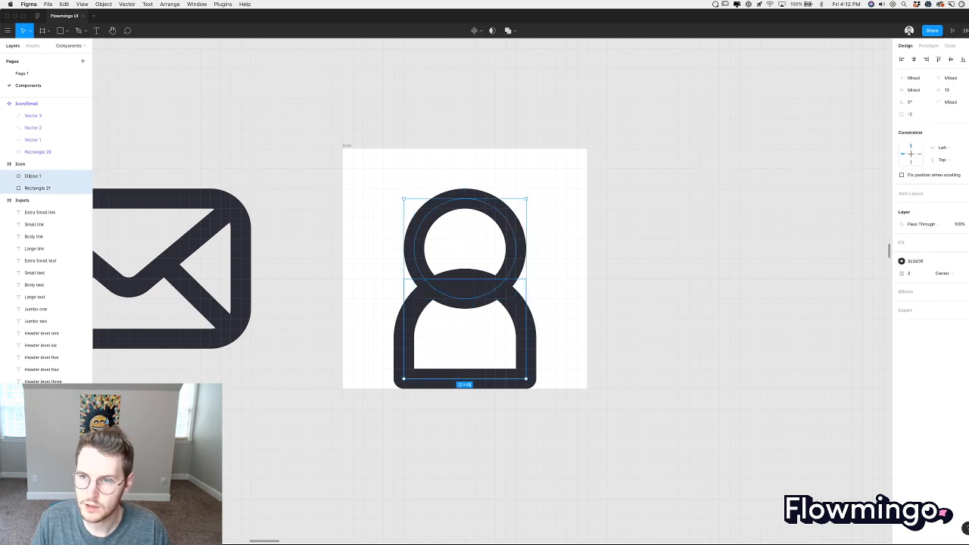
click(963, 243)
click(934, 272)
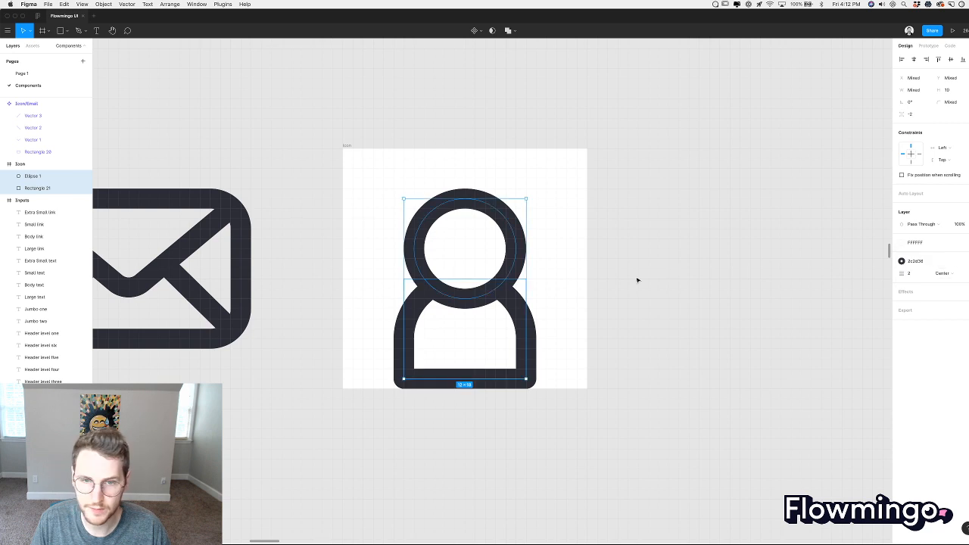
click(637, 279)
scroll(569, 237, down, 5)
scroll(569, 236, up, 5)
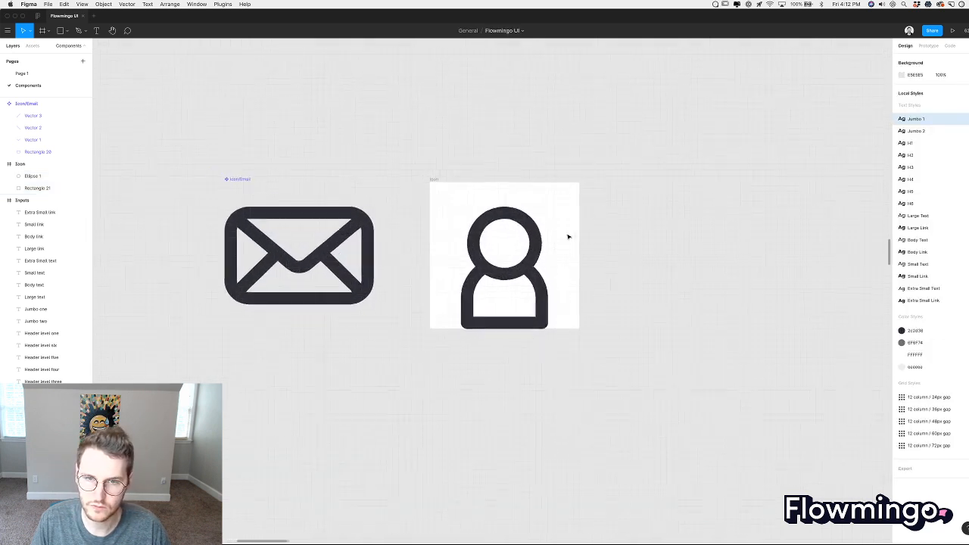
Scale the user icon's circle and body together to 14 × 22 overall, filling the frame's height.
drag(558, 294, 525, 246)
drag(540, 212, 559, 192)
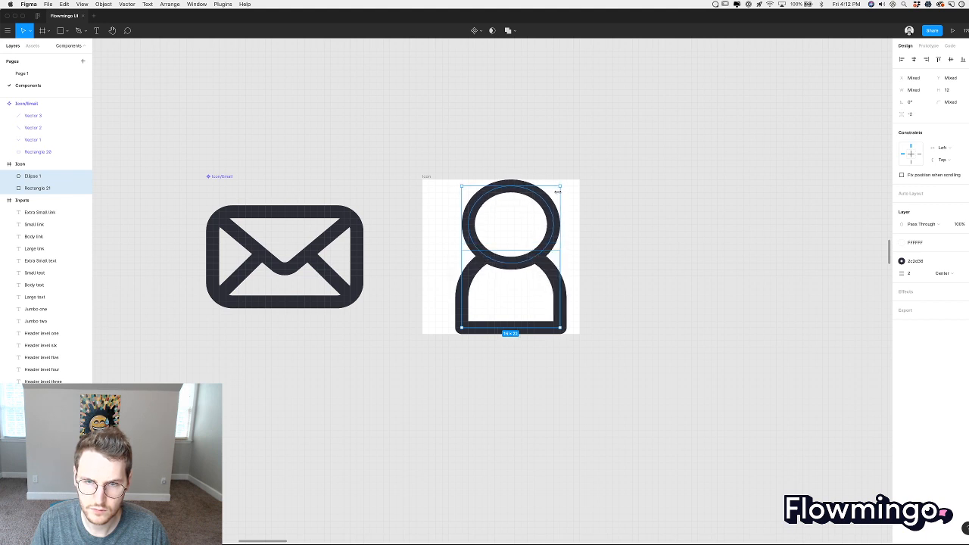
drag(561, 236, 556, 236)
click(572, 243)
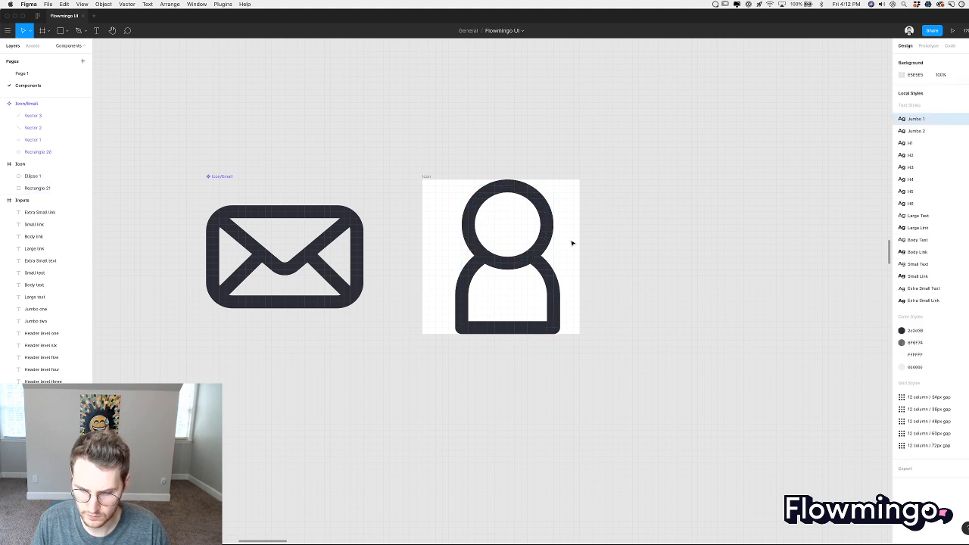
Shift the circle and body together one pixel to the left to center them horizontally in the frame.
scroll(572, 243, up, 5)
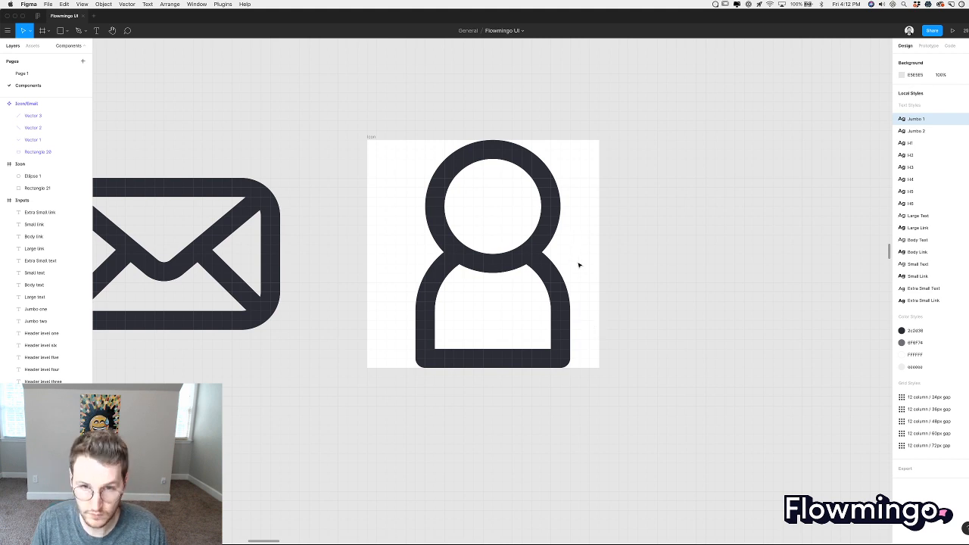
drag(591, 303, 501, 212)
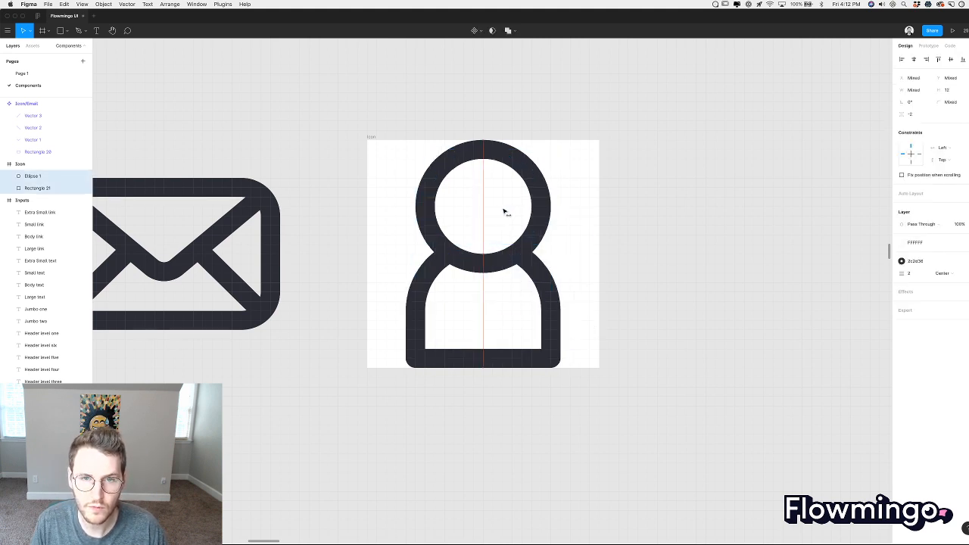
click(598, 217)
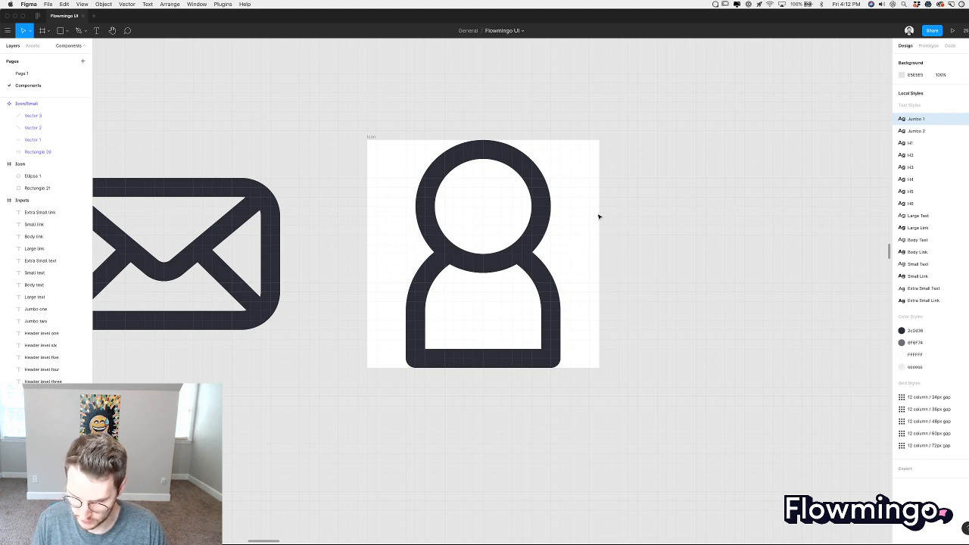
Duplicate the user icon frame and place the copy in line to the right of the original.
ctrl+scroll(583, 233, down, 5)
scroll(583, 233, up, 2)
scroll(583, 233, right, 2)
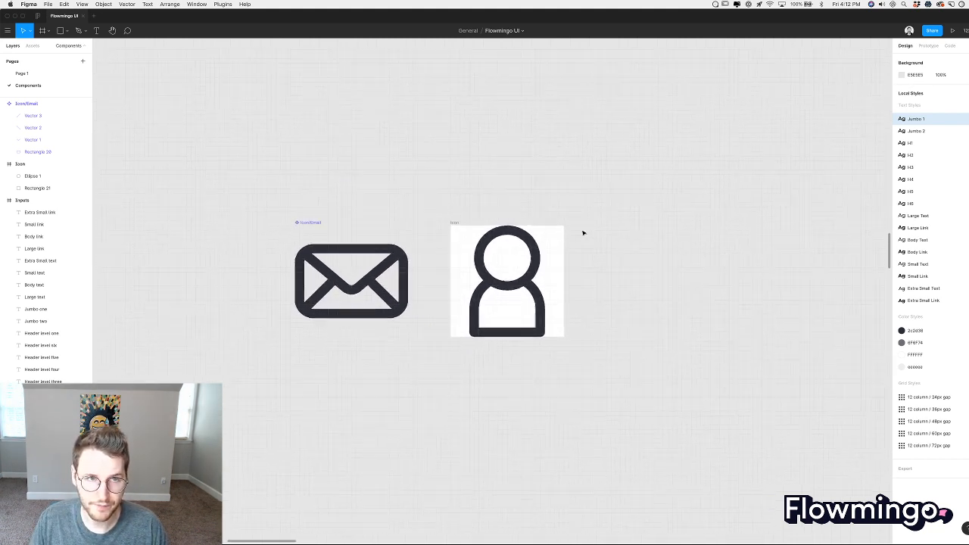
ctrl+scroll(583, 234, up, 2)
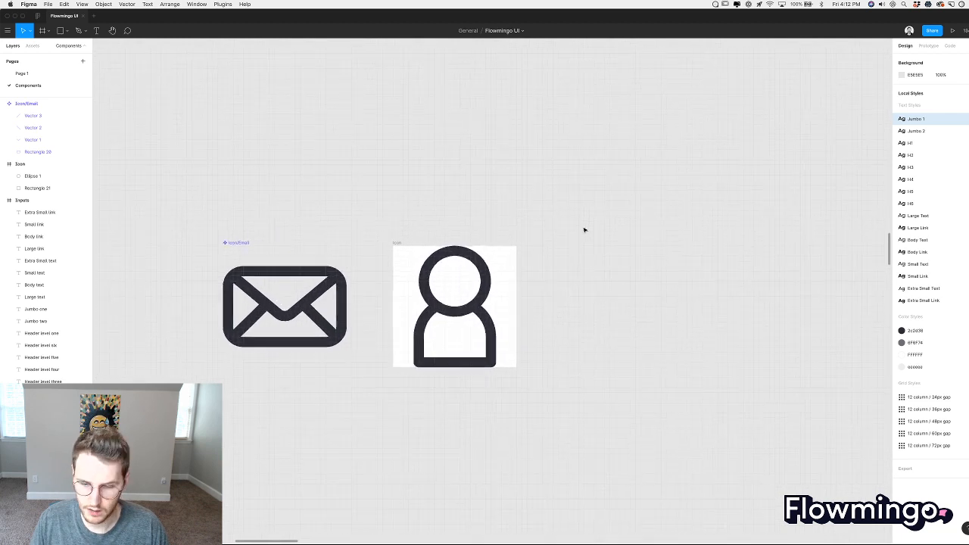
scroll(584, 231, down, 1)
scroll(584, 230, left, 1)
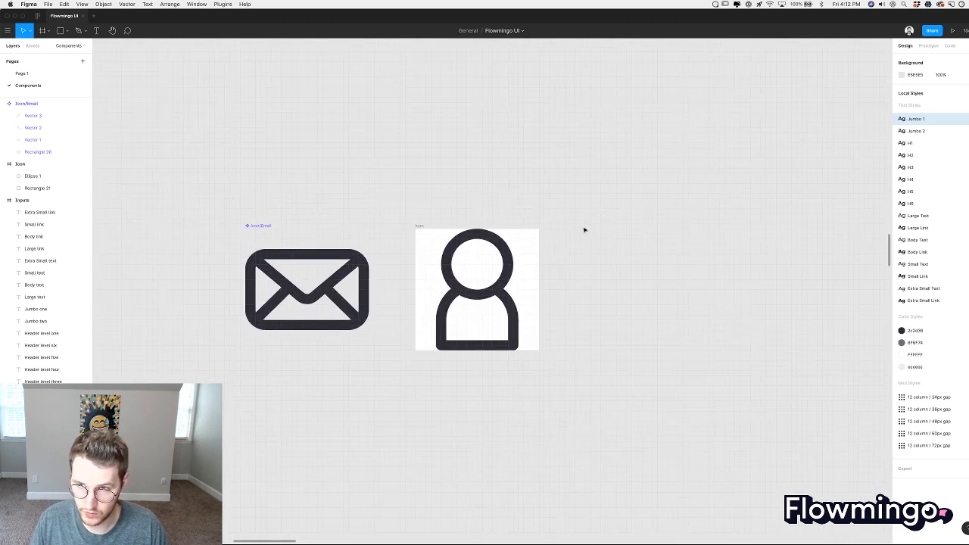
alt+drag(419, 226, 584, 226)
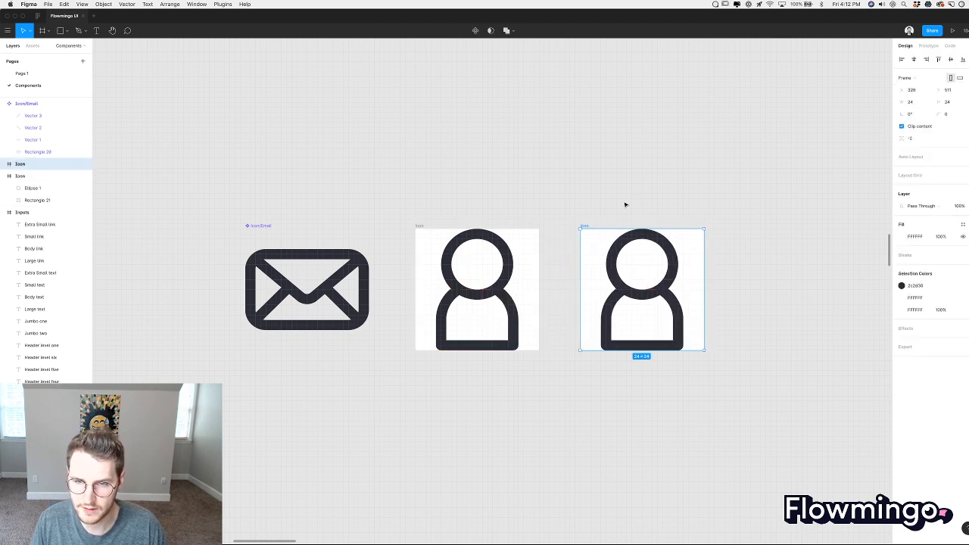
Delete the circle and the body from the duplicated frame, leaving an empty 24 × 24 icon frame.
click(626, 205)
scroll(627, 204, right, 3)
ctrl+scroll(627, 203, up, 2)
scroll(627, 203, left, 2)
scroll(628, 203, down, 1)
scroll(628, 202, left, 3)
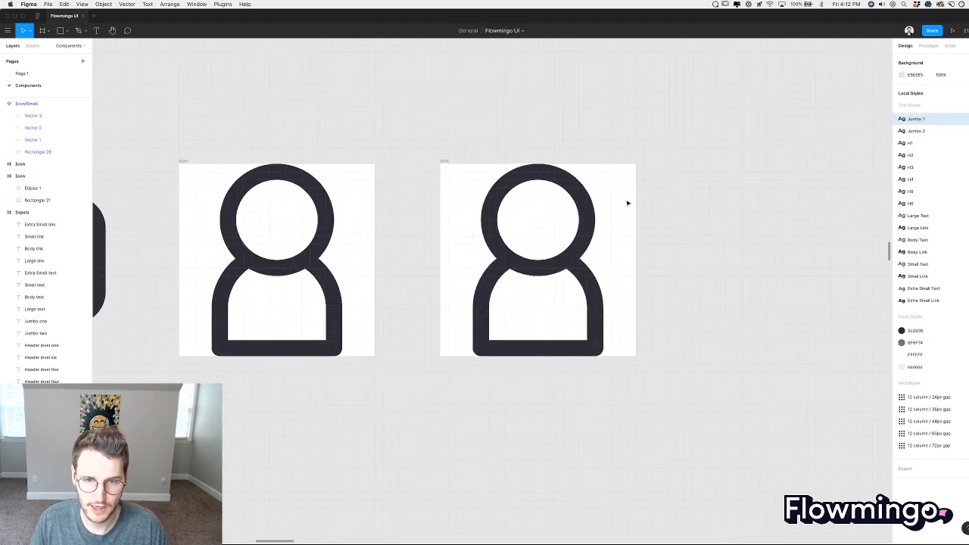
ctrl+scroll(608, 283, up, 2)
scroll(608, 284, up, 2)
ctrl+scroll(608, 285, down, 2)
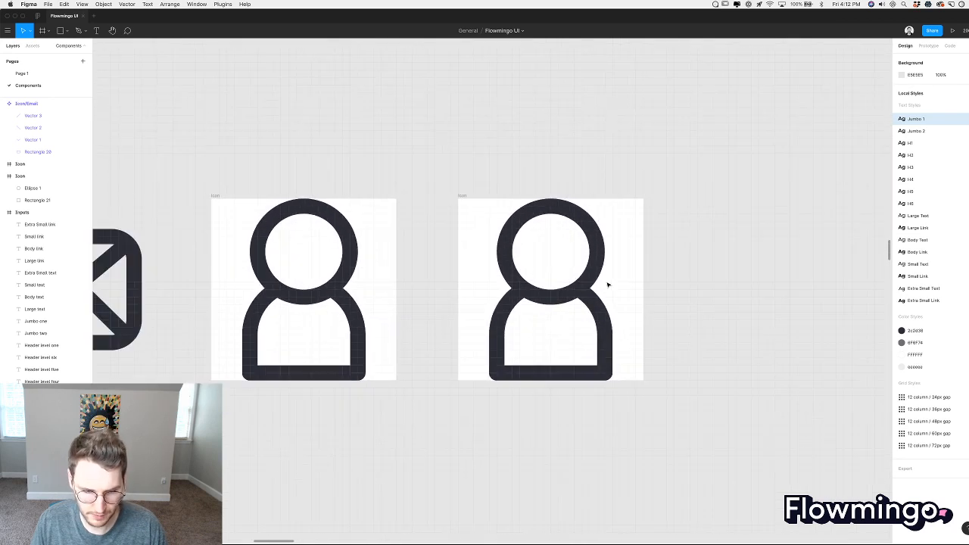
scroll(608, 285, right, 1)
drag(610, 321, 551, 260)
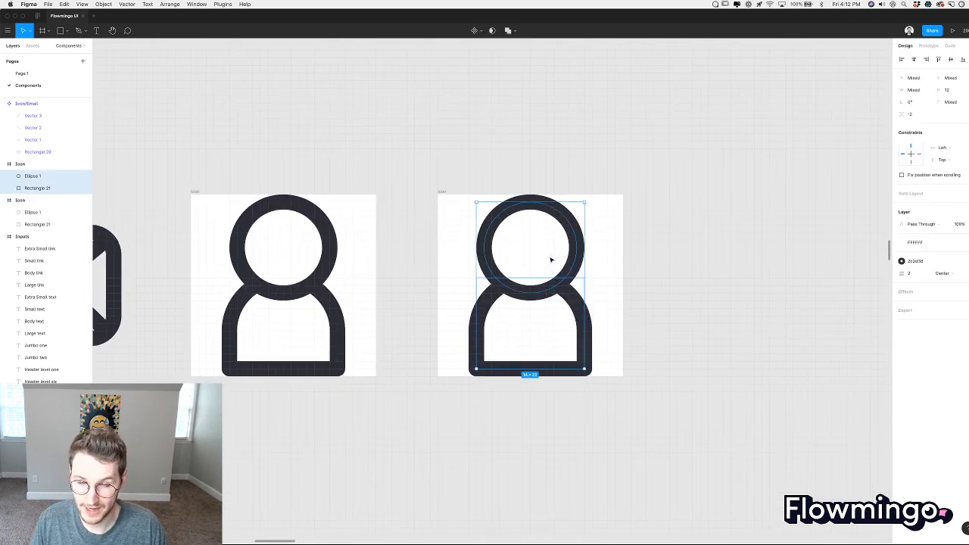
key(Delete)
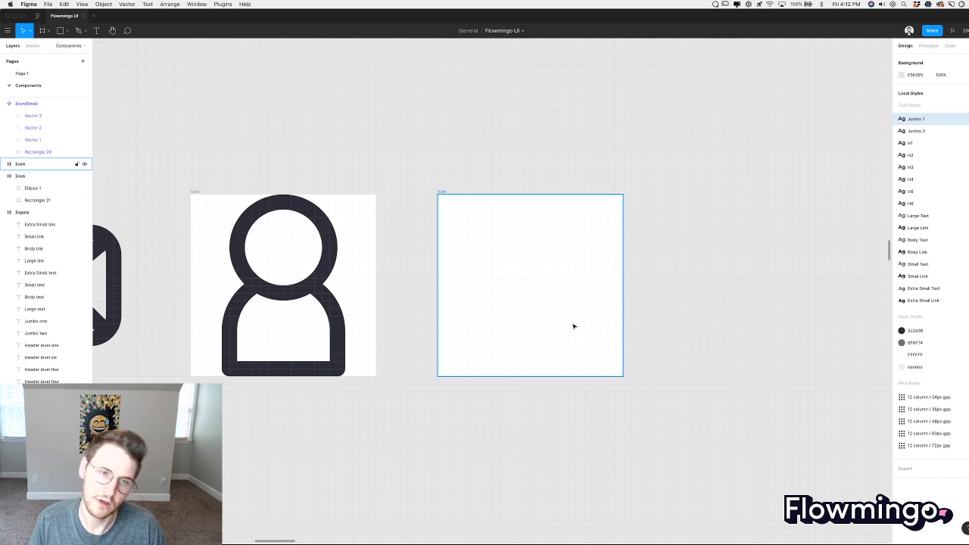
Check the contact form fields on Page 1, and return to the empty icon frame on the Components page.
scroll(574, 326, down, 5)
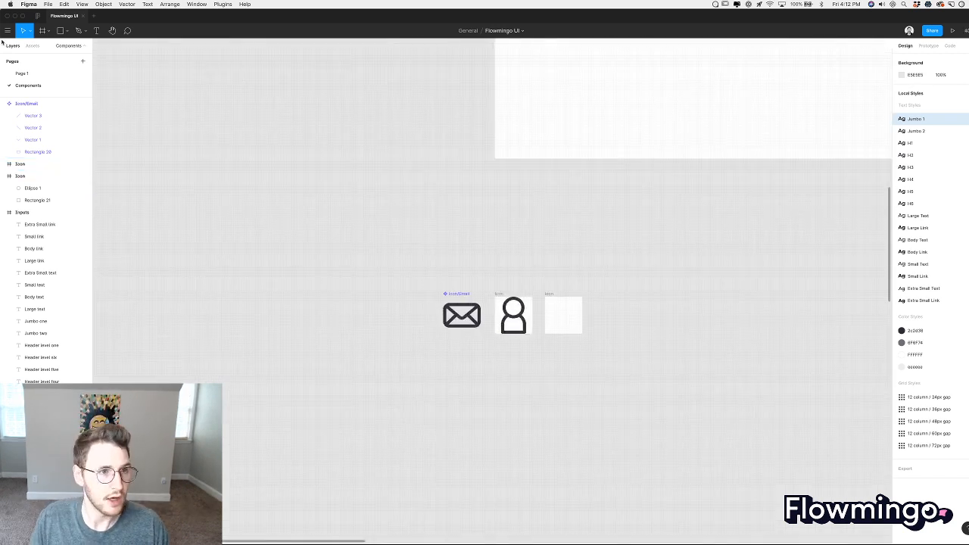
click(23, 74)
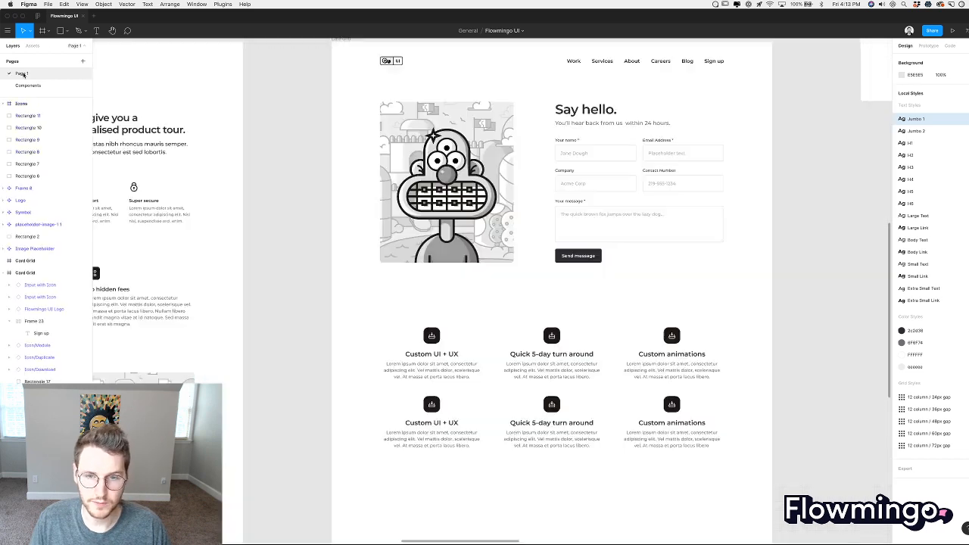
click(42, 86)
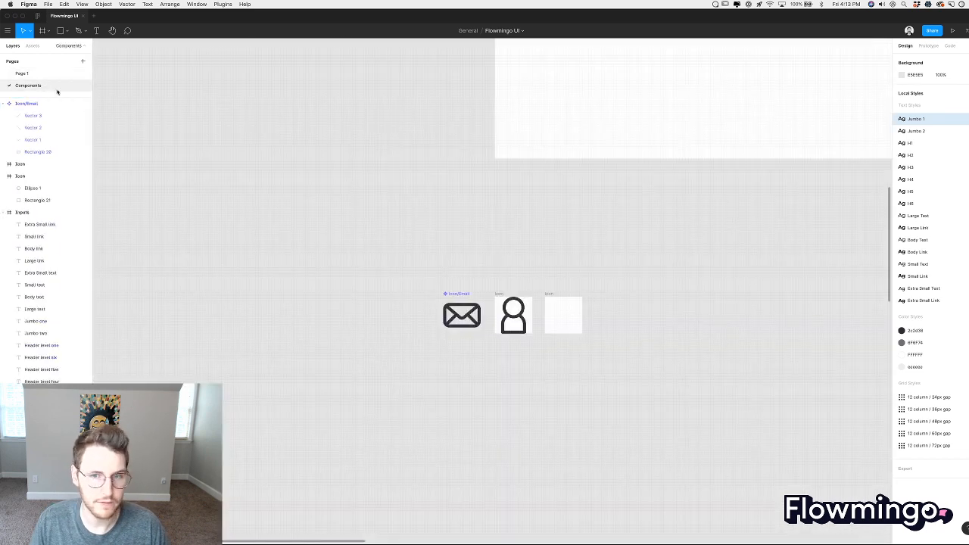
scroll(531, 306, up, 5)
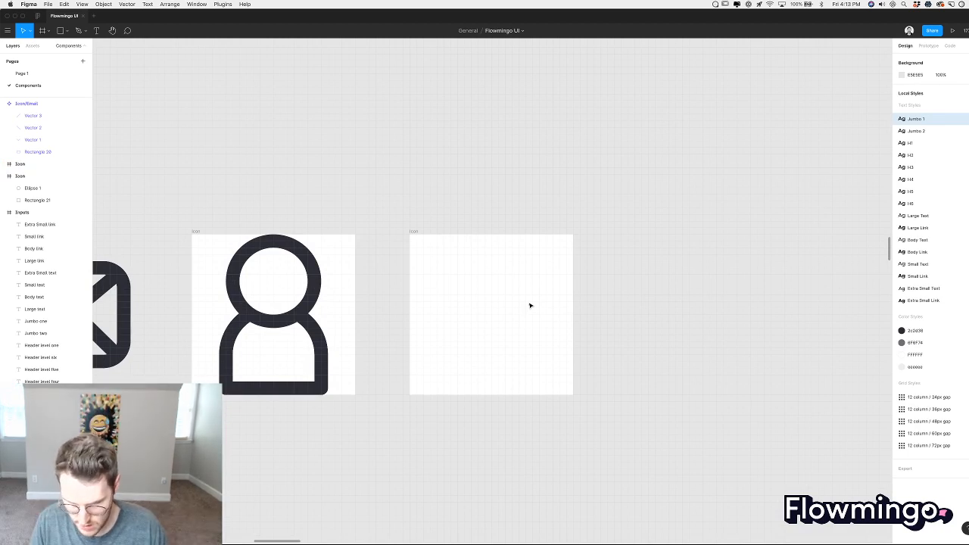
Switch to Chrome, look up "phone icon" in Google Images as a reference, and return to Figma.
key(super+Tab)
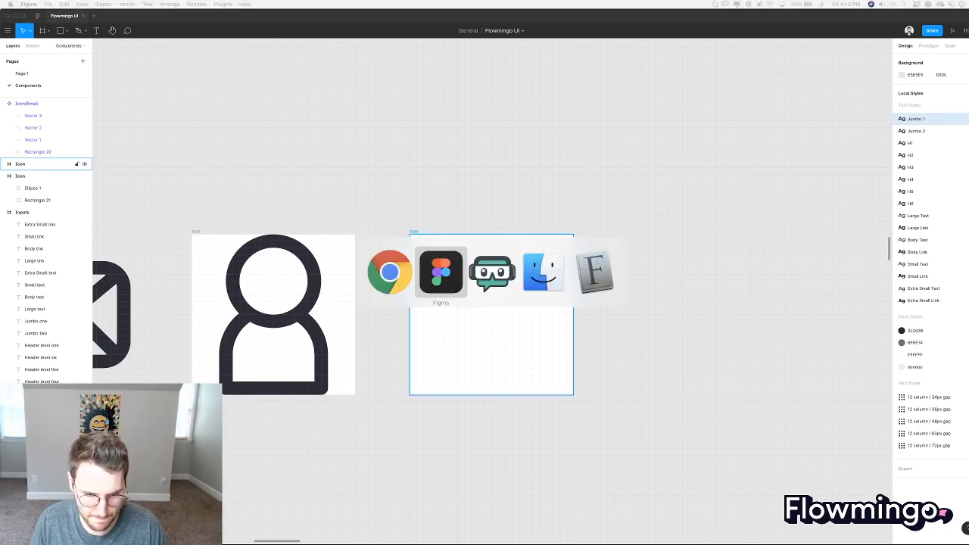
key(Escape)
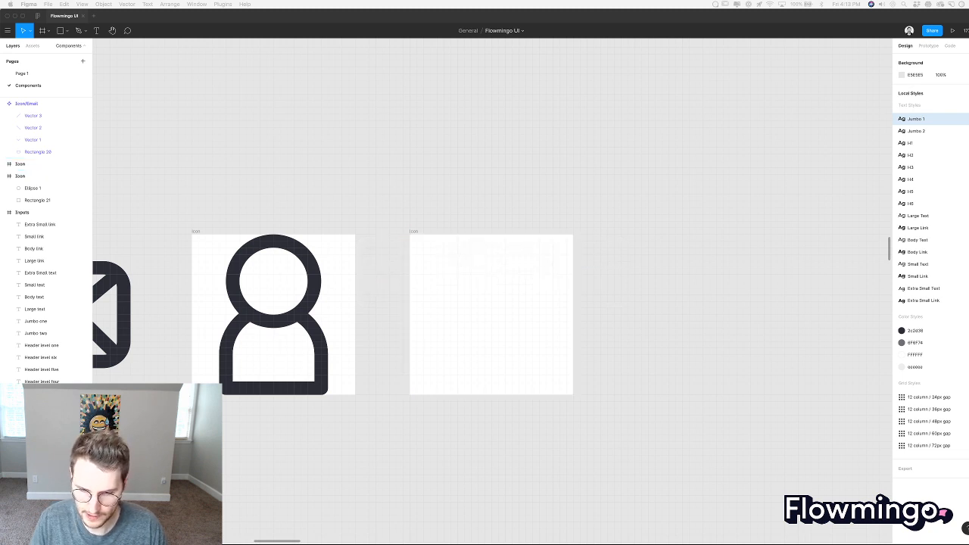
key(super+Tab)
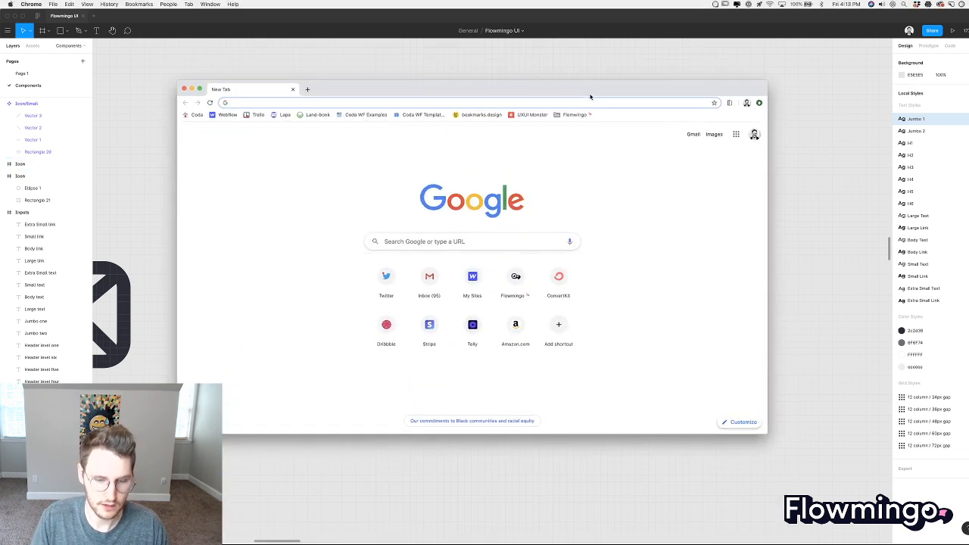
text(phone icon)
key(Return)
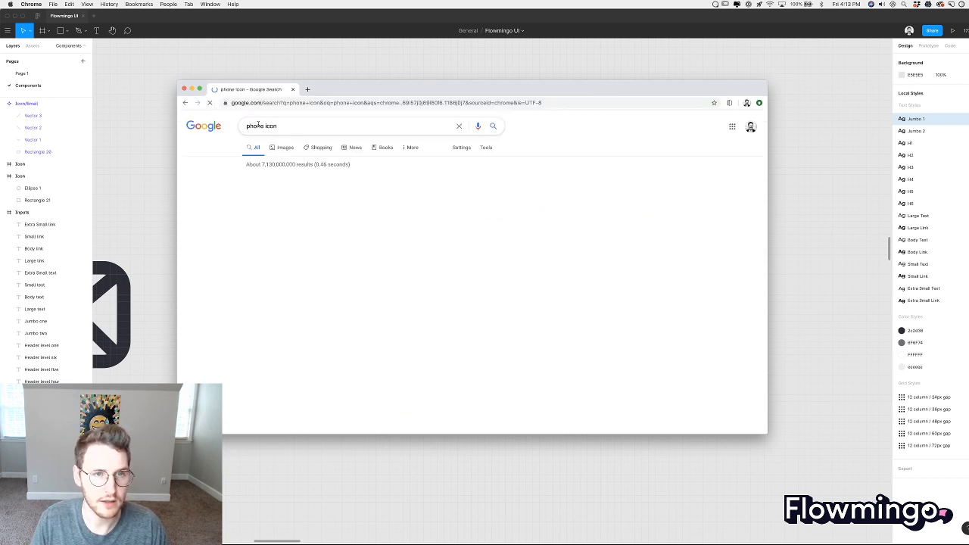
click(283, 147)
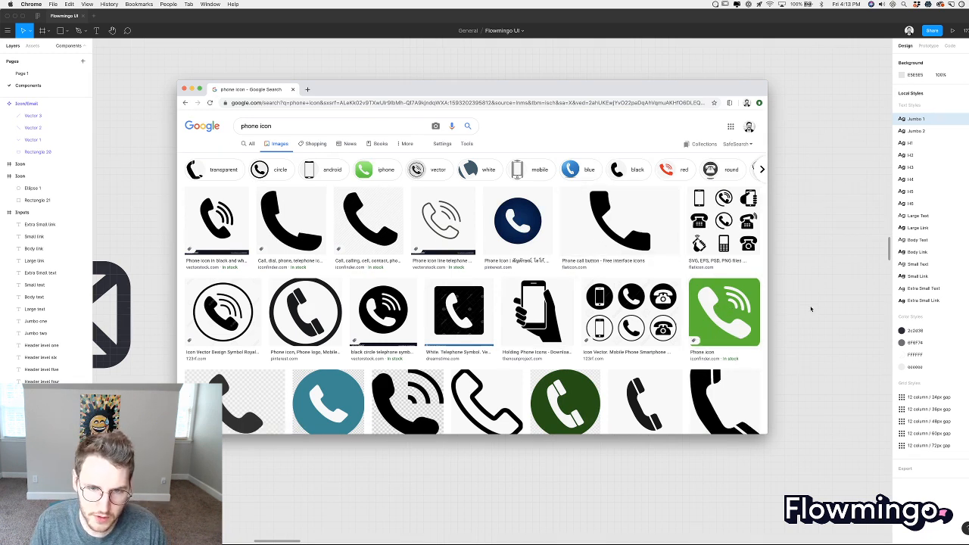
click(798, 264)
Draw a 7 × 9 rectangle at X 12, Y 0 inside the empty icon frame.
click(433, 288)
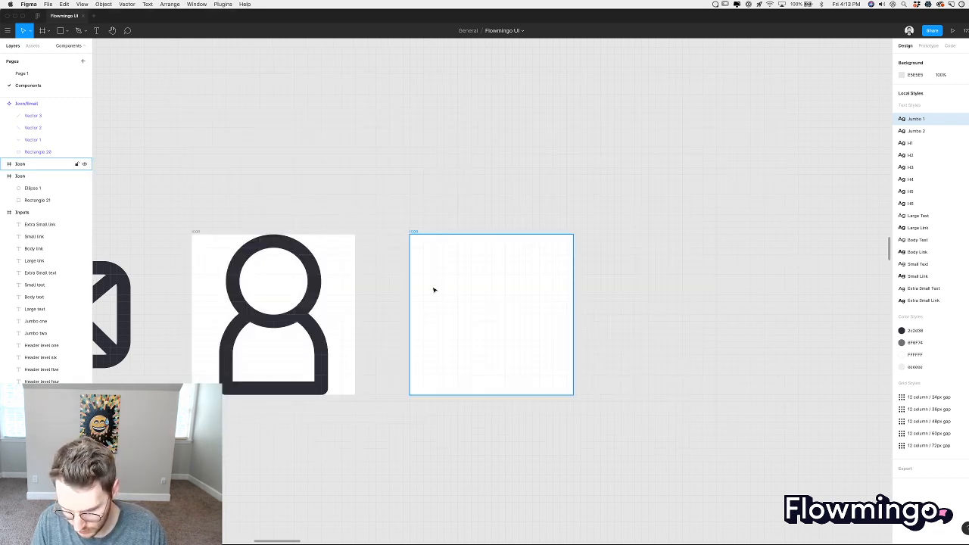
key(Escape)
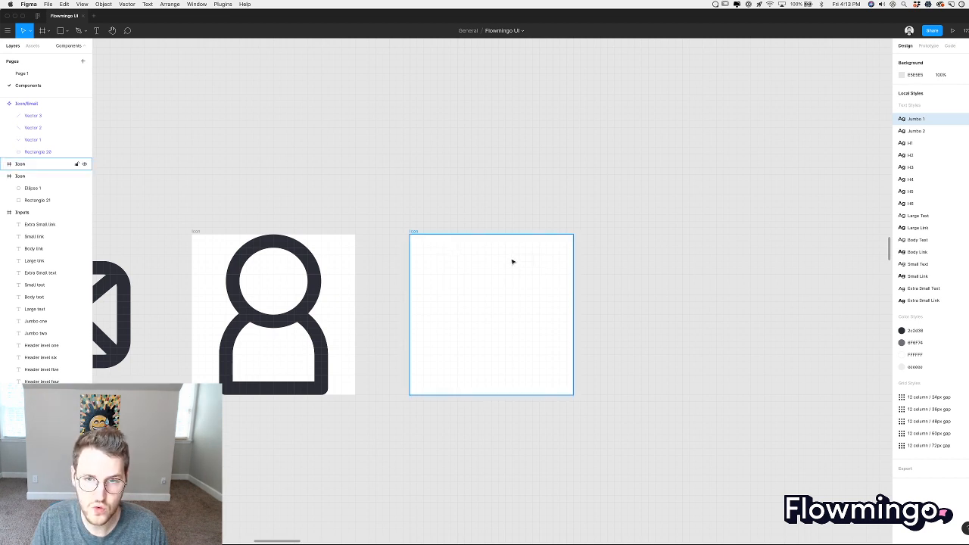
key(r)
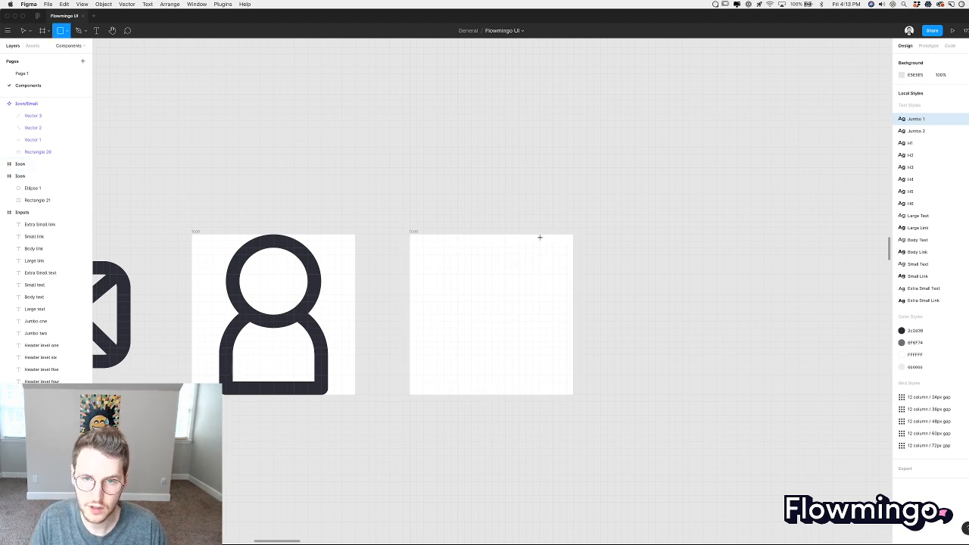
mouse_move(540, 237)
mouse_down()
mouse_move(485, 290)
mouse_move(499, 295)
mouse_move(490, 296)
mouse_up()
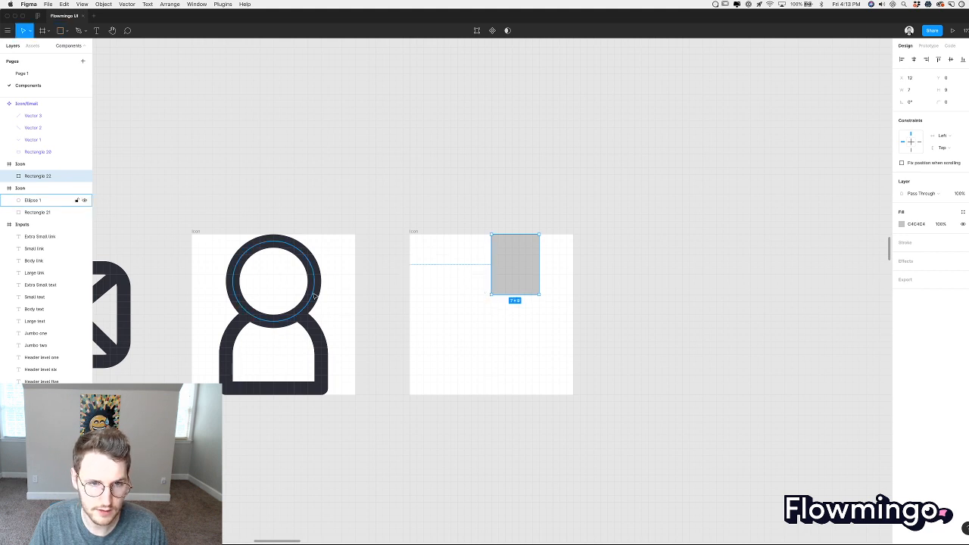
Style the rectangle like the user icon's circle, with white fill, centered 2-pixel 2c2d36 stroke and corner radius 3, and lower it to Y 1.
key(super+alt+v)
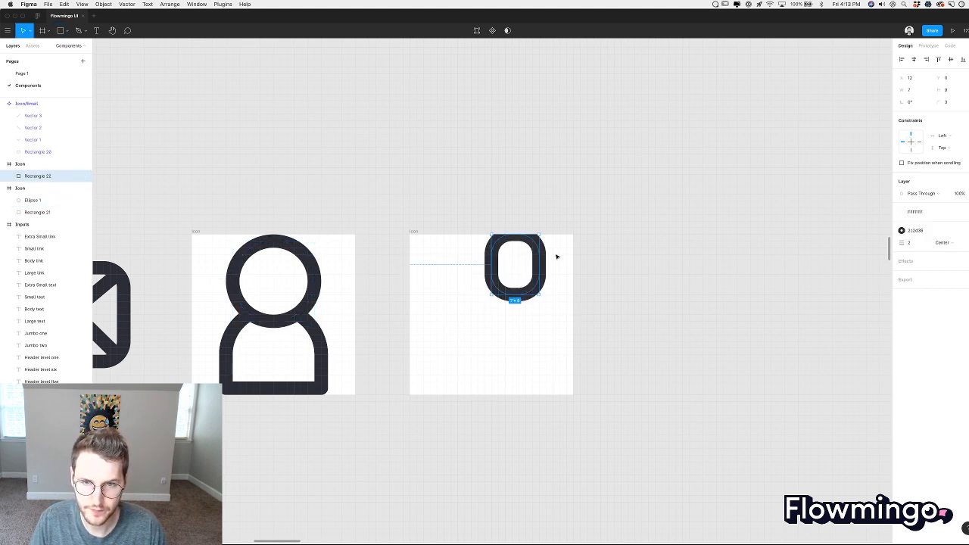
click(558, 258)
click(540, 261)
key(Down)
key(Up)
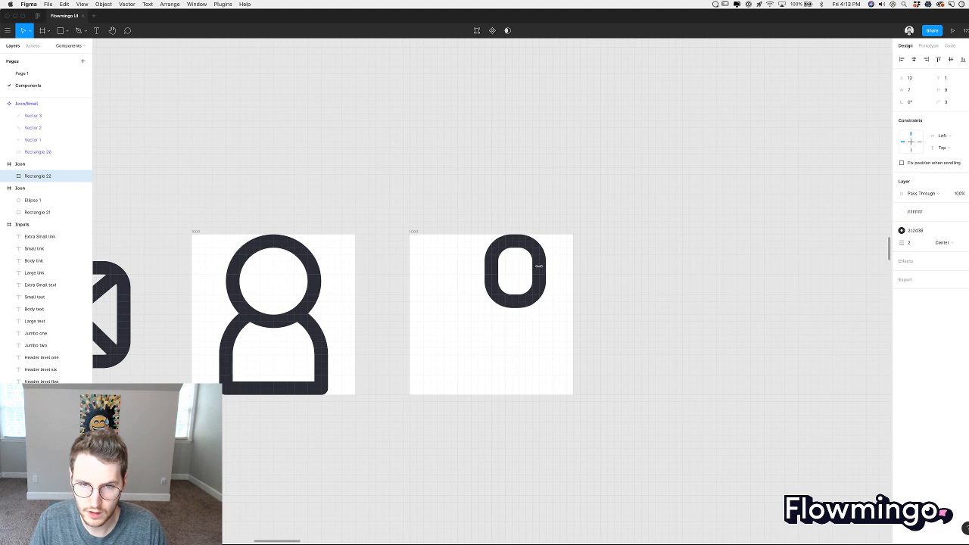
key(Down)
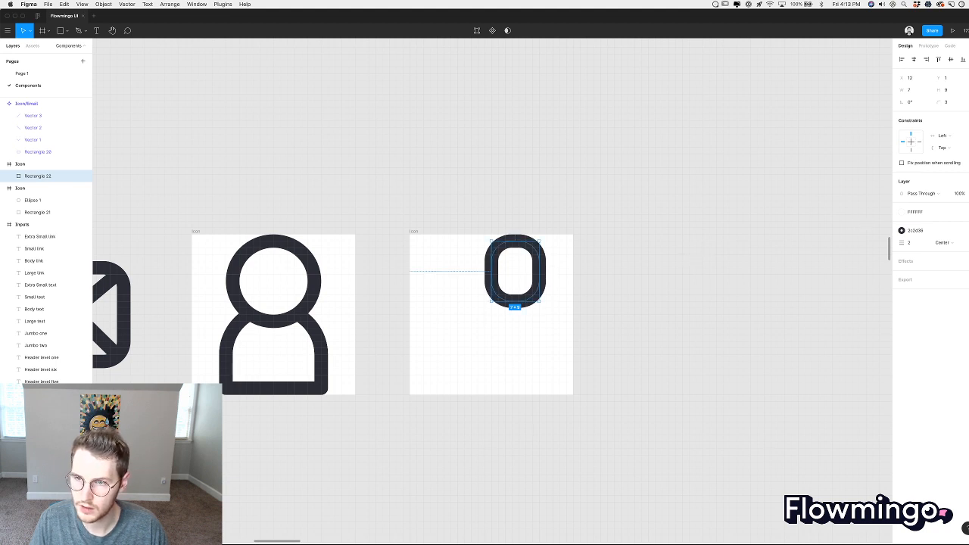
Fill the rounded rectangle with the dark 2c2d36 color style and remove its stroke.
click(931, 214)
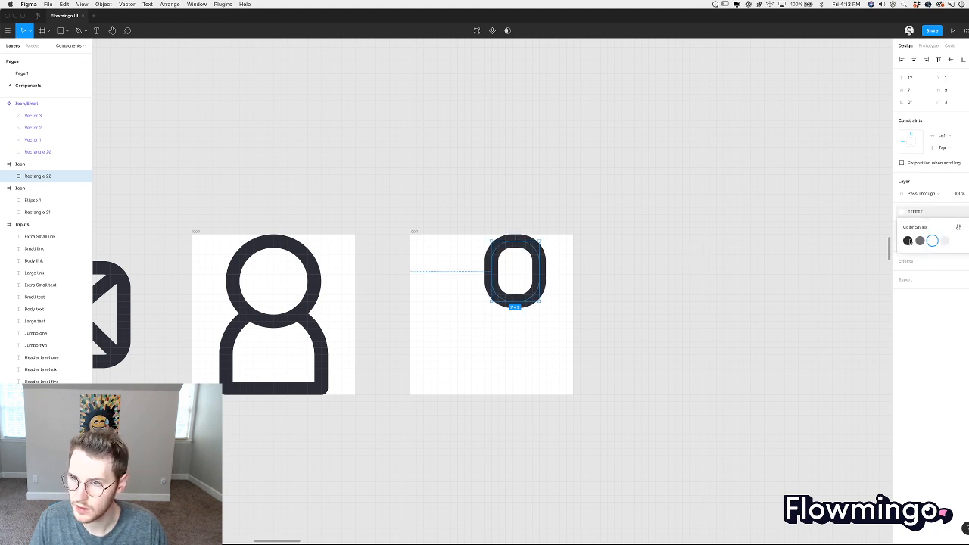
click(908, 240)
click(935, 214)
click(936, 215)
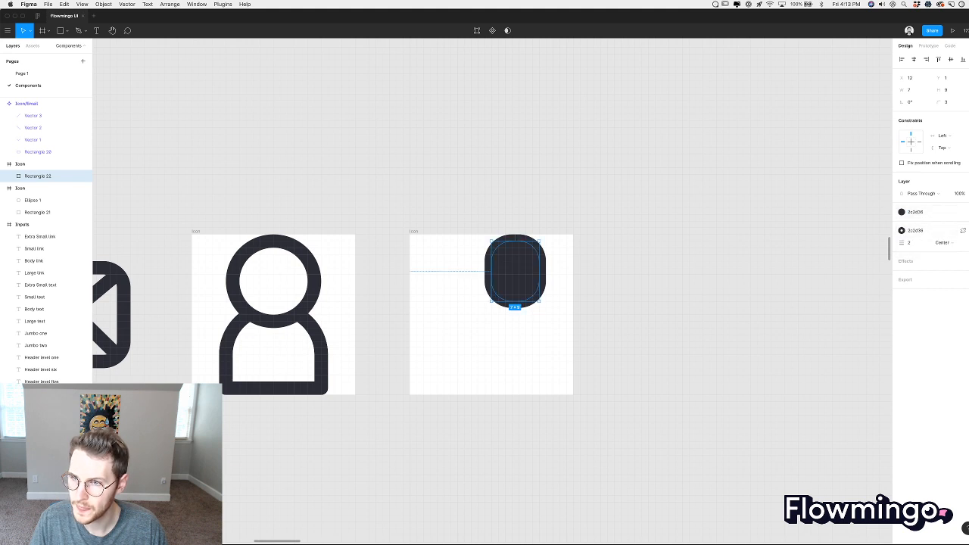
click(968, 230)
Duplicate the dark rounded rectangle straight below itself at X 12, Y 14.
click(592, 274)
click(520, 275)
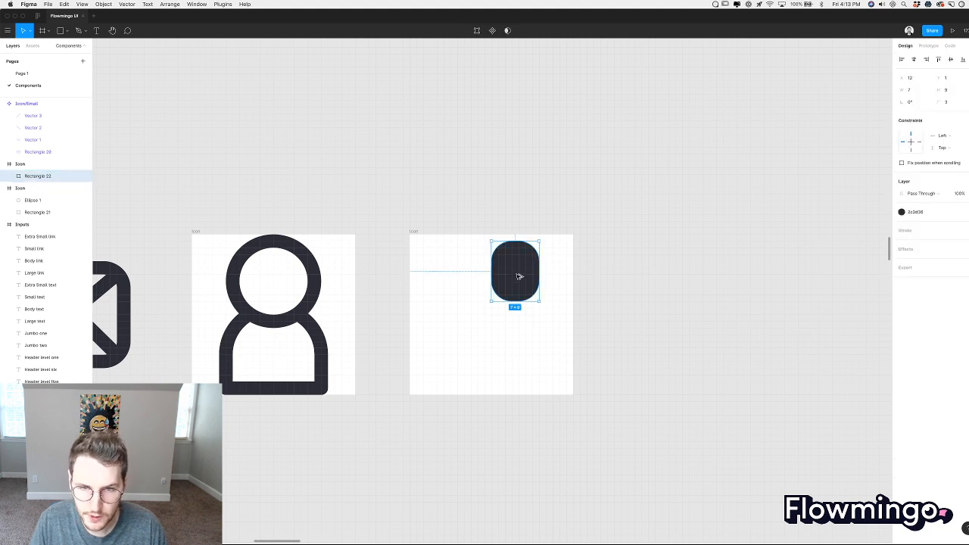
alt+drag(519, 275, 518, 354)
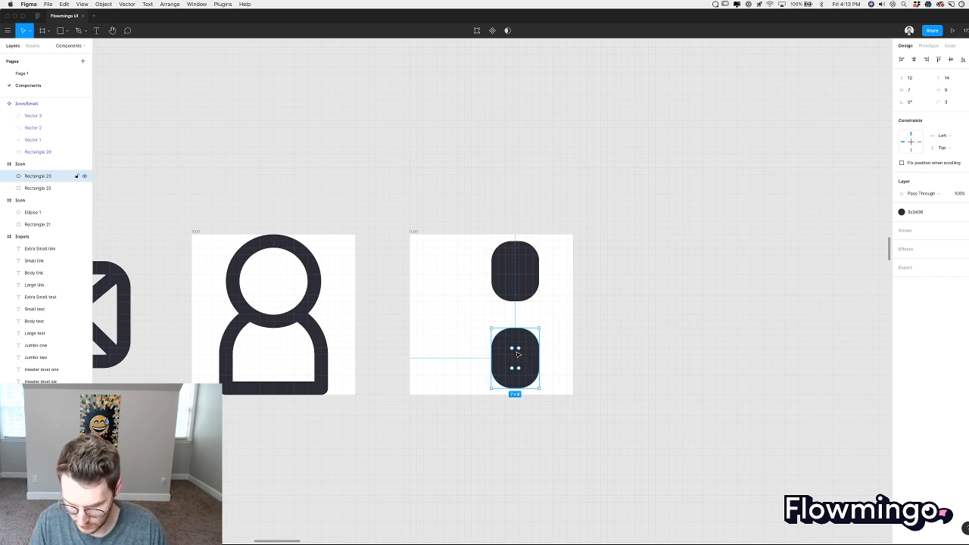
Try an ellipse of about 14 × 16 over the two dark rectangles, duplicate it sideways, and undo the duplicate.
key(p)
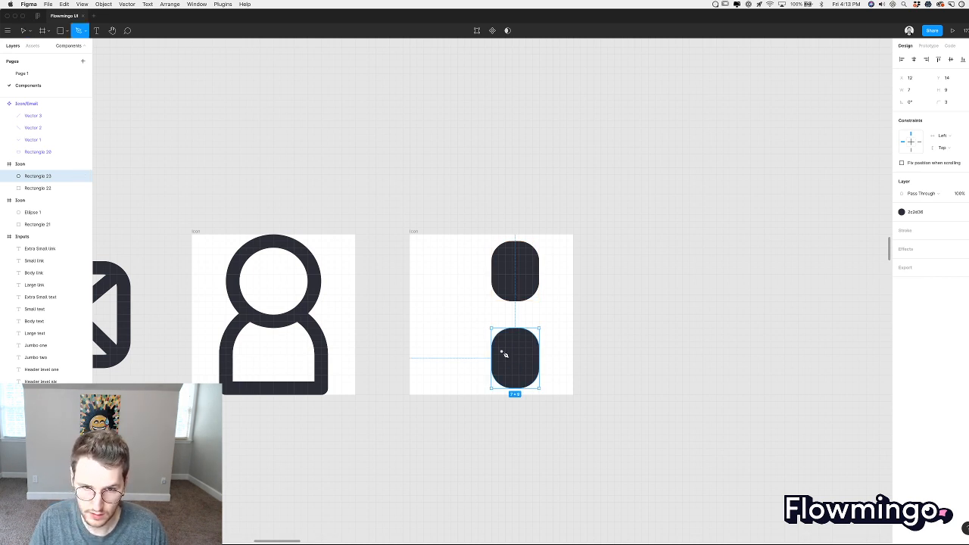
key(Escape)
key(l)
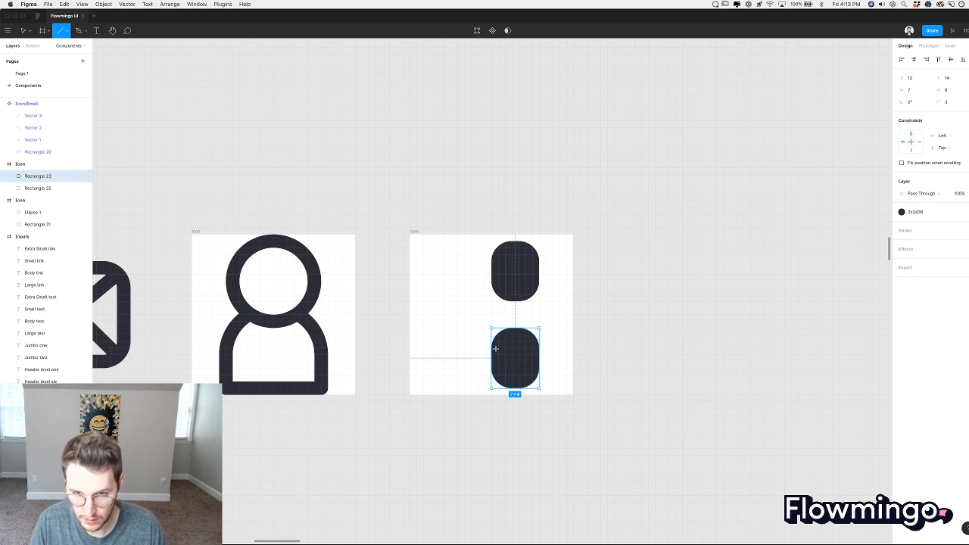
drag(456, 272, 560, 368)
key(super+z)
key(o)
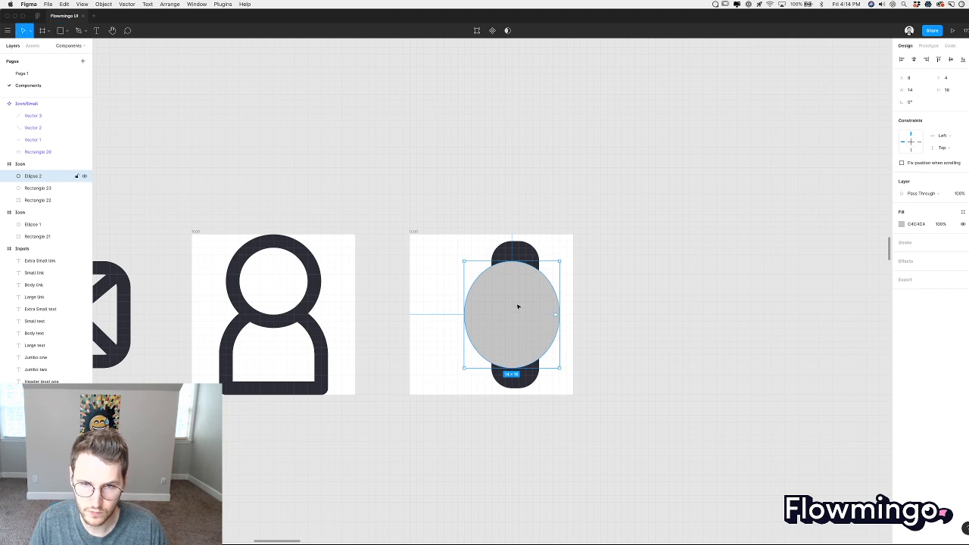
mouse_move(512, 301)
mouse_down()
mouse_move(545, 301)
mouse_move(530, 301)
mouse_up()
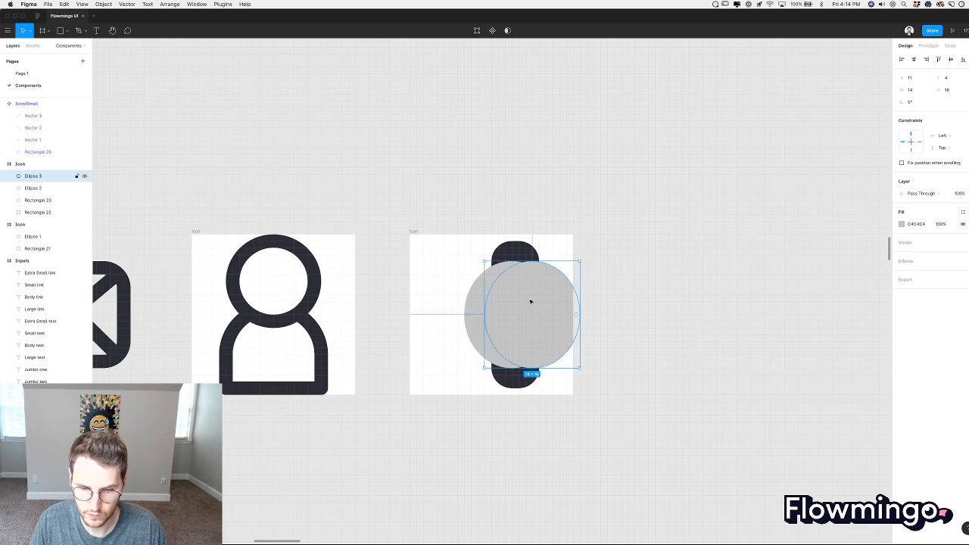
key(super+z)
Switch to Chrome and browse the phone icon image results for a handset shape, returning to the Figma file.
key(super+Tab)
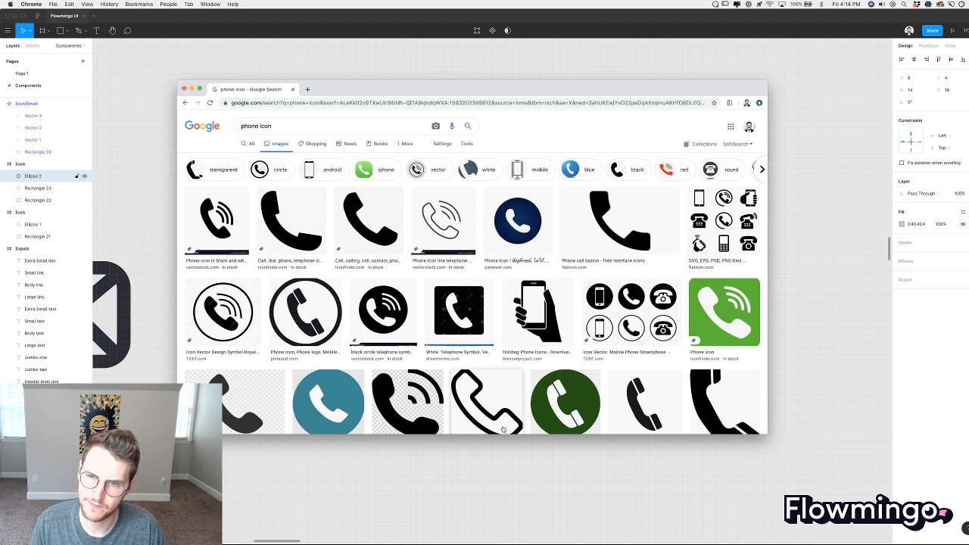
scroll(530, 346, down, 3)
scroll(459, 343, down, 2)
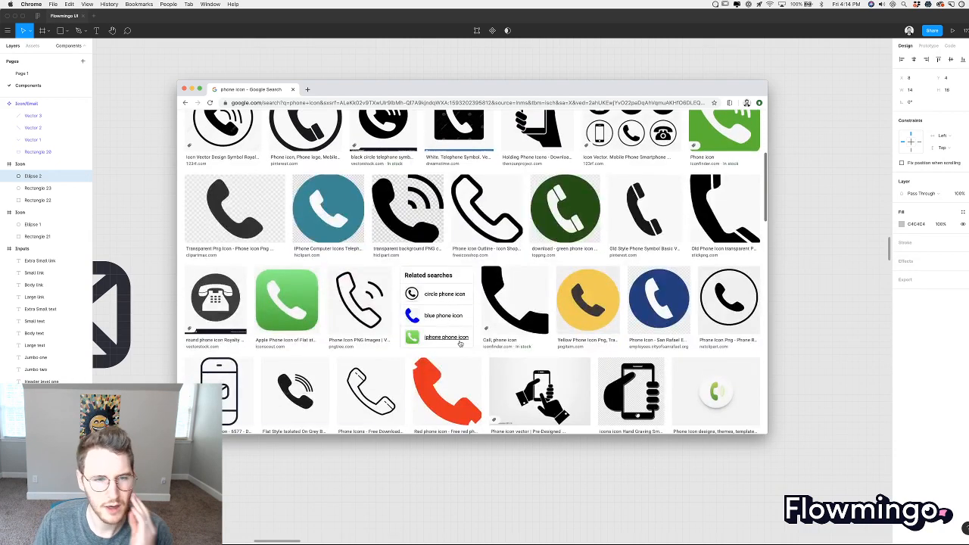
scroll(460, 343, down, 2)
scroll(460, 343, down, 1)
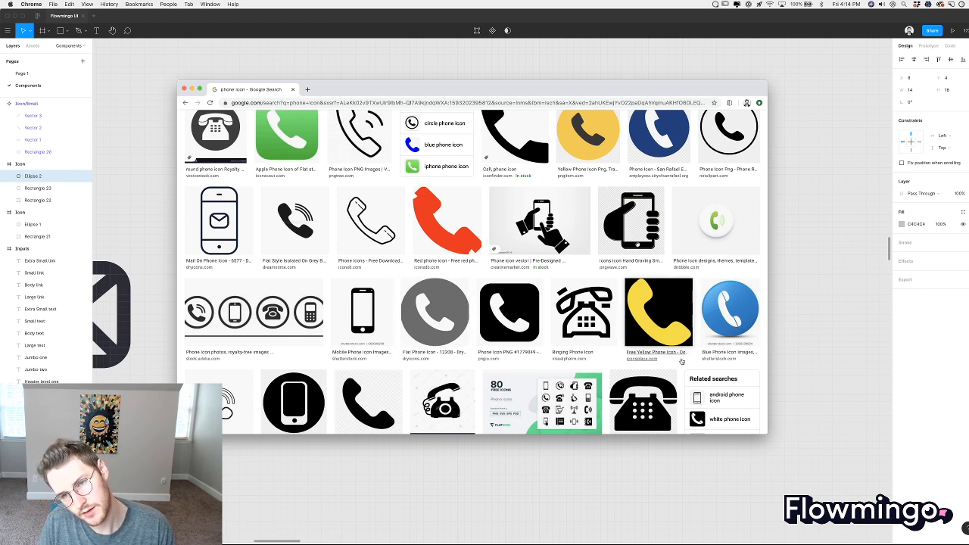
click(642, 500)
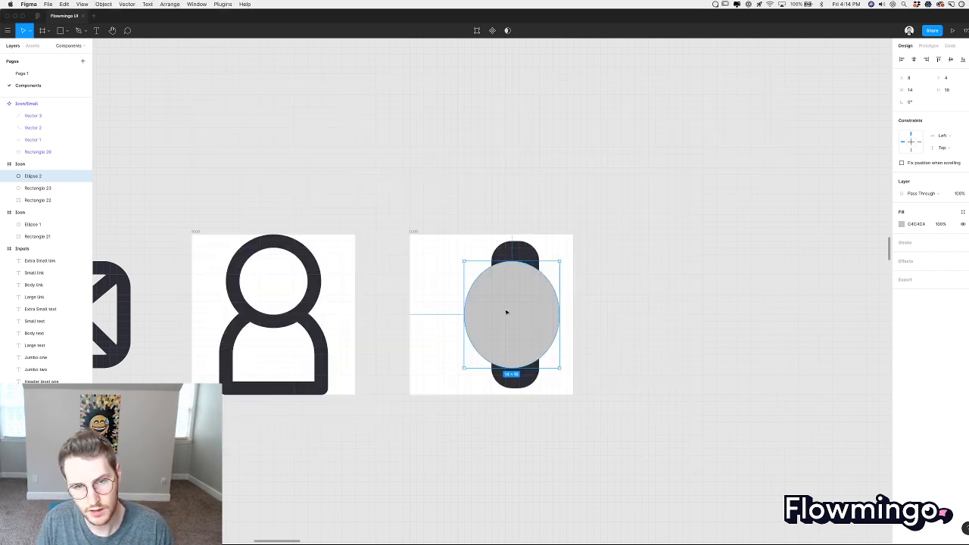
Delete the grey ellipse covering the two dark rectangles and glance at the phone icon references in Chrome again.
key(Delete)
key(super+Tab)
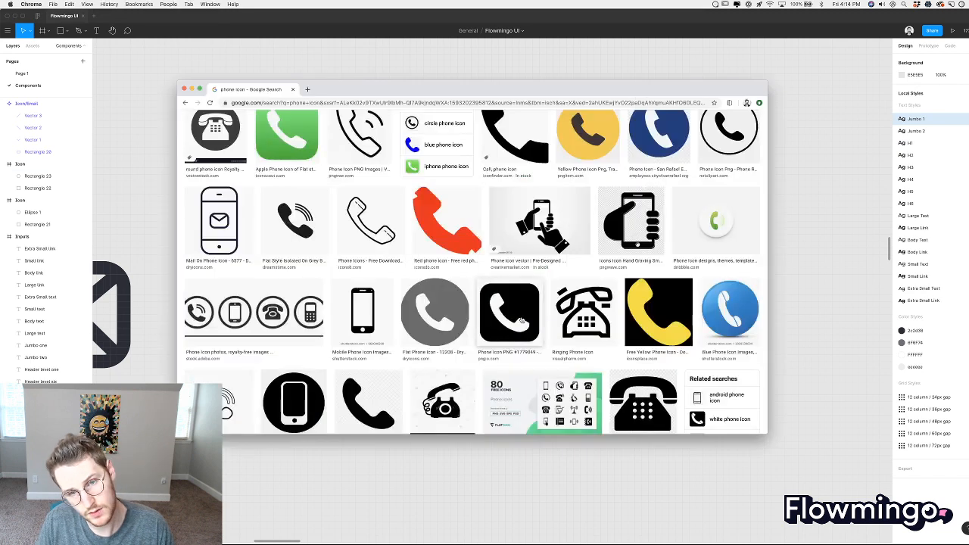
key(super+Tab)
Enlarge the lower dark rectangle to 22 wide and 16 high, placed at X 1, Y 7 in the icon frame.
click(534, 360)
drag(538, 360, 567, 360)
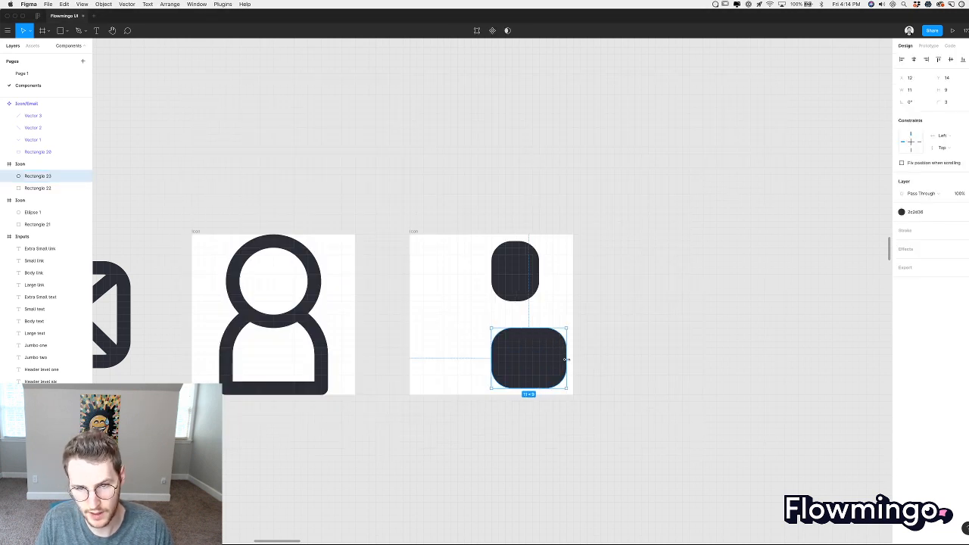
drag(491, 329, 417, 262)
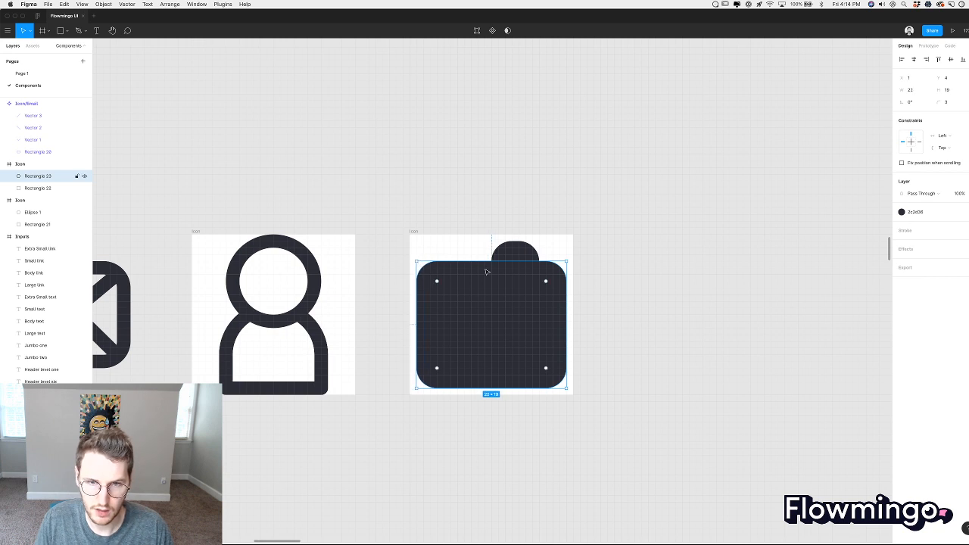
drag(495, 259, 495, 282)
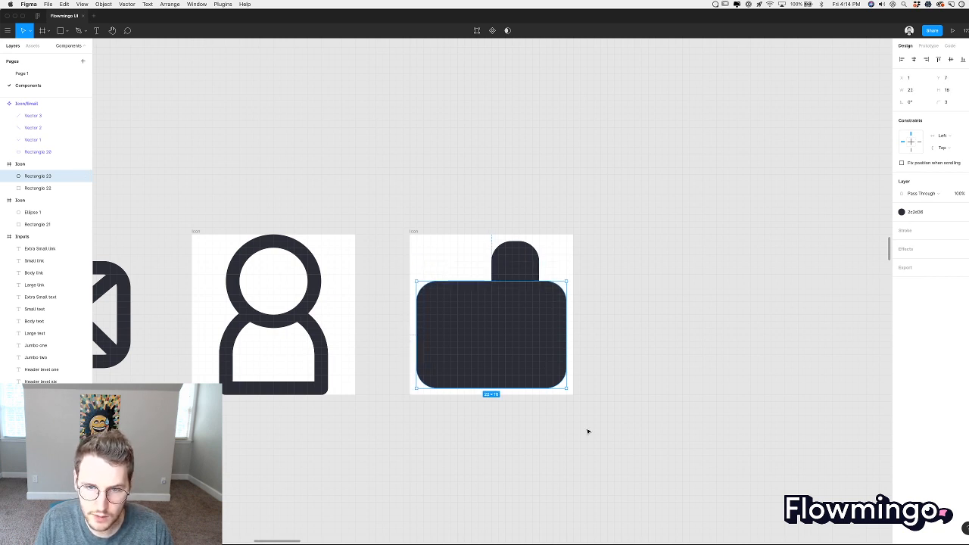
Set the corner radius of the large dark rectangle's two bottom points to 8.
drag(588, 427, 446, 385)
key(Return)
drag(642, 435, 400, 358)
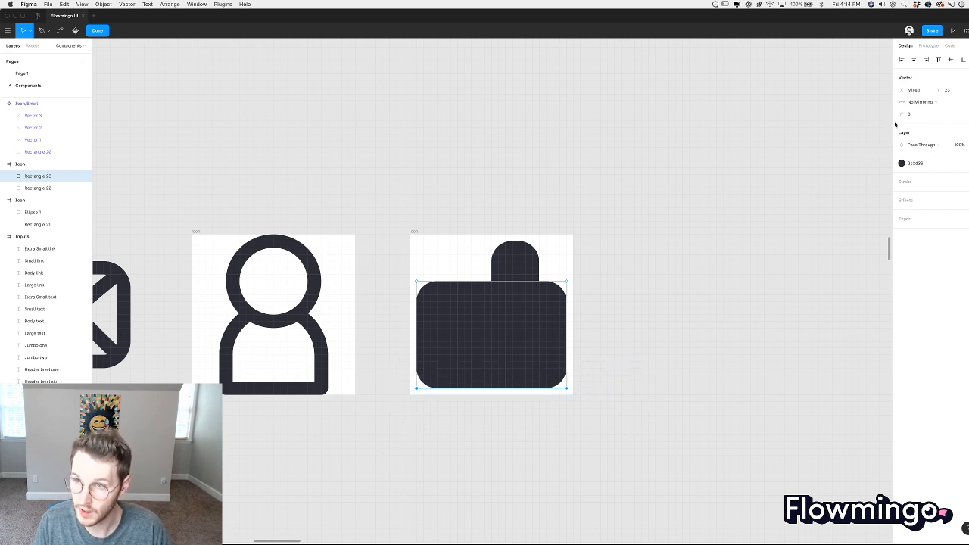
mouse_move(899, 115)
mouse_down()
mouse_move(928, 116)
mouse_move(903, 119)
mouse_up()
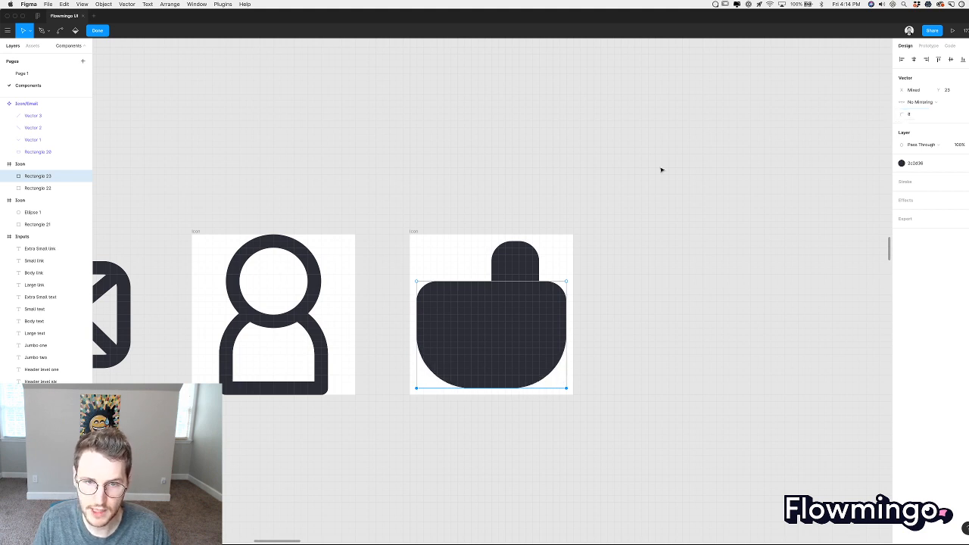
Center the small rounded rectangle over the large shape at X 6, Y 3 and widen it to 12 × 9.
click(524, 261)
drag(524, 262, 493, 277)
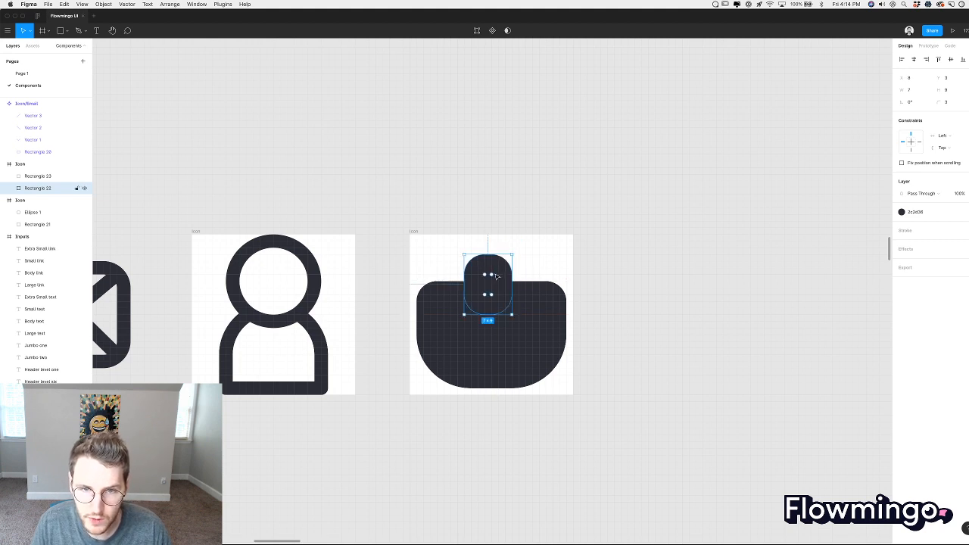
scroll(534, 316, up, 5)
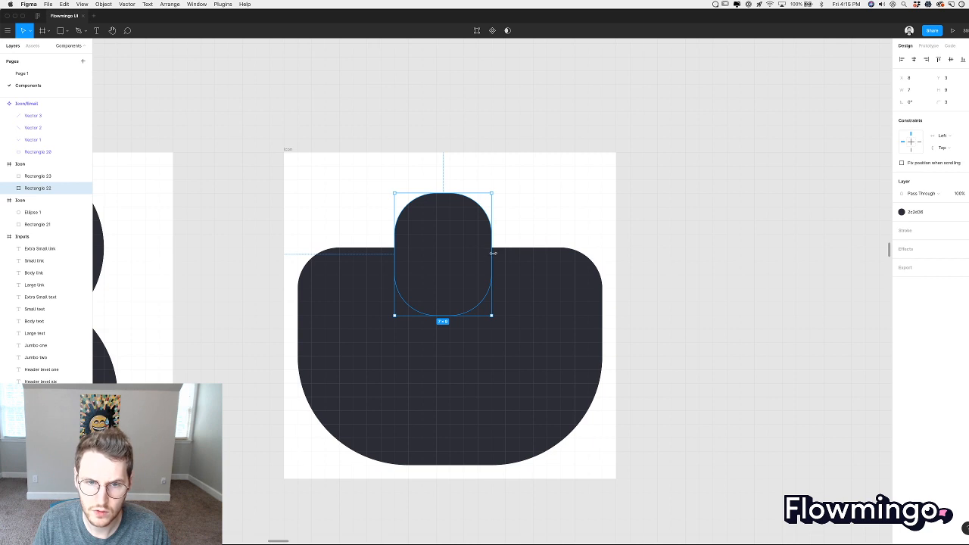
drag(493, 254, 505, 253)
click(534, 215)
click(476, 227)
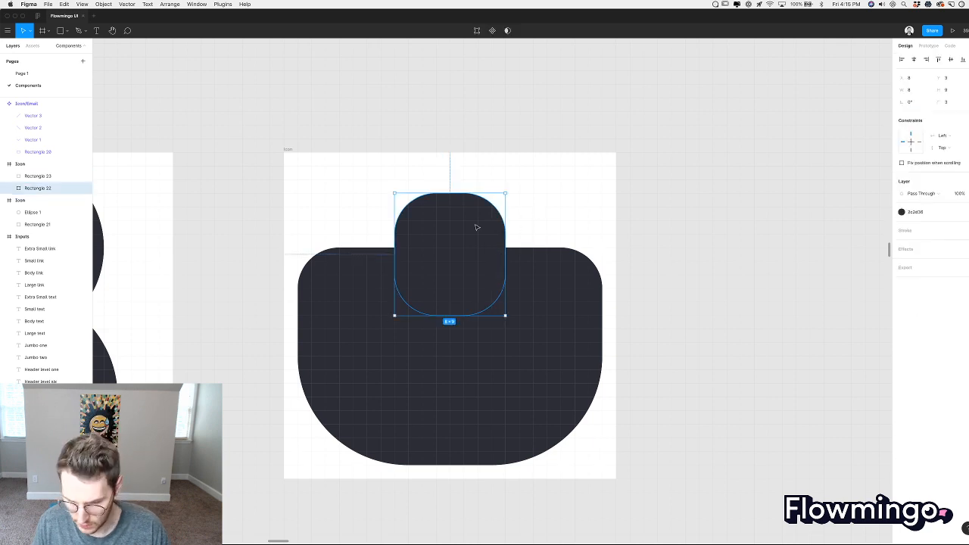
key(super+Tab)
key(super+Tab)
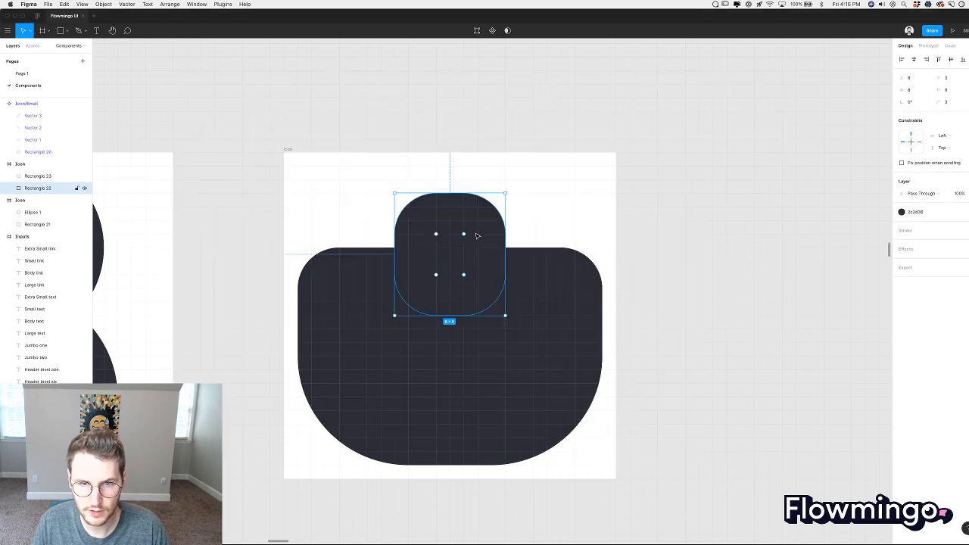
drag(394, 261, 372, 259)
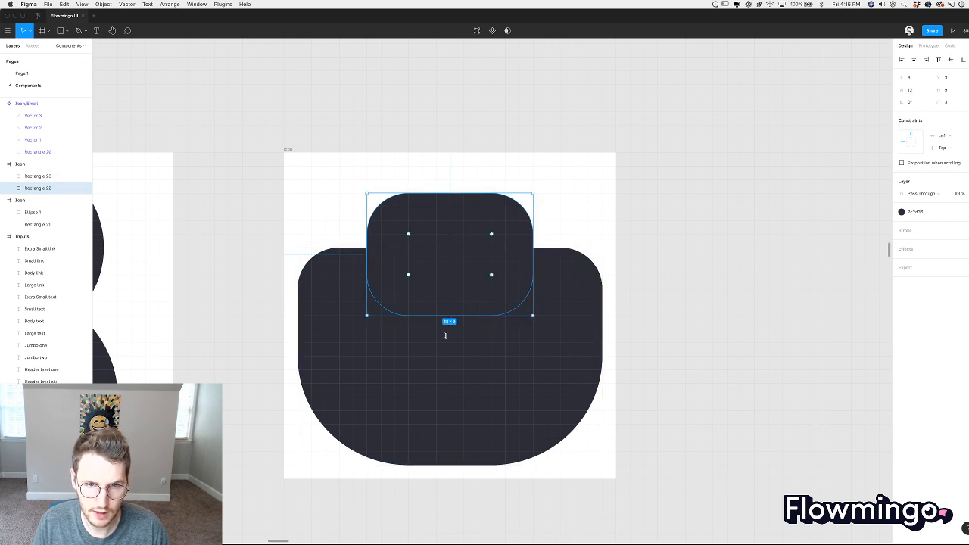
Lower the large shape's top edge to Y 10 and move the small rounded rectangle down to Y 6.
click(459, 277)
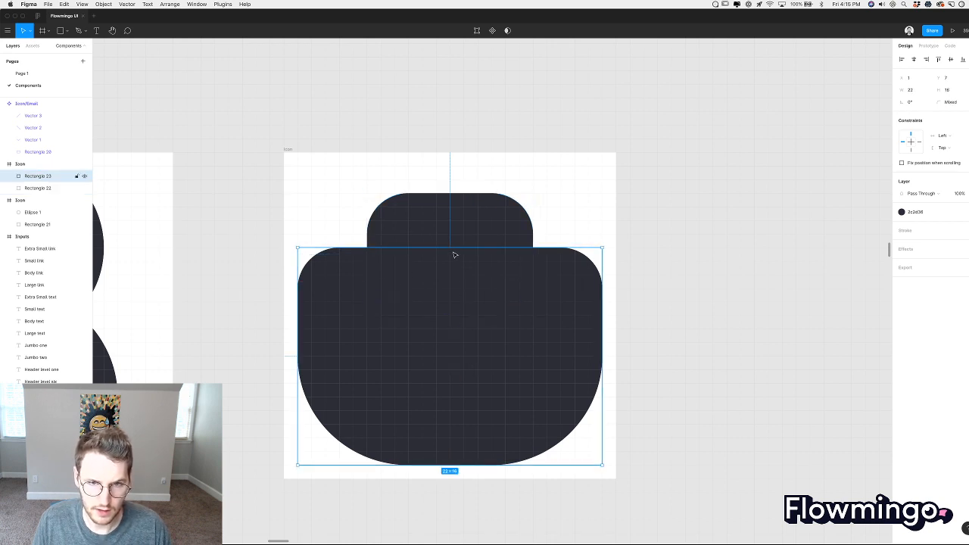
drag(452, 250, 453, 287)
click(459, 272)
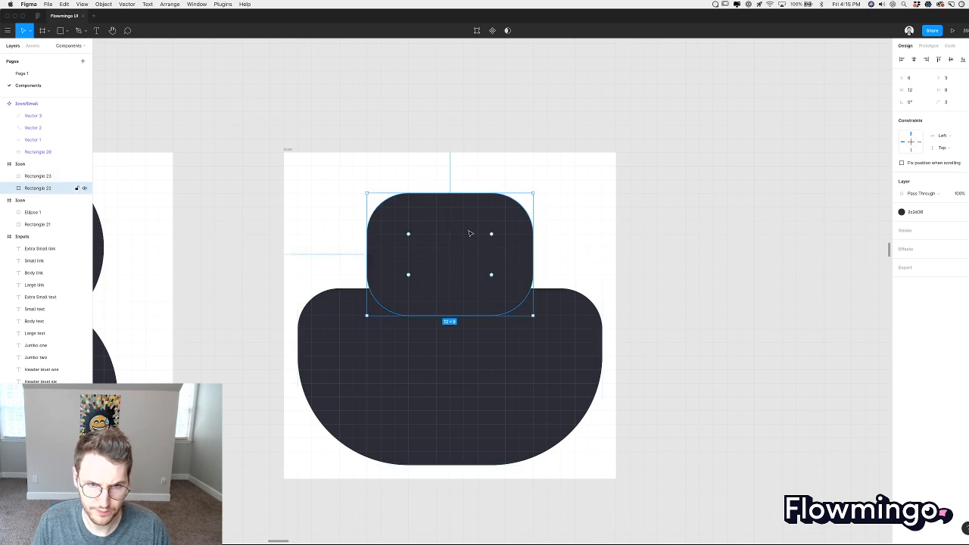
drag(462, 248, 470, 275)
Fill the small rounded rectangle with the white FFFFFF color style and bring it in front of the dark shape.
click(962, 212)
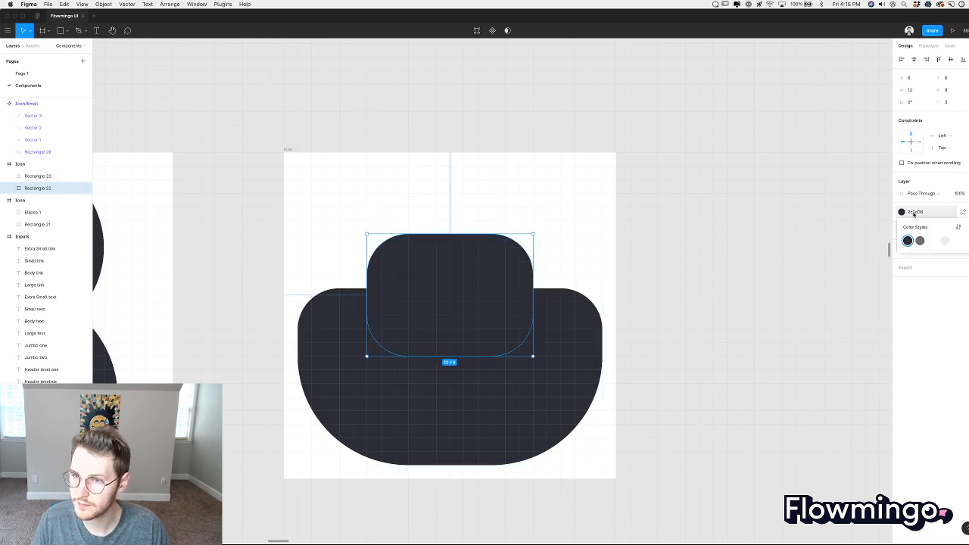
click(936, 246)
key(super+bracketright)
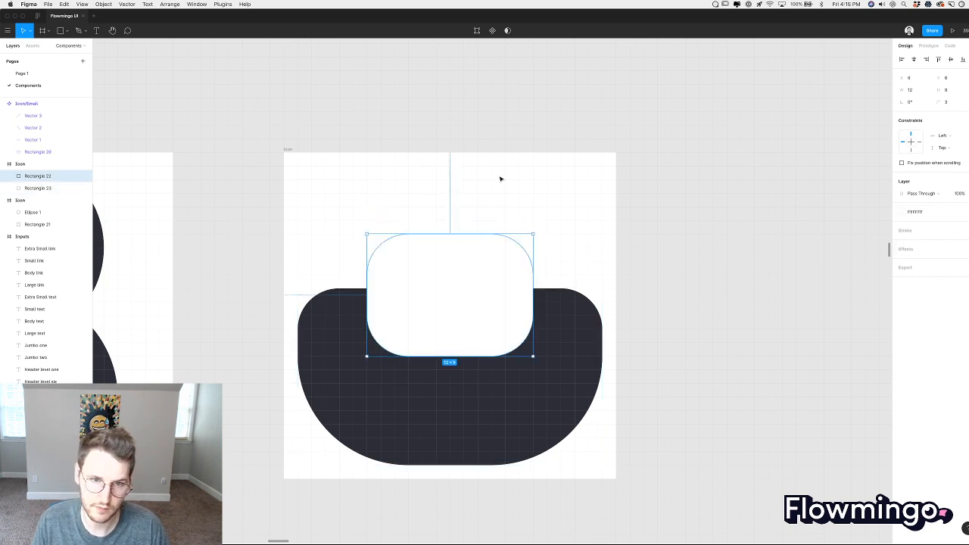
Move the white rounded rectangle down to Y 8 and narrow it symmetrically to 10 × 9 at X 7.
click(503, 177)
drag(465, 250, 450, 296)
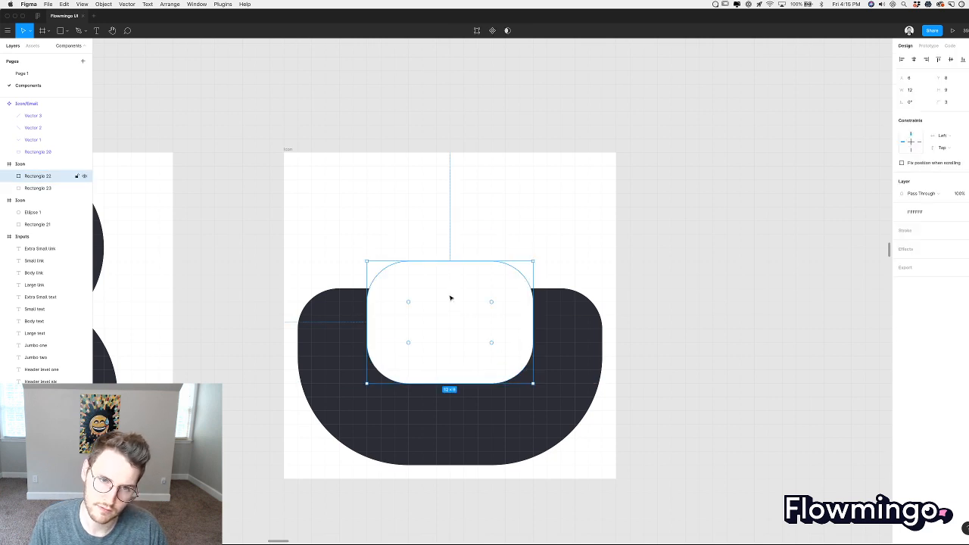
drag(366, 319, 379, 318)
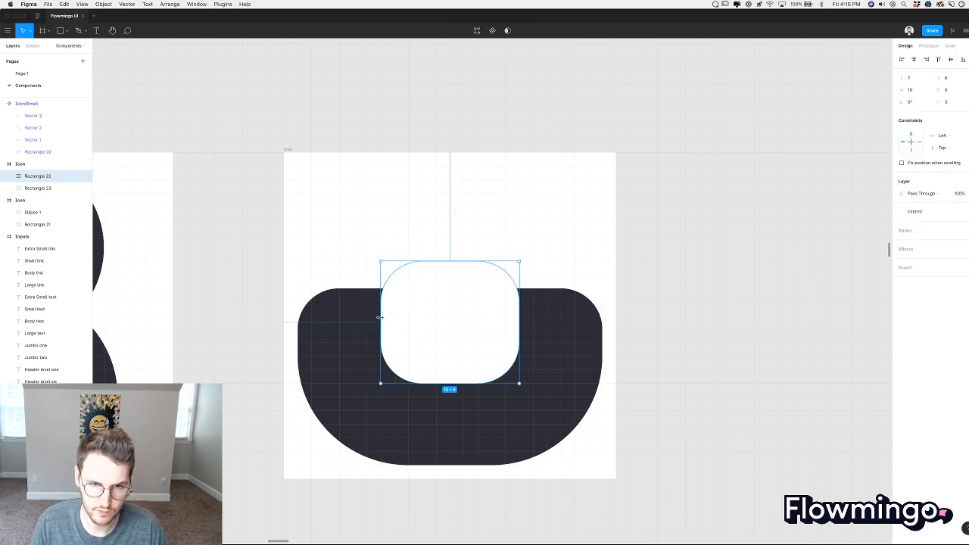
Square off the white rectangle's two top corners by setting their corner radius to 0.
double_click(511, 288)
drag(358, 237, 543, 272)
drag(904, 114, 788, 117)
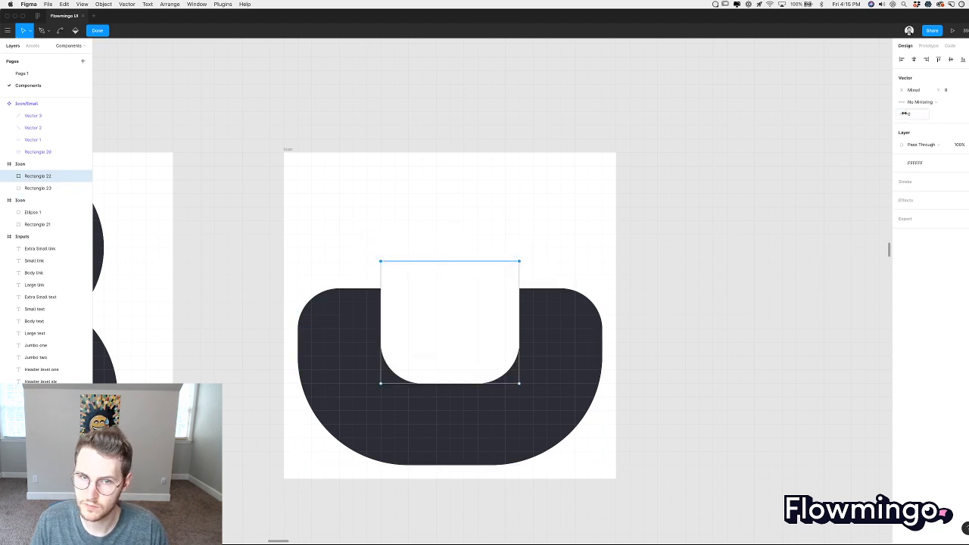
double_click(562, 237)
scroll(561, 232, down, 5)
scroll(560, 233, up, 3)
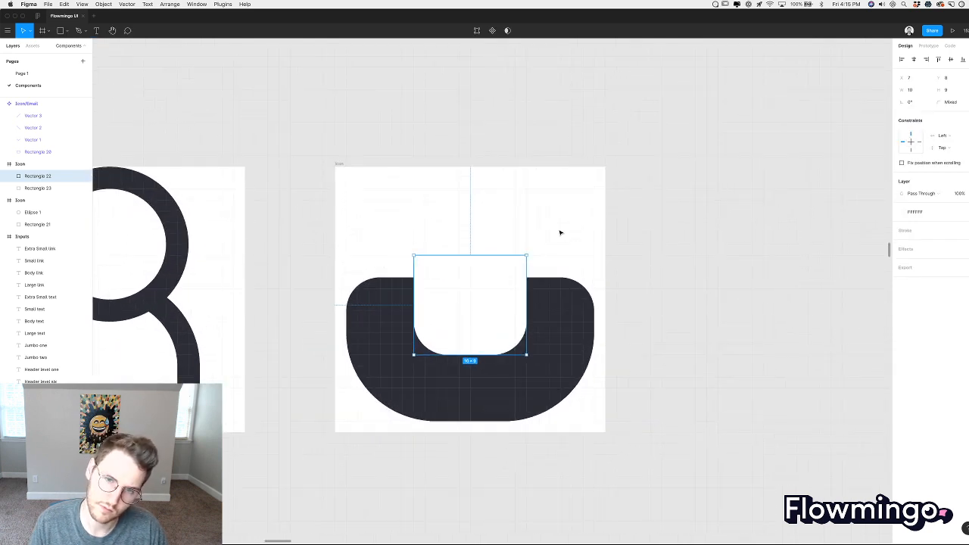
Raise the dark shape's bottom edge to make it 22 × 10 and compare it with the phone icons in Chrome.
click(493, 394)
drag(471, 418, 468, 389)
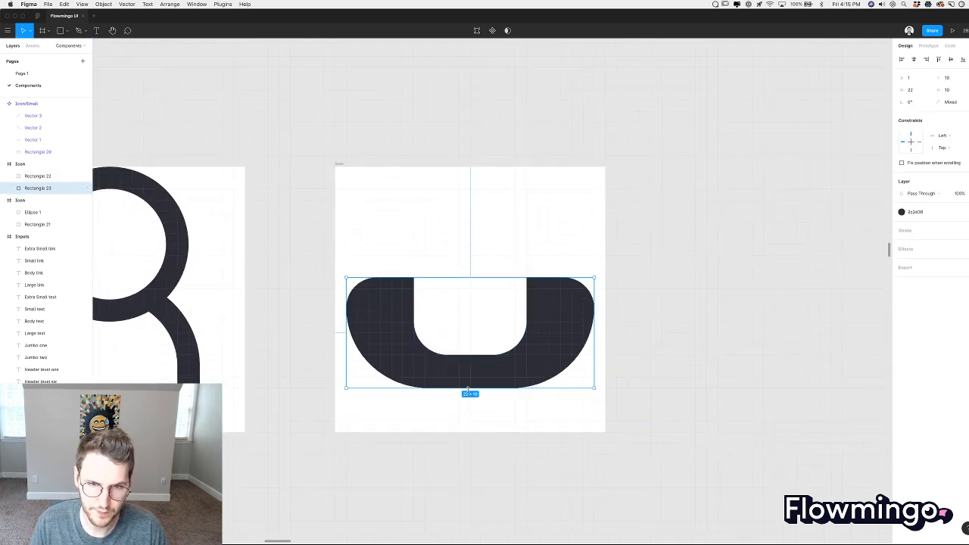
click(482, 259)
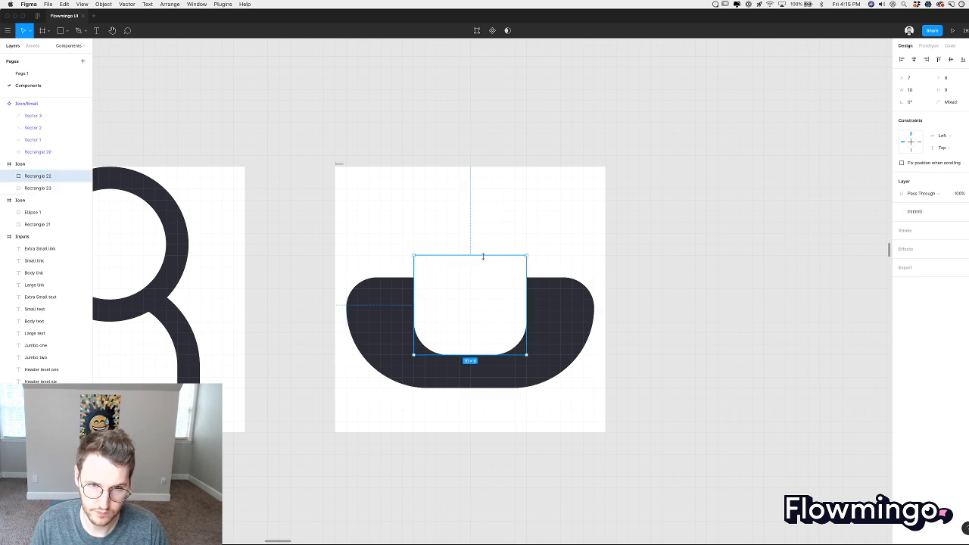
click(476, 220)
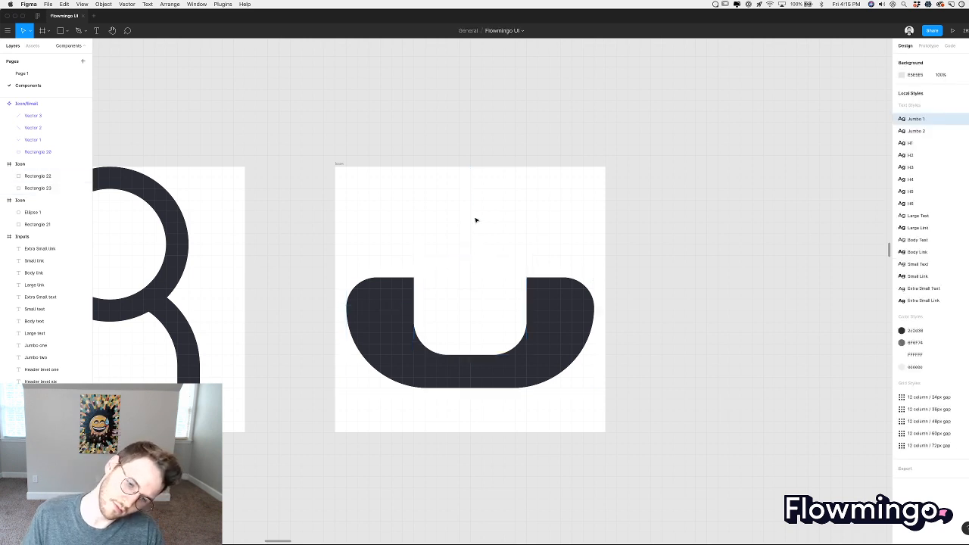
key(super+Tab)
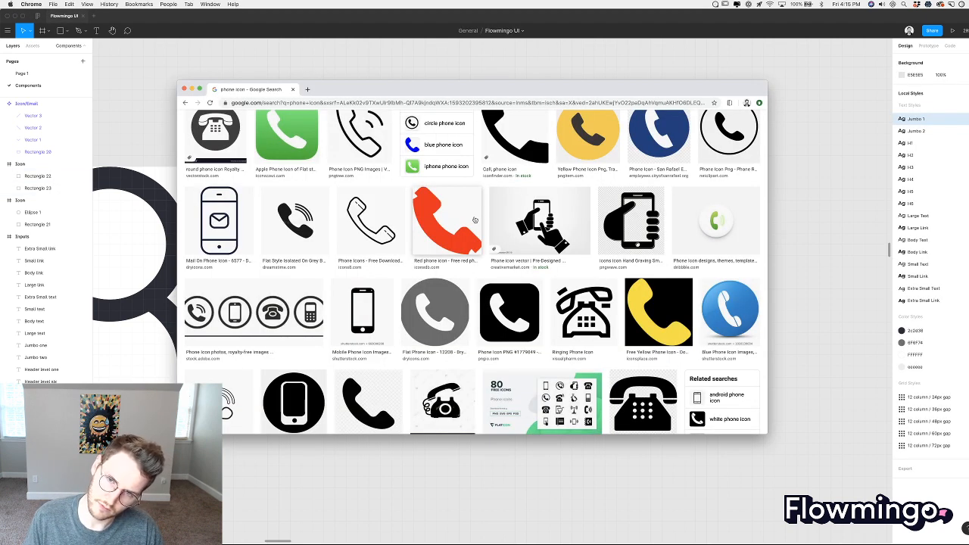
key(super+Tab)
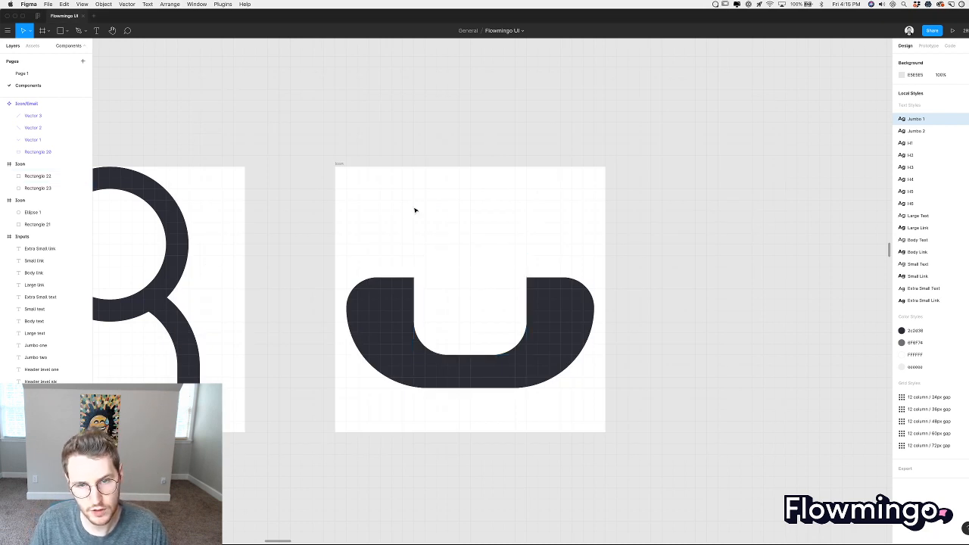
Subtract the white rectangle from the dark shape to cut out the handset's inner opening.
drag(415, 209, 562, 353)
click(511, 31)
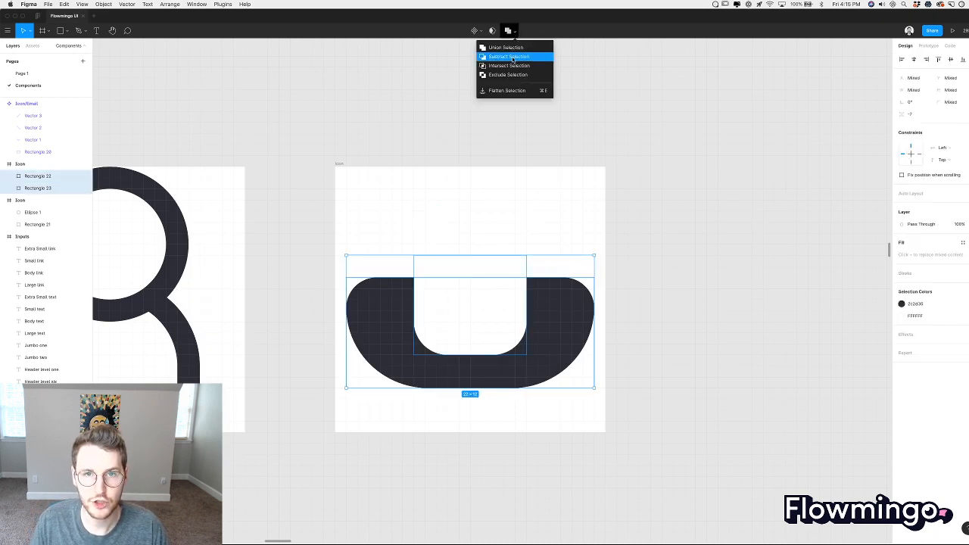
click(512, 56)
click(501, 198)
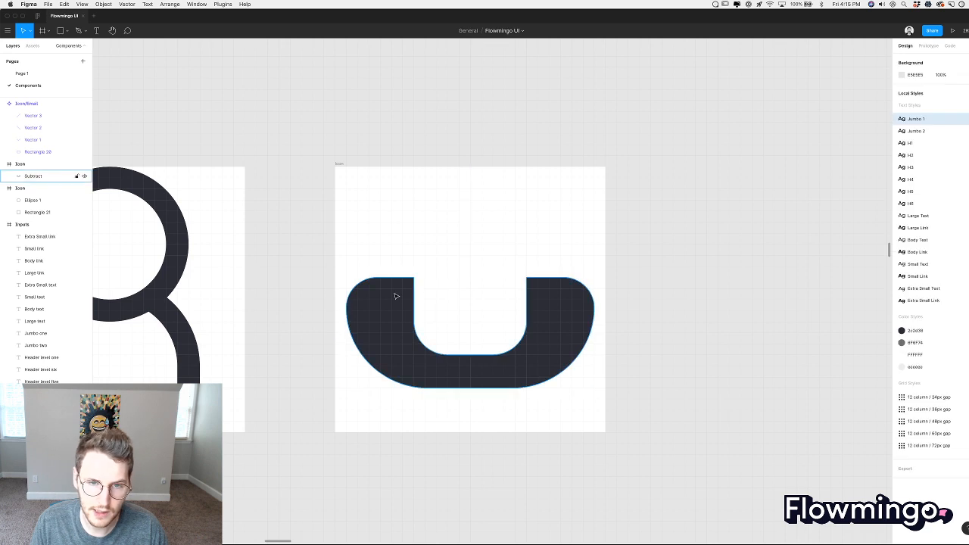
Round the corners of the whole subtracted handset shape with a corner radius of 2.
click(396, 296)
key(Return)
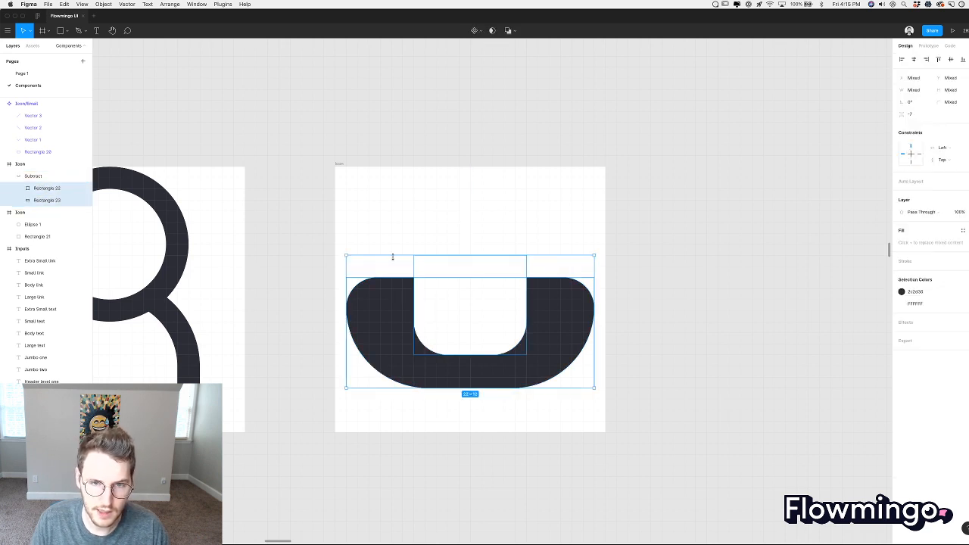
click(454, 275)
click(400, 293)
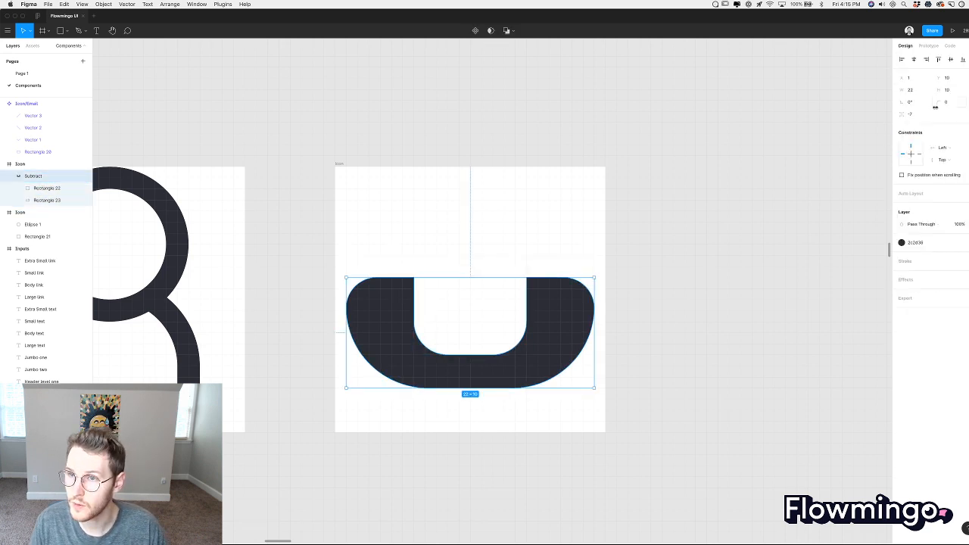
drag(935, 107, 949, 103)
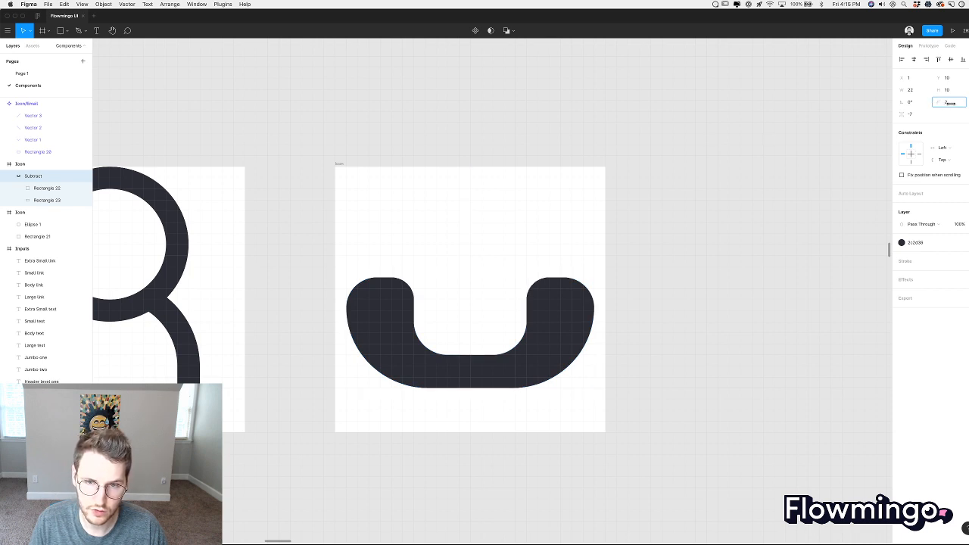
drag(951, 103, 952, 103)
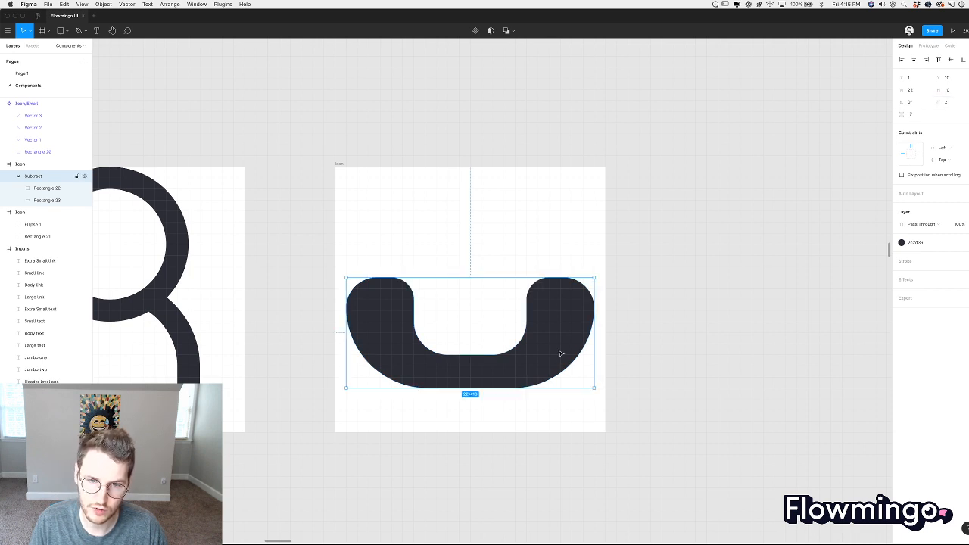
Select the inner cut-out rectangle within the subtracted shape and raise it 1 px to Y 7.
click(518, 406)
click(484, 365)
double_click(467, 322)
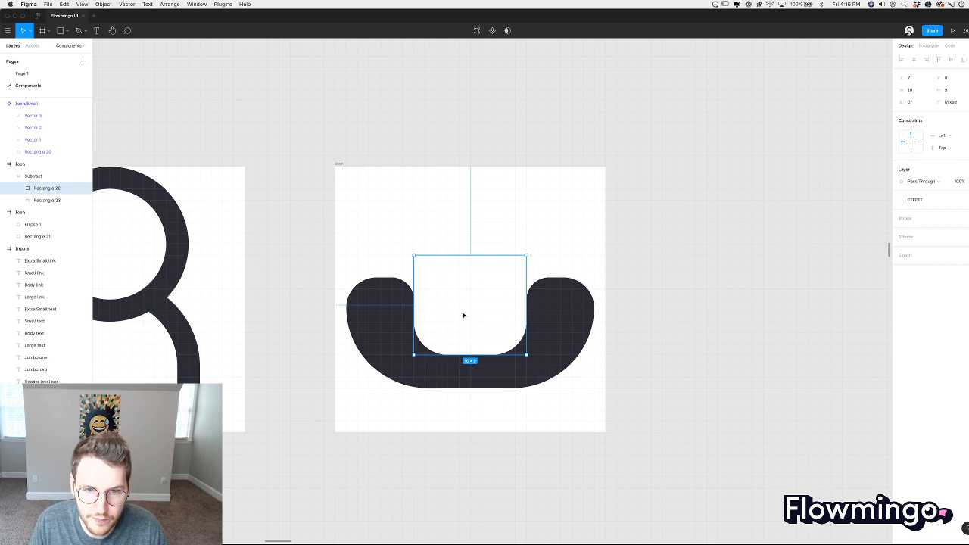
key(Up)
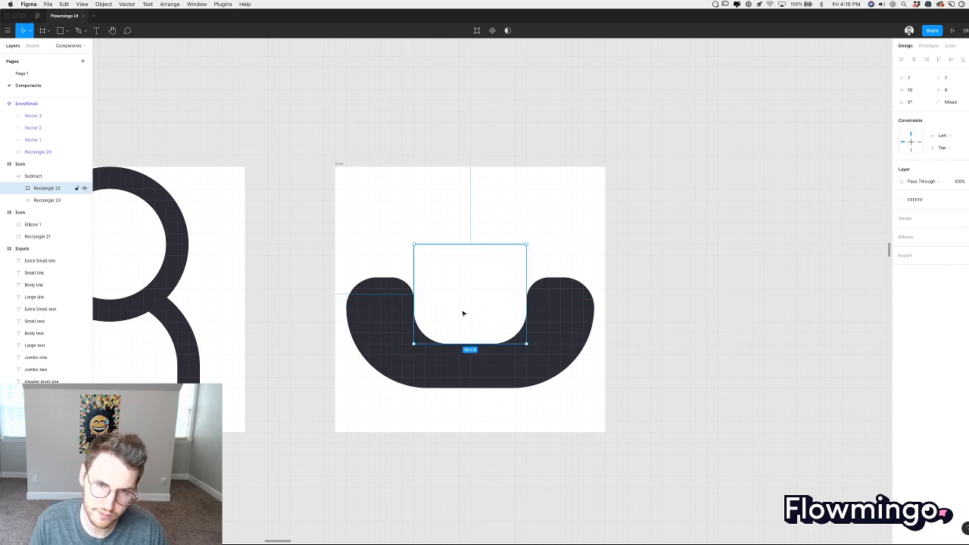
Edit the cut-out rectangle's points, moving its two top corners 2 px inward each to form a trapezoid.
key(Return)
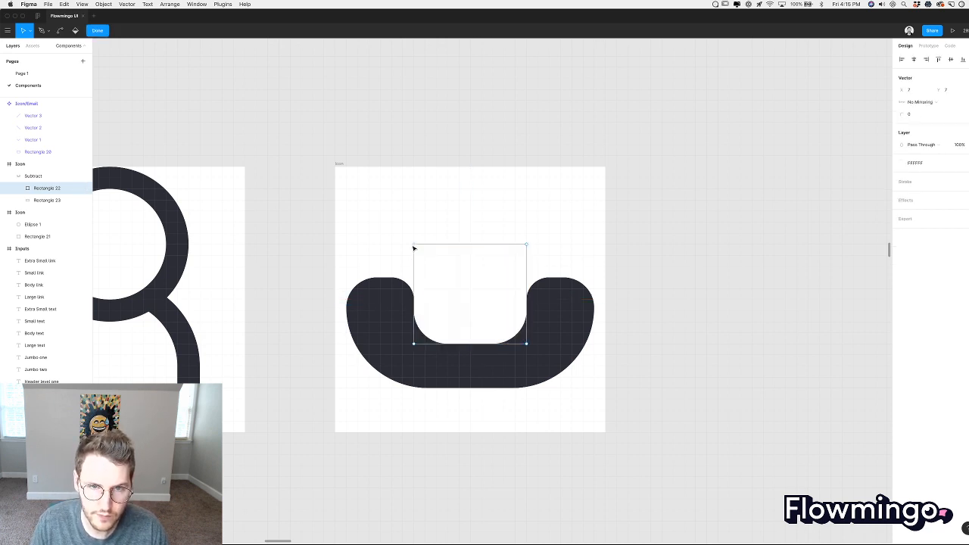
key(Right)
key(Right)
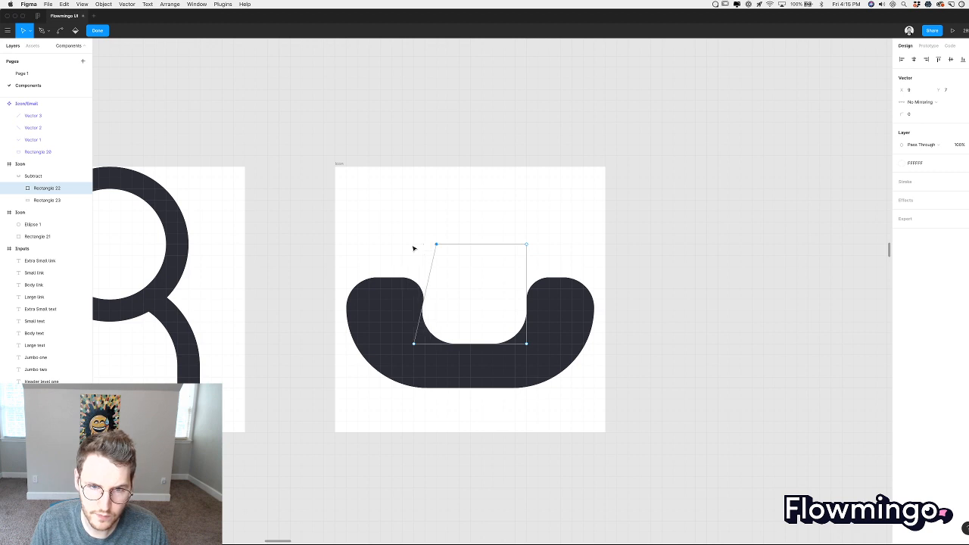
shift+click(527, 245)
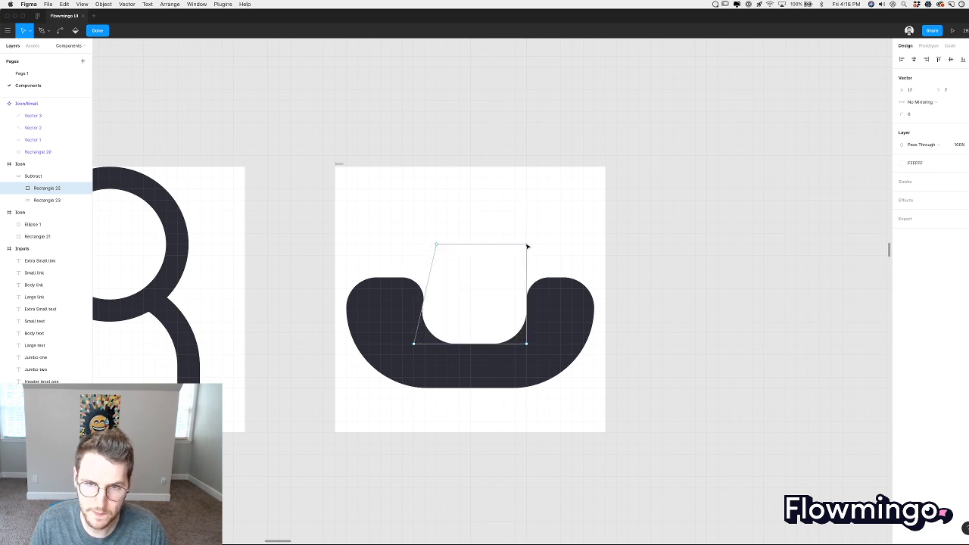
key(Left)
key(Left)
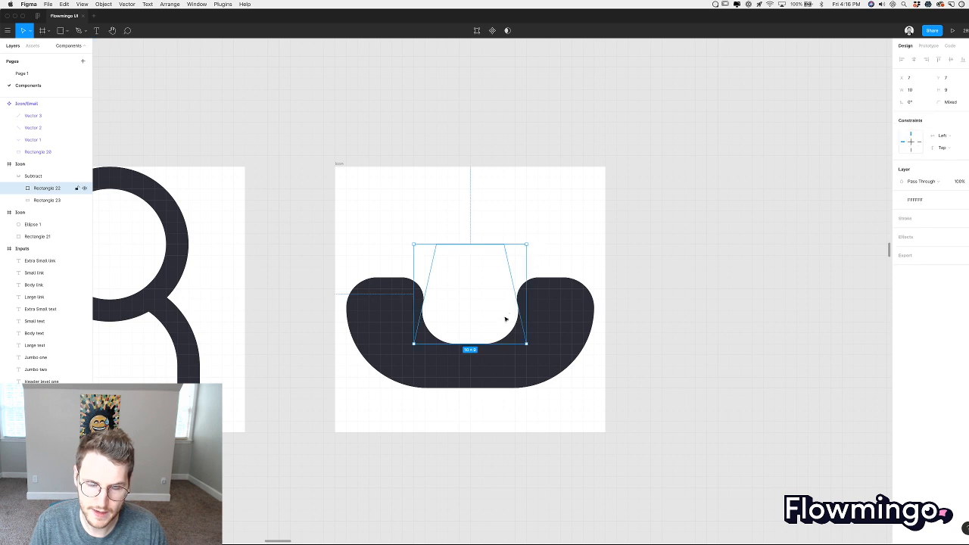
Reduce the corner radius of the cut-out's two bottom points and leave vector editing.
click(526, 344)
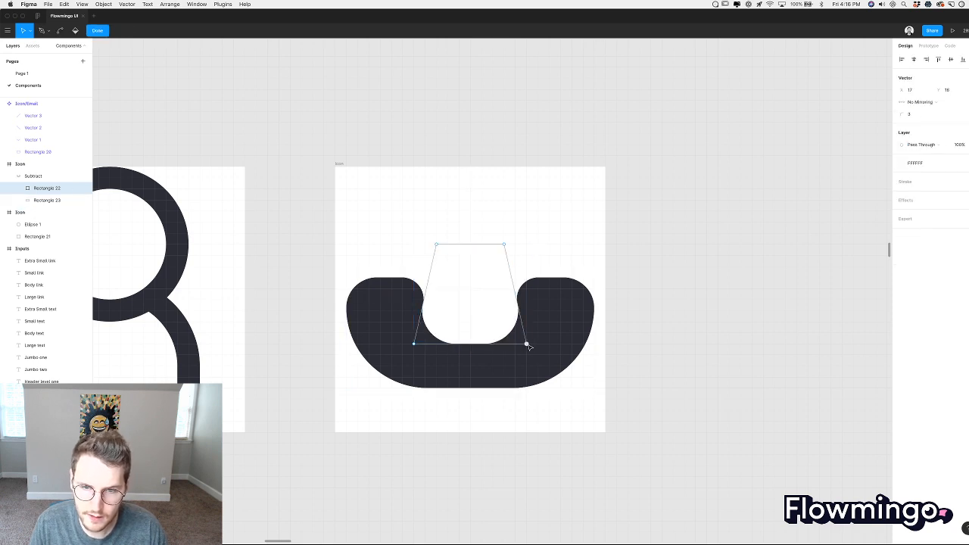
shift+click(414, 344)
mouse_move(899, 114)
mouse_down()
mouse_move(909, 116)
mouse_move(896, 117)
mouse_up()
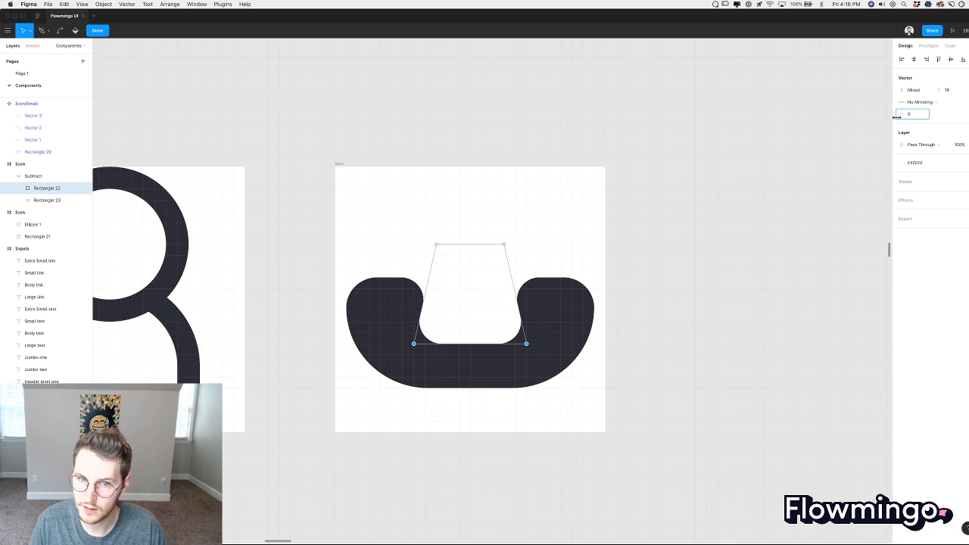
double_click(495, 156)
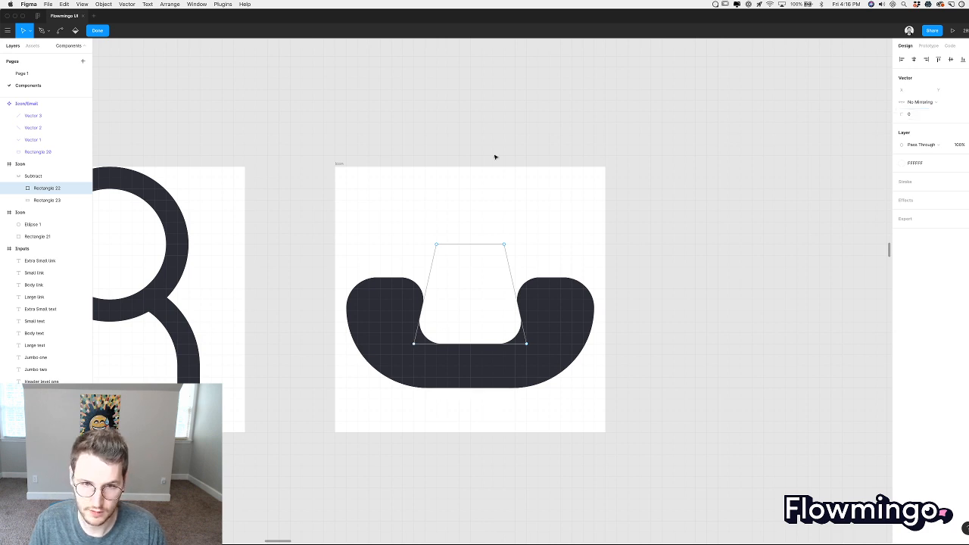
Rotate the handset to −45° and scale it proportionally to 23.9 × 10.86.
click(566, 282)
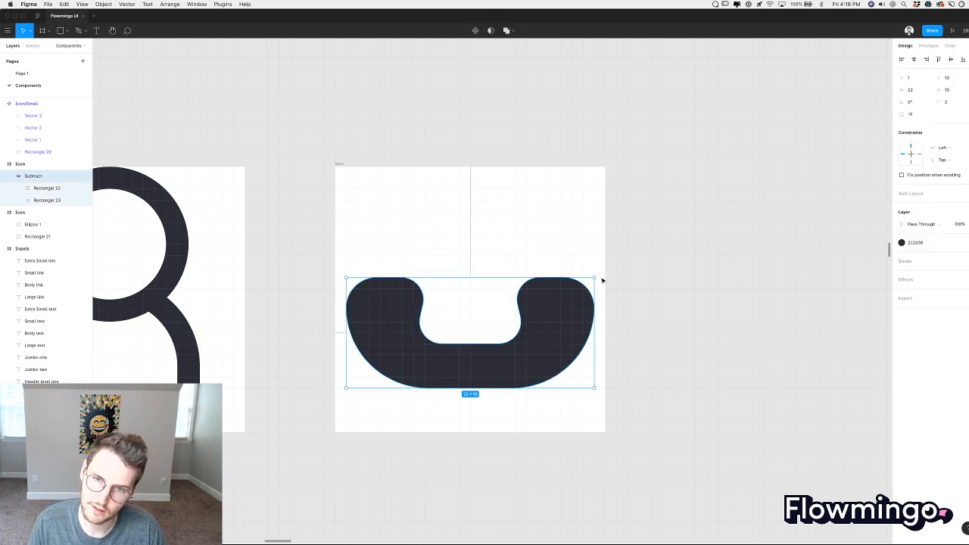
drag(599, 277, 582, 382)
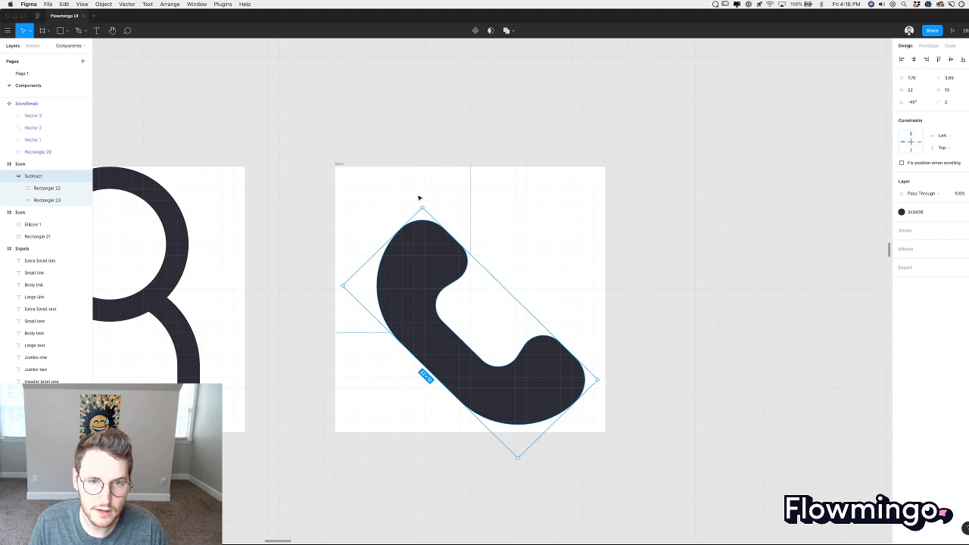
drag(421, 208, 420, 188)
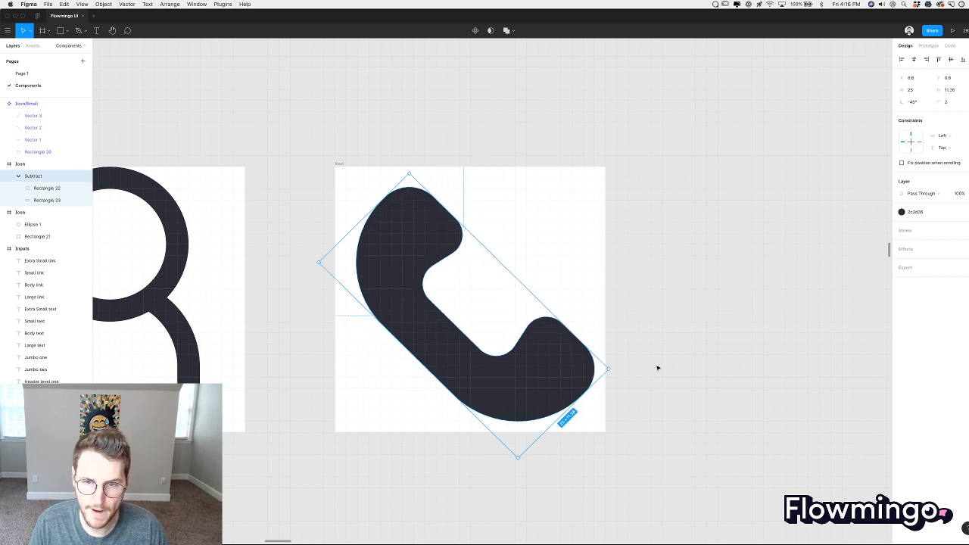
drag(609, 369, 595, 366)
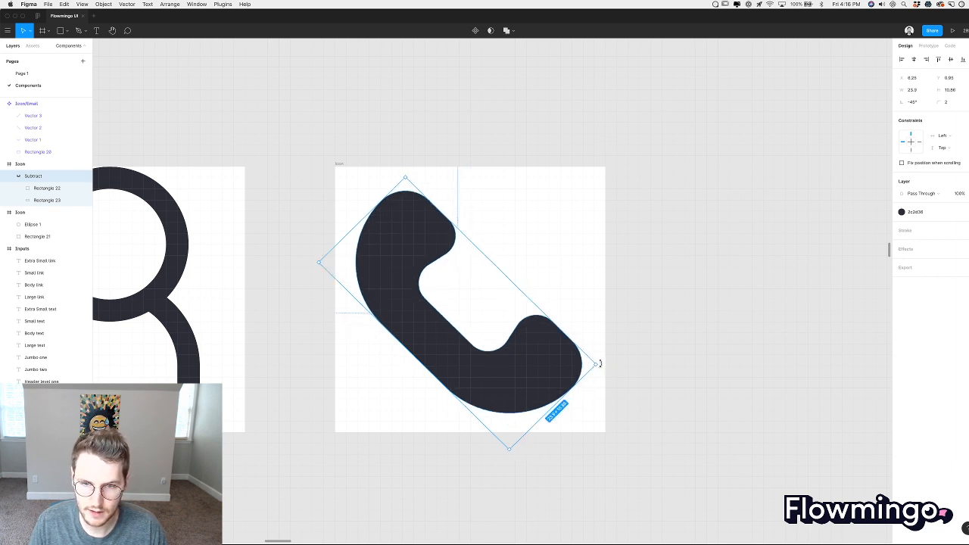
Rotate the handset further to −52.02° and compare it with the email and user icons.
click(601, 370)
click(560, 363)
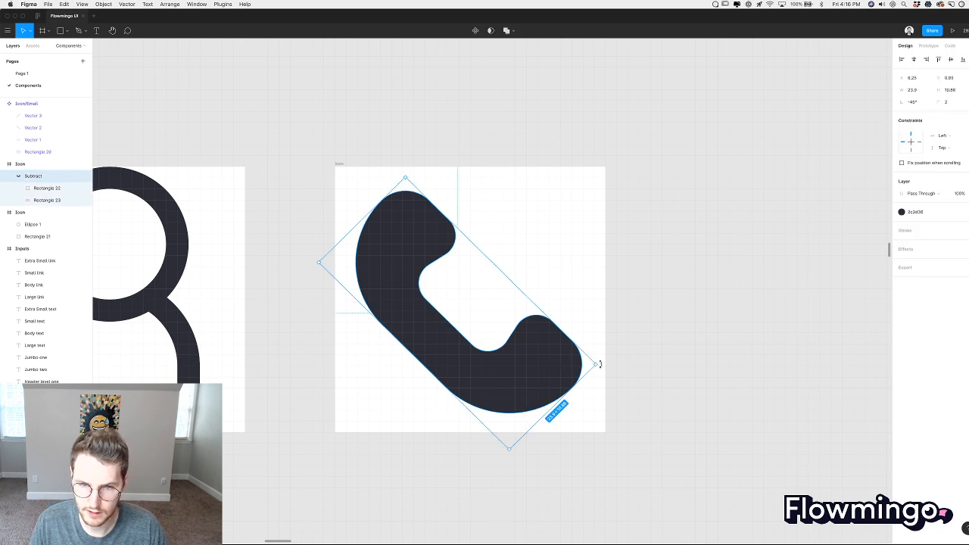
drag(597, 377, 599, 385)
click(586, 283)
scroll(586, 283, down, 5)
scroll(576, 288, up, 5)
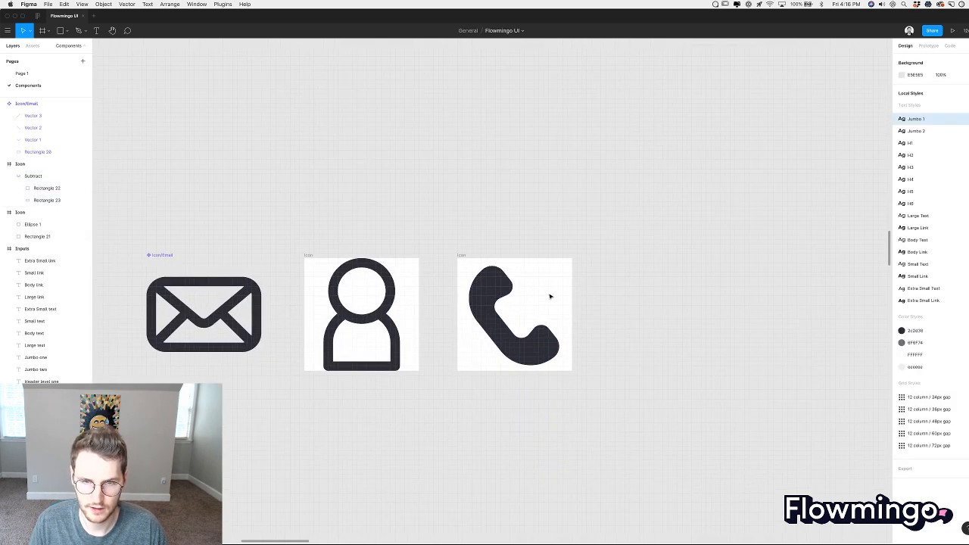
Nudge the rotated handset up and slightly left inside its frame so that it sits at Y 0.
click(471, 281)
scroll(474, 282, up, 3)
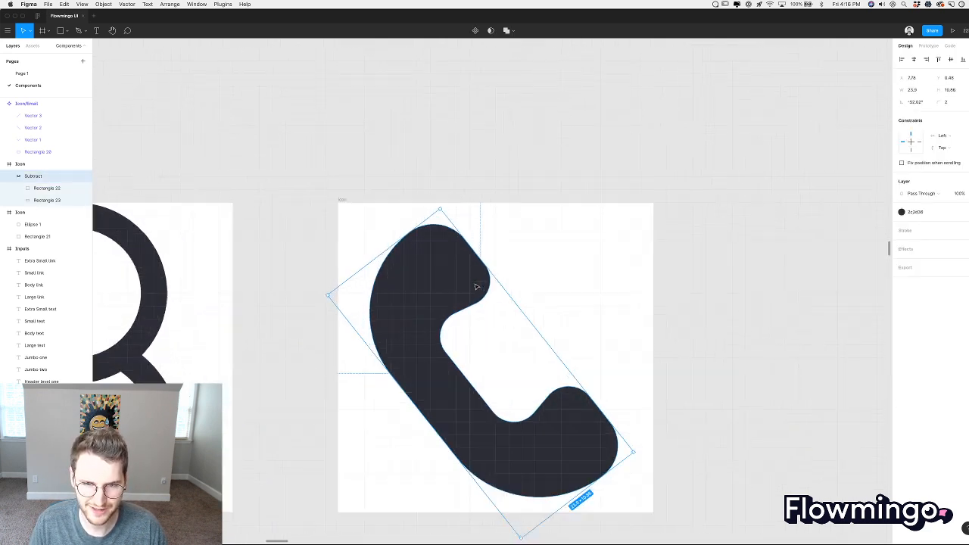
click(612, 264)
scroll(612, 264, down, 3)
scroll(612, 265, down, 2)
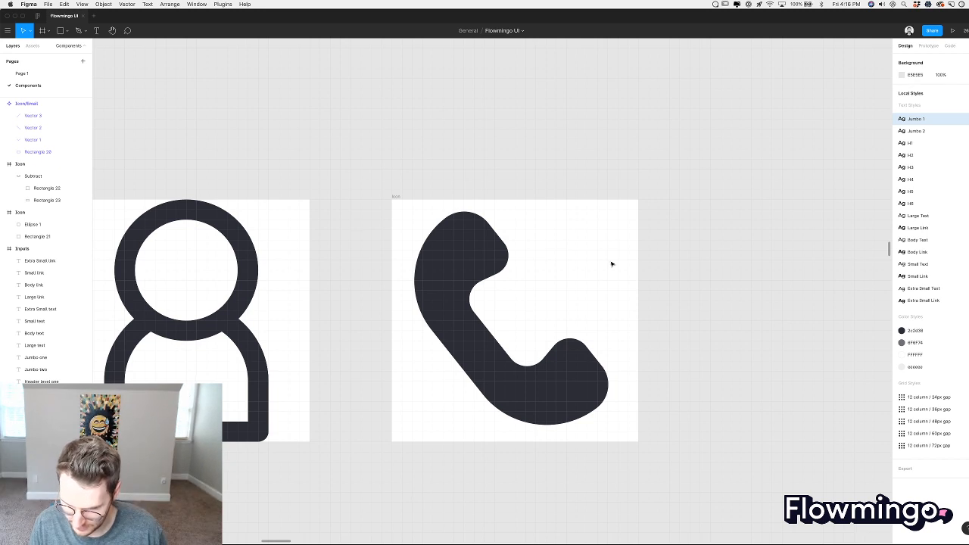
click(469, 261)
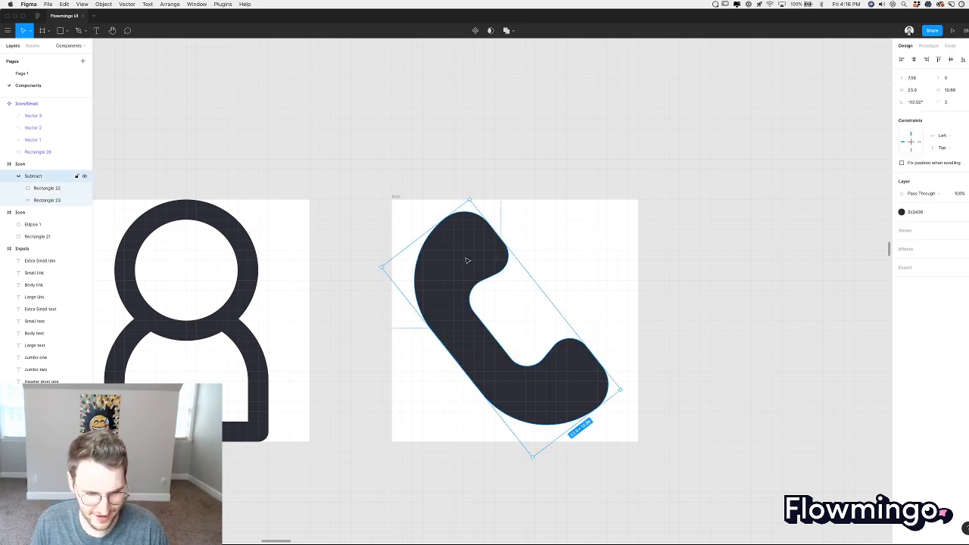
scroll(469, 261, up, 3)
click(170, 3)
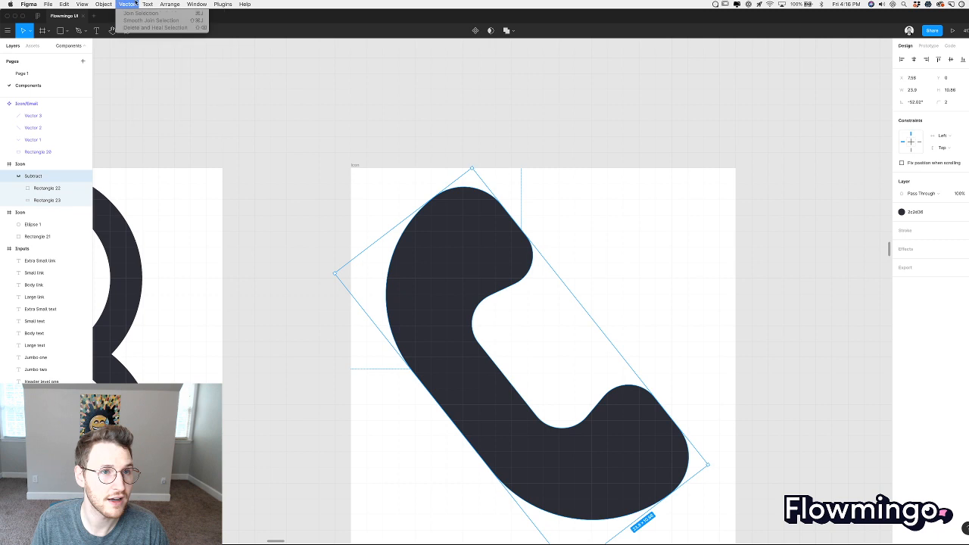
mouse_move(106, 4)
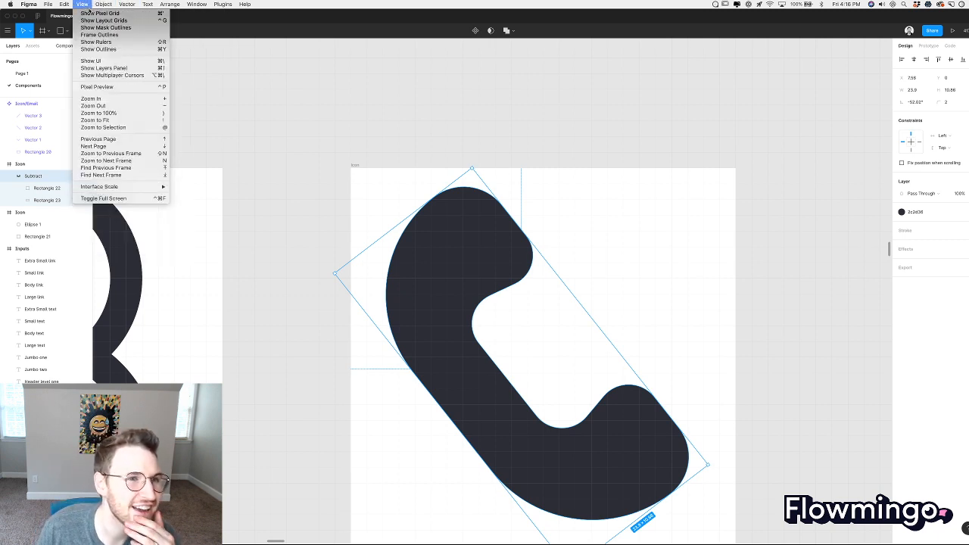
mouse_move(130, 44)
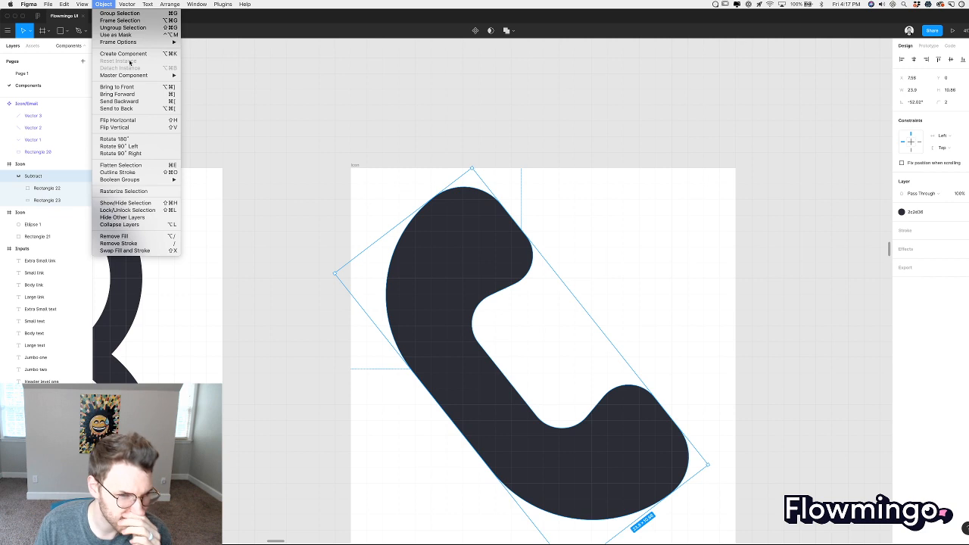
click(318, 146)
Switch to Chrome and search Google for "reset frame figma" in a new tab.
key(super+Tab)
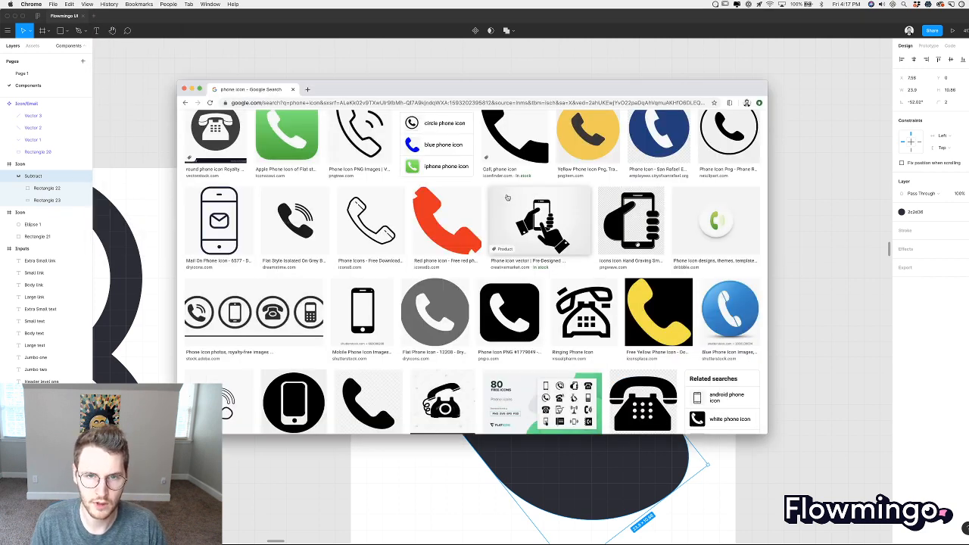
key(super+t)
text(reset frame)
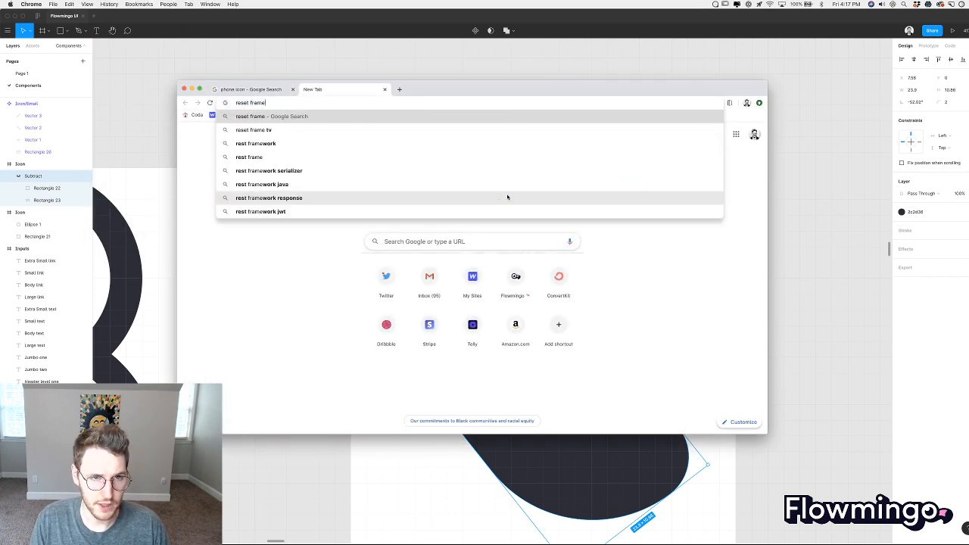
text( figma)
key(Return)
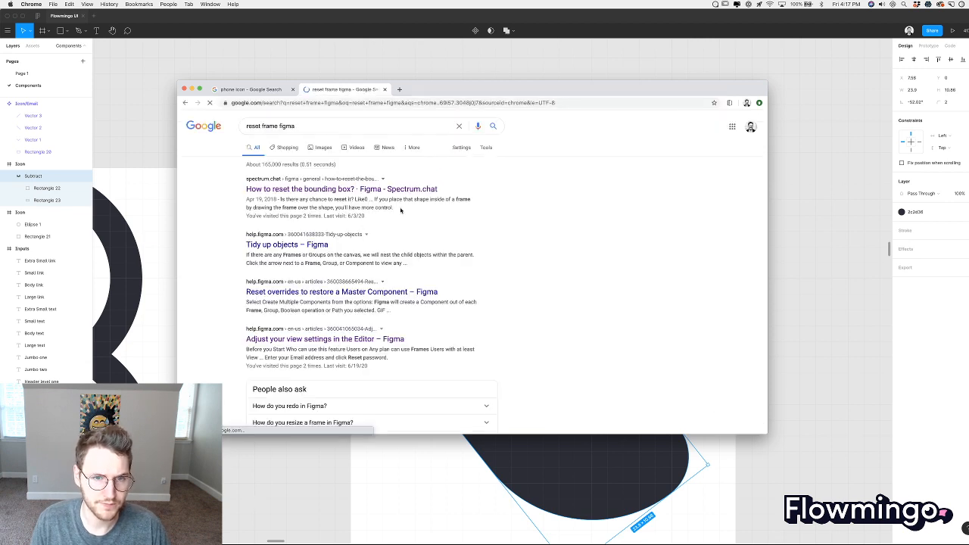
Open the Spectrum thread "How to reset the bounding box?" and read through its replies for a solution.
click(329, 190)
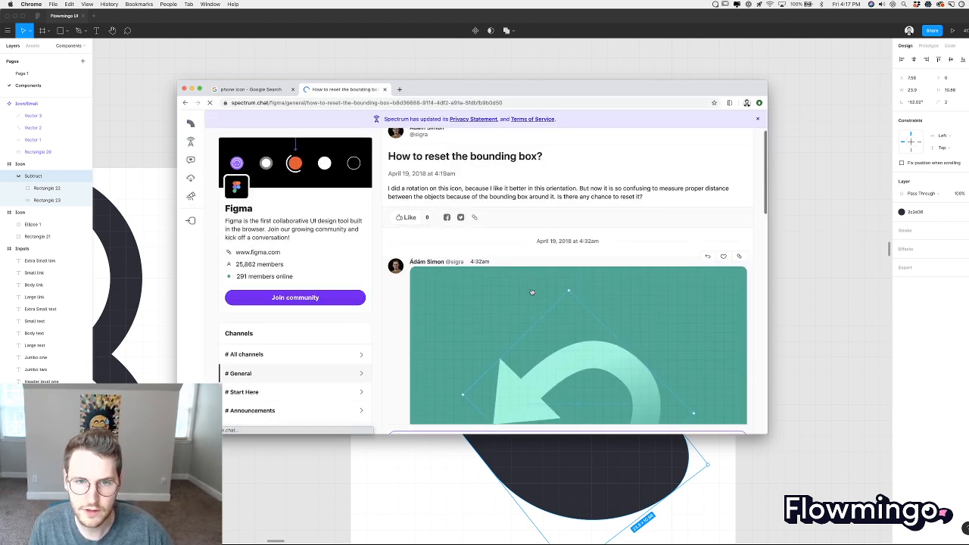
scroll(531, 291, down, 5)
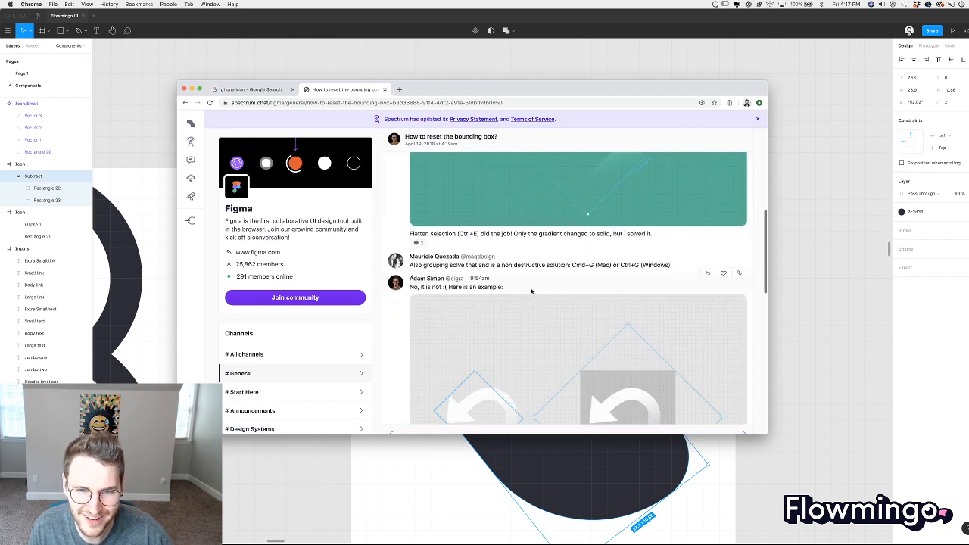
scroll(531, 292, down, 3)
scroll(532, 291, down, 3)
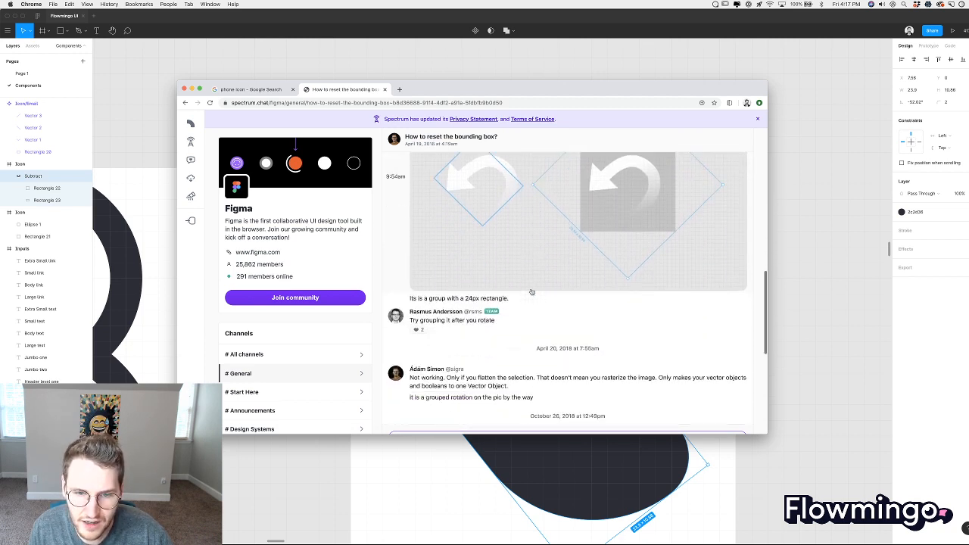
scroll(532, 291, down, 2)
Return to Figma, flatten the rotated handset into a single vector and view it beside the other icons.
click(423, 466)
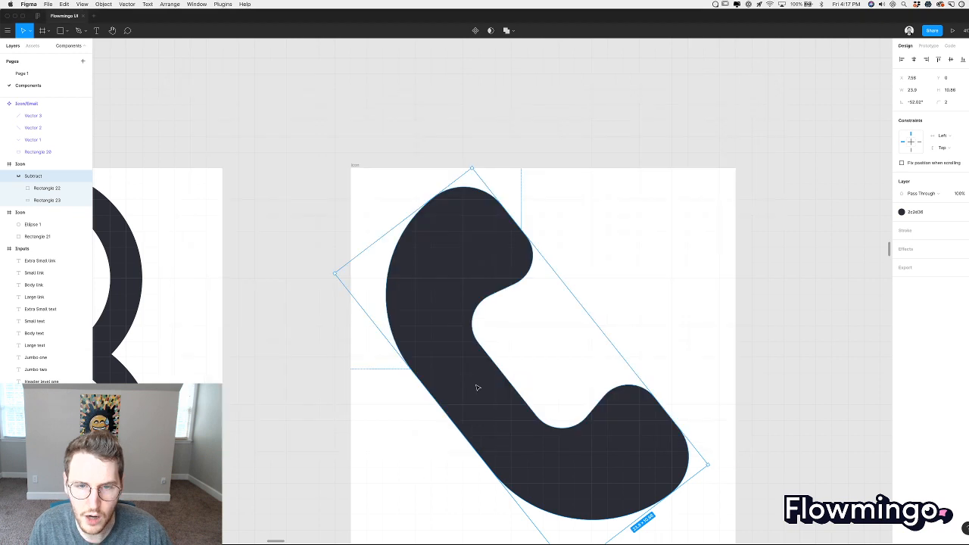
key(super+e)
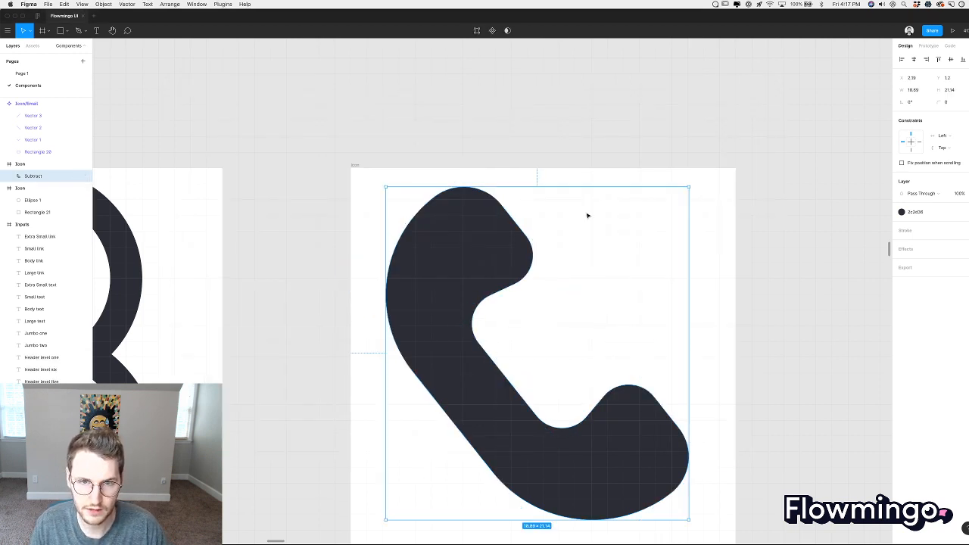
click(704, 235)
key(shift+1)
scroll(698, 238, right, 5)
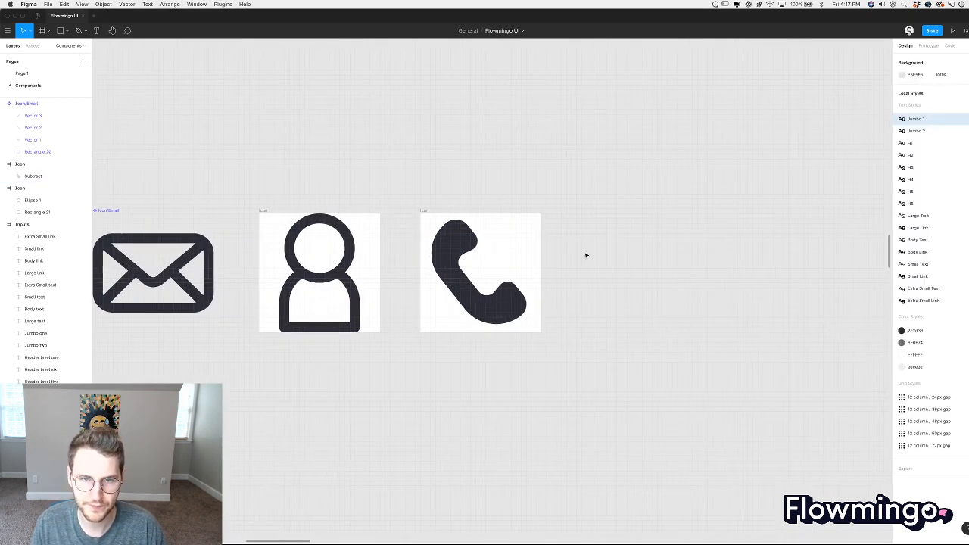
Duplicate the 24 × 24 phone icon frame, placing the copy beside the original.
scroll(586, 256, up, 5)
scroll(454, 265, left, 3)
click(443, 259)
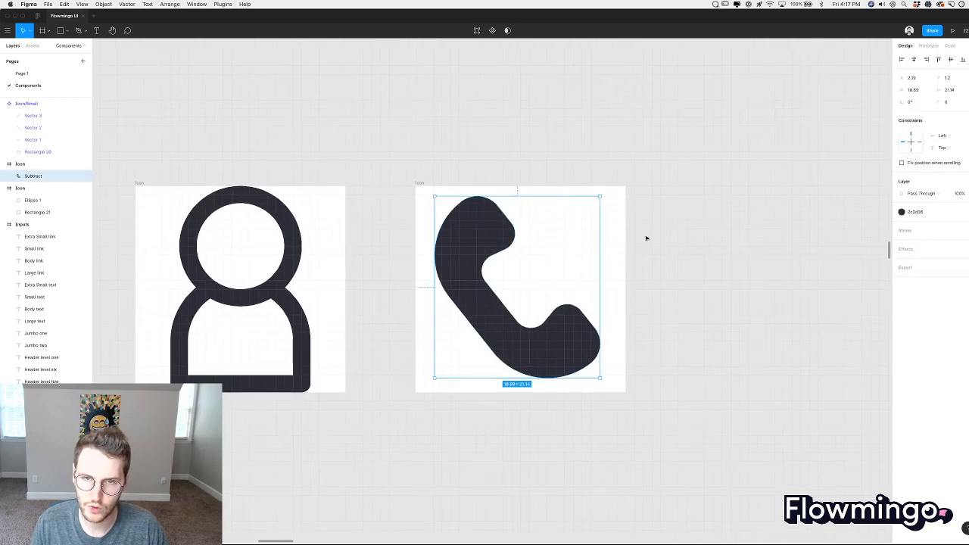
click(646, 239)
scroll(646, 239, up, 3)
scroll(647, 239, down, 2)
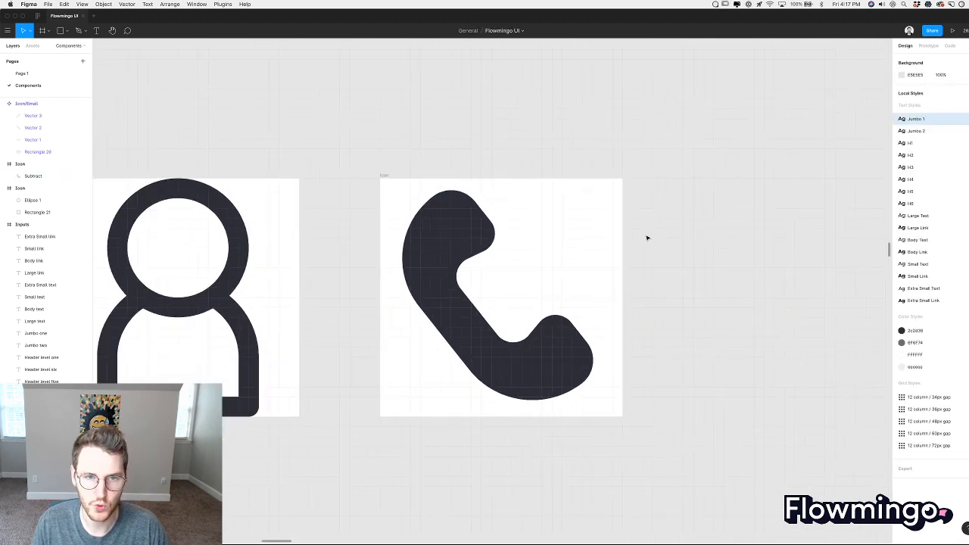
click(428, 230)
drag(385, 180, 704, 190)
scroll(703, 190, right, 4)
scroll(268, 289, left, 5)
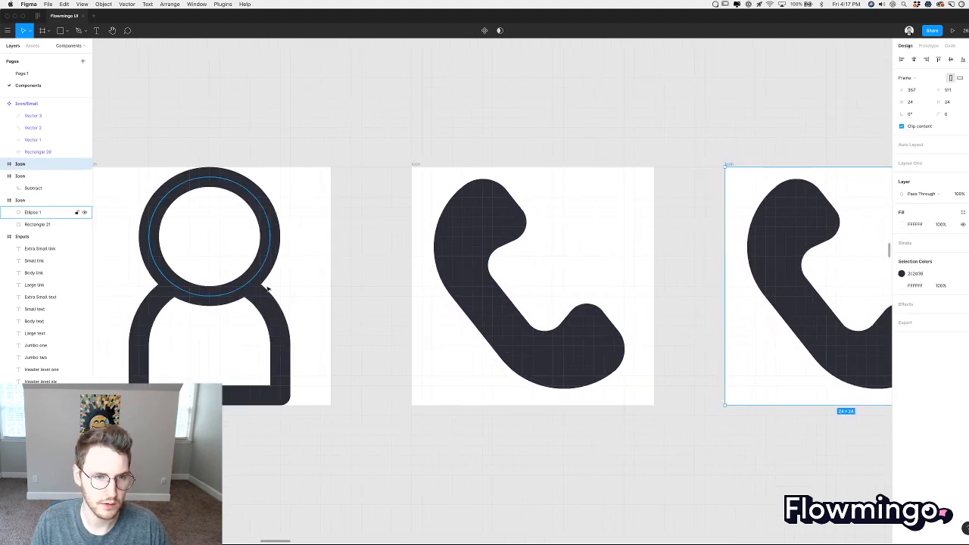
Copy the white fill and 2 px dark centred stroke from the user icon's head circle onto the duplicated handset.
click(267, 289)
scroll(268, 289, right, 5)
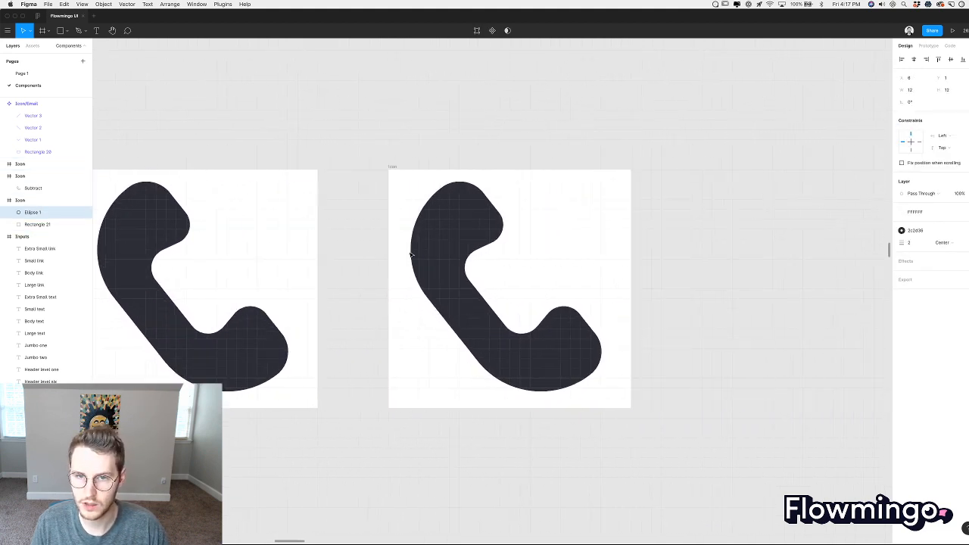
click(461, 239)
key(alt+super+v)
click(669, 240)
scroll(634, 238, down, 5)
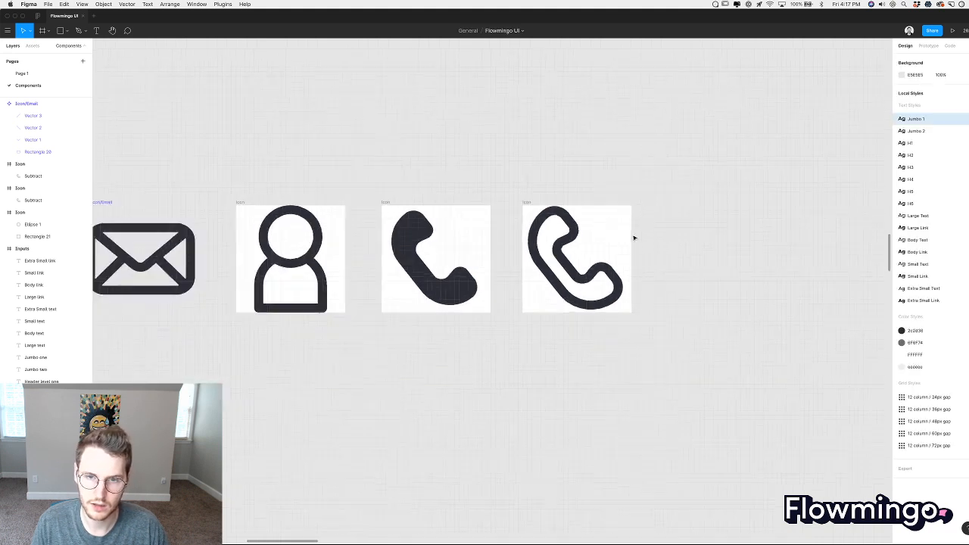
scroll(634, 238, down, 2)
Scale up the outlined handset slightly so that its stroke fills the full height of its frame.
scroll(588, 307, up, 5)
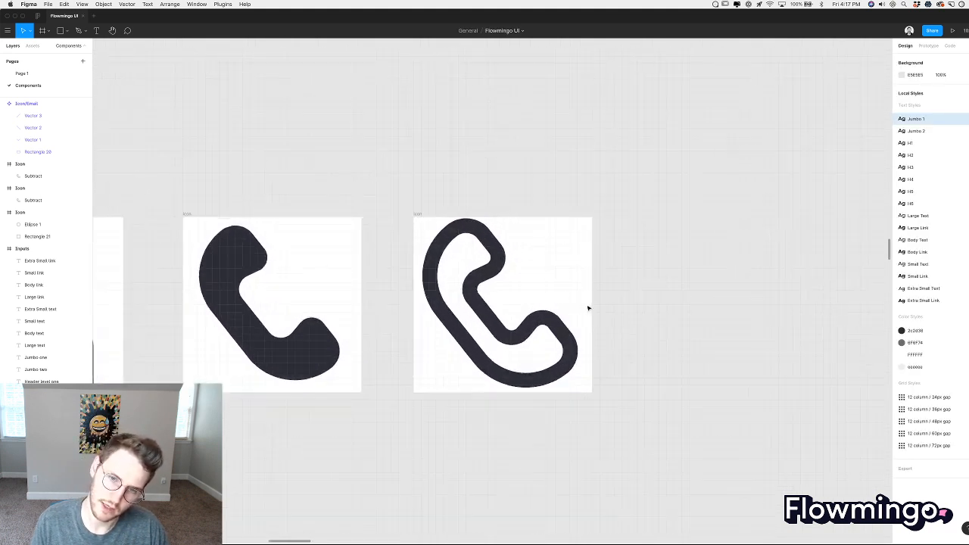
scroll(589, 307, up, 3)
click(561, 428)
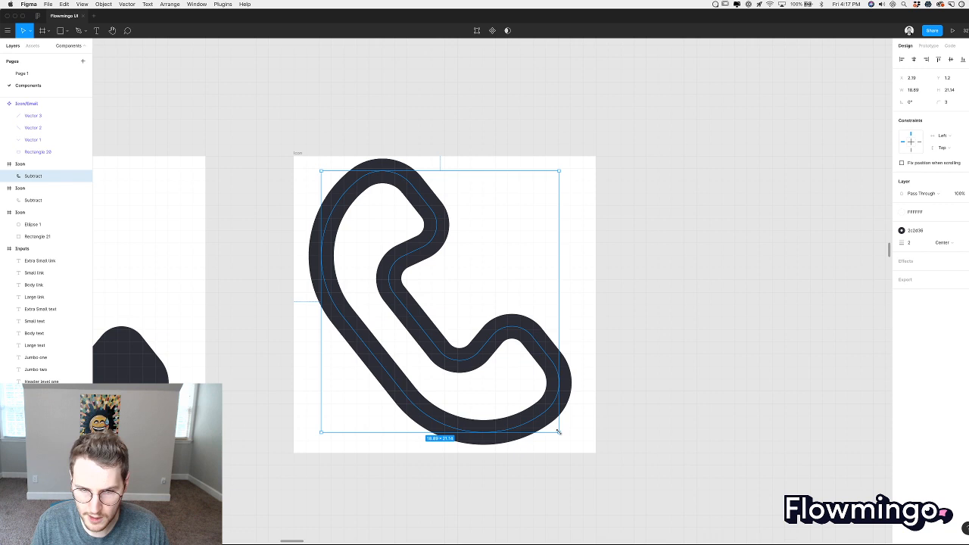
drag(558, 431, 566, 438)
click(568, 193)
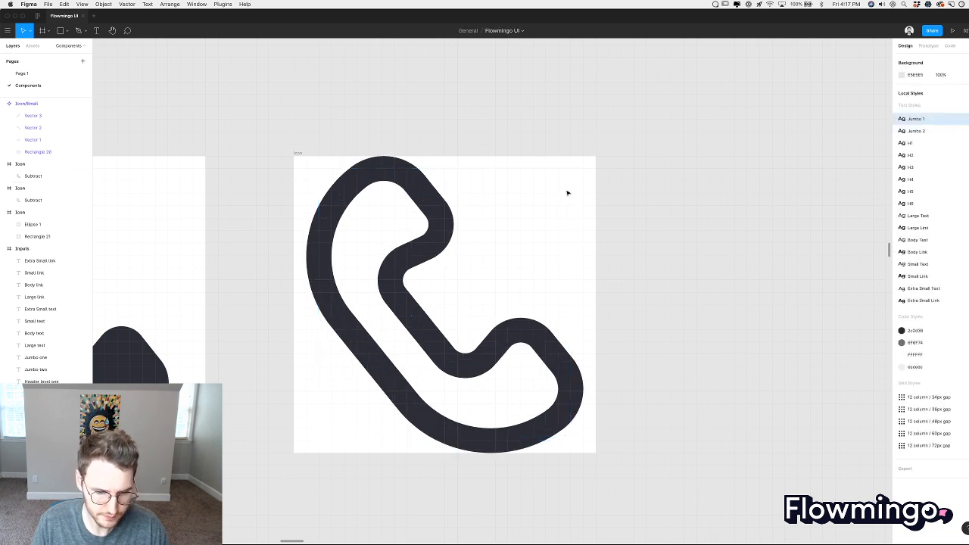
Move the outlined phone frame directly below the email icon and rename it Icon/Phone.
scroll(567, 193, down, 5)
click(449, 186)
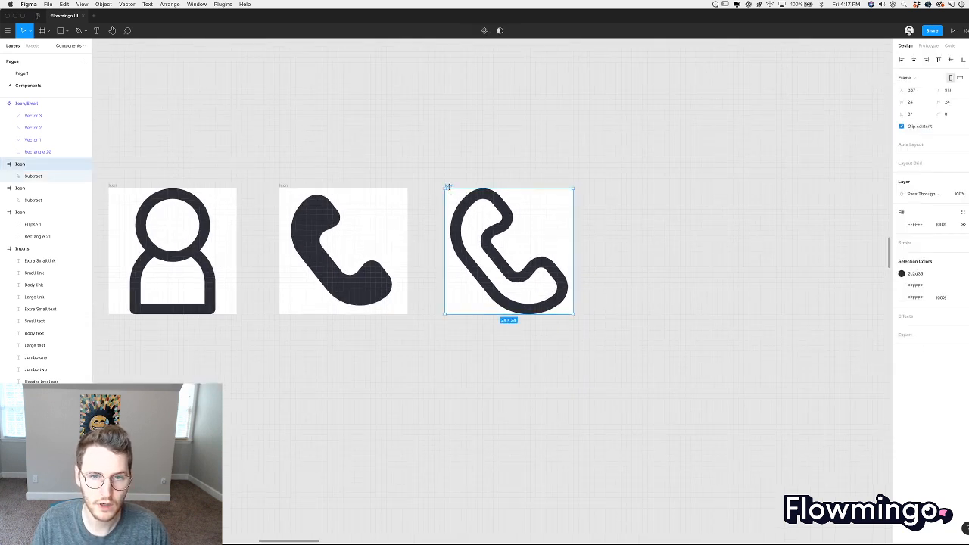
scroll(449, 187, down, 3)
scroll(450, 190, left, 3)
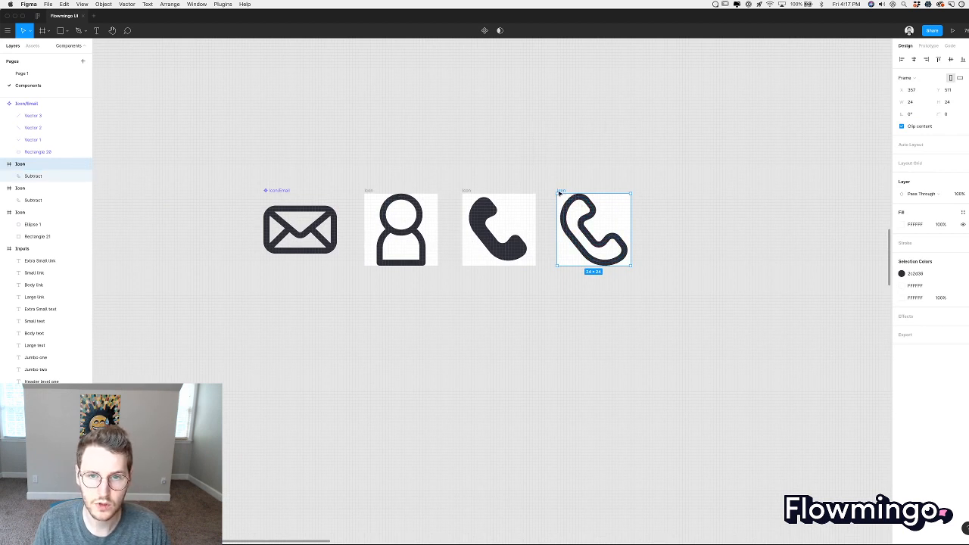
drag(559, 193, 269, 283)
key(super+r)
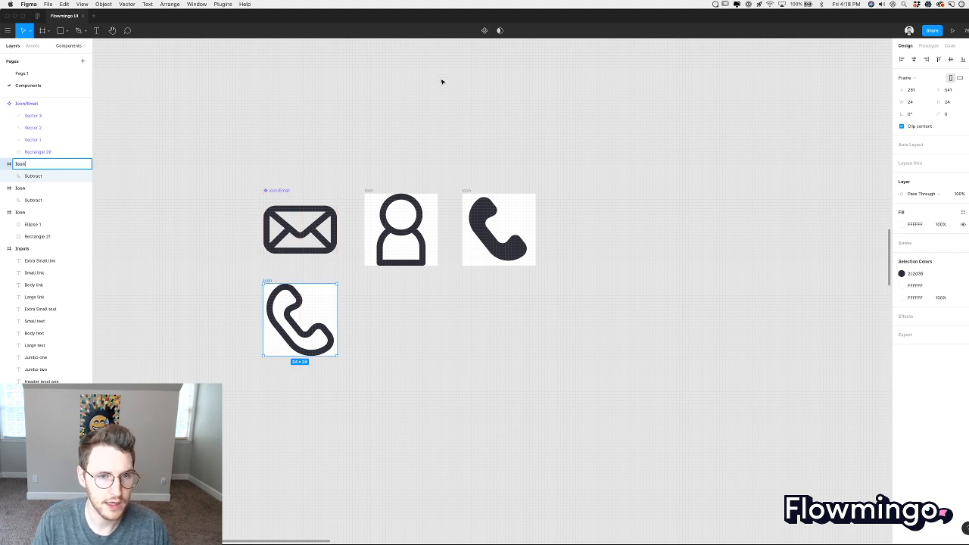
text(/Phone)
key(Return)
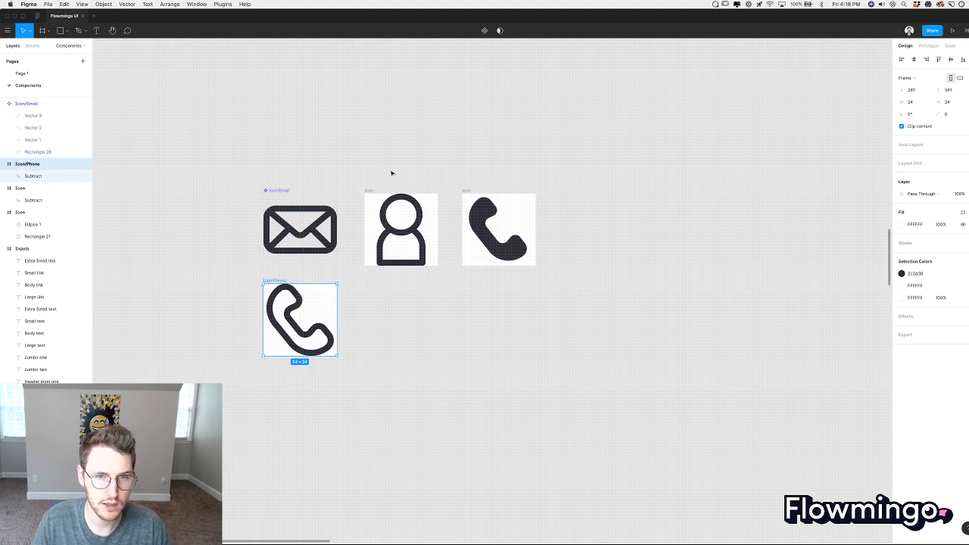
Move the user icon frame directly below the outlined phone icon and rename it Icon/User.
drag(365, 202, 268, 385)
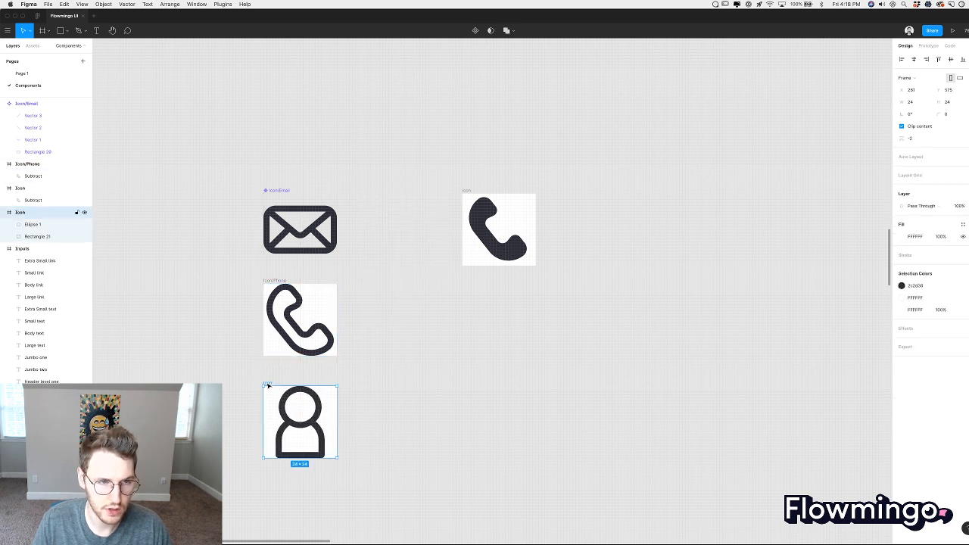
key(super+r)
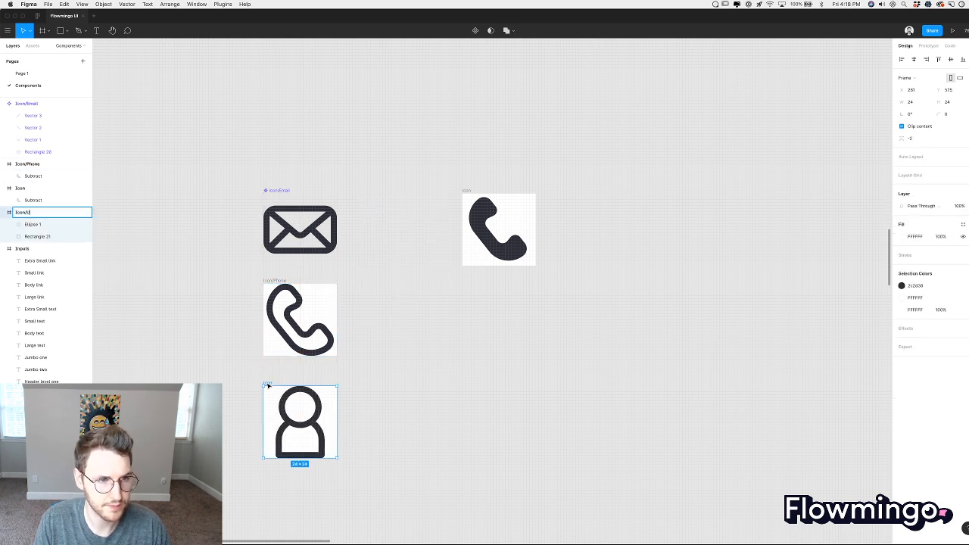
text(Icon/User)
key(Return)
Turn the Icon/User and Icon/Phone frames into components.
click(475, 31)
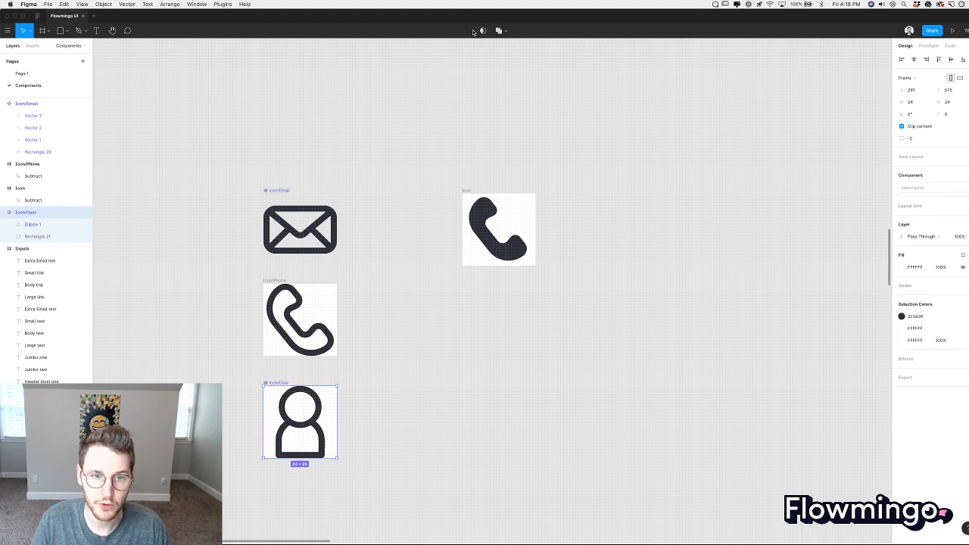
click(283, 280)
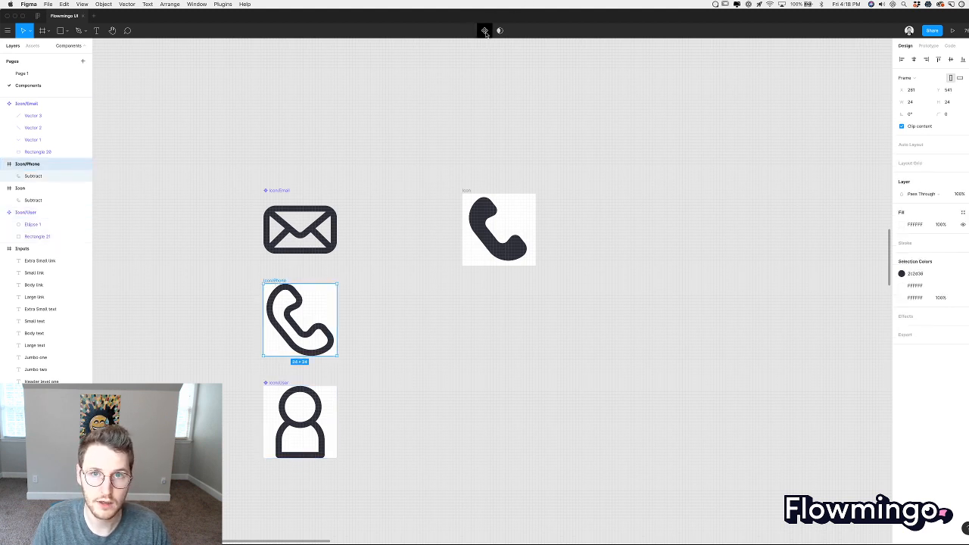
click(483, 30)
click(147, 131)
Open Page 1 and select the first placeholder input under the "Layout your Webflow site in minutes" heading.
click(22, 73)
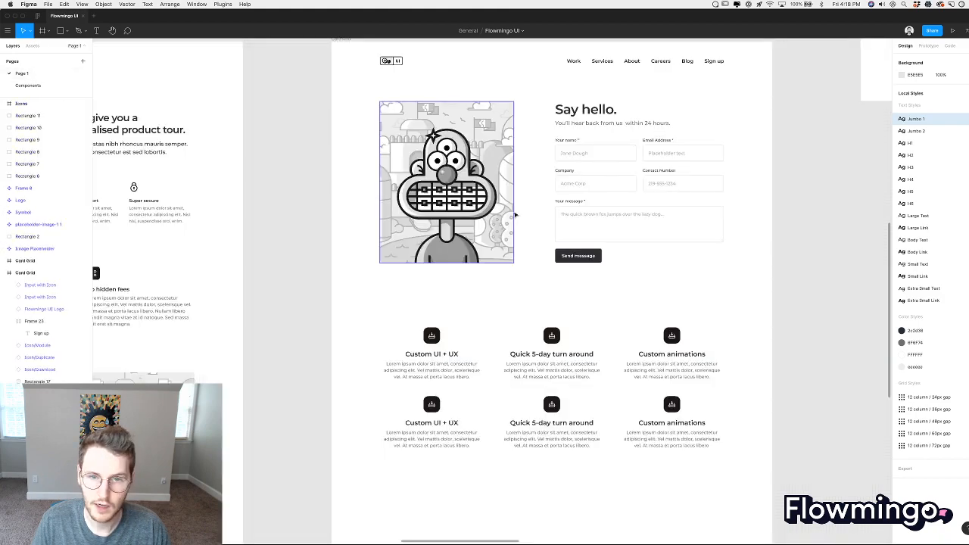
scroll(655, 245, up, 5)
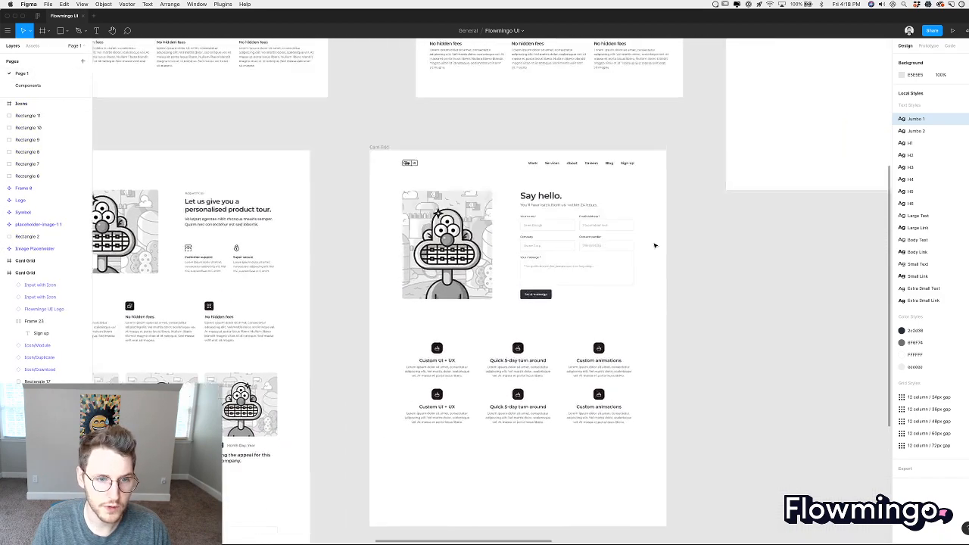
scroll(656, 245, right, 4)
scroll(655, 245, down, 2)
scroll(656, 245, left, 4)
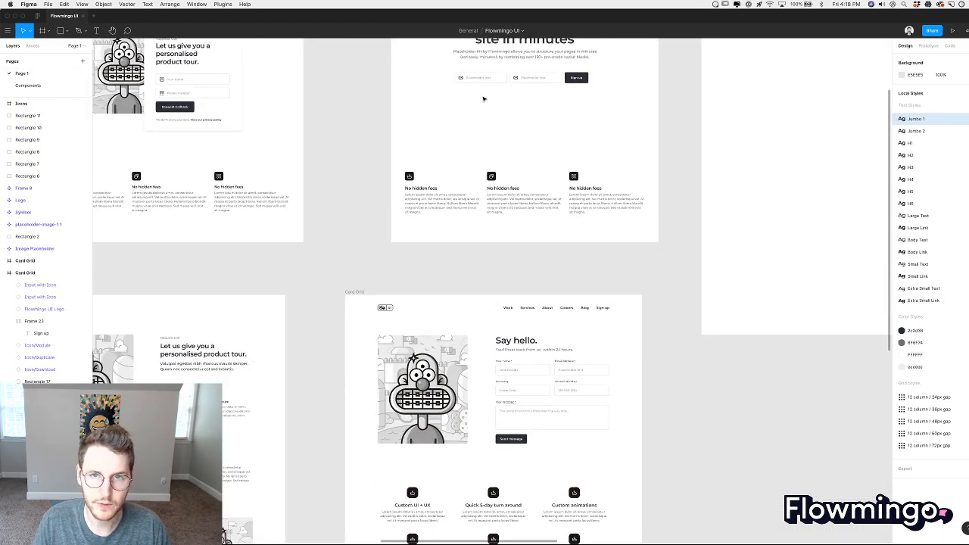
scroll(483, 98, up, 5)
scroll(445, 285, up, 3)
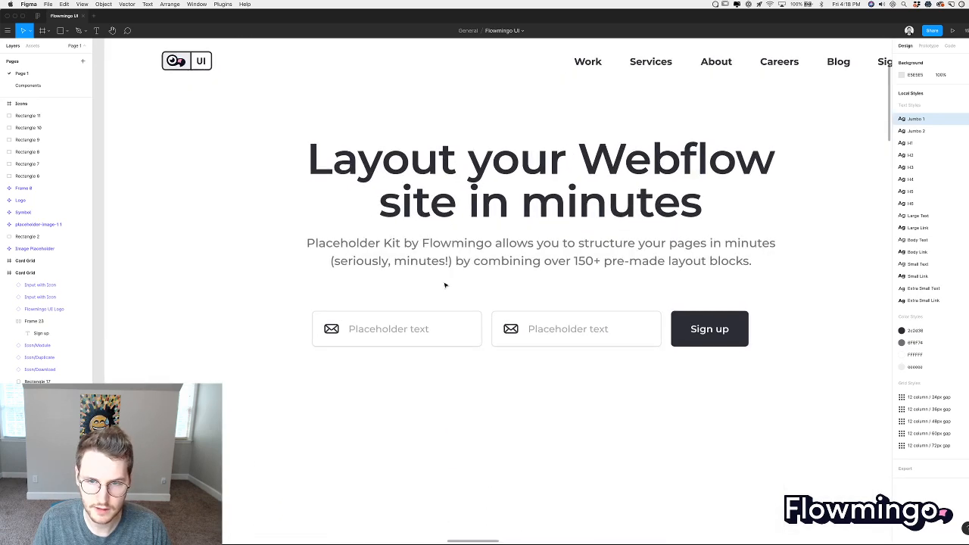
scroll(446, 285, down, 1)
scroll(445, 285, right, 1)
click(302, 303)
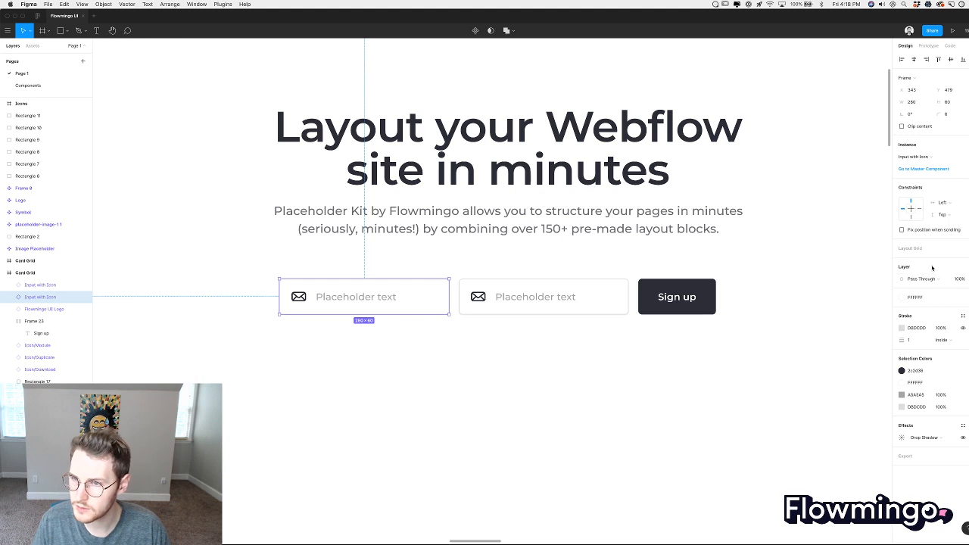
click(916, 158)
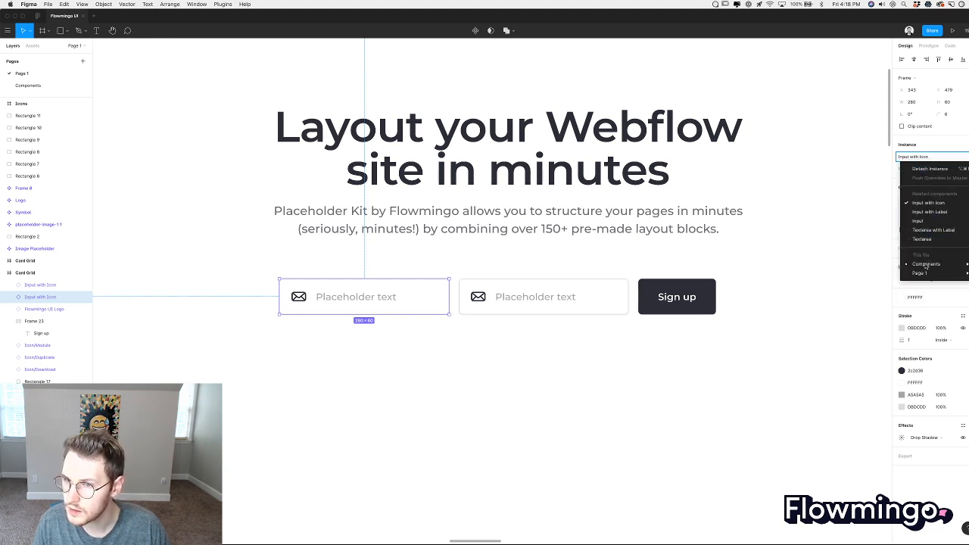
mouse_move(926, 264)
mouse_move(853, 291)
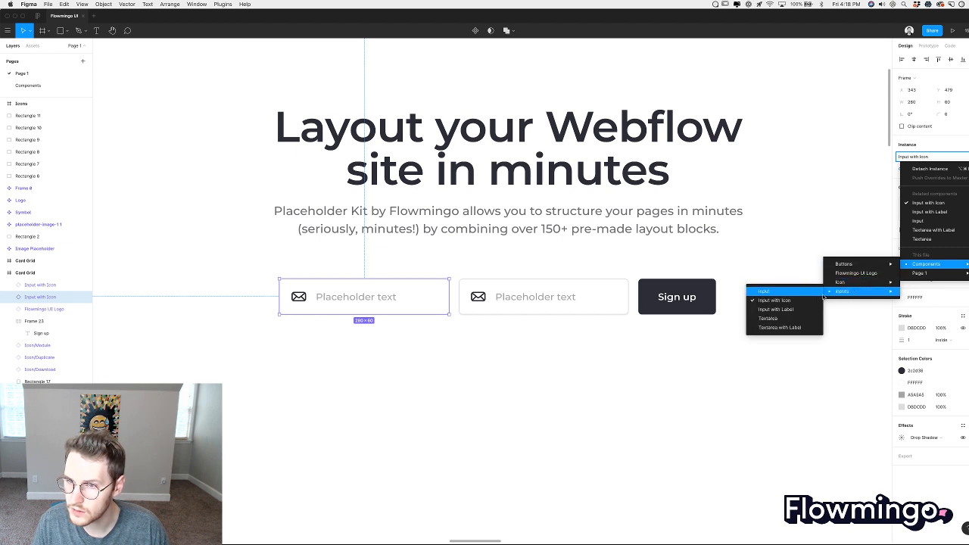
click(439, 361)
Swap the email icon nested in the first sign-up input for the User icon component.
click(299, 301)
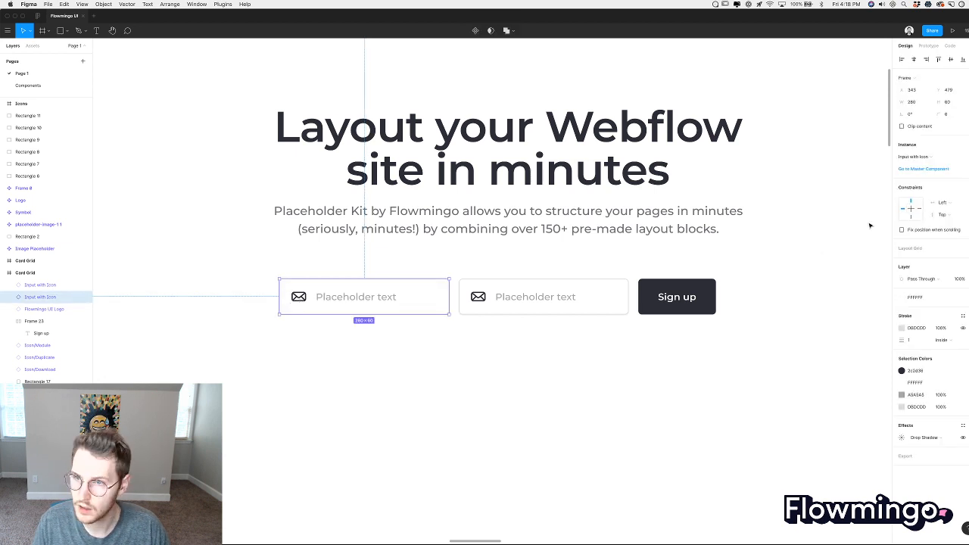
double_click(299, 299)
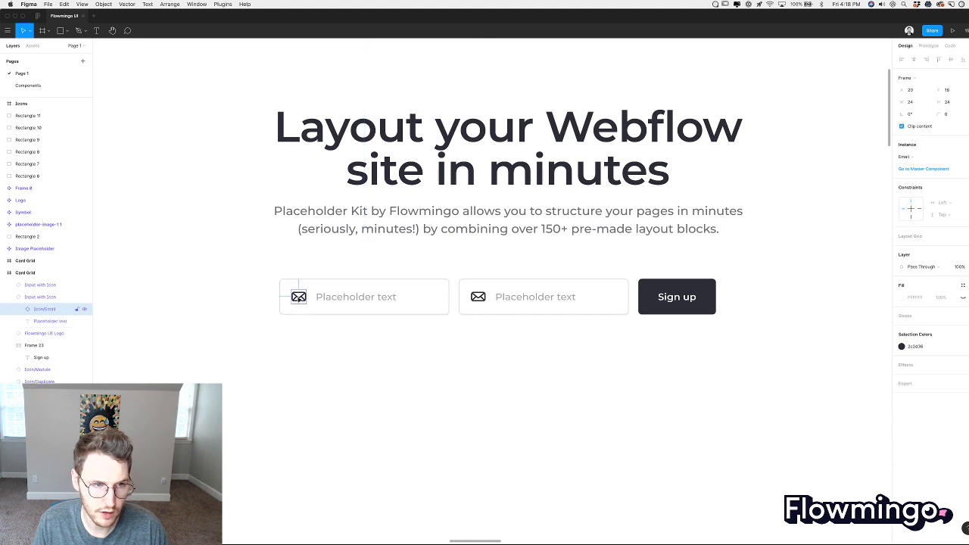
click(930, 157)
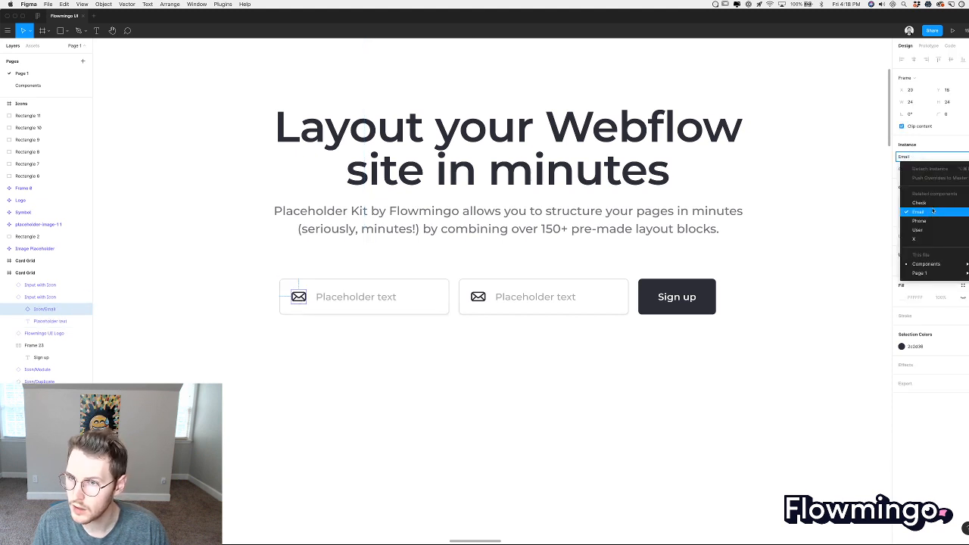
click(917, 230)
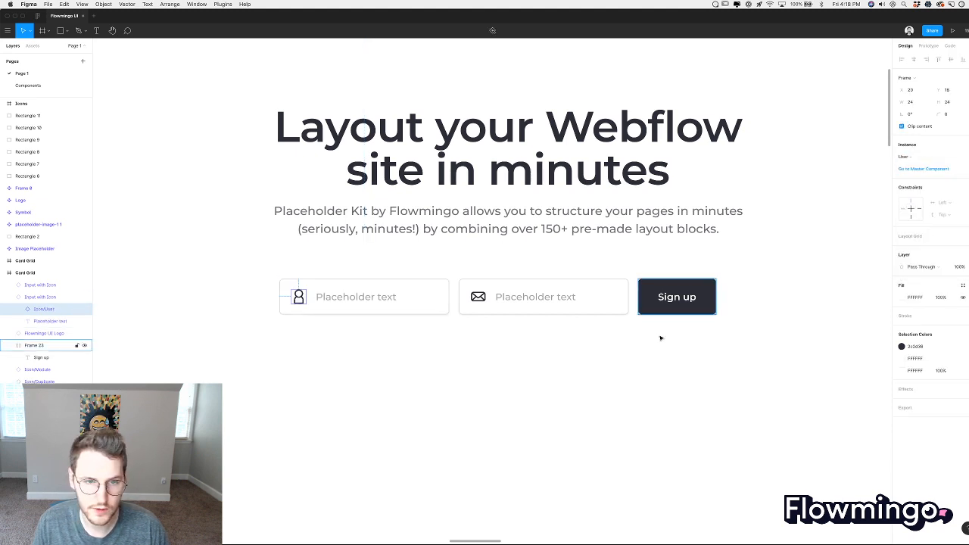
click(476, 298)
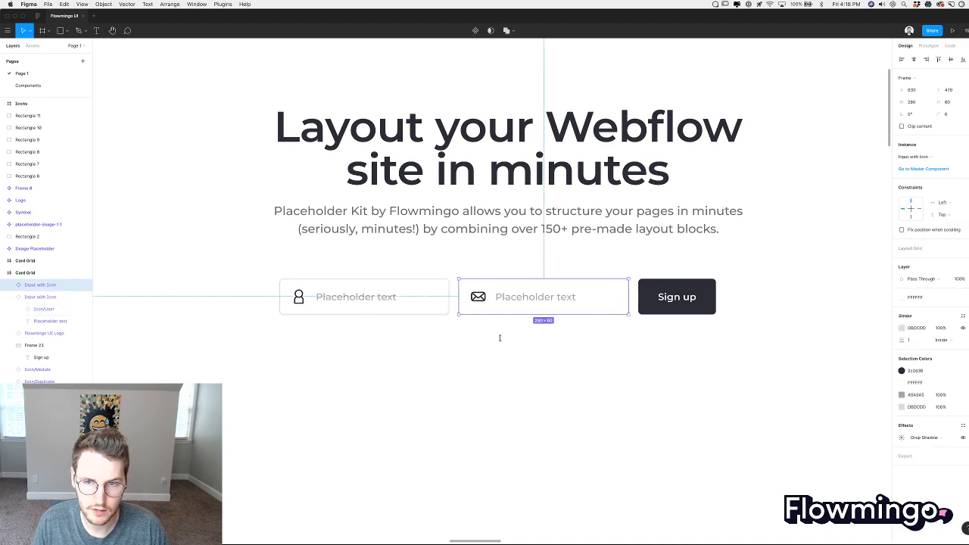
click(506, 348)
Review the sign-up section with its input icons and compare the surrounding Card Grid page layouts.
scroll(506, 348, down, 5)
scroll(505, 348, up, 3)
scroll(505, 348, down, 4)
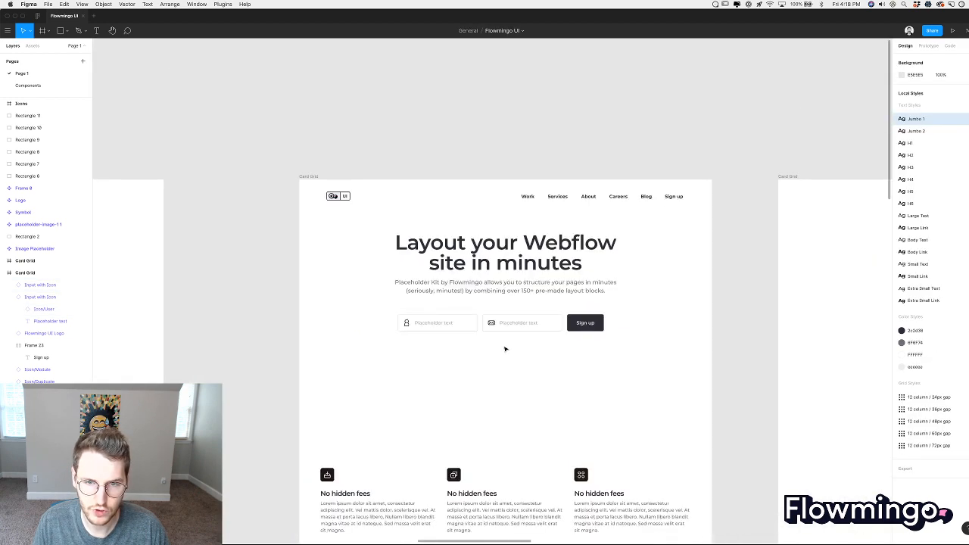
scroll(505, 348, down, 3)
scroll(506, 348, down, 4)
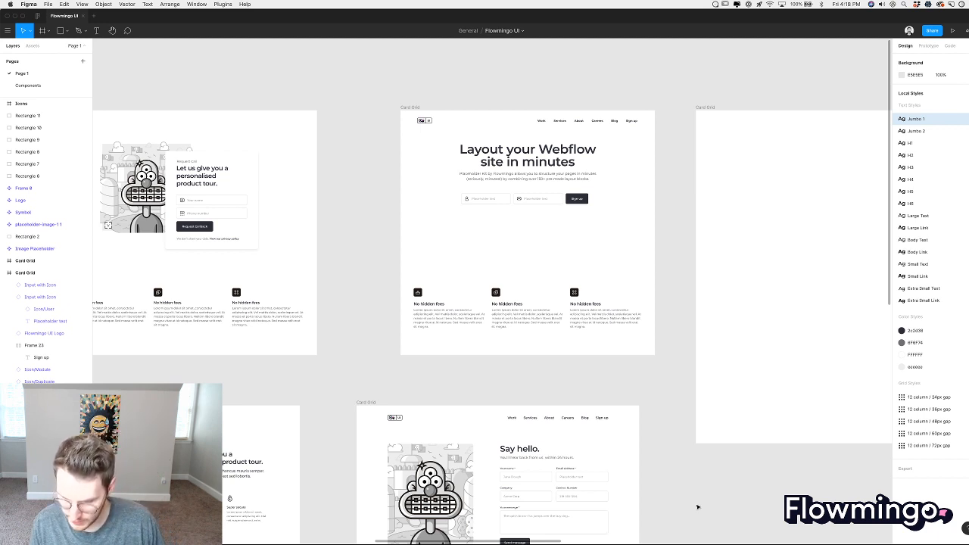
scroll(636, 388, down, 5)
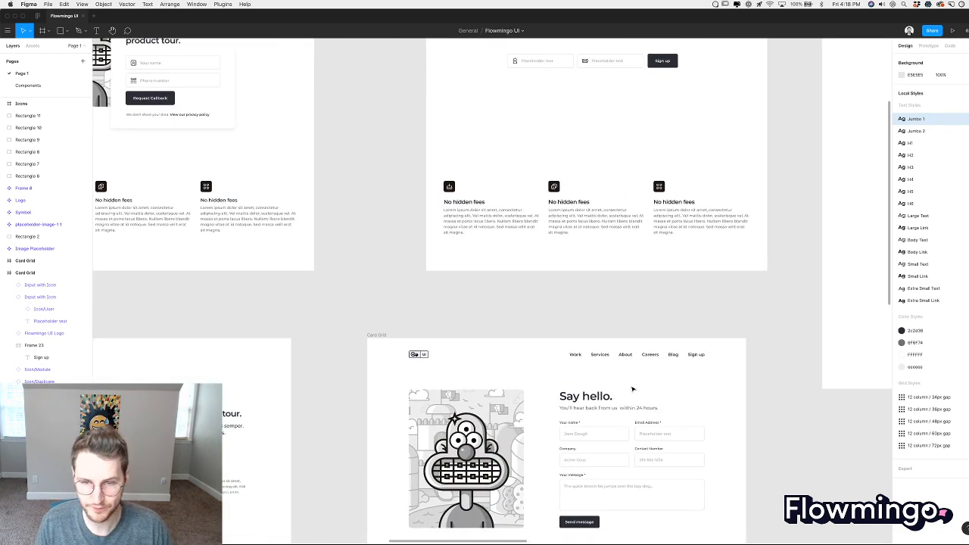
scroll(633, 385, up, 5)
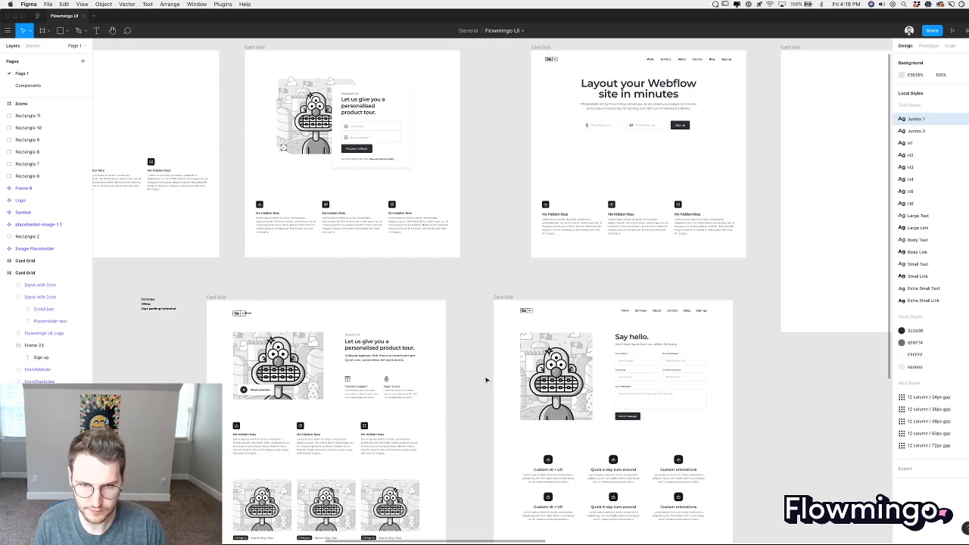
scroll(486, 380, down, 5)
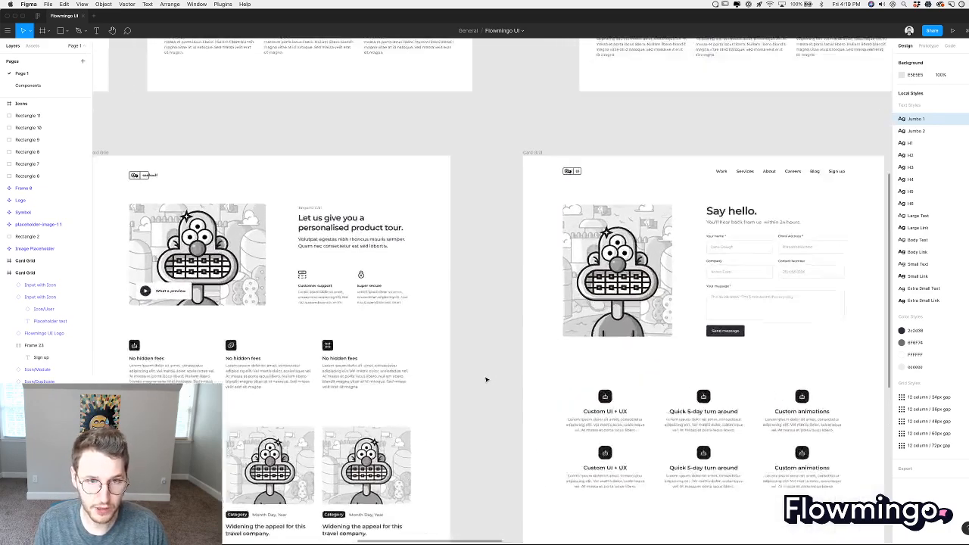
scroll(486, 380, left, 5)
scroll(486, 380, down, 2)
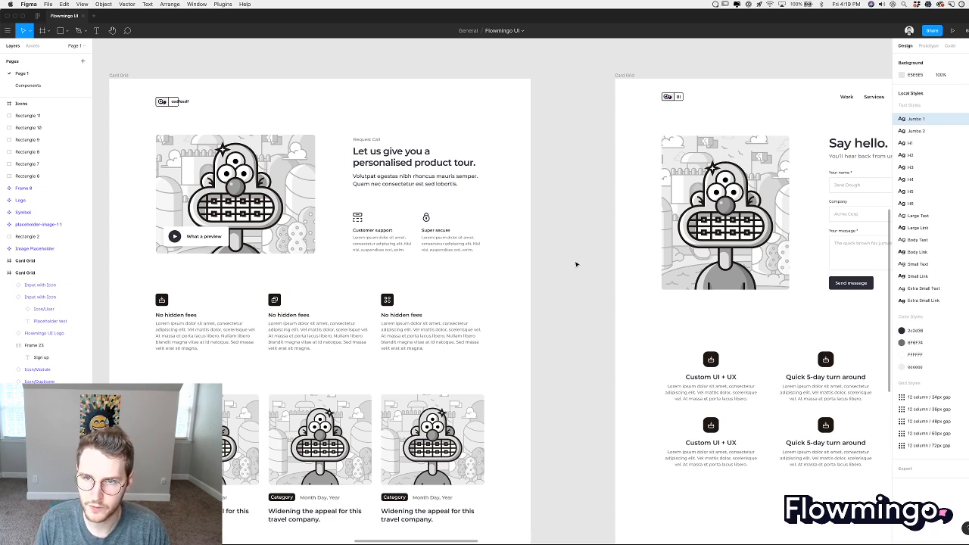
scroll(576, 264, up, 5)
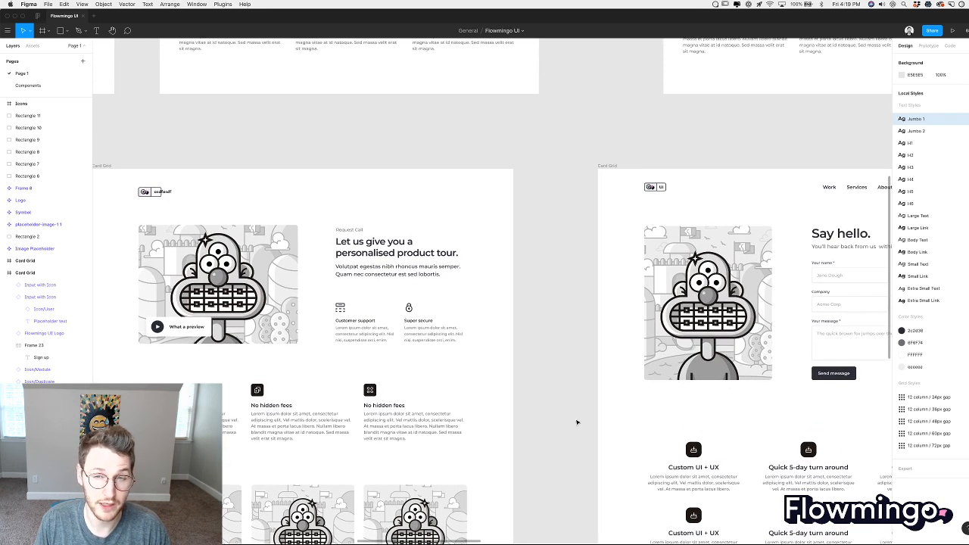
On the Components page, duplicate the nine Sign up buttons below the existing ones in the Buttons frame.
scroll(474, 433, up, 5)
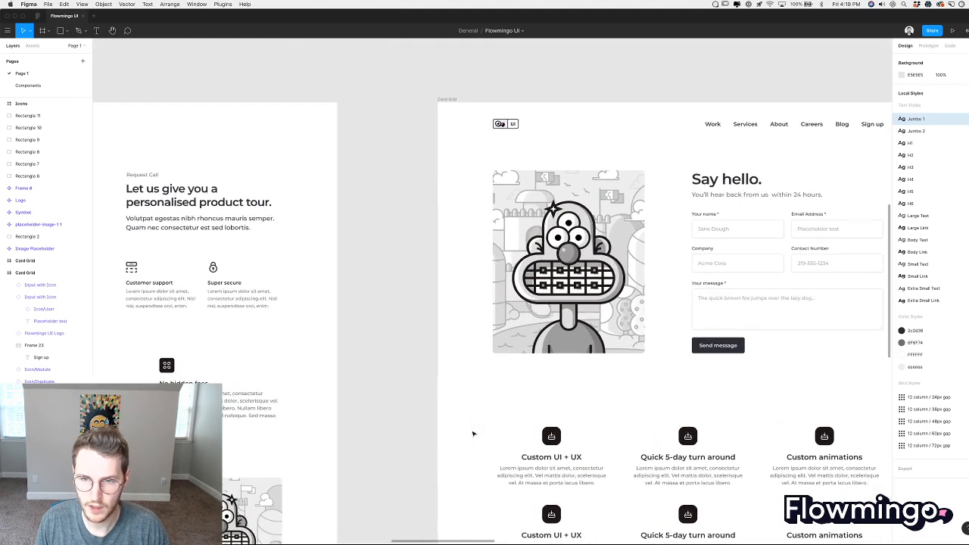
scroll(473, 433, right, 3)
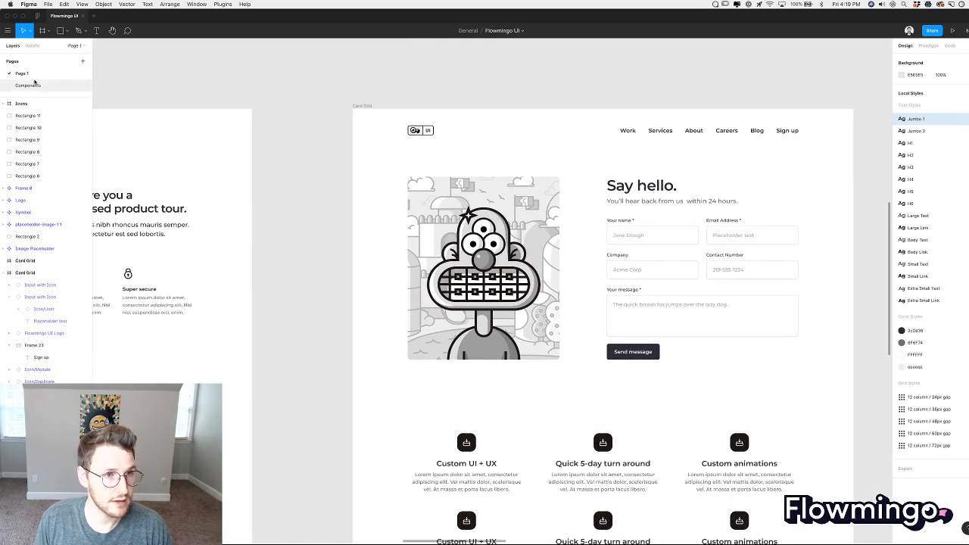
click(30, 85)
scroll(370, 218, down, 3)
scroll(370, 219, down, 3)
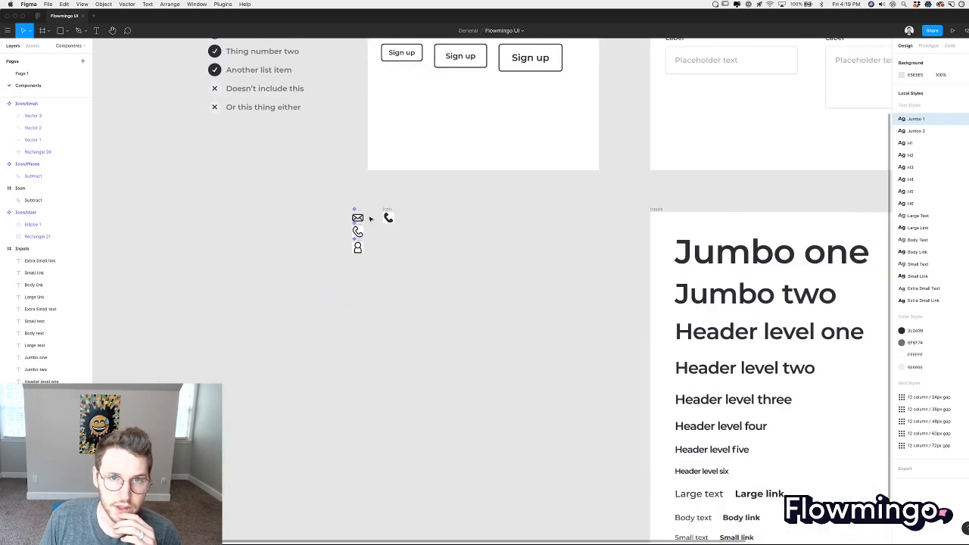
scroll(371, 218, up, 4)
scroll(371, 215, up, 3)
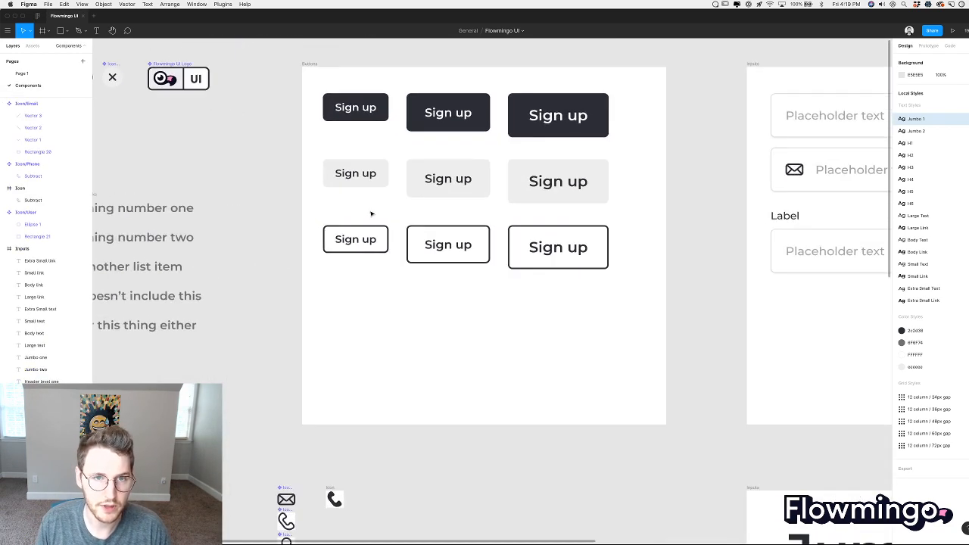
drag(601, 314, 387, 296)
drag(327, 84, 609, 274)
drag(542, 149, 543, 343)
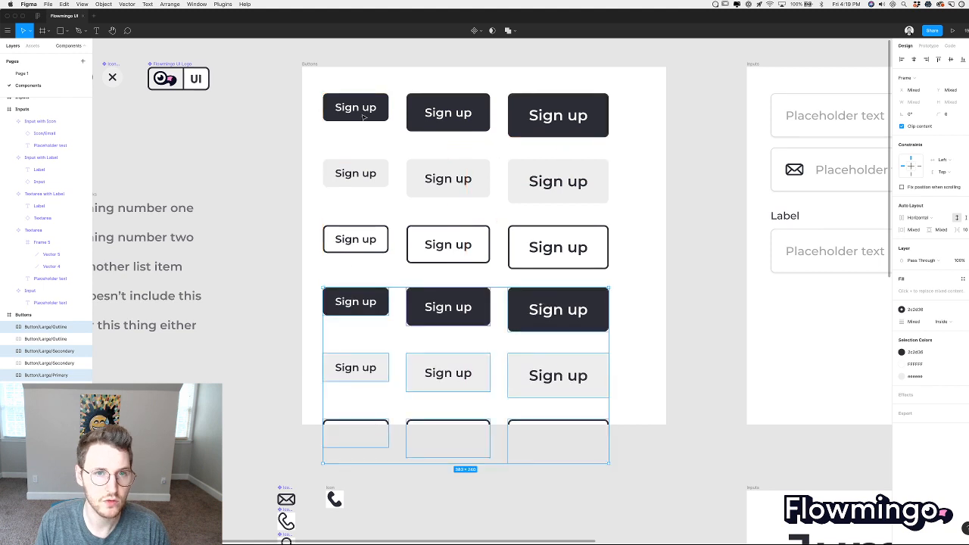
Extend the Buttons frame downward to hold all eighteen buttons, and shift the whole button set to centre it in the frame.
click(317, 64)
drag(501, 426, 500, 477)
key(Return)
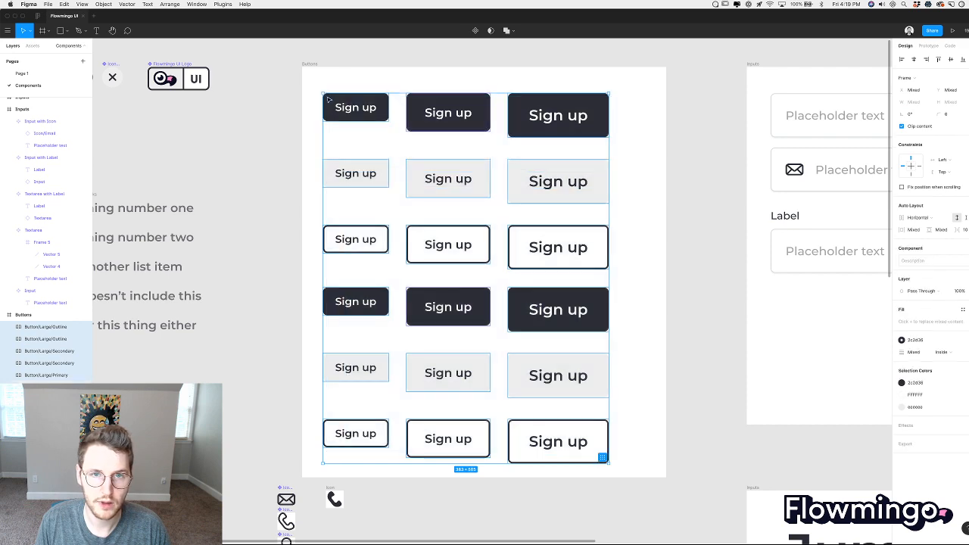
mouse_move(428, 121)
mouse_down()
mouse_move(451, 113)
mouse_move(445, 119)
mouse_up()
click(324, 156)
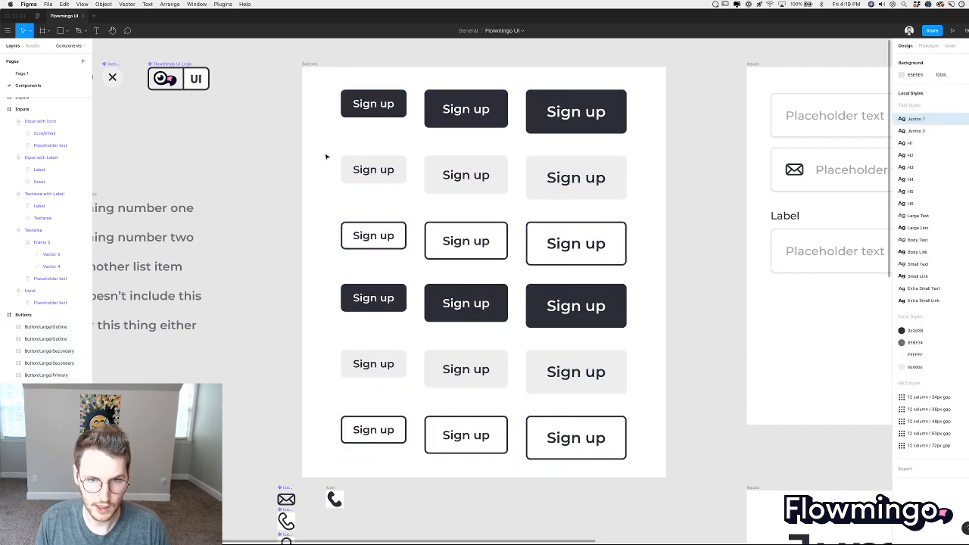
Select the copied small dark Sign up button and check which icons exist among the local components and on the canvas.
scroll(432, 396, down, 1)
scroll(381, 392, up, 2)
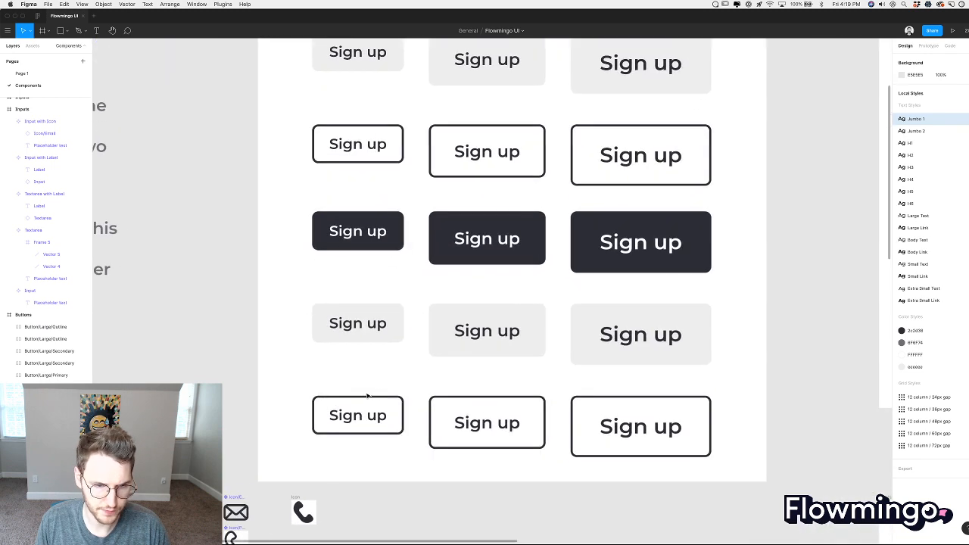
click(358, 231)
click(33, 45)
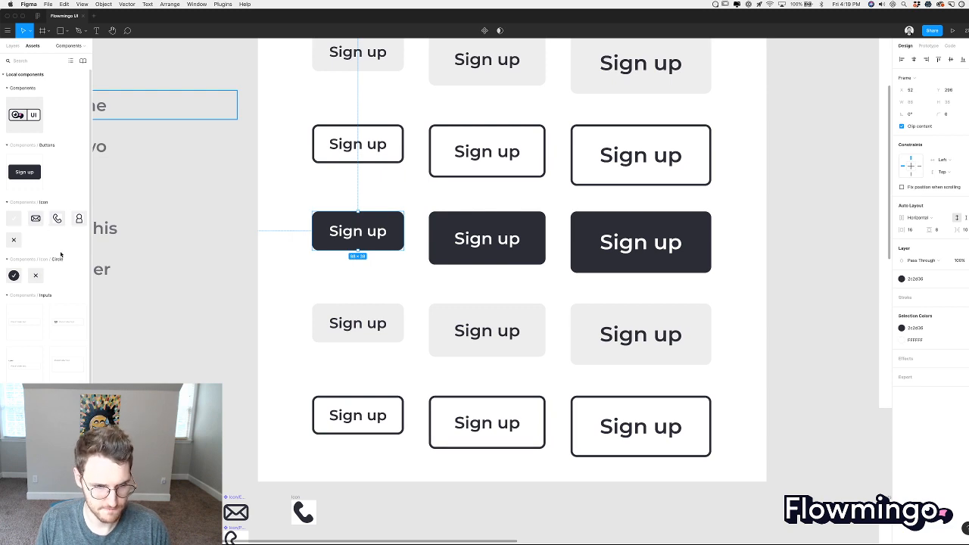
scroll(328, 436, down, 3)
scroll(328, 437, left, 3)
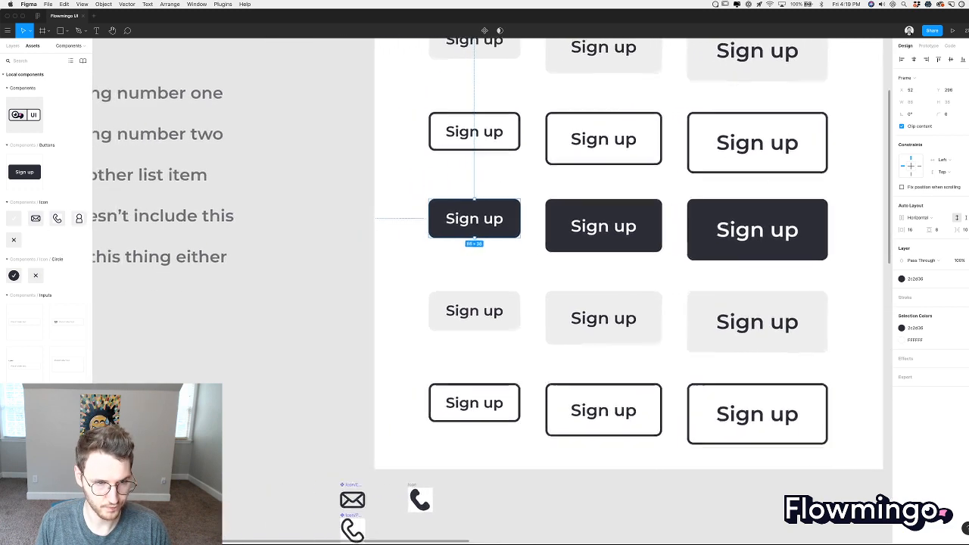
scroll(331, 442, up, 4)
scroll(331, 443, down, 2)
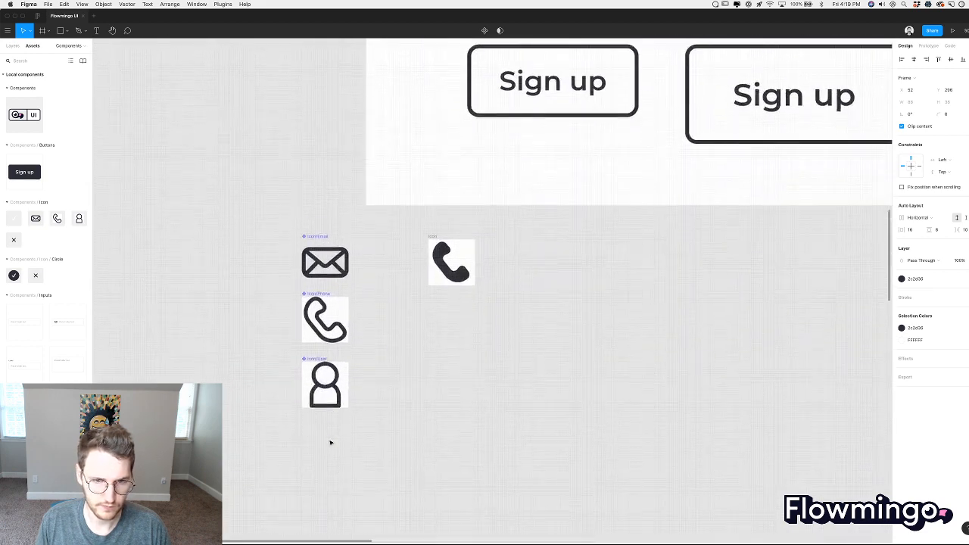
Duplicate the 24 × 24 Icon frame holding the filled phone directly below itself, and delete the phone shape from the copy.
scroll(331, 443, up, 2)
right_click(471, 163)
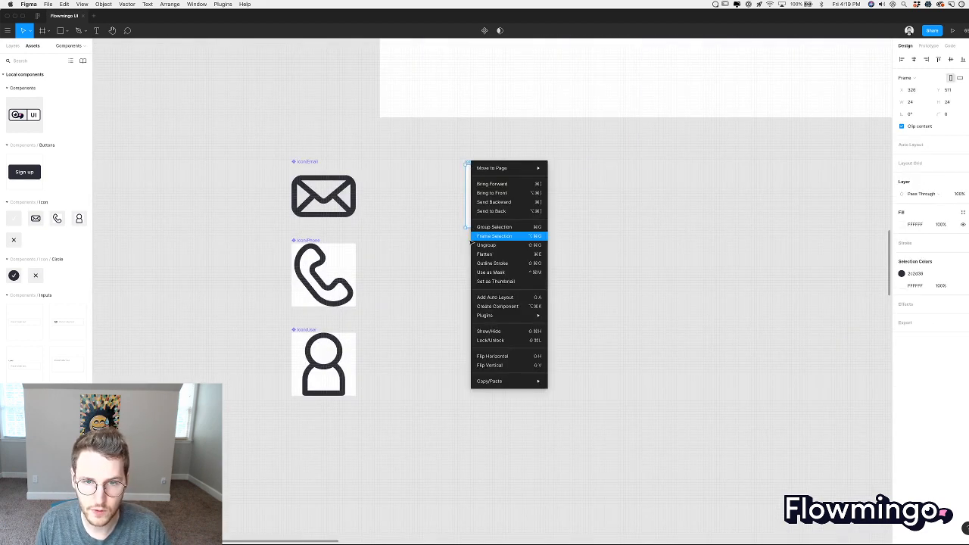
click(420, 232)
drag(471, 164, 473, 241)
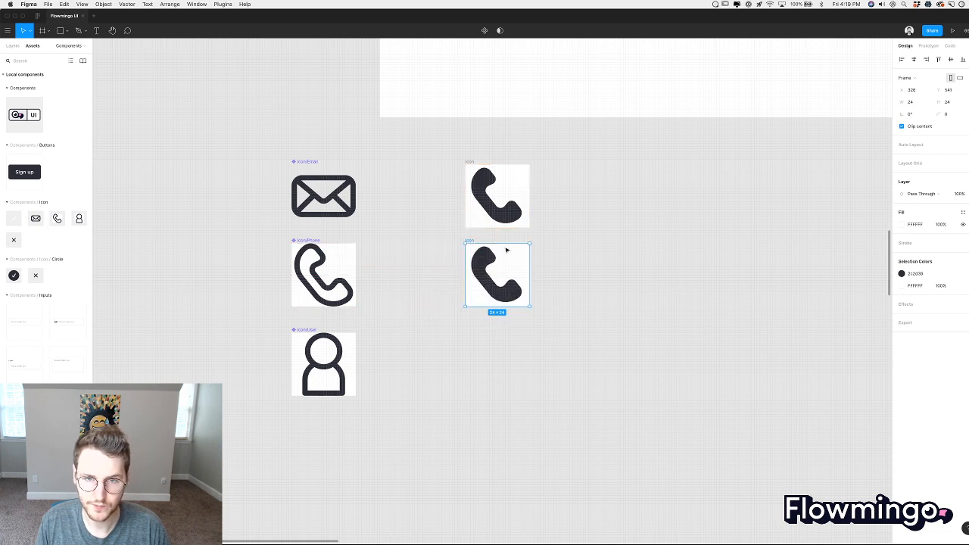
scroll(507, 250, up, 3)
scroll(507, 250, down, 1)
double_click(480, 309)
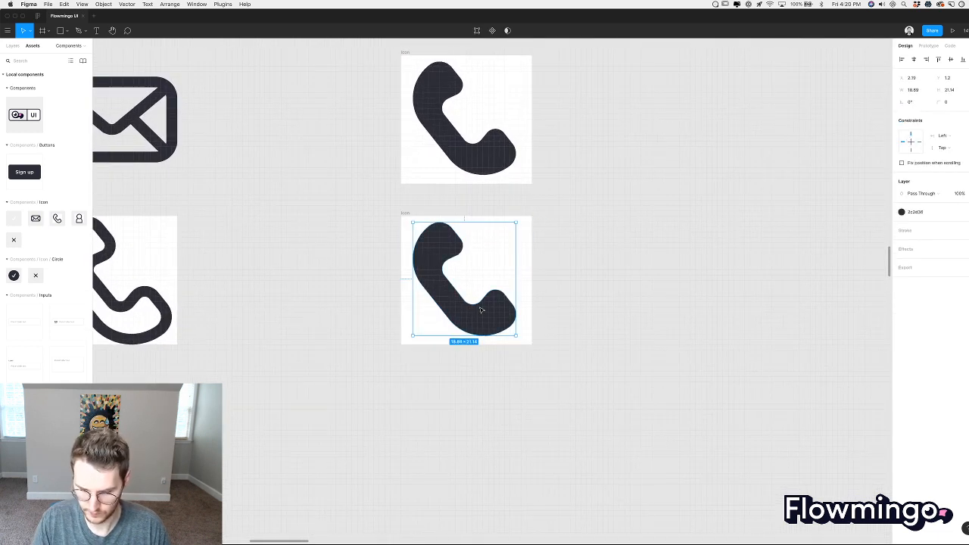
key(BackSpace)
With the Pen tool, draw a horizontal line 22 px long through the middle of the empty Icon frame.
scroll(481, 310, up, 3)
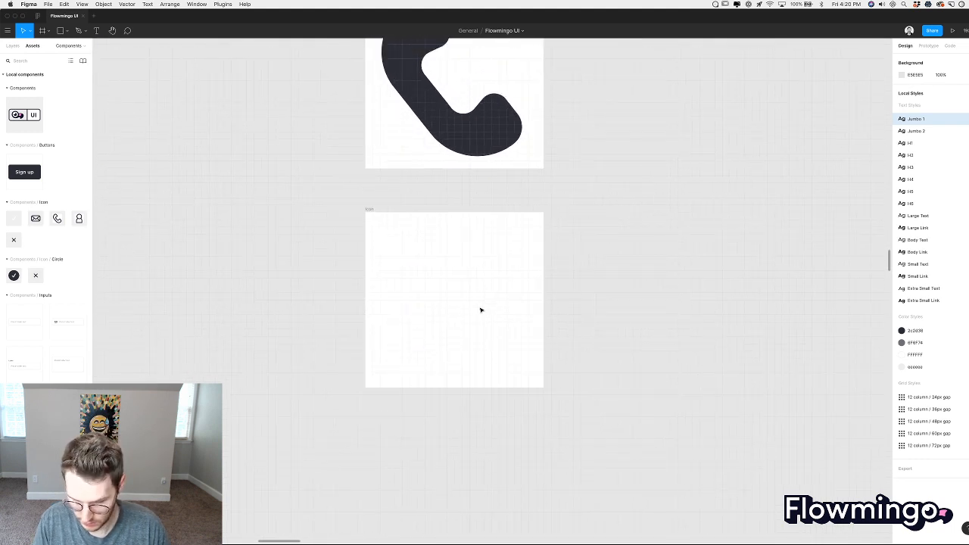
key(p)
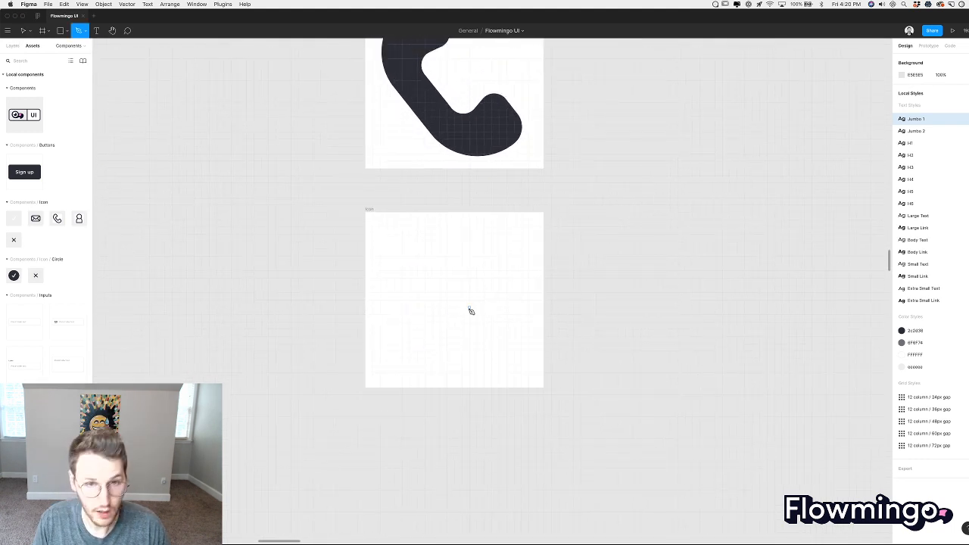
click(373, 300)
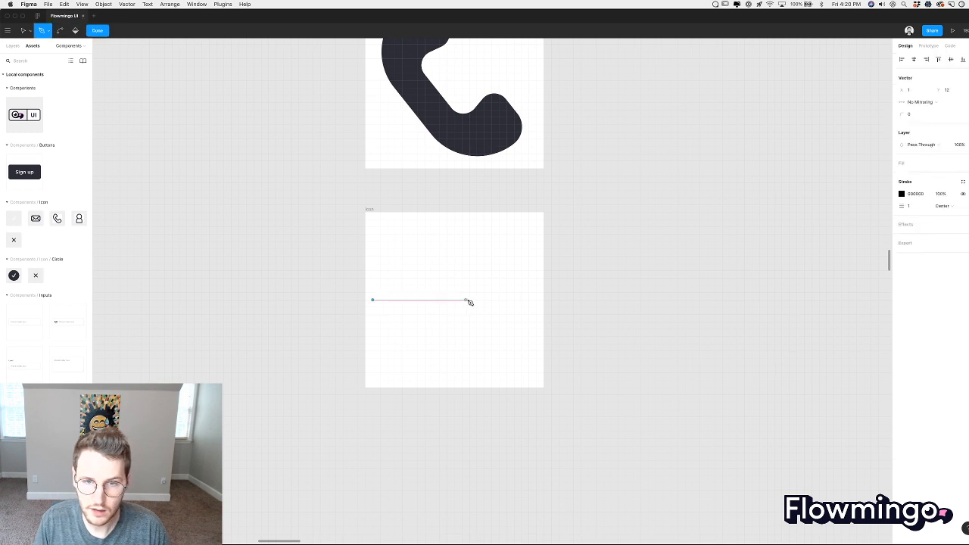
click(537, 301)
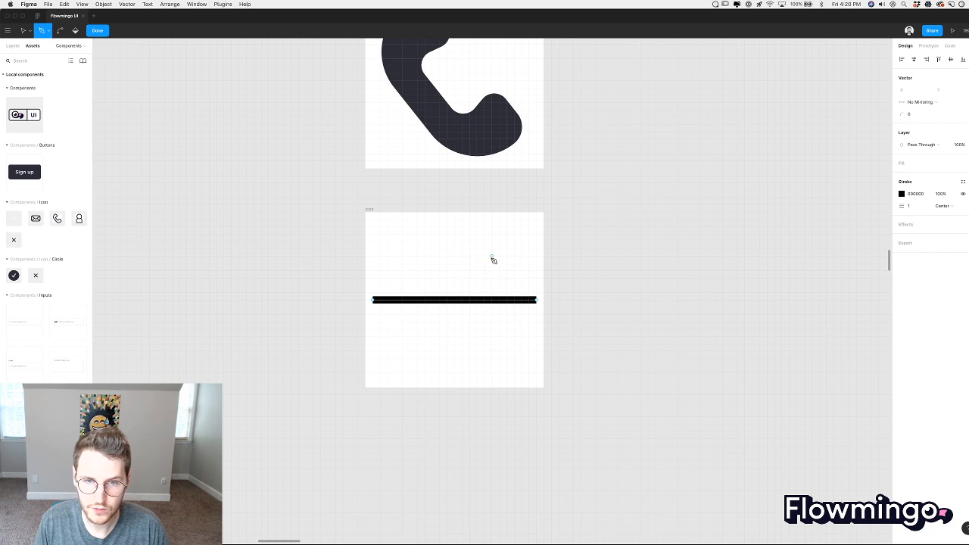
key(Escape)
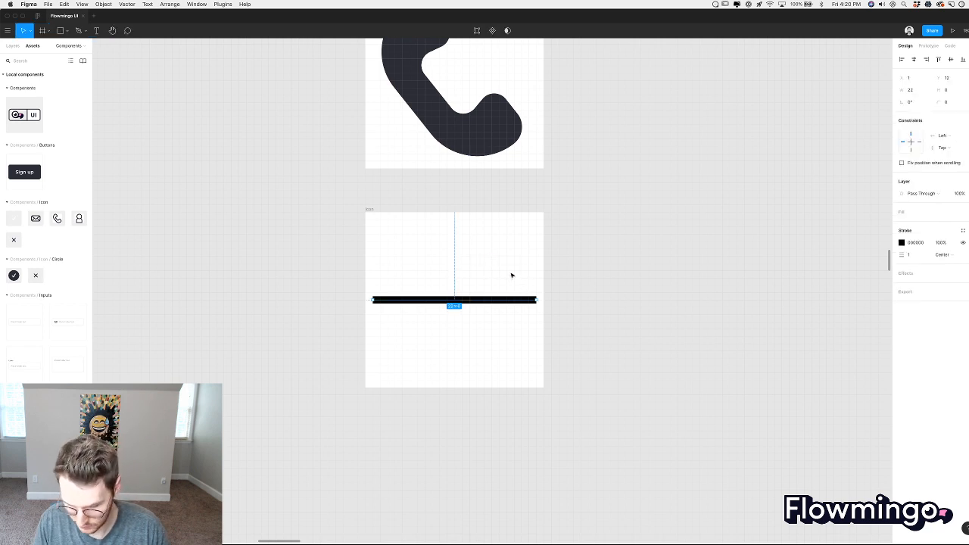
With the Pen tool, draw a right-pointing arrowhead 6 × 12 px whose tip meets the line's right end.
key(p)
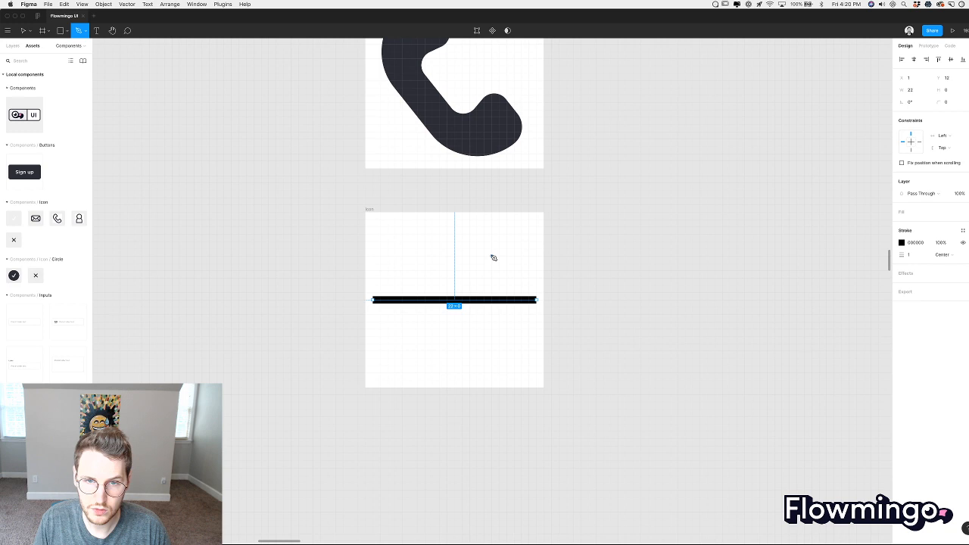
click(492, 257)
click(537, 300)
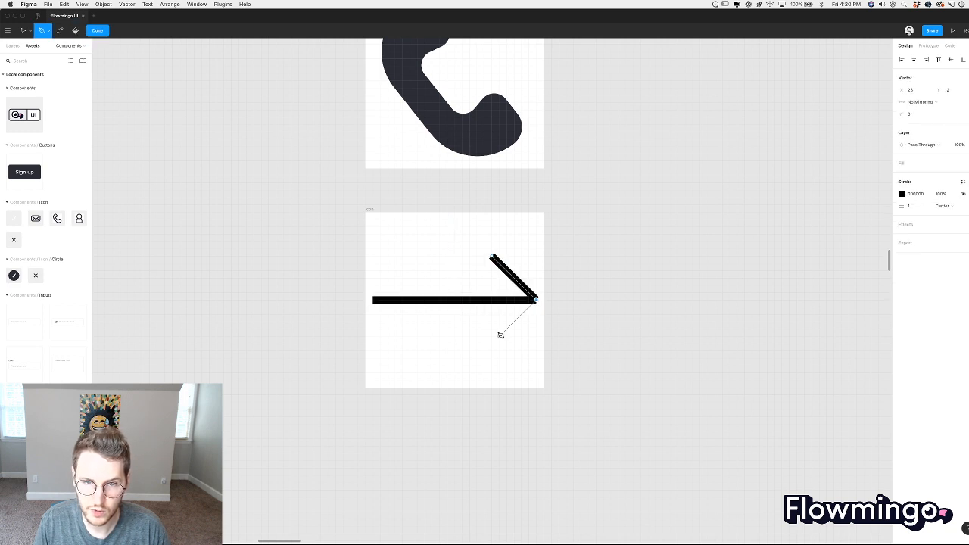
click(493, 344)
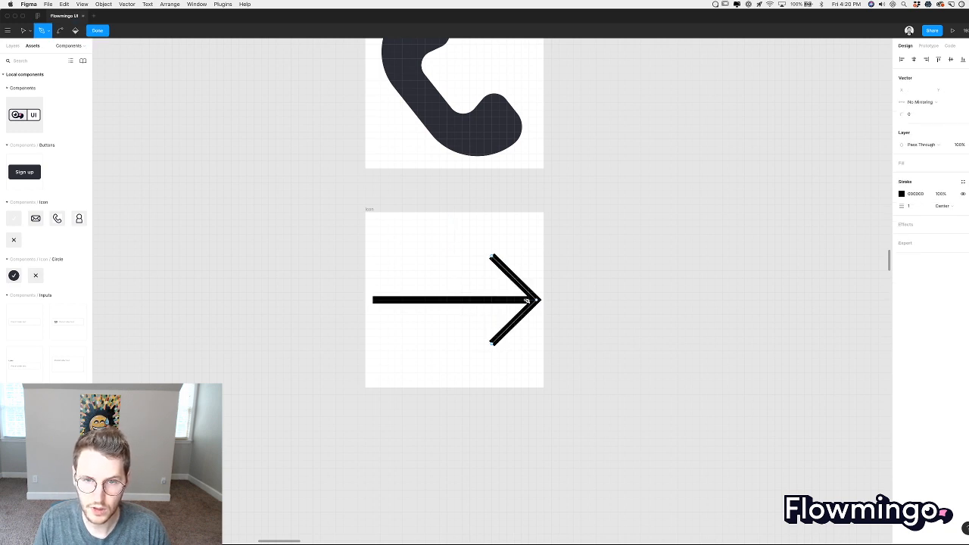
key(Escape)
key(Escape)
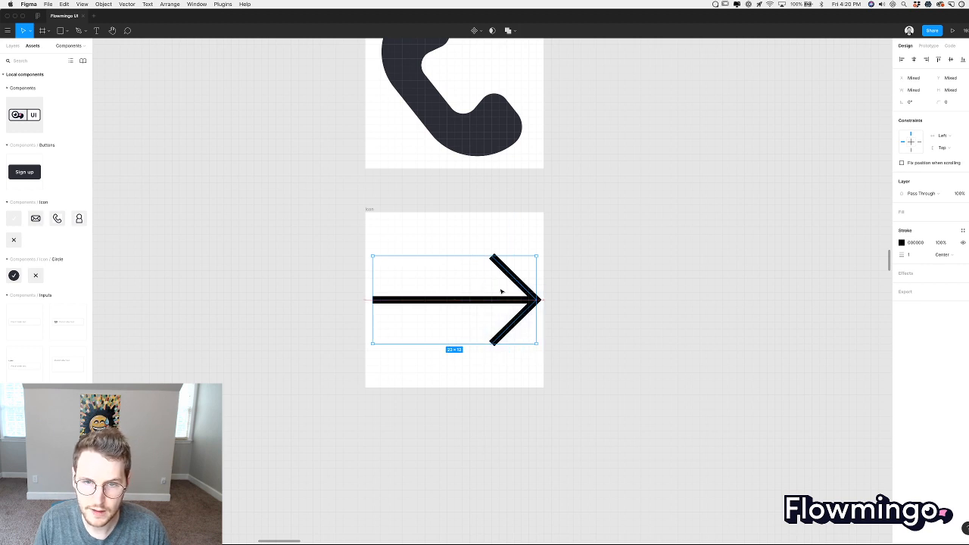
key(Up)
key(Up)
key(Down)
key(Down)
key(Left)
key(Right)
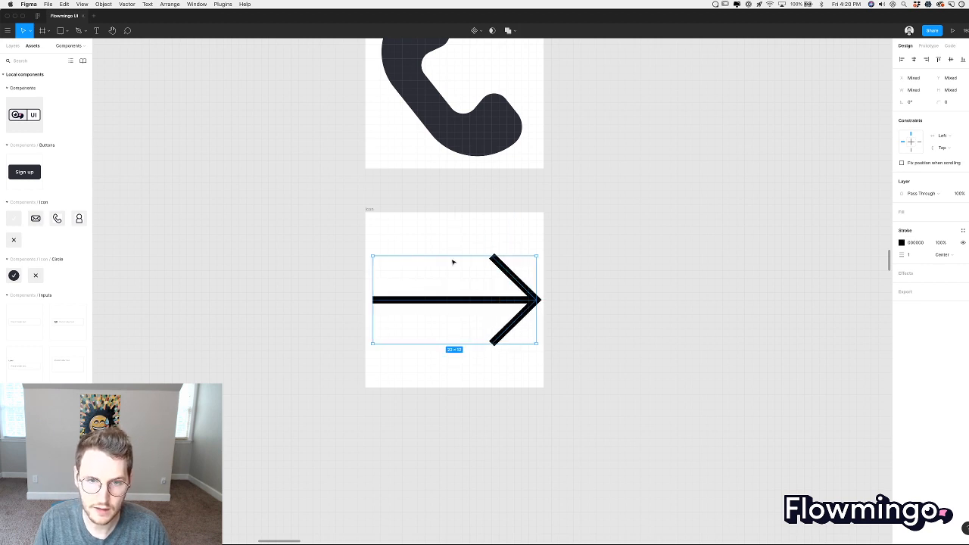
Shorten the arrow's shaft from its left end to 17 px, and move the whole arrow left to centre it in the frame.
click(368, 288)
click(383, 301)
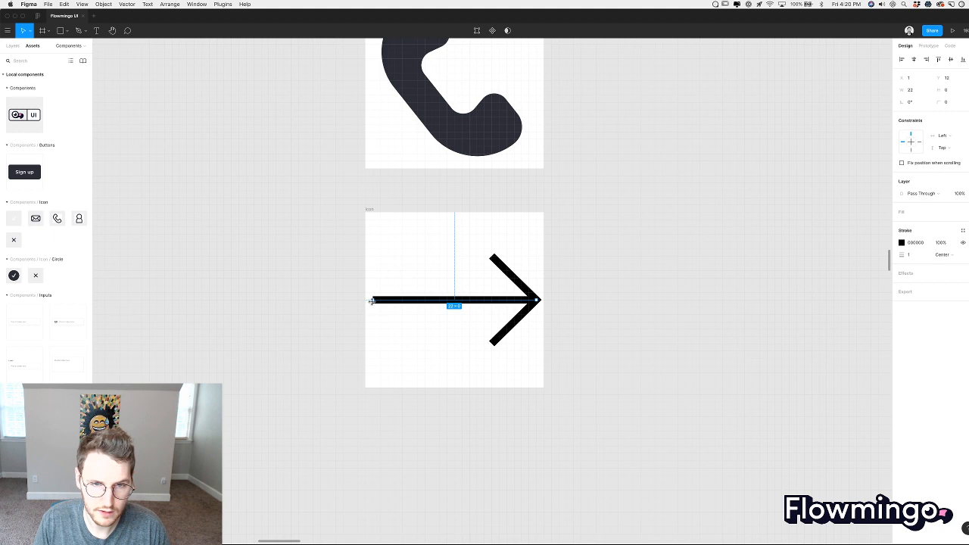
drag(371, 301, 410, 301)
drag(416, 239, 599, 370)
drag(513, 303, 491, 303)
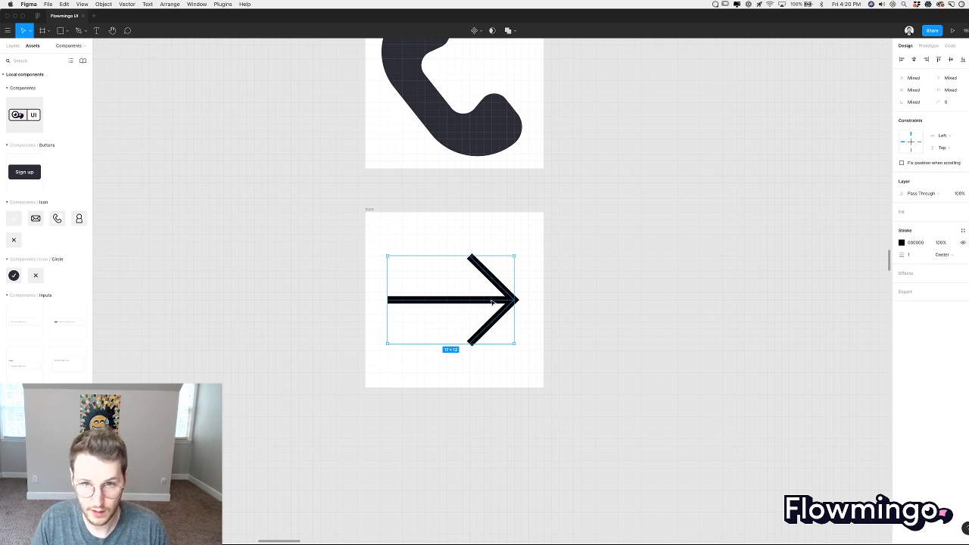
Copy the Icon/Phone outline's 2 px stroke properties onto the arrow's shaft and arrowhead.
scroll(492, 303, down, 5)
click(247, 342)
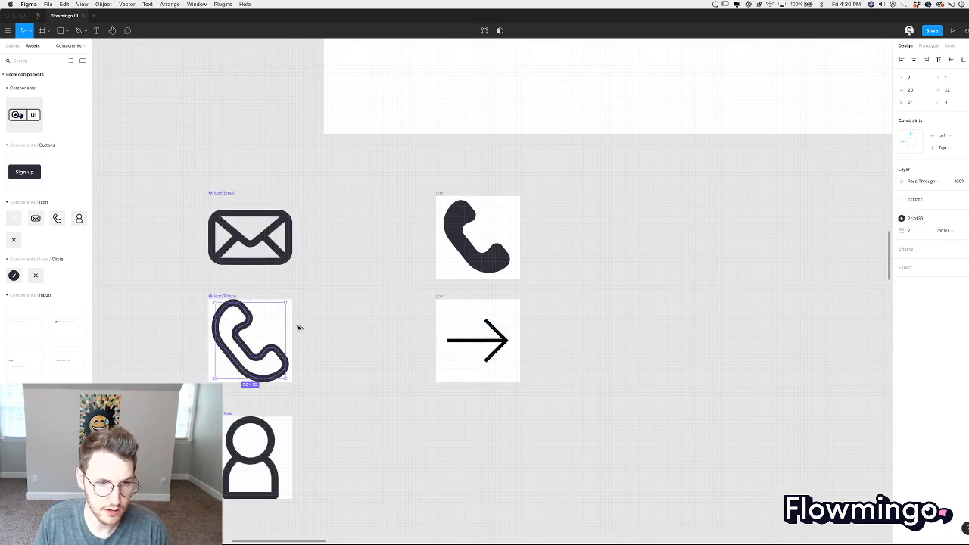
drag(459, 305, 517, 370)
key(super+alt+v)
scroll(517, 370, up, 5)
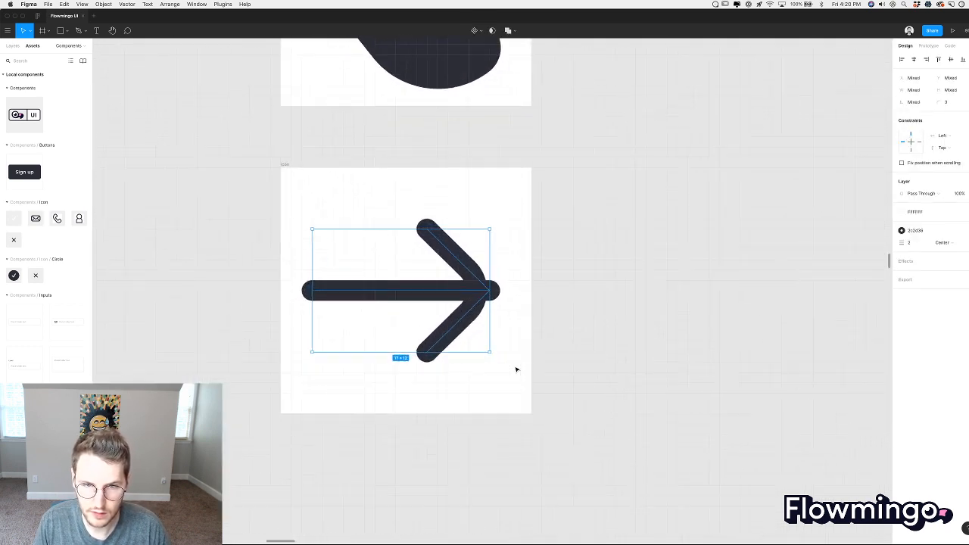
Set the corner radius of the arrowhead's tip point to 0.
click(516, 308)
double_click(471, 313)
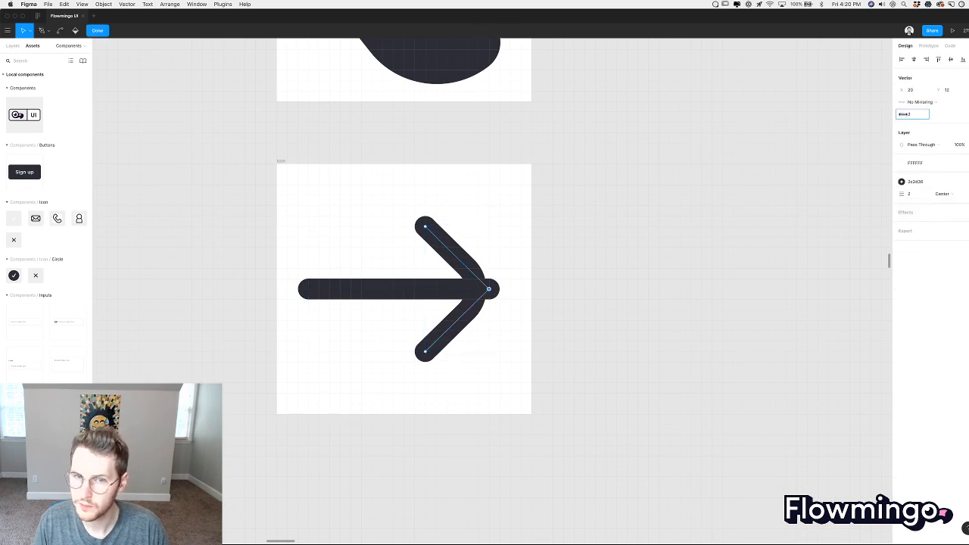
text(0)
key(Escape)
scroll(546, 291, down, 5)
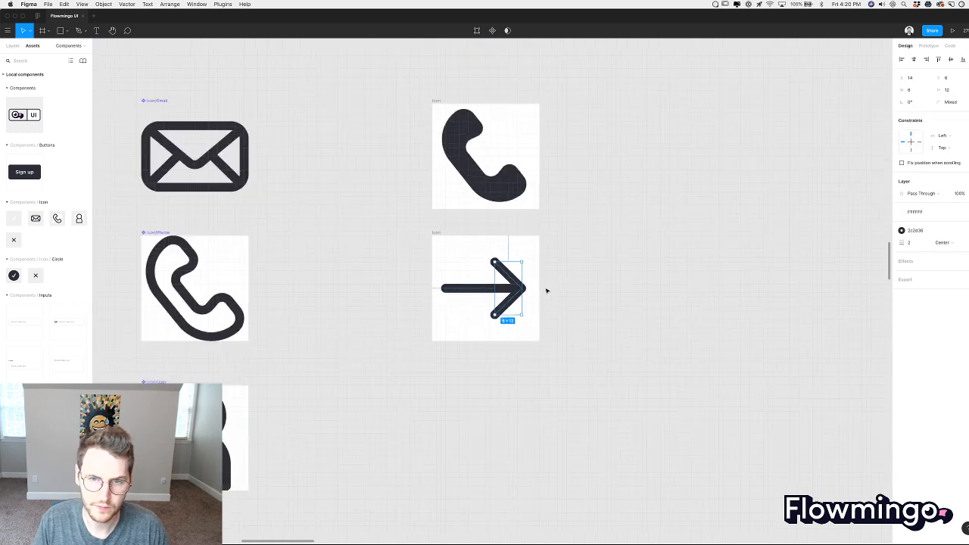
click(547, 291)
Rename the frame holding the right arrow as Icon/Arrow Right.
scroll(547, 291, up, 2)
click(398, 216)
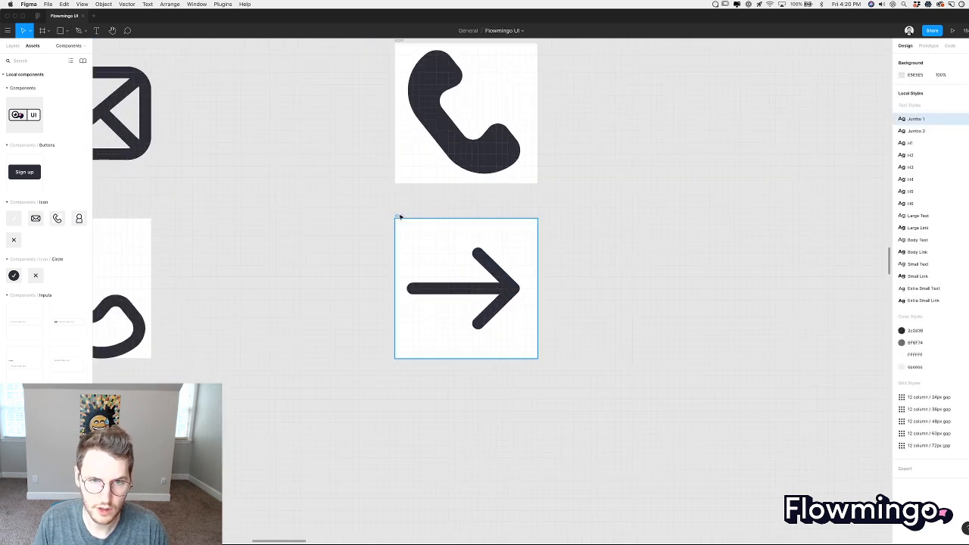
scroll(398, 215, down, 5)
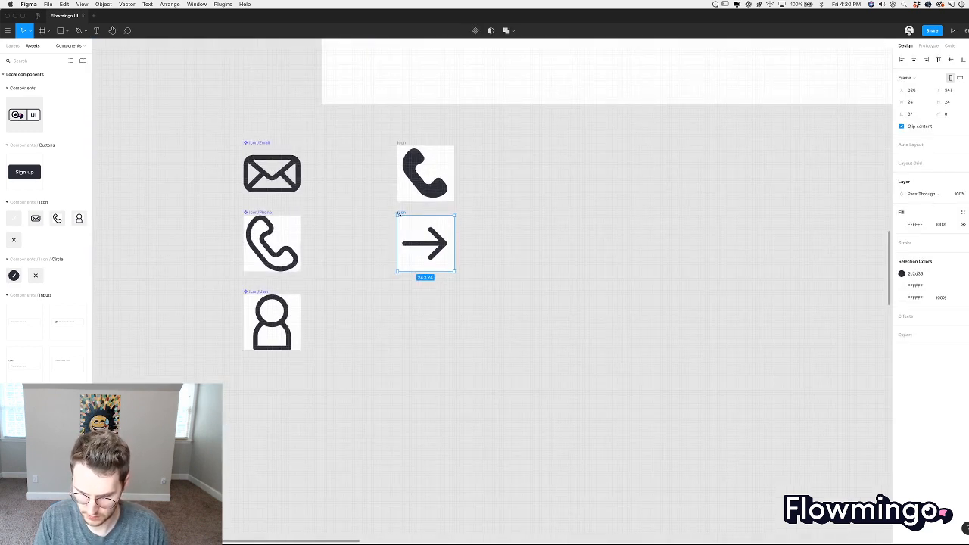
key(alt+1)
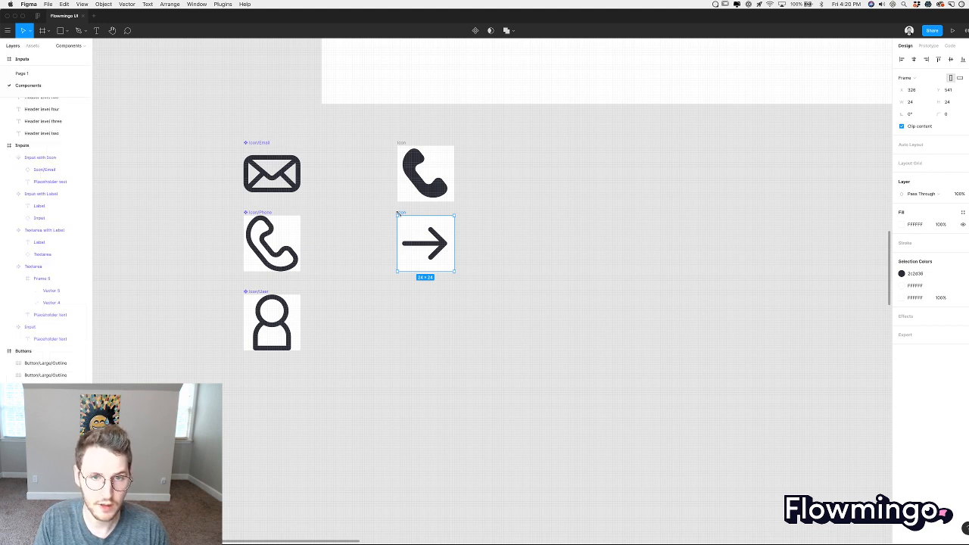
key(super+r)
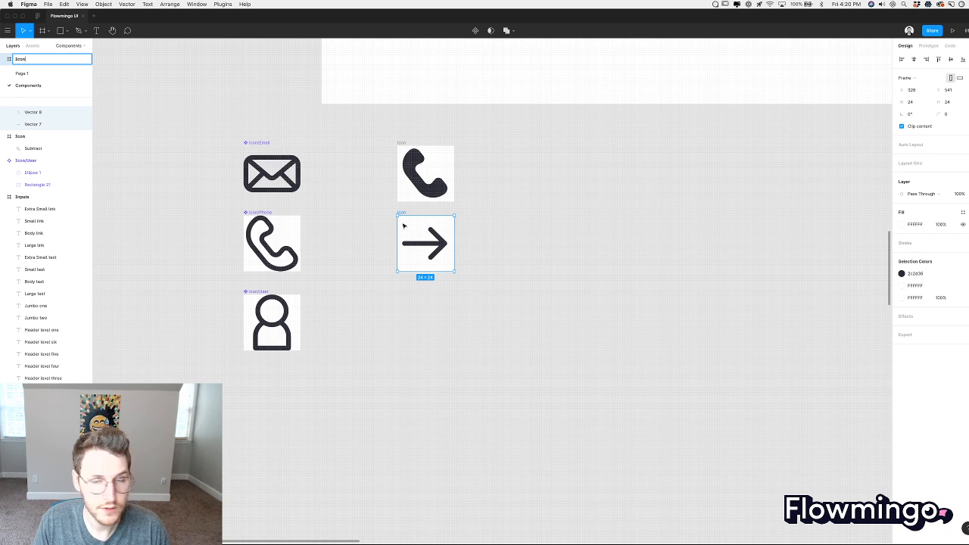
text(/Arrow Right)
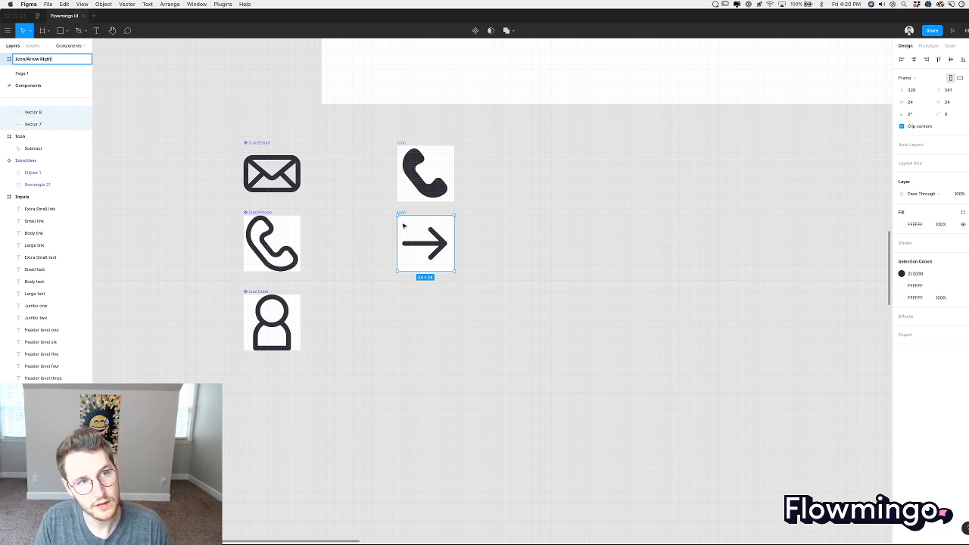
key(Return)
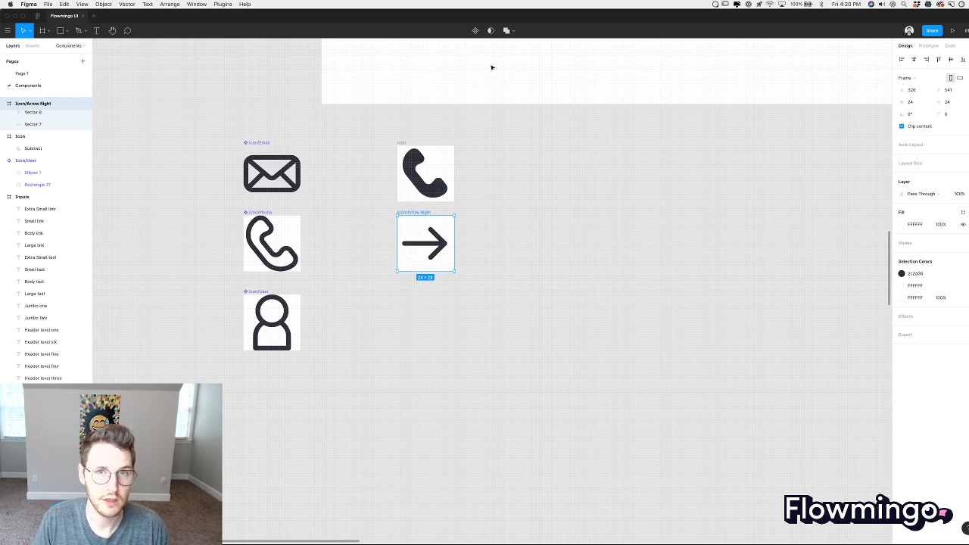
Duplicate the Icon/Arrow Right frame directly below the original, and turn the original frame into a component.
key(super+d)
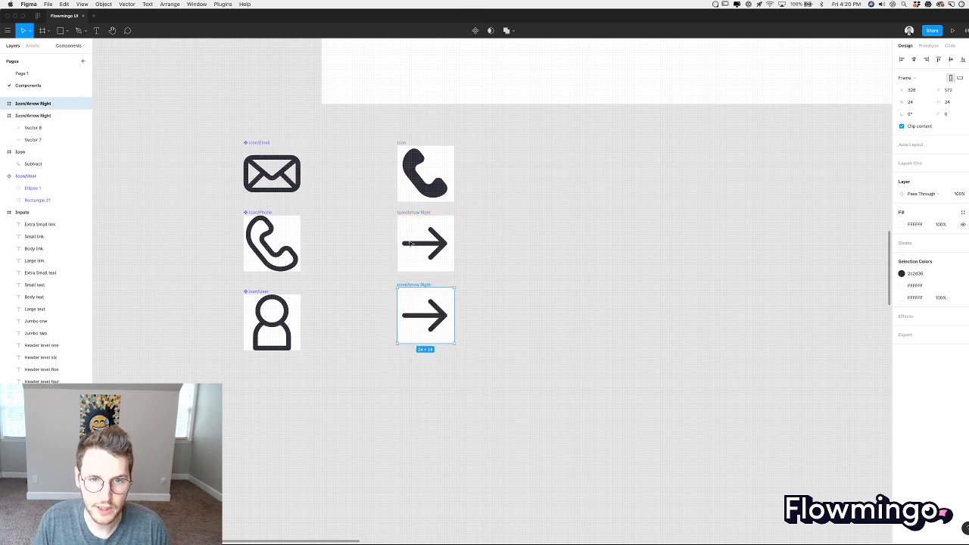
click(410, 214)
click(473, 33)
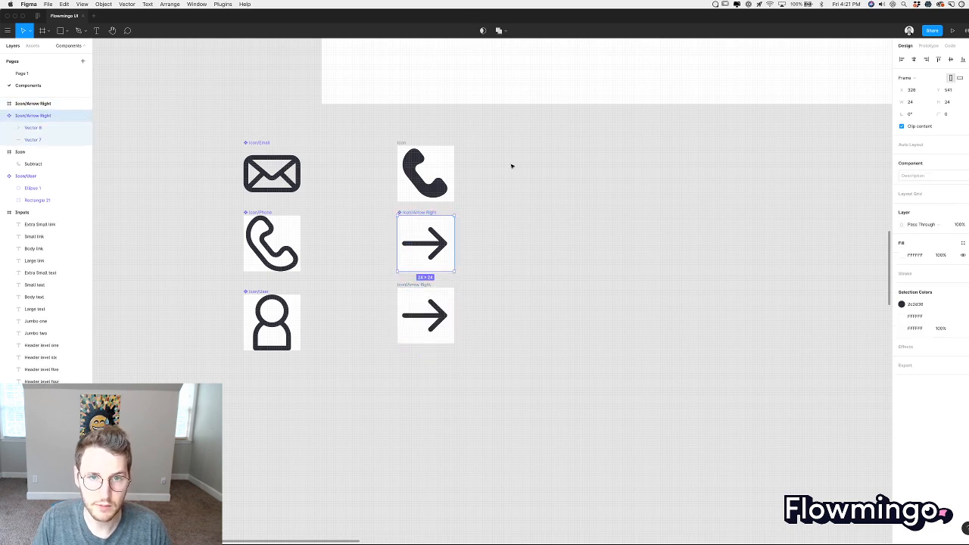
Insert an Icon/Arrow Right instance after the Sign up label inside the lowest row's standard-size outline button.
click(513, 165)
scroll(513, 165, down, 5)
scroll(512, 165, up, 3)
scroll(513, 165, up, 4)
scroll(513, 165, down, 1)
scroll(513, 166, right, 1)
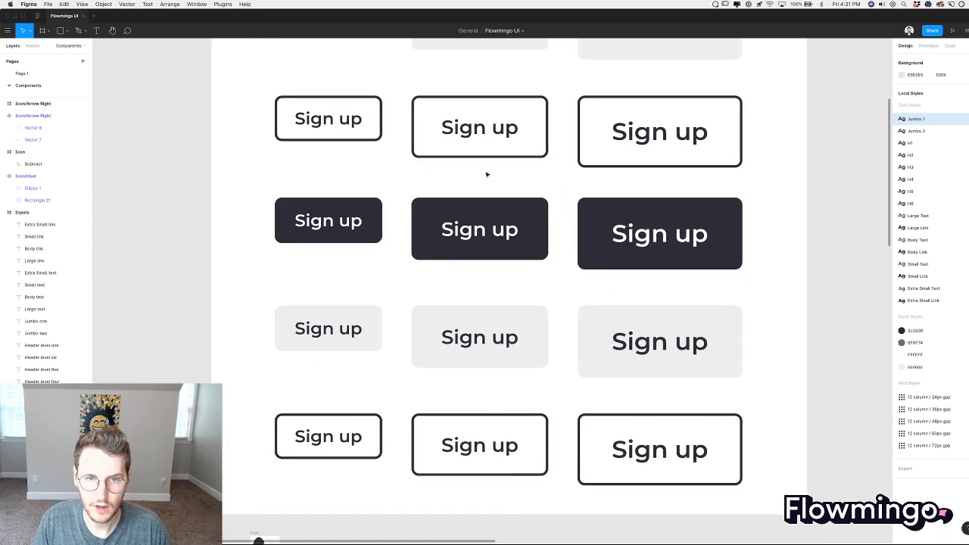
scroll(362, 220, down, 4)
scroll(361, 220, left, 2)
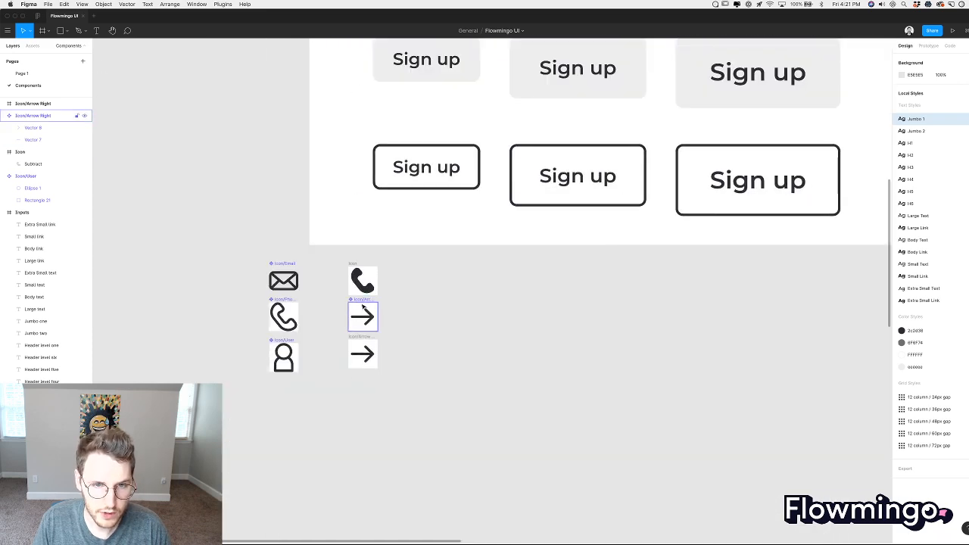
scroll(409, 260, up, 4)
scroll(415, 167, right, 1)
scroll(415, 167, up, 4)
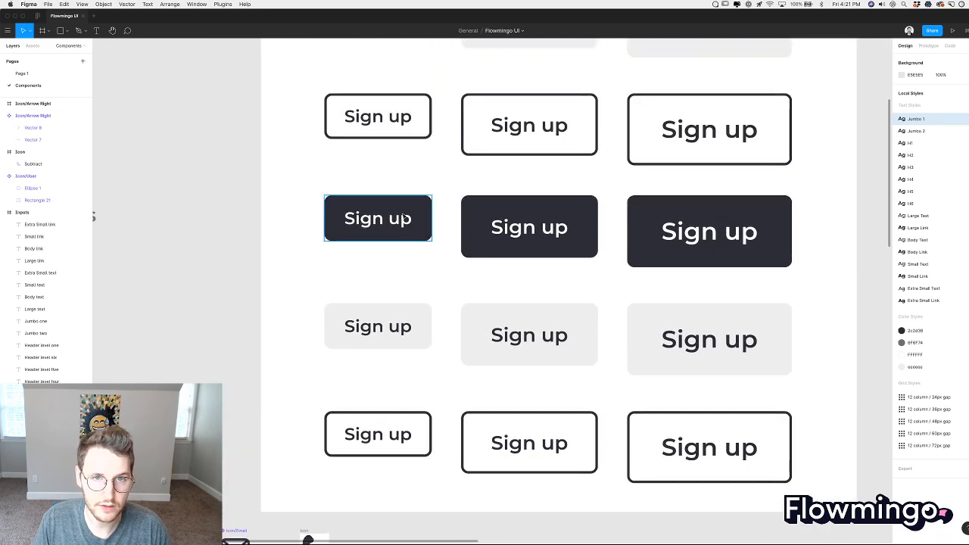
click(392, 453)
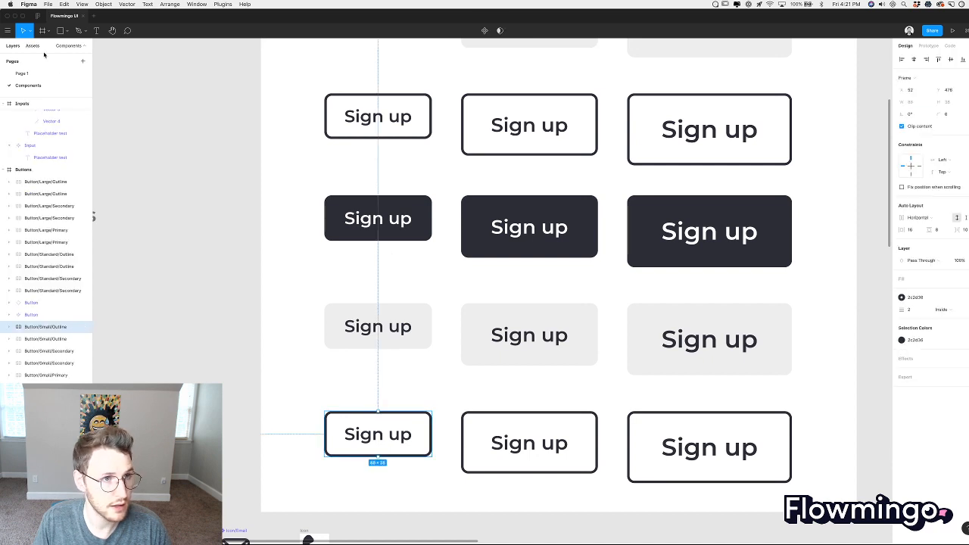
click(33, 47)
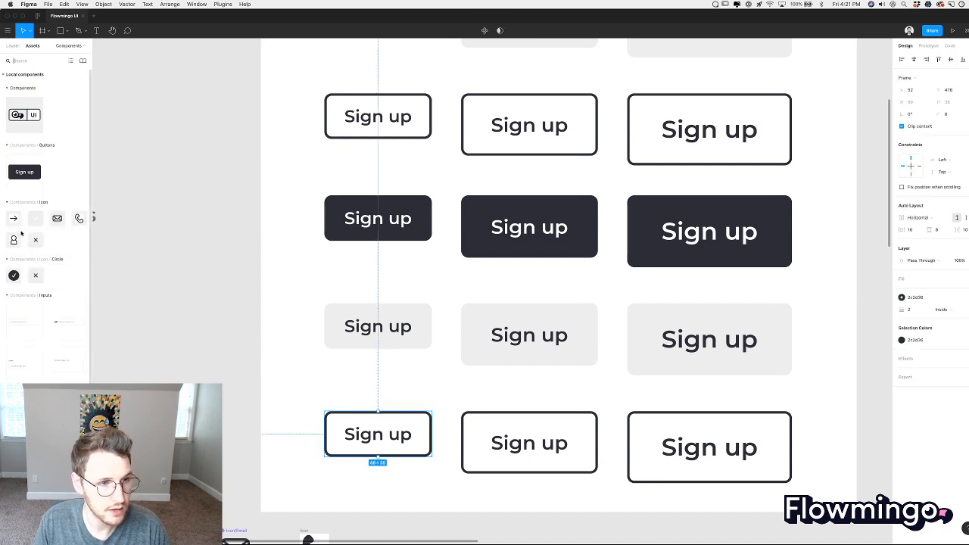
click(282, 372)
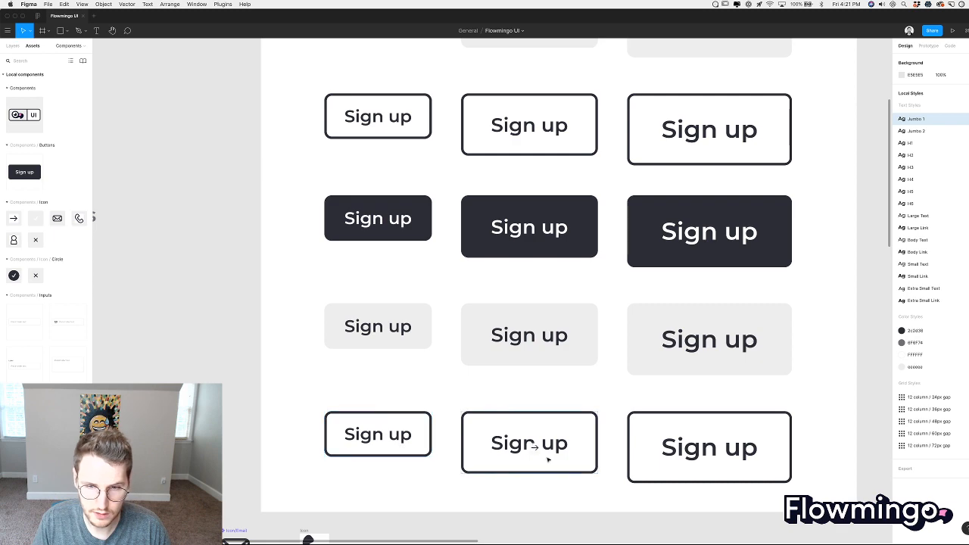
Move the lowest row's large outline button right to X 334, clear of the button with the arrow.
drag(571, 439, 632, 430)
scroll(576, 437, right, 4)
scroll(576, 437, down, 1)
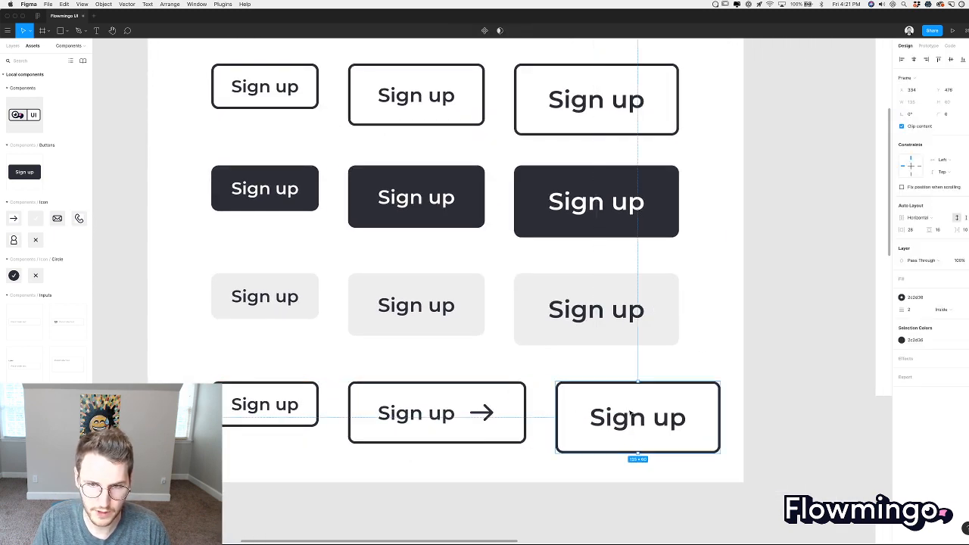
click(532, 457)
Try a different item spacing between the label and the arrow in the standard outline button, and undo the change.
click(456, 426)
click(444, 418)
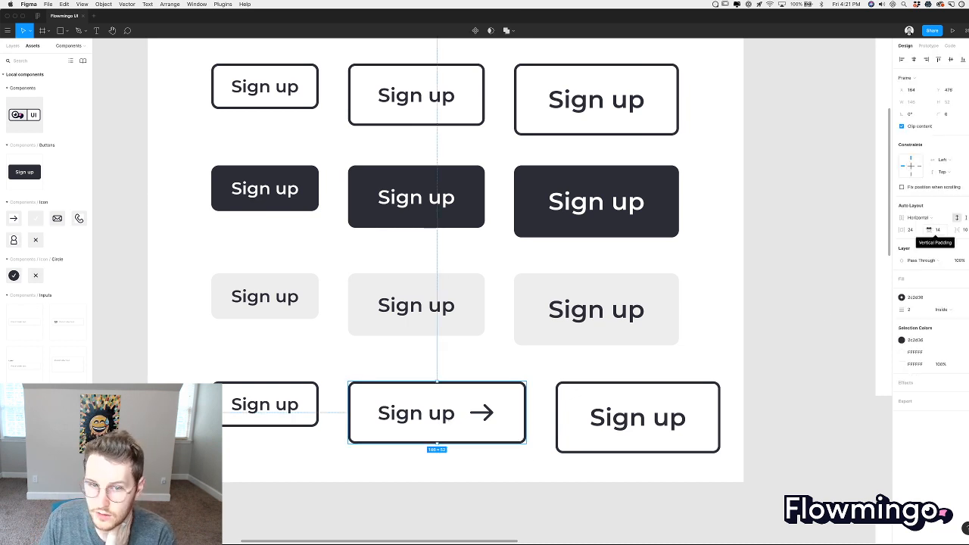
drag(958, 231, 894, 230)
key(super+z)
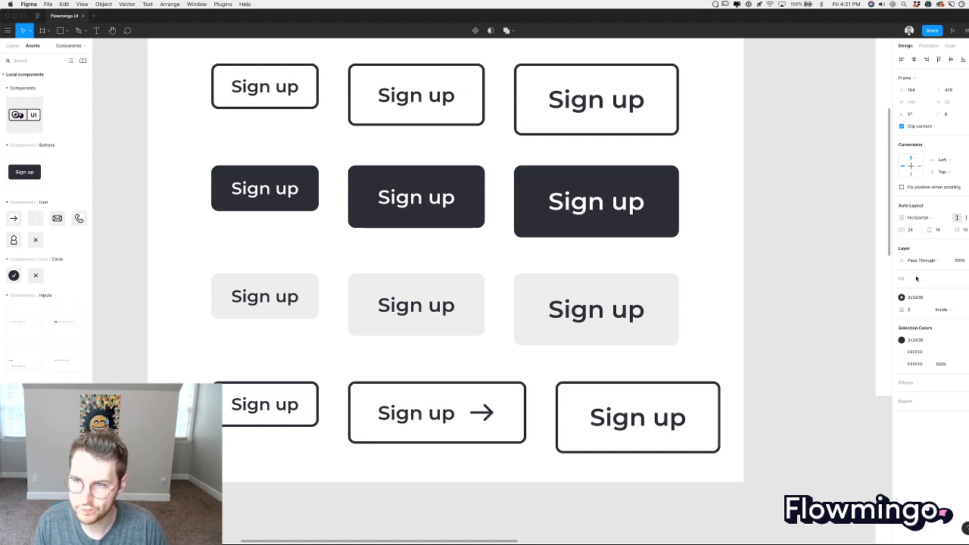
click(551, 493)
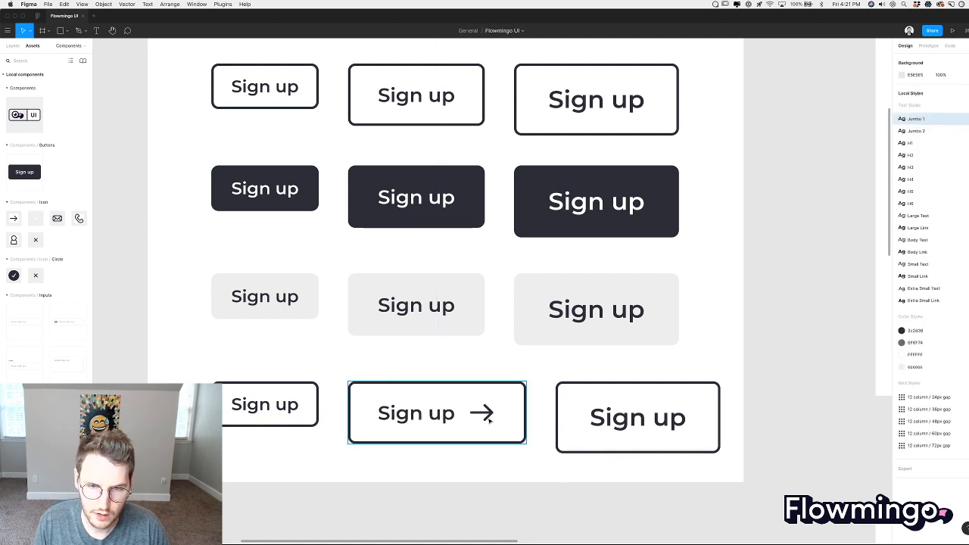
Examine the arrow's size, spacing and alignment inside the standard outline button, close up and alongside the other buttons.
double_click(485, 412)
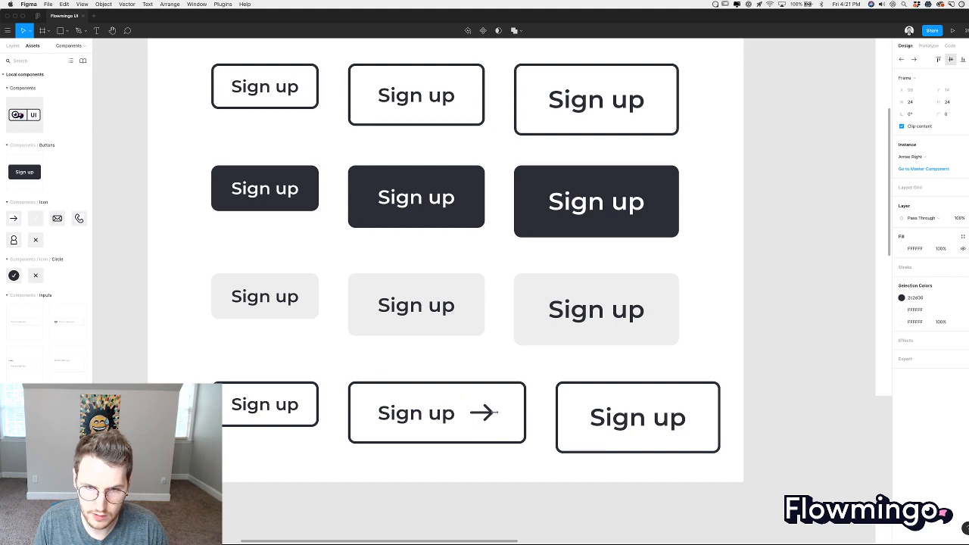
scroll(520, 414, up, 3)
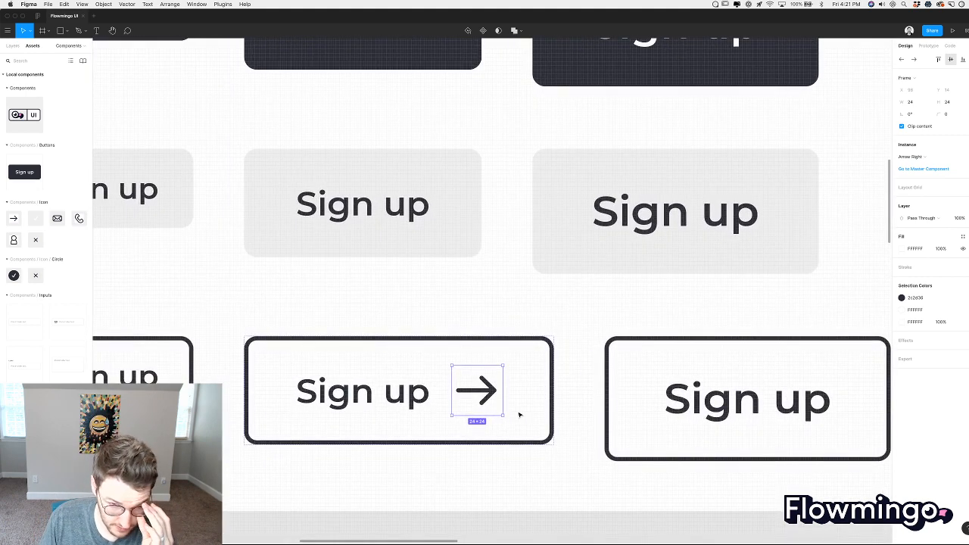
click(586, 305)
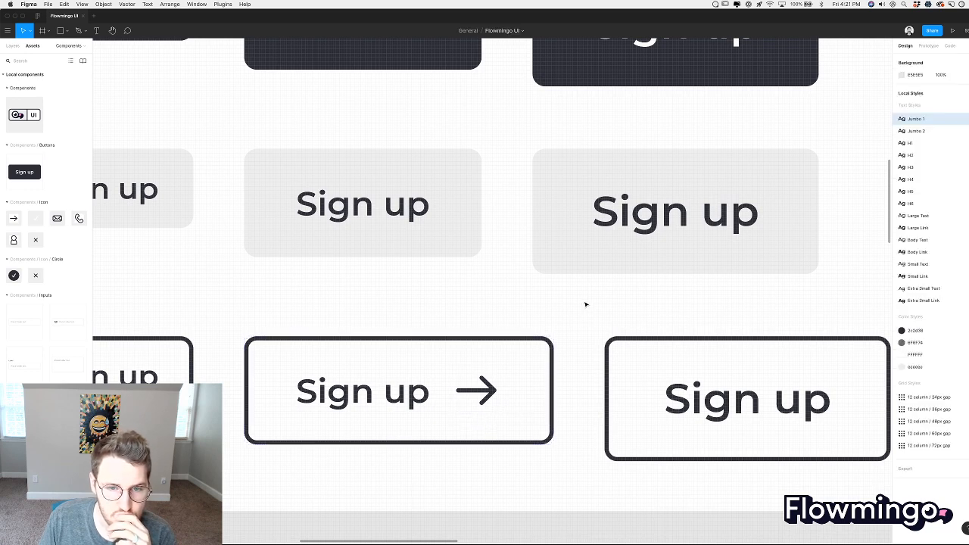
scroll(588, 334, down, 5)
scroll(587, 334, up, 3)
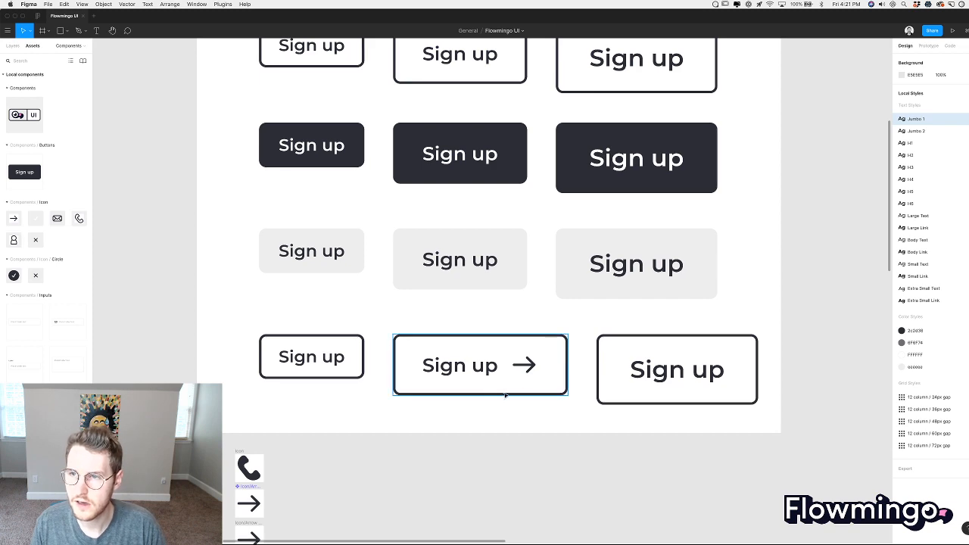
click(491, 376)
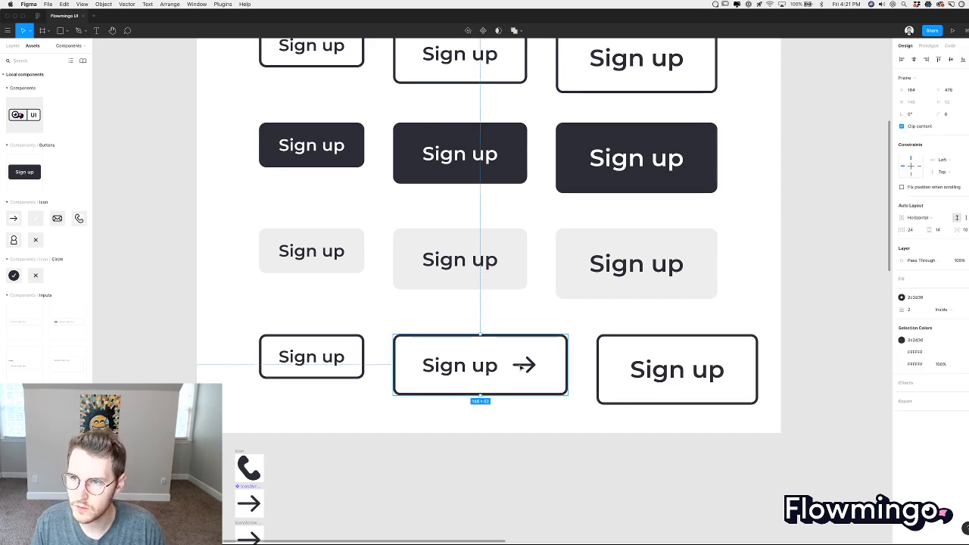
scroll(521, 371, up, 3)
scroll(530, 382, down, 5)
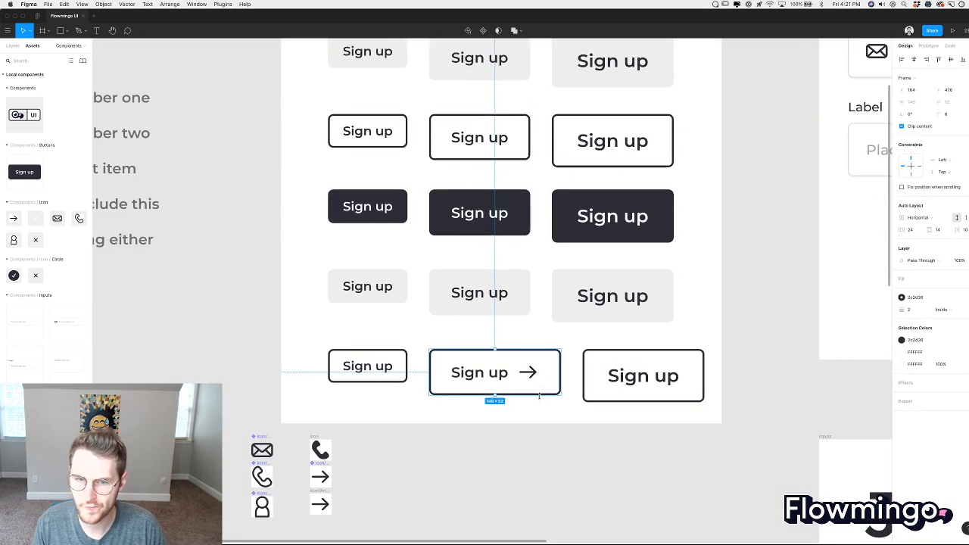
scroll(539, 395, up, 3)
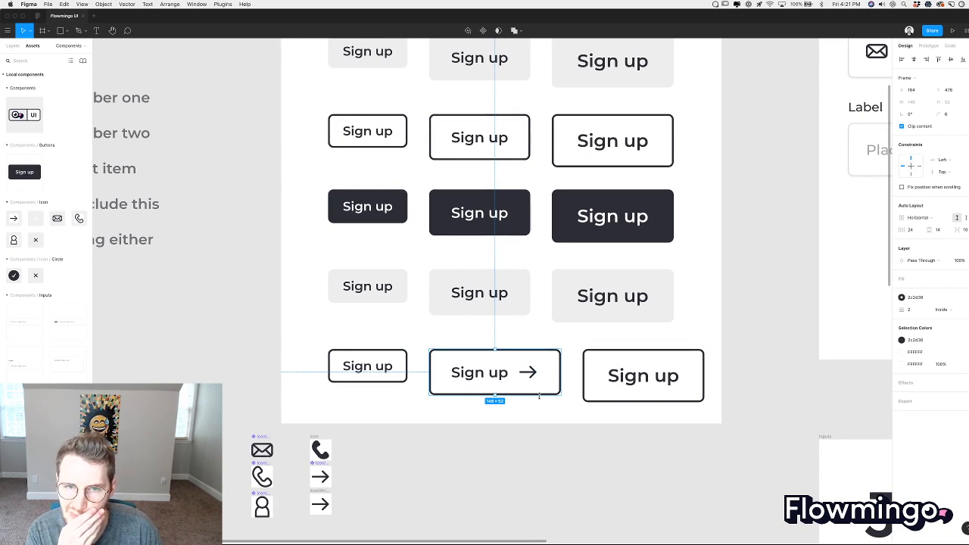
scroll(530, 368, up, 5)
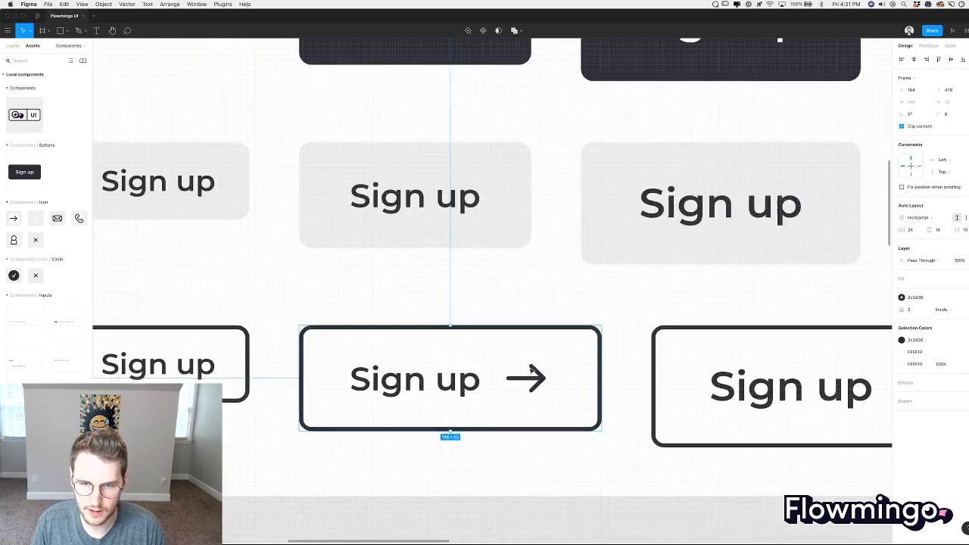
double_click(535, 382)
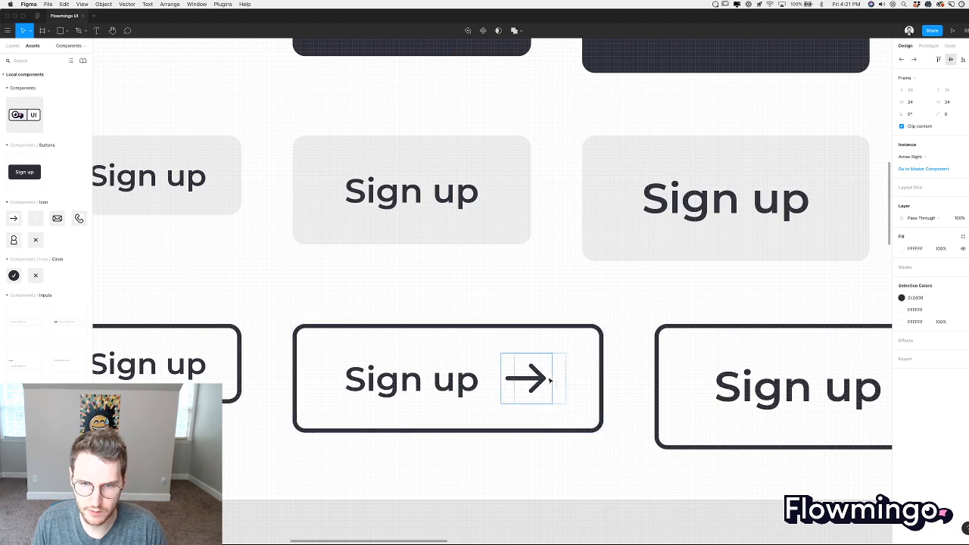
key(Escape)
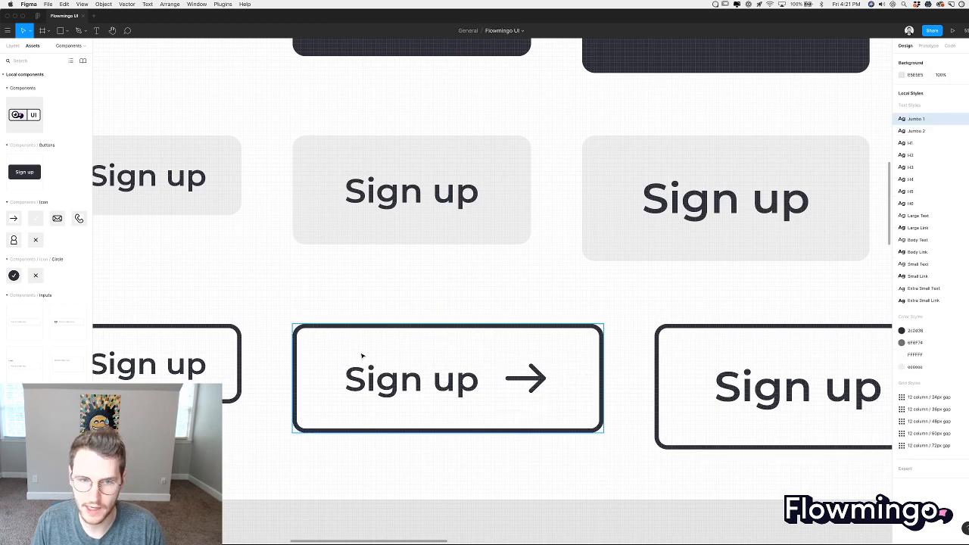
click(314, 326)
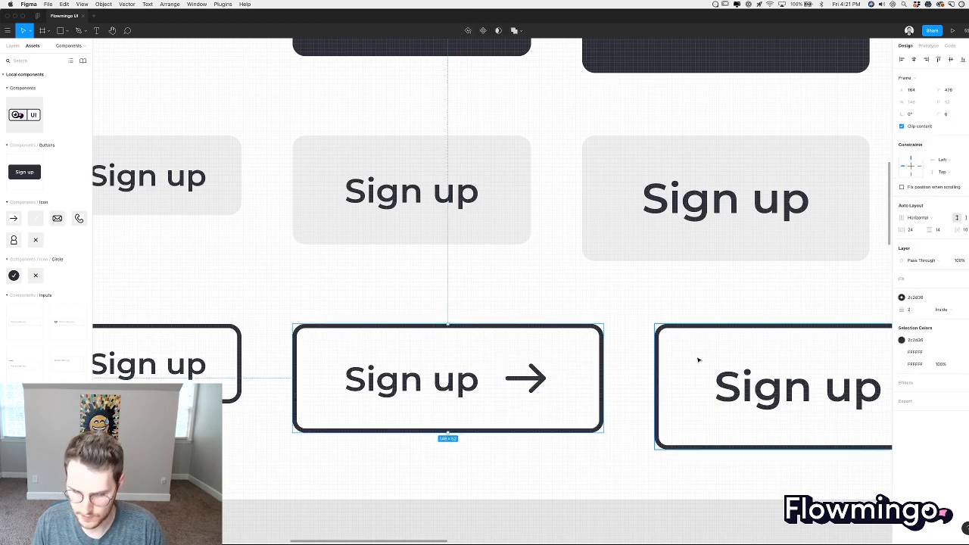
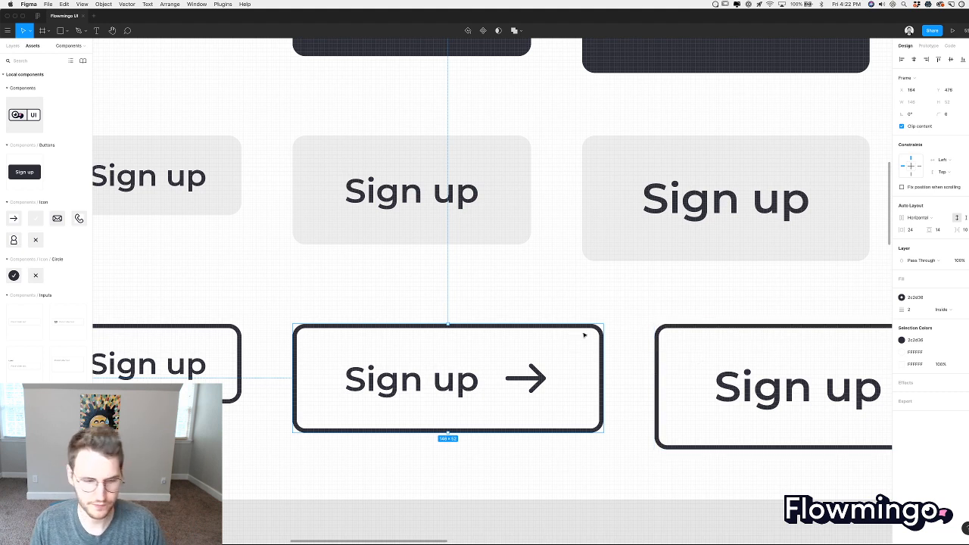
click(646, 288)
scroll(646, 288, down, 5)
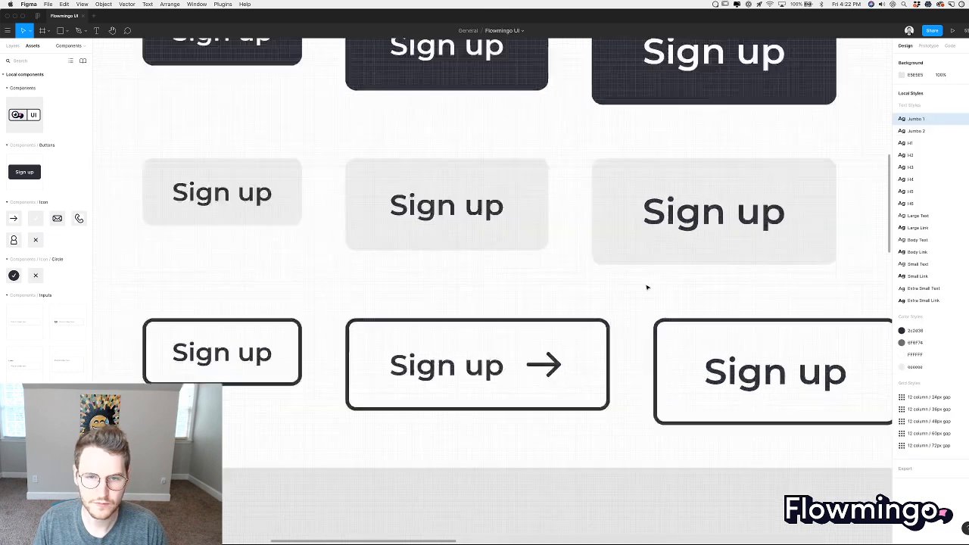
scroll(645, 288, up, 3)
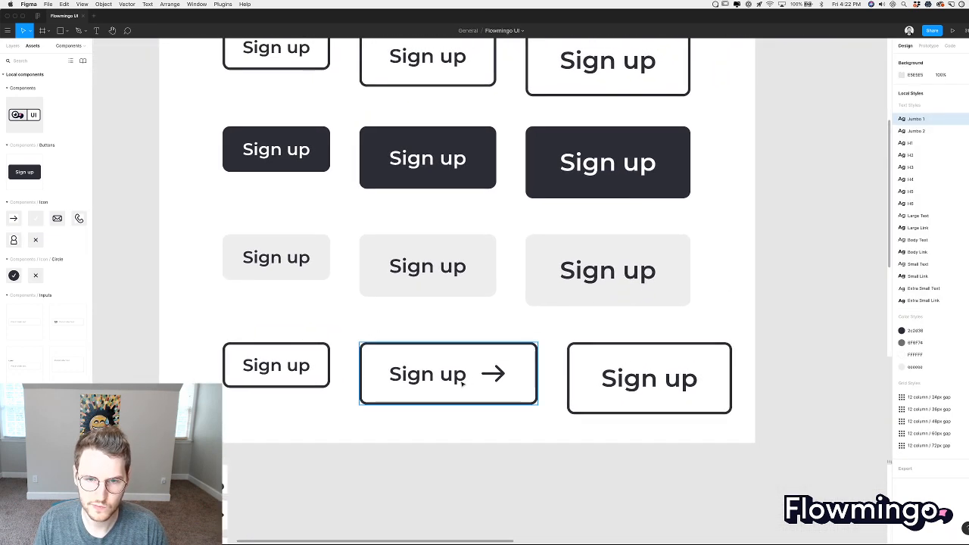
scroll(465, 379, down, 3)
scroll(480, 424, up, 4)
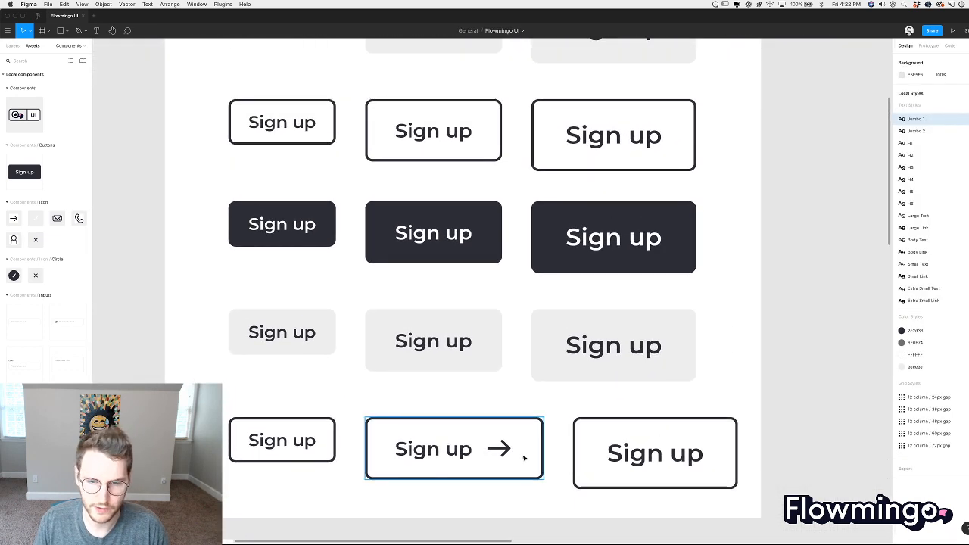
Try to place an Icon/Arrow Right instance inside the dark standard-size Sign up button, and cancel the attempt.
click(404, 340)
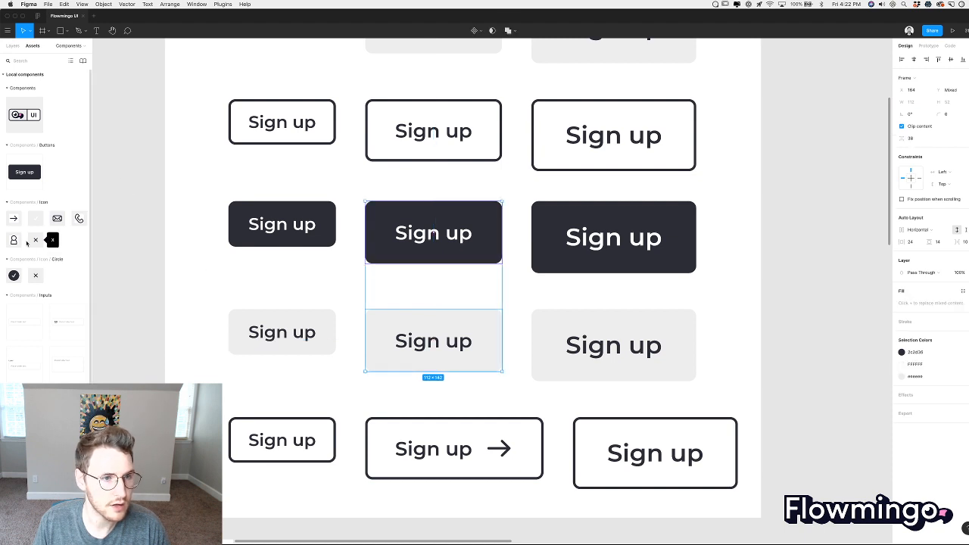
key(Escape)
click(470, 227)
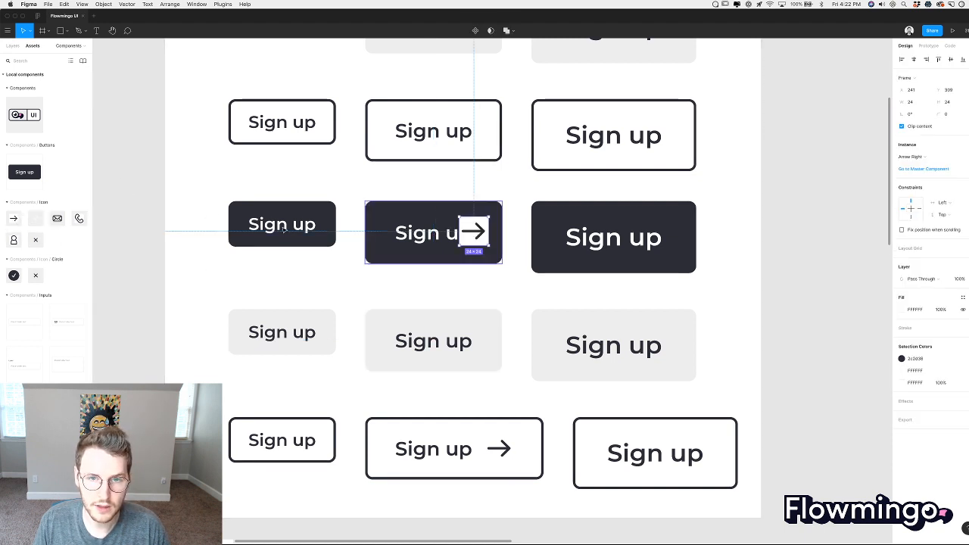
key(Escape)
Insert an Icon/Arrow Right instance after the Sign up label inside the fifth row's grey standard-size button.
click(456, 333)
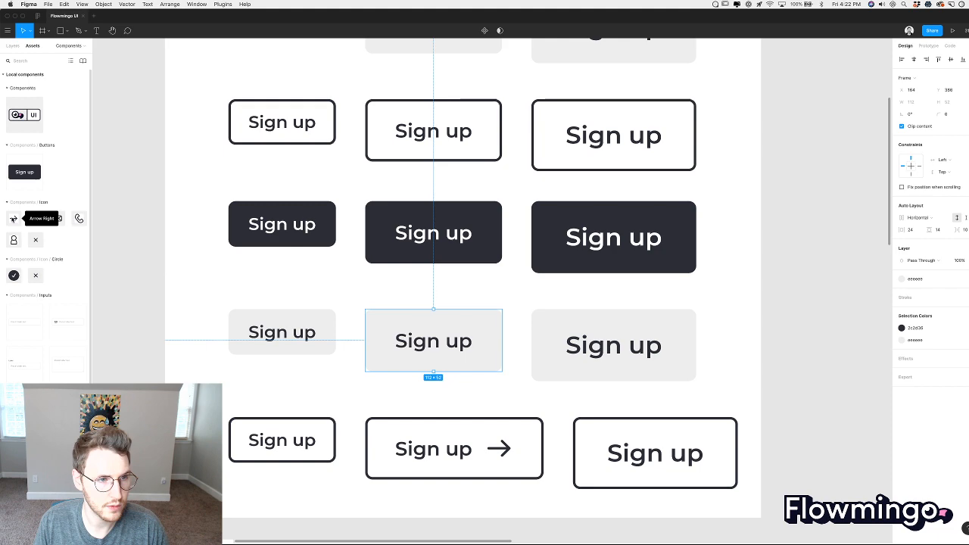
key(Escape)
drag(471, 343, 474, 343)
click(483, 405)
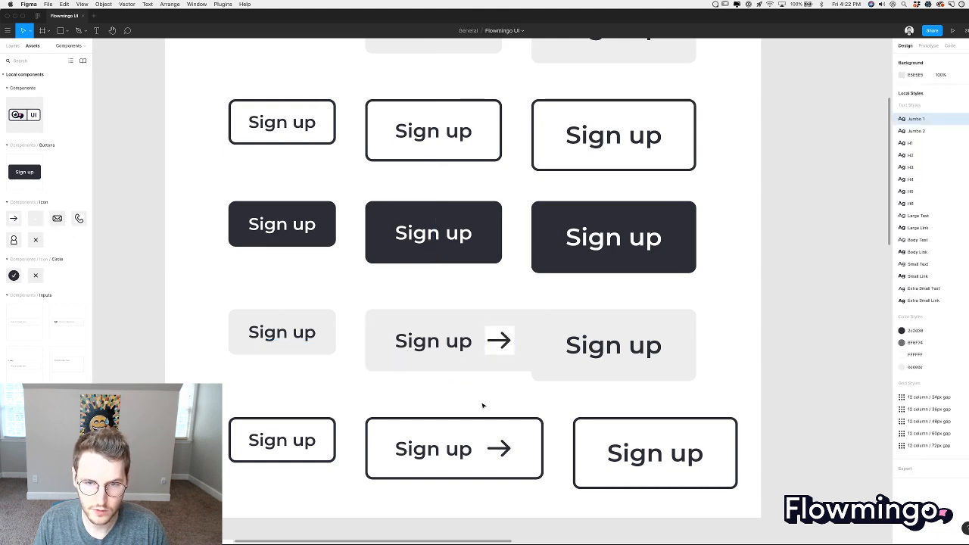
Hide the white background fill of the Icon/Arrow Right master component below the Buttons frame.
scroll(483, 406, down, 4)
scroll(483, 406, left, 3)
scroll(482, 406, up, 2)
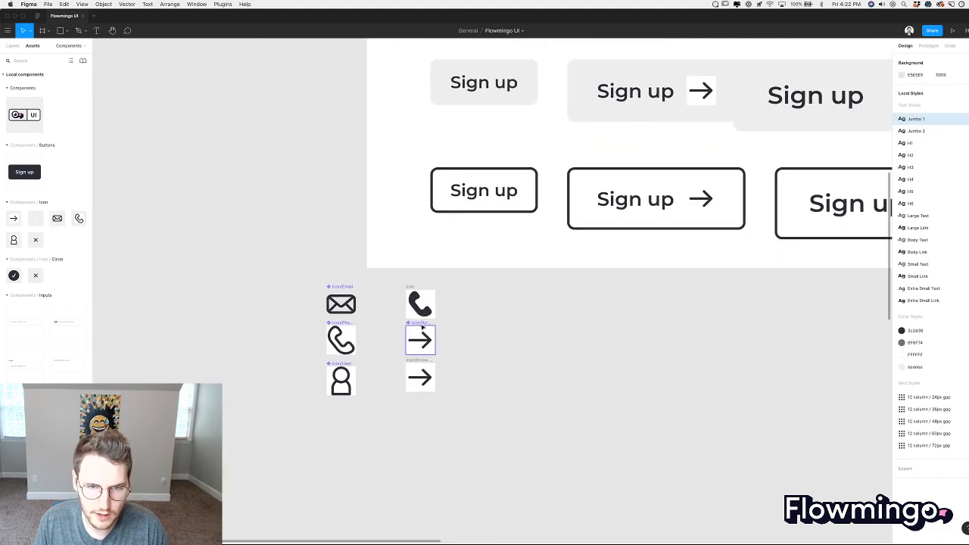
click(422, 334)
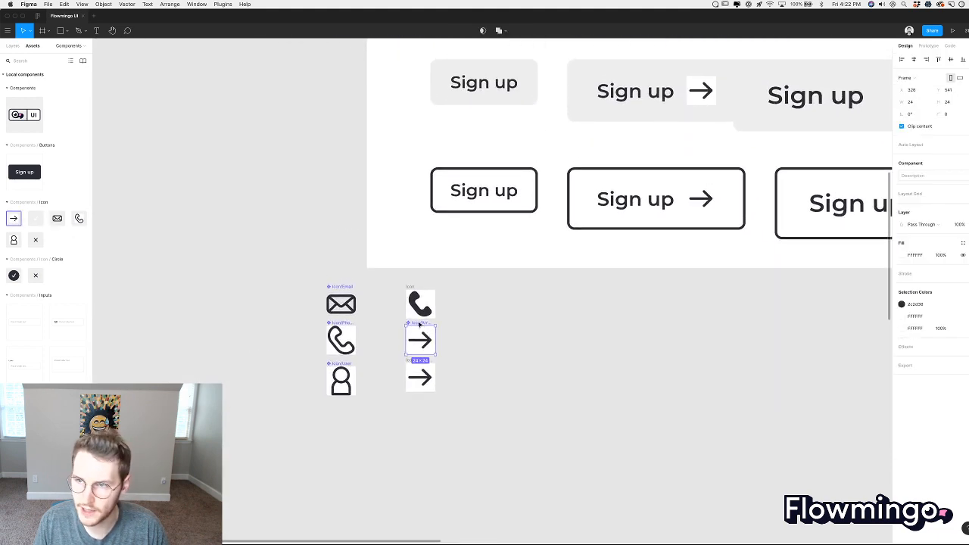
click(963, 256)
scroll(727, 290, up, 5)
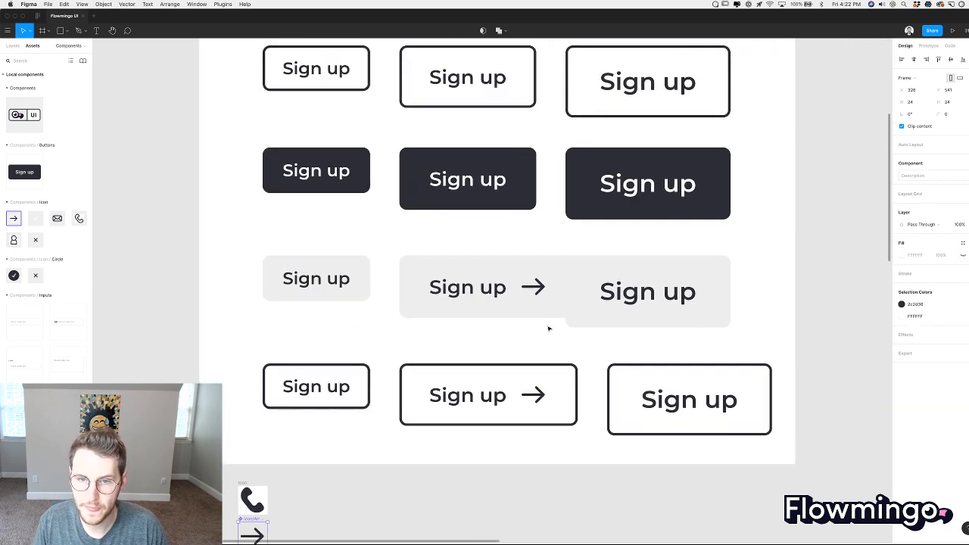
Move the email, phone, user and arrow icons below the Buttons frame further left, clear of the frame.
click(510, 337)
scroll(510, 337, up, 1)
scroll(628, 327, down, 6)
scroll(627, 327, right, 1)
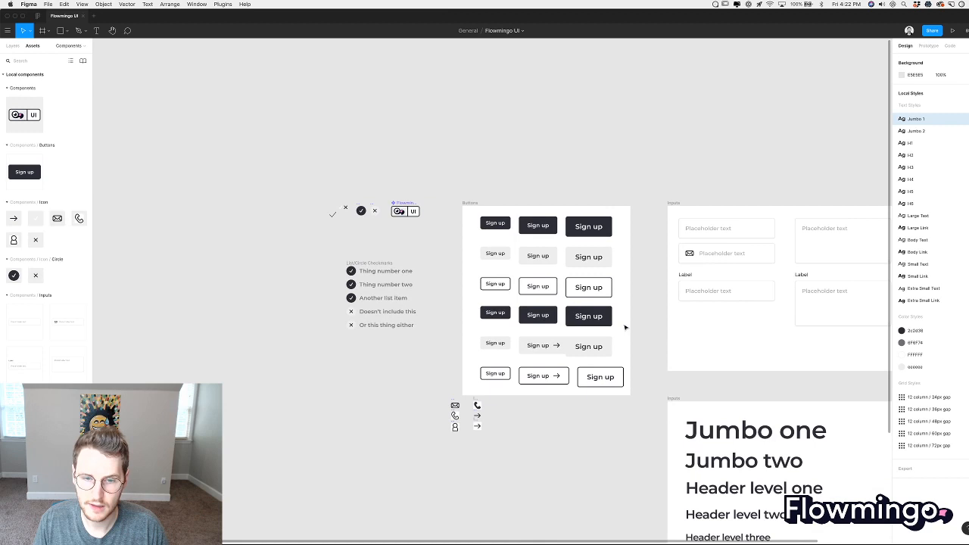
scroll(627, 328, down, 1)
drag(522, 401, 392, 368)
click(460, 381)
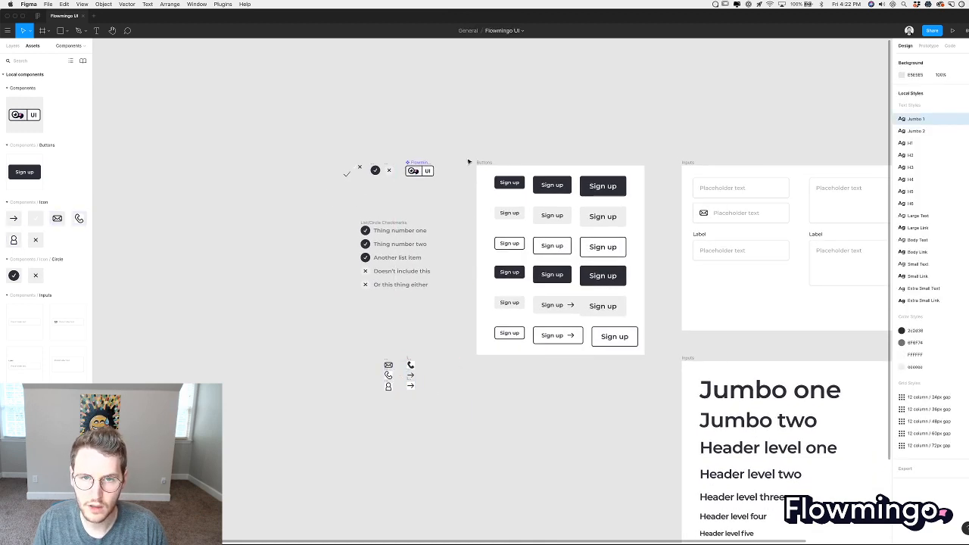
Enlarge the Buttons frame to the right and downward to make room for wider buttons.
click(480, 162)
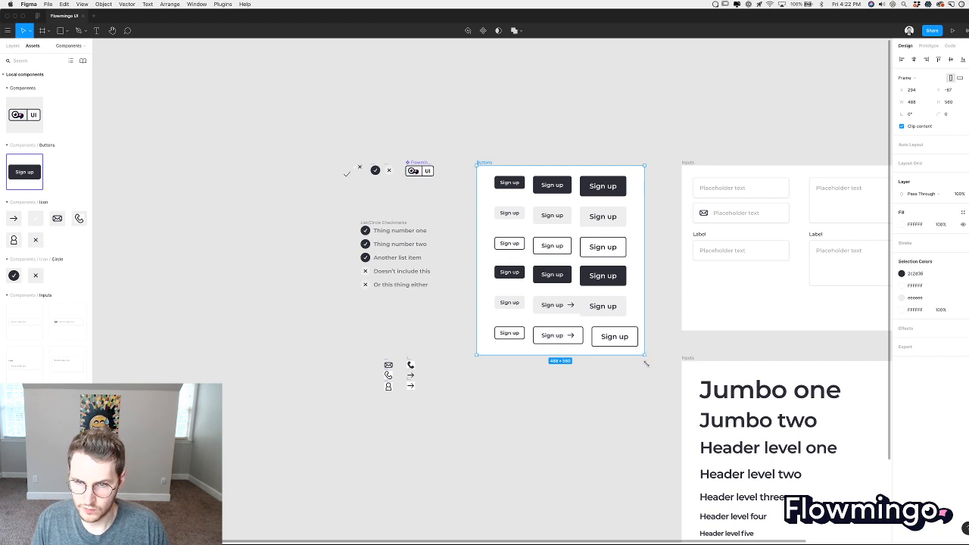
drag(646, 363, 678, 439)
click(630, 444)
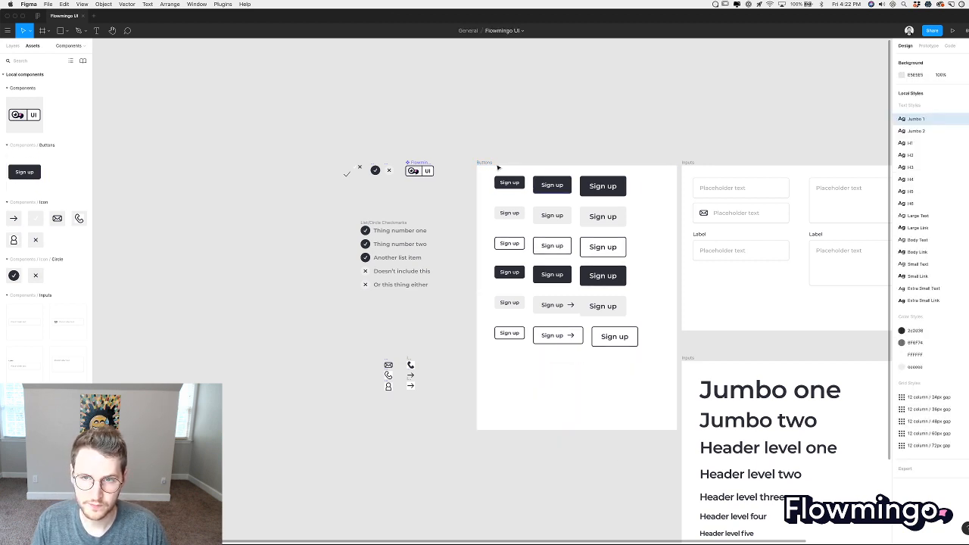
click(487, 162)
key(shift+a)
click(558, 129)
Move the large Sign up buttons of the lower four rows right, clear of the buttons with arrows.
ctrl+scroll(560, 298, up, 5)
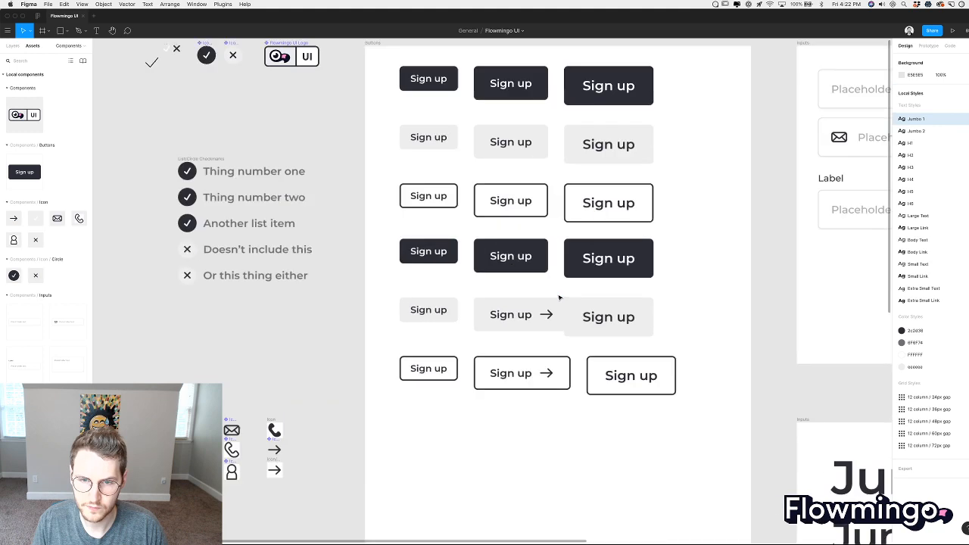
ctrl+scroll(559, 298, up, 2)
drag(703, 413, 661, 190)
click(575, 426)
scroll(577, 428, up, 3)
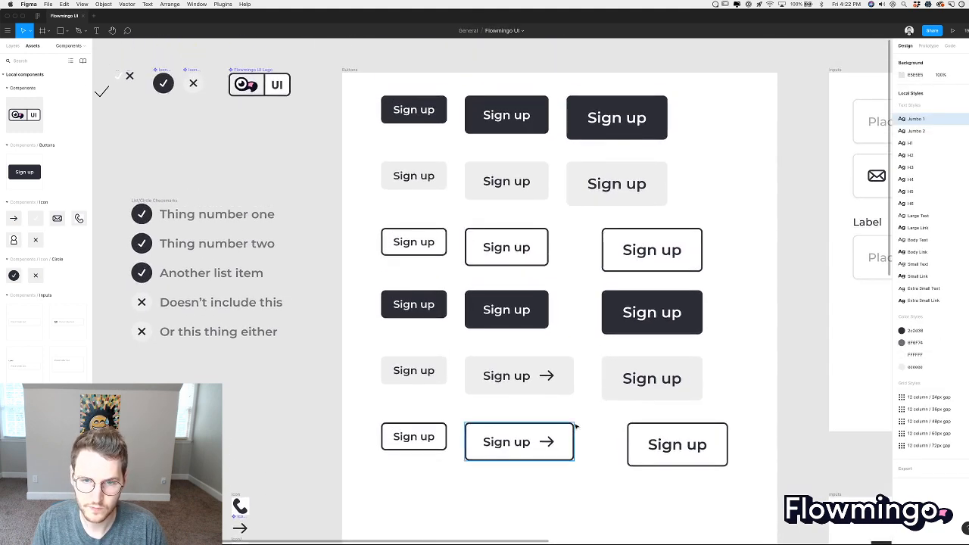
Try repeatedly to insert an Icon/Arrow Right instance into the fourth row's dark standard button, and undo the attempts.
ctrl+scroll(576, 426, up, 5)
click(480, 233)
drag(17, 219, 478, 216)
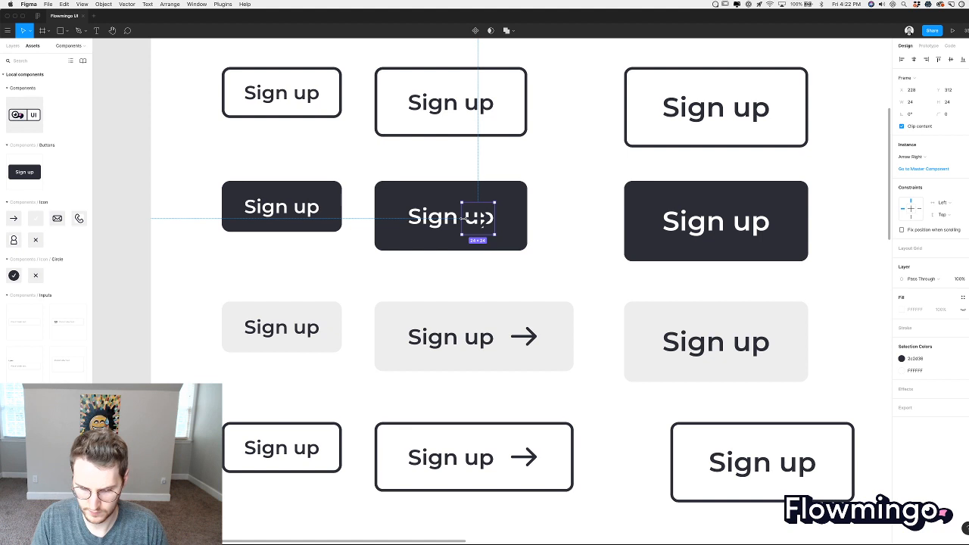
key(ctrl+z)
key(ctrl+z)
drag(14, 219, 503, 221)
key(ctrl+z)
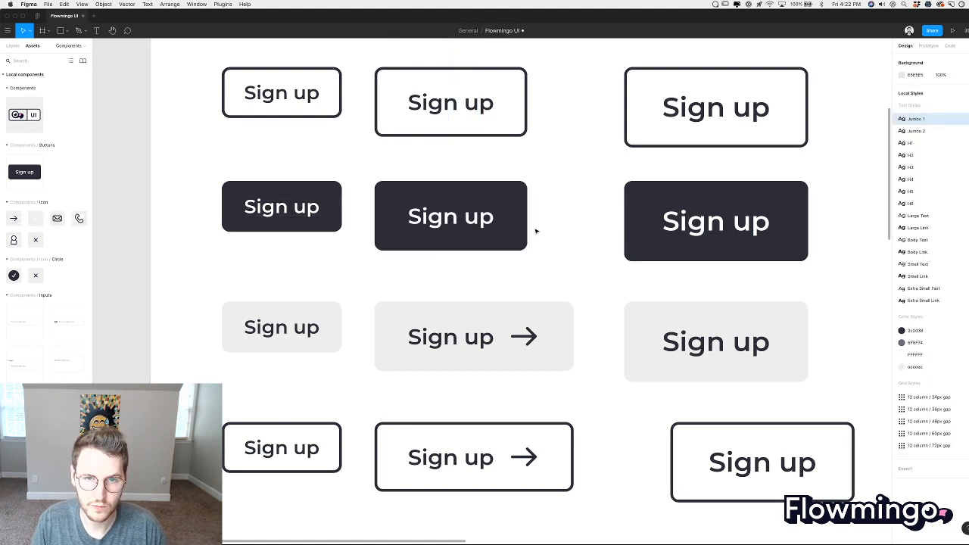
key(ctrl+z)
drag(7, 221, 495, 214)
click(568, 226)
Go from the fourth row's dark standard button to its master component.
click(467, 222)
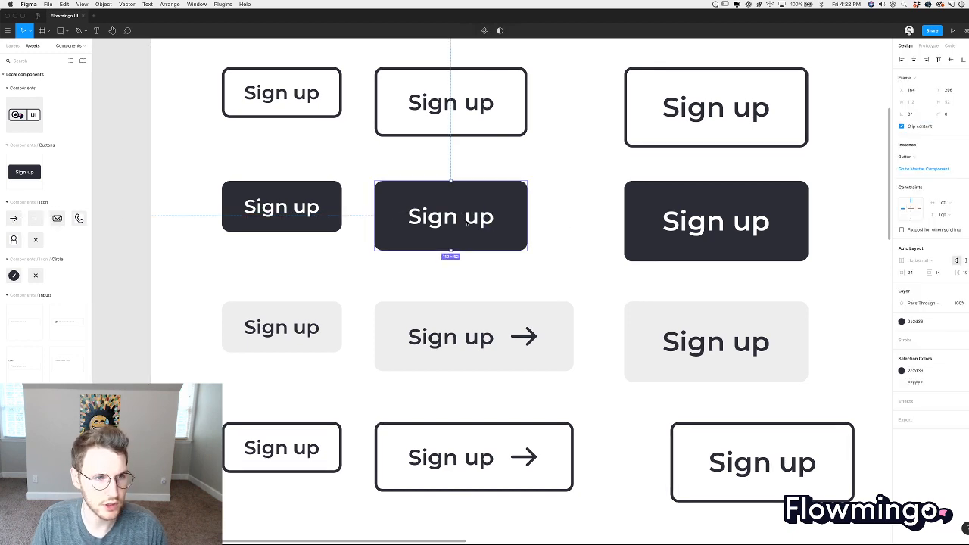
scroll(467, 219, down, 3)
scroll(467, 220, up, 2)
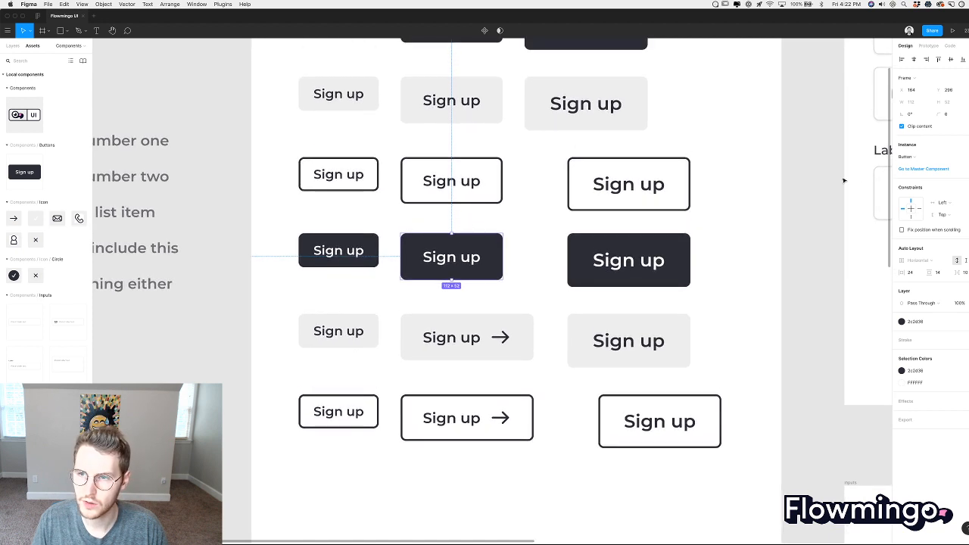
click(922, 169)
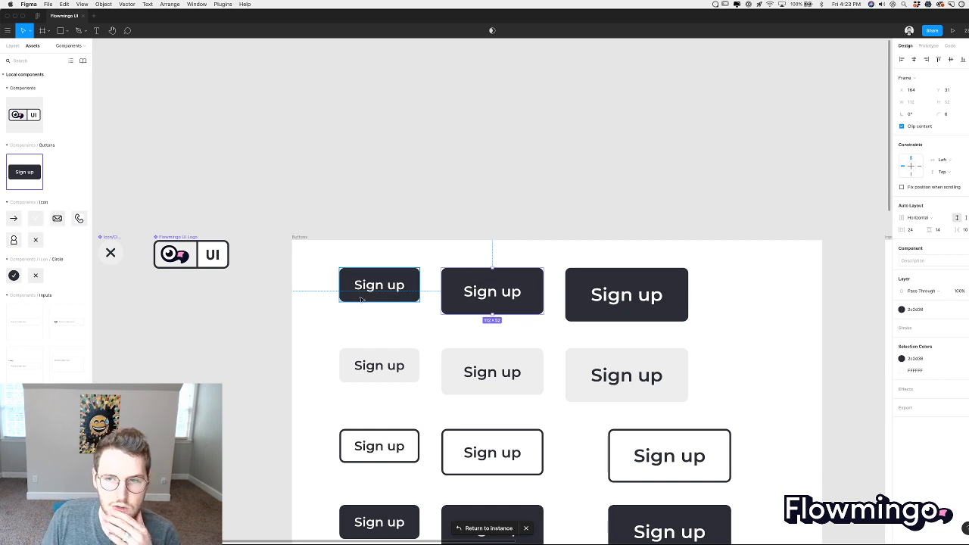
Detach the fourth row's dark standard Sign up button from its master component.
scroll(667, 383, down, 5)
click(488, 389)
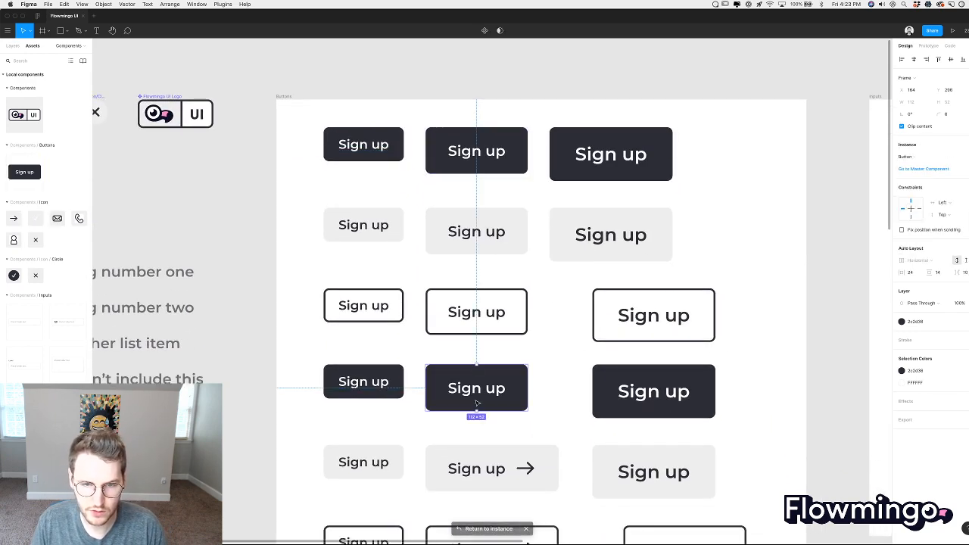
right_click(493, 392)
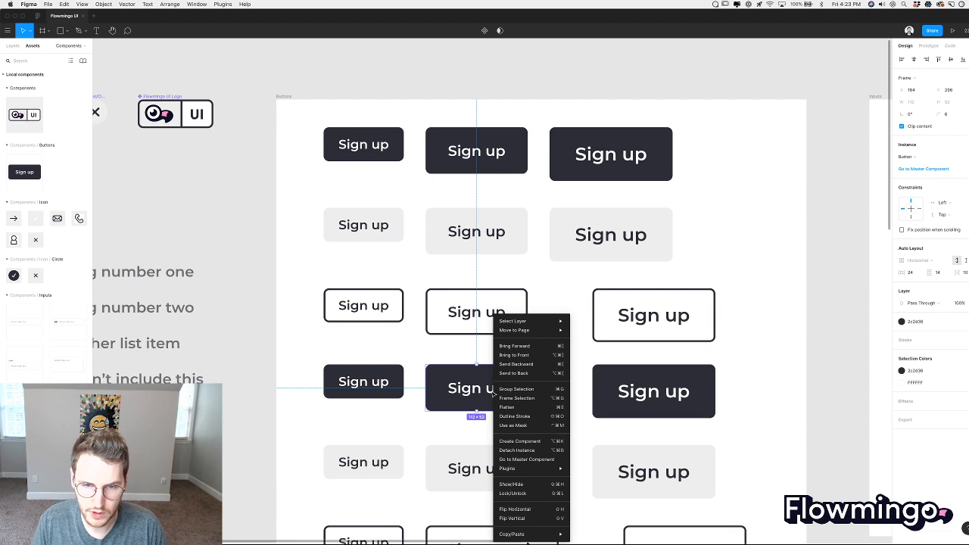
click(521, 451)
key(Escape)
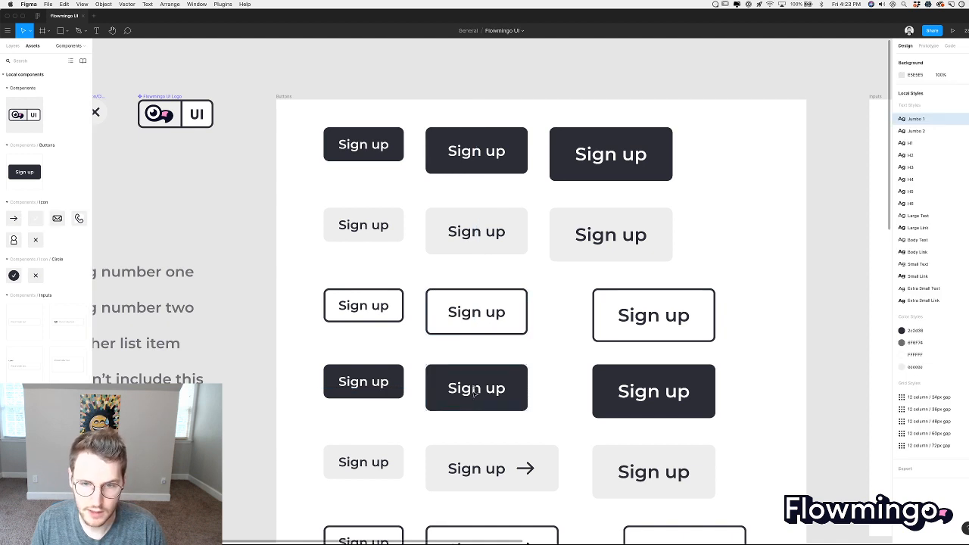
Insert an Icon/Arrow Right instance after the label in the detached dark button and apply the white FFFFFF colour style to it.
click(504, 388)
key(ctrl+v)
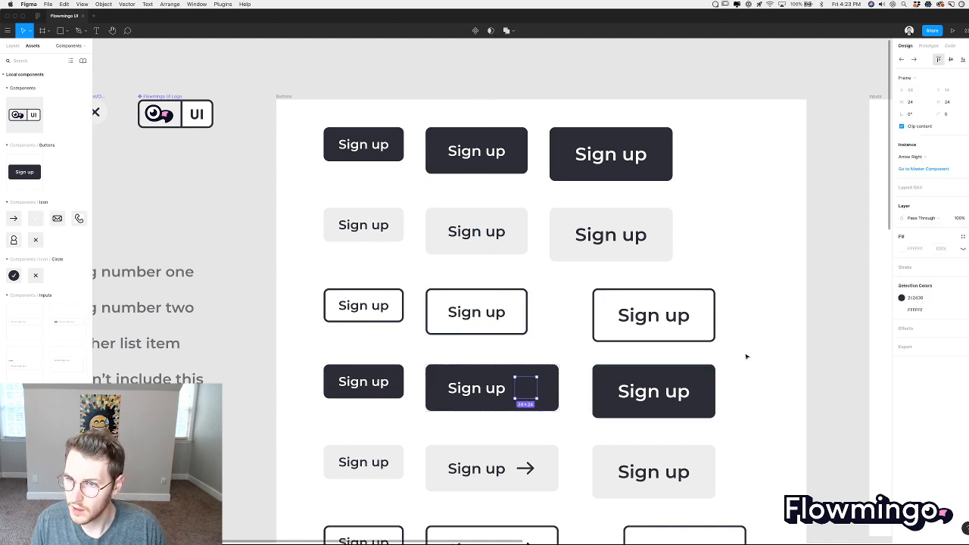
click(909, 297)
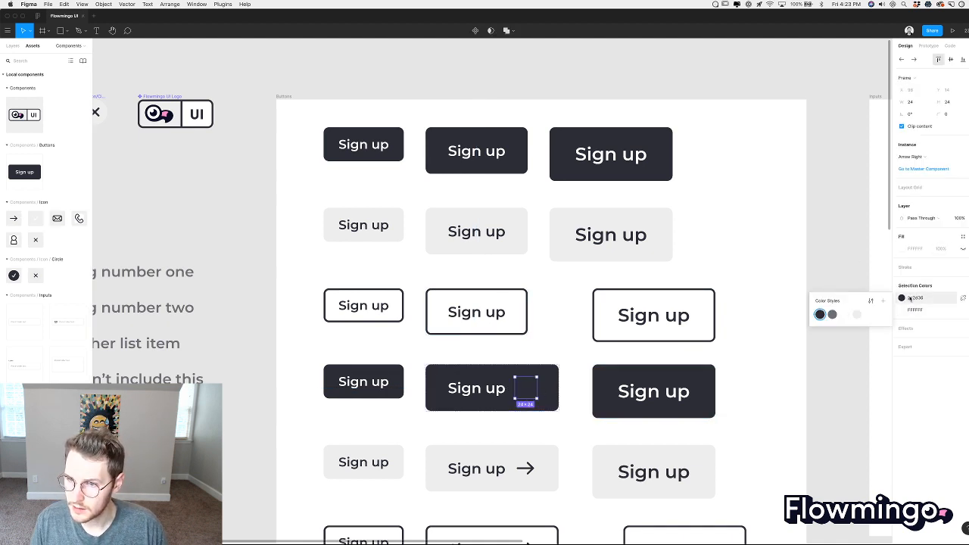
click(845, 315)
click(568, 433)
Move the three standard-size buttons with arrows right to X 184.
scroll(569, 433, down, 3)
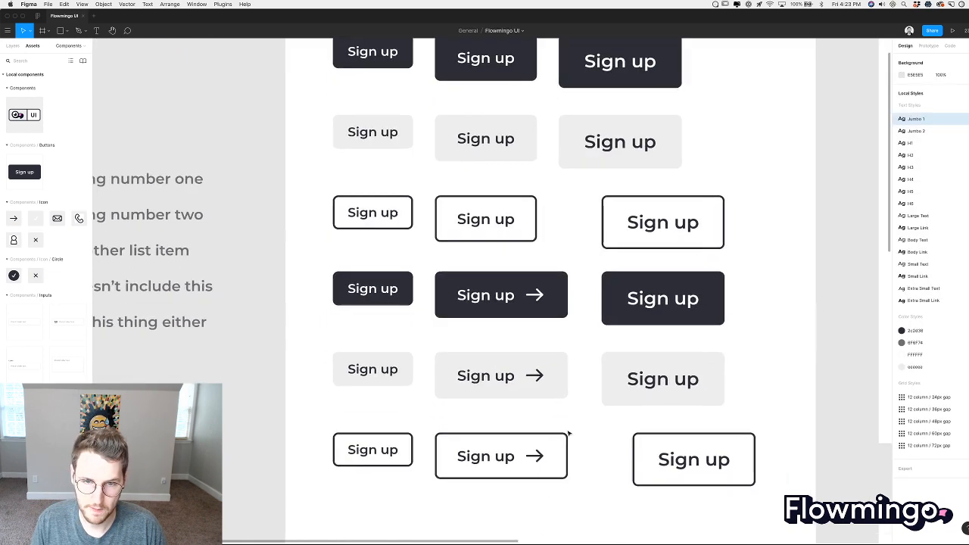
ctrl+scroll(569, 433, up, 3)
scroll(571, 470, down, 1)
drag(574, 503, 483, 240)
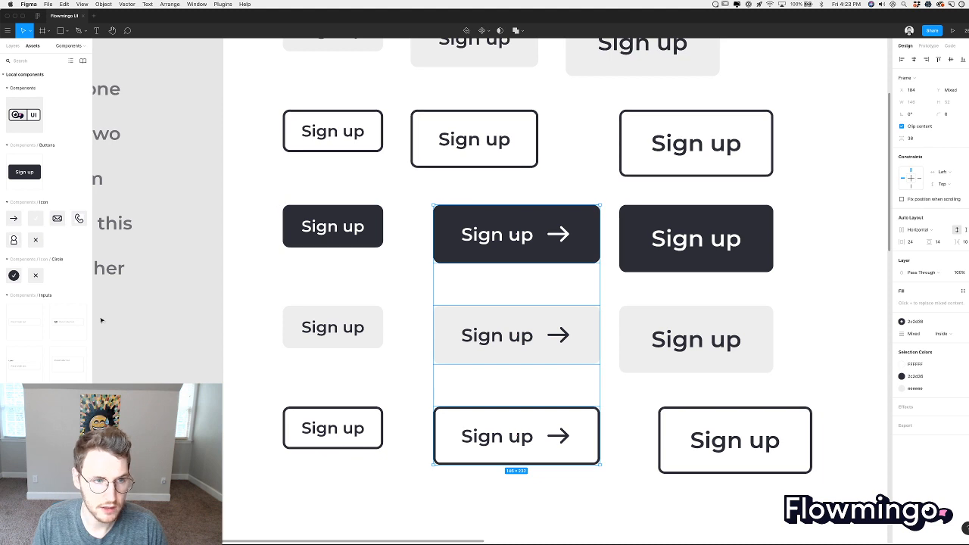
Insert an Icon/Arrow Right instance after the Sign up label inside the lowest row's small outline button.
drag(13, 219, 355, 426)
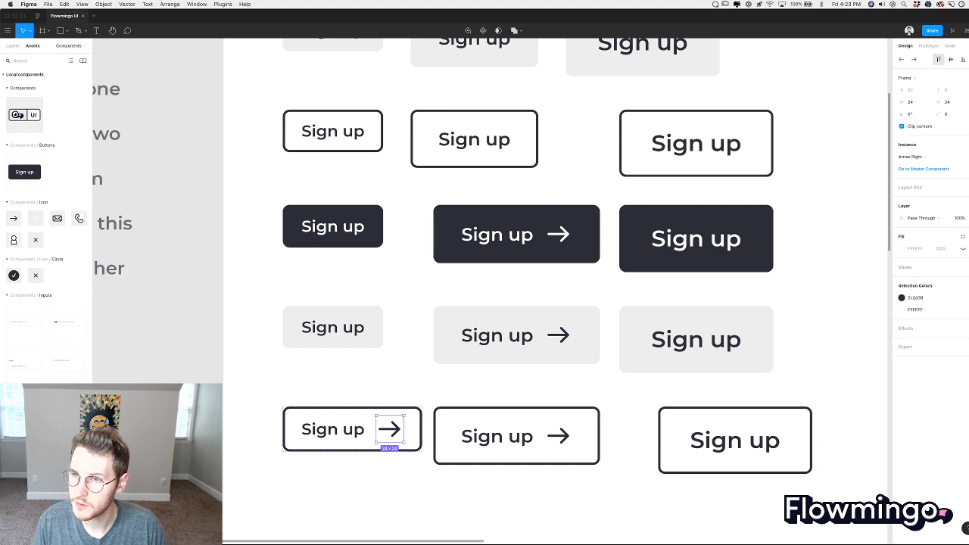
Try smaller sizes down to 20 × 20 for the arrow in the small outline button, and restore it to 24 × 24.
click(952, 101)
key(Down)
key(Down)
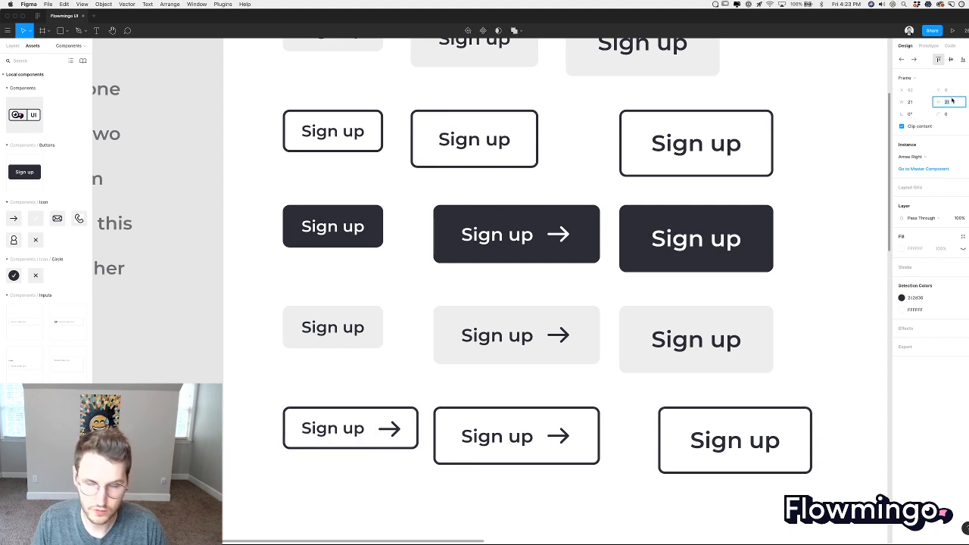
key(Up)
key(Up)
key(Up)
key(Up)
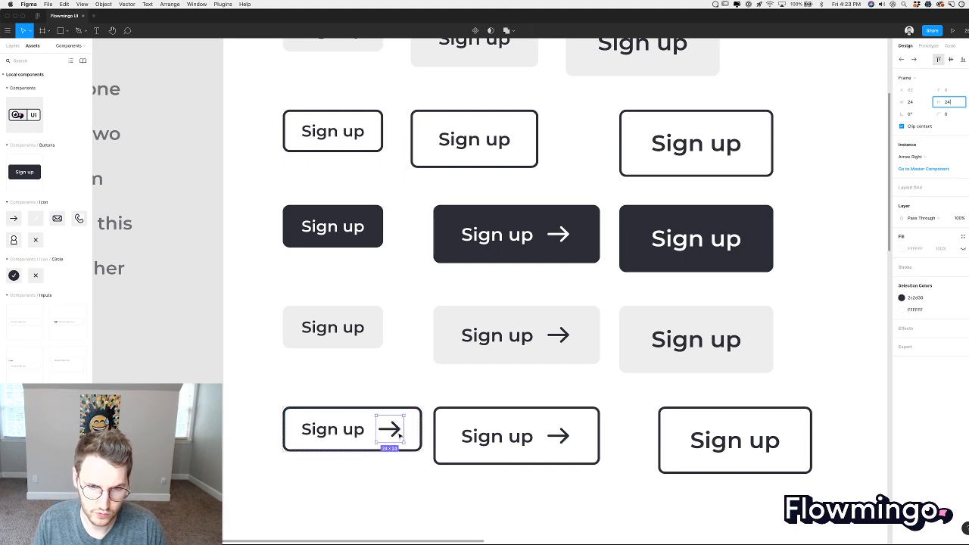
scroll(402, 438, up, 5)
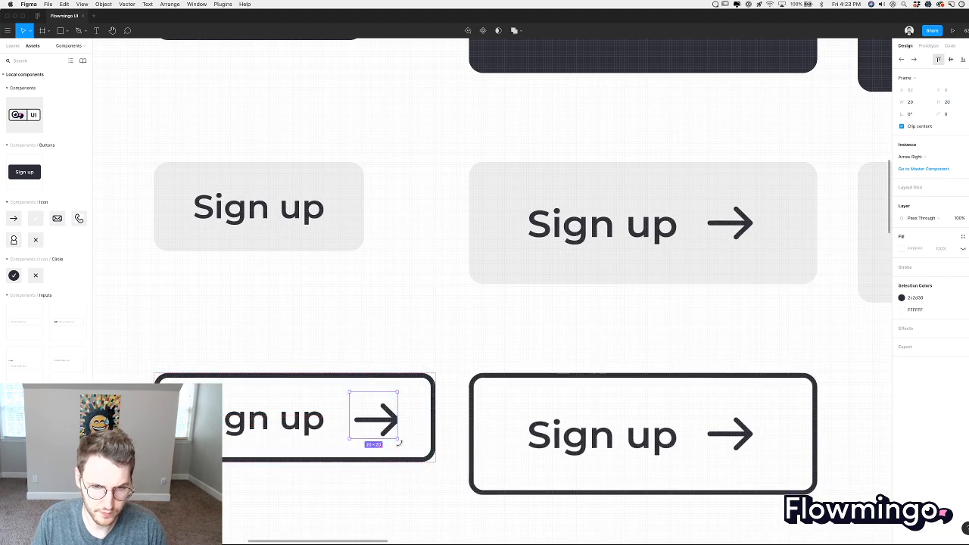
scroll(427, 471, down, 5)
scroll(426, 474, down, 5)
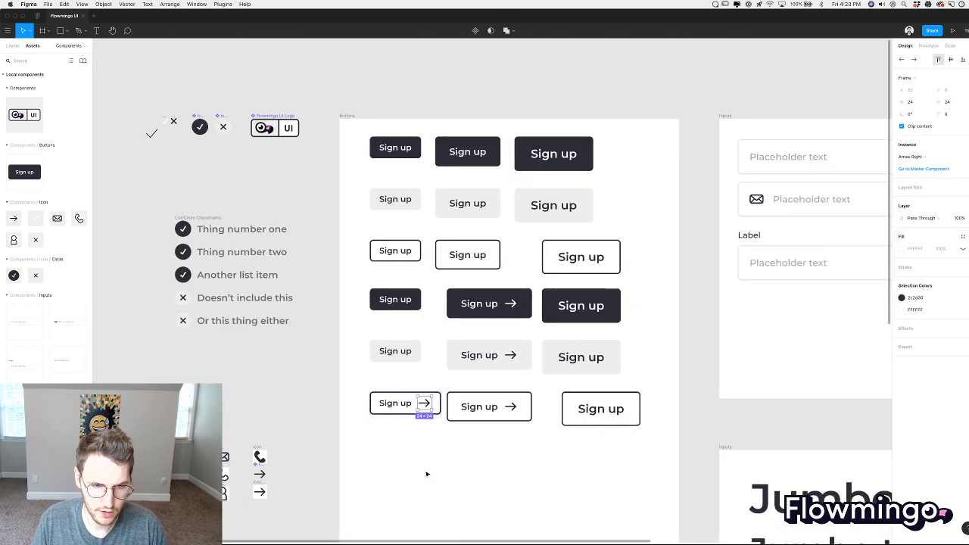
Set the horizontal and vertical constraints of the shaft and head in the Icon/Arrow Right master component to Scale.
scroll(303, 387, down, 3)
scroll(294, 381, up, 8)
click(349, 289)
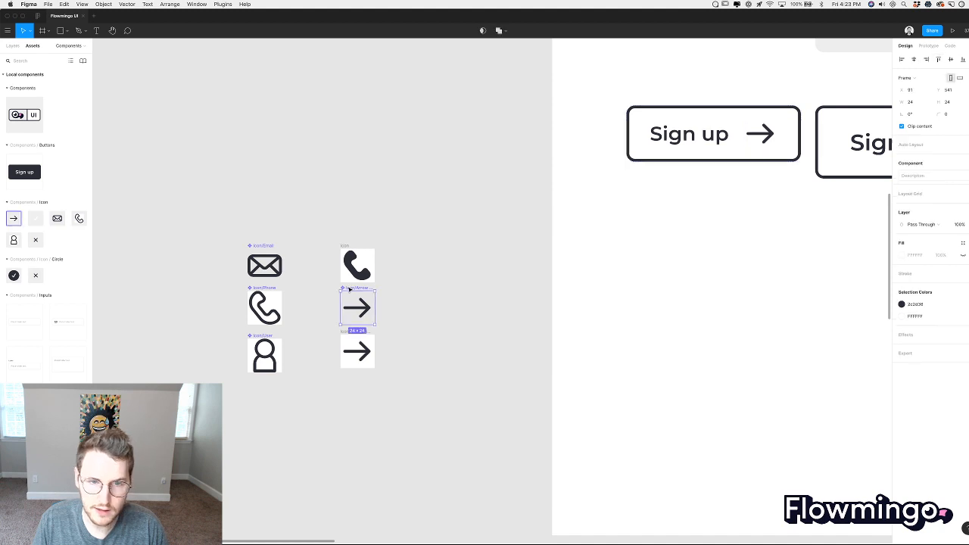
click(368, 317)
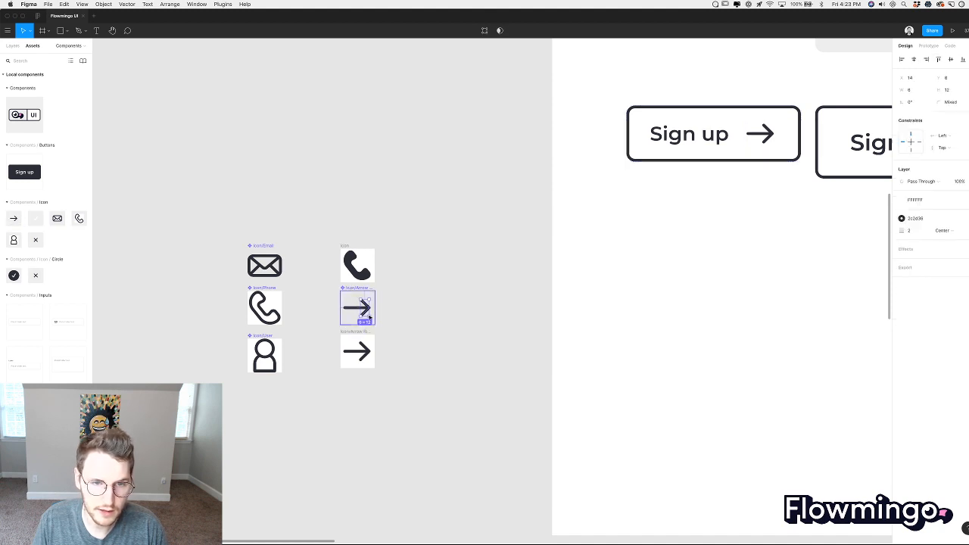
shift+click(353, 311)
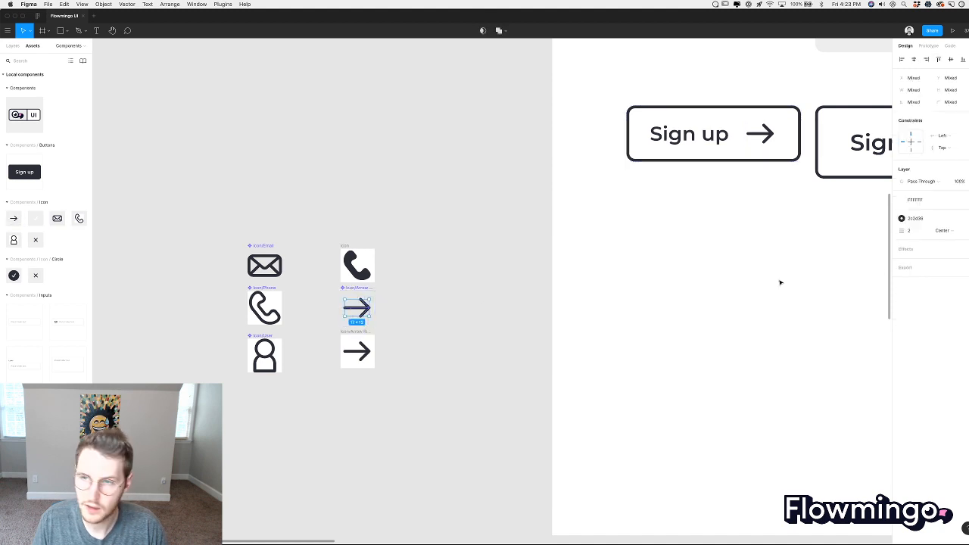
click(943, 135)
click(945, 171)
click(945, 148)
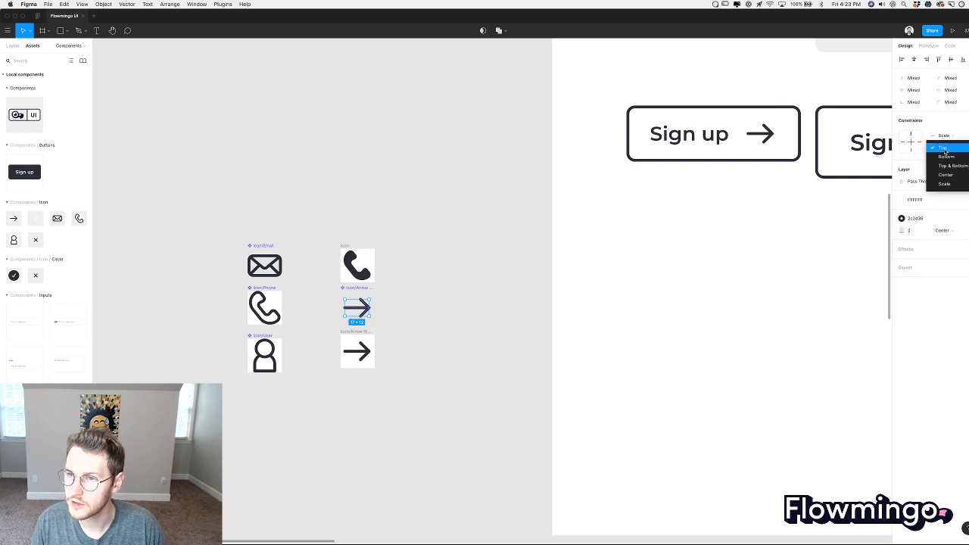
click(944, 184)
click(469, 286)
scroll(434, 332, up, 5)
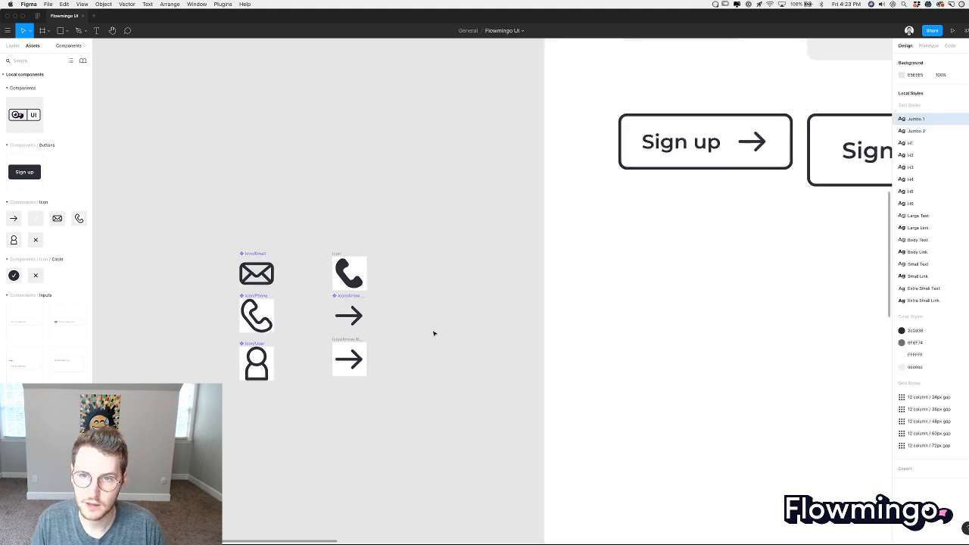
Resize the arrow in the small outline Sign up button to 18 × 18 and center it vertically.
click(585, 309)
click(585, 309)
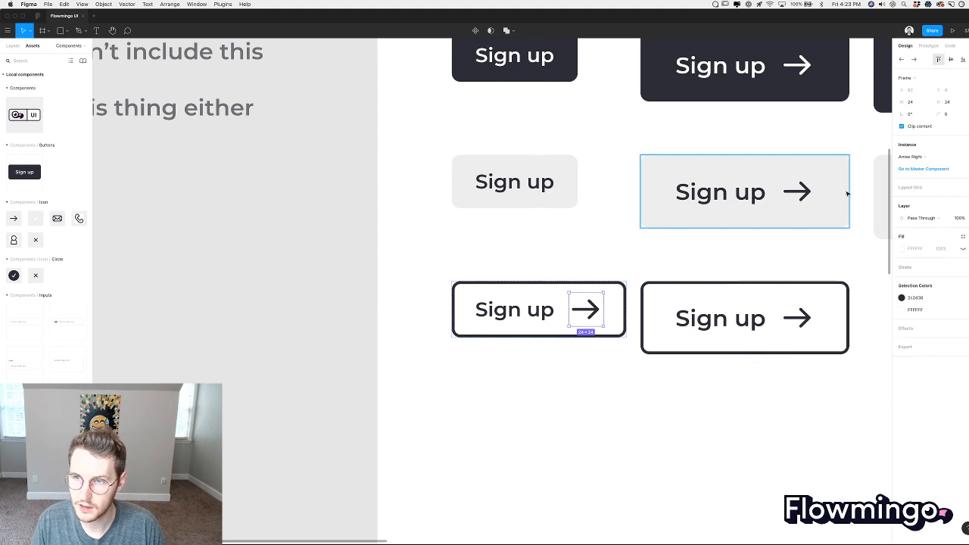
click(956, 103)
text(20)
key(Return)
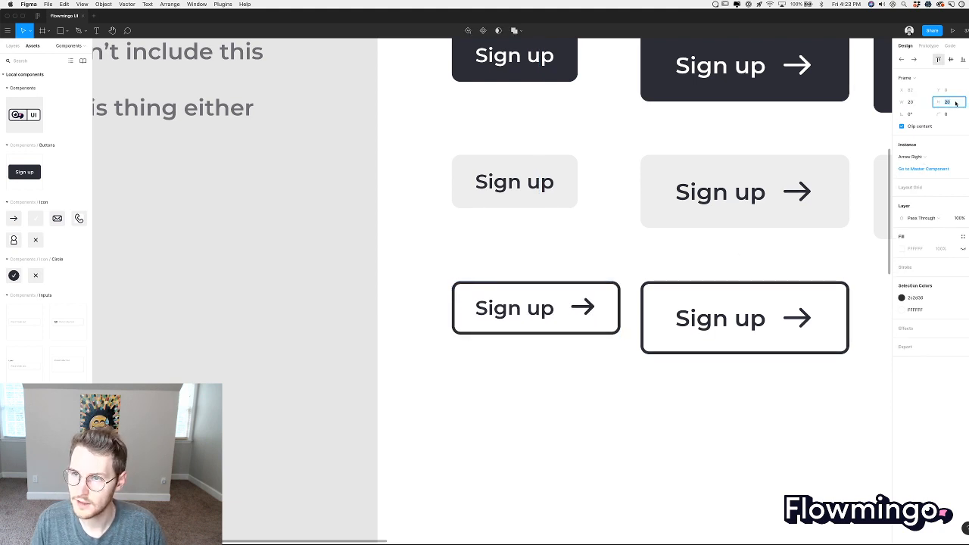
key(Down)
key(Down)
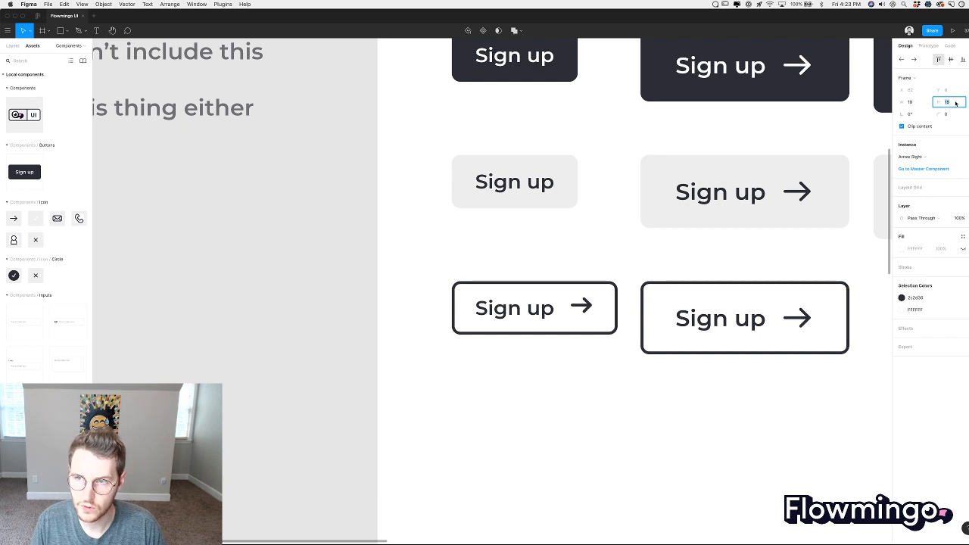
key(Up)
key(Up)
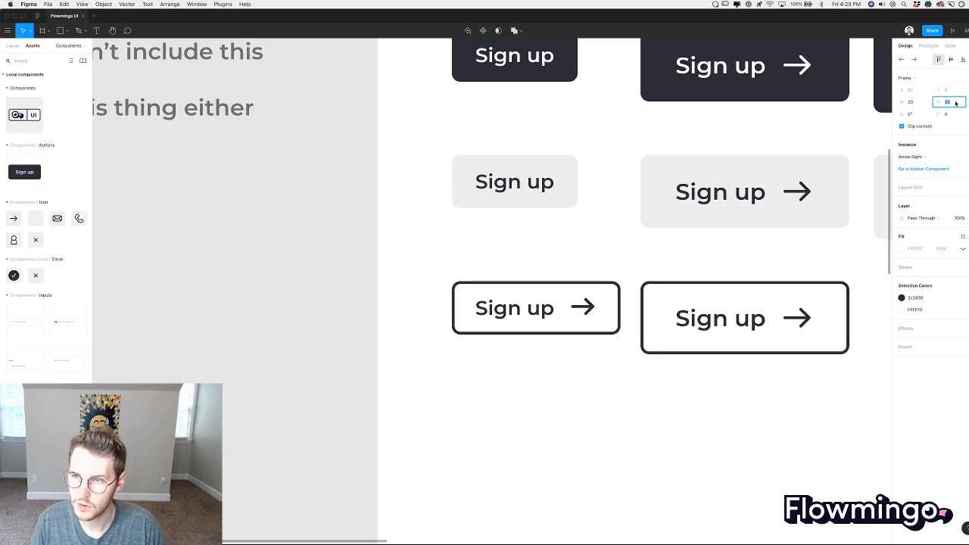
key(Down)
key(Down)
click(584, 309)
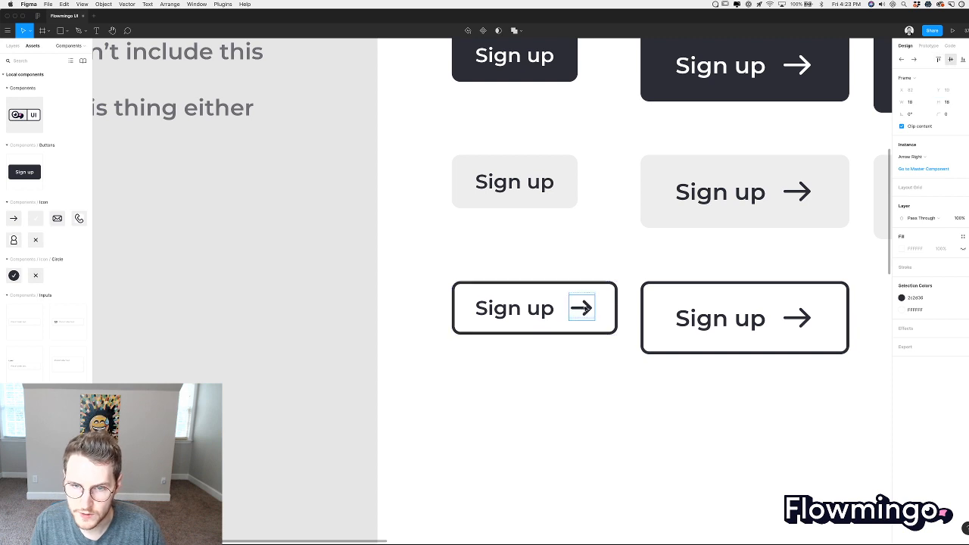
click(608, 352)
Copy the 18 × 18 arrow from the small outline button into the small light gray Sign up button.
scroll(604, 371, up, 5)
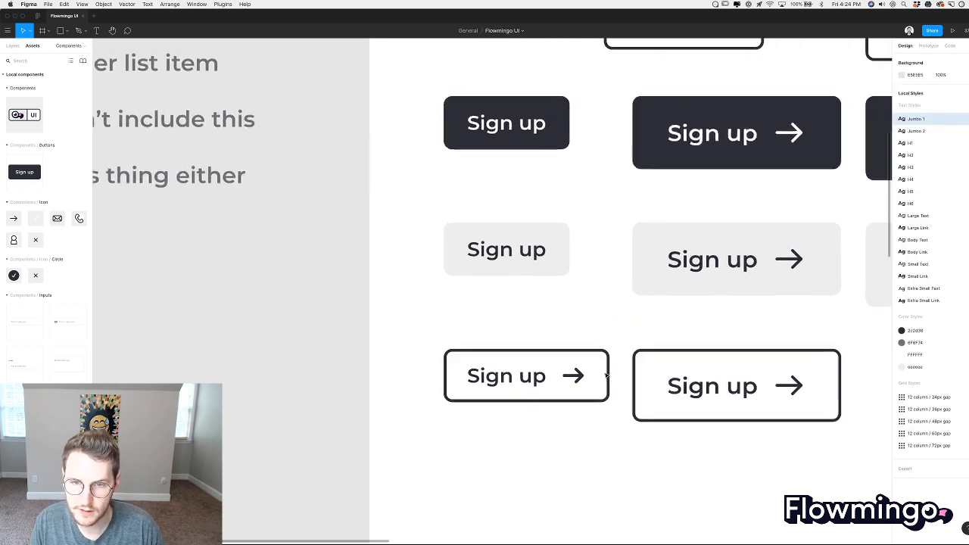
scroll(604, 376, down, 3)
click(587, 379)
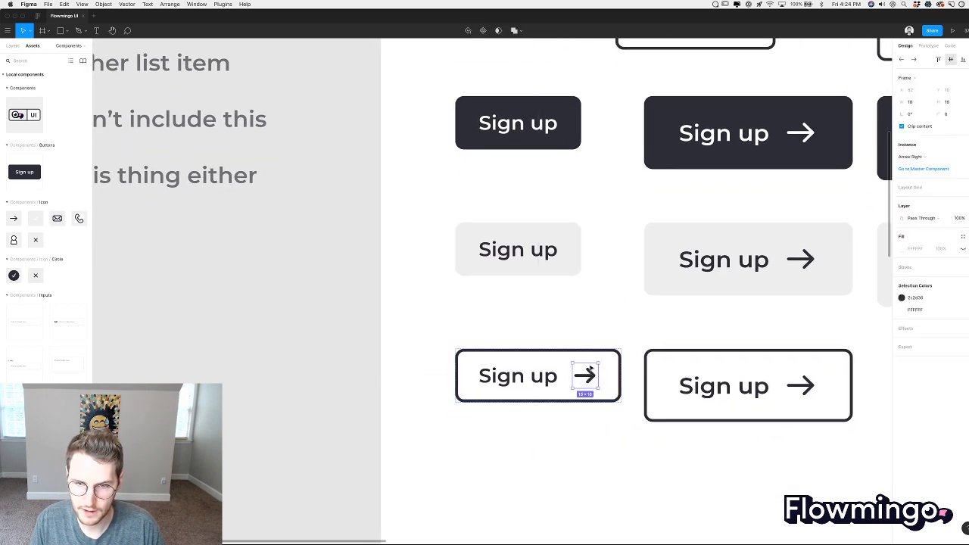
click(554, 266)
key(super+v)
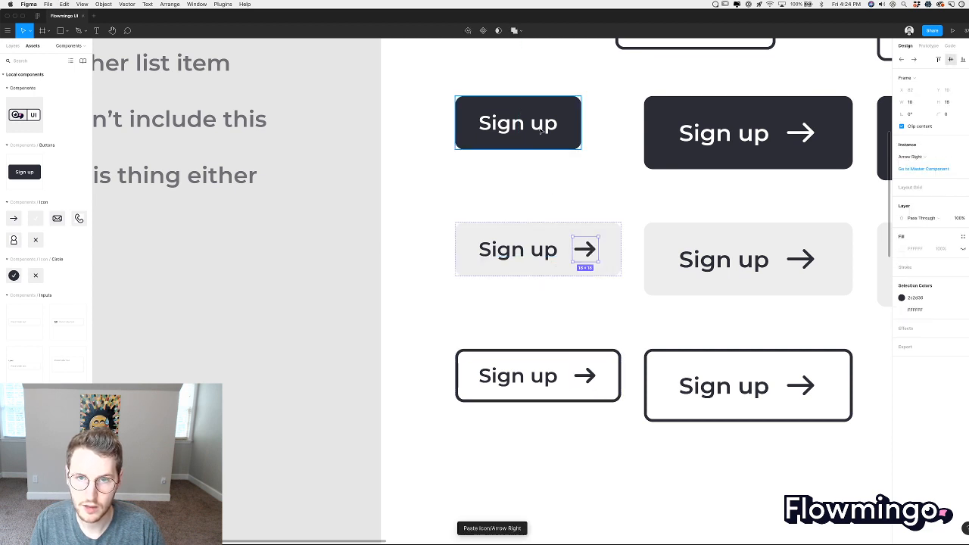
Paste the 18 × 18 arrow into the small dark Sign up button and recolor it to the FFFFFF style.
click(555, 136)
key(super+v)
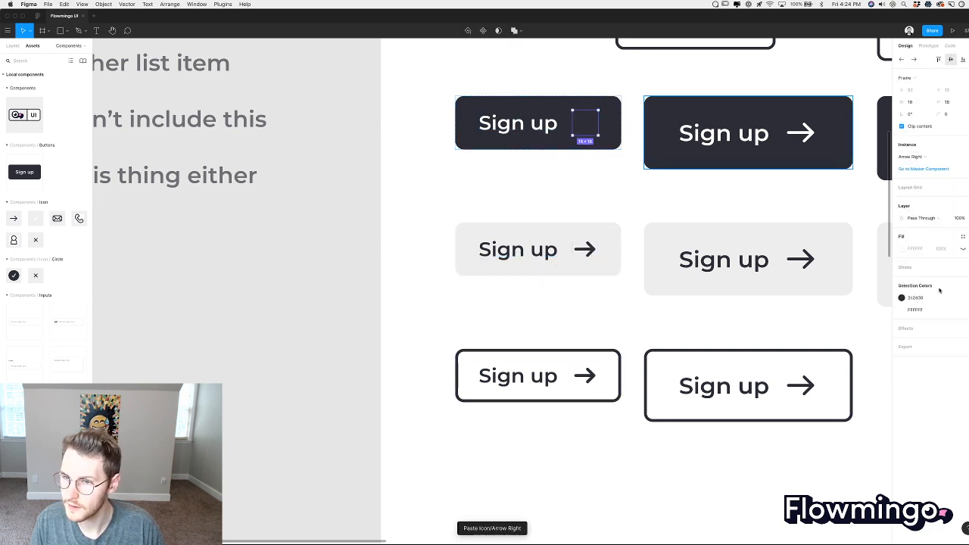
click(963, 298)
click(847, 317)
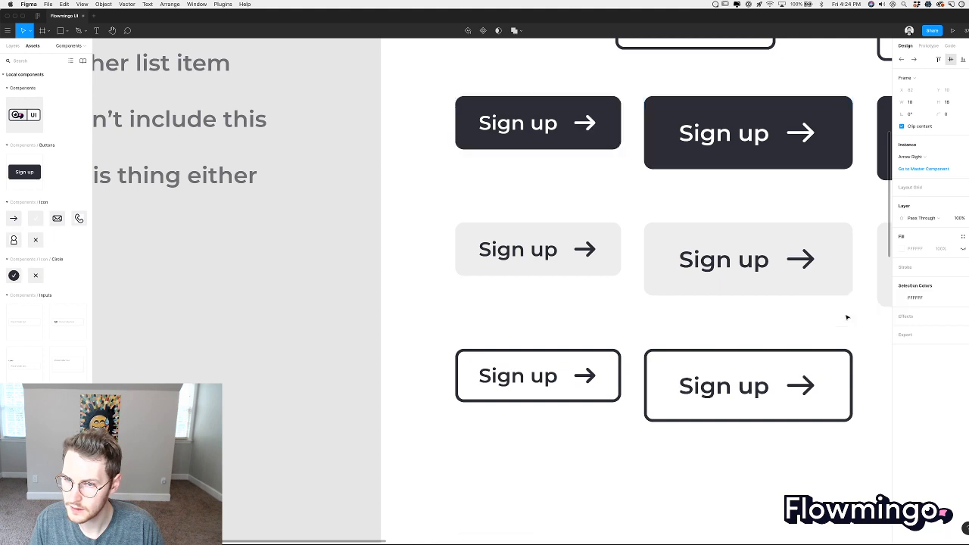
click(603, 329)
Left-align the three large buttons in the lower rows and move them together to X 378.
scroll(603, 329, down, 5)
scroll(604, 329, up, 3)
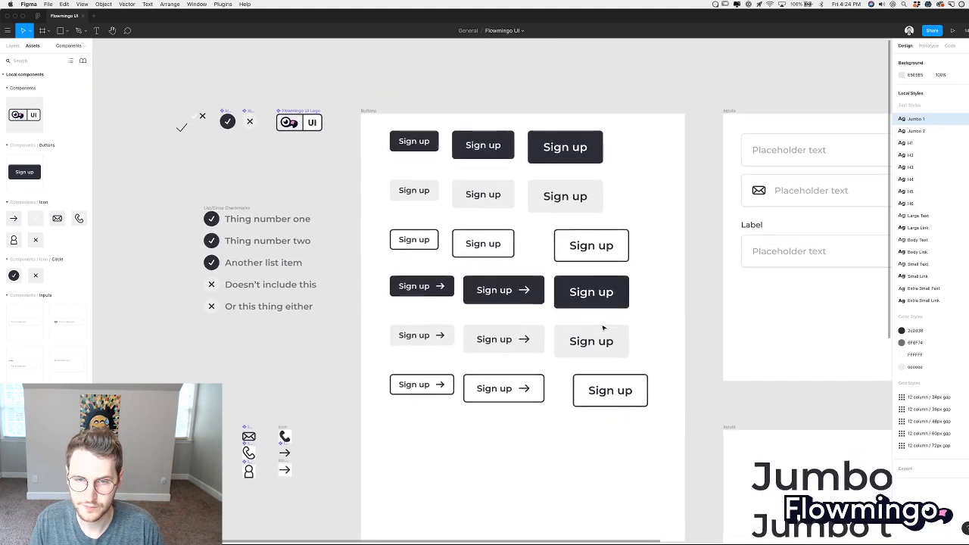
scroll(603, 328, up, 5)
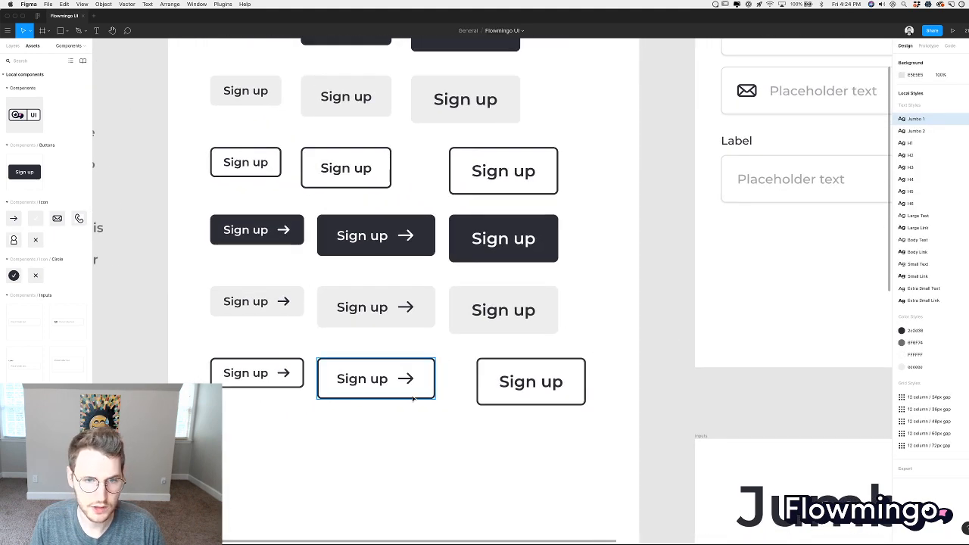
click(384, 340)
scroll(354, 232, down, 2)
scroll(354, 232, left, 2)
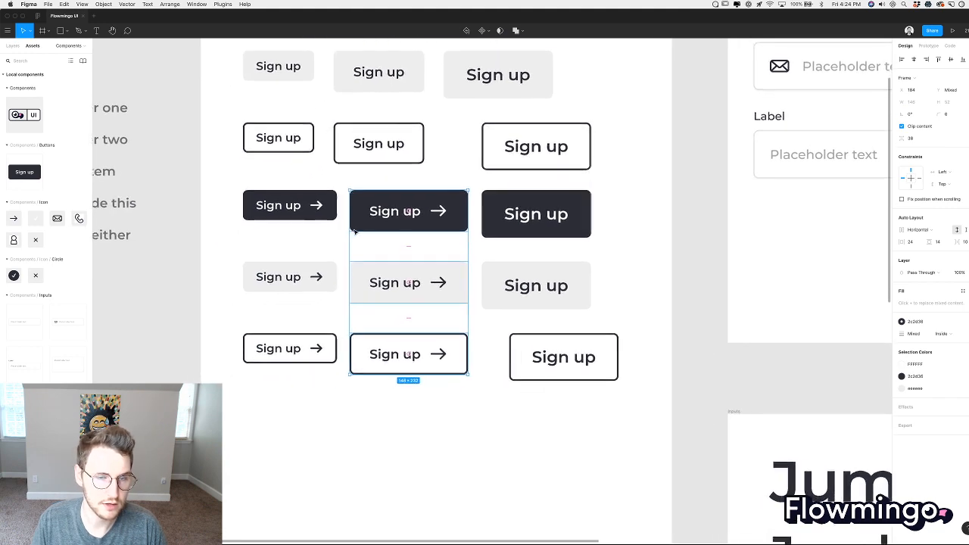
scroll(521, 405, up, 3)
scroll(521, 405, right, 5)
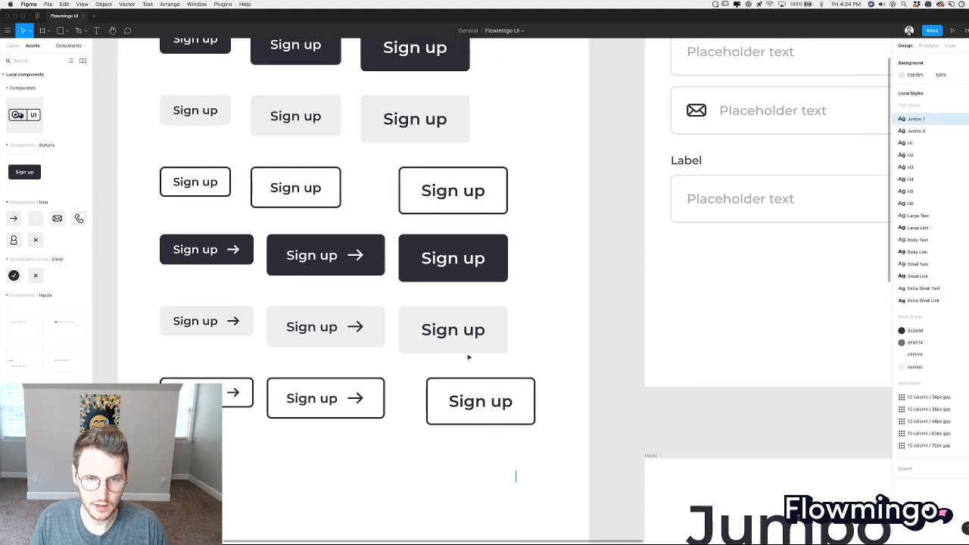
click(468, 357)
click(901, 60)
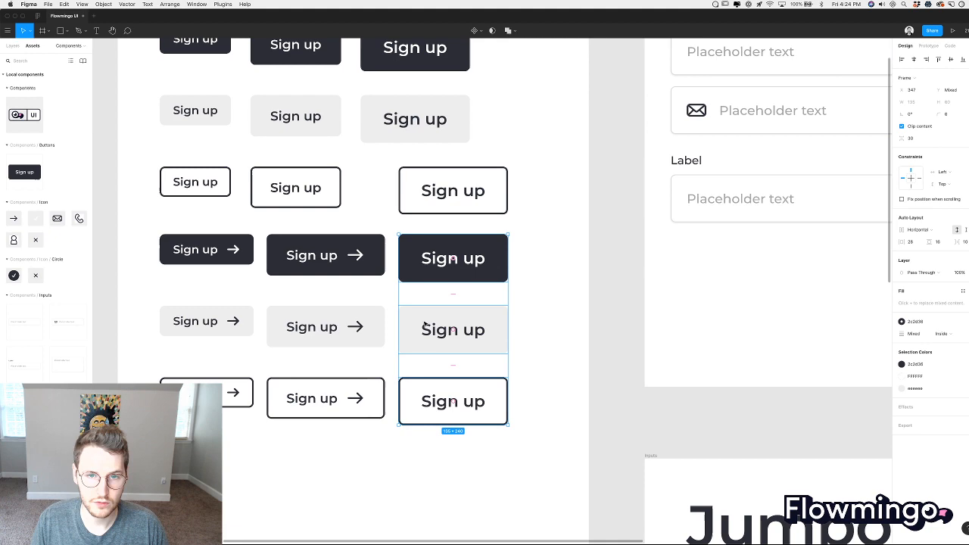
mouse_move(431, 267)
mouse_down()
mouse_move(458, 261)
mouse_move(447, 261)
mouse_up()
Line up the upper large outline Sign up button with the left edge of the large buttons above it.
click(533, 198)
scroll(532, 198, up, 2)
scroll(533, 198, left, 1)
scroll(532, 198, up, 2)
scroll(532, 198, left, 1)
click(566, 252)
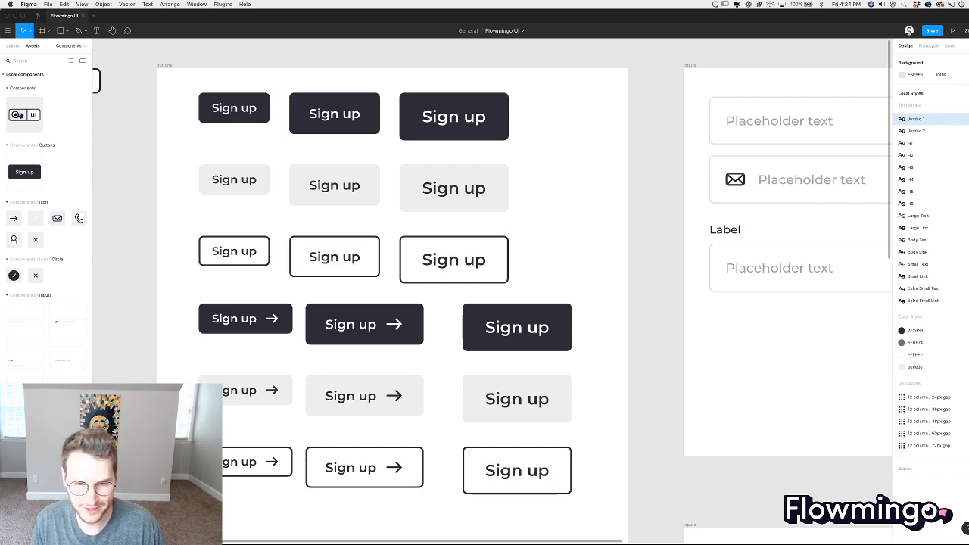
Insert an Icon/Arrow Right instance after the Sign up label in the lowest row's large outline button.
scroll(574, 492, up, 5)
click(552, 459)
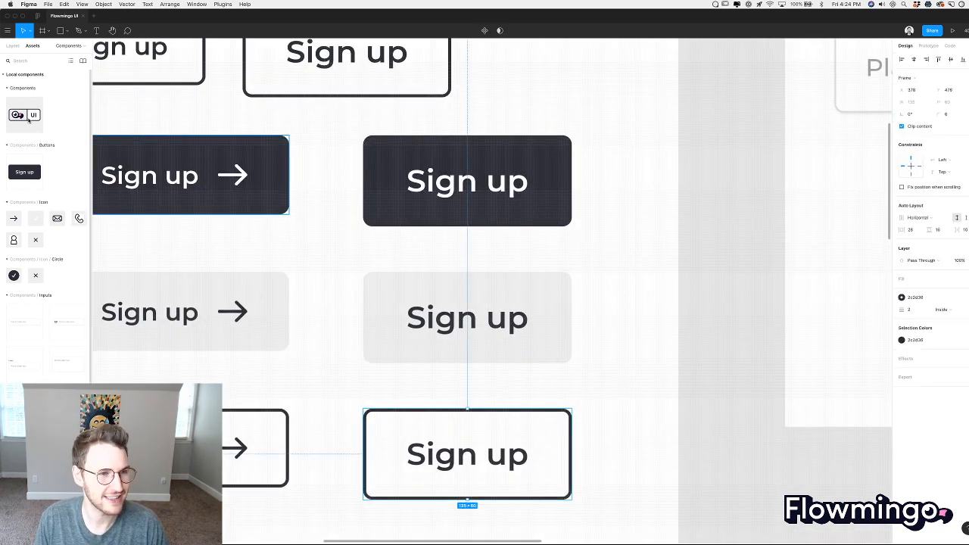
drag(12, 218, 573, 455)
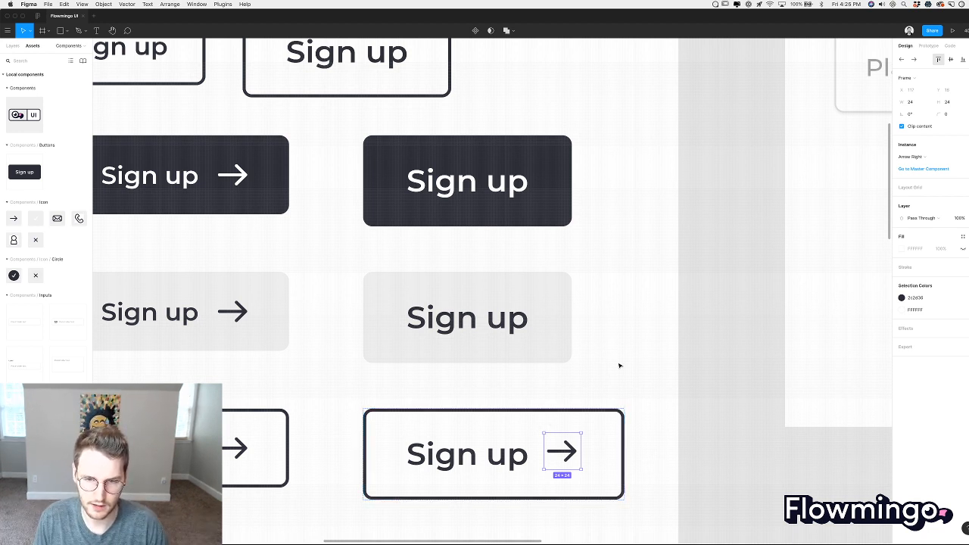
Wrap the large outline button's arrow in a frame and narrow that frame to 21 × 24.
scroll(581, 447, down, 5)
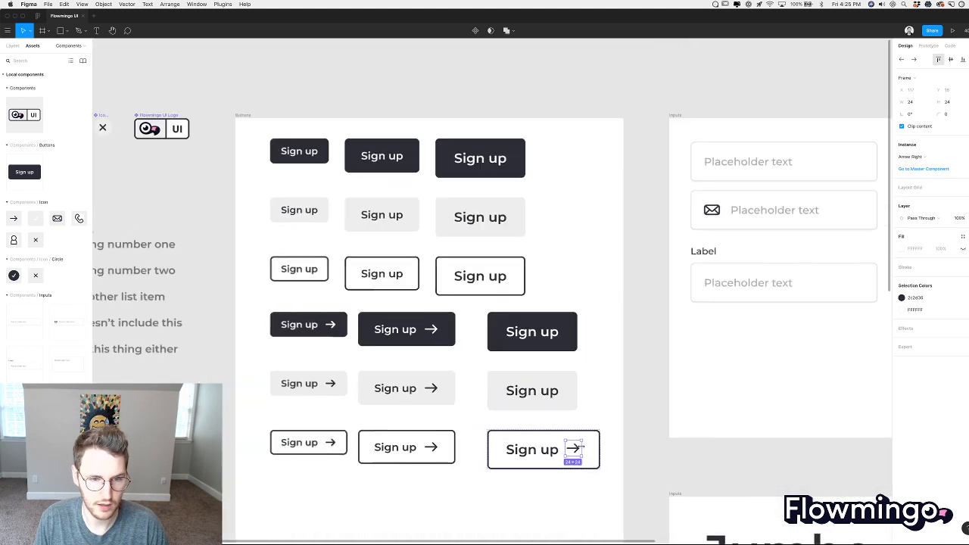
scroll(580, 450, down, 2)
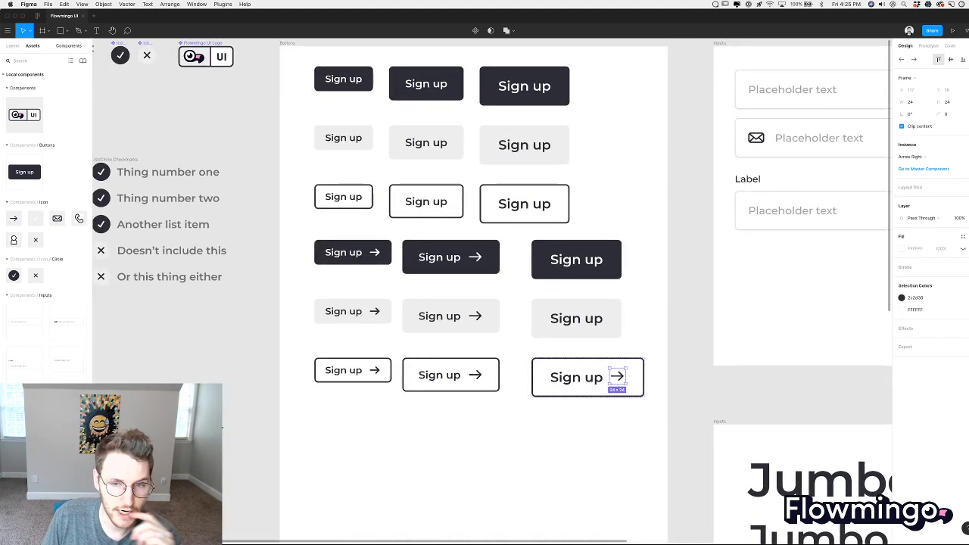
scroll(583, 349, up, 10)
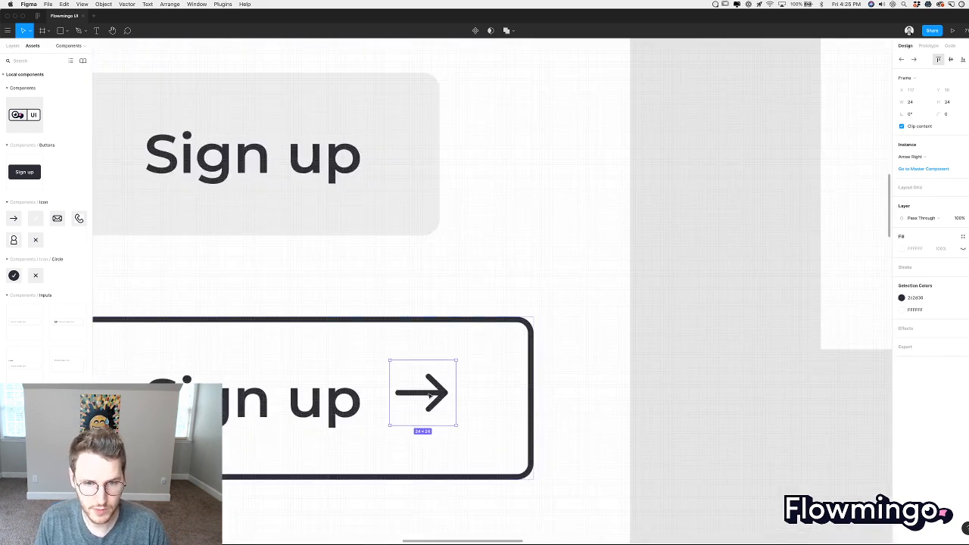
click(464, 398)
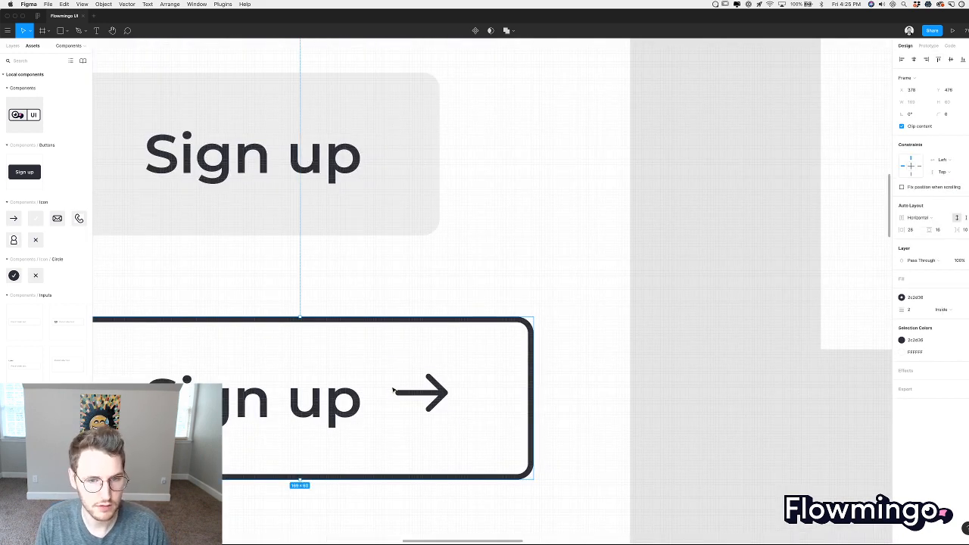
click(425, 395)
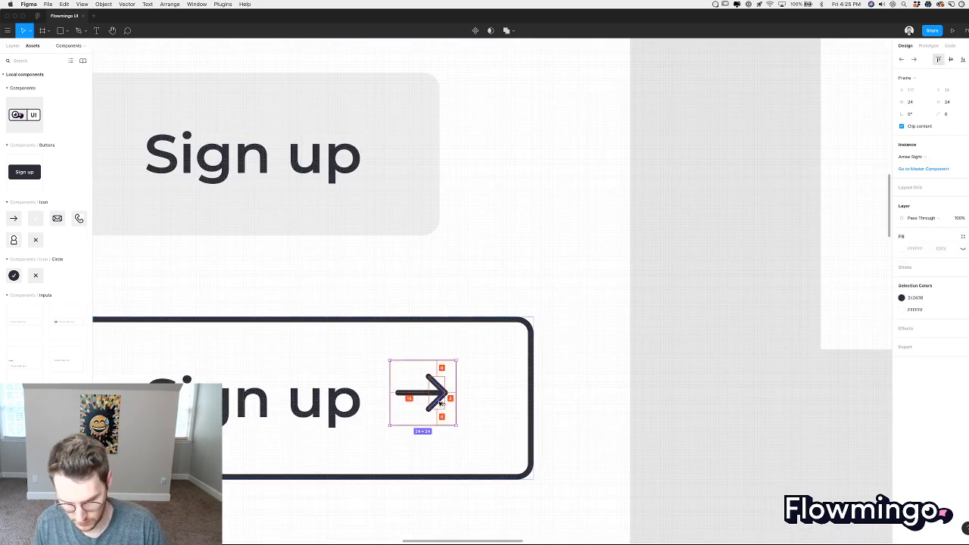
click(13, 44)
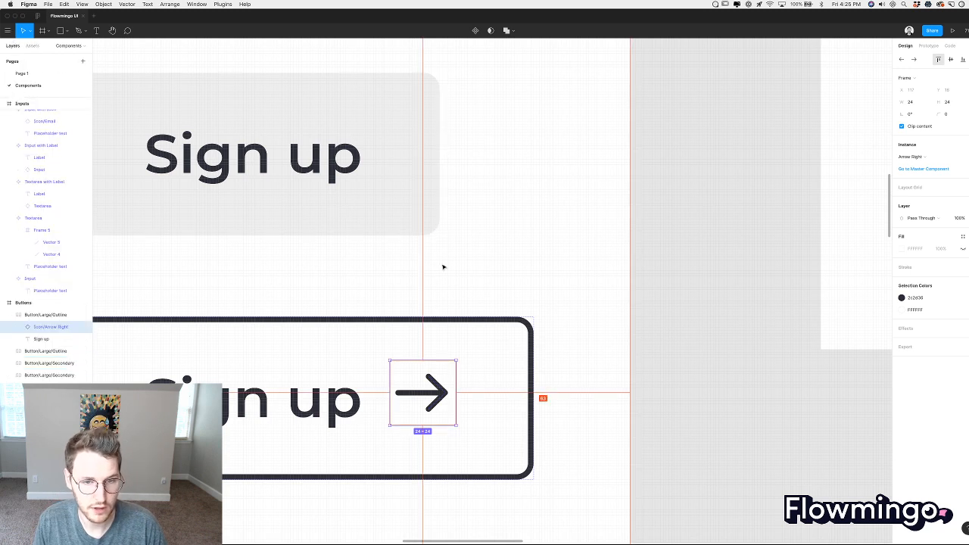
click(459, 395)
mouse_move(456, 392)
mouse_down()
mouse_move(553, 389)
mouse_move(448, 389)
mouse_up()
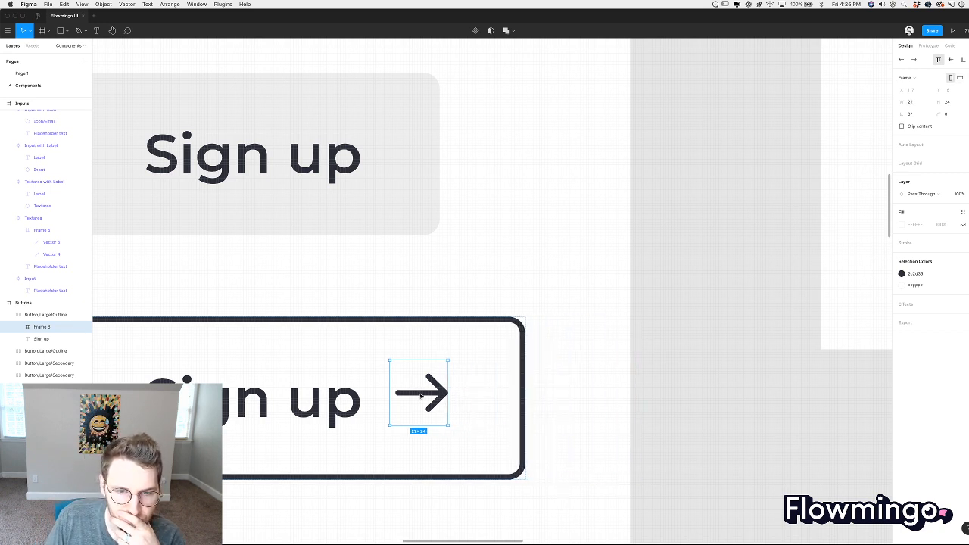
mouse_move(389, 399)
mouse_down()
mouse_move(366, 400)
mouse_move(413, 399)
mouse_move(389, 399)
mouse_up()
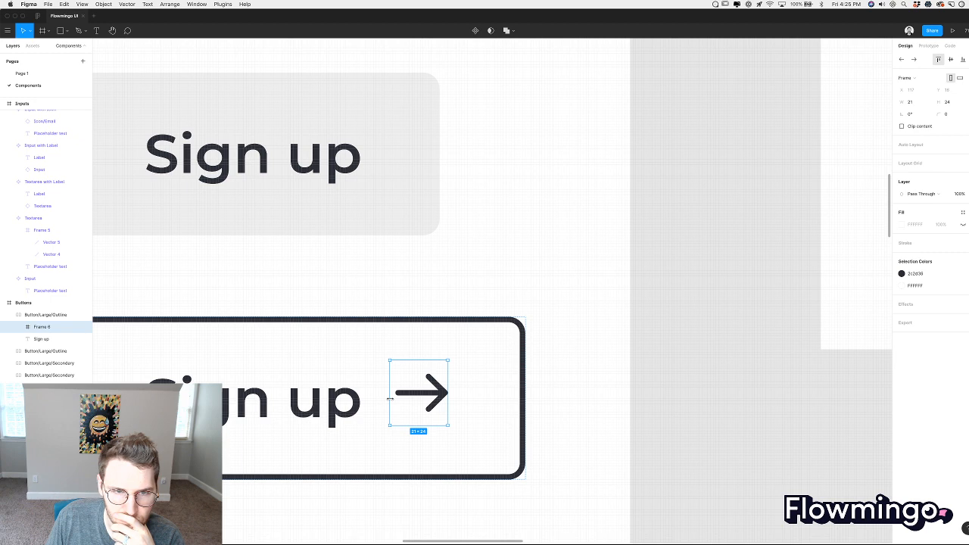
Center the framed arrow vertically within the large outline Sign up button.
scroll(390, 399, down, 6)
click(439, 500)
scroll(440, 499, left, 2)
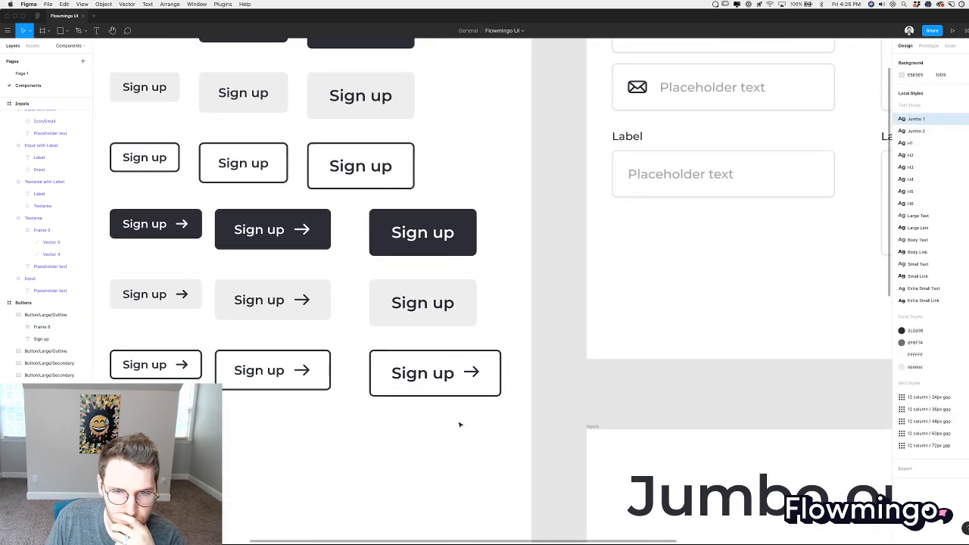
double_click(472, 373)
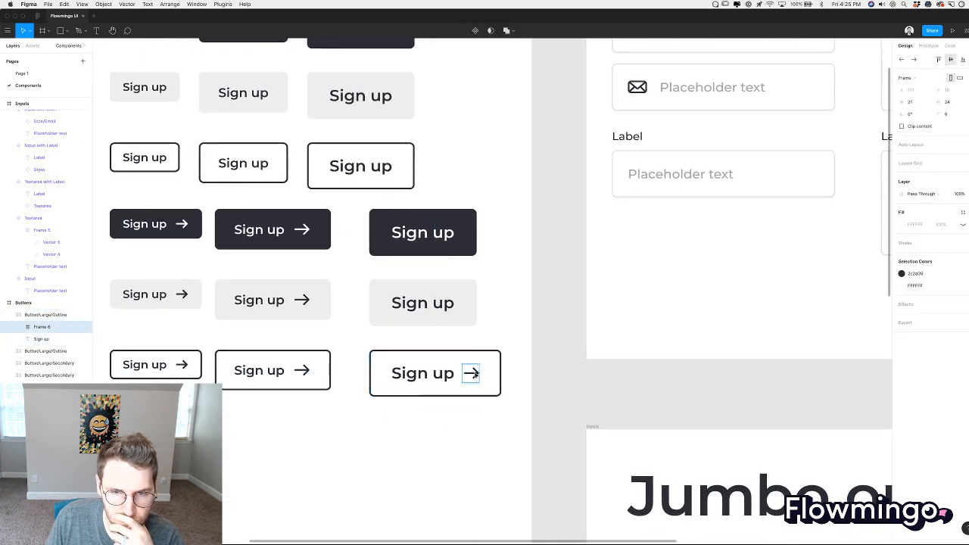
click(475, 437)
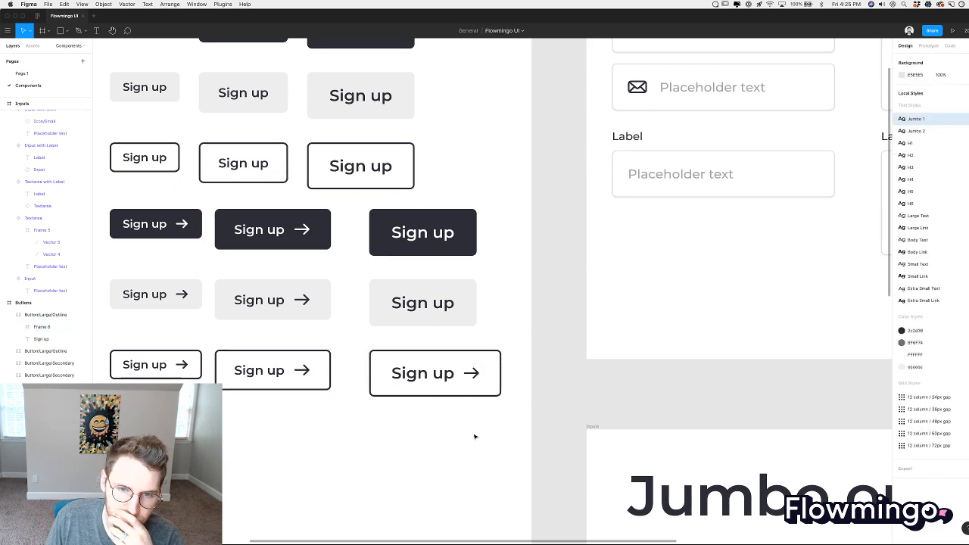
Copy the framed arrow from the large outline button into the large light gray Sign up button.
scroll(474, 437, up, 5)
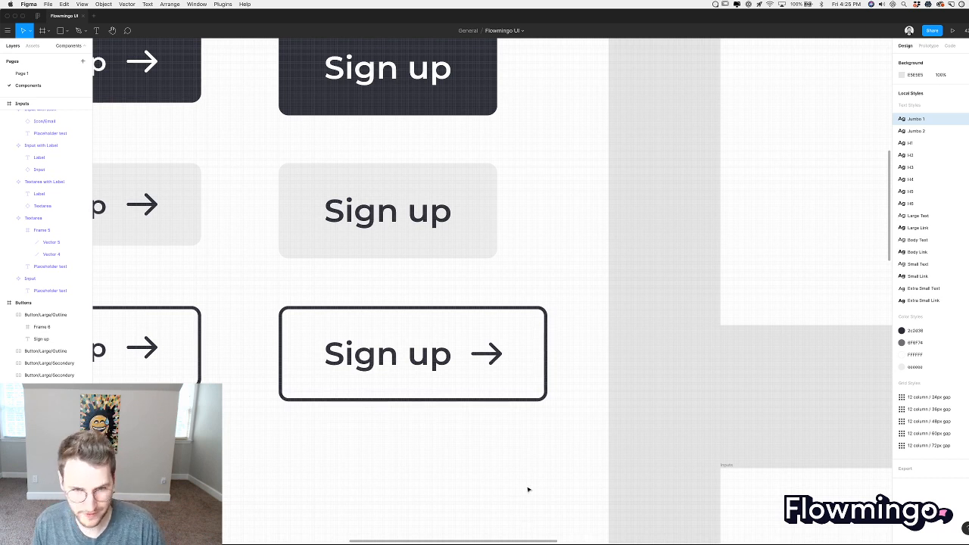
scroll(518, 464, up, 5)
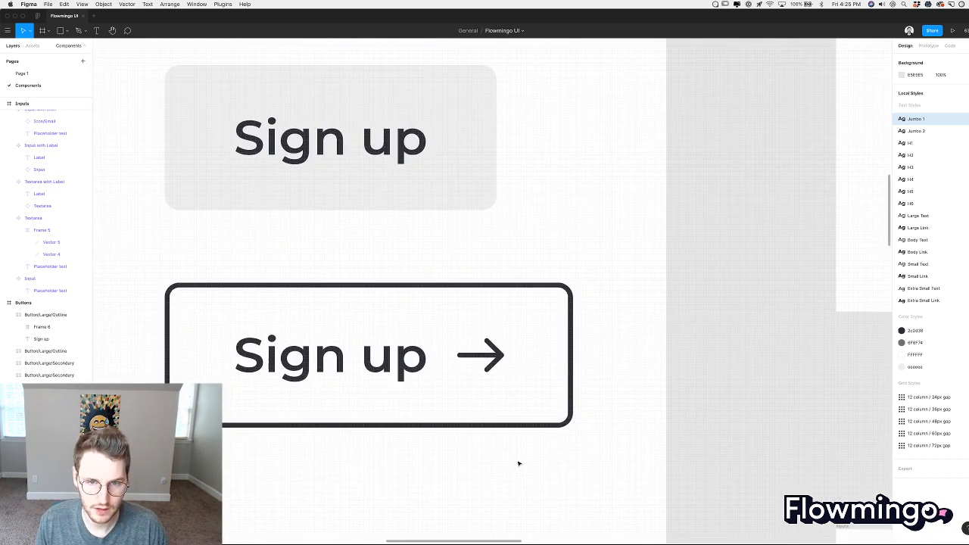
click(500, 361)
scroll(531, 266, up, 3)
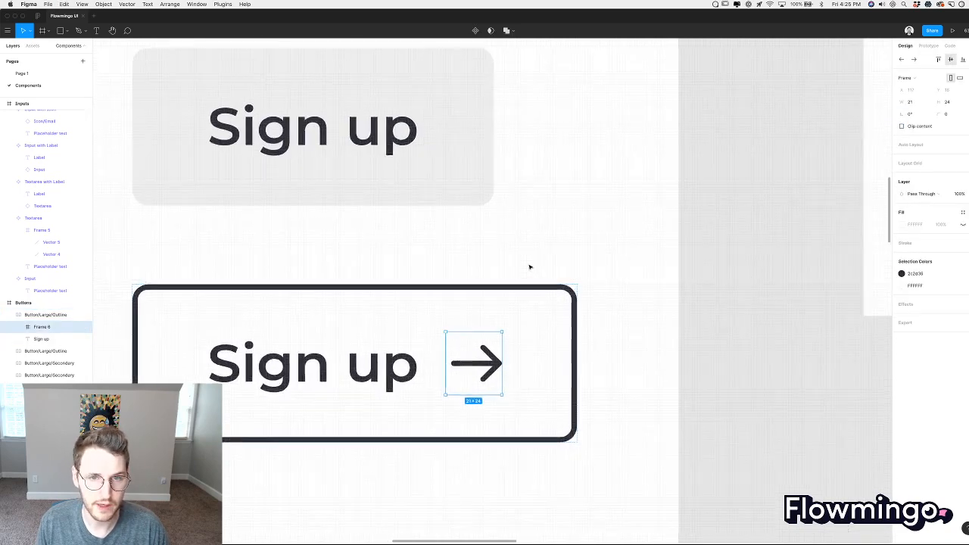
scroll(530, 265, down, 5)
click(476, 217)
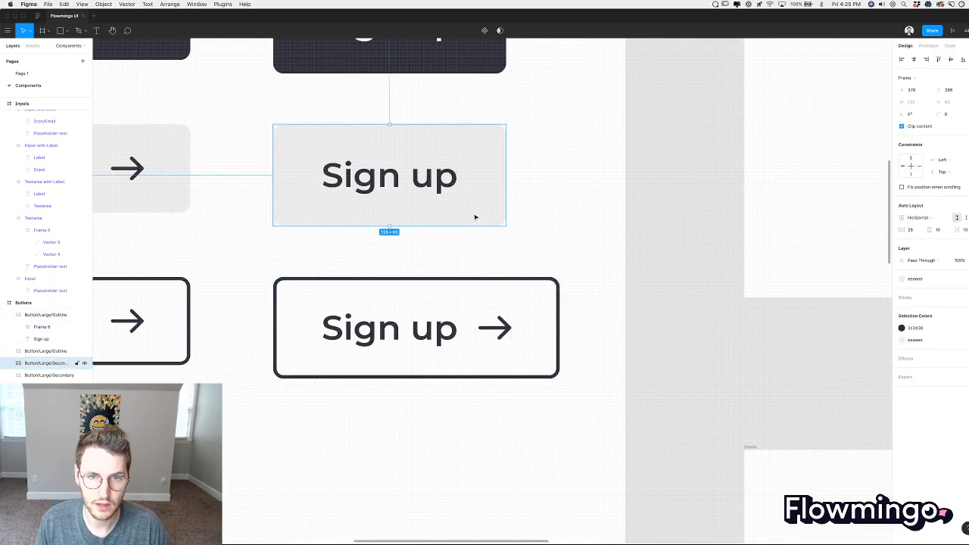
key(ctrl+v)
Paste the framed arrow into the large dark Sign up button and recolor it with the white color style.
scroll(522, 208, up, 4)
click(498, 196)
key(ctrl+v)
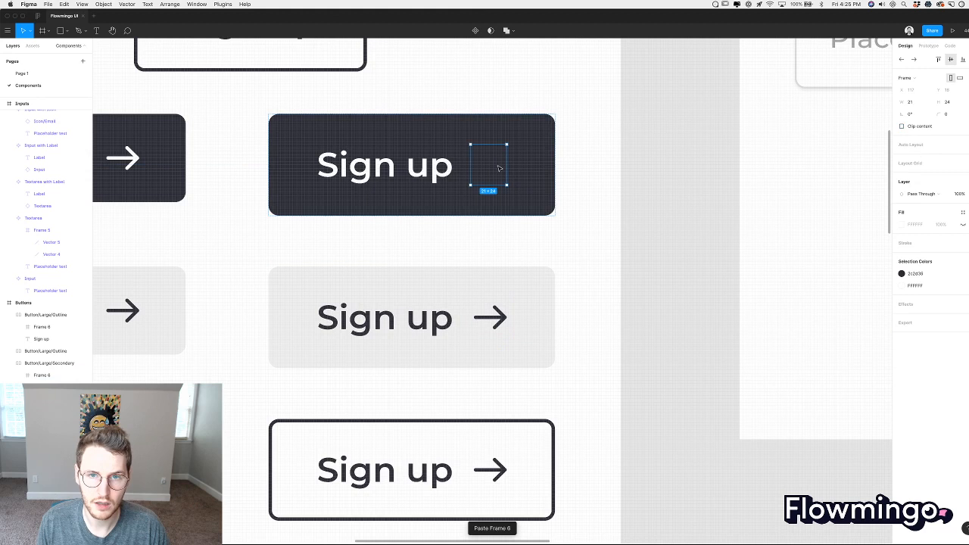
click(962, 274)
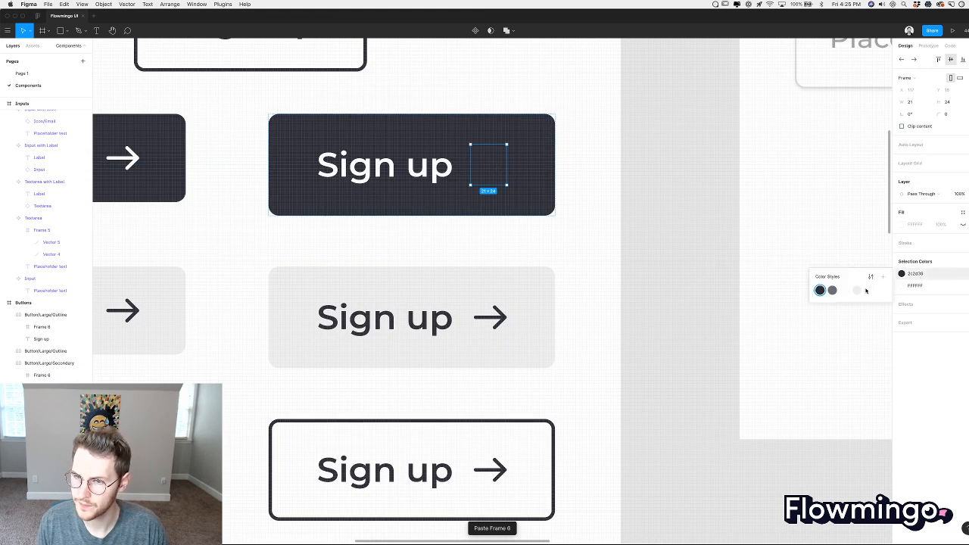
click(846, 292)
click(593, 287)
scroll(593, 286, down, 6)
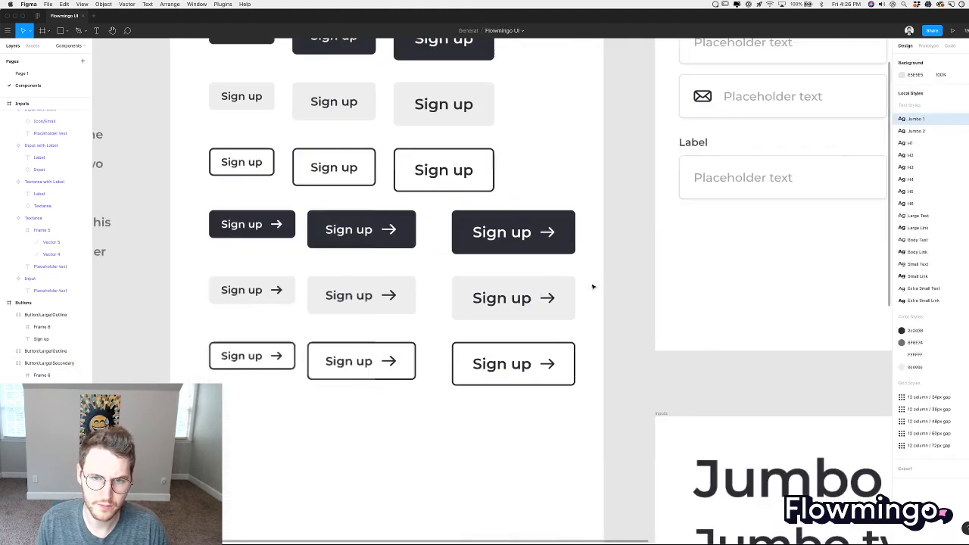
scroll(593, 286, up, 3)
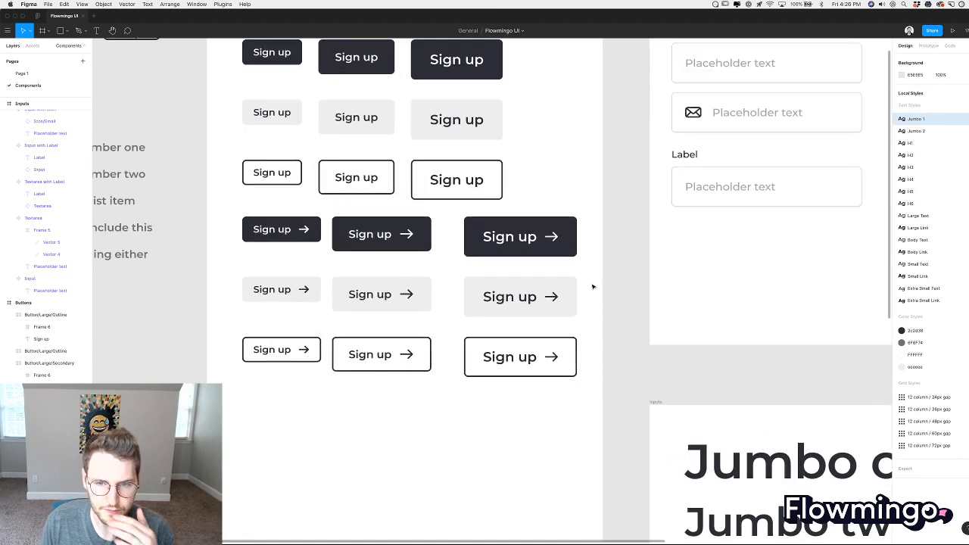
Narrow the arrow's frame in the lowest row's large outline Sign up button to 13 × 24.
double_click(554, 359)
scroll(555, 366, up, 10)
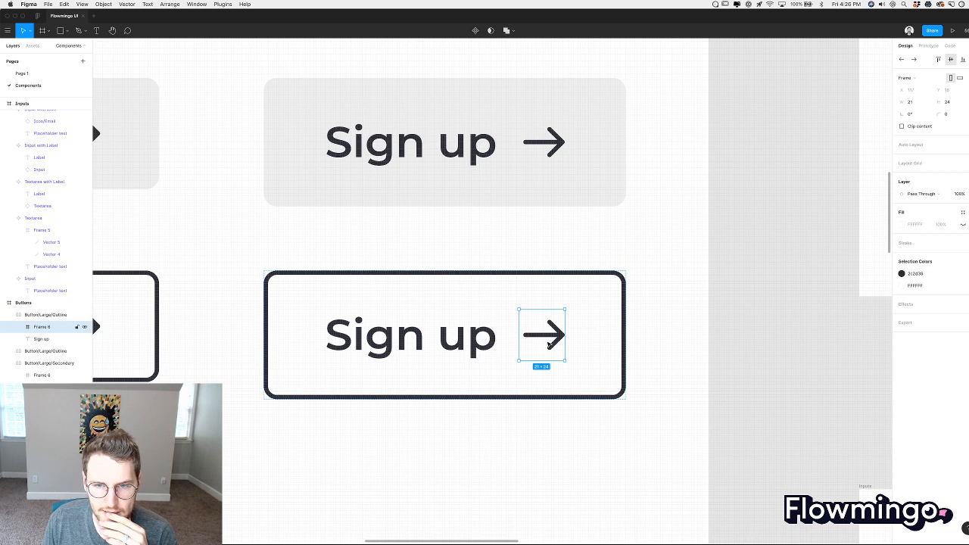
drag(566, 338, 546, 336)
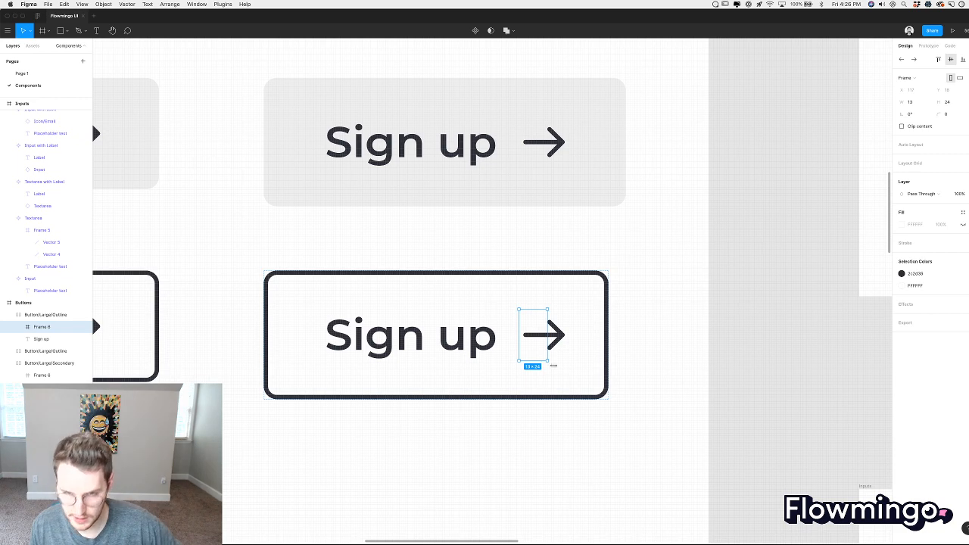
click(575, 439)
scroll(574, 439, down, 5)
scroll(574, 440, up, 3)
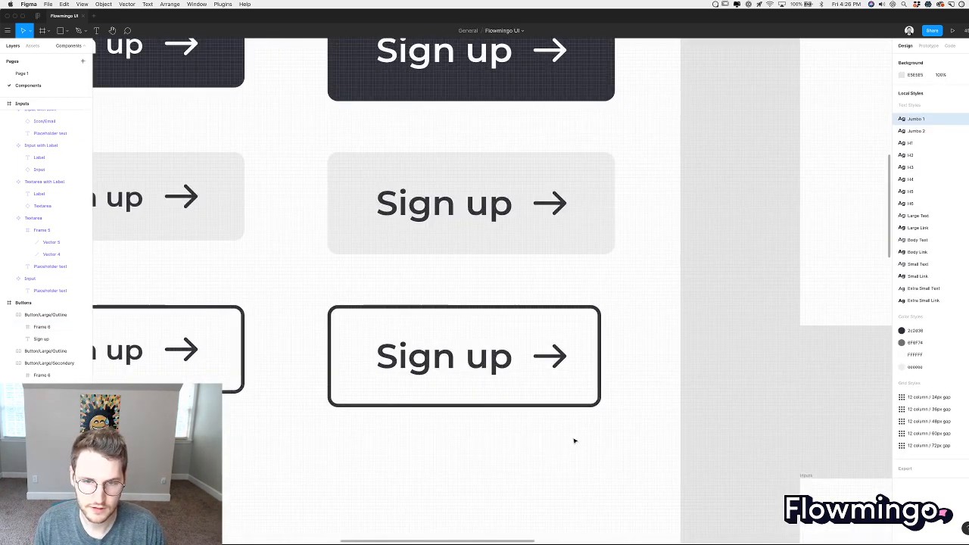
Narrow the arrow's frame in the large light gray Sign up button to 14 × 24.
double_click(580, 244)
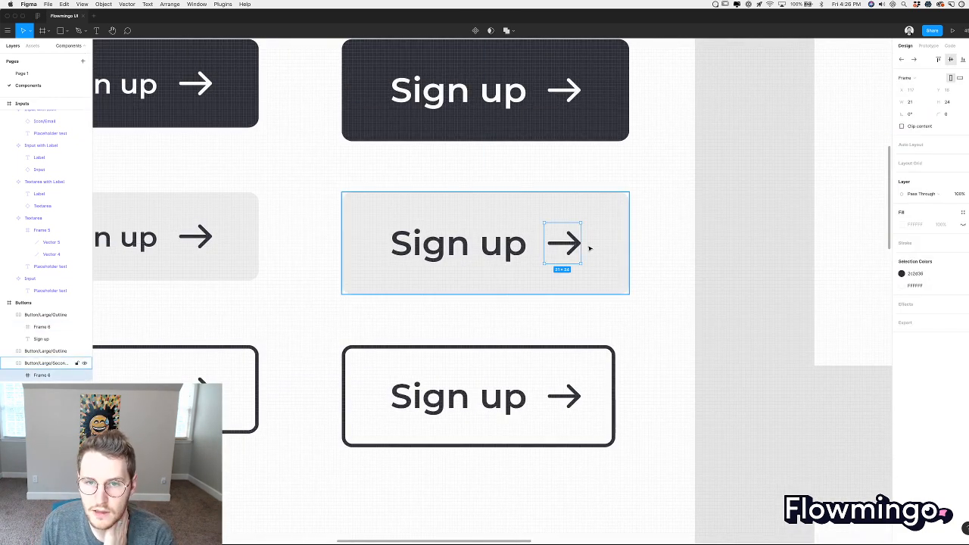
drag(581, 244, 569, 244)
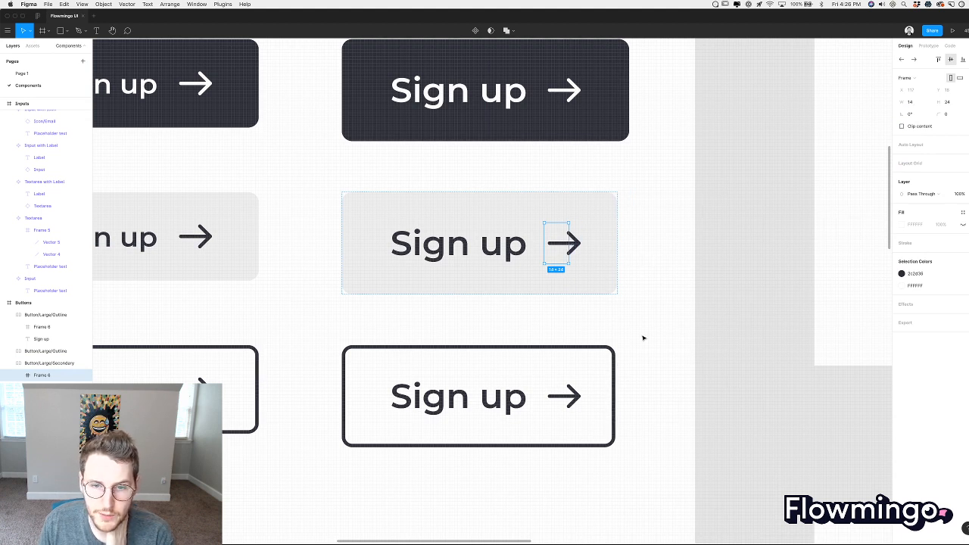
scroll(644, 338, down, 5)
scroll(644, 335, up, 3)
scroll(644, 335, right, 2)
Set the auto layout spacing between label and arrow in the large outline button to 24.
click(494, 371)
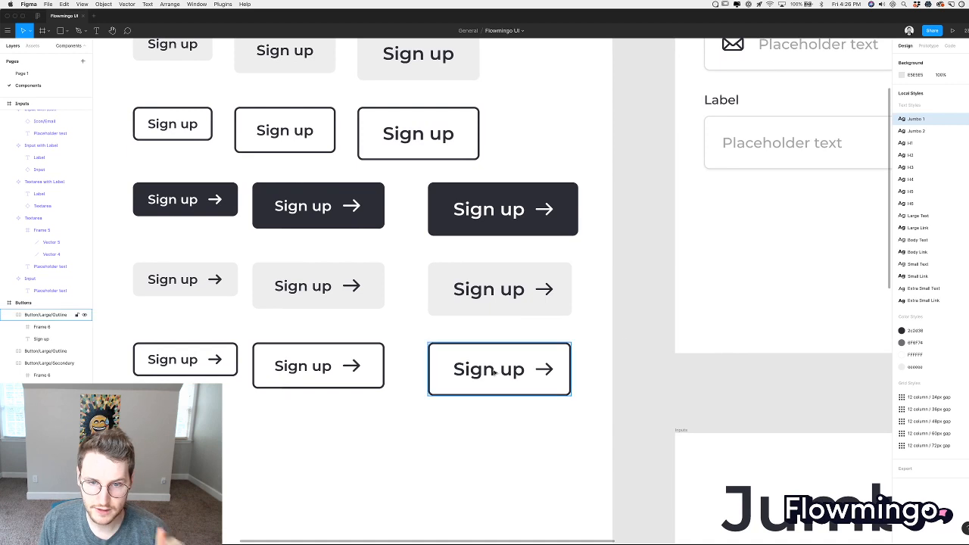
double_click(494, 372)
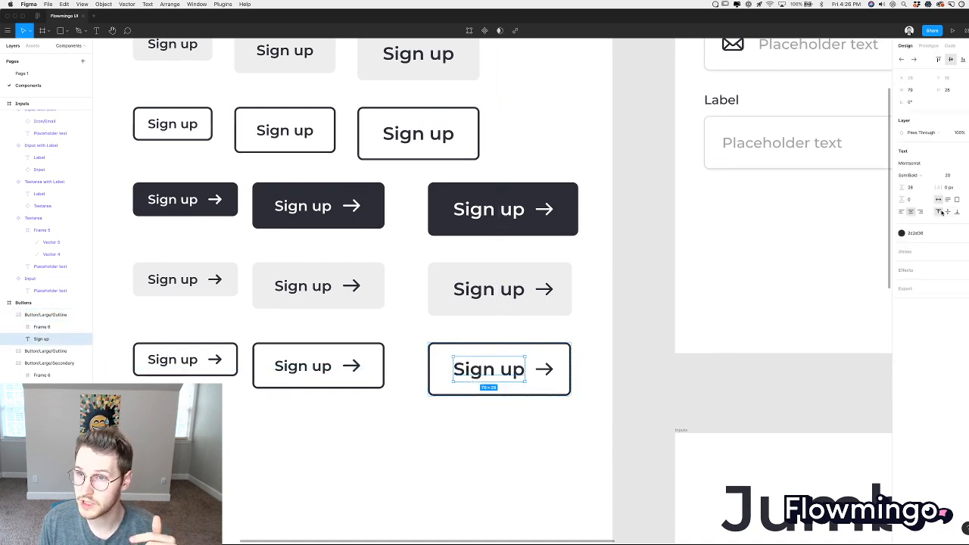
click(541, 340)
click(540, 351)
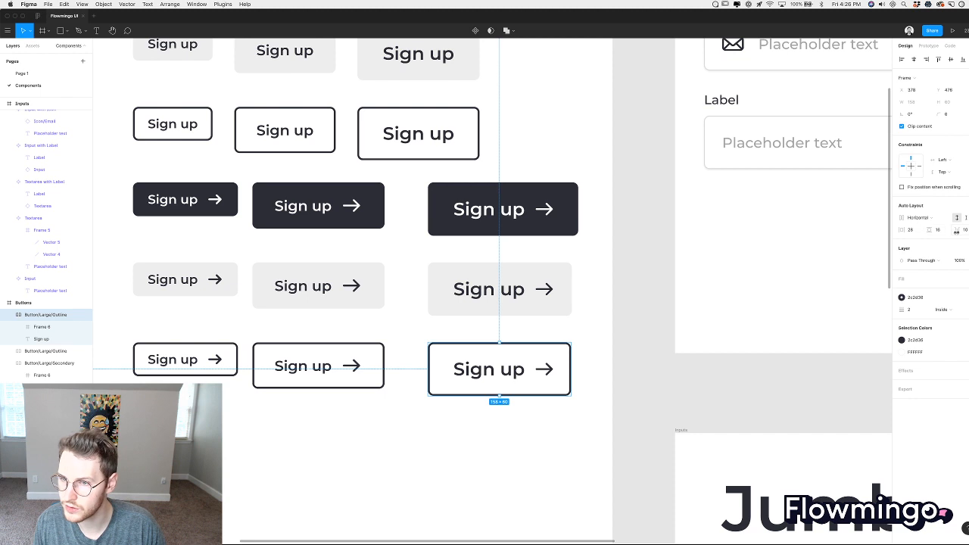
key(Up)
key(Up)
key(Up)
key(Up)
key(Up)
key(Up)
key(Up)
key(Up)
key(Up)
key(Up)
key(Up)
key(Up)
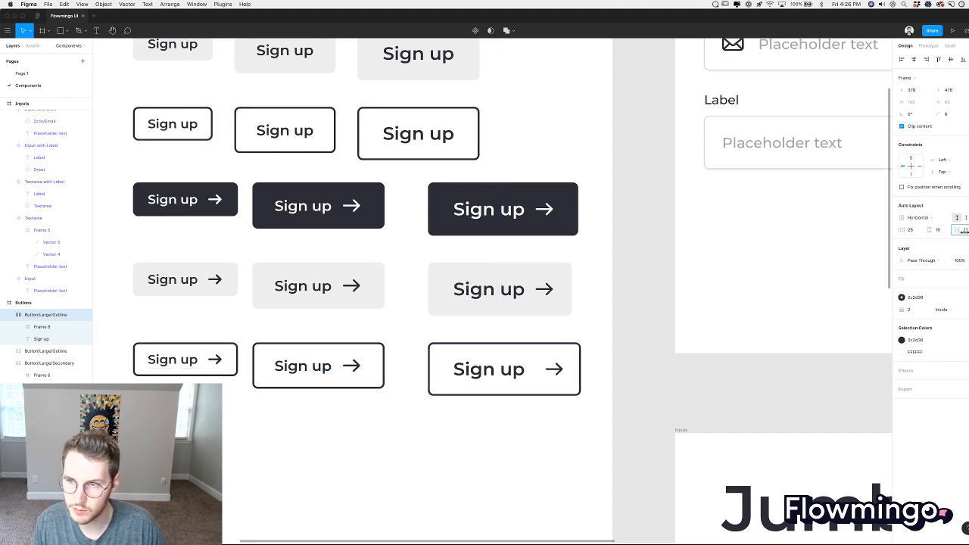
key(Up)
key(Up)
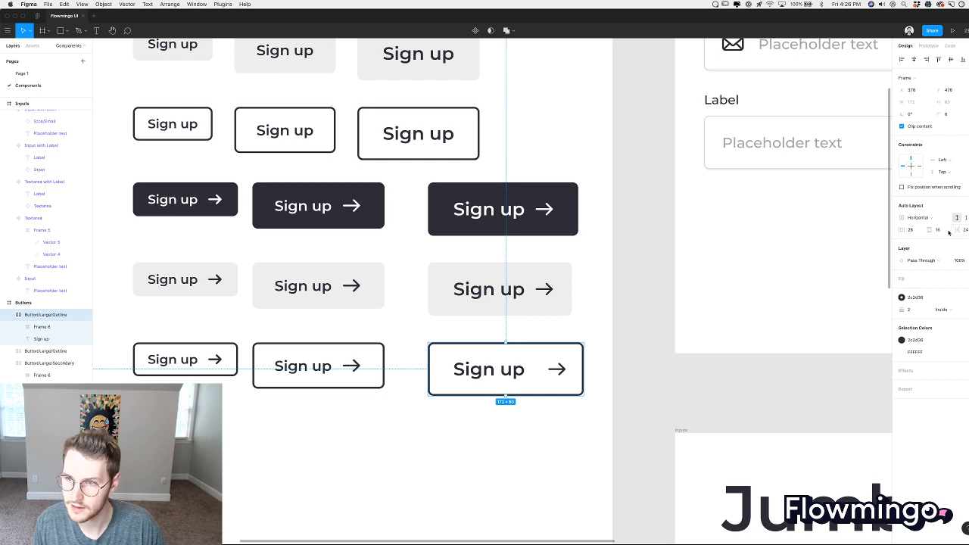
click(554, 424)
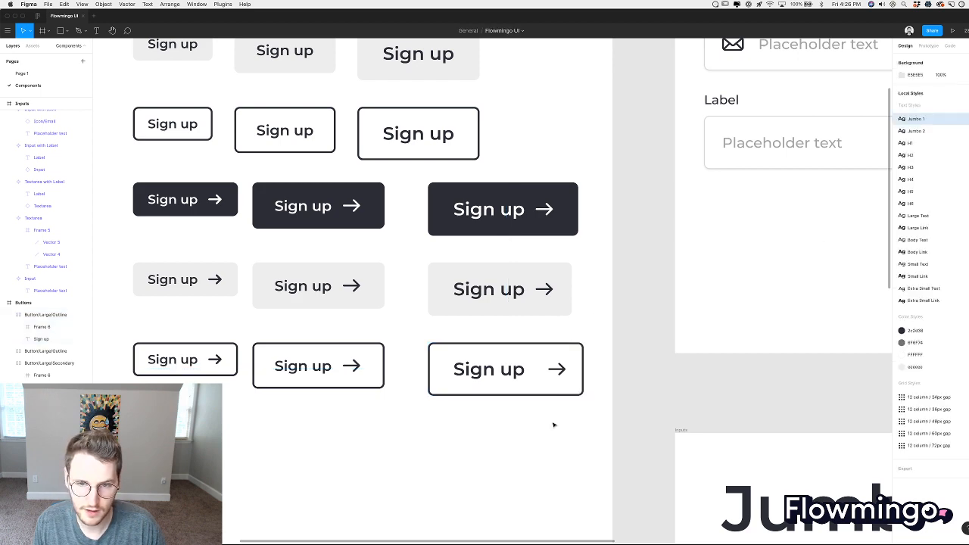
Set the auto layout spacing between label and arrow in the large light gray button to 24.
scroll(571, 399, up, 3)
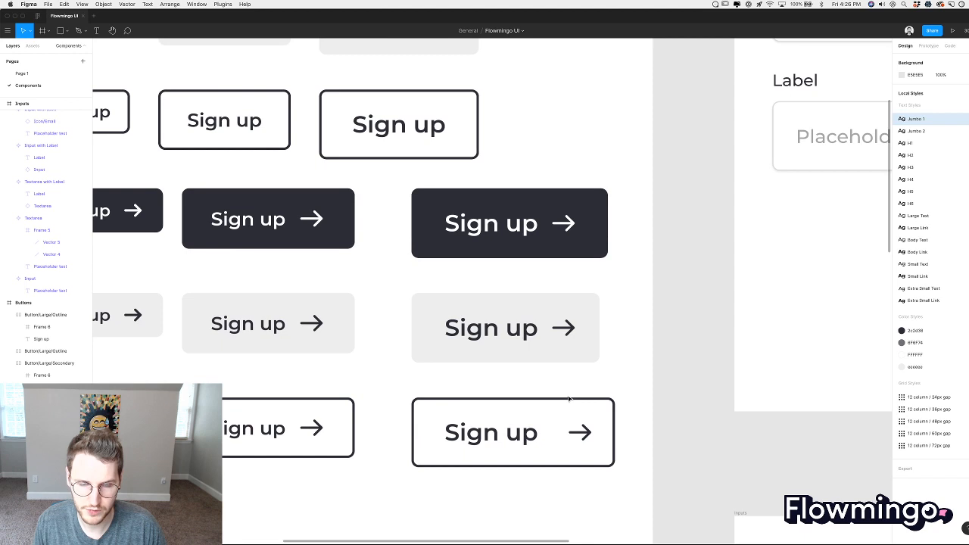
click(538, 344)
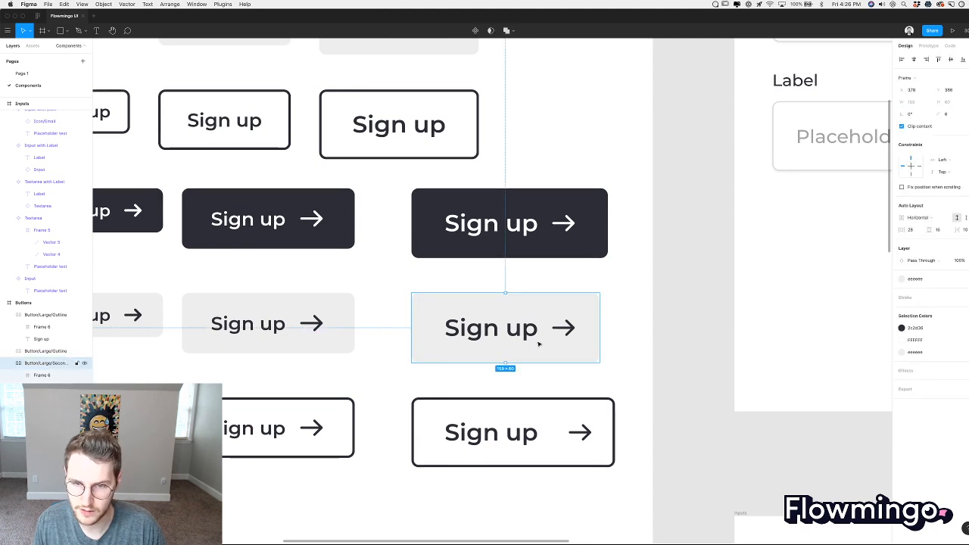
click(558, 433)
click(500, 318)
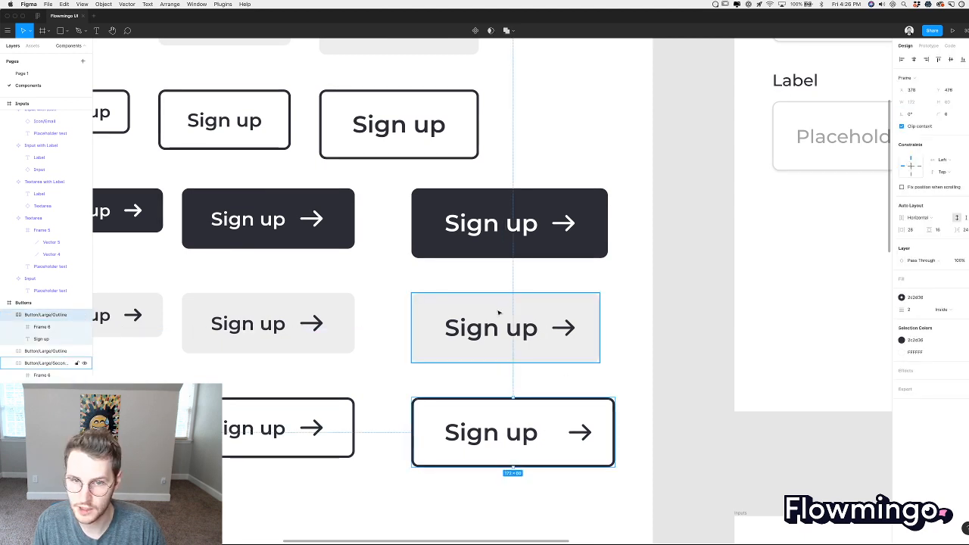
click(966, 229)
text(24)
key(Return)
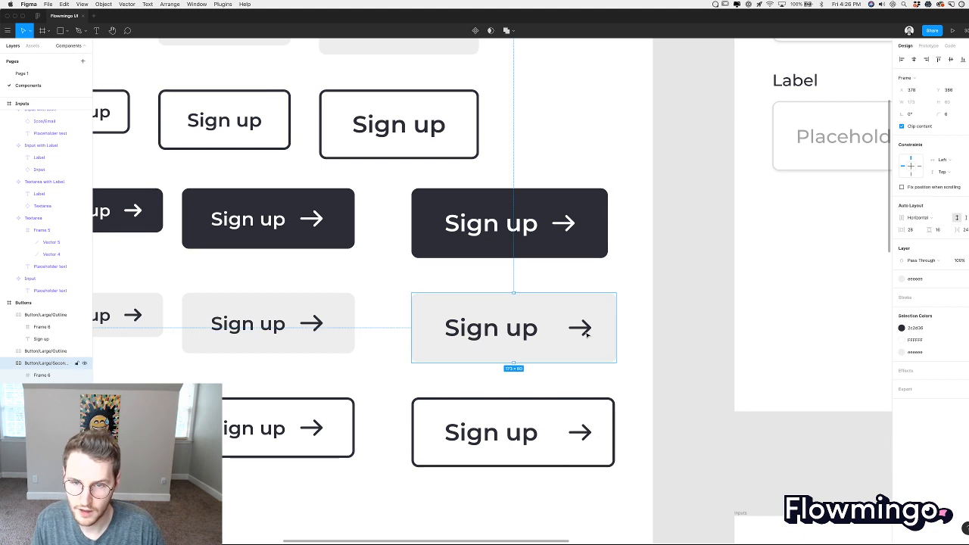
click(619, 382)
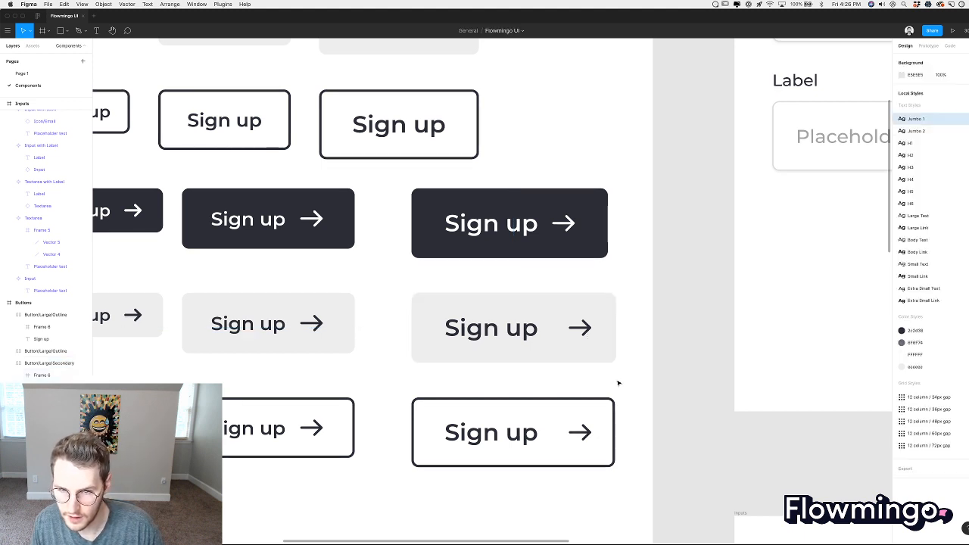
Narrow the large light gray button's arrow frame, Frame 6, to 12 × 24.
click(580, 329)
click(583, 327)
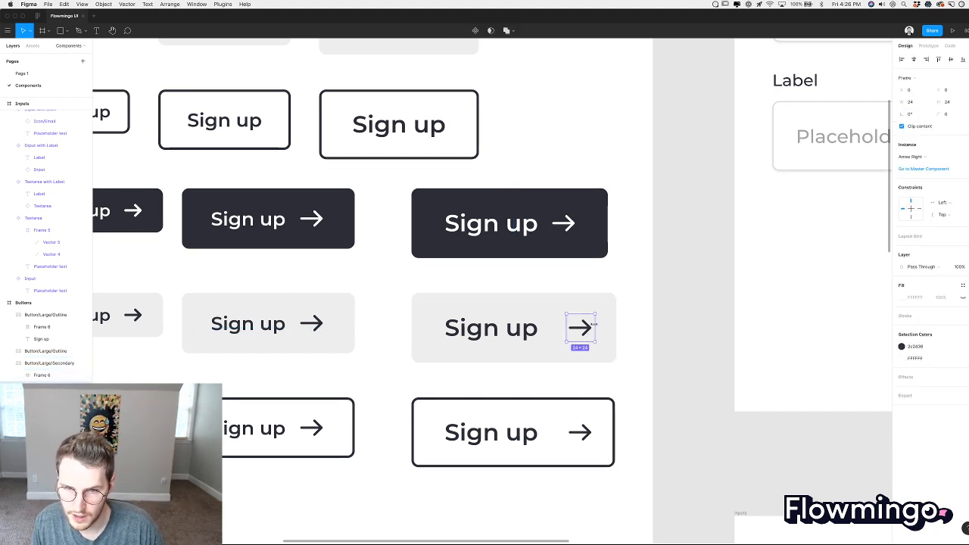
click(156, 362)
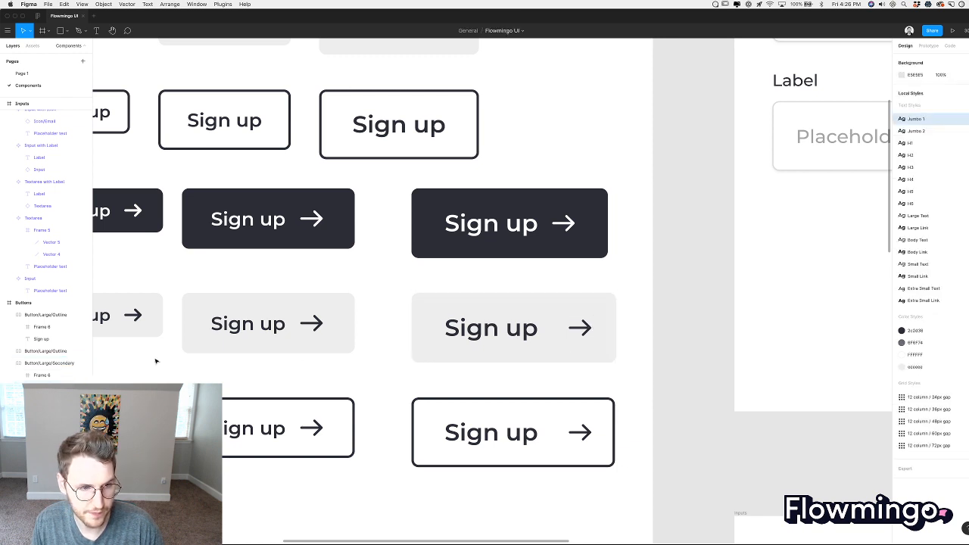
click(43, 375)
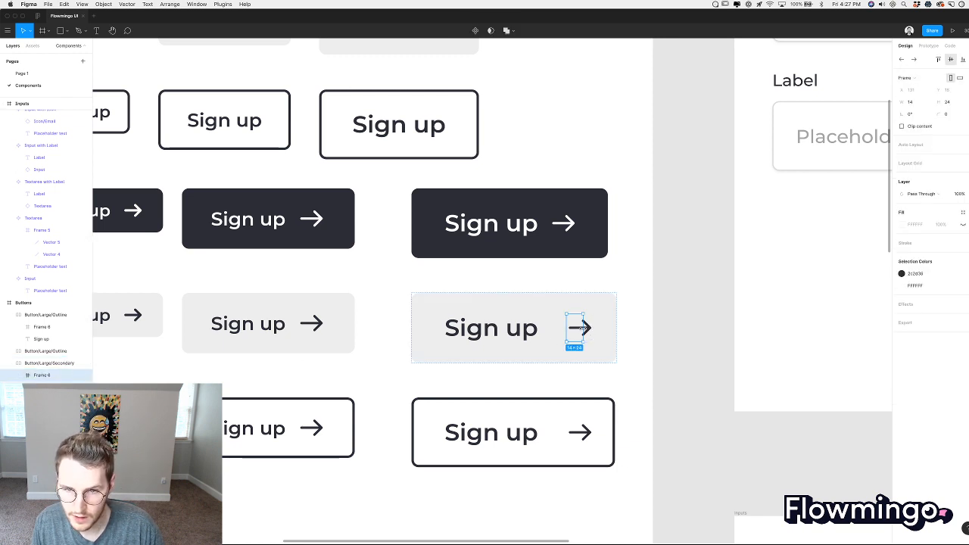
key(super+Left)
key(super+Left)
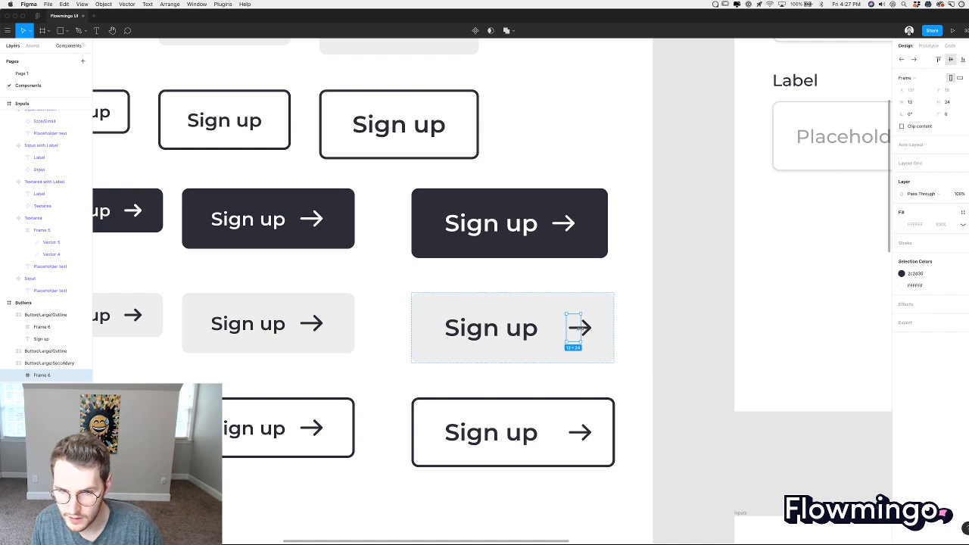
click(641, 356)
Narrow the large outline button's arrow frame slightly so that button matches the large light gray button's width.
double_click(578, 341)
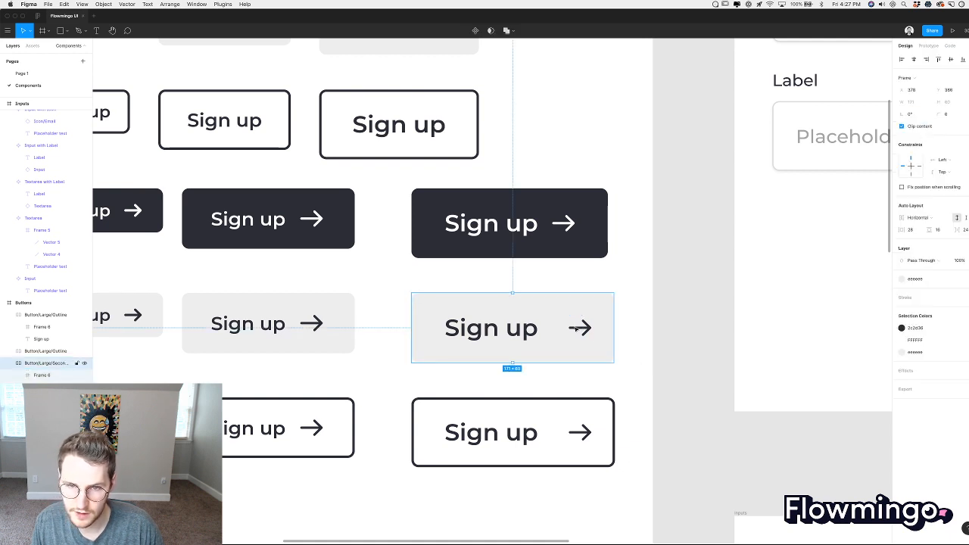
super+click(580, 436)
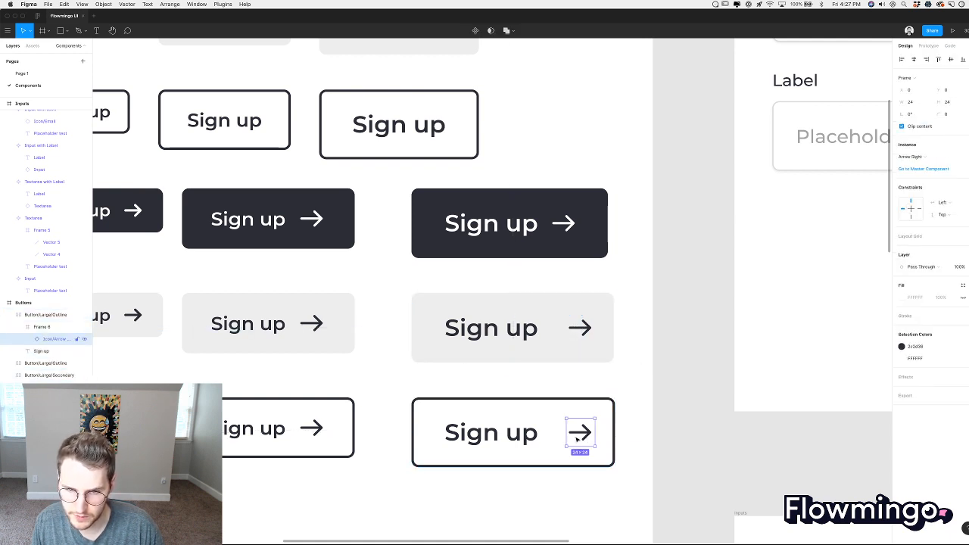
key(Escape)
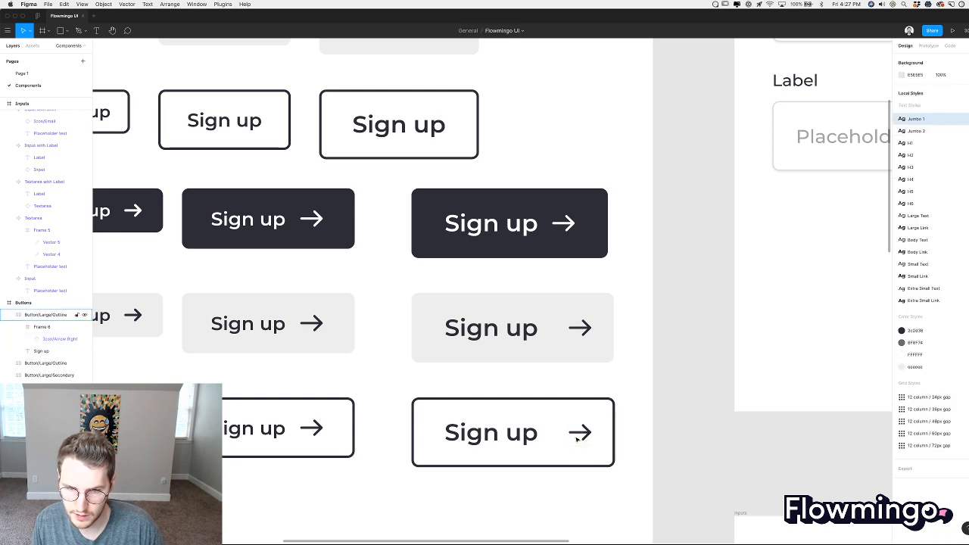
click(45, 328)
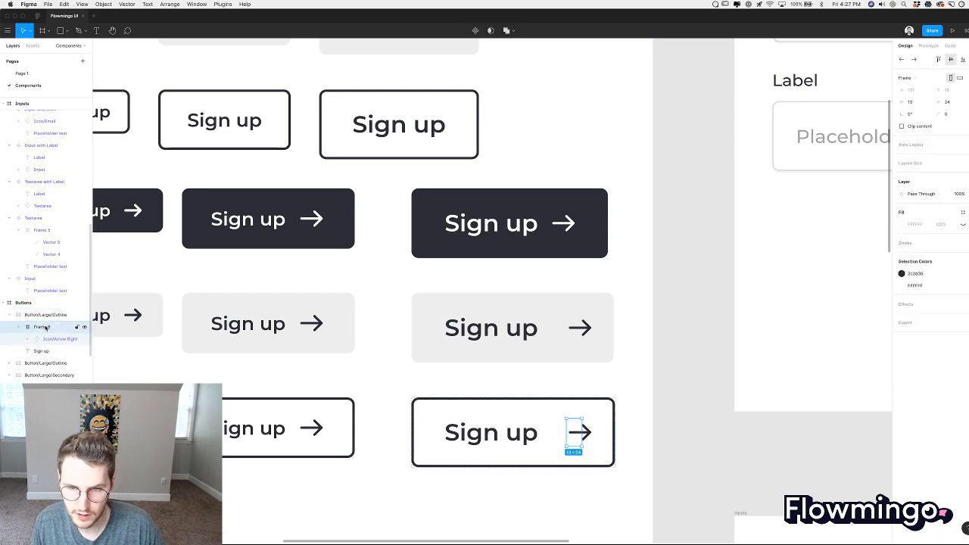
scroll(583, 433, up, 5)
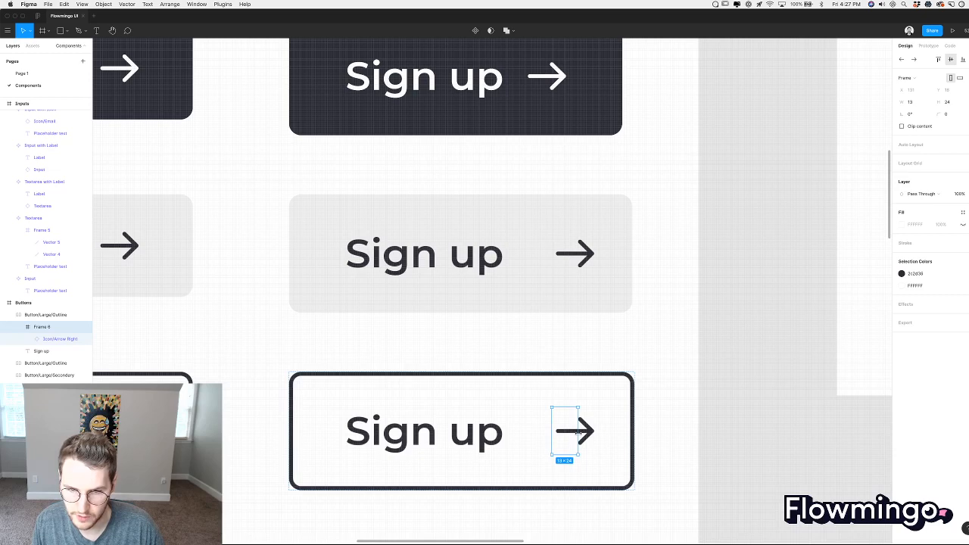
click(643, 404)
scroll(645, 408, up, 3)
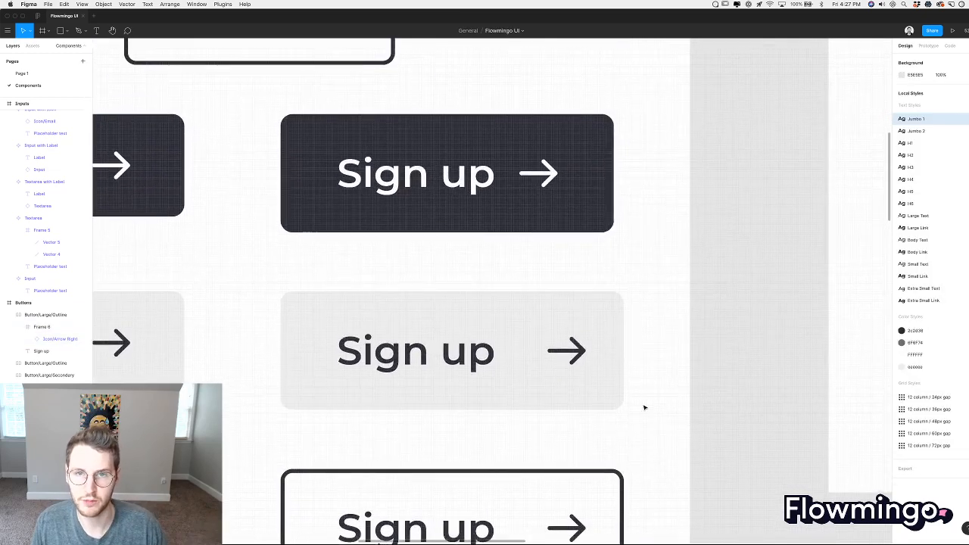
Set the auto layout spacing between label and arrow in the large dark button to 24.
scroll(645, 405, up, 2)
click(520, 250)
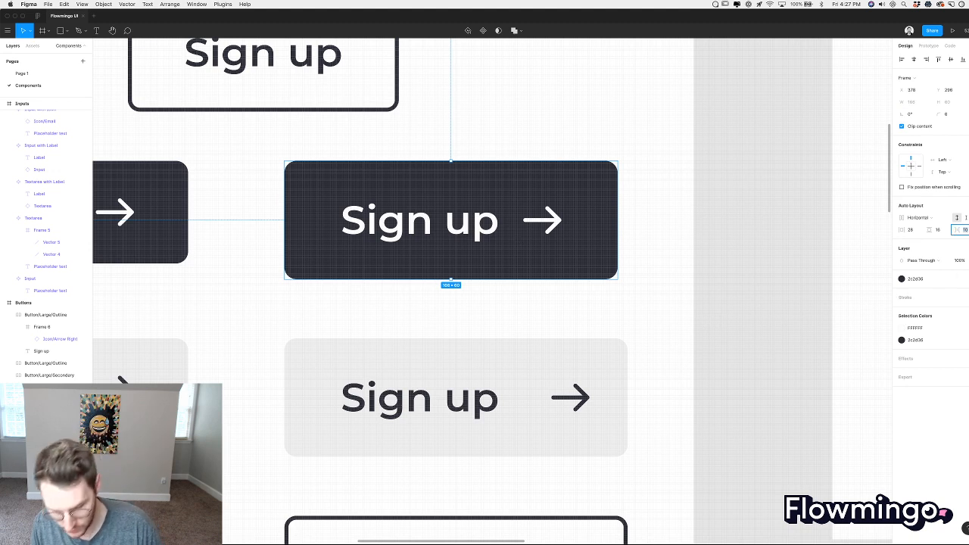
text(24)
key(Return)
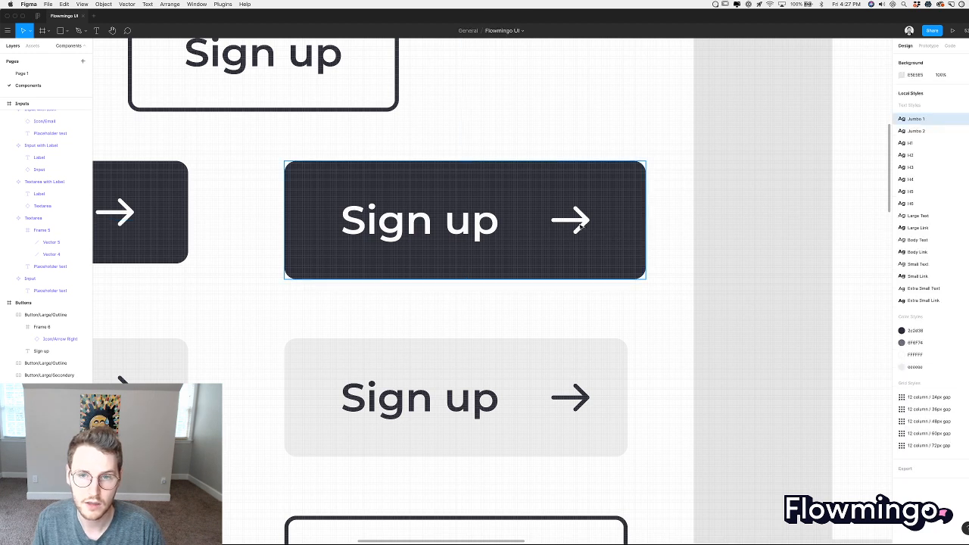
Set the width of the arrow's frame in the large dark Sign up button to 12.
click(575, 218)
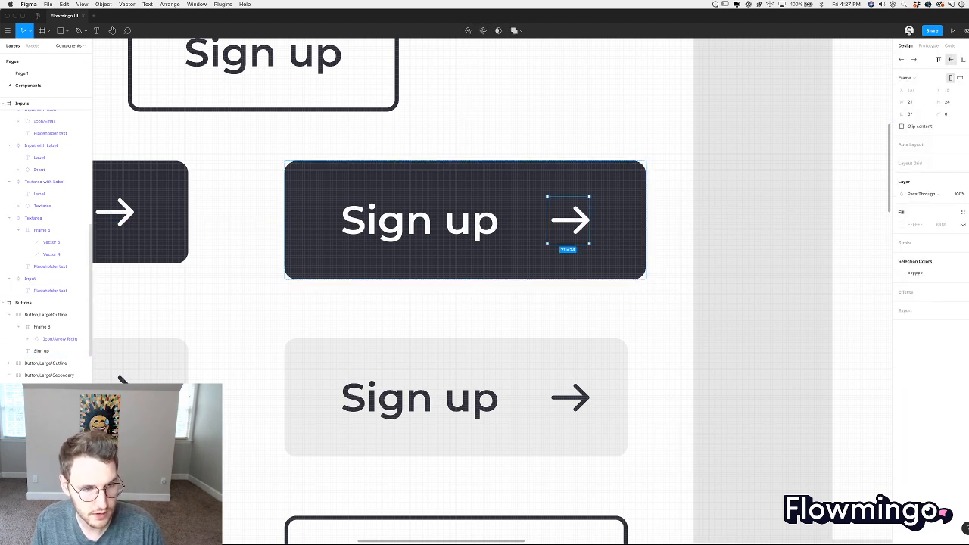
click(923, 102)
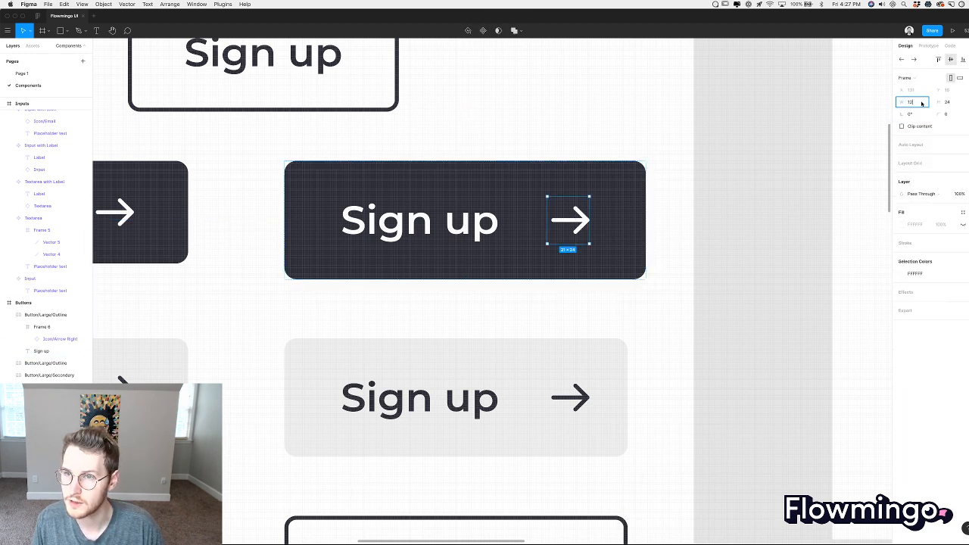
text(12)
key(Return)
click(680, 318)
scroll(679, 318, down, 5)
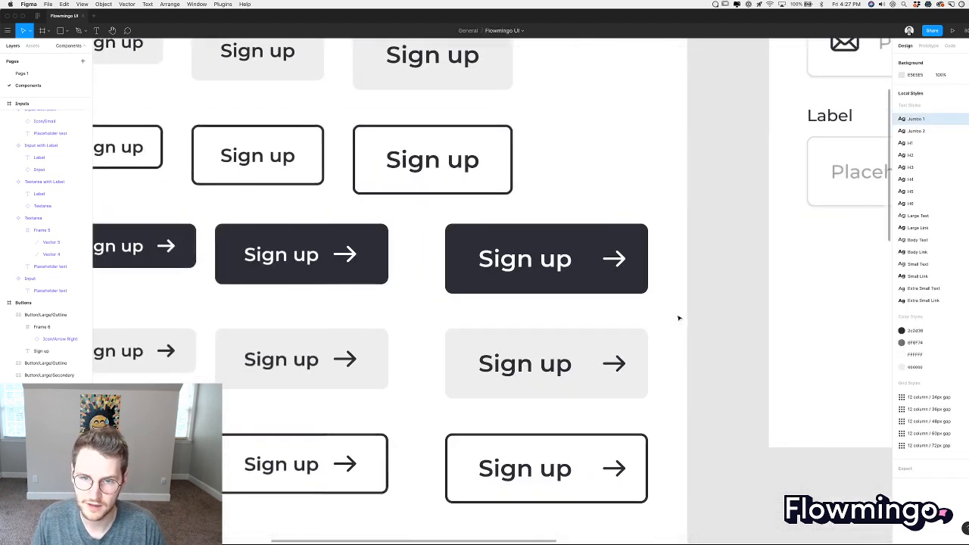
Wrap the arrow icon of the standard outline Sign up button in a frame and narrow that frame to 12 × 24.
scroll(580, 444, up, 2)
scroll(580, 443, up, 3)
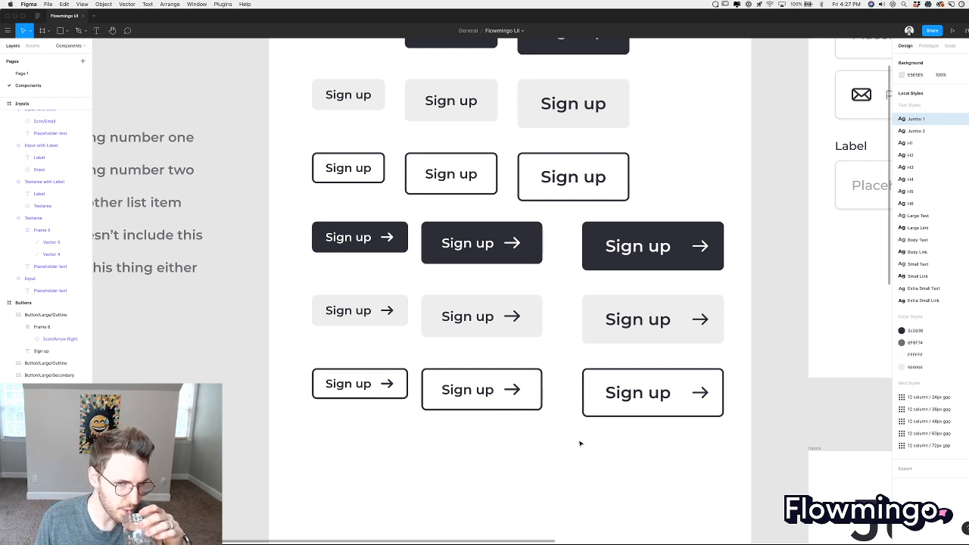
click(517, 395)
double_click(517, 395)
scroll(518, 396, up, 3)
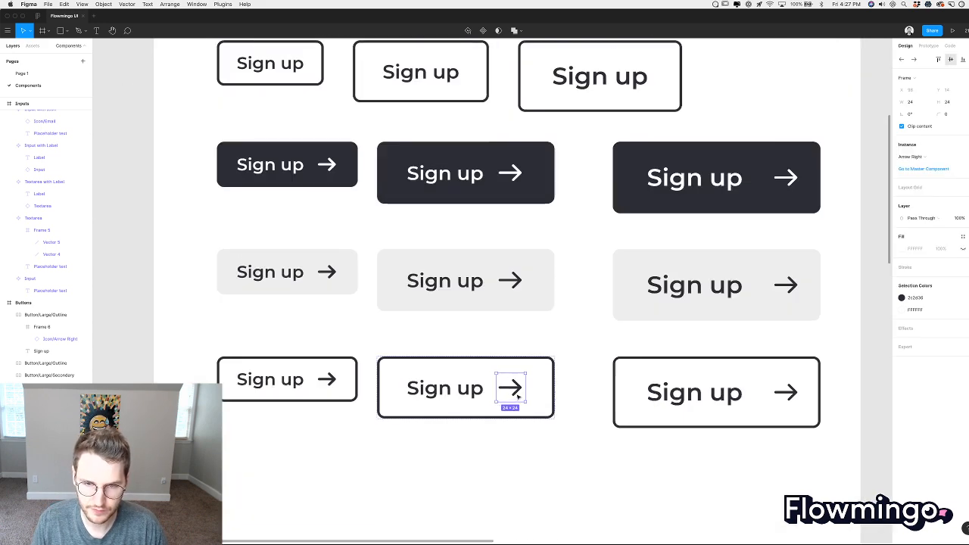
scroll(518, 396, up, 3)
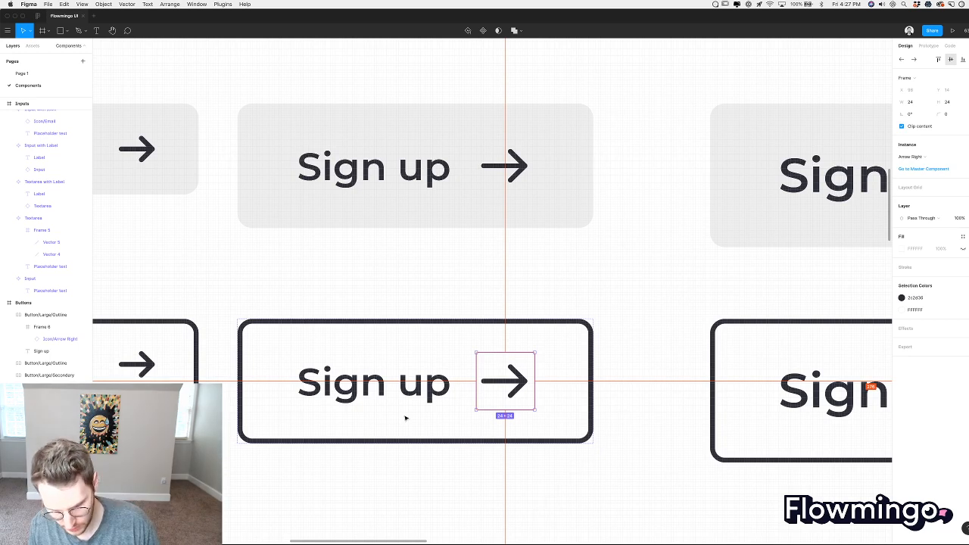
key(alt+super+b)
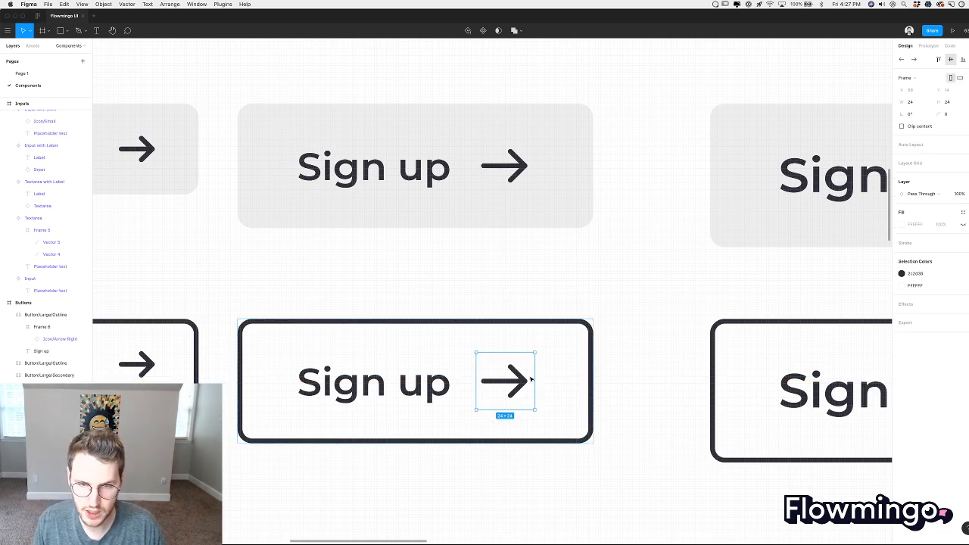
drag(534, 380, 506, 380)
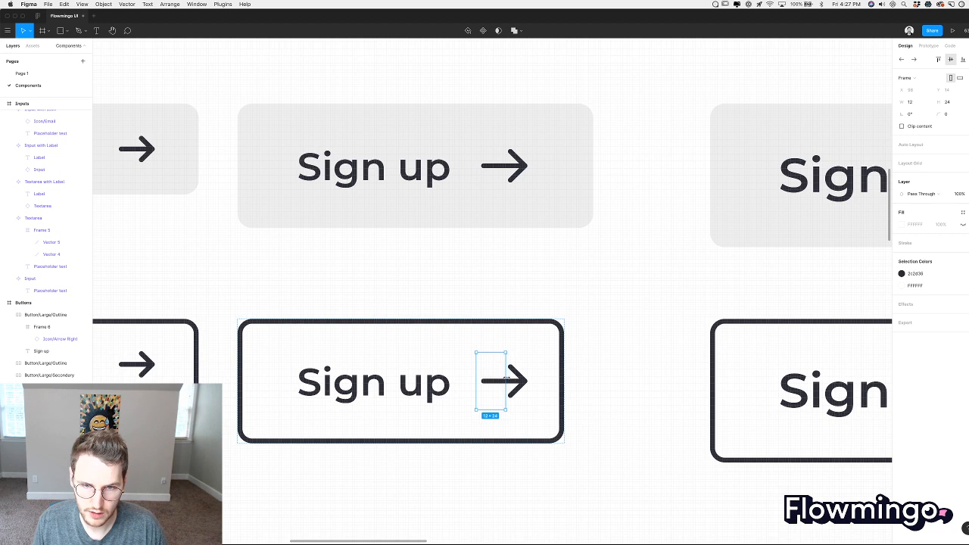
Set the auto layout spacing between label and arrow in the standard outline button to 20.
click(444, 340)
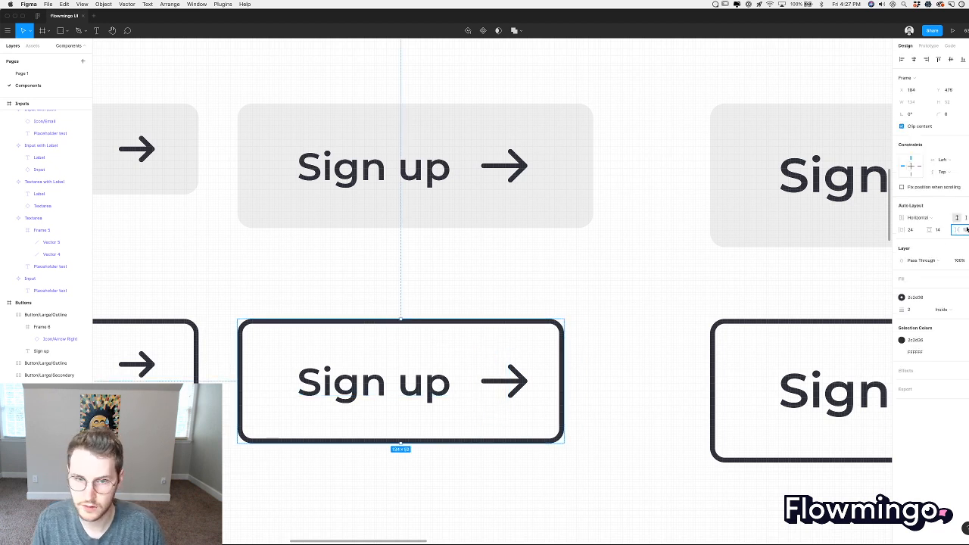
text(12)
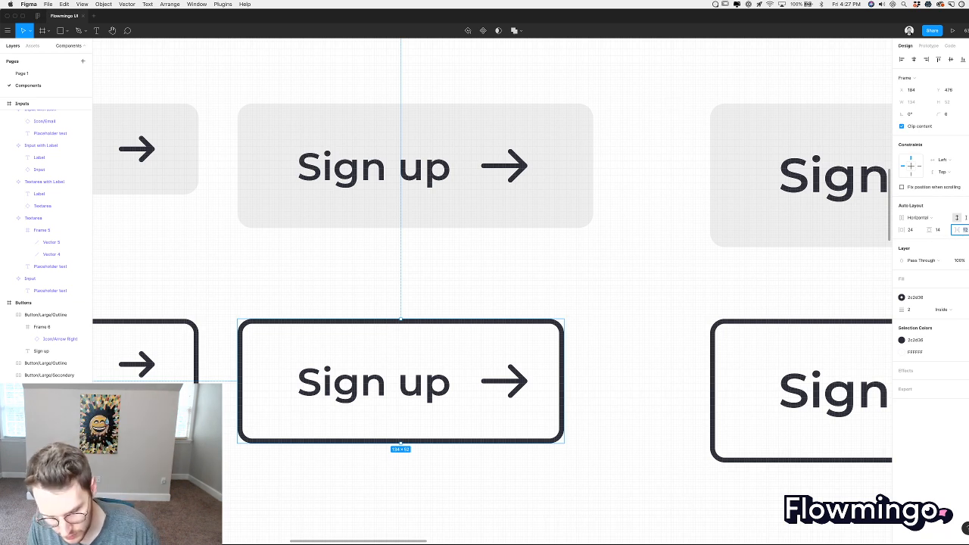
key(Return)
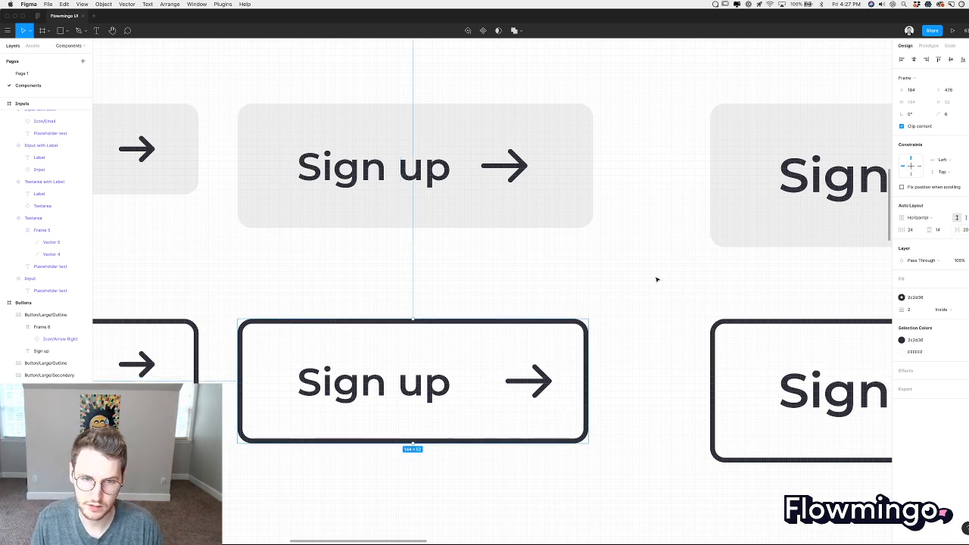
click(651, 297)
scroll(649, 303, down, 5)
scroll(649, 302, down, 3)
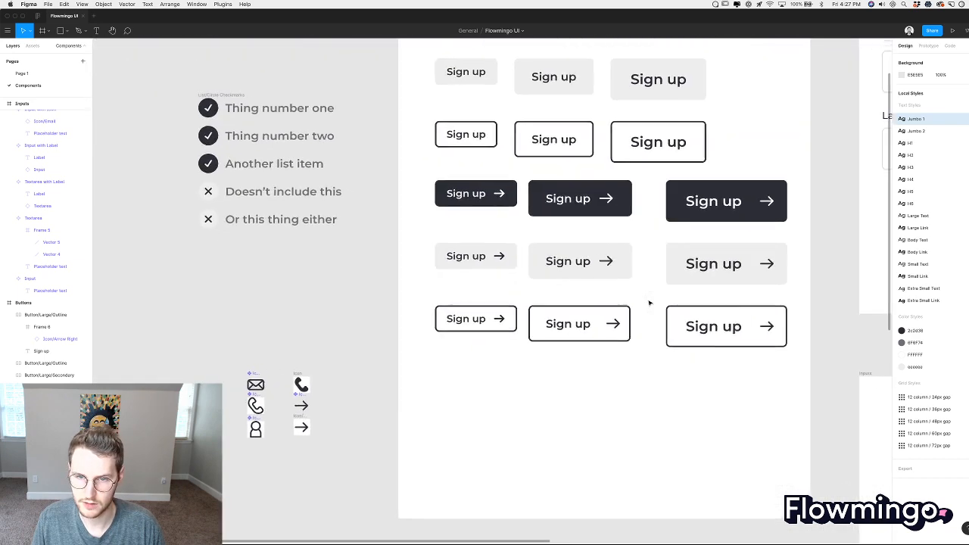
Move the standard outline and light gray arrow buttons slightly right so they sit more evenly between the small and large ones.
scroll(649, 302, up, 3)
drag(577, 331, 593, 331)
click(593, 397)
scroll(593, 396, up, 2)
scroll(593, 396, up, 5)
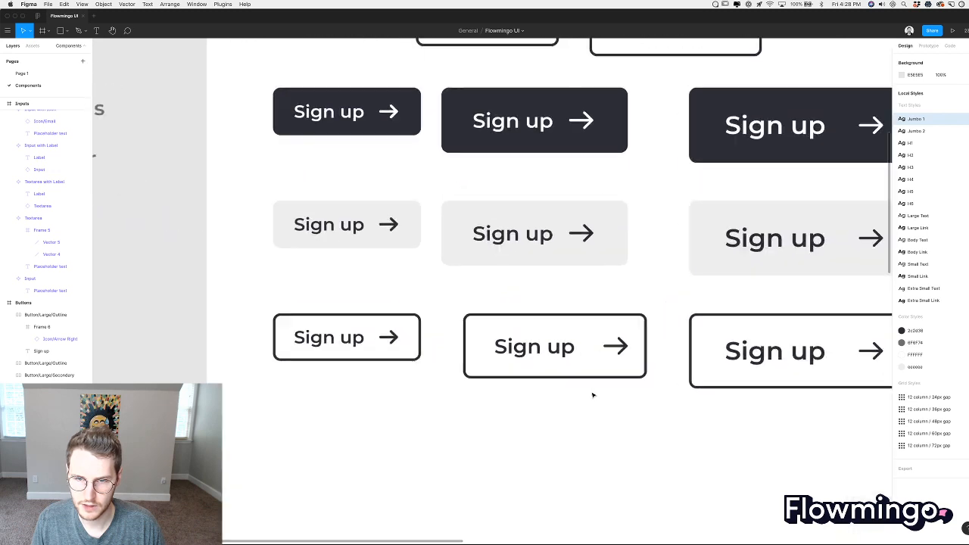
drag(504, 297, 525, 298)
click(589, 367)
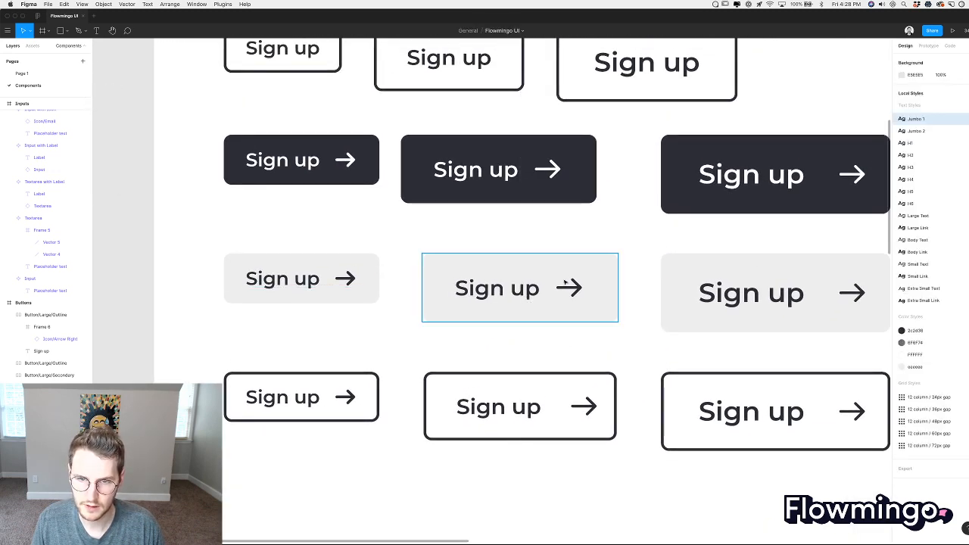
Wrap the arrow icon of the standard light gray button in a frame and set the frame's width to 12.
double_click(578, 291)
key(Escape)
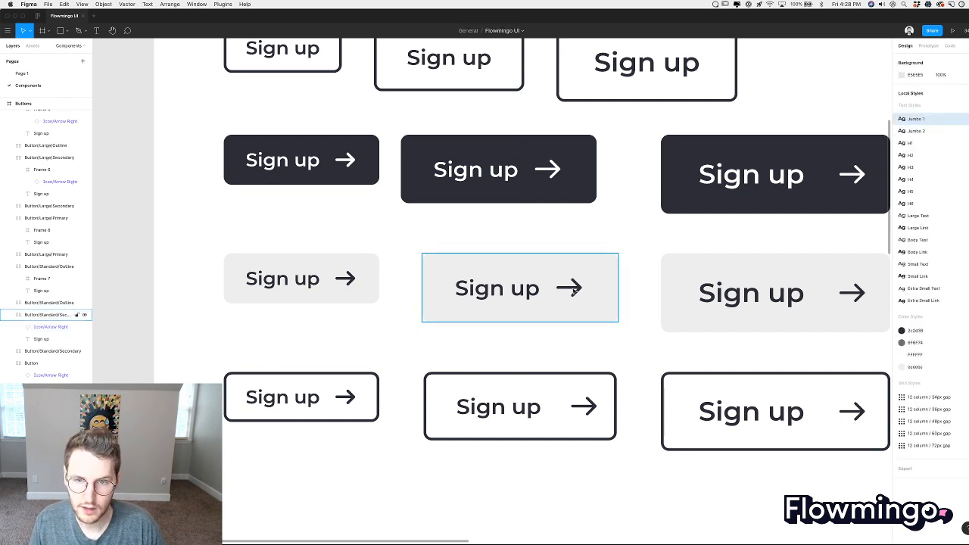
click(575, 291)
double_click(576, 290)
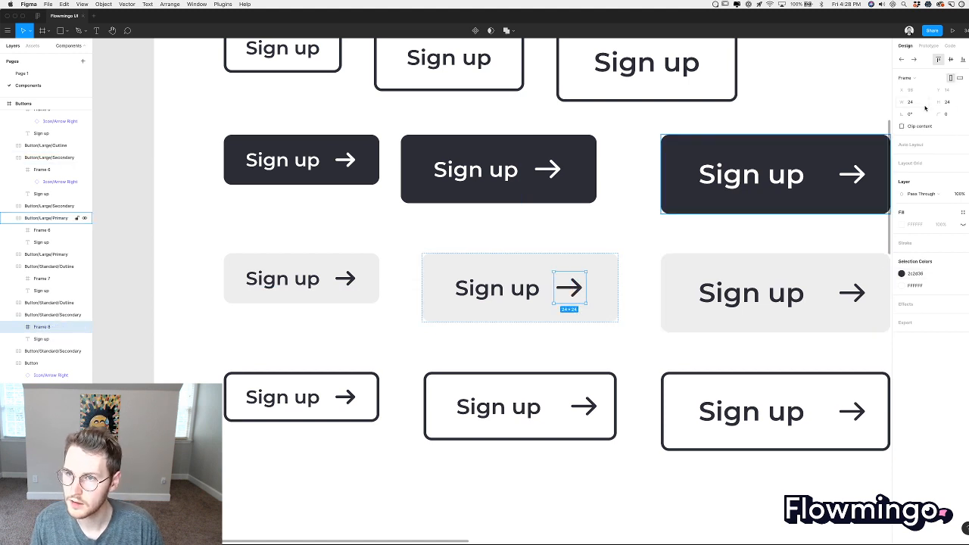
click(584, 323)
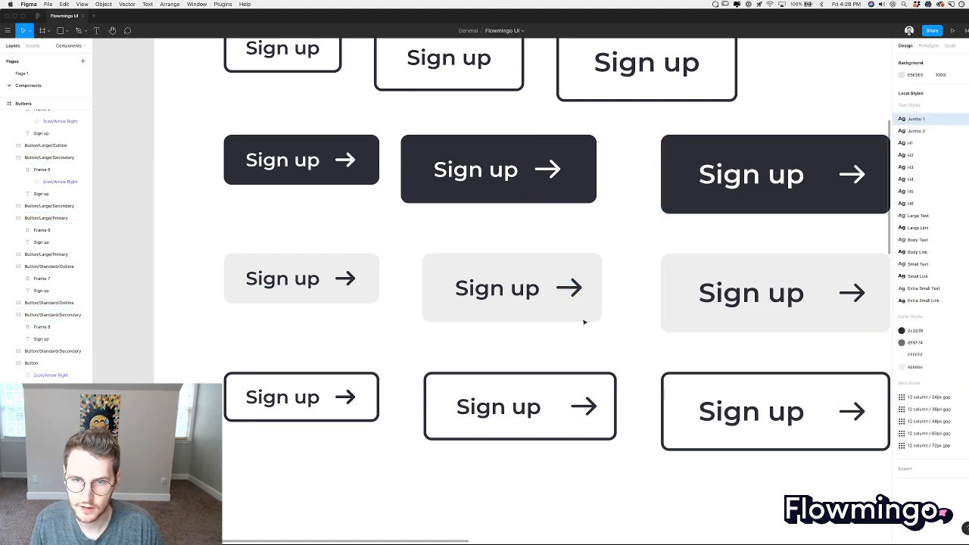
scroll(639, 339, up, 2)
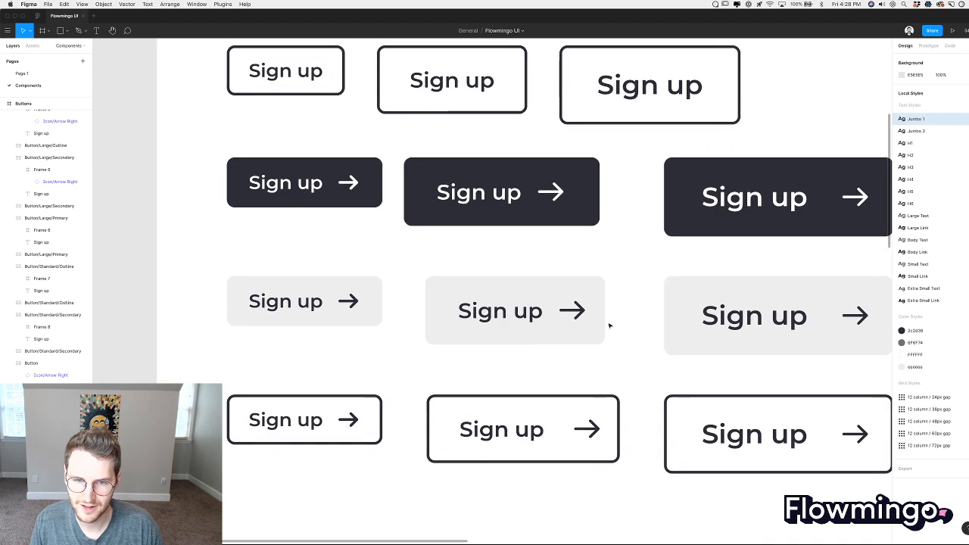
Set the auto layout spacing between label and arrow in the standard light gray button to 20.
click(532, 320)
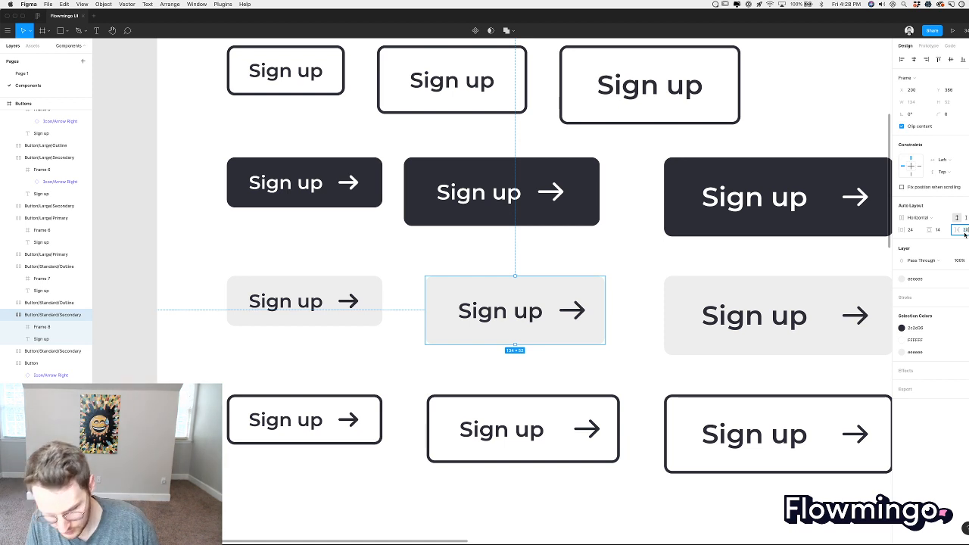
text(20)
key(Return)
click(618, 361)
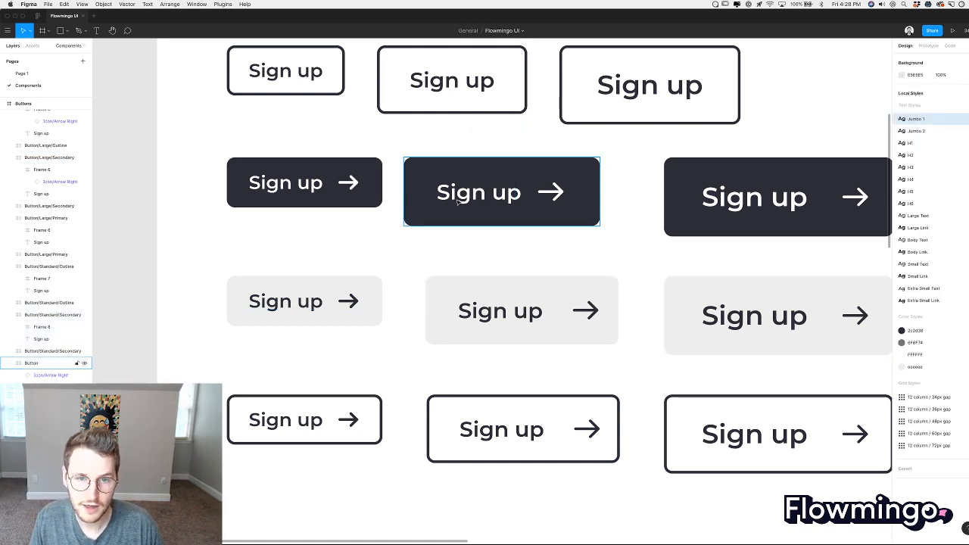
Shift the standard dark arrow button right above the light gray one, and wrap its arrow in a frame narrowed to 12 × 24.
drag(456, 192, 479, 192)
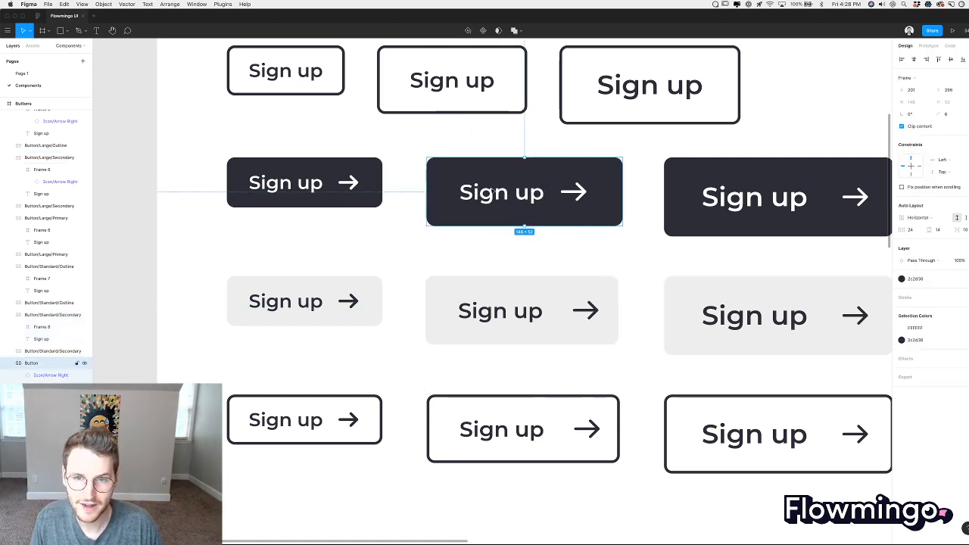
double_click(573, 194)
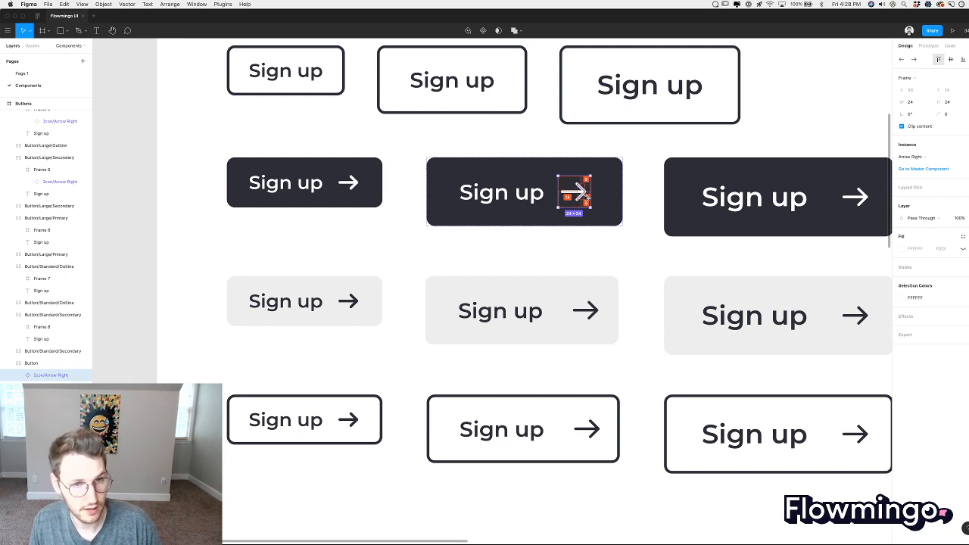
key(alt+super+g)
drag(591, 194, 574, 194)
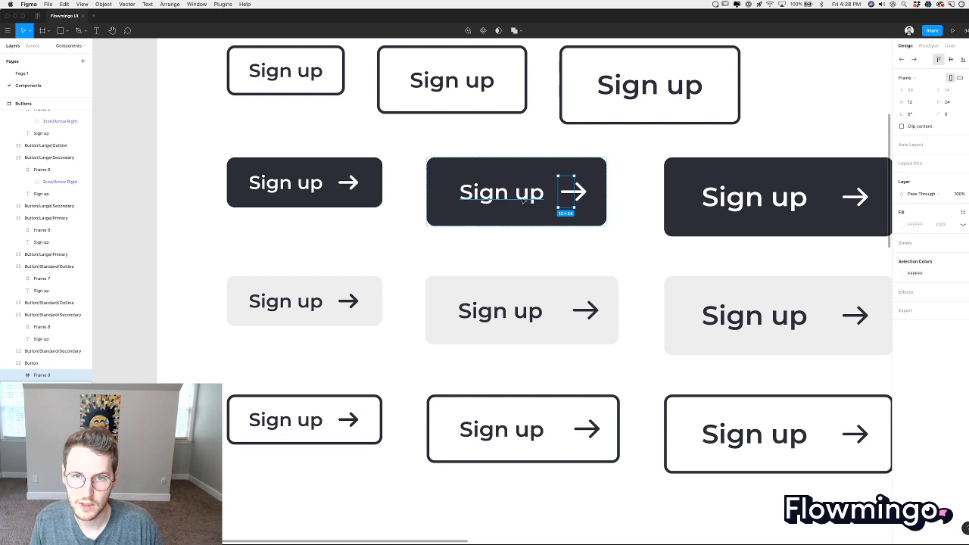
Set the auto layout spacing between label and arrow in the standard dark button to 20.
key(Escape)
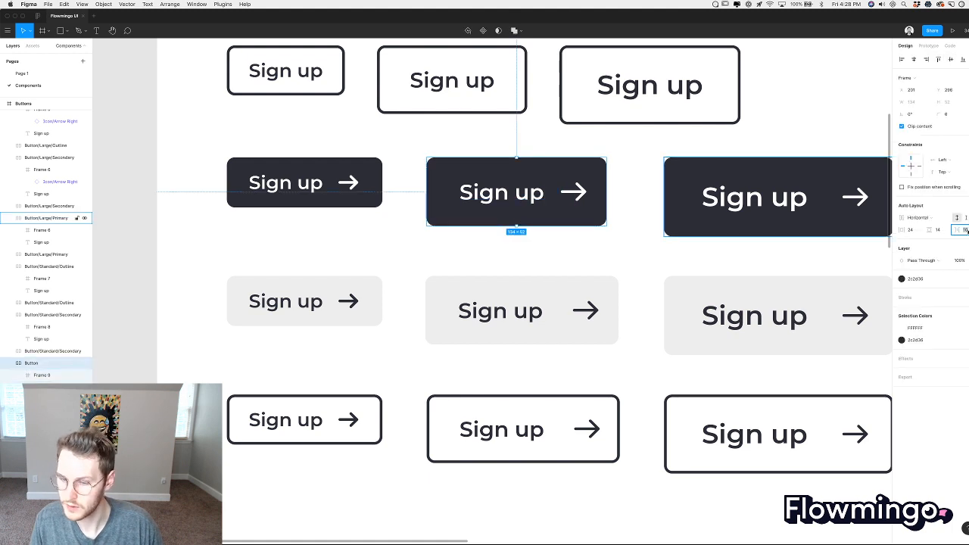
text(20)
key(Return)
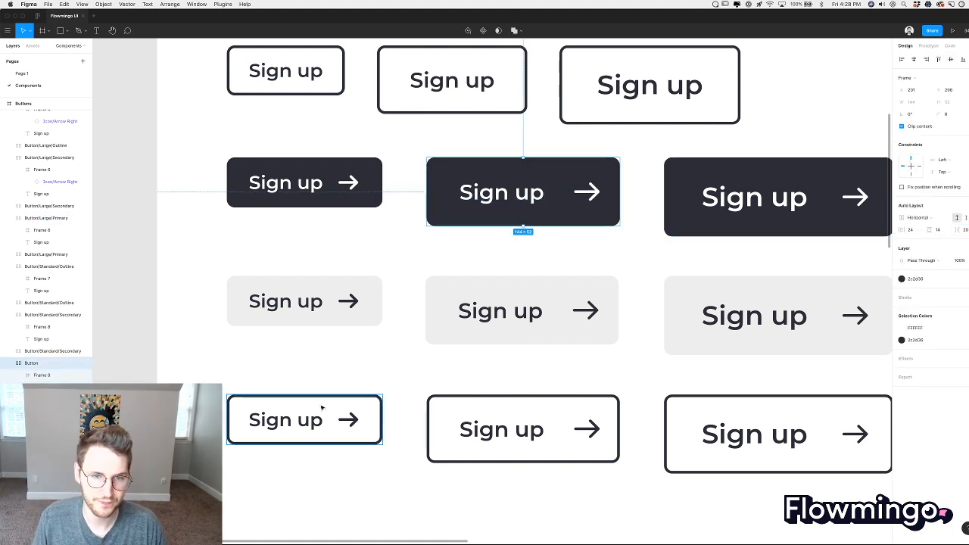
click(353, 375)
Wrap the arrow icon of the small outline Sign up button in a frame and set the frame's width to 9.
scroll(353, 375, up, 5)
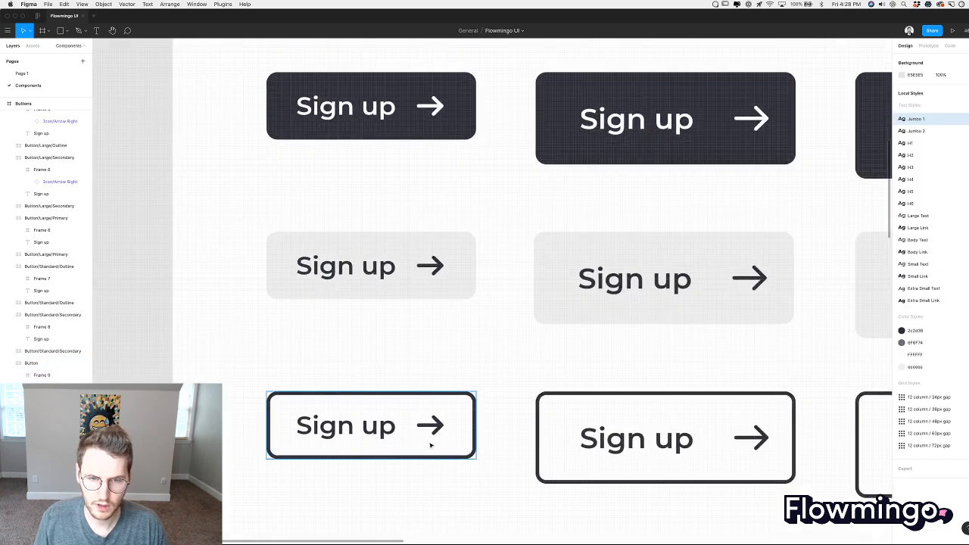
click(438, 432)
click(433, 427)
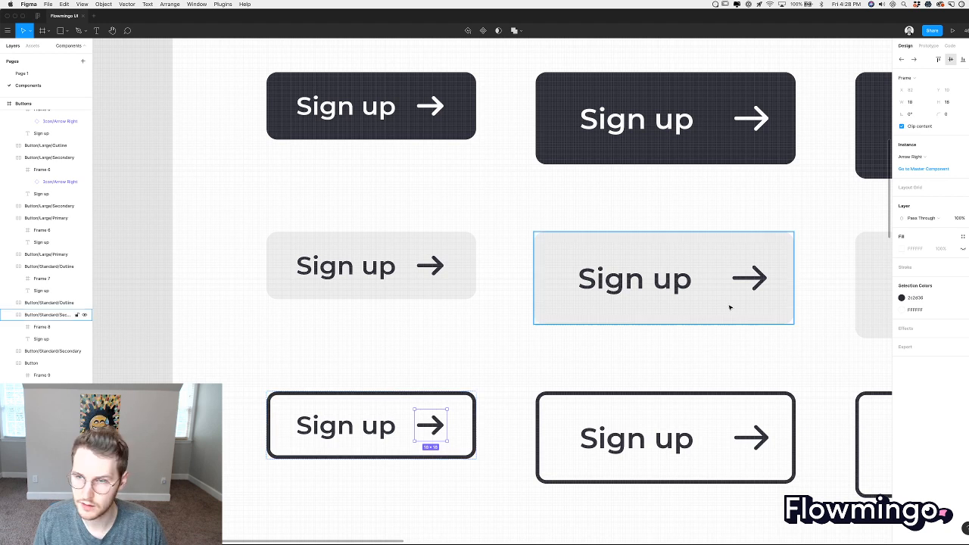
key(alt+super+b)
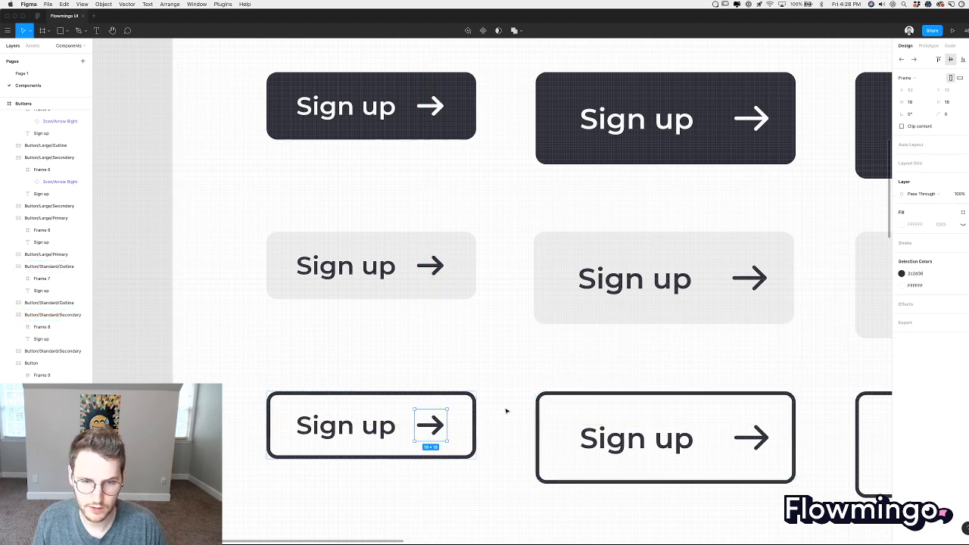
click(920, 103)
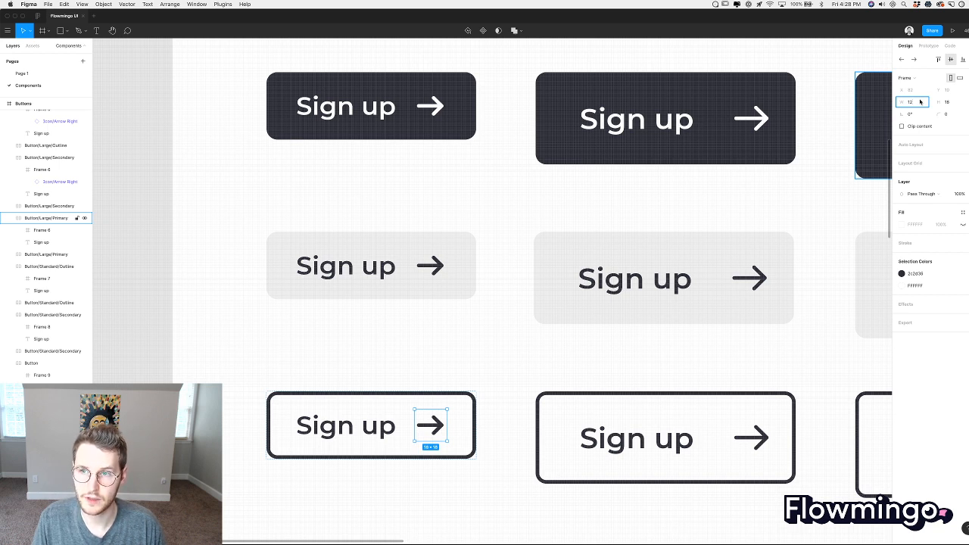
key(Return)
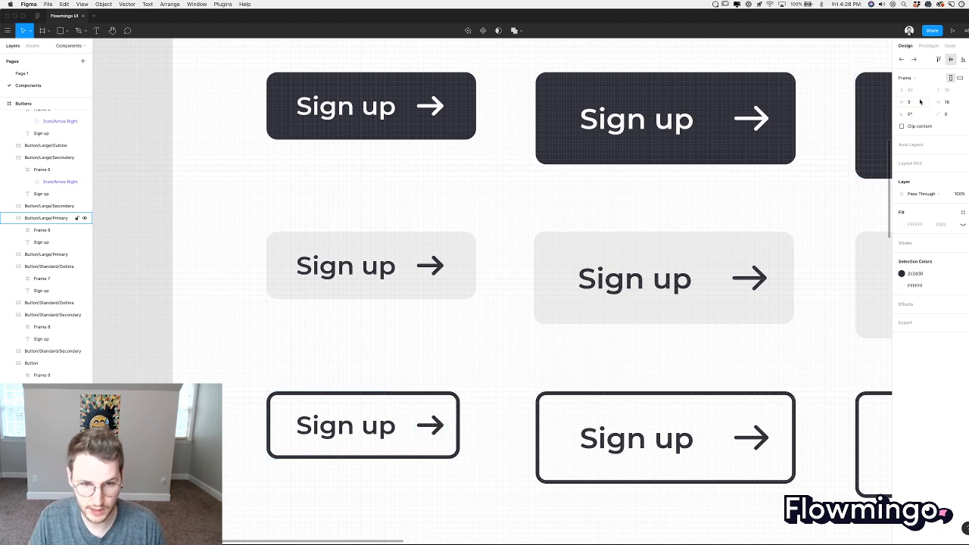
Wrap the small light gray button's arrow icon in a frame and set that frame's width to 9.
click(419, 271)
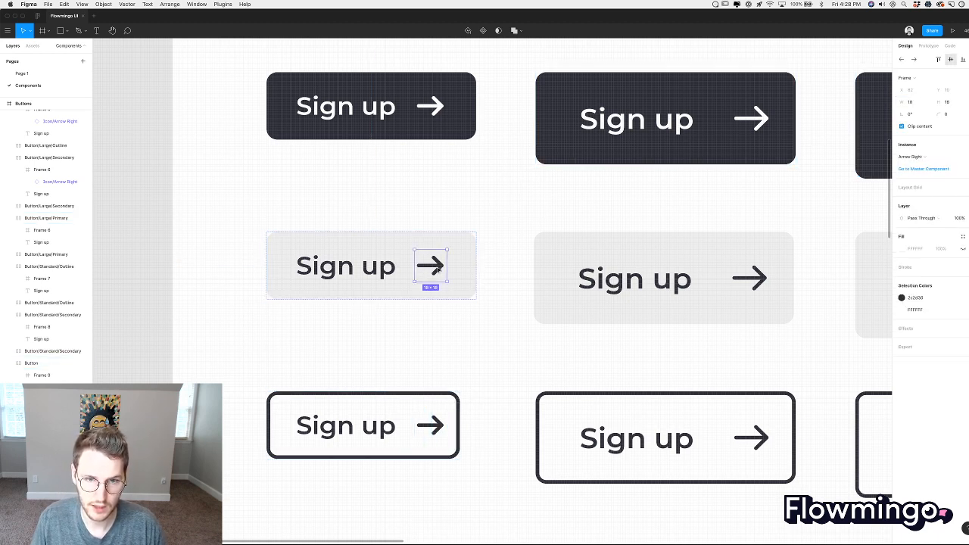
click(430, 265)
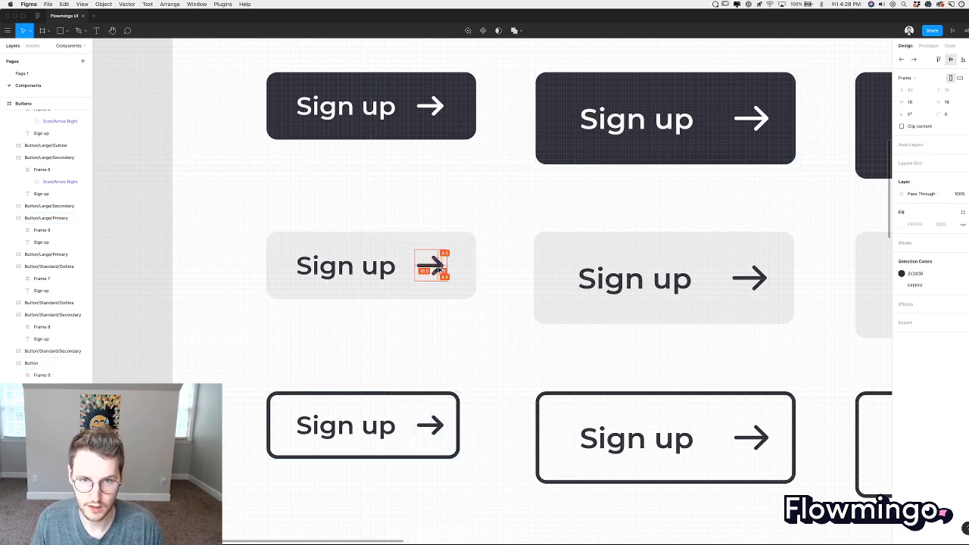
click(915, 104)
text(9)
key(Return)
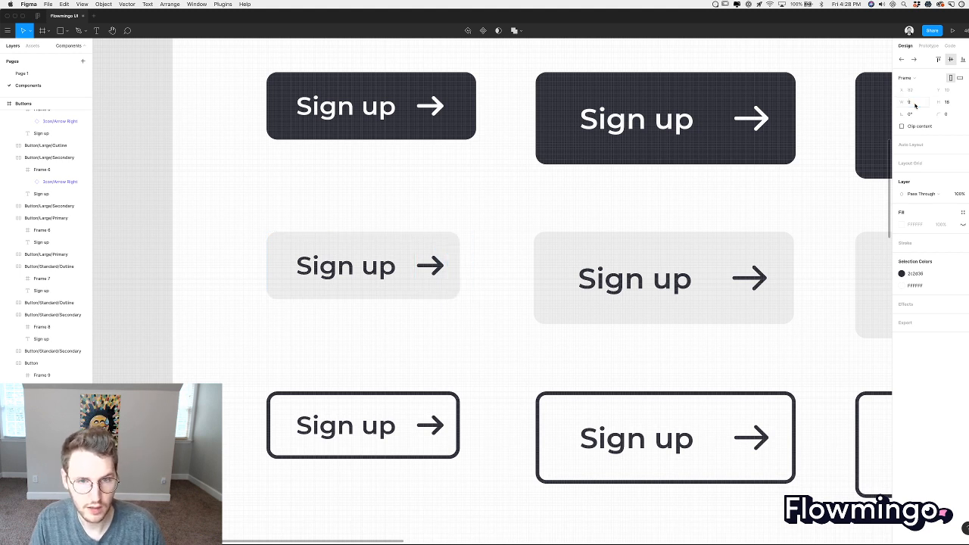
Detach the arrow icon instance in the small primary button and set the arrow frame's width to 9.
double_click(437, 108)
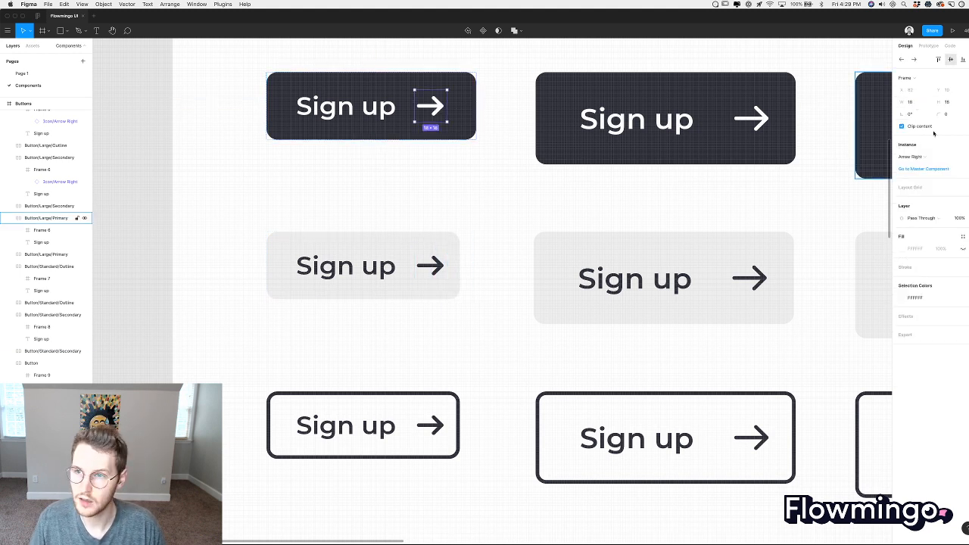
key(alt+super+b)
click(911, 102)
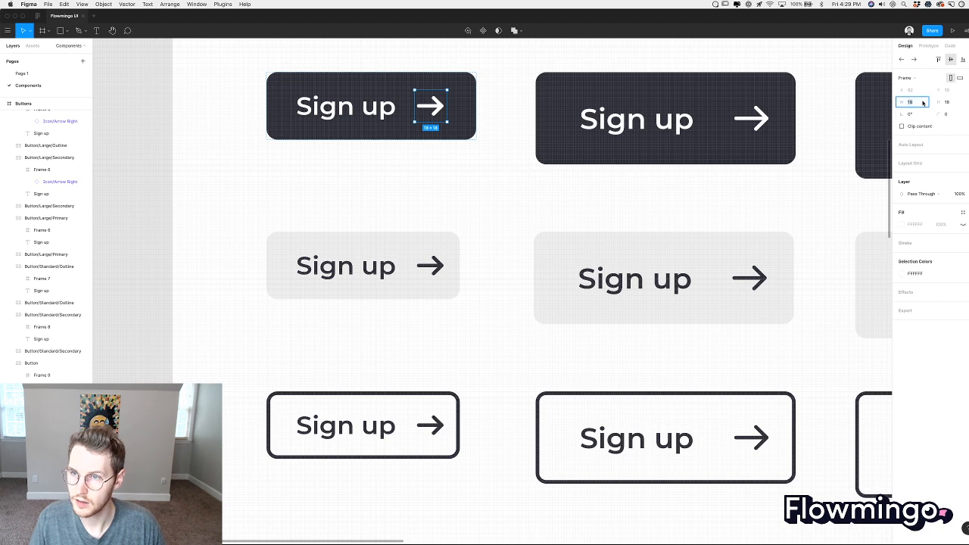
text(9)
key(Return)
key(Escape)
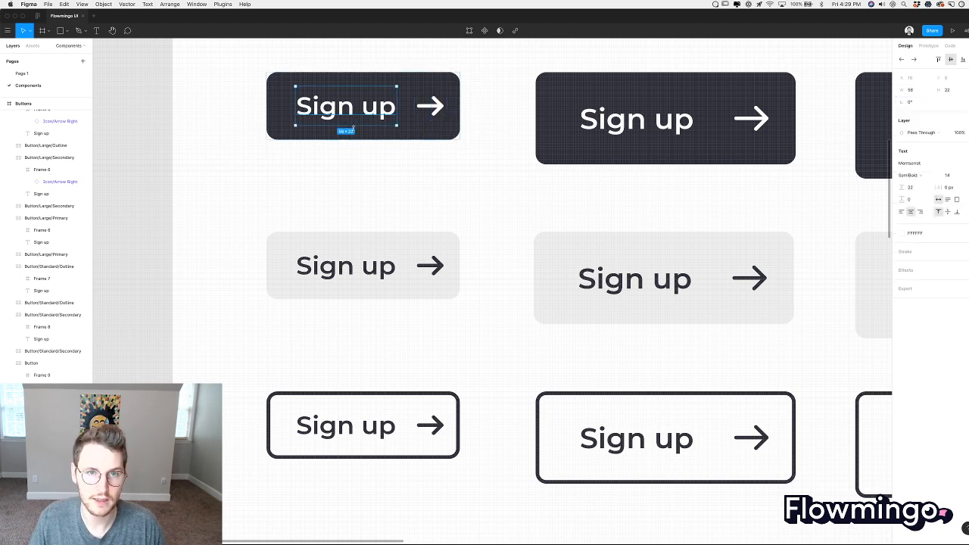
Increase the auto layout spacing between label and arrow to 15 on the small primary, secondary and outline arrow buttons.
shift+click(364, 243)
shift+click(380, 399)
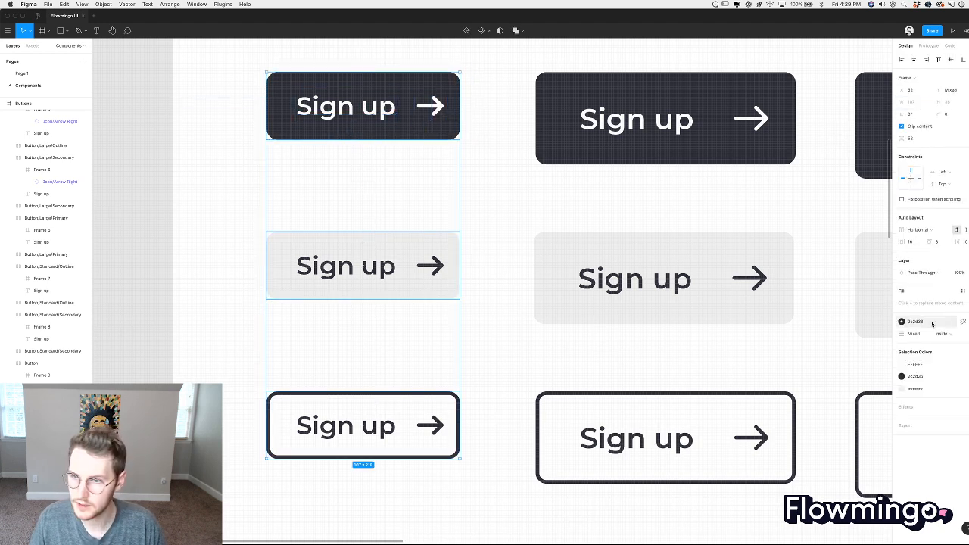
key(Up)
key(Up)
key(Up)
key(Up)
key(Up)
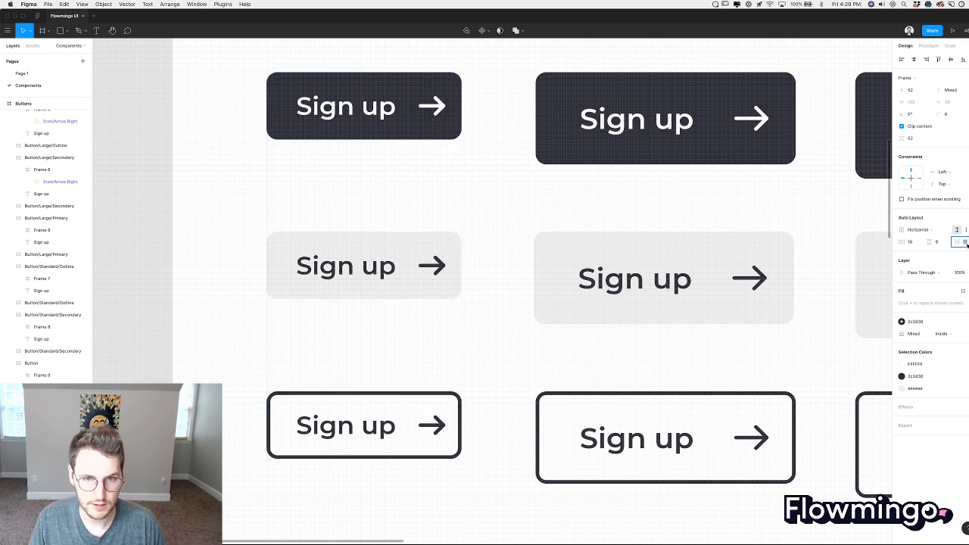
key(Up)
key(Up)
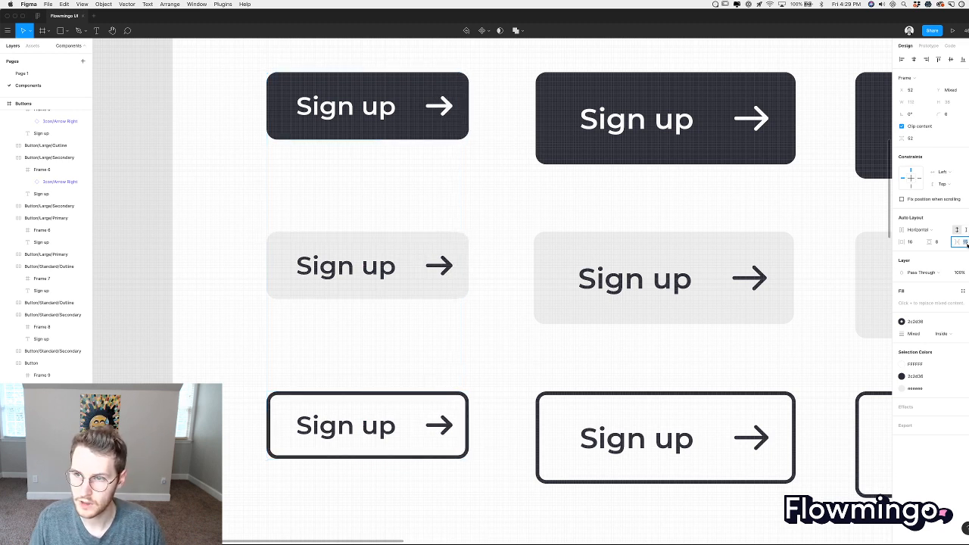
click(527, 355)
Align the vertical centers of the three buttons within each arrow button row: primary, secondary and outline.
scroll(528, 360, down, 5)
scroll(528, 359, right, 3)
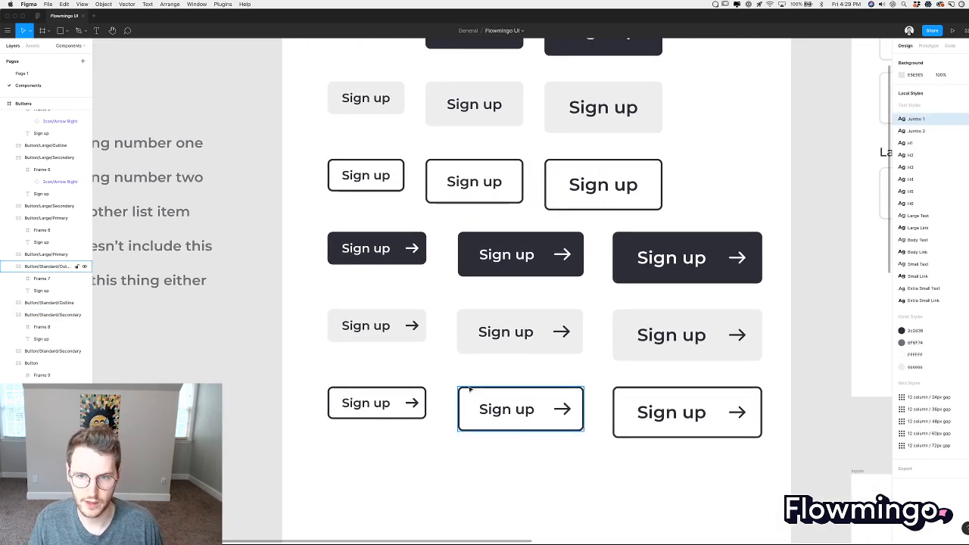
scroll(466, 393, down, 3)
drag(595, 435, 403, 304)
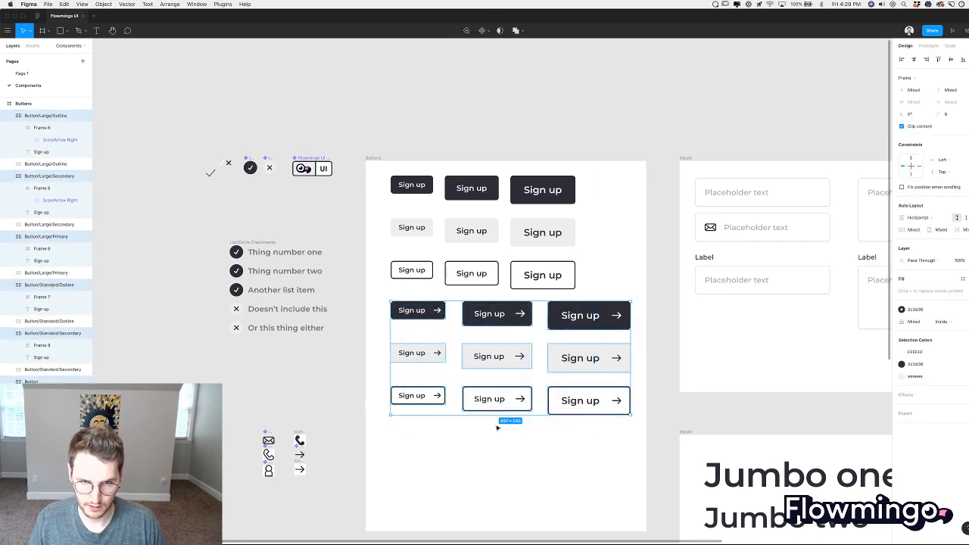
drag(640, 332, 376, 302)
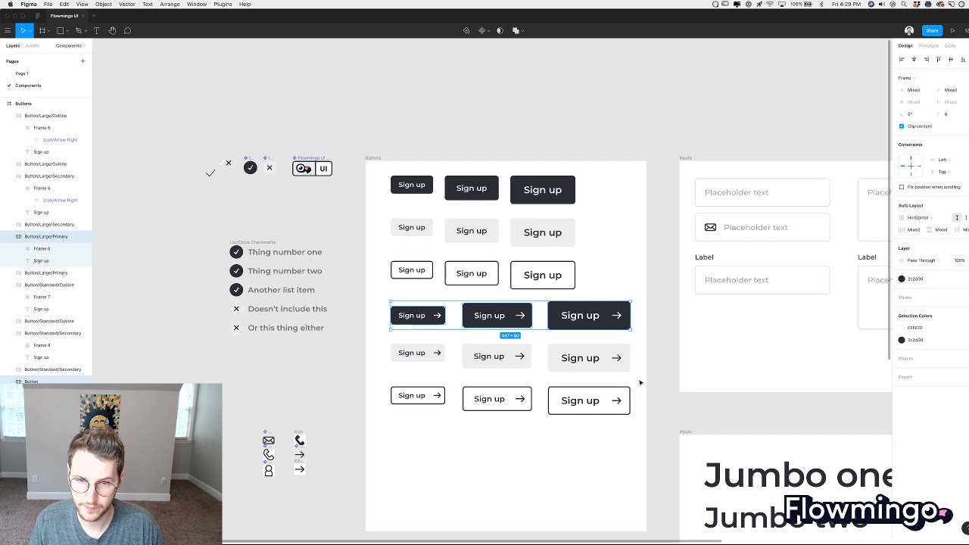
drag(639, 381, 389, 343)
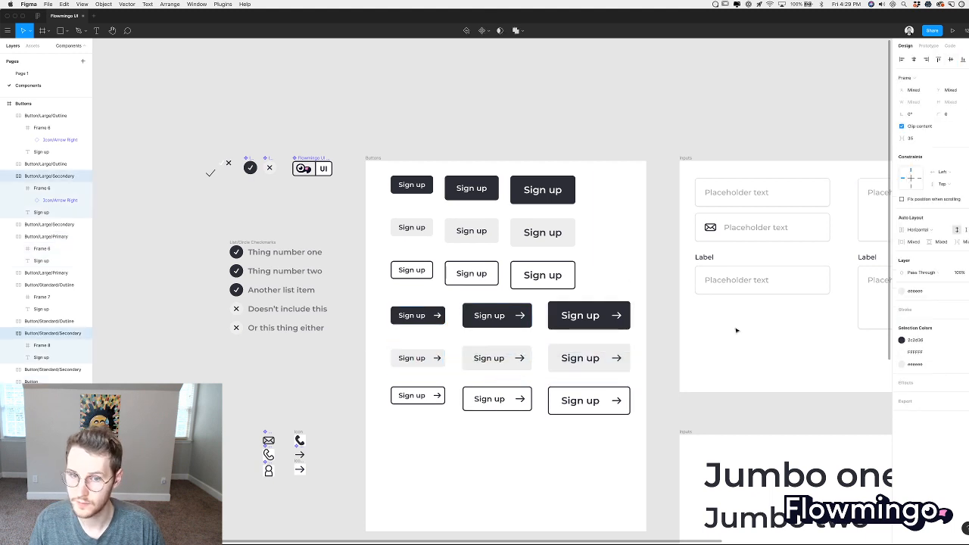
drag(639, 447, 390, 385)
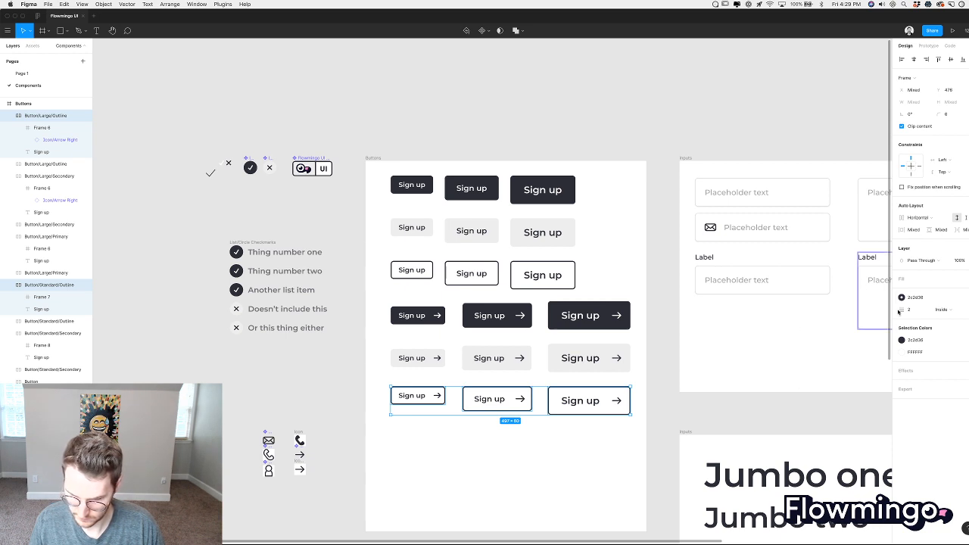
click(951, 60)
click(604, 440)
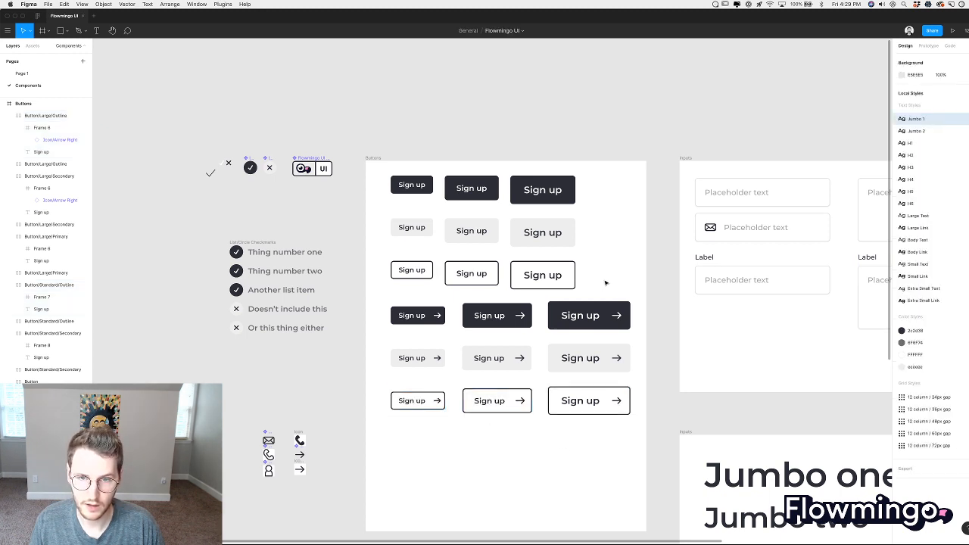
Align the vertical centers of the buttons within each text-only row: outline, secondary and primary.
drag(604, 281, 398, 255)
click(951, 59)
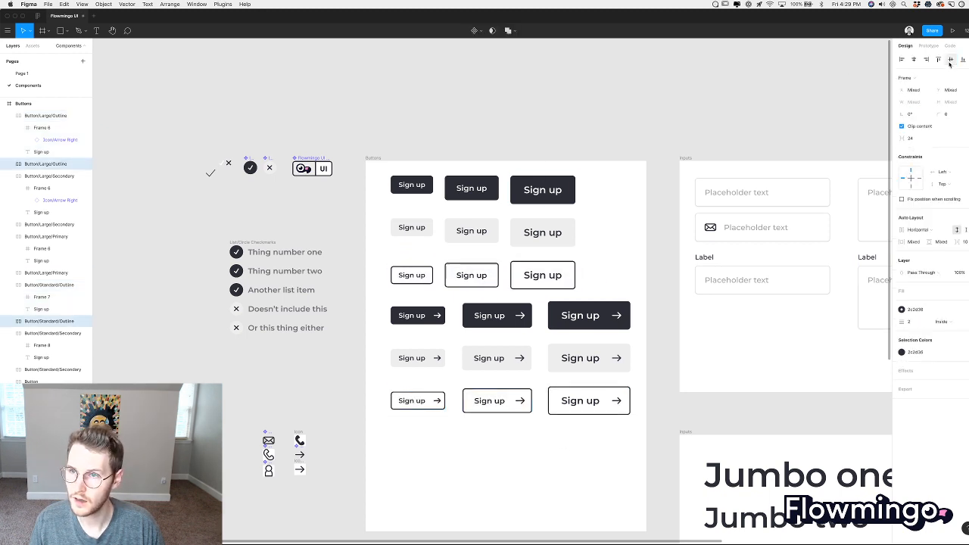
drag(587, 242, 392, 224)
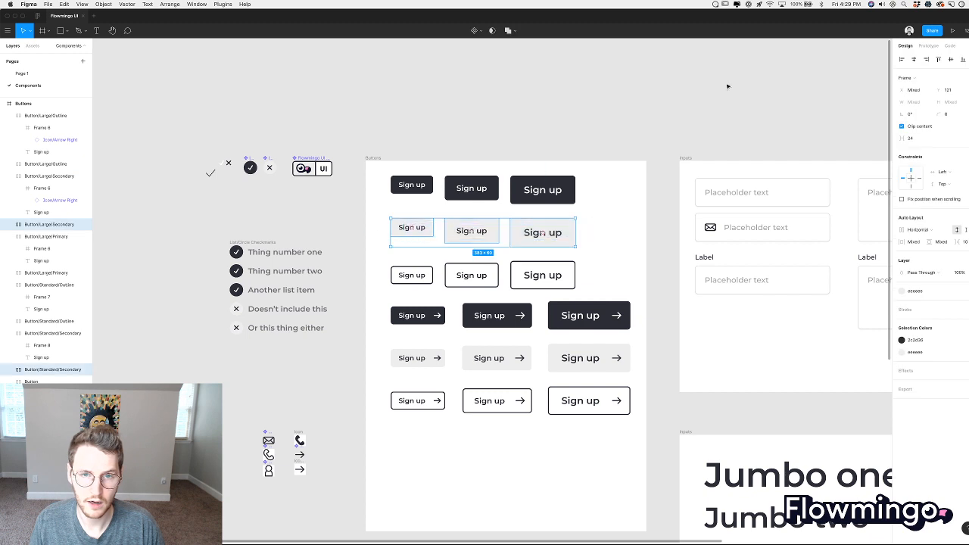
click(950, 60)
drag(603, 205, 392, 173)
click(951, 60)
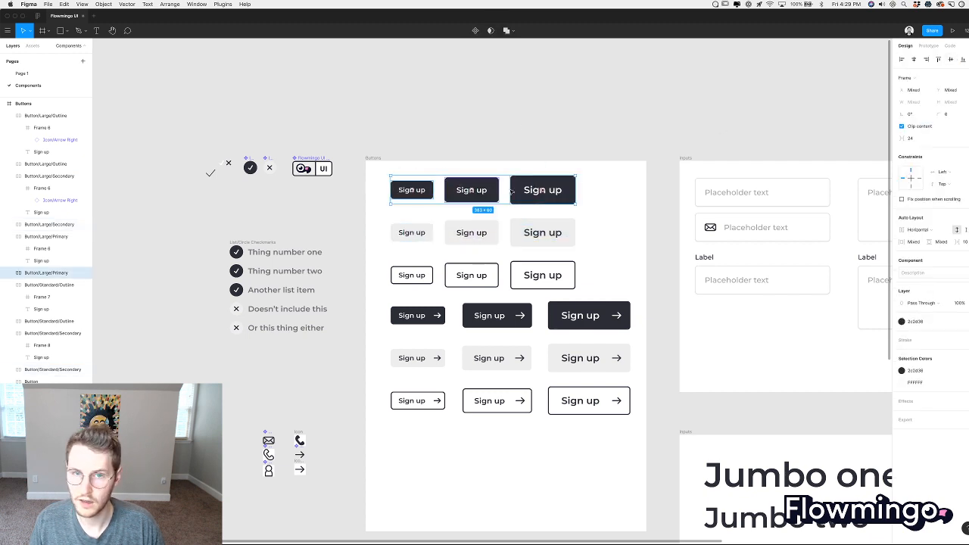
click(626, 228)
Move the large text-only outline, secondary and primary buttons to X 378, left-aligned with the large arrow buttons below.
mouse_move(563, 289)
mouse_down()
mouse_move(619, 290)
mouse_move(572, 288)
mouse_up()
click(619, 267)
drag(547, 247, 585, 250)
drag(536, 194, 573, 194)
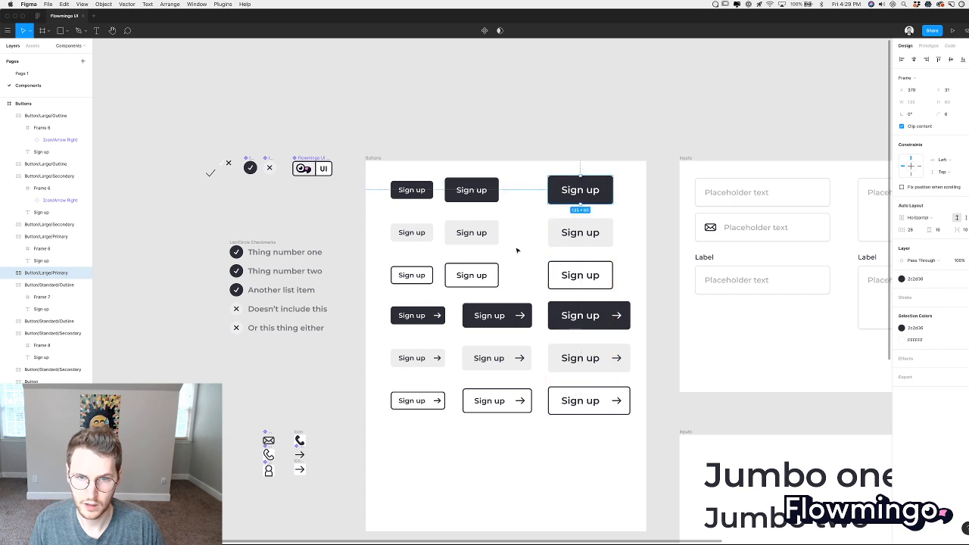
Move the three standard text-only buttons together to X 201, left-aligned with the standard arrow buttons below.
drag(515, 284, 461, 179)
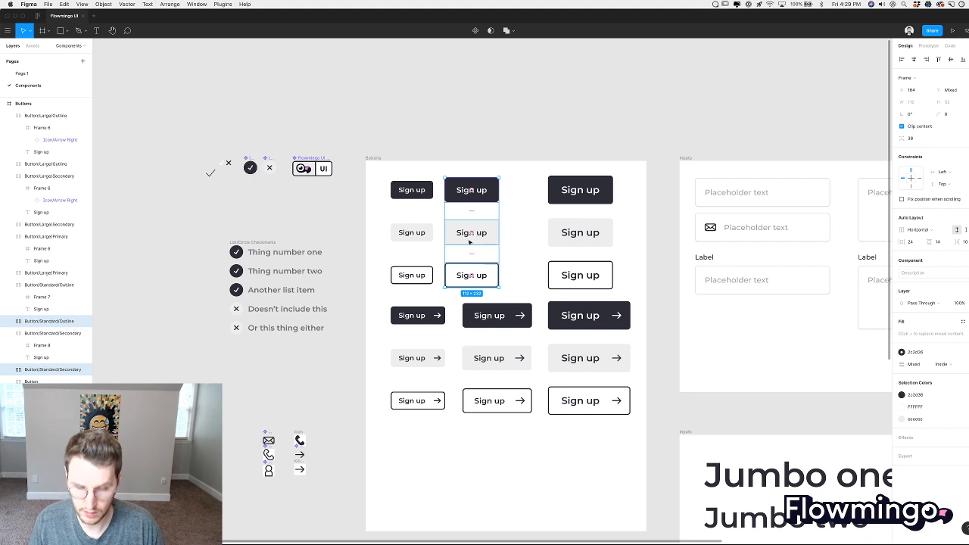
drag(454, 239, 472, 239)
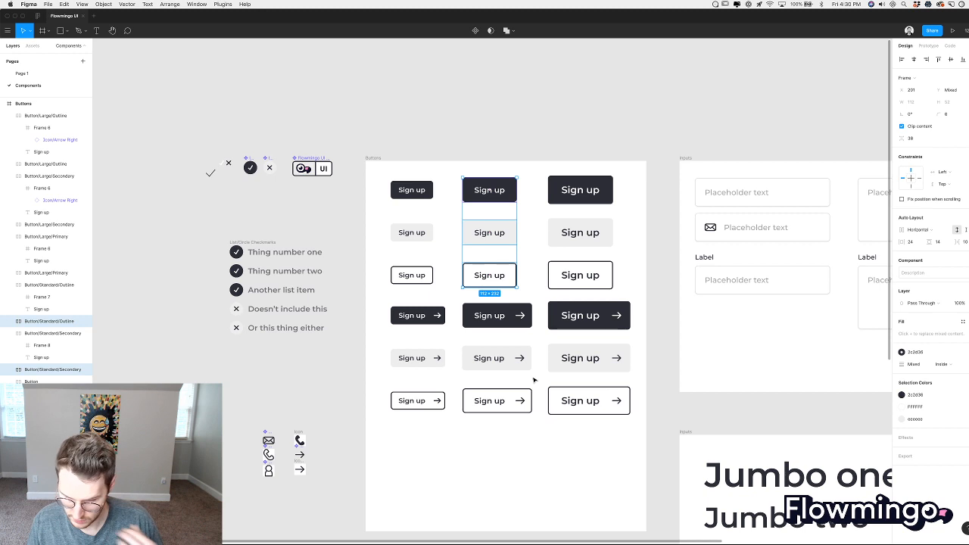
click(515, 450)
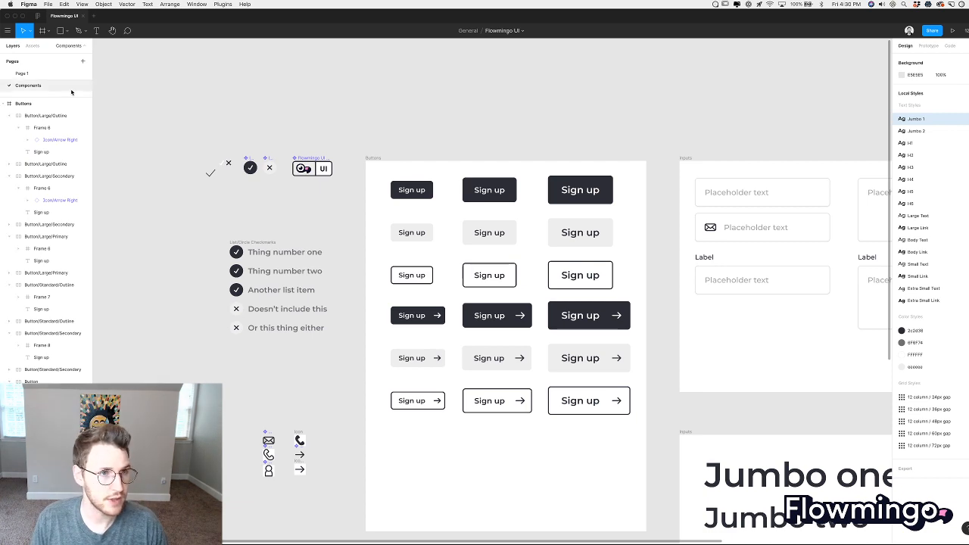
Examine the Card Grid layouts on Page 1 for how buttons are used, and return to the Components page.
click(22, 72)
scroll(464, 237, down, 5)
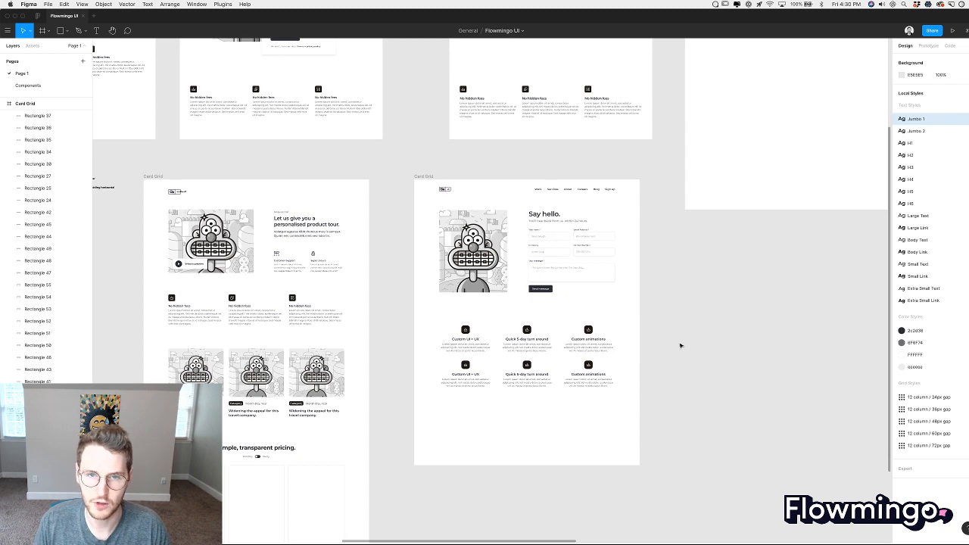
scroll(595, 303, up, 5)
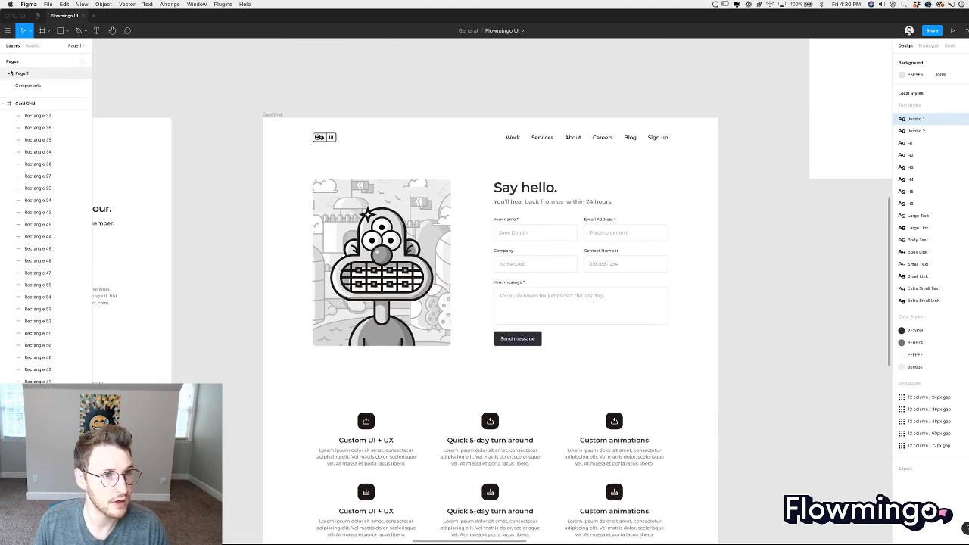
click(28, 85)
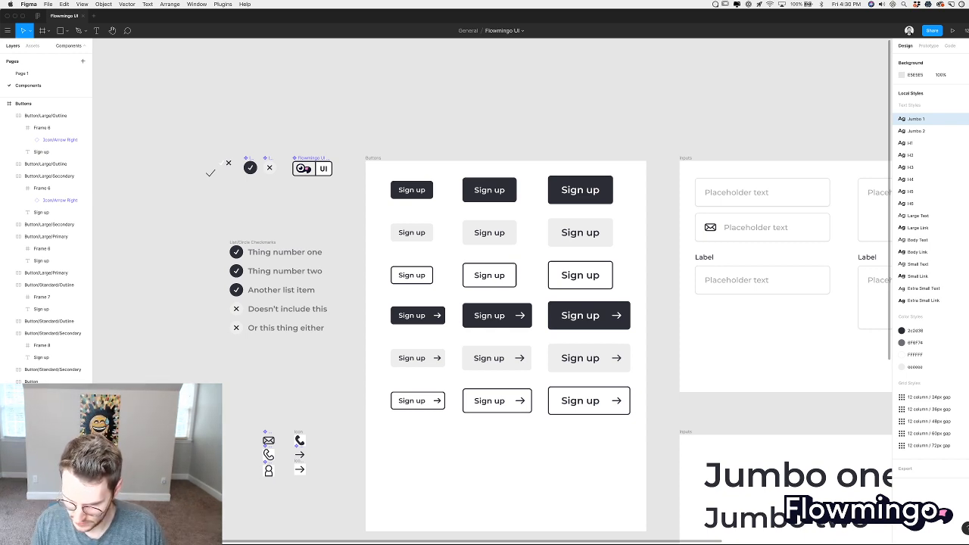
Switch to Chrome and open flowmingo.co in a new tab.
click(552, 411)
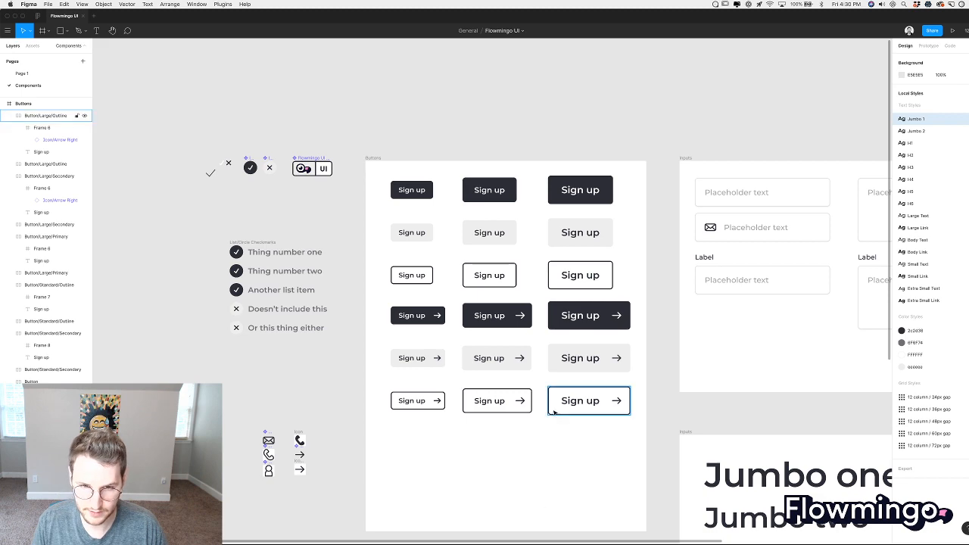
key(super+Tab)
key(super+t)
text(flowmingo.co)
key(Return)
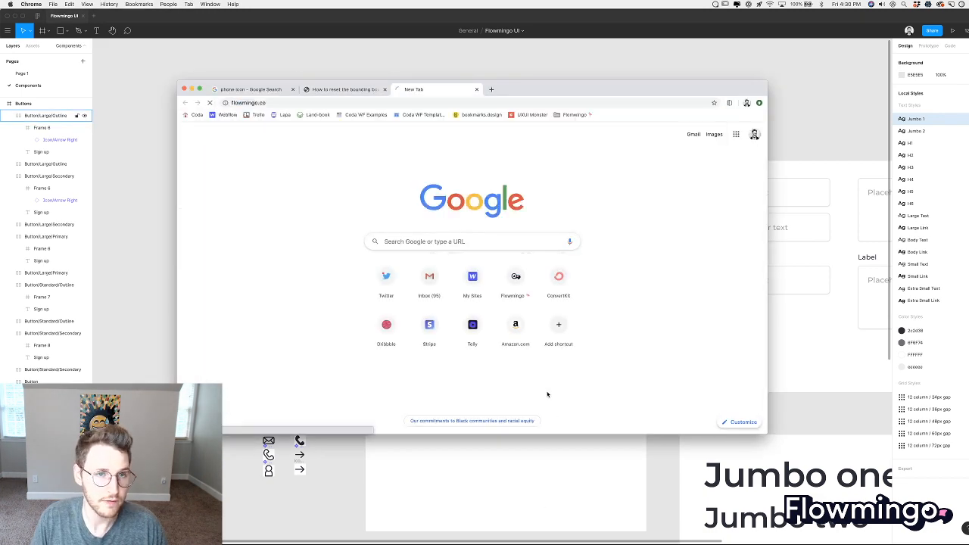
Examine the button styles along the Flowmingo landing page down to its footer, and return to the Figma file.
scroll(629, 292, down, 10)
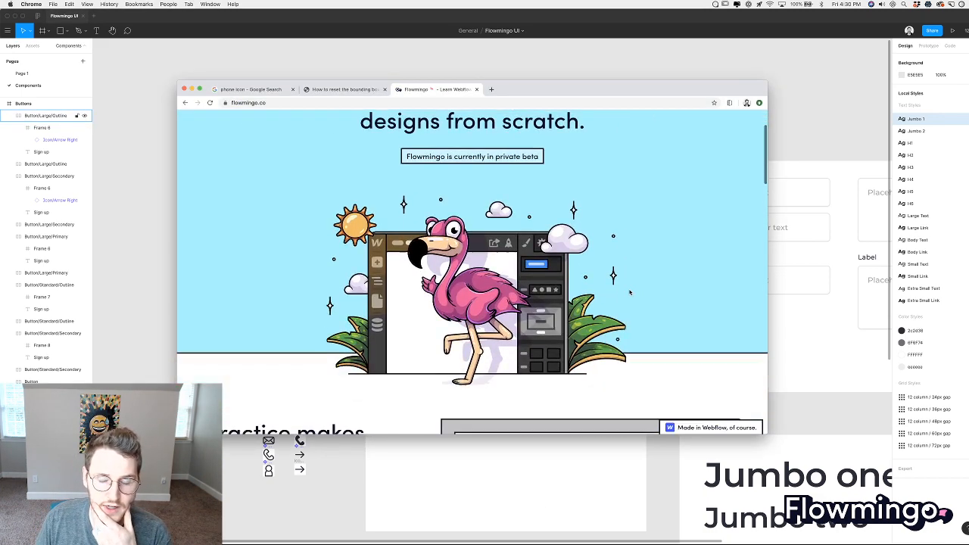
scroll(629, 292, down, 12)
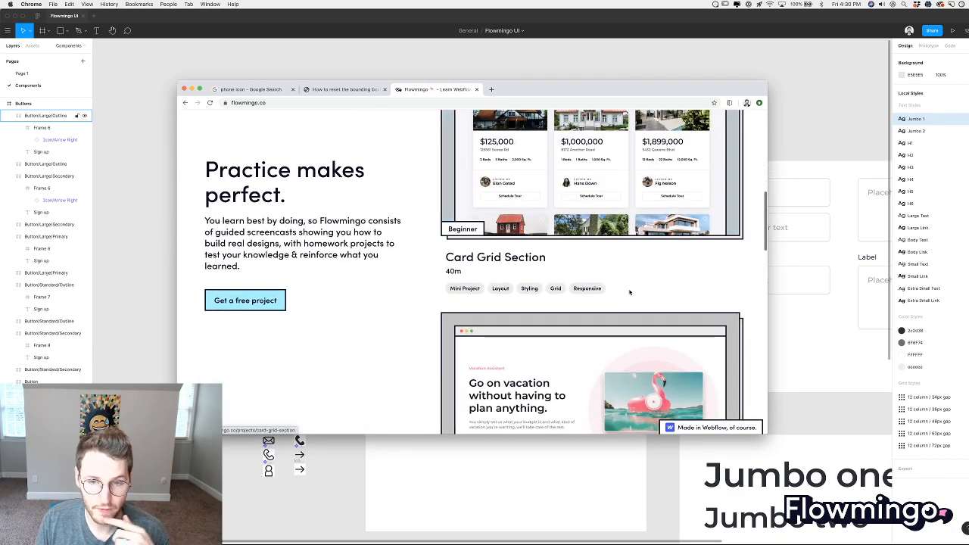
scroll(629, 292, down, 8)
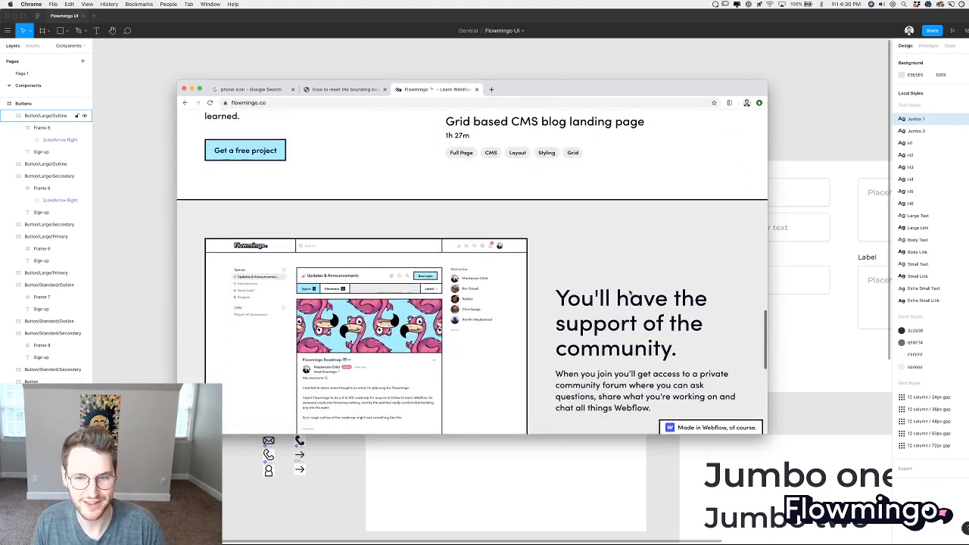
scroll(629, 292, up, 5)
scroll(603, 286, down, 5)
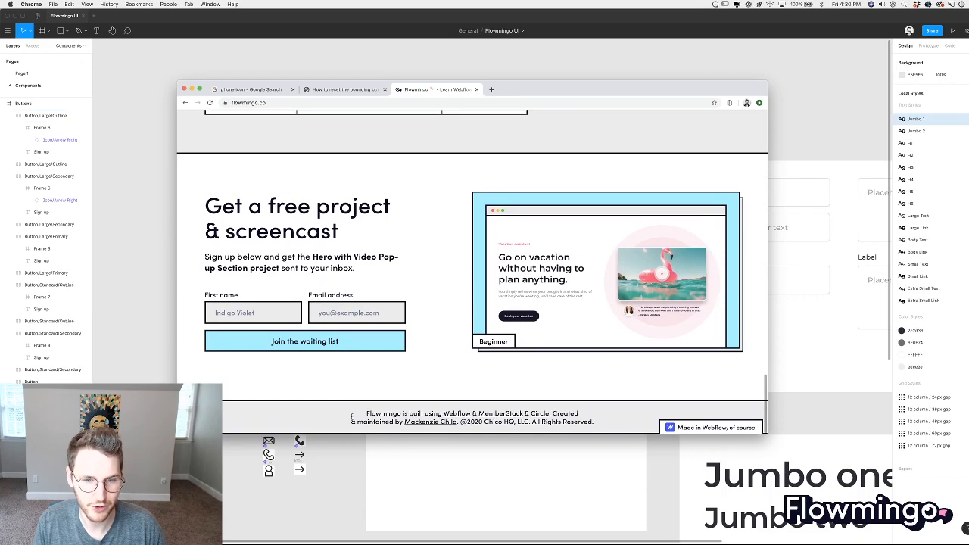
click(573, 471)
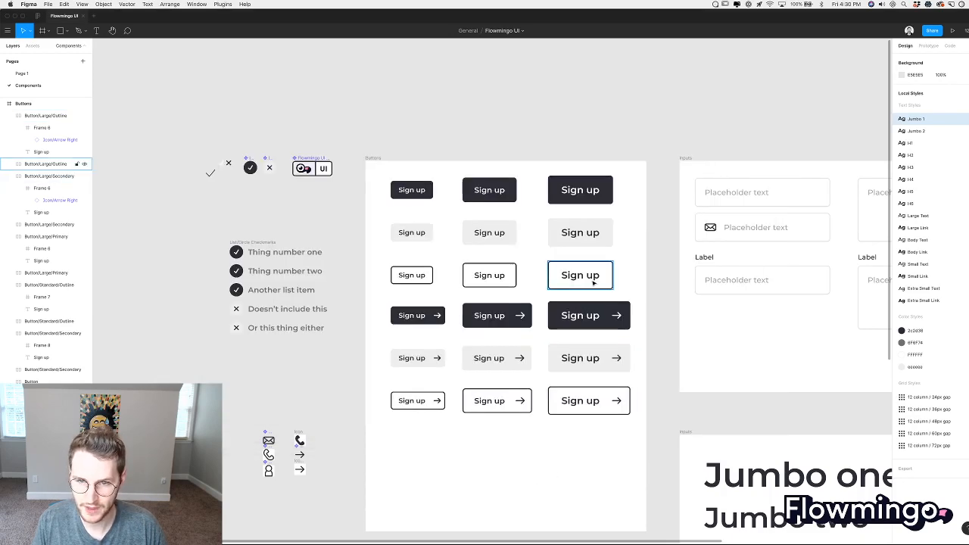
scroll(660, 264, up, 3)
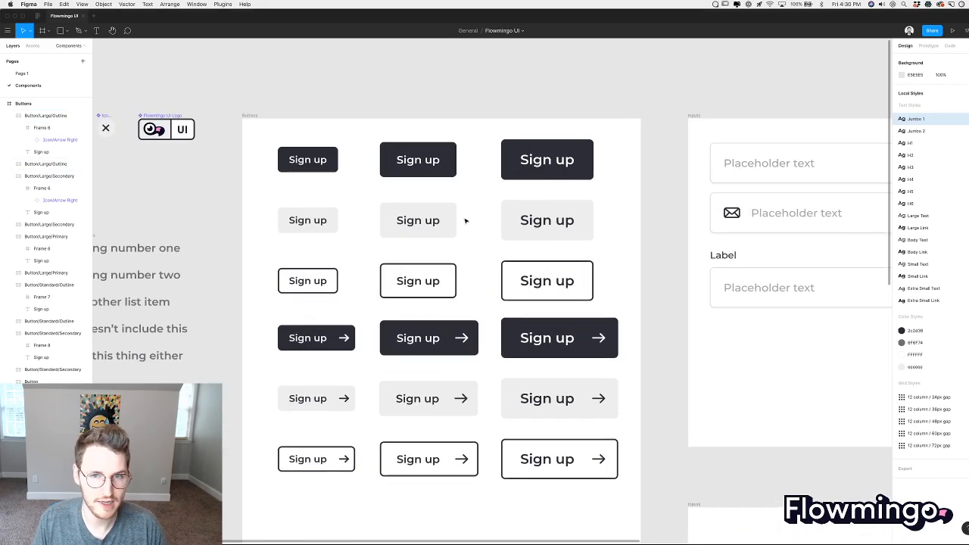
click(308, 160)
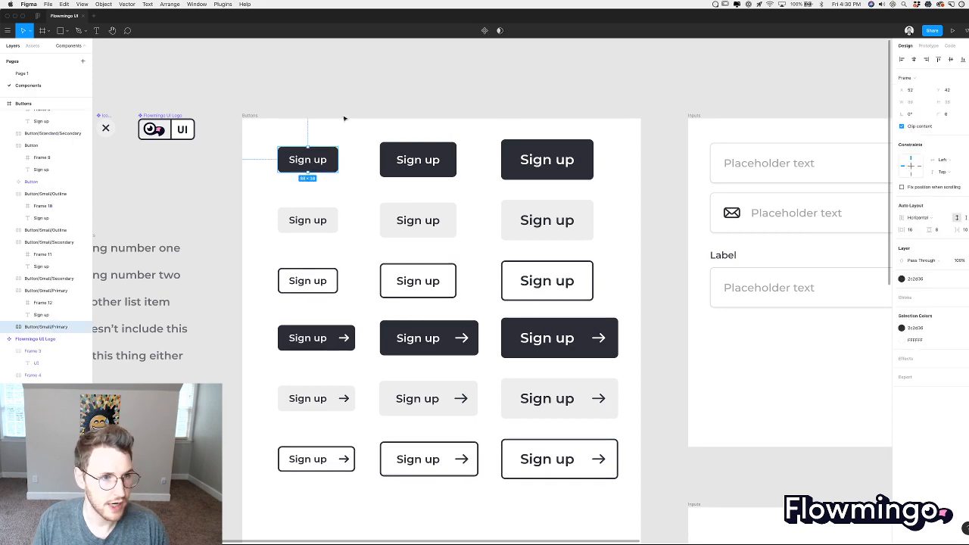
click(551, 533)
scroll(551, 534, down, 5)
scroll(551, 533, down, 2)
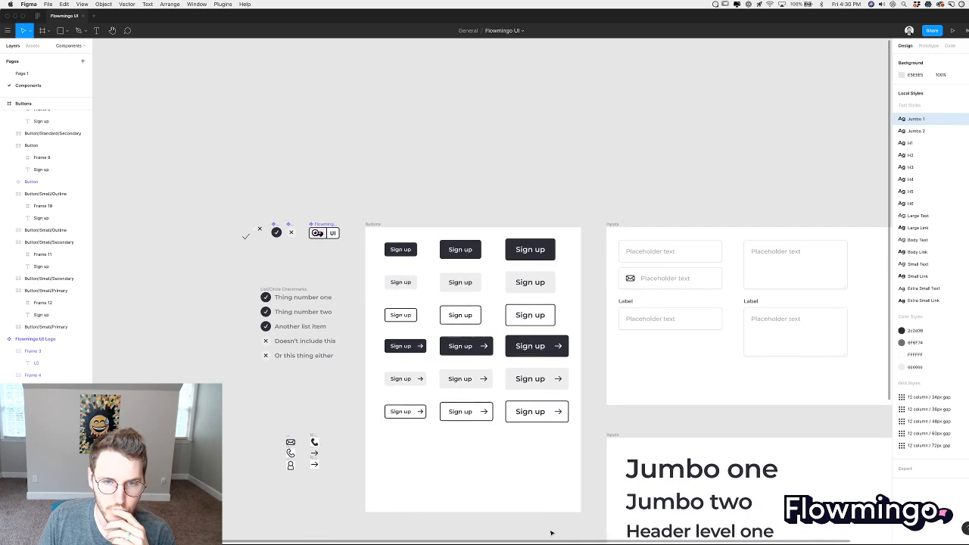
Duplicate the small primary arrow button and place the copy below the small outline arrow button as a new row.
scroll(457, 426, up, 3)
scroll(456, 424, down, 1)
click(370, 224)
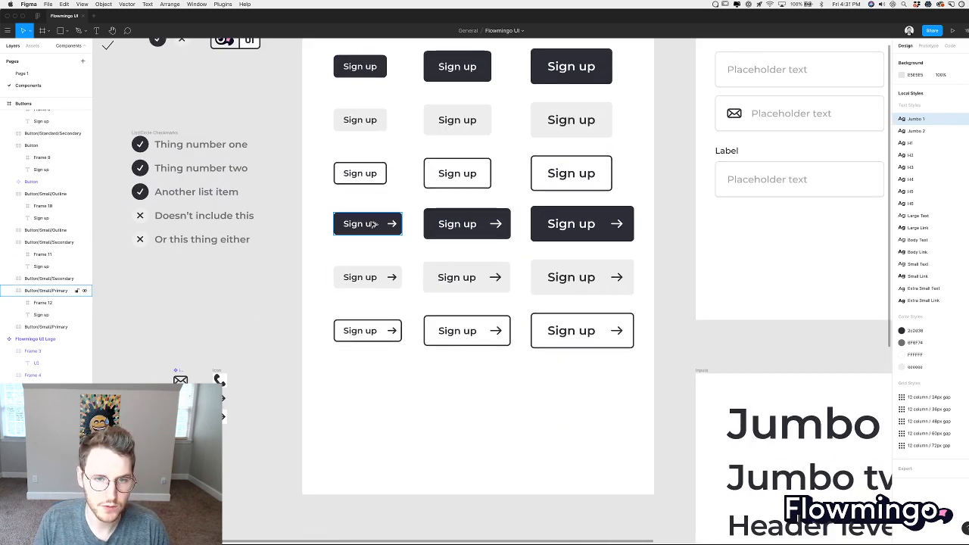
drag(371, 224, 372, 385)
click(440, 400)
Move the arrow icon ahead of the Sign up label in the new bottom-row primary button.
scroll(452, 402, up, 5)
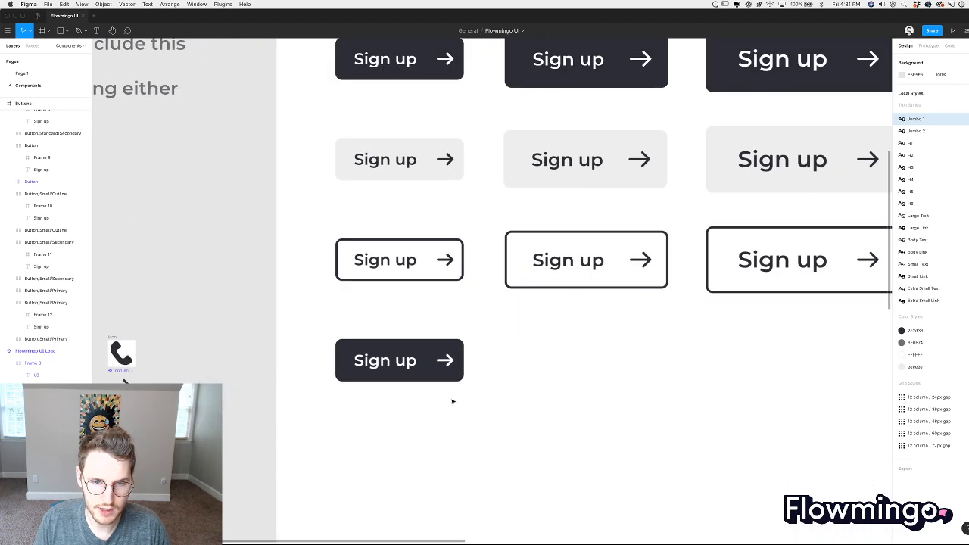
double_click(445, 361)
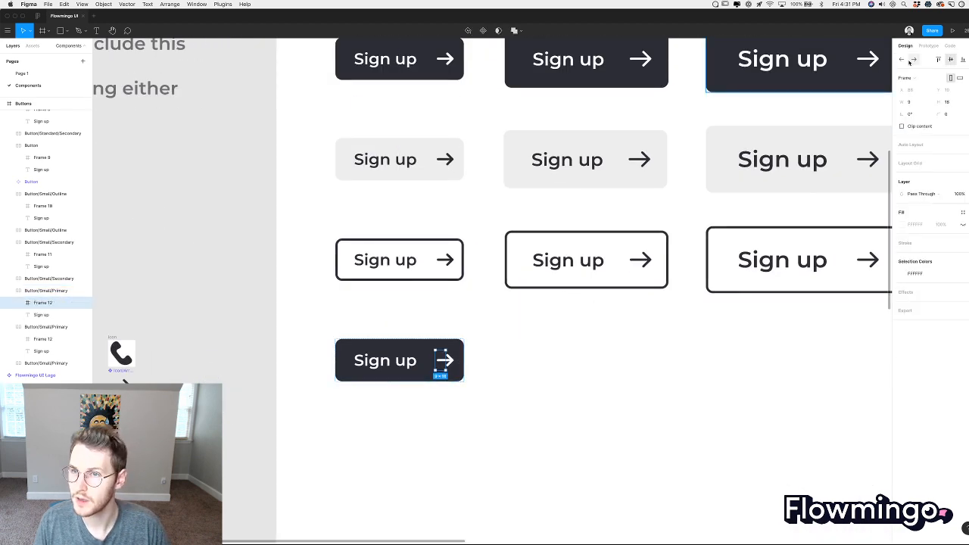
key(Left)
click(550, 381)
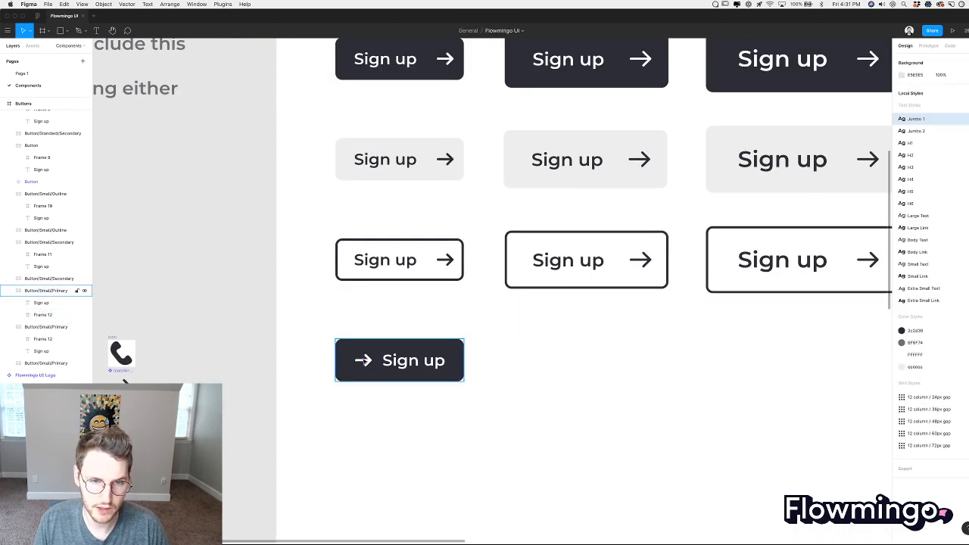
Set the width of the arrow's icon frame in the new button to 18.
double_click(361, 364)
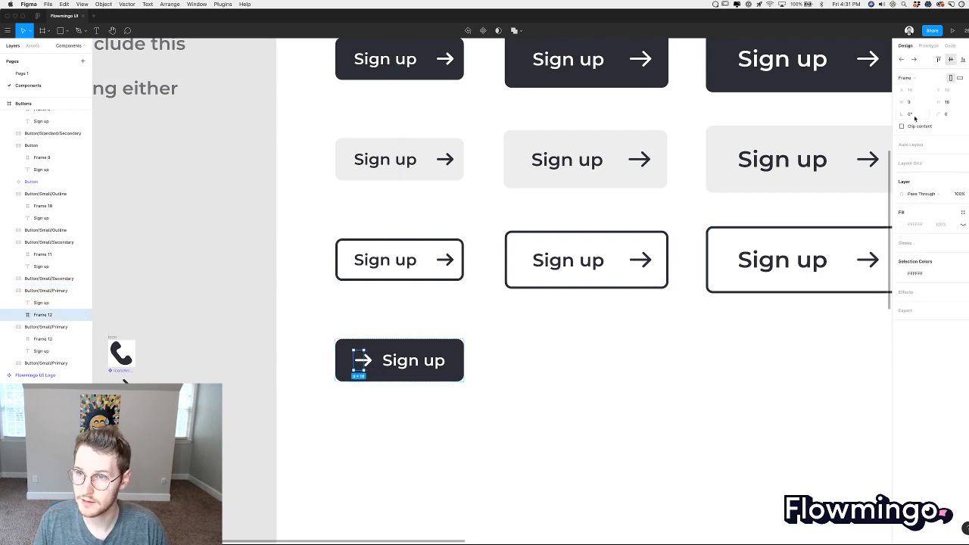
click(911, 102)
text(18)
key(Return)
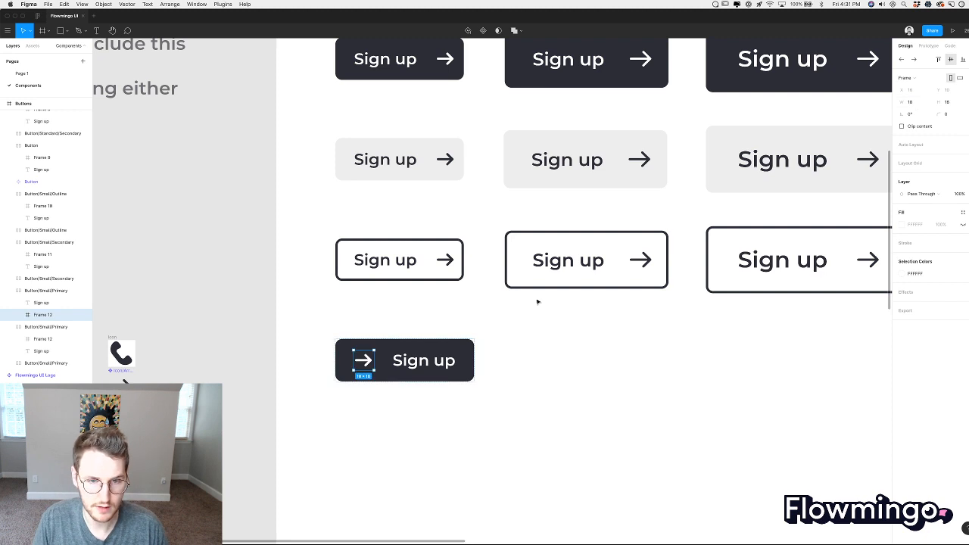
click(543, 362)
click(53, 314)
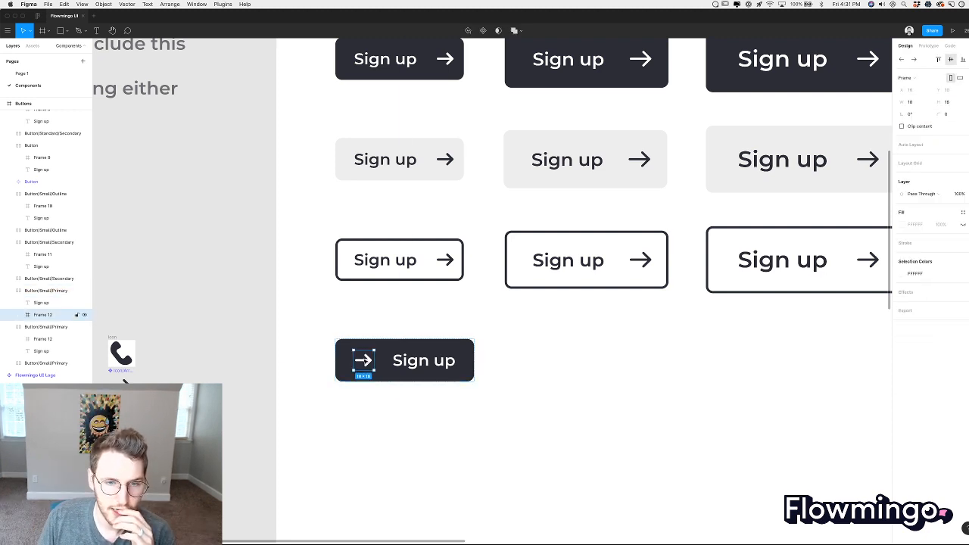
click(453, 423)
scroll(453, 422, left, 3)
scroll(453, 423, down, 1)
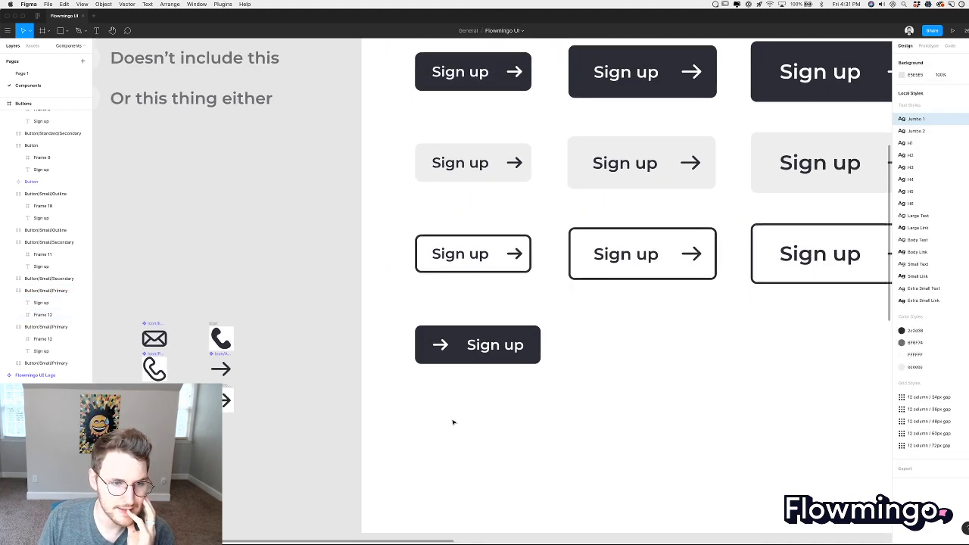
Place an instance of the Phone icon component inside the new button's icon frame, over the arrow.
click(440, 347)
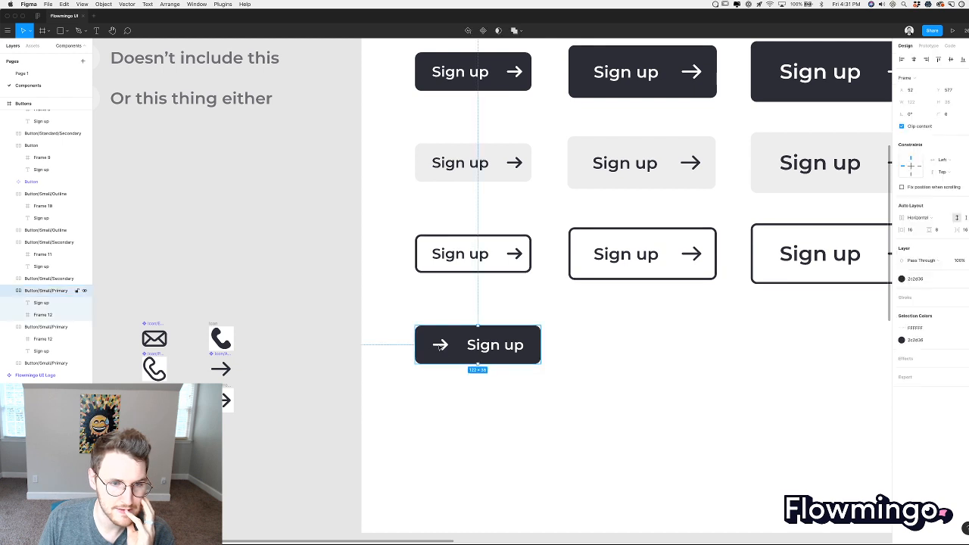
double_click(440, 347)
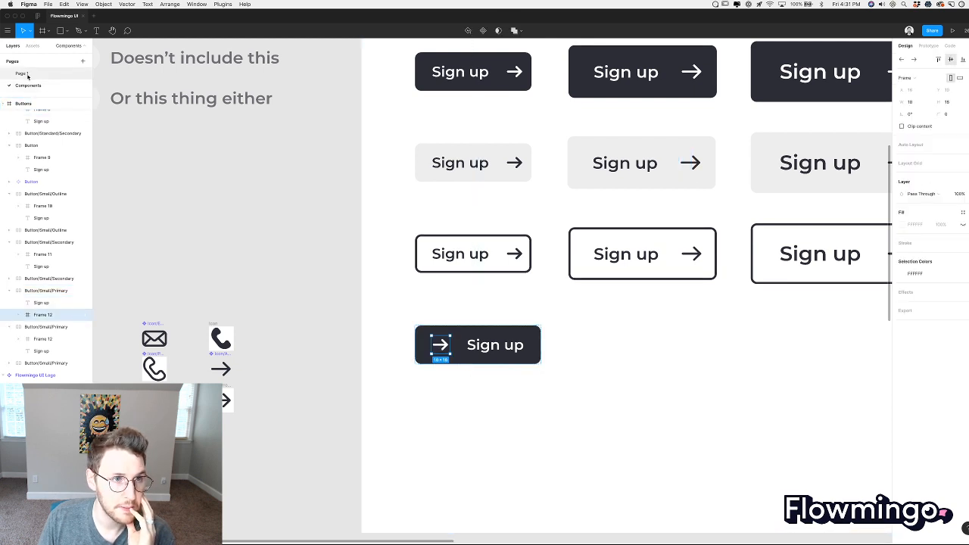
click(32, 45)
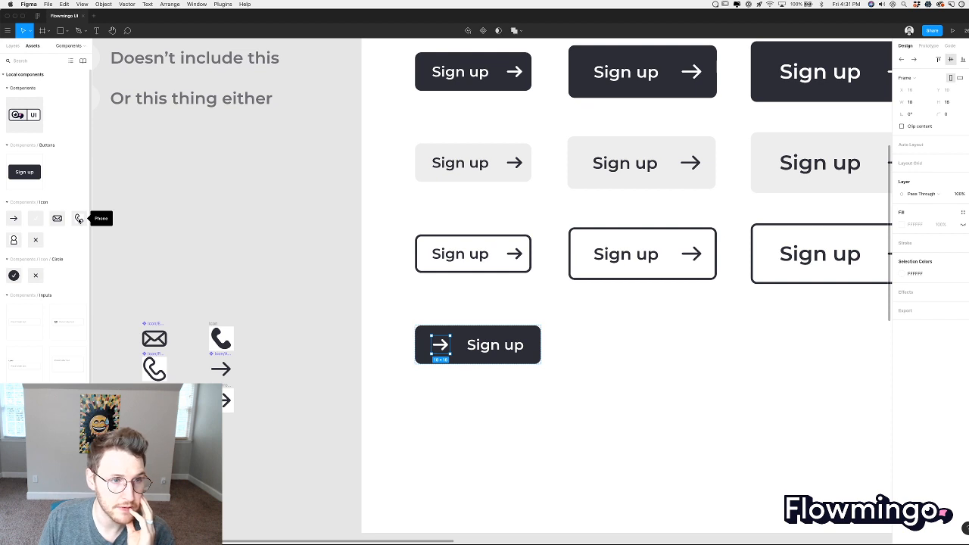
drag(80, 220, 443, 347)
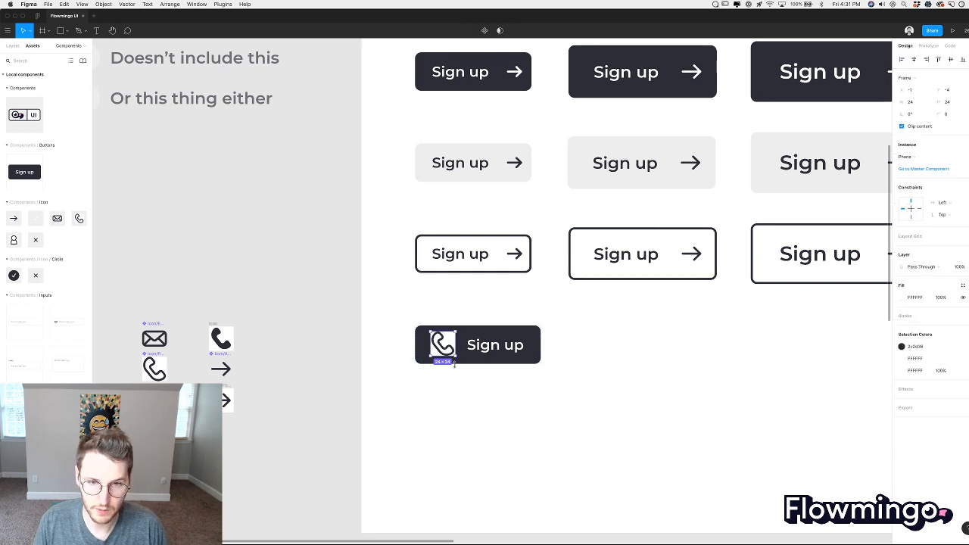
Remove the white background fill from the Icon/Phone component and the white fill from its handset shape.
click(156, 345)
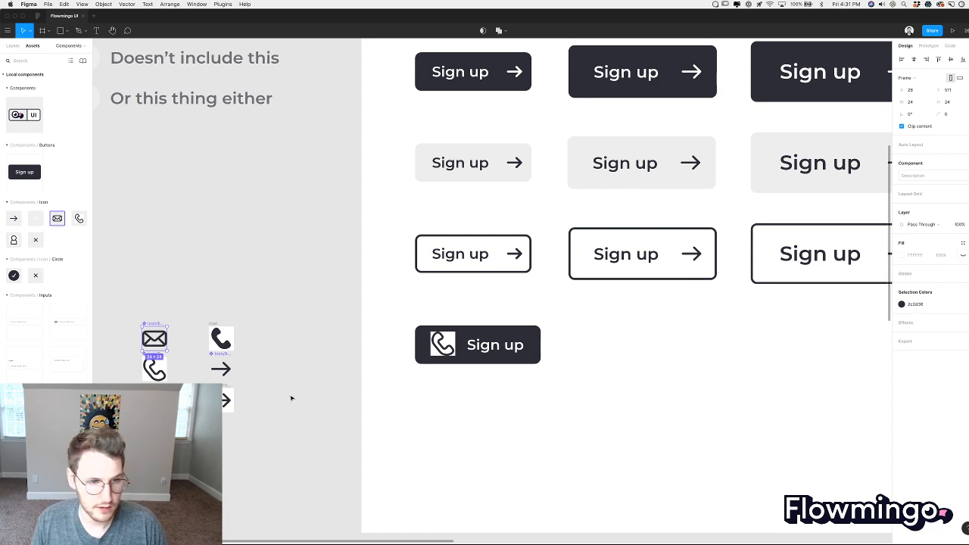
click(155, 369)
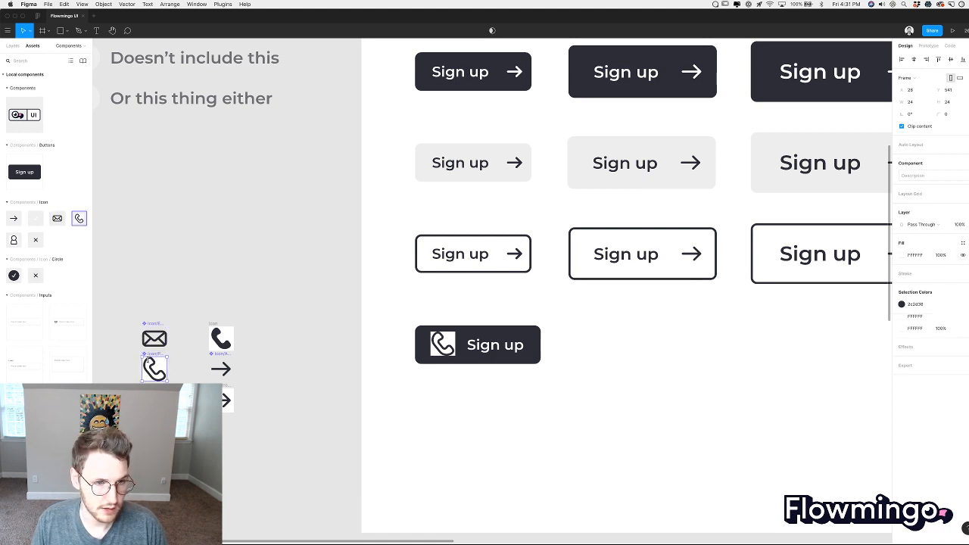
click(963, 255)
key(super+z)
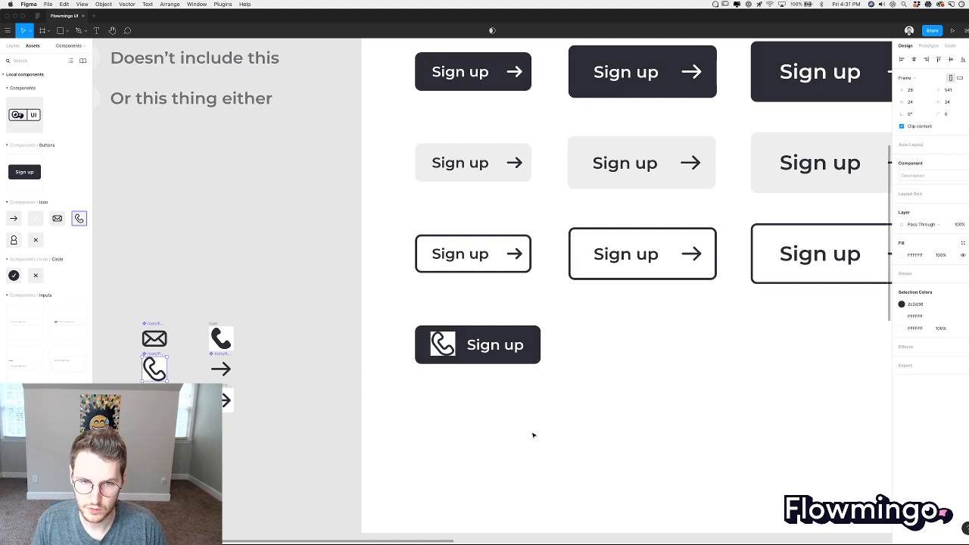
key(shift+2)
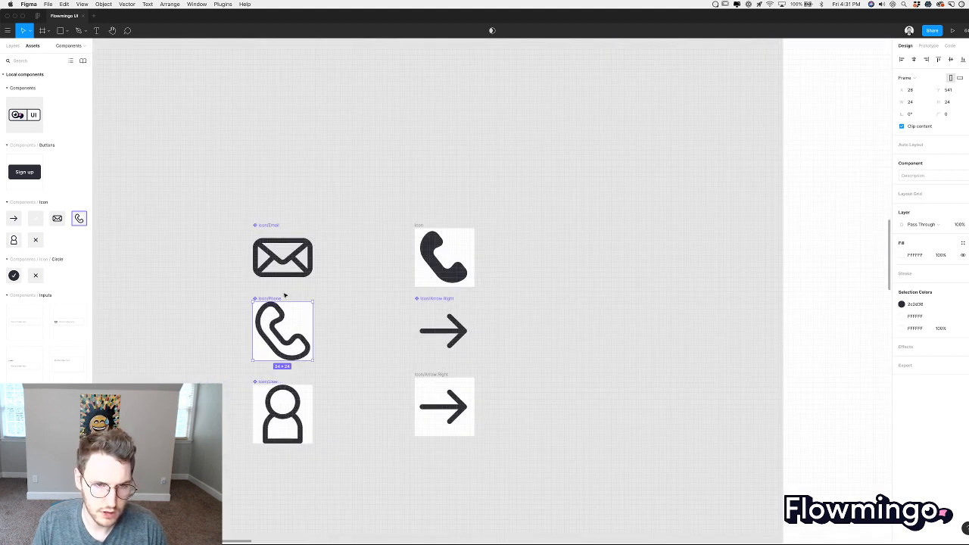
scroll(492, 303, right, 3)
click(963, 255)
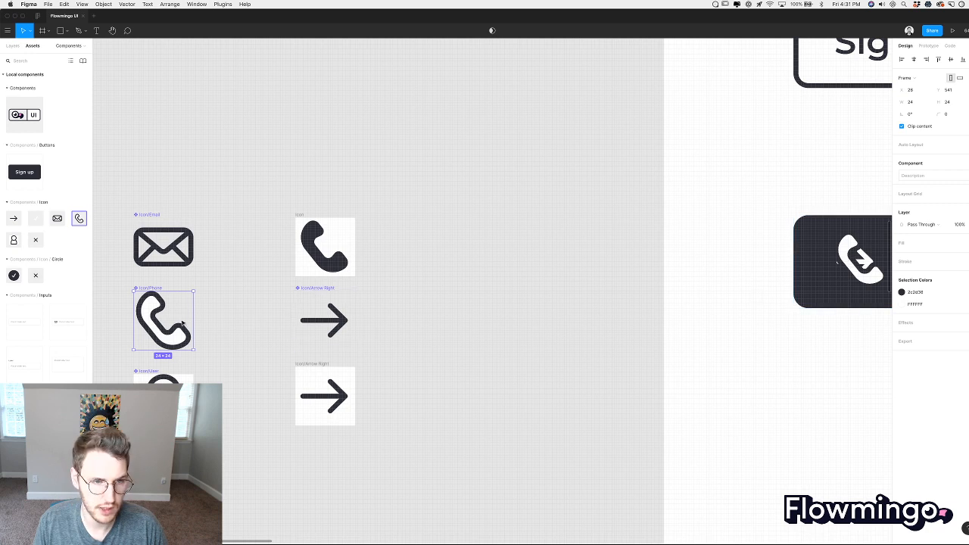
key(Return)
click(968, 200)
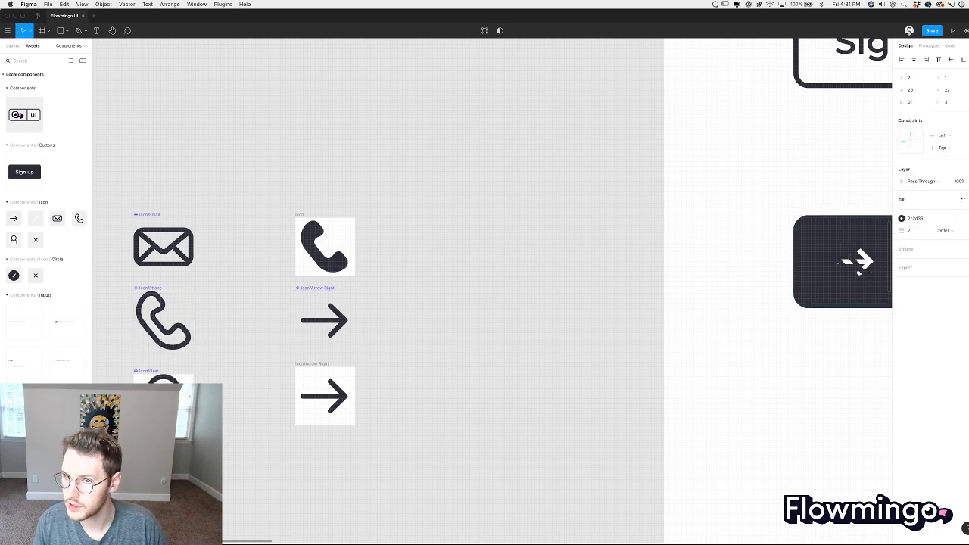
Recolor the dark 2c2d36 phone outline in the new button's icon frame with the white FFFFFF color style.
scroll(825, 331, right, 6)
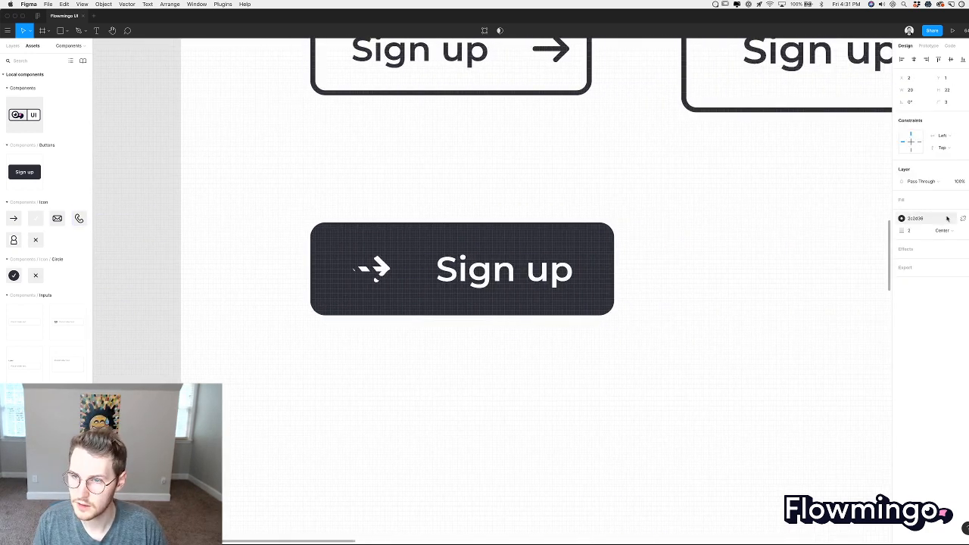
click(375, 271)
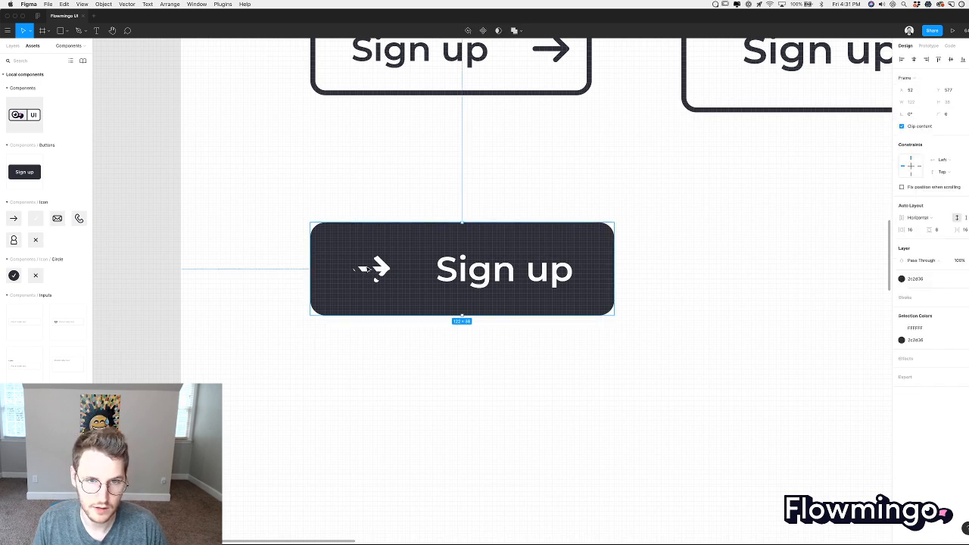
double_click(366, 270)
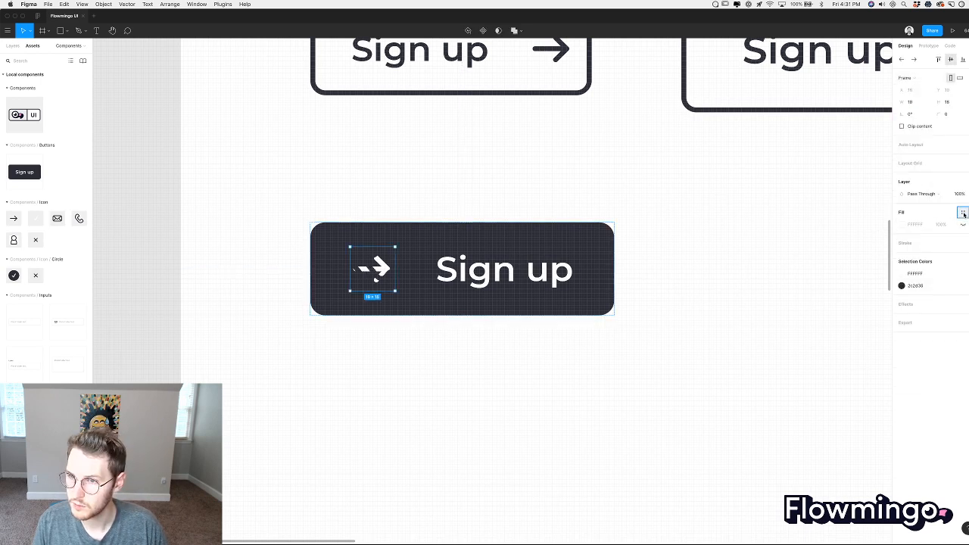
click(924, 286)
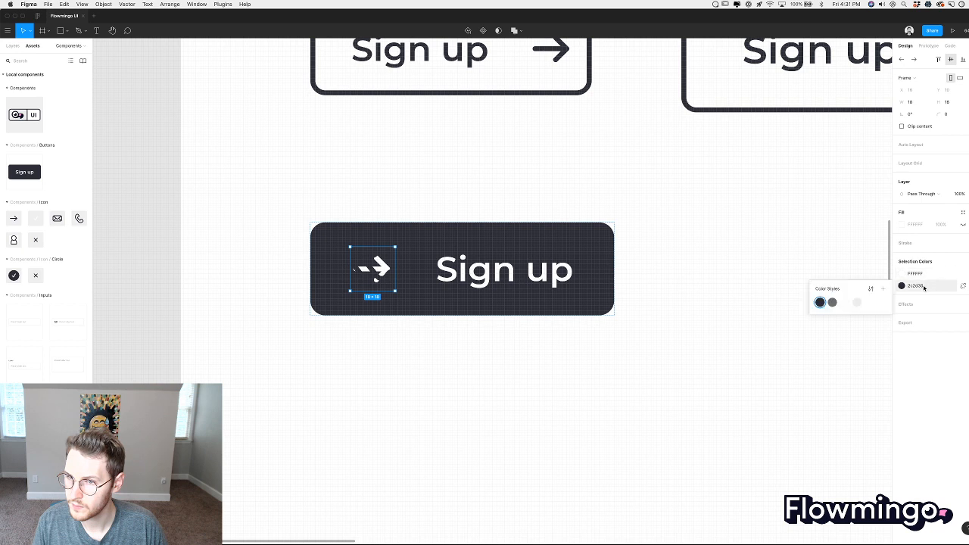
click(854, 304)
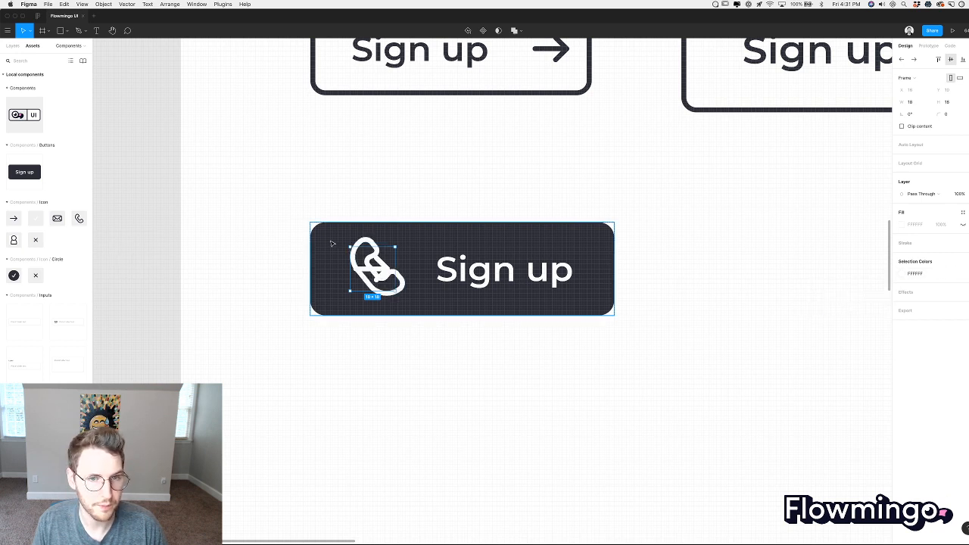
Delete the arrow icon instance from the new button's icon frame, leaving only the Icon/Phone instance.
click(12, 46)
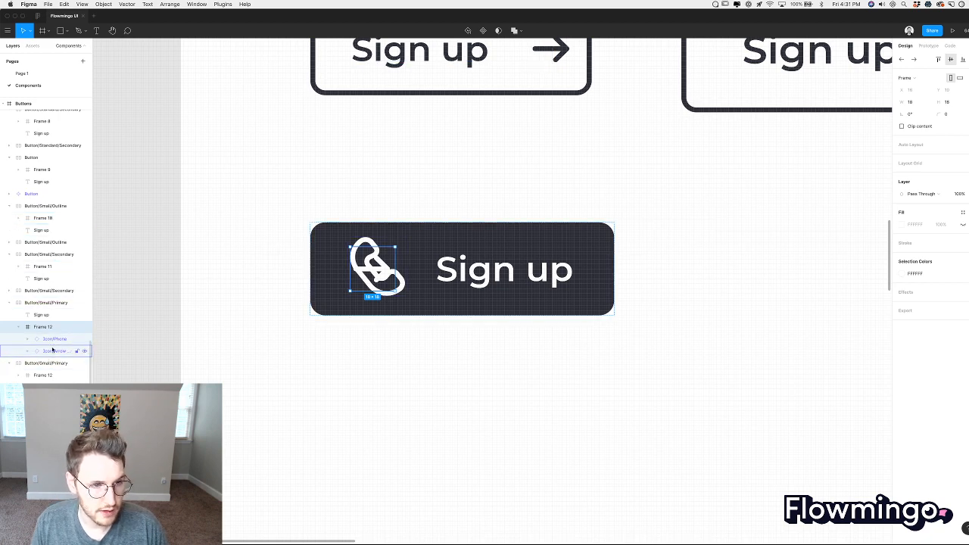
click(53, 348)
key(Delete)
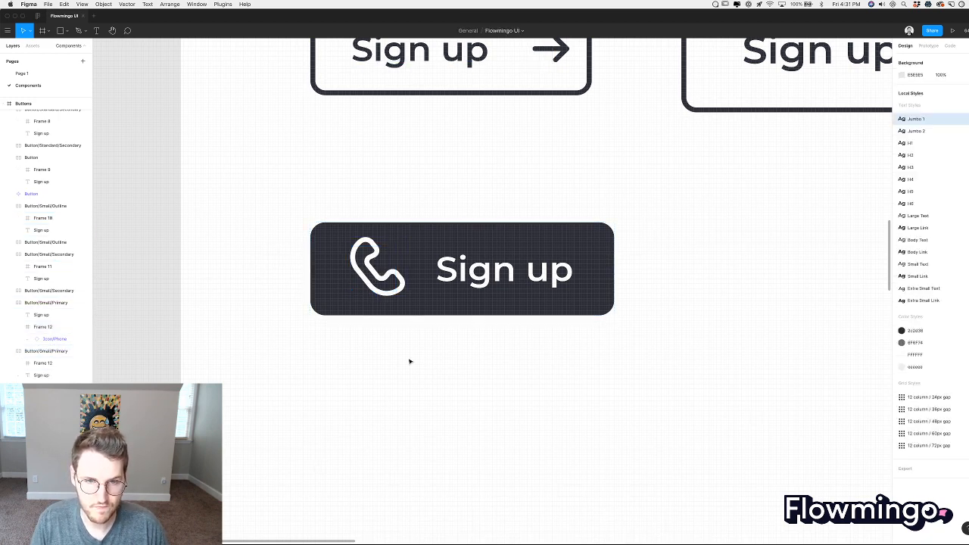
Try to shrink the icon frame around the phone by its corner, and undo the resize.
scroll(409, 361, down, 5)
scroll(410, 361, up, 5)
double_click(395, 267)
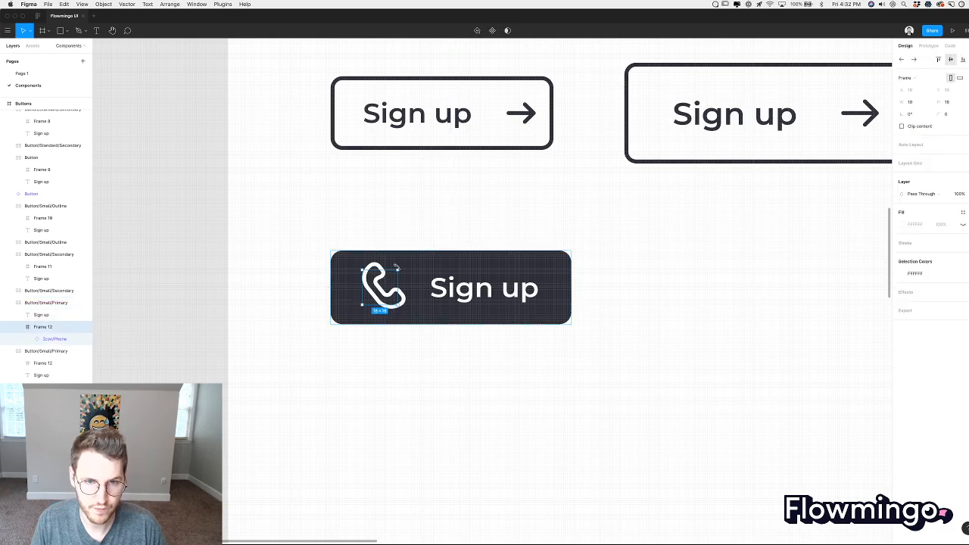
drag(398, 270, 395, 273)
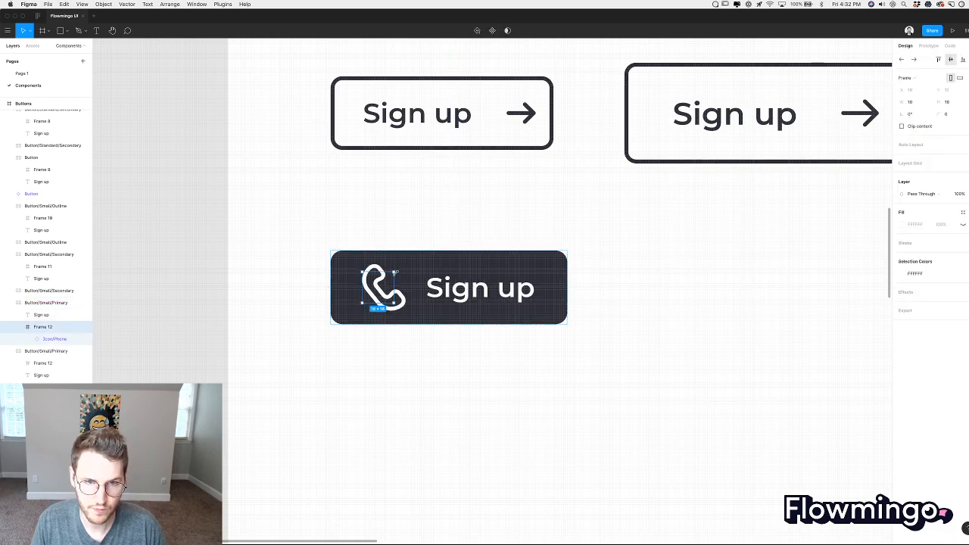
key(super+z)
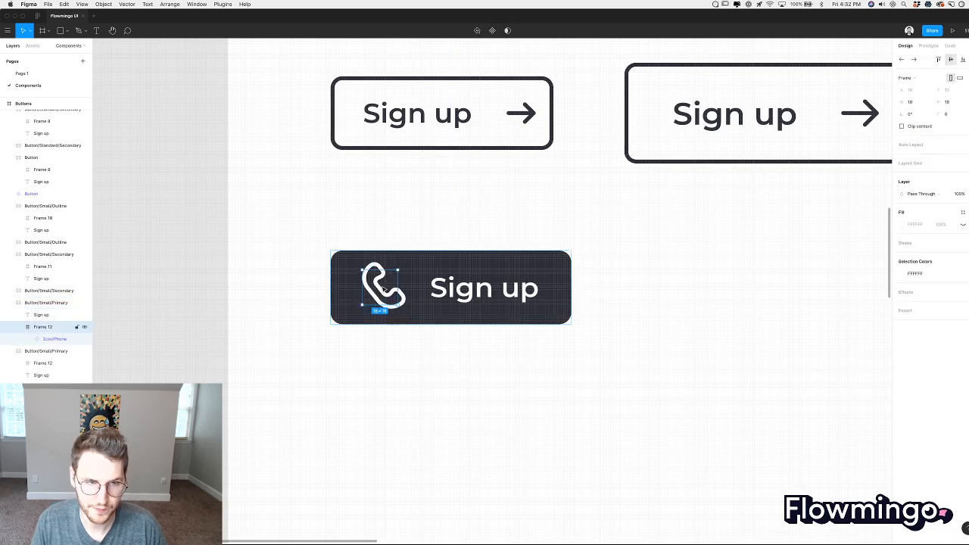
Set both the horizontal and vertical constraints of the Subtract shape in the Icon/Phone component to Scale.
scroll(385, 288, left, 5)
click(240, 287)
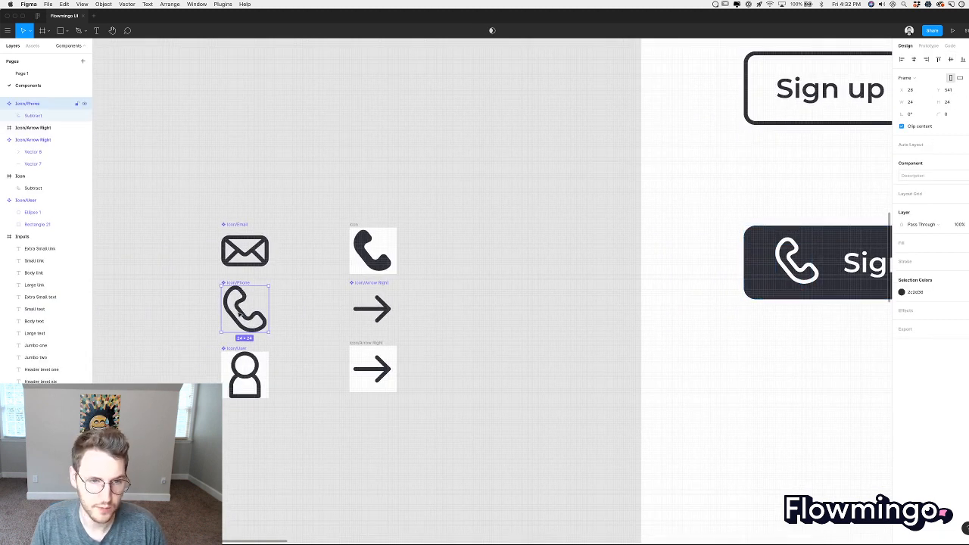
double_click(239, 314)
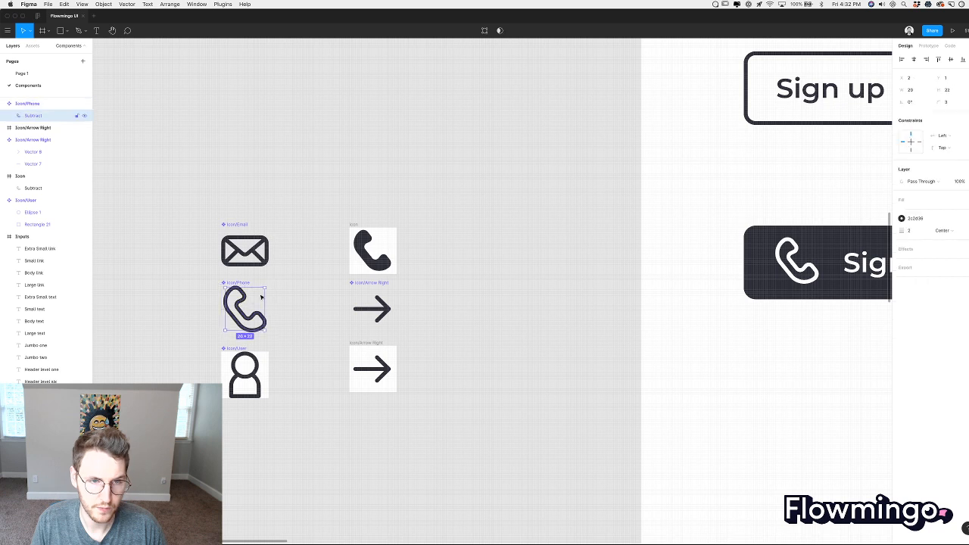
click(942, 135)
click(944, 173)
click(943, 149)
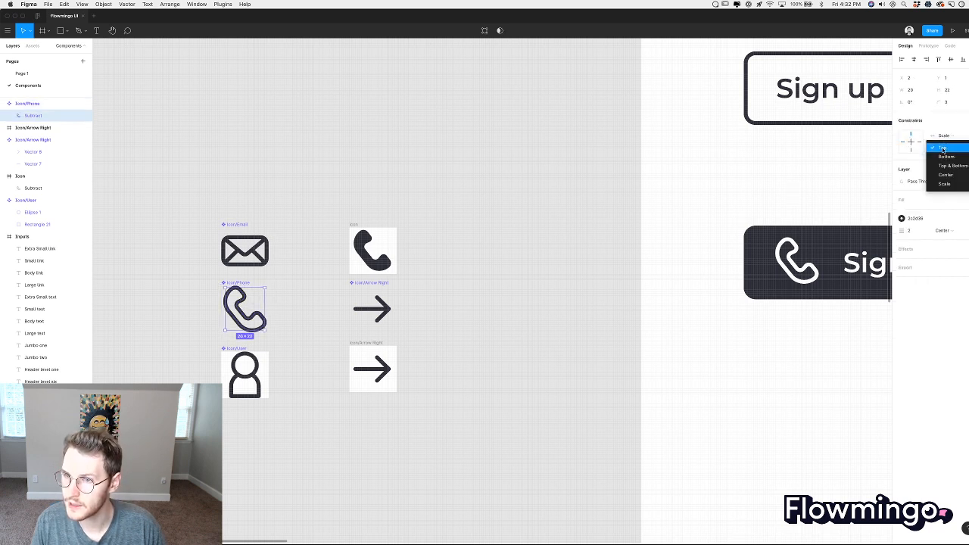
click(945, 184)
click(818, 203)
Place a fresh Phone icon instance into the new button's icon frame and select that frame.
scroll(818, 203, right, 4)
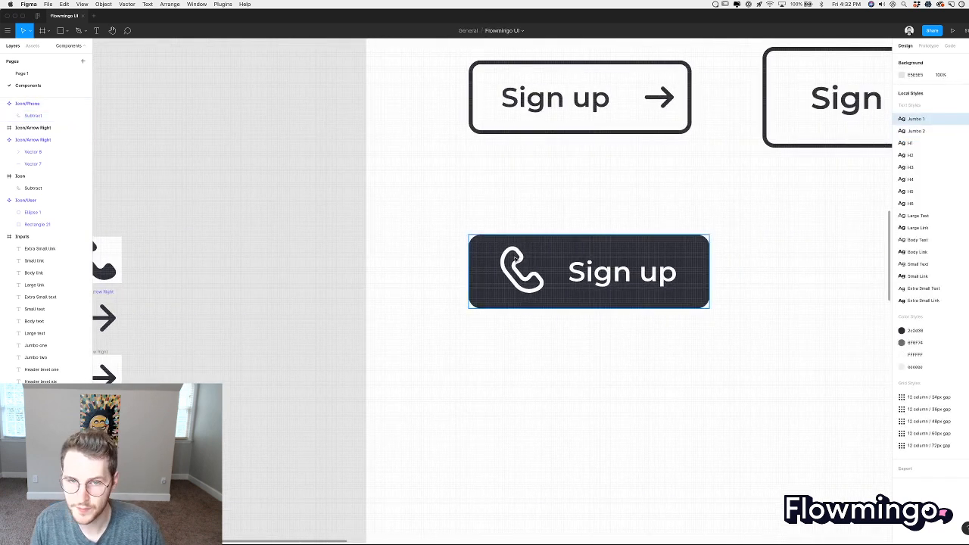
double_click(516, 261)
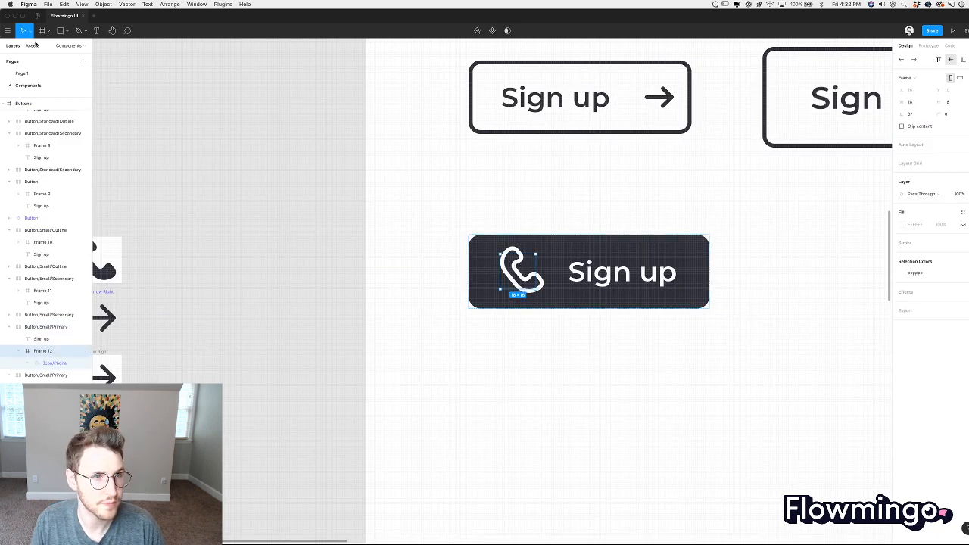
click(32, 46)
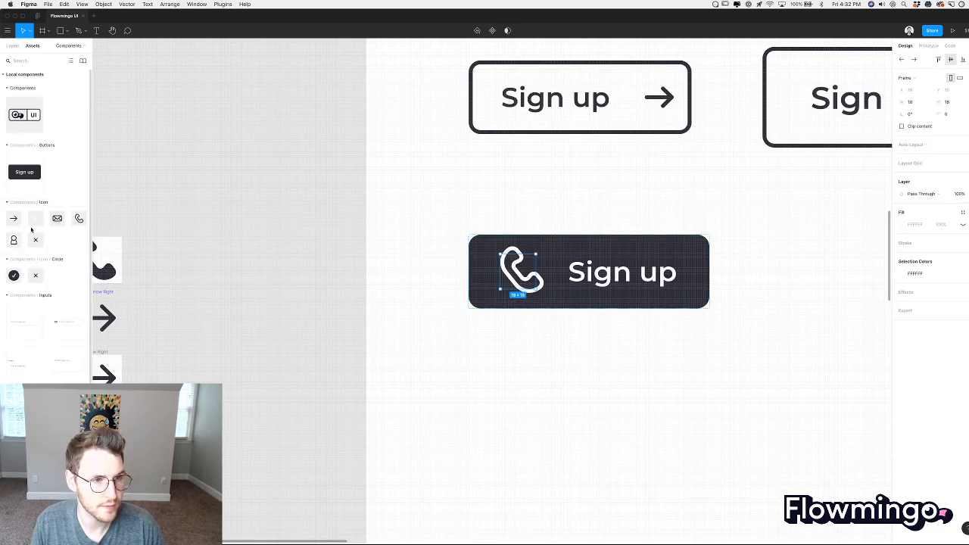
drag(79, 220, 527, 267)
click(573, 364)
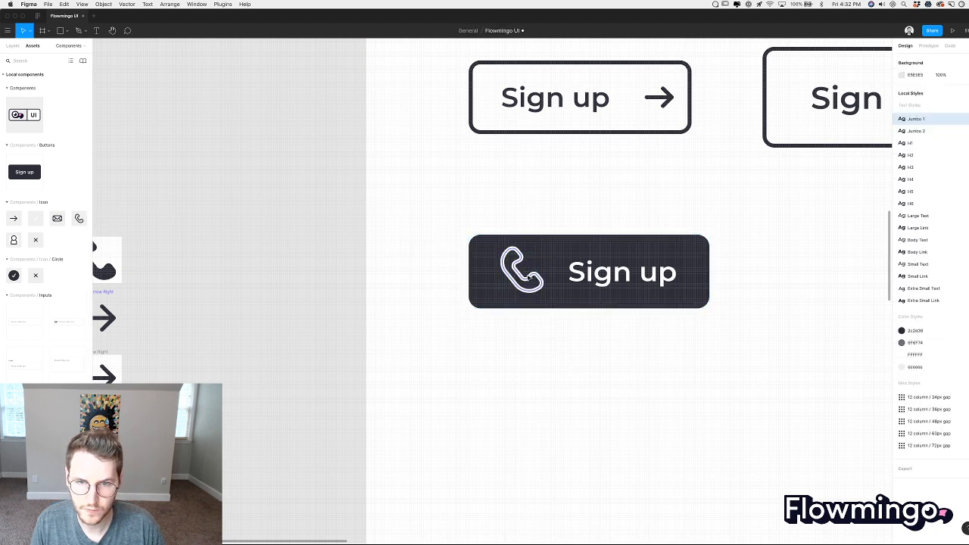
double_click(517, 271)
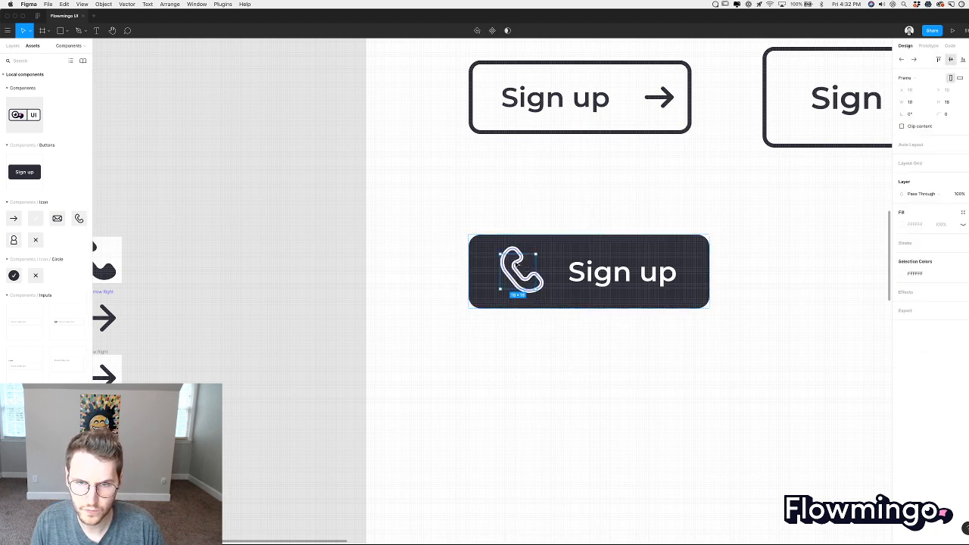
Replace the new button's icon frame with a fresh Phone icon instance before the label and recolor it to FFFFFF.
click(530, 342)
click(517, 278)
key(Delete)
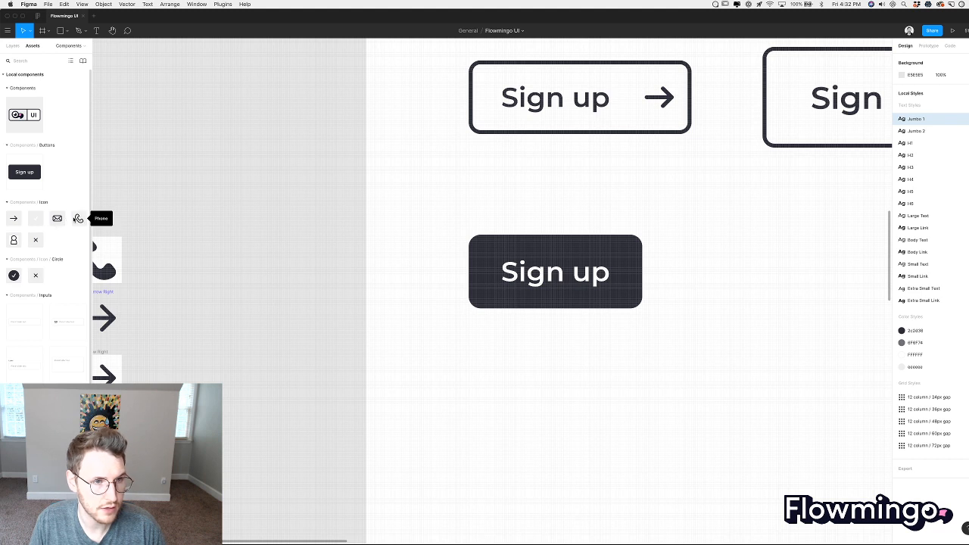
drag(505, 271, 499, 273)
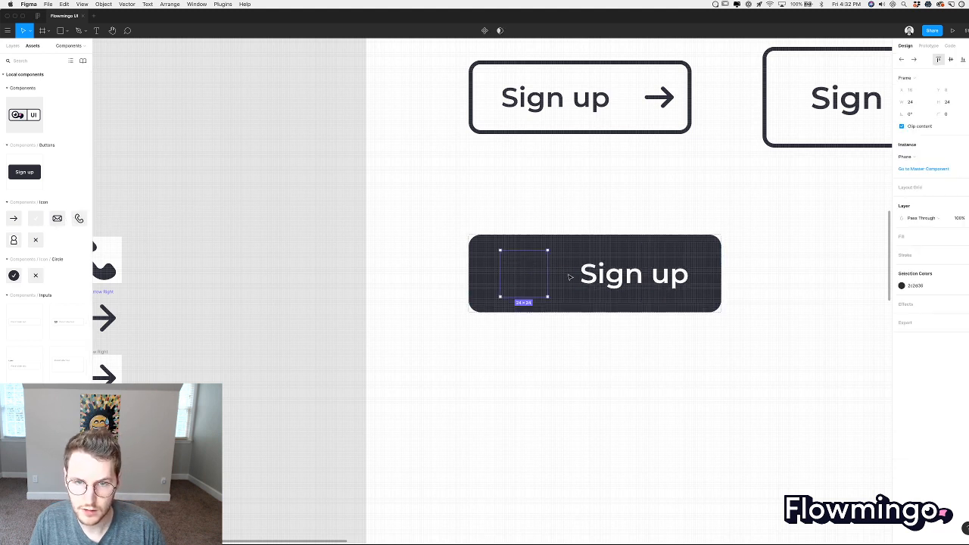
click(908, 286)
click(858, 303)
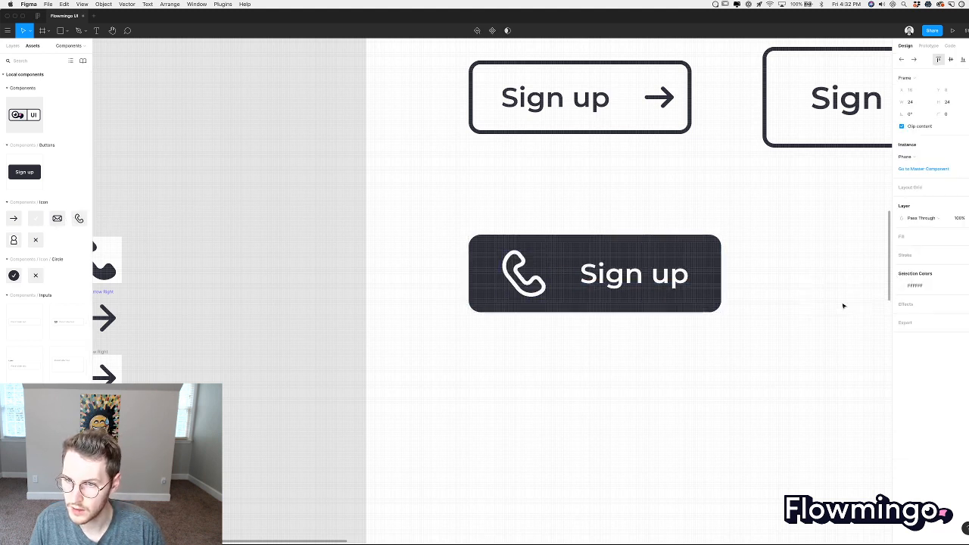
Try resizing the button's Phone instance to 18 × 18 through its dimensions, and undo the resize.
click(954, 103)
key(Down)
key(Down)
key(Down)
key(Down)
key(Down)
key(Down)
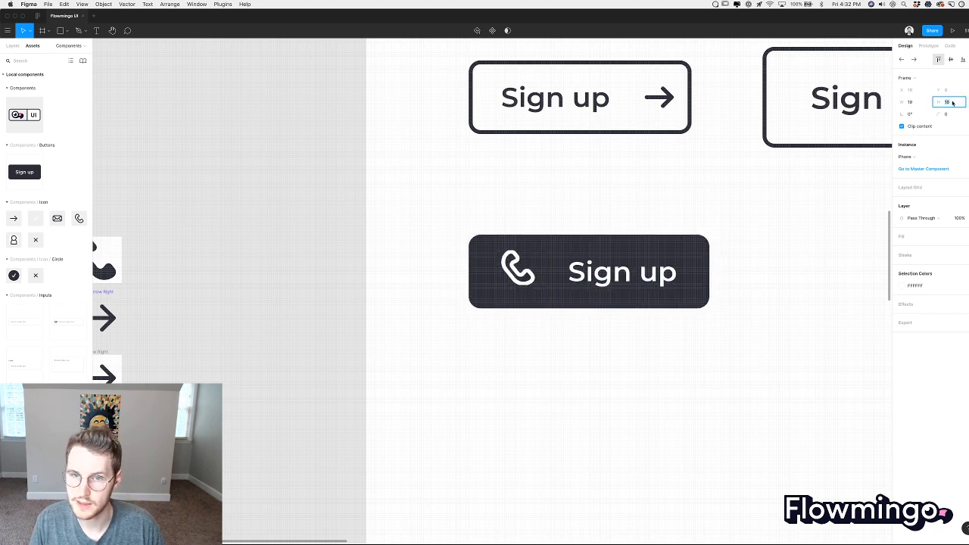
scroll(594, 351, up, 5)
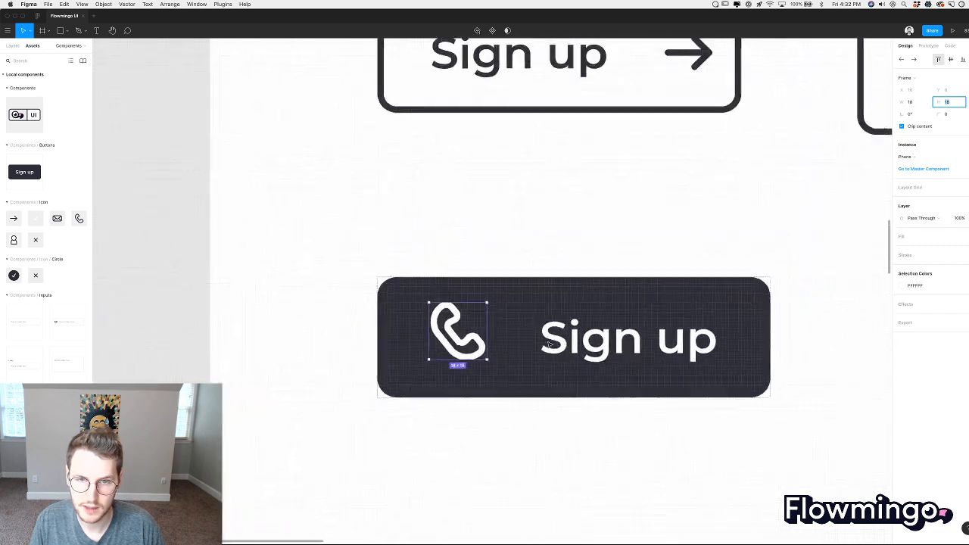
mouse_move(484, 310)
mouse_down()
mouse_move(496, 305)
mouse_move(466, 321)
mouse_move(504, 304)
mouse_move(494, 311)
mouse_up()
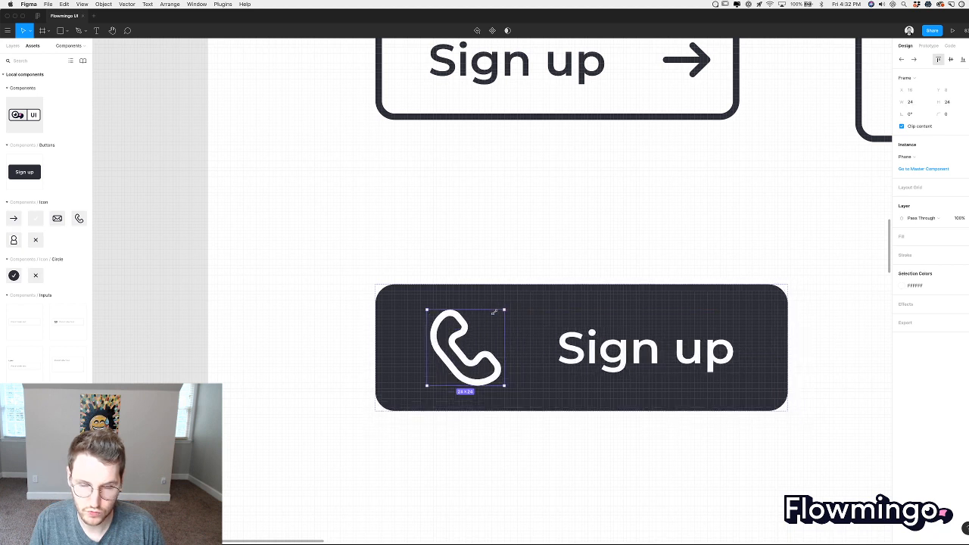
key(super+z)
key(super+z)
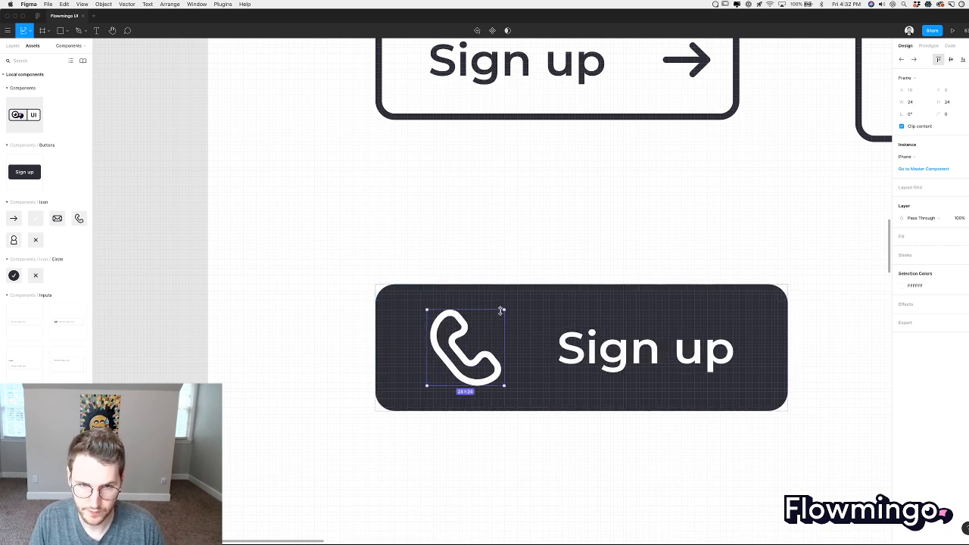
Scale the Phone instance proportionally down to 18 × 18 and center it vertically in the button.
drag(501, 309, 487, 320)
key(v)
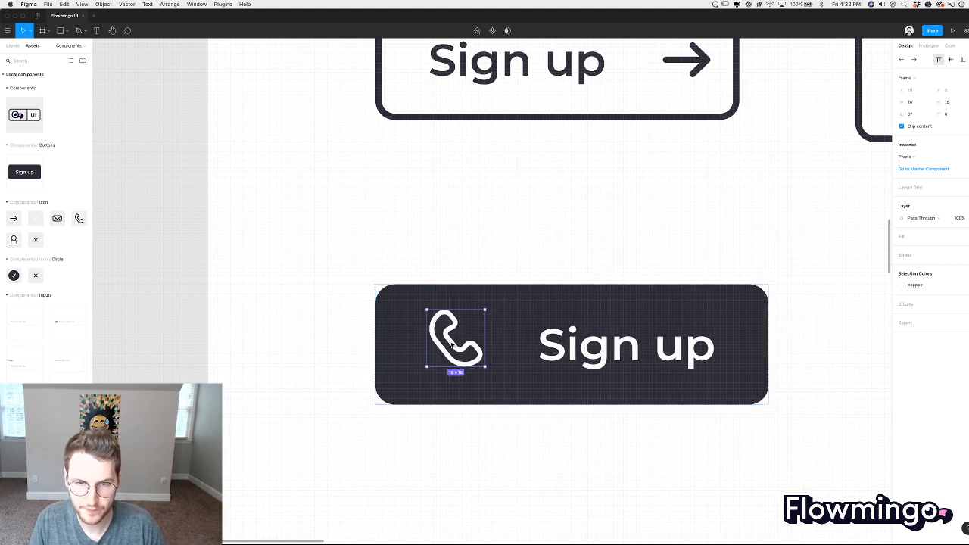
drag(452, 346, 452, 352)
click(523, 454)
scroll(524, 455, down, 10)
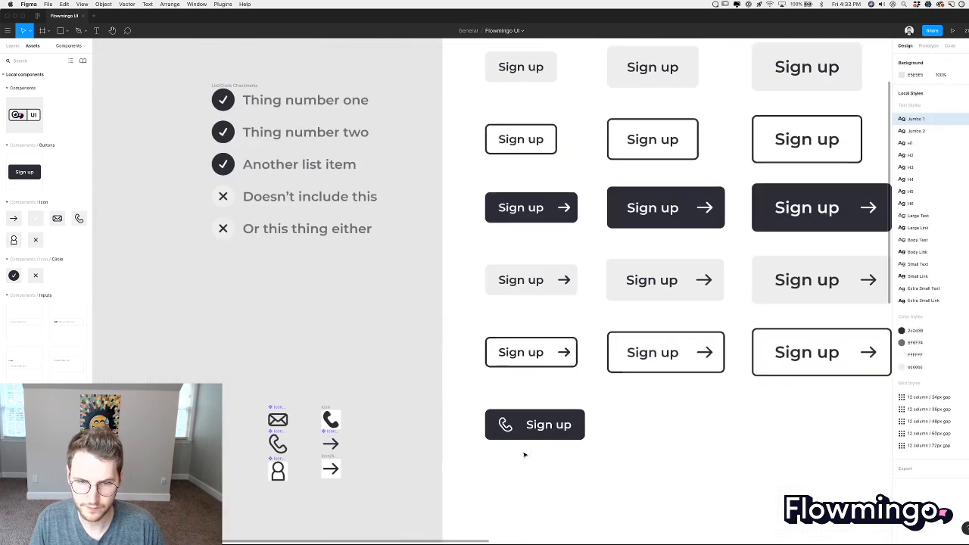
Wrap the button's Phone instance in its own frame and narrow that frame to 9 px wide.
scroll(523, 452, right, 3)
scroll(415, 398, up, 5)
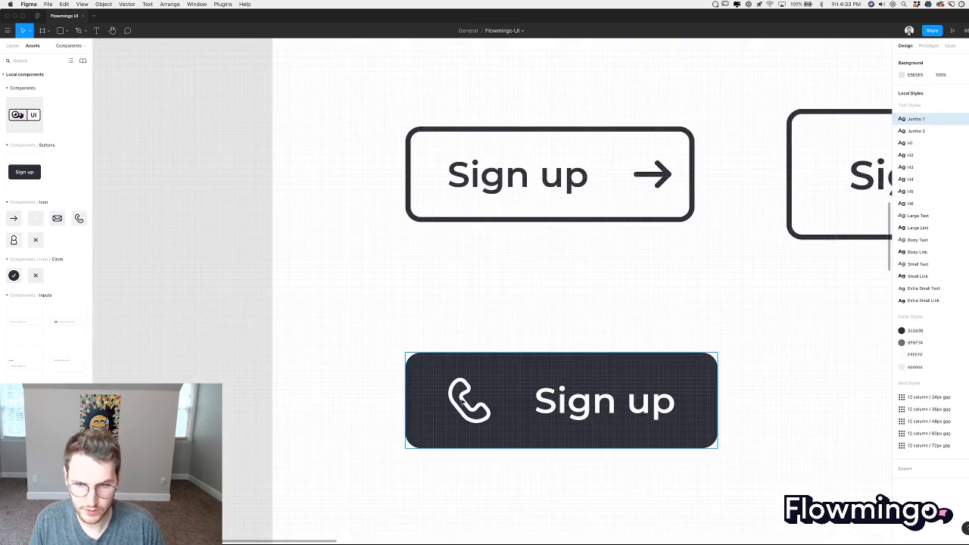
double_click(431, 397)
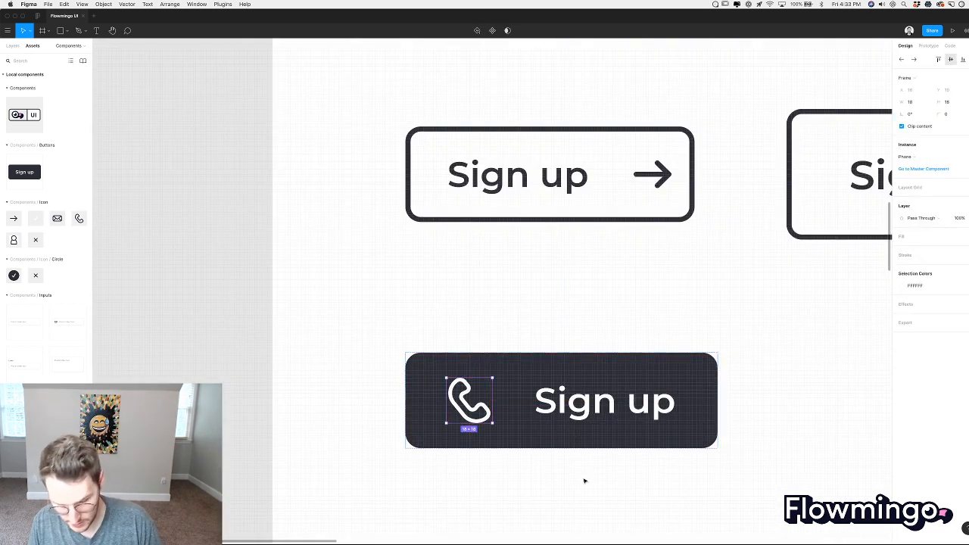
key(alt+super+b)
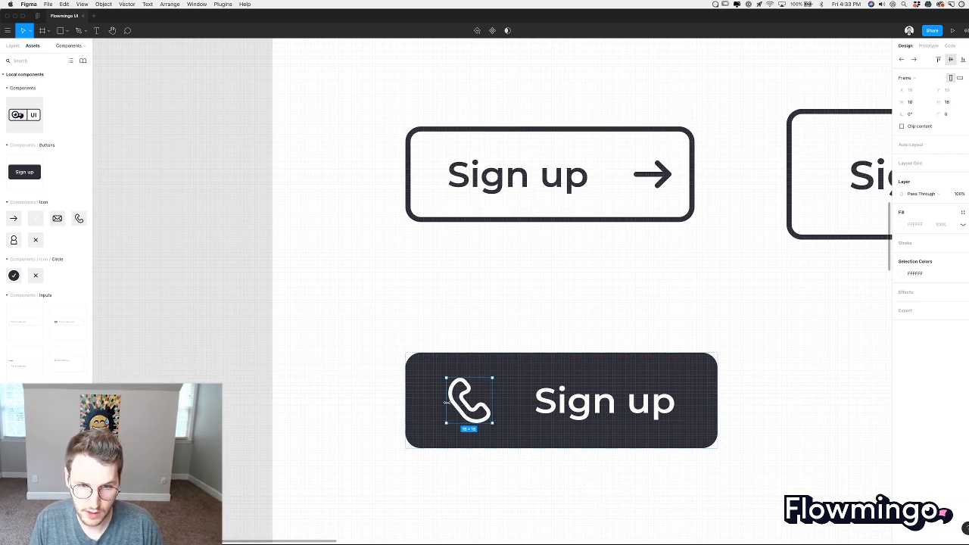
drag(447, 403, 471, 403)
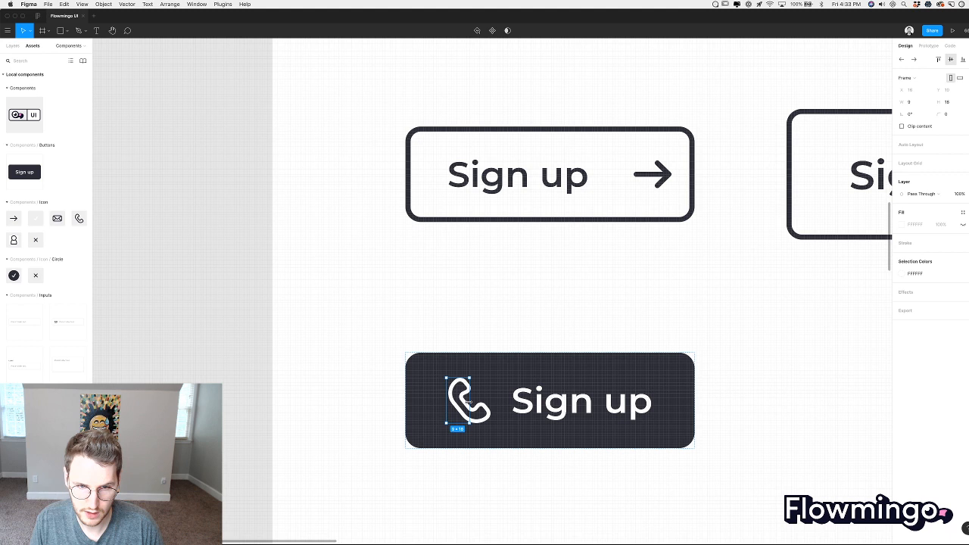
key(Escape)
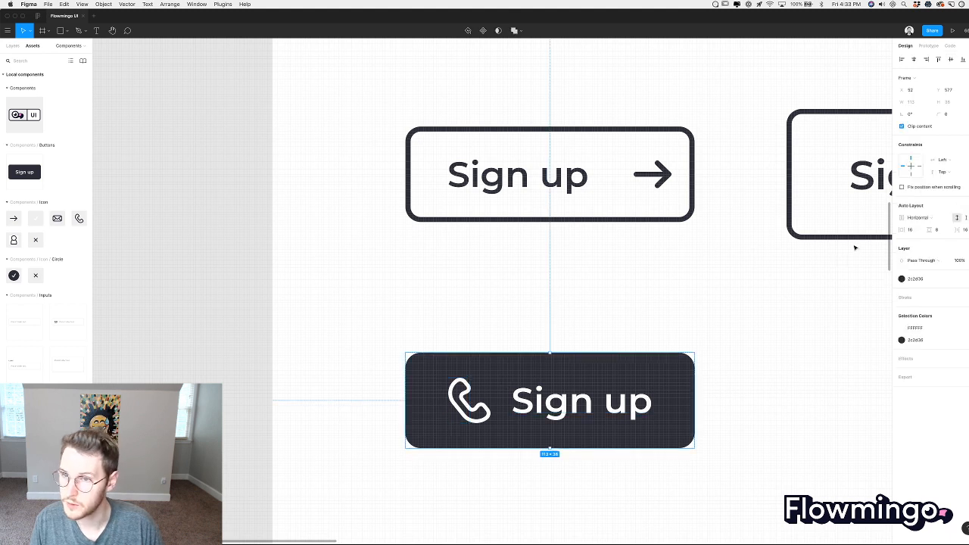
Slightly increase the phone button's auto layout spacing between the icon and the label.
drag(955, 229, 958, 232)
click(720, 335)
scroll(721, 335, down, 10)
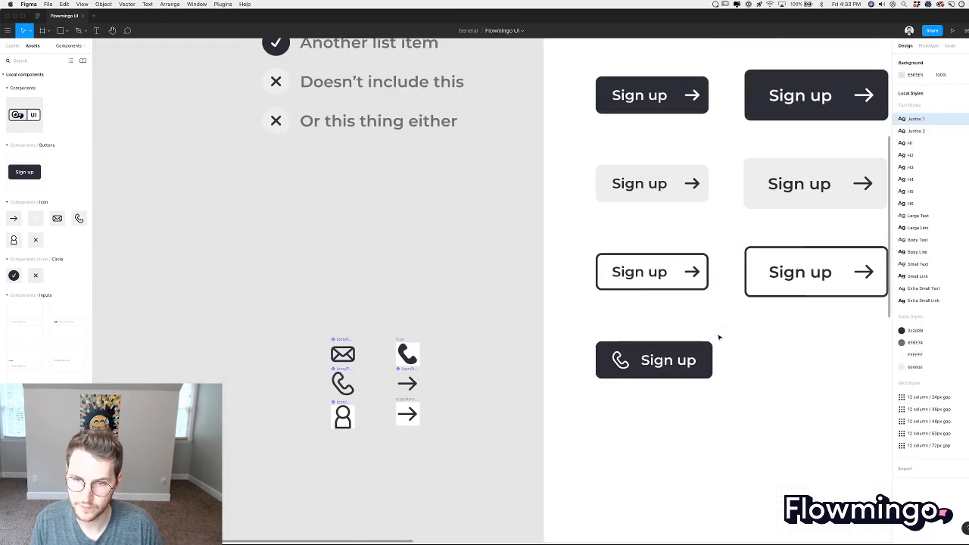
scroll(719, 337, down, 3)
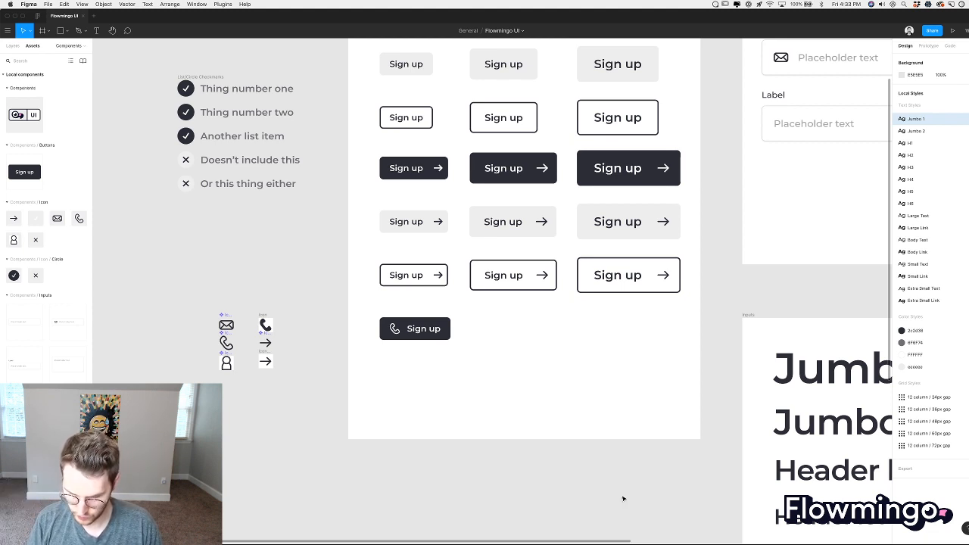
scroll(486, 402, up, 2)
scroll(486, 401, left, 2)
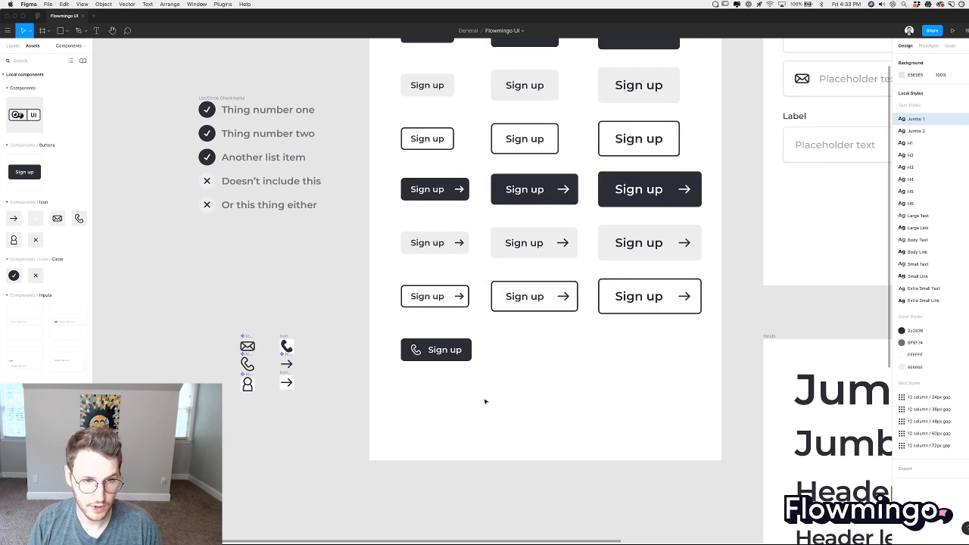
Switch to Chrome to look at the Flowmingo website, and return to the button set in Figma.
key(super+Tab)
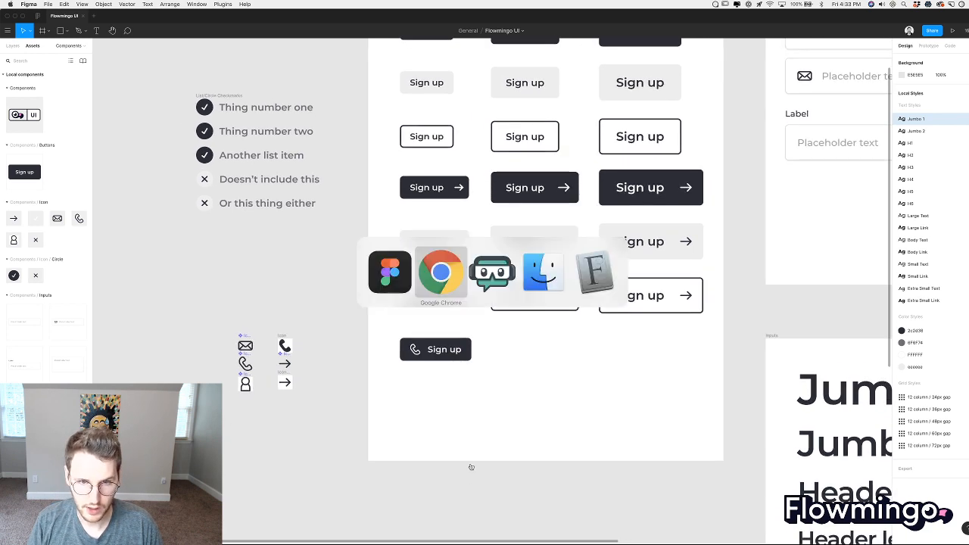
click(417, 103)
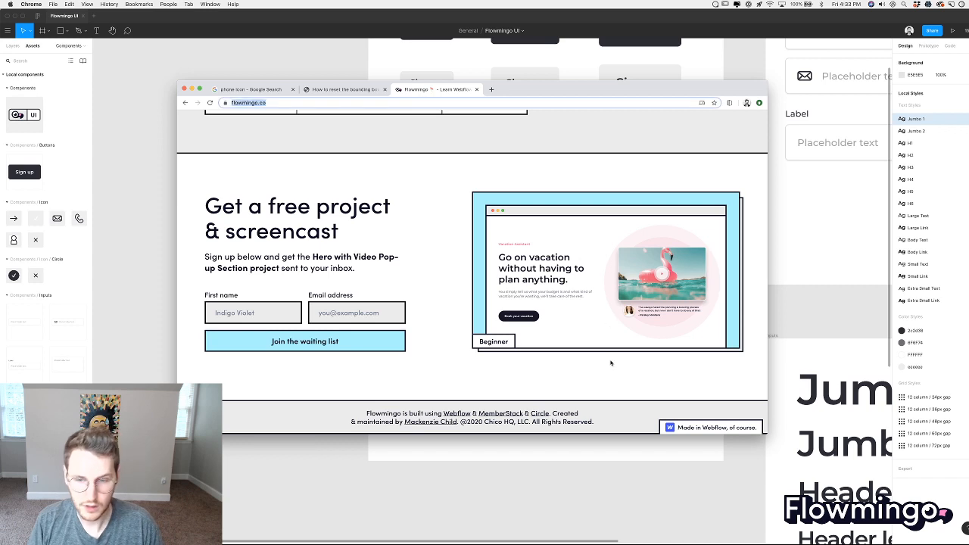
key(super+Tab)
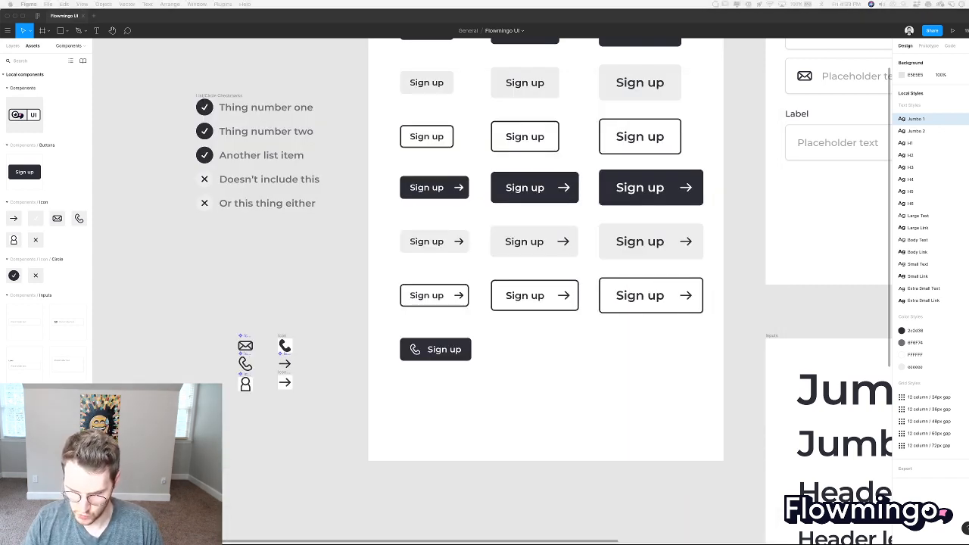
scroll(529, 410, up, 2)
scroll(529, 410, up, 2)
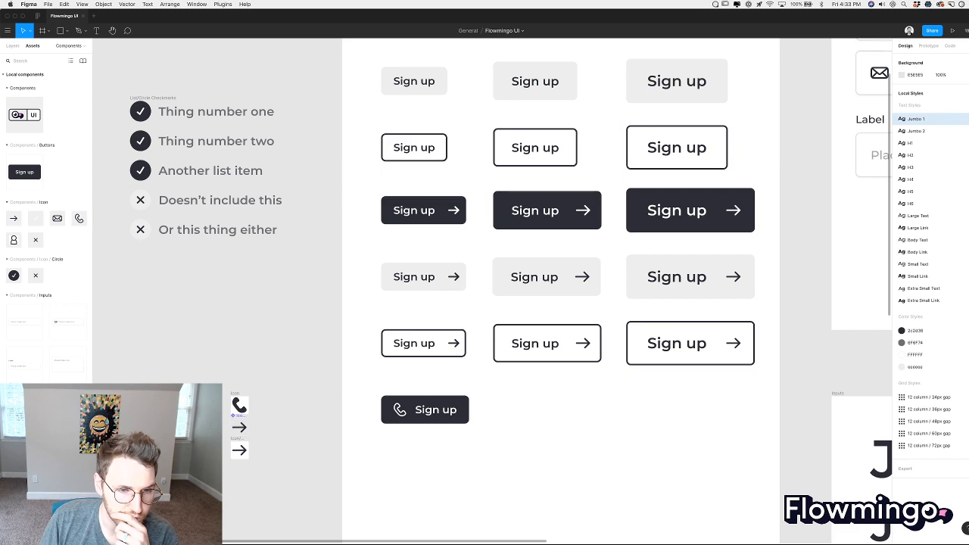
Check the Icon/Phone component's frame settings and turn off Clip content for the Phone instance inside the new button.
click(203, 427)
scroll(203, 428, up, 5)
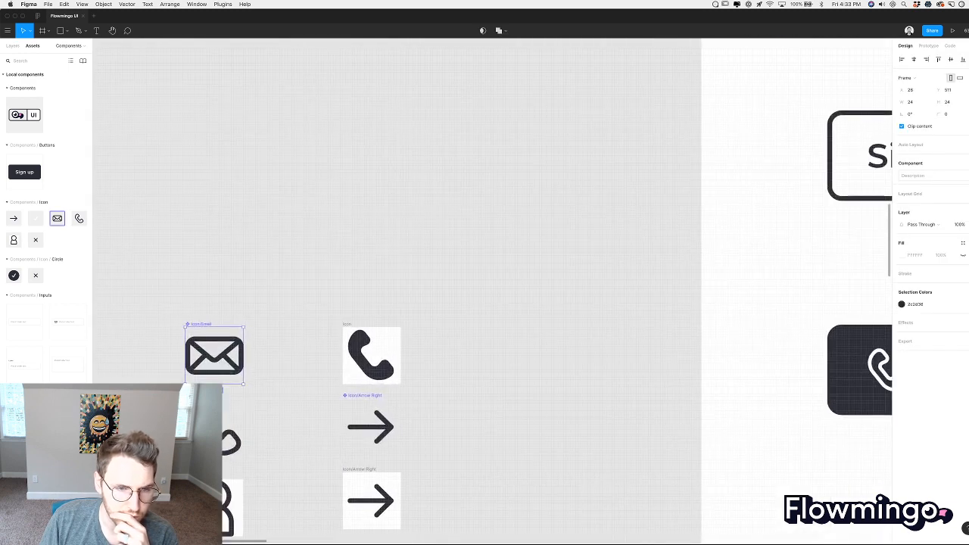
click(203, 428)
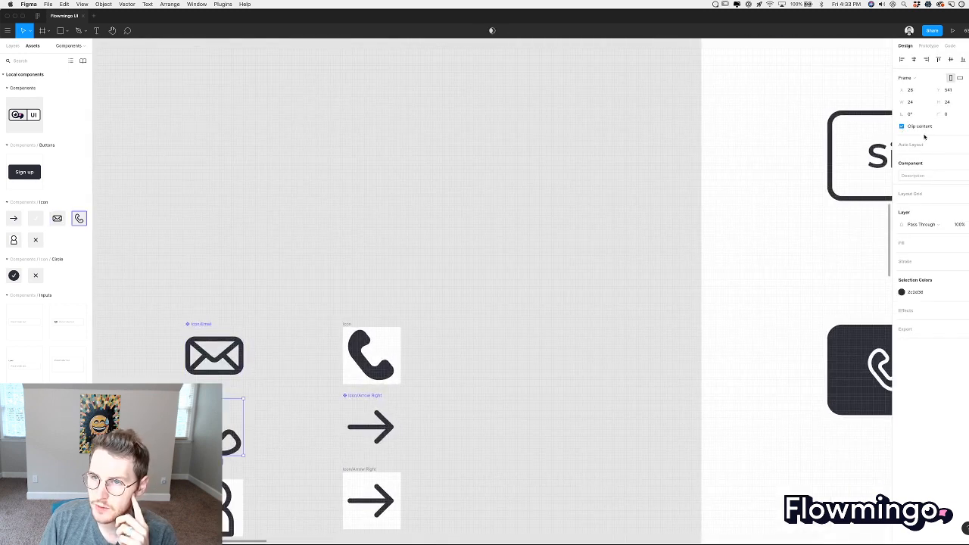
scroll(584, 340, right, 5)
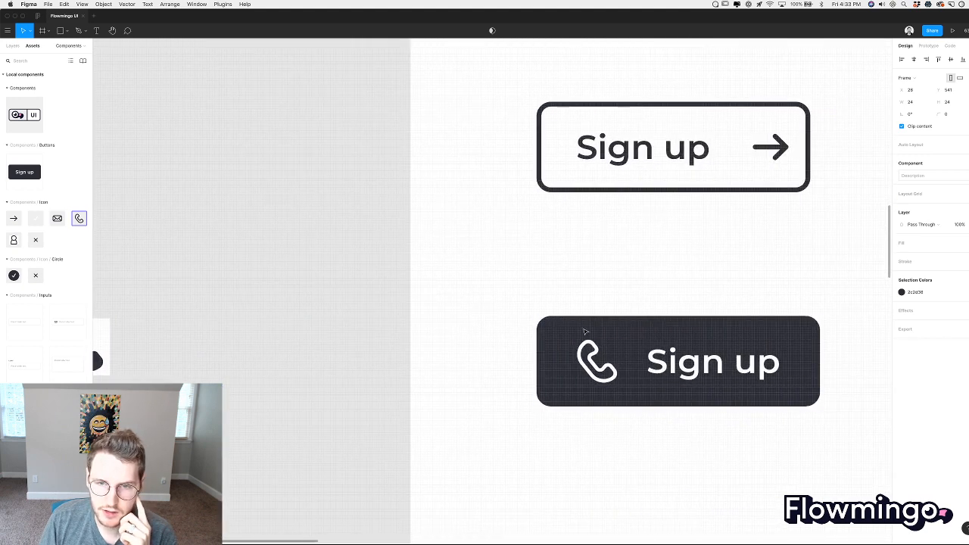
double_click(603, 365)
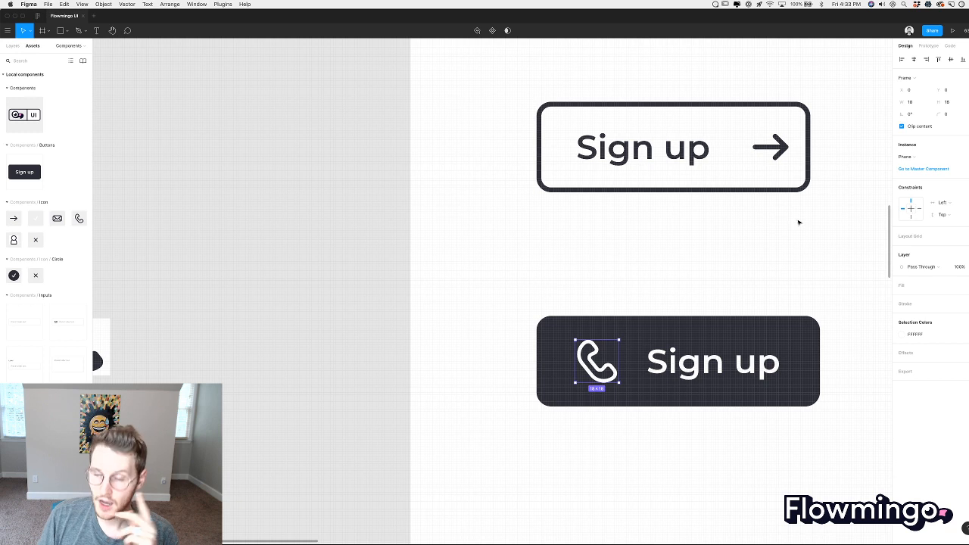
scroll(720, 314, right, 4)
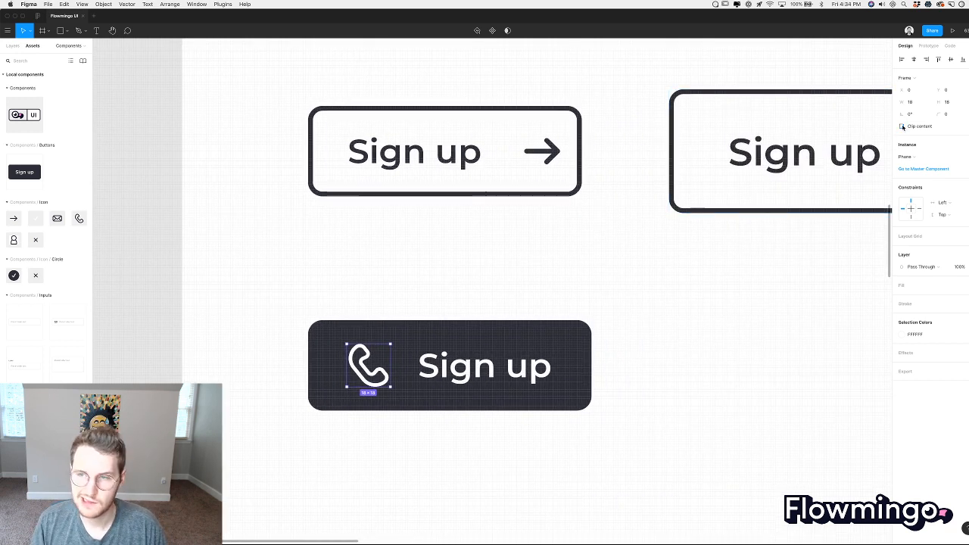
click(534, 268)
scroll(535, 268, down, 5)
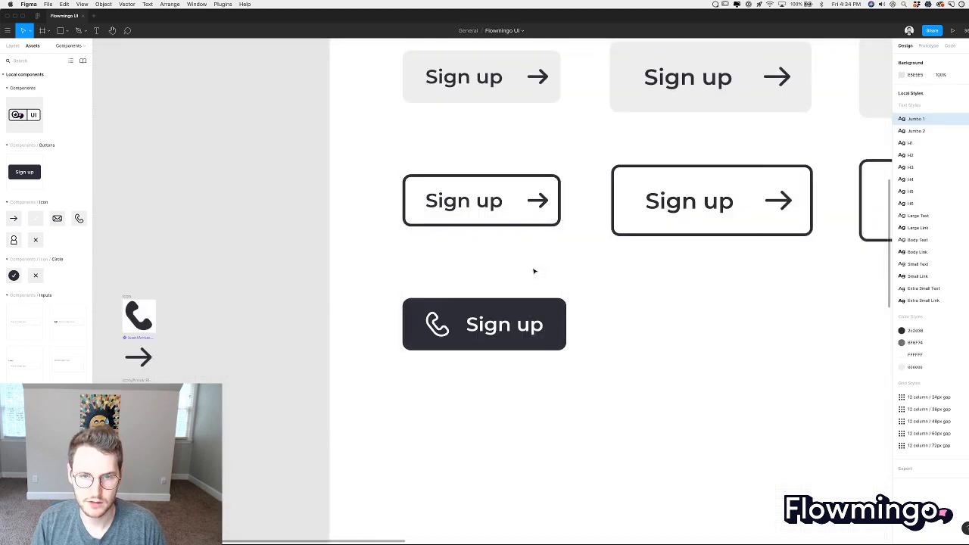
scroll(535, 269, up, 1)
scroll(535, 271, down, 2)
scroll(535, 271, down, 4)
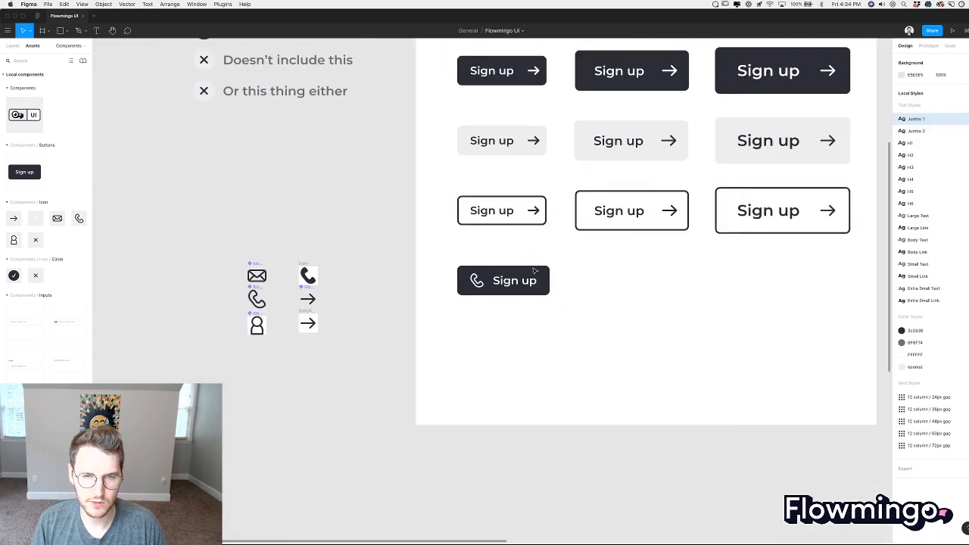
scroll(539, 267, up, 3)
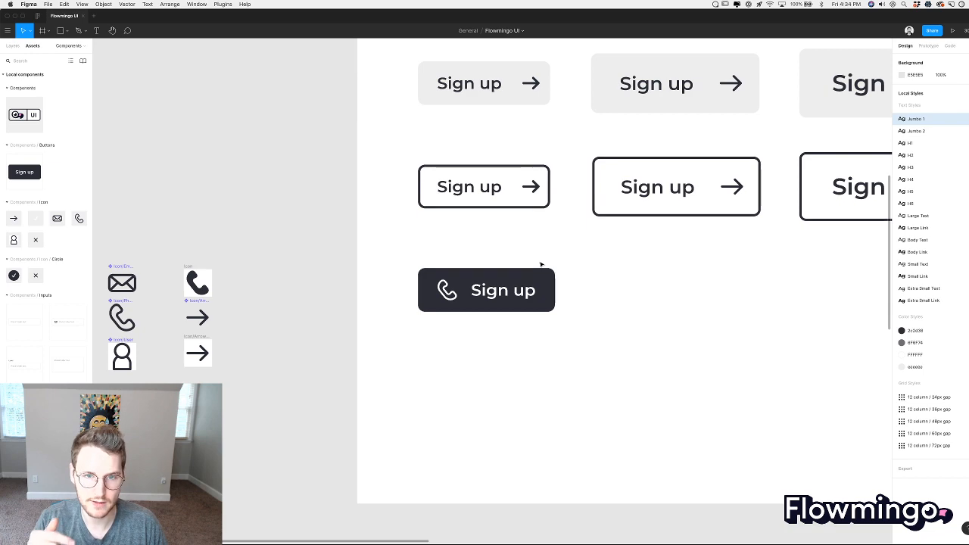
scroll(542, 264, up, 2)
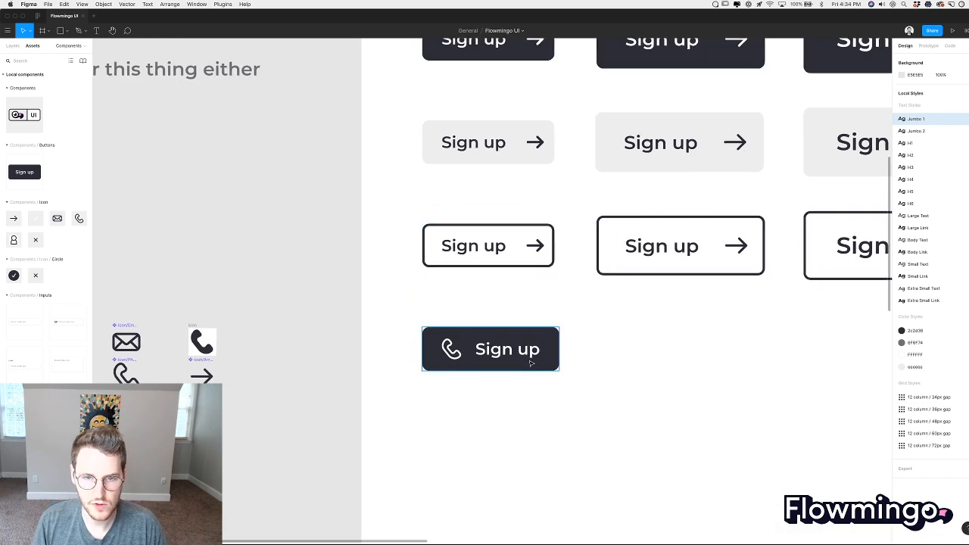
scroll(530, 357, up, 1)
scroll(581, 382, down, 3)
scroll(476, 270, up, 1)
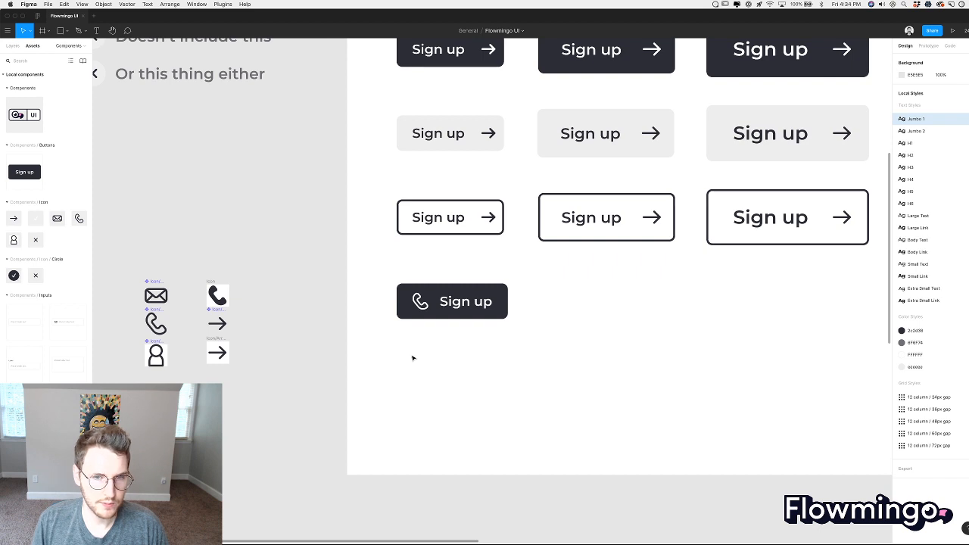
Change the phone button's label to "Give us a call".
double_click(465, 302)
text(Give us a call)
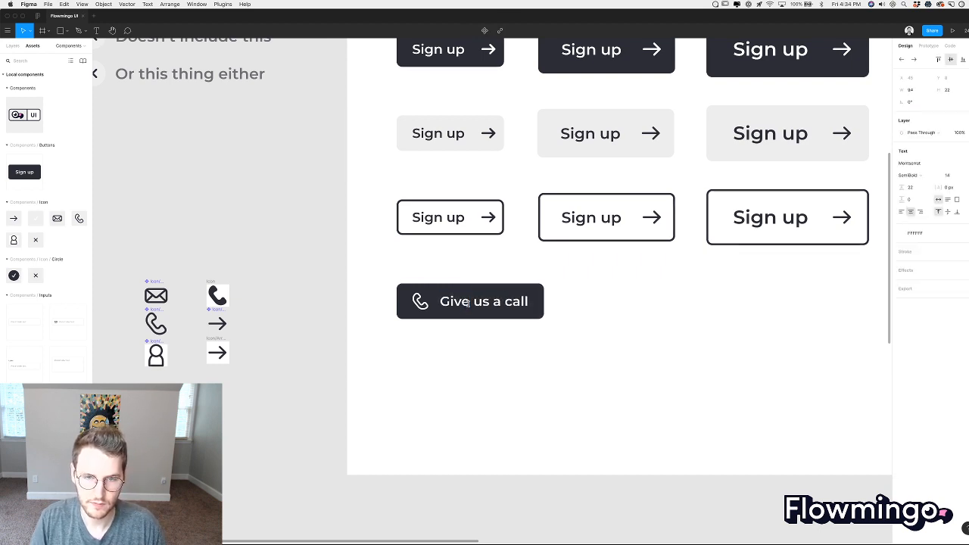
key(Escape)
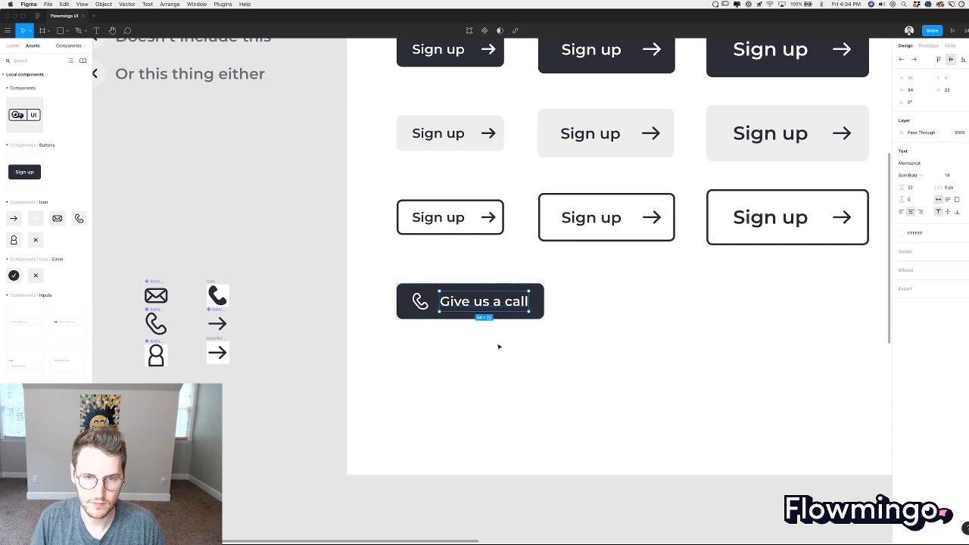
click(498, 342)
Duplicate the small dark "Give us a call" button directly below the original.
scroll(497, 342, down, 3)
scroll(498, 344, up, 3)
scroll(498, 347, right, 2)
scroll(498, 347, up, 1)
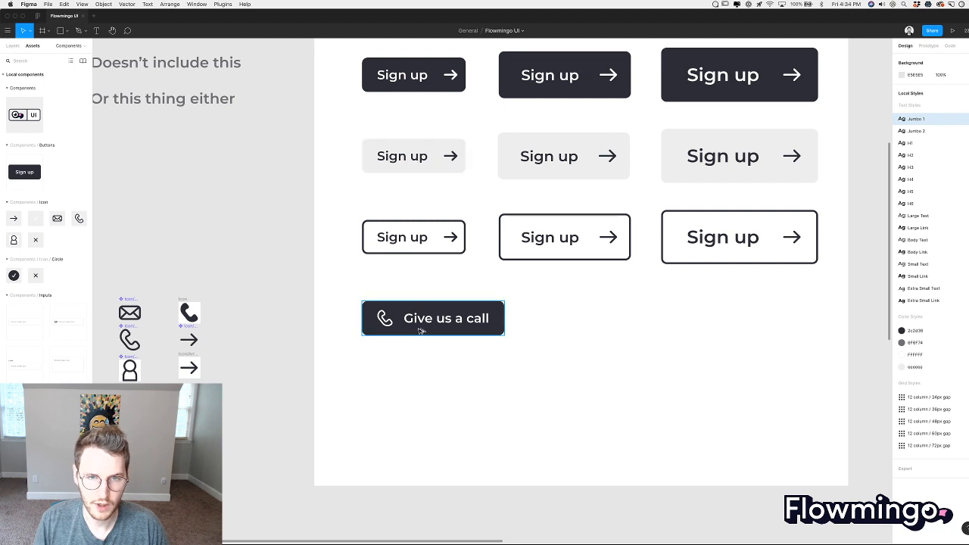
drag(424, 330, 424, 398)
Change the duplicated phone button's background fill to the light grey eeeeee colour style of the grey "Sign up" buttons.
click(413, 171)
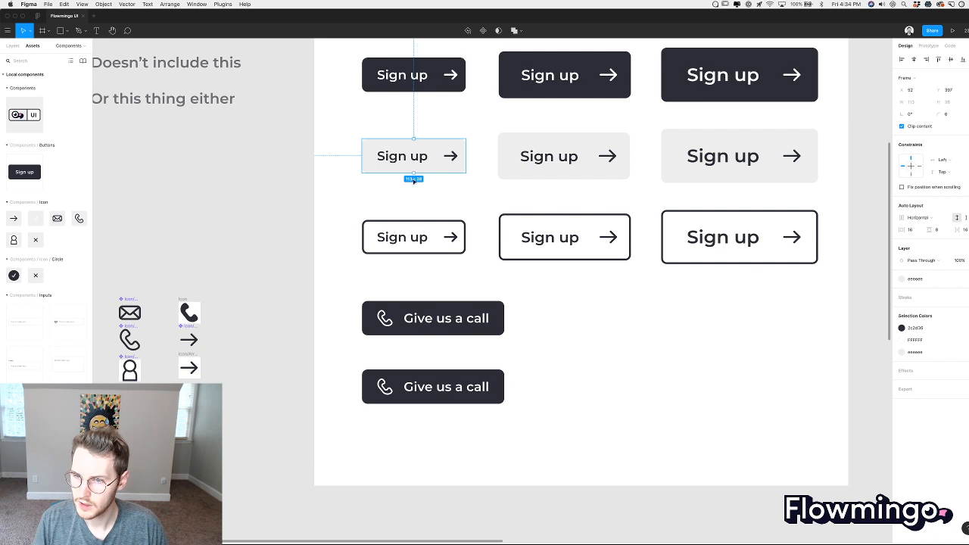
click(418, 388)
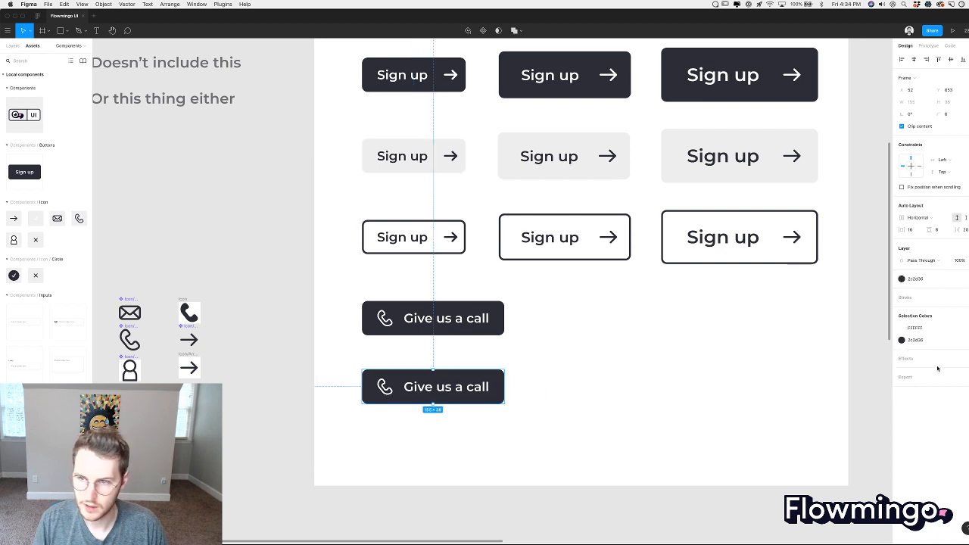
click(920, 331)
click(918, 345)
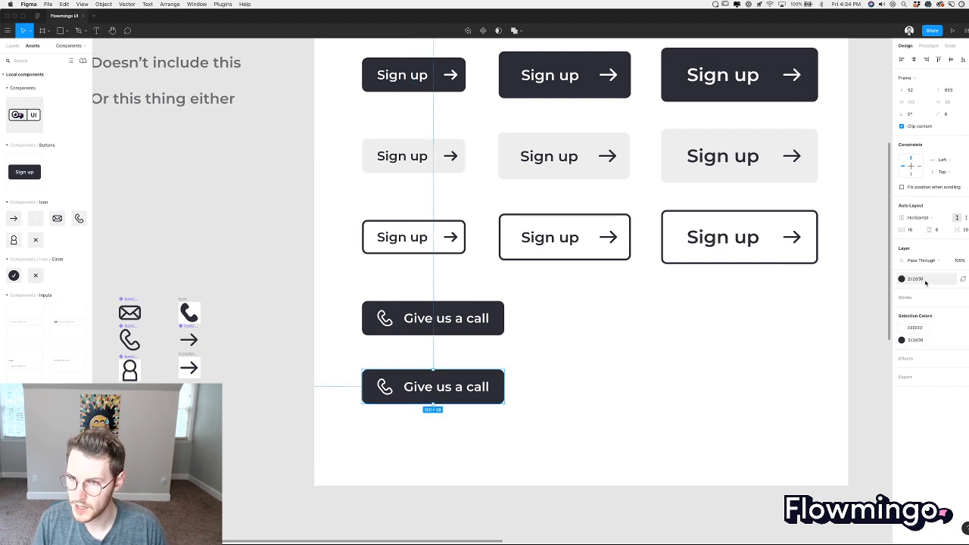
click(941, 311)
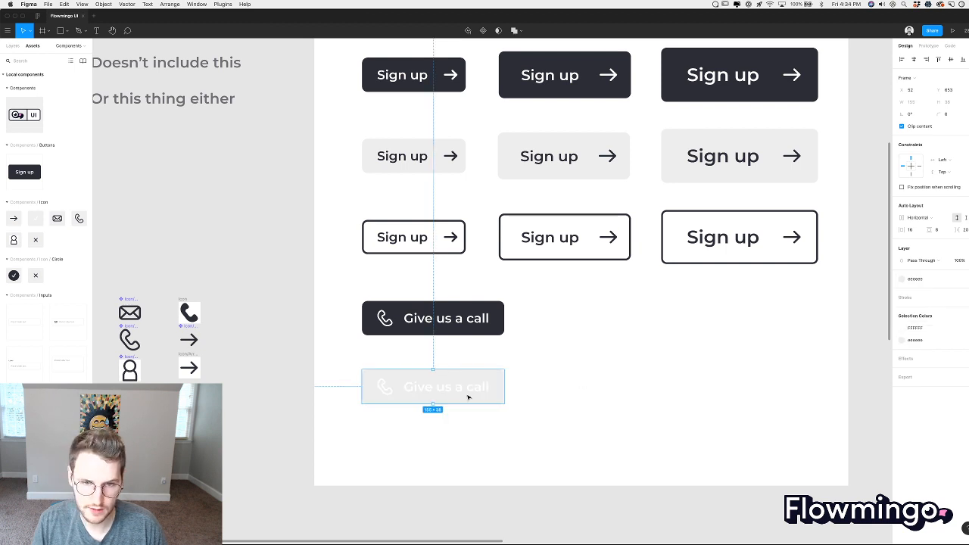
Apply the dark 2c2d36 colour style to the grey phone button's label and phone icon.
double_click(449, 387)
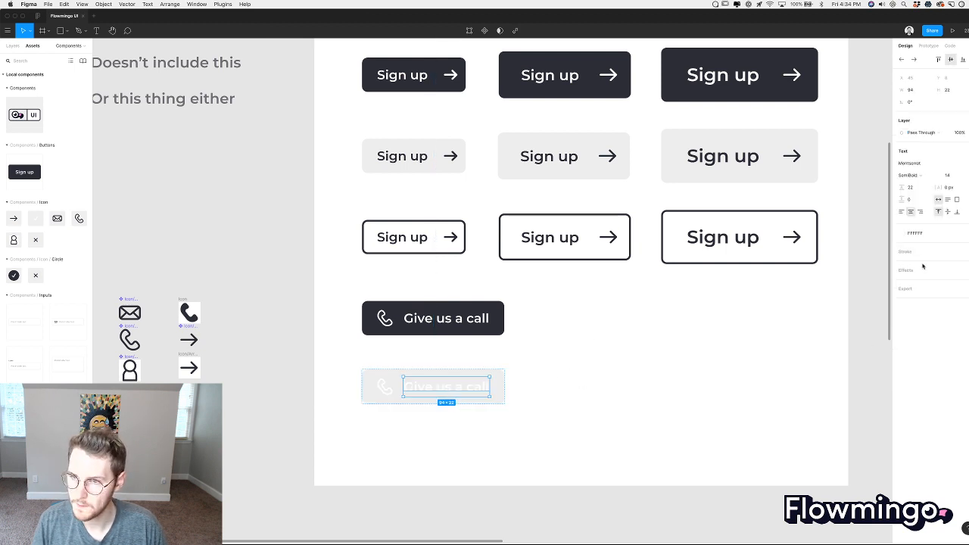
click(926, 234)
click(908, 262)
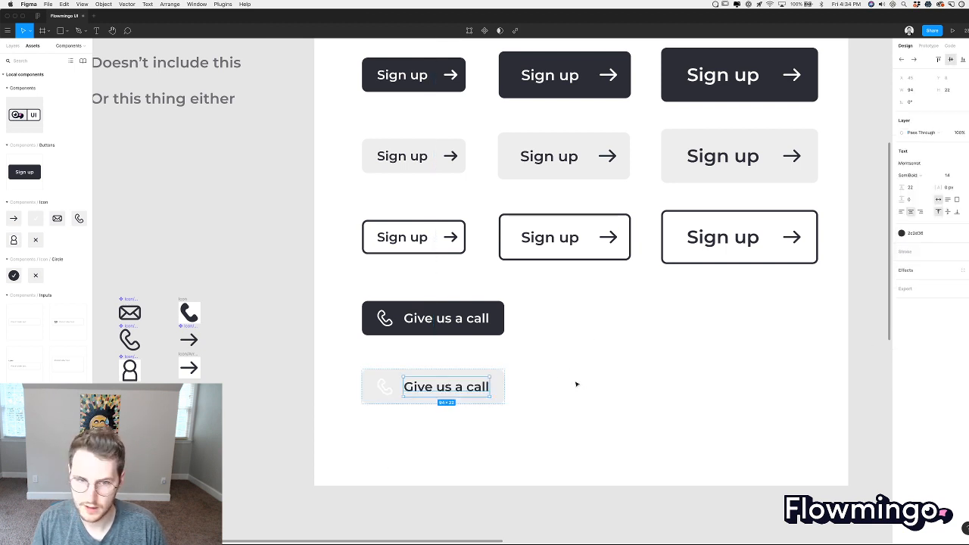
click(383, 391)
click(906, 275)
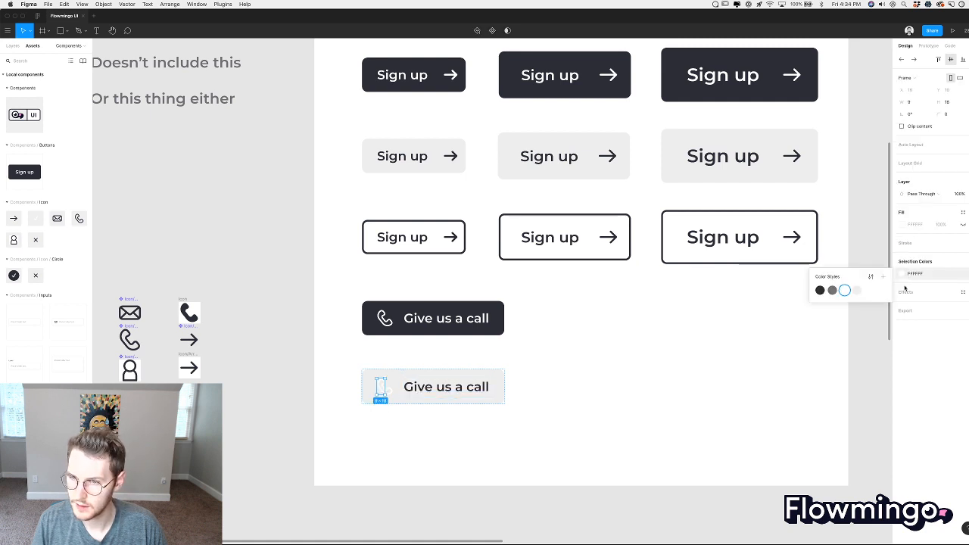
click(820, 290)
click(571, 409)
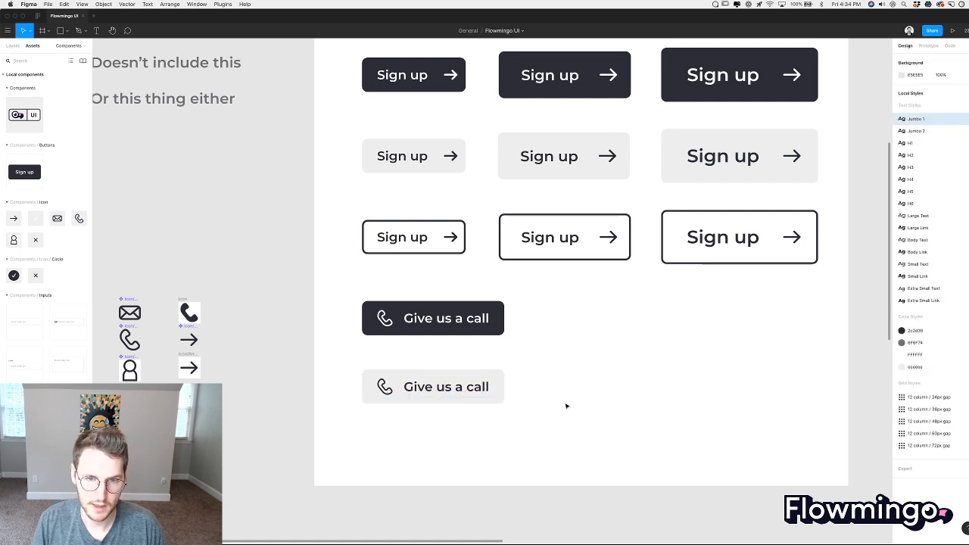
Duplicate the grey "Give us a call" button directly below itself.
drag(436, 386, 441, 448)
click(568, 411)
scroll(569, 413, down, 2)
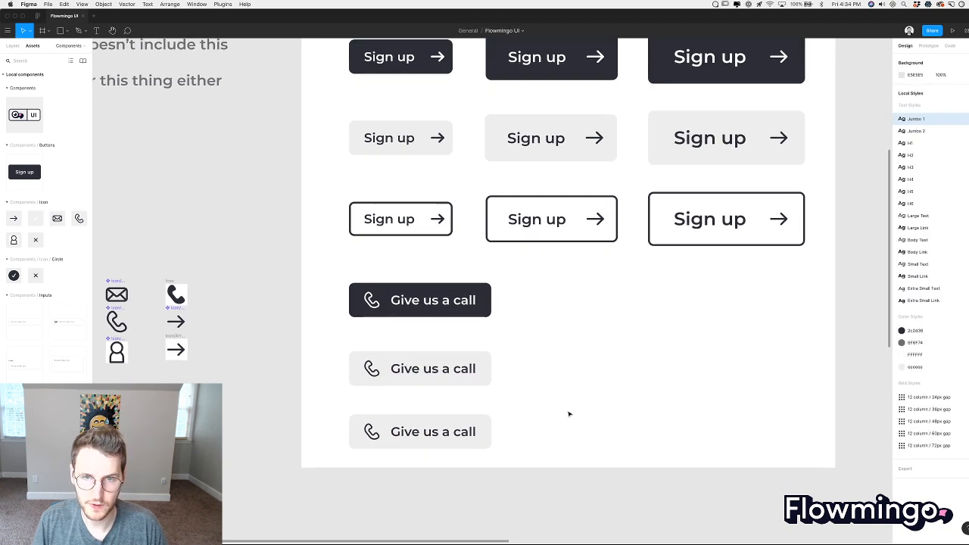
Copy the small outlined arrow button's properties onto the lowest phone button, and set that button's item spacing to 20.
click(435, 419)
click(378, 241)
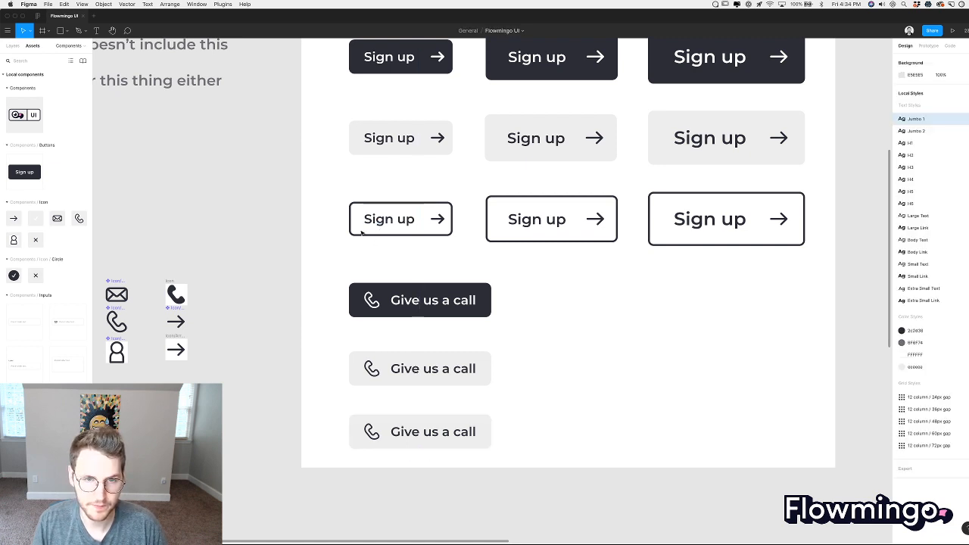
drag(341, 214, 356, 242)
click(395, 231)
key(super+alt+c)
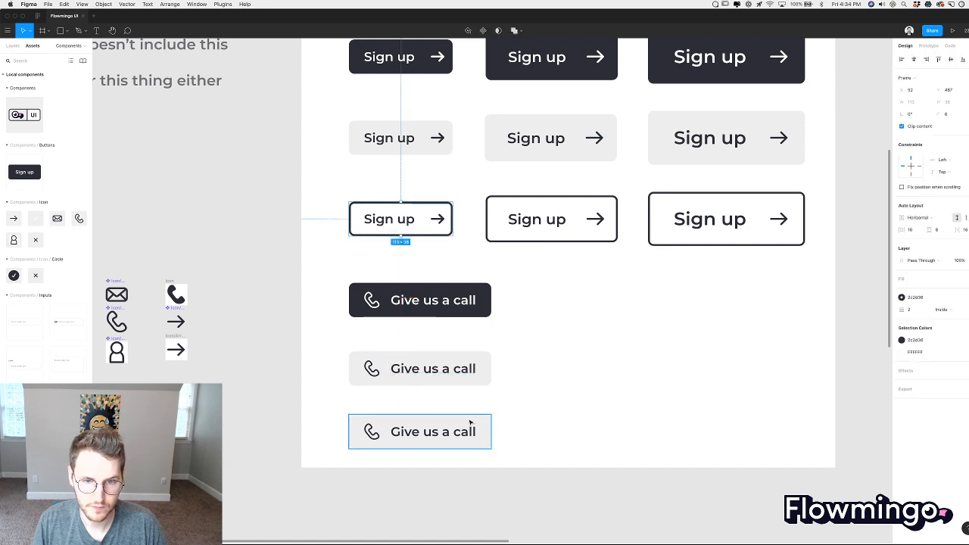
click(471, 424)
key(super+alt+v)
click(551, 417)
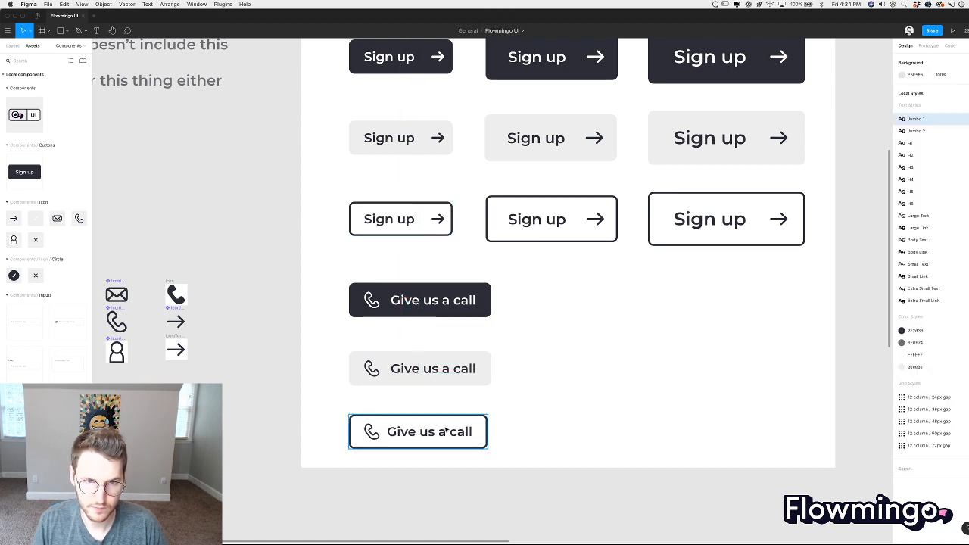
click(444, 421)
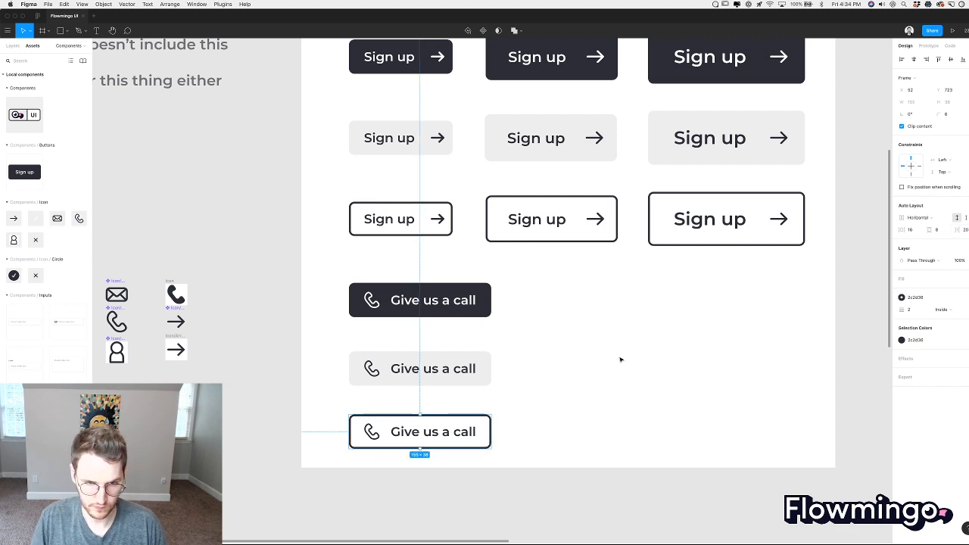
click(589, 376)
Extend the Buttons frame downward to a height of about 819 to make room below the phone buttons.
scroll(589, 376, right, 2)
scroll(590, 376, down, 5)
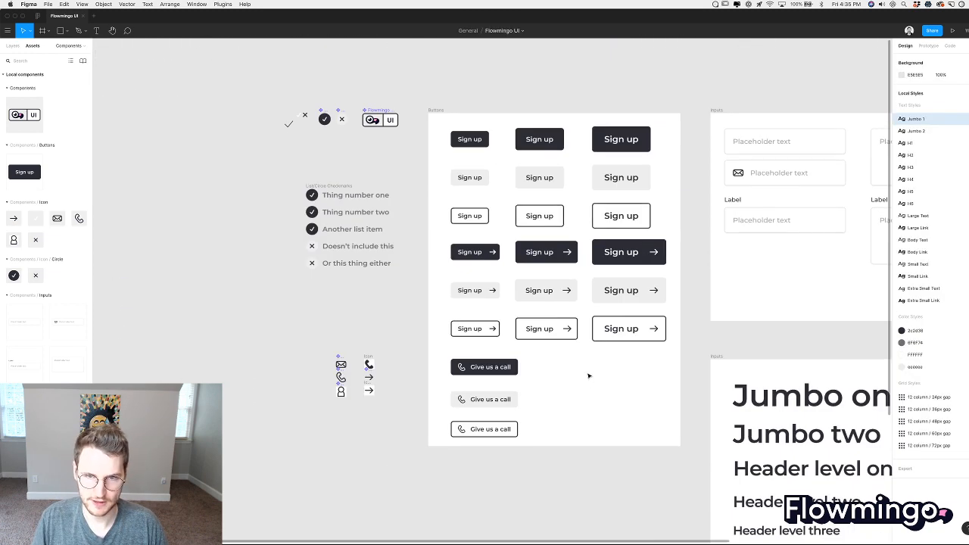
click(429, 118)
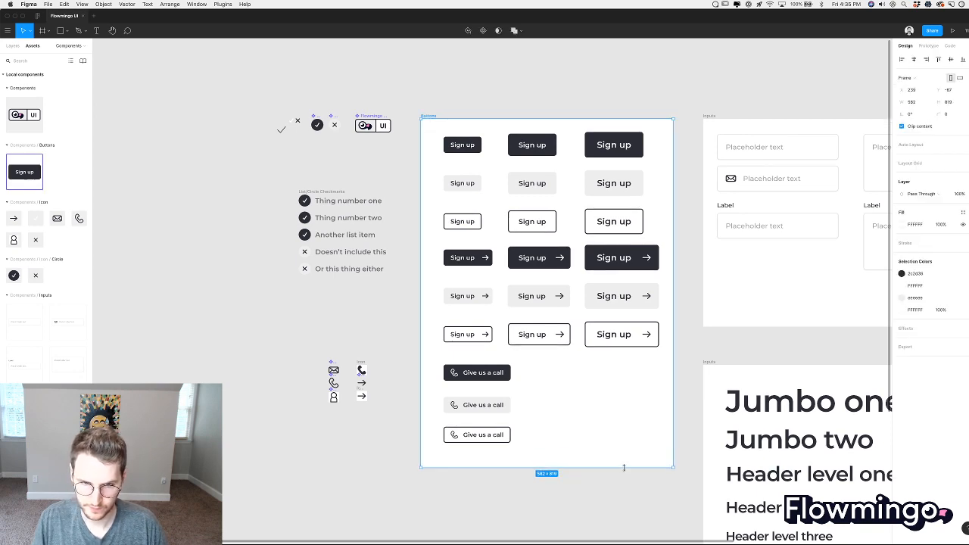
click(547, 396)
Duplicate the three standard-size "Sign up" arrow buttons (dark, grey and outlined) beside the small phone buttons.
scroll(547, 392, up, 3)
scroll(546, 391, up, 3)
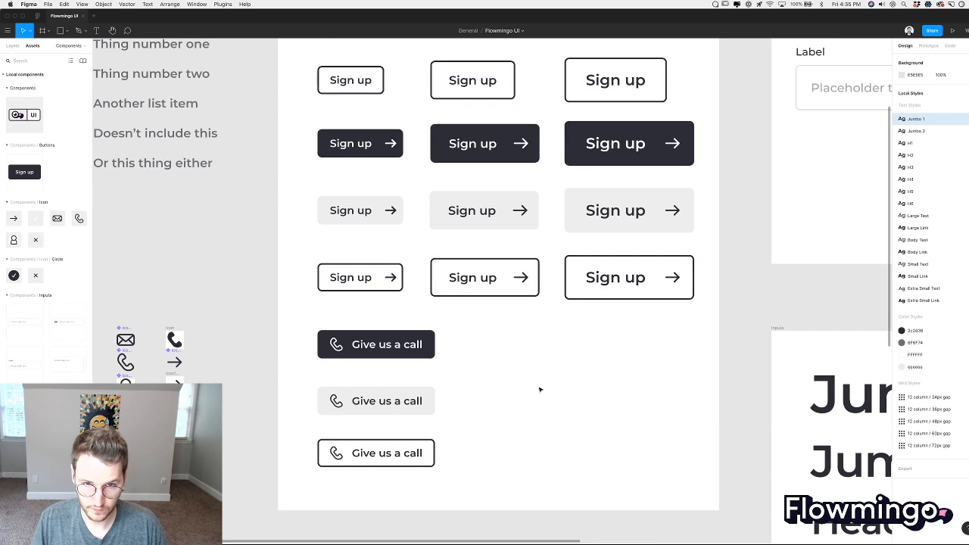
click(457, 181)
drag(460, 140, 492, 327)
click(584, 406)
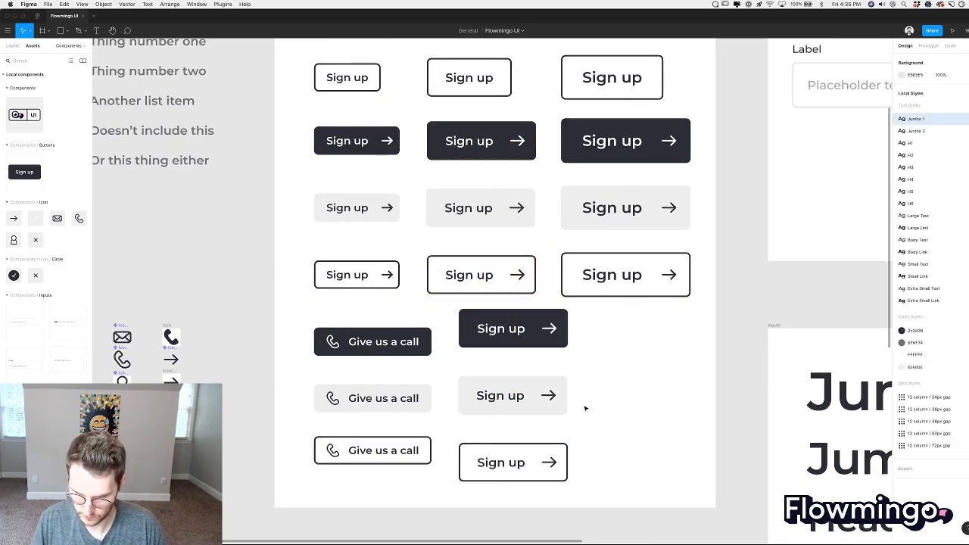
Move the three duplicated standard "Sign up" buttons together slightly left and down, closer to the phone buttons.
scroll(584, 406, down, 1)
scroll(586, 408, up, 3)
scroll(586, 408, down, 2)
scroll(586, 407, left, 1)
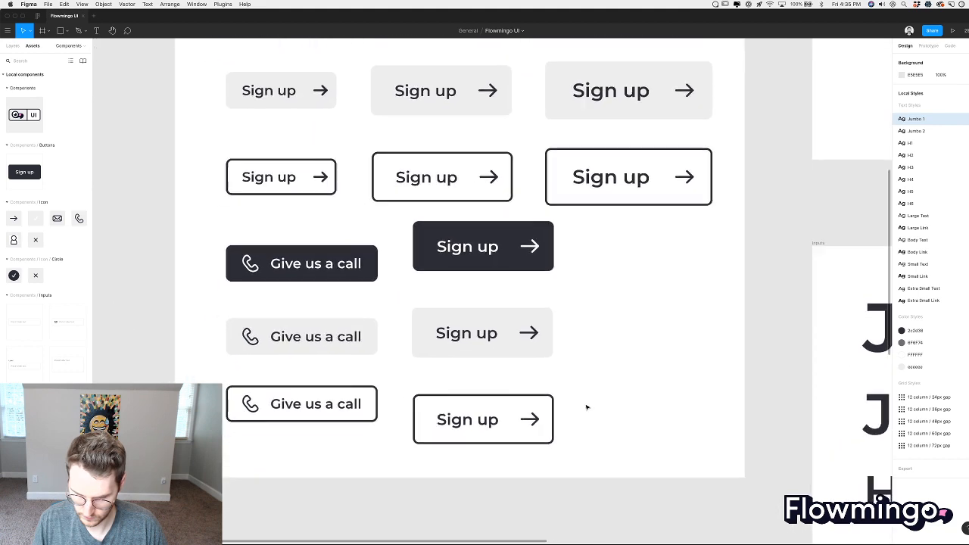
drag(614, 441, 460, 256)
click(542, 330)
scroll(542, 331, right, 1)
scroll(542, 331, down, 1)
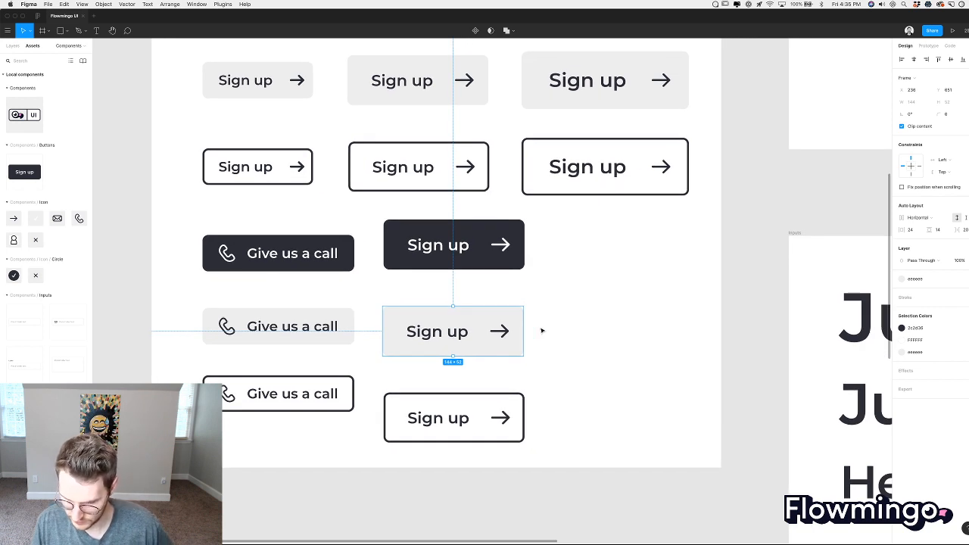
click(543, 327)
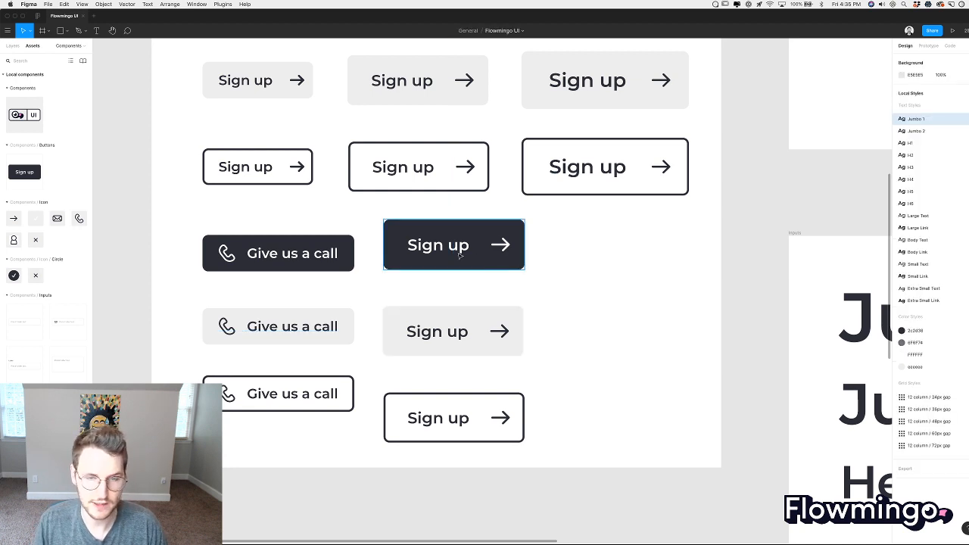
Align the duplicated dark, outlined and grey "Sign up" buttons vertically with the centres of their matching phone buttons.
drag(459, 255, 460, 265)
click(504, 292)
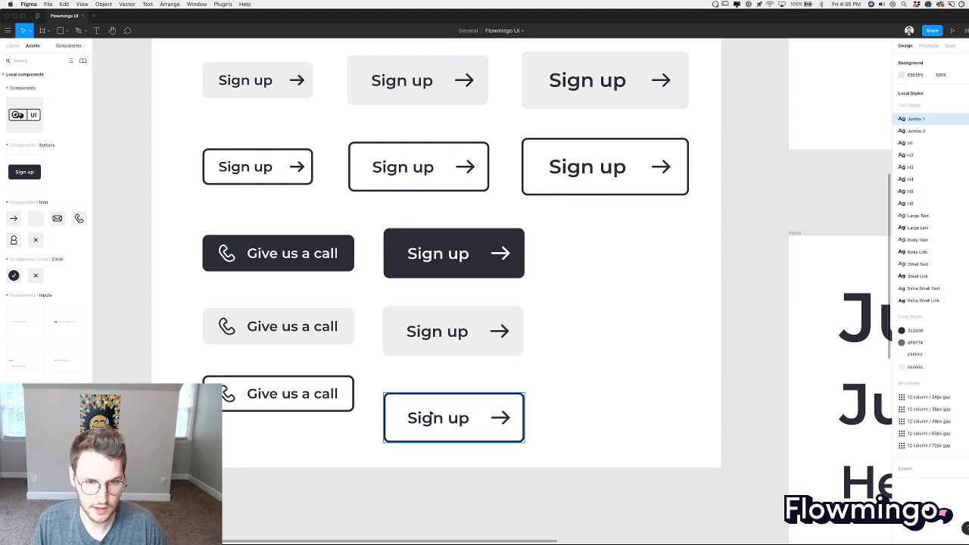
drag(431, 415, 431, 394)
click(452, 333)
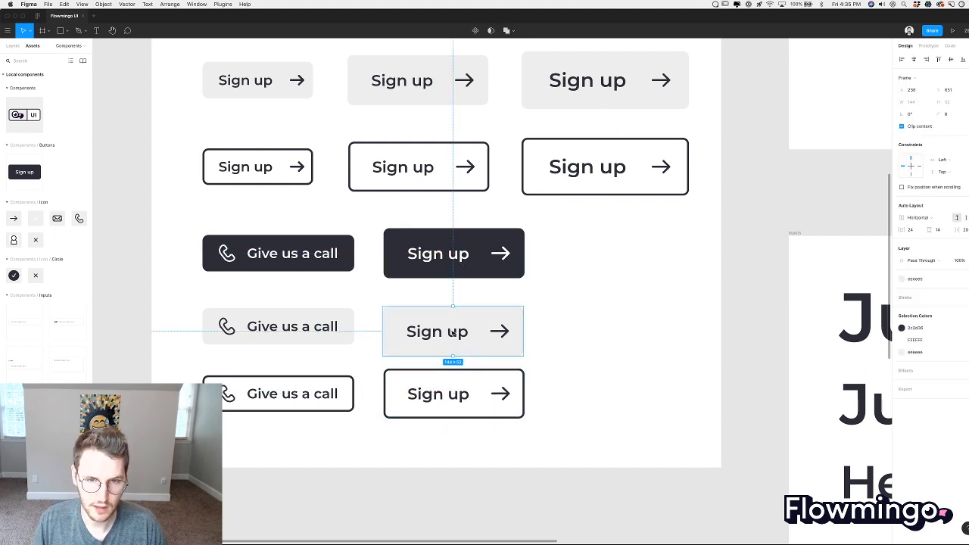
drag(452, 333, 452, 329)
click(539, 328)
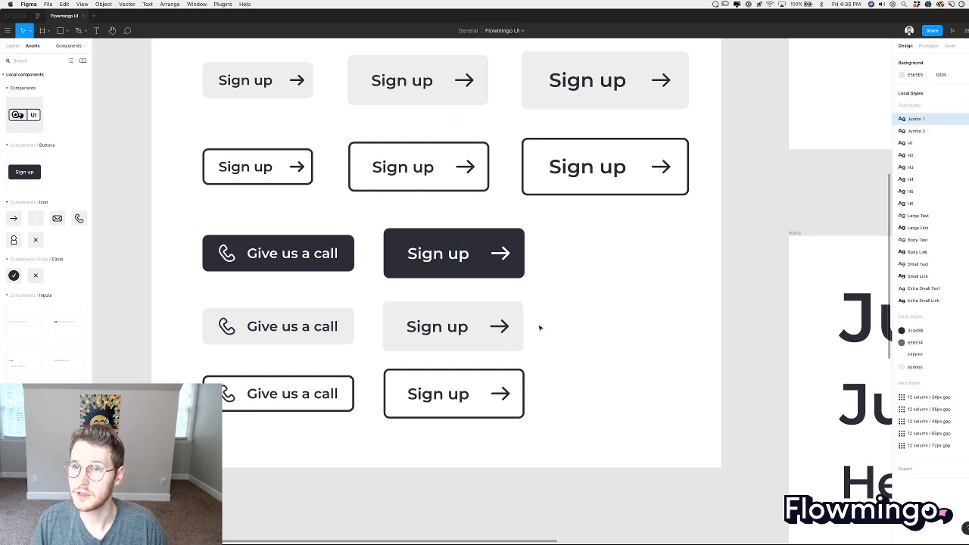
Move the "Sign up" label after the arrow icon in the duplicated dark, grey and outlined standard buttons.
scroll(564, 361, down, 1)
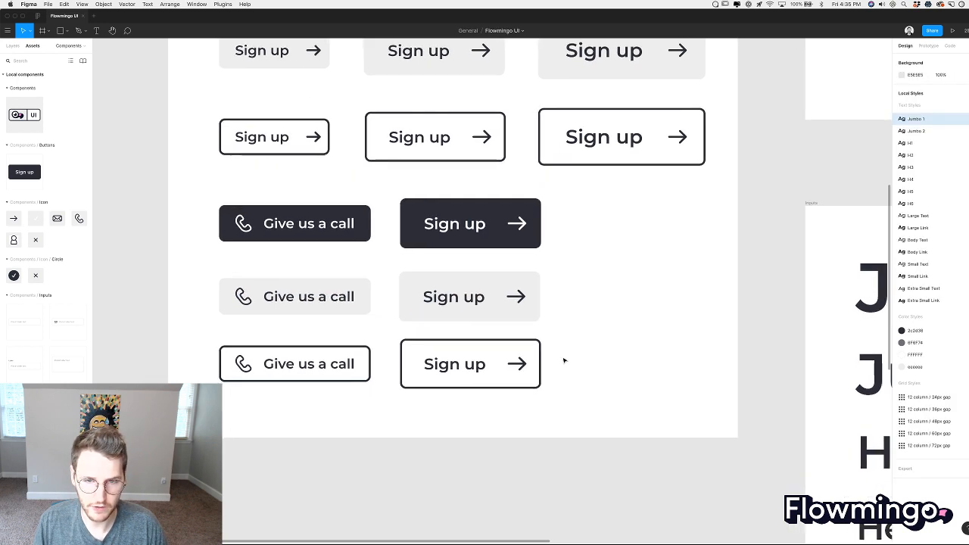
scroll(564, 362, up, 2)
click(452, 223)
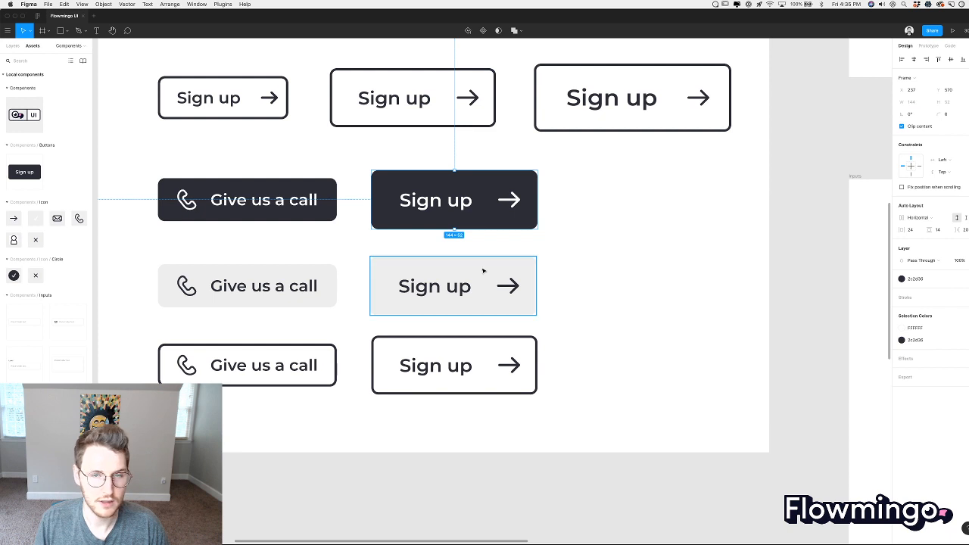
scroll(485, 273, up, 2)
scroll(484, 273, right, 3)
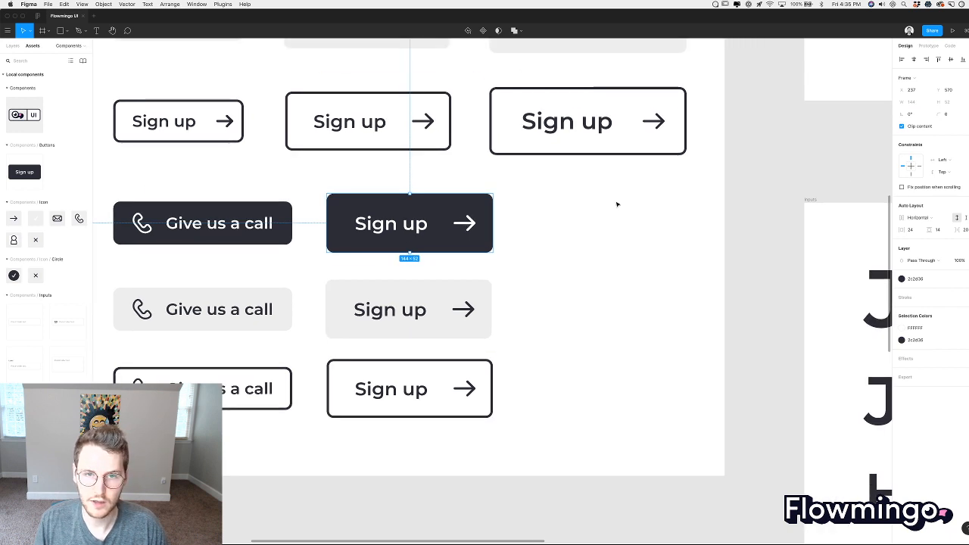
double_click(368, 231)
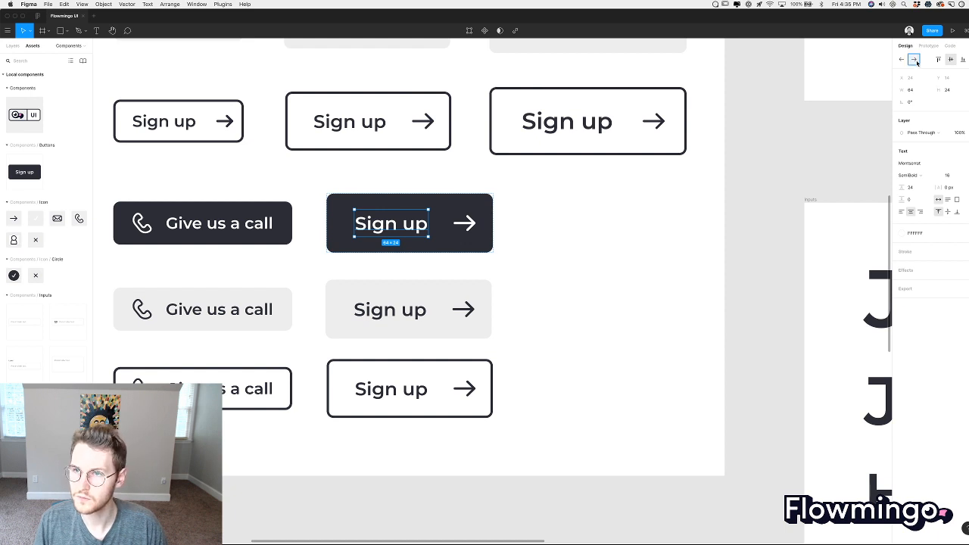
key(Right)
double_click(402, 309)
shift+click(376, 387)
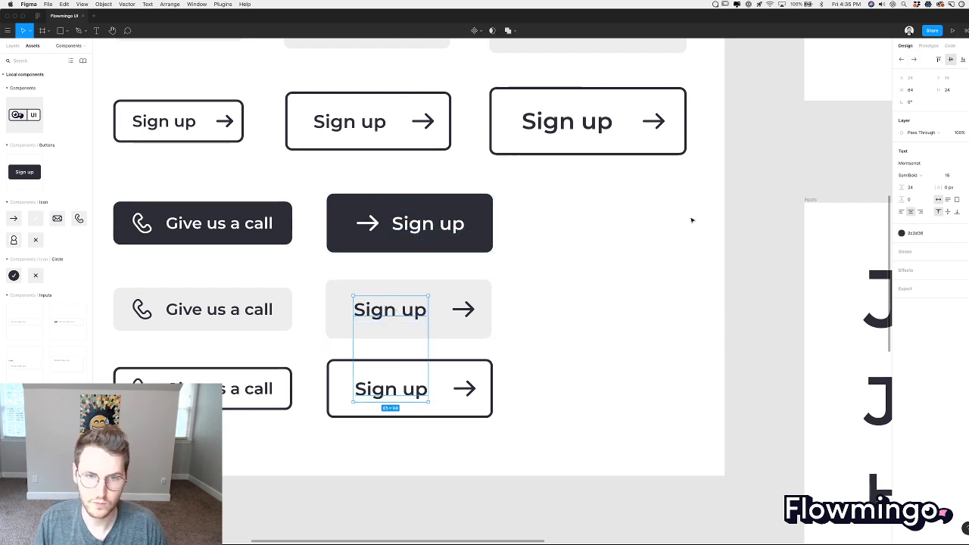
key(Right)
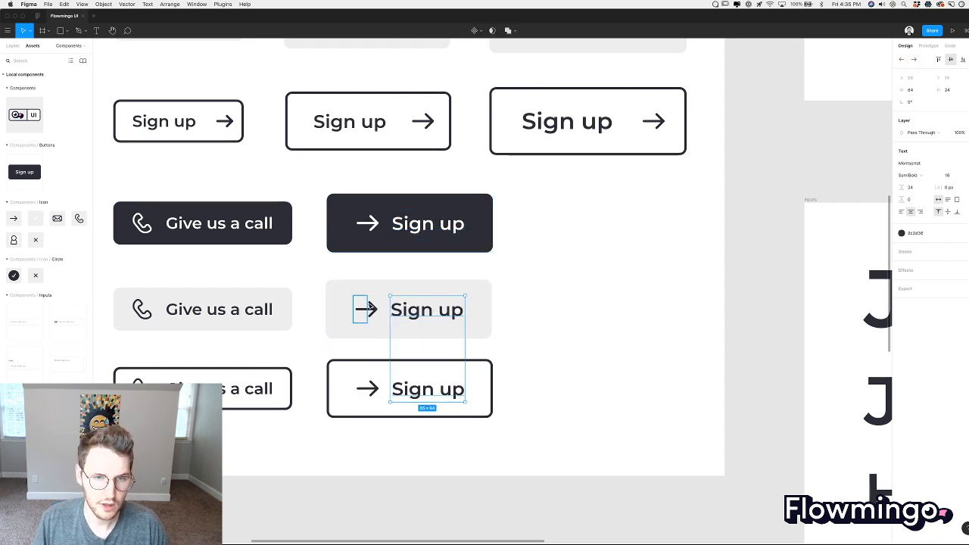
click(366, 306)
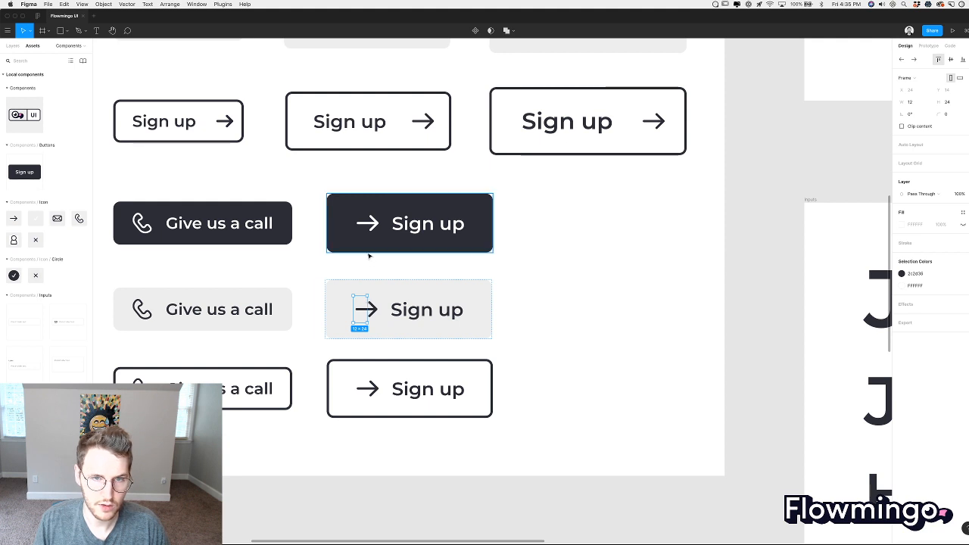
shift+click(370, 227)
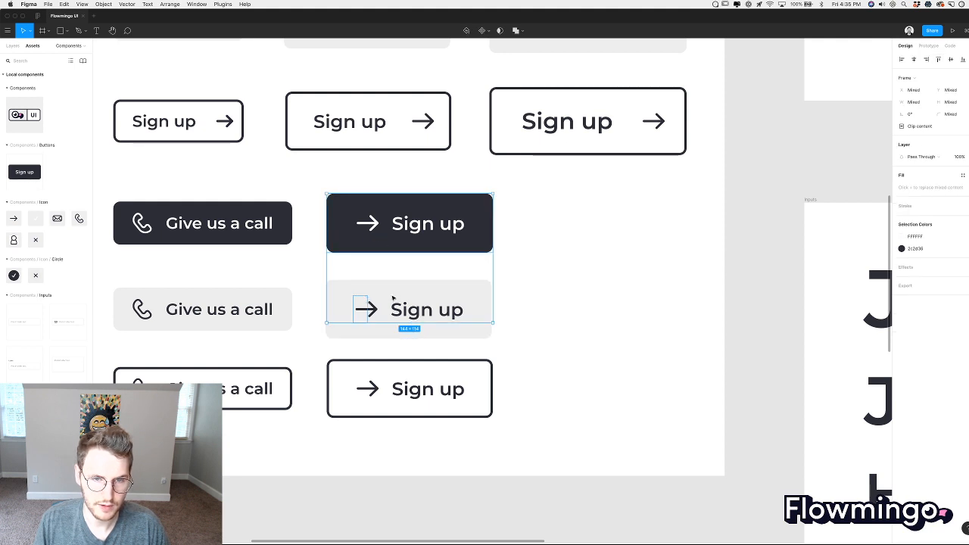
click(391, 260)
Set the auto layout item spacing of all three leading-arrow standard buttons to 24.
click(391, 227)
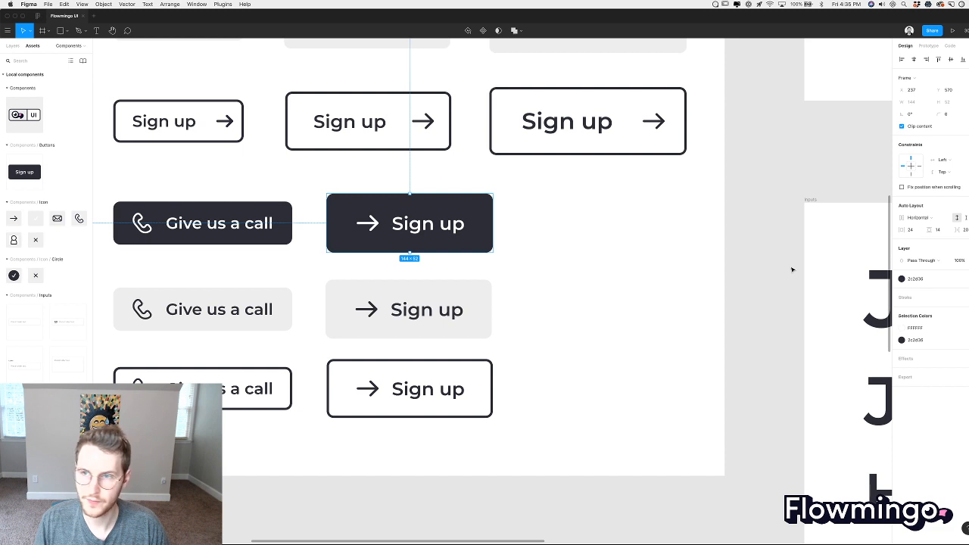
shift+click(411, 326)
shift+click(413, 383)
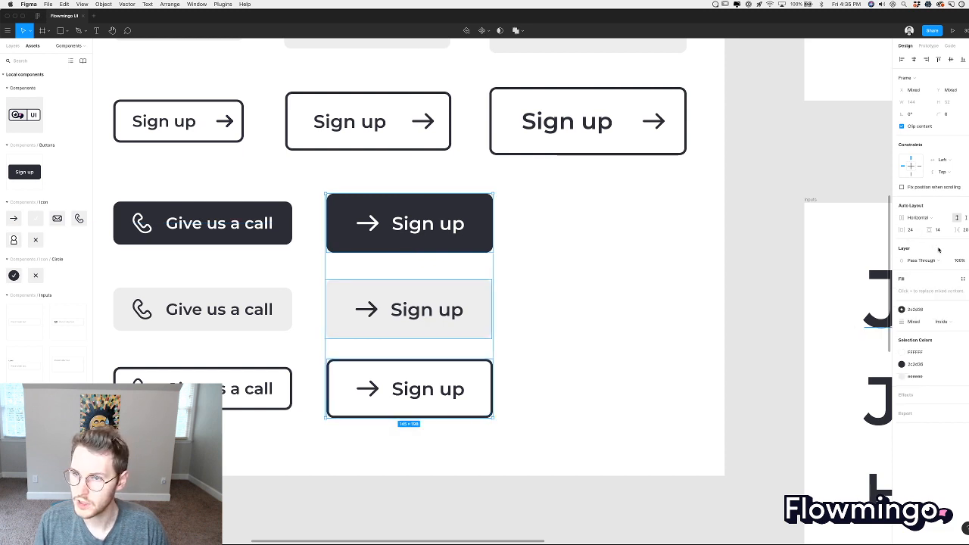
drag(957, 230, 959, 235)
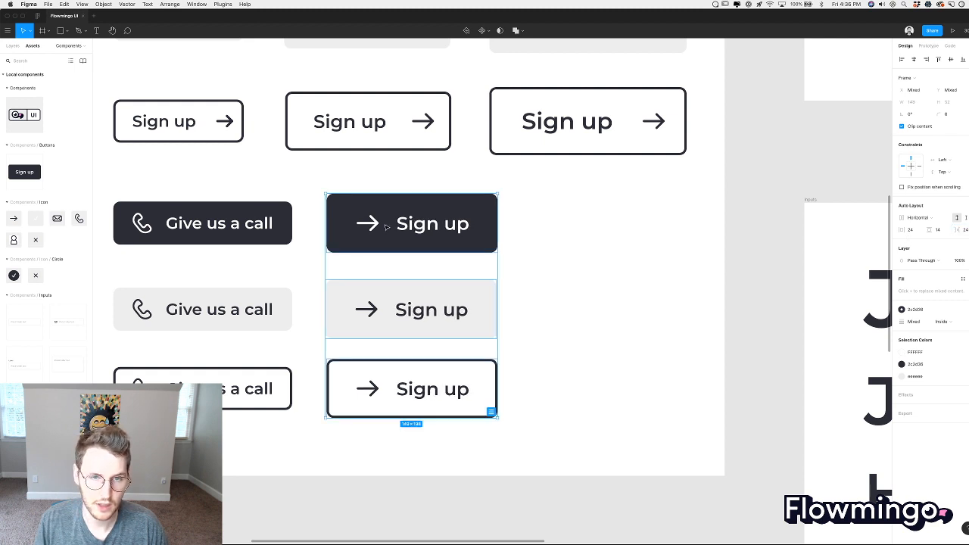
Replace the arrow icon in the dark standard leading-icon button with the Phone icon component.
double_click(357, 225)
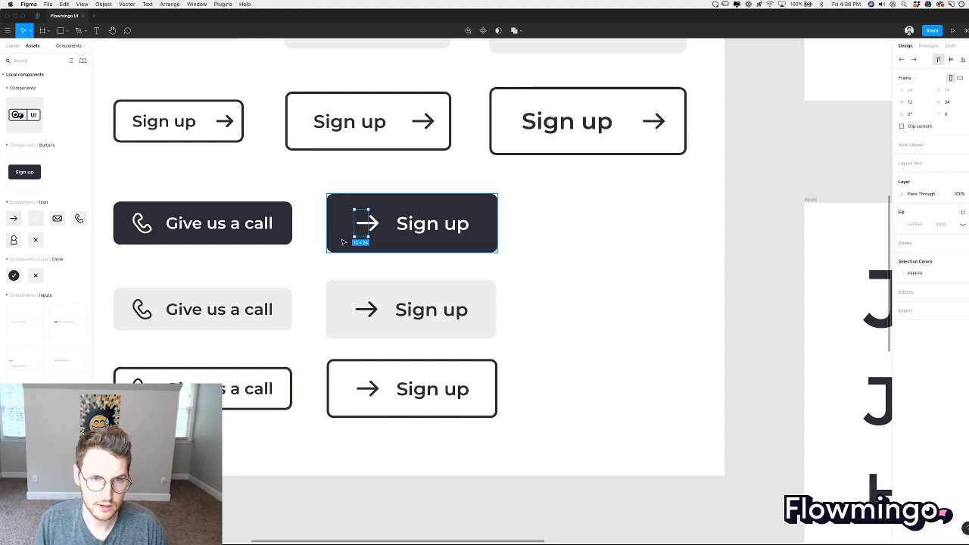
click(522, 264)
scroll(523, 265, left, 3)
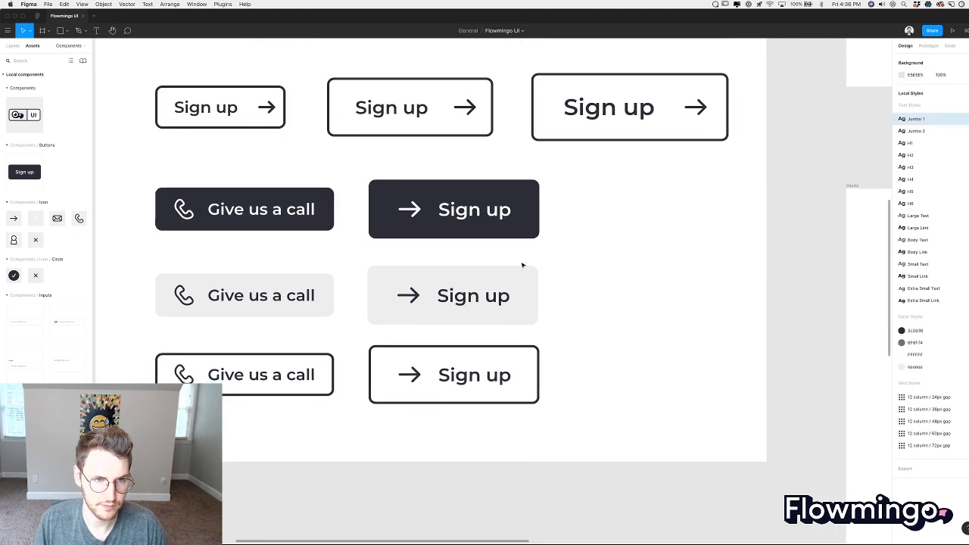
double_click(405, 206)
click(188, 215)
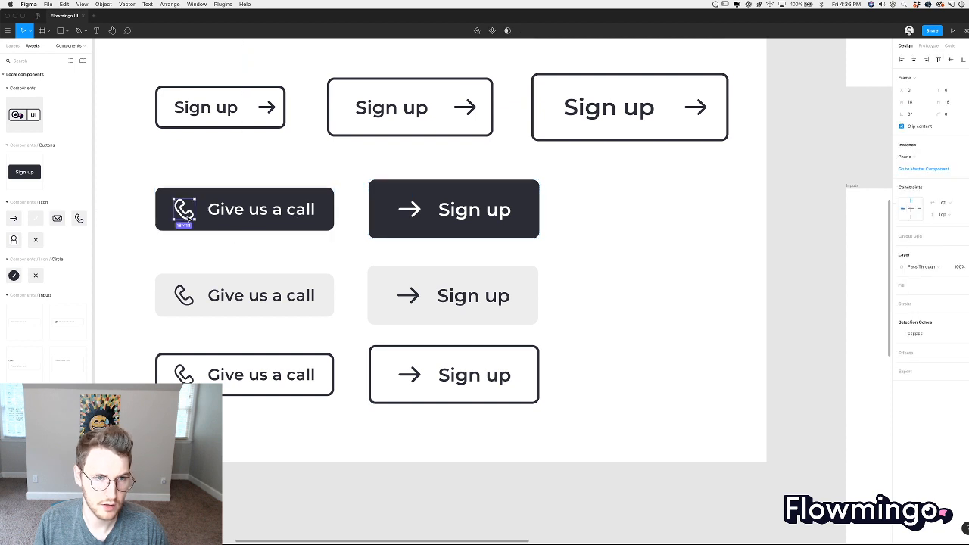
click(418, 215)
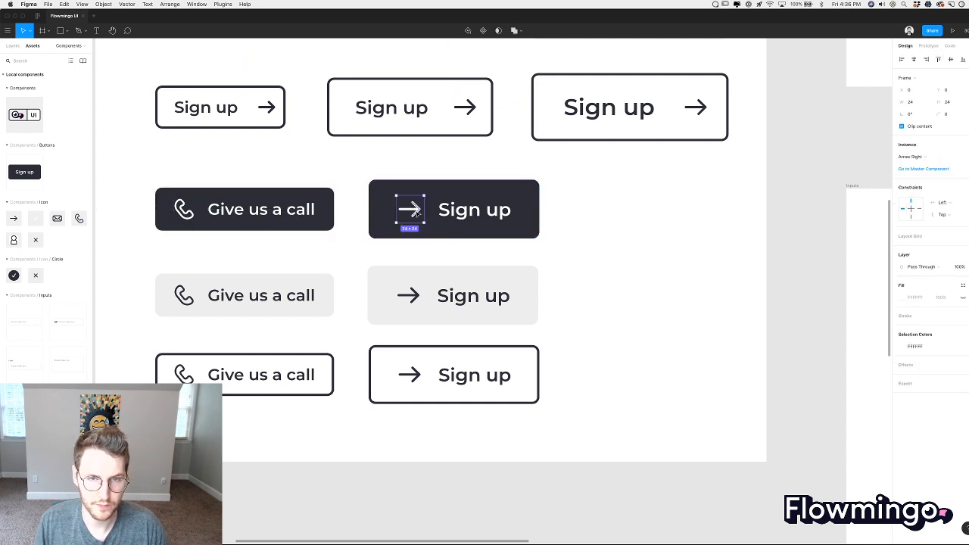
click(418, 215)
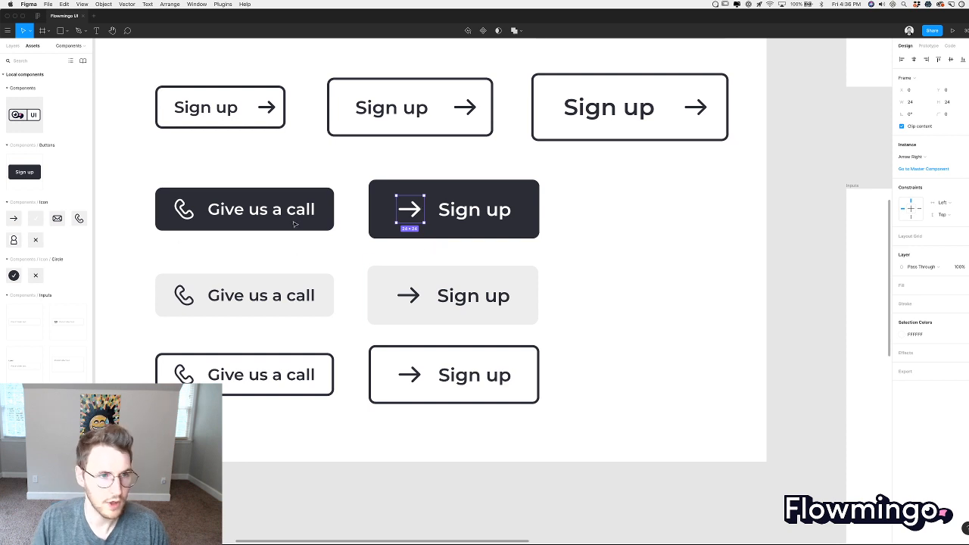
drag(79, 218, 404, 204)
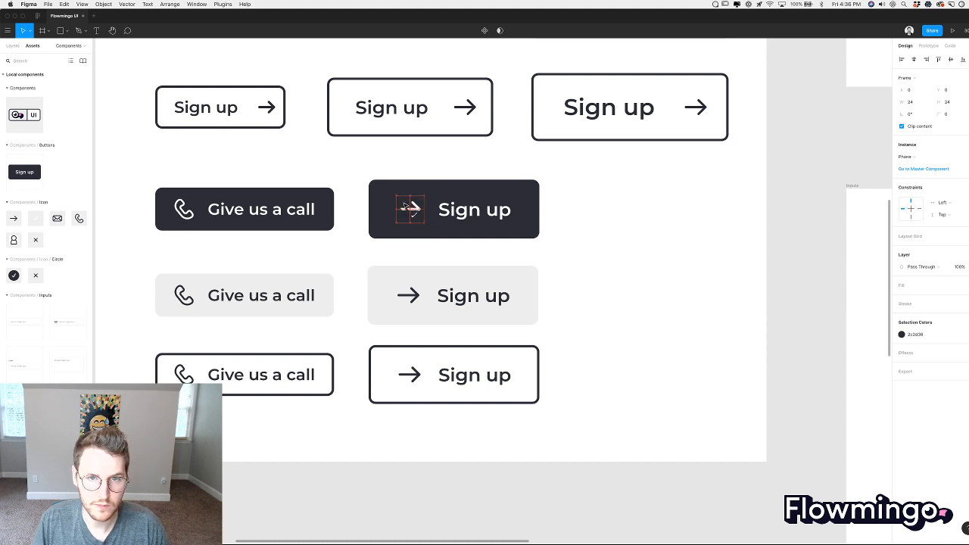
click(13, 45)
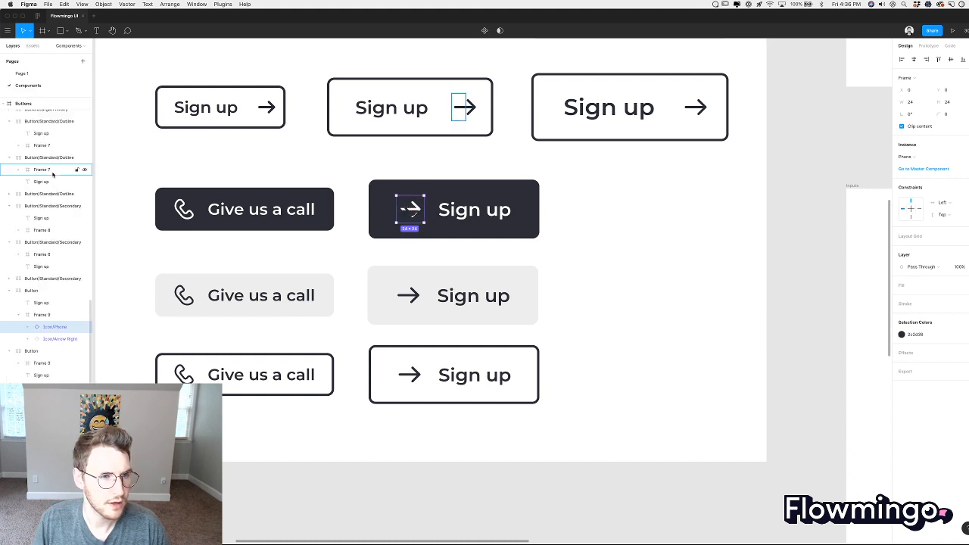
click(58, 338)
key(Delete)
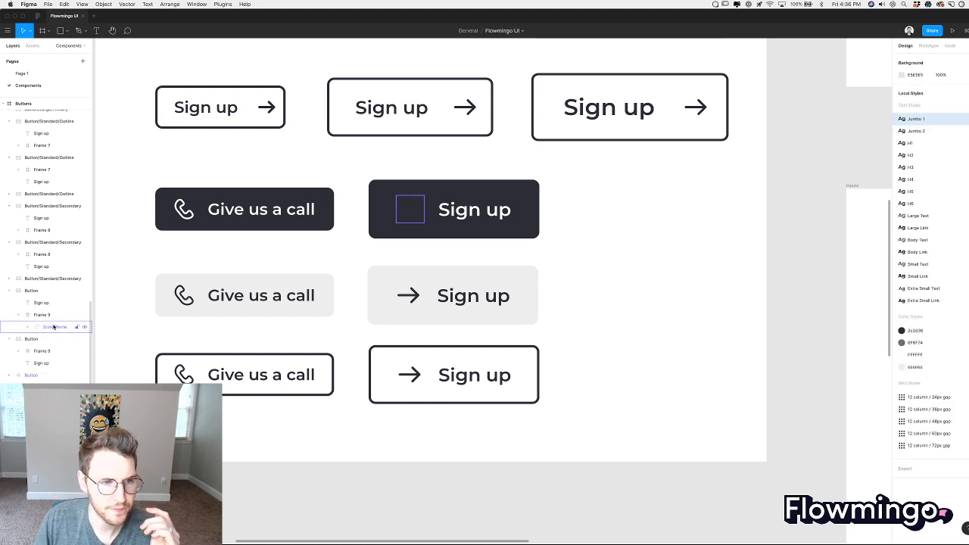
Recolour the phone icon in the dark standard button to the white FFFFFF colour style.
click(55, 326)
click(901, 334)
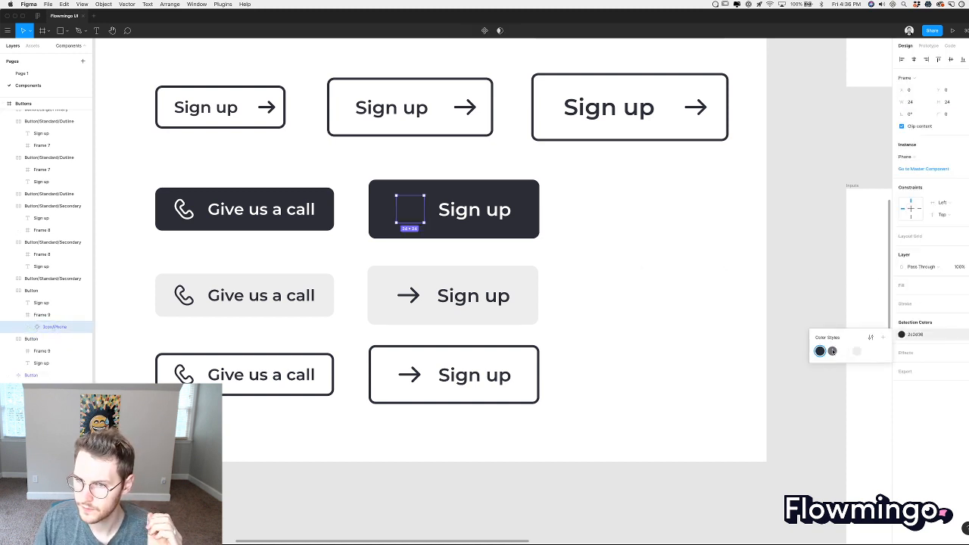
click(834, 351)
click(560, 237)
Widen the frame around the phone icon in the dark standard button to 24 px.
double_click(408, 207)
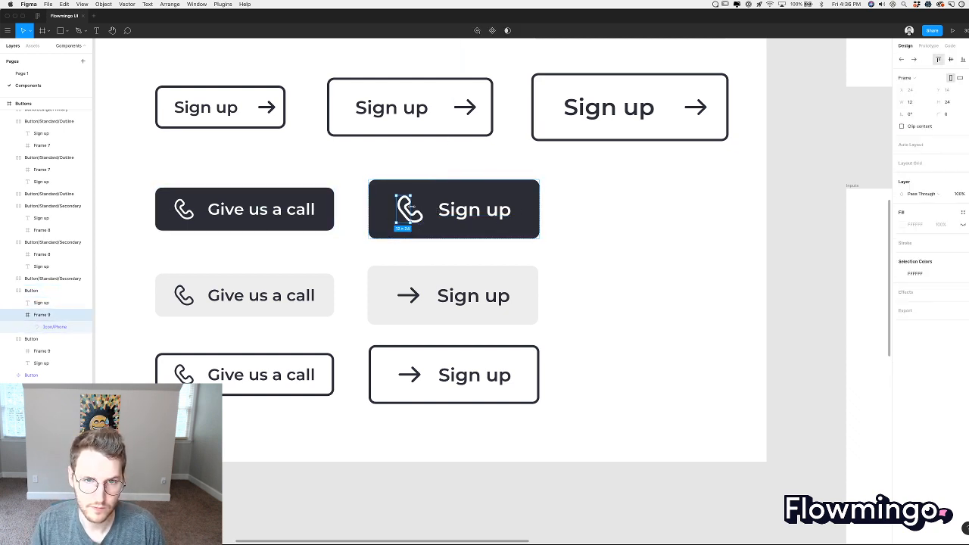
drag(412, 209, 422, 206)
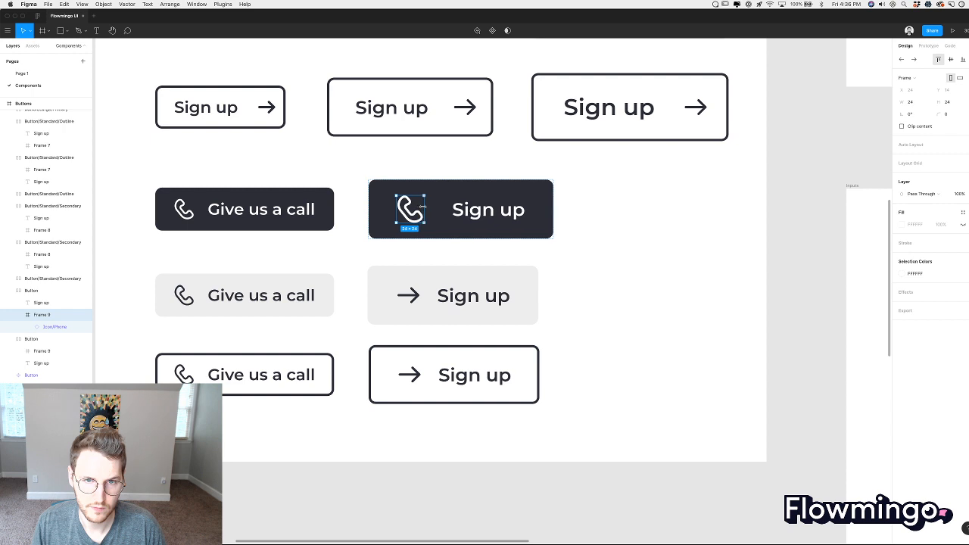
click(424, 253)
Reduce the auto layout item spacing of the dark standard phone button to 19.
scroll(424, 253, up, 2)
click(190, 228)
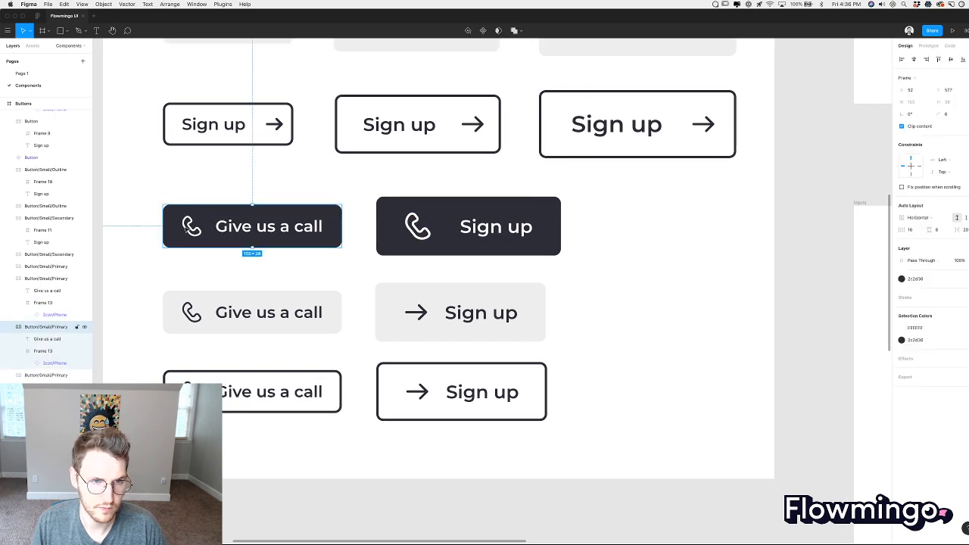
click(463, 238)
drag(962, 231, 958, 231)
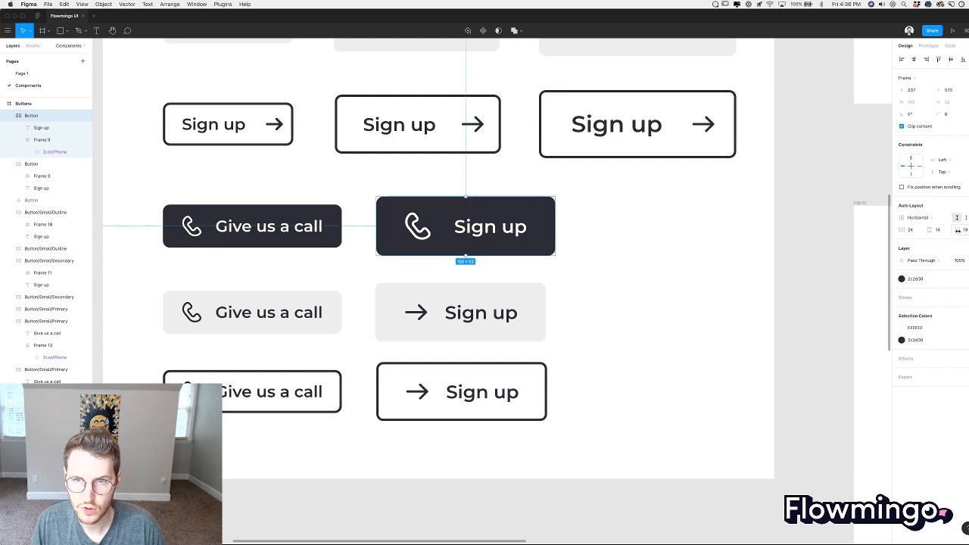
Inspect the phone icon's frame and auto layout in the dark standard button, and the arrow icon in the grey one.
scroll(692, 296, up, 2)
scroll(692, 296, left, 2)
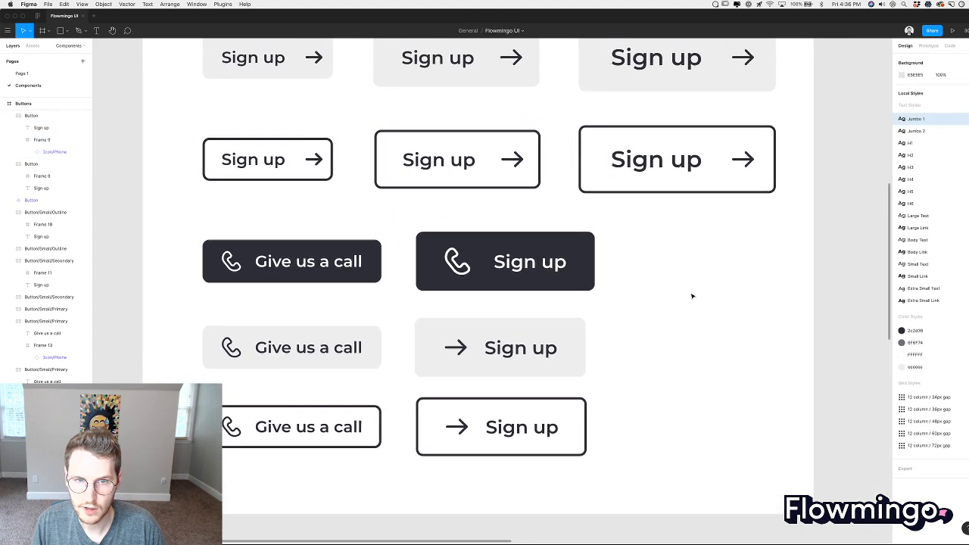
click(458, 264)
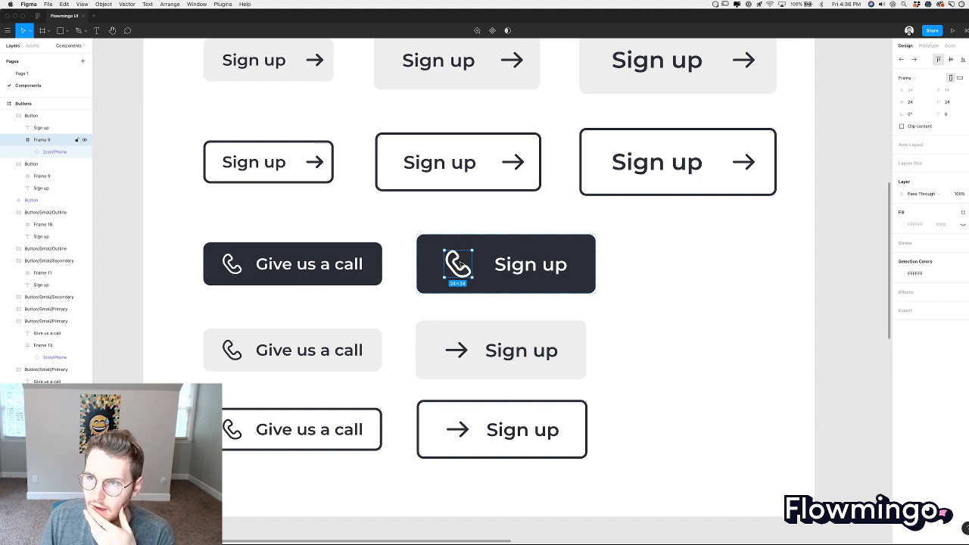
scroll(458, 263, up, 2)
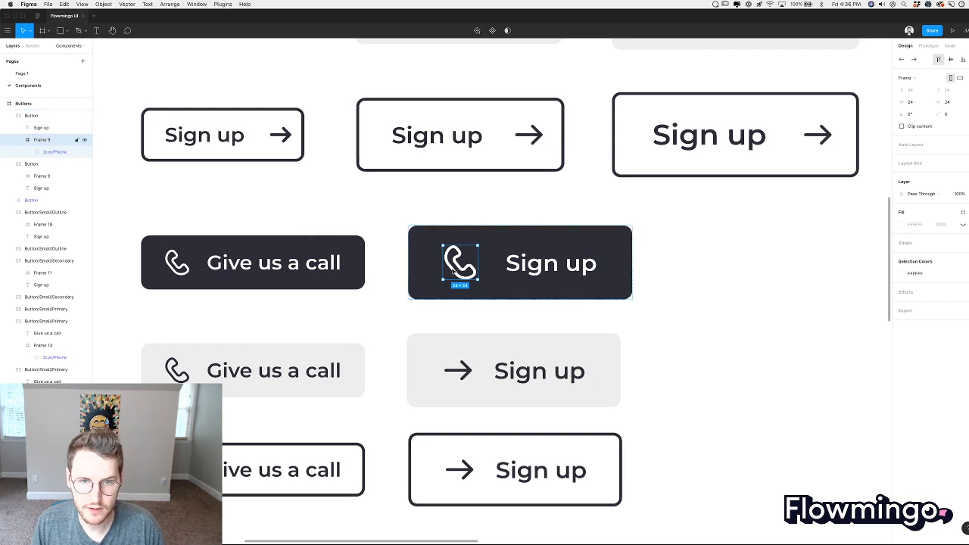
drag(445, 264, 463, 264)
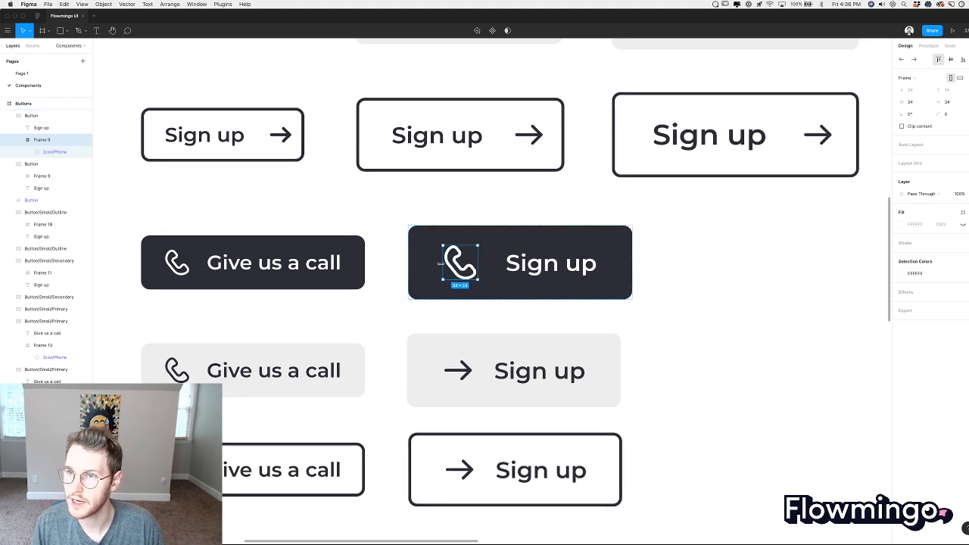
click(604, 238)
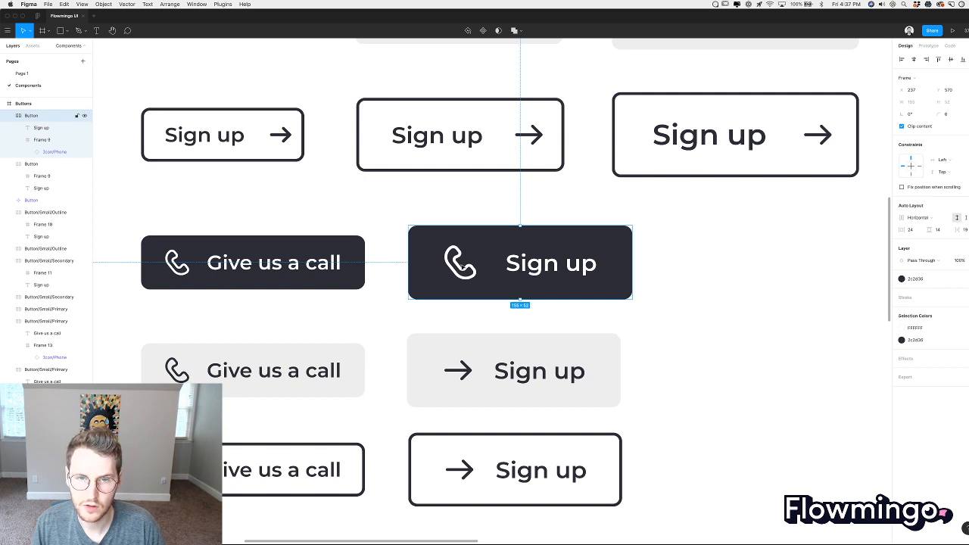
click(463, 265)
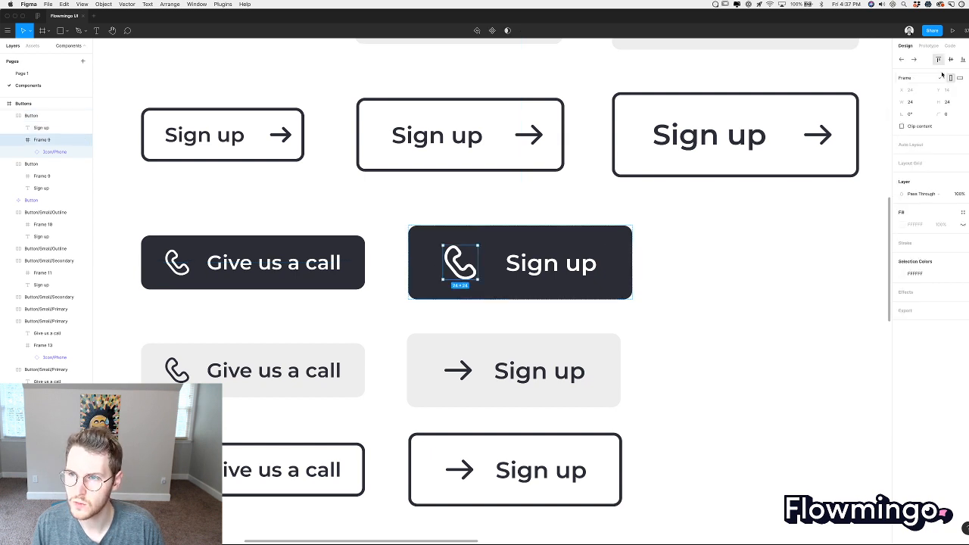
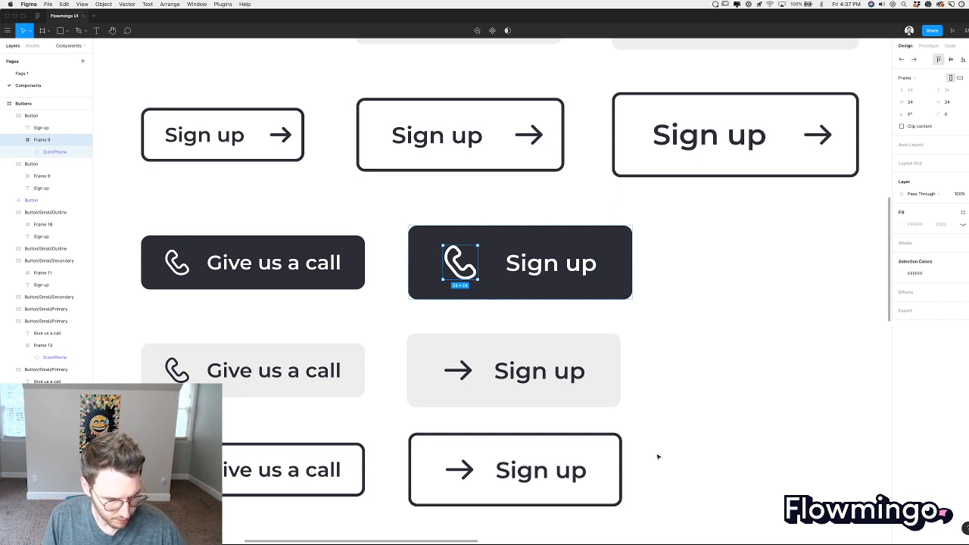
click(693, 357)
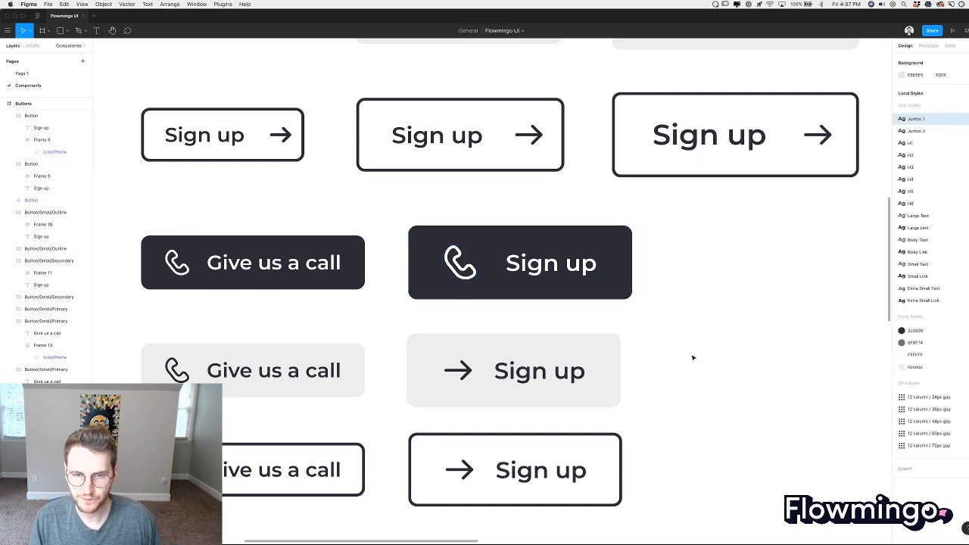
click(469, 371)
double_click(469, 371)
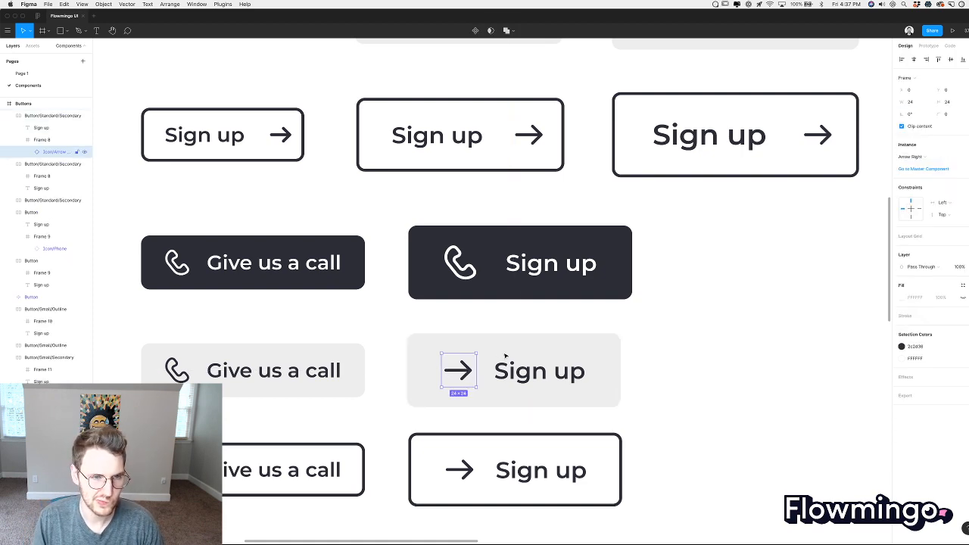
click(646, 360)
Examine the leading-icon buttons against the rest of the Buttons frame and the neighbouring input and typography frames.
scroll(646, 359, down, 5)
scroll(646, 360, right, 1)
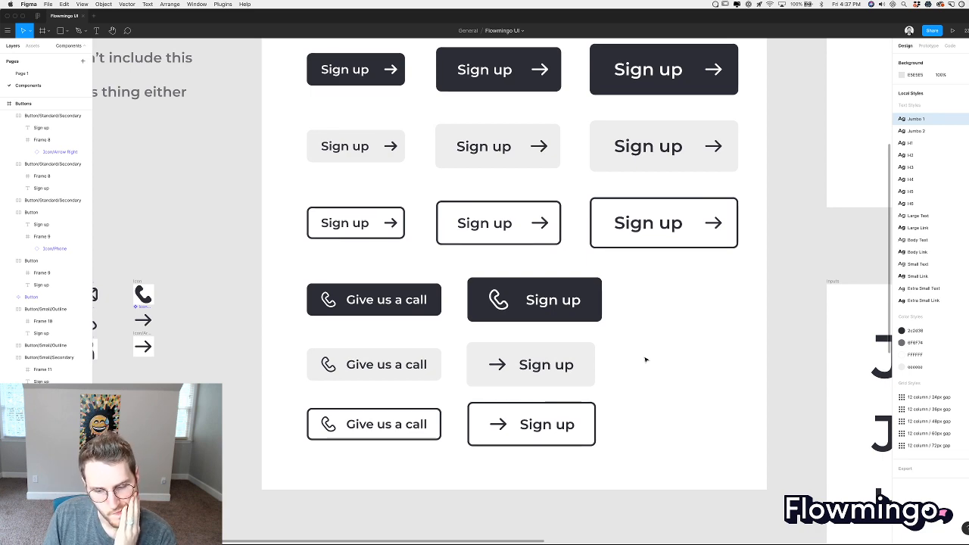
scroll(646, 360, right, 2)
scroll(646, 359, up, 1)
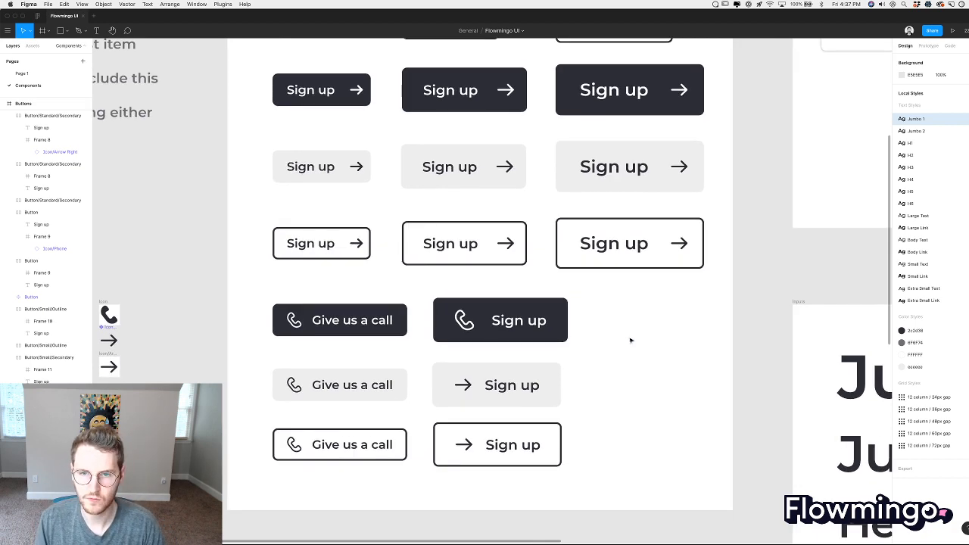
scroll(631, 340, up, 5)
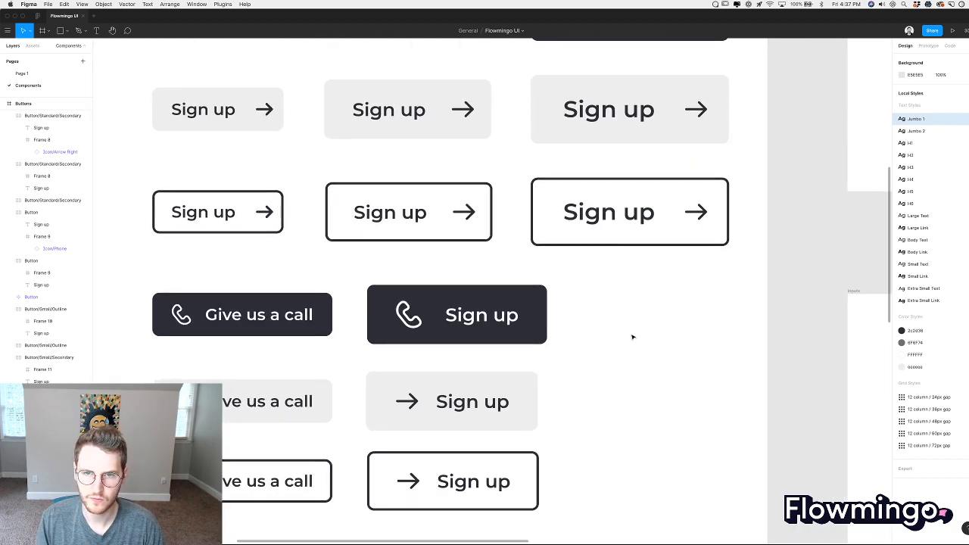
scroll(633, 338, down, 5)
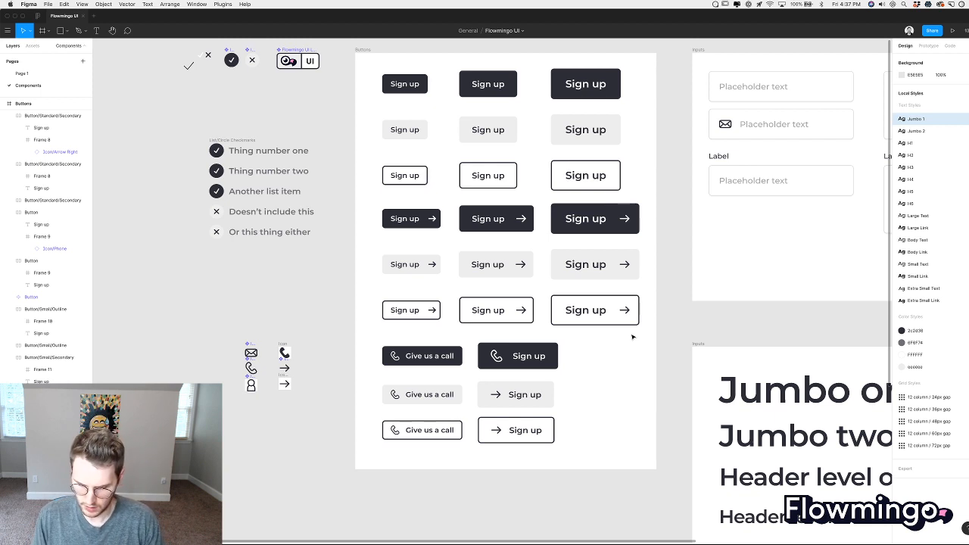
scroll(550, 392, up, 5)
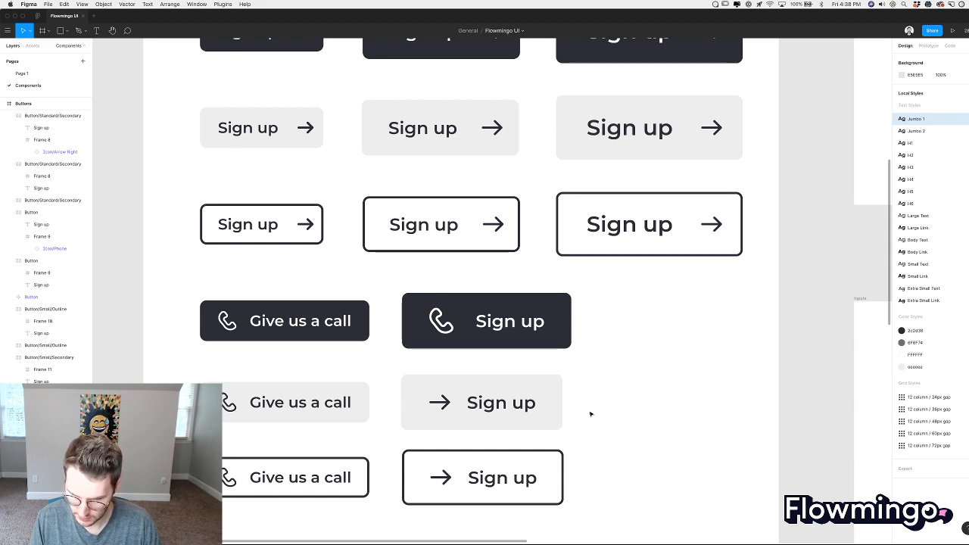
scroll(598, 417, up, 3)
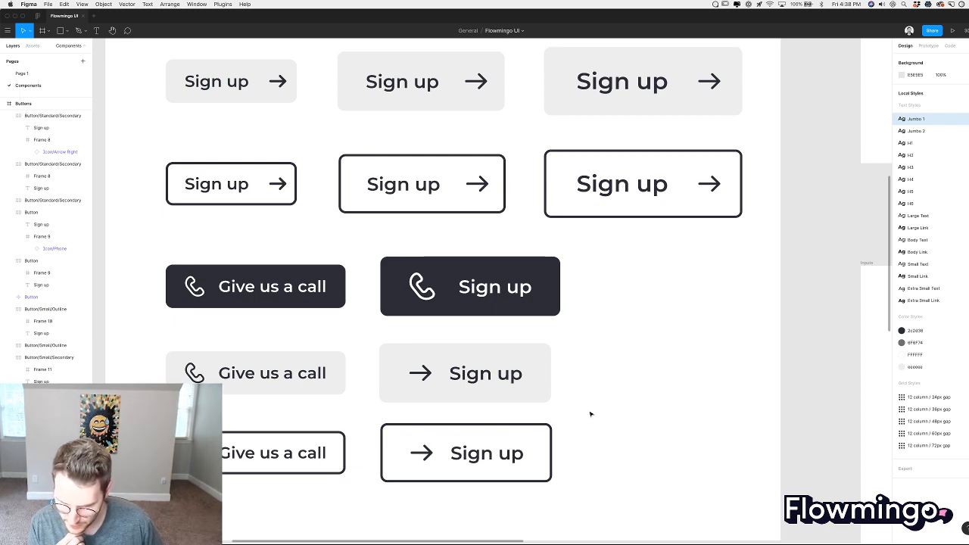
scroll(627, 343, up, 4)
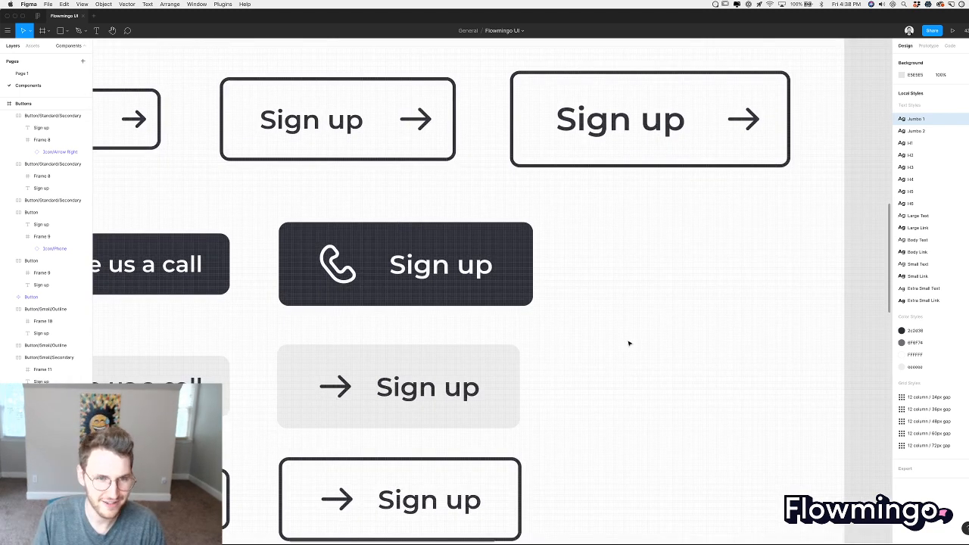
scroll(628, 343, down, 4)
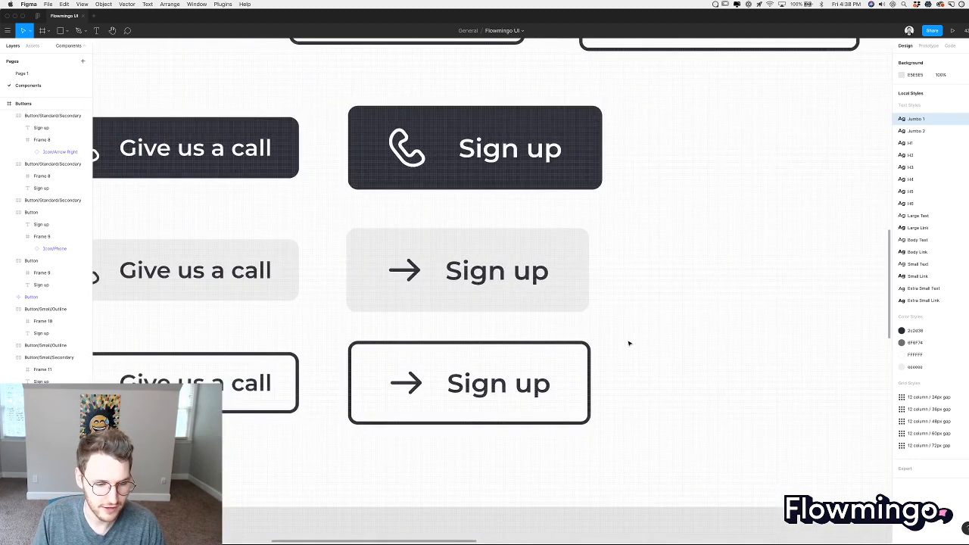
scroll(631, 434, down, 3)
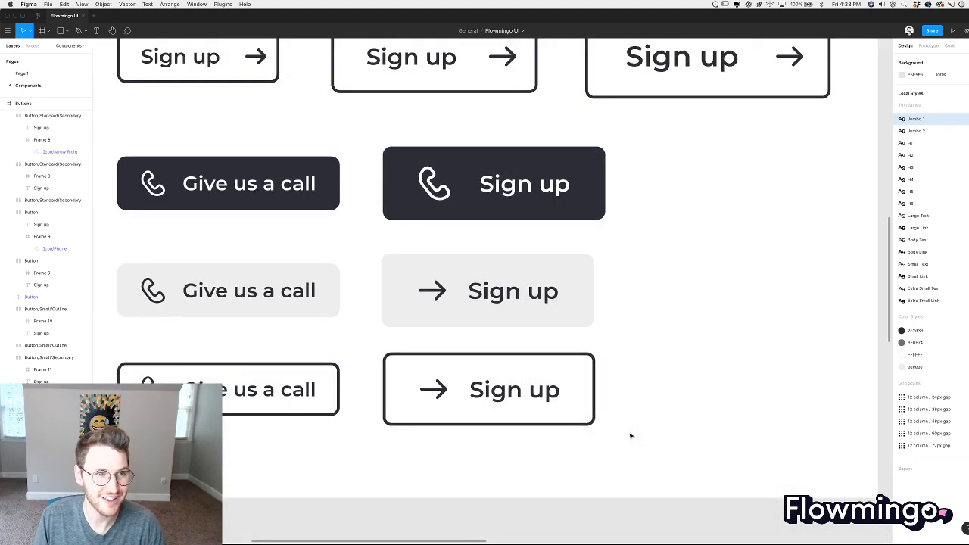
scroll(630, 435, down, 5)
scroll(633, 434, right, 7)
scroll(633, 435, down, 2)
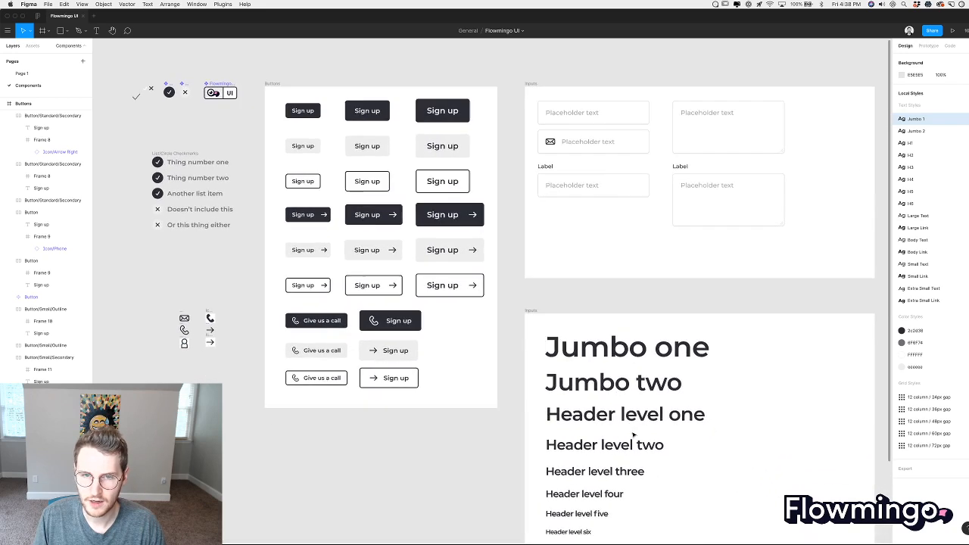
scroll(631, 434, right, 1)
scroll(631, 434, down, 1)
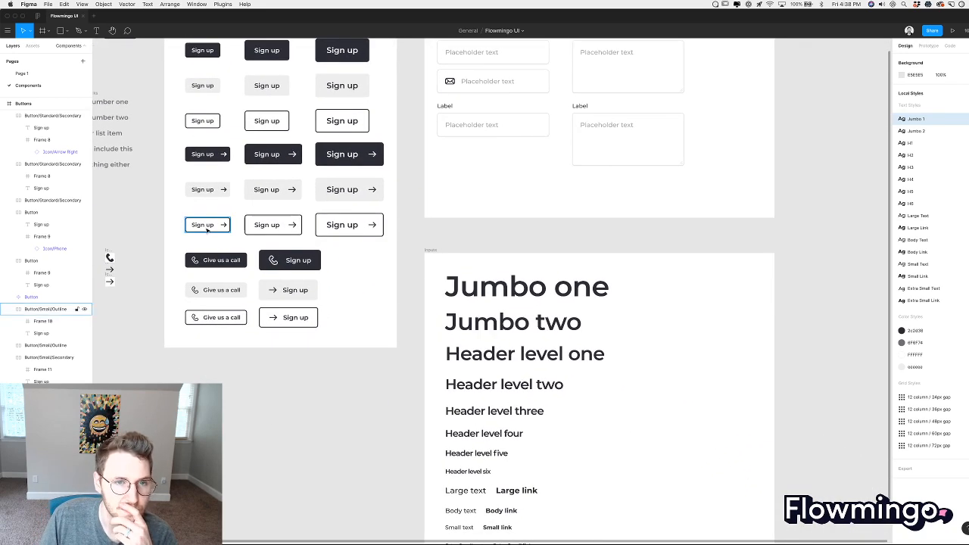
scroll(242, 206, up, 1)
scroll(242, 207, left, 1)
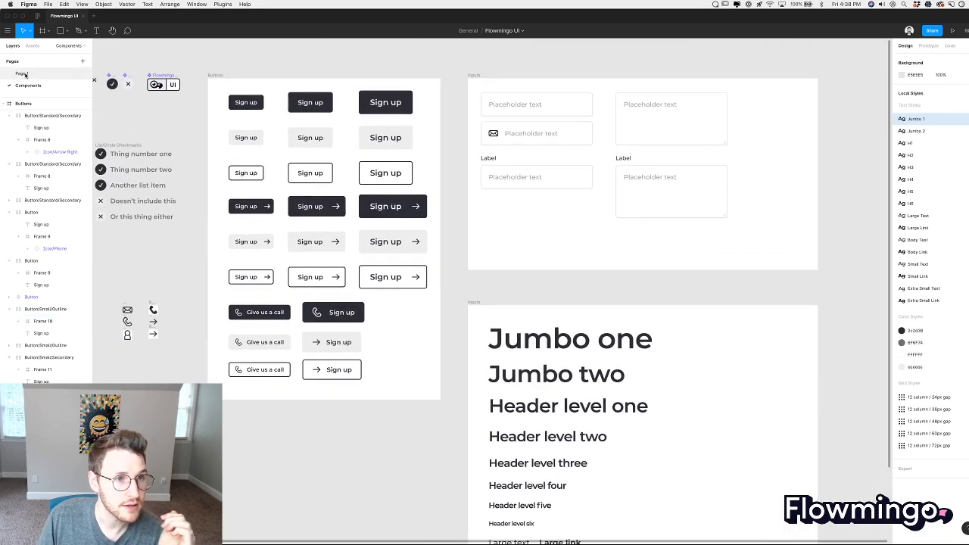
Open Page 1 and view the contact form layout in the Card Grid frame.
click(22, 72)
scroll(552, 156, right, 1)
scroll(551, 155, down, 1)
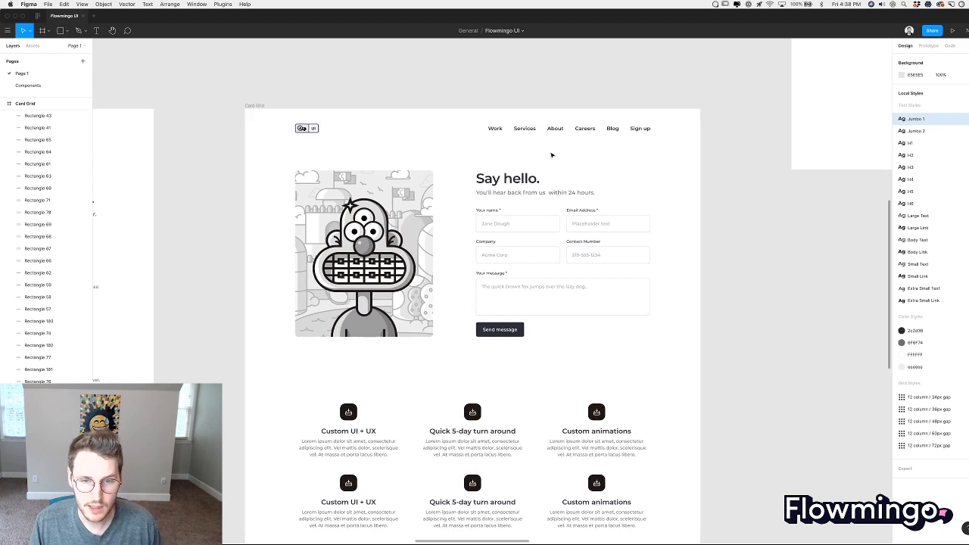
Open the Components page and select the dark, grey and outlined standard buttons with trailing arrows for inspection.
click(27, 86)
scroll(479, 336, up, 5)
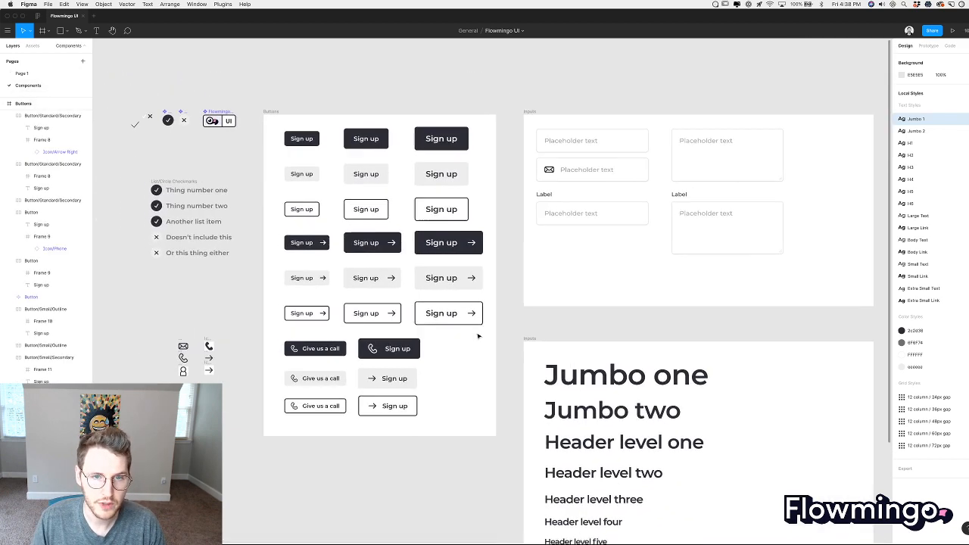
scroll(479, 335, up, 5)
scroll(478, 336, left, 5)
click(438, 292)
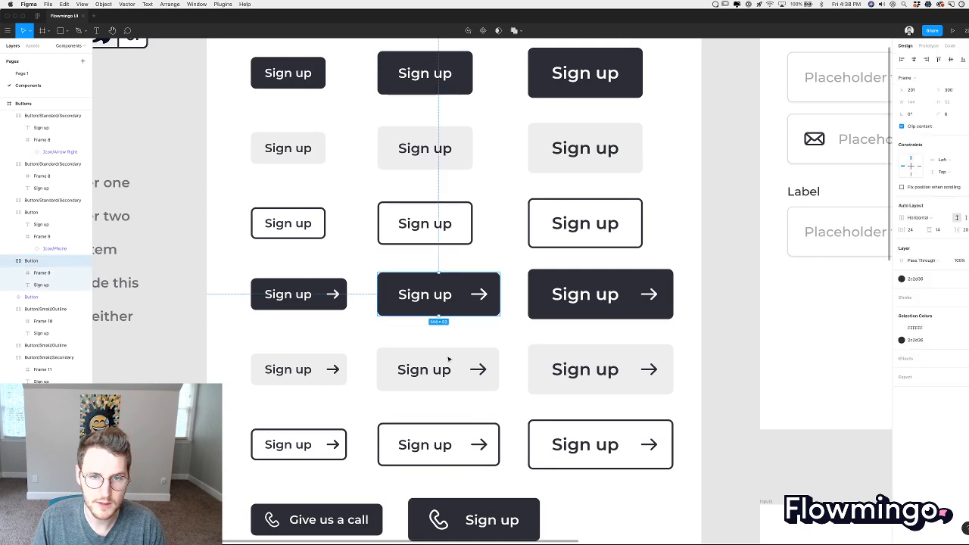
shift+click(446, 373)
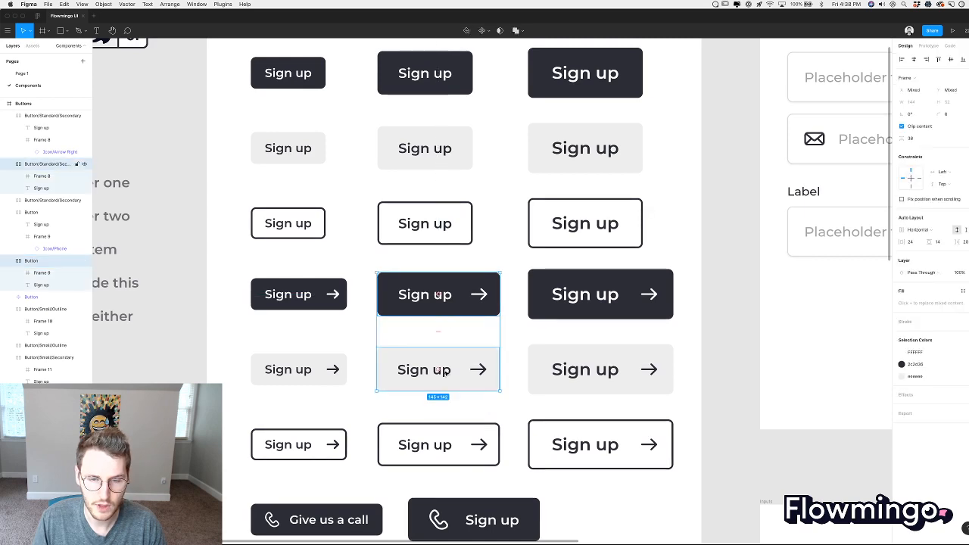
shift+click(453, 432)
Rename the dark standard button component without an icon as Button/Standard/Primary.
click(443, 83)
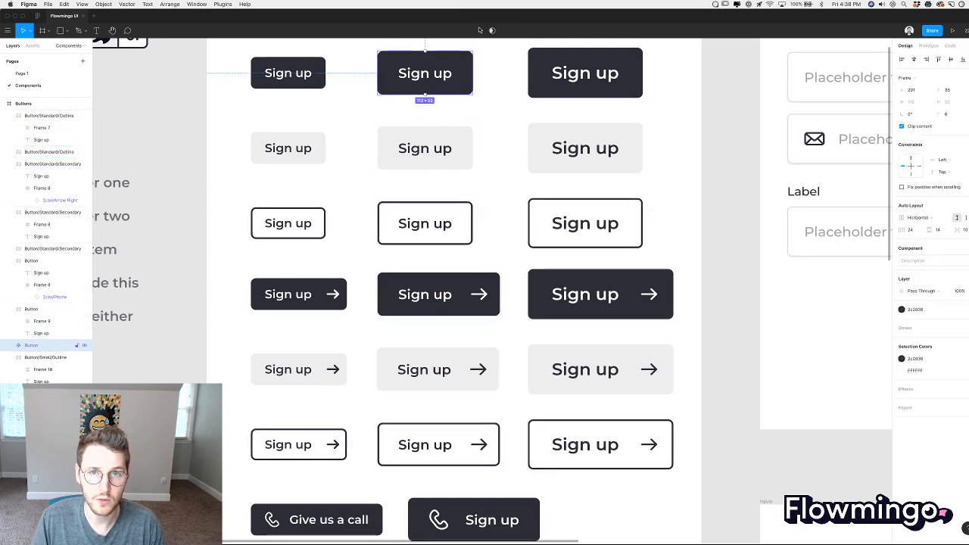
scroll(443, 197, up, 3)
scroll(442, 197, left, 1)
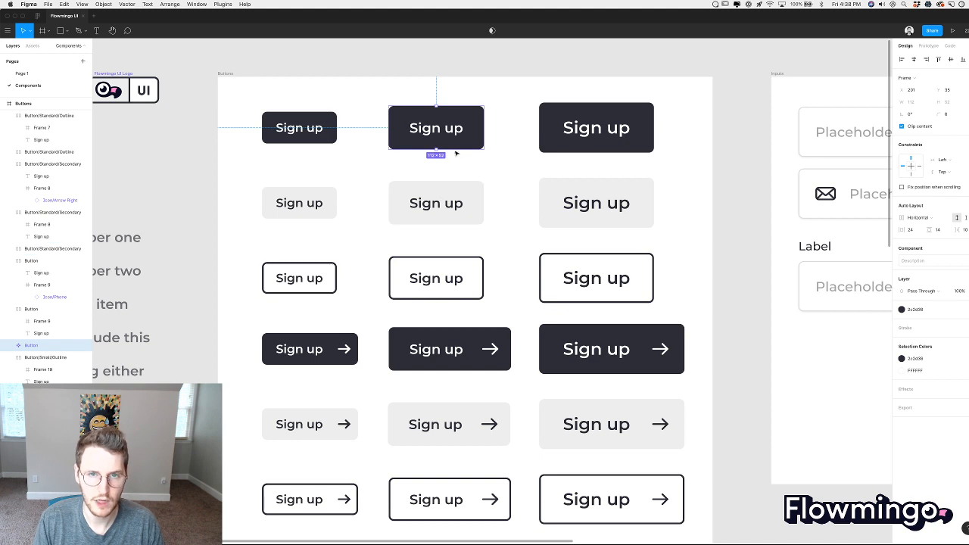
key(super+r)
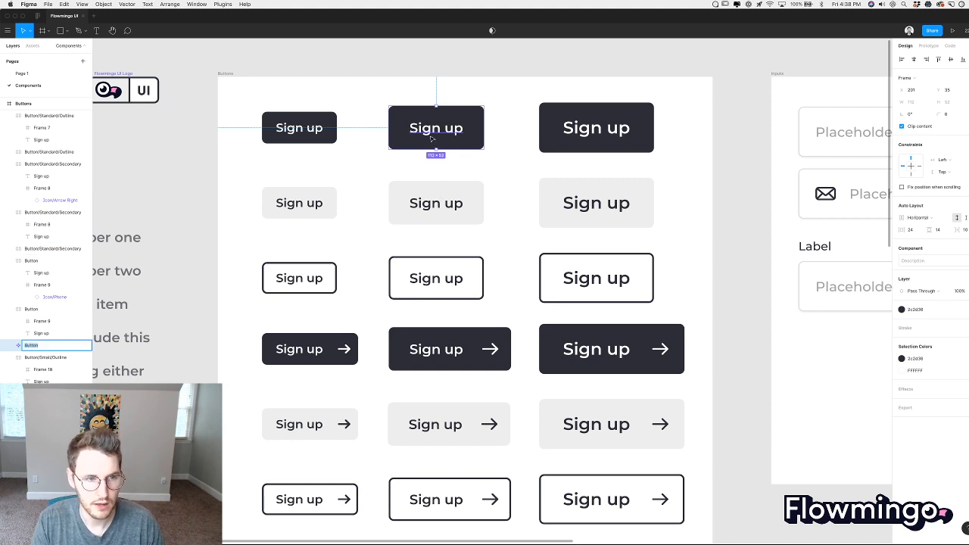
key(Right)
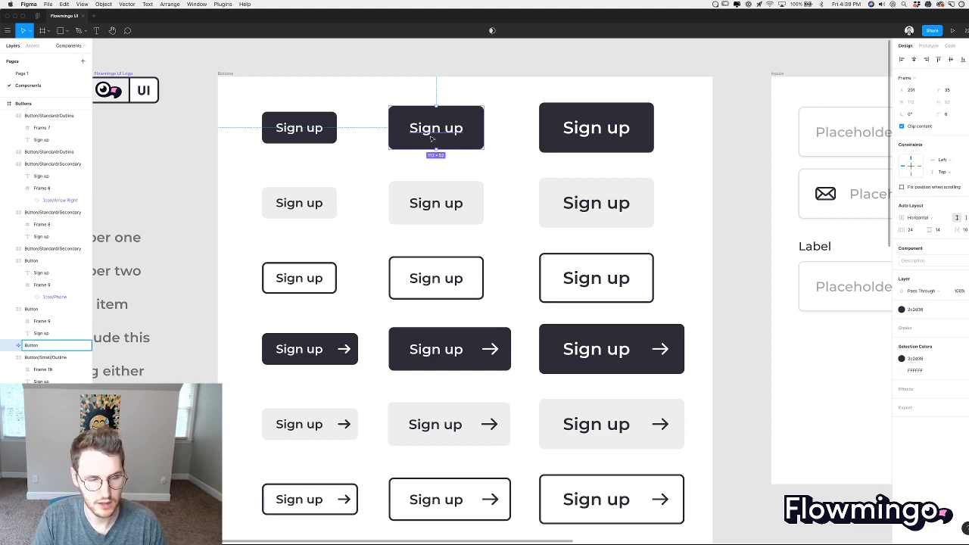
text(/)
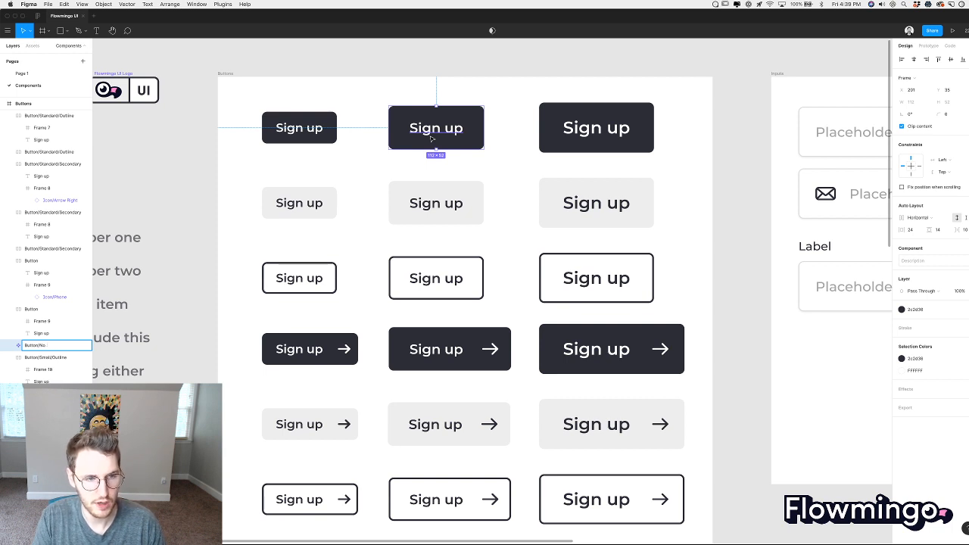
text(Stand)
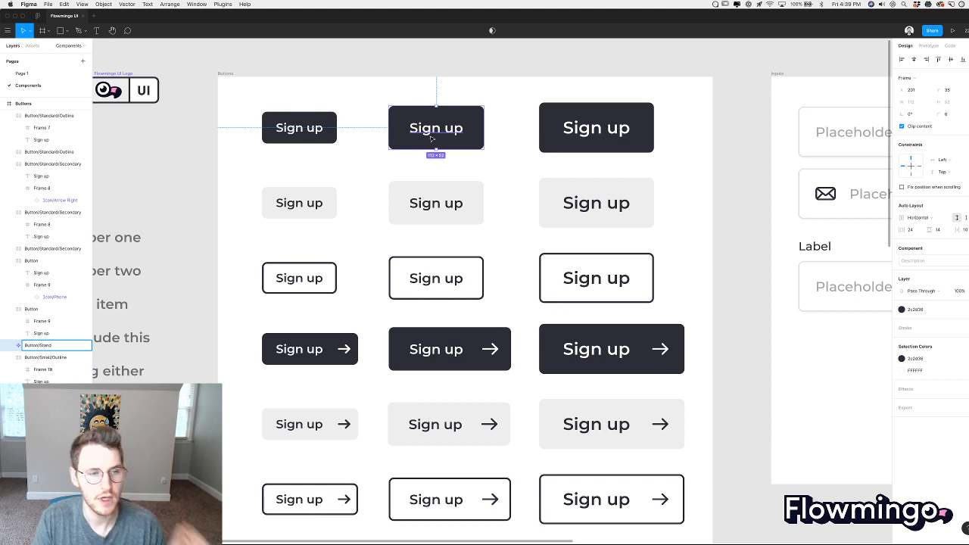
text(ard/)
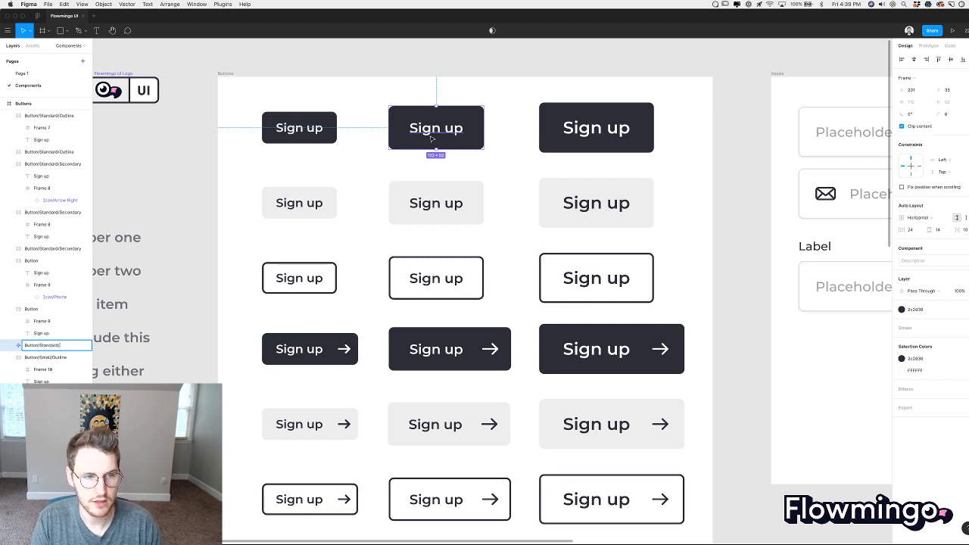
text(Primar)
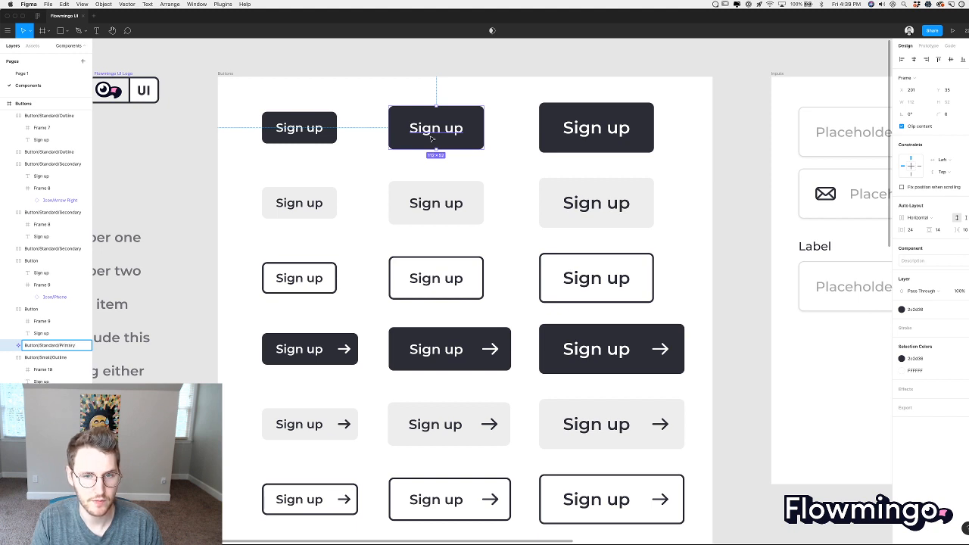
text(y)
key(Return)
Rename the dark standard arrow button as a Button/Standard/Primary Icon variant and turn it into a component.
click(429, 349)
key(super+r)
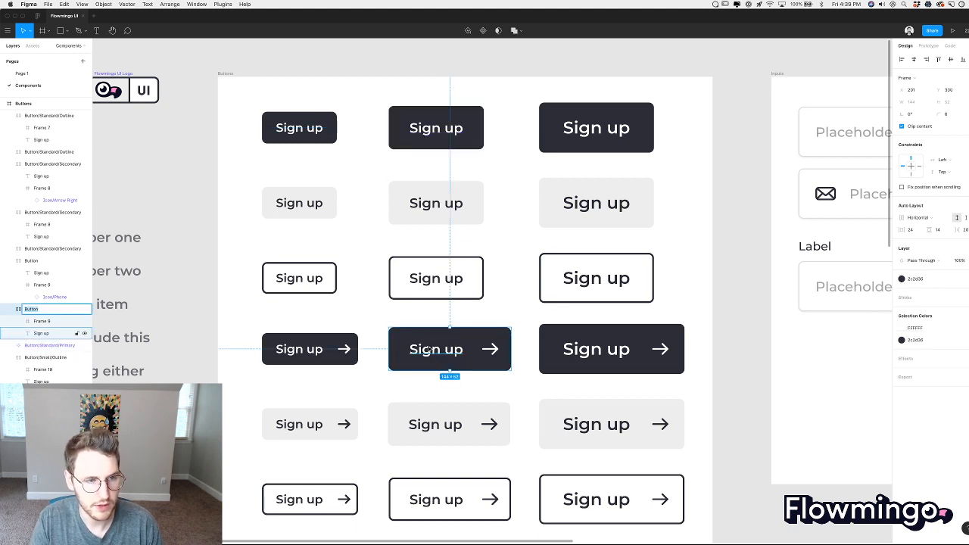
text(Button/S)
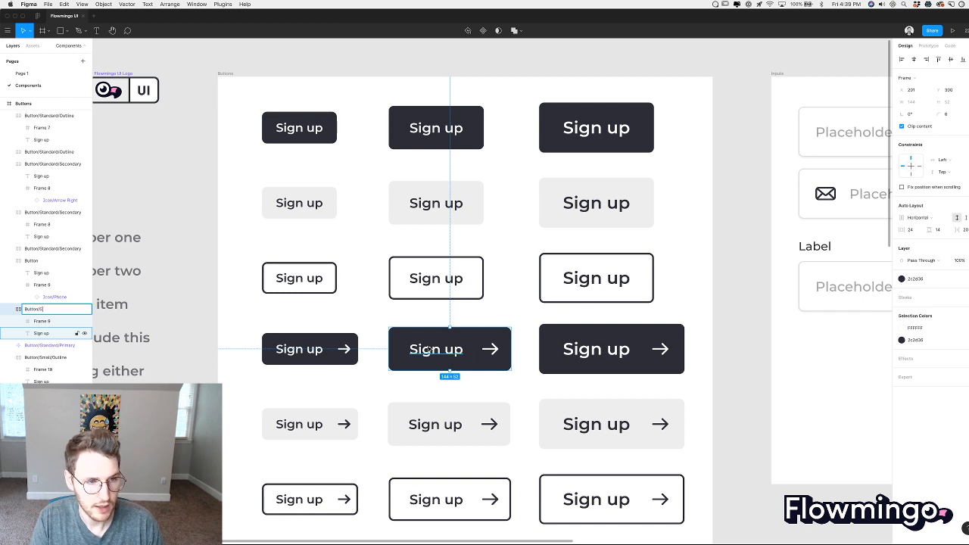
text(tandard/)
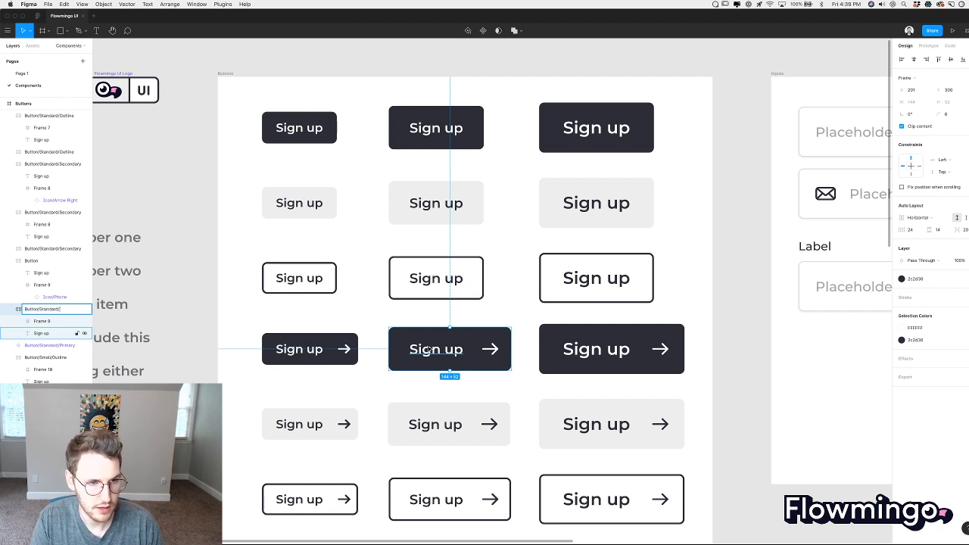
key(BackSpace)
key(BackSpace)
key(BackSpace)
key(BackSpace)
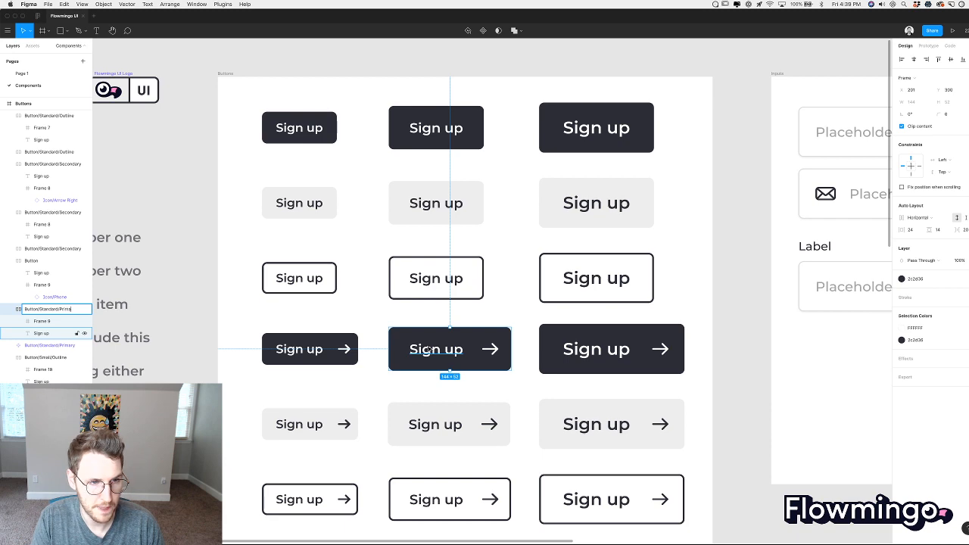
text(imary Icon Le)
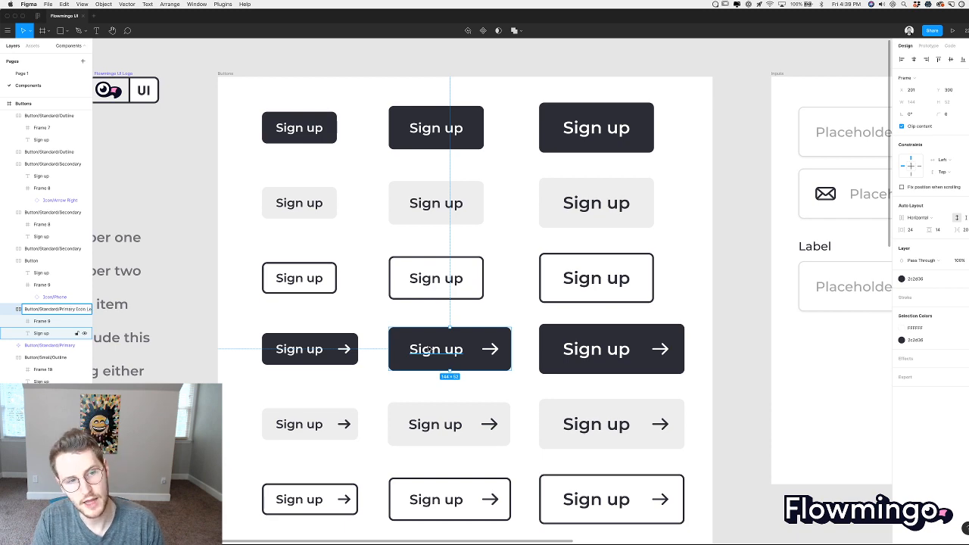
key(Return)
scroll(466, 463, down, 5)
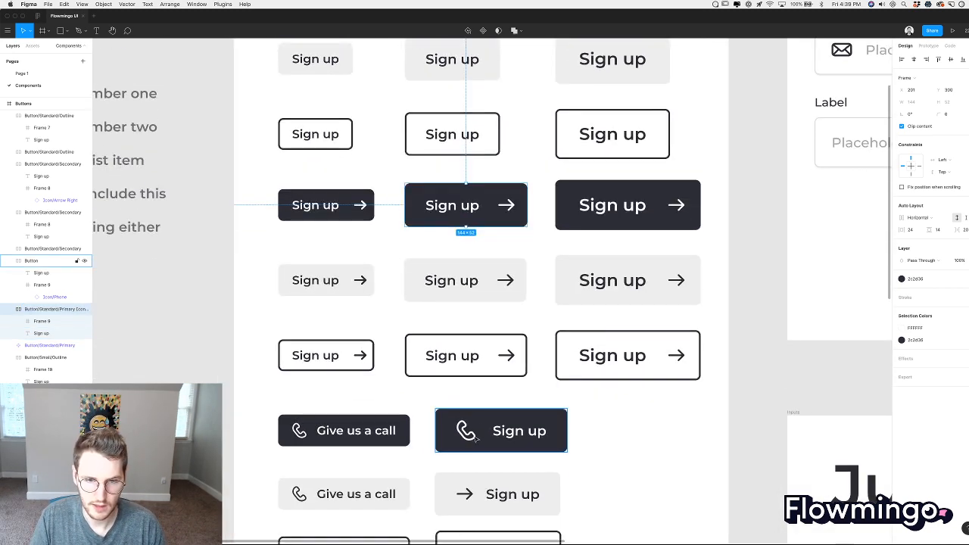
scroll(479, 428, up, 5)
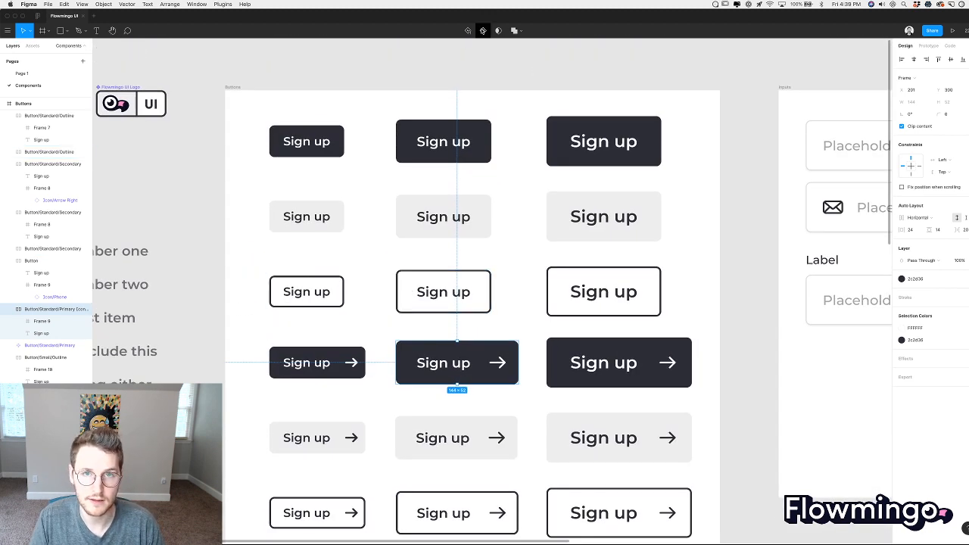
Turn the grey and outlined standard buttons without icons into components, keeping the grey one's name as Button/Standard/Secondary.
click(447, 202)
text(/)
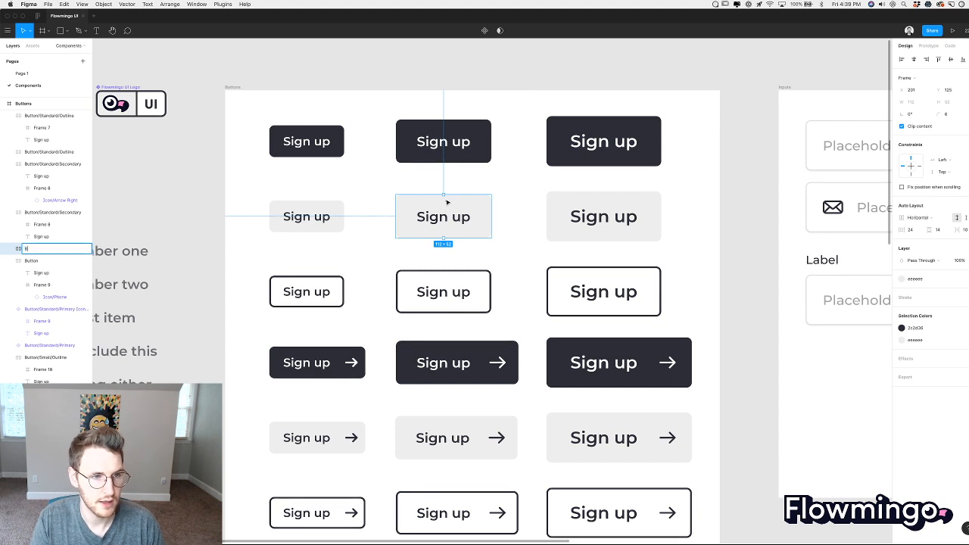
key(super+z)
key(Right)
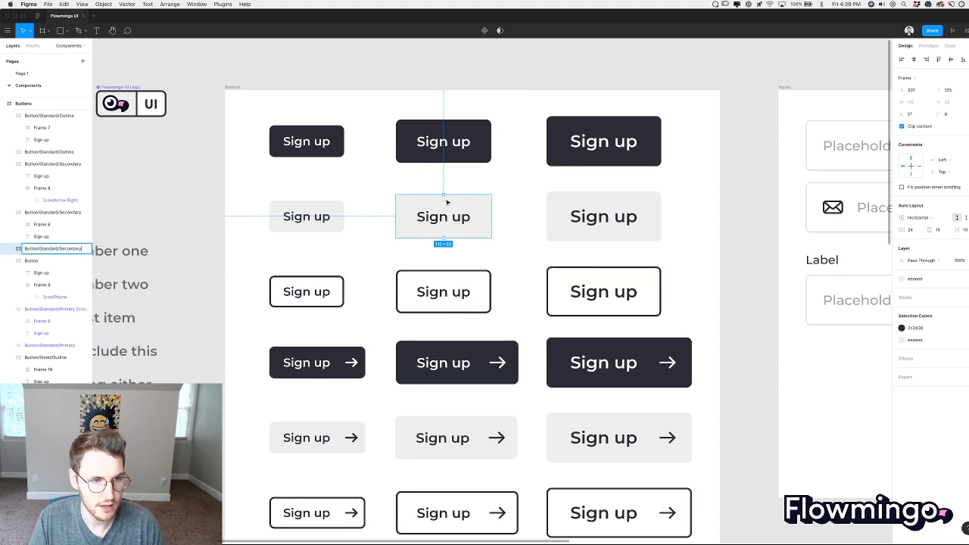
click(484, 31)
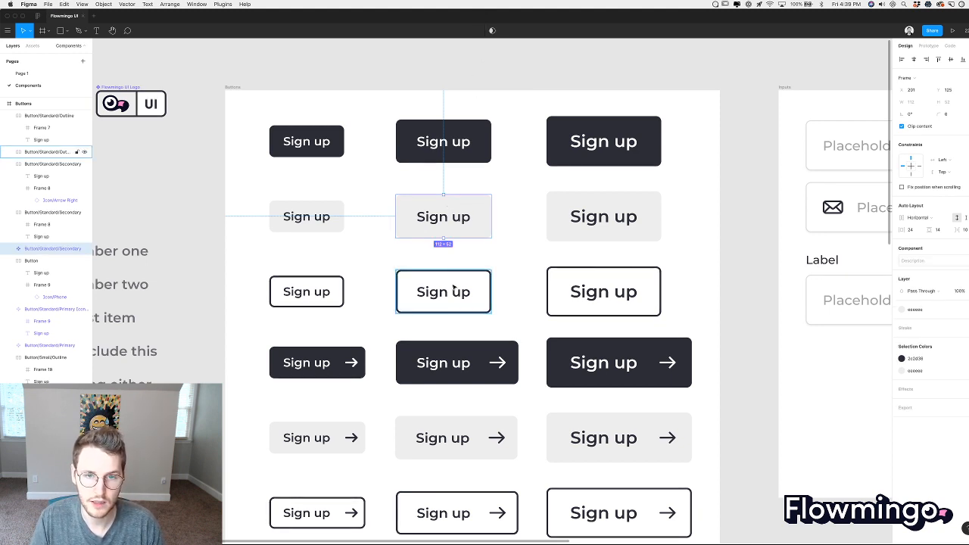
click(458, 289)
click(486, 31)
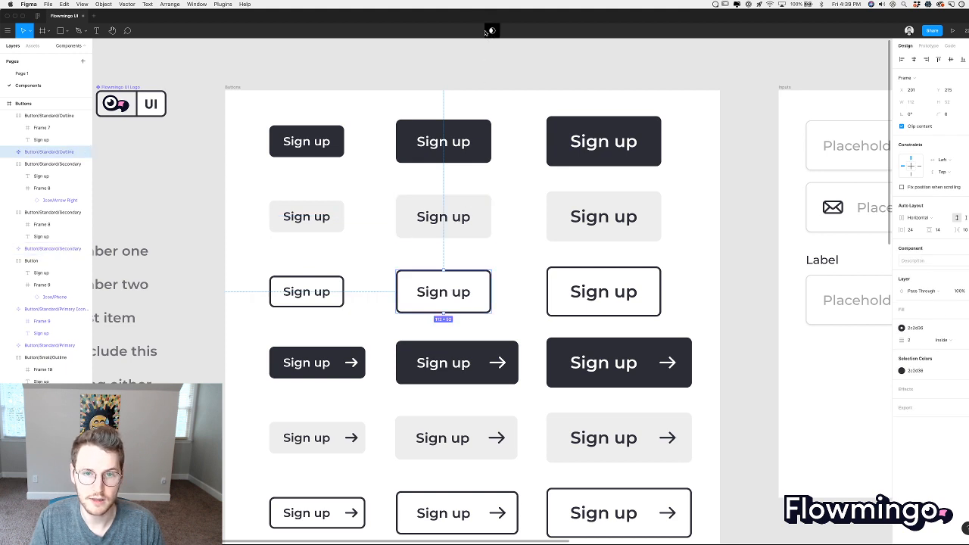
Rename the grey standard arrow button as Button/Standard/Secondary Icon Right.
scroll(498, 391, down, 2)
click(499, 392)
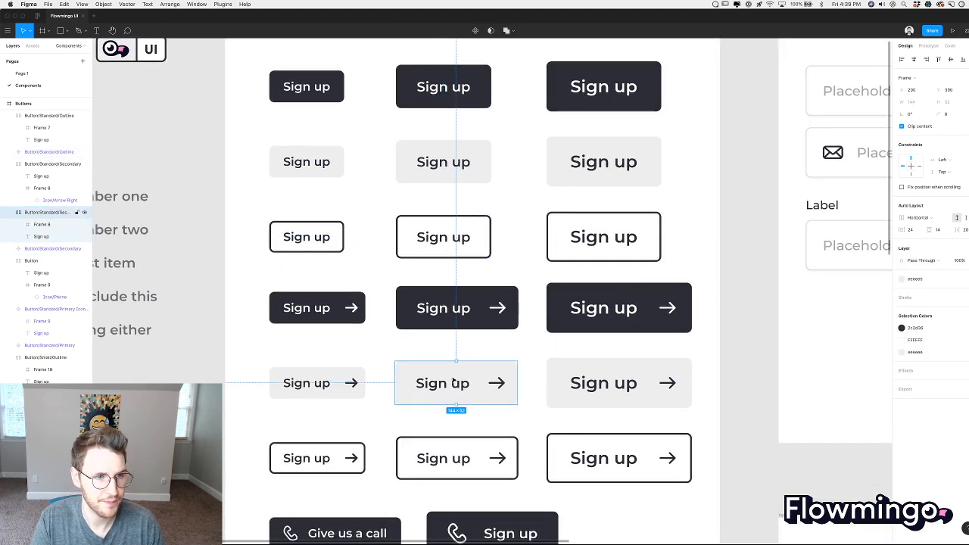
key(super+r)
key(Right)
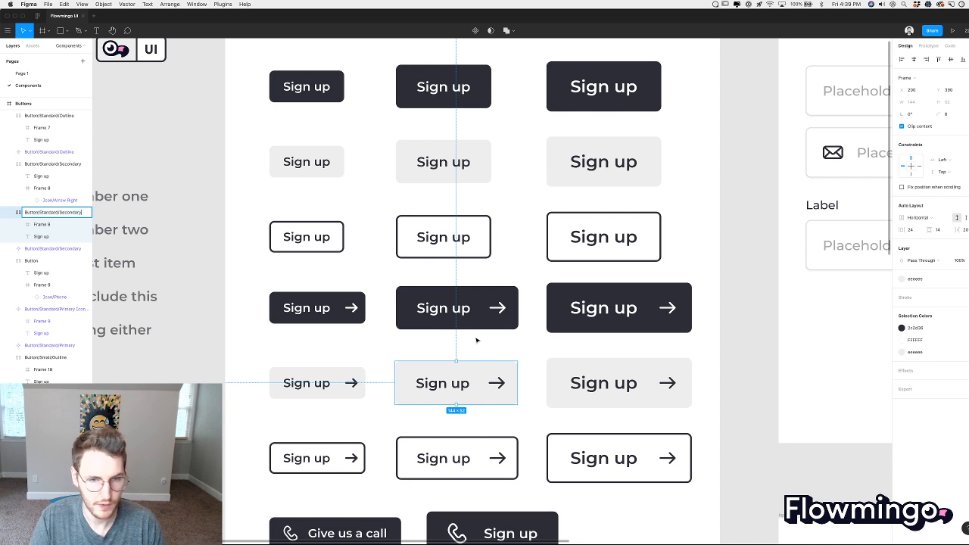
text(Icon R)
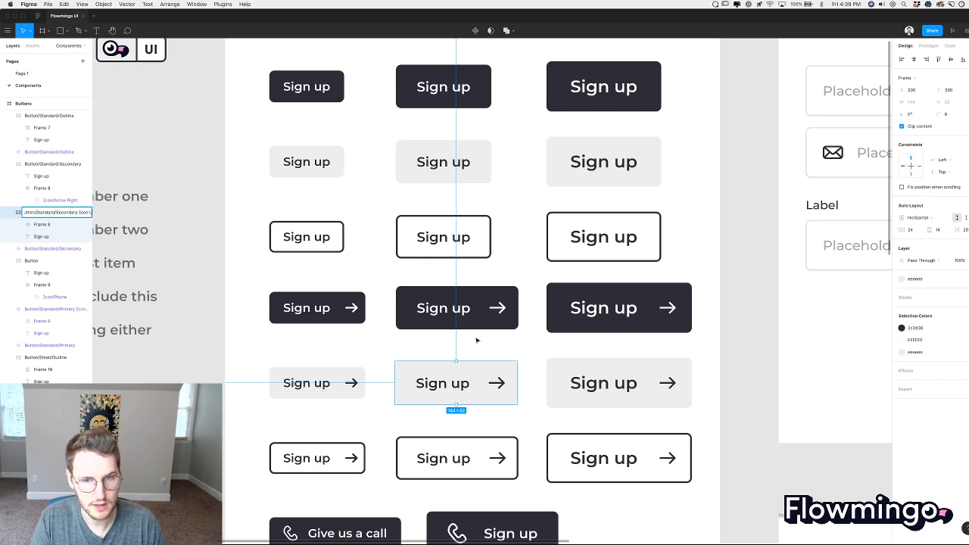
text(ight)
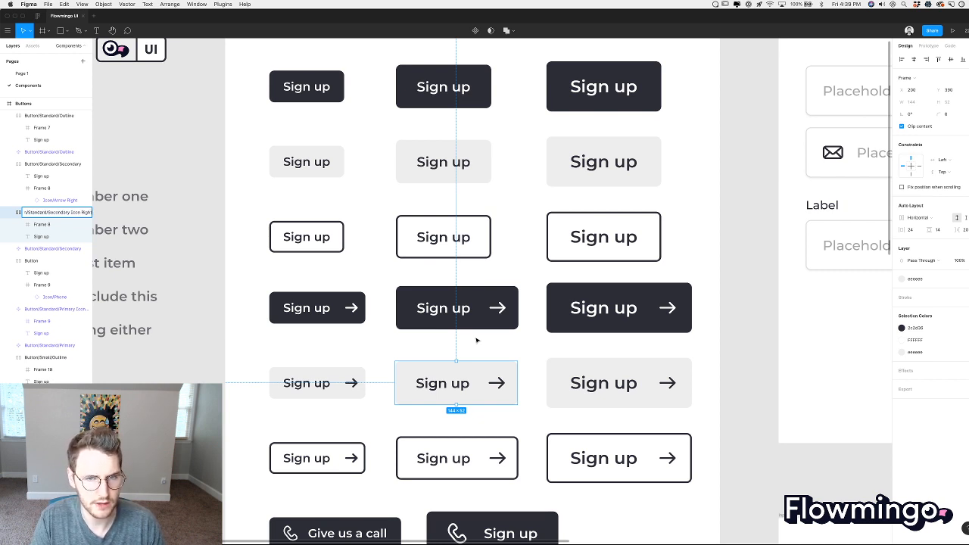
key(Return)
Set the dark standard arrow component's name to Button/Standard/Primary Icon Right.
click(450, 308)
key(super+r)
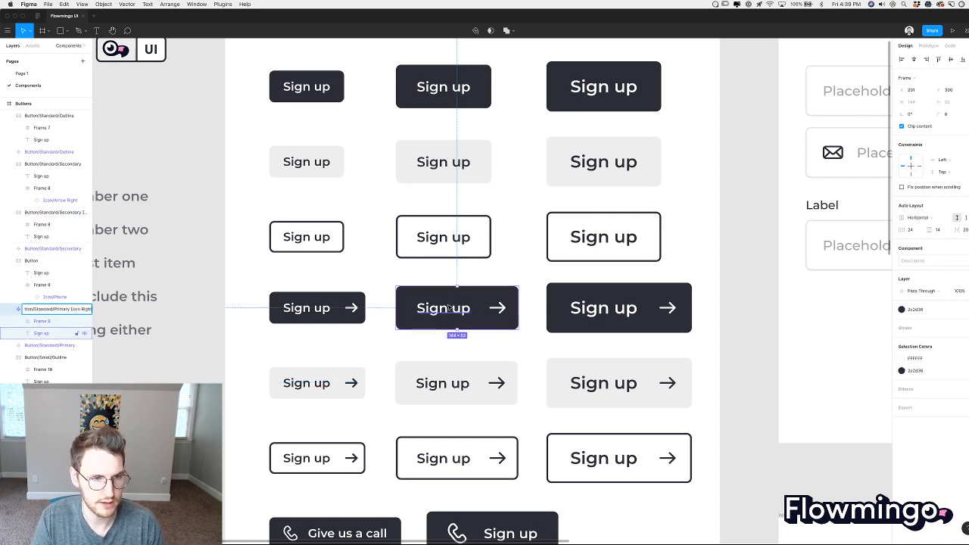
key(Return)
Rename the outlined standard arrow button as Button/Standard/Outline Icon Right, and make it and the grey arrow button components.
click(461, 460)
key(super+r)
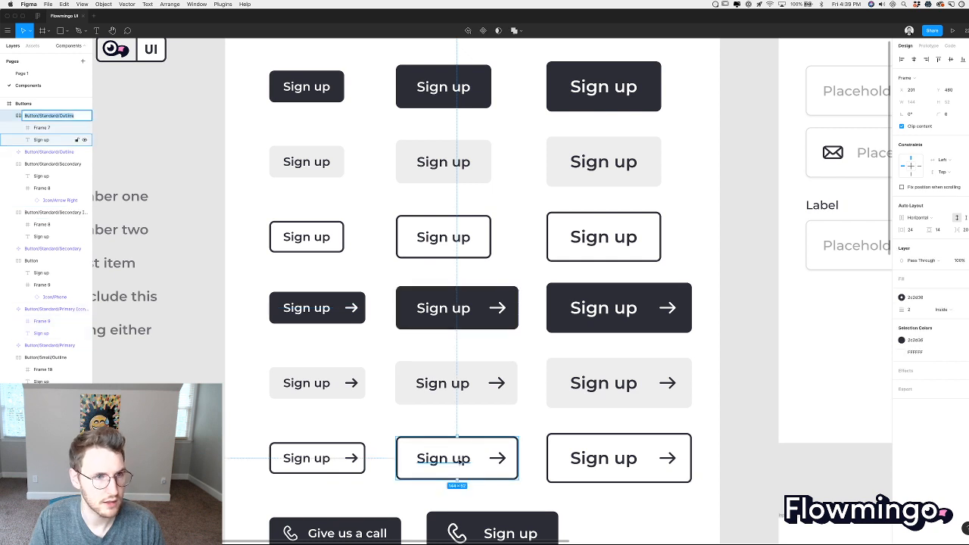
key(Right)
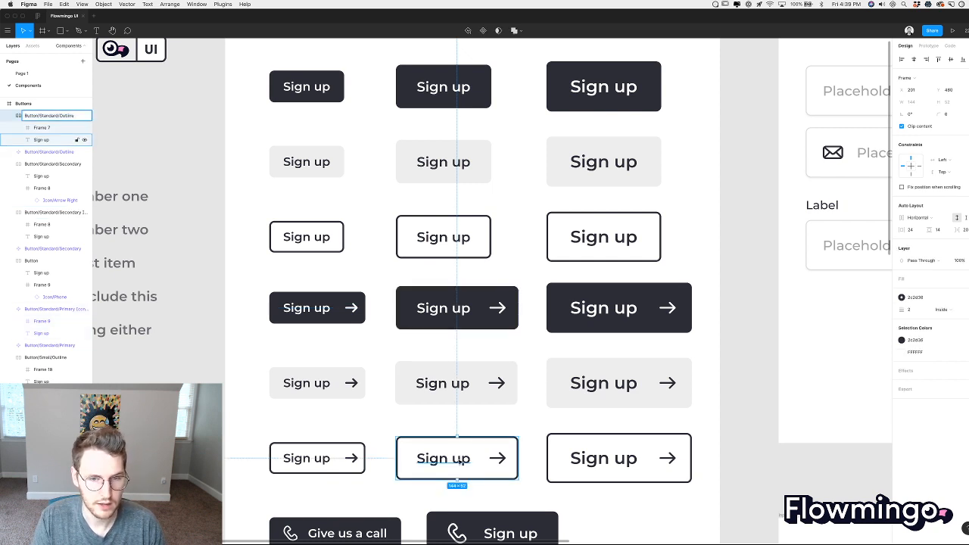
text(Icon Right)
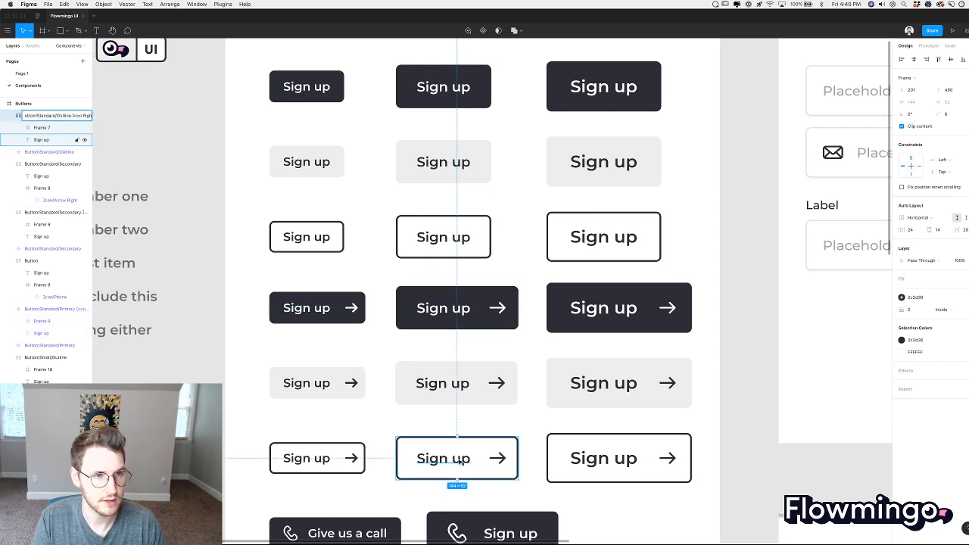
key(Return)
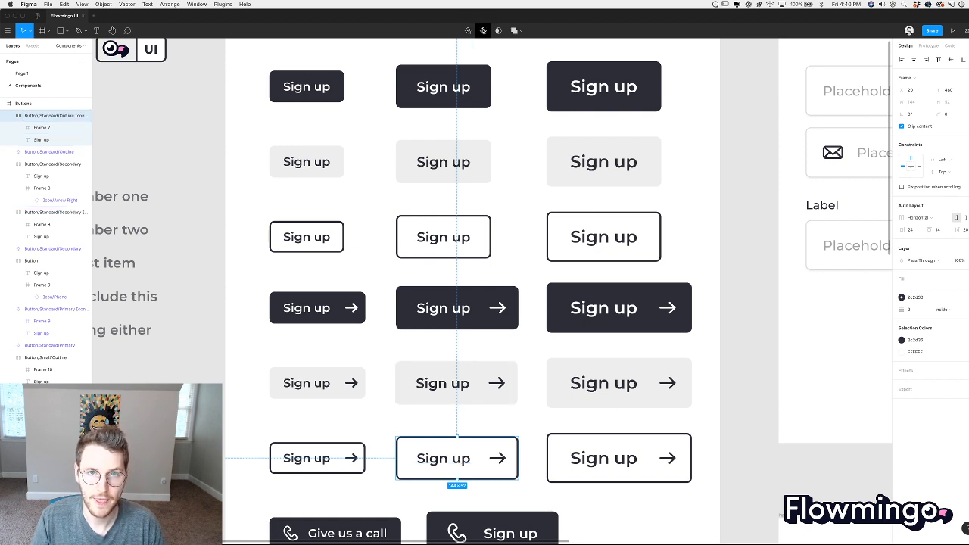
click(458, 392)
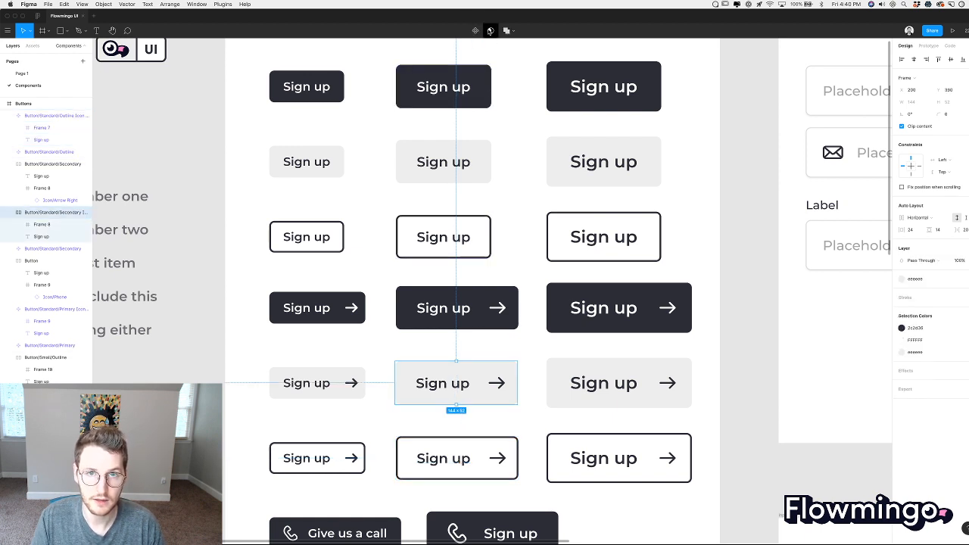
click(476, 30)
Check the dark arrow button and the three plain standard button components, and open Page 1 with the contact form layout.
click(453, 304)
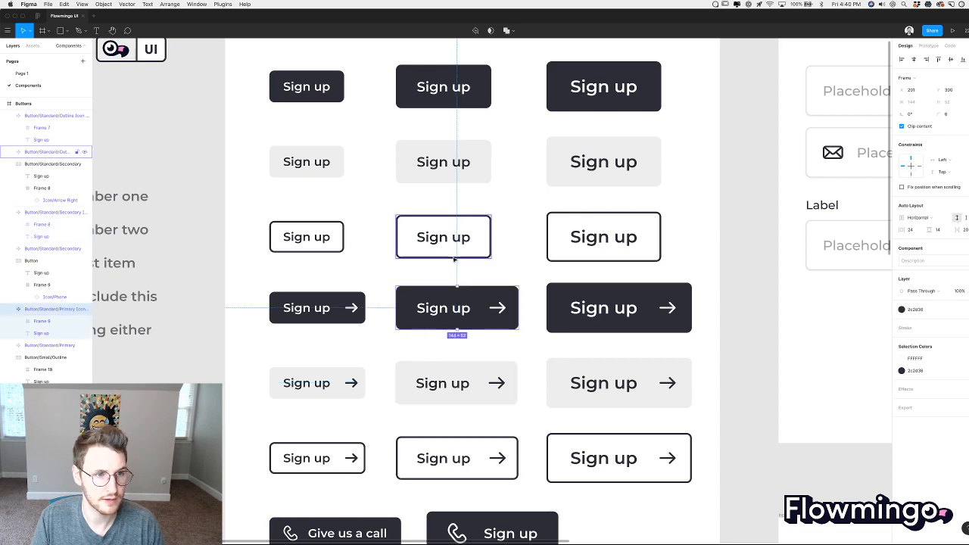
click(449, 237)
click(452, 159)
click(454, 92)
scroll(457, 85, up, 2)
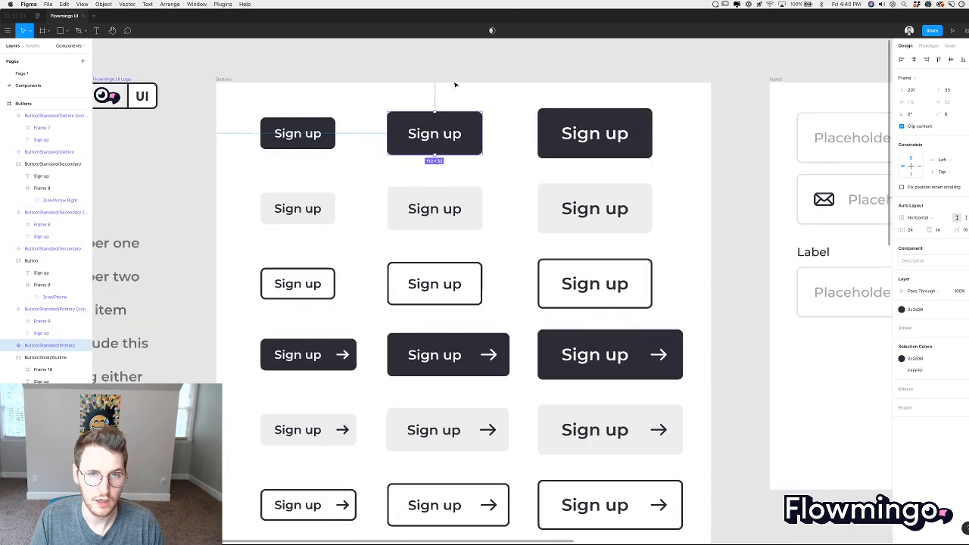
click(39, 72)
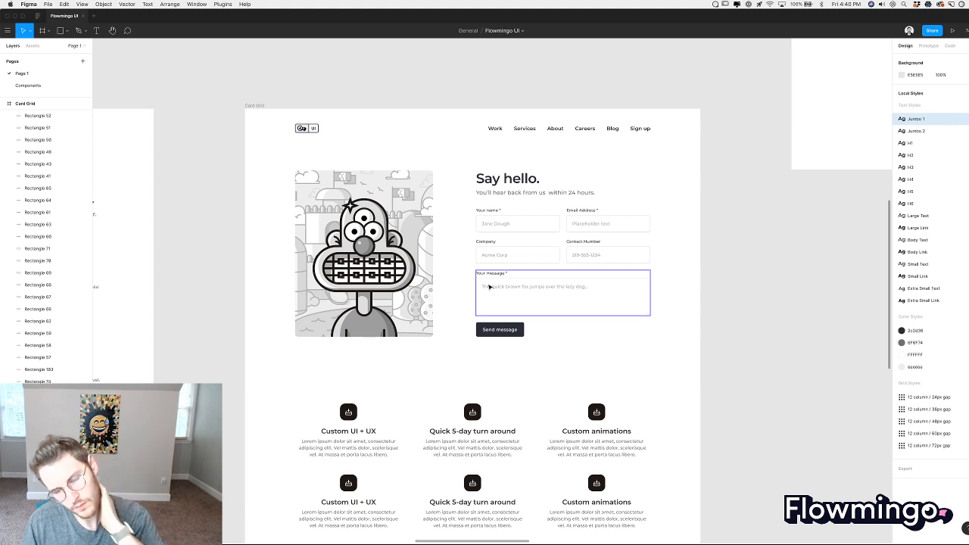
Open the Components page and inspect the constraints of the phone shape inside the Icon/Phone component.
click(28, 85)
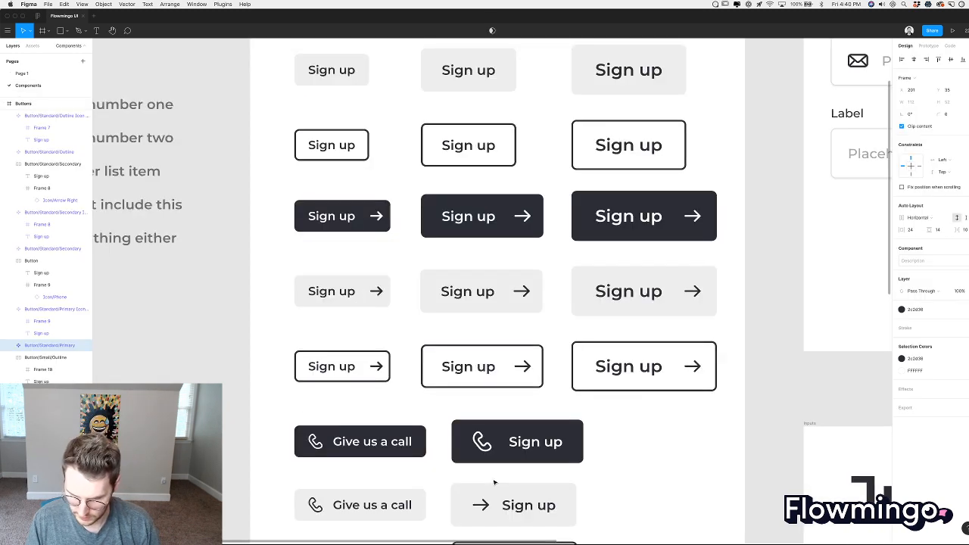
scroll(485, 467, up, 5)
scroll(484, 465, left, 8)
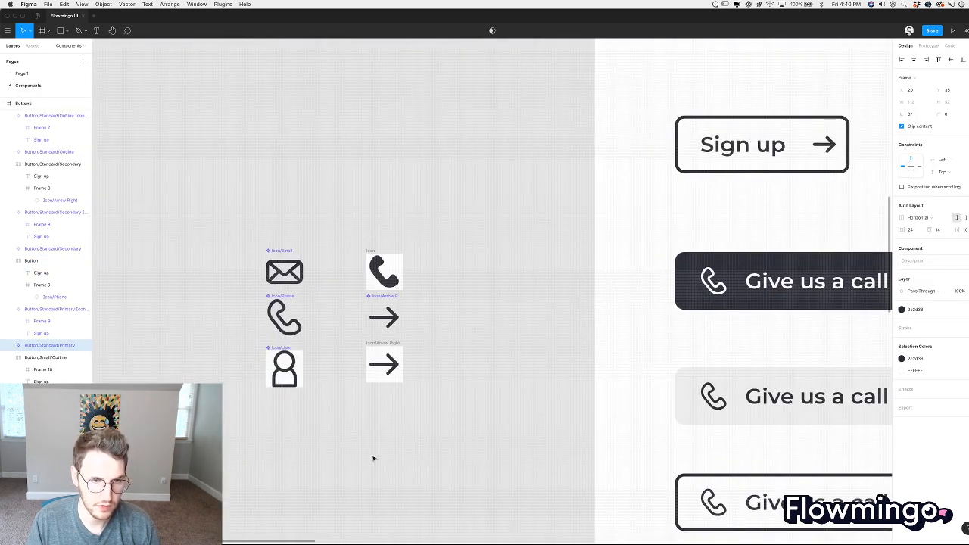
click(385, 313)
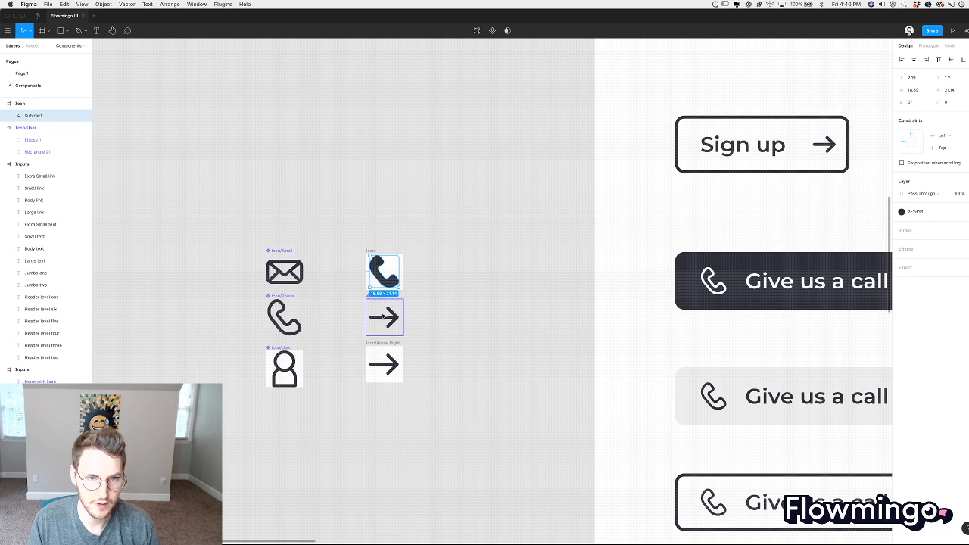
click(283, 311)
double_click(283, 311)
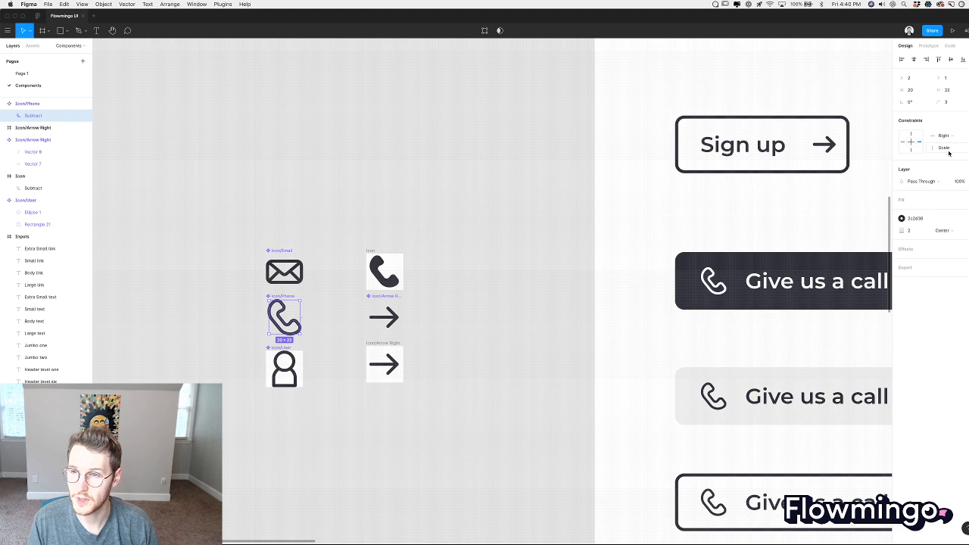
scroll(632, 253, right, 10)
click(583, 336)
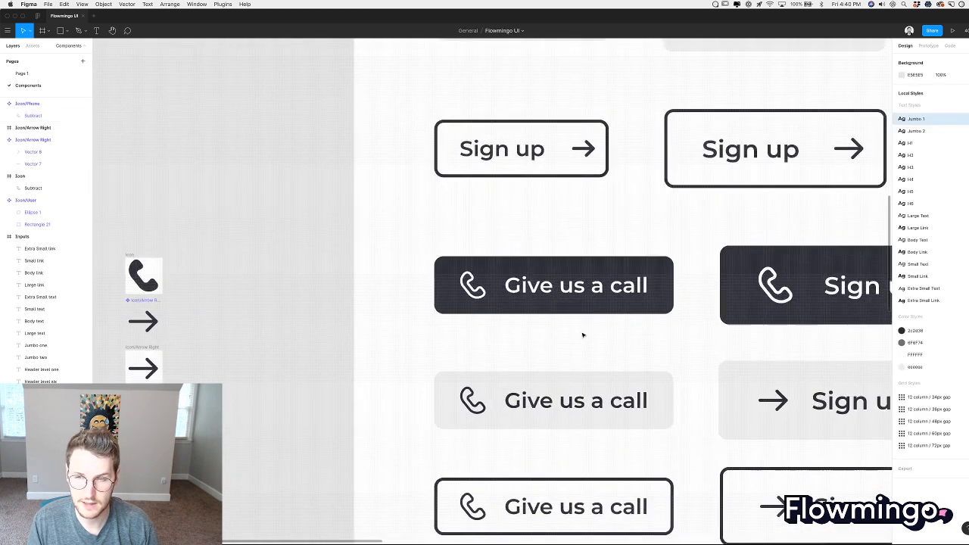
Try narrowing the frame around the phone icon in the dark standard icon button, and undo it.
double_click(589, 274)
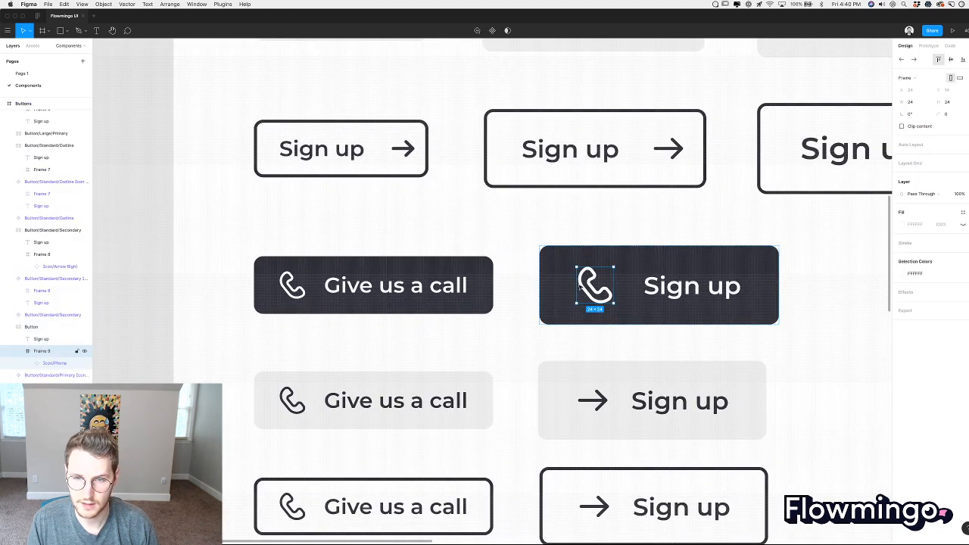
mouse_move(577, 286)
mouse_down()
mouse_move(594, 286)
mouse_move(561, 285)
mouse_move(593, 283)
mouse_up()
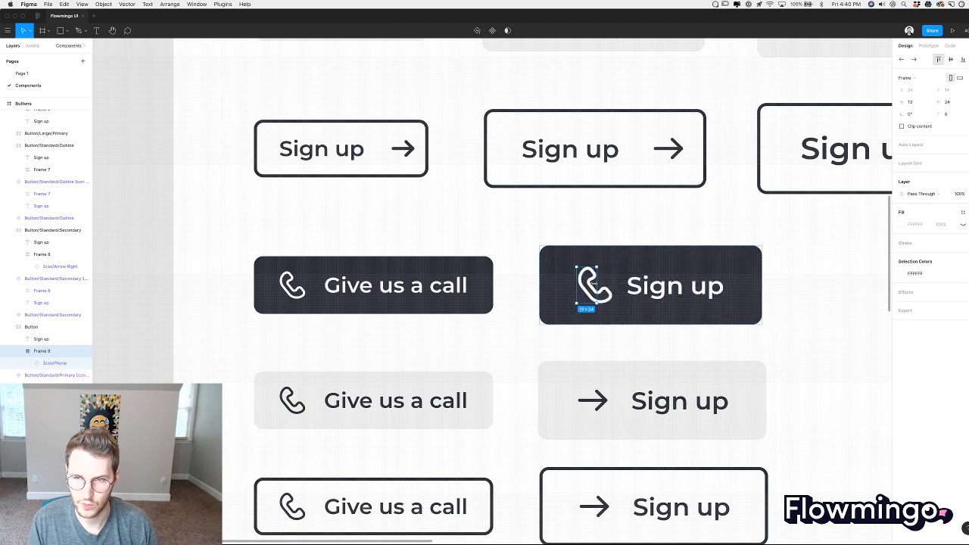
key(super+z)
scroll(595, 286, left, 5)
key(super+z)
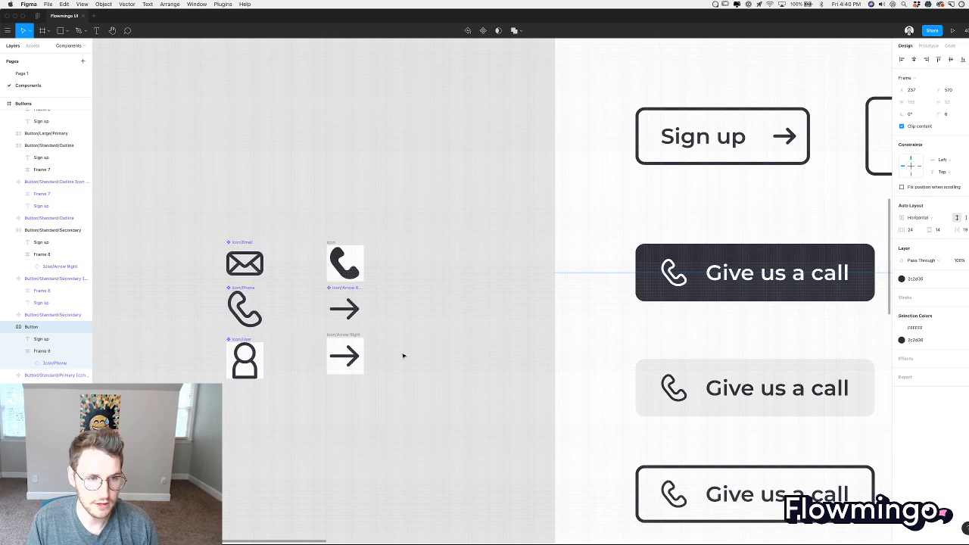
Review the icon buttons, and return to Page 1 to examine its layouts and the blank Card Grid frame.
scroll(403, 356, down, 5)
scroll(402, 353, up, 3)
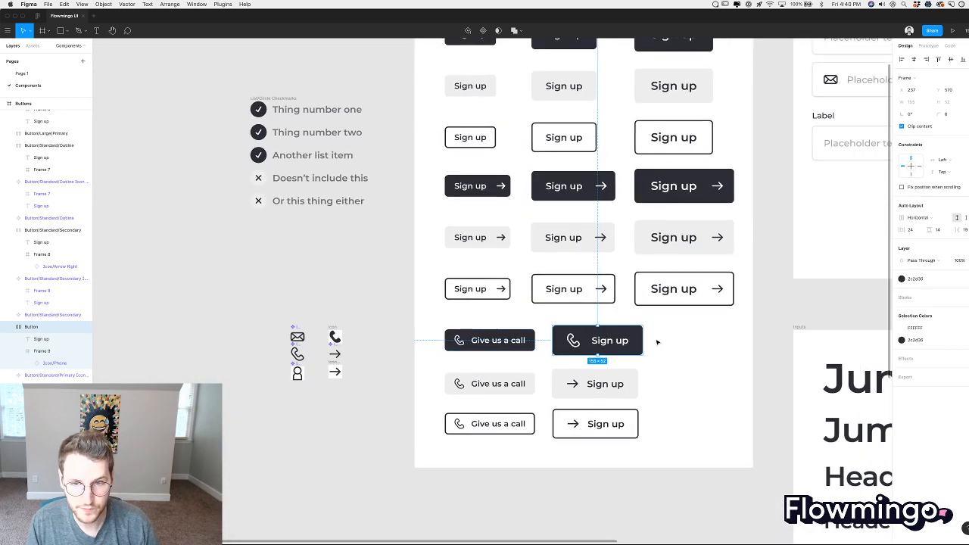
click(657, 342)
scroll(657, 342, up, 5)
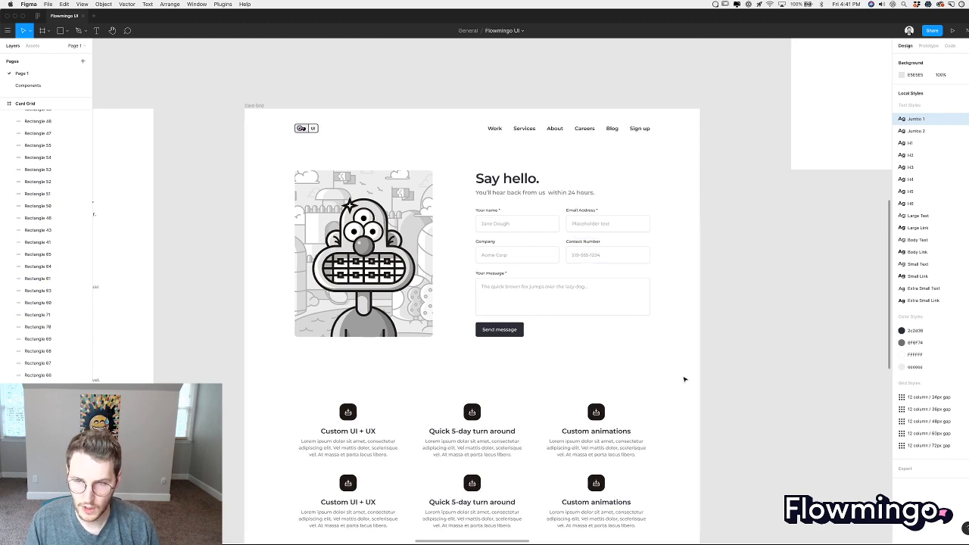
scroll(683, 379, down, 5)
scroll(684, 290, up, 5)
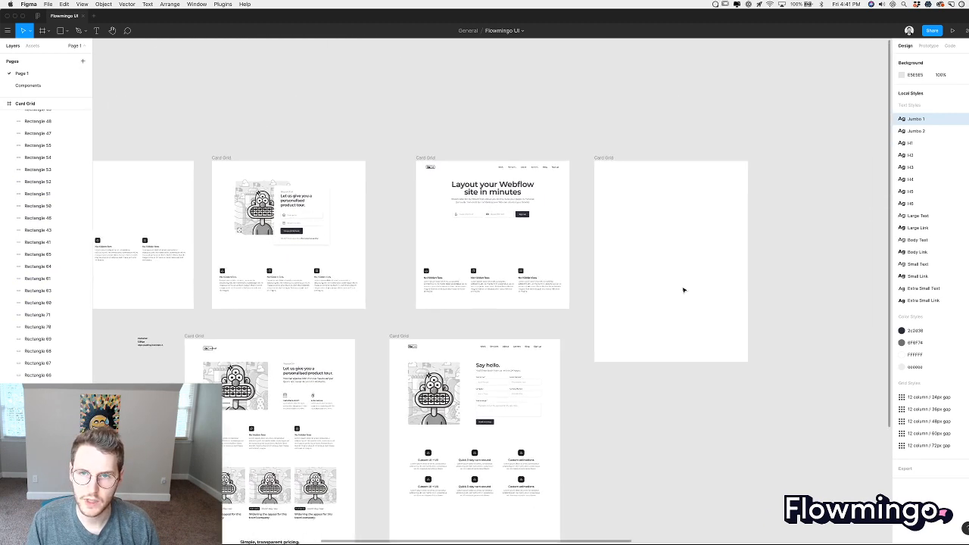
scroll(614, 289, right, 5)
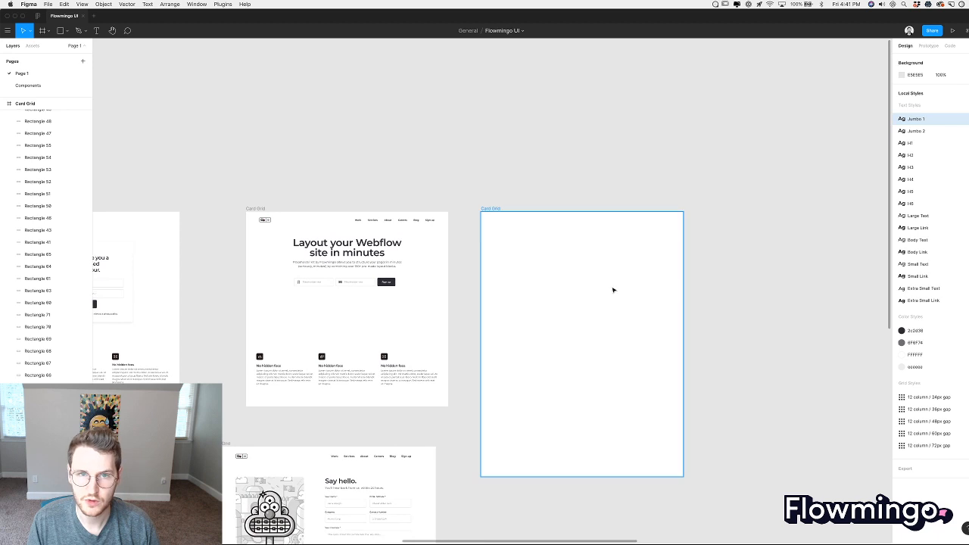
scroll(613, 289, up, 2)
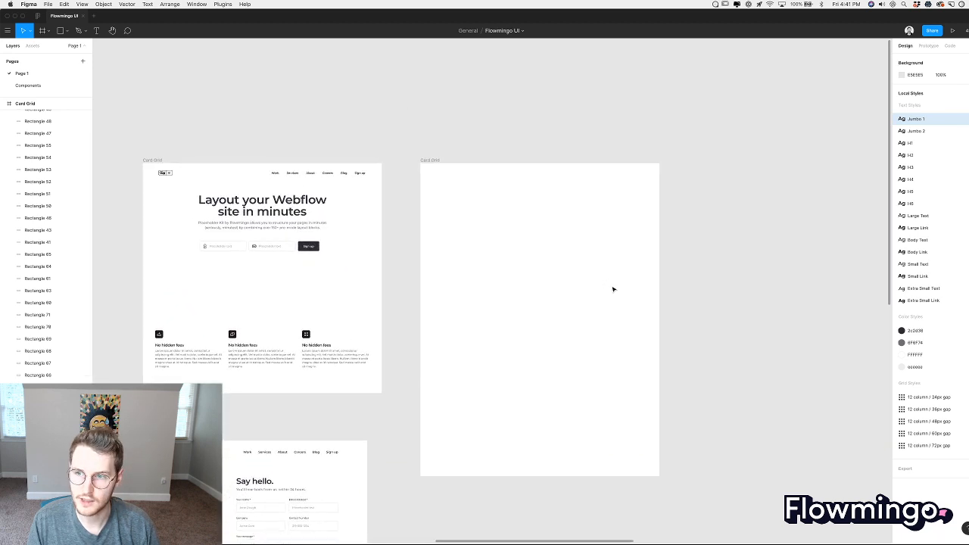
scroll(614, 289, up, 3)
Select the blank Card Grid frame and make its 12 column / 24px gap layout grid visible.
click(374, 126)
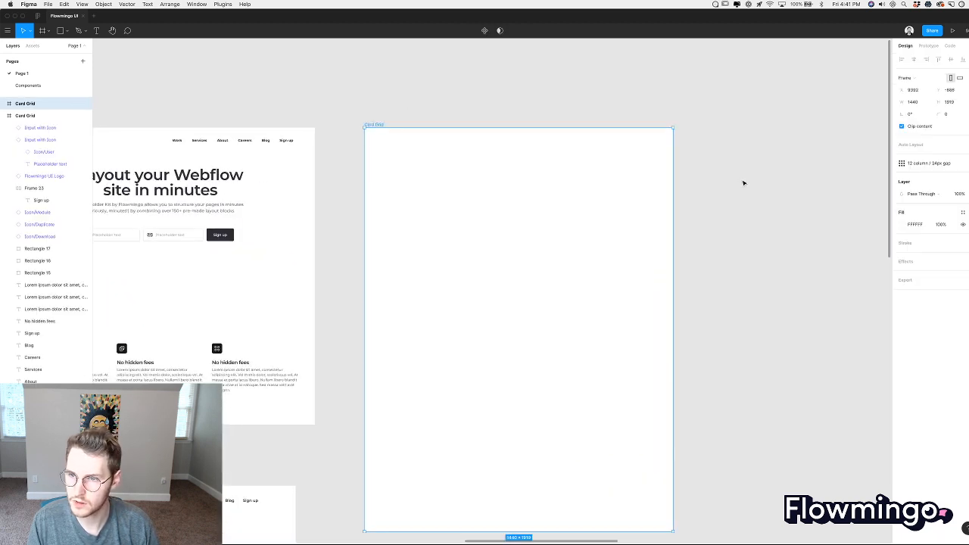
click(447, 117)
click(368, 125)
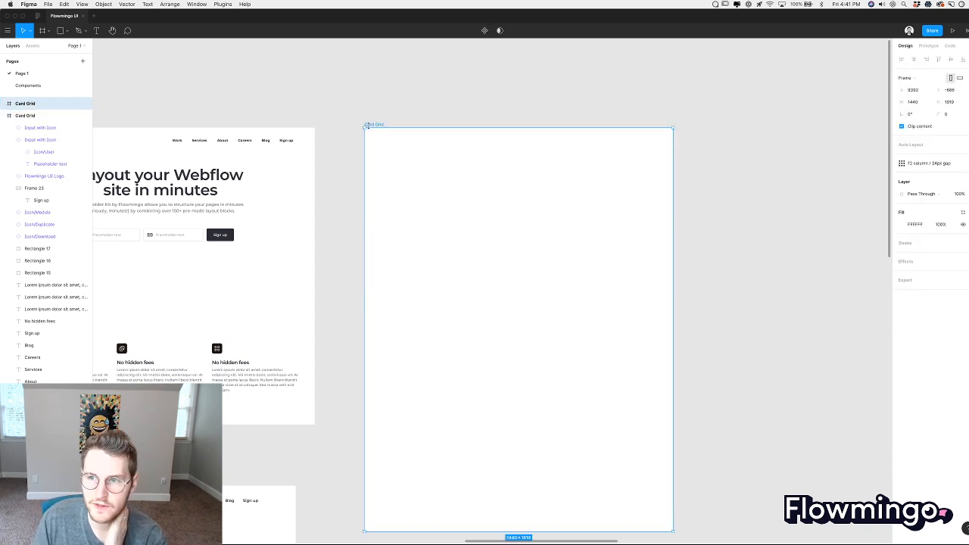
click(399, 102)
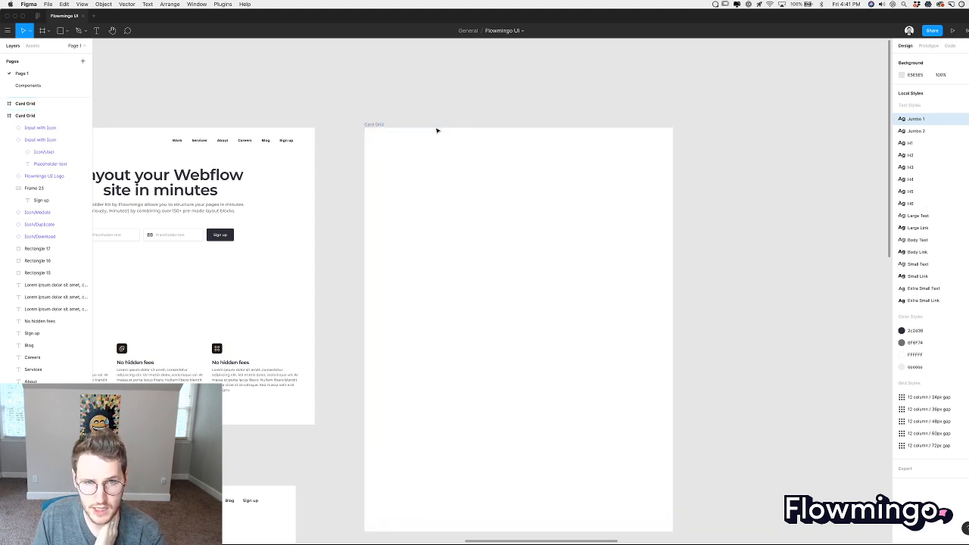
click(374, 125)
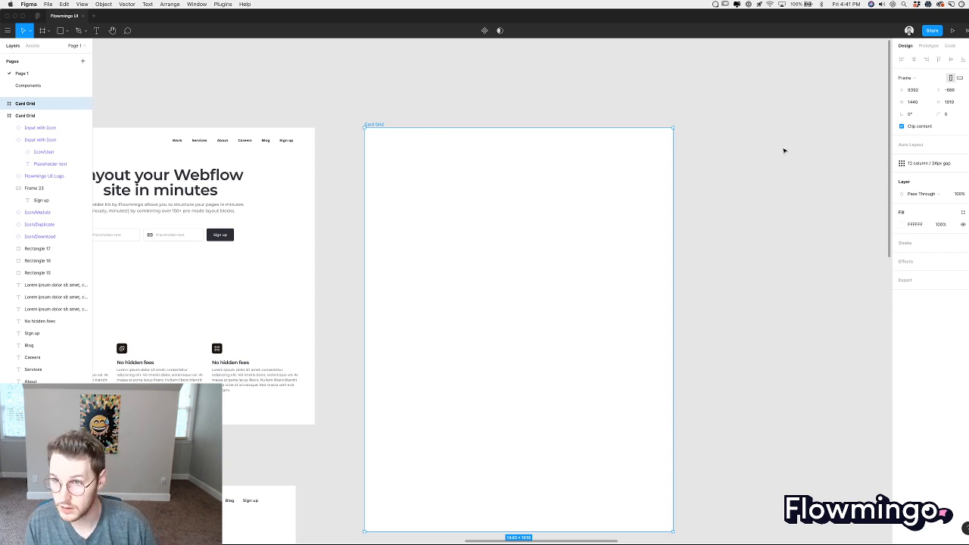
click(943, 164)
click(926, 206)
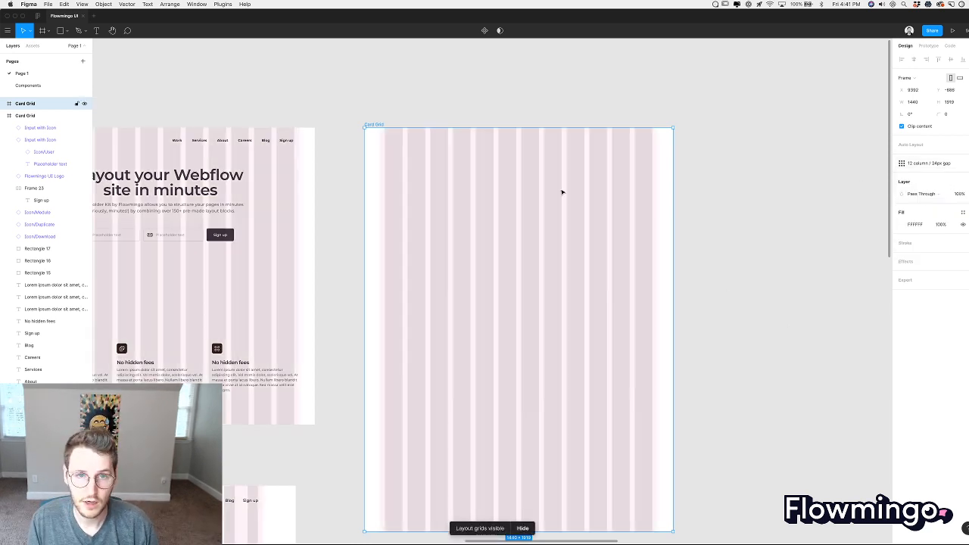
scroll(562, 192, up, 3)
scroll(553, 199, up, 1)
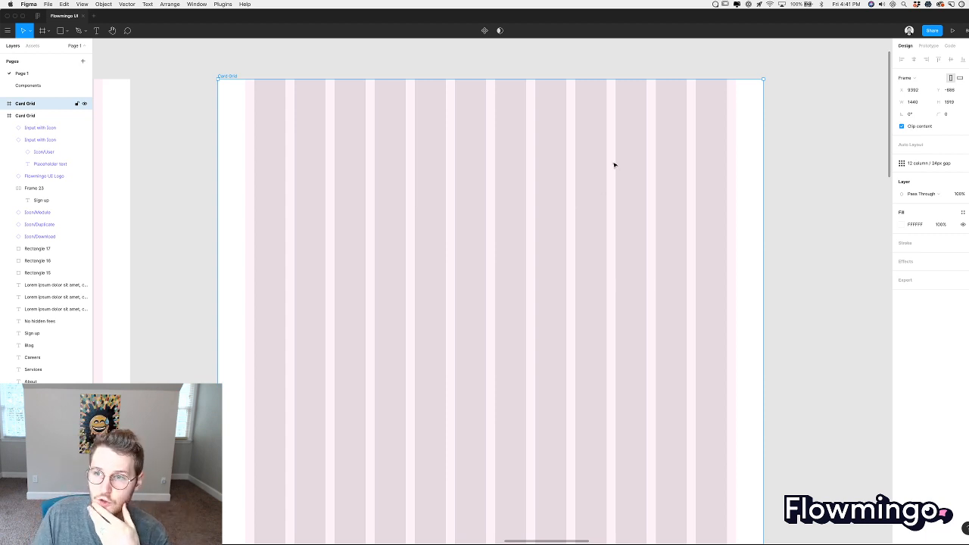
Try the 12 column / 36px gap grid style on the blank frame and return to the 24px gap style.
click(927, 163)
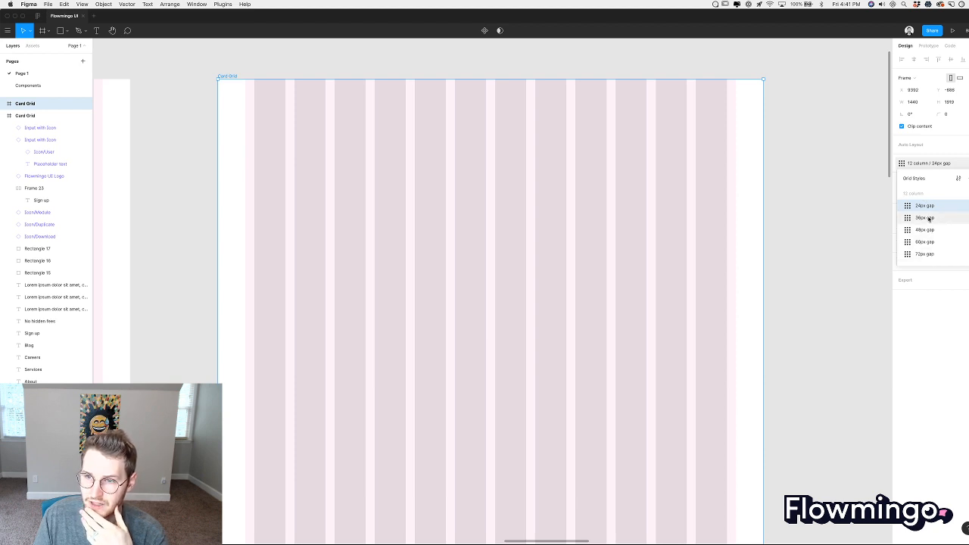
click(928, 219)
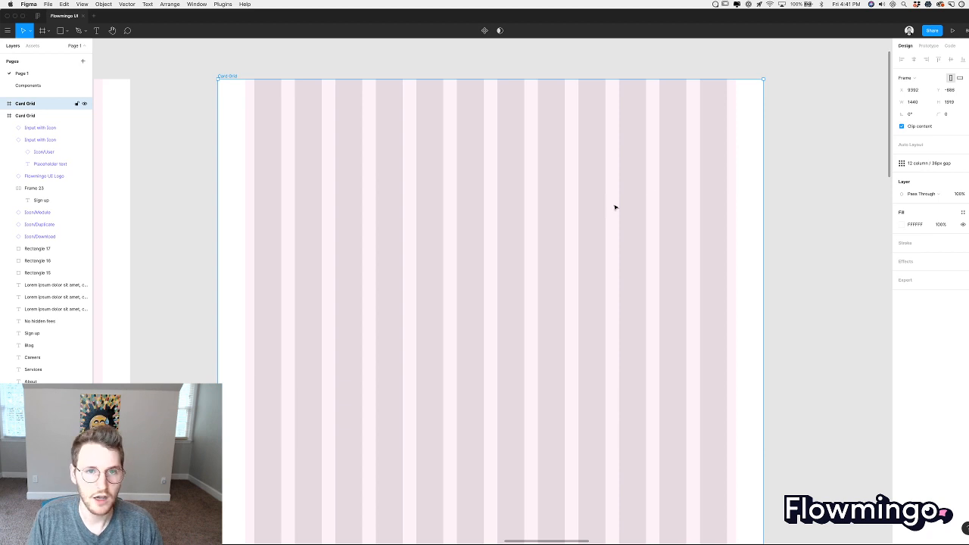
click(920, 163)
click(921, 202)
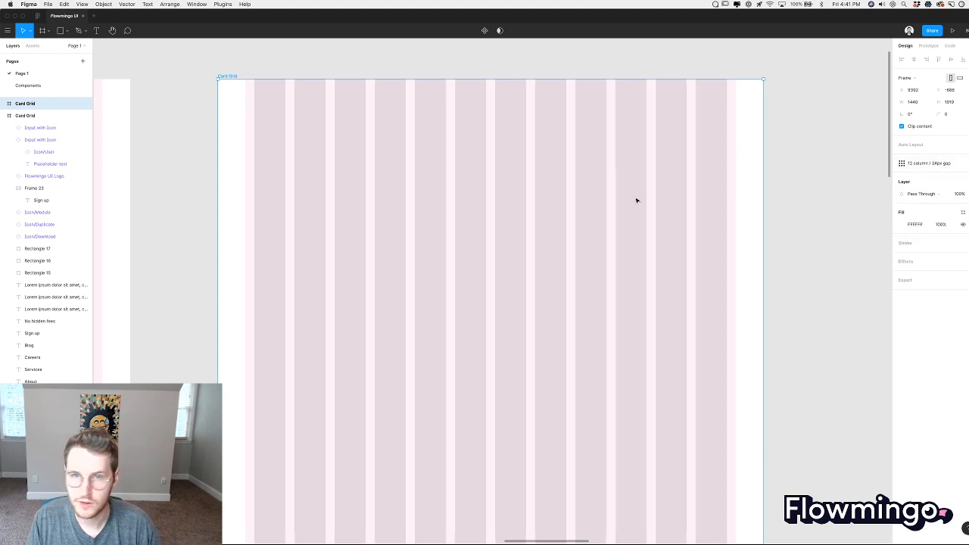
Draw a vertical line about 1330 px long down the middle of the blank Card Grid frame.
scroll(492, 174, down, 1)
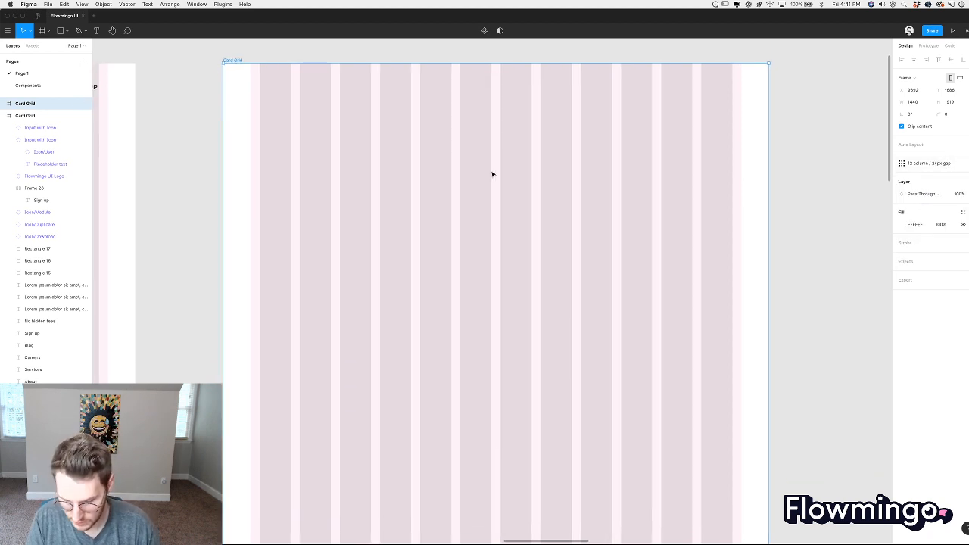
key(l)
mouse_move(499, 162)
mouse_down()
mouse_move(521, 323)
mouse_move(514, 429)
mouse_up()
scroll(521, 322, down, 3)
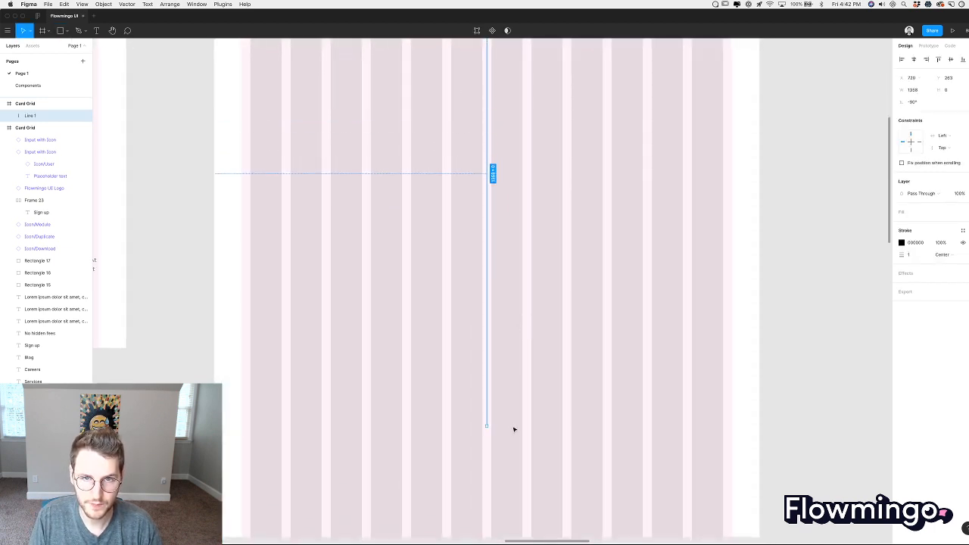
scroll(515, 421, up, 4)
click(576, 225)
scroll(577, 227, up, 3)
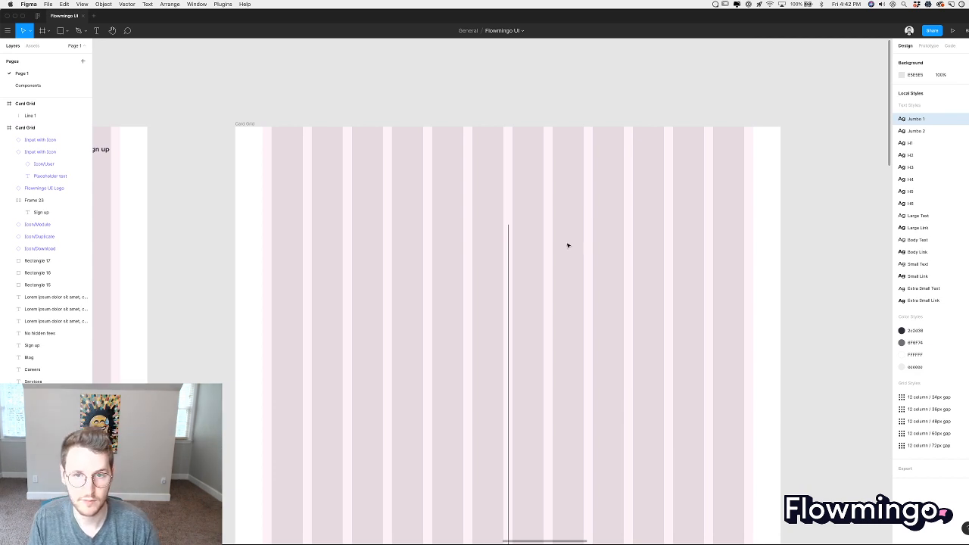
Hide the layout grids and align the vertical line to the frame's horizontal center.
key(ctrl+g)
drag(553, 262, 503, 294)
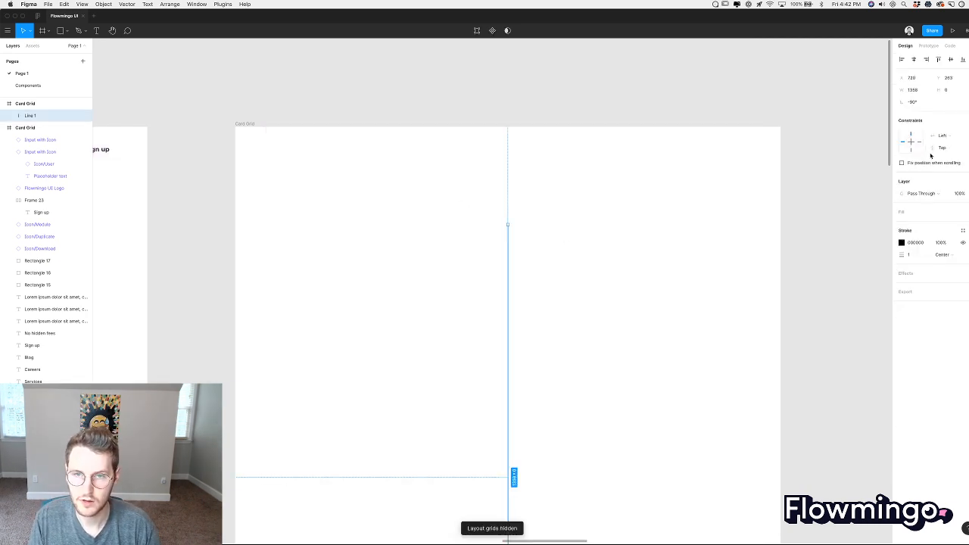
click(914, 60)
click(649, 253)
Copy the first download icon tile from the "Say hello." layout into the blank frame, placing it left of the vertical line.
scroll(645, 255, left, 7)
scroll(645, 255, down, 2)
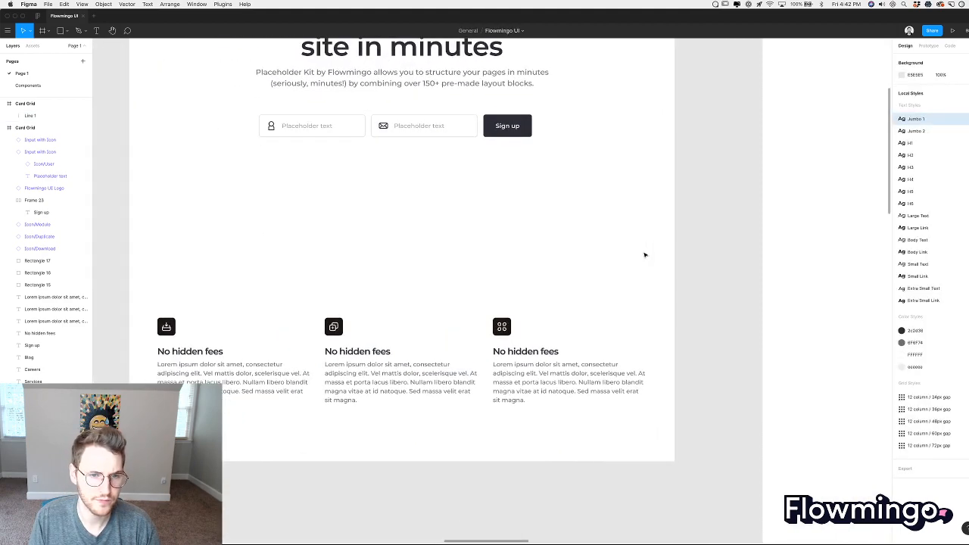
scroll(645, 255, down, 5)
scroll(645, 255, down, 4)
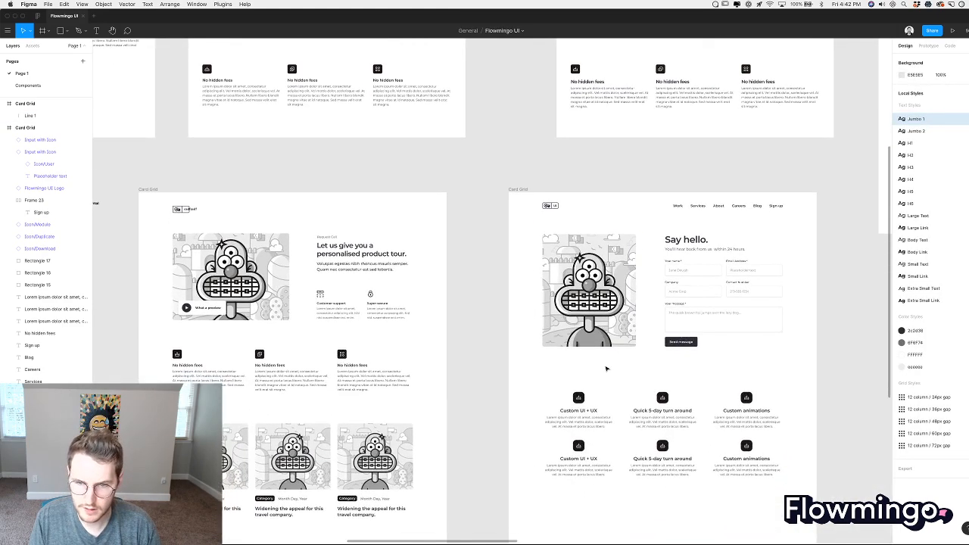
scroll(606, 369, up, 5)
drag(523, 424, 566, 461)
scroll(644, 372, right, 2)
scroll(645, 371, up, 1)
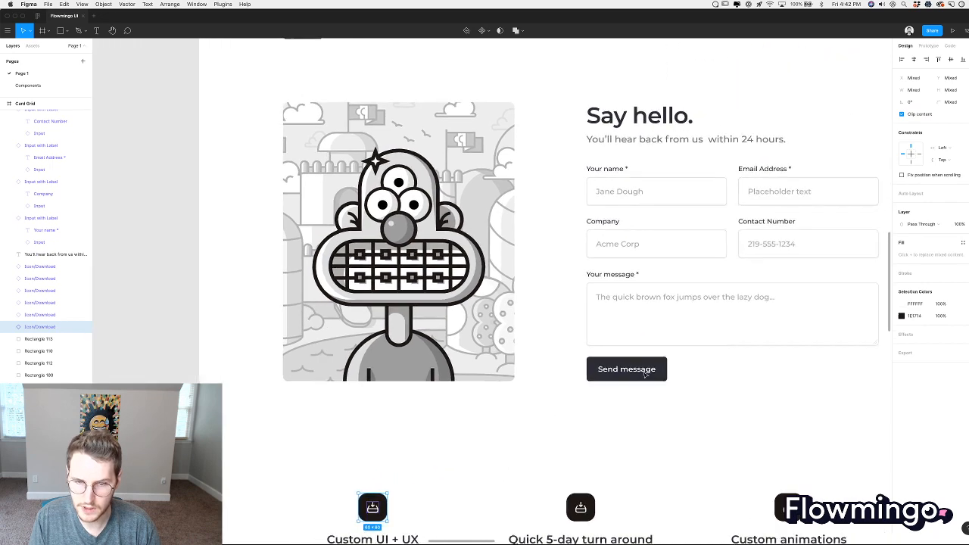
scroll(644, 372, up, 5)
scroll(645, 372, right, 6)
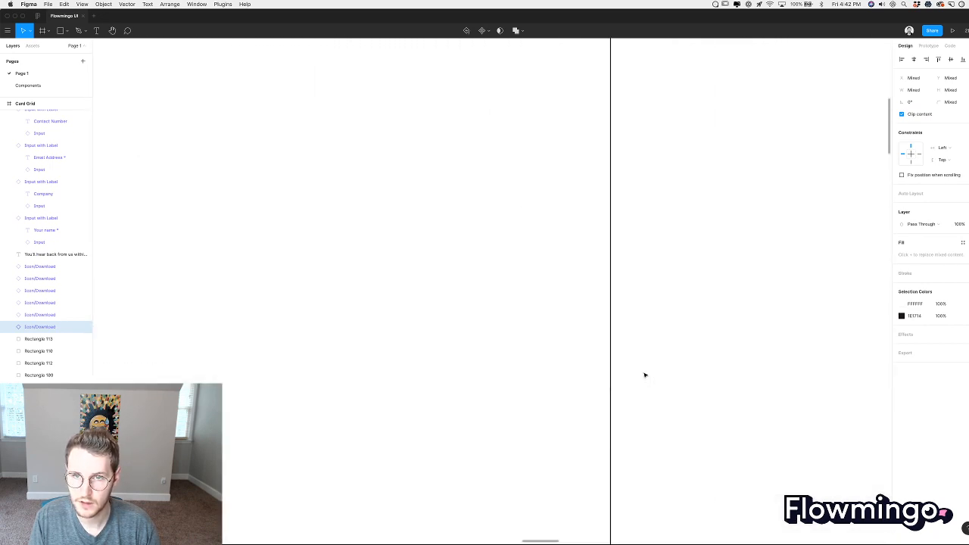
scroll(643, 374, right, 1)
scroll(640, 375, left, 1)
scroll(637, 377, up, 2)
scroll(636, 376, right, 2)
key(super+v)
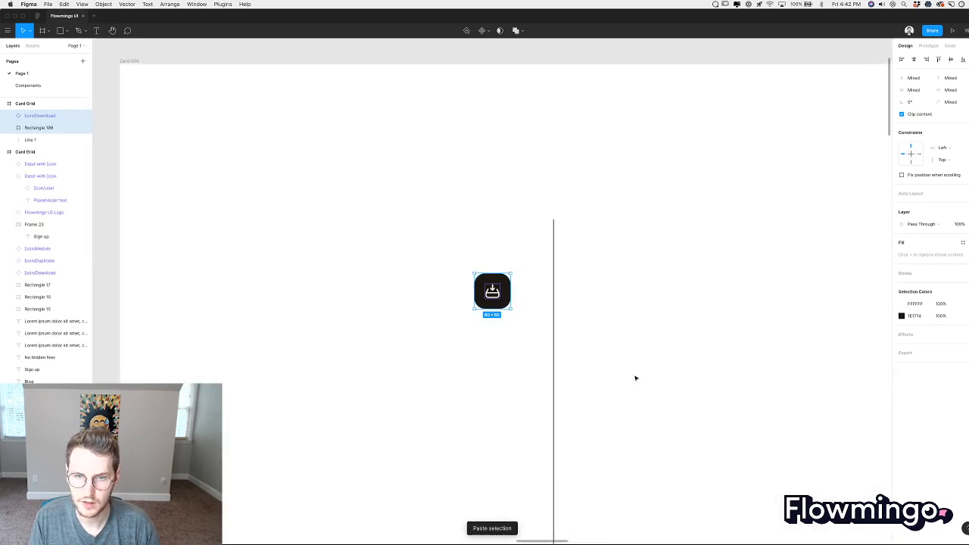
drag(503, 300, 438, 290)
click(499, 256)
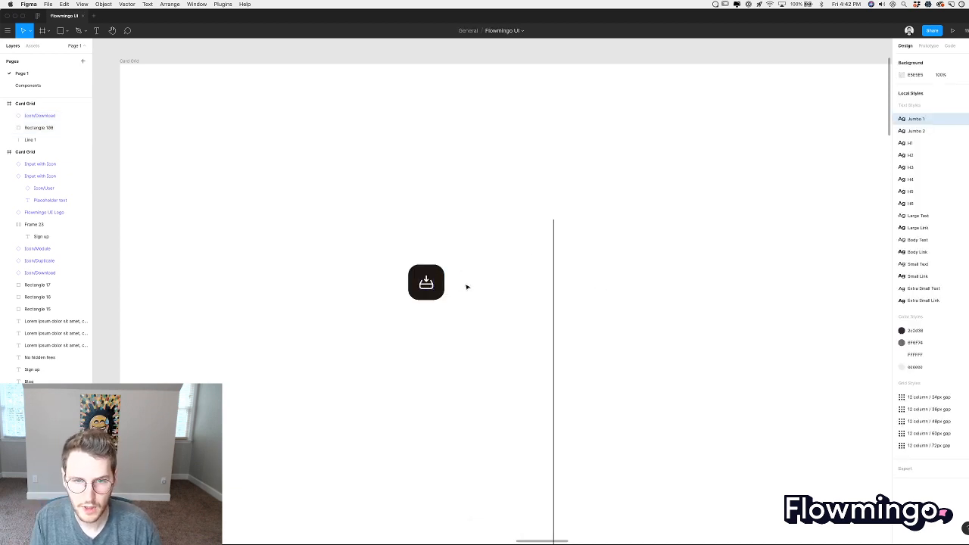
Duplicate the icon tile's dark background onto the vertical line near its upper end and add the text "1" on it.
drag(446, 283, 561, 287)
click(584, 302)
key(t)
click(548, 286)
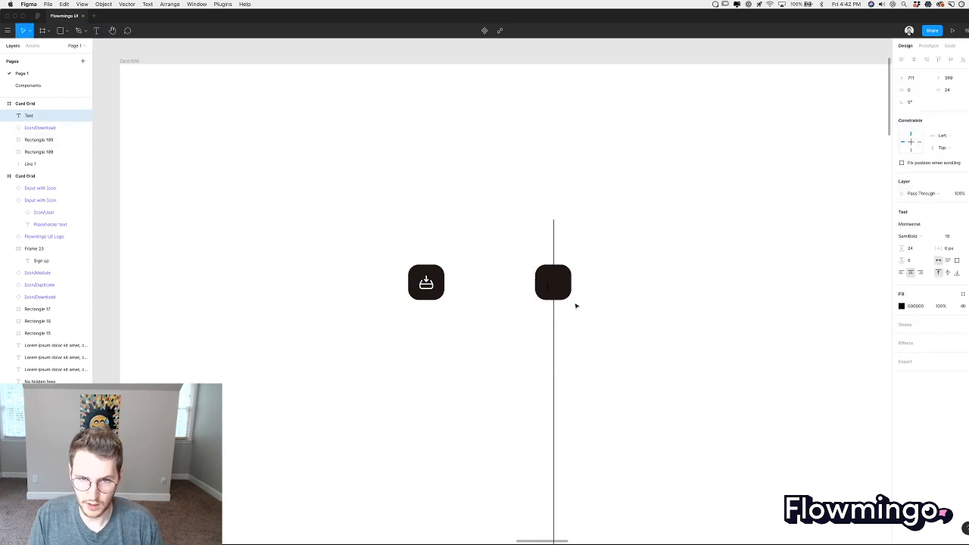
text(1.)
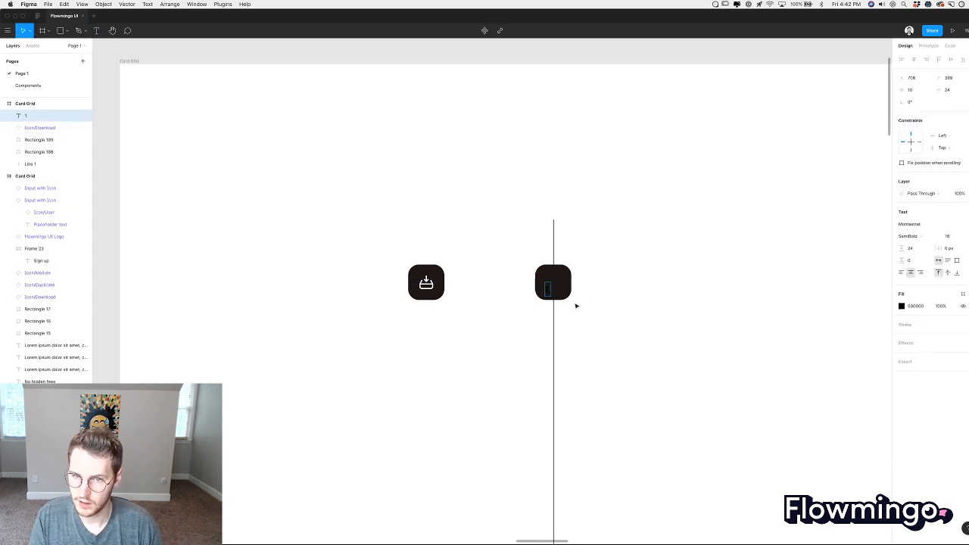
key(BackSpace)
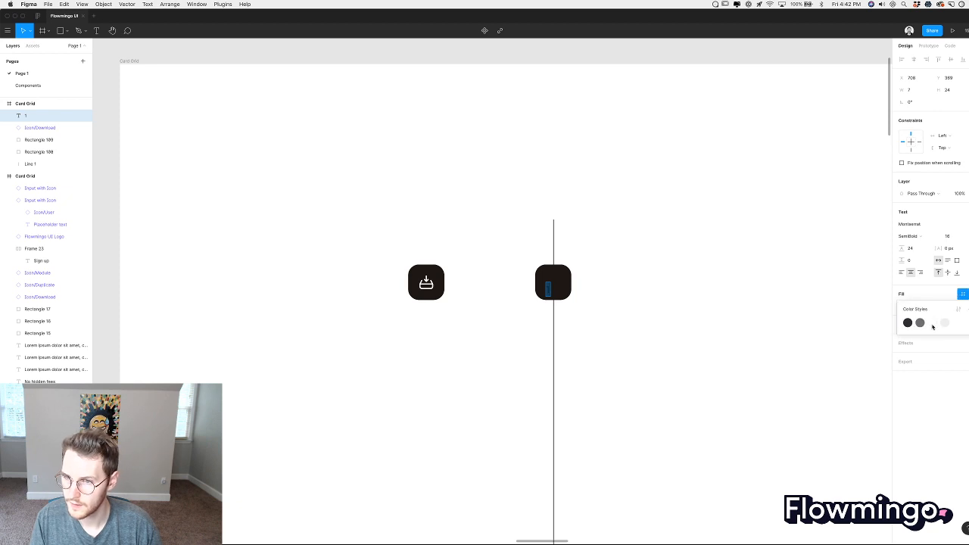
Color the "1" with the white FFFFFF style and center it on its dark tile.
click(933, 323)
click(636, 297)
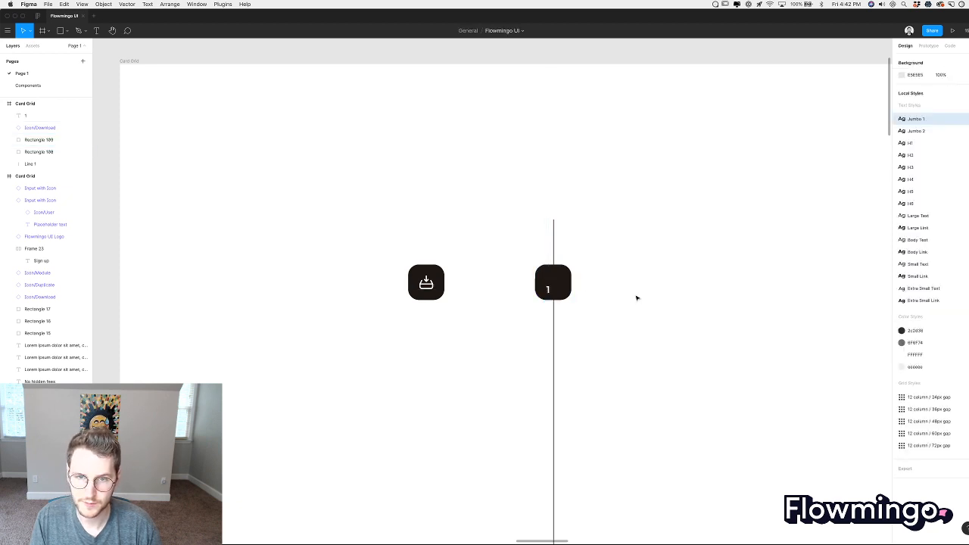
drag(553, 284, 555, 286)
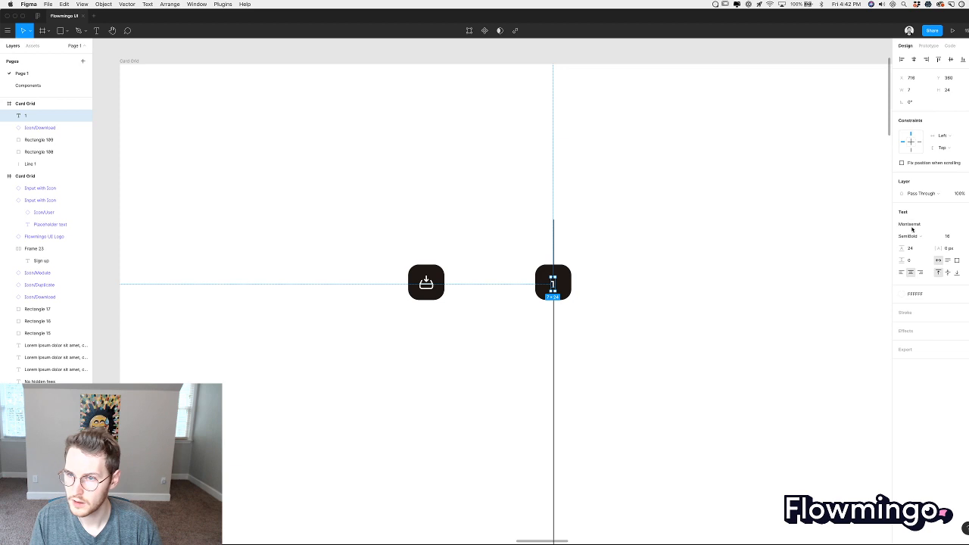
Try the H5 text style on the "1", switch it to H4, and recenter the number on its tile.
click(958, 213)
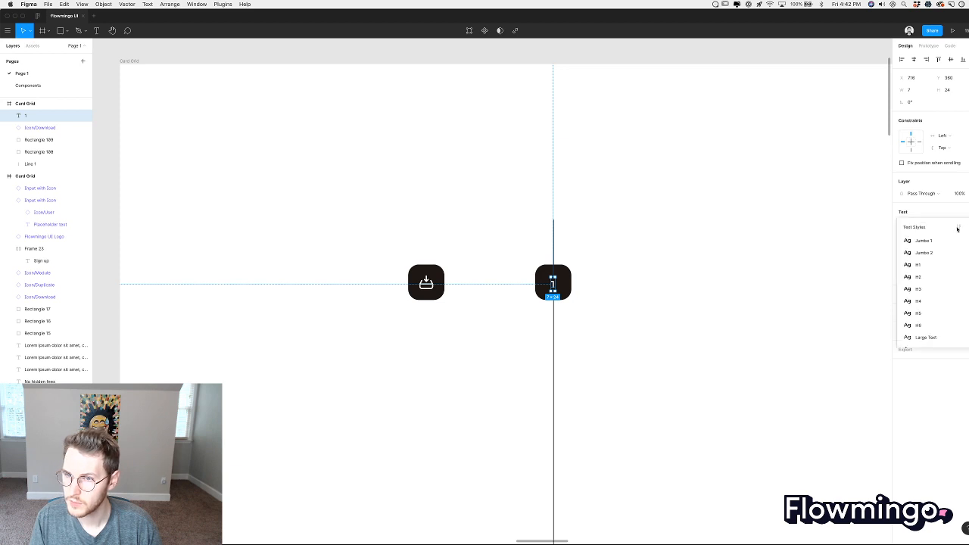
click(919, 313)
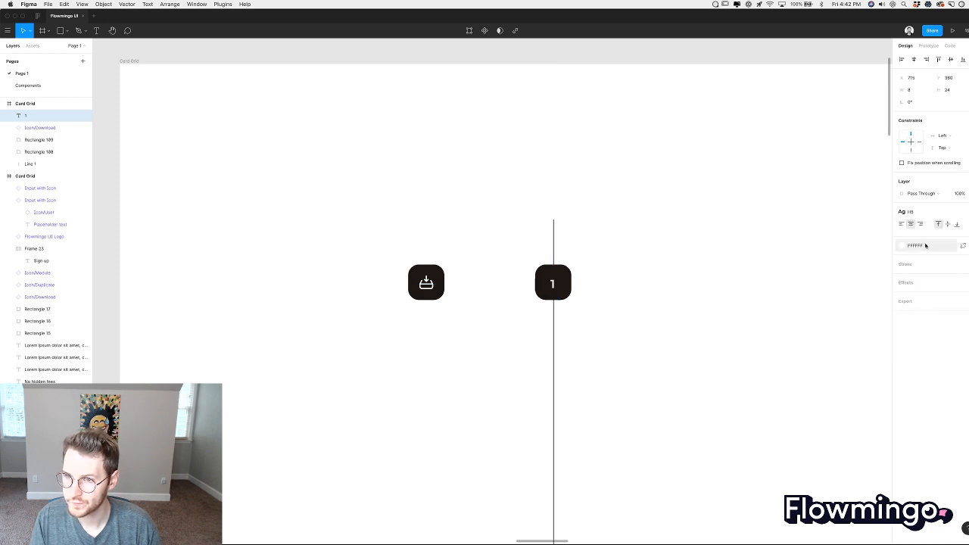
click(918, 213)
click(919, 281)
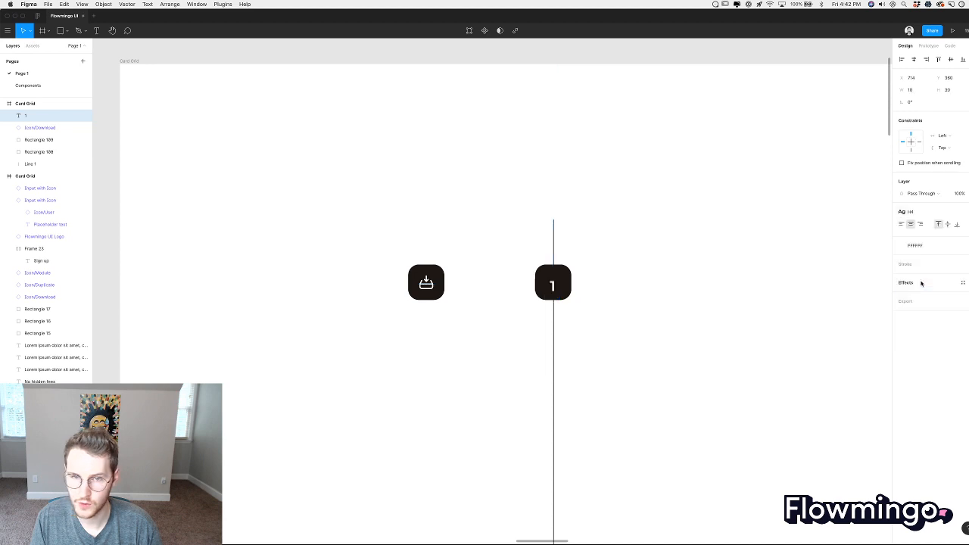
click(604, 280)
drag(554, 291, 553, 286)
click(616, 288)
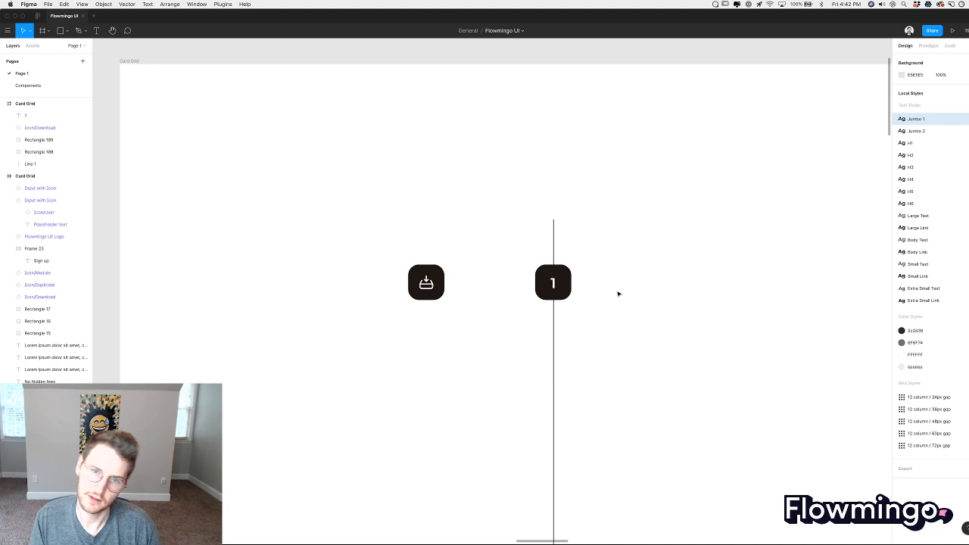
Increase the corner radius of the tile behind the "1" until it becomes a full circle.
scroll(615, 291, up, 3)
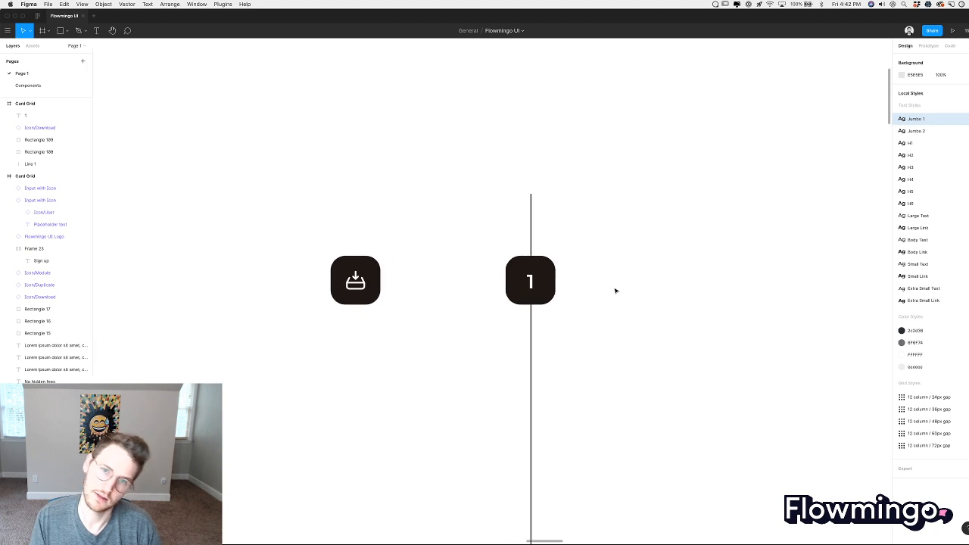
click(548, 281)
drag(940, 101, 949, 102)
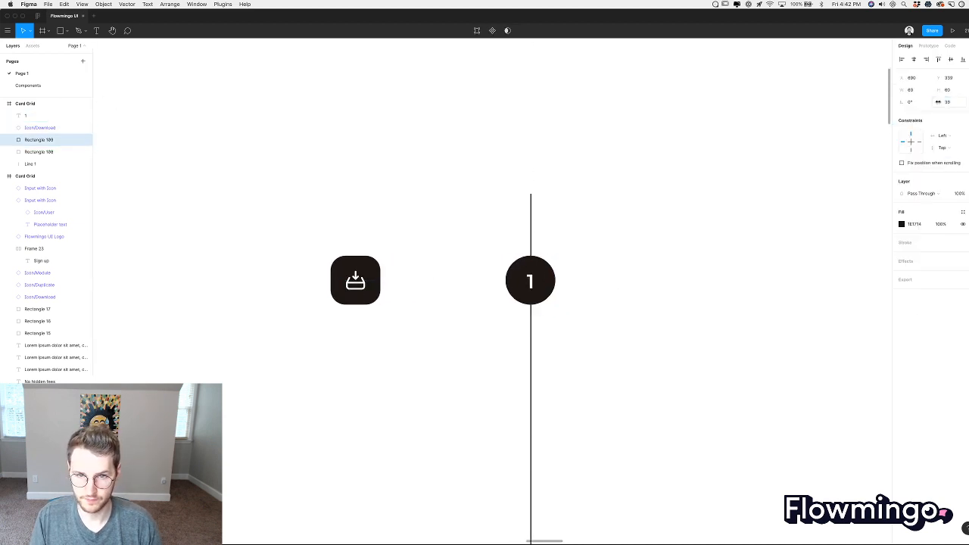
Shrink the circle to 48 × 48 and place it with its "1" near the upper end of the vertical line.
drag(557, 257, 542, 234)
click(552, 299)
click(24, 115)
shift+click(39, 139)
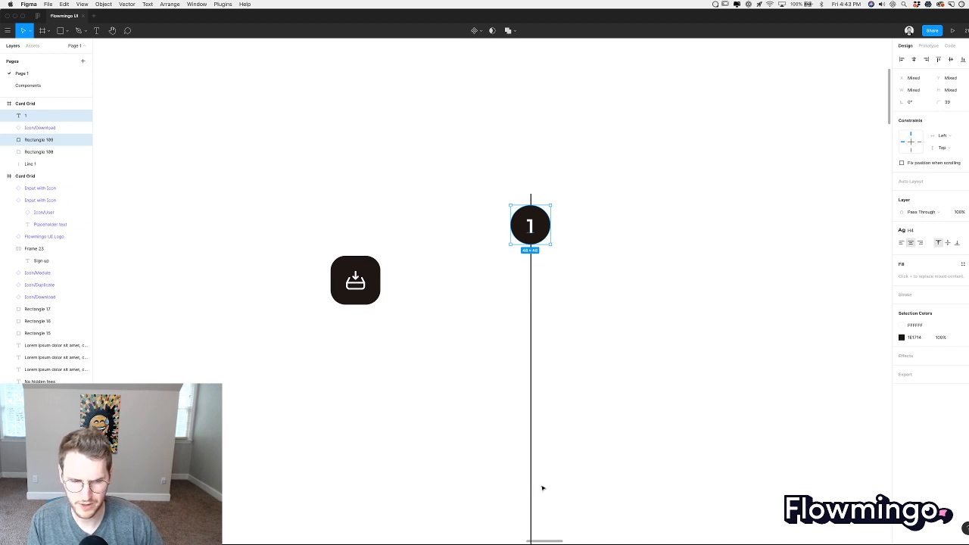
click(618, 387)
Move the download icon tile farther left and up so it sits level with the numbered circle.
scroll(618, 386, up, 3)
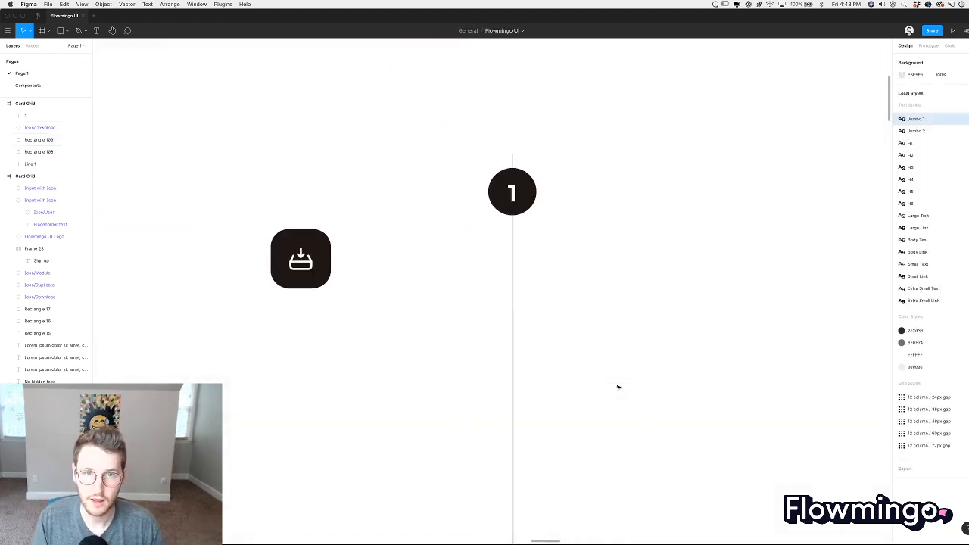
scroll(618, 387, up, 1)
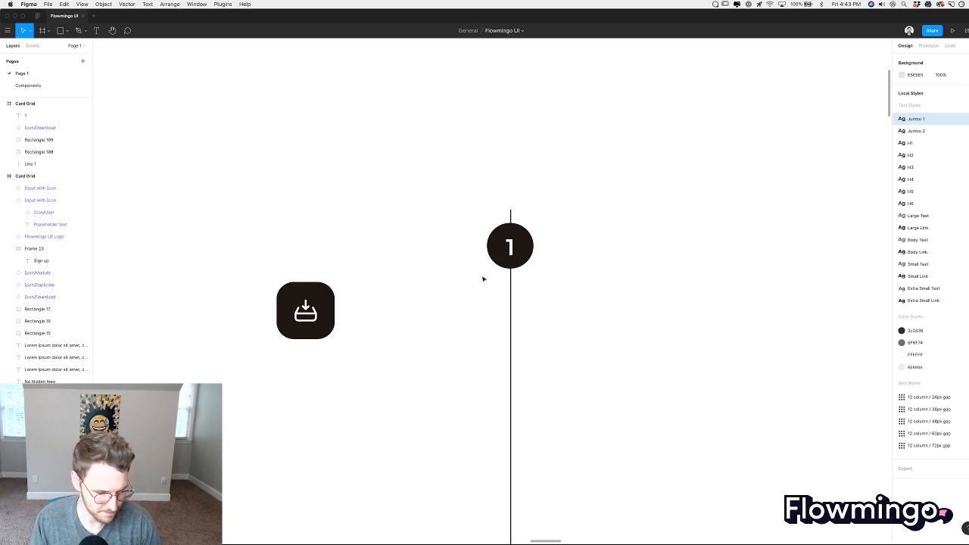
scroll(480, 273, up, 2)
scroll(480, 272, down, 4)
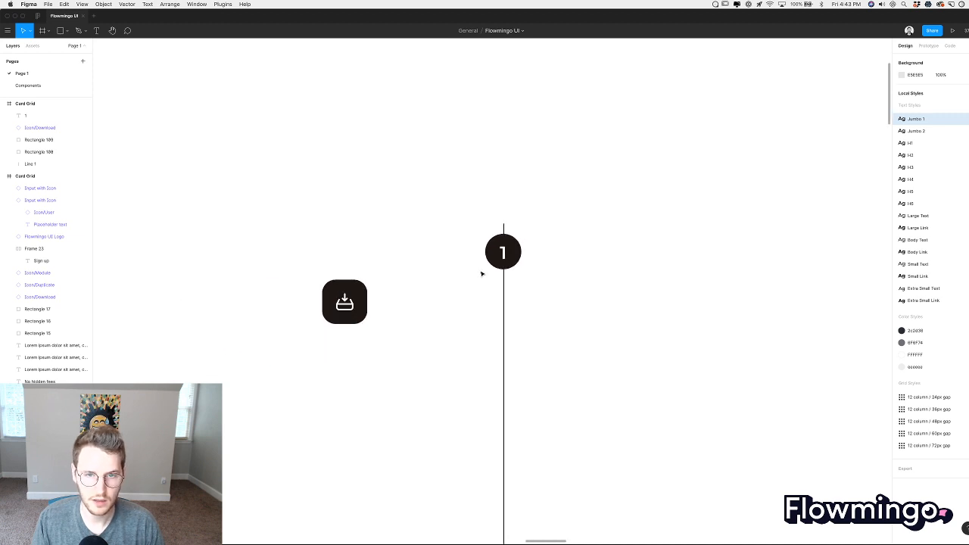
scroll(480, 273, down, 2)
scroll(480, 272, left, 1)
drag(327, 221, 447, 296)
drag(372, 256, 246, 203)
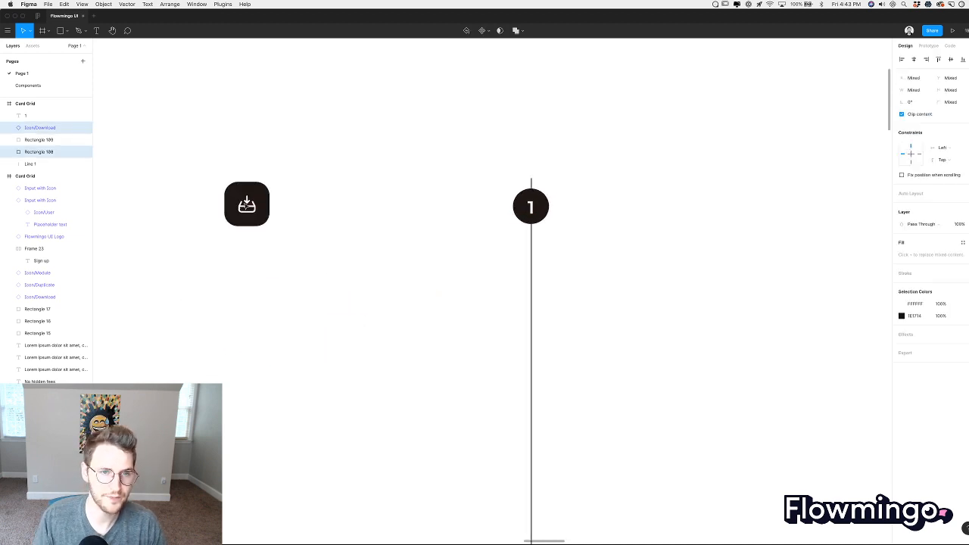
click(303, 245)
Copy the middle "No hidden fees" heading and paragraph from the Webflow layout into the new frame, below the download icon tile.
scroll(303, 246, down, 2)
scroll(302, 248, down, 4)
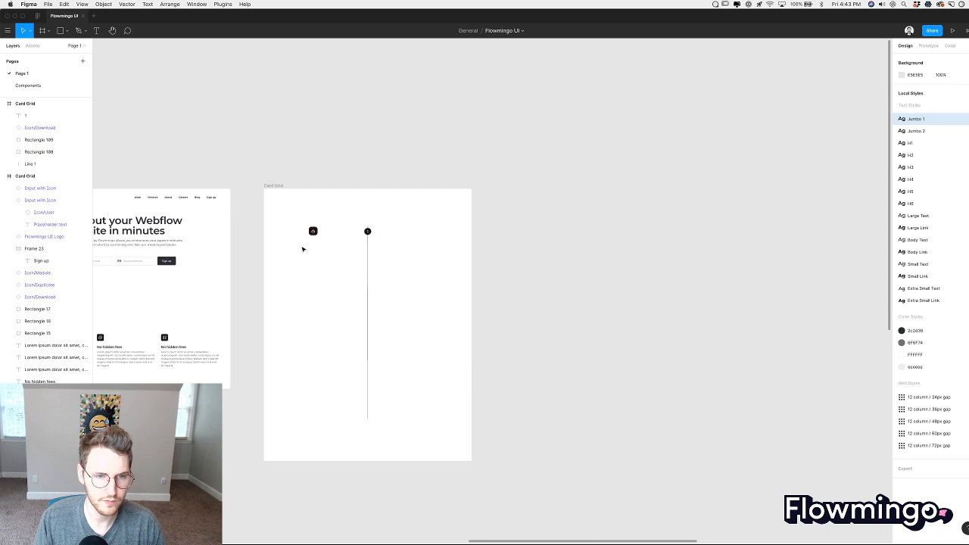
scroll(314, 265, left, 3)
scroll(315, 265, down, 1)
scroll(348, 286, up, 3)
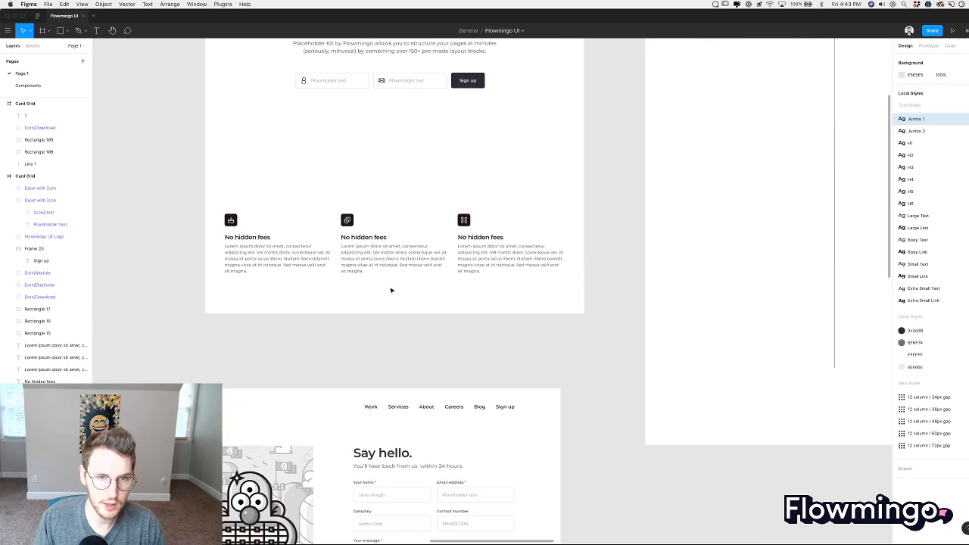
click(383, 258)
scroll(383, 258, up, 3)
scroll(383, 258, right, 3)
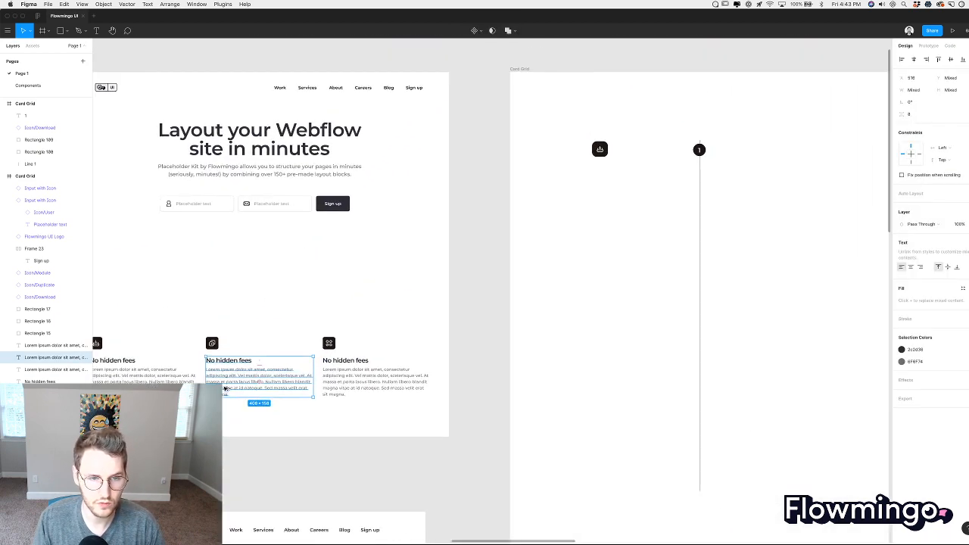
drag(219, 385, 587, 203)
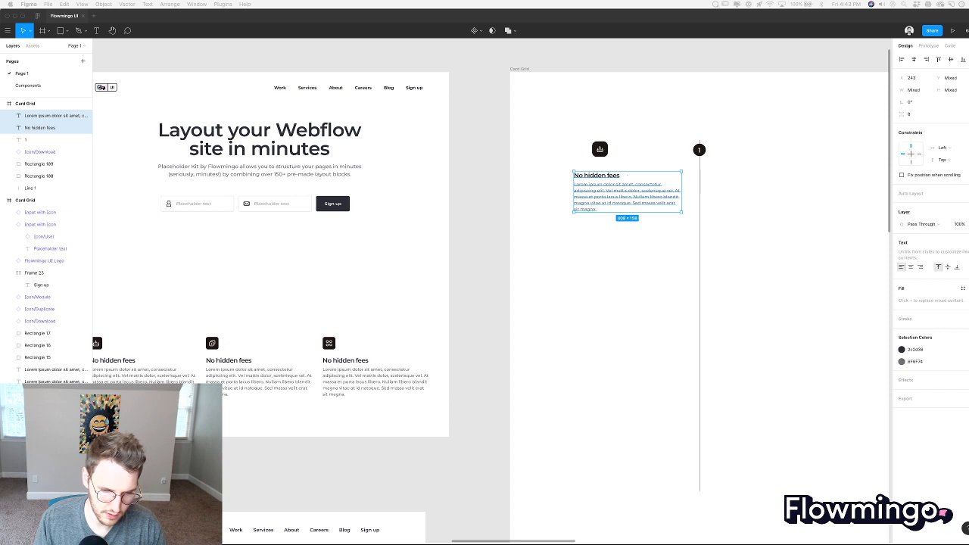
click(745, 185)
Change the number on the circle to "01".
scroll(749, 180, up, 2)
scroll(749, 180, right, 2)
scroll(600, 262, up, 4)
scroll(600, 262, right, 2)
scroll(599, 262, up, 1)
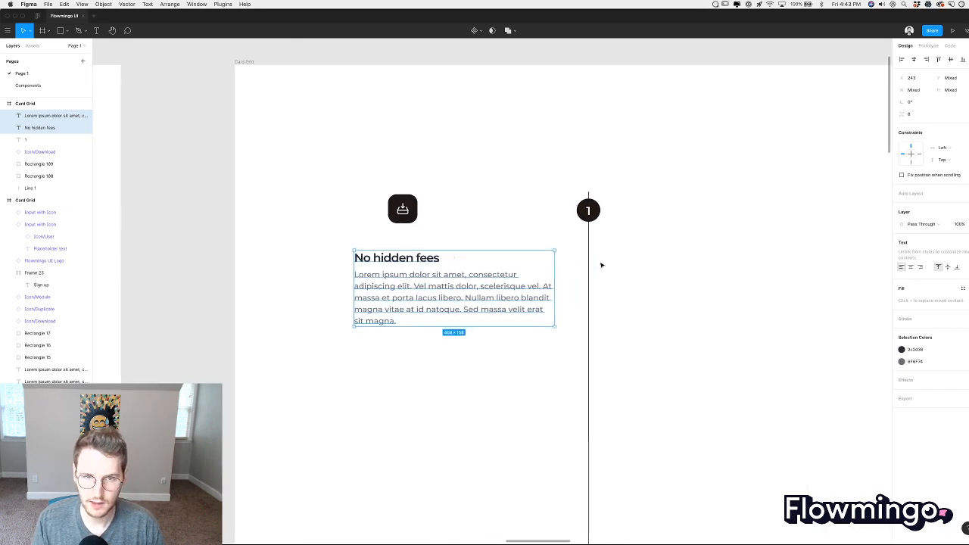
click(588, 211)
double_click(588, 211)
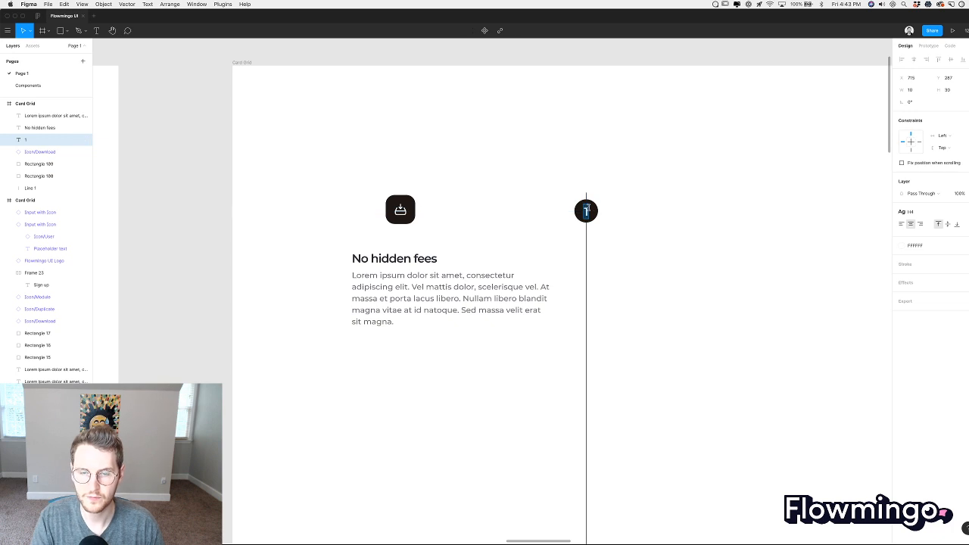
text(01)
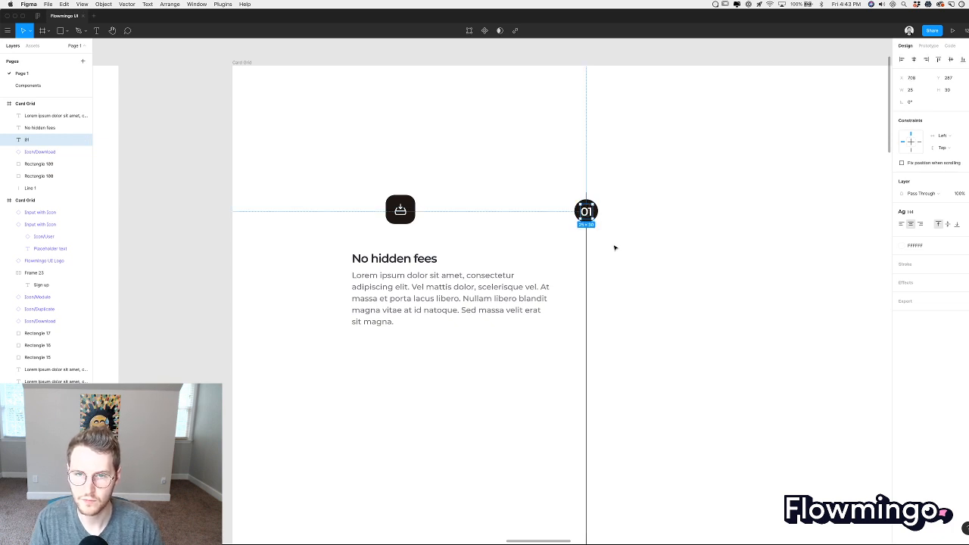
click(616, 248)
scroll(606, 234, up, 3)
Align the "01" text and its circle on their vertical centers.
click(584, 203)
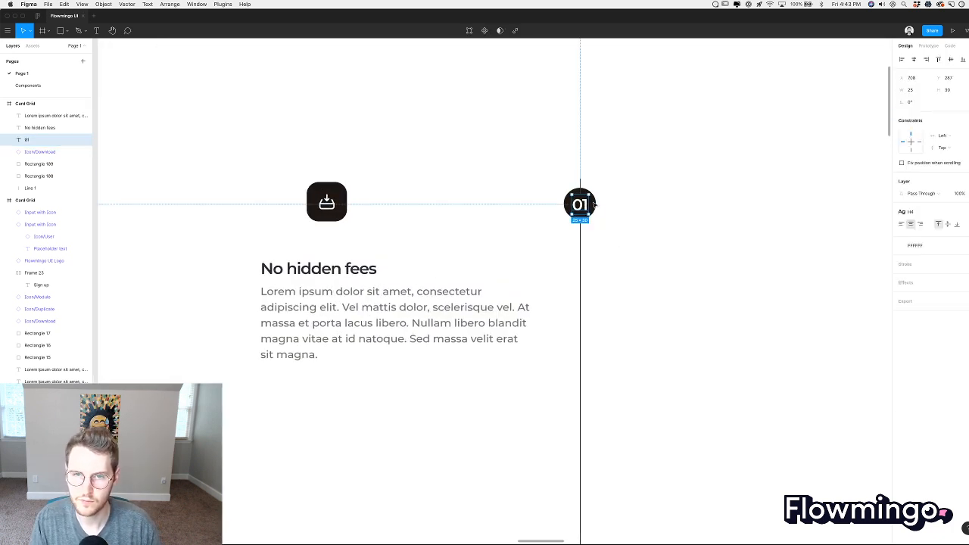
shift+click(593, 203)
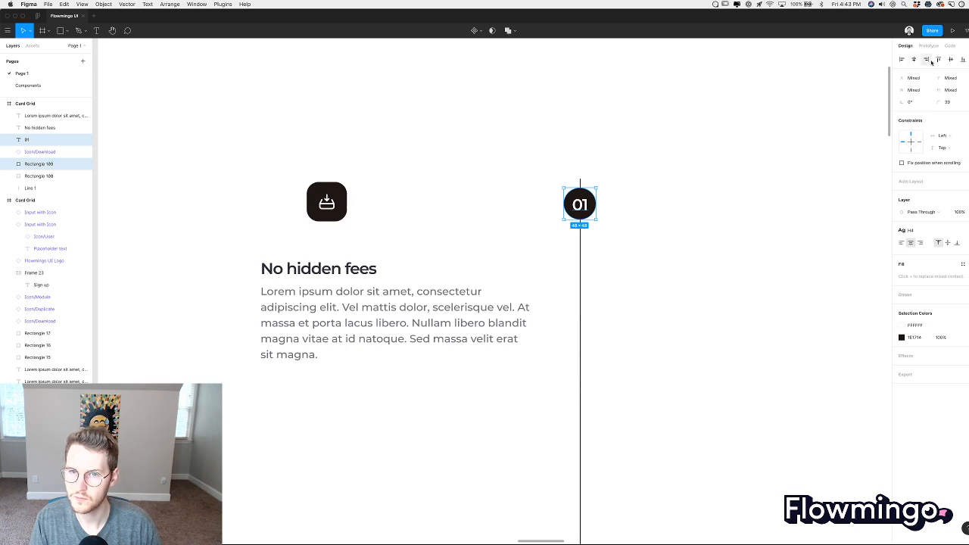
click(951, 59)
click(605, 212)
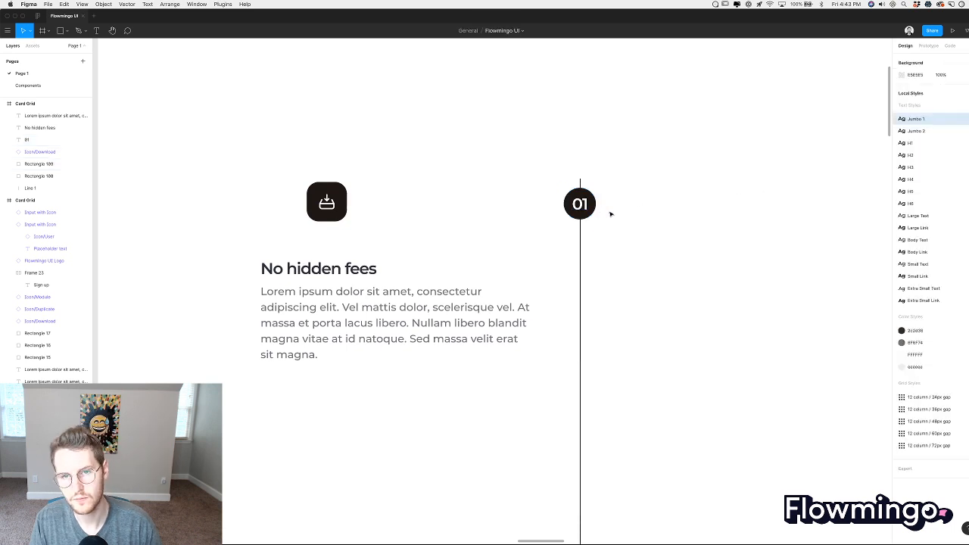
Move the circle together with its "01" up to the very top end of the vertical line.
click(586, 206)
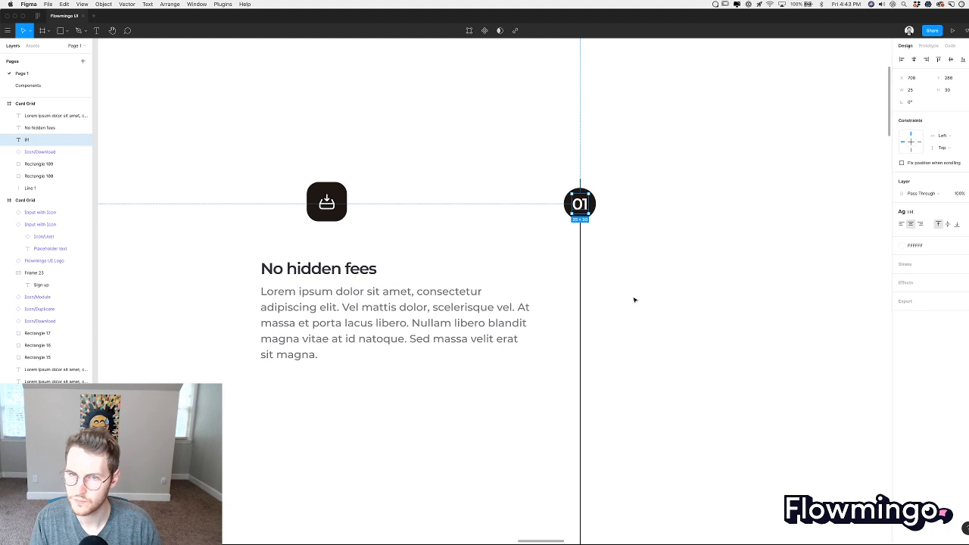
click(643, 235)
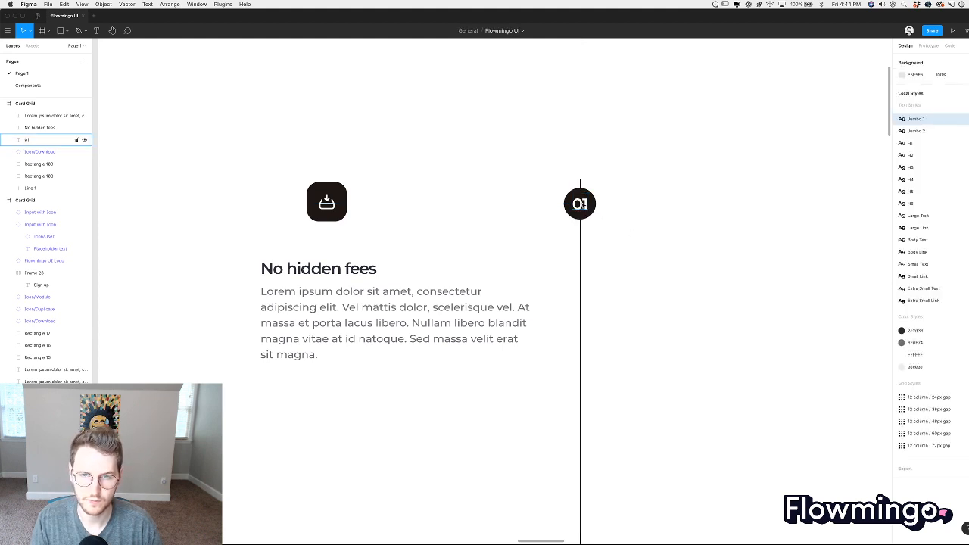
drag(618, 229, 591, 198)
click(618, 202)
Try the lightest grey color style on the vertical line's stroke and look at its advanced stroke settings.
click(580, 243)
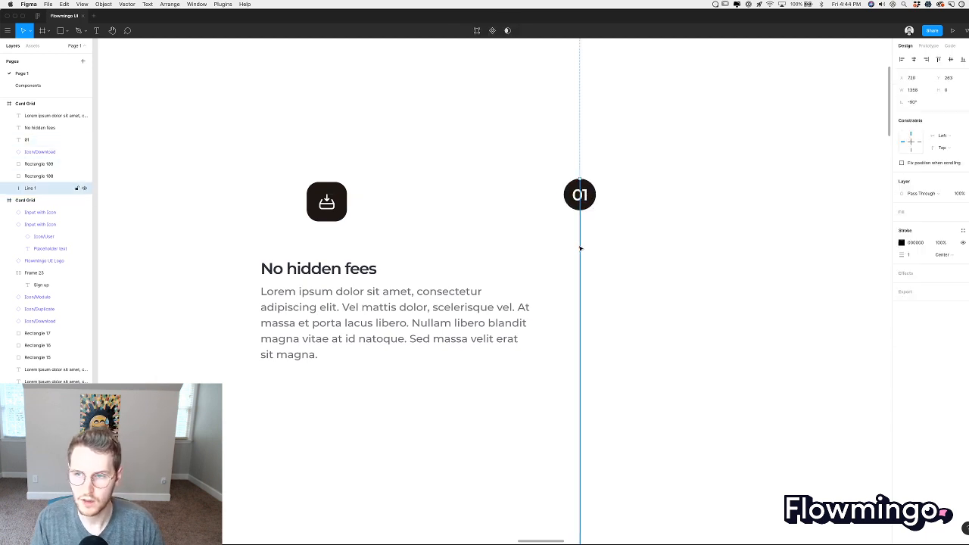
click(962, 230)
click(945, 260)
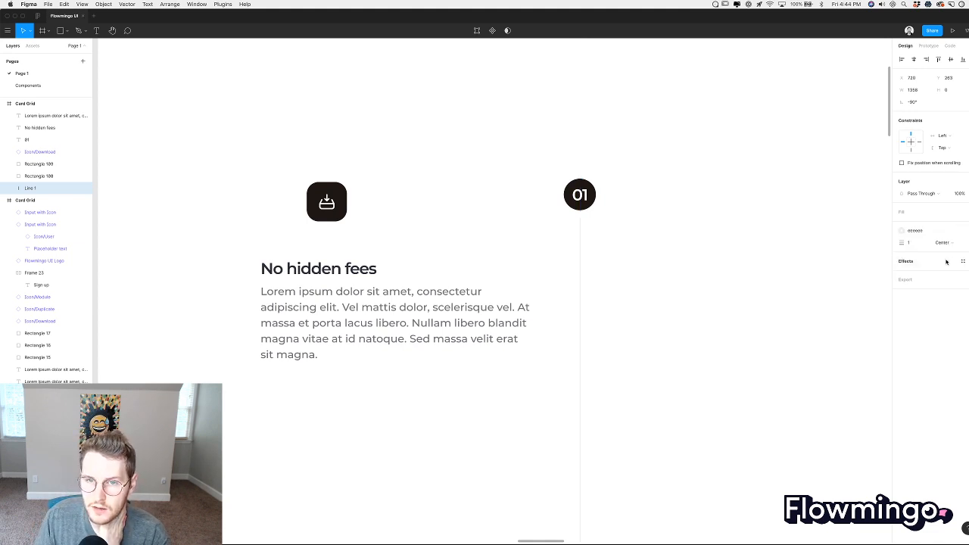
click(962, 260)
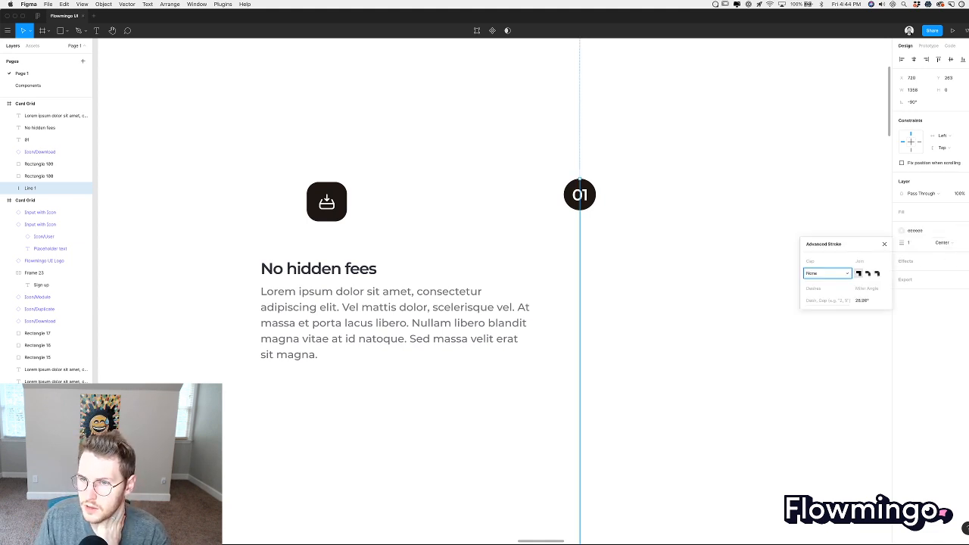
click(962, 243)
click(735, 296)
scroll(735, 296, right, 2)
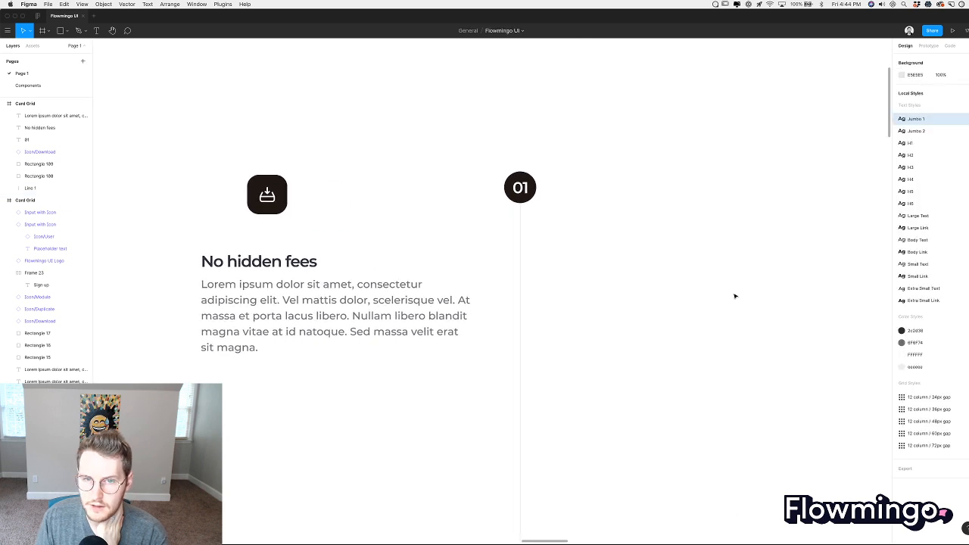
Apply the medium grey 6F6F74 color style to the vertical line's stroke.
click(511, 240)
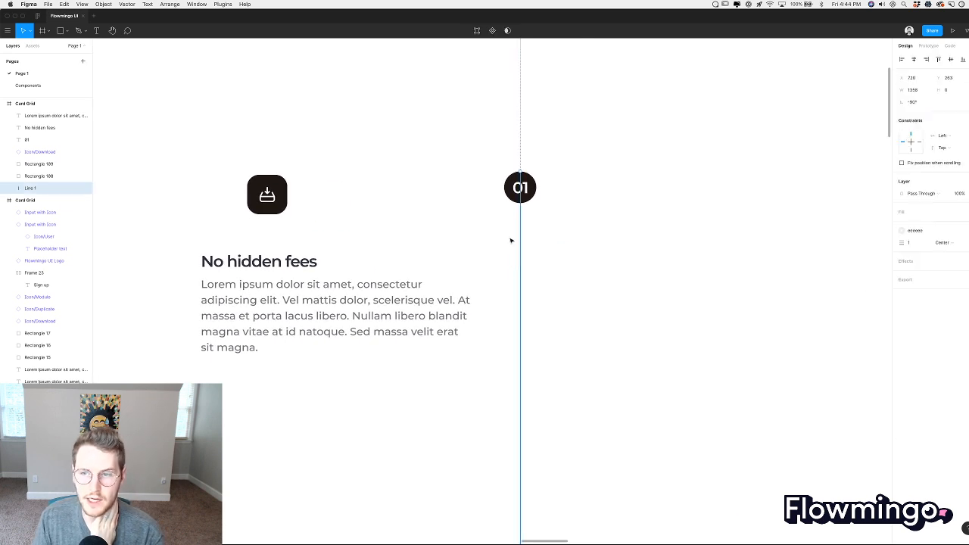
click(960, 230)
click(919, 259)
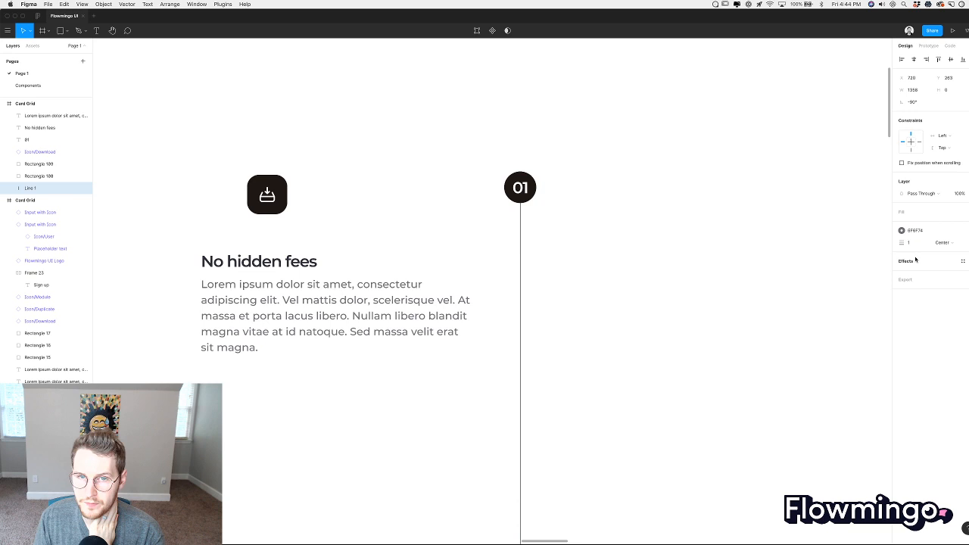
Try dash patterns of 2, 4 and 6, 4 on the vertical line's stroke.
click(960, 243)
click(818, 301)
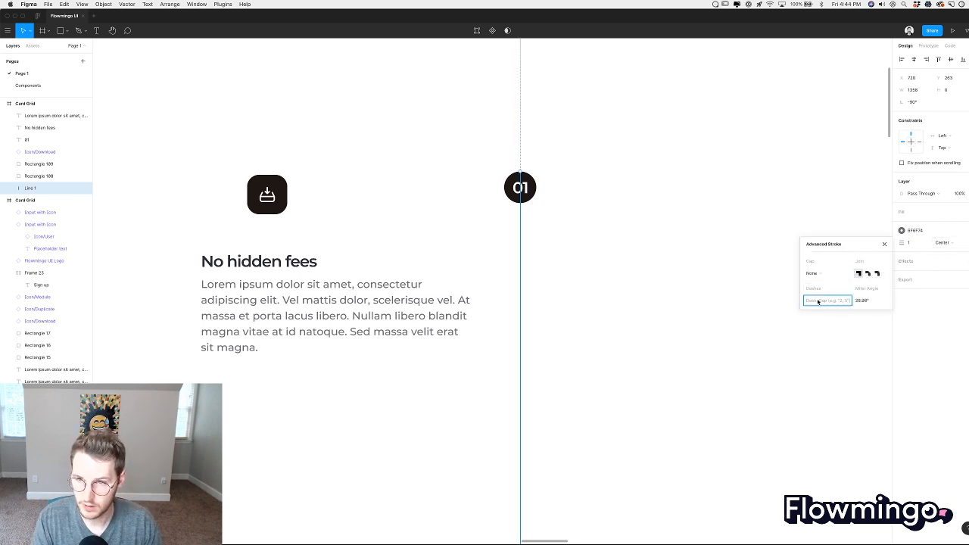
text(2, 4)
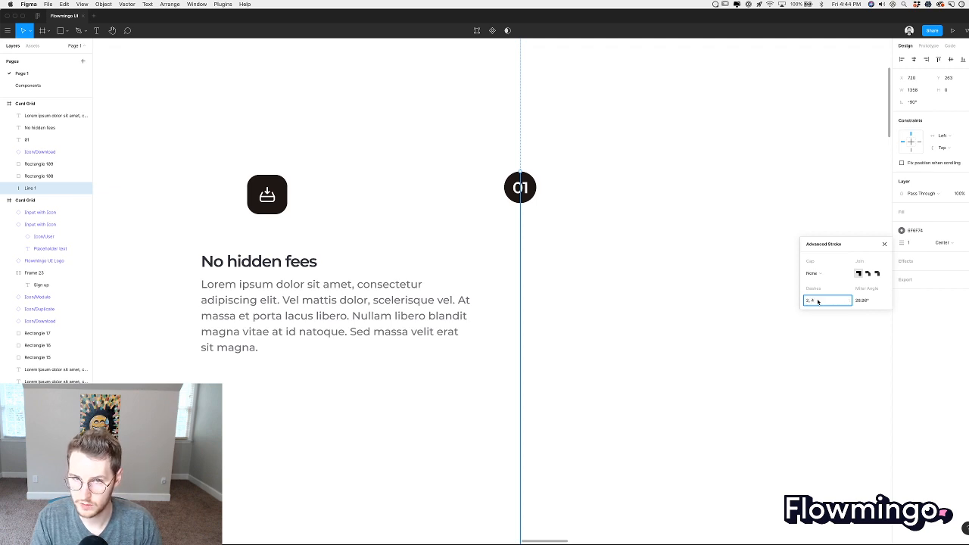
key(Tab)
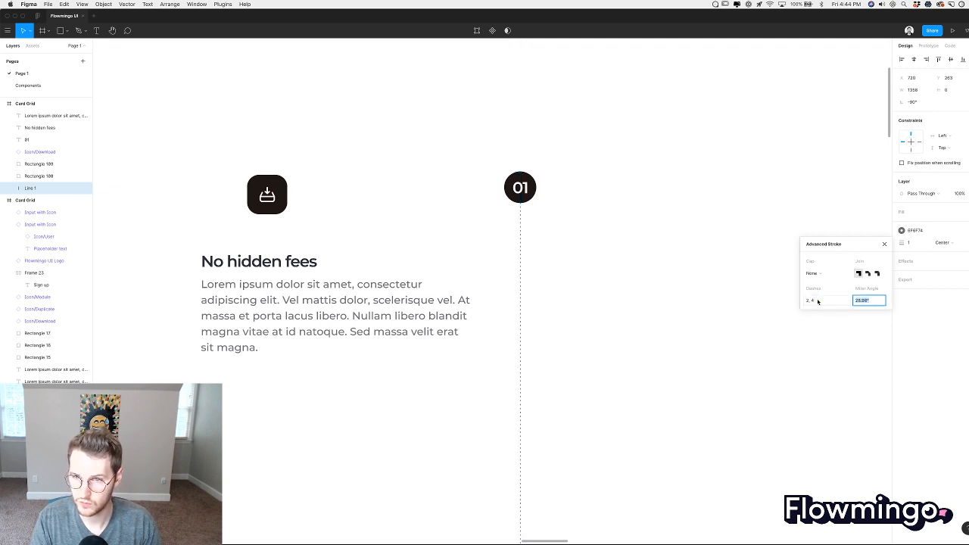
click(817, 301)
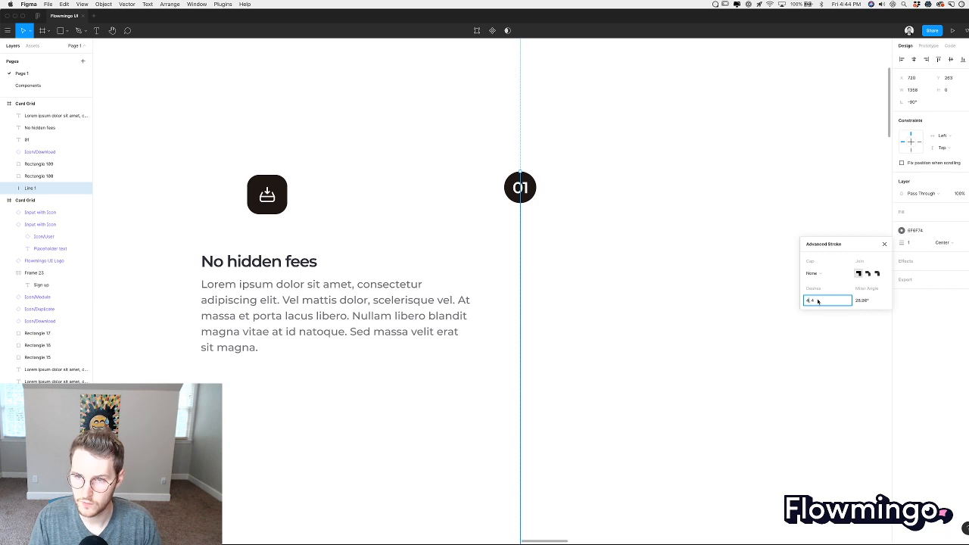
key(Tab)
click(818, 302)
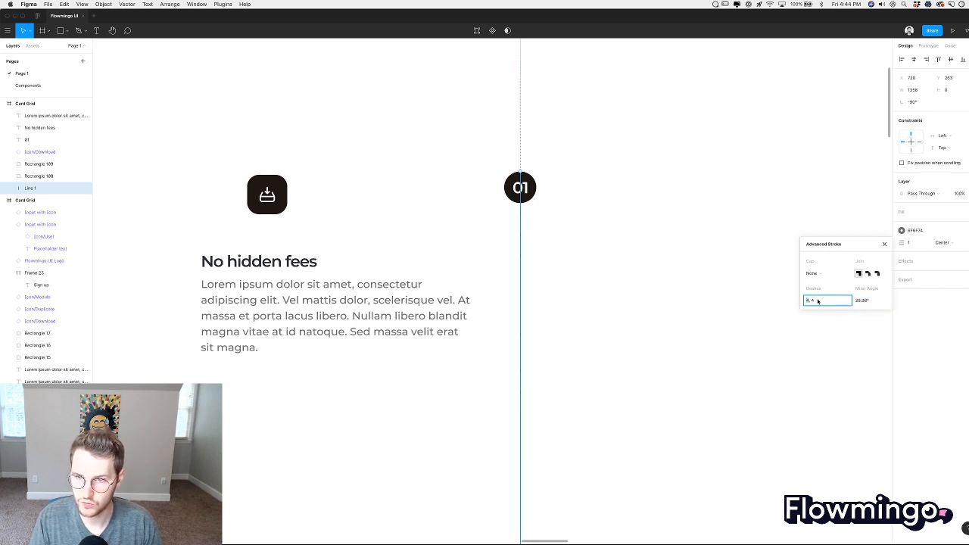
text(6, 4)
key(Tab)
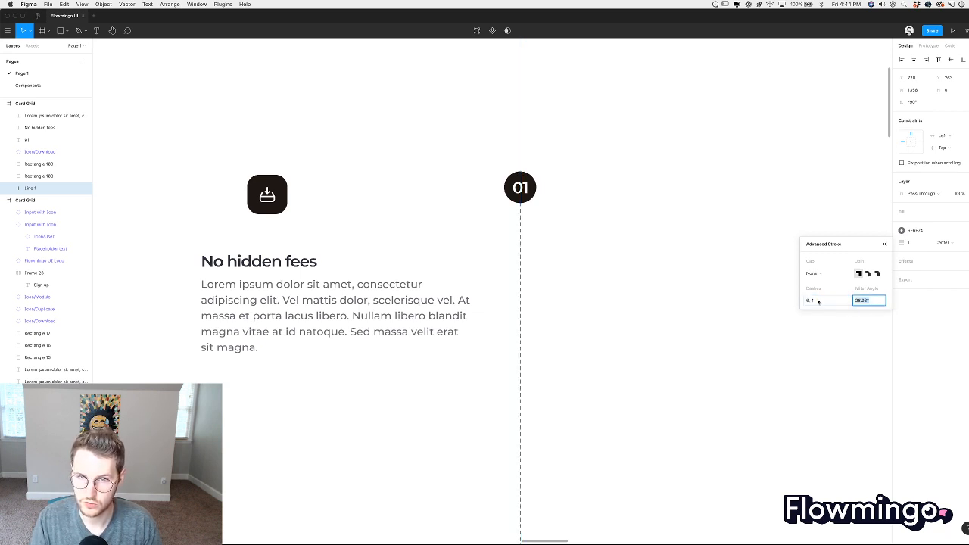
Set the vertical line's stroke dashes to 5, 5.
click(824, 301)
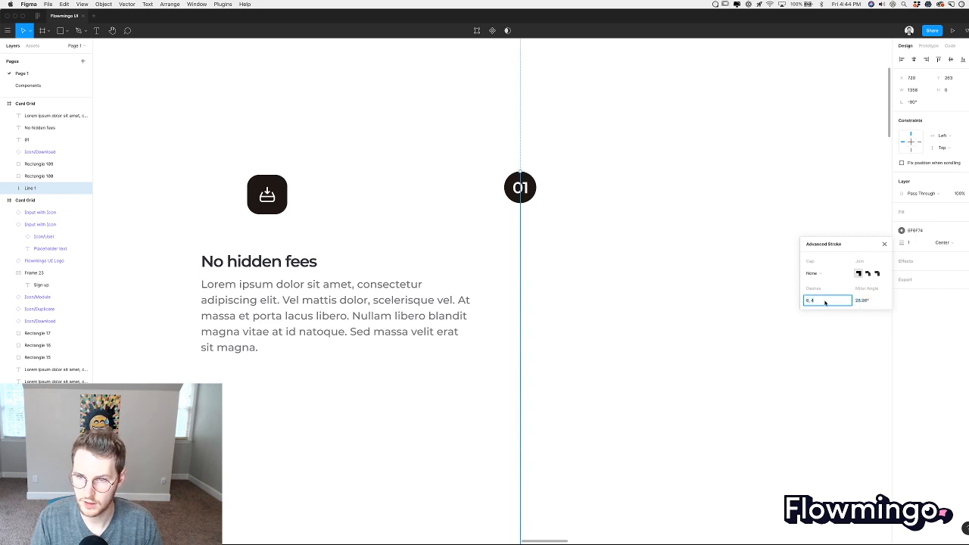
key(BackSpace)
text(5,)
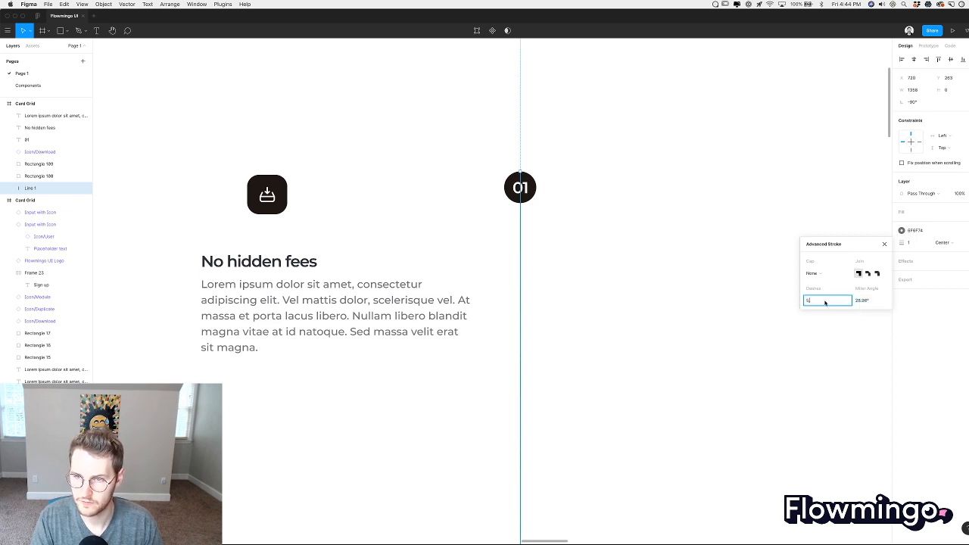
text( 5)
key(Return)
click(686, 282)
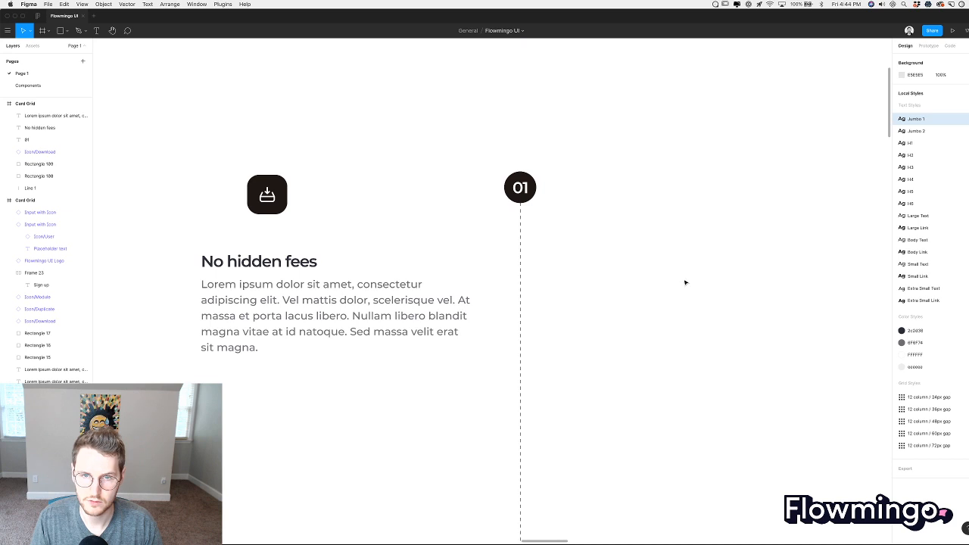
scroll(654, 275, down, 5)
scroll(654, 275, up, 5)
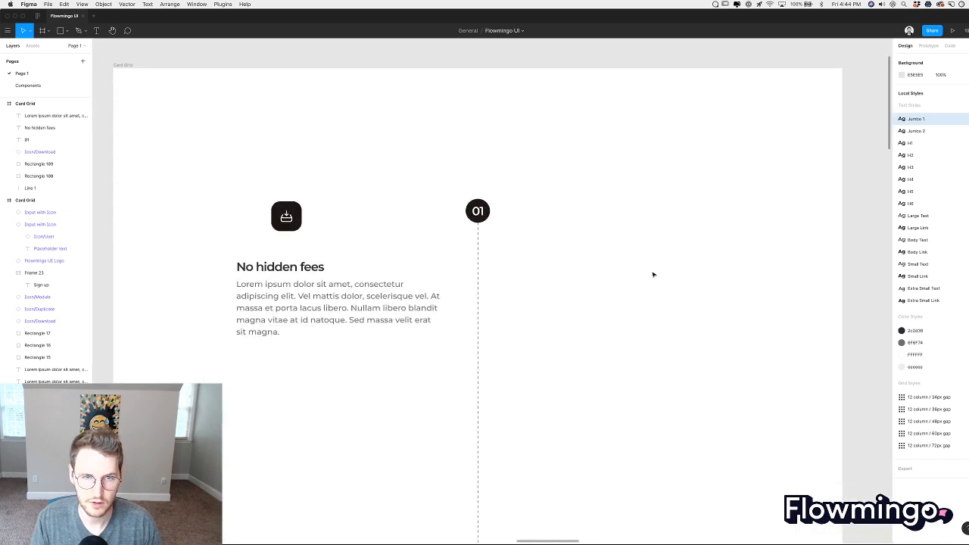
Align the download icon with the left edge of the "No hidden fees" text, then raise the whole block level with the "01" circle's top.
scroll(654, 275, left, 1)
drag(402, 224, 281, 209)
click(361, 164)
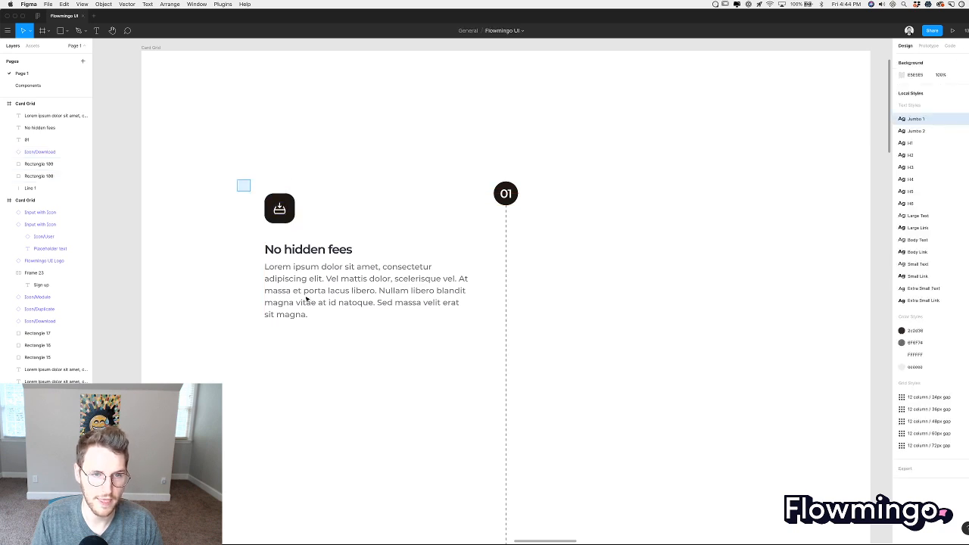
drag(237, 180, 319, 329)
key(shift+a)
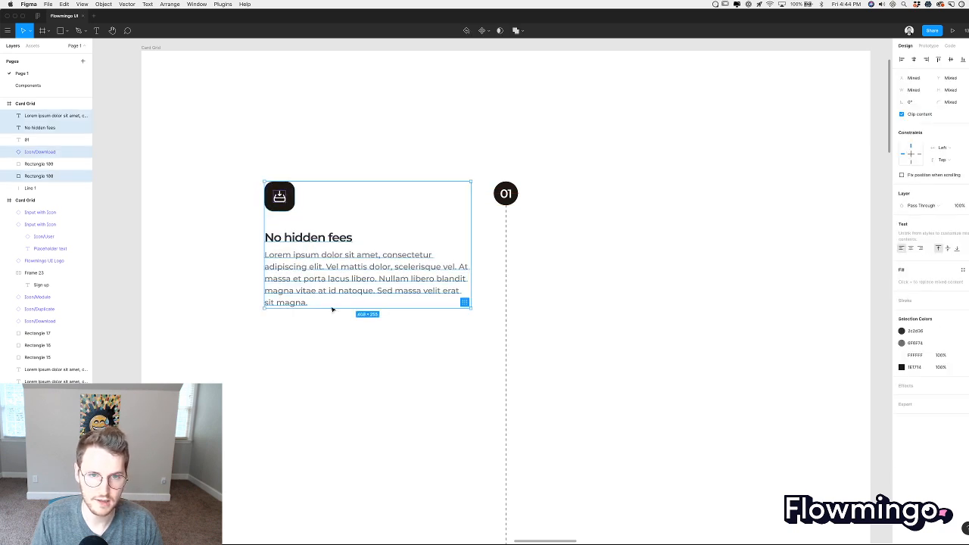
click(348, 341)
Show the layout grid and move the icon-and-text block left to the start of the second column.
key(ctrl+g)
scroll(401, 364, left, 2)
drag(404, 364, 291, 199)
drag(346, 283, 326, 283)
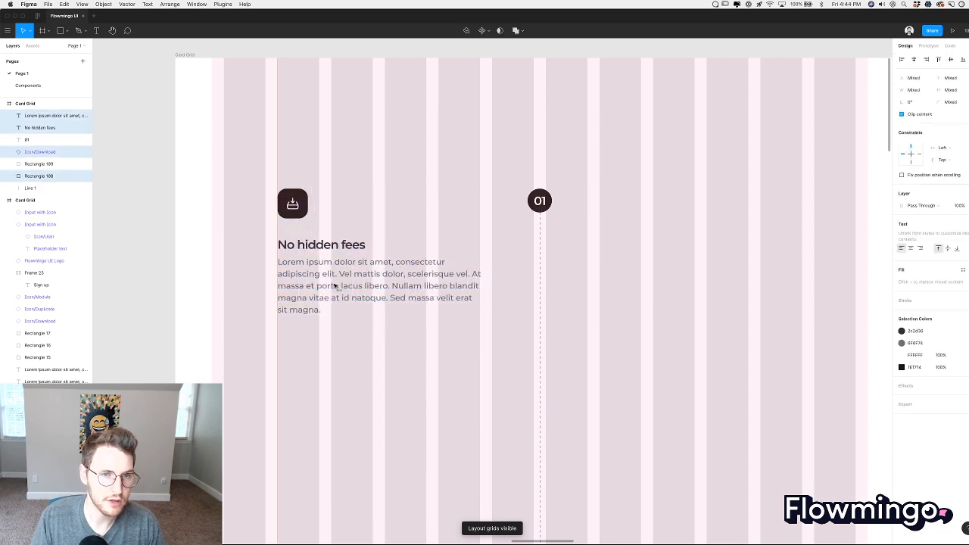
Narrow the "No hidden fees" paragraph to end at the fifth column's right edge, and hide the layout grid.
click(413, 327)
drag(489, 351, 480, 275)
click(475, 375)
scroll(476, 375, right, 1)
scroll(475, 375, up, 1)
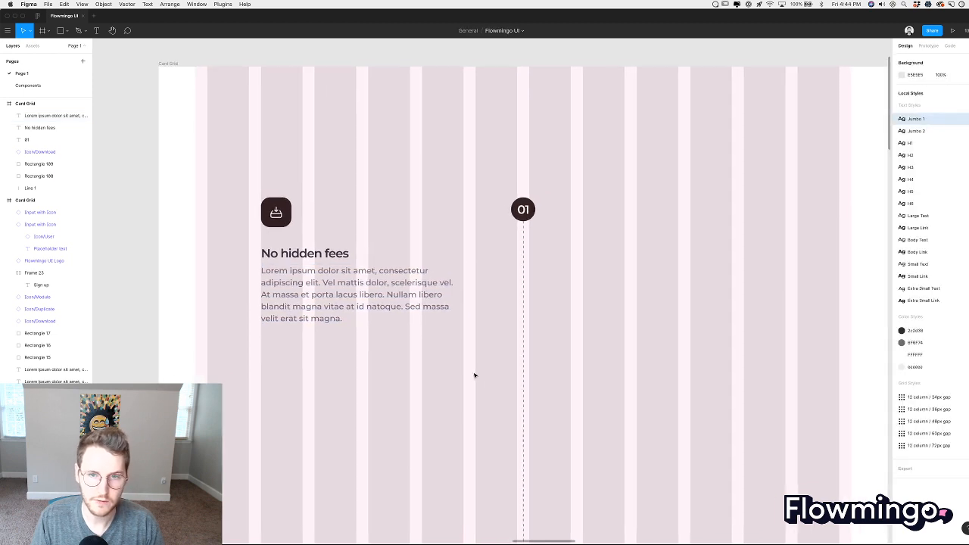
key(ctrl+g)
scroll(507, 354, right, 2)
scroll(507, 353, down, 1)
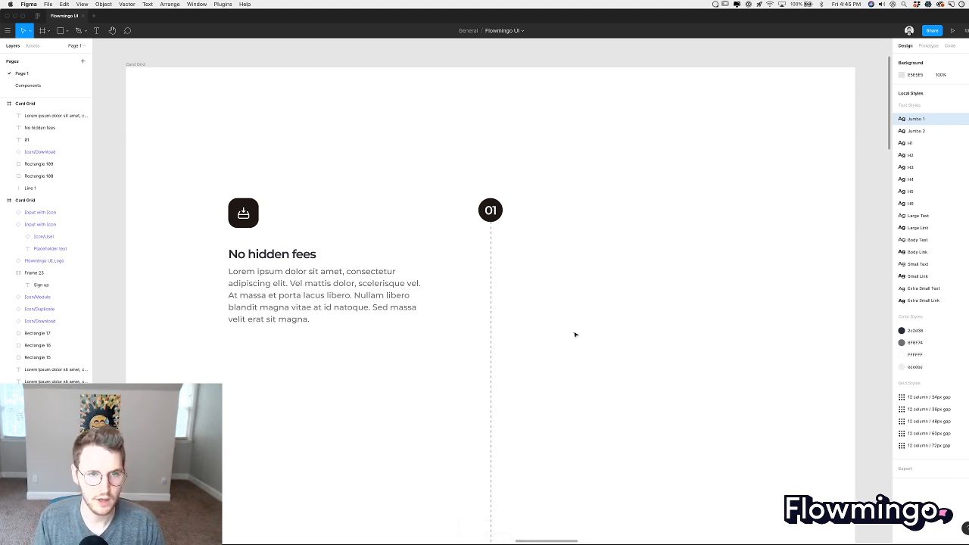
Copy the placeholder character image from an existing section and paste it into the timeline frame.
scroll(576, 334, down, 5)
scroll(576, 334, left, 9)
scroll(575, 334, down, 2)
scroll(575, 334, up, 1)
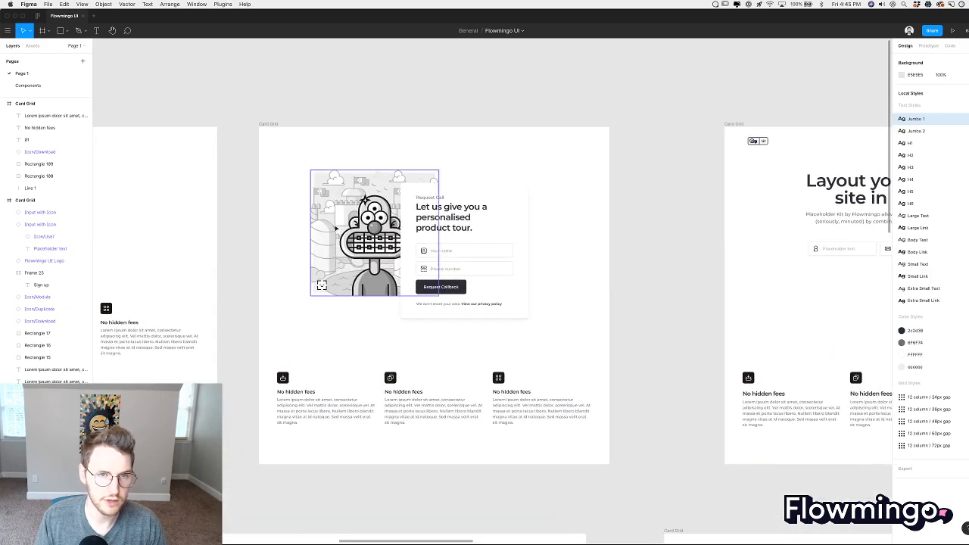
scroll(433, 328, down, 8)
click(414, 353)
scroll(567, 308, up, 5)
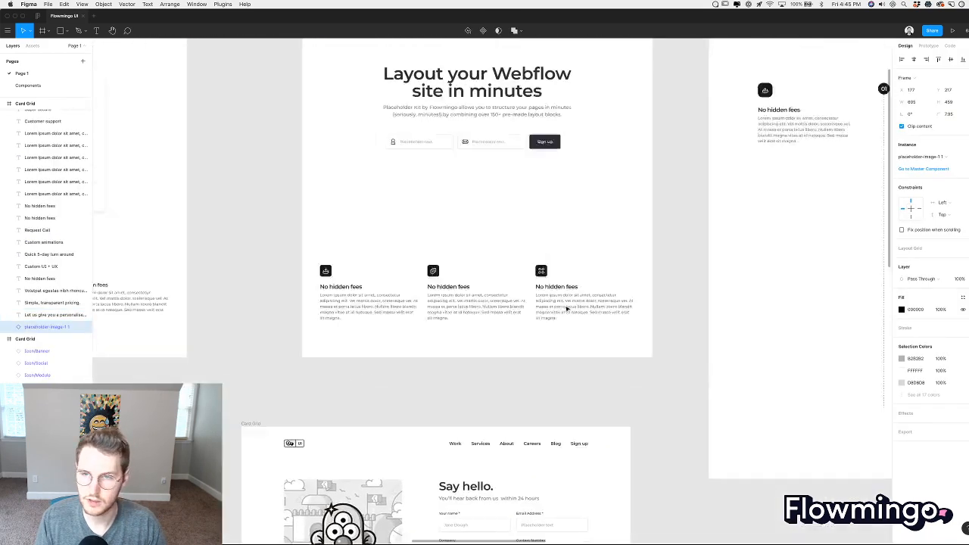
scroll(566, 308, up, 6)
key(super+v)
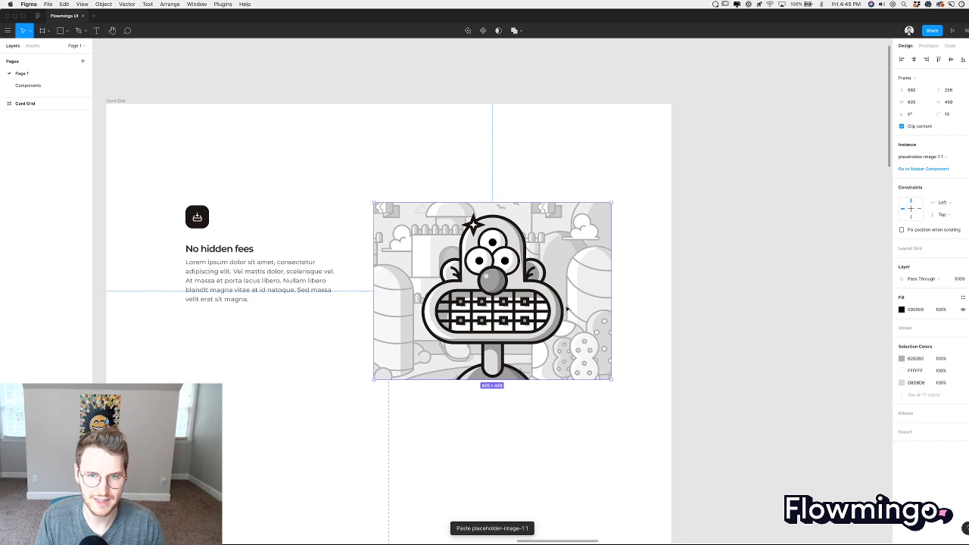
Place the placeholder image beside the dashed line, opposite the text block, and scale it down proportionally to about 354 × 269.
drag(495, 251, 538, 252)
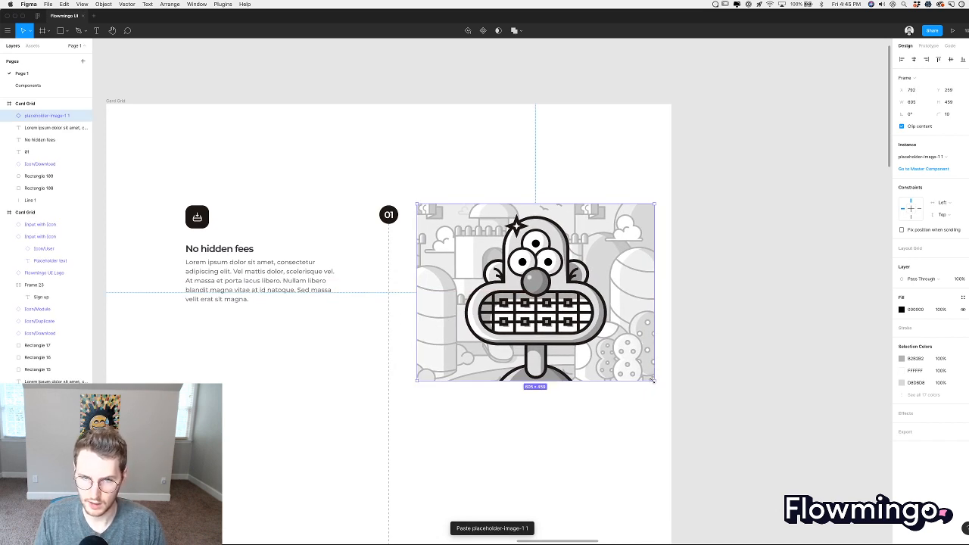
drag(653, 381, 586, 330)
key(super+z)
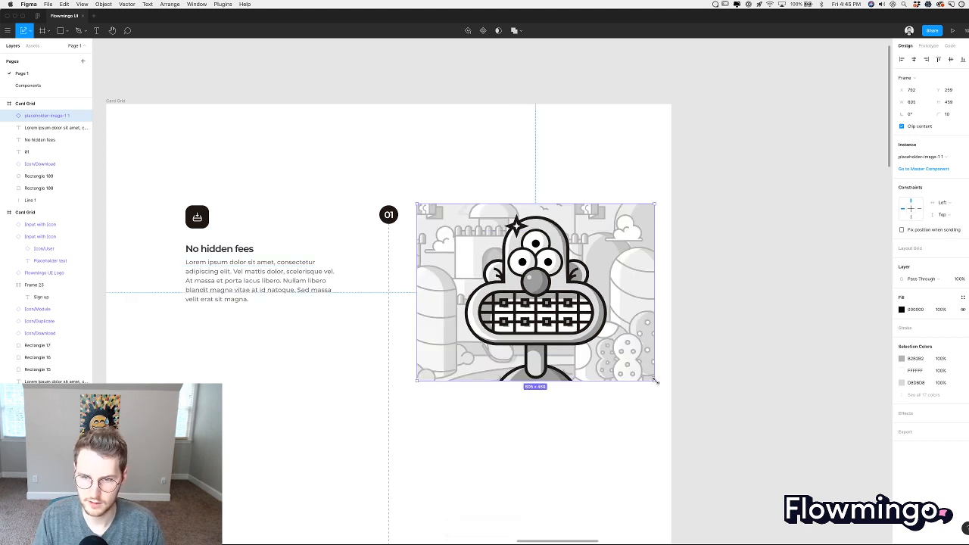
drag(654, 382, 557, 307)
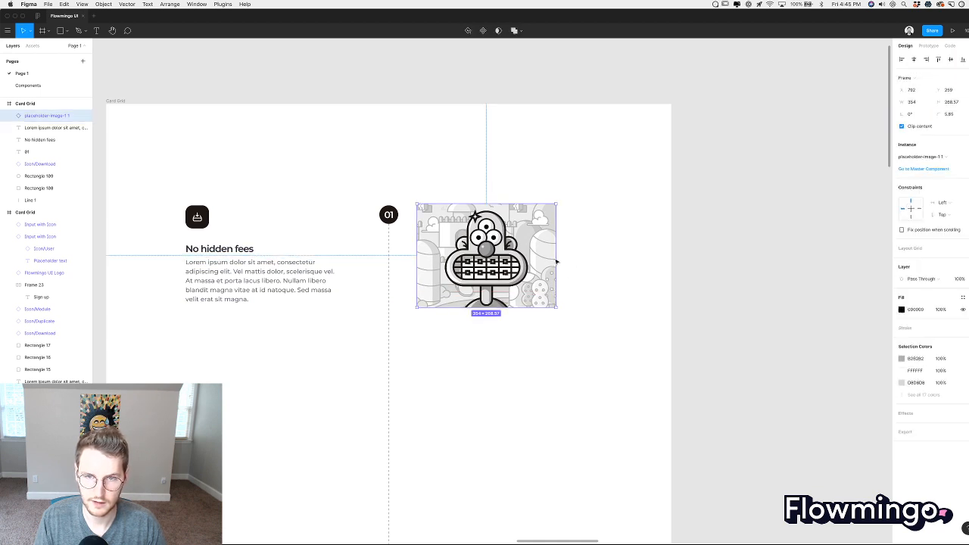
Widen the placeholder image to 364 and increase its height to 293, extending it equally at top and bottom.
mouse_move(555, 258)
mouse_down()
mouse_move(595, 259)
mouse_move(560, 260)
mouse_up()
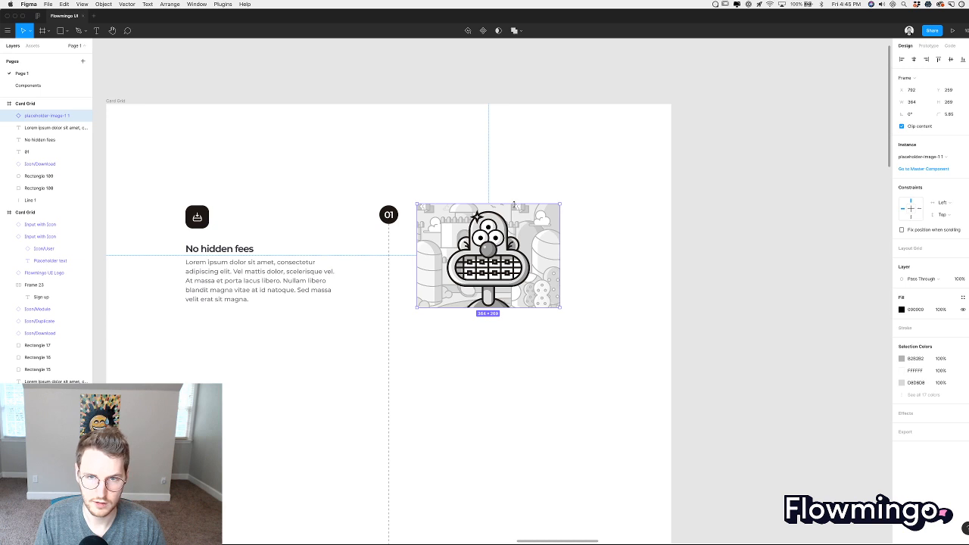
drag(514, 204, 513, 199)
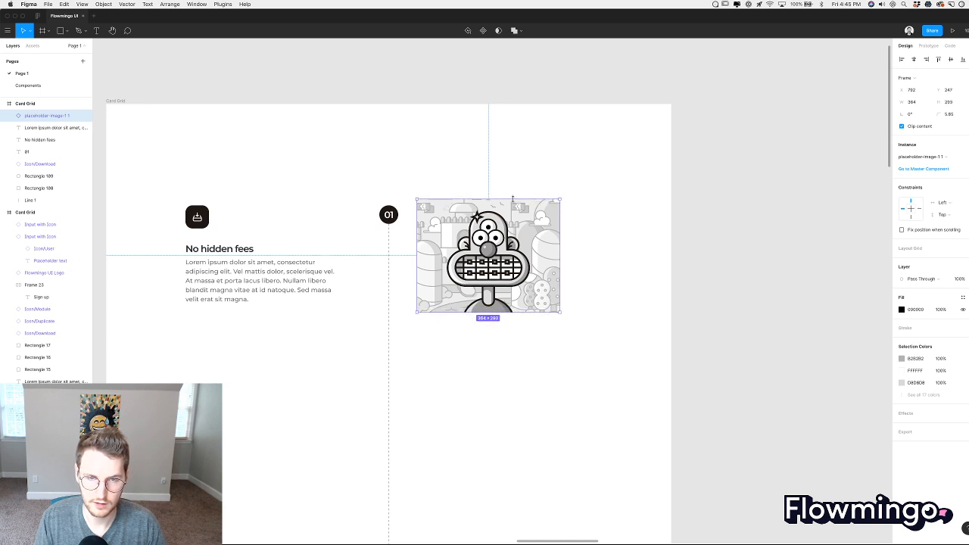
click(590, 232)
scroll(590, 233, left, 2)
scroll(590, 232, up, 2)
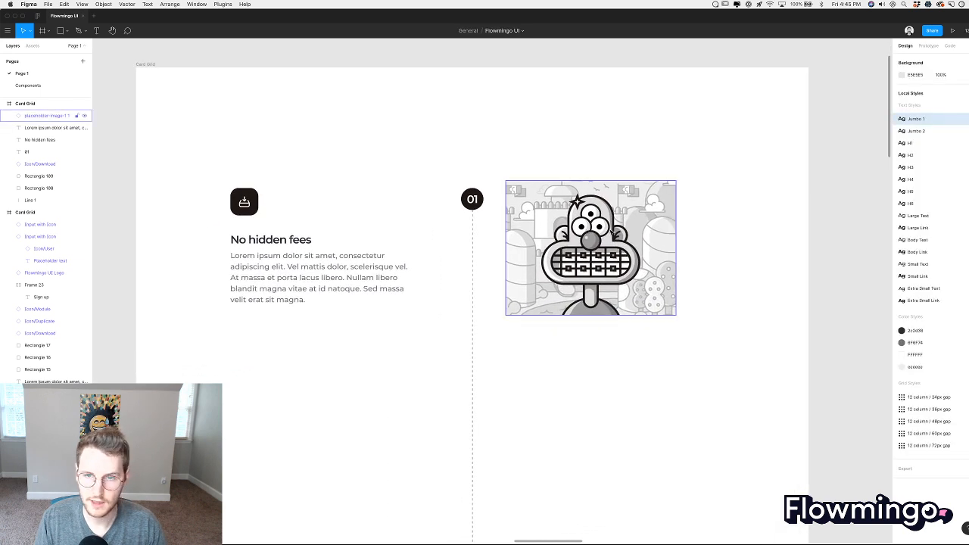
Using the layout grid, fit the placeholder image to columns eight through eleven at 399 wide and reduce its height to 257.
mouse_move(605, 232)
mouse_down()
mouse_move(640, 239)
mouse_move(608, 240)
mouse_up()
key(ctrl+g)
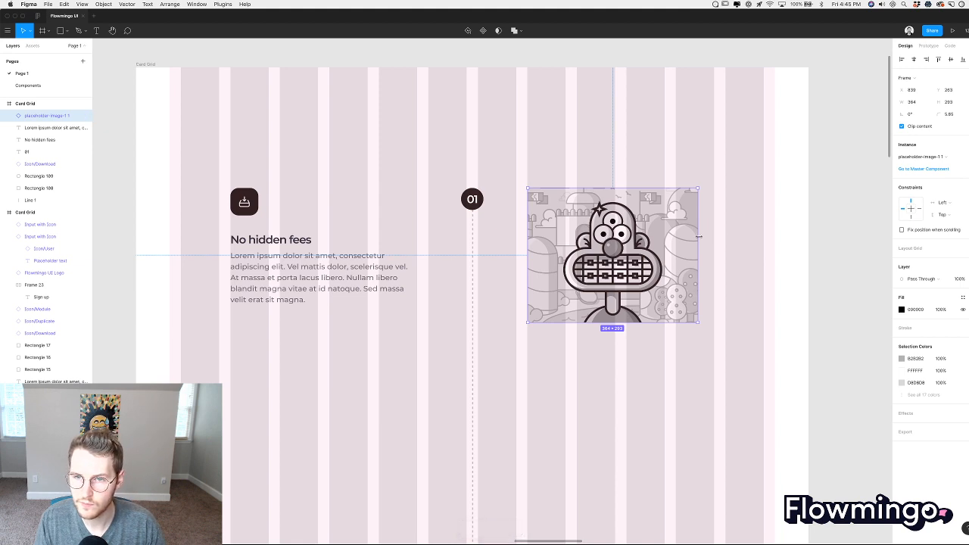
drag(699, 237, 714, 237)
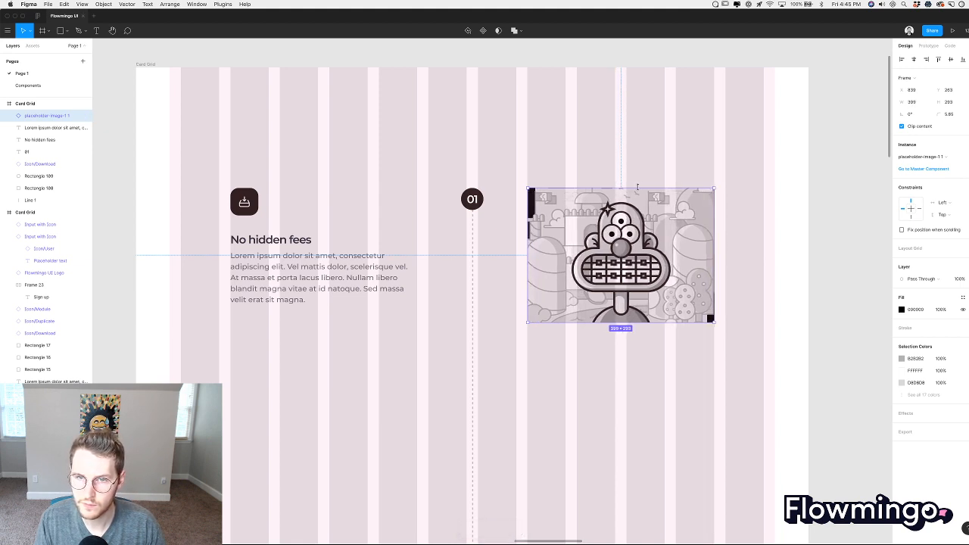
drag(637, 190, 637, 195)
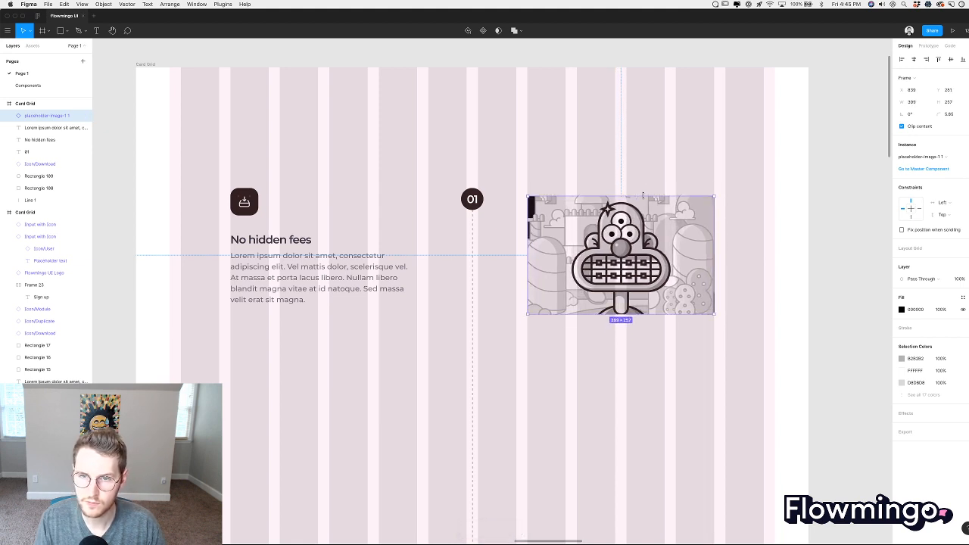
click(756, 201)
key(ctrl+g)
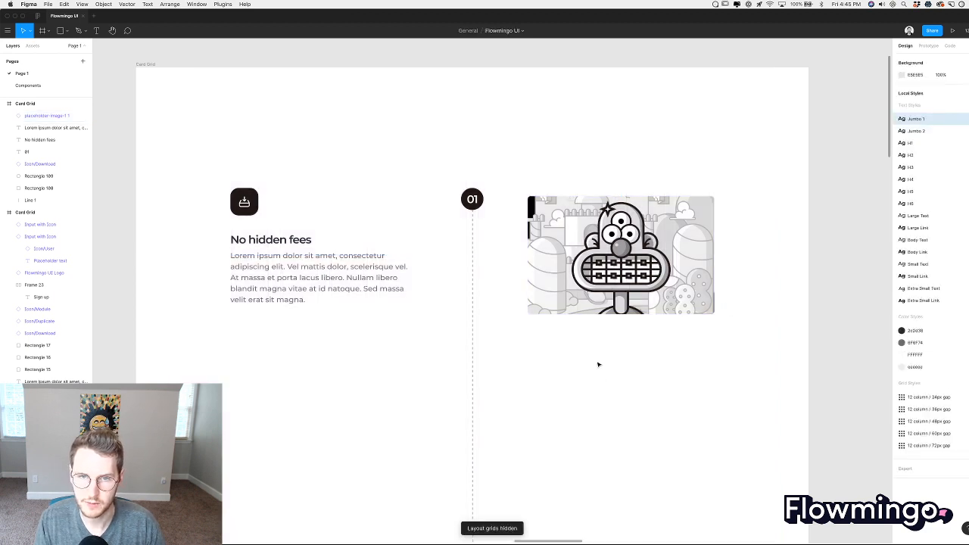
Move the placeholder image up so its top edge lines up with the top of the download icon.
scroll(537, 256, up, 3)
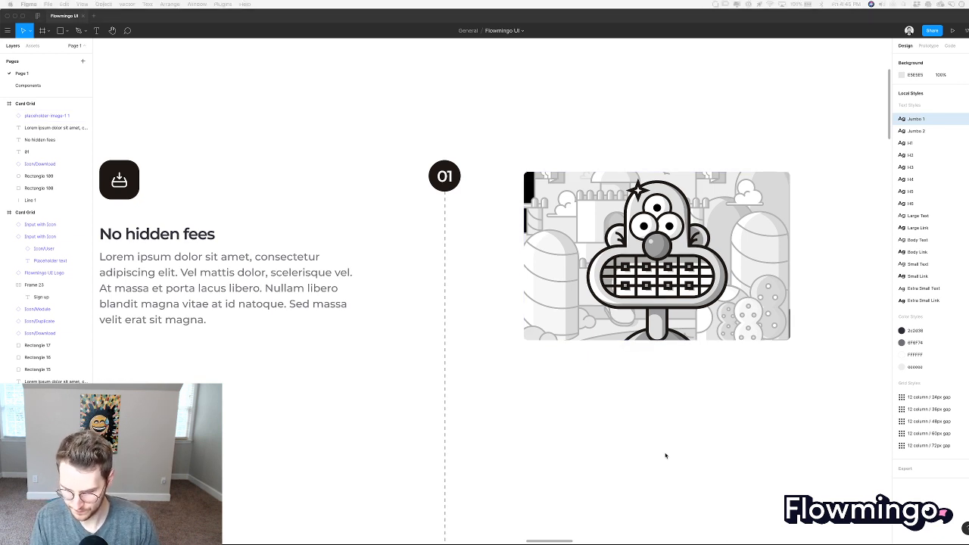
click(617, 431)
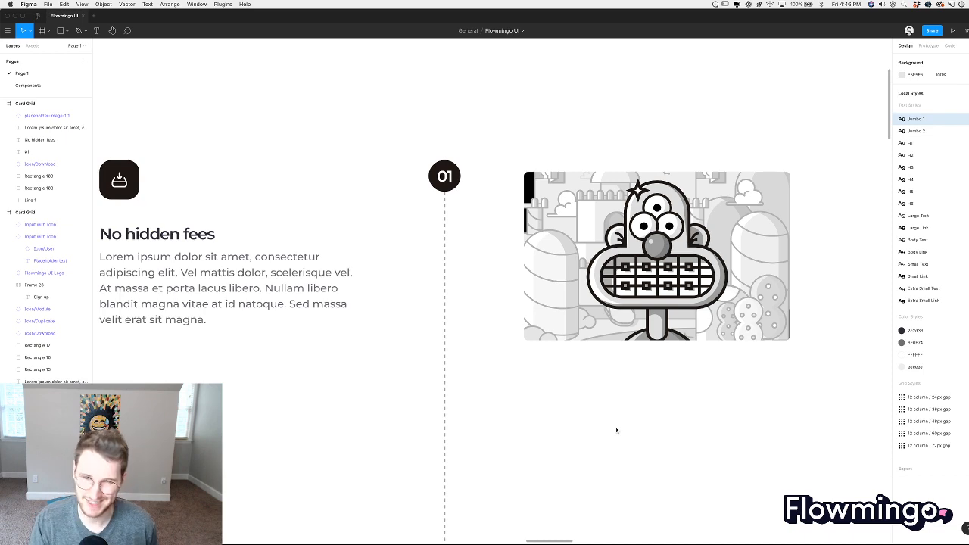
scroll(614, 432, down, 3)
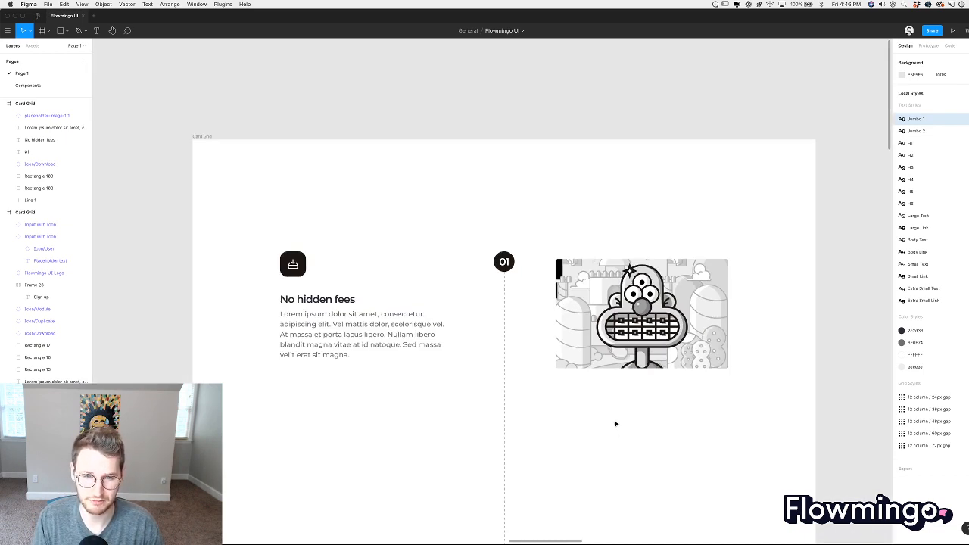
scroll(616, 424, up, 2)
click(625, 368)
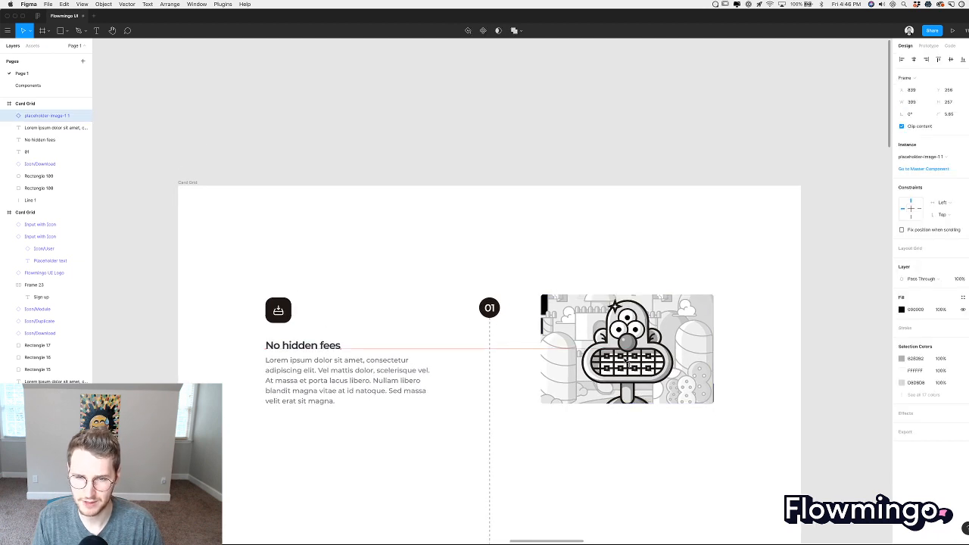
click(619, 436)
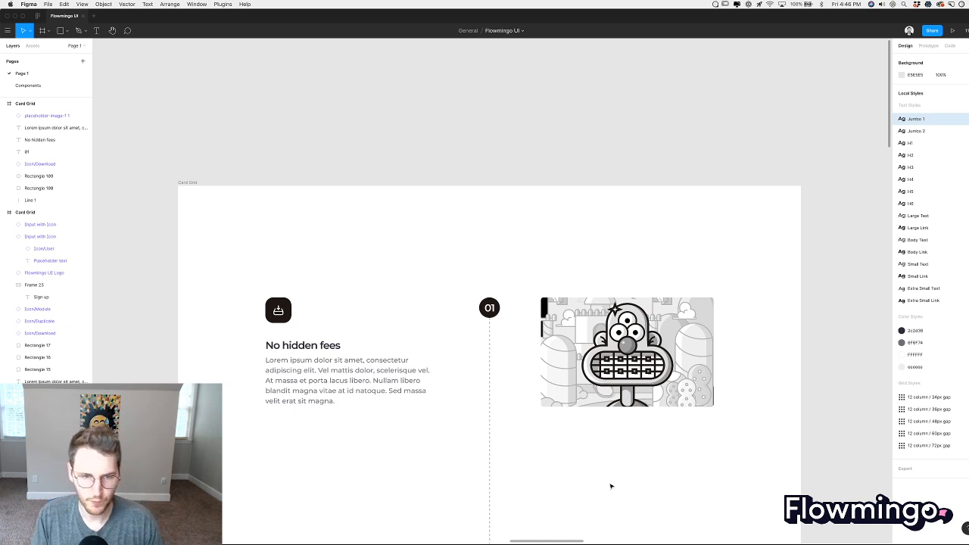
Duplicate the "01" circle with its number and place the copy lower on the dashed line, below the text block.
scroll(610, 486, up, 3)
scroll(510, 268, down, 2)
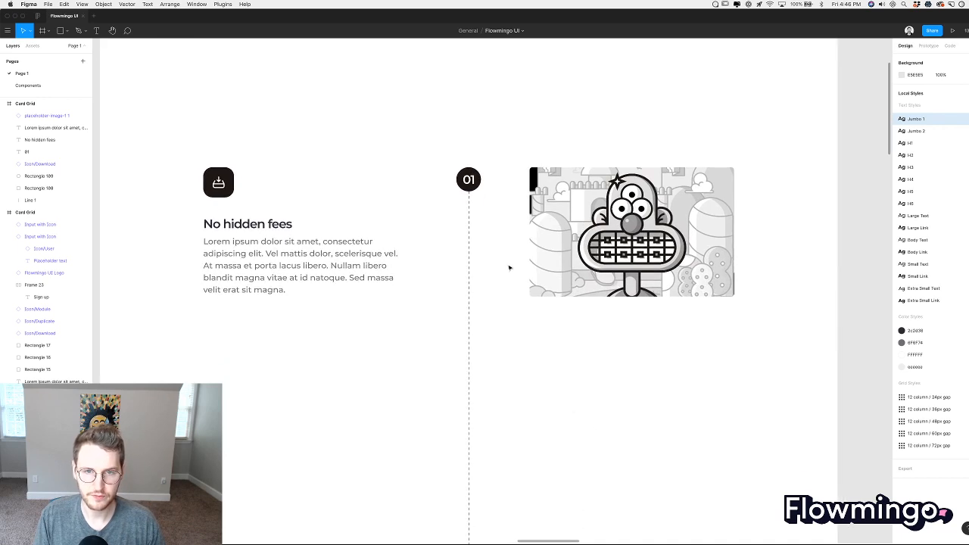
click(474, 184)
shift+click(469, 179)
drag(469, 179, 456, 391)
click(517, 411)
scroll(517, 413, down, 2)
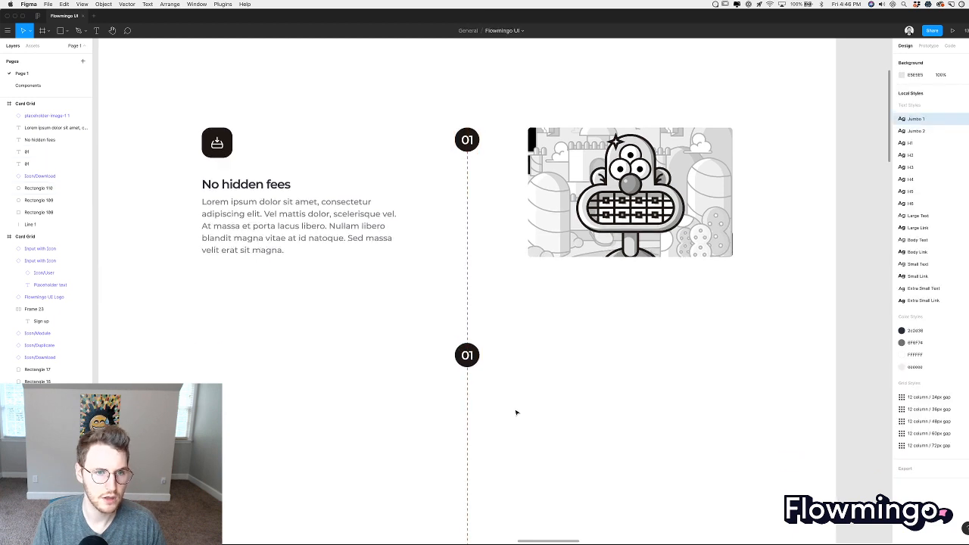
Change the number in the lower copied circle to 02.
click(471, 359)
double_click(470, 361)
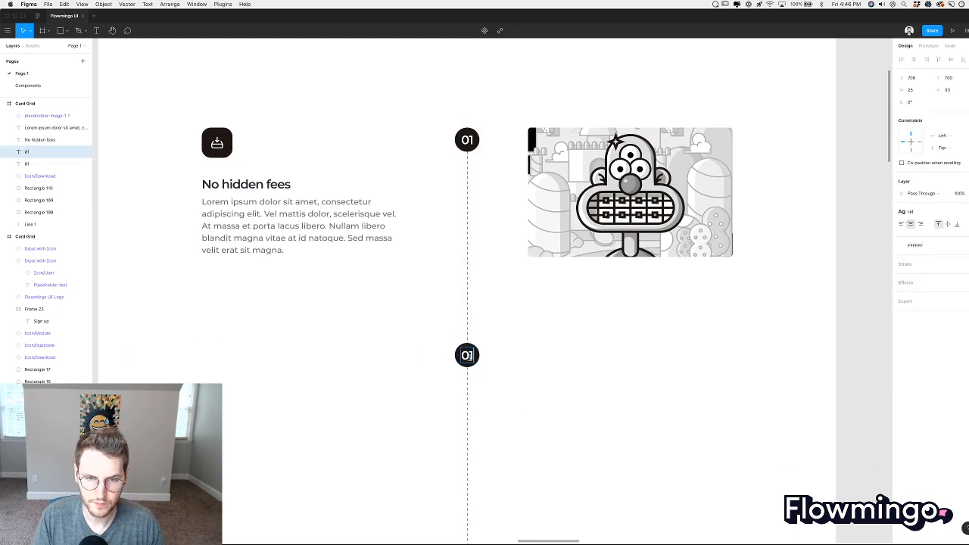
text(02)
click(537, 376)
Build the mirrored second row beside circle 02: copy the placeholder image left of the line and the icon-and-text block to its right, aligned to the layout grid.
drag(353, 306, 548, 360)
click(577, 298)
scroll(577, 298, down, 1)
drag(675, 165, 311, 390)
key(ctrl+g)
key(ctrl+g)
click(389, 328)
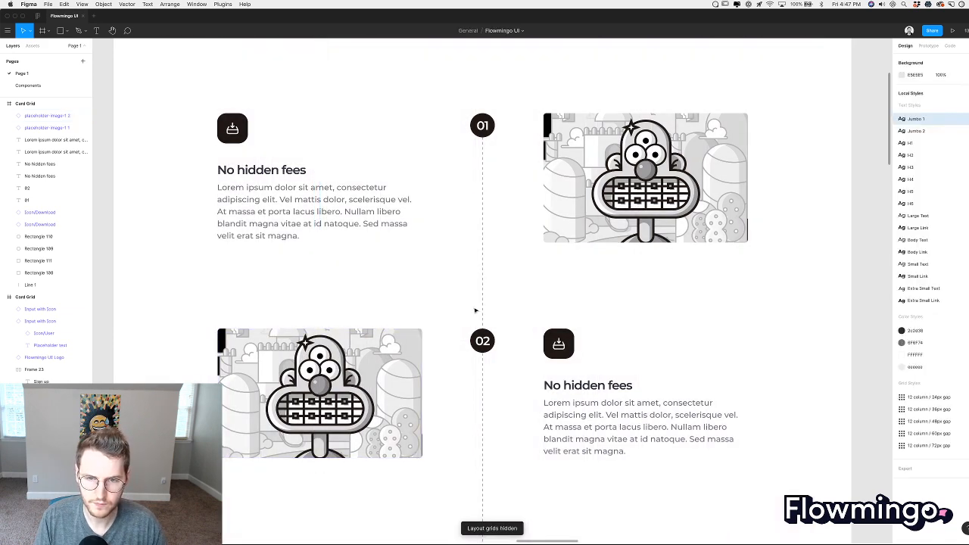
scroll(476, 310, down, 2)
scroll(476, 310, up, 5)
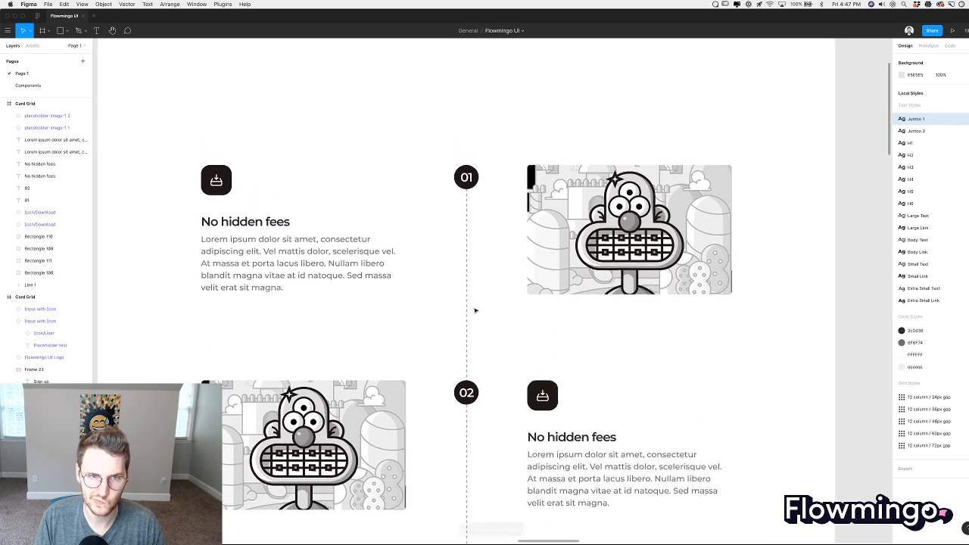
Group the 01 circle with its number and center the group vertically against the first placeholder image.
click(466, 185)
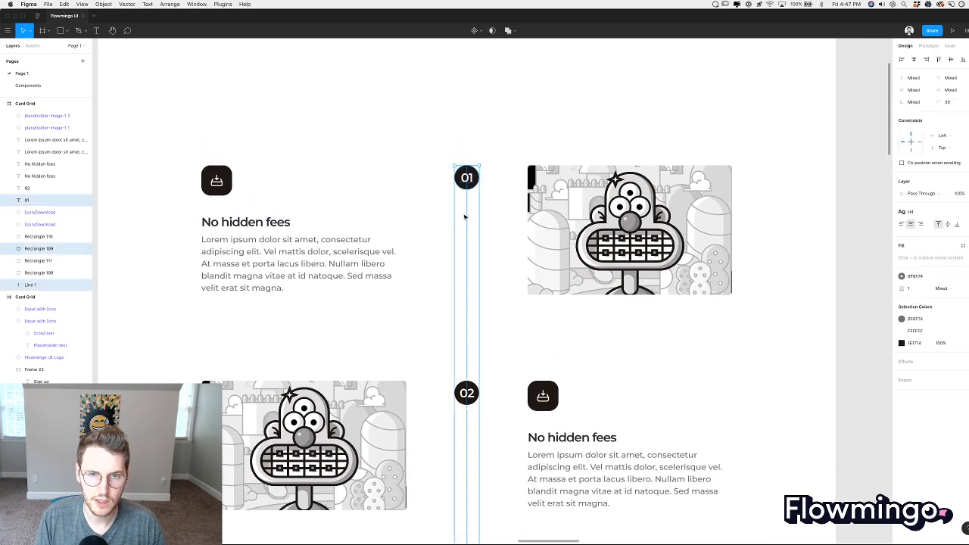
click(465, 187)
drag(465, 187, 463, 241)
key(super+z)
key(super+g)
shift+click(537, 212)
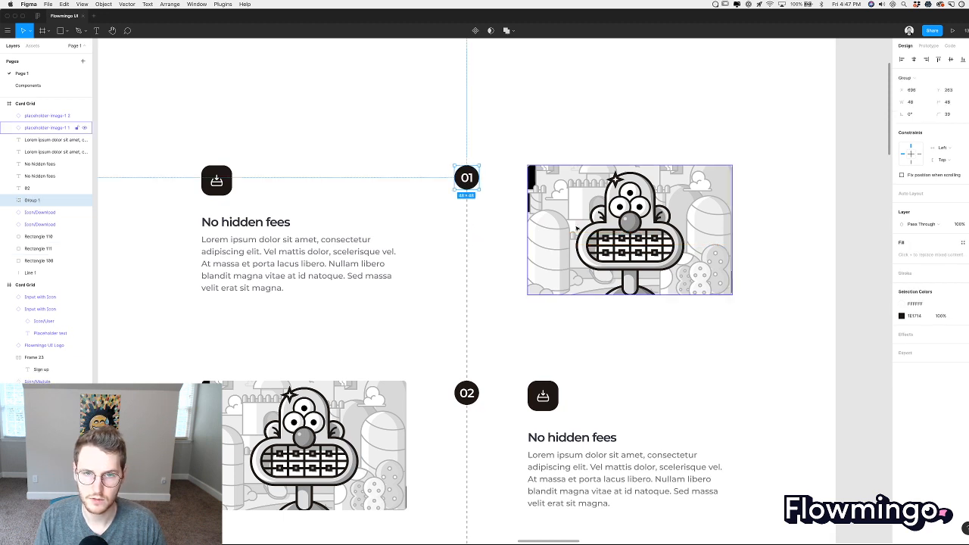
click(951, 59)
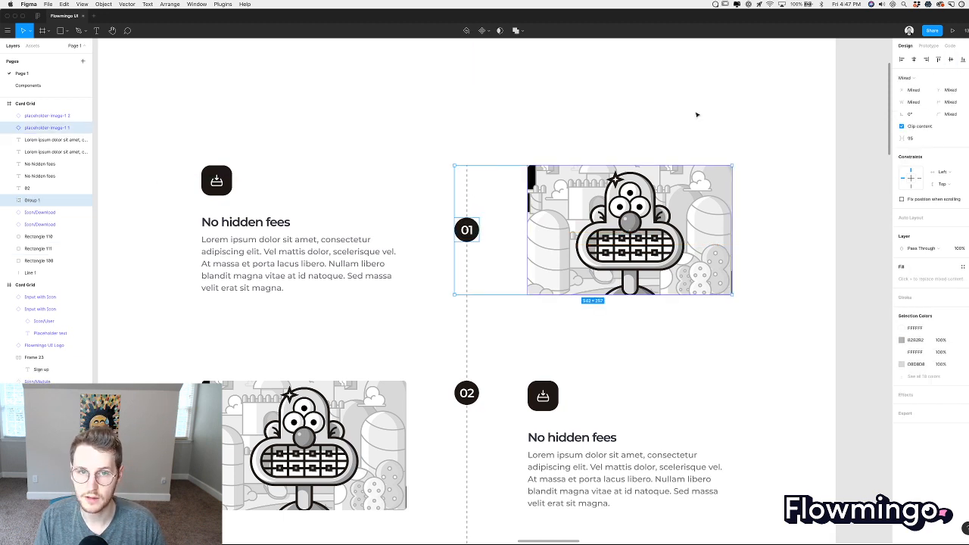
shift+click(564, 228)
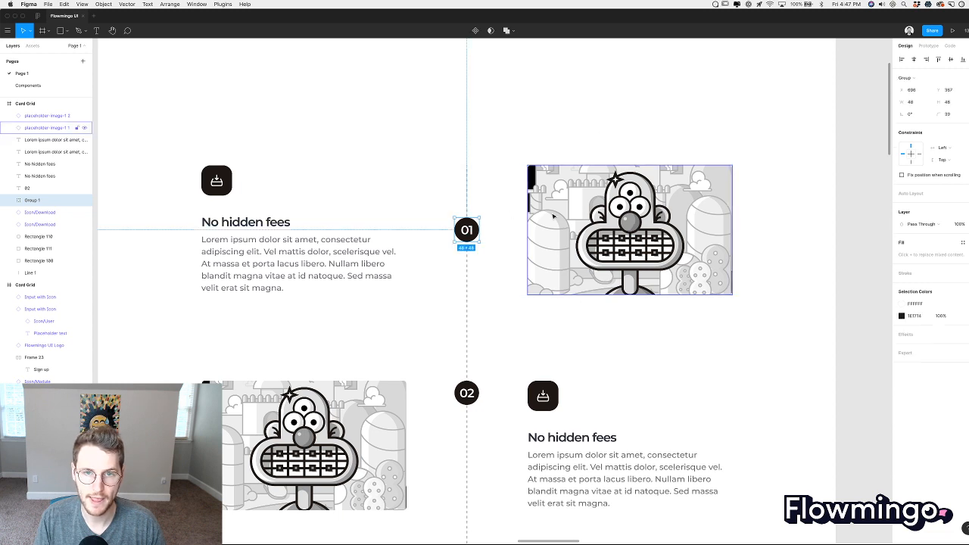
click(490, 203)
Shorten the dashed line from above so it starts at the center of the 01 circle.
click(463, 175)
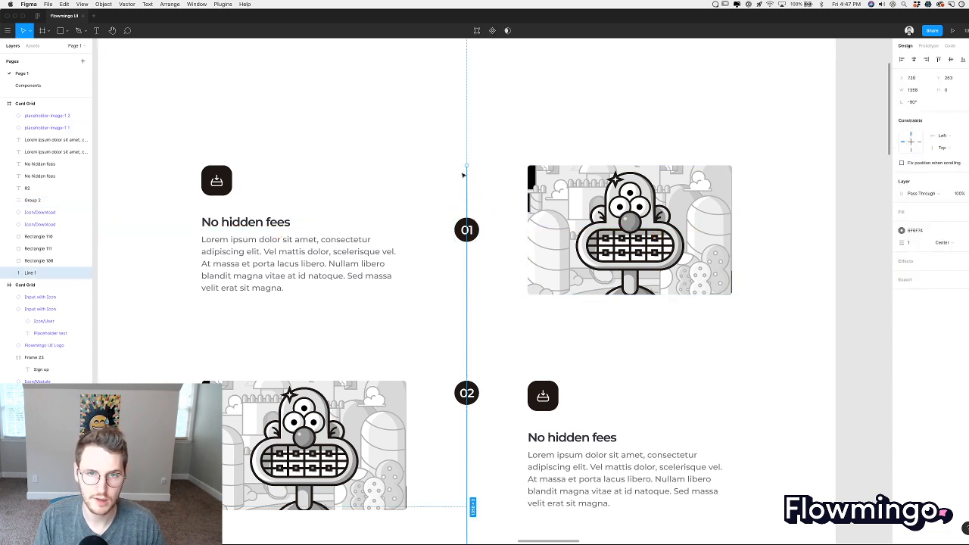
drag(466, 165, 467, 230)
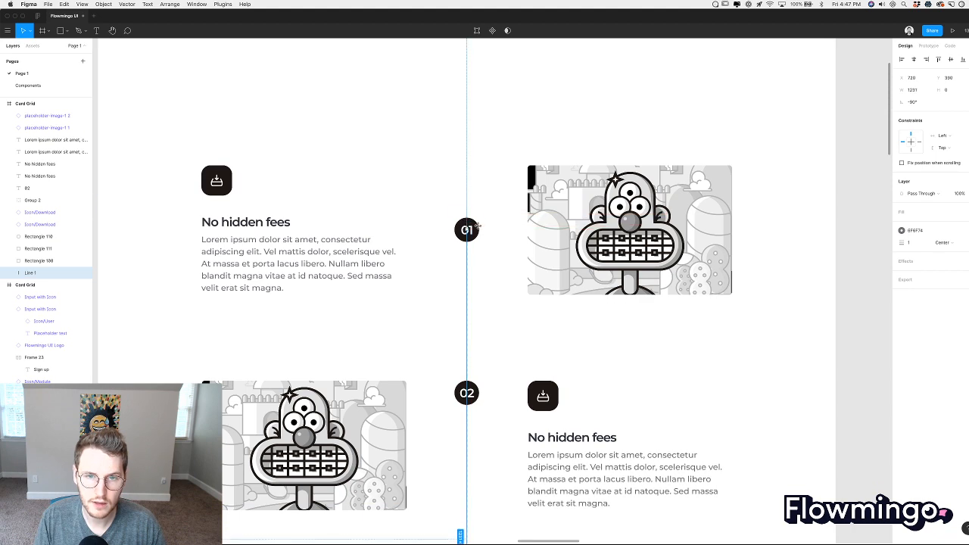
click(499, 213)
Group the 02 circle with its number and center the group vertically against the second row's placeholder image.
scroll(499, 213, down, 4)
drag(503, 300, 476, 216)
key(super+g)
drag(482, 250, 482, 303)
shift+click(394, 303)
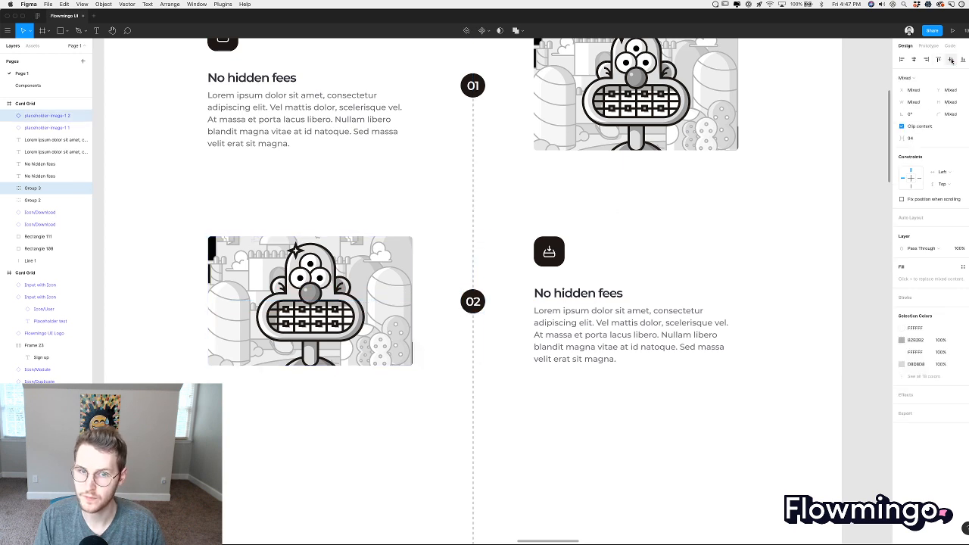
click(724, 222)
click(469, 301)
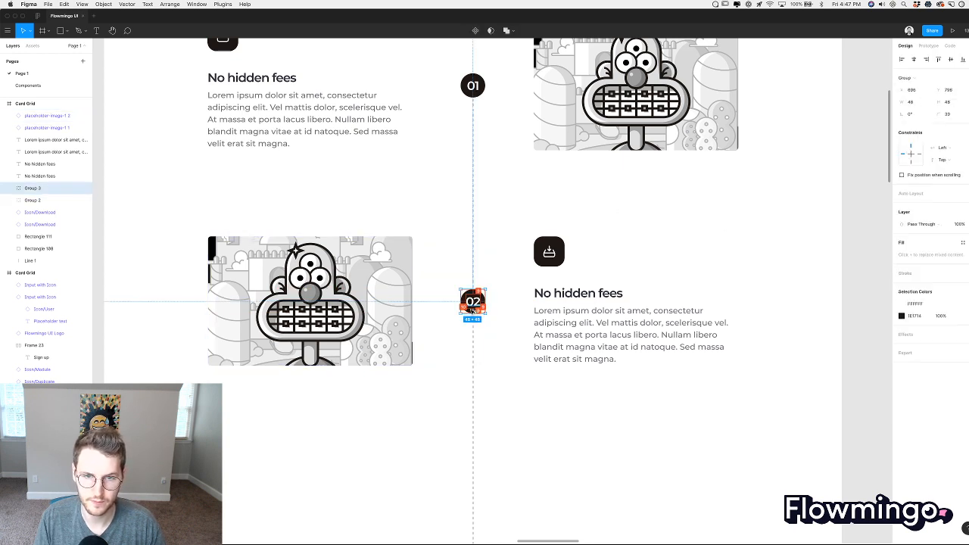
click(495, 337)
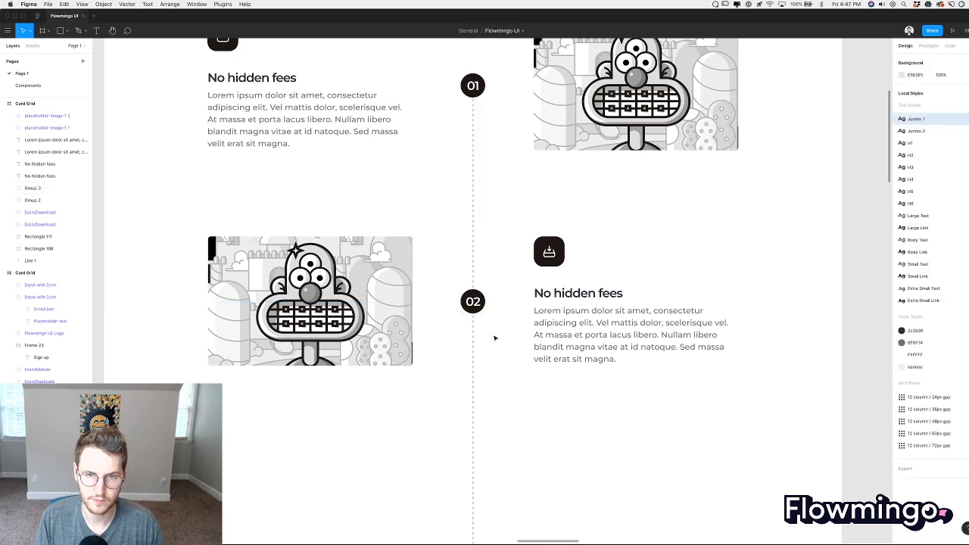
Delete the download icons and their dark rounded squares from both rows.
scroll(495, 338, down, 3)
scroll(495, 338, up, 3)
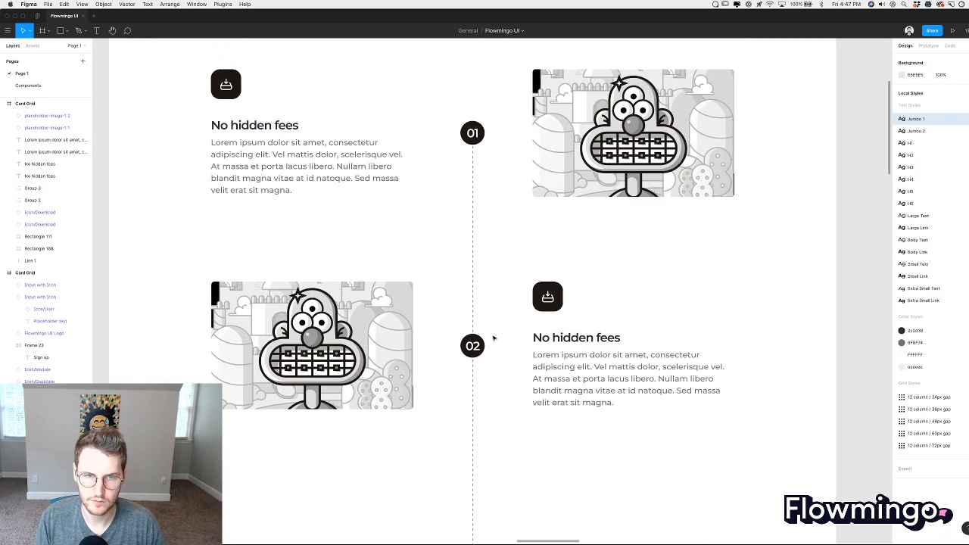
scroll(493, 337, up, 2)
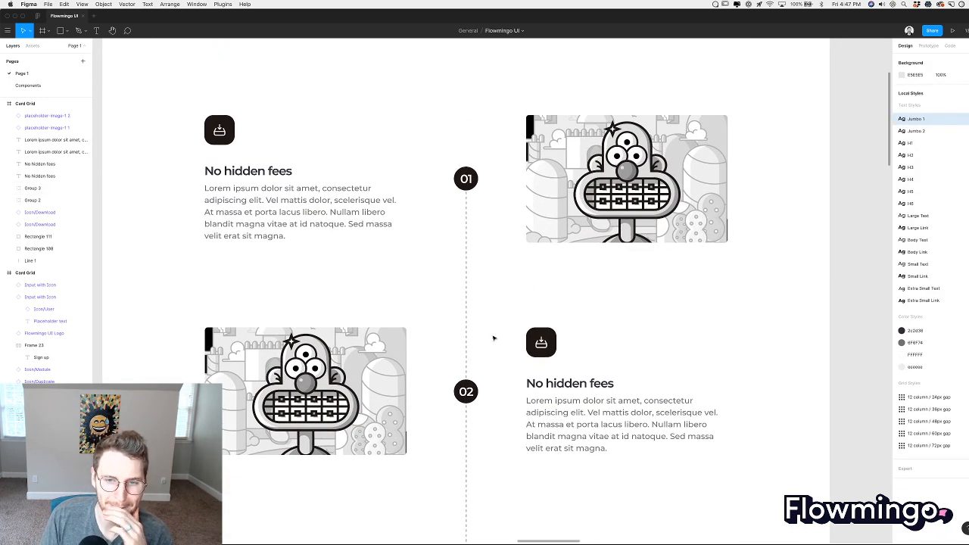
scroll(494, 338, down, 1)
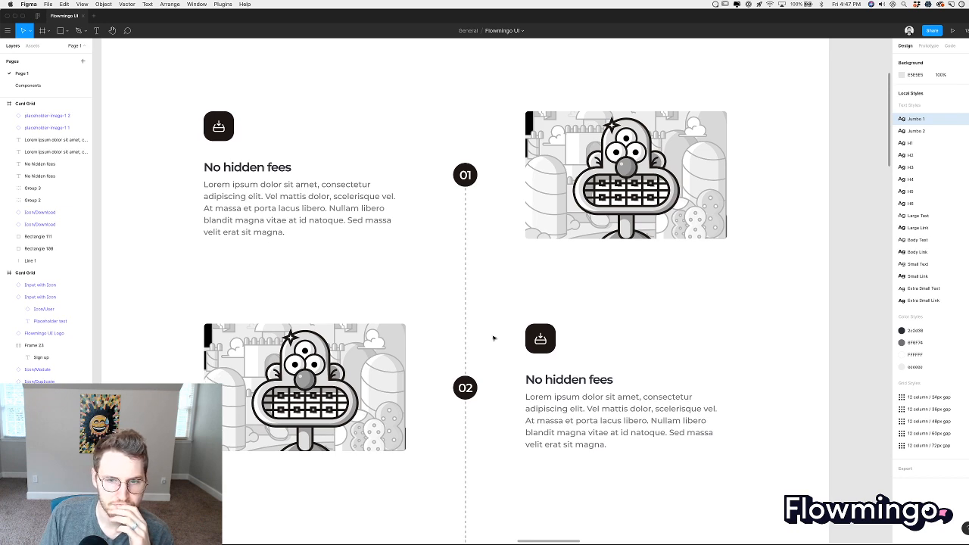
scroll(494, 338, up, 2)
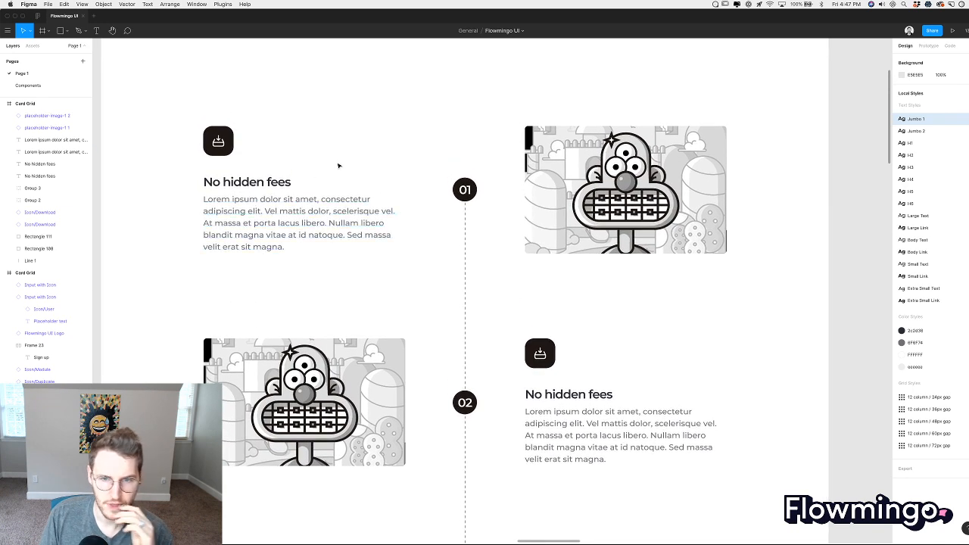
drag(568, 363, 531, 331)
key(Delete)
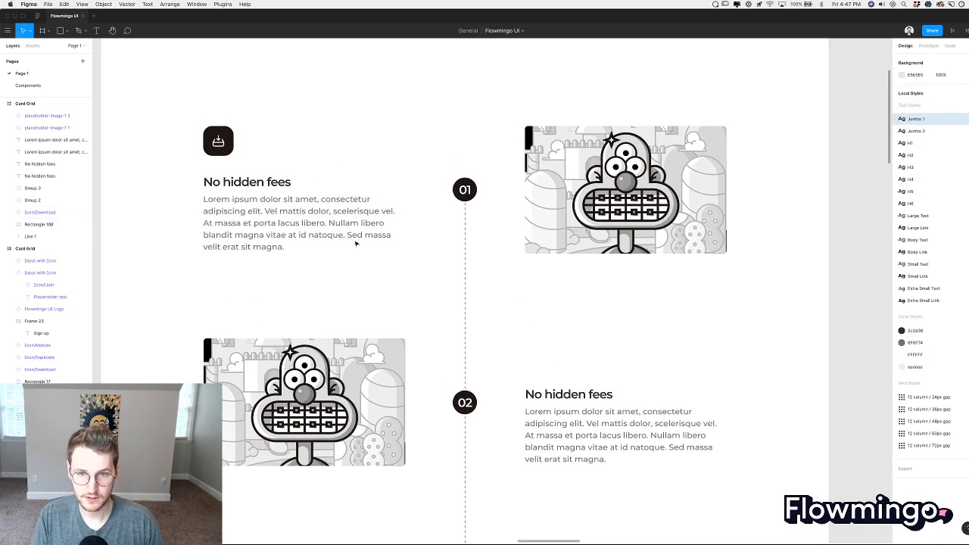
drag(255, 147, 173, 112)
key(Delete)
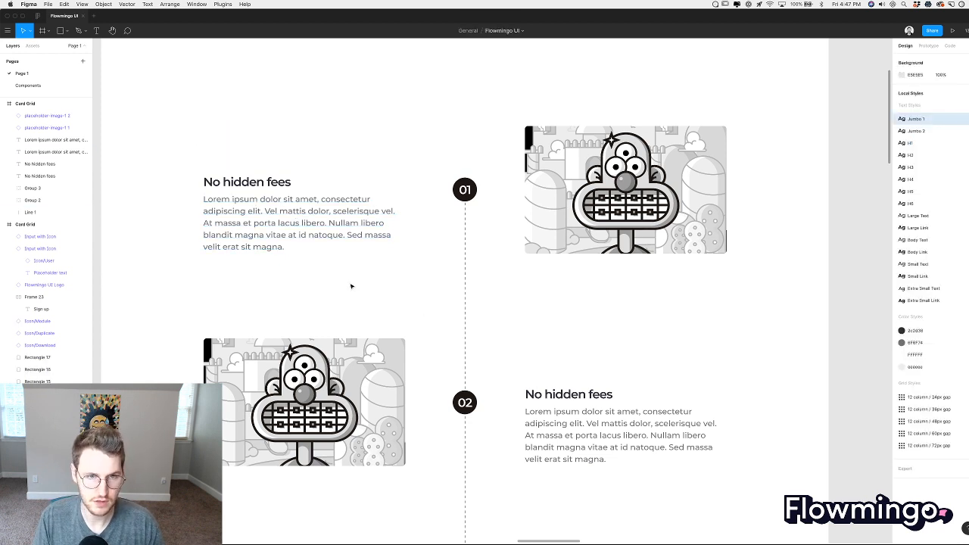
Move the heading and paragraph of each row up so they sit vertically centered beside their placeholder image.
drag(353, 281, 262, 182)
drag(256, 232, 252, 207)
scroll(505, 373, down, 2)
drag(517, 330, 602, 430)
drag(575, 372, 573, 359)
click(591, 288)
Duplicate the first row's heading, paragraph and image, without the circle and line, and place the copy directly below the second row.
scroll(590, 290, down, 3)
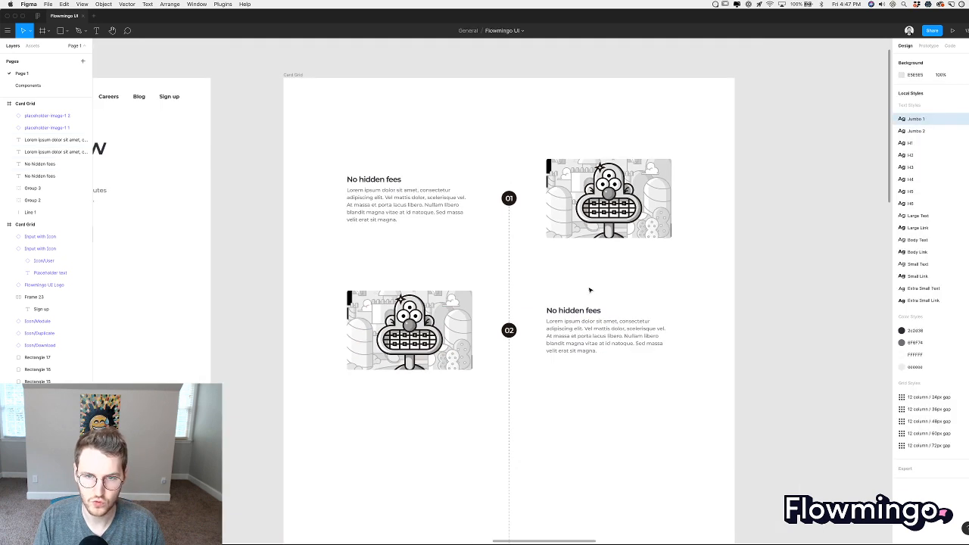
scroll(590, 290, right, 1)
drag(634, 260, 338, 166)
drag(440, 260, 528, 282)
key(super+z)
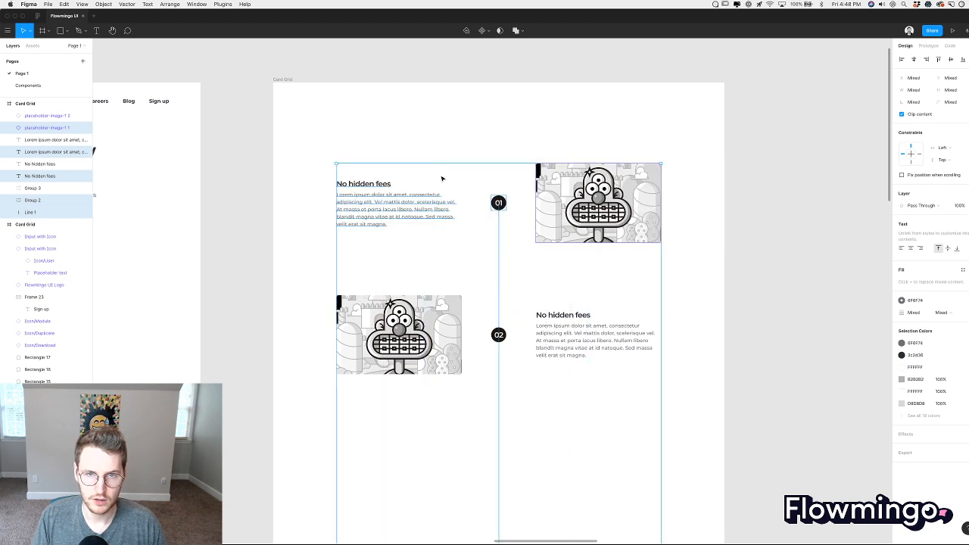
drag(490, 142, 508, 245)
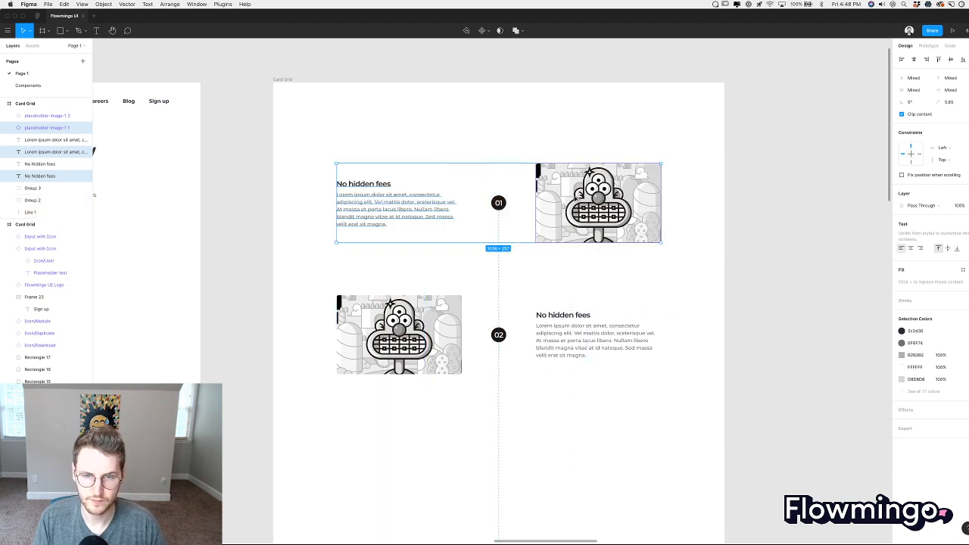
drag(577, 195, 570, 408)
Shift the duplicated third row straight down to leave a clear gap below the second row.
key(shift+Down)
key(shift+Down)
key(shift+Down)
key(shift+Down)
key(shift+Down)
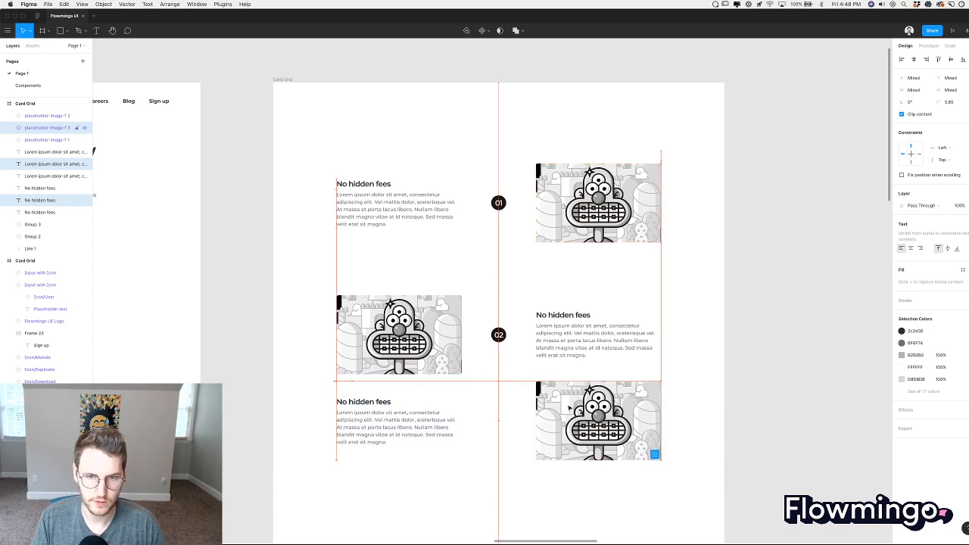
key(shift+Down)
key(shift+Down)
key(shift+Down)
key(shift+Down)
key(shift+Down)
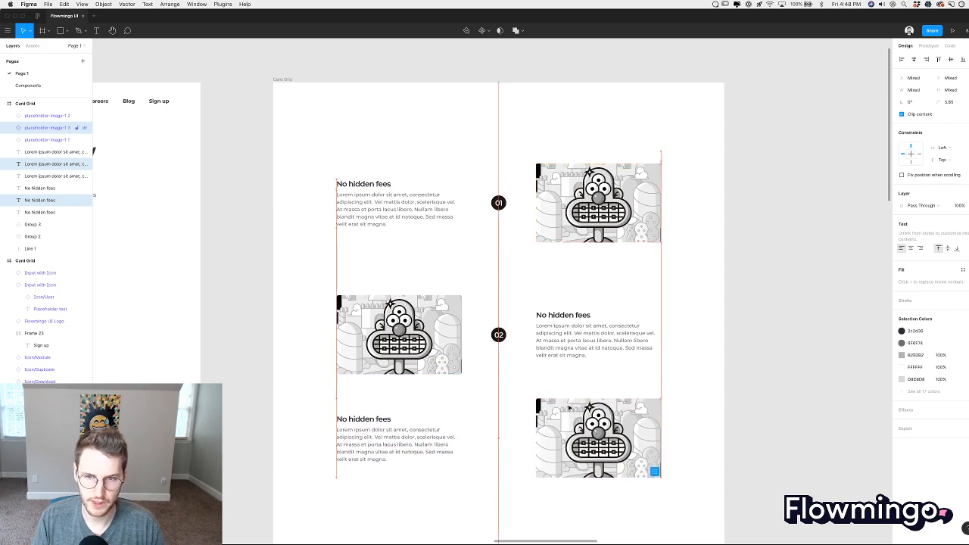
scroll(570, 408, down, 1)
ctrl+scroll(569, 407, up, 2)
scroll(569, 407, down, 1)
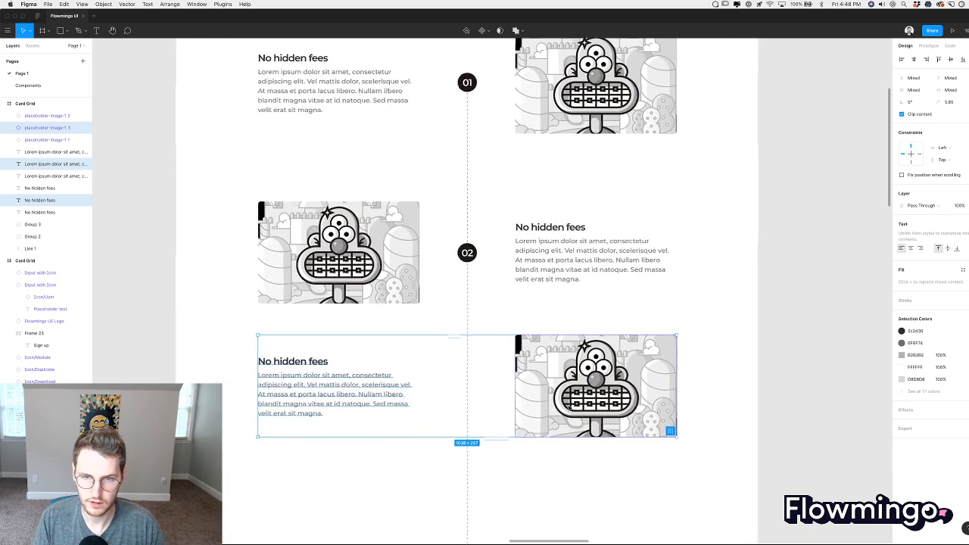
drag(632, 413, 658, 421)
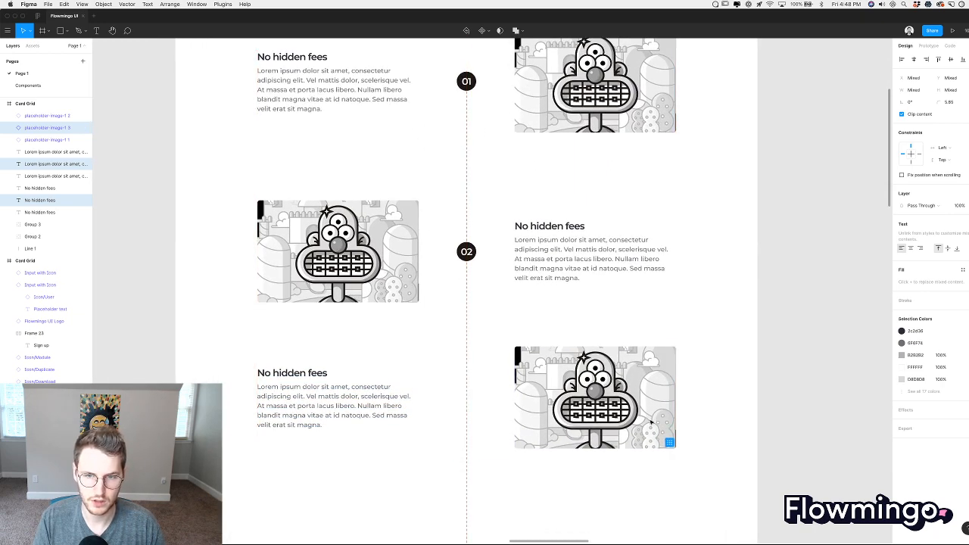
click(729, 428)
Move the texts and images of the second and third rows up together, close below the first row, leaving the circles and line in place.
drag(711, 454, 352, 193)
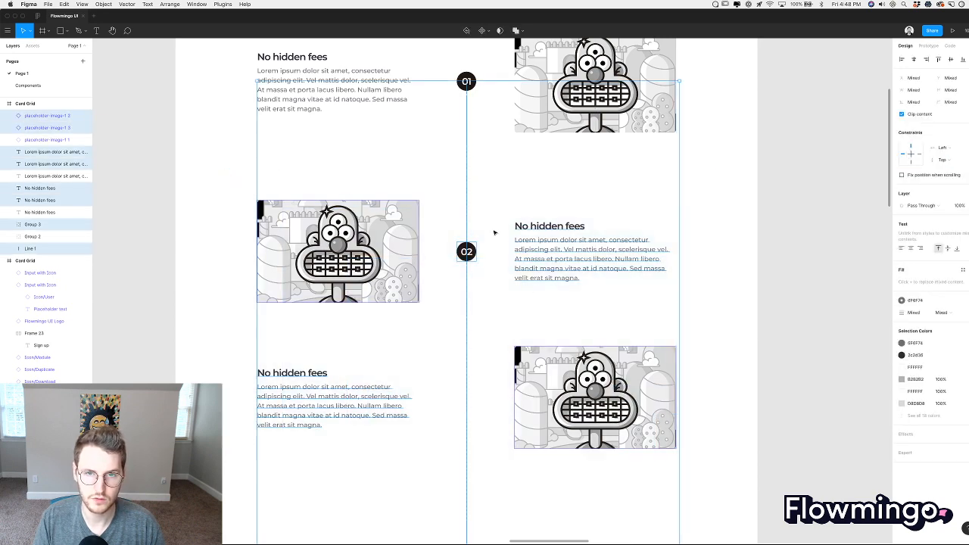
shift+click(466, 251)
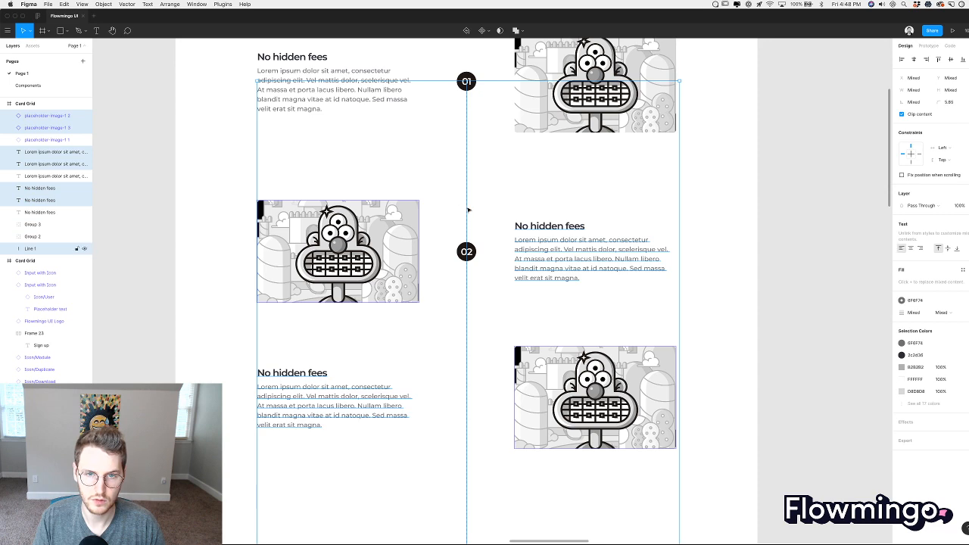
drag(580, 251, 581, 185)
Nudge the second and third rows down together until the gap below the first row matches the gap between them.
key(Down)
key(Down)
key(Down)
key(Down)
key(Down)
key(Down)
key(Down)
key(Down)
key(Down)
key(Down)
key(Down)
key(Down)
key(Down)
key(Down)
key(Down)
key(Down)
key(Down)
key(Down)
key(Down)
key(Down)
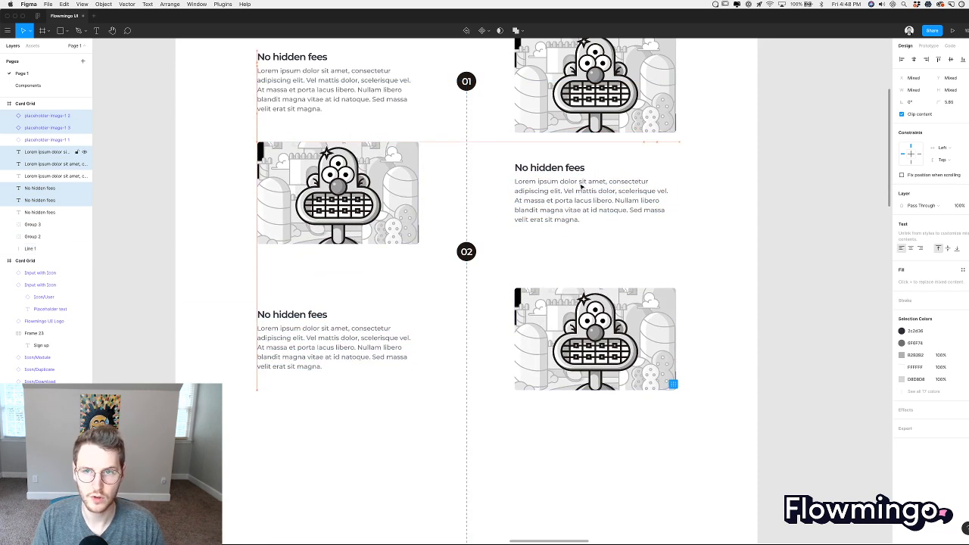
key(Down)
key(Down)
key(Down)
key(Down)
key(Down)
key(Down)
key(Down)
key(Down)
key(Down)
key(Down)
key(Down)
key(Down)
key(Down)
key(Down)
key(Down)
key(Down)
key(Down)
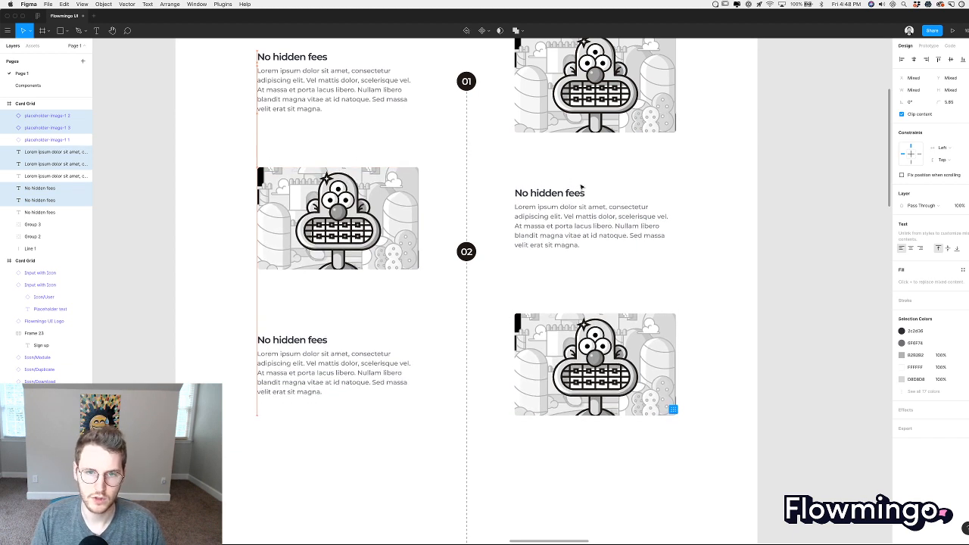
Move the 02 circle up along the dashed line and center it vertically against the second row's image.
click(468, 254)
drag(468, 253, 474, 235)
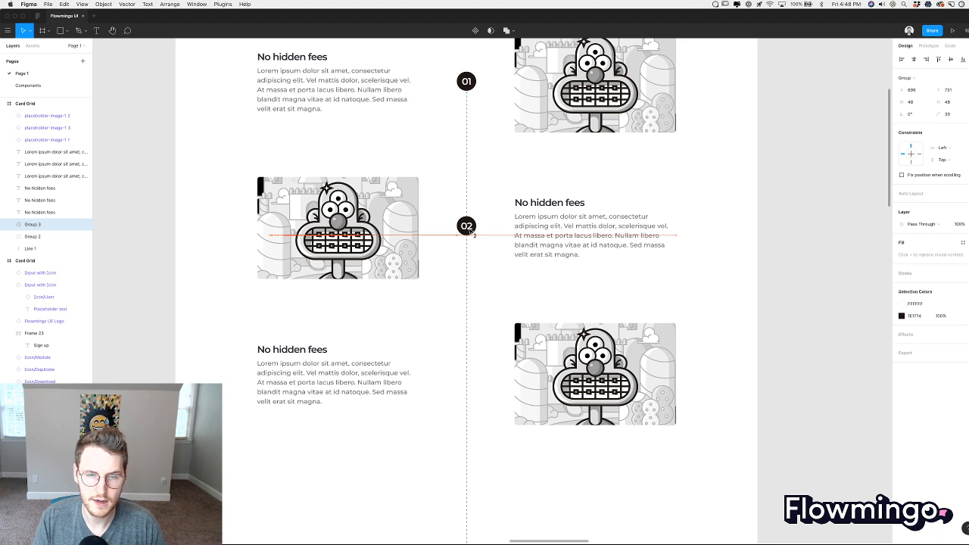
shift+click(380, 231)
click(954, 62)
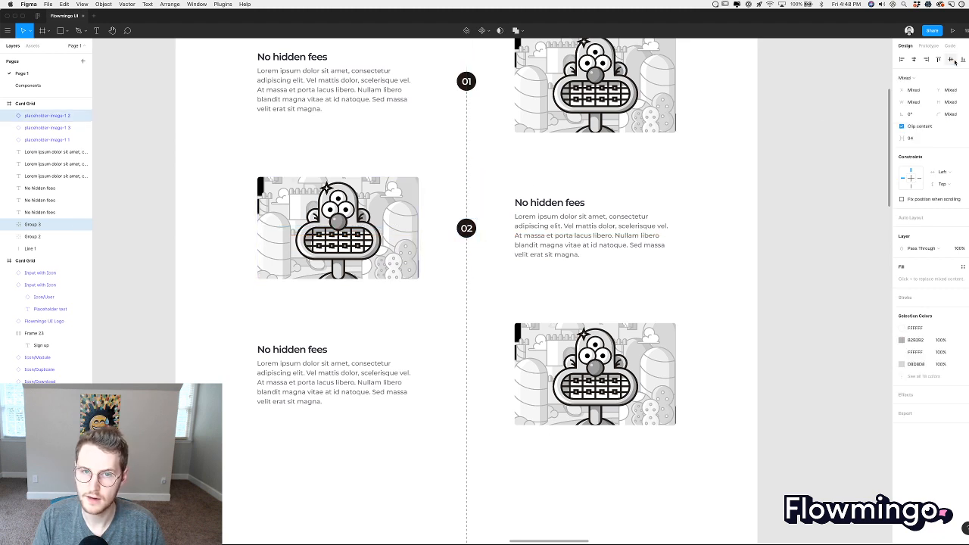
Duplicate the 02 circle down the dashed line to the third row and center the copy vertically against that row's image.
click(466, 228)
drag(466, 228, 468, 377)
shift+click(576, 371)
click(951, 61)
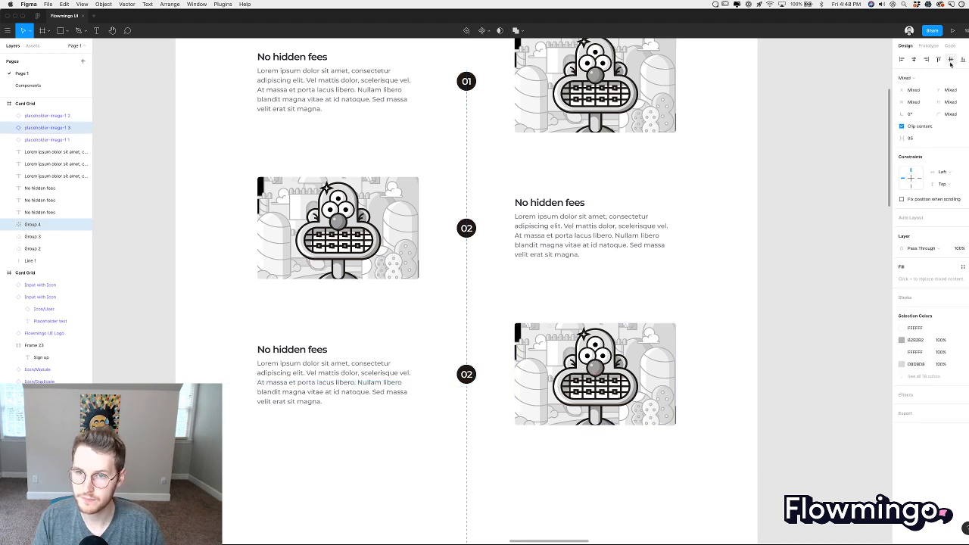
click(777, 253)
Change the number in the third row's circle to 03.
click(466, 374)
double_click(466, 374)
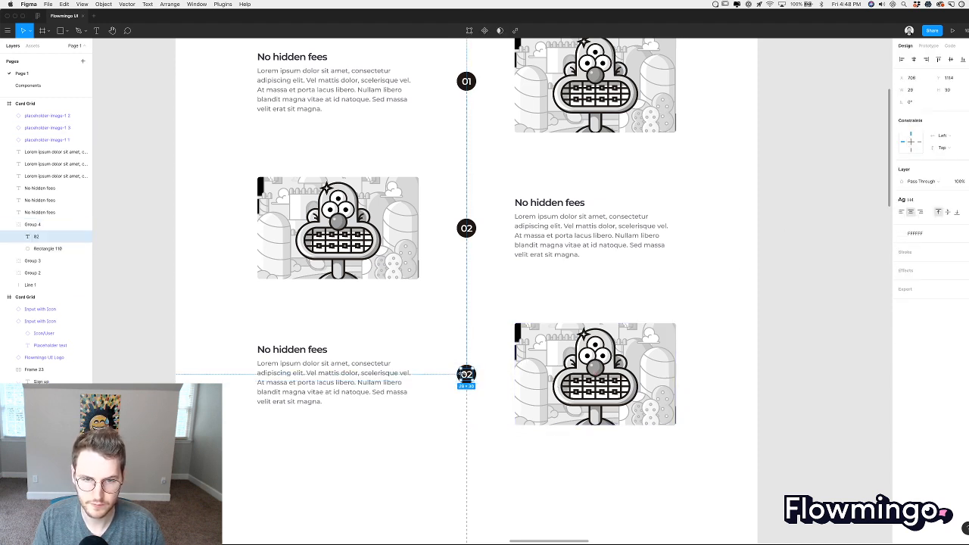
double_click(466, 374)
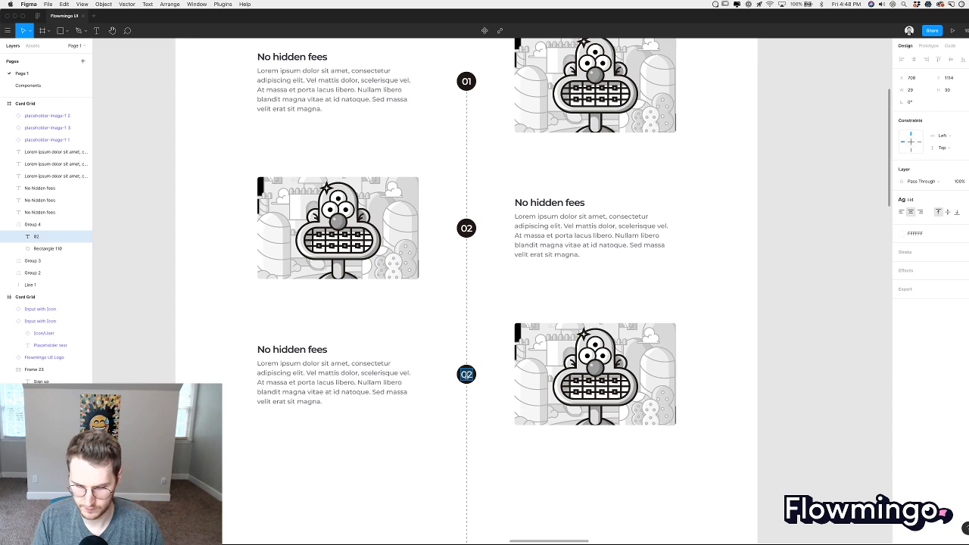
text(03)
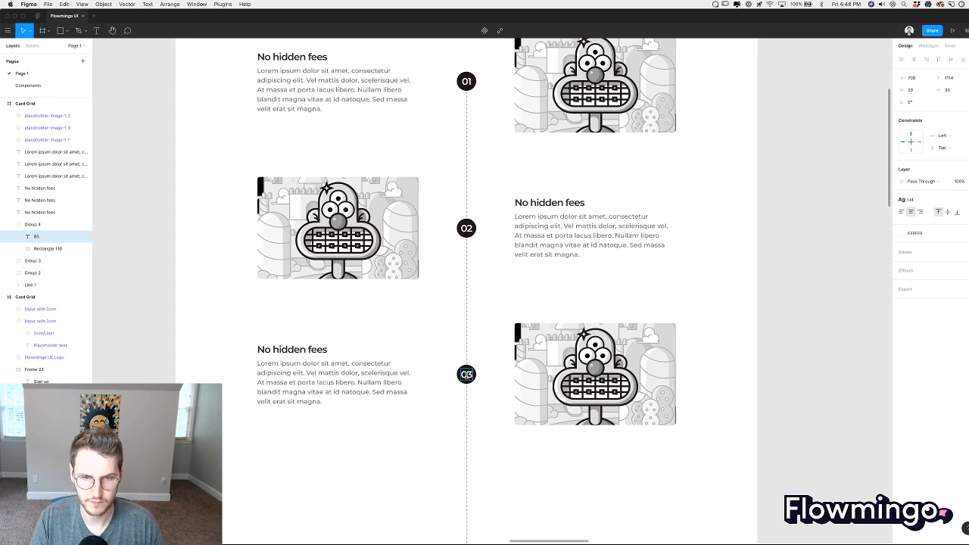
Shorten the dashed center line from its lower end so it stops at the 03 circle.
key(Escape)
click(549, 274)
scroll(549, 274, up, 3)
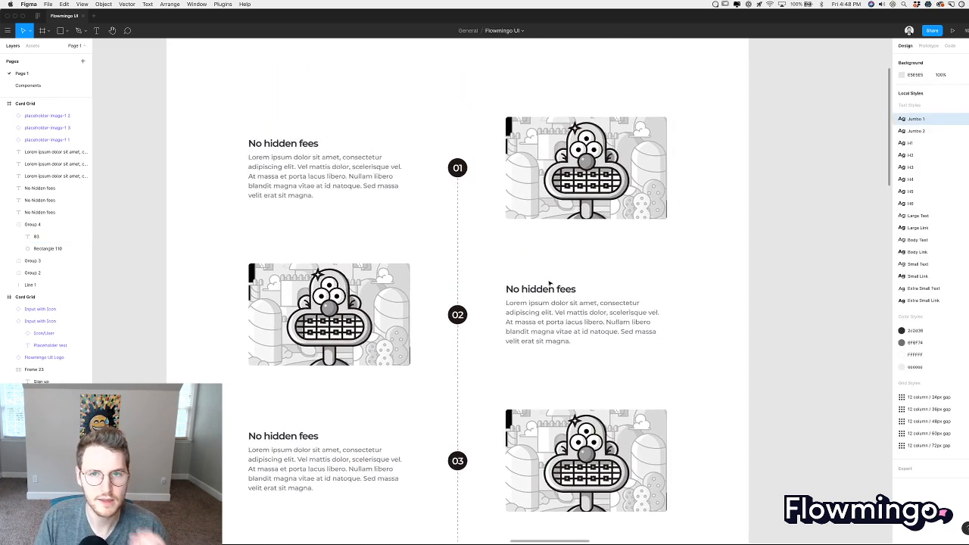
scroll(550, 283, down, 4)
click(450, 420)
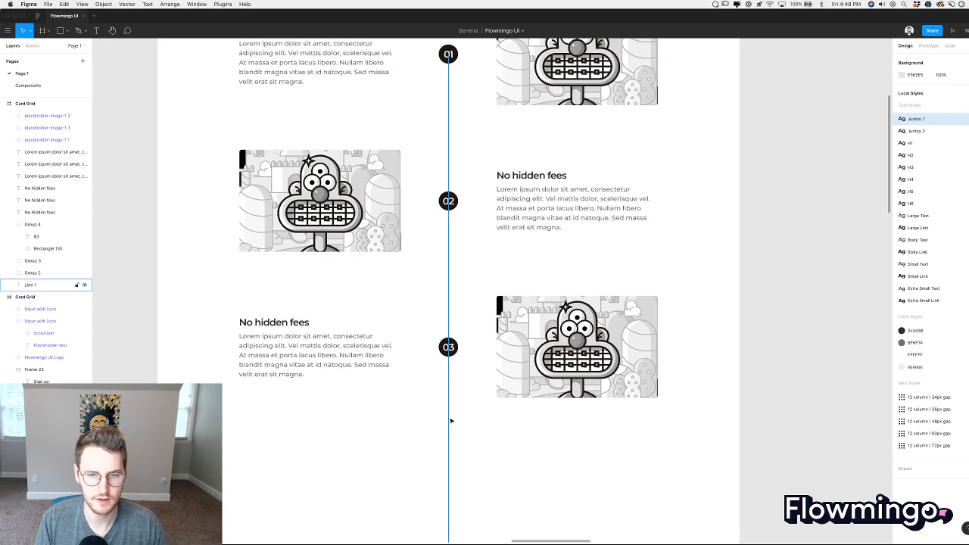
scroll(451, 448, down, 2)
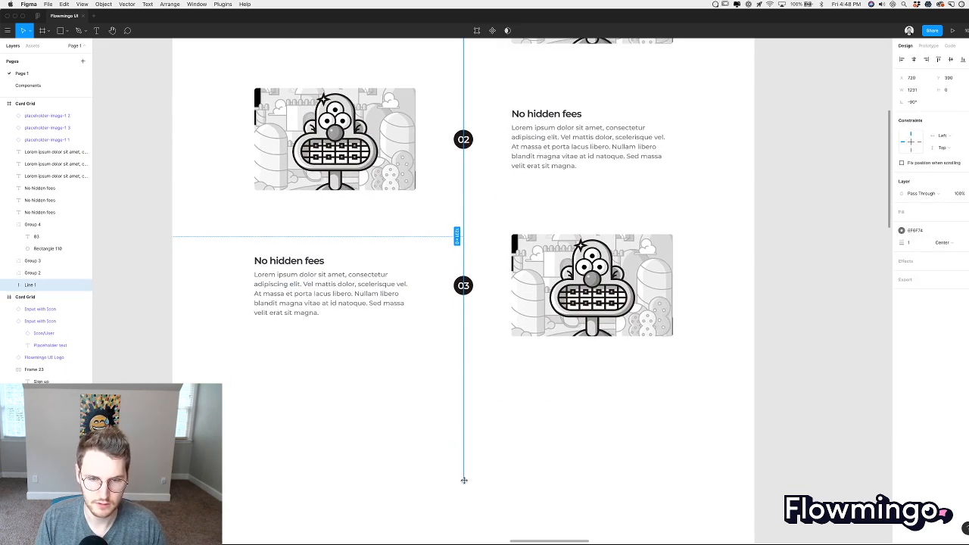
drag(462, 480, 463, 285)
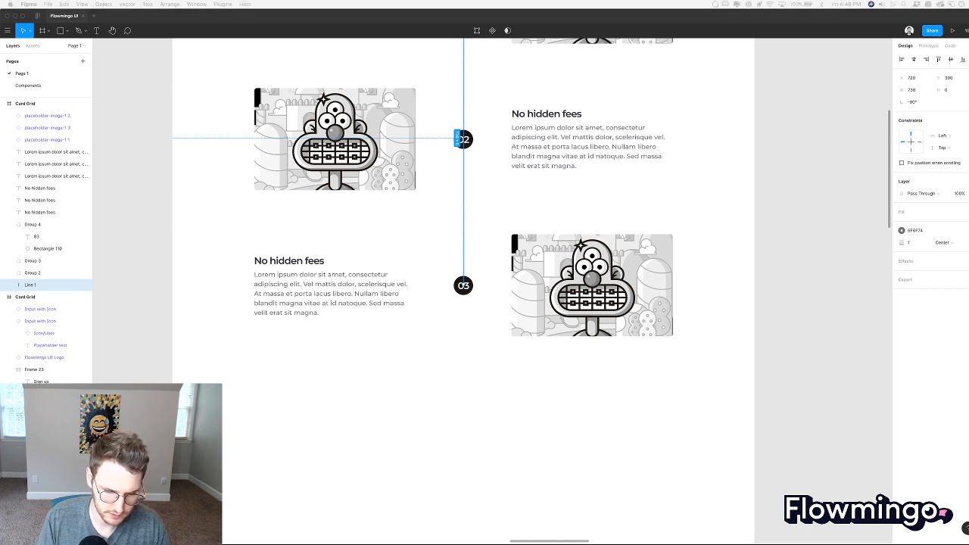
scroll(539, 413, up, 5)
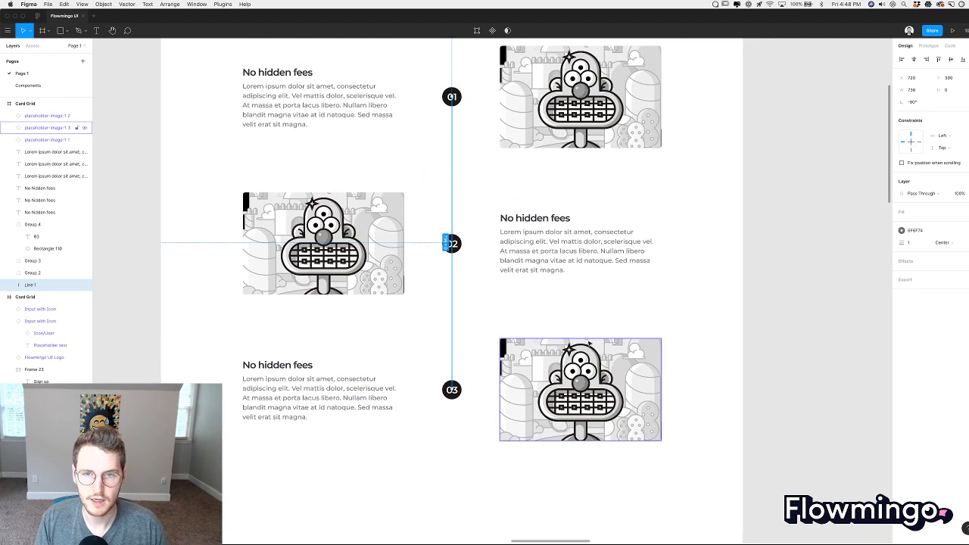
click(645, 319)
Change the first row's heading to "Step number one".
scroll(646, 318, up, 6)
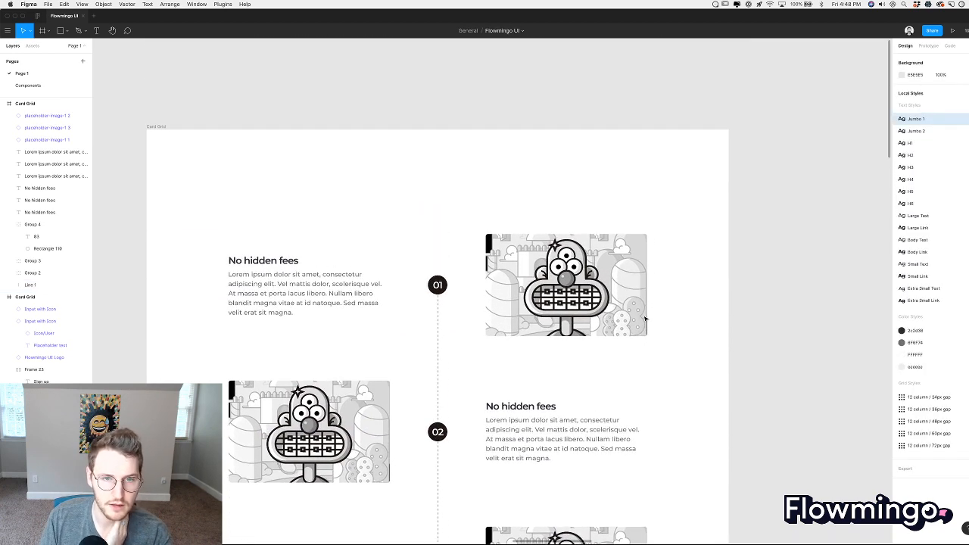
click(645, 318)
click(666, 322)
scroll(666, 322, down, 3)
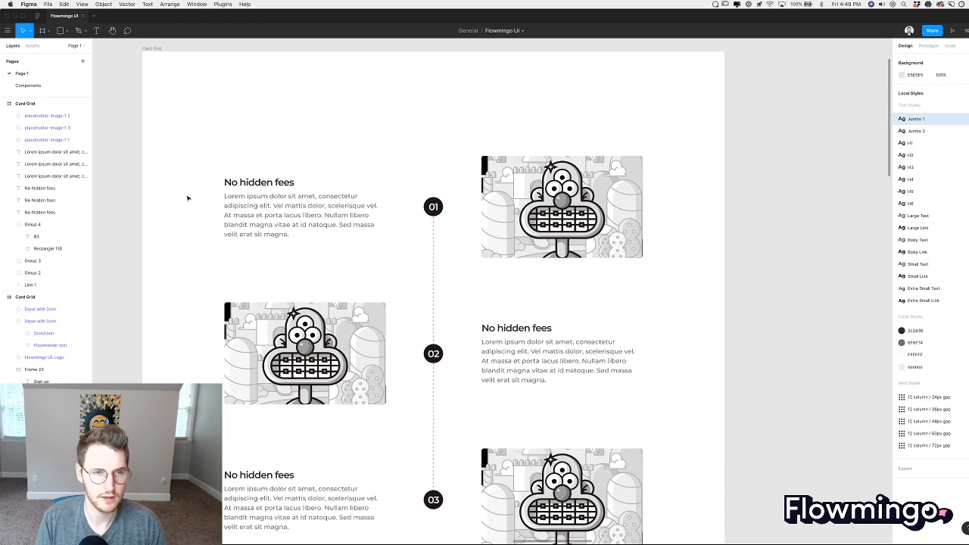
double_click(225, 183)
text(Headline)
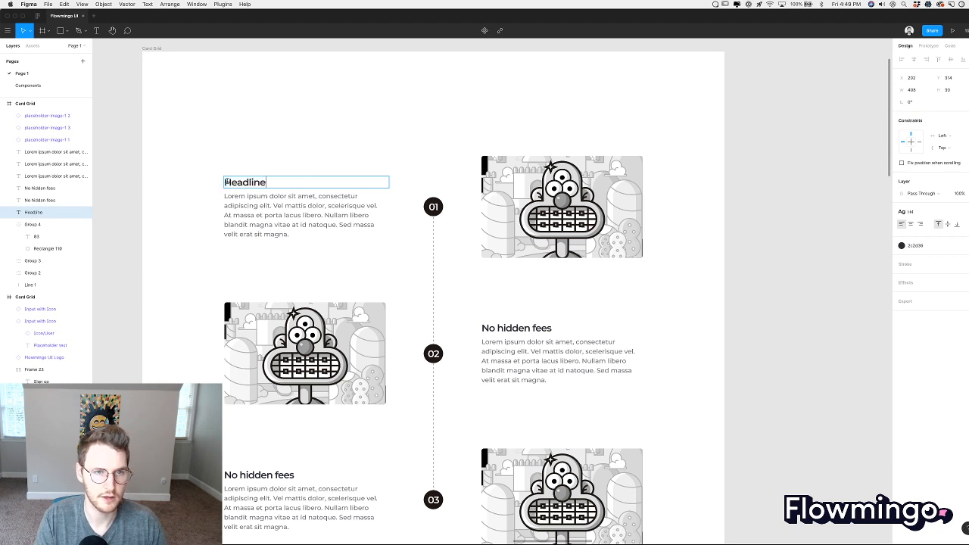
key(super+a)
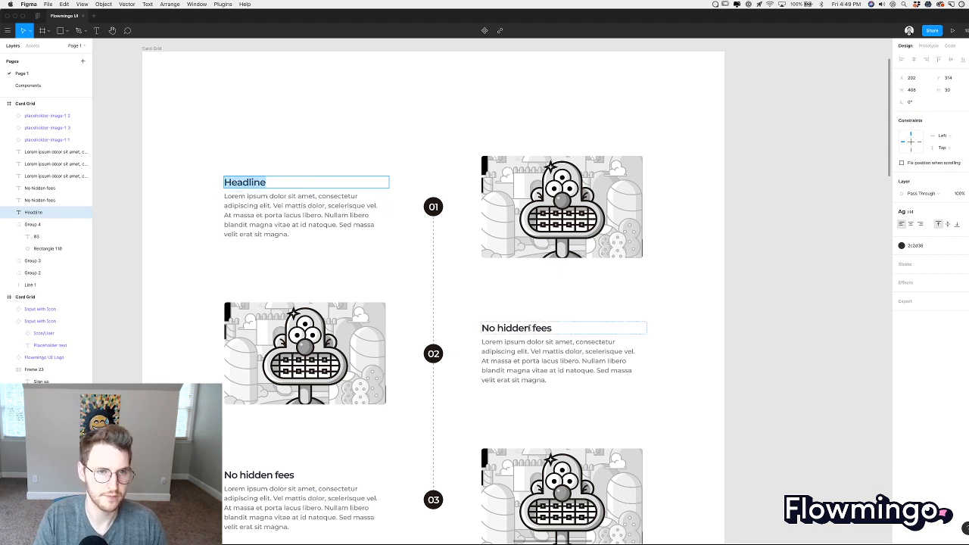
text(Very important)
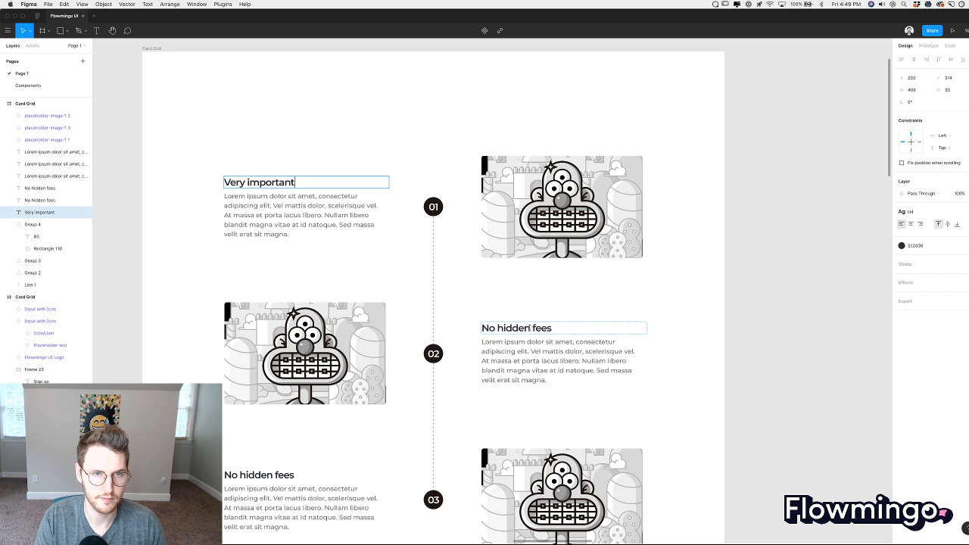
key(super+a)
text(St)
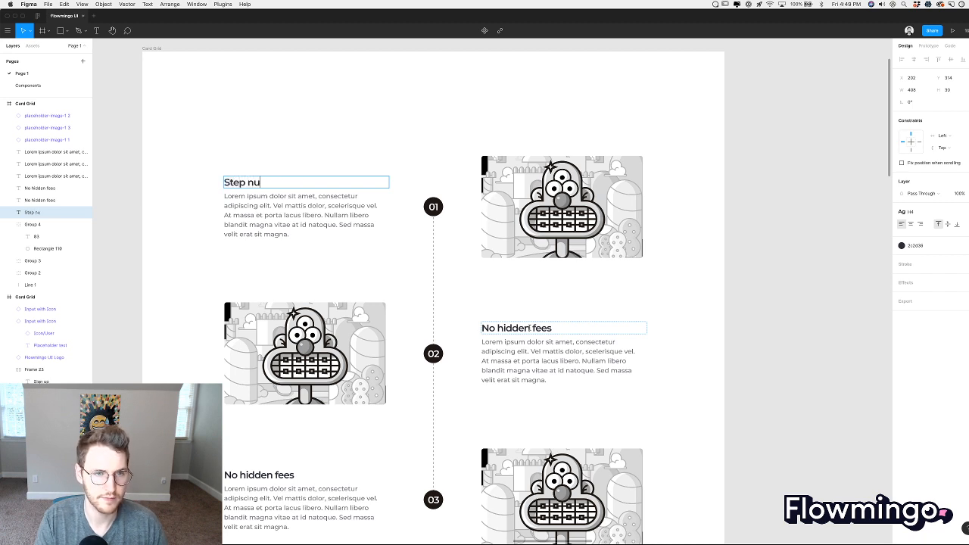
Copy the first row's heading text into the second row's heading and change it to "Step number two".
key(super+a)
key(super+c)
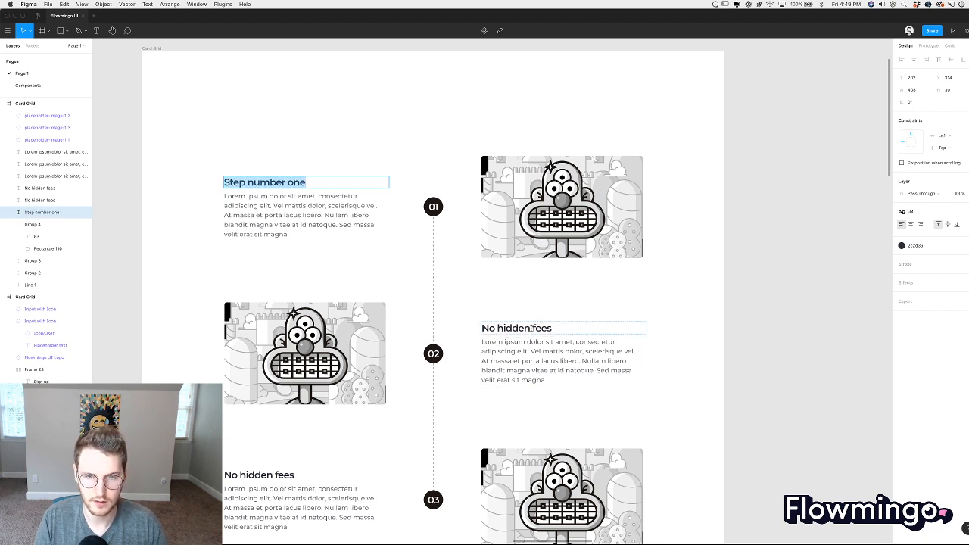
double_click(529, 328)
key(super+v)
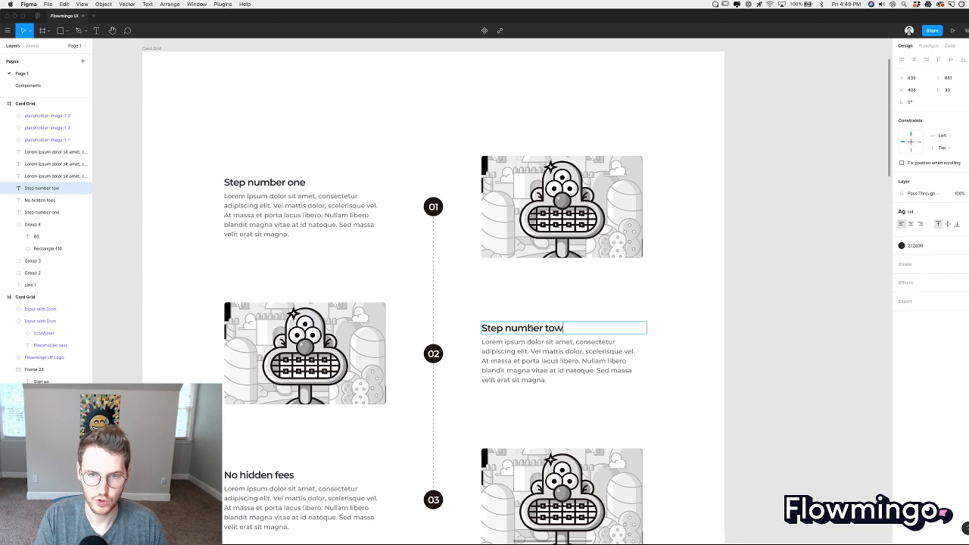
text(two)
key(Escape)
Change the third row's heading to "Step number three".
scroll(531, 328, down, 5)
click(301, 399)
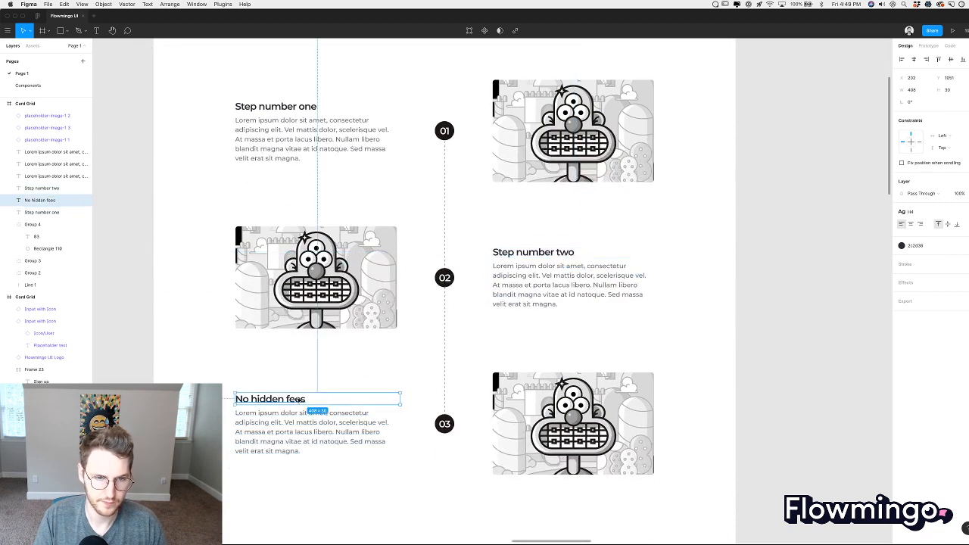
double_click(301, 399)
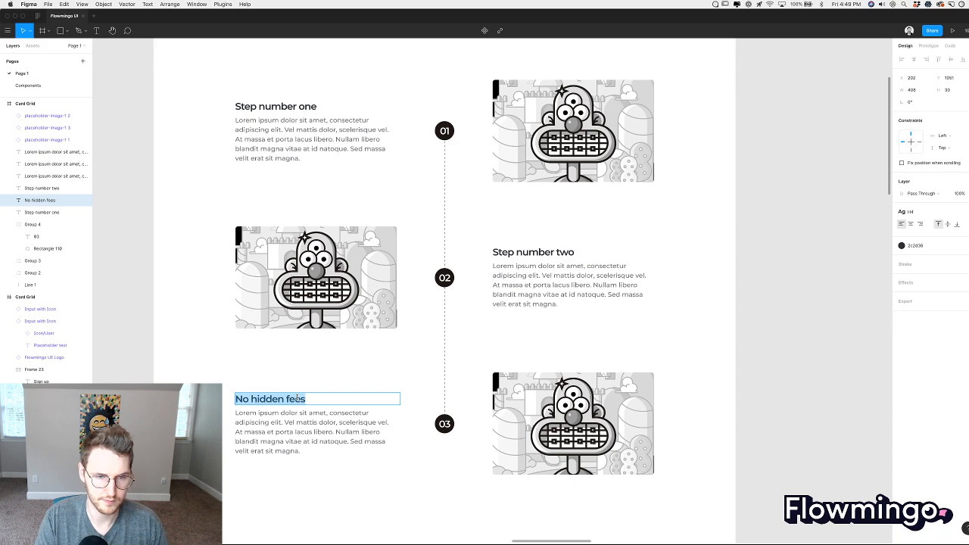
text(Step numbe)
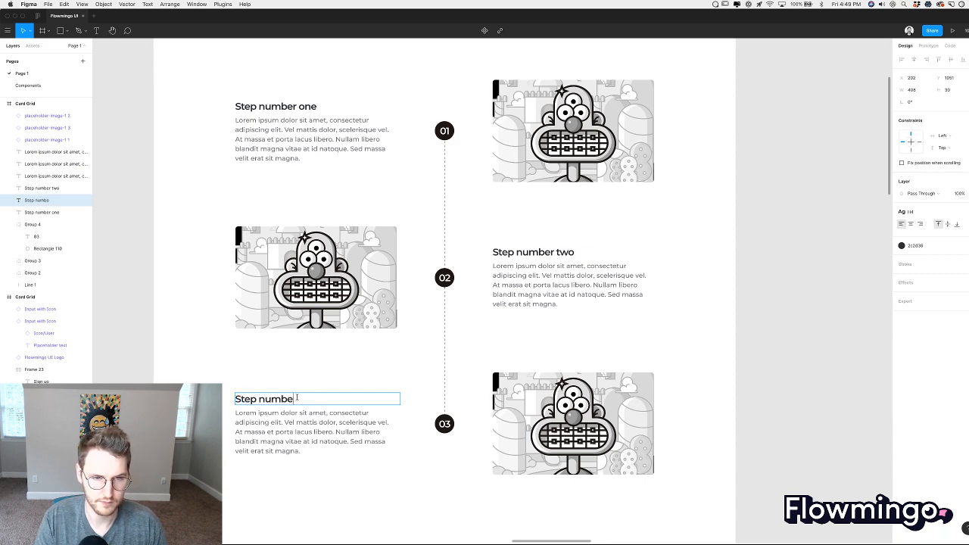
text(r three)
key(Escape)
click(192, 368)
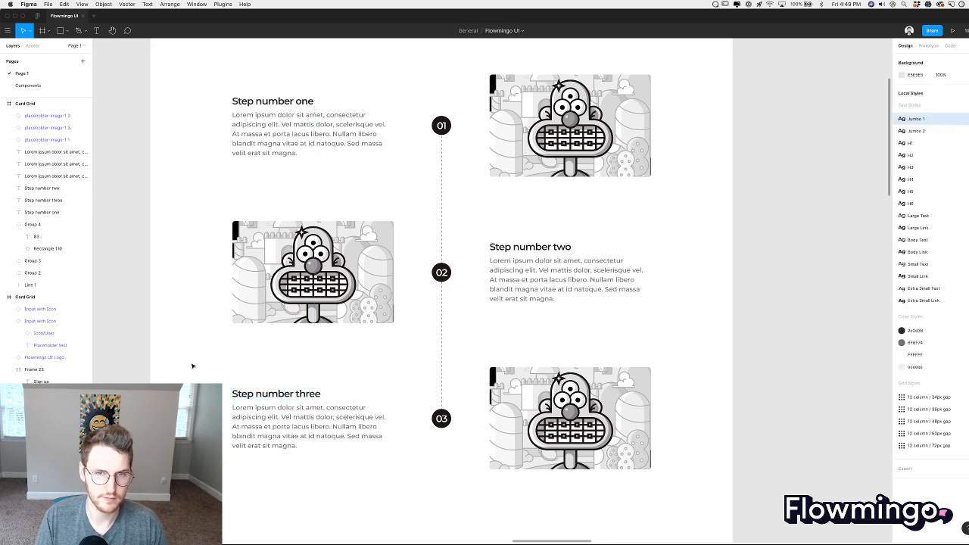
Move all three timeline rows, the numbered circles and the dashed line up together, closer to the frame's upper edge.
scroll(192, 367, down, 3)
scroll(192, 367, down, 2)
drag(225, 125, 573, 405)
drag(485, 356, 489, 311)
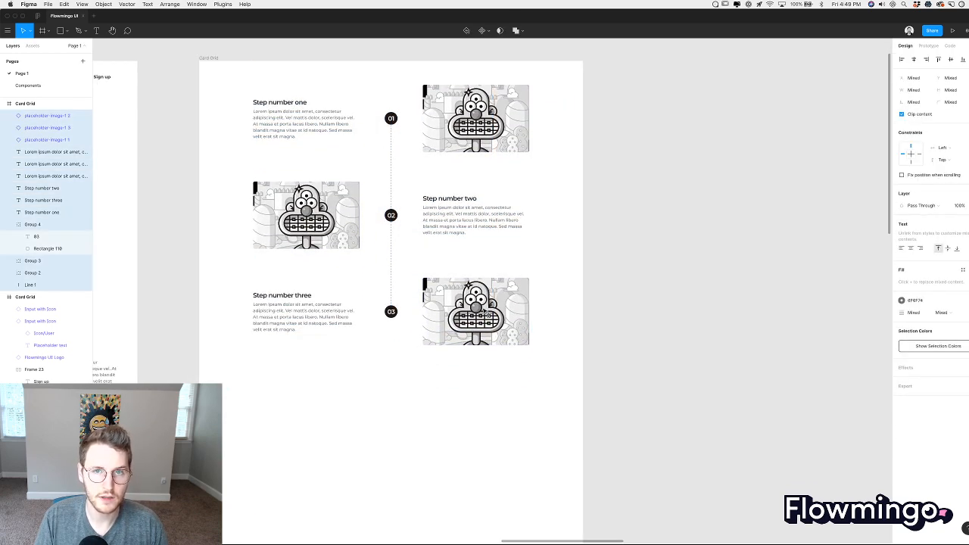
click(478, 398)
Copy the "Let us give you a personalised product tour." heading and its paragraph from the product tour page and place them below the timeline's third row.
scroll(478, 398, left, 1)
scroll(478, 399, up, 2)
scroll(478, 399, left, 5)
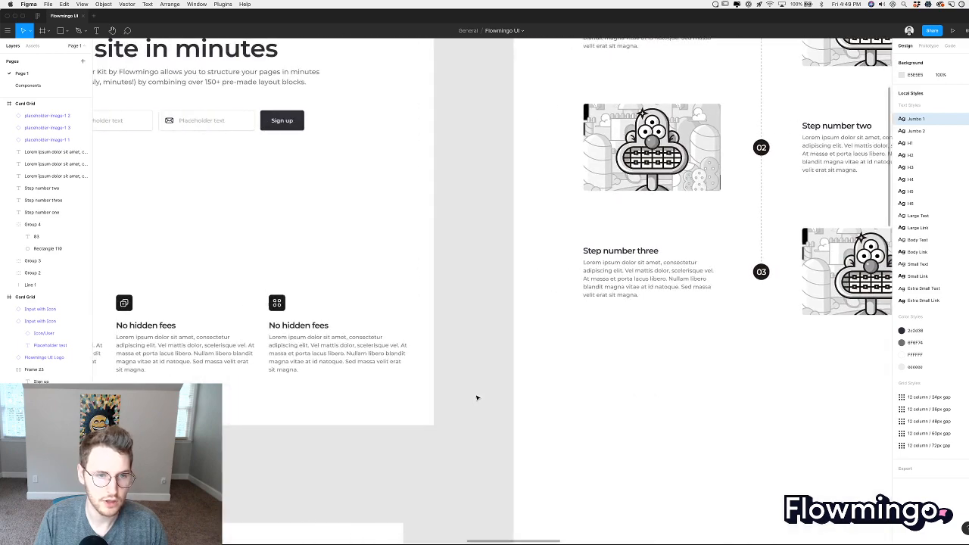
scroll(477, 399, left, 4)
scroll(477, 398, up, 3)
scroll(477, 398, down, 4)
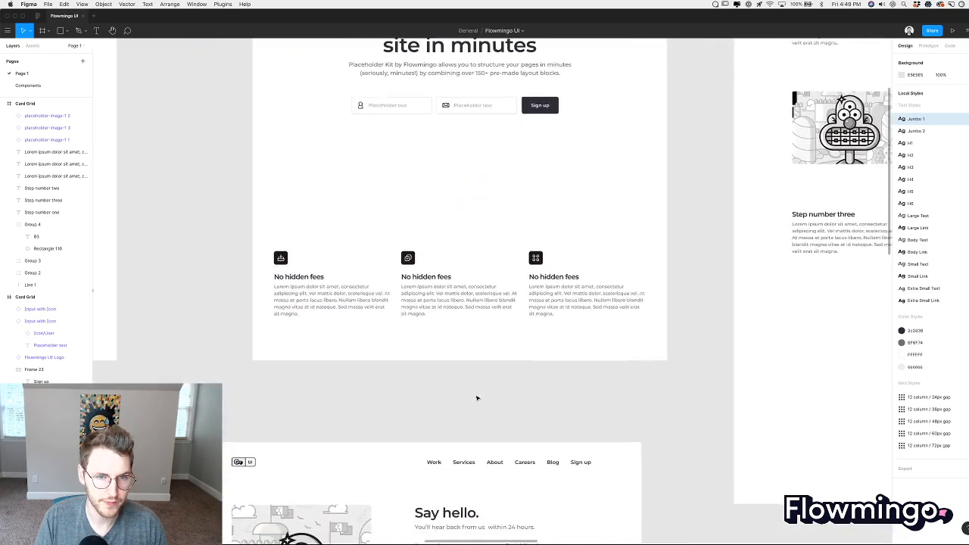
scroll(477, 398, down, 3)
scroll(477, 398, left, 3)
scroll(477, 398, left, 3)
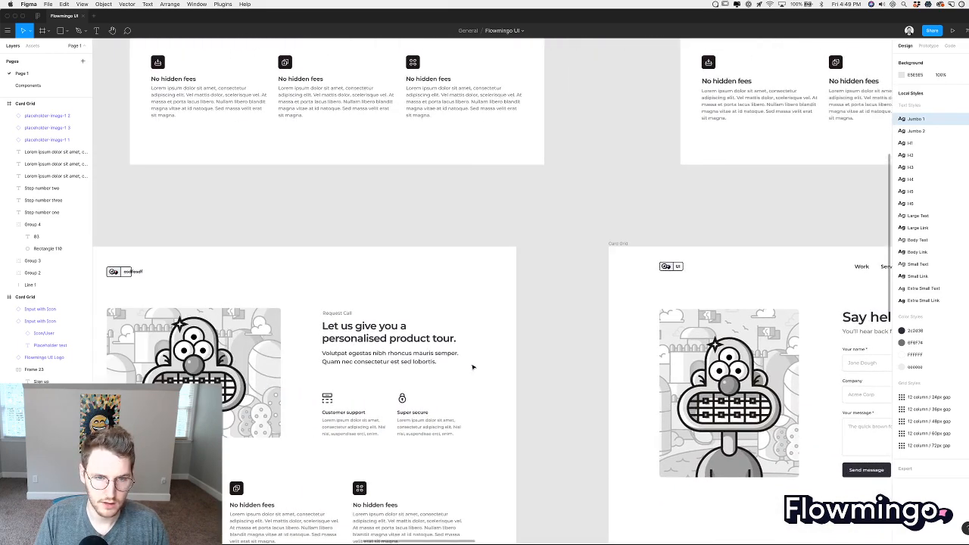
drag(472, 367, 320, 318)
scroll(418, 303, right, 2)
scroll(575, 273, up, 4)
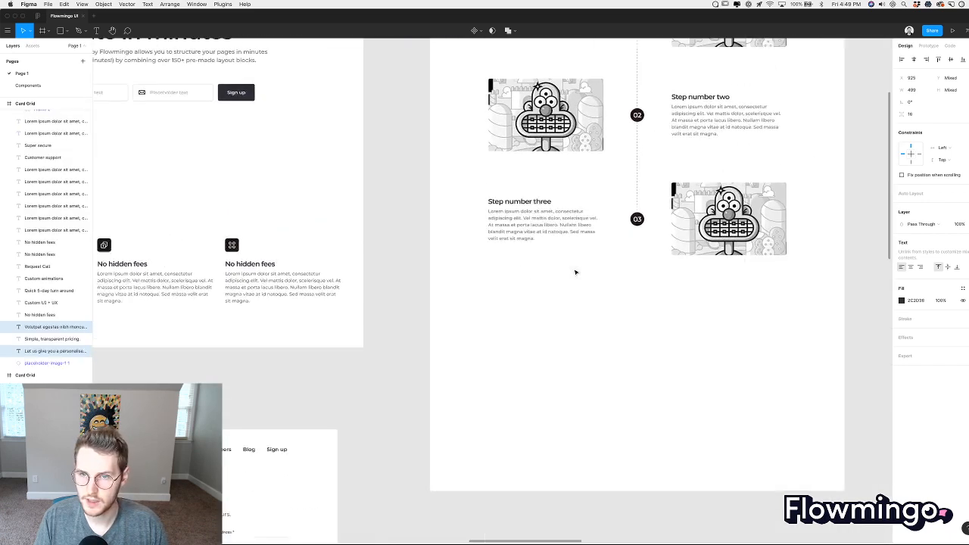
scroll(576, 273, up, 3)
key(super+v)
drag(490, 276, 542, 372)
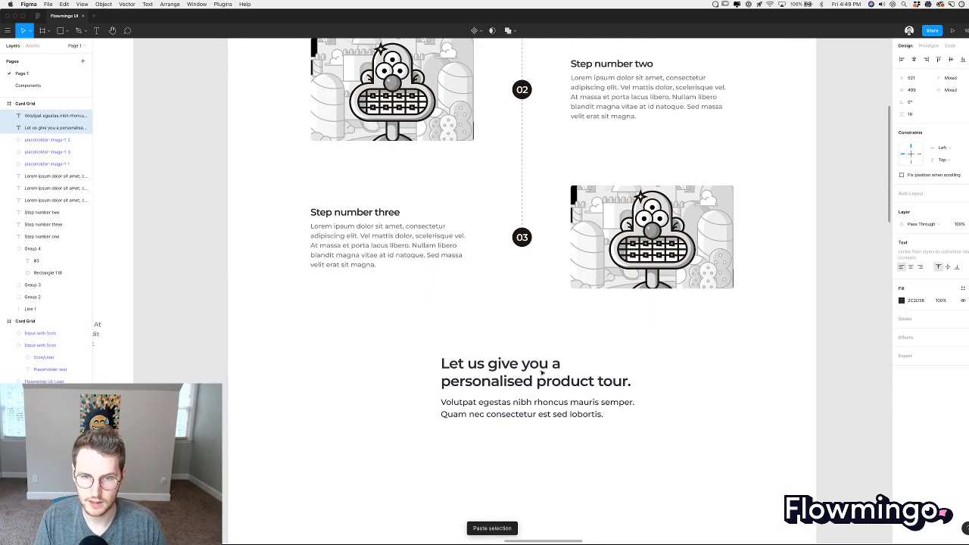
Center-align the text of the pasted heading and paragraph and center both horizontally in the frame.
click(512, 384)
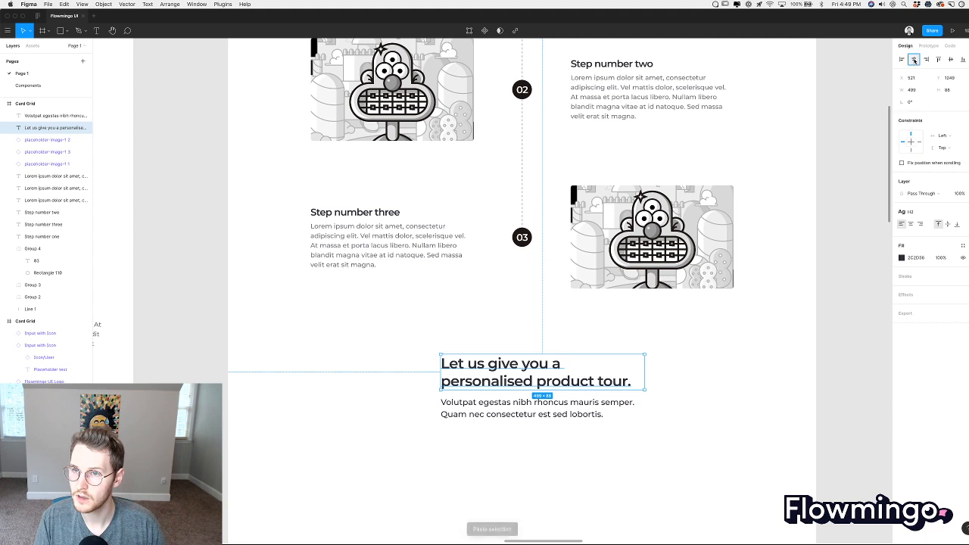
click(911, 224)
click(543, 411)
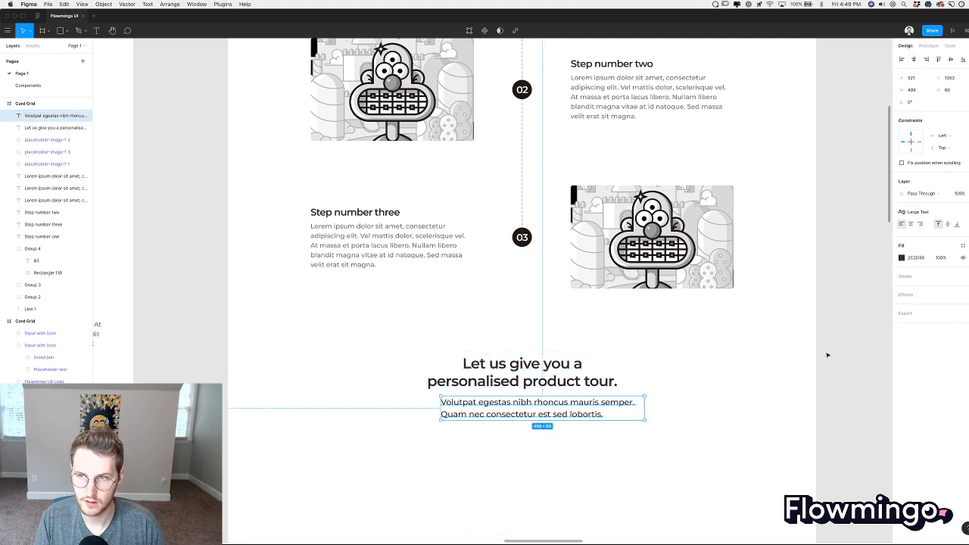
click(914, 222)
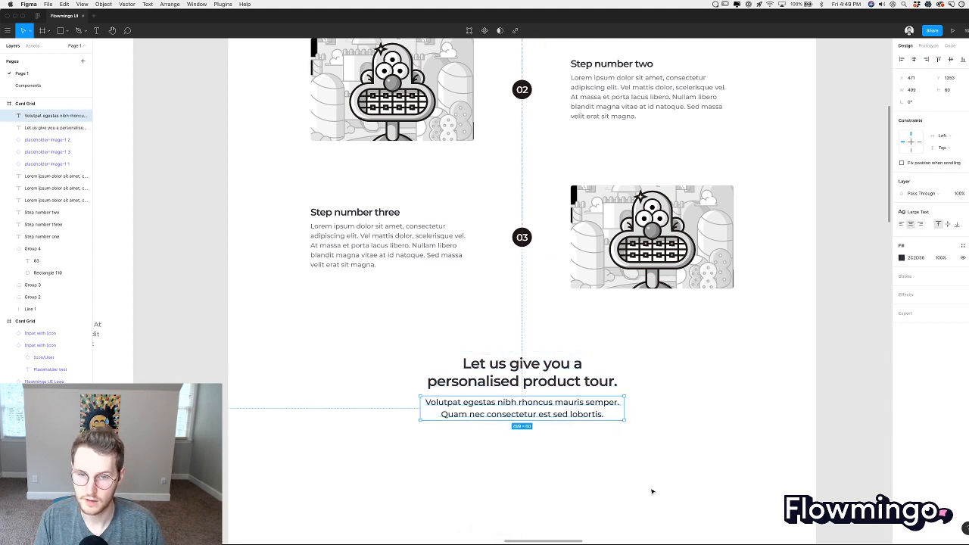
click(652, 491)
scroll(652, 490, down, 2)
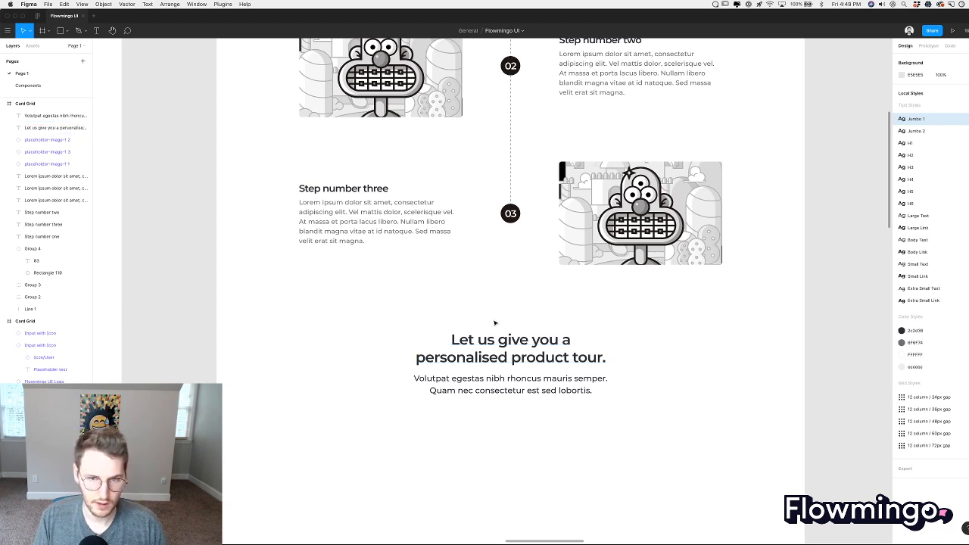
Change the pasted heading to "Get started today!", detach its text style and set its text box to auto width.
double_click(489, 347)
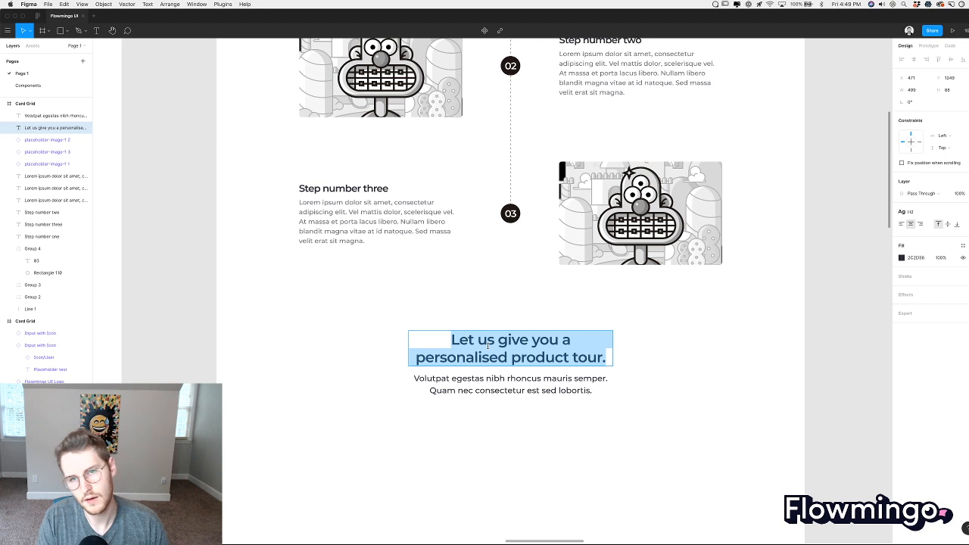
text(Get started today!)
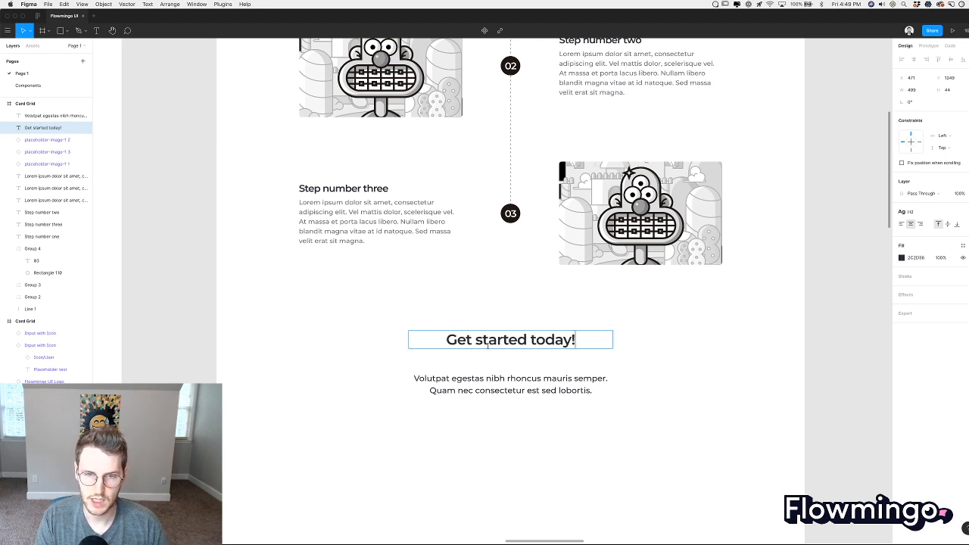
key(Escape)
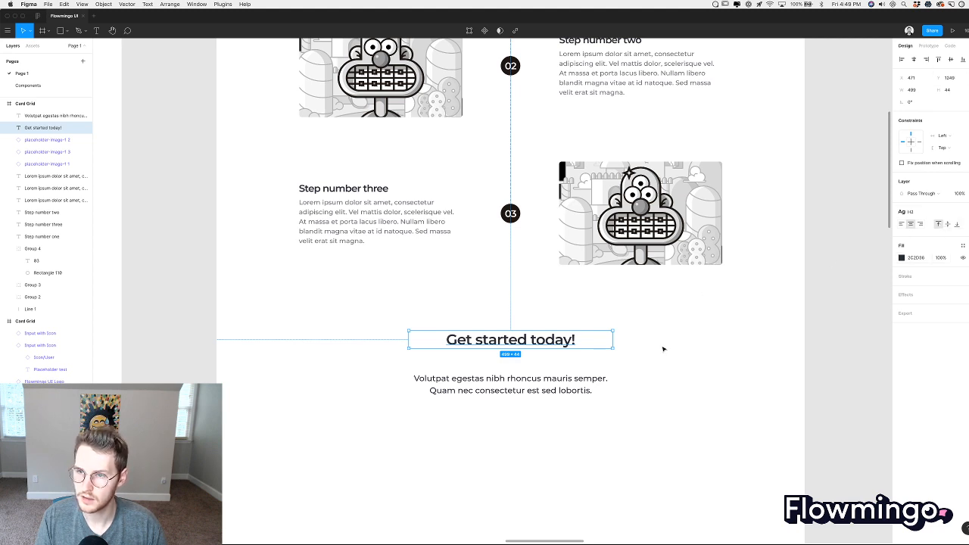
click(964, 212)
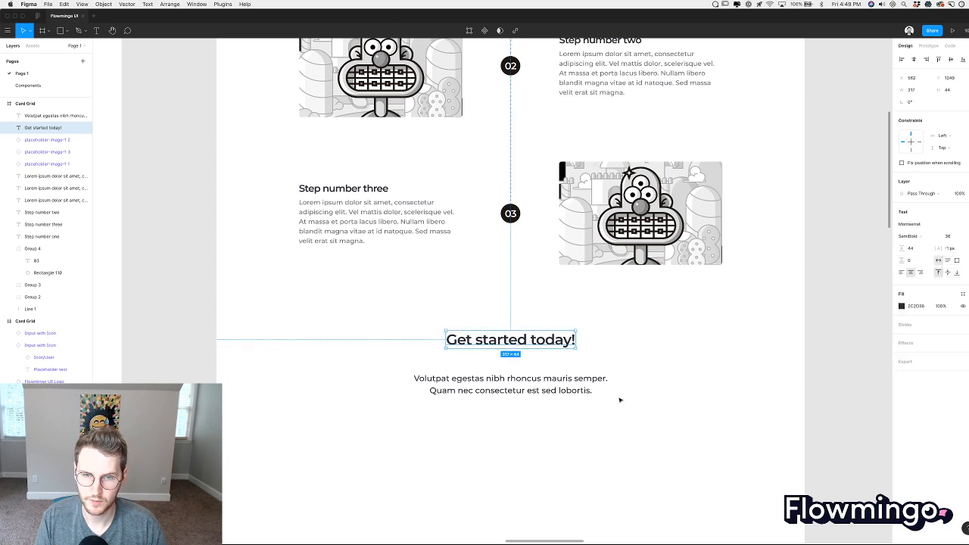
Replace the paragraph under the "Get started today!" heading with "Join over 10,000 people already using it.".
click(529, 390)
key(Return)
text(Join)
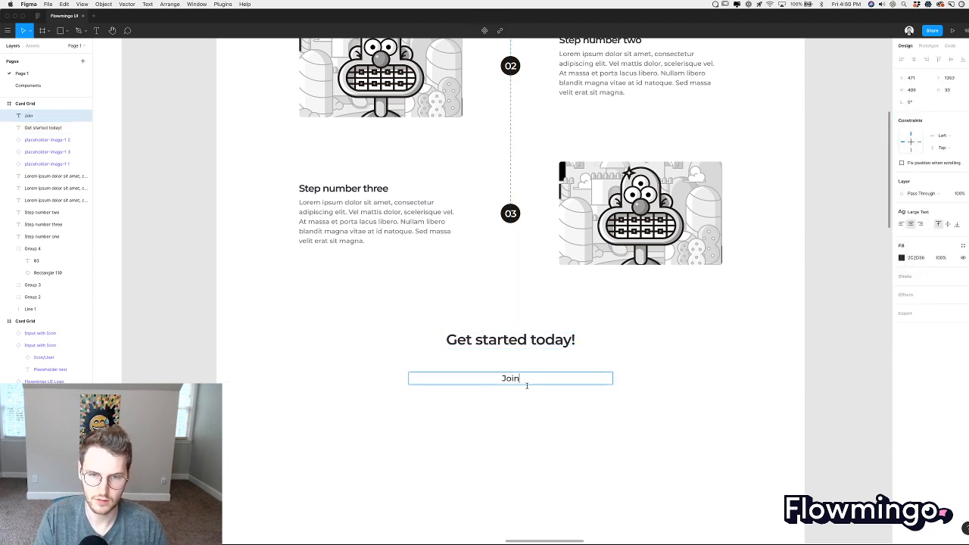
text( over 10,000)
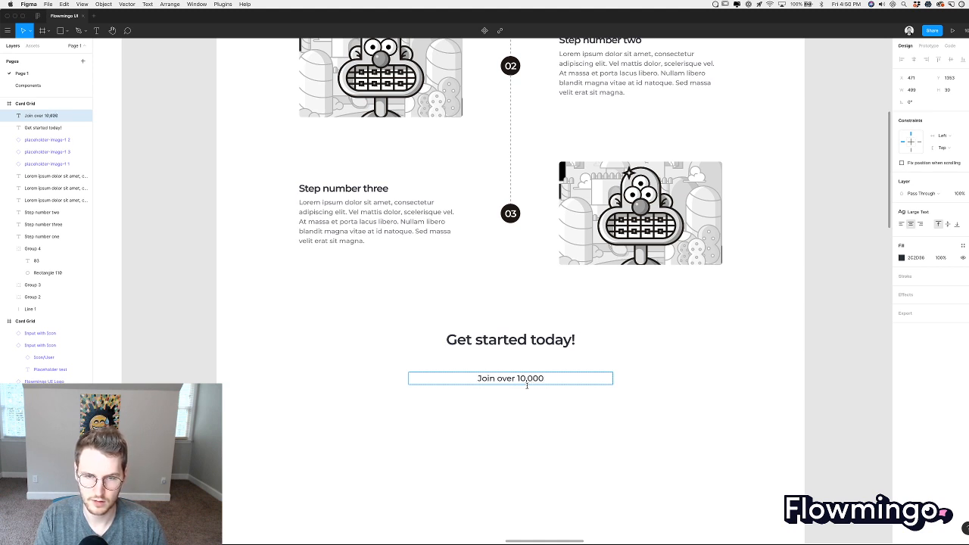
text( people alrea)
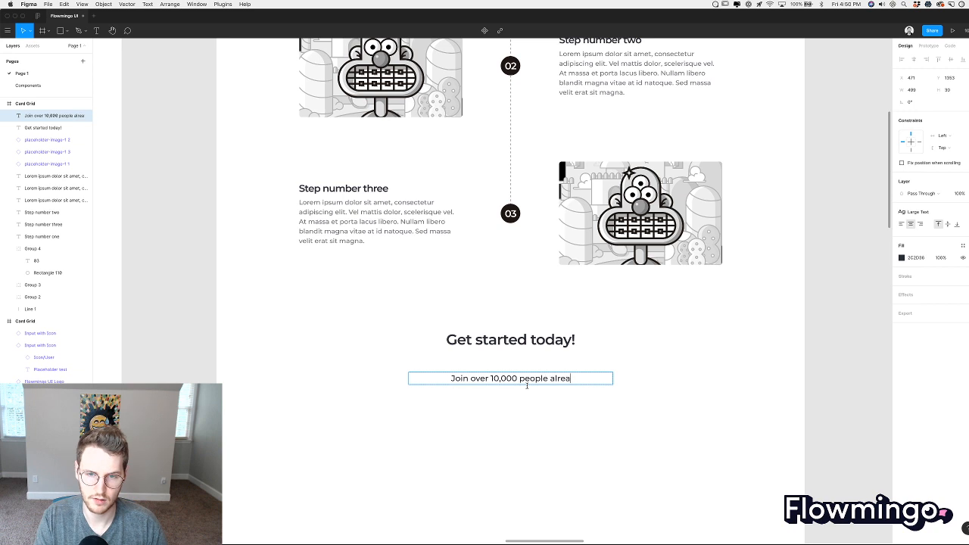
text(dy using)
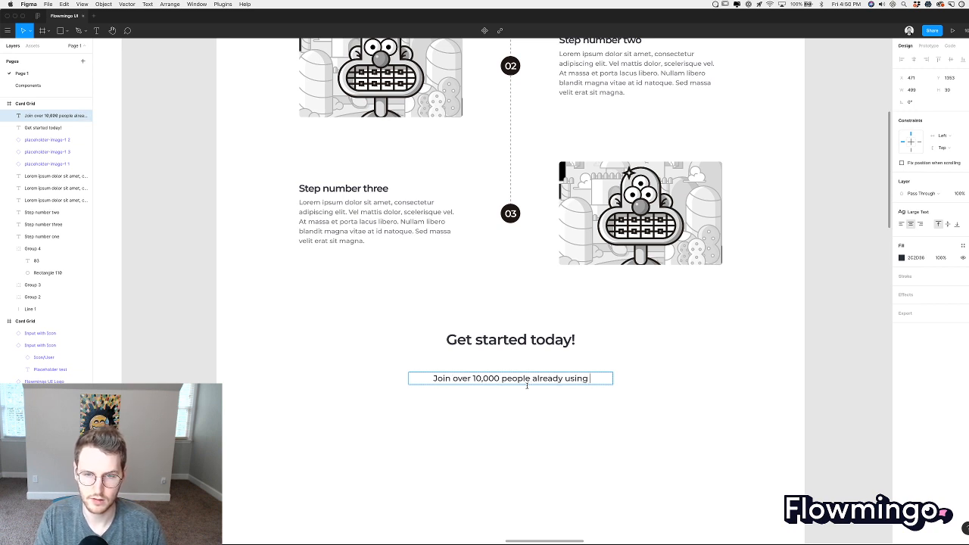
text( it.)
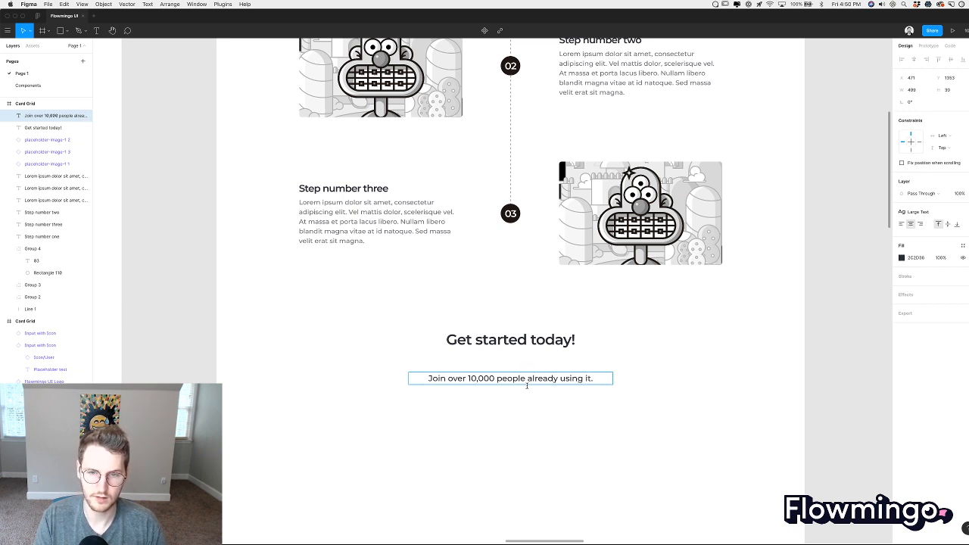
key(Escape)
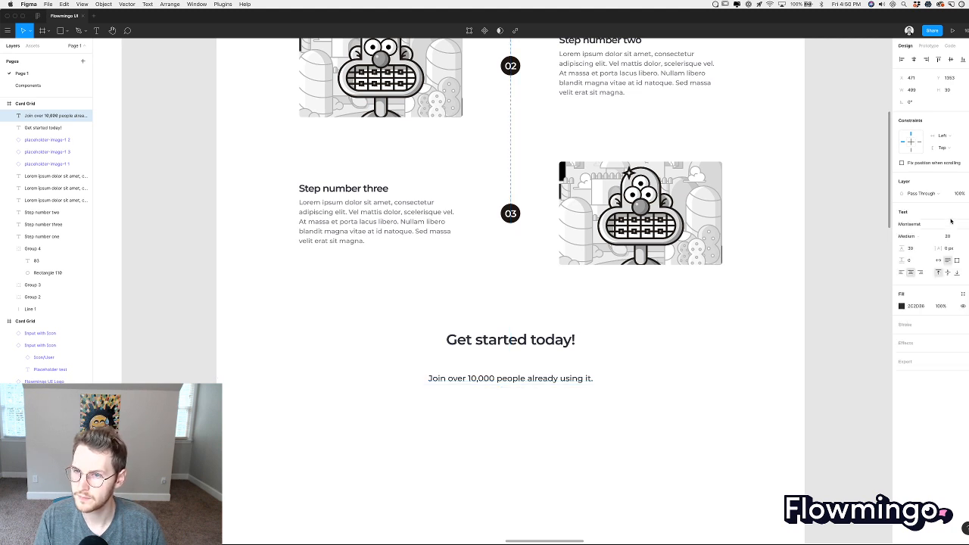
Set the tagline's text box to auto width and move it up close beneath the heading.
click(939, 261)
drag(575, 379, 572, 354)
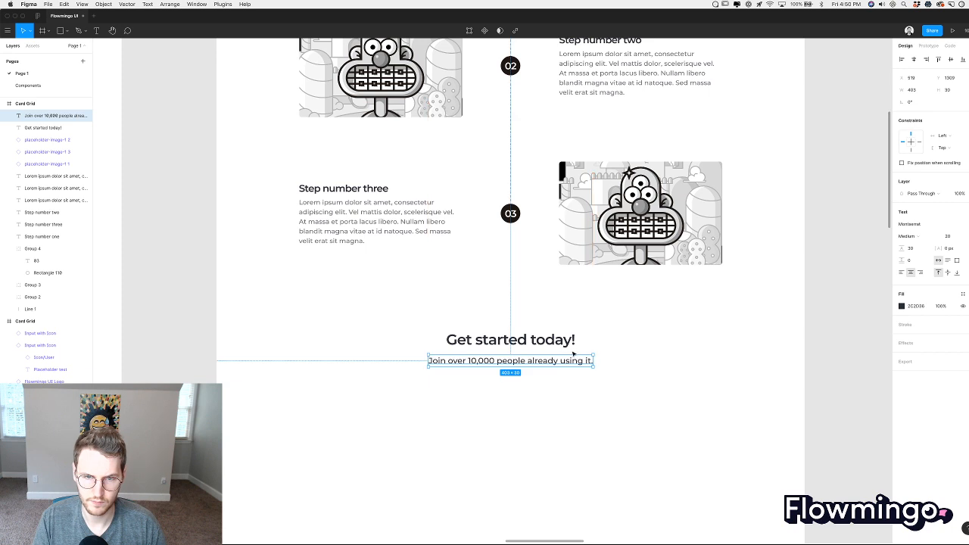
Apply the H2 text style to the "Get started today!" heading and the Large Text style to the tagline.
click(555, 341)
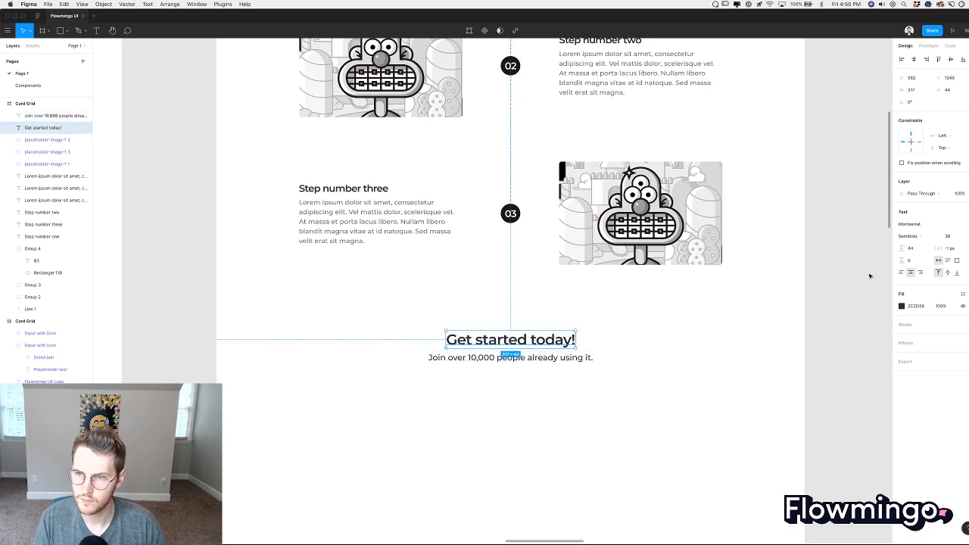
click(963, 212)
click(929, 280)
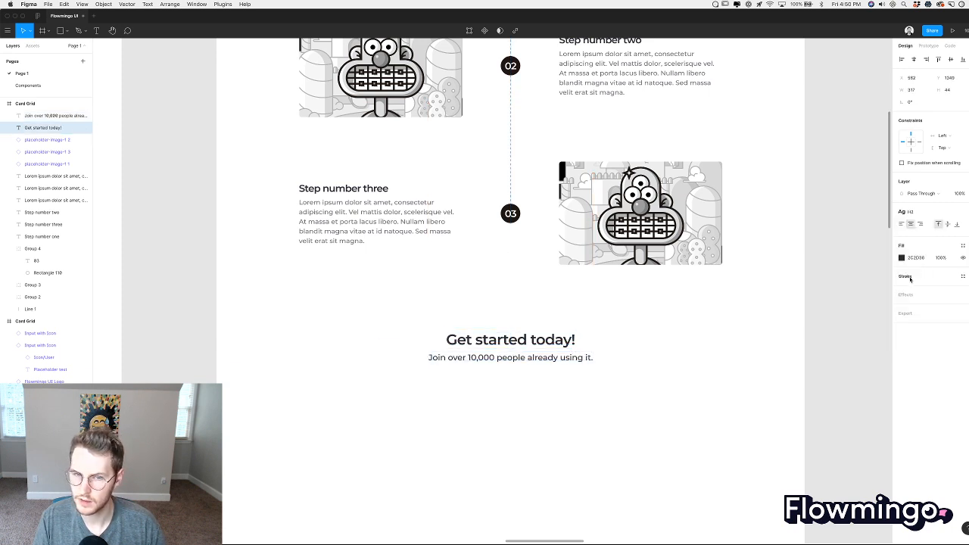
click(565, 360)
click(964, 213)
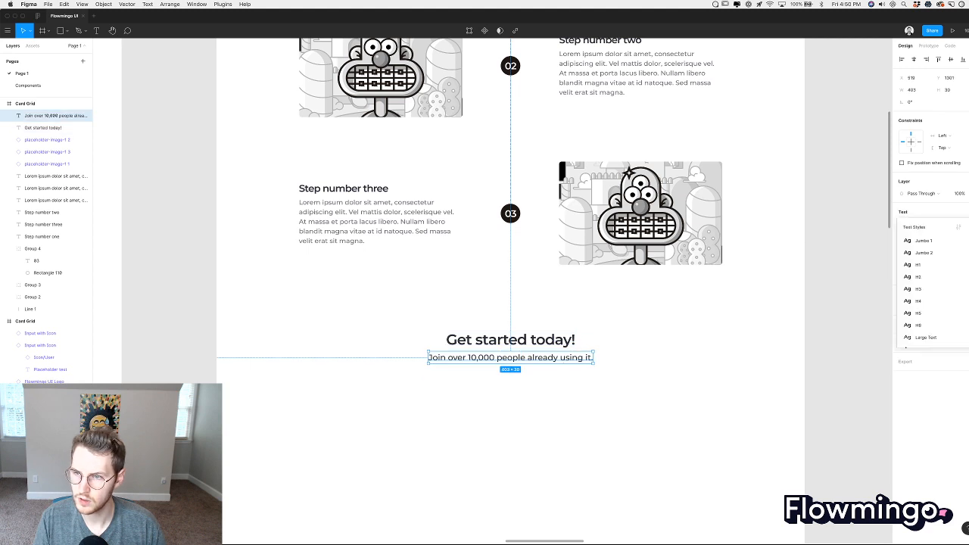
click(918, 337)
click(684, 428)
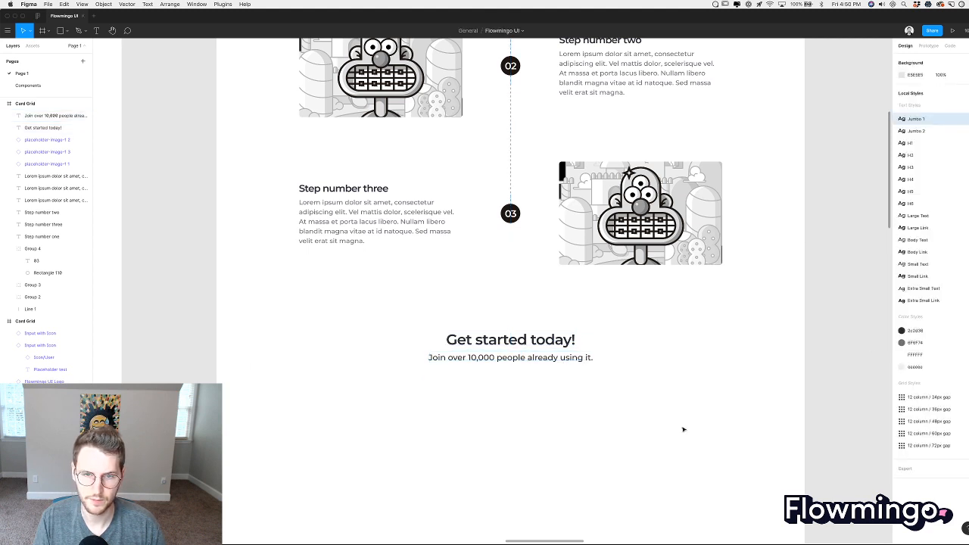
Move the heading and tagline up together, closer to the timeline's third row.
drag(559, 401, 497, 316)
click(500, 384)
scroll(501, 385, down, 5)
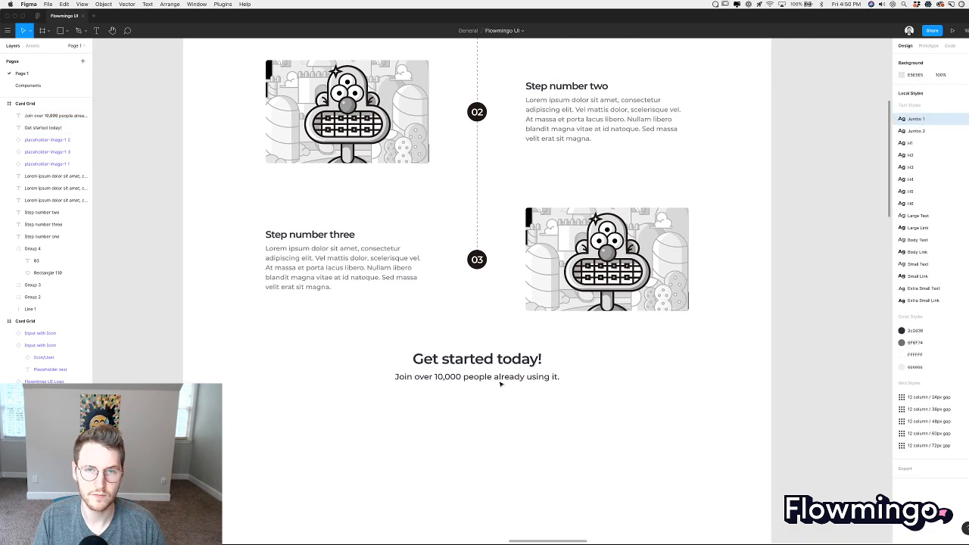
scroll(496, 304, up, 3)
scroll(494, 304, down, 1)
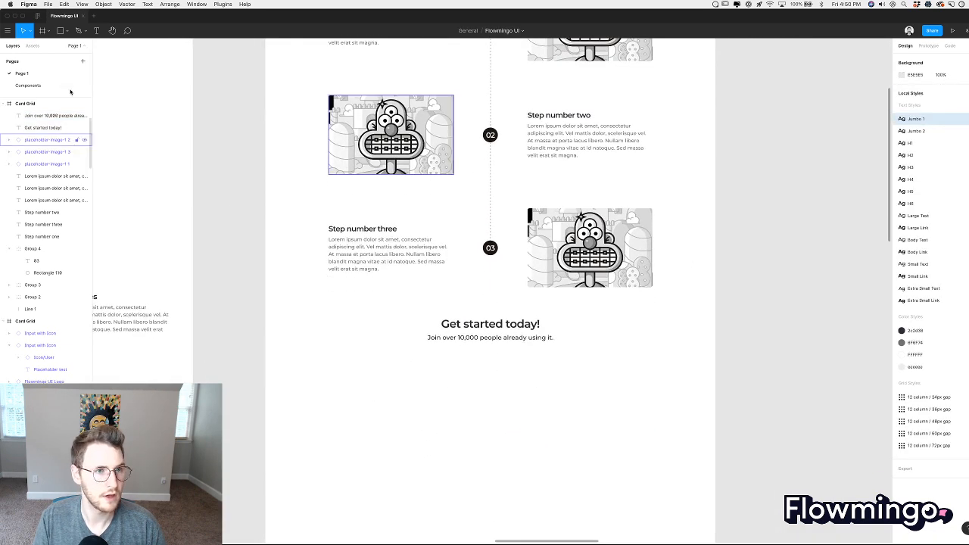
Place an instance of the dark primary "Sign up" button component below the tagline, horizontally centered in the frame.
click(32, 46)
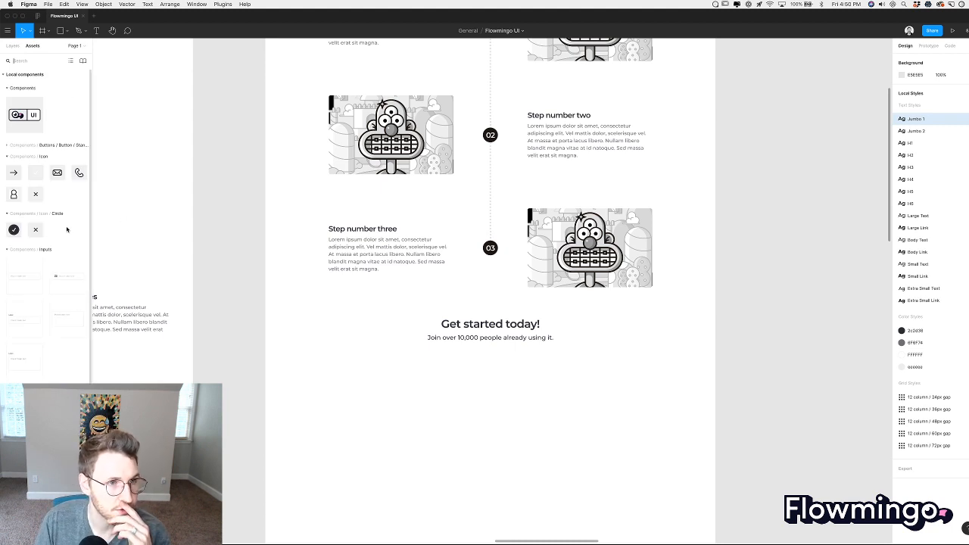
scroll(54, 231, down, 1)
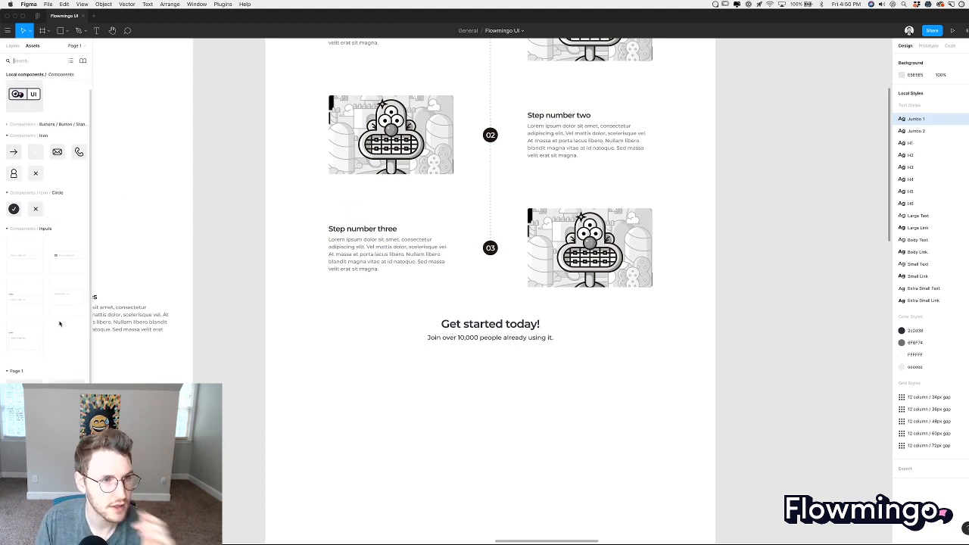
click(15, 124)
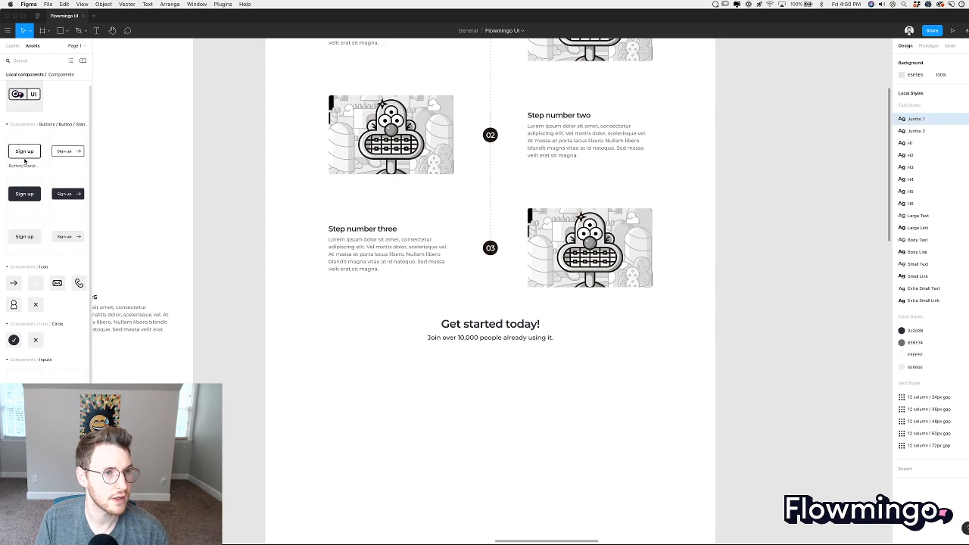
drag(35, 193, 487, 366)
click(535, 382)
scroll(535, 382, up, 1)
scroll(535, 381, up, 3)
mouse_move(490, 408)
mouse_down()
mouse_move(503, 409)
mouse_move(496, 399)
mouse_move(502, 409)
mouse_up()
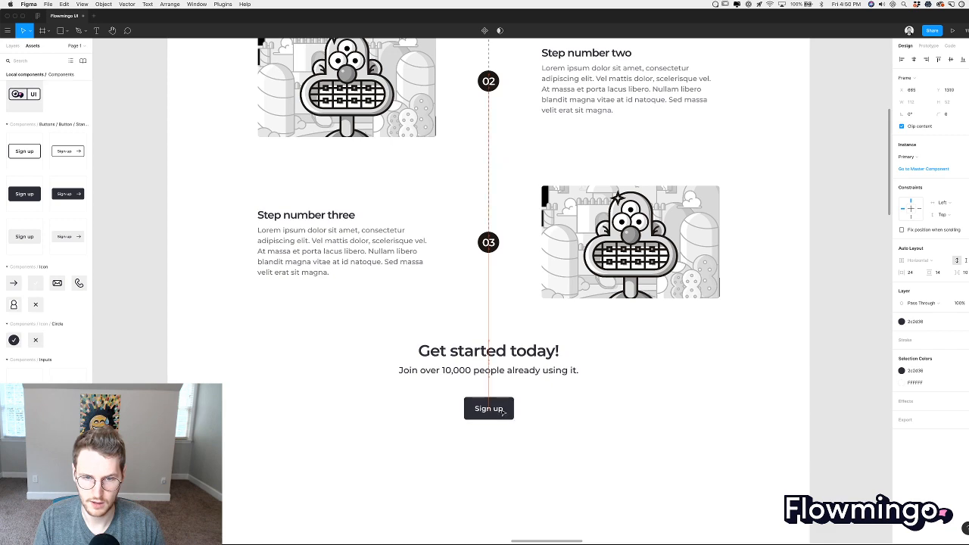
click(554, 409)
scroll(554, 409, up, 2)
scroll(554, 409, right, 1)
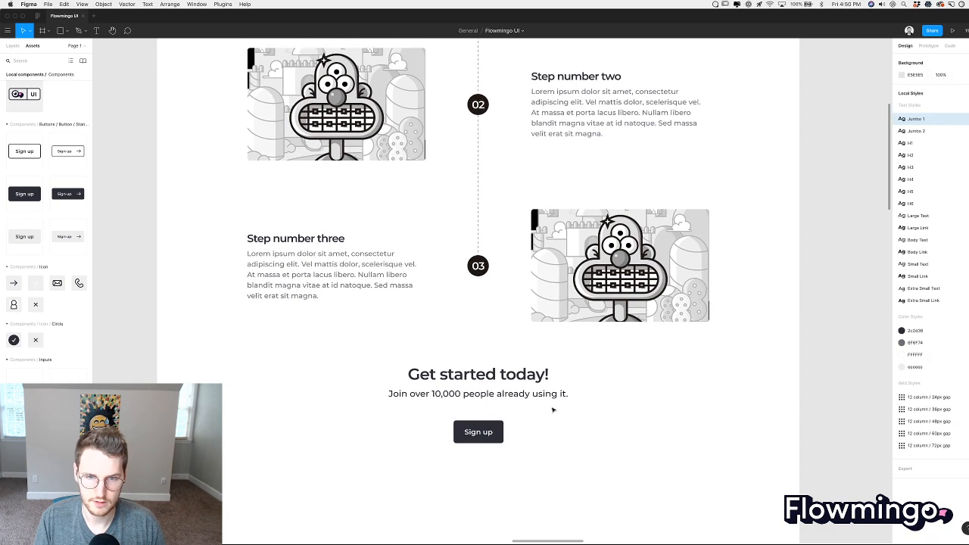
Move the "Sign up" button slightly closer to the tagline and extend the dashed timeline line down to it.
click(478, 427)
click(493, 248)
click(480, 240)
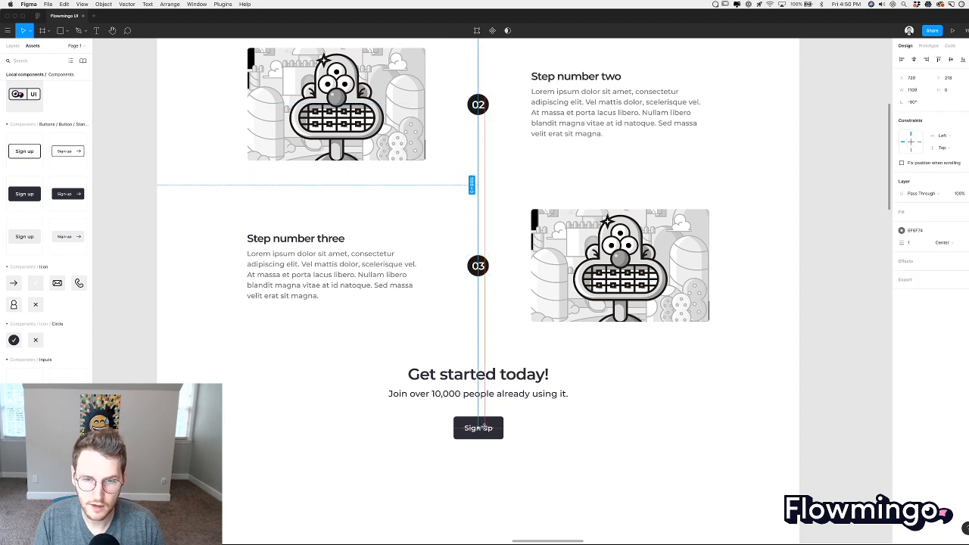
click(560, 441)
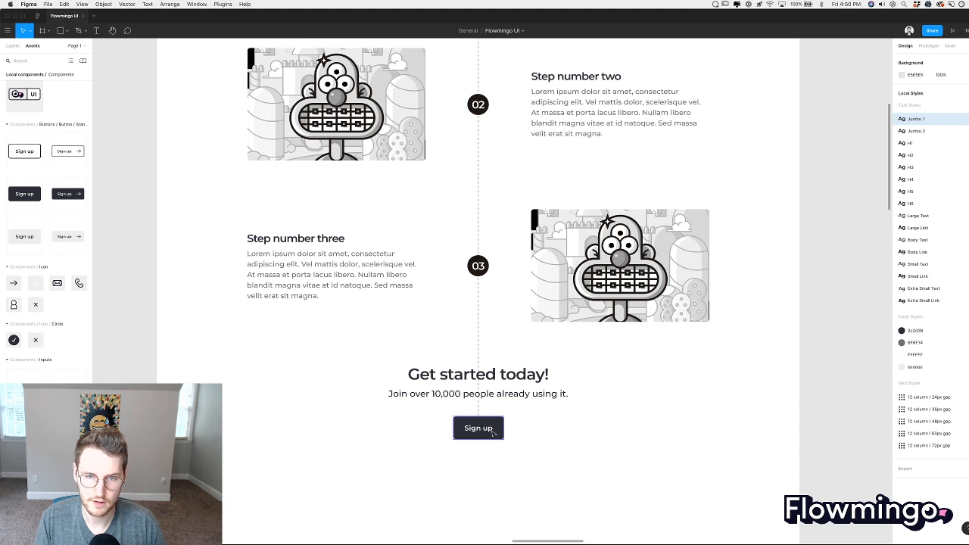
Lower the "Sign up" button to leave a larger gap under the tagline and lengthen the dashed line to reach it.
drag(493, 434, 478, 454)
click(531, 441)
click(478, 426)
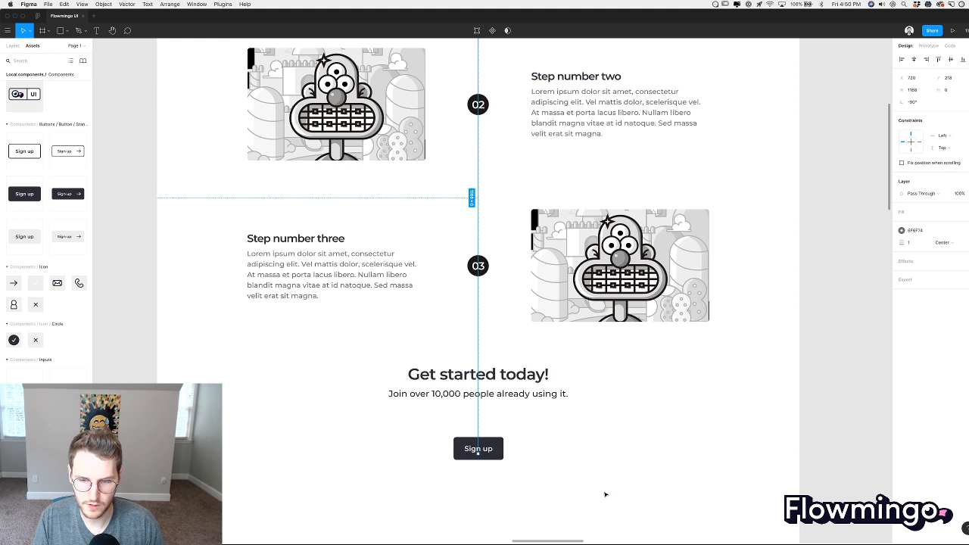
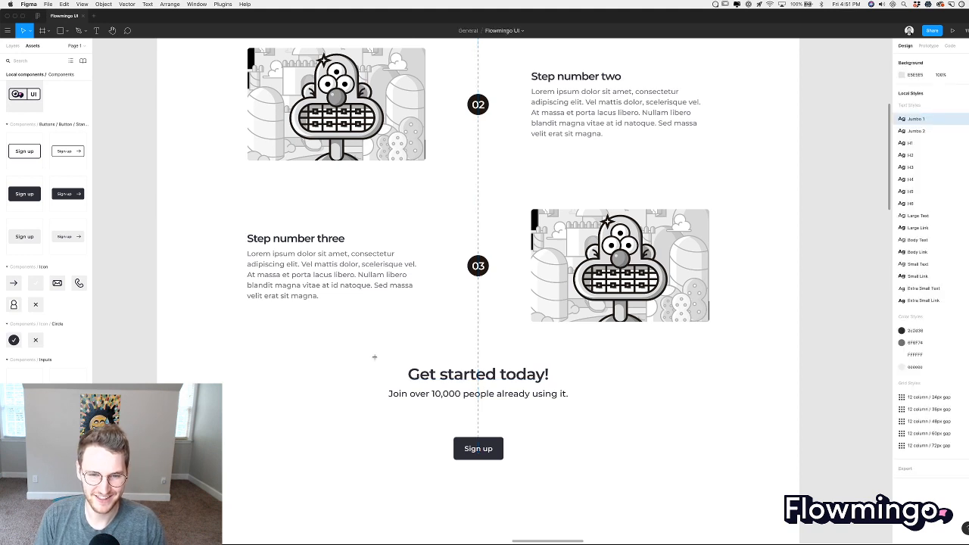
Mask the dashed line behind the heading and tagline with a rectangle about 478 × 148 px, sent behind the text and filled with the FFFFFF style.
key(r)
drag(371, 352, 585, 417)
key(alt+super+[)
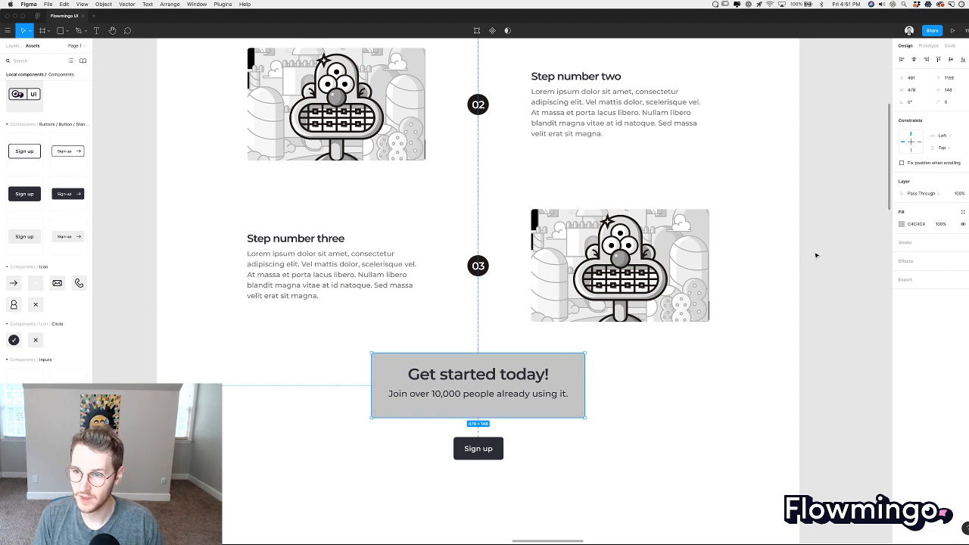
click(962, 211)
click(944, 241)
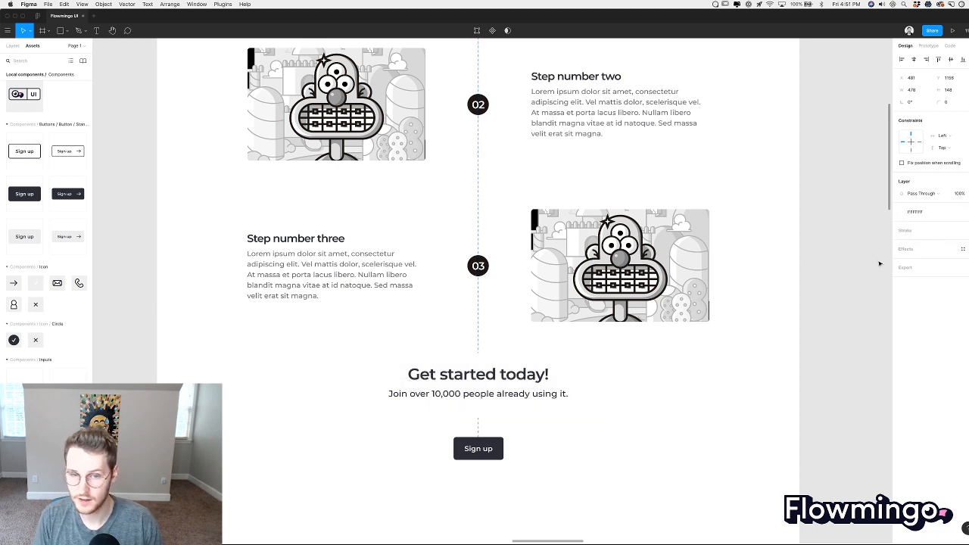
click(574, 363)
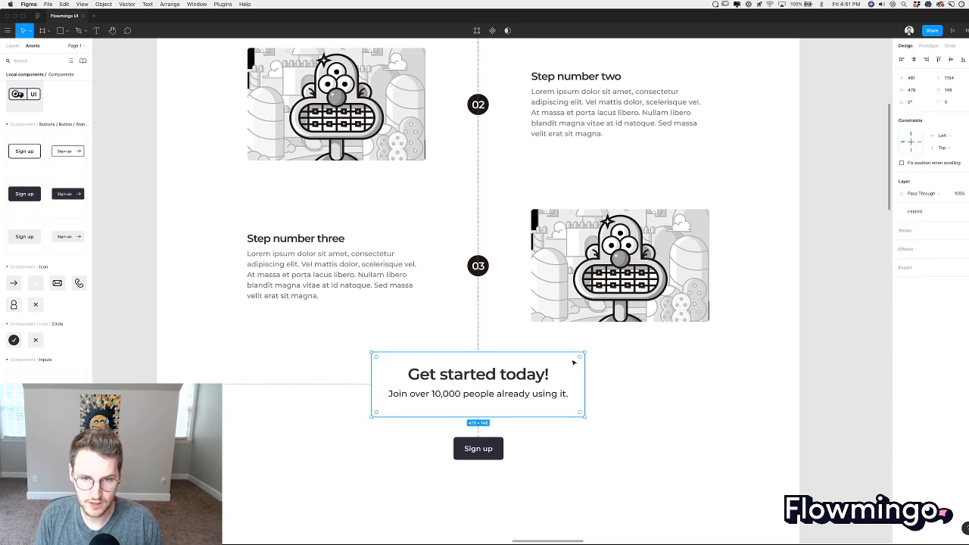
Enlarge the white rectangle behind the "Get started today!" text evenly around its centre to about 562 × 174 px.
click(652, 377)
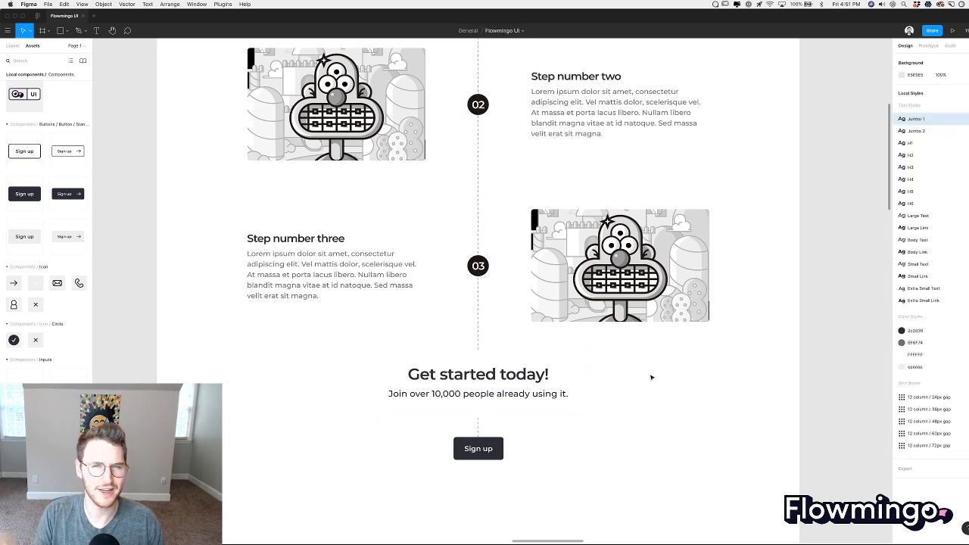
scroll(621, 446, down, 2)
scroll(621, 445, left, 1)
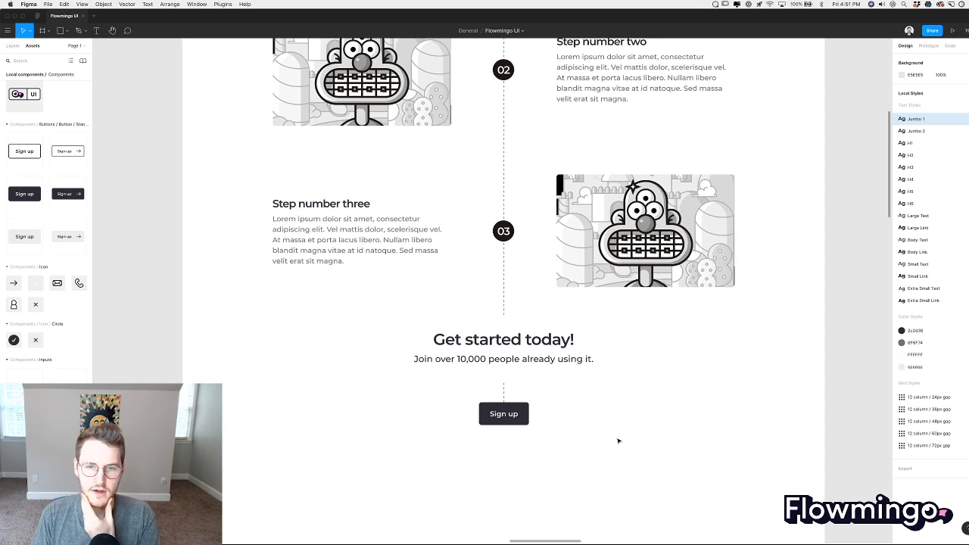
click(539, 325)
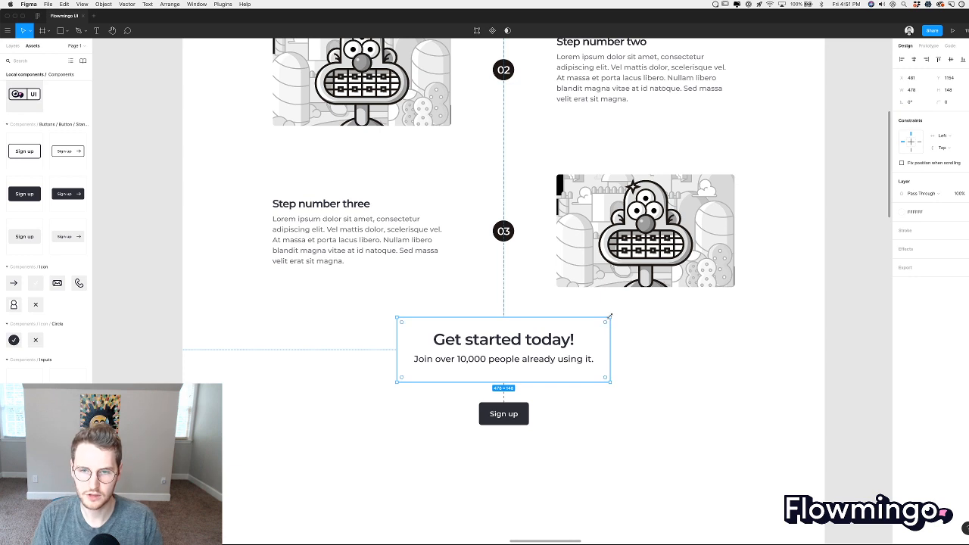
drag(610, 316, 615, 311)
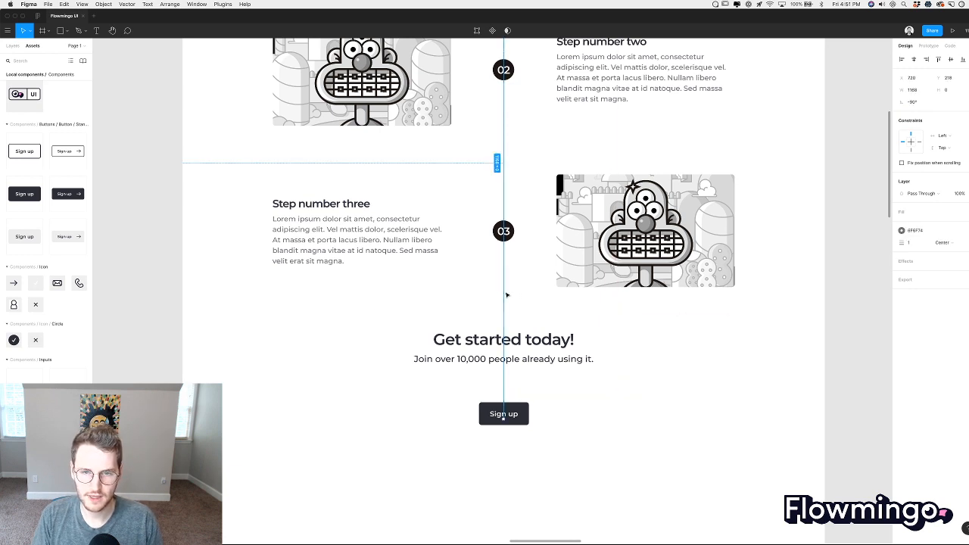
Copy the vertical line's dashed 6F6F74 stroke onto the rectangle behind "Get started today!" and give it a white fill.
click(686, 338)
click(615, 318)
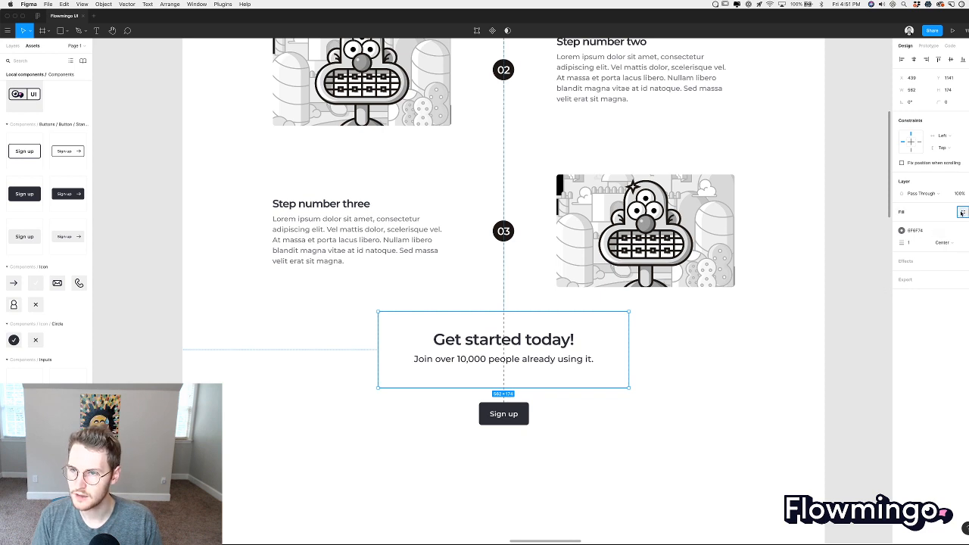
click(962, 212)
click(711, 411)
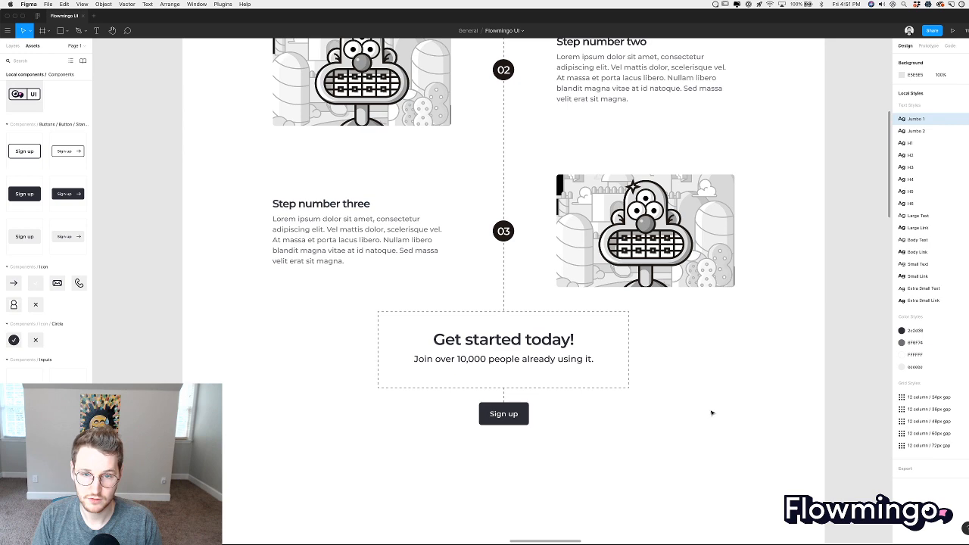
Extend the dashed rectangle downward to about 240 px tall and move the Sign up button up inside it, below the text.
scroll(712, 413, up, 3)
scroll(710, 415, down, 4)
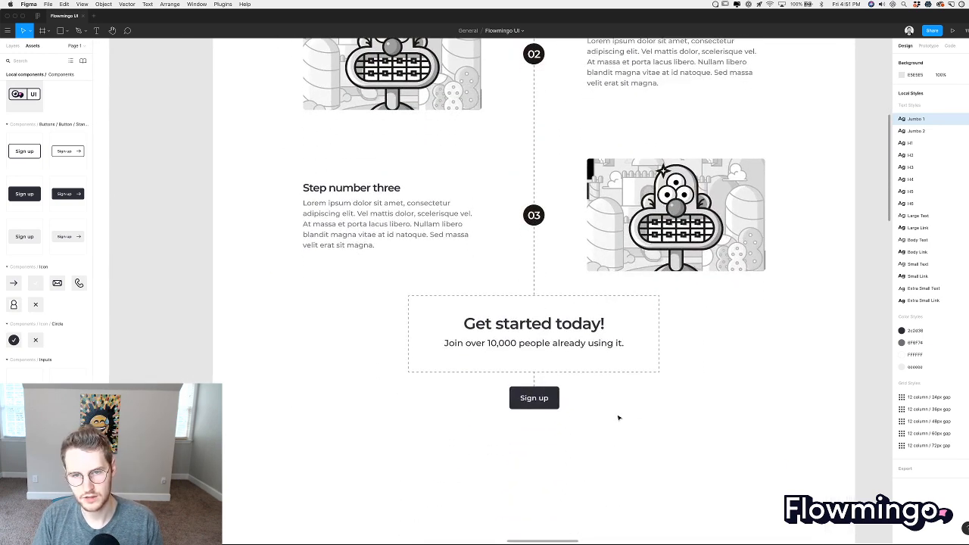
click(549, 372)
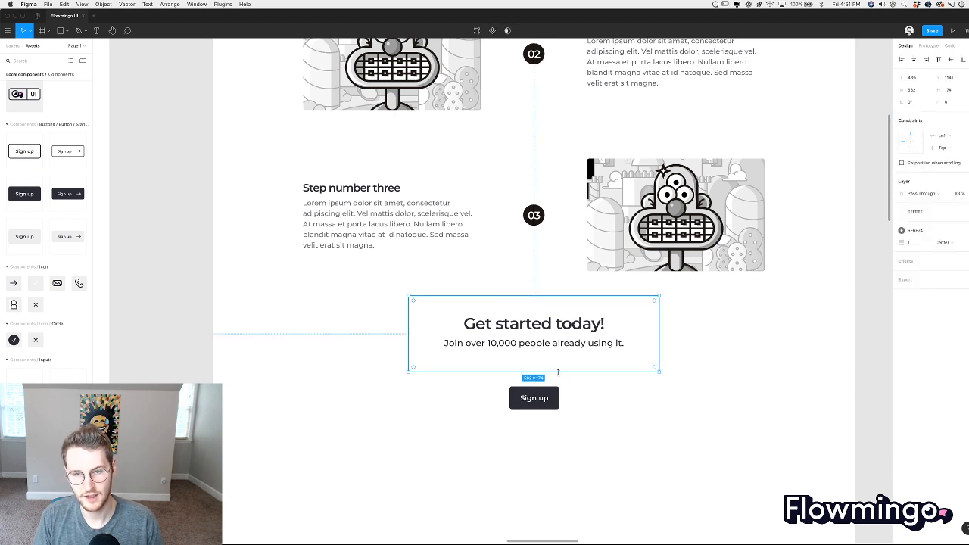
mouse_move(549, 372)
mouse_down()
mouse_move(551, 396)
mouse_move(539, 374)
mouse_up()
click(563, 429)
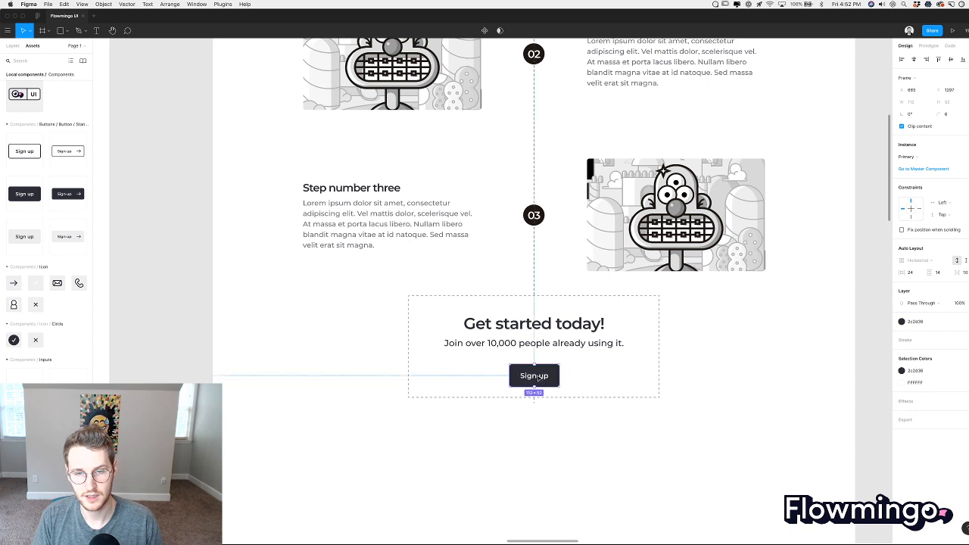
click(569, 424)
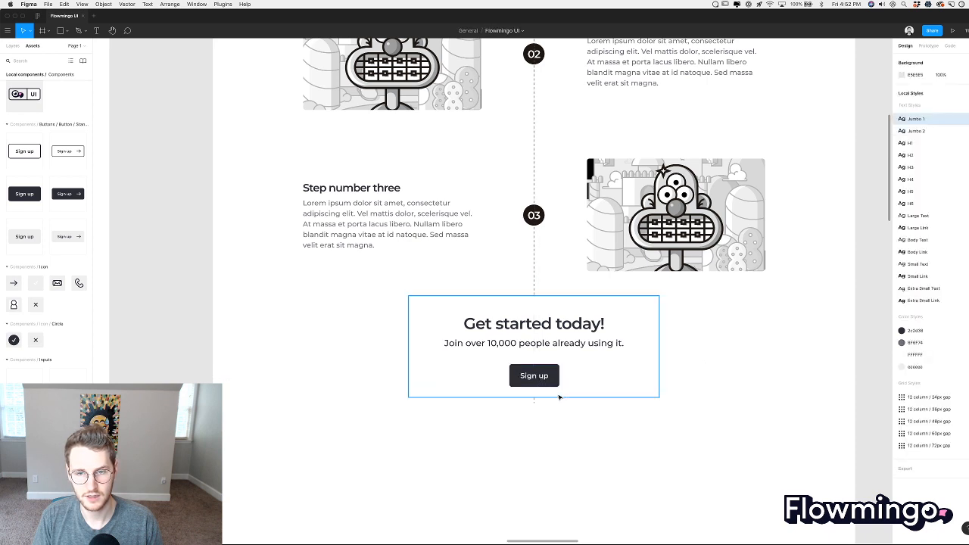
click(541, 397)
drag(541, 396, 540, 403)
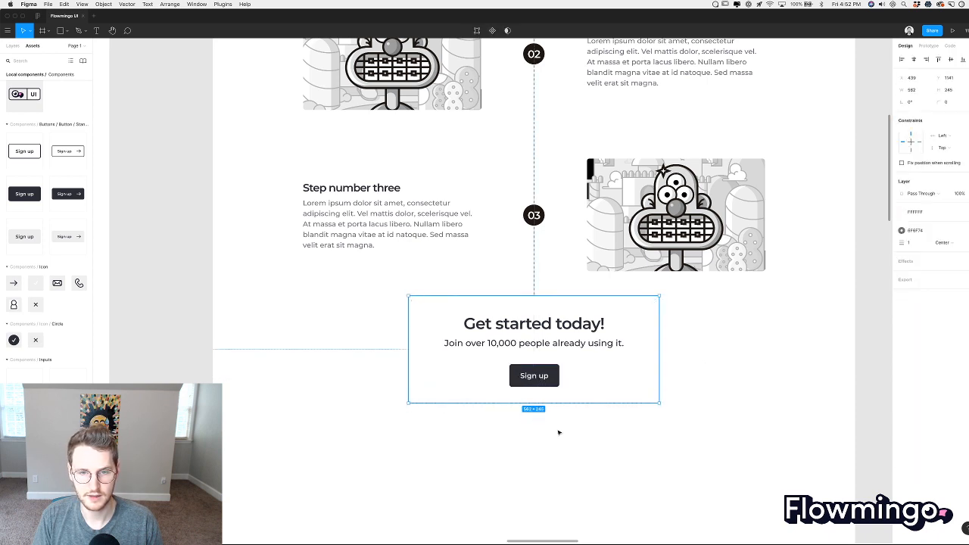
click(559, 433)
scroll(561, 435, up, 1)
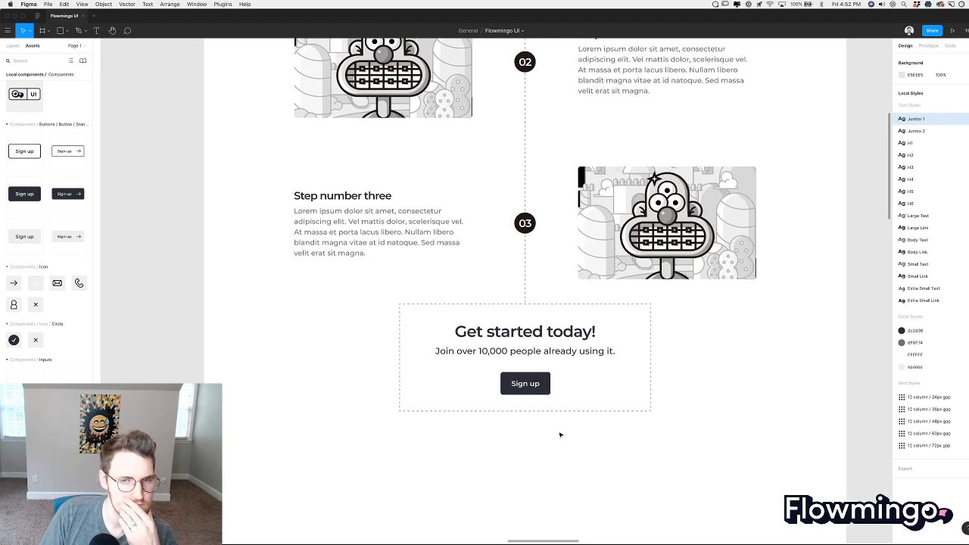
Wrap the "Get started today!" heading, its subtext and the Sign up button together in one frame.
click(542, 384)
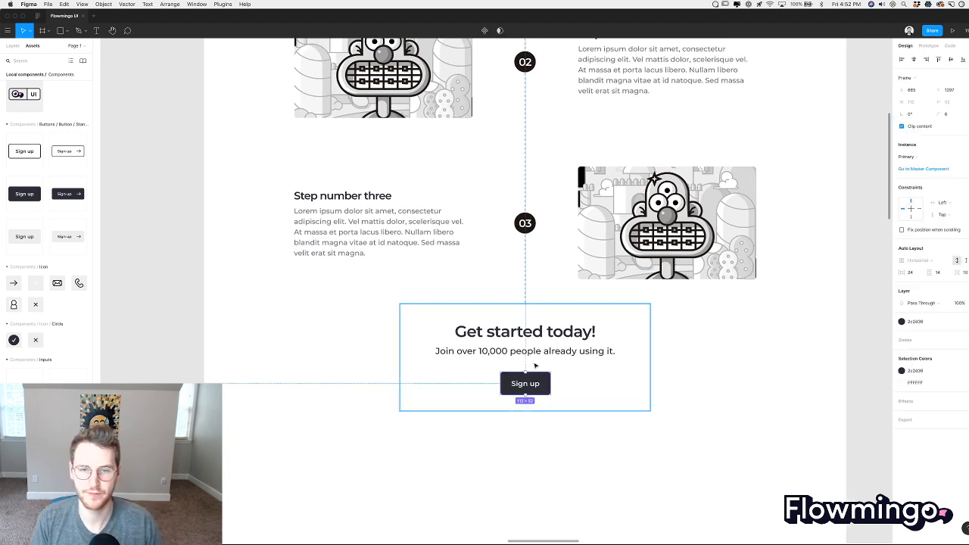
shift+click(533, 352)
shift+click(533, 332)
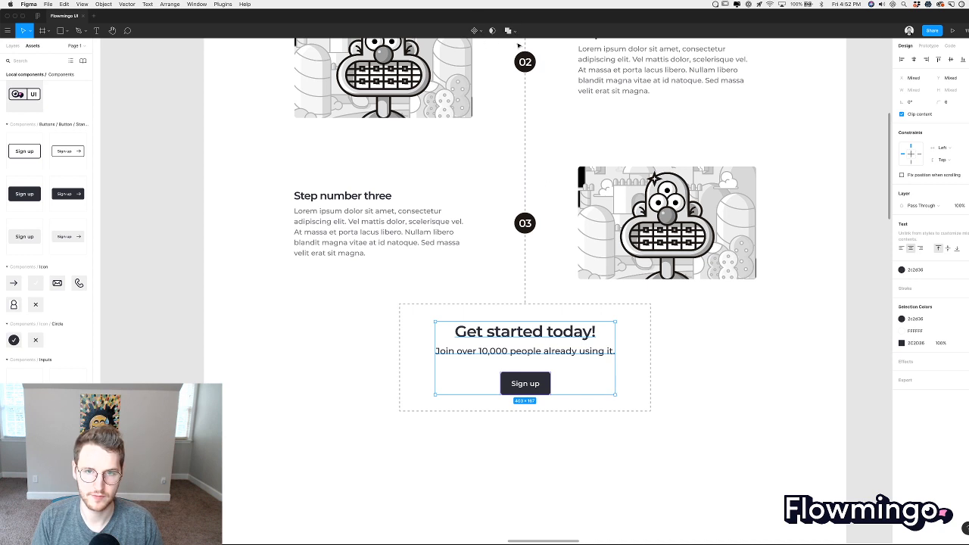
key(shift+a)
key(super+z)
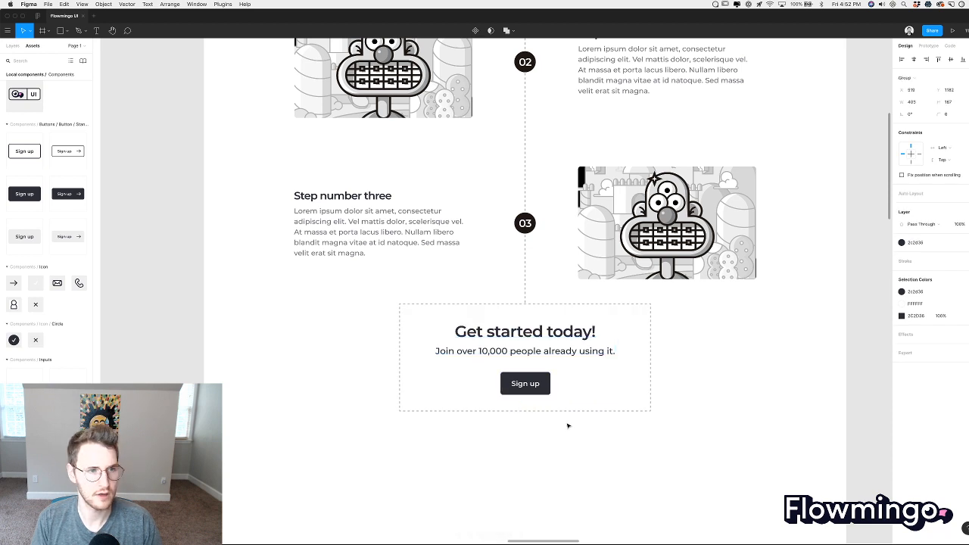
click(13, 46)
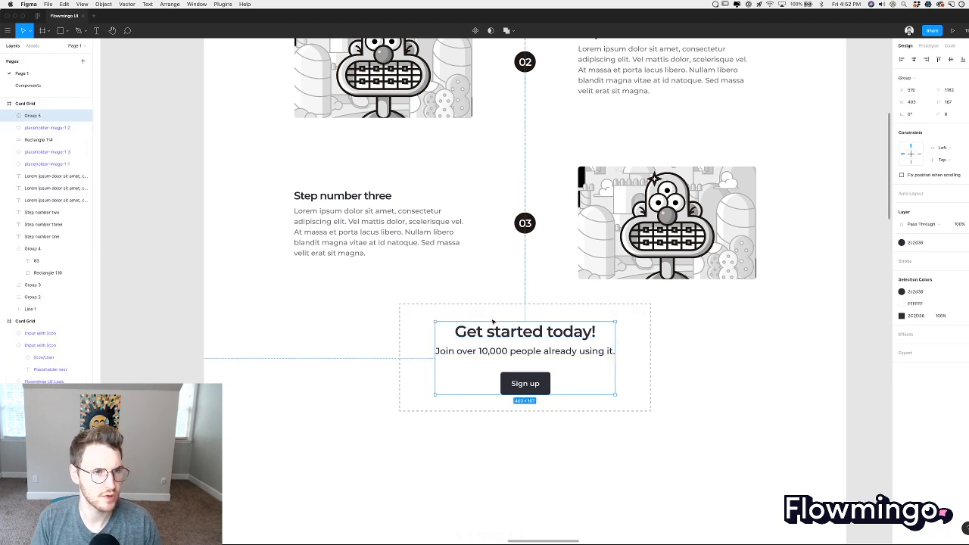
key(super+shift+g)
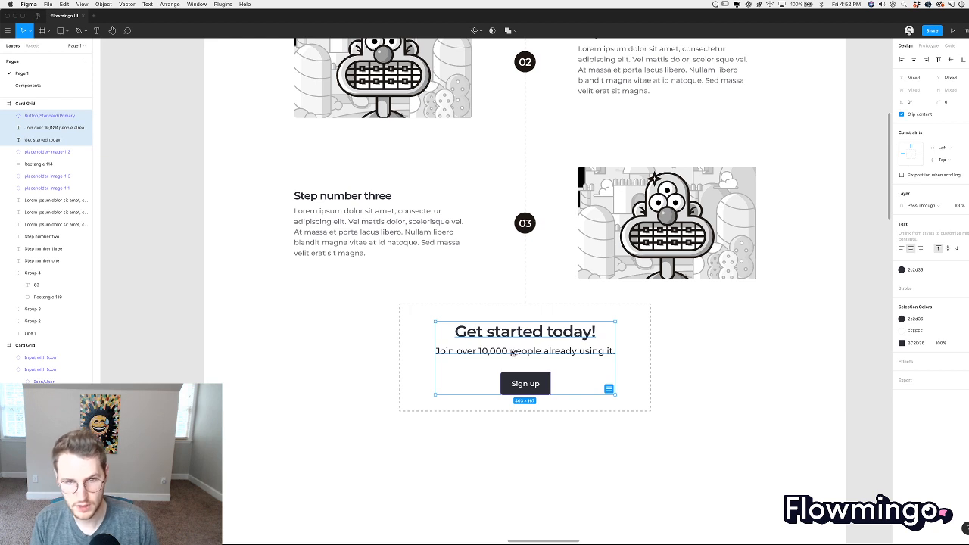
key(alt)
key(super+alt+g)
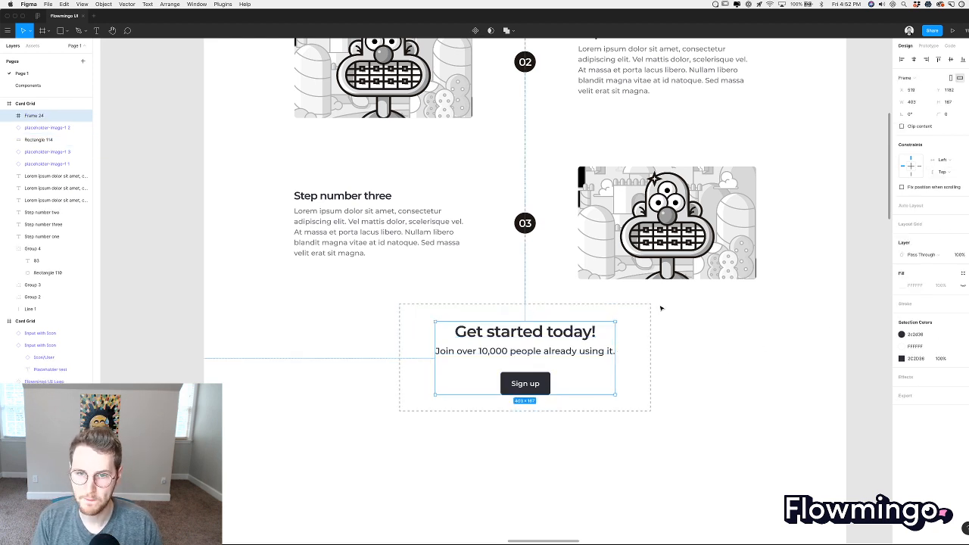
key(shift+a)
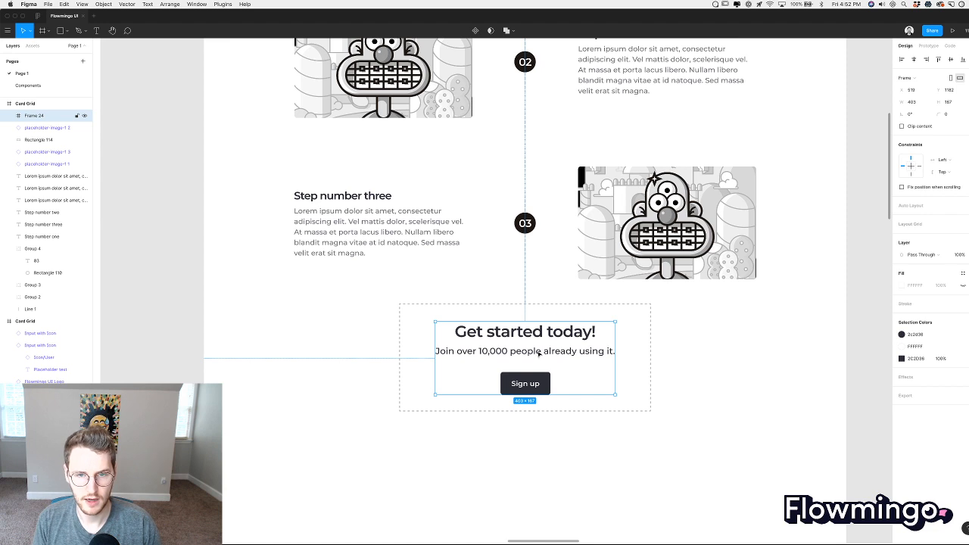
key(shift+a)
key(super+z)
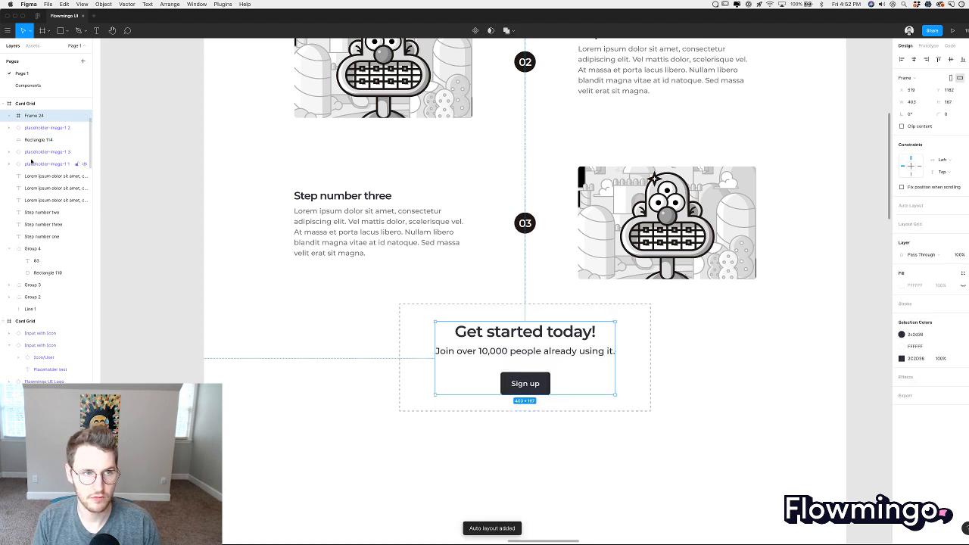
Wrap the call-to-action frame in an outer frame and apply vertical auto layout to the outer frame.
scroll(30, 144, up, 2)
click(9, 175)
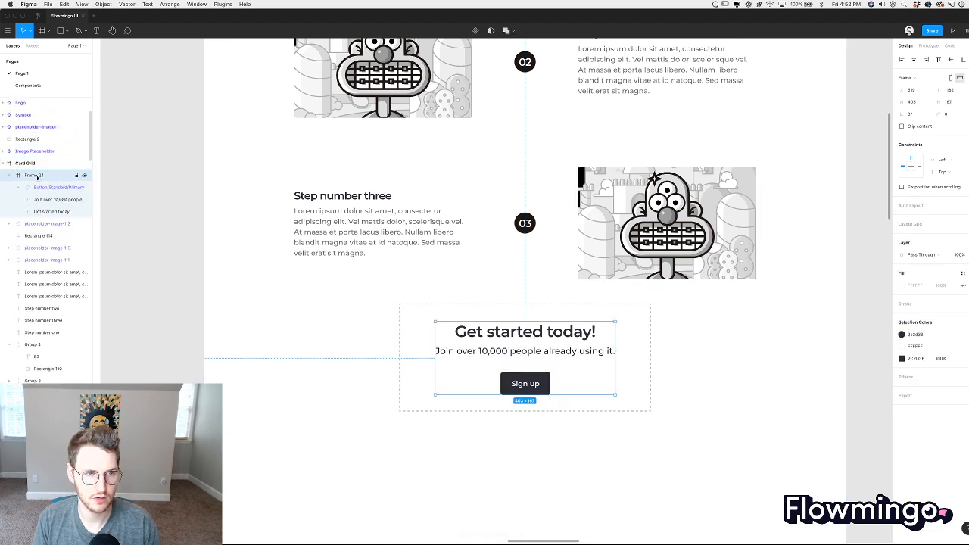
key(alt)
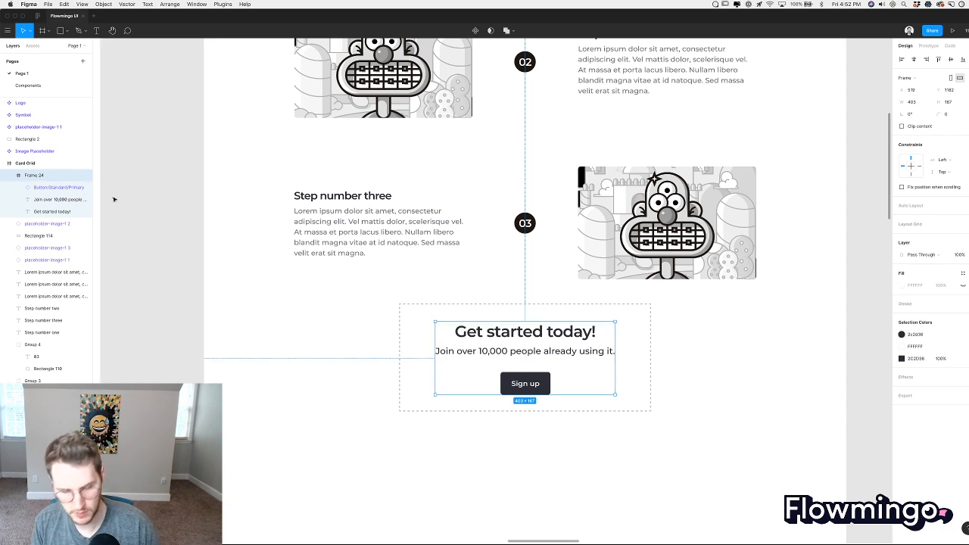
key(super+alt+g)
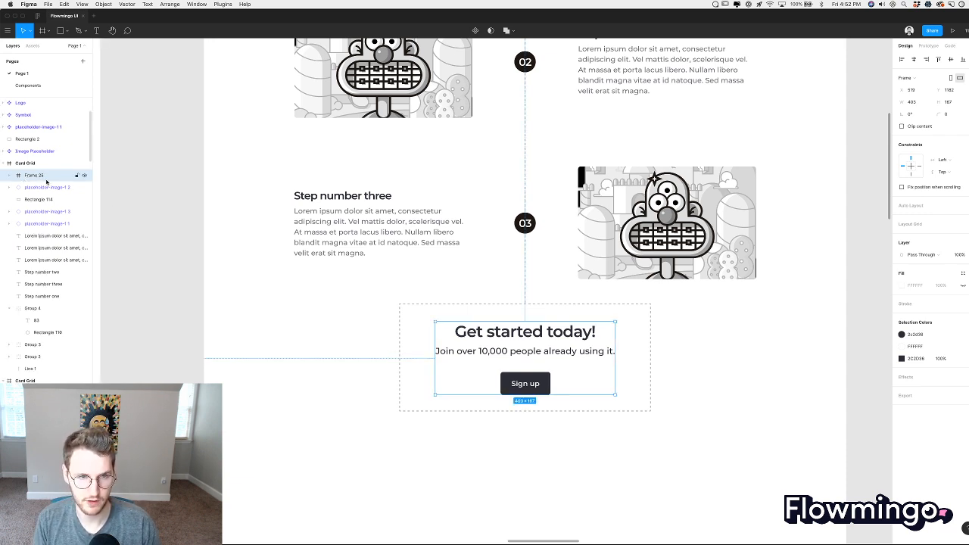
key(shift+a)
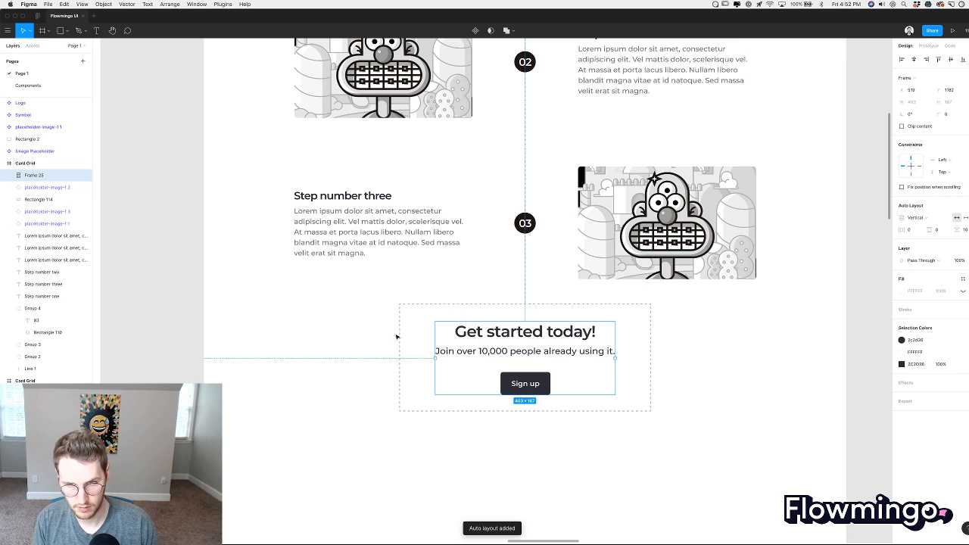
Set the outer call-to-action frame's horizontal and vertical auto layout padding to 30.
drag(905, 231, 926, 235)
click(941, 231)
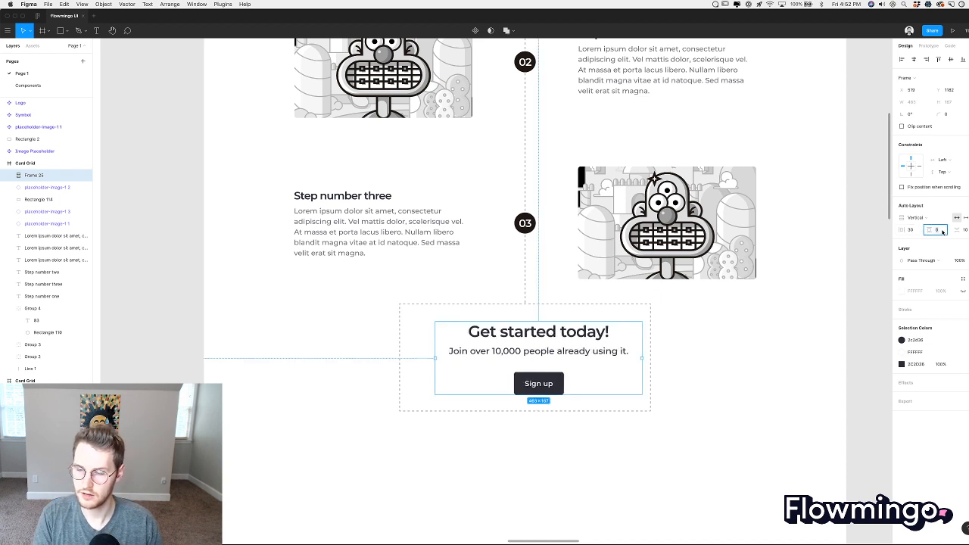
text(30)
key(Return)
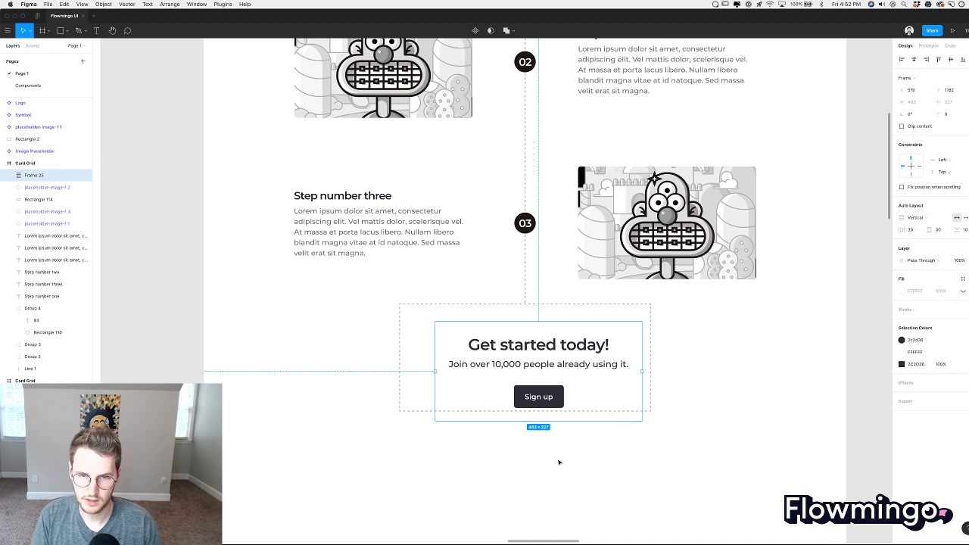
Centre the auto layout frame over the dashed rectangle and delete the rectangle.
drag(540, 396, 564, 371)
click(411, 362)
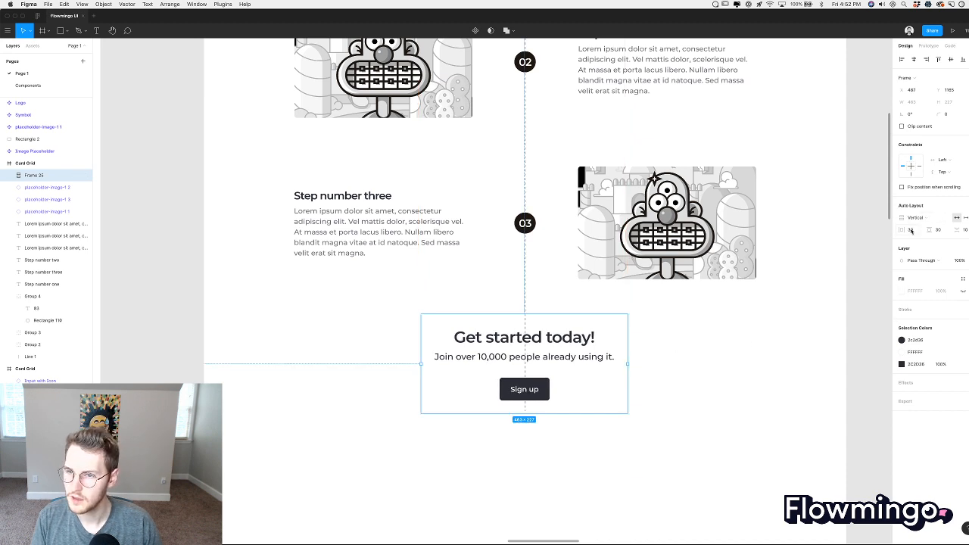
Increase the call-to-action frame's horizontal and vertical padding to 36.
key(Up)
key(Up)
key(Up)
key(Up)
key(Up)
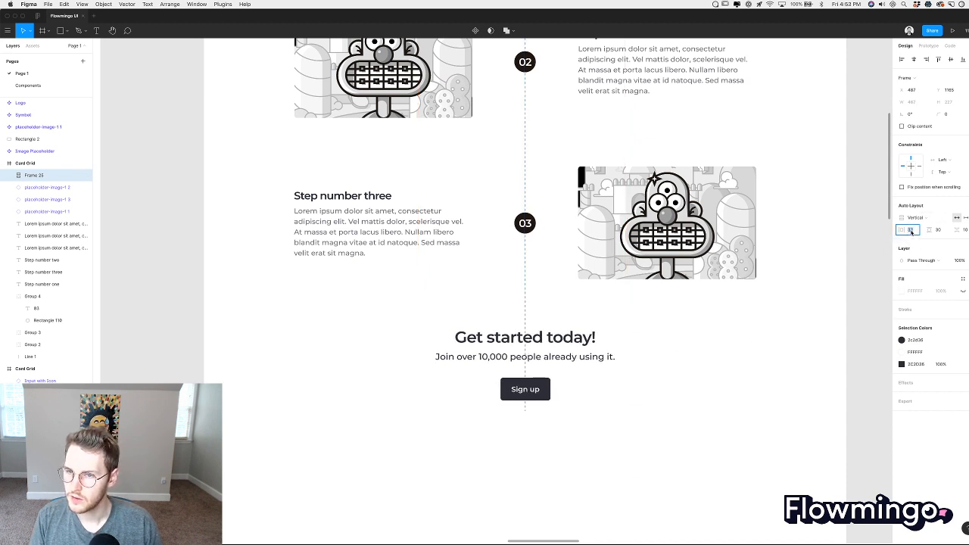
key(Tab)
key(Up)
key(Up)
key(Up)
key(Up)
key(Up)
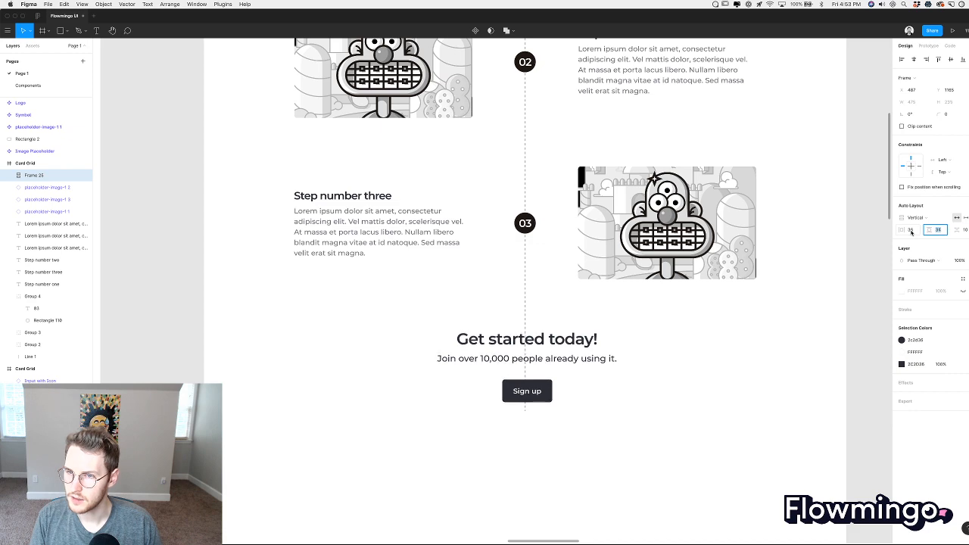
key(Up)
key(Up)
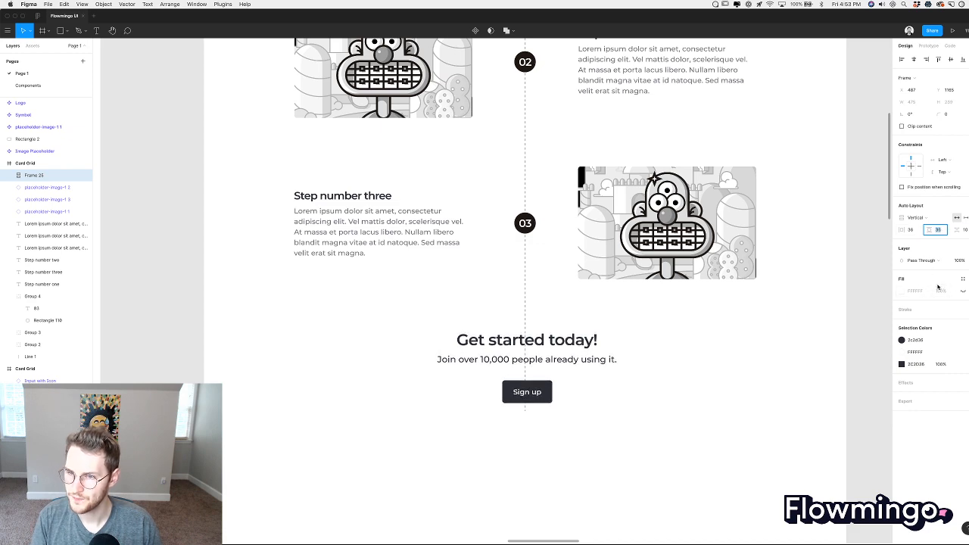
Fill the call-to-action frame with the white FFFFFF color style so it covers the dashed line behind it.
click(963, 279)
click(939, 307)
click(680, 402)
scroll(678, 403, up, 1)
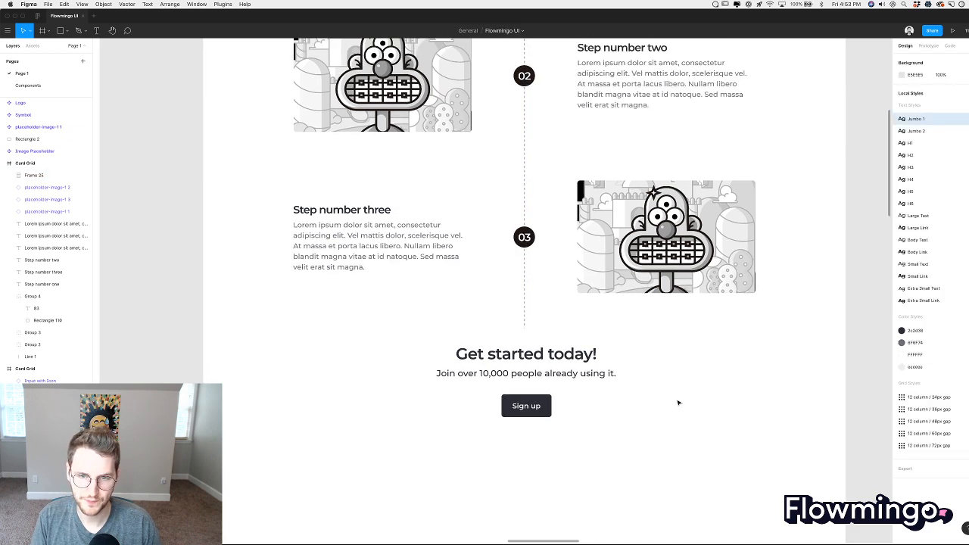
Move the call-to-action frame to about X 483, Y 1154, centred on the vertical dashed line.
scroll(678, 402, up, 1)
scroll(678, 403, left, 1)
mouse_move(588, 401)
mouse_down()
mouse_move(545, 396)
mouse_move(588, 397)
mouse_up()
click(717, 397)
Try to copy the properties of the hero's input field with the person icon onto the call-to-action frame.
scroll(719, 398, down, 3)
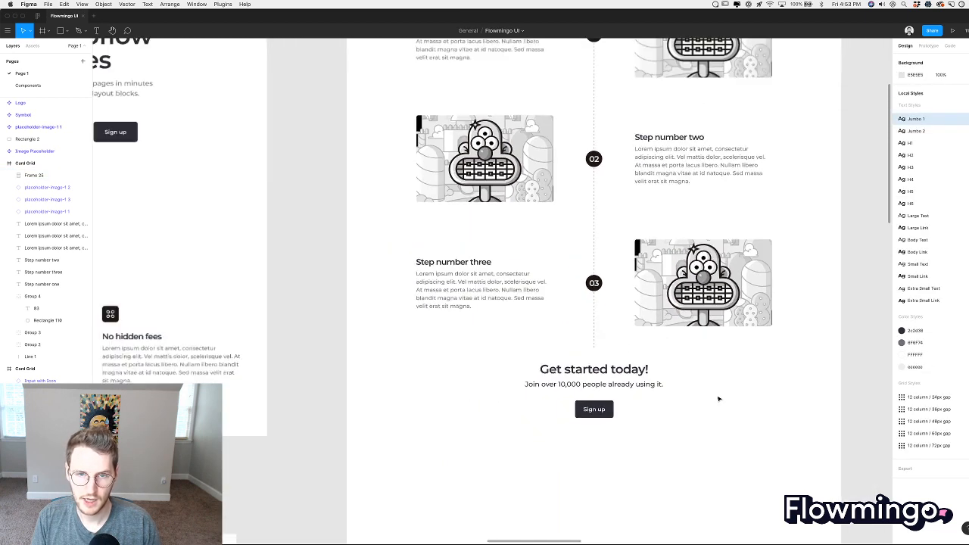
scroll(404, 321, left, 10)
scroll(404, 321, up, 2)
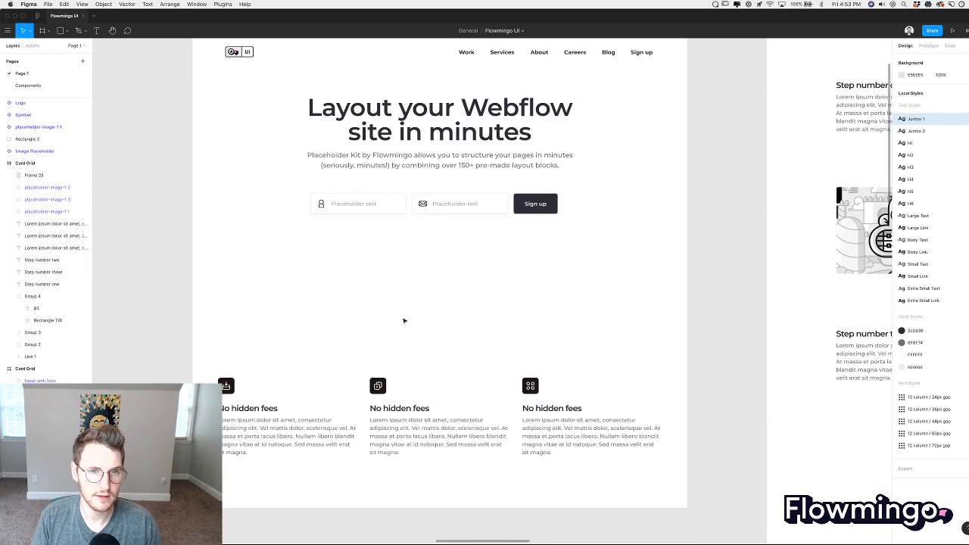
click(399, 210)
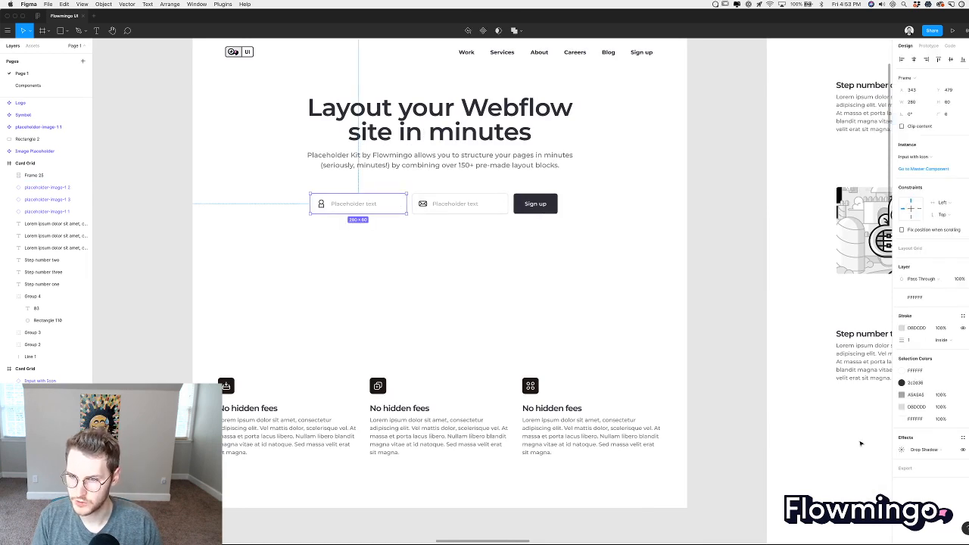
scroll(865, 432, right, 8)
scroll(866, 433, down, 8)
click(598, 387)
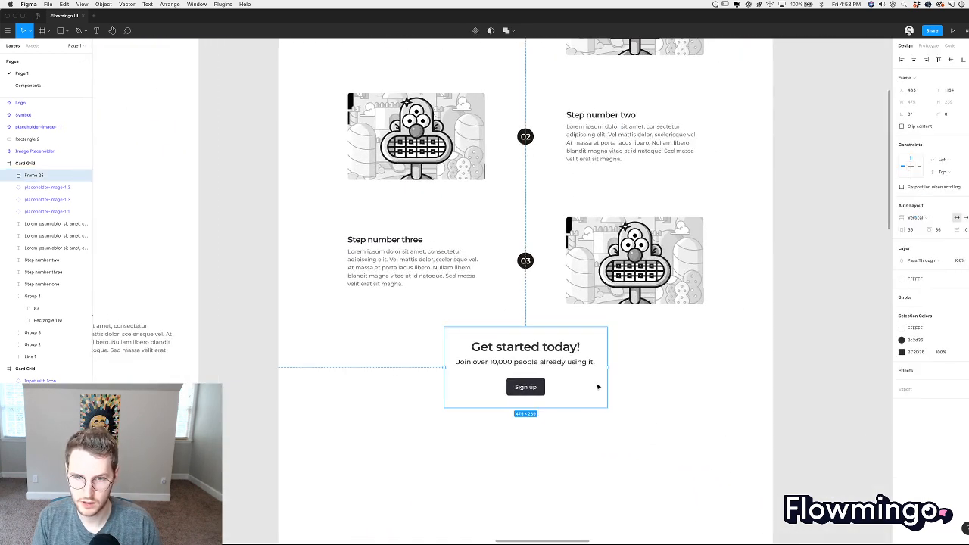
key(alt+super+v)
click(649, 408)
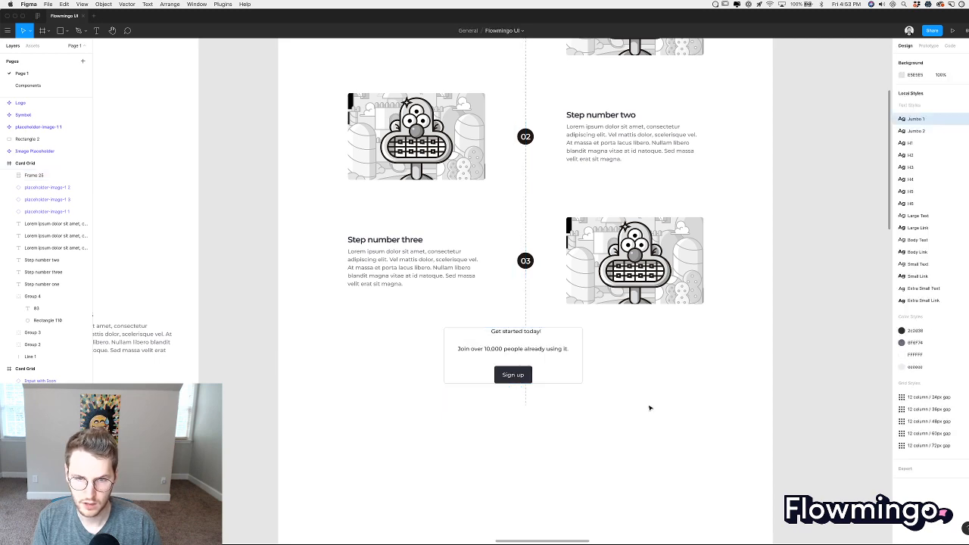
Undo the pasted properties on the call-to-action frame.
key(super+z)
key(super+z)
click(643, 402)
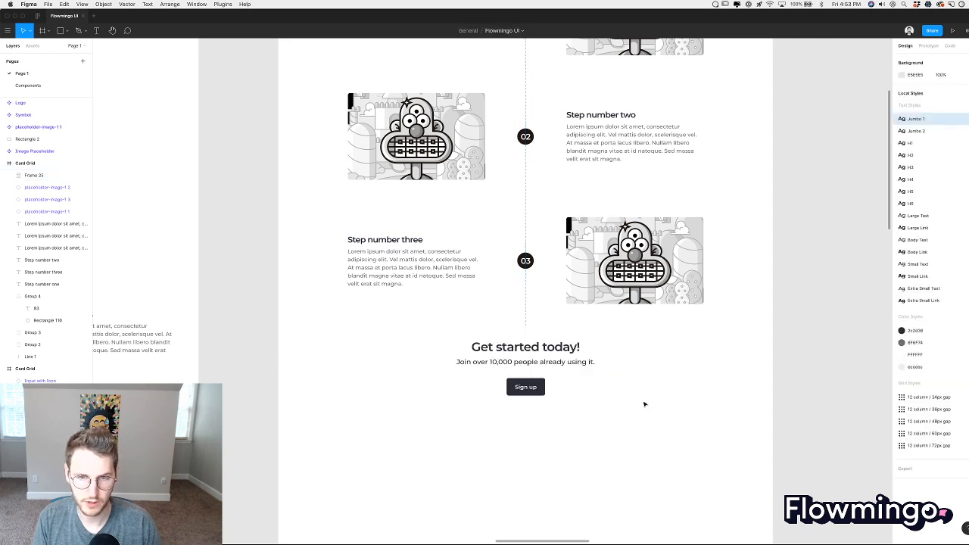
Open the drop shadow settings of the hero's envelope input field and copy the shadow colour.
scroll(610, 391, left, 10)
click(338, 137)
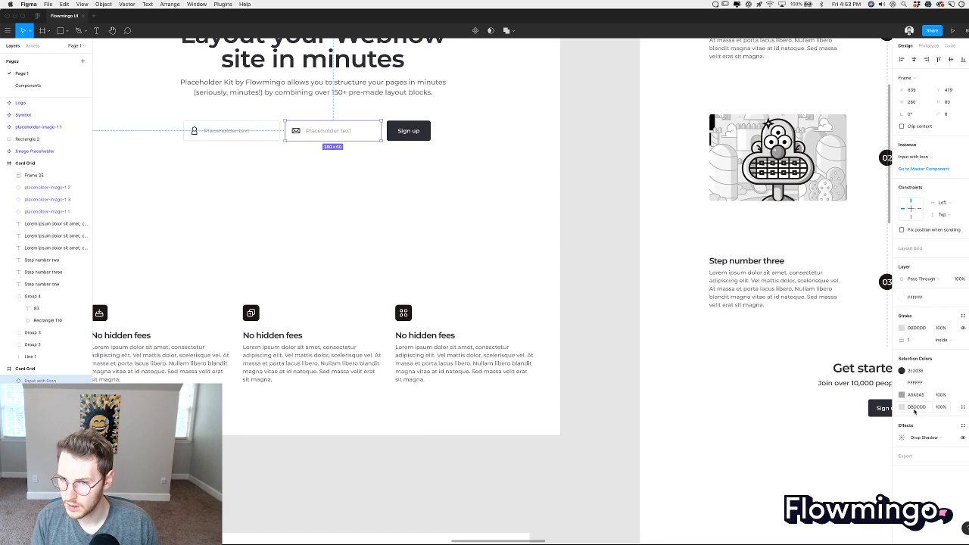
click(902, 437)
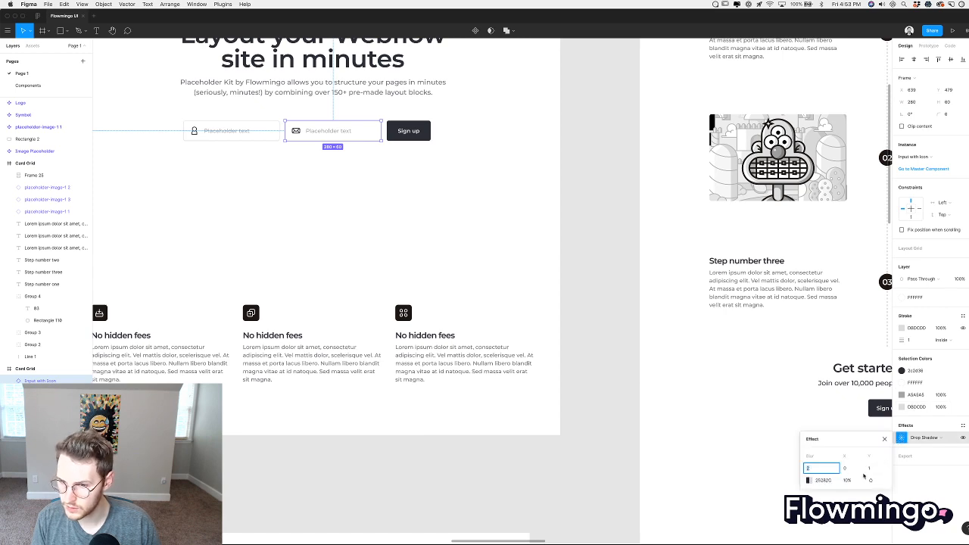
click(825, 482)
scroll(724, 449, right, 8)
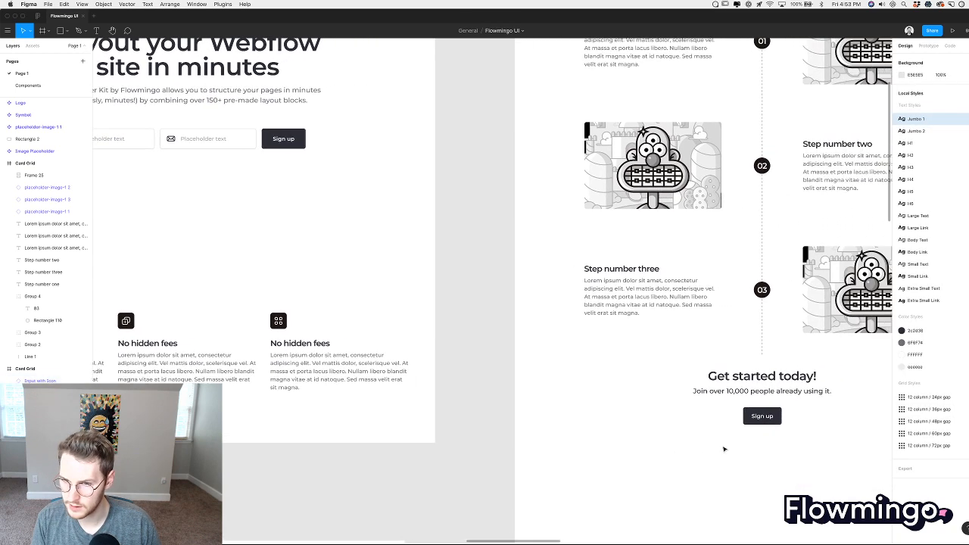
Add a drop shadow to the call-to-action frame with blur 2, Y offset 1 and the copied colour at 10% opacity.
click(726, 401)
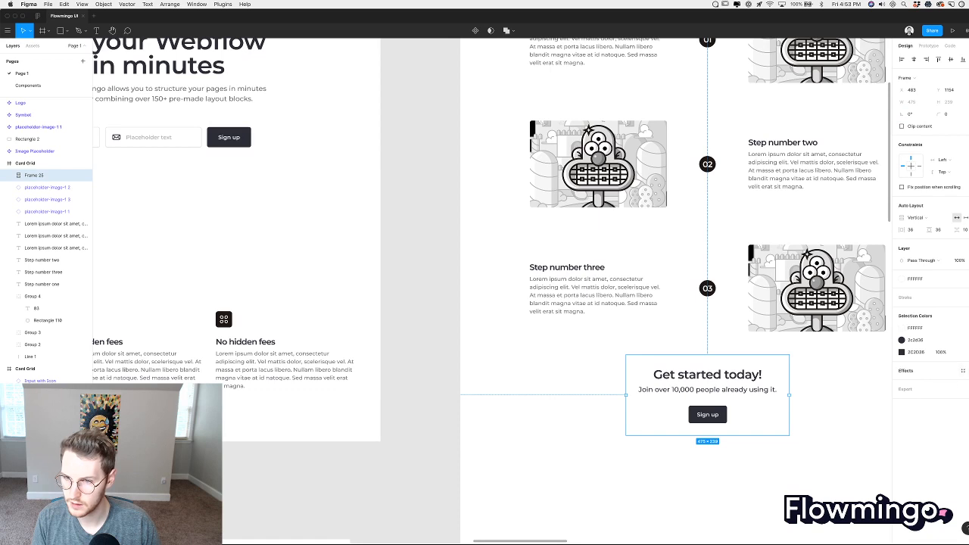
click(963, 370)
click(903, 382)
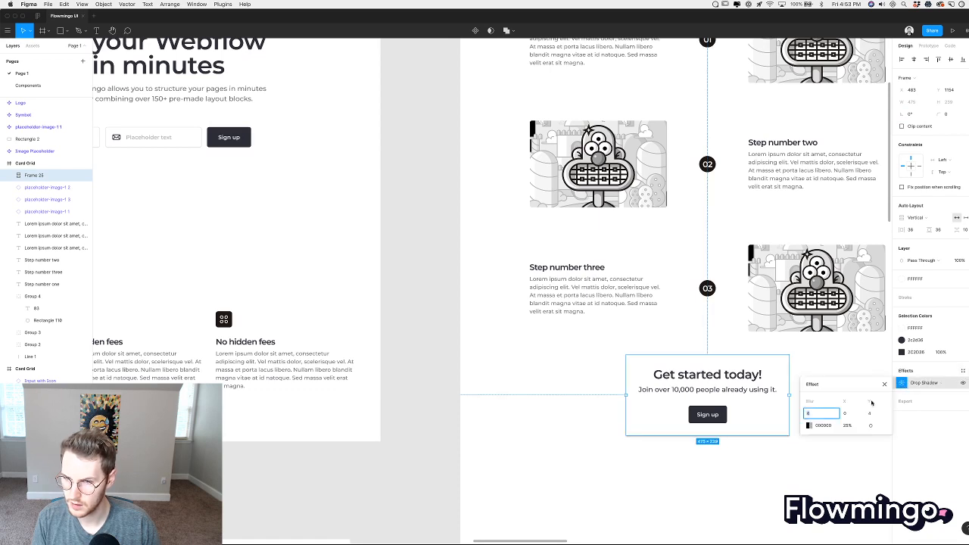
text(2)
key(Tab)
key(Tab)
text(1)
key(Tab)
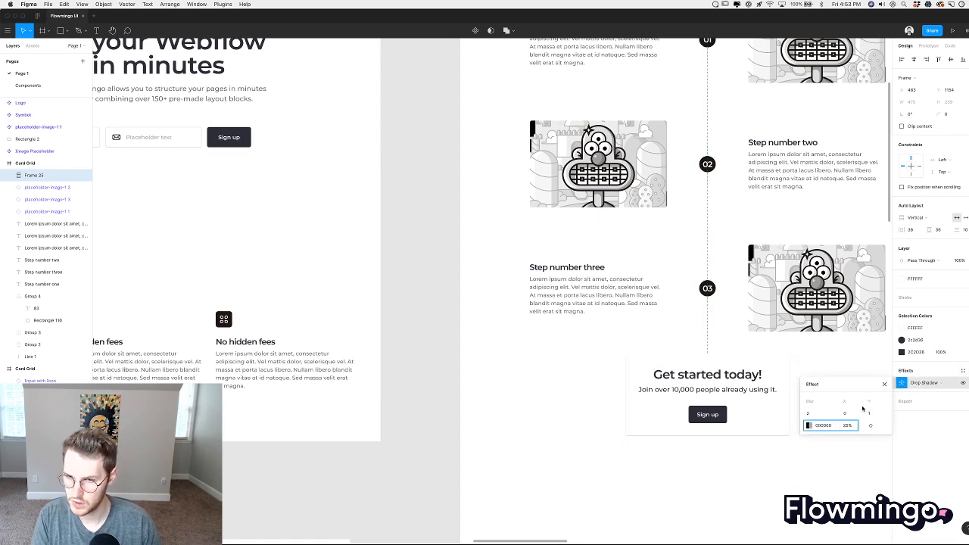
text(10)
key(Return)
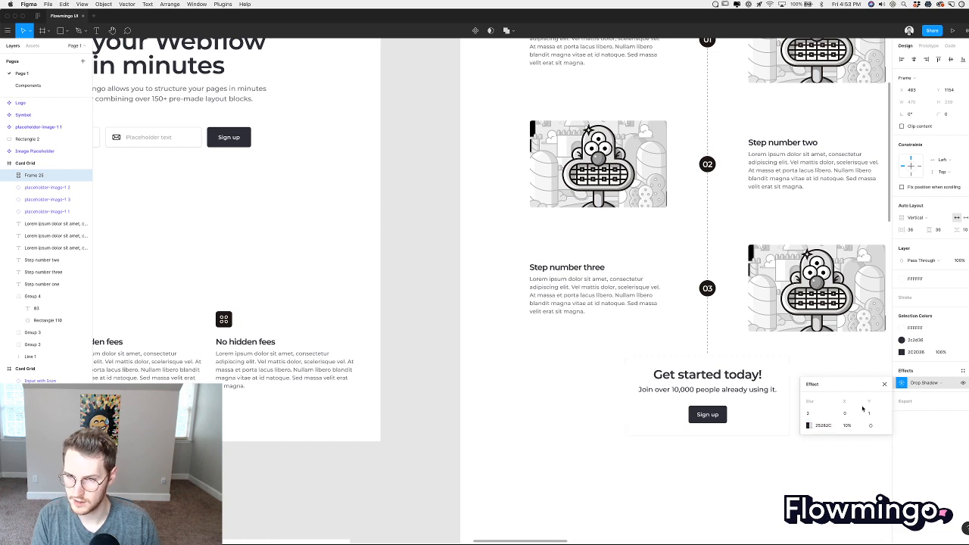
click(777, 468)
Copy the stroke colour of the hero's envelope input field.
scroll(777, 469, left, 5)
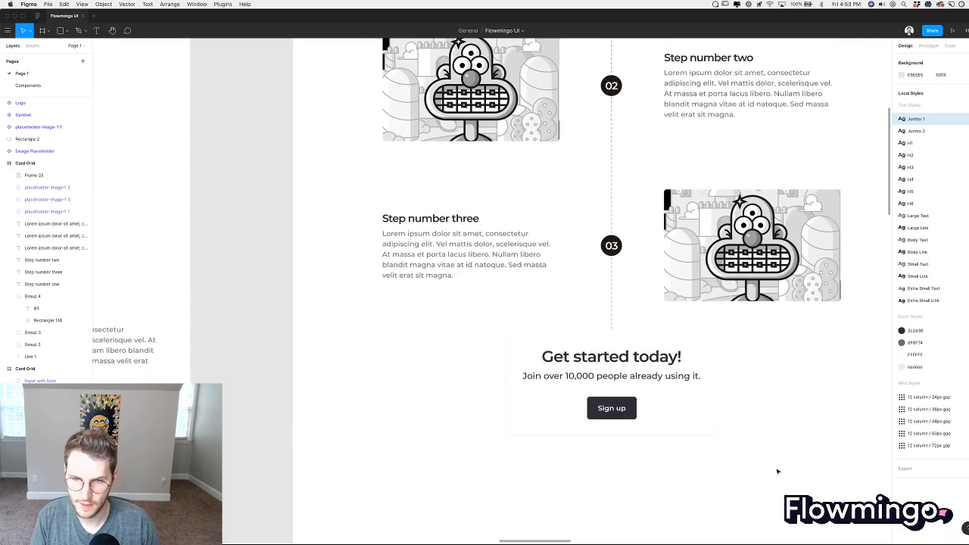
scroll(777, 471, up, 3)
click(320, 236)
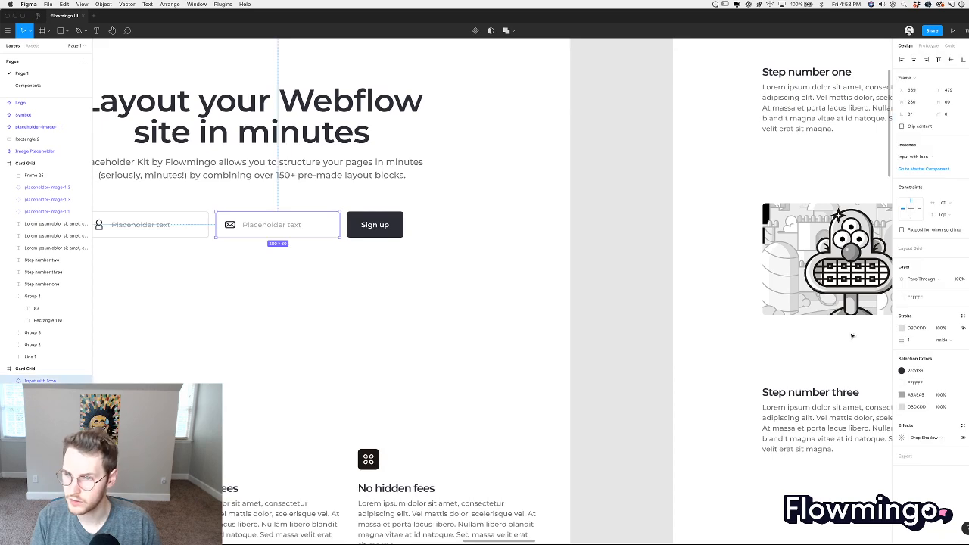
click(925, 328)
scroll(707, 370, down, 5)
scroll(707, 371, right, 5)
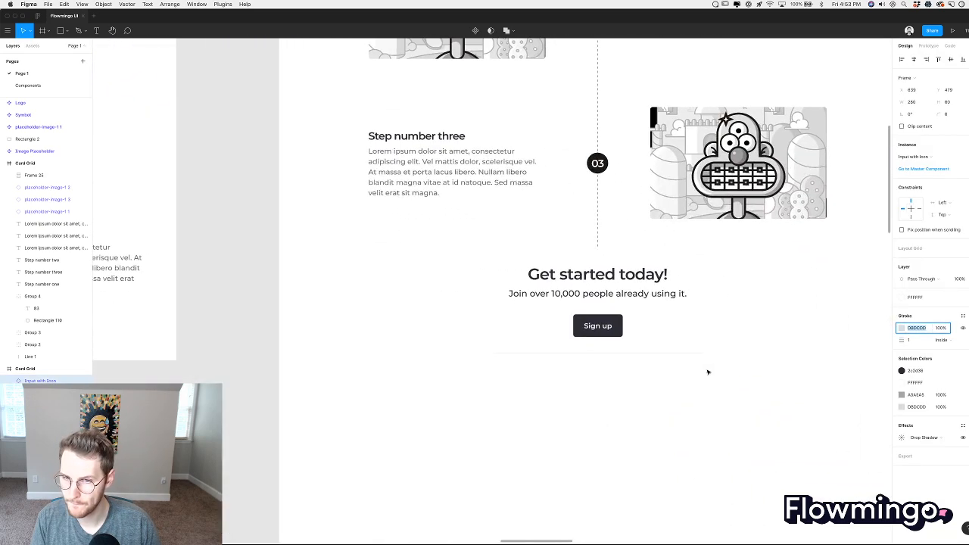
Add a 1 px inside stroke in colour DBDCDD to the call-to-action frame.
click(694, 325)
click(963, 297)
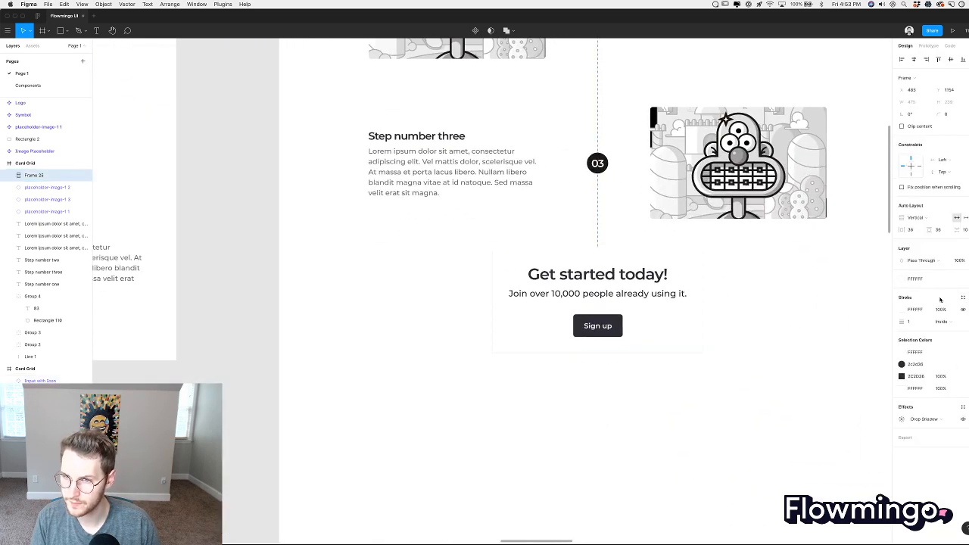
click(924, 310)
text(DBDCDD)
key(Return)
Set the call-to-action frame's corner radius to 10.
scroll(780, 344, up, 3)
scroll(781, 343, right, 1)
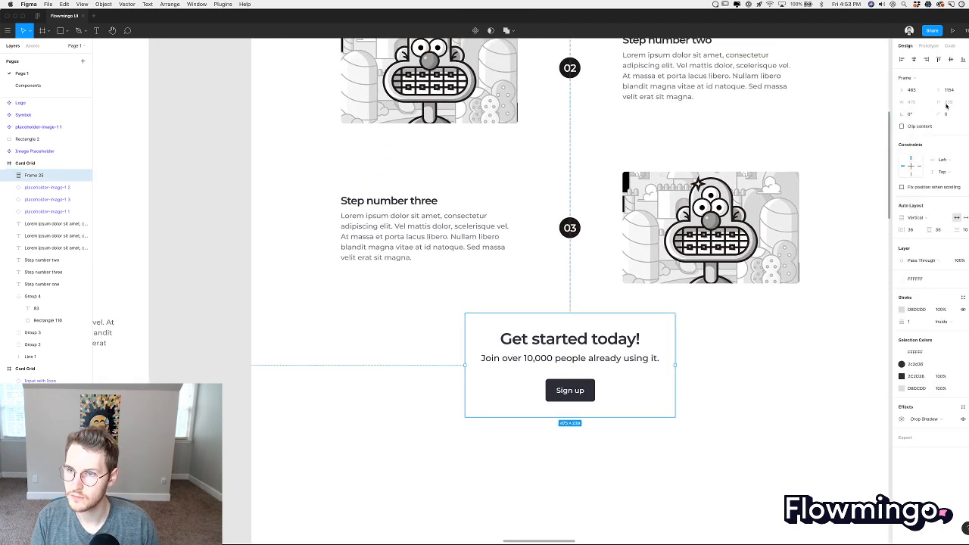
click(948, 114)
key(Return)
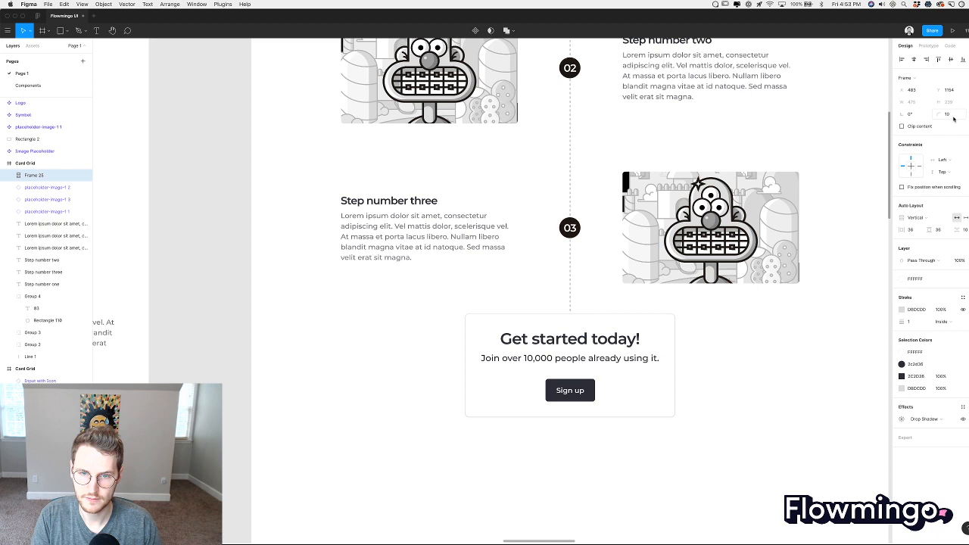
click(793, 344)
Widen the call-to-action frame on both sides to about 1037, spanning from the step text to the image edge.
click(671, 368)
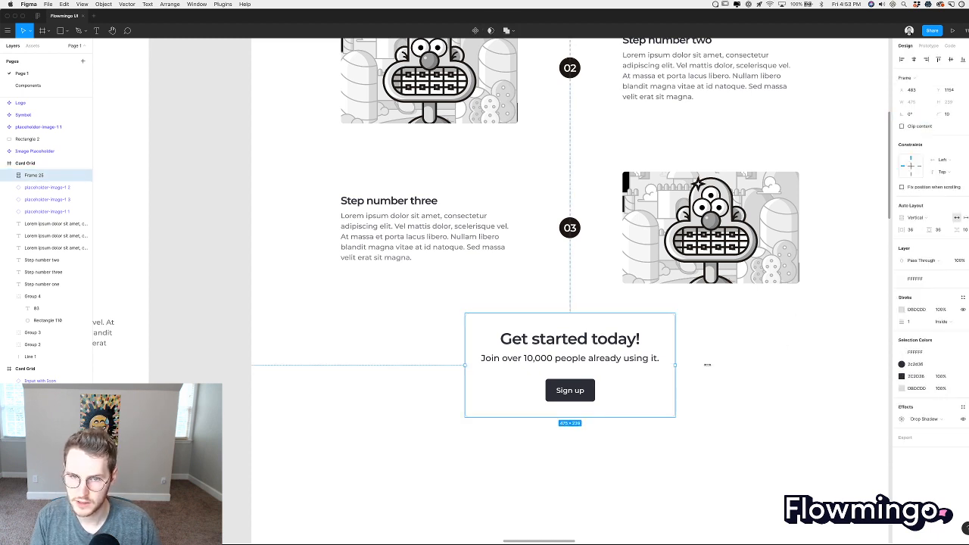
drag(707, 365, 799, 358)
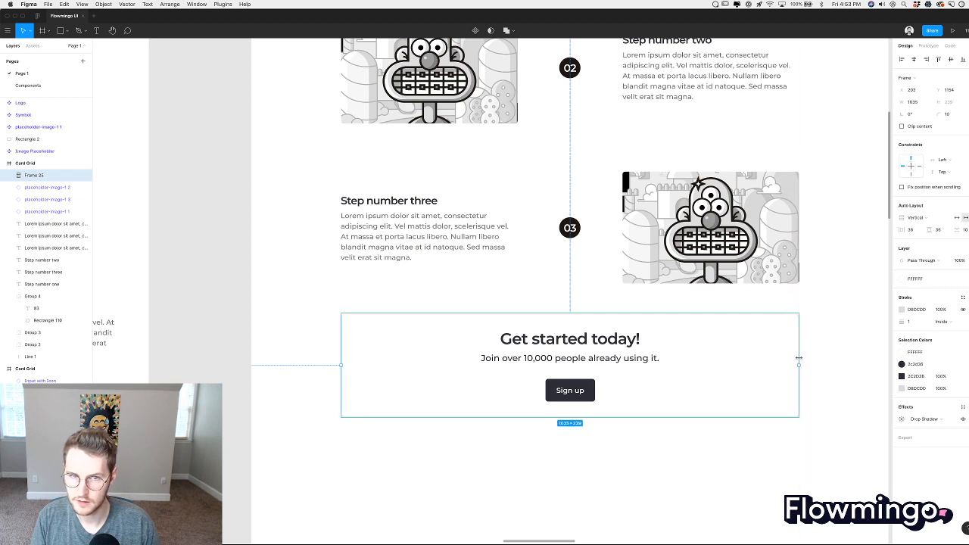
drag(339, 365, 340, 365)
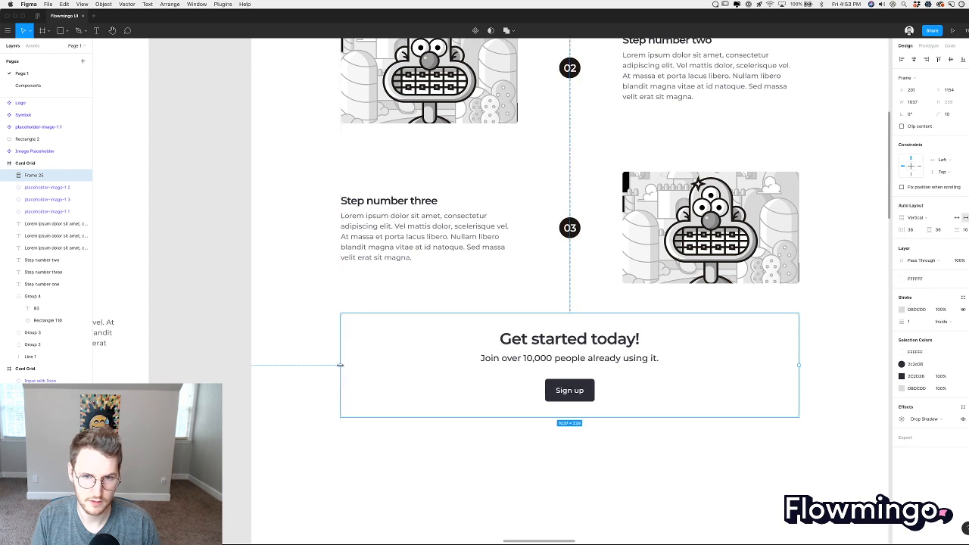
click(437, 460)
scroll(437, 459, down, 1)
scroll(437, 460, right, 1)
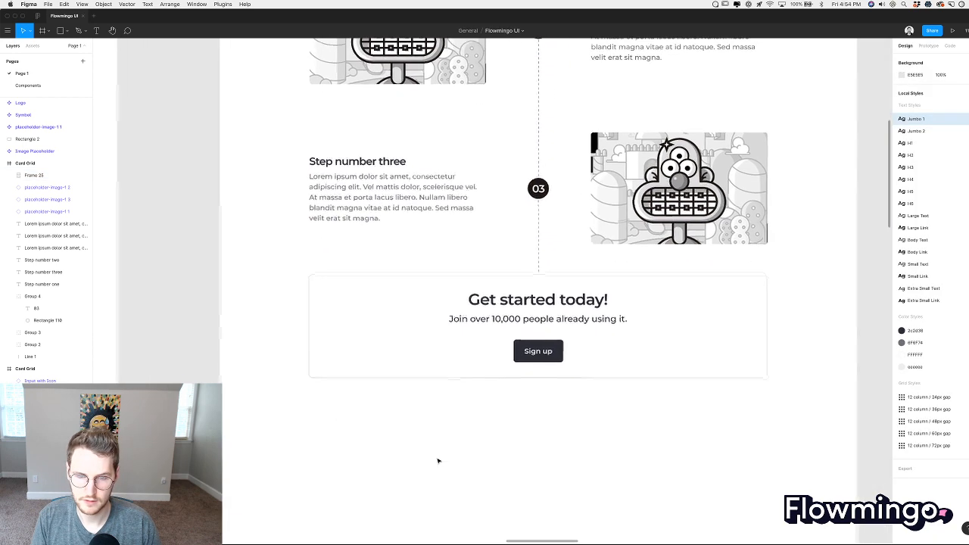
Increase the call-to-action frame's vertical padding to 72.
click(441, 330)
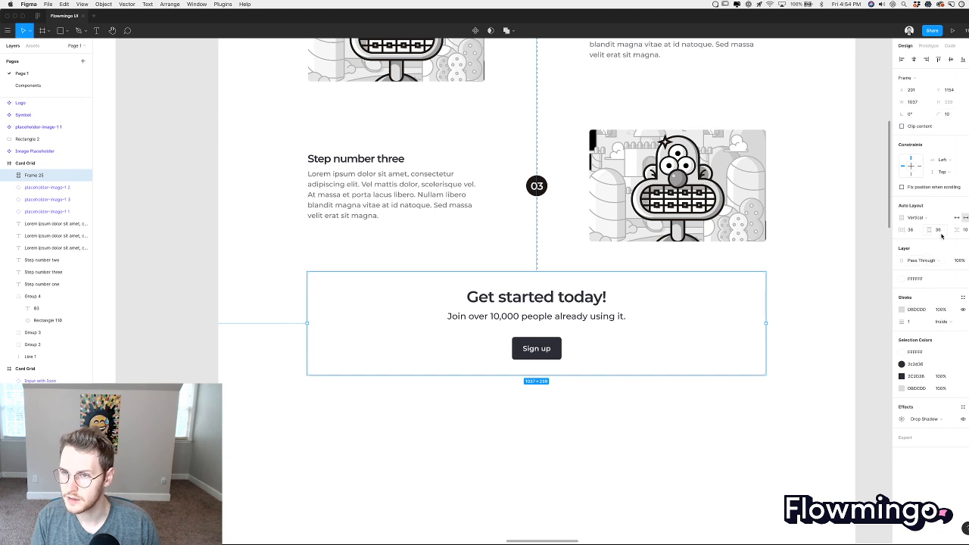
drag(942, 233, 954, 233)
click(571, 469)
scroll(571, 470, down, 3)
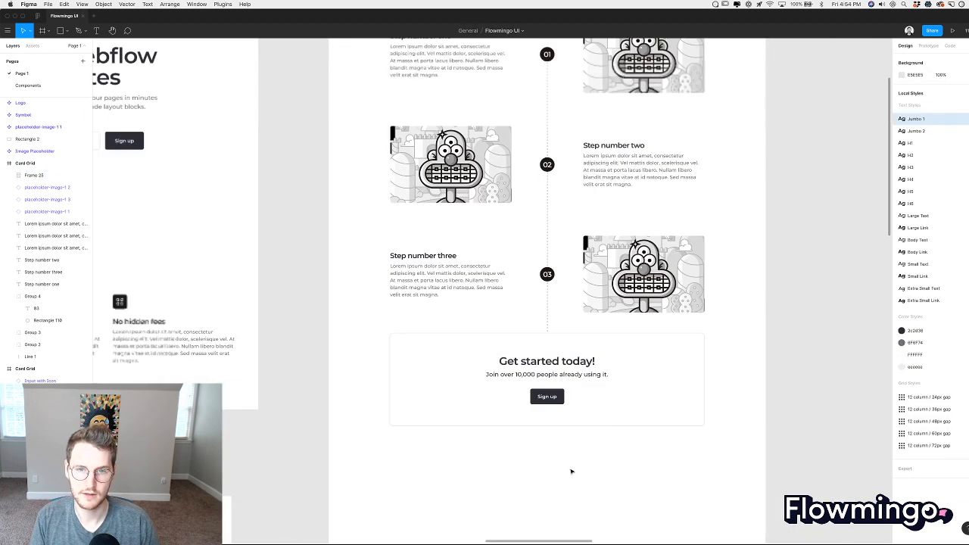
Narrow the call-to-action frame symmetrically to about 611 wide at X 415, using the layout grid columns as a guide, and hide the grid.
scroll(554, 481, up, 3)
scroll(588, 364, up, 2)
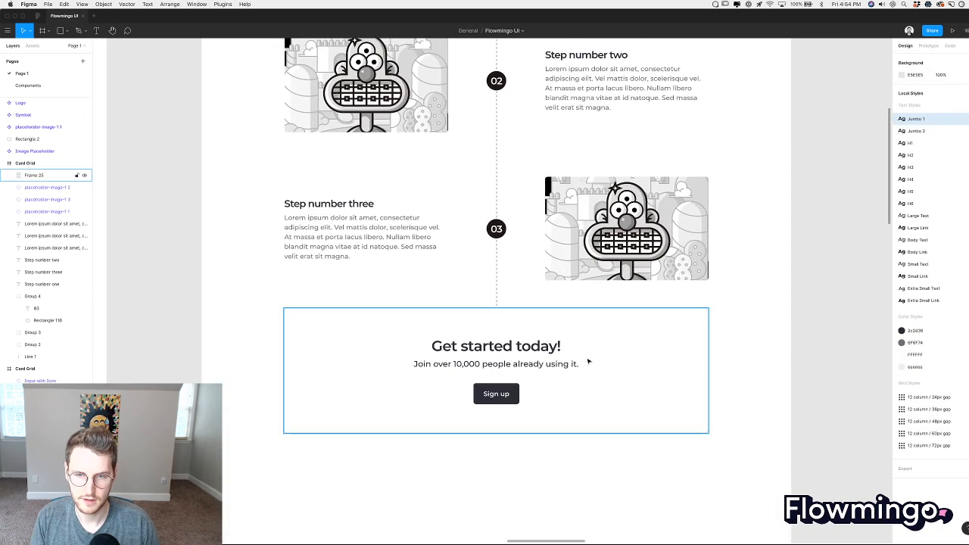
click(690, 362)
drag(700, 371, 622, 371)
key(ctrl+g)
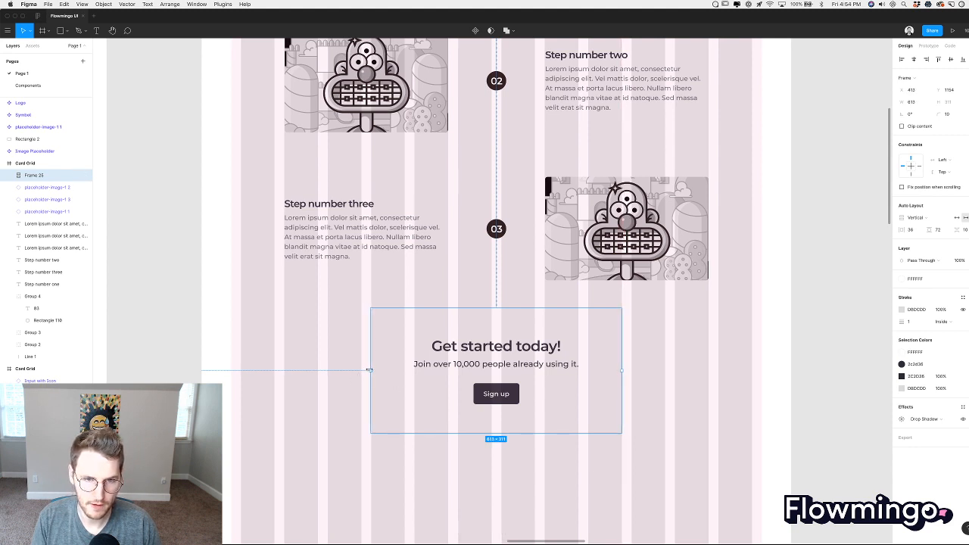
drag(369, 371, 371, 371)
key(ctrl+g)
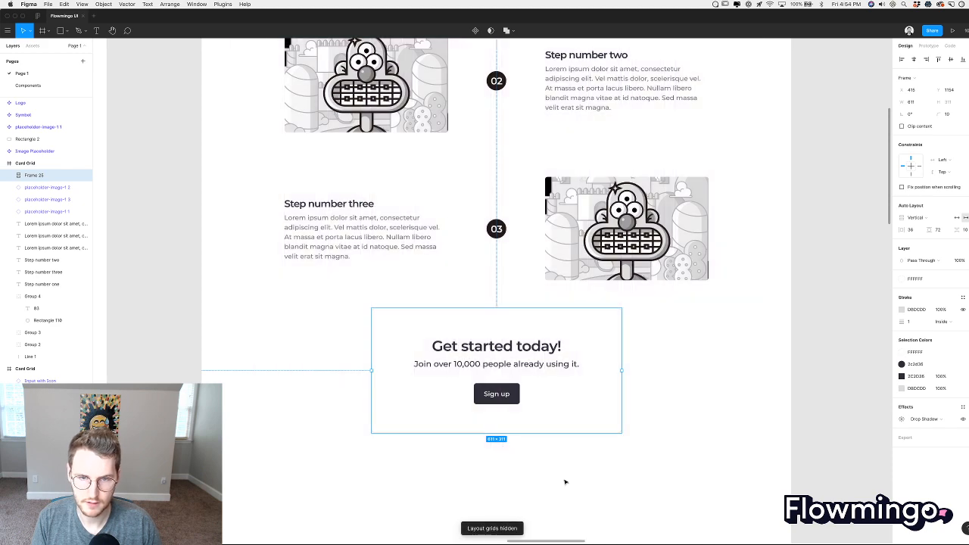
click(565, 484)
Move the call-to-action frame down to about Y 1193, matching the spacing between the numbered circles.
scroll(564, 485, up, 1)
scroll(565, 485, down, 2)
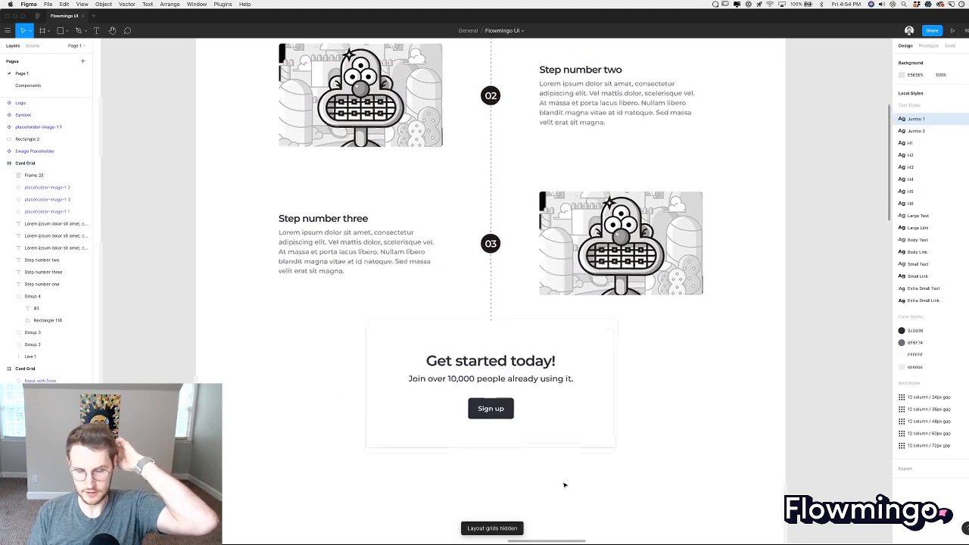
scroll(539, 428, up, 6)
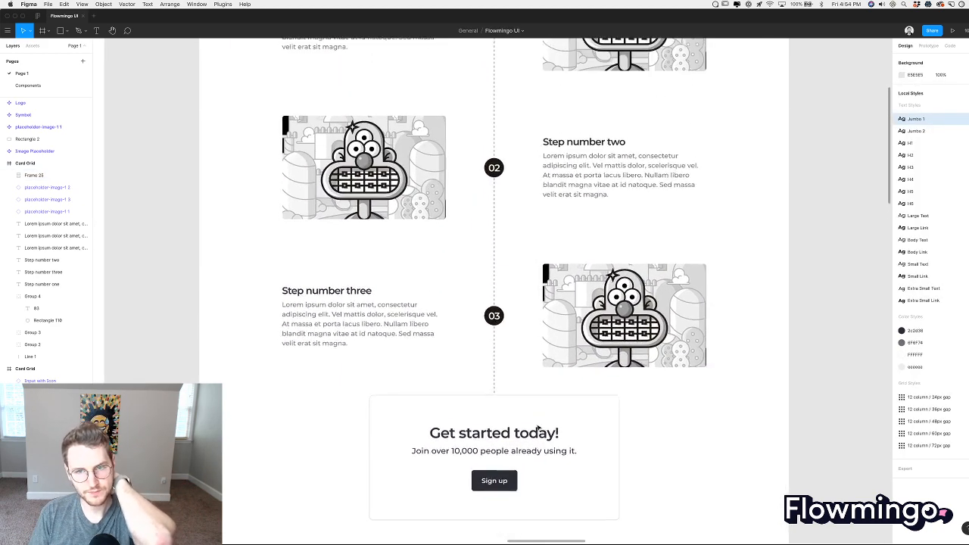
scroll(539, 428, down, 6)
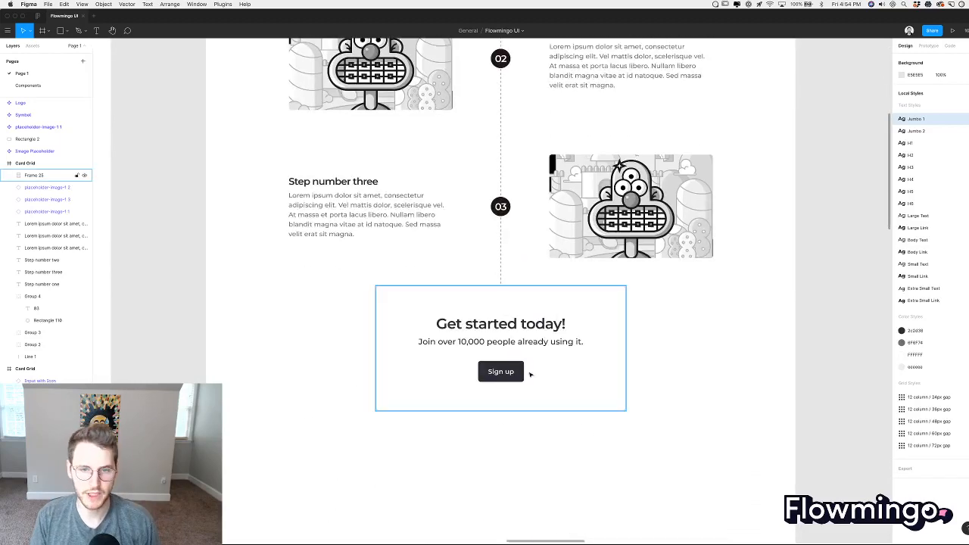
drag(549, 338, 547, 354)
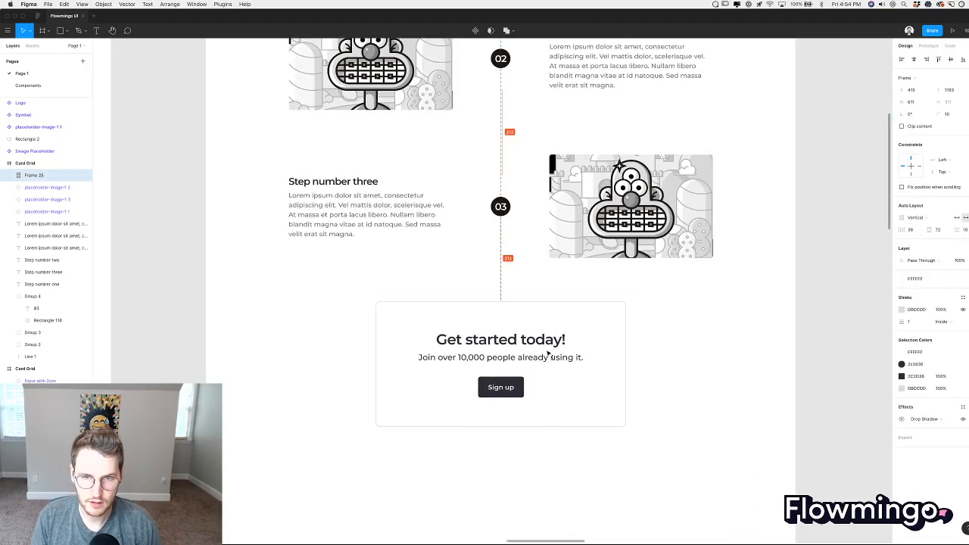
click(647, 348)
scroll(646, 349, down, 3)
scroll(646, 348, right, 1)
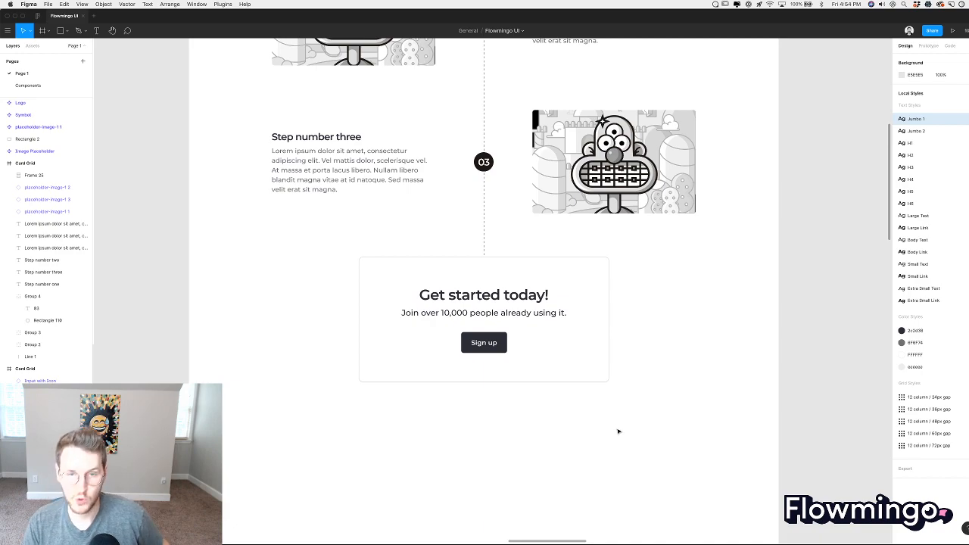
Copy the dark rounded square behind the first download icon in the "Custom UI + UX" feature grid.
scroll(610, 455, down, 4)
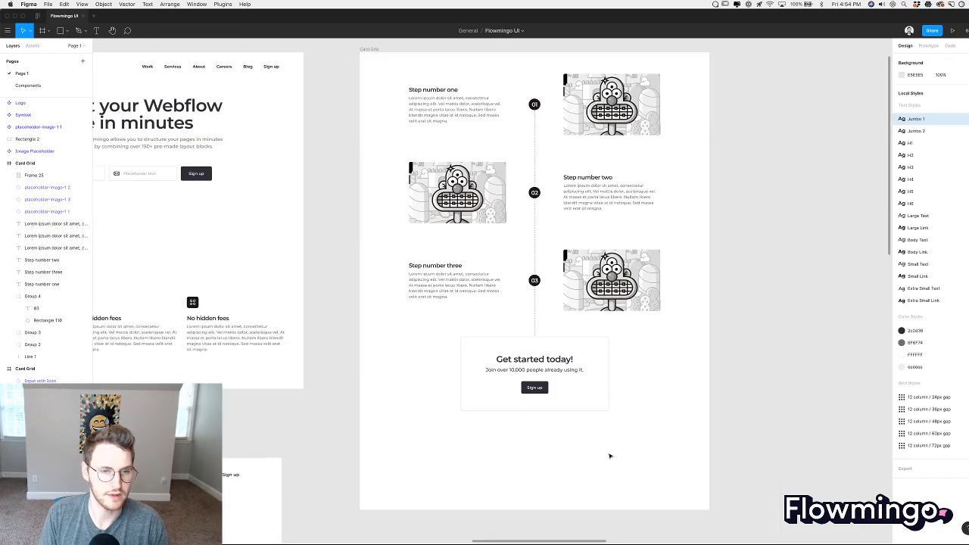
scroll(610, 456, left, 7)
scroll(610, 456, down, 5)
scroll(610, 455, up, 5)
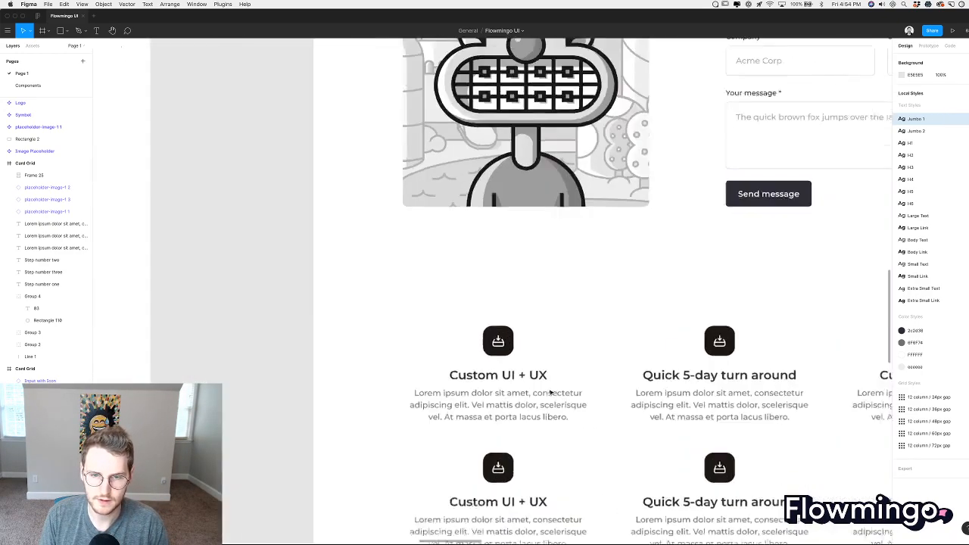
click(504, 337)
scroll(649, 251, up, 5)
scroll(649, 251, down, 5)
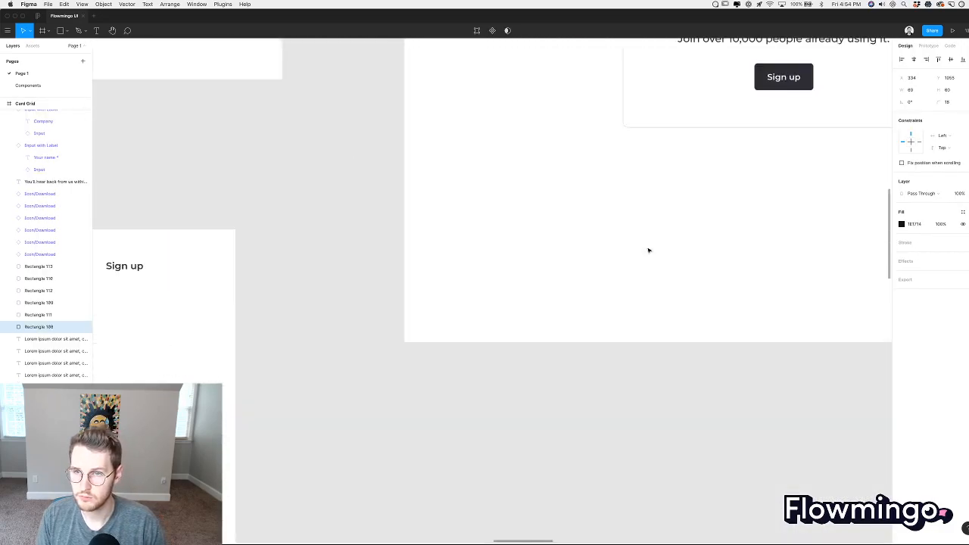
Paste the rounded square into the steps timeline frame, centre it on the 01 circle and send it behind the other layers.
scroll(649, 250, up, 5)
scroll(649, 251, up, 6)
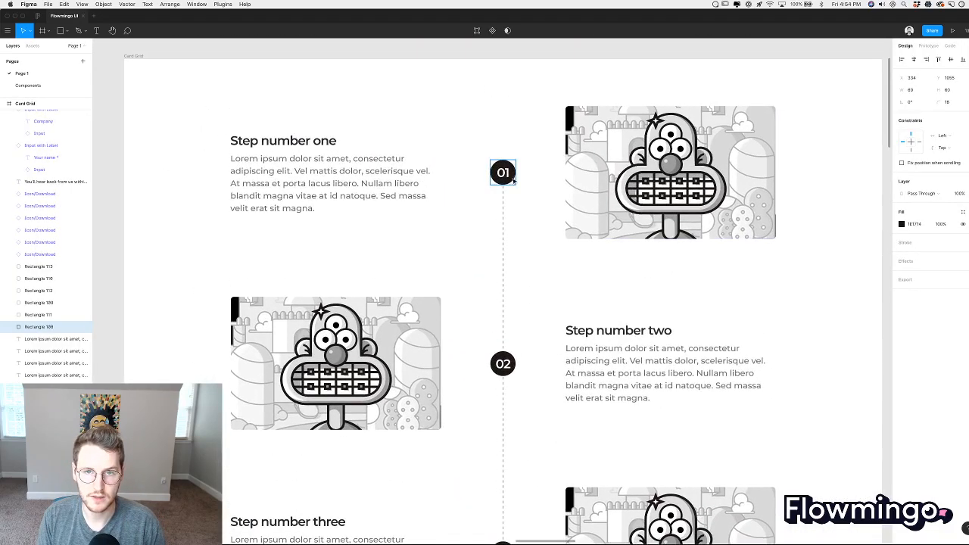
scroll(511, 181, up, 3)
click(496, 171)
click(533, 234)
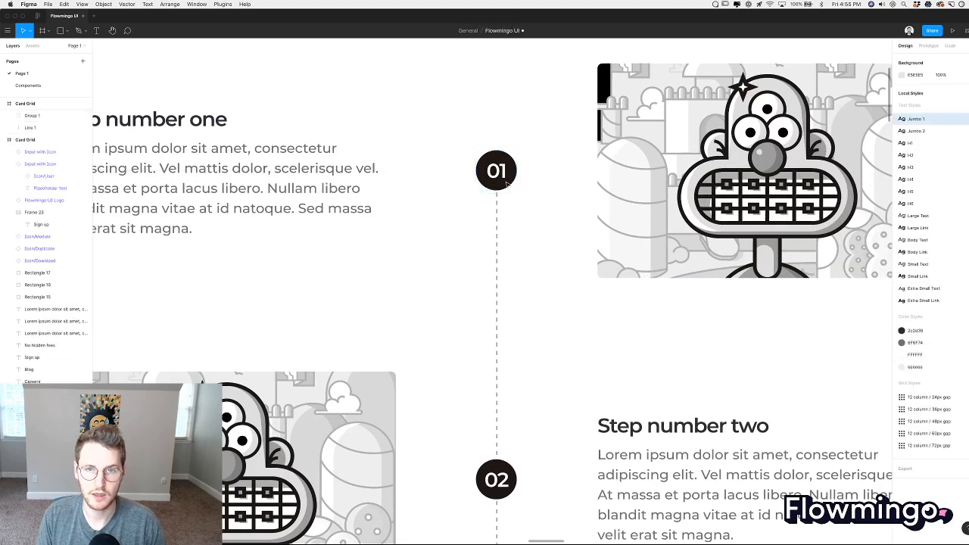
click(500, 189)
key(ctrl+v)
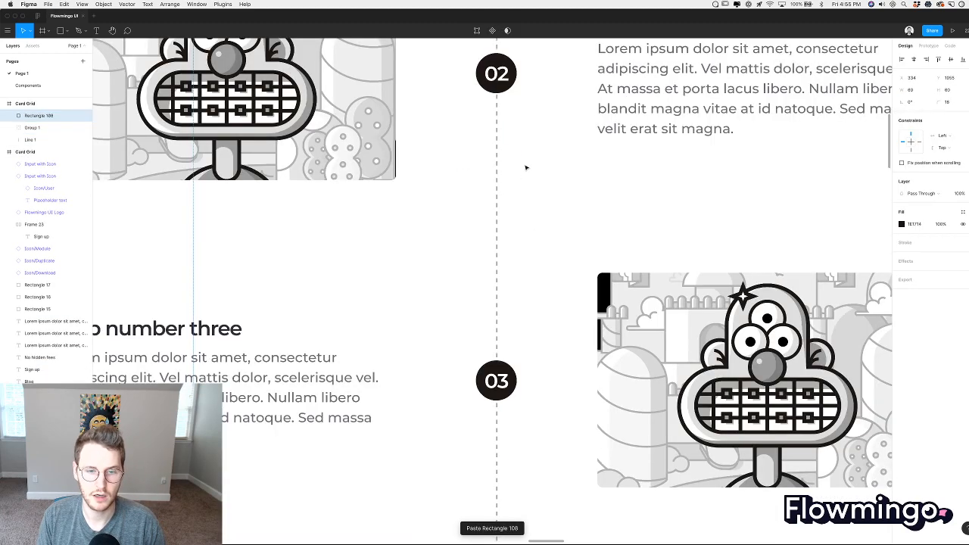
drag(201, 498, 481, 195)
scroll(437, 278, up, 5)
key(bracketleft)
key(Escape)
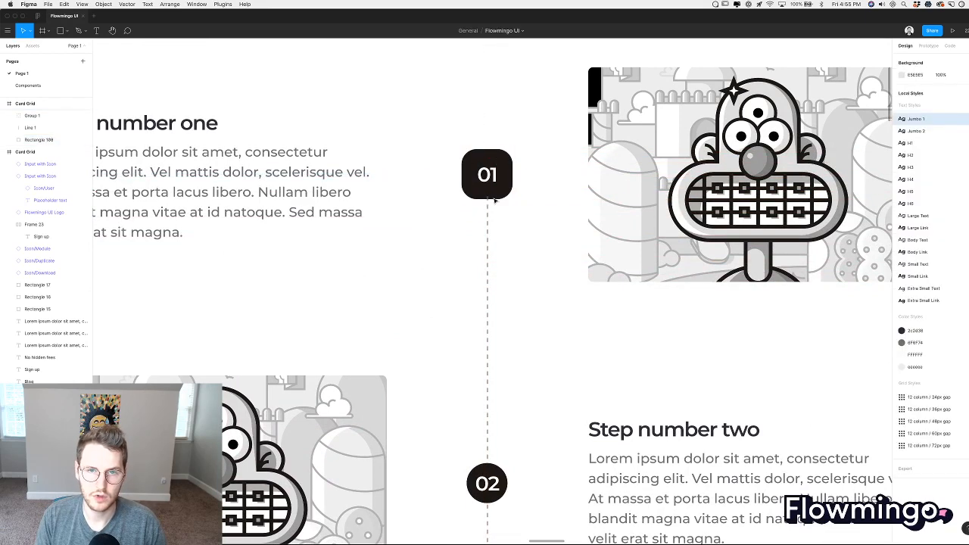
Ungroup the 01 badge, delete its circle, and bring the rounded square forward above the dashed line but below the number.
click(496, 185)
key(super+shift+g)
key(Escape)
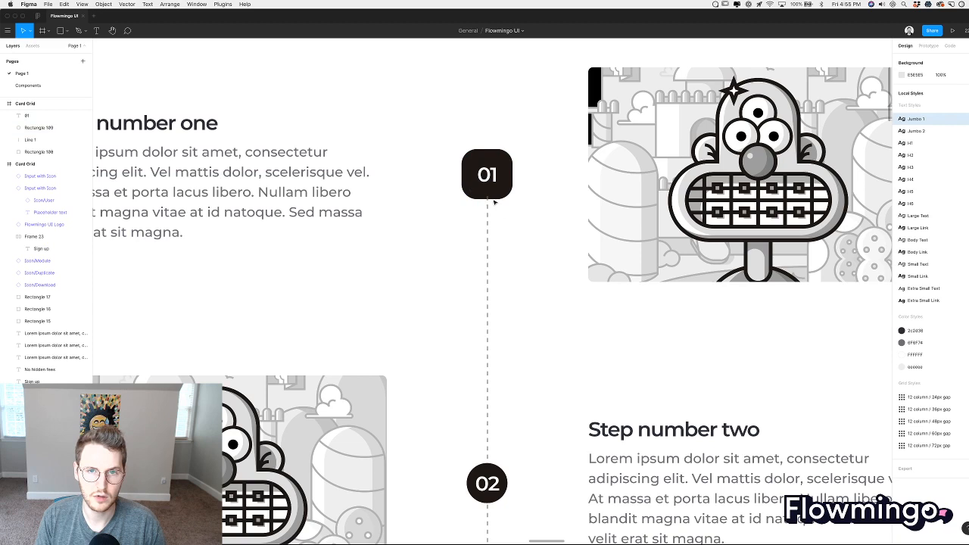
click(487, 191)
key(Delete)
click(500, 193)
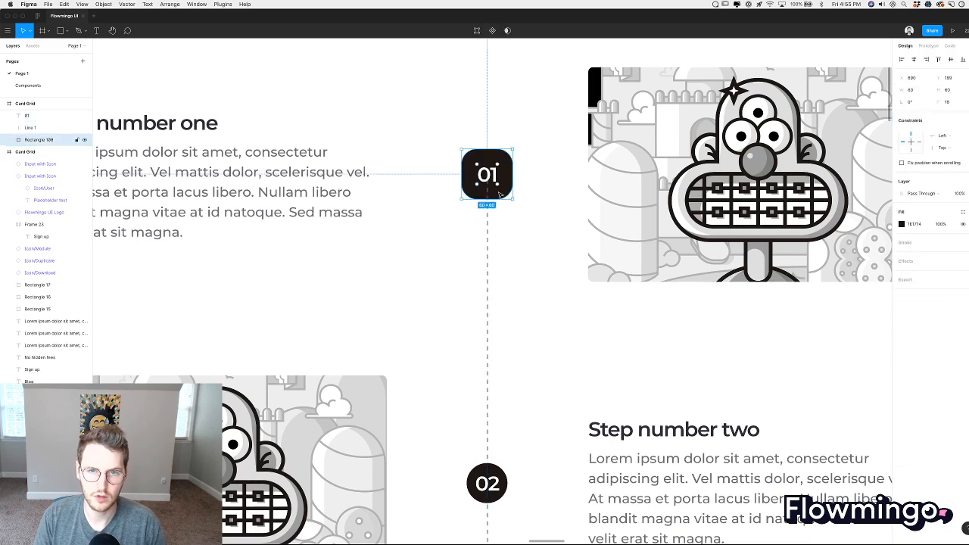
key(super+bracketright)
click(534, 223)
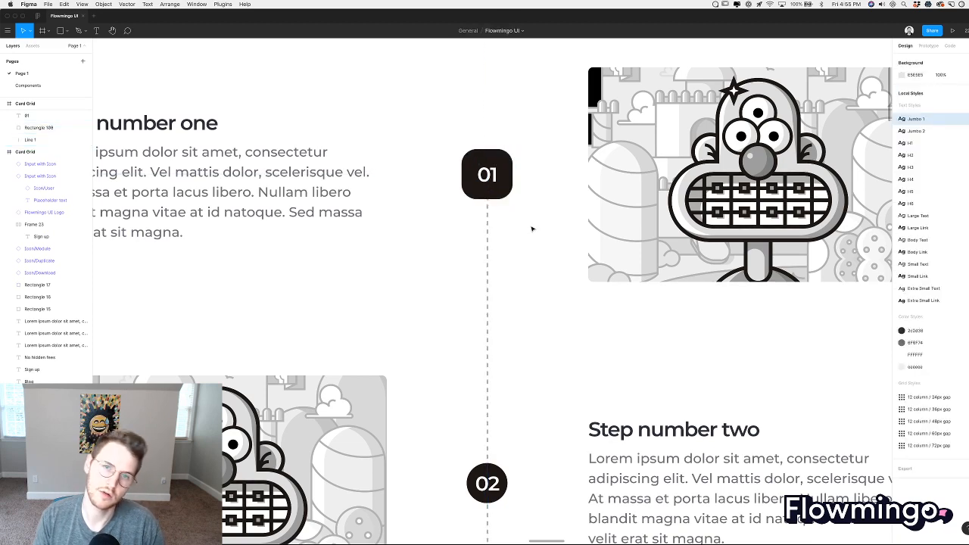
Resize the rounded square behind the 01 number to 52 × 52 and re-centre it on the number and dashed line.
scroll(532, 228, down, 5)
scroll(533, 229, down, 2)
scroll(532, 229, down, 4)
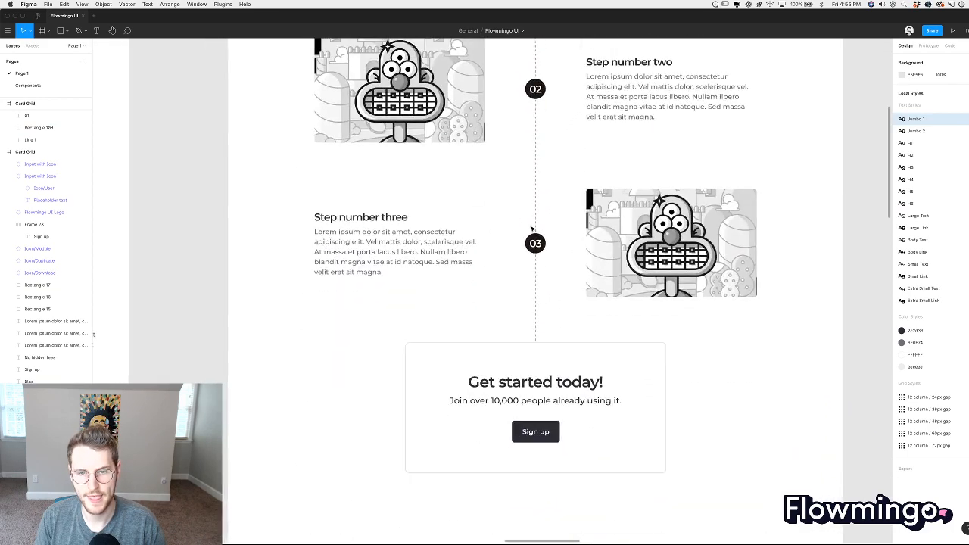
scroll(532, 229, up, 6)
scroll(532, 228, up, 2)
scroll(522, 189, down, 2)
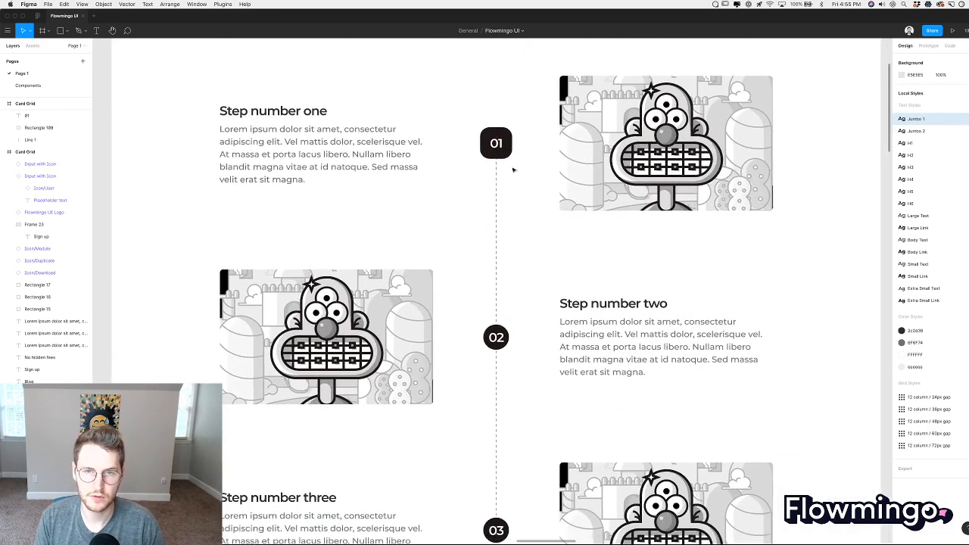
click(512, 153)
scroll(512, 153, up, 3)
scroll(512, 153, up, 2)
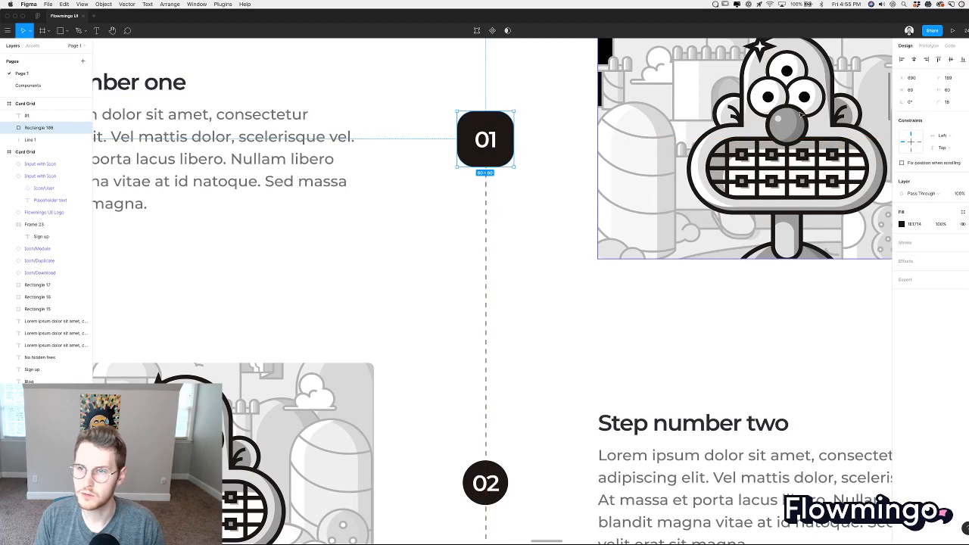
click(915, 91)
text(52)
key(Return)
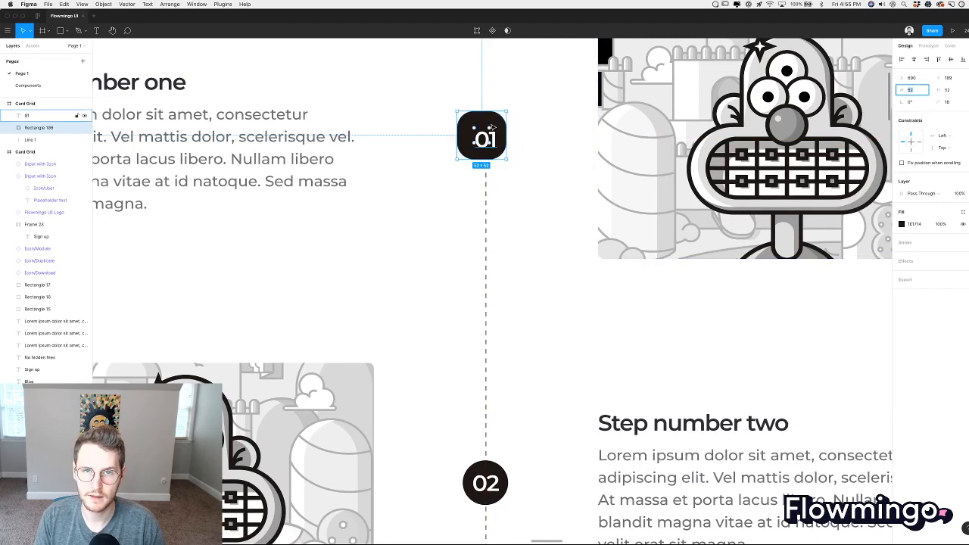
drag(493, 131, 498, 131)
click(543, 144)
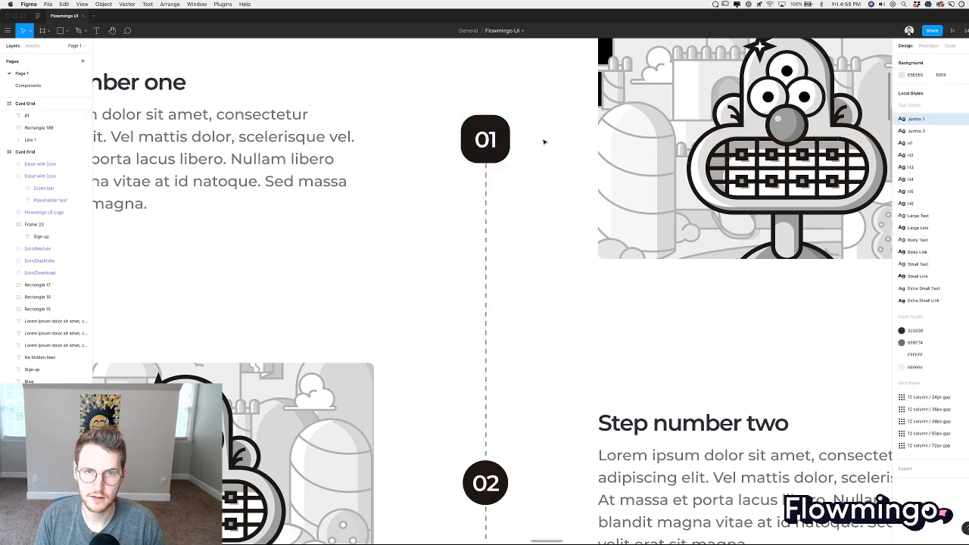
Give the 02 badge's circle the same corner radius as the 01 square, resize it to 52 × 52 and re-centre it on its number.
click(487, 123)
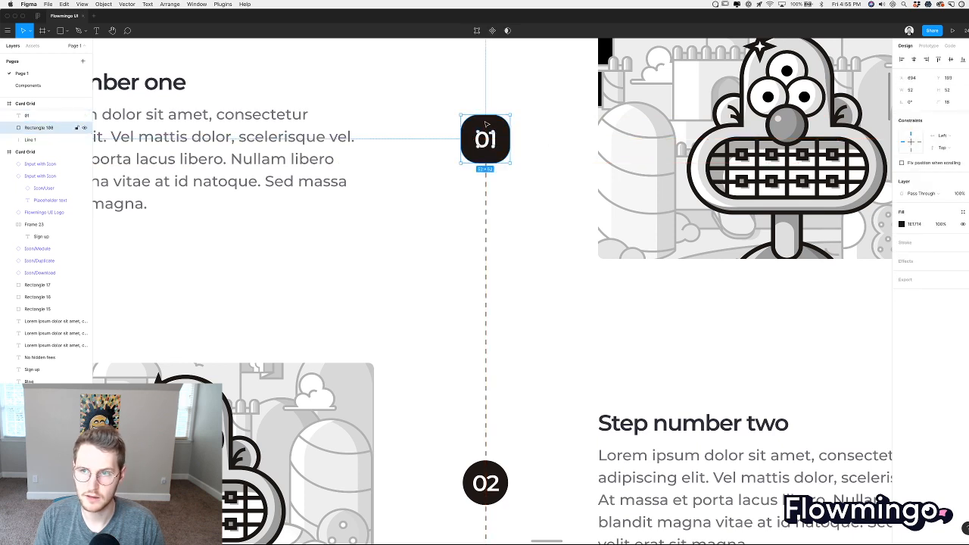
click(951, 103)
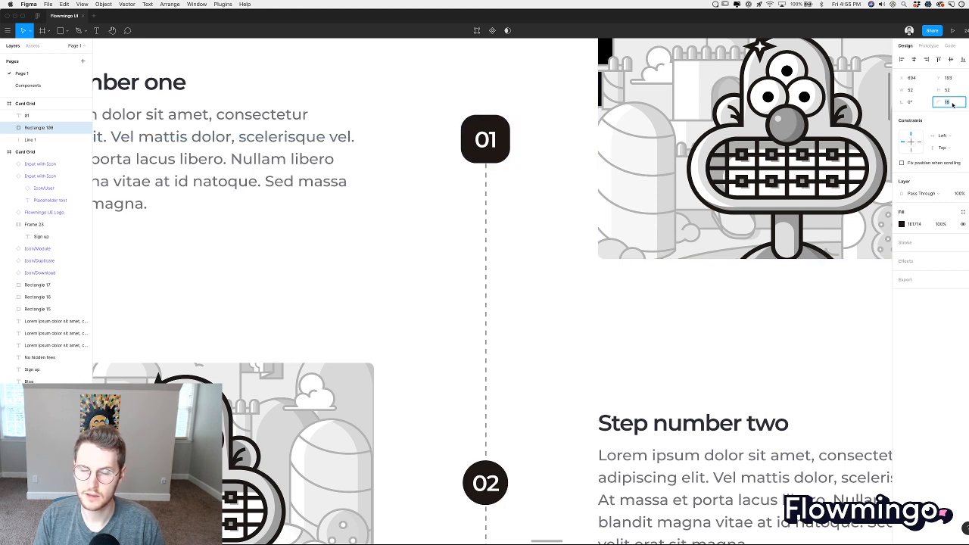
scroll(550, 212, down, 5)
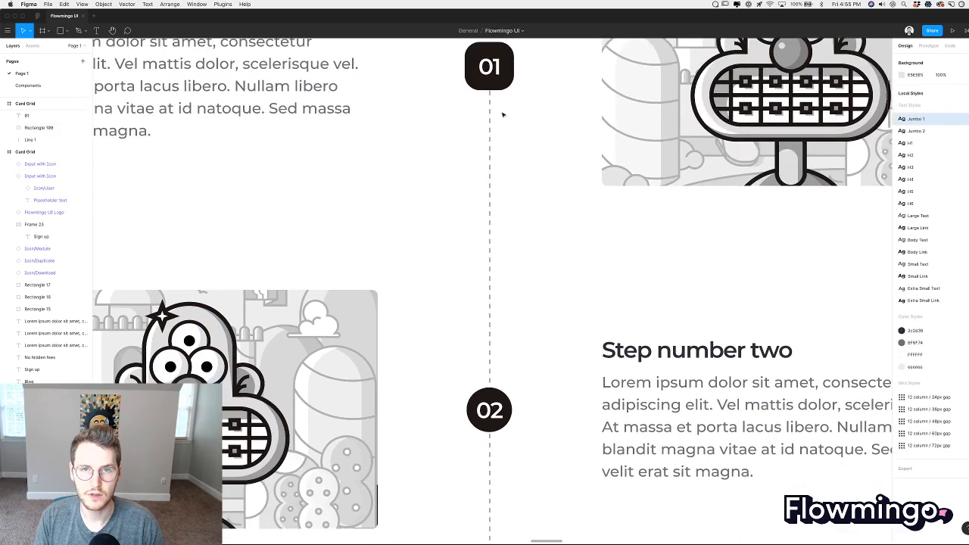
click(486, 389)
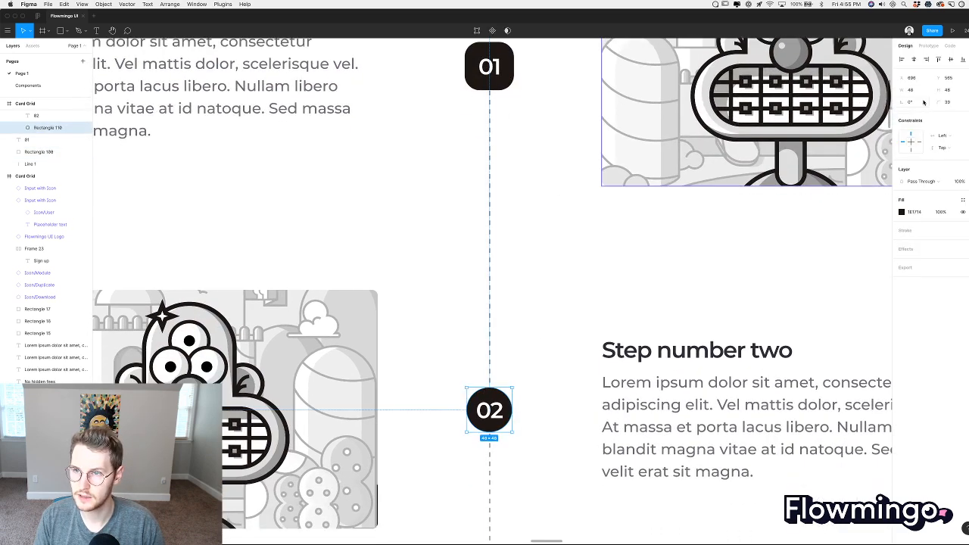
click(952, 102)
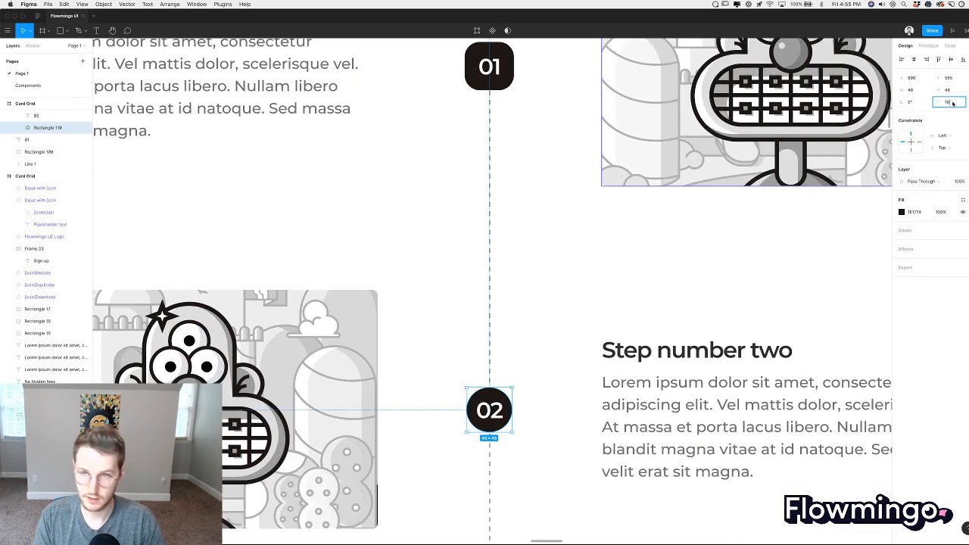
click(954, 90)
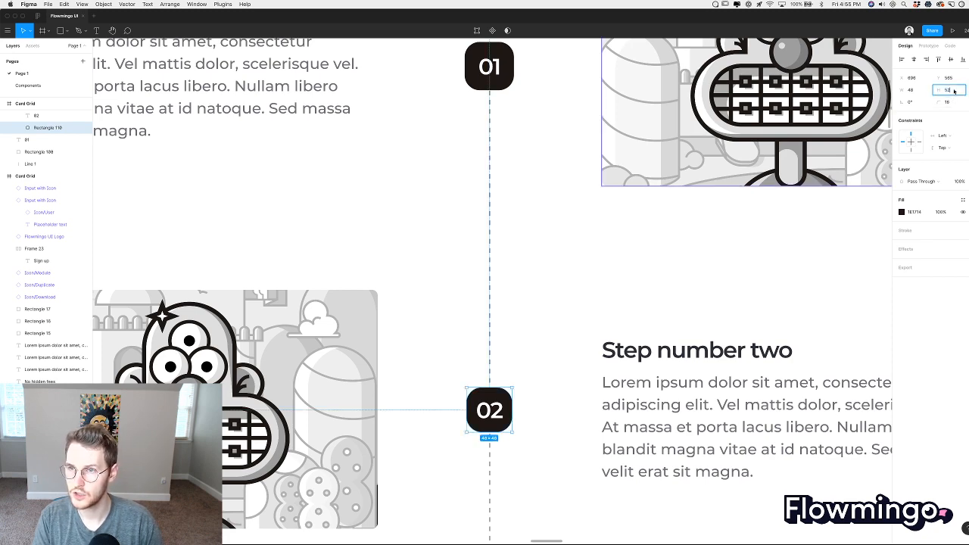
key(Return)
scroll(580, 404, down, 2)
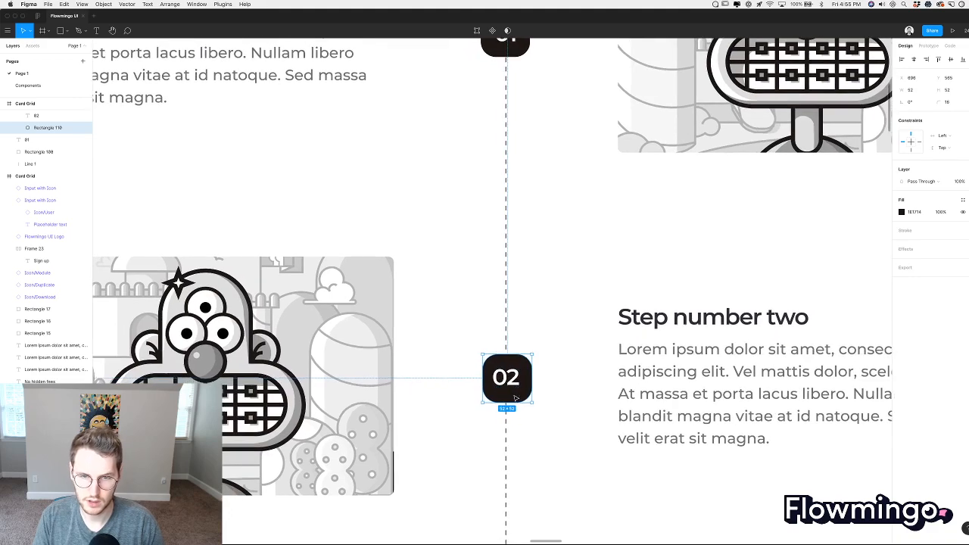
drag(516, 398, 517, 396)
click(576, 395)
Apply the 02 badge's rounded-square properties to the 03 badge's circle and check the three badges together along the timeline.
scroll(576, 394, down, 5)
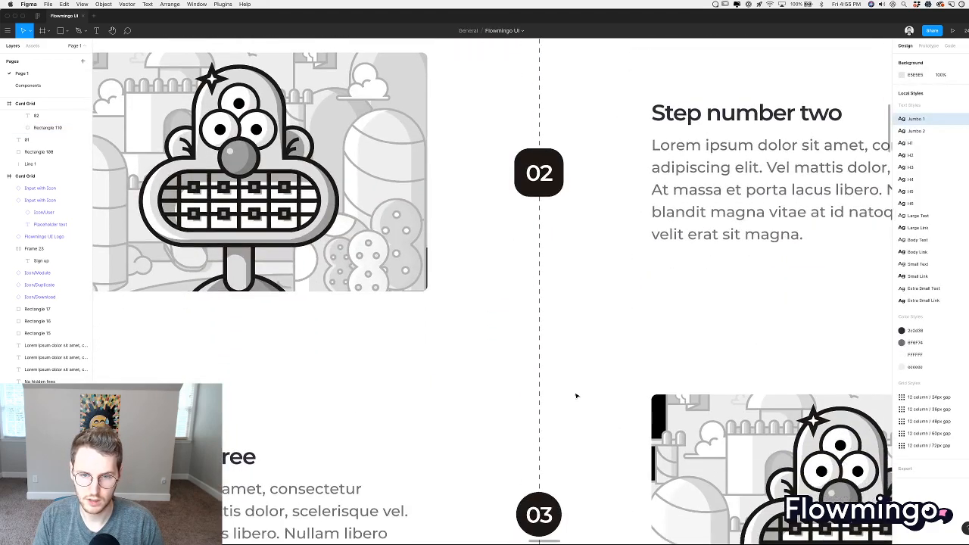
scroll(560, 383, up, 2)
scroll(549, 303, up, 4)
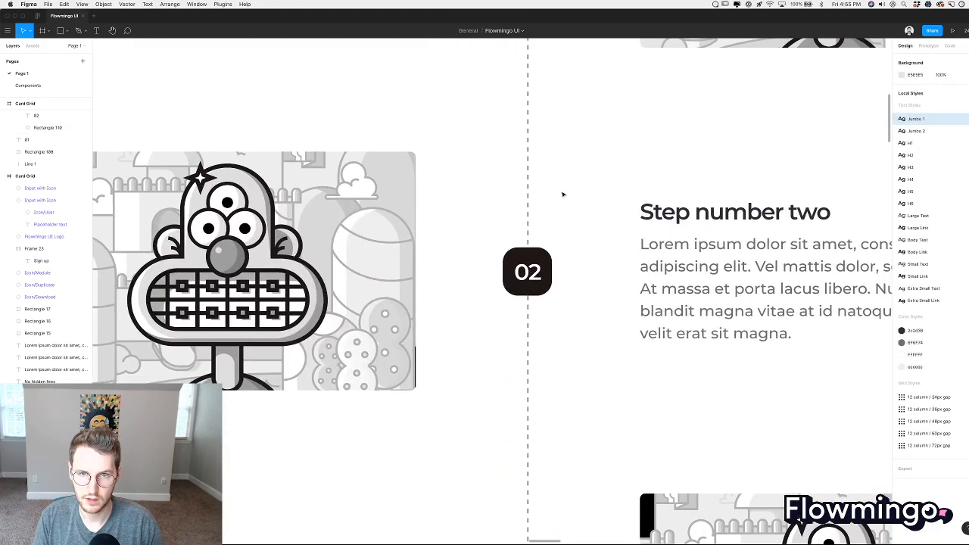
click(537, 253)
scroll(552, 374, down, 5)
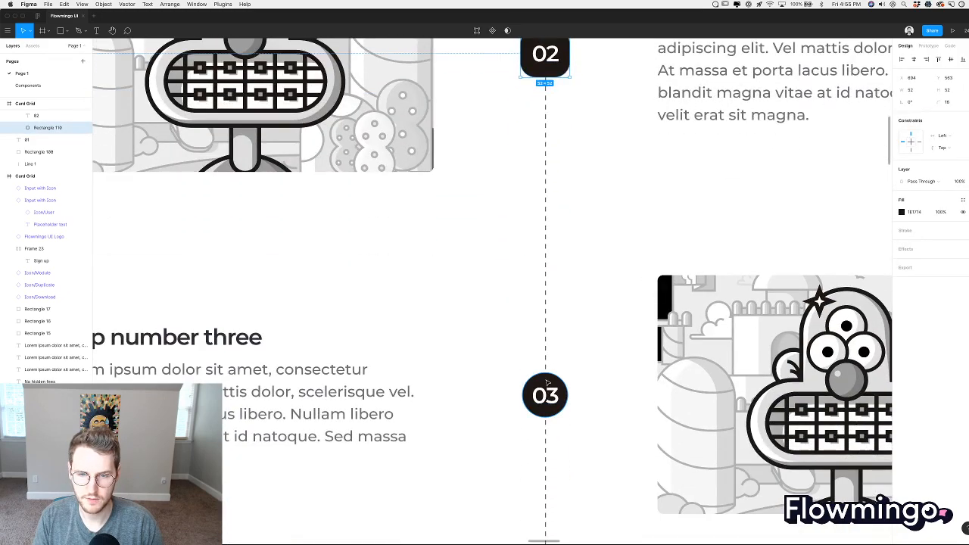
click(548, 383)
key(alt+super+v)
click(580, 332)
scroll(580, 332, down, 5)
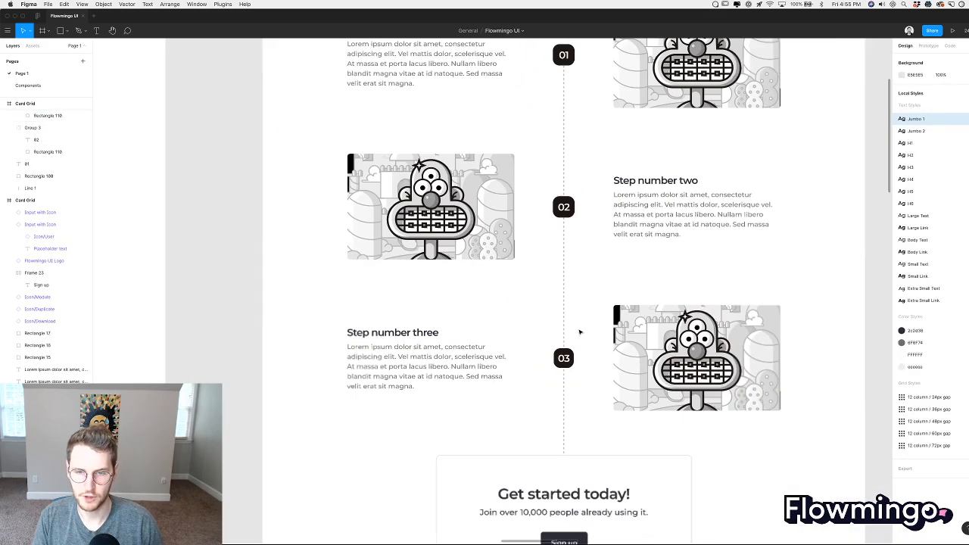
scroll(580, 332, up, 2)
scroll(580, 332, right, 2)
scroll(580, 332, up, 2)
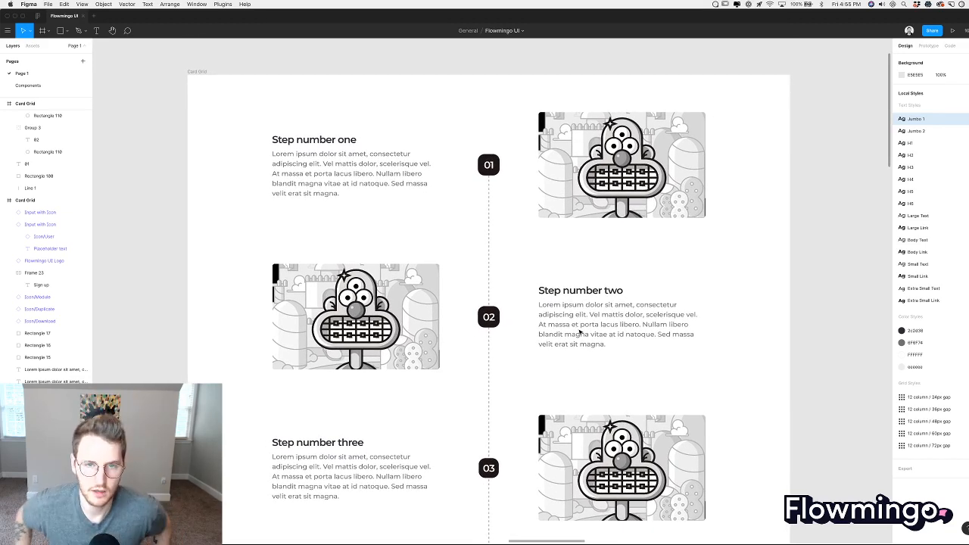
Try a "Learn more" text line below the step one paragraph, made from a duplicate of that paragraph, and delete it.
click(344, 171)
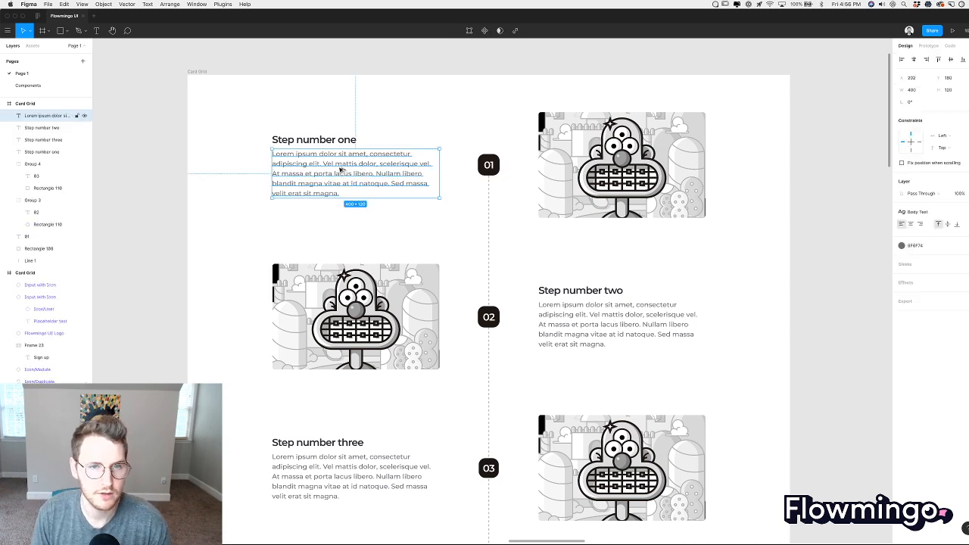
drag(344, 170, 340, 231)
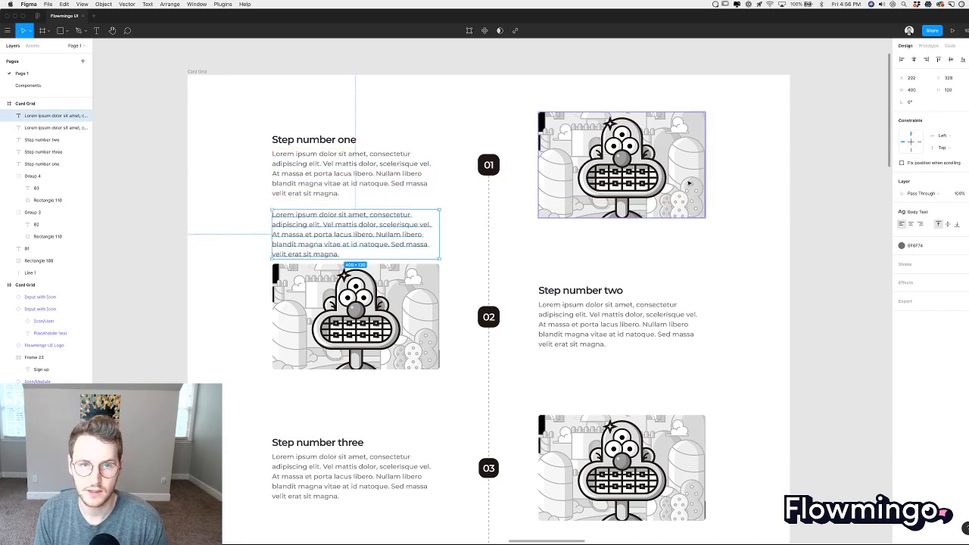
click(361, 266)
double_click(334, 224)
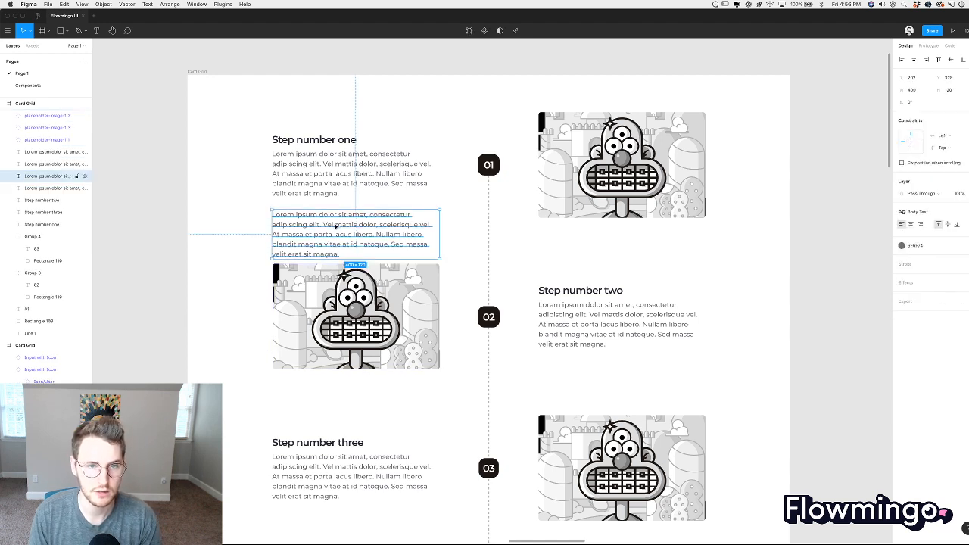
text(Learn more)
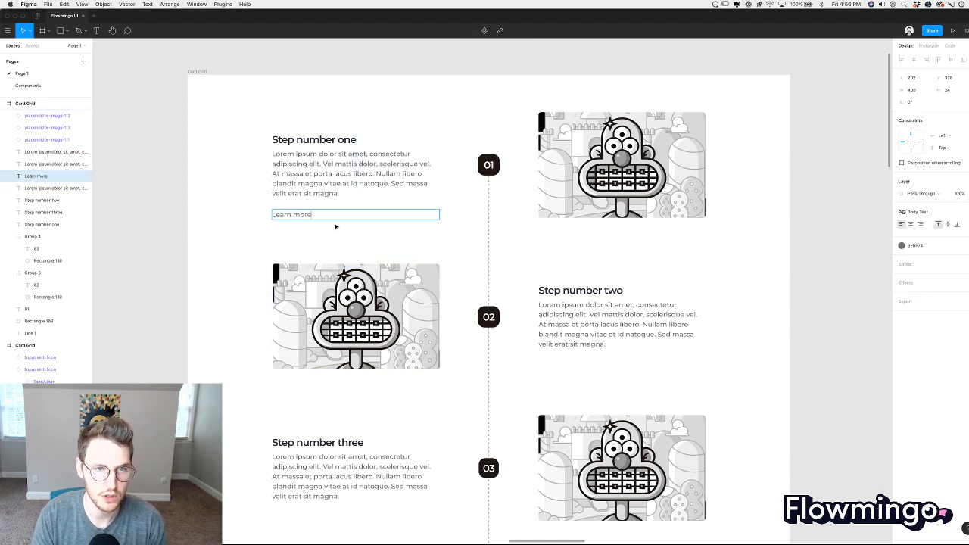
click(355, 239)
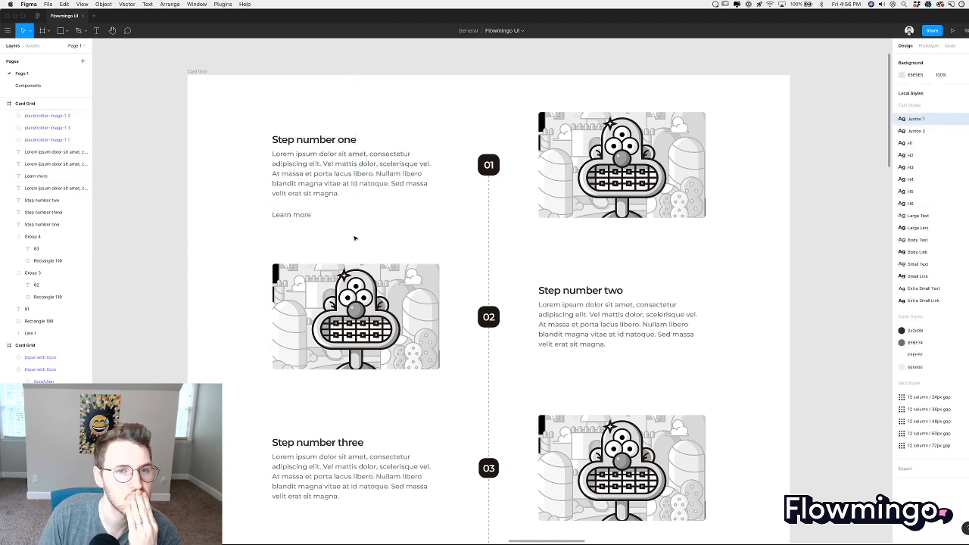
click(296, 216)
key(Delete)
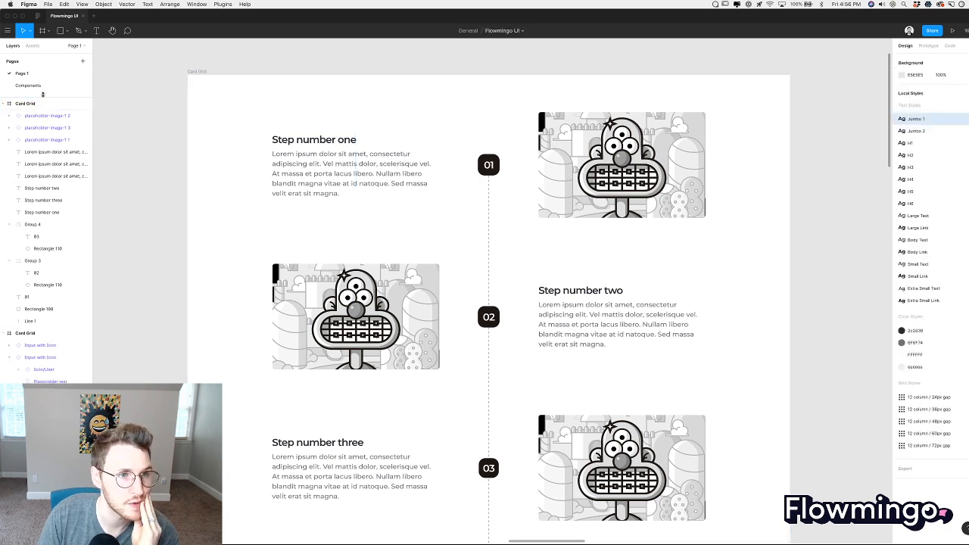
On the Components page, rename the small grey arrow button "Button/Small/Secondary with Arrow" and turn it into a component.
click(38, 87)
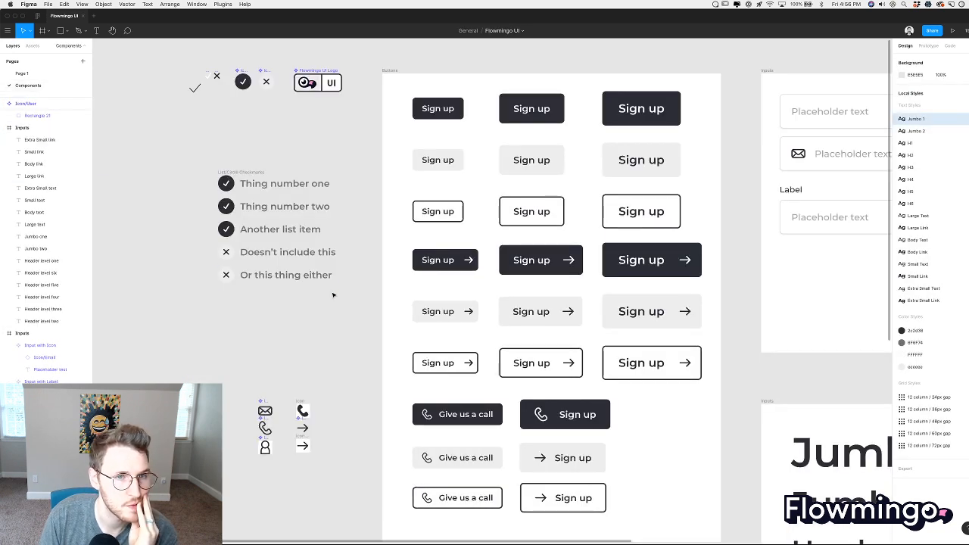
scroll(333, 295, down, 3)
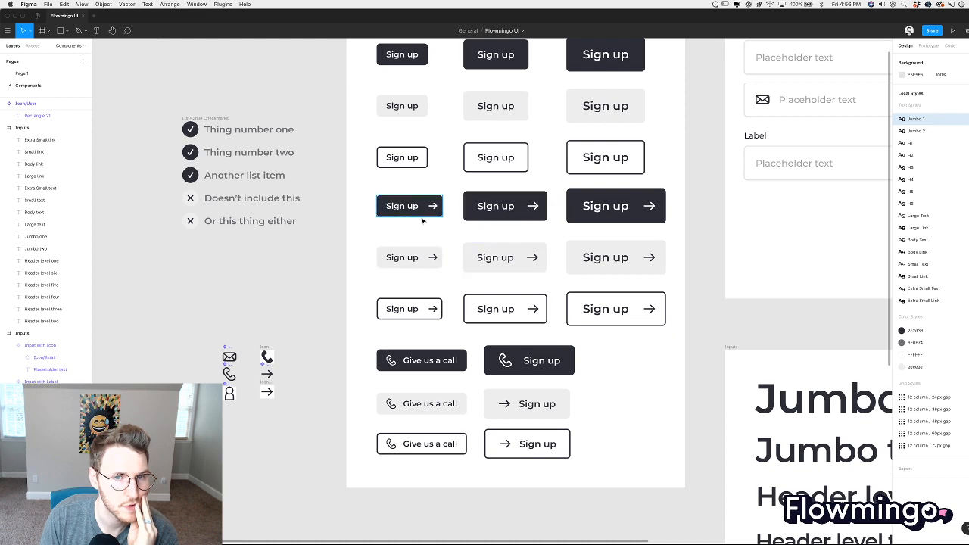
click(415, 258)
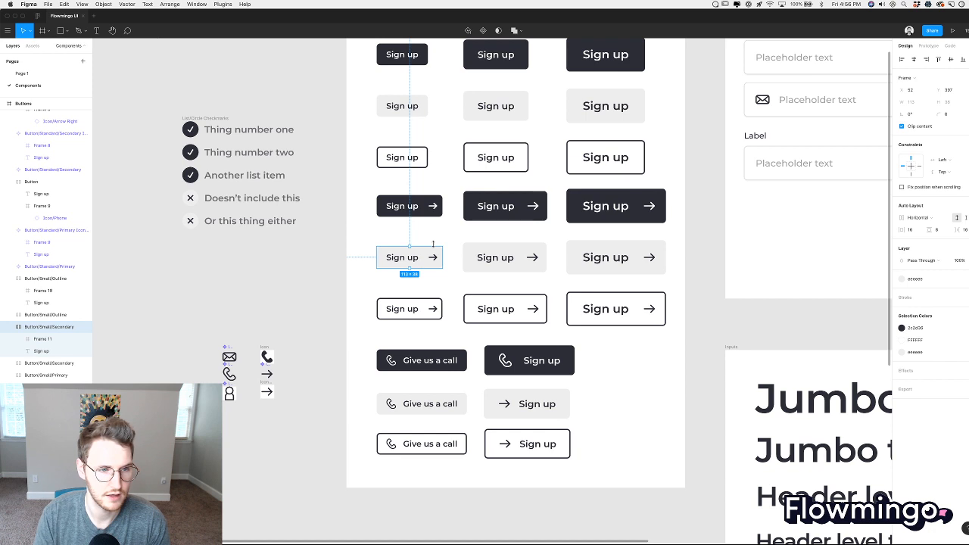
key(super+r)
key(Right)
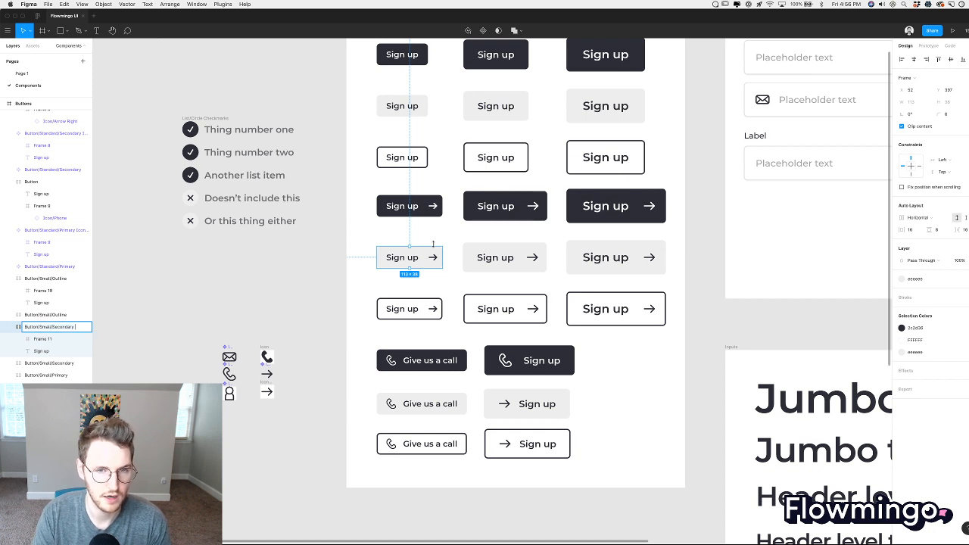
text(with A)
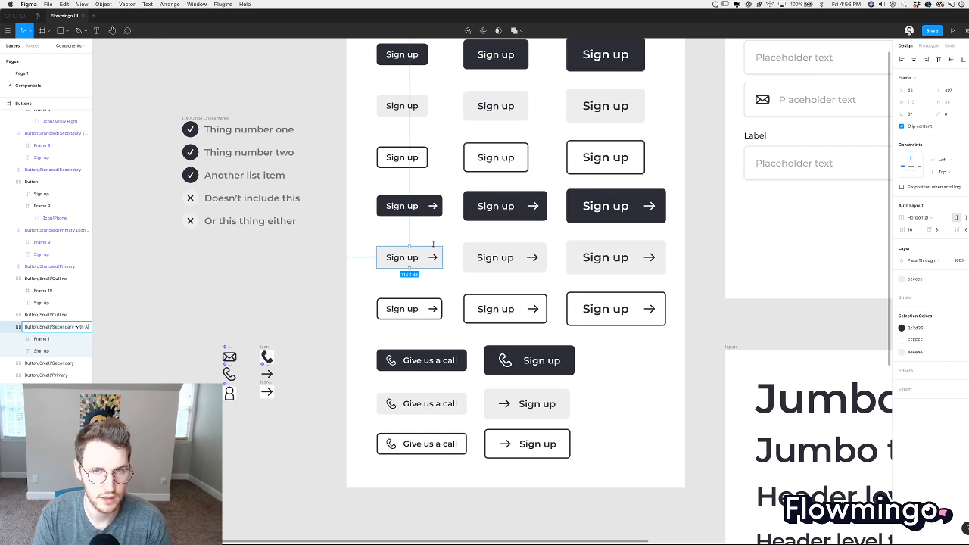
text(rrow)
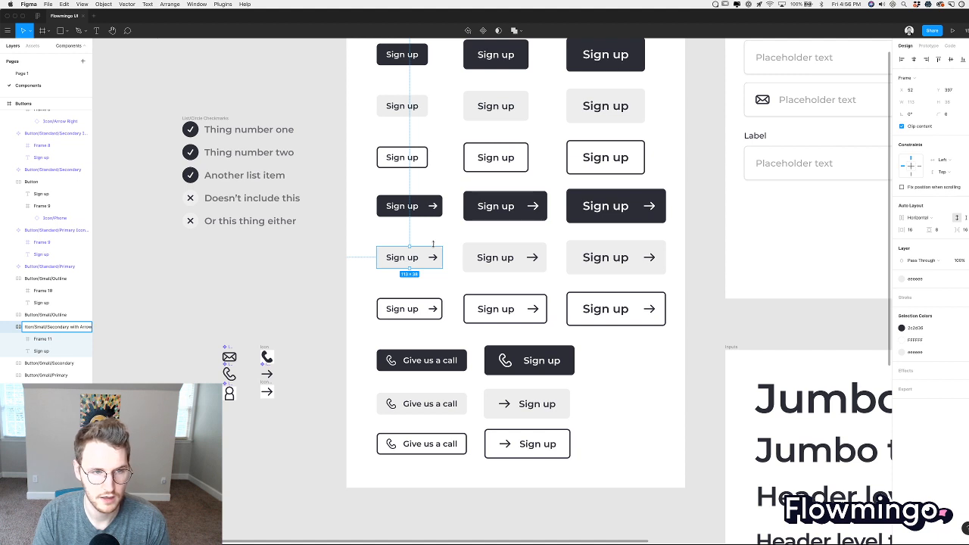
key(Return)
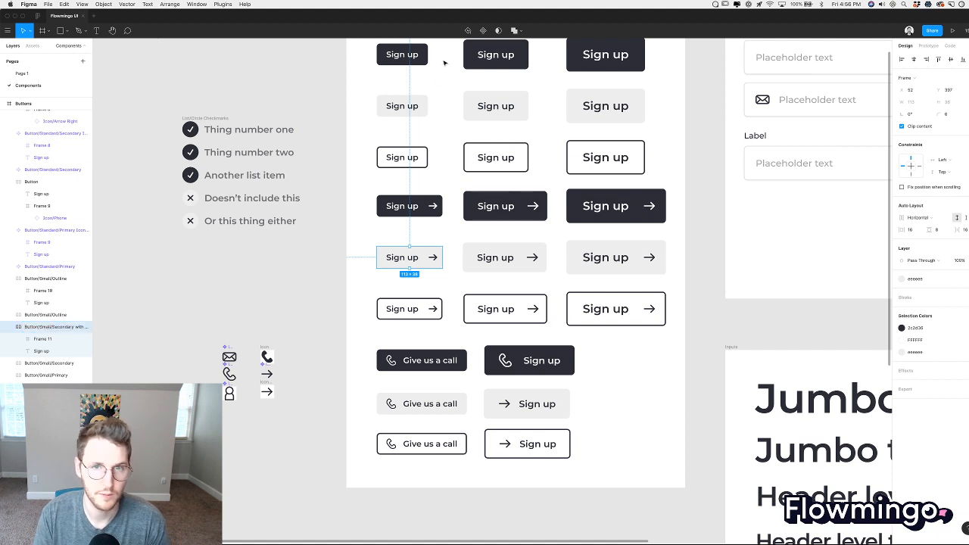
click(483, 30)
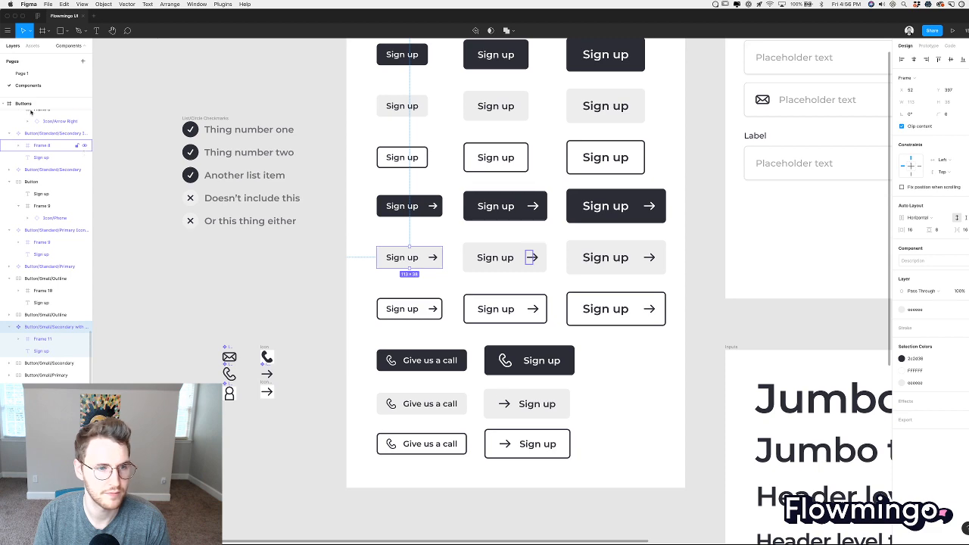
On Page 1, place an instance of the small Secondary with Arrow button below the step one paragraph, aligned to its left edge.
click(17, 70)
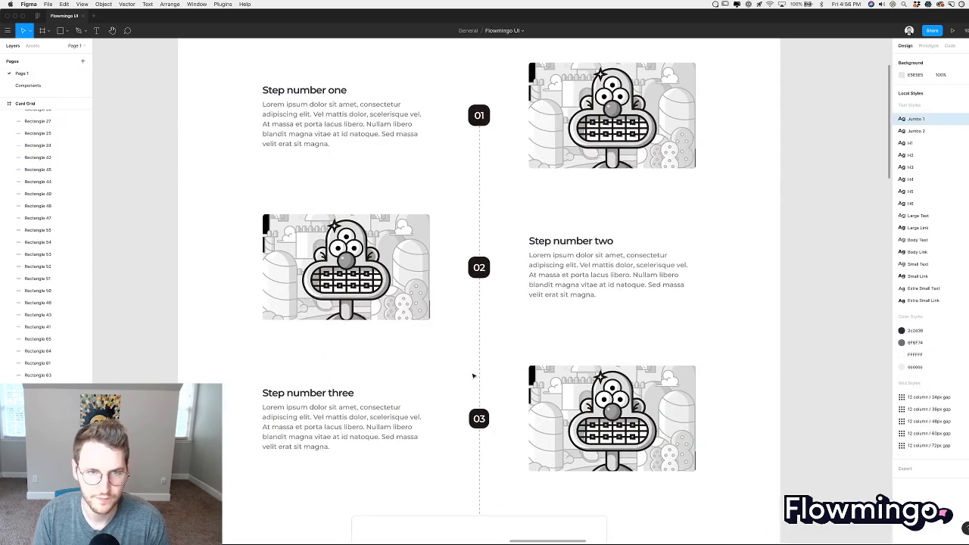
click(32, 45)
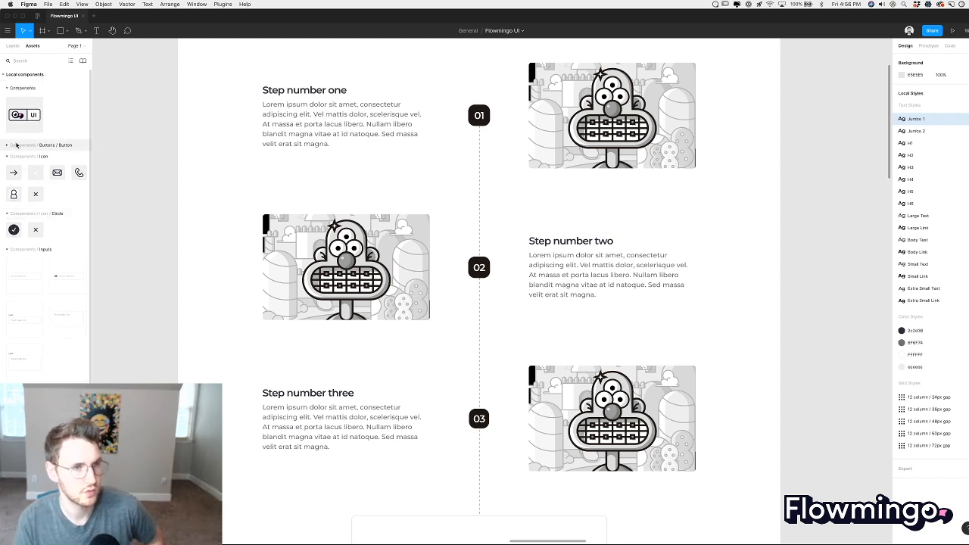
click(16, 145)
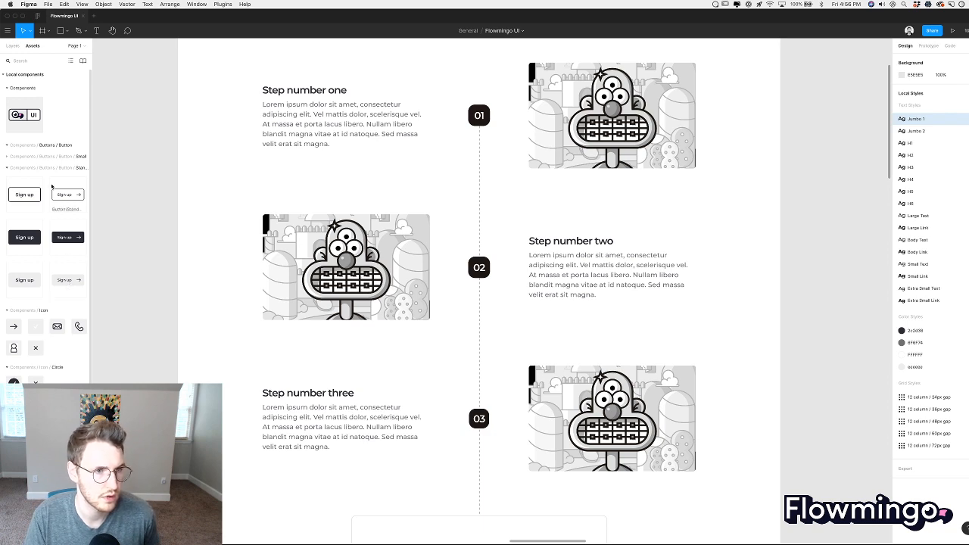
drag(69, 290, 380, 166)
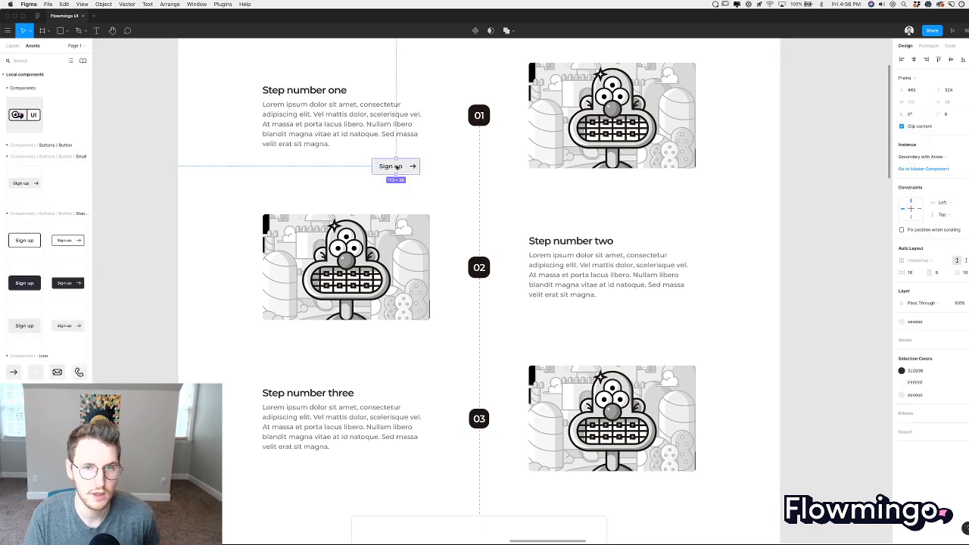
scroll(379, 212, up, 3)
click(379, 260)
drag(401, 256, 305, 251)
click(346, 266)
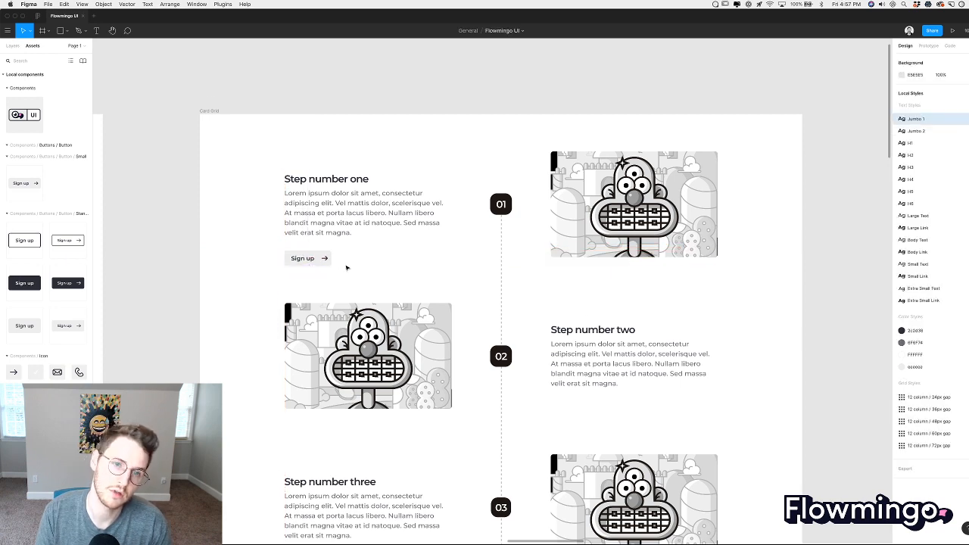
Group the step one heading, paragraph and button and centre the group vertically on the step one image.
scroll(346, 267, down, 2)
scroll(346, 267, right, 2)
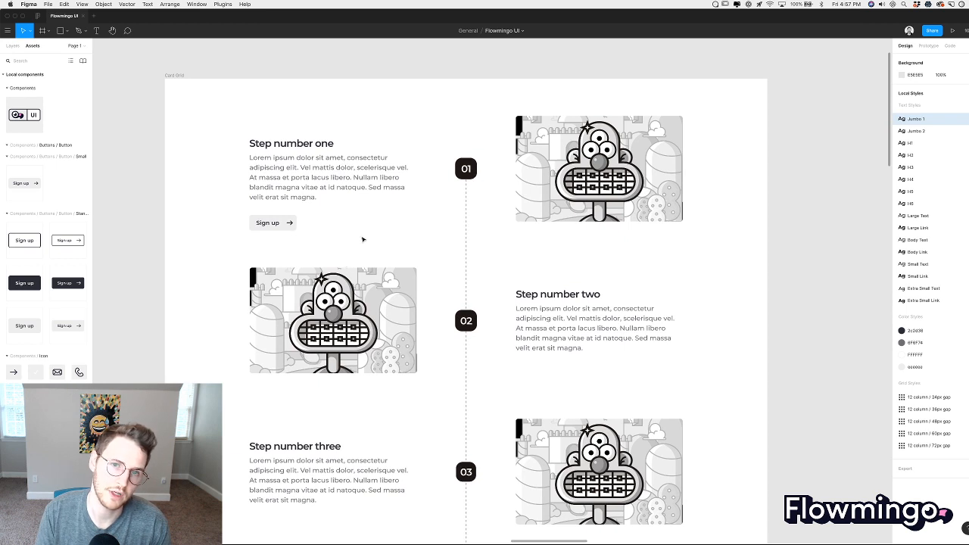
drag(227, 145, 363, 236)
drag(284, 168, 284, 155)
shift+click(651, 127)
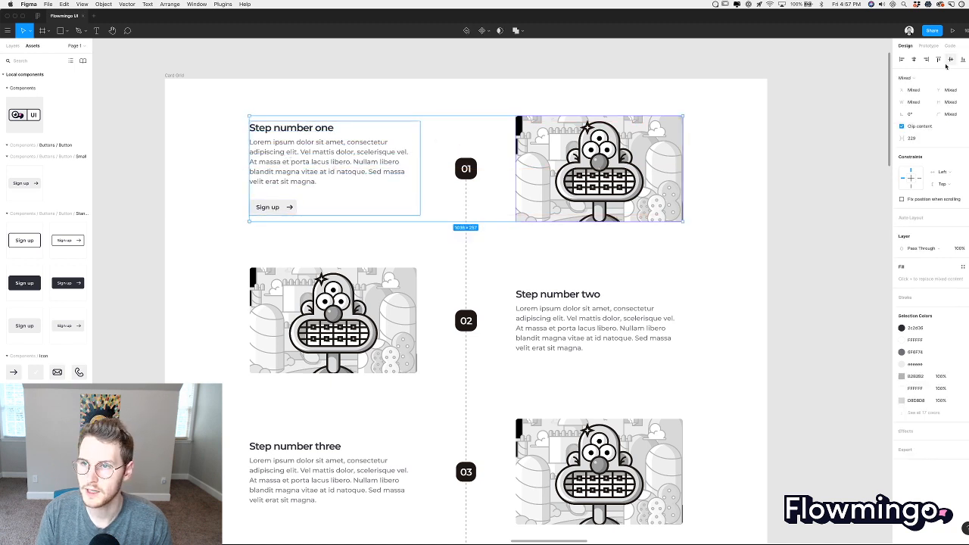
click(754, 233)
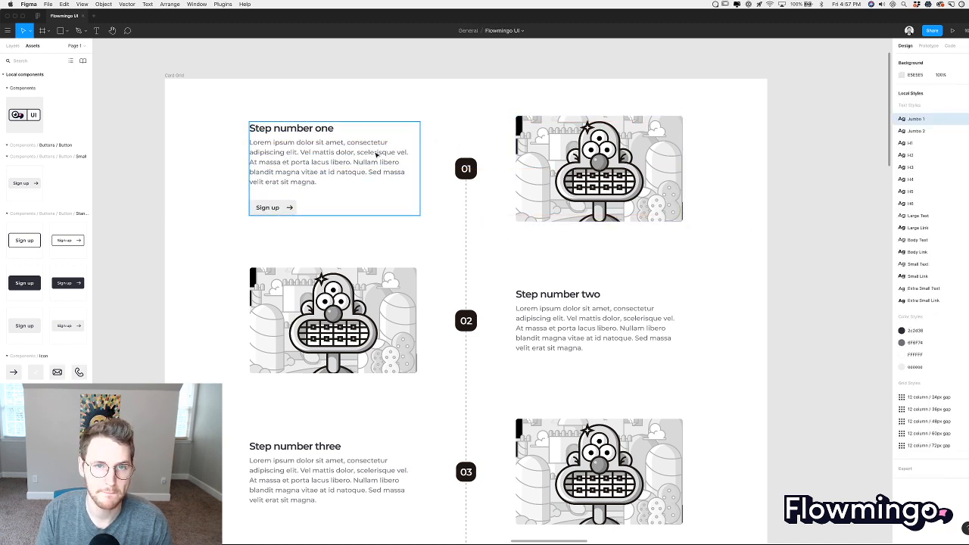
Ungroup the step one content and duplicate its button below the step two paragraph, nudging the copy down for spacing.
click(377, 154)
key(super+shift+g)
click(325, 239)
drag(292, 212, 552, 364)
key(shift+Down)
key(shift+Down)
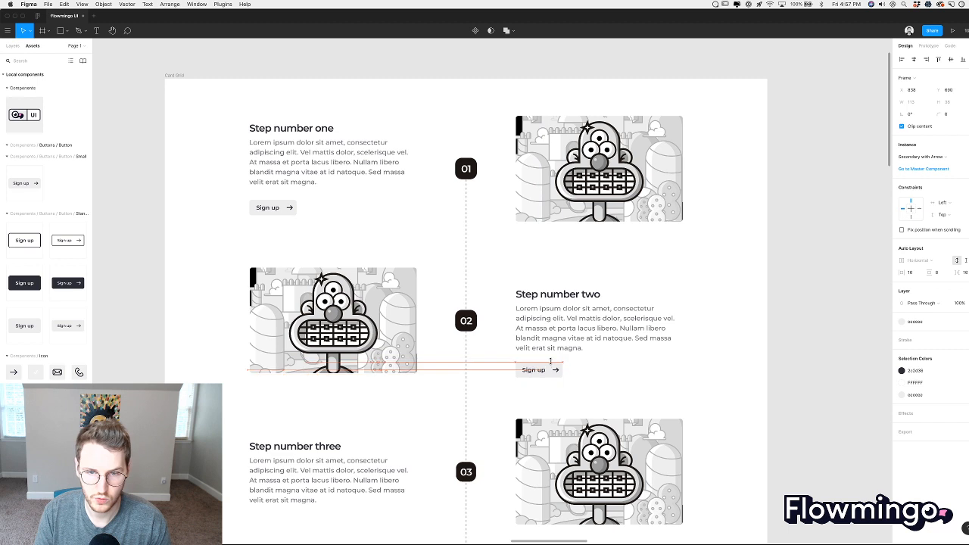
key(shift+Down)
Group the step two heading, paragraph and button and centre the group vertically on the step two image.
drag(584, 380, 528, 293)
key(super+g)
shift+click(327, 310)
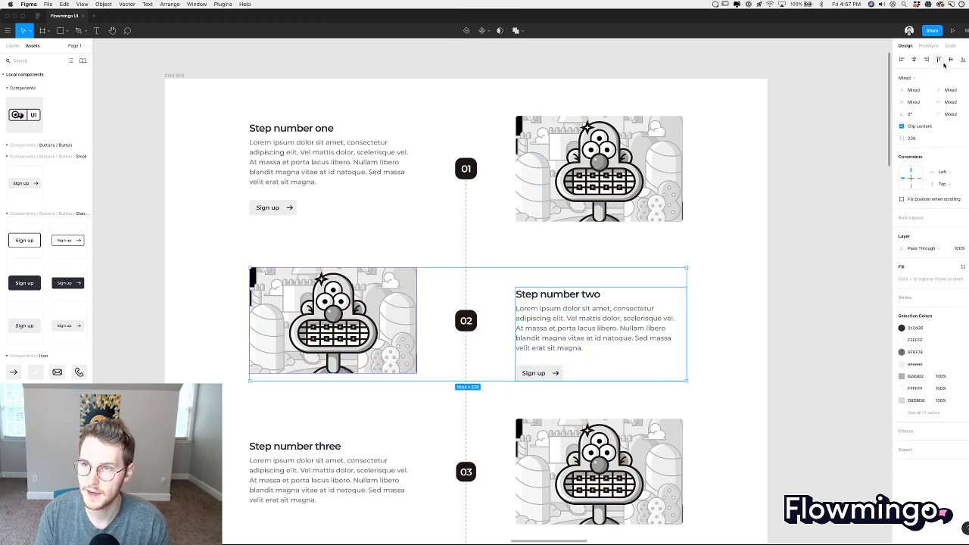
click(951, 59)
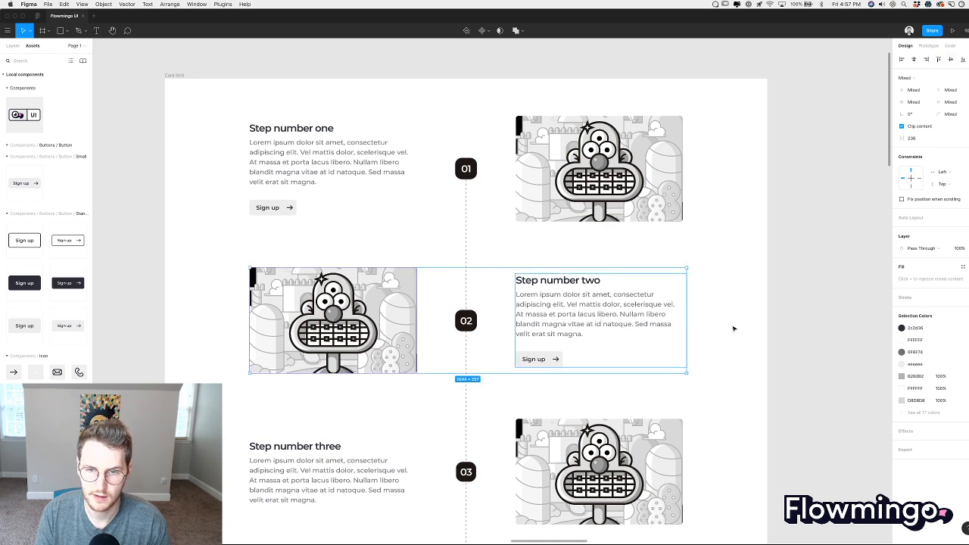
click(539, 357)
Duplicate the step two button below the step three paragraph, left-aligned with the text and nudged down for spacing.
scroll(577, 388, down, 2)
scroll(578, 390, down, 3)
scroll(578, 390, left, 1)
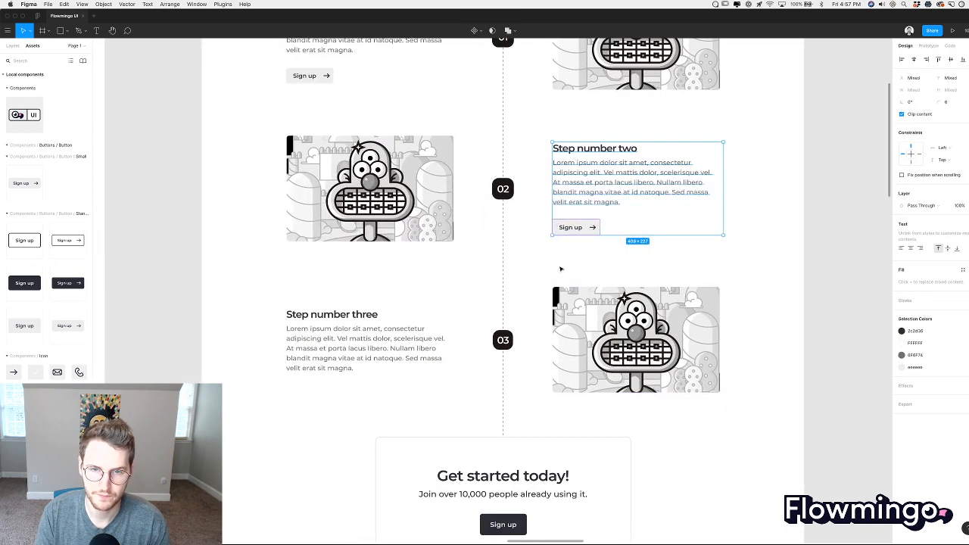
double_click(574, 229)
drag(574, 229, 306, 387)
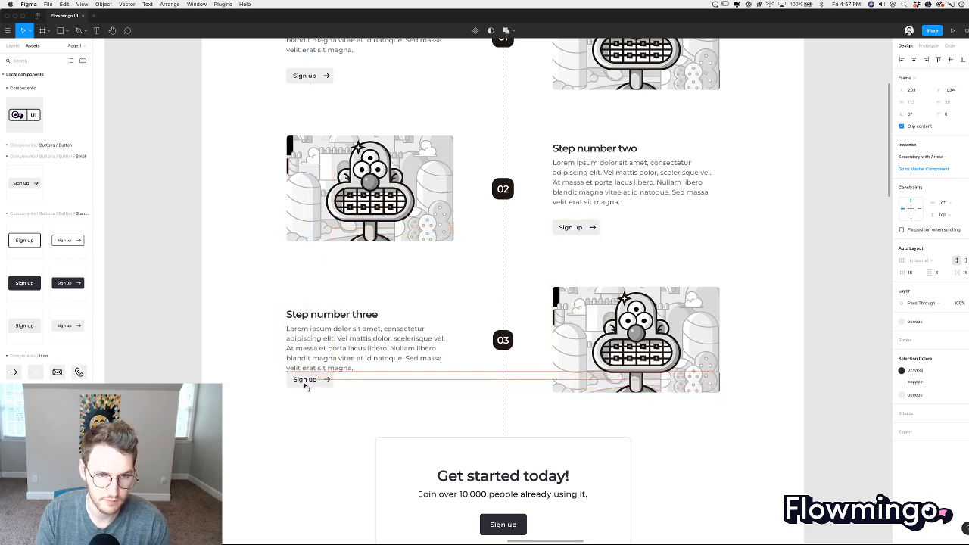
key(shift+Down)
key(shift+Down)
key(shift+Down)
key(Down)
key(Down)
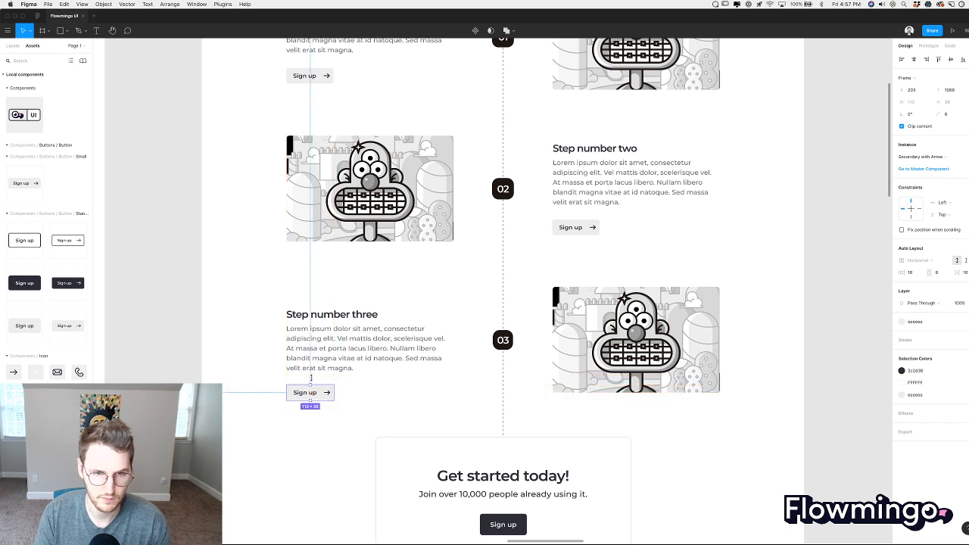
Group the step three heading, paragraph and button and move the group up by about 23 px.
shift+click(318, 348)
shift+click(314, 317)
key(super+g)
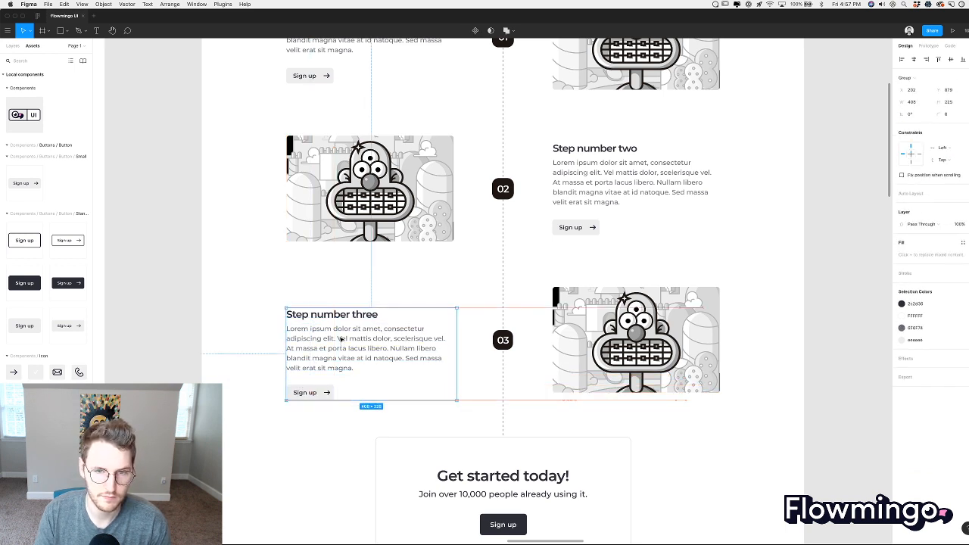
key(shift+Up)
key(shift+Up)
key(Up)
key(Up)
key(Up)
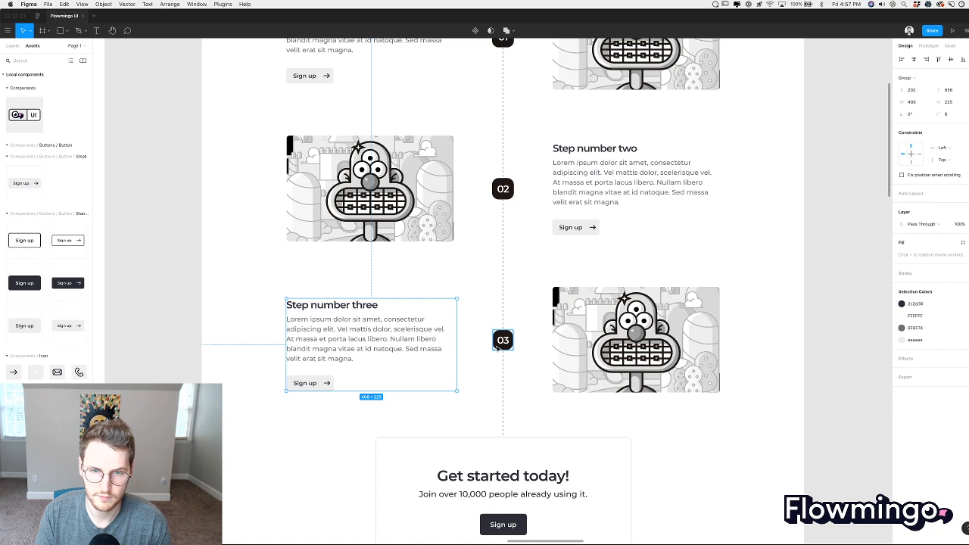
Align the vertical centres of the step three group, the 03 badge and the step three image.
shift+click(506, 345)
shift+click(594, 339)
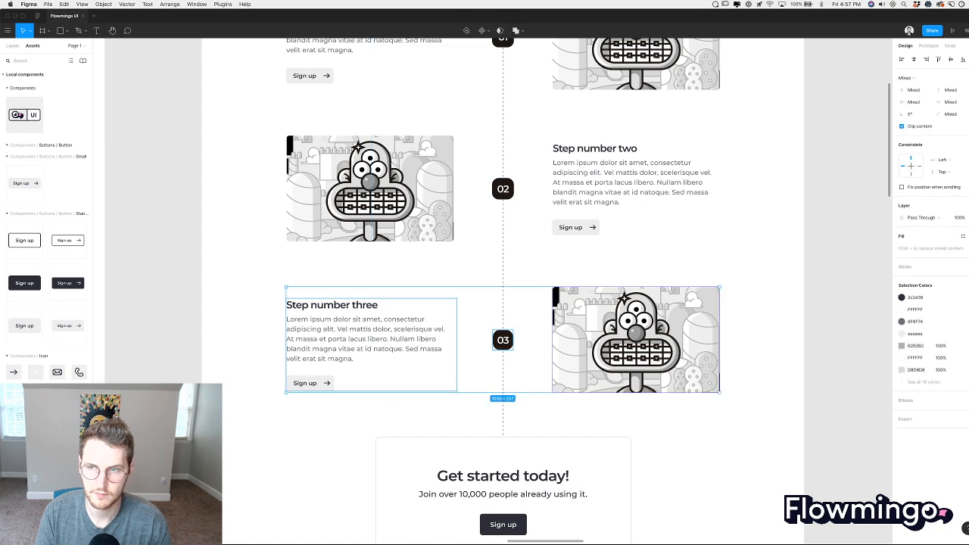
click(951, 59)
click(772, 249)
click(397, 340)
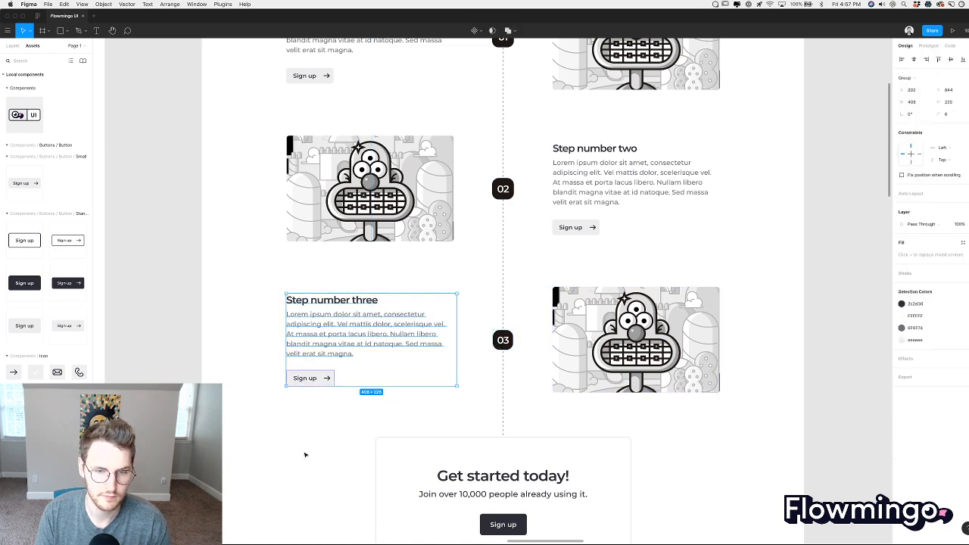
click(305, 455)
Change the step one button's label to "Learn more".
scroll(306, 455, down, 3)
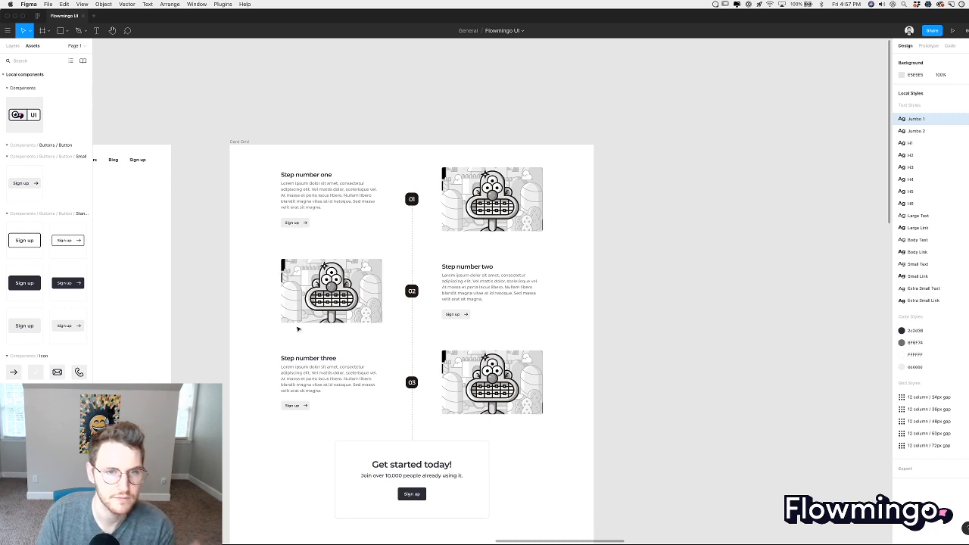
scroll(297, 329, up, 3)
double_click(289, 147)
double_click(289, 147)
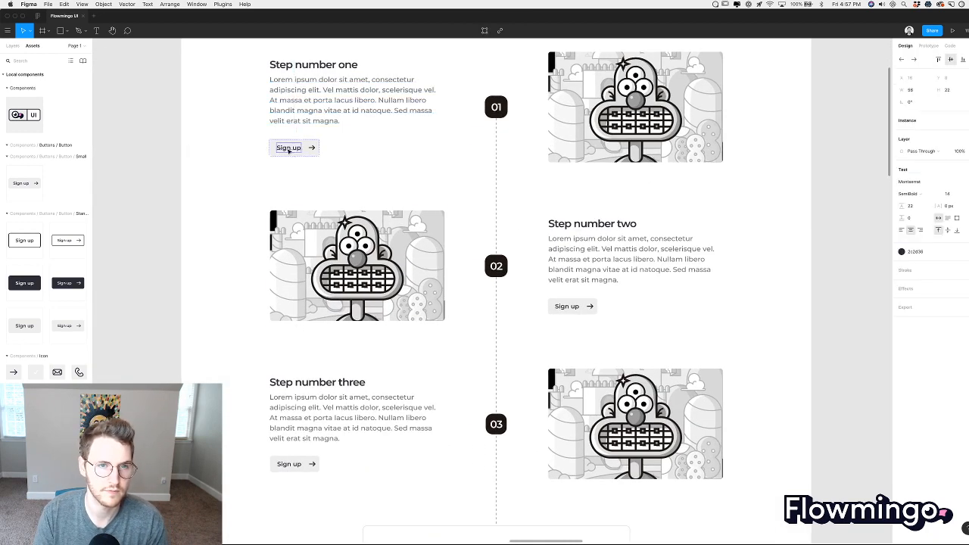
double_click(288, 147)
text(Learn more)
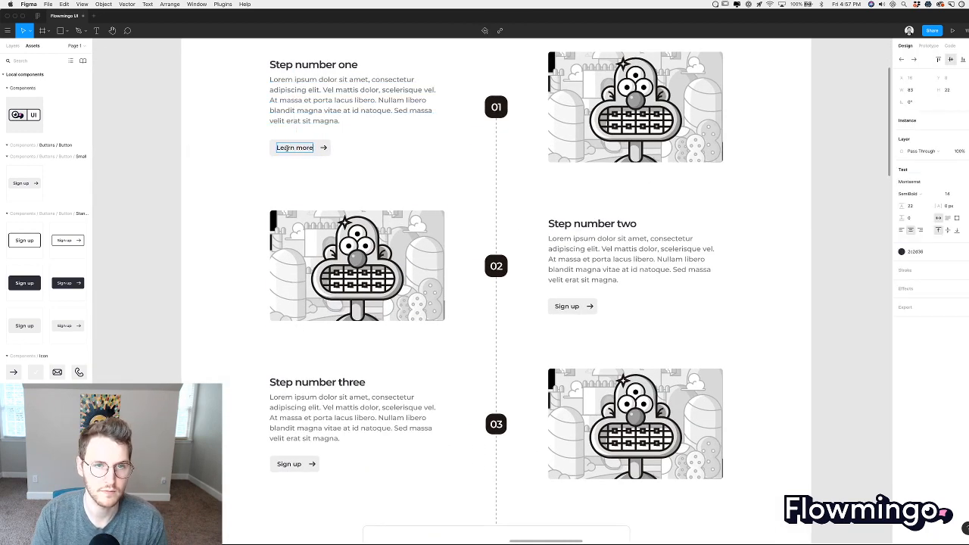
Copy the "Learn more" label into the step two and step three buttons.
key(super+a)
key(super+c)
super+double_click(567, 307)
key(super+v)
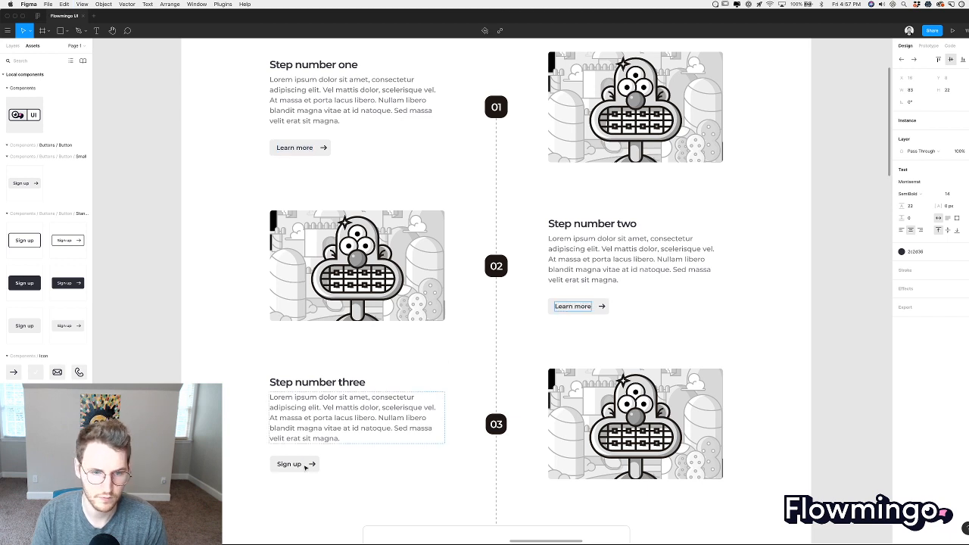
super+double_click(291, 463)
key(super+v)
click(247, 461)
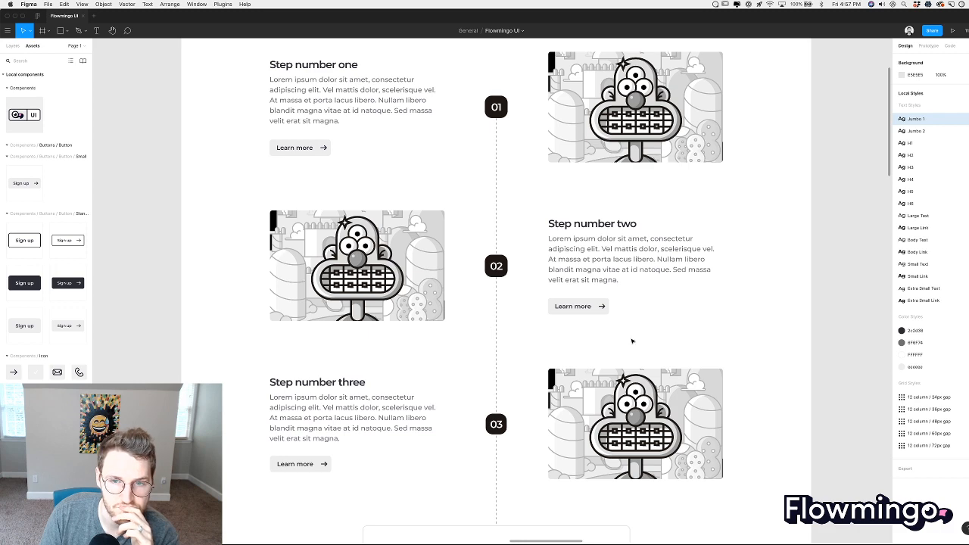
Check the spacing and alignment of the whole timeline, from step one down to the call-to-action card.
scroll(632, 340, down, 2)
scroll(631, 341, up, 5)
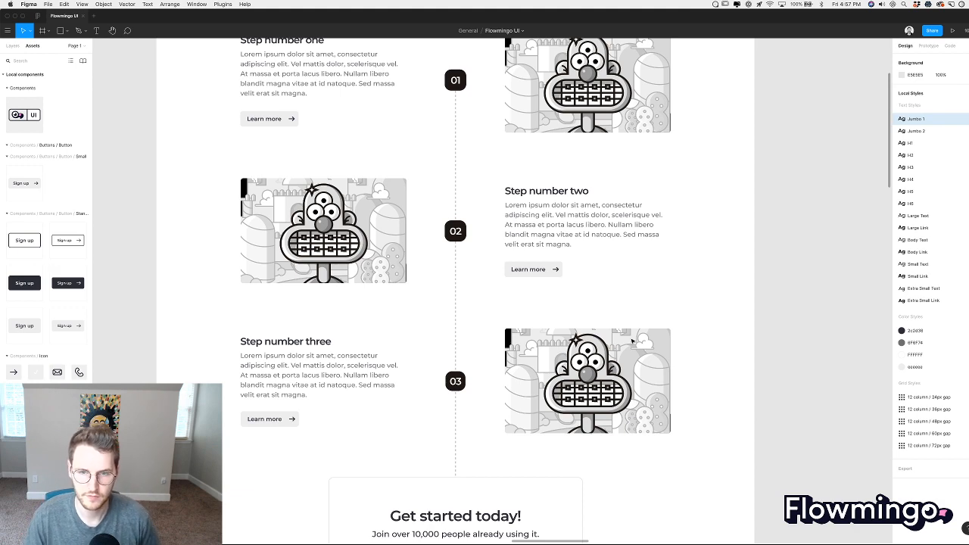
scroll(705, 352, up, 2)
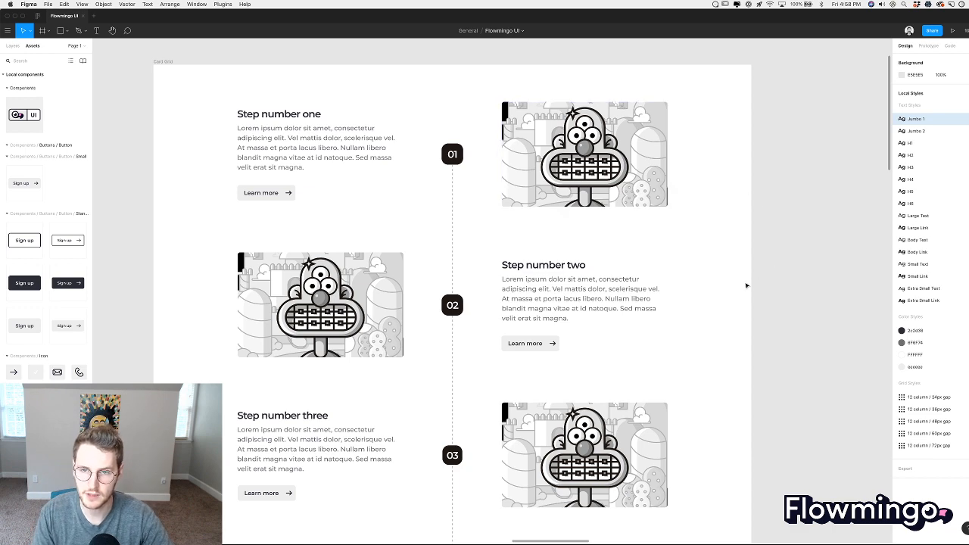
scroll(733, 297, down, 3)
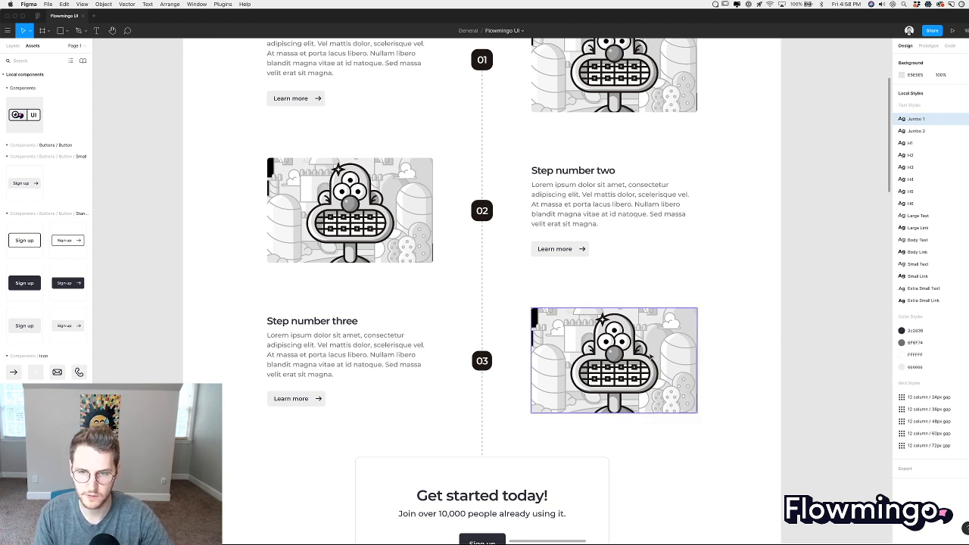
scroll(713, 350, down, 4)
scroll(712, 350, up, 8)
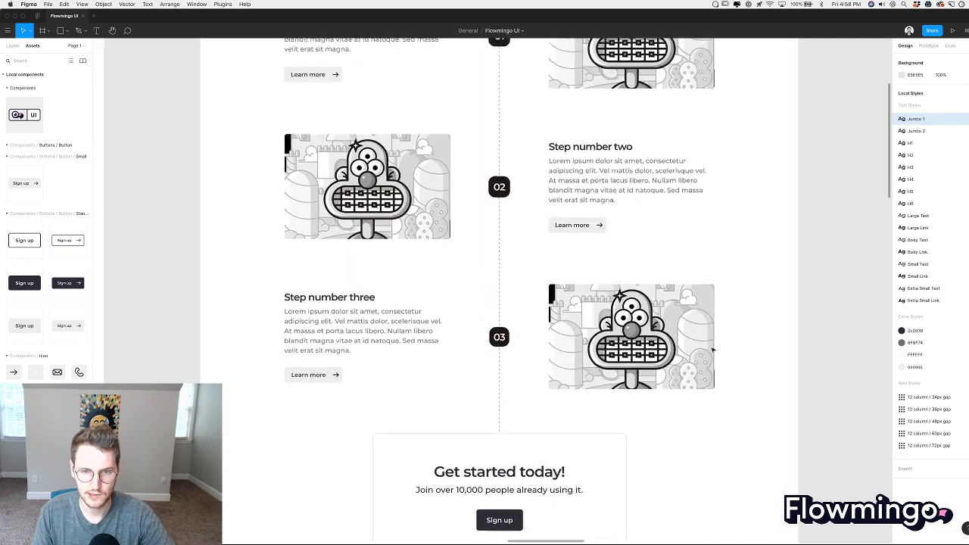
Rename the frame holding the numbered steps layout from Card Grid to "Timeline".
scroll(696, 381, down, 5)
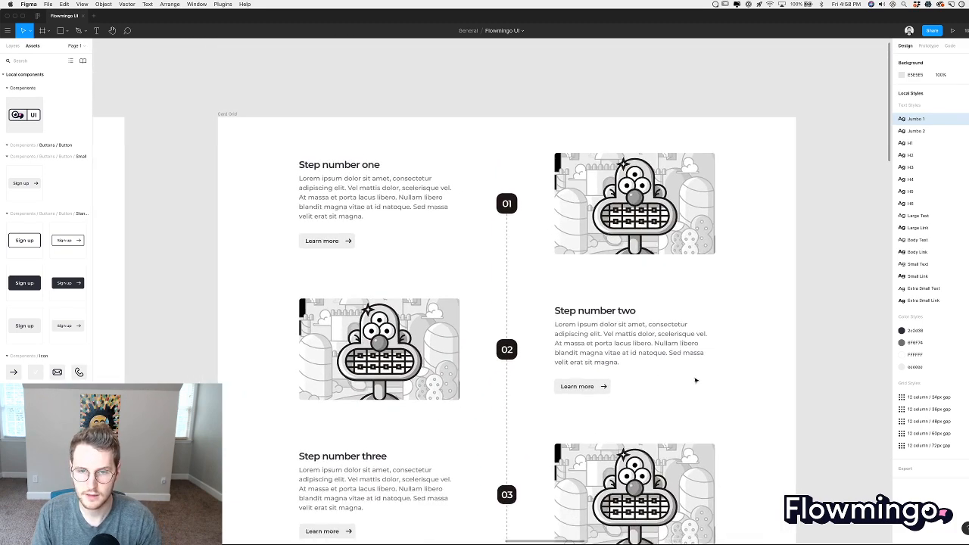
scroll(695, 381, down, 1)
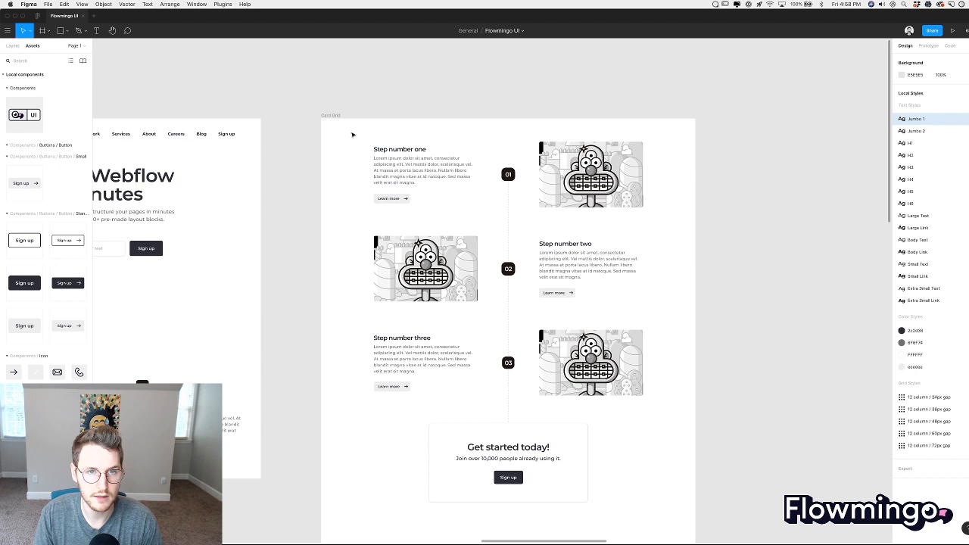
click(328, 116)
key(alt+1)
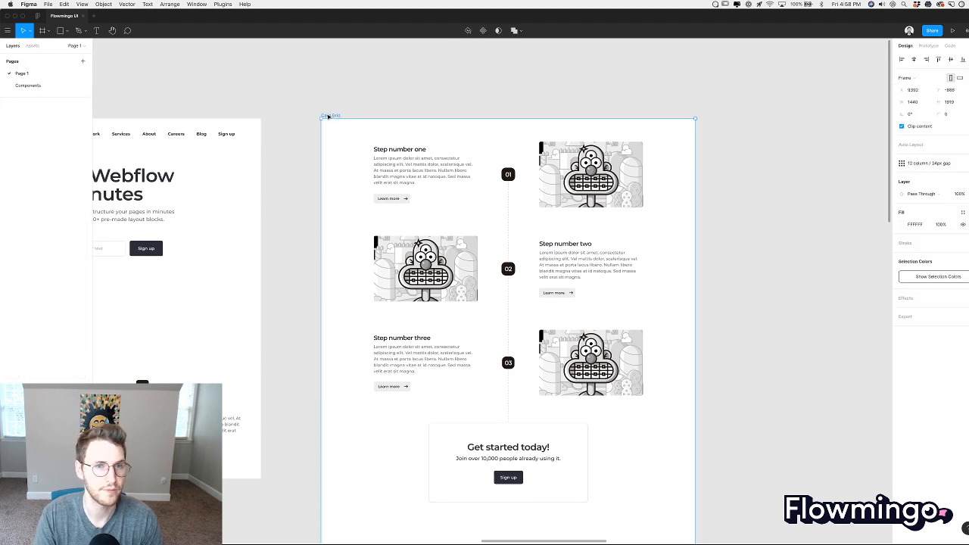
key(i)
key(Escape)
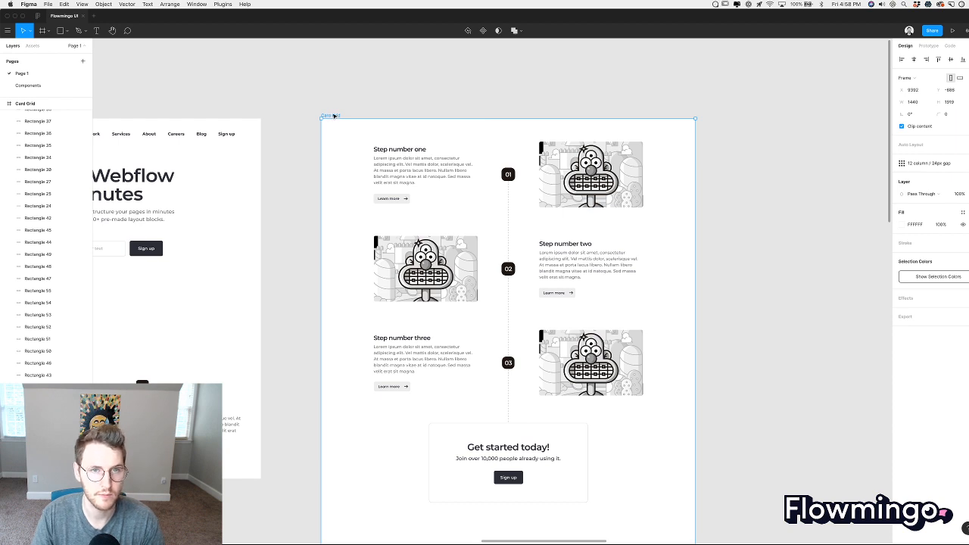
double_click(334, 116)
text(Timeline)
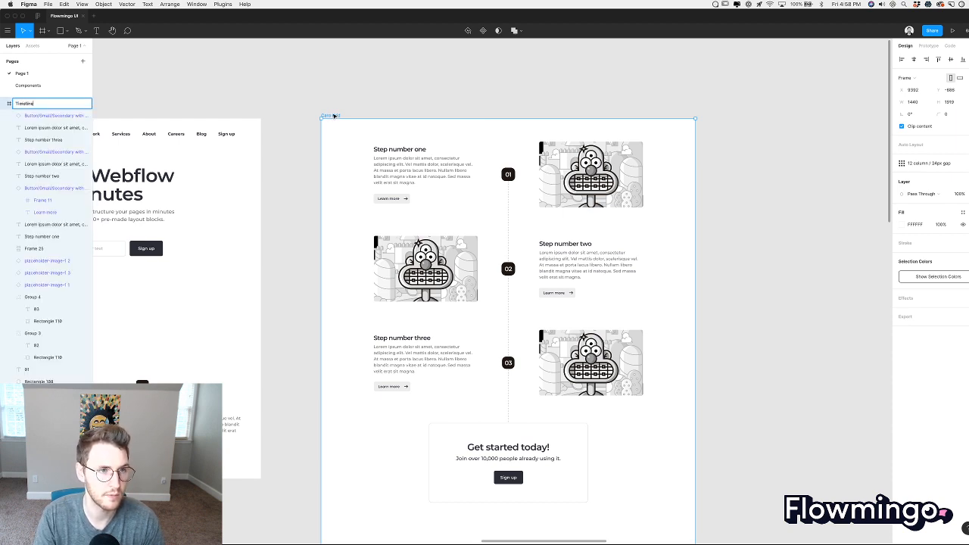
key(Return)
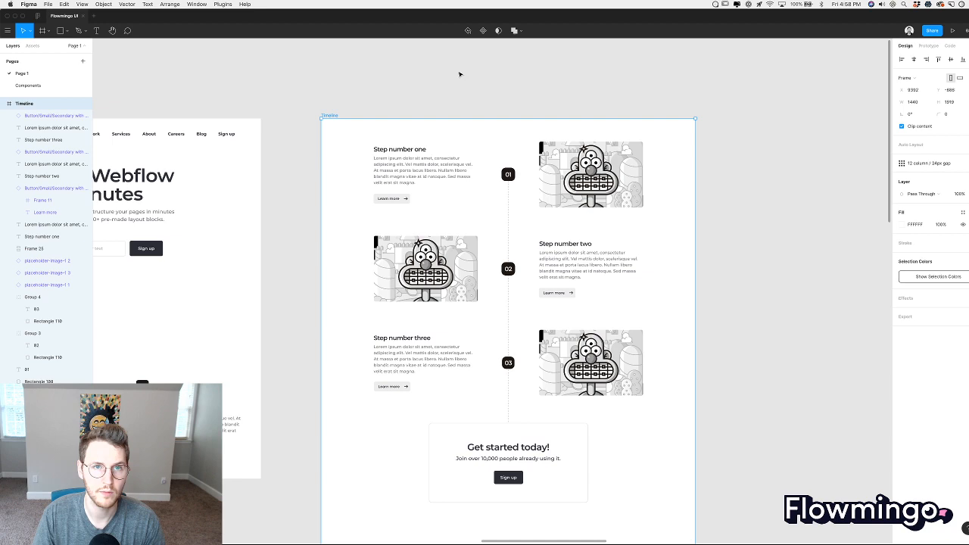
click(459, 74)
Shorten the Timeline frame to a height of 1612 so it ends just below the call-to-action card.
scroll(640, 268, down, 5)
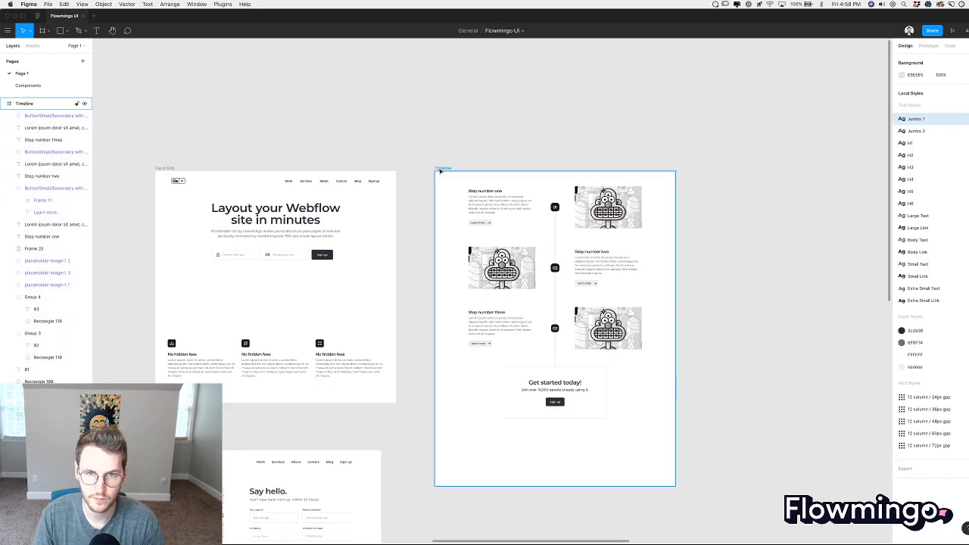
click(440, 171)
drag(558, 486, 561, 435)
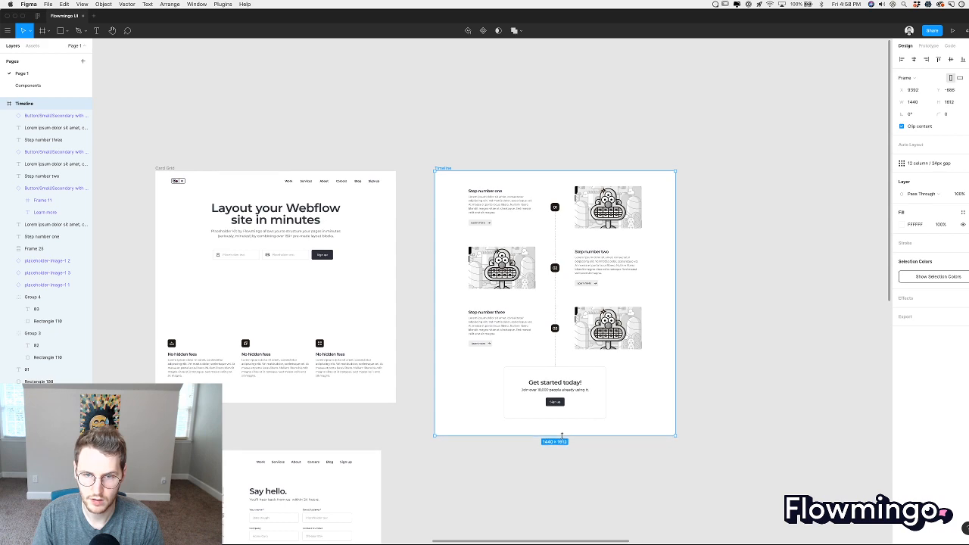
click(634, 392)
scroll(635, 392, up, 5)
scroll(635, 392, left, 2)
scroll(634, 392, up, 3)
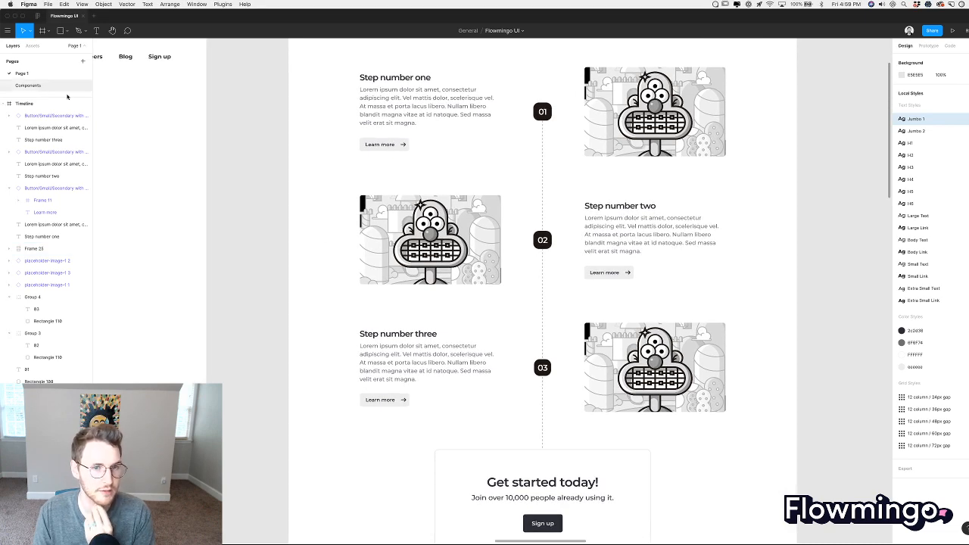
On the Components page, flip the arrow in the duplicate Icon/Arrow Right frame horizontally.
click(68, 87)
scroll(612, 301, left, 5)
scroll(580, 391, up, 10)
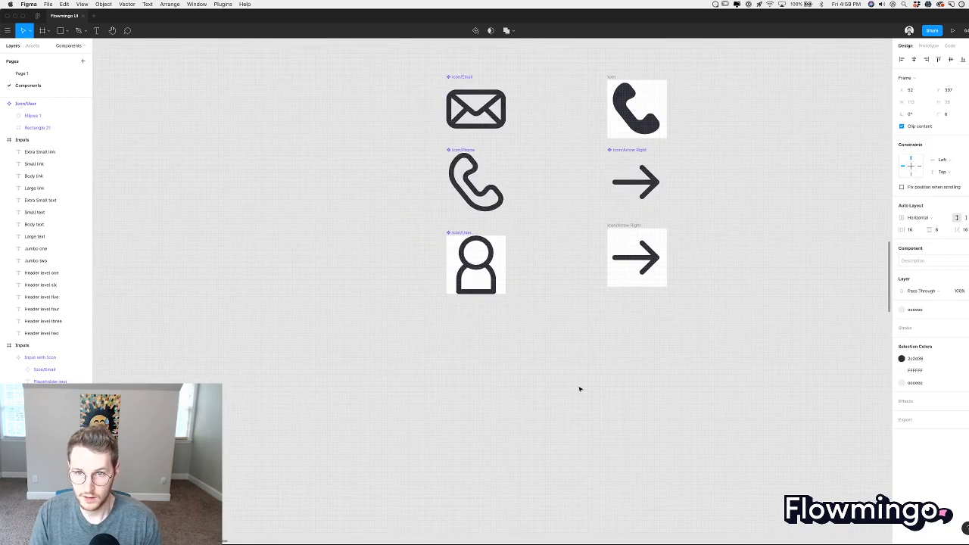
scroll(519, 242, right, 5)
scroll(519, 242, up, 5)
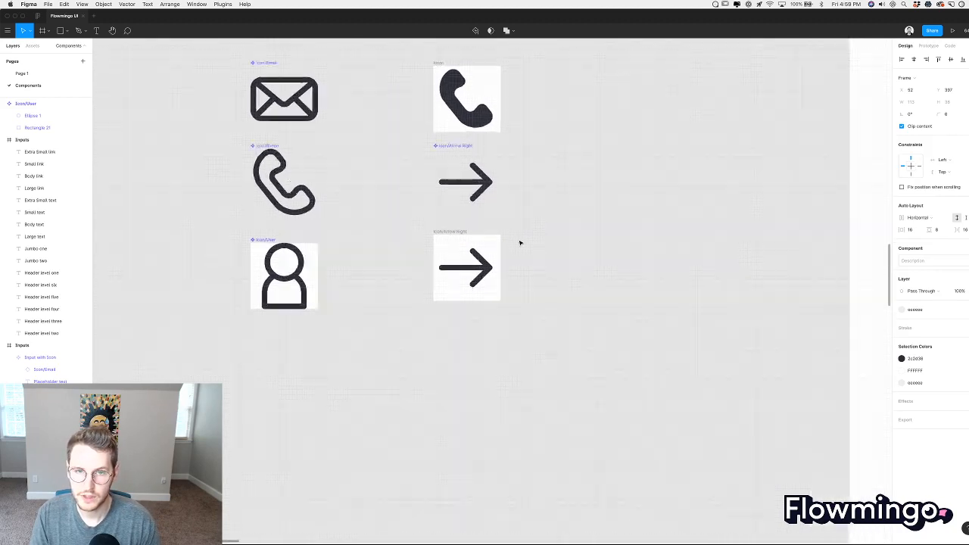
drag(491, 310, 407, 250)
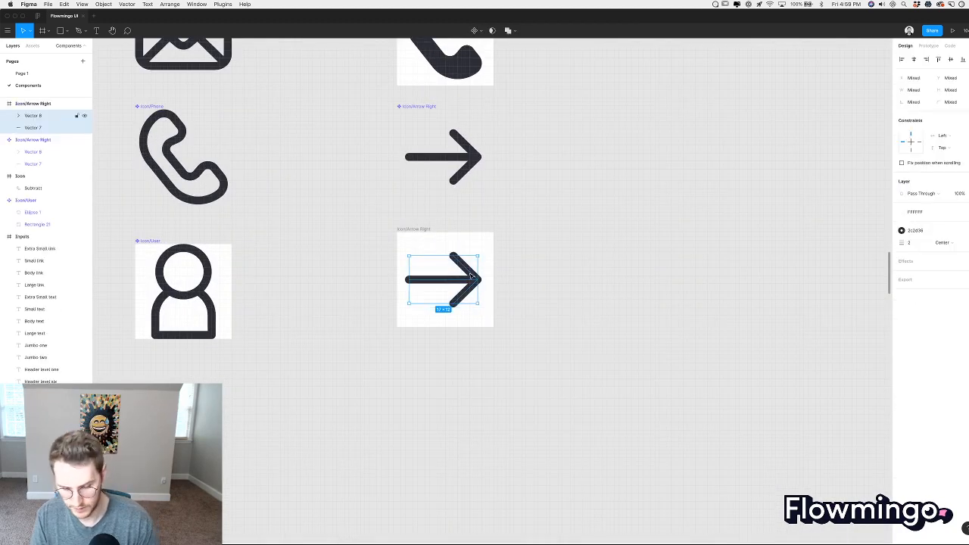
key(shift+h)
click(556, 281)
Rename the flipped arrow's frame to "Icon/Arrow Left".
click(418, 230)
key(super+r)
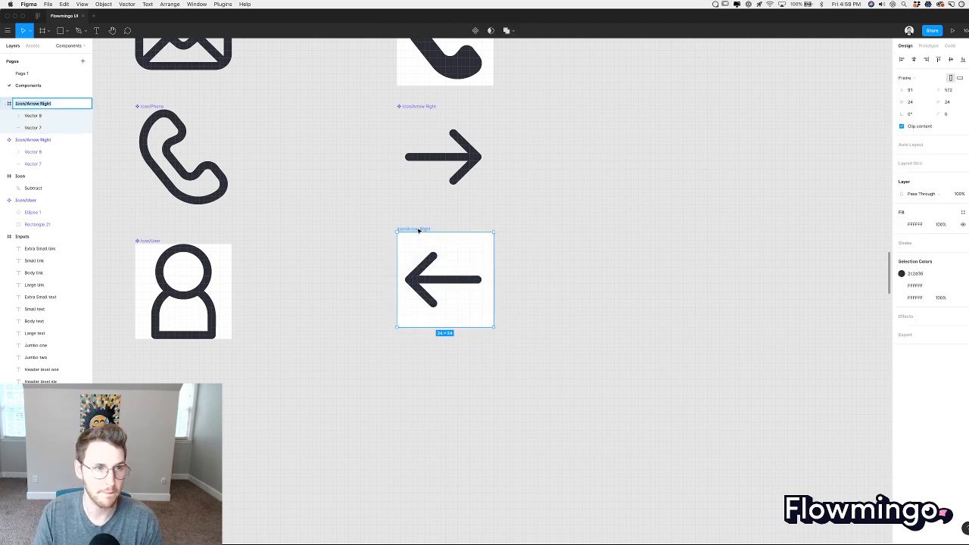
key(Right)
key(BackSpace)
key(BackSpace)
key(BackSpace)
key(BackSpace)
key(BackSpace)
text(Le)
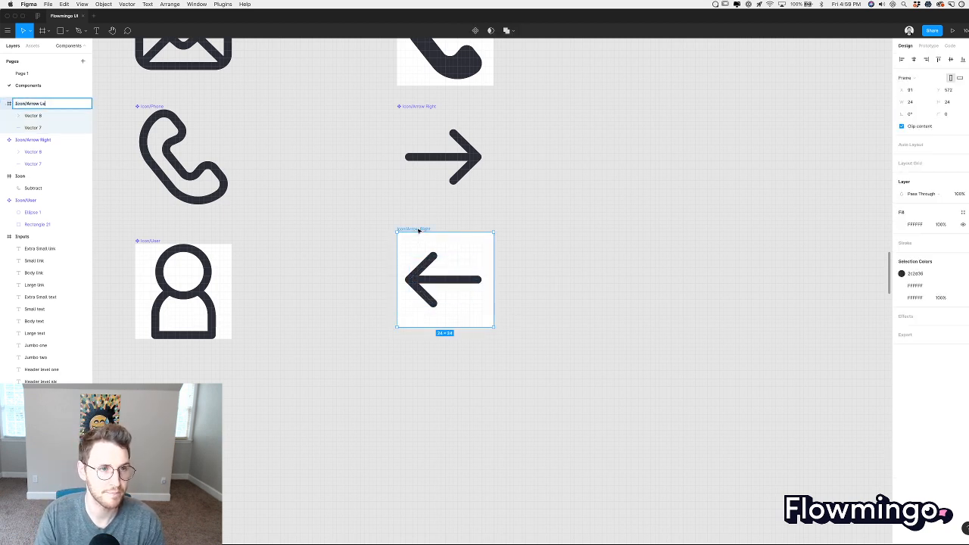
key(Return)
click(551, 290)
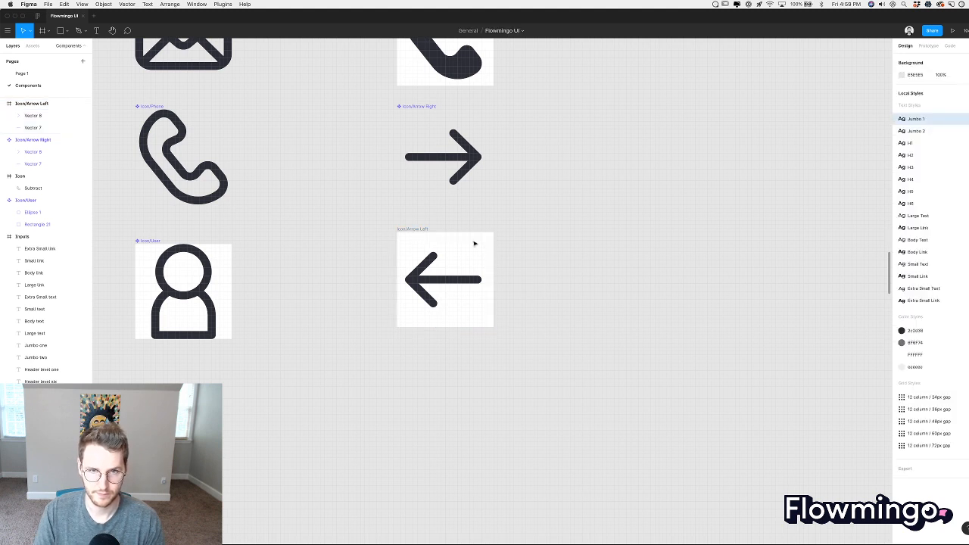
Duplicate the Icon/Arrow Left frame directly below itself and rotate the copy's arrow to point upwards.
drag(428, 228, 420, 350)
key(Escape)
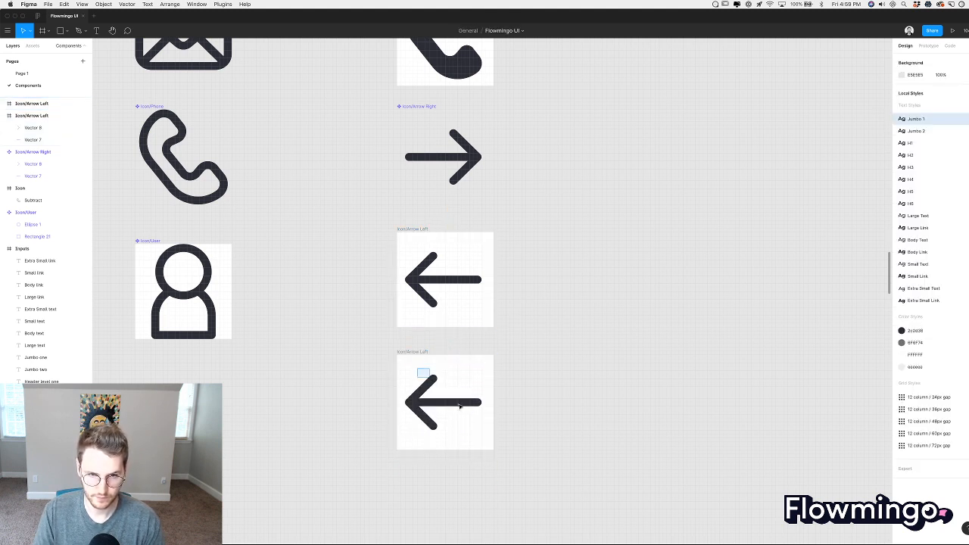
drag(460, 405, 462, 431)
click(463, 433)
Rename the upward-pointing arrow's frame to "Icon/Arrow Up".
click(418, 352)
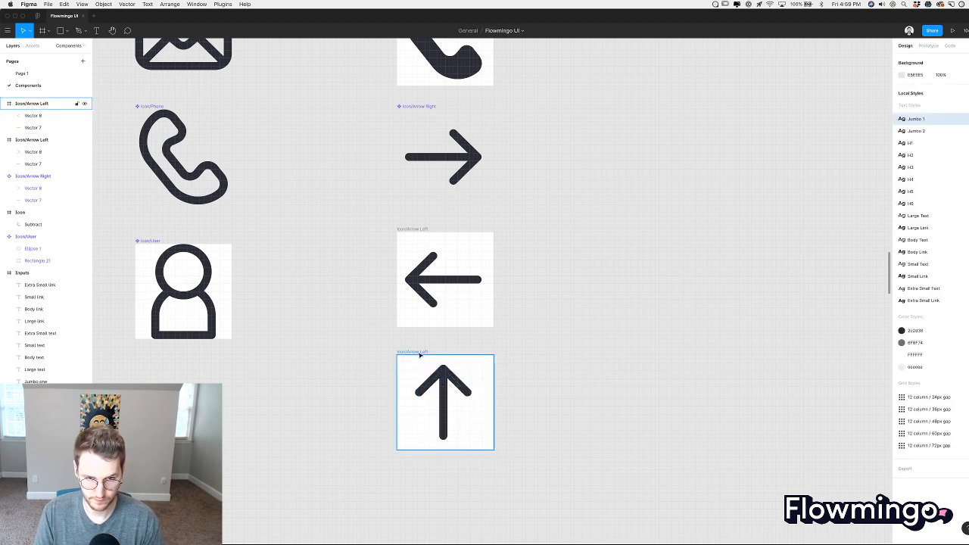
key(super+r)
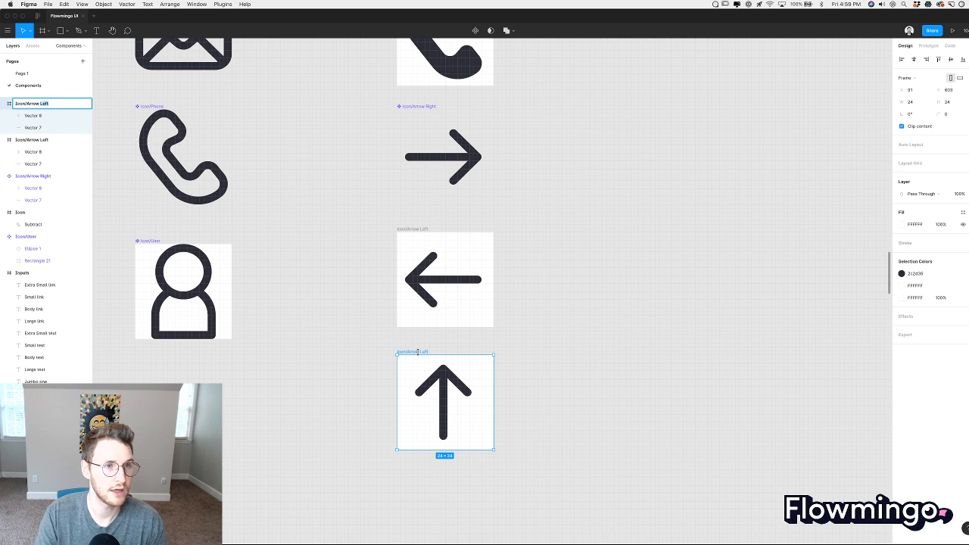
text(Up)
key(Return)
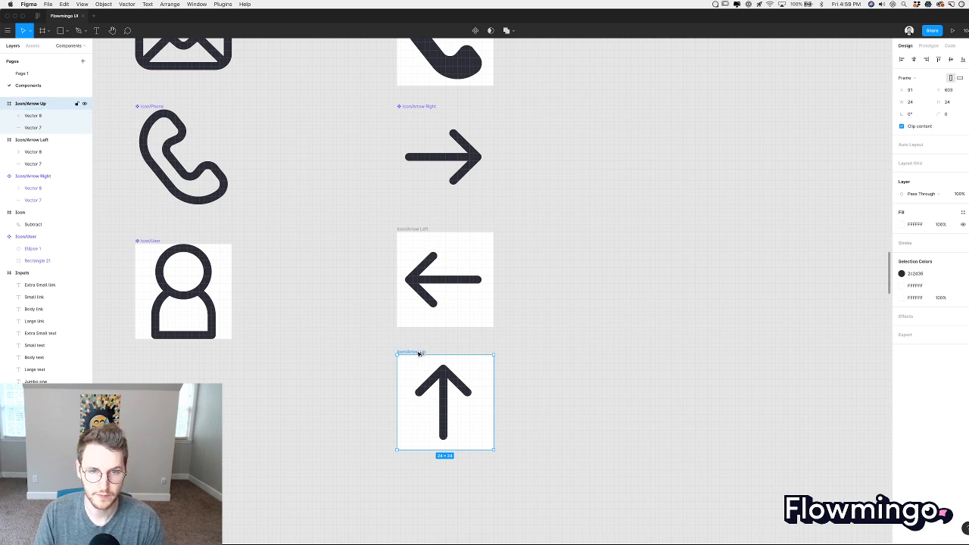
Duplicate the Icon/Arrow Up frame directly below itself and flip the copy's arrow vertically so it points down.
drag(419, 353, 419, 442)
scroll(419, 478, down, 2)
key(super+z)
click(418, 437)
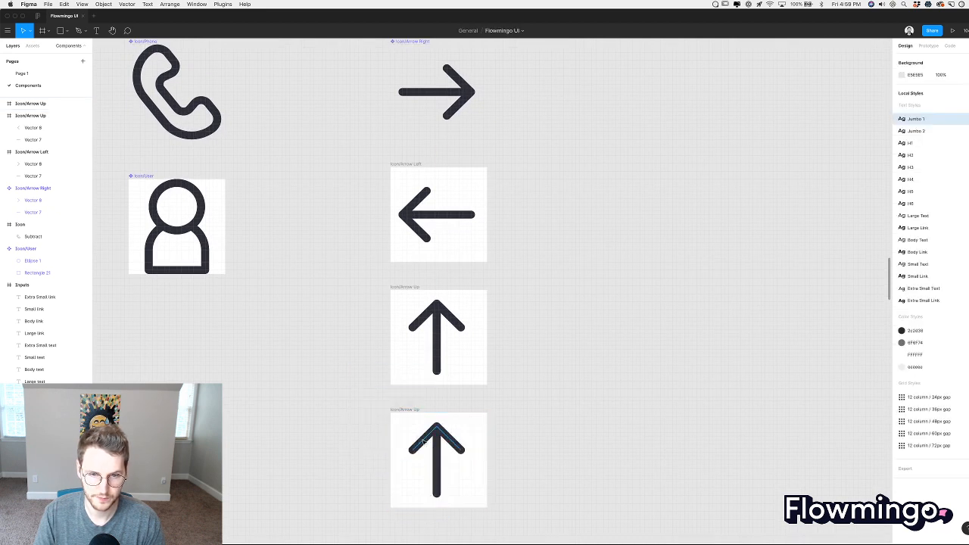
click(423, 440)
shift+click(436, 459)
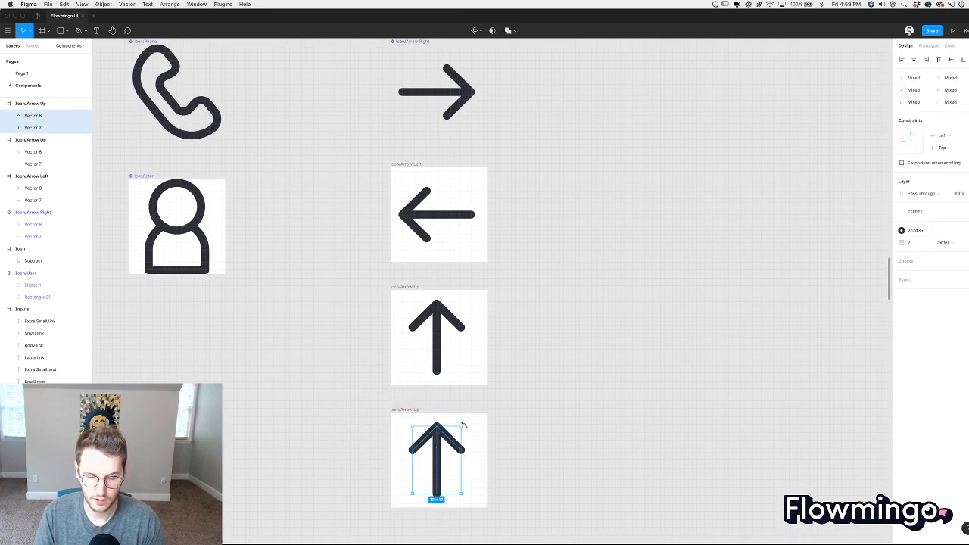
key(shift+v)
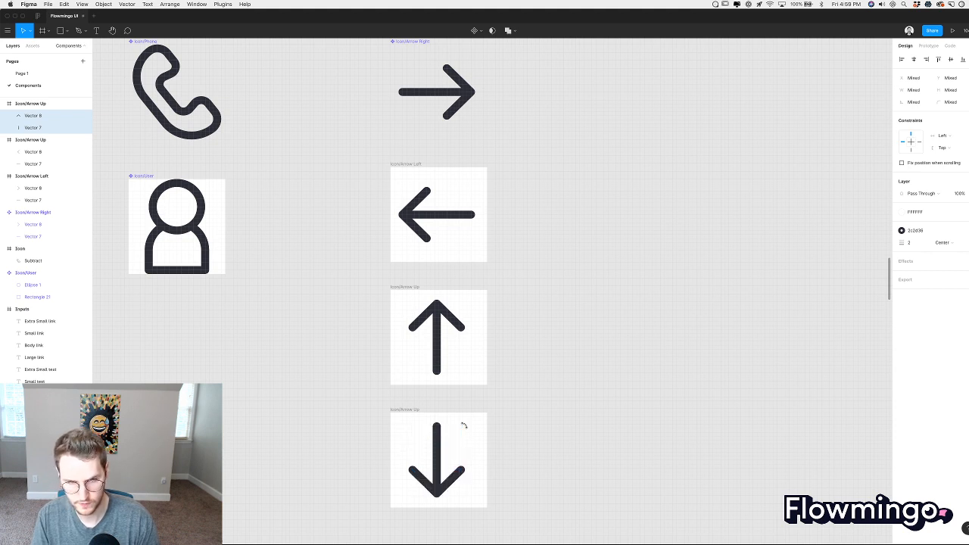
click(500, 431)
Duplicate the down-arrow frame directly below itself and delete the arrow vectors from the copy.
scroll(500, 430, down, 3)
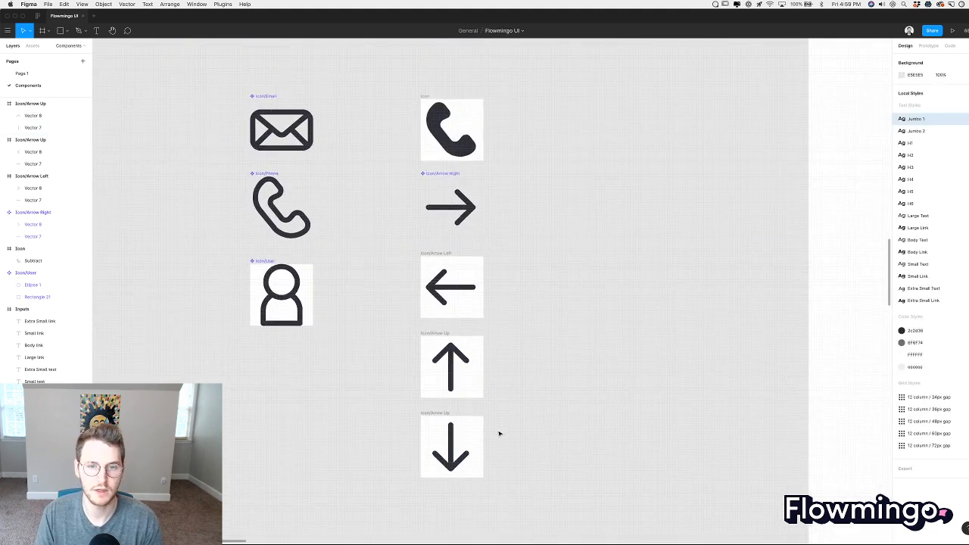
scroll(500, 434, up, 1)
scroll(500, 433, right, 1)
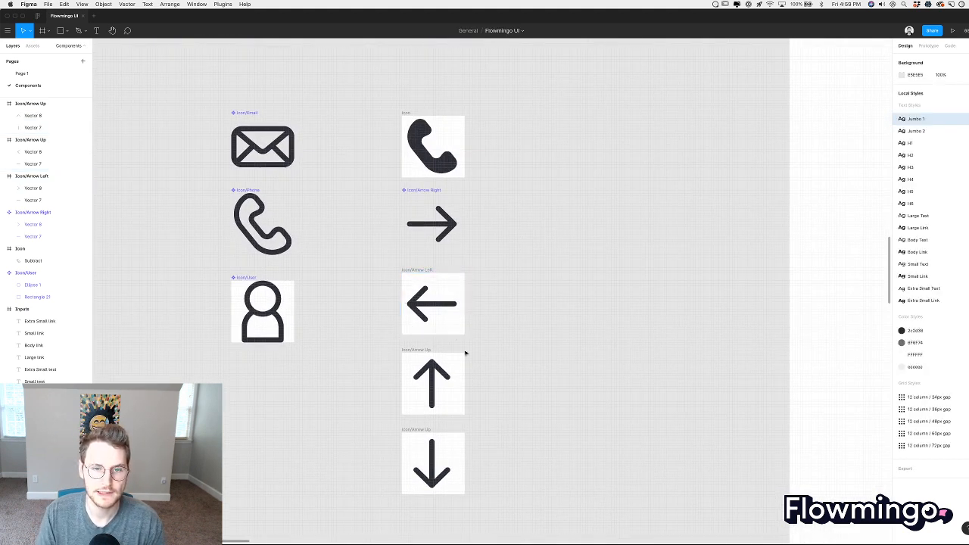
scroll(465, 353, down, 2)
click(465, 353)
alt+drag(465, 353, 467, 437)
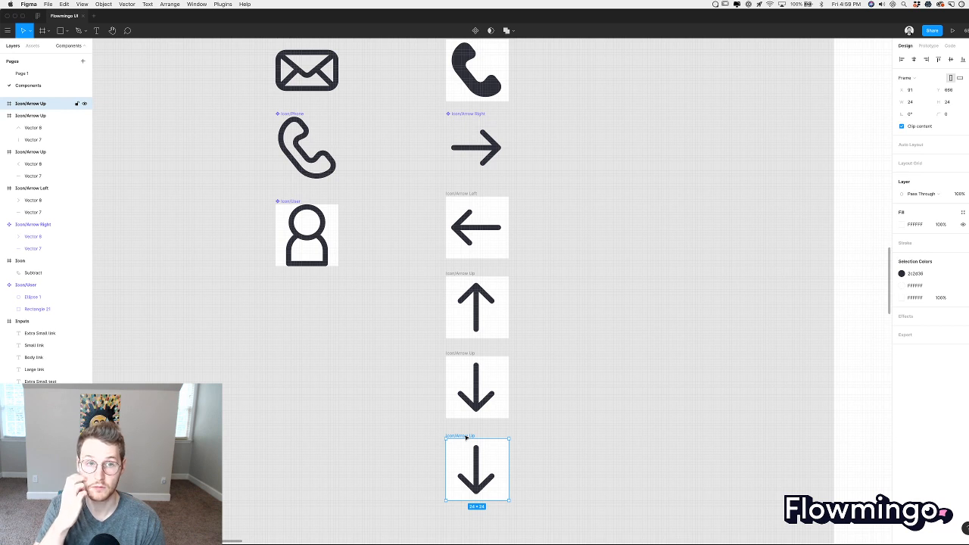
click(562, 456)
scroll(563, 454, up, 5)
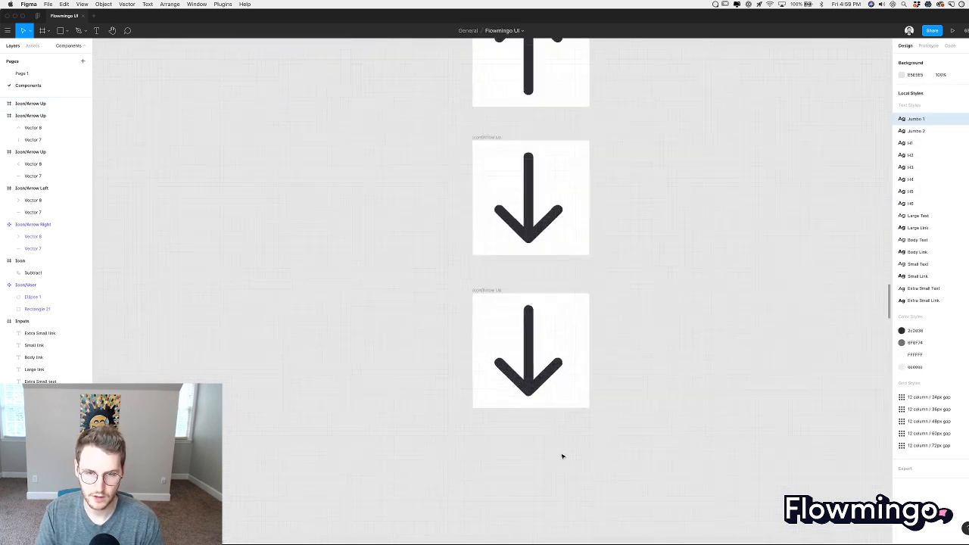
drag(561, 396, 485, 323)
key(Delete)
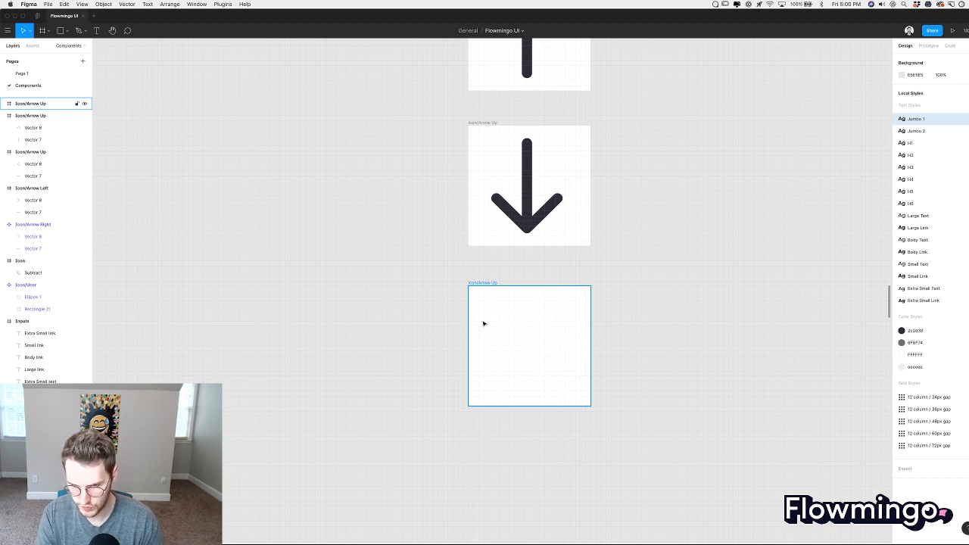
Draw a 6 × 6 circle in the empty icon frame and centre it in the frame.
key(o)
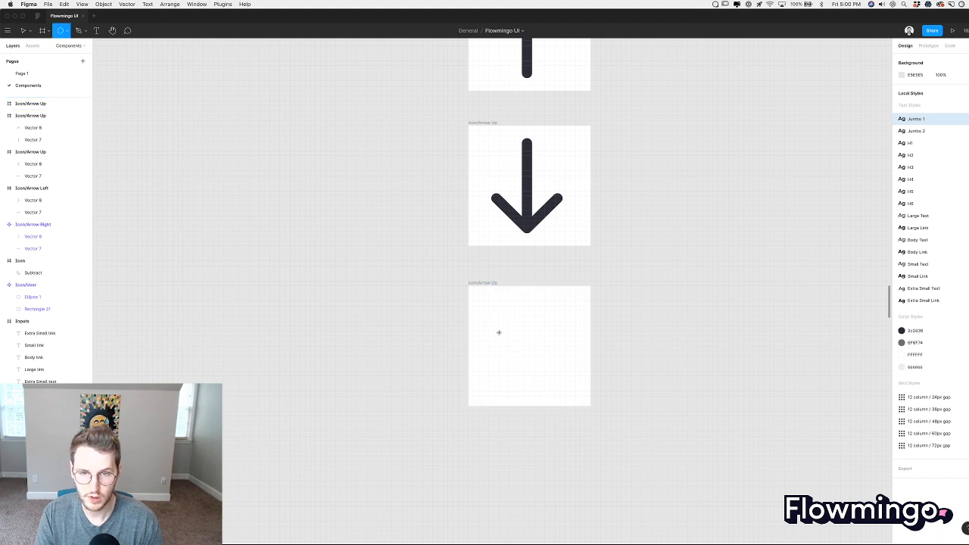
drag(529, 350, 544, 368)
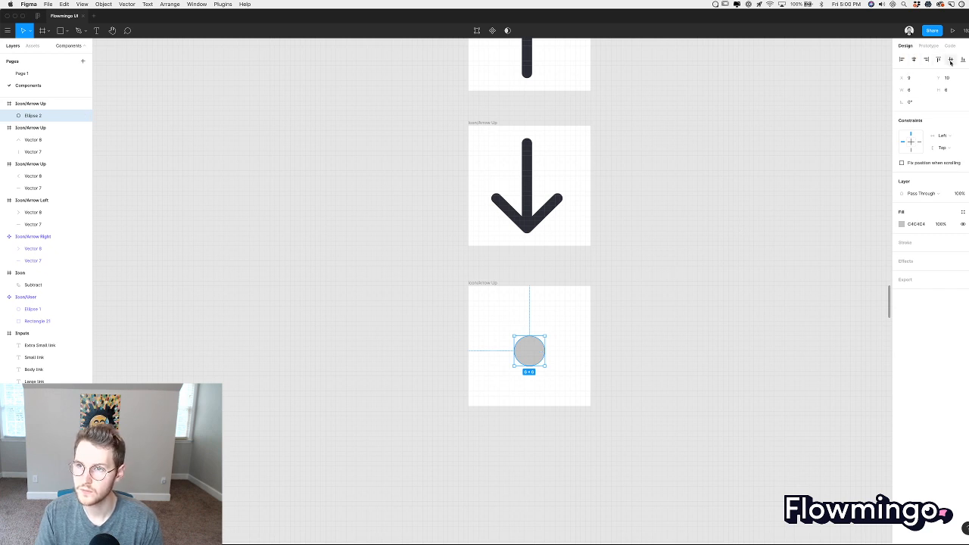
click(670, 309)
Duplicate the circle in place, enlarge the copy from its centre and put it behind the original.
click(540, 347)
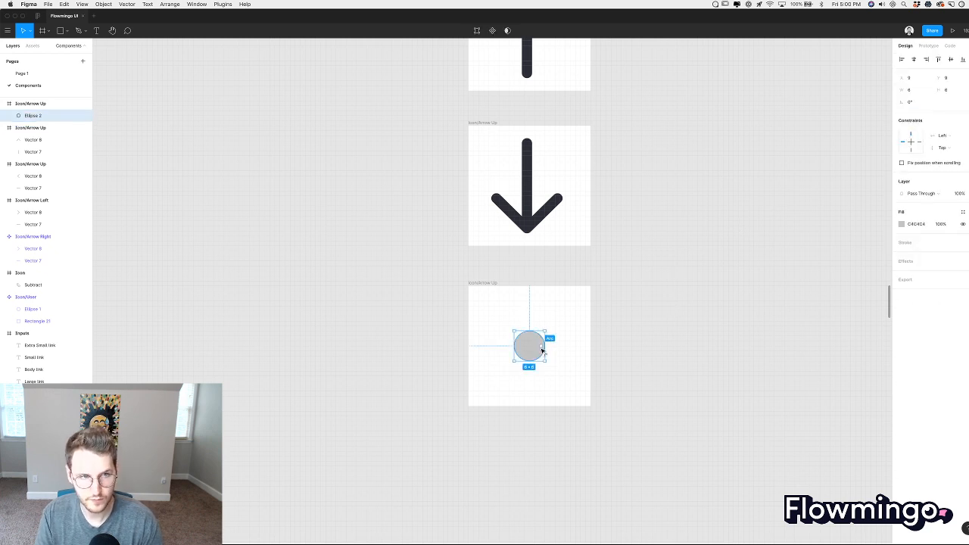
key(super+c)
key(super+v)
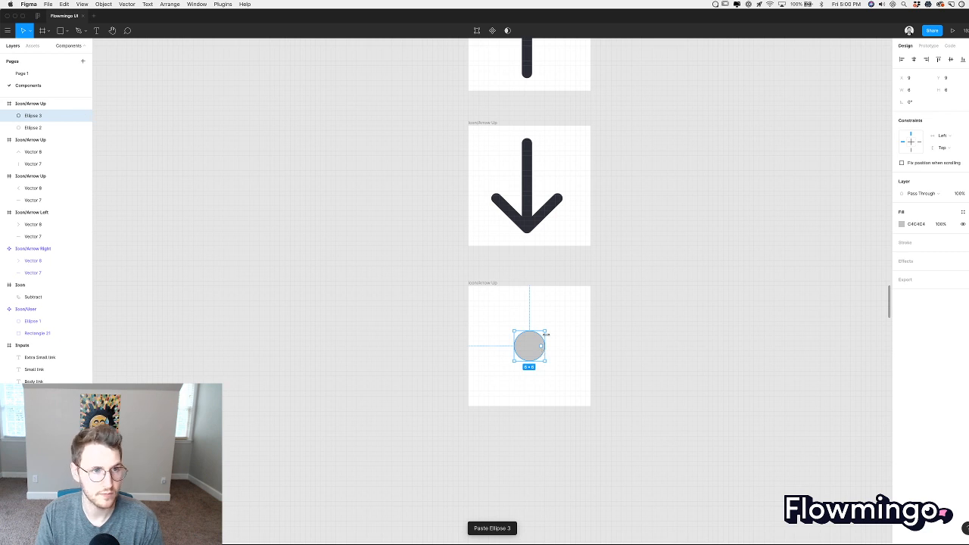
drag(545, 332, 569, 309)
Apply the FFFFFF colour style to the small inner circle.
click(539, 345)
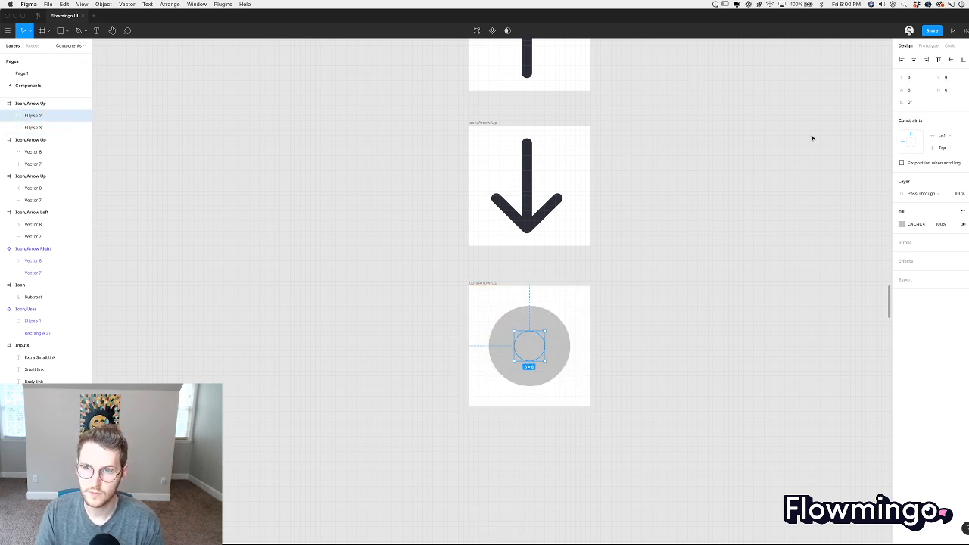
click(962, 212)
click(931, 238)
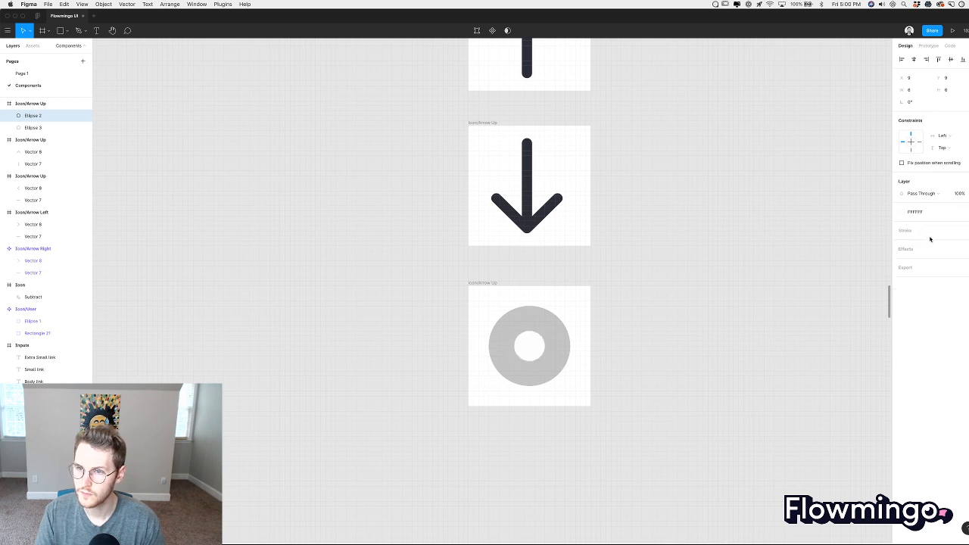
click(683, 306)
Draw a 4 × 16 vertical rectangle centred over the ring, spanning the large circle from its upper to its lower edge.
scroll(552, 318, up, 5)
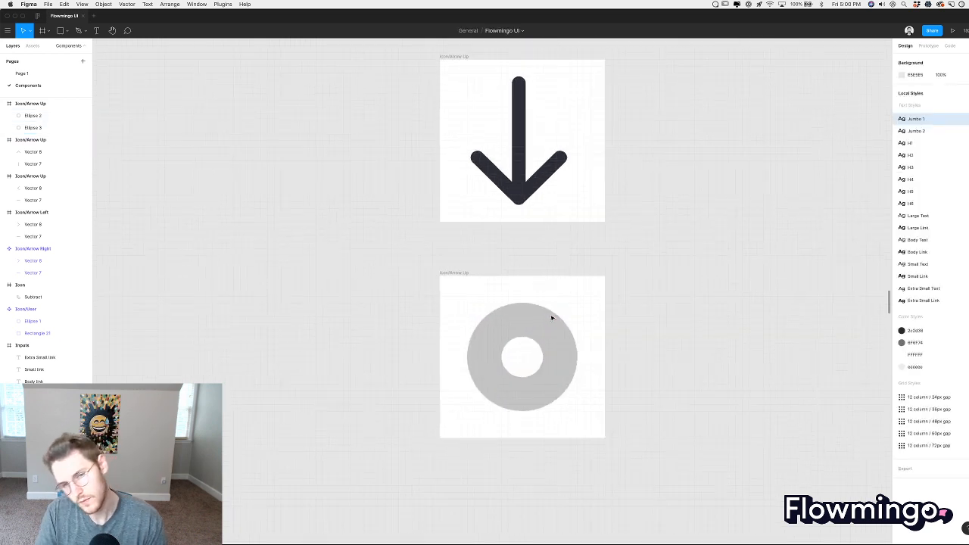
scroll(552, 318, down, 1)
click(507, 309)
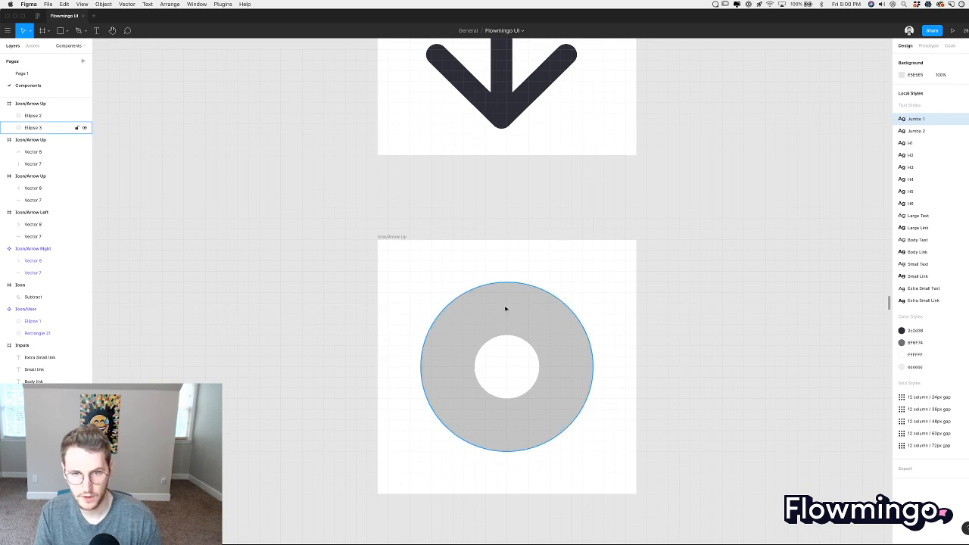
click(507, 364)
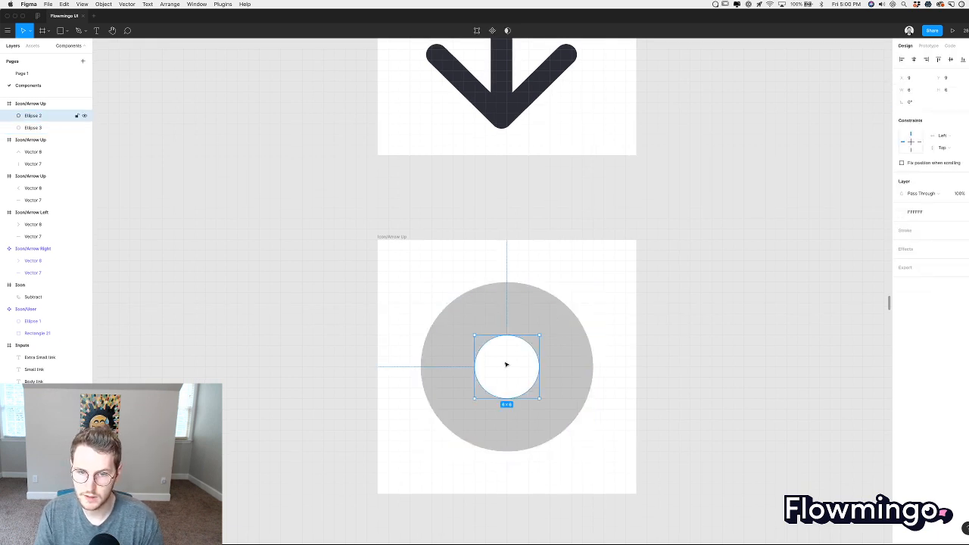
key(r)
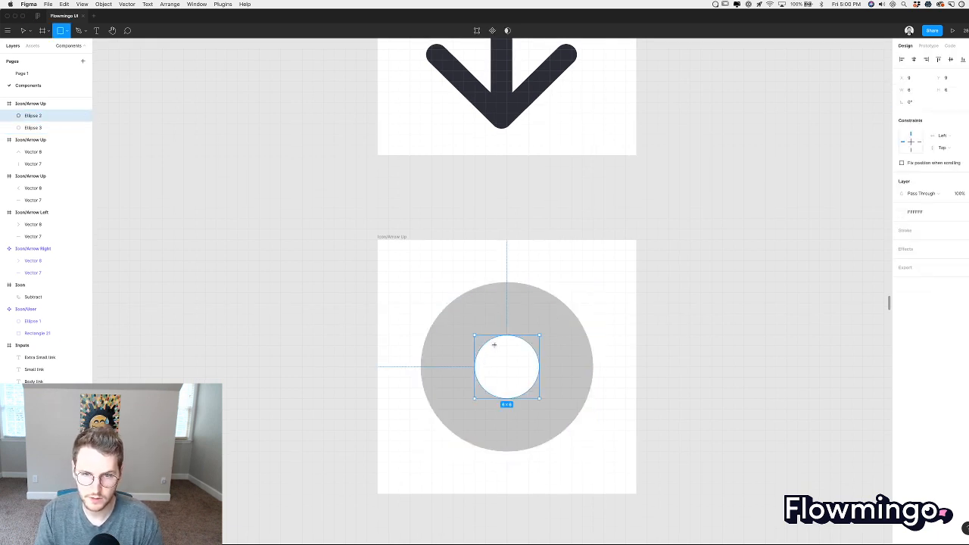
mouse_move(507, 325)
mouse_down()
mouse_move(528, 304)
mouse_move(515, 281)
mouse_up()
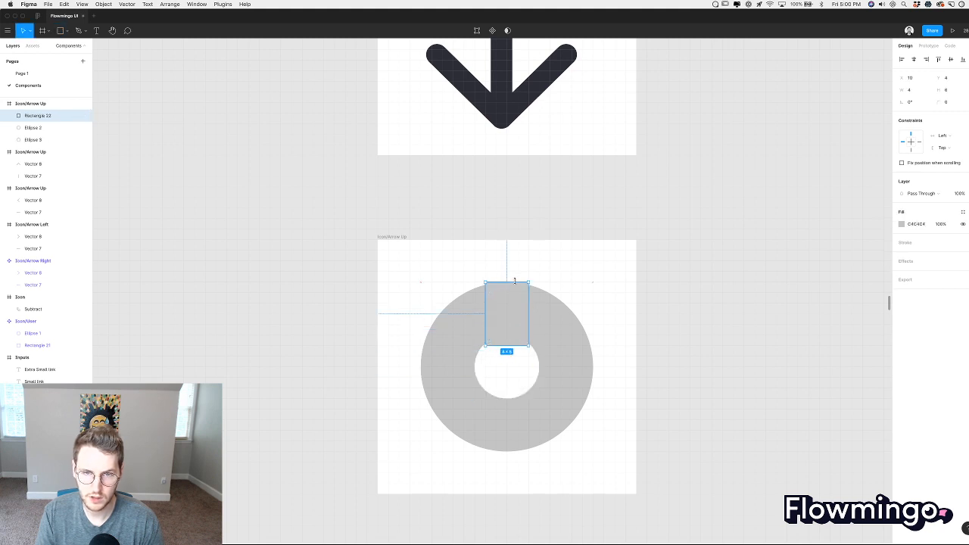
drag(512, 346, 513, 453)
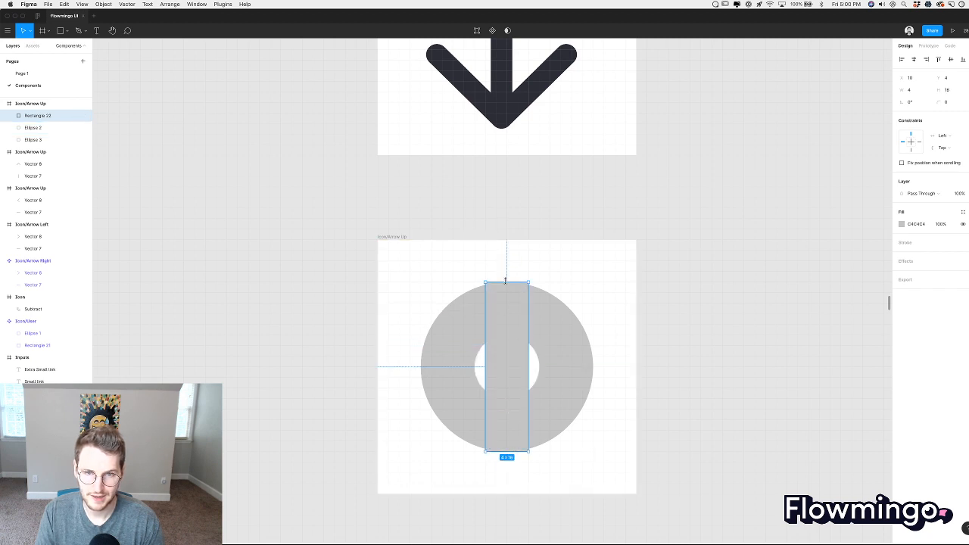
Extend the vertical bar from its centre to the full 24 frame height and add a copy rotated 90° across it.
drag(506, 281, 366, 346)
key(super+c)
key(super+v)
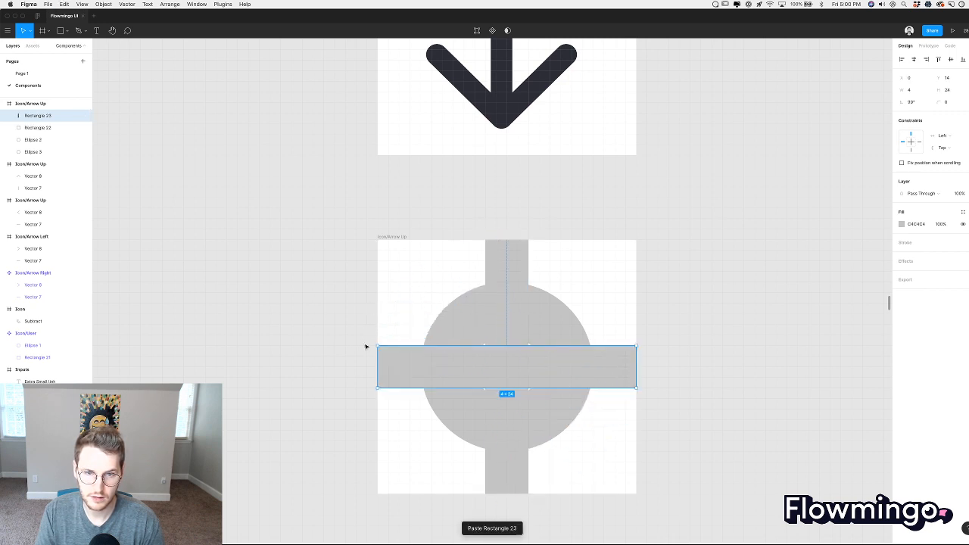
Duplicate the vertical and horizontal bars in place and rotate the copies 45° to form the diagonal gear teeth.
shift+click(495, 270)
key(super+c)
key(super+v)
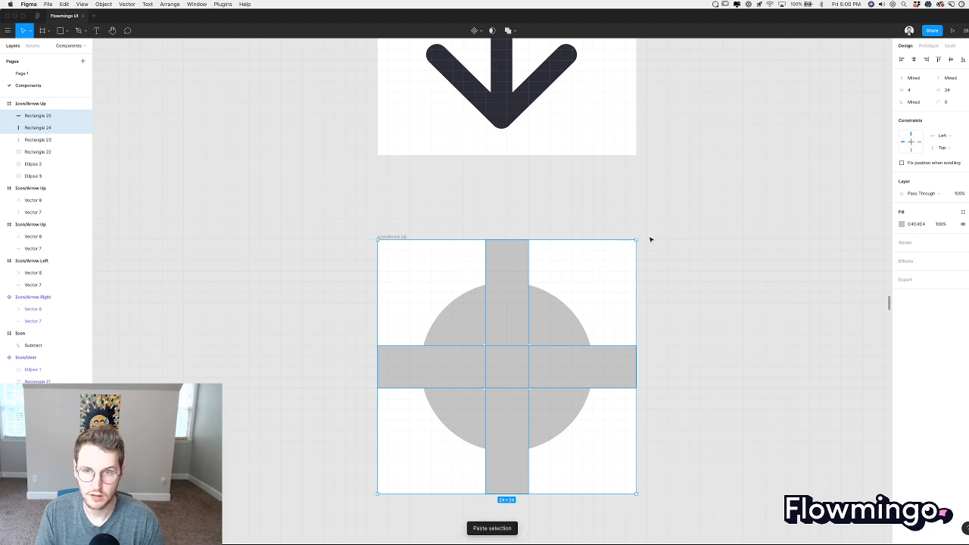
drag(639, 237, 514, 246)
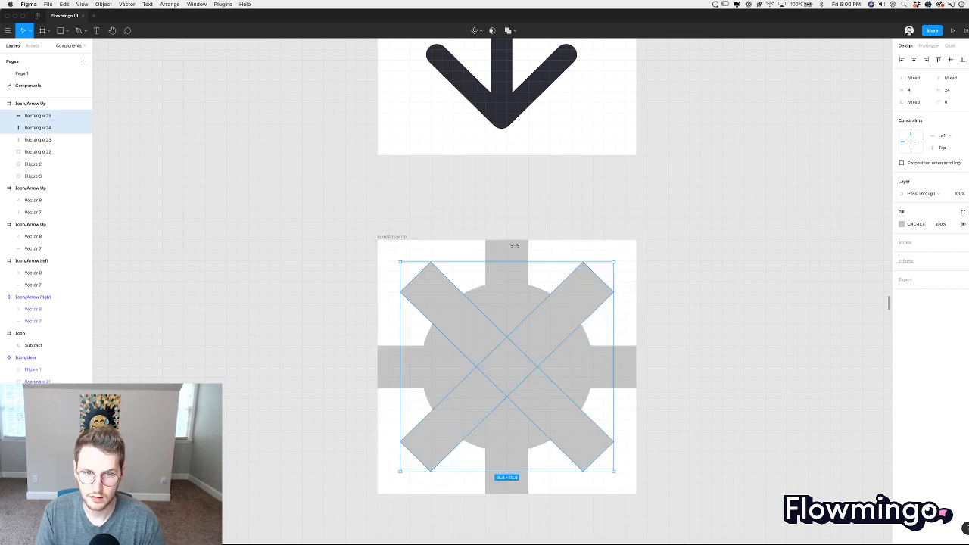
click(603, 225)
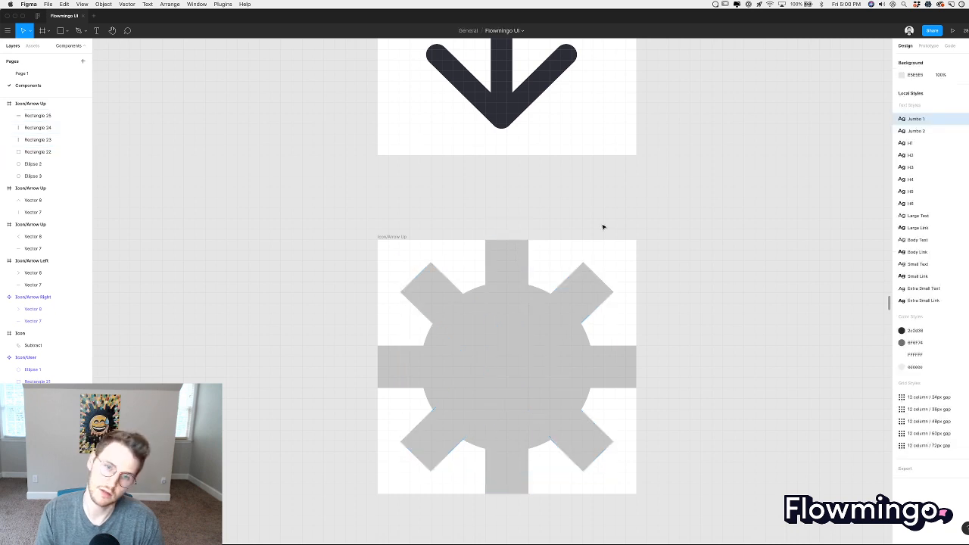
Send all four bars behind the small white inner circle so the gear's hole is uncovered.
click(552, 320)
shift+click(508, 283)
shift+click(448, 294)
shift+click(429, 359)
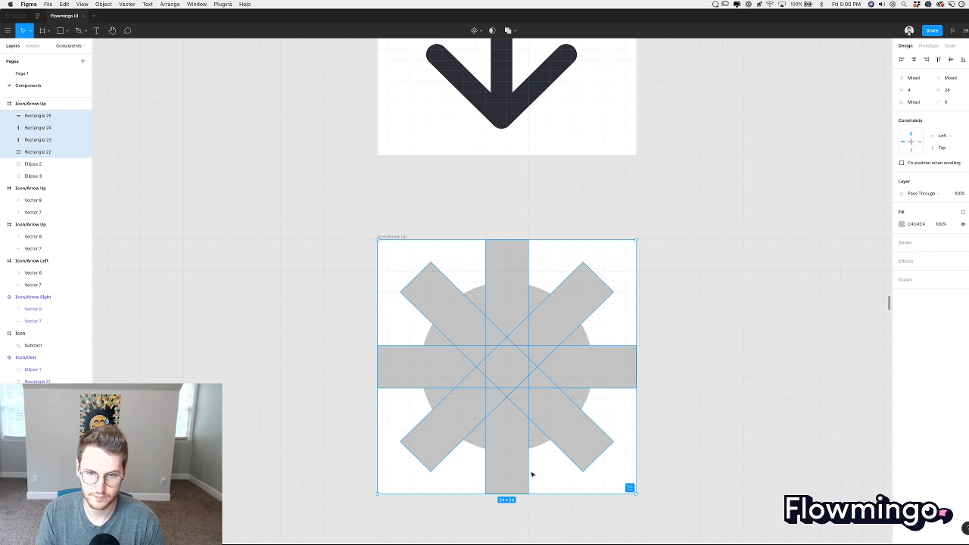
key(super+bracketleft)
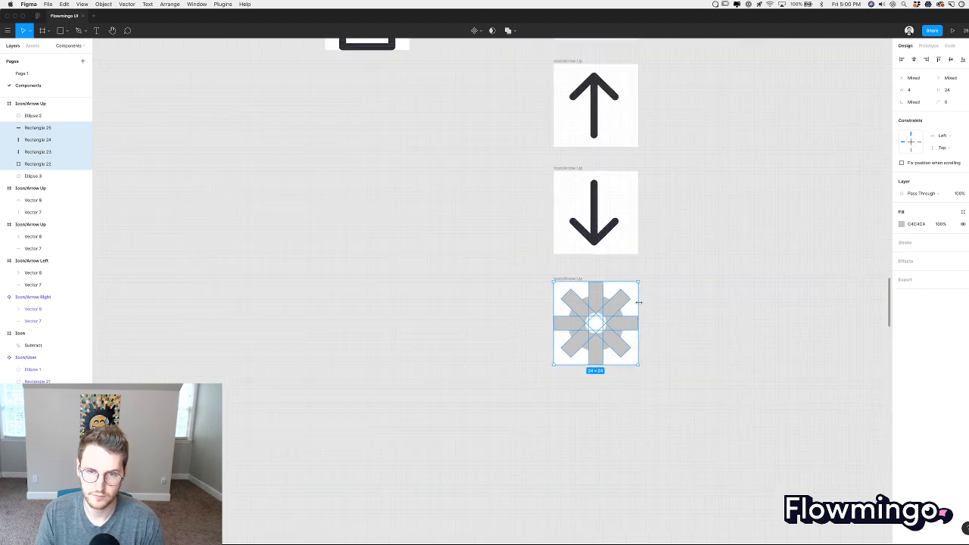
scroll(644, 303, down, 5)
click(681, 309)
scroll(681, 309, up, 5)
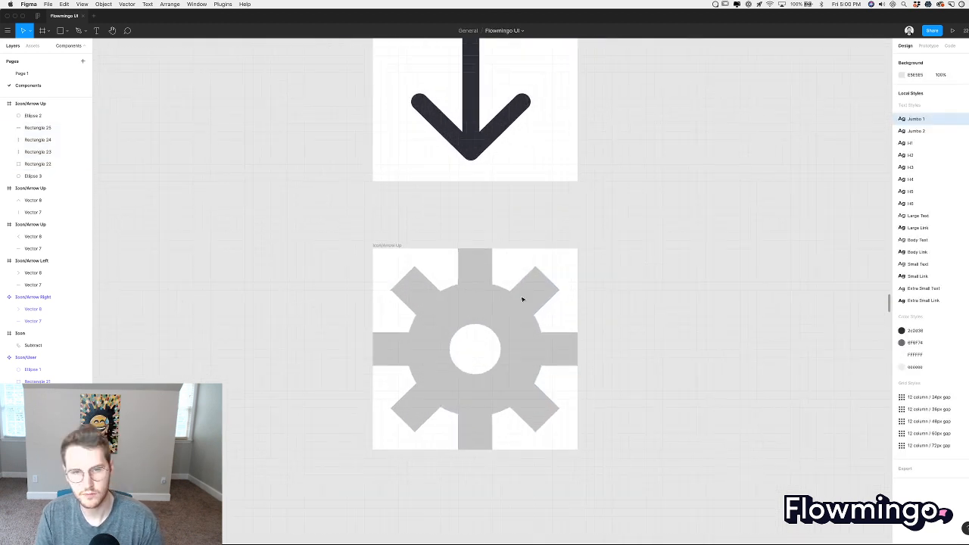
Try shortening the vertical and horizontal bars to a length of 22 from their centres.
scroll(507, 298, up, 3)
click(496, 281)
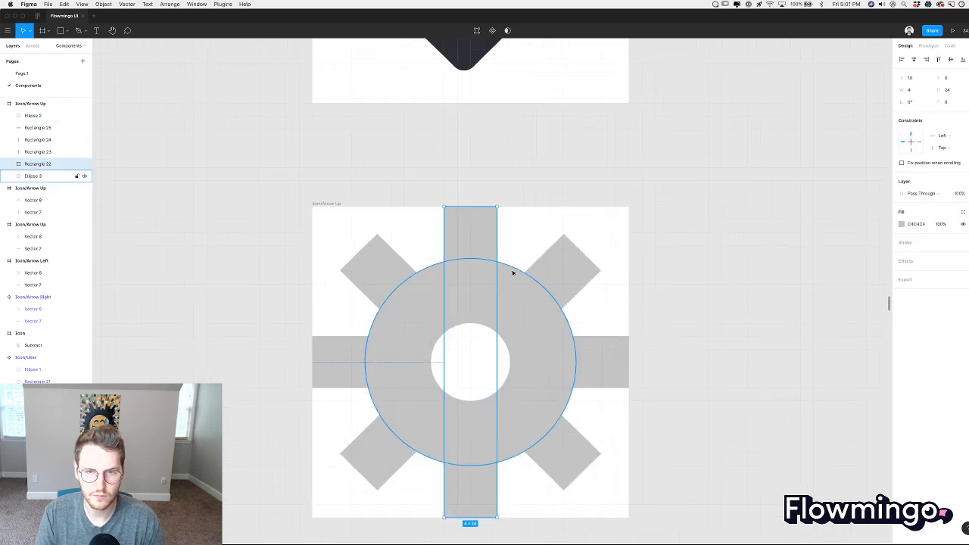
shift+click(341, 351)
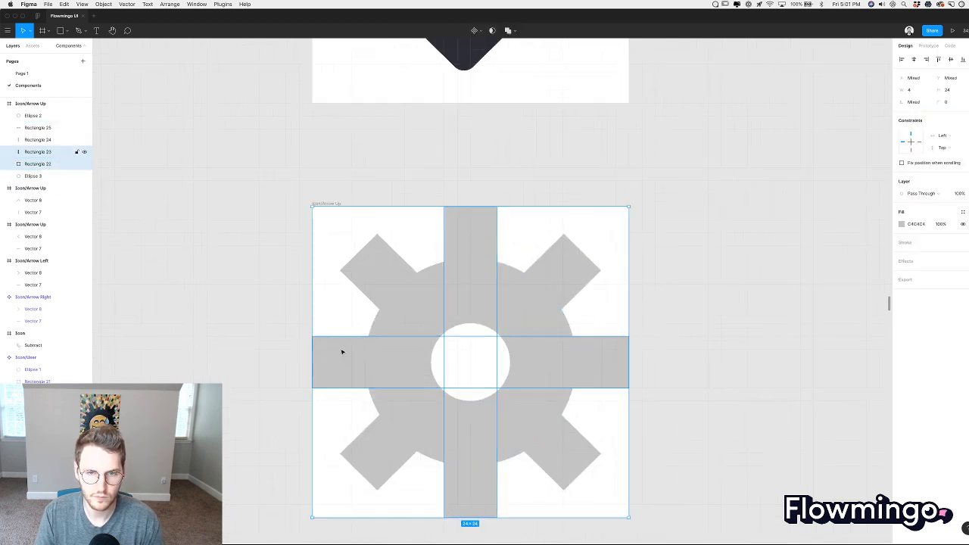
click(668, 263)
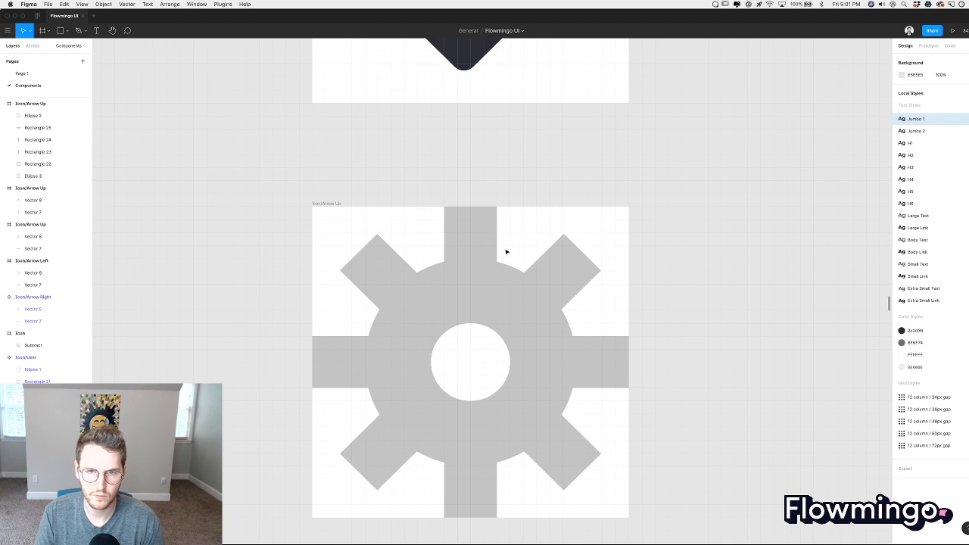
click(480, 238)
drag(476, 209, 477, 214)
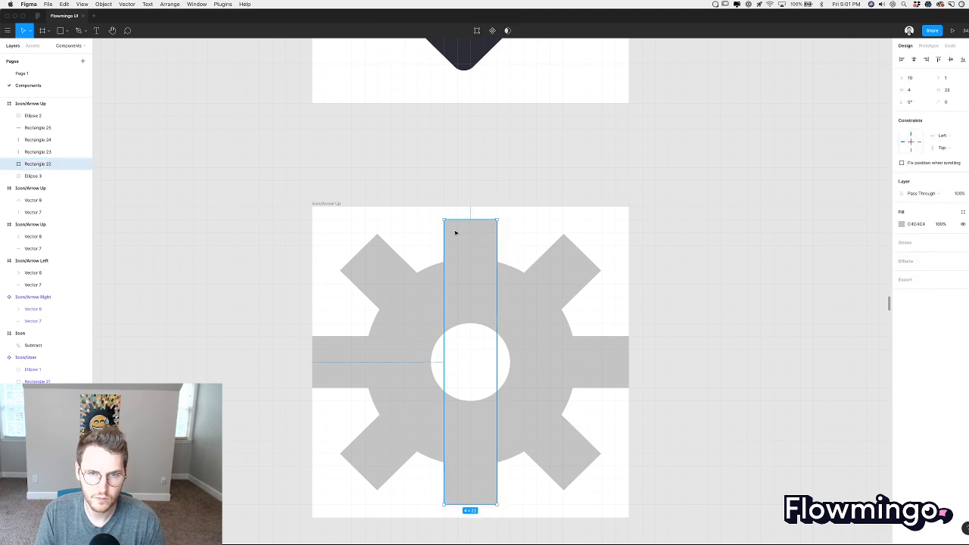
click(331, 357)
drag(313, 360, 320, 359)
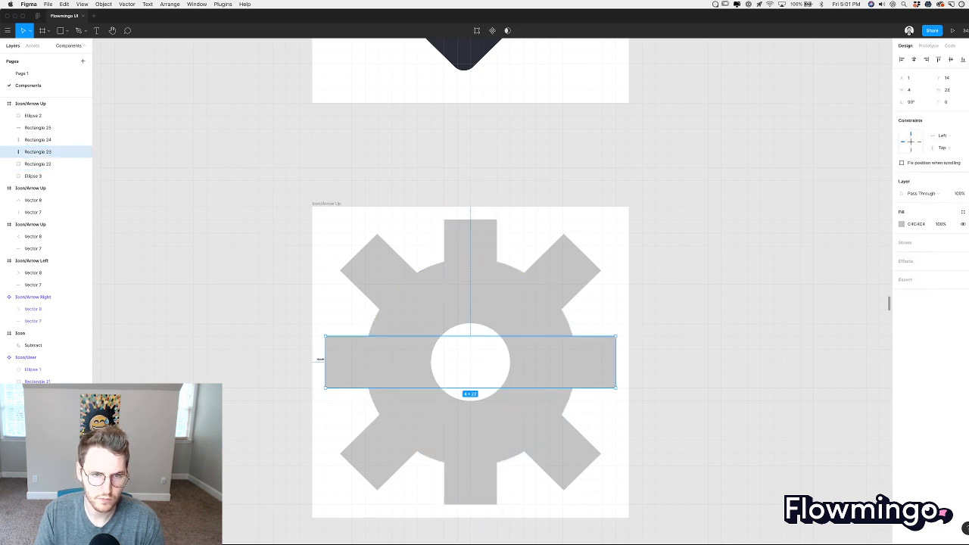
click(671, 297)
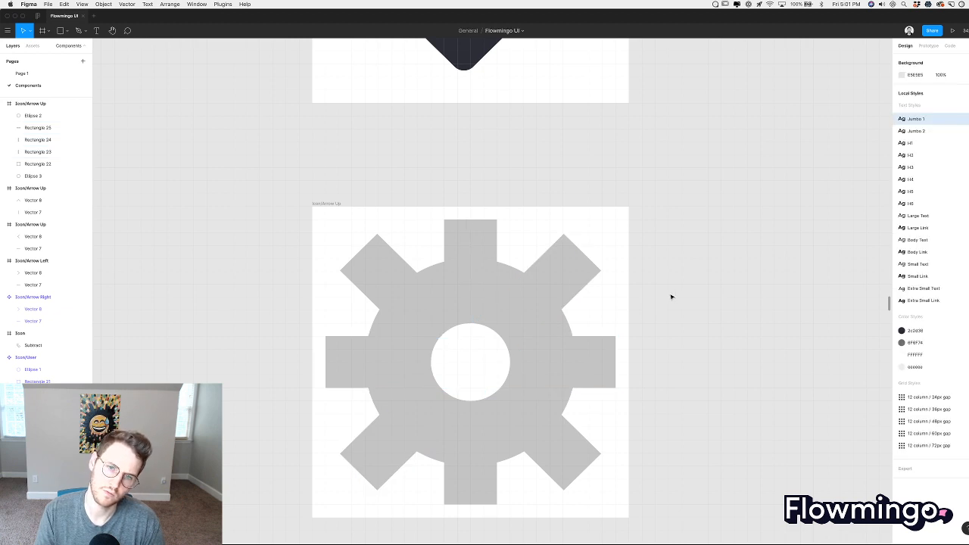
Undo the shortening of the vertical and horizontal gear bars.
key(super+z)
key(super+z)
key(super+z)
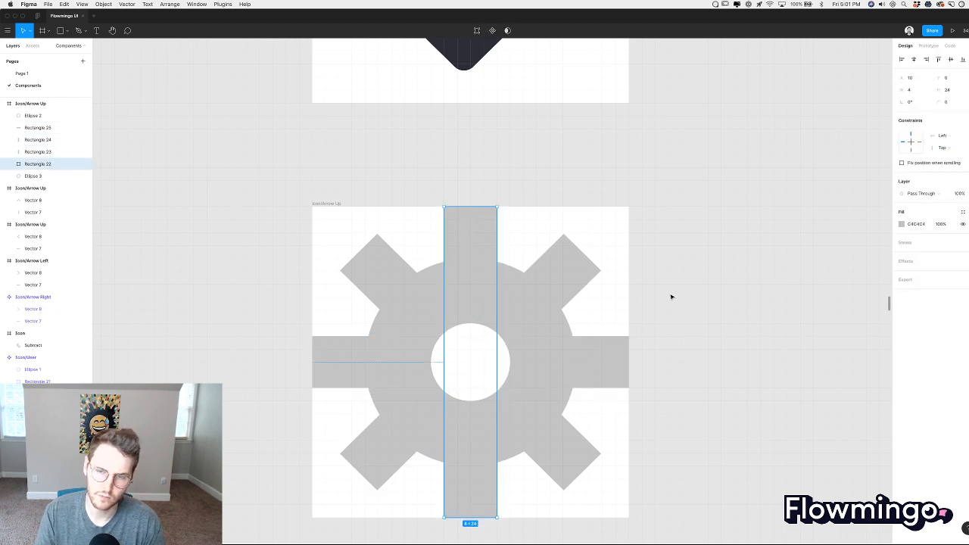
click(671, 296)
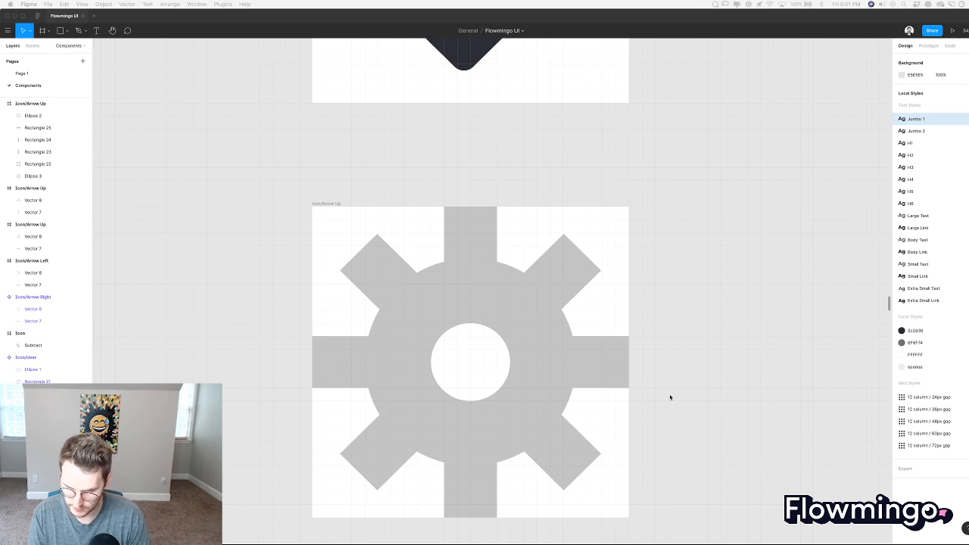
Open Page 1 and group the Timeline's step three text, button, image and 03 badge, leaving out the dashed line.
click(22, 72)
scroll(468, 170, down, 5)
scroll(543, 250, up, 5)
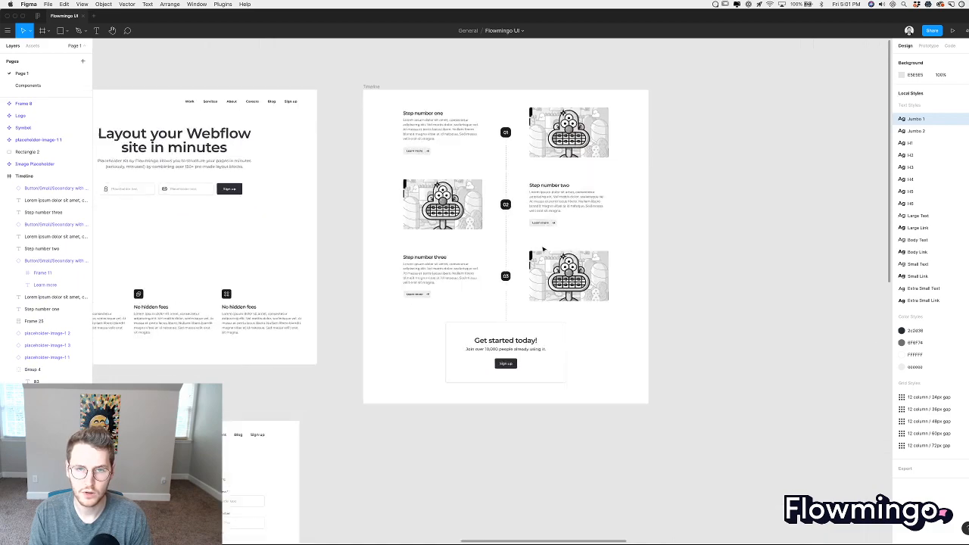
scroll(543, 249, up, 4)
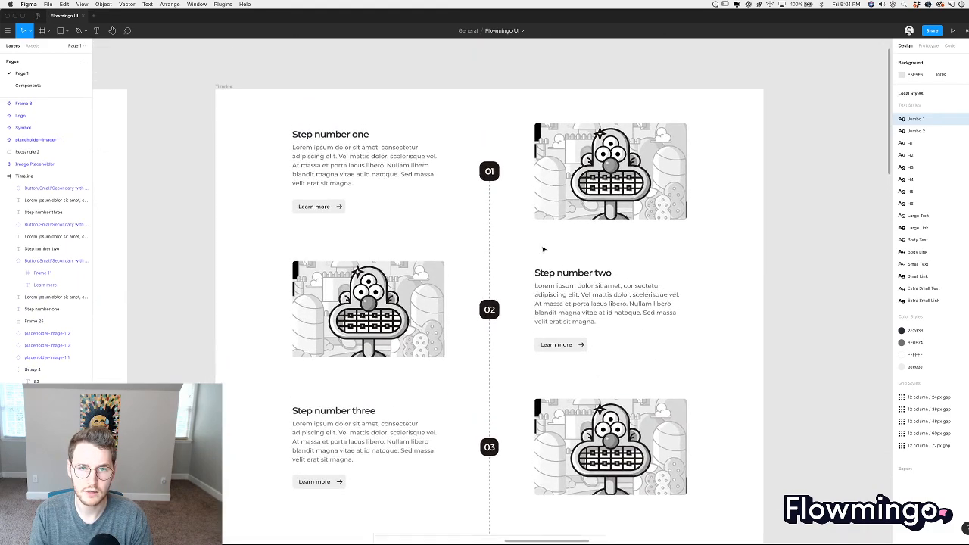
scroll(543, 249, down, 3)
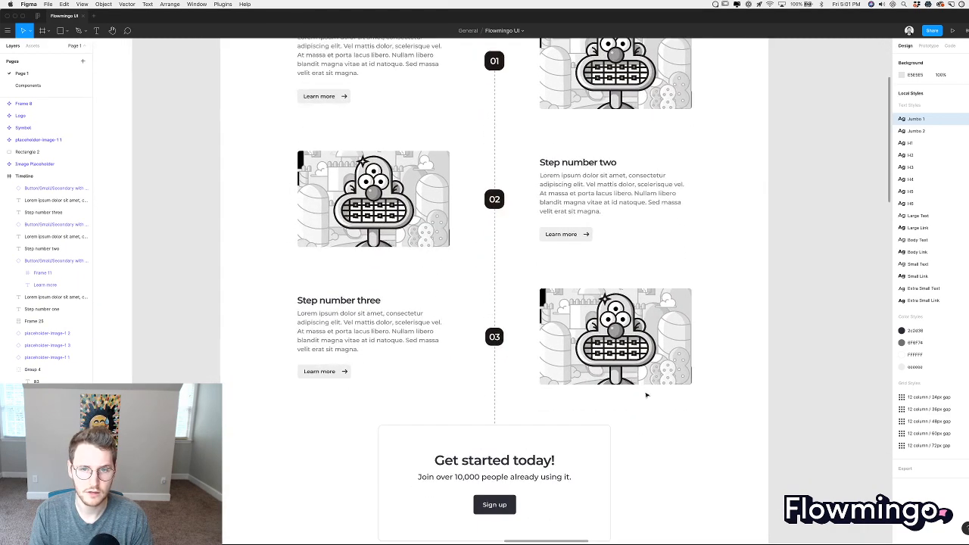
scroll(716, 409, up, 2)
drag(718, 421, 614, 446)
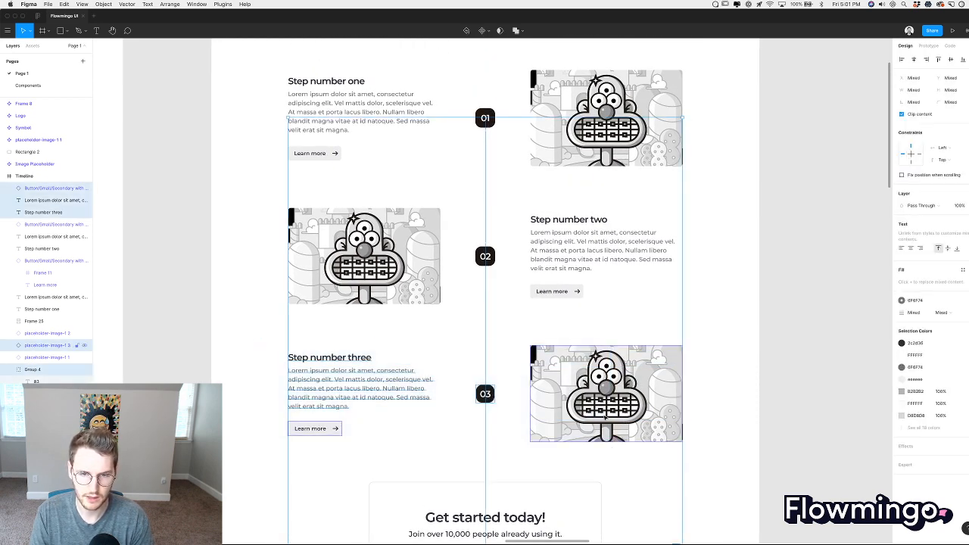
shift+click(485, 457)
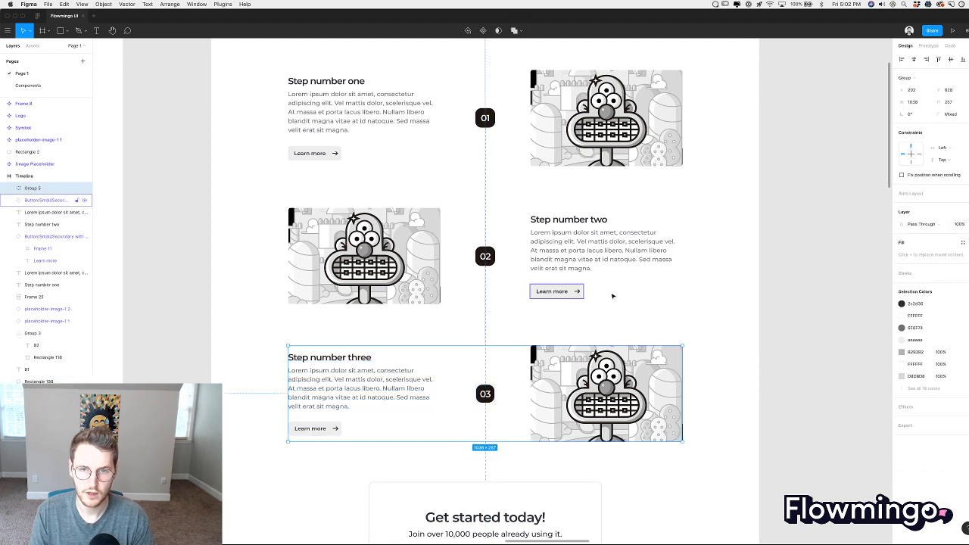
Group the step two content and the step one content into separate groups, leaving out the dashed line.
drag(627, 296, 337, 211)
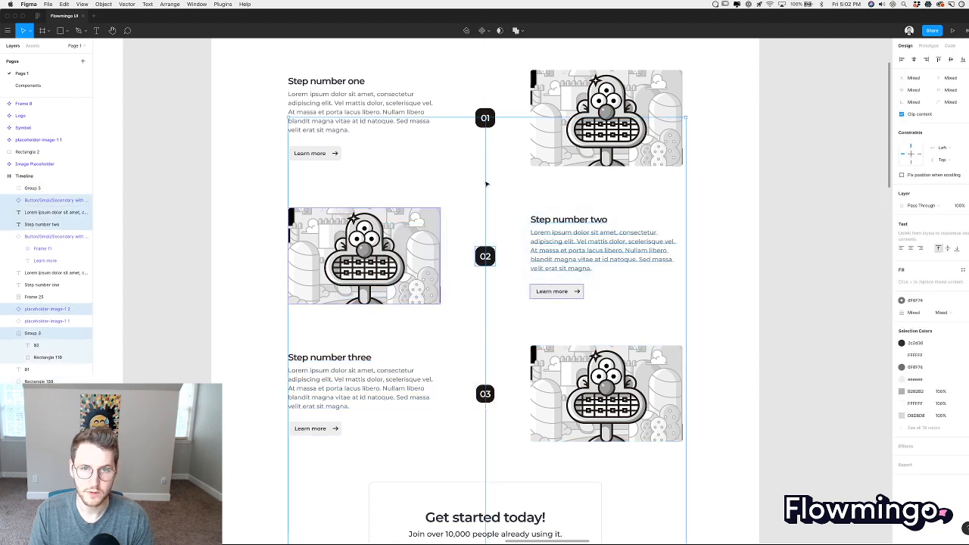
key(ctrl+g)
drag(699, 151, 282, 93)
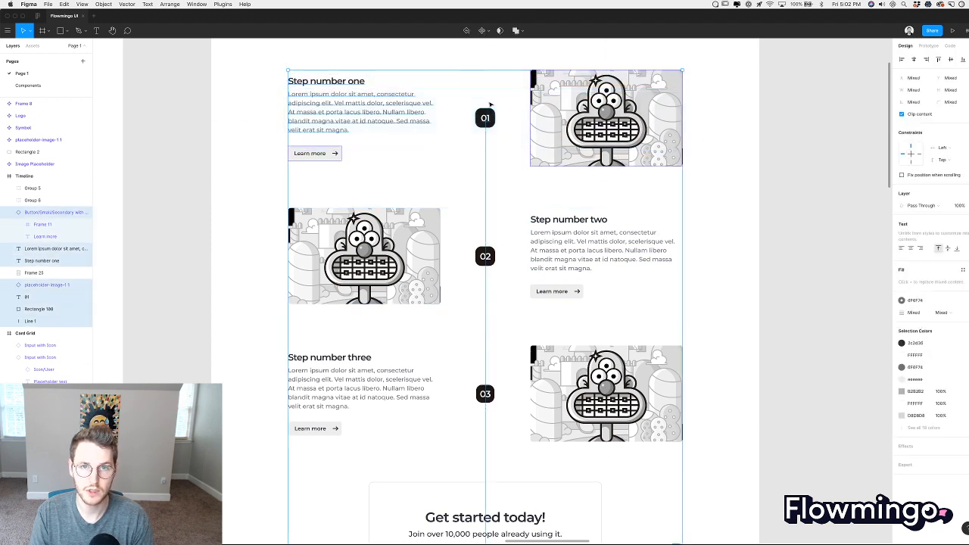
click(486, 163)
click(521, 164)
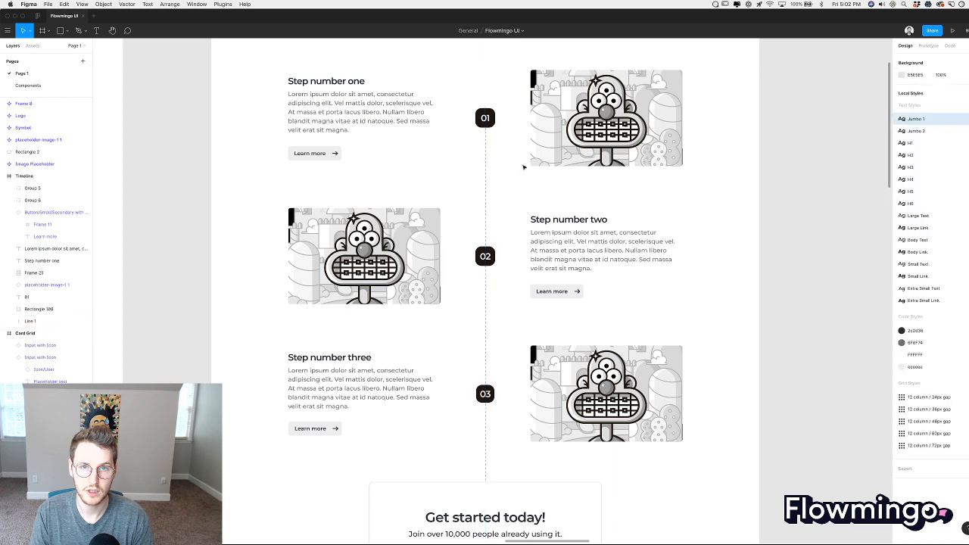
drag(697, 146, 669, 187)
key(ctrl+g)
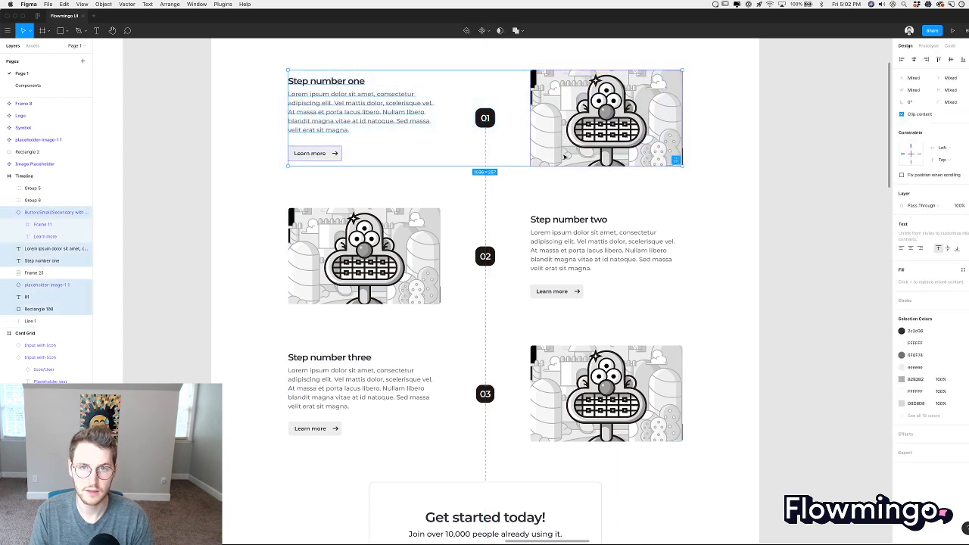
Set the vertical spacing between the three Timeline step groups to 120.
shift+click(551, 255)
shift+click(598, 398)
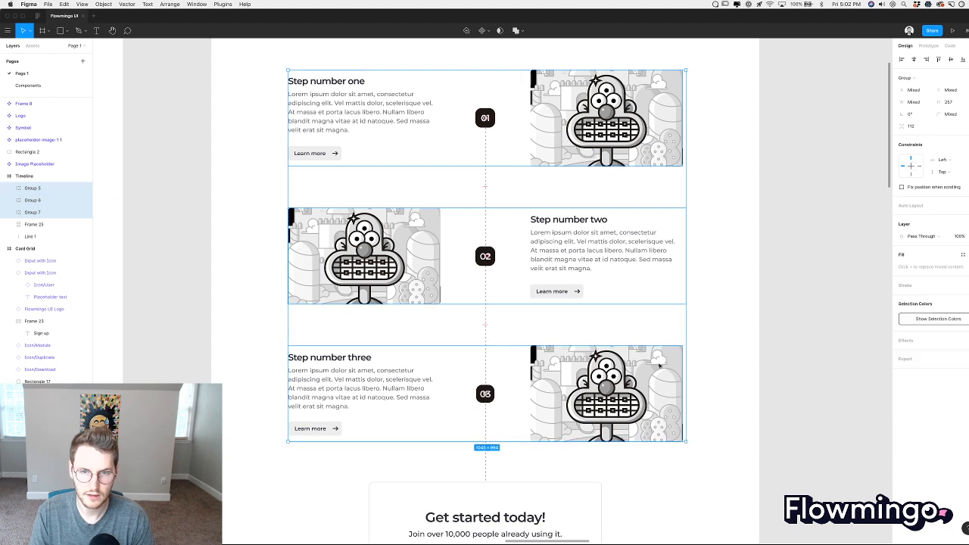
click(914, 127)
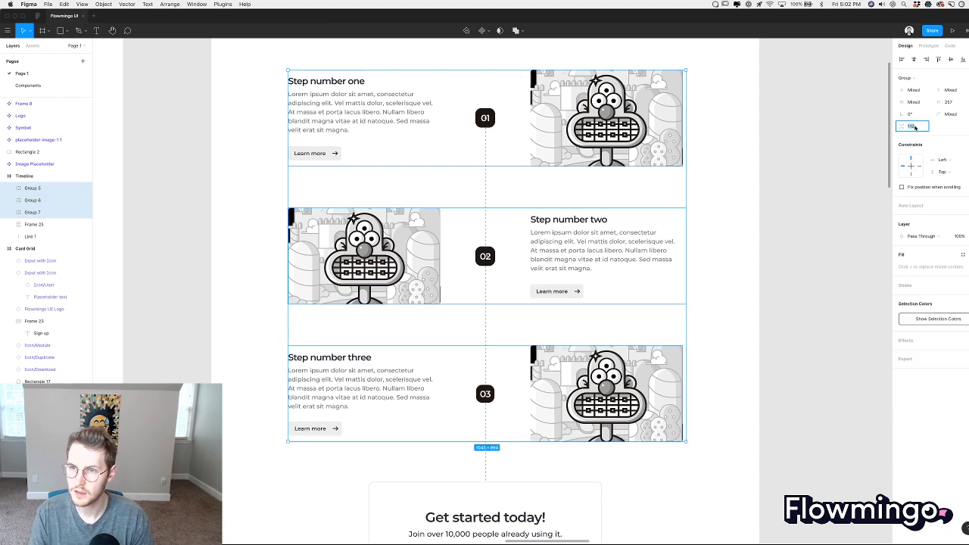
text(120)
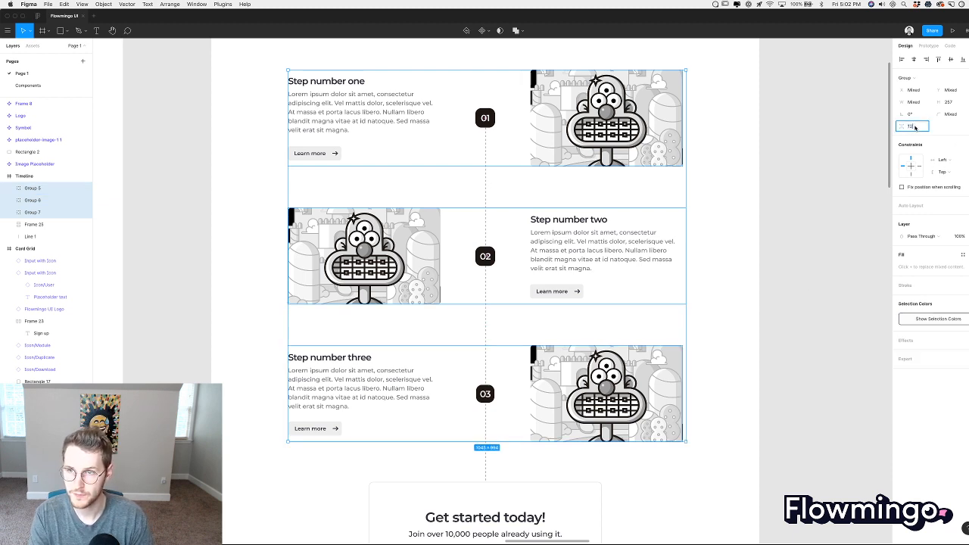
key(Return)
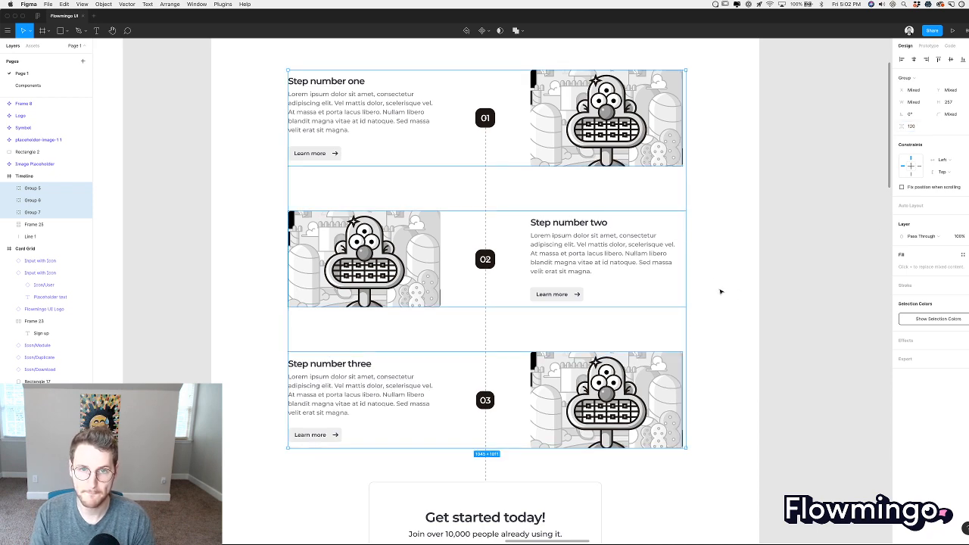
click(723, 285)
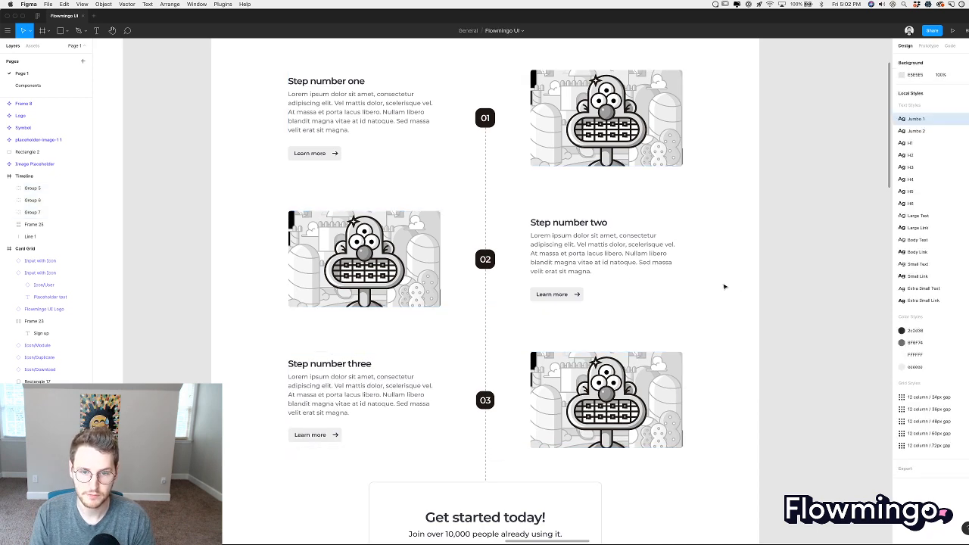
Move the "Get started today!" card down so its gap to step three matches the spacing between the step groups.
scroll(711, 301, down, 3)
drag(552, 440, 553, 451)
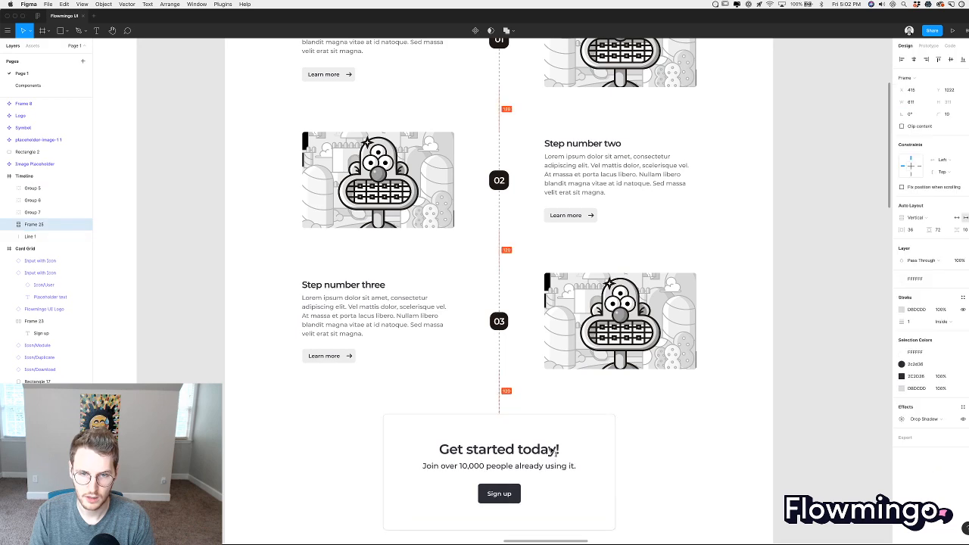
click(675, 405)
scroll(676, 407, up, 2)
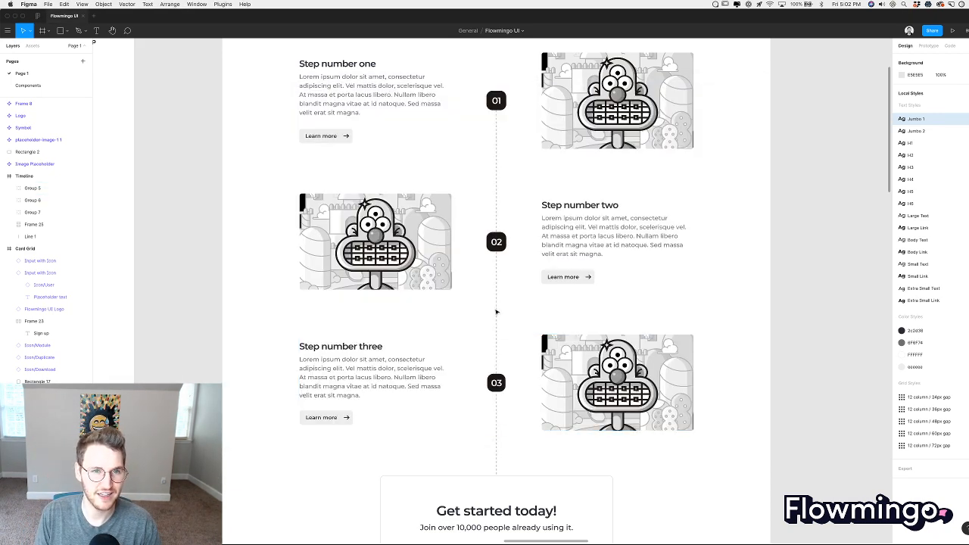
Open the Components page and unite the gear's four bars and large circle with Union, leaving out the white center circle.
key(super+Tab)
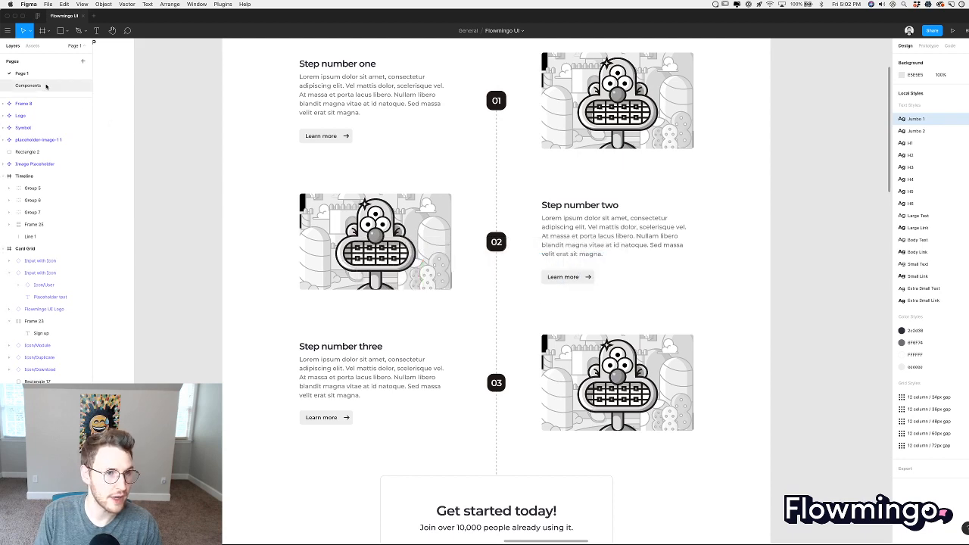
click(46, 86)
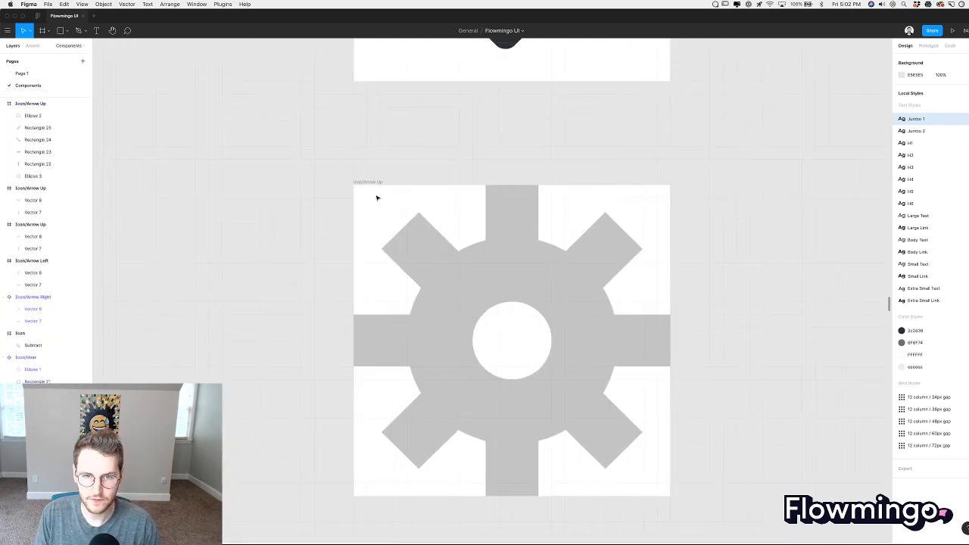
drag(377, 198, 669, 505)
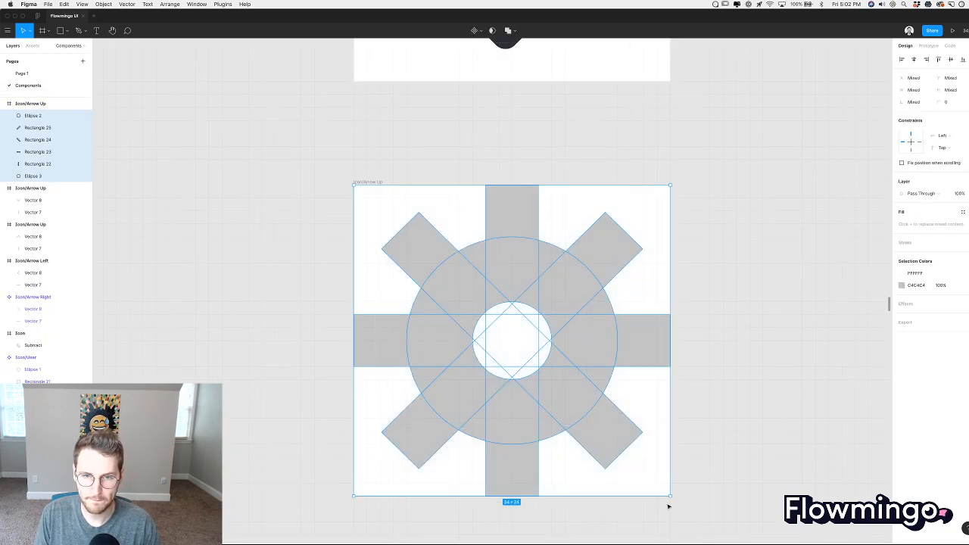
shift+click(533, 332)
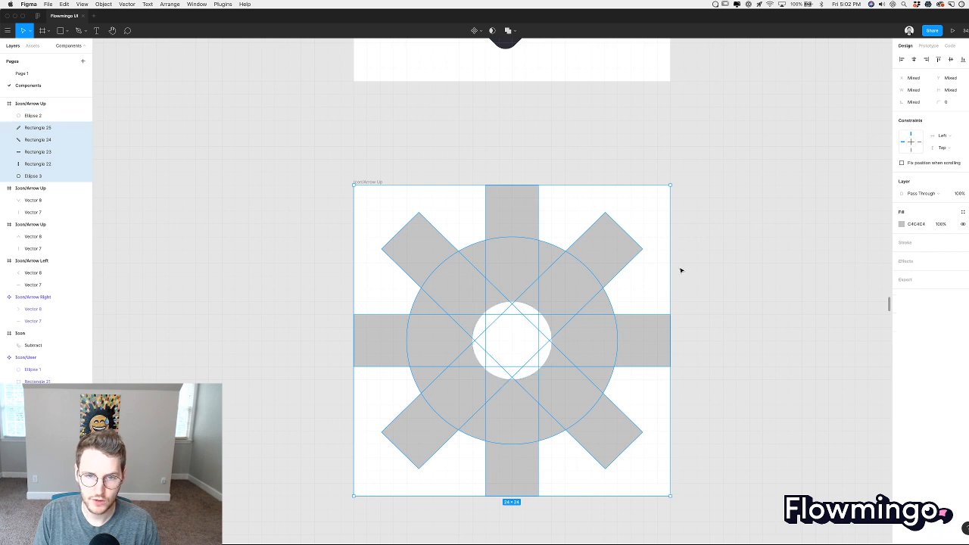
click(507, 30)
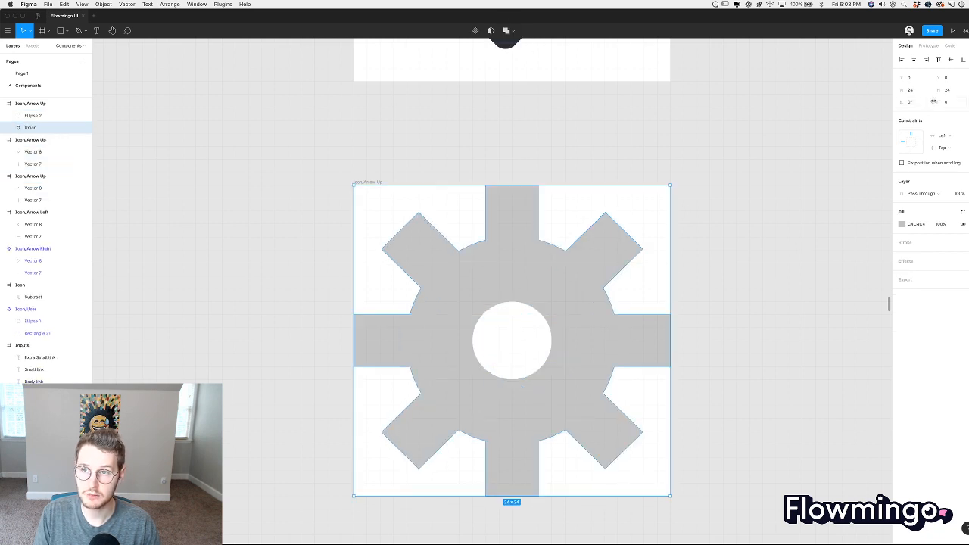
Round the corners of the united gear shape with a radius of 3.
drag(938, 101, 958, 104)
click(740, 156)
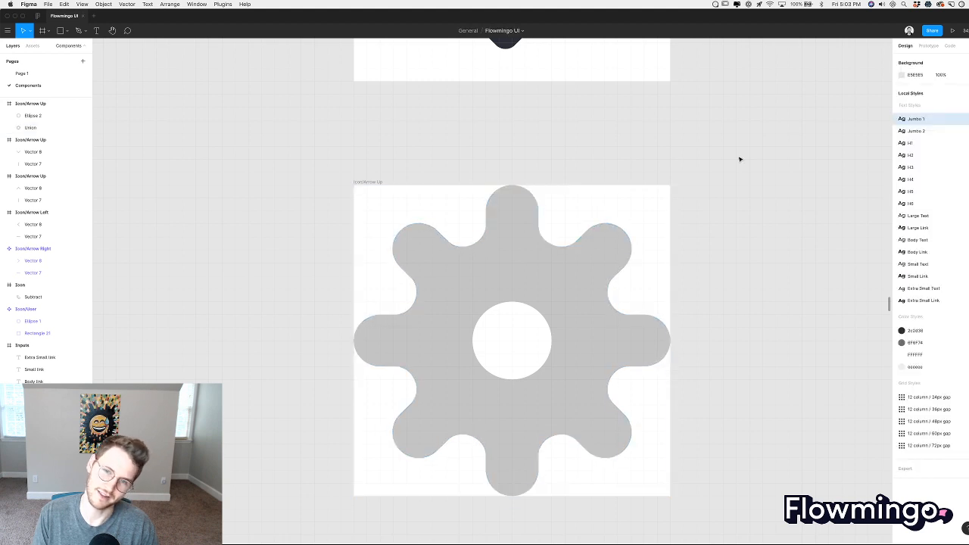
scroll(739, 162, down, 5)
scroll(738, 161, right, 3)
scroll(738, 161, up, 2)
scroll(584, 281, up, 10)
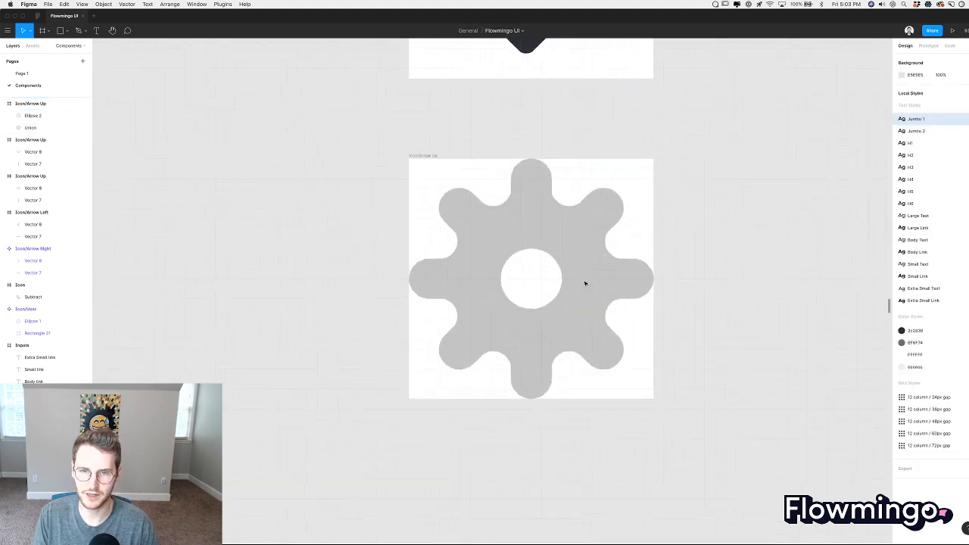
Set the corner radius of the gear's Union shape to 1.
click(582, 242)
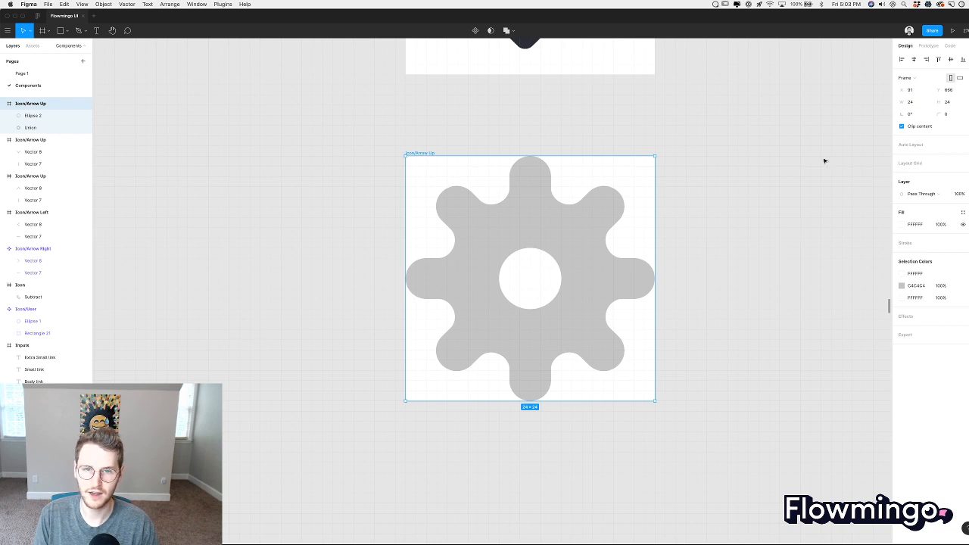
key(Return)
double_click(501, 221)
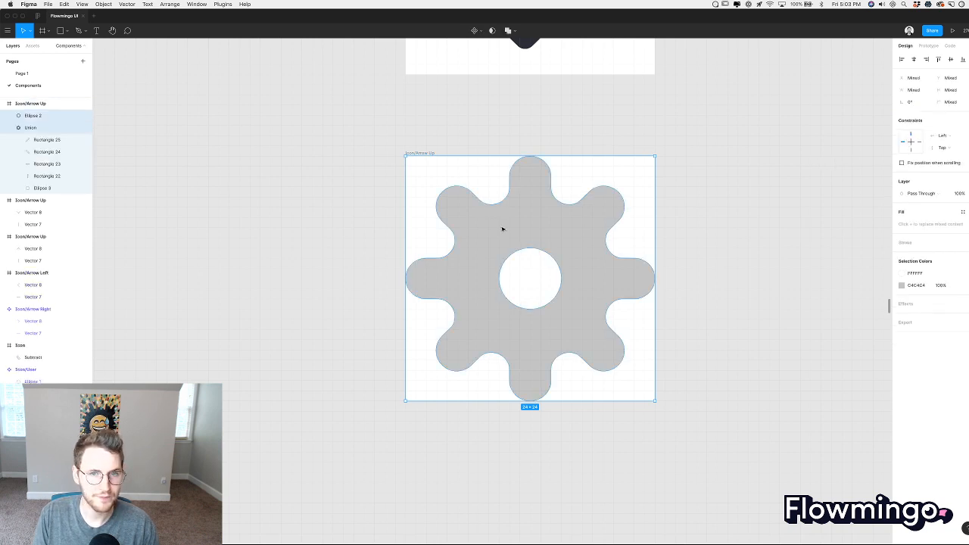
key(Escape)
click(564, 218)
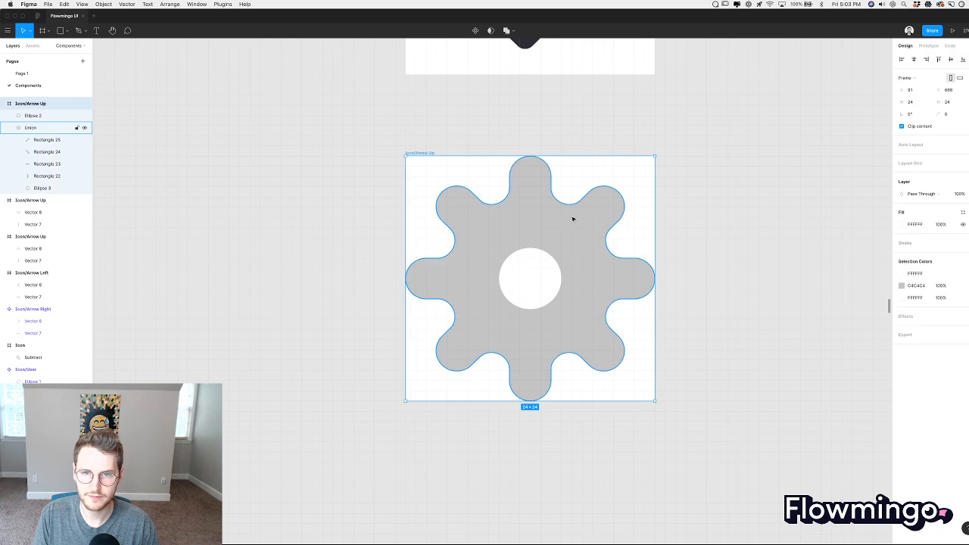
double_click(612, 217)
key(Escape)
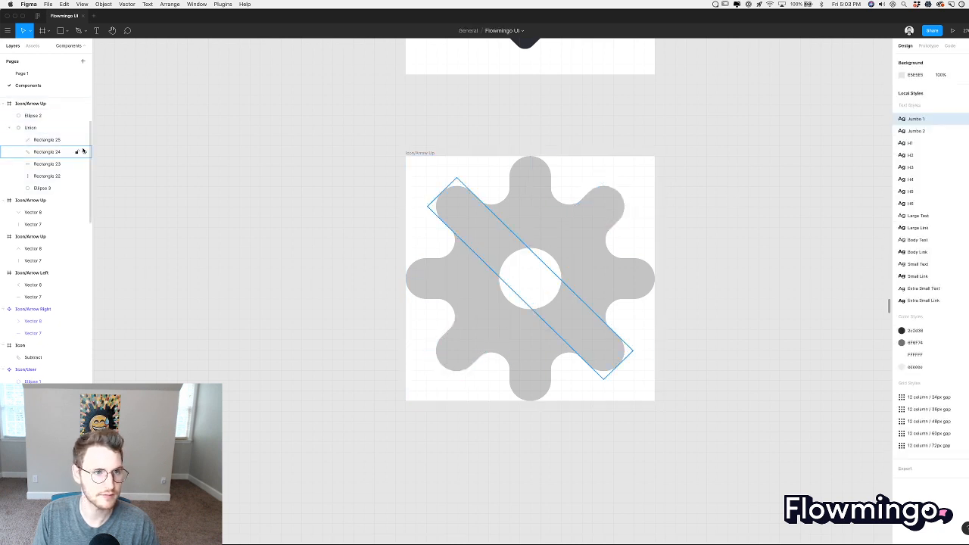
click(38, 129)
click(949, 103)
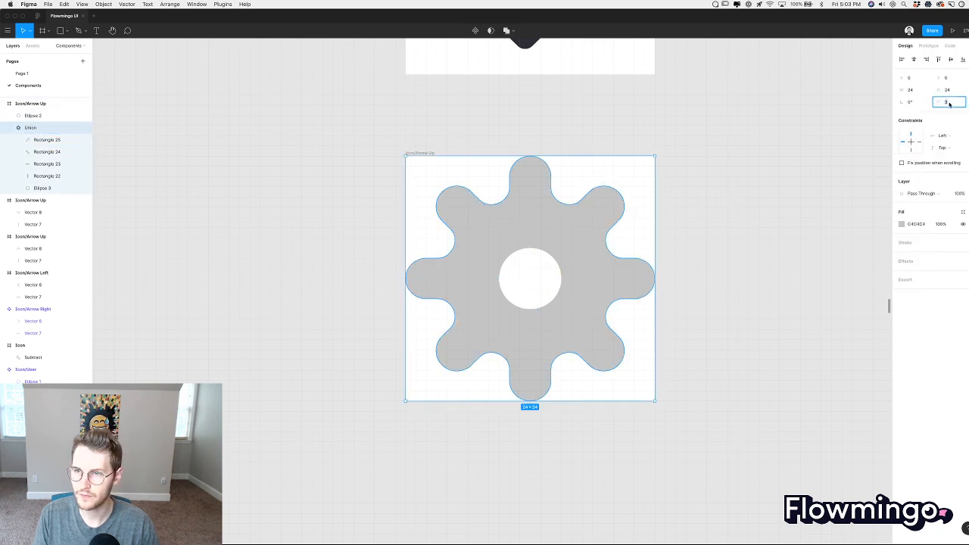
key(Down)
key(Down)
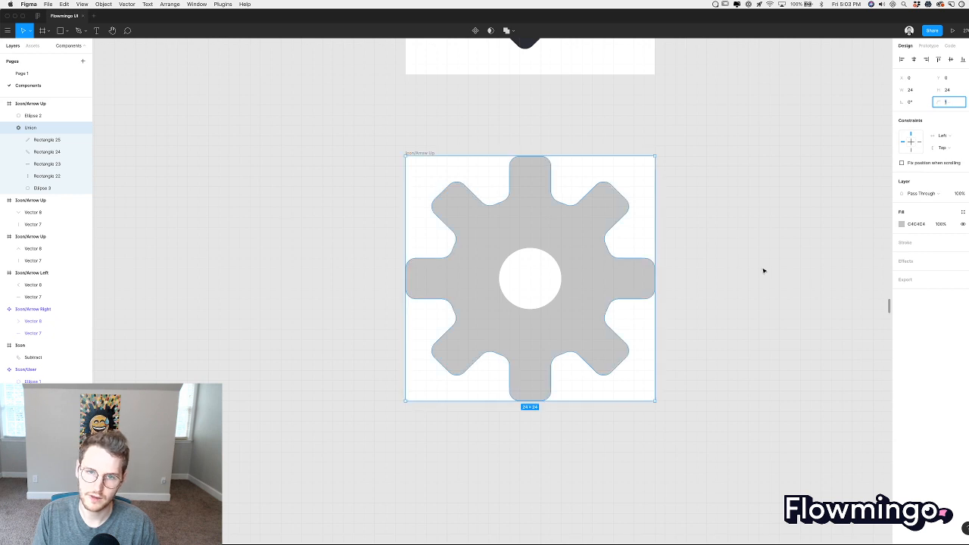
click(763, 271)
Enlarge the gear's white center circle to 8 × 8, keeping it centered in the icon frame.
scroll(763, 271, down, 5)
scroll(763, 271, up, 4)
scroll(764, 270, up, 2)
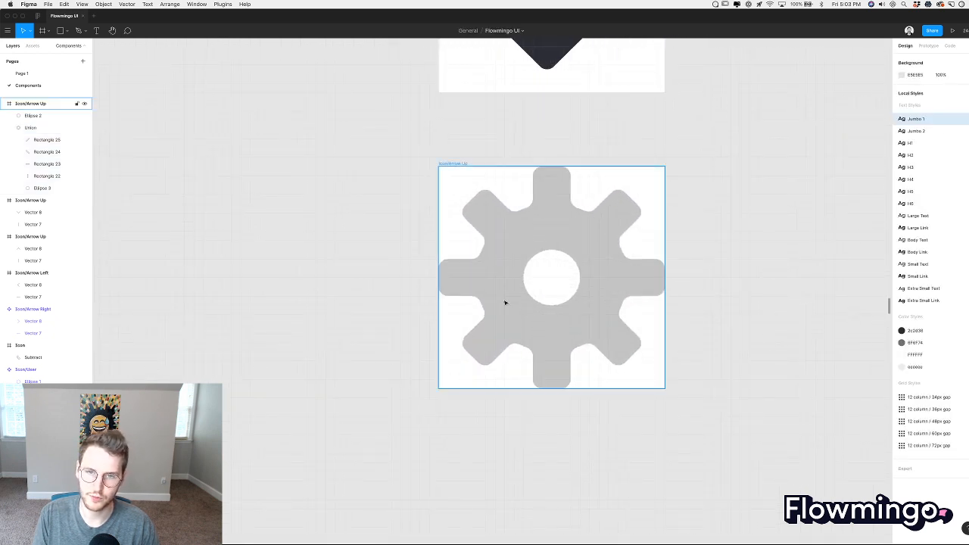
click(545, 271)
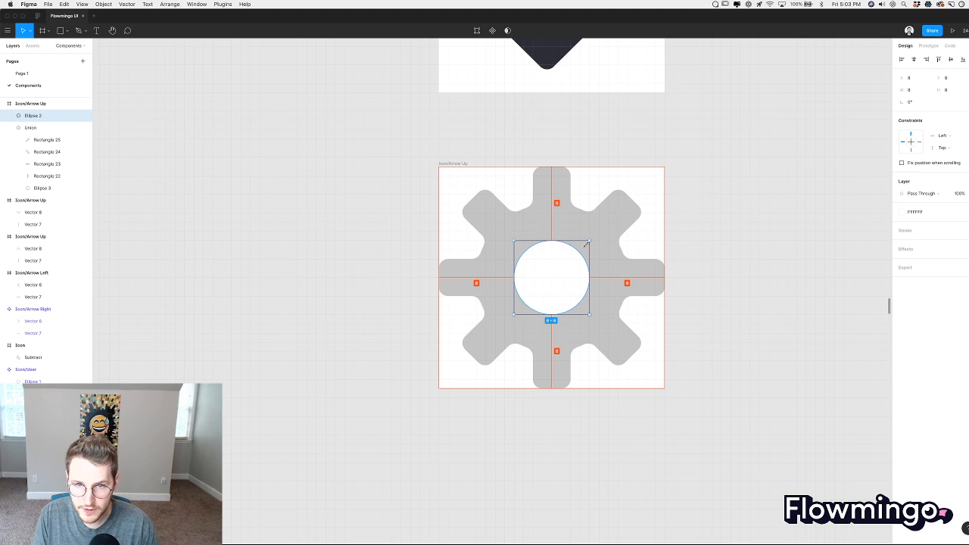
click(705, 249)
Try to cut the gear's center hole by applying Subtract to the whole icon frame.
scroll(704, 249, down, 3)
scroll(705, 249, down, 3)
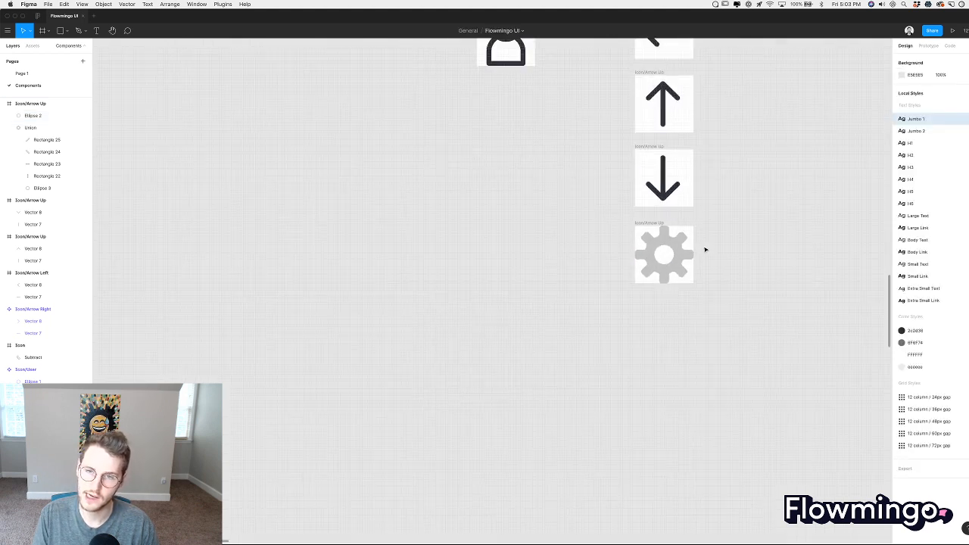
scroll(705, 249, up, 3)
scroll(705, 249, right, 2)
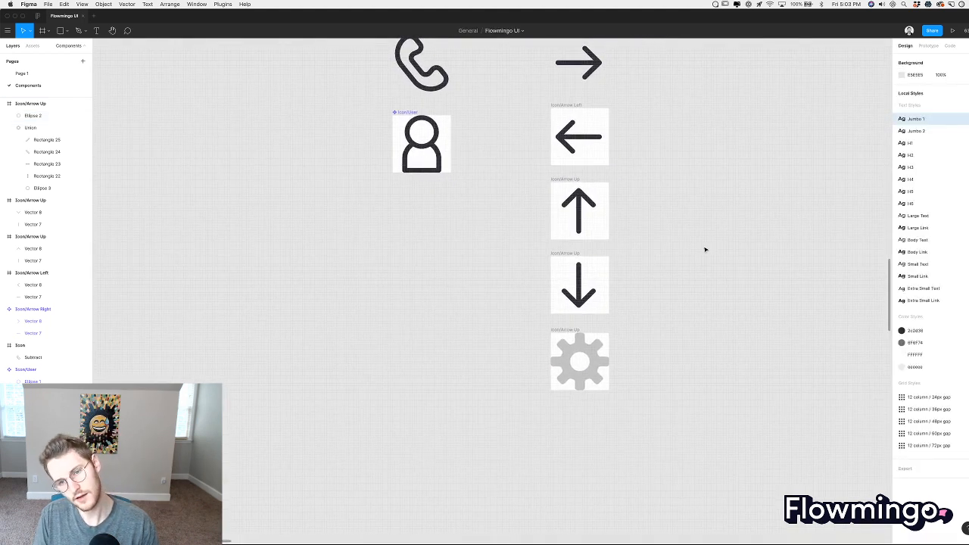
scroll(617, 390, up, 3)
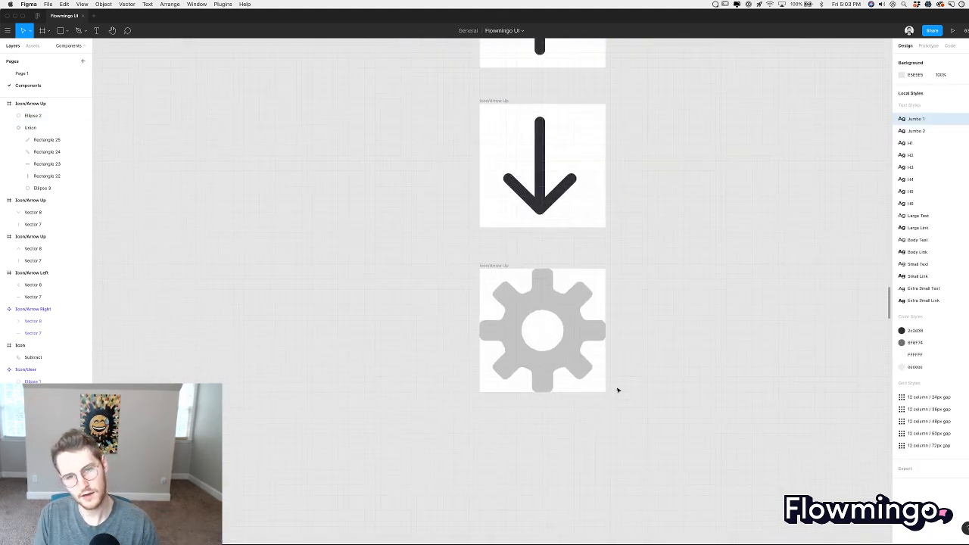
click(573, 305)
click(549, 327)
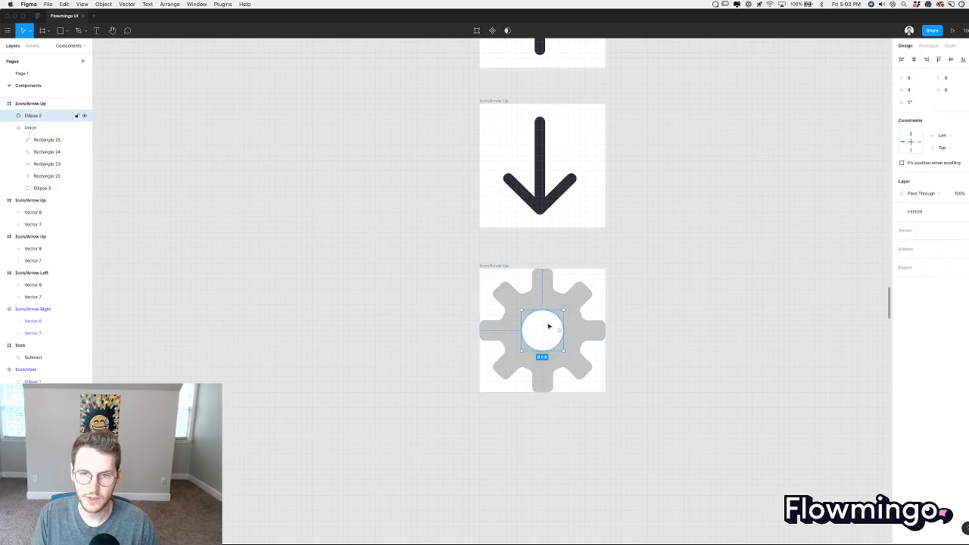
key(Escape)
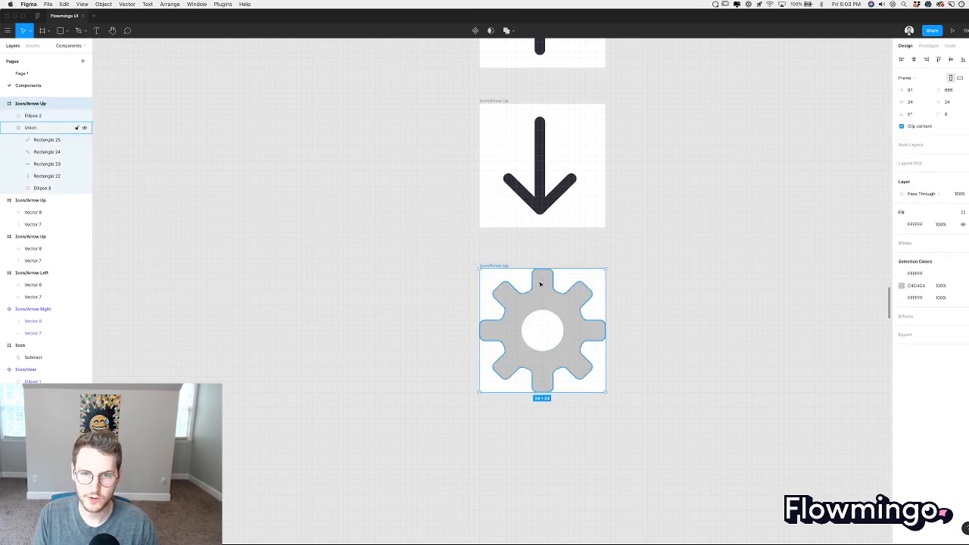
click(509, 30)
click(511, 57)
click(672, 276)
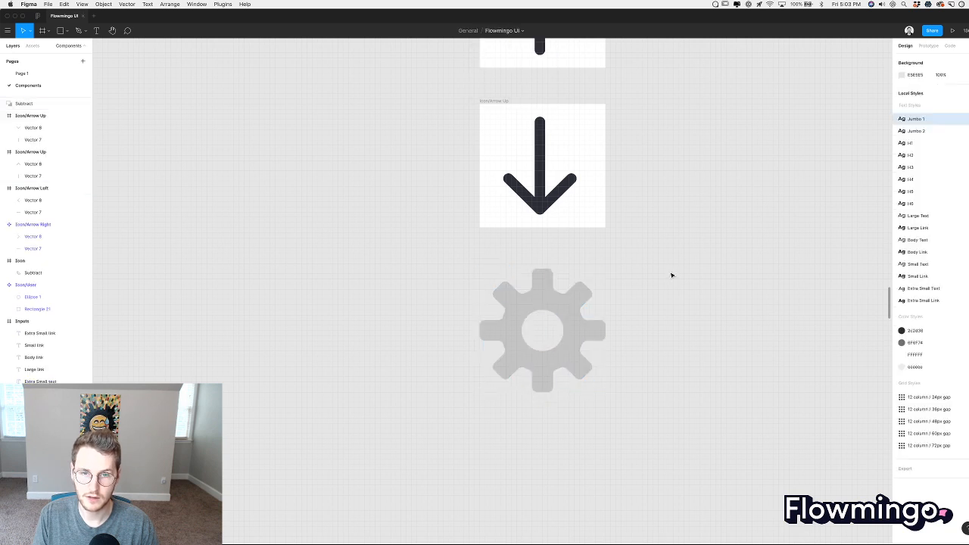
Undo the Subtract applied to the whole gear icon frame.
click(533, 304)
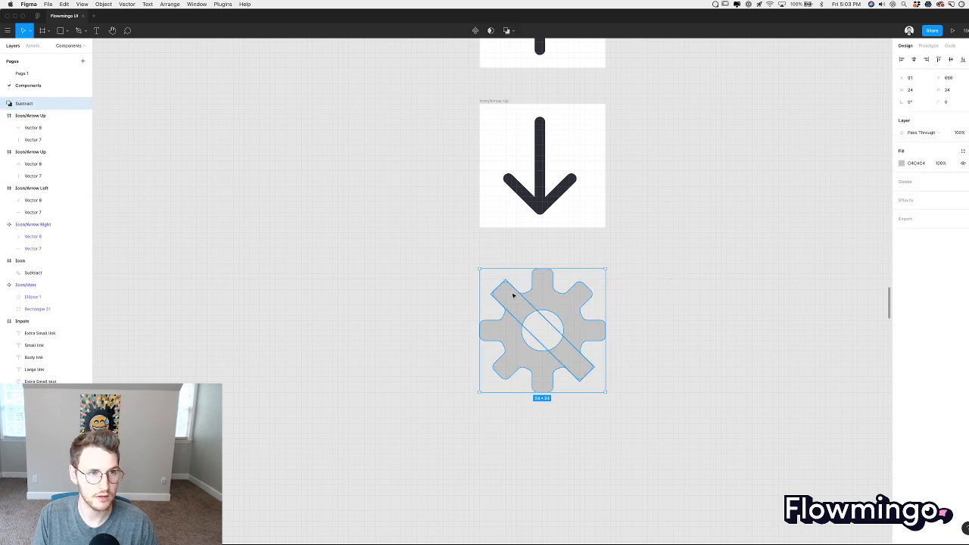
key(Escape)
click(510, 291)
key(super+z)
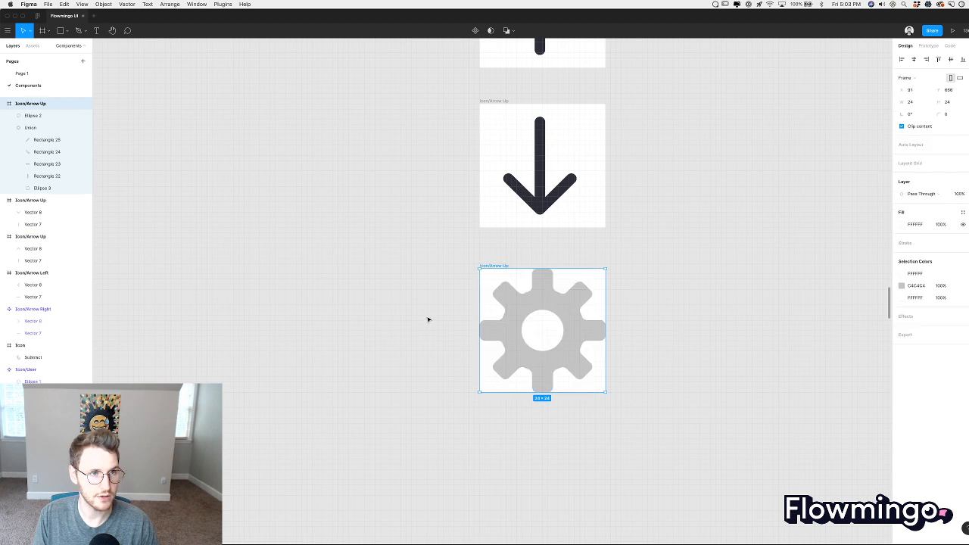
Subtract the center circle from the gear's Union shape inside the icon frame.
click(9, 129)
click(30, 127)
shift+click(31, 115)
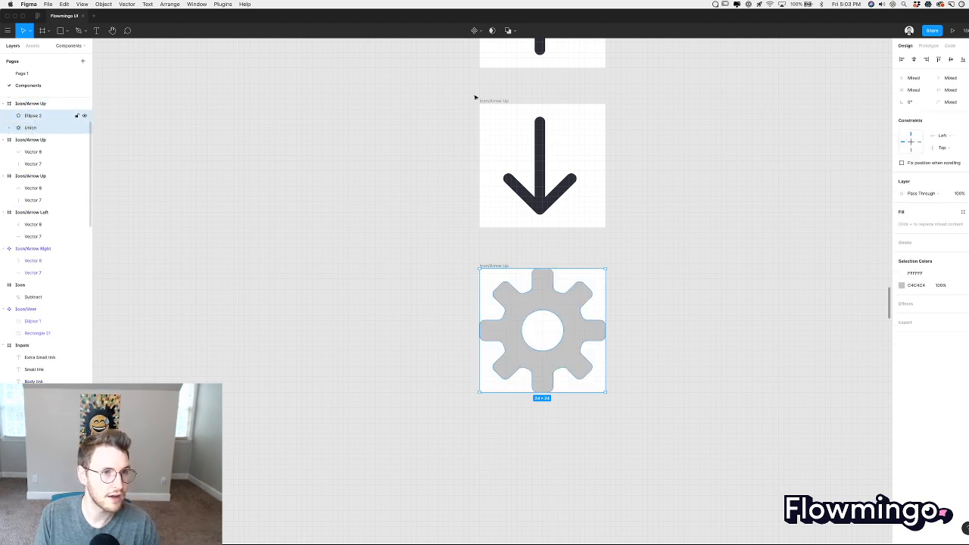
click(507, 31)
click(682, 290)
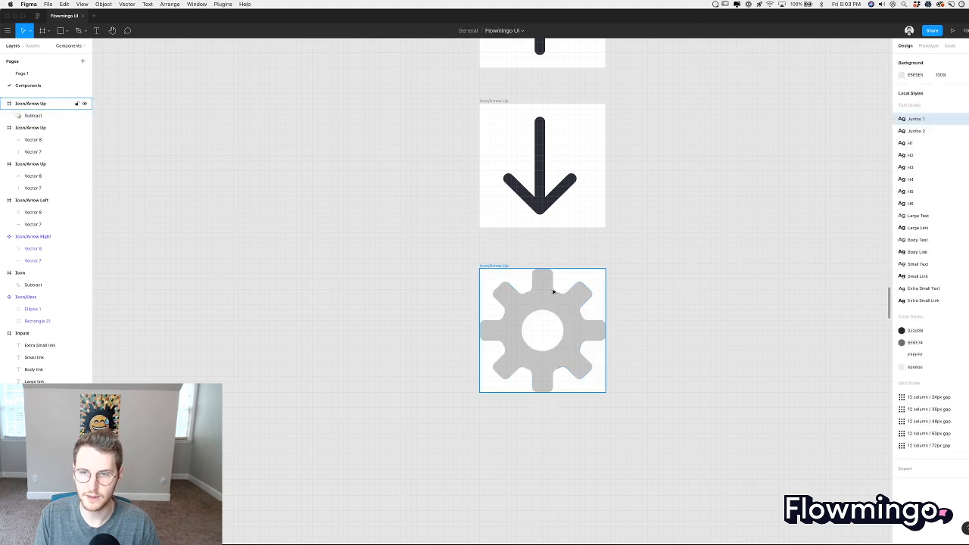
Apply the dark 2c2d38 color style to the subtracted gear shape's fill.
click(545, 299)
click(963, 212)
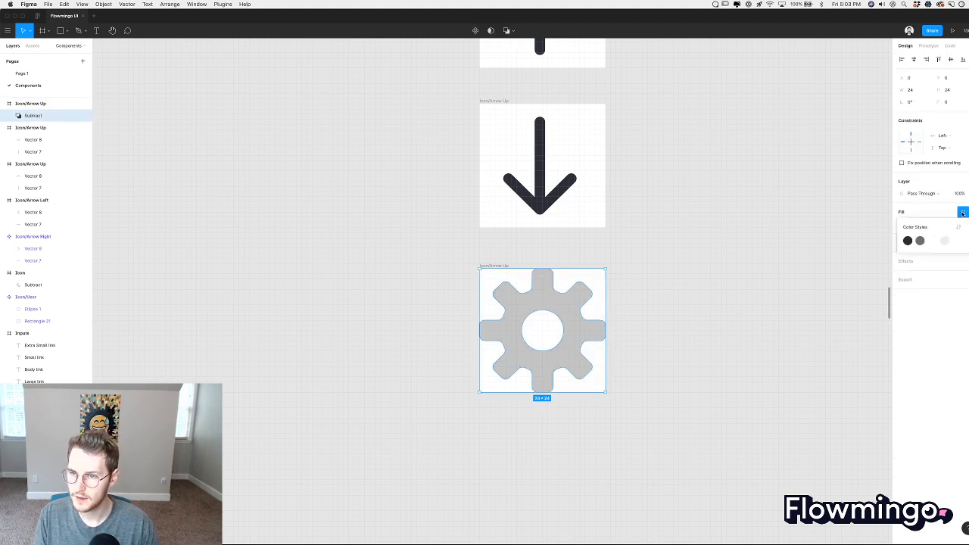
click(908, 240)
click(718, 335)
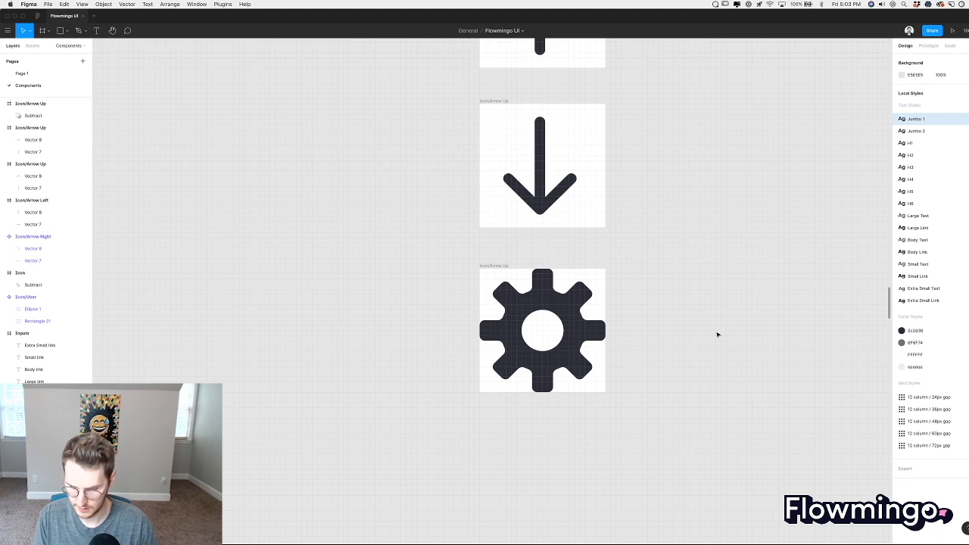
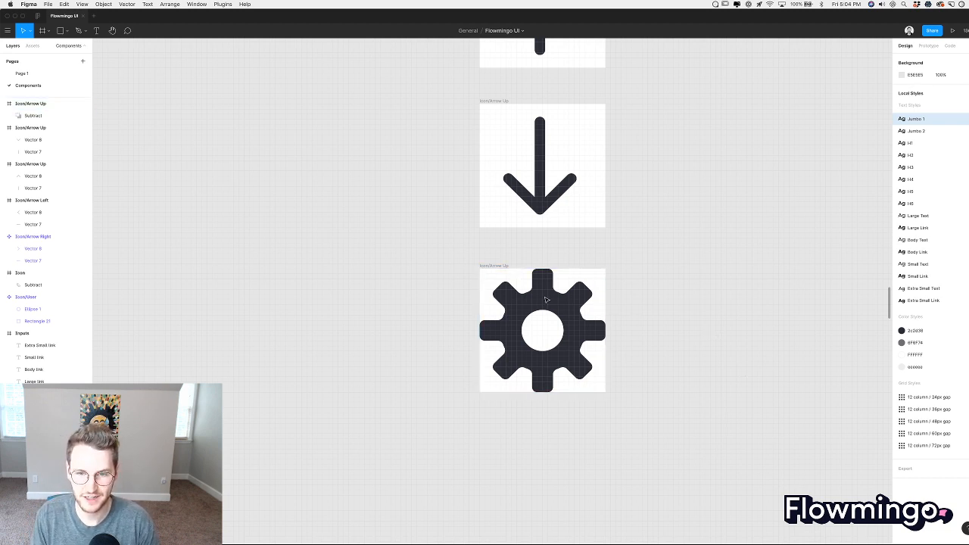
Duplicate the gear icon frame and place the copy beside the original on its right, aligned with it.
click(597, 289)
scroll(604, 271, up, 5)
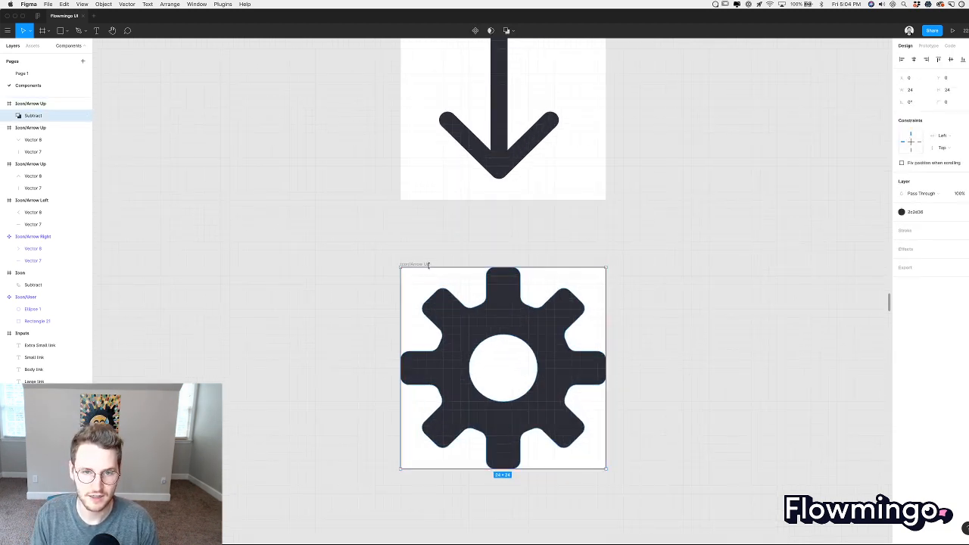
click(704, 263)
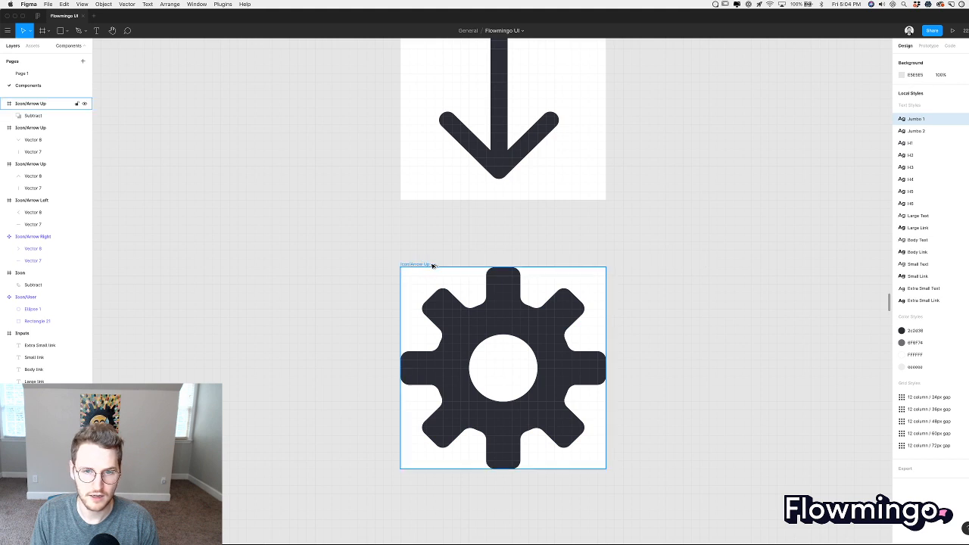
drag(429, 266, 690, 265)
scroll(691, 265, right, 3)
click(624, 209)
scroll(623, 208, down, 5)
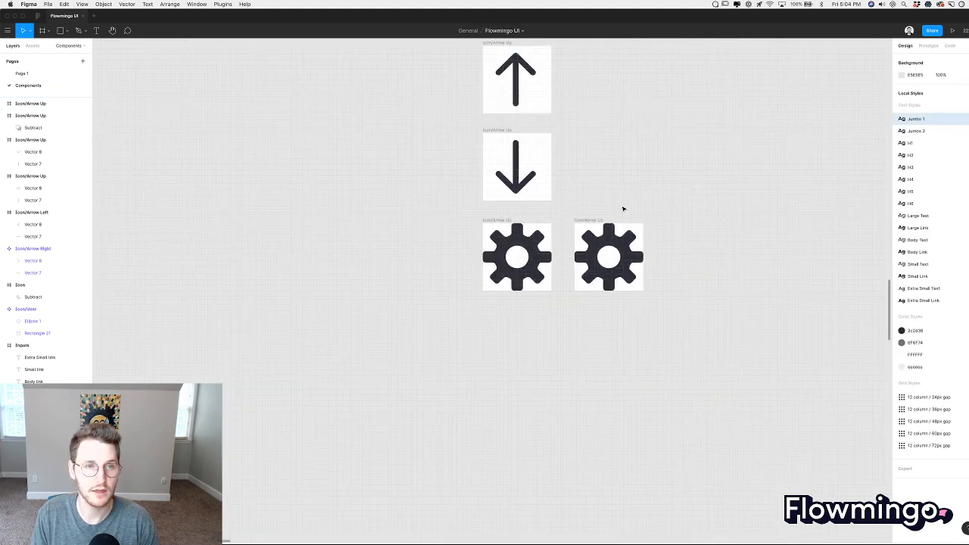
scroll(623, 209, up, 5)
scroll(624, 211, down, 3)
scroll(624, 211, down, 2)
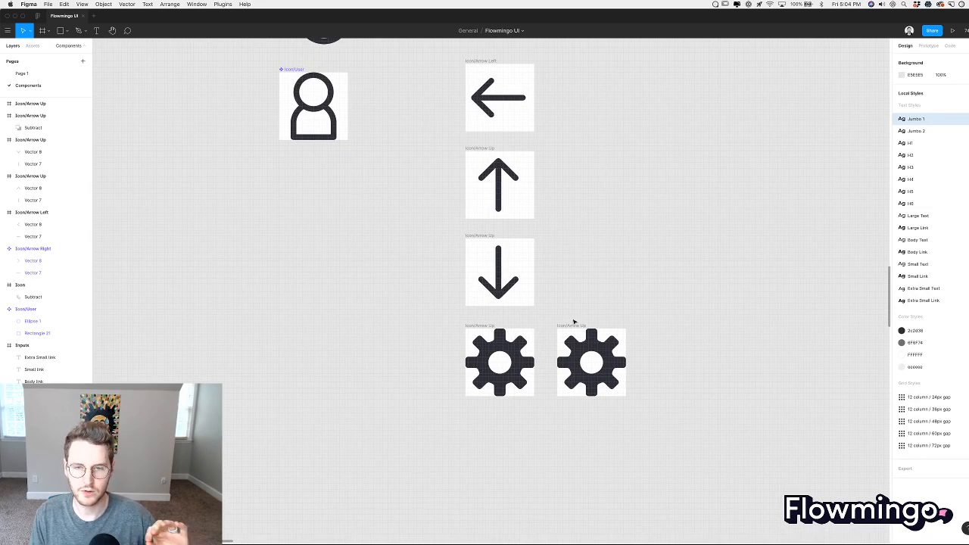
scroll(581, 342, up, 2)
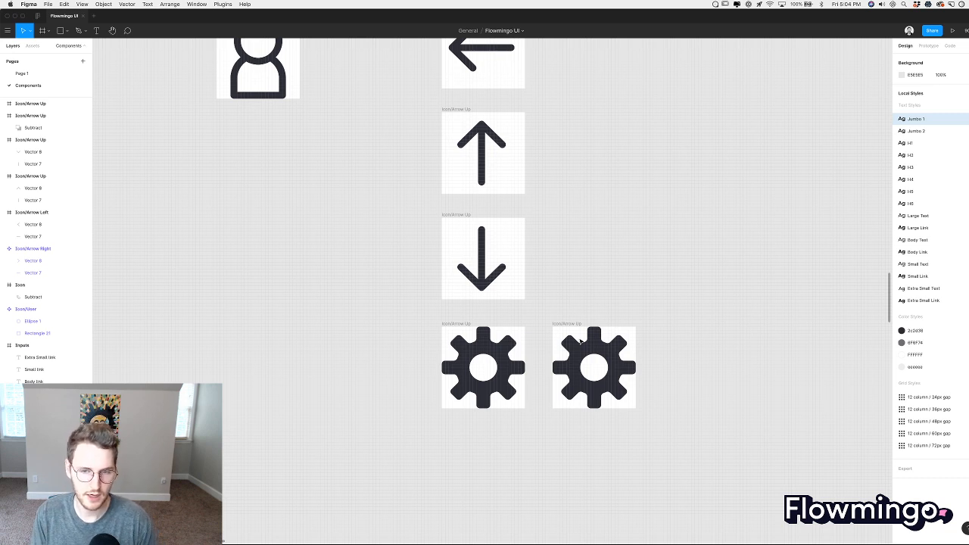
Paste the down arrow's stroke properties onto the duplicate gear and resize the gear to 22 × 22 within its frame.
scroll(581, 343, up, 3)
click(565, 332)
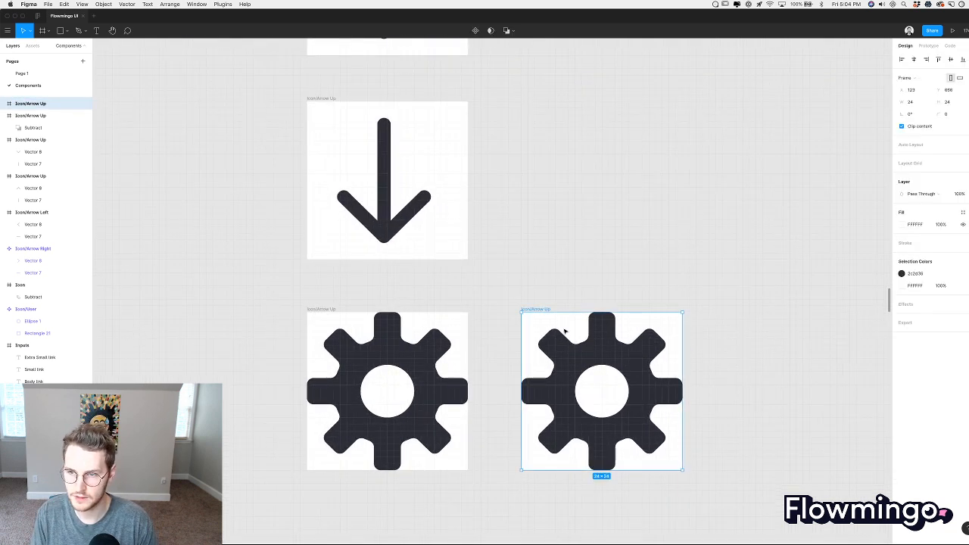
double_click(632, 366)
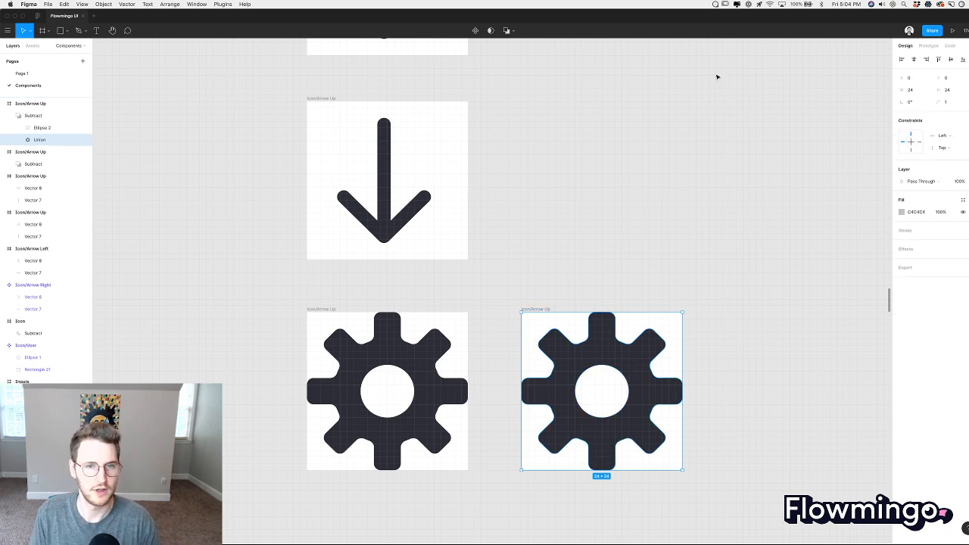
click(388, 156)
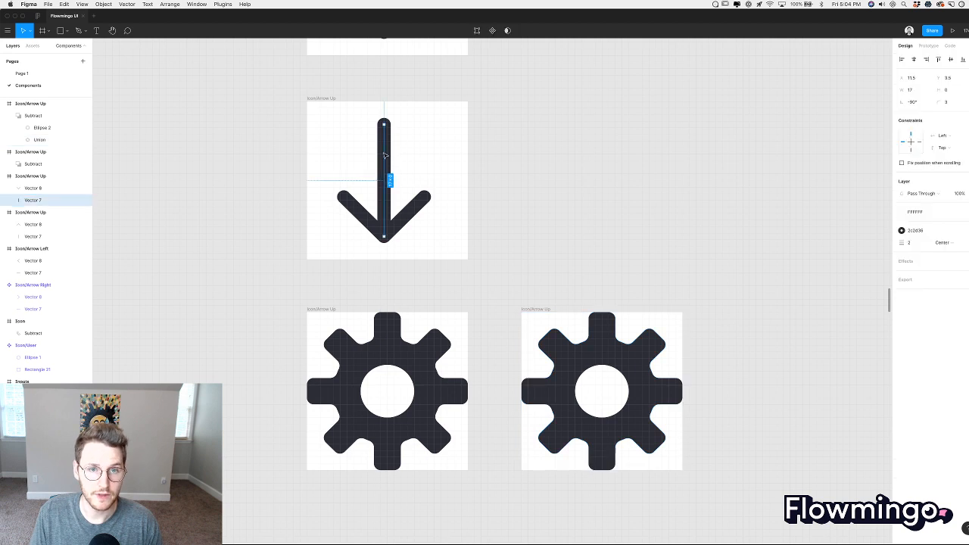
click(619, 342)
click(612, 349)
key(super+z)
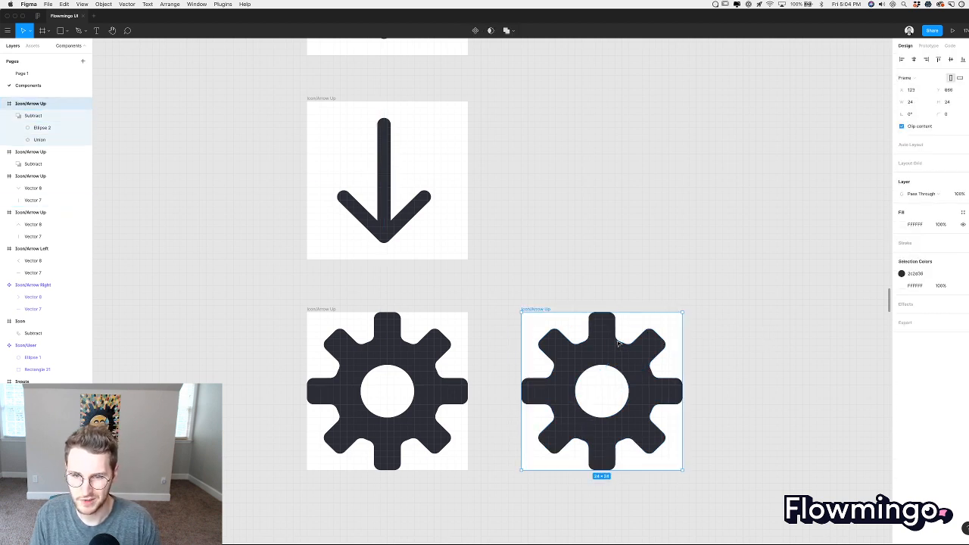
click(654, 345)
key(alt+super+v)
click(690, 307)
click(644, 343)
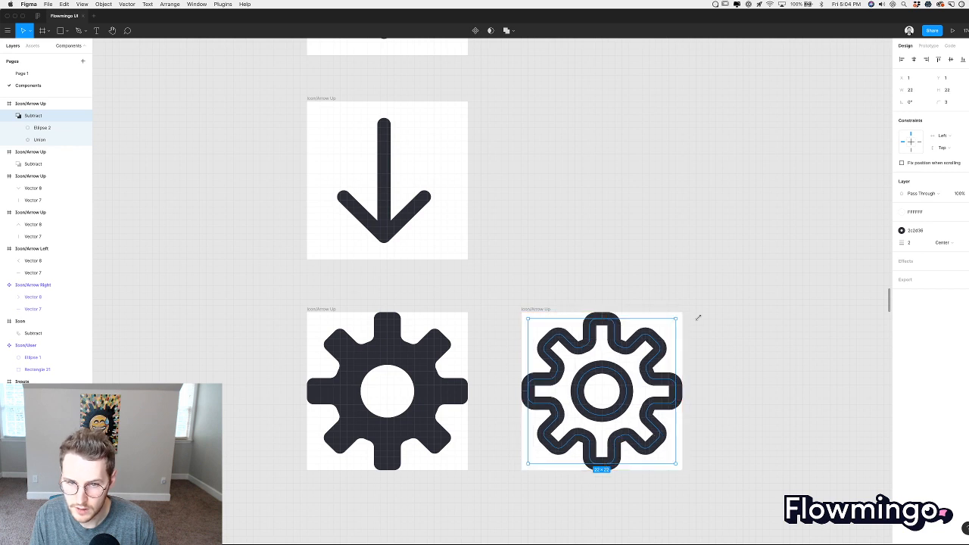
click(739, 317)
scroll(739, 317, down, 10)
scroll(739, 317, up, 3)
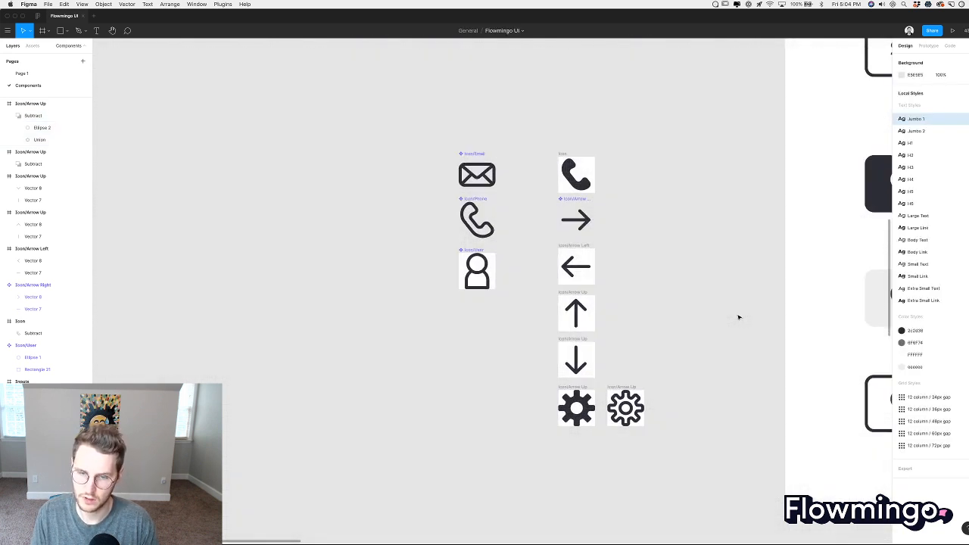
click(574, 387)
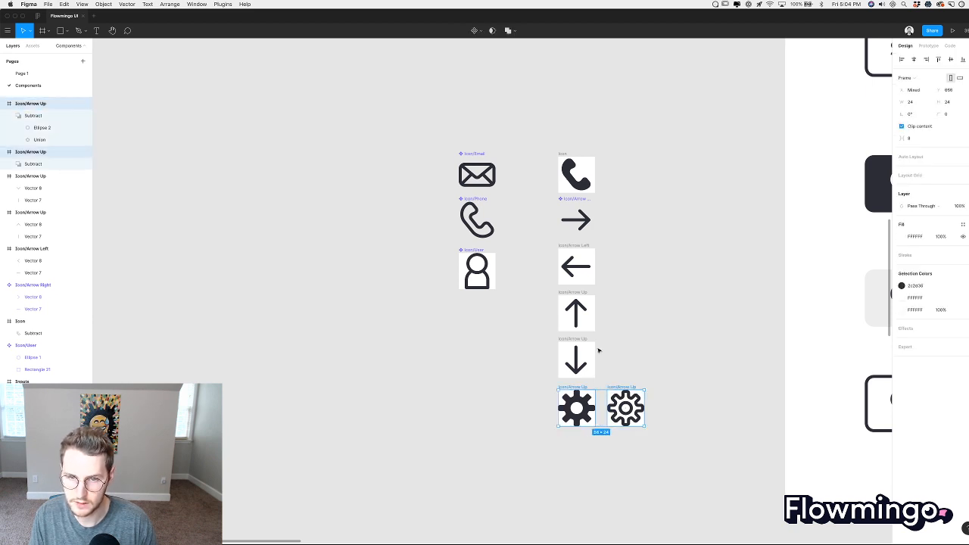
click(674, 329)
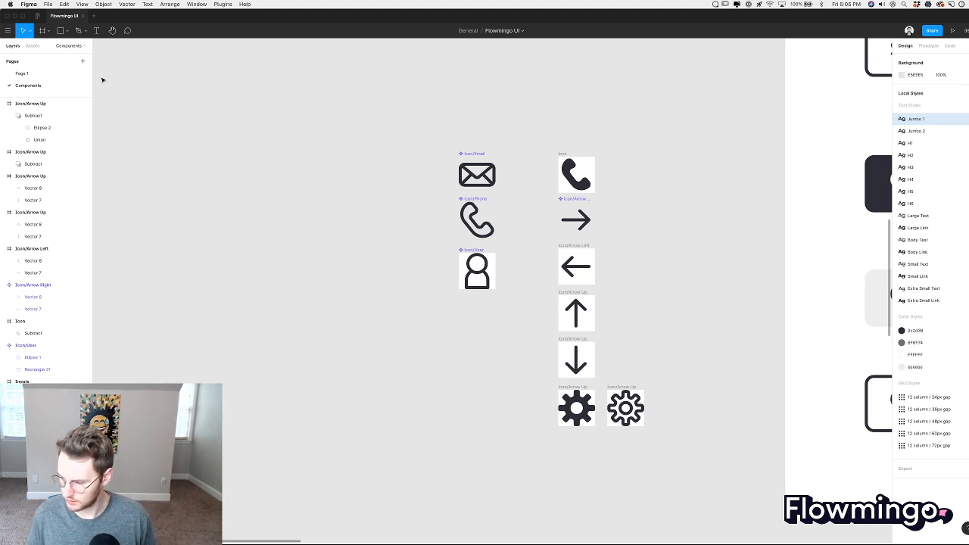
Switch to Chrome, open Dribbble in a new browser tab and search it for "ui icons".
key(super+Tab)
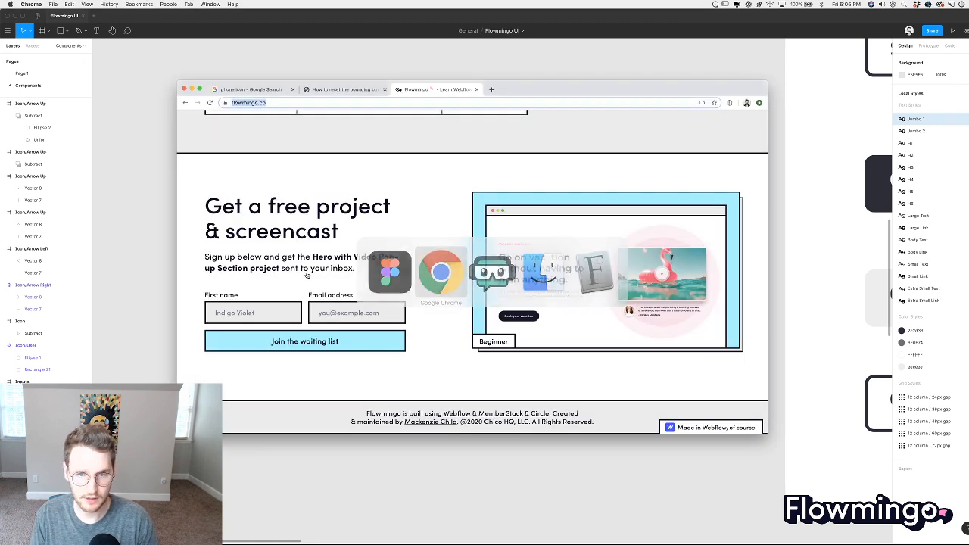
key(super+t)
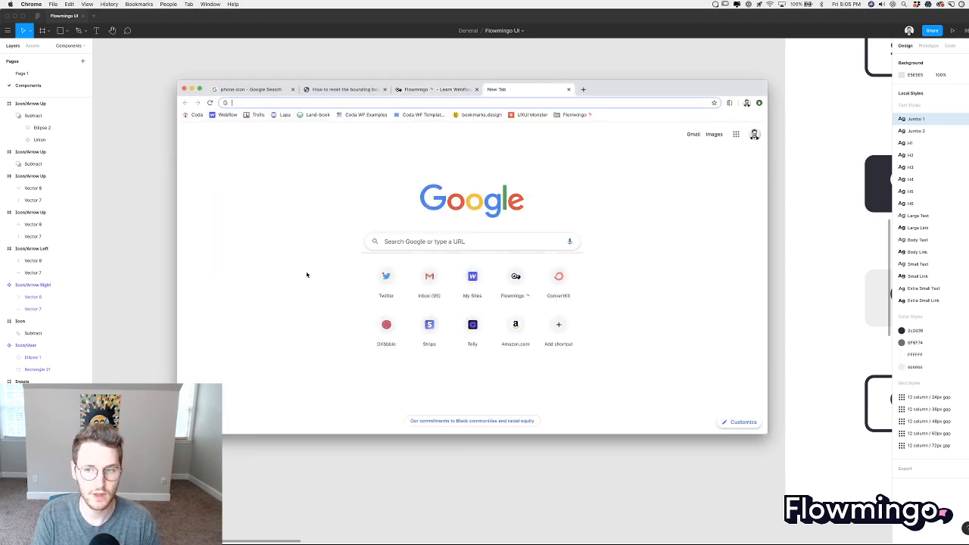
text(dri)
key(Return)
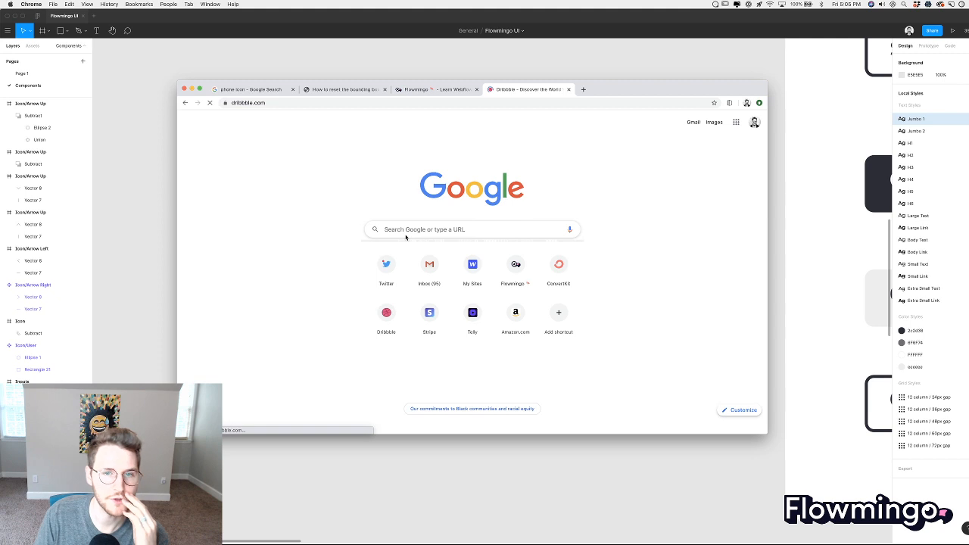
click(616, 143)
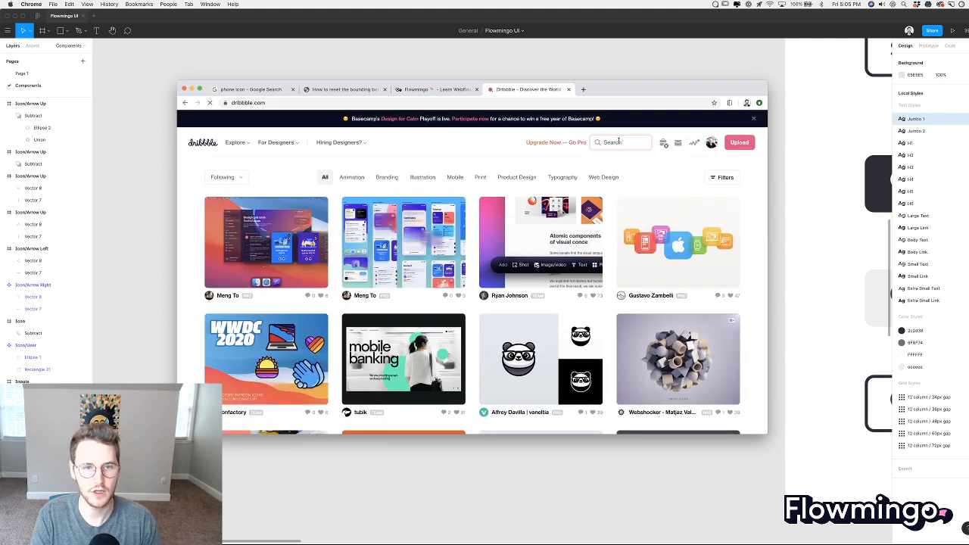
text(ui icons)
key(Return)
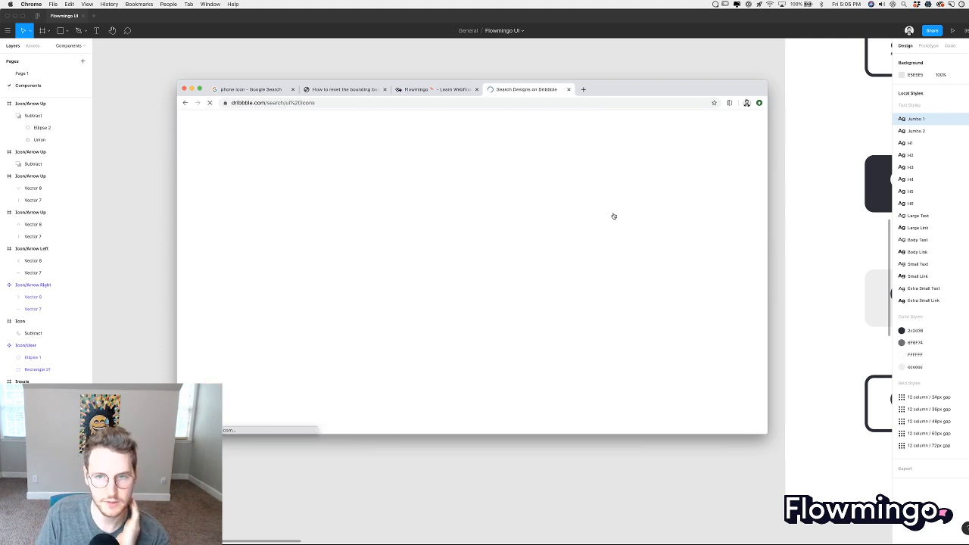
Browse the Dribbble search results for icon design inspiration.
scroll(471, 243, down, 5)
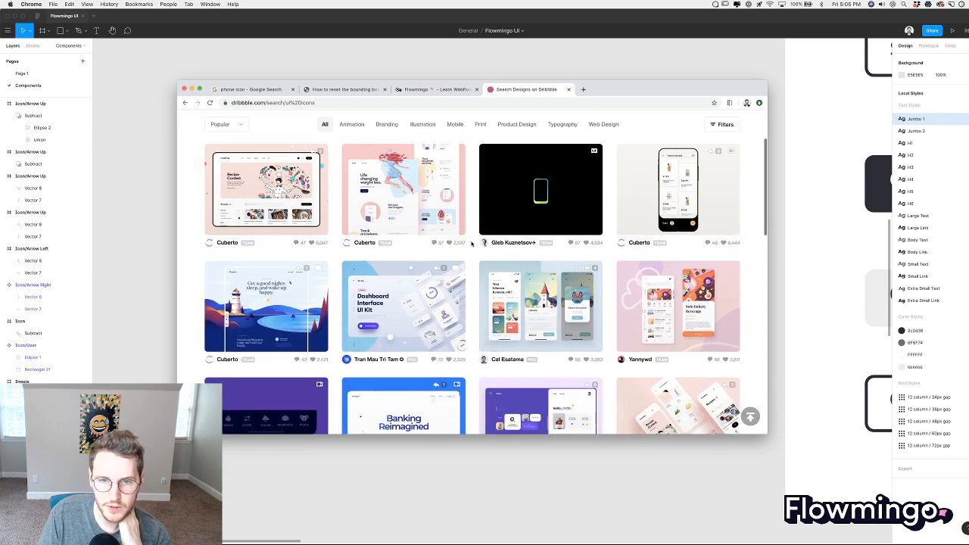
scroll(471, 243, down, 3)
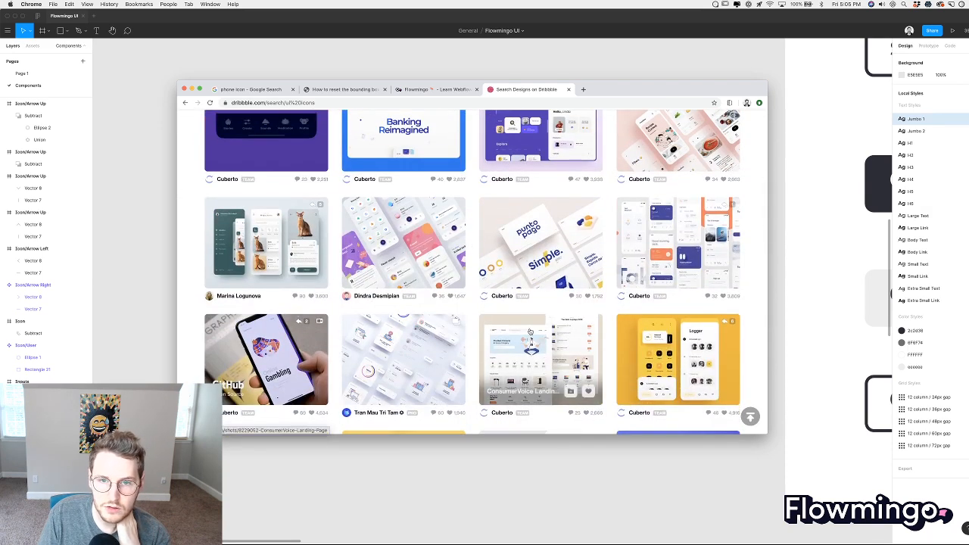
scroll(530, 331, down, 3)
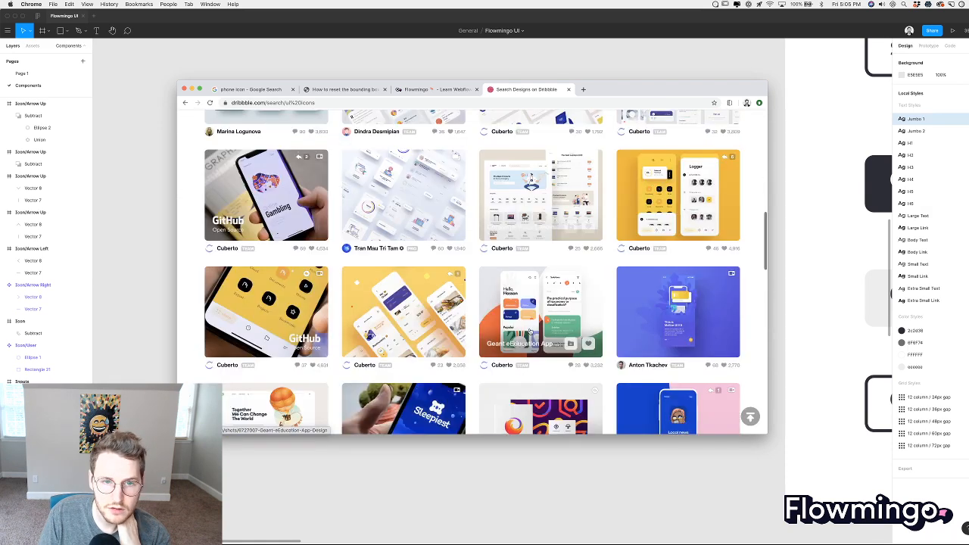
scroll(530, 331, down, 7)
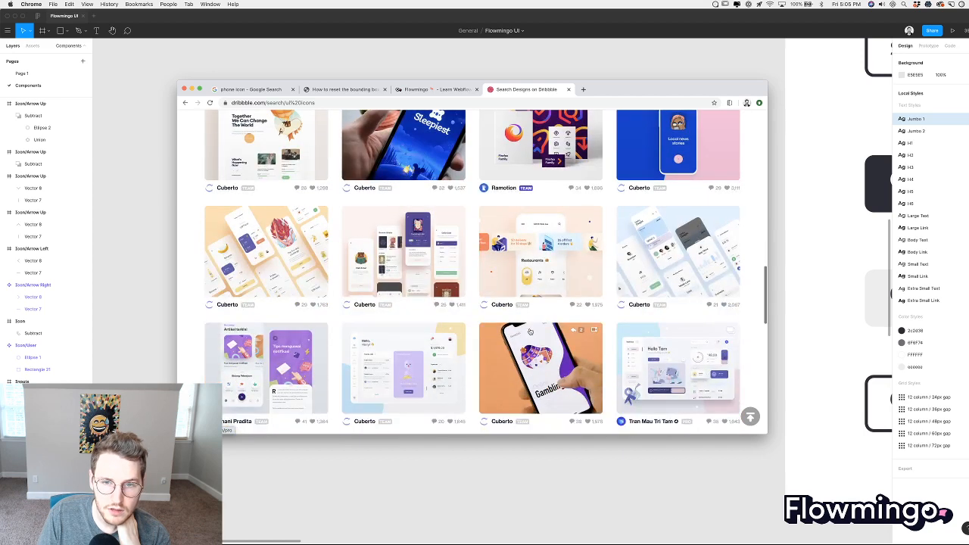
scroll(530, 331, down, 15)
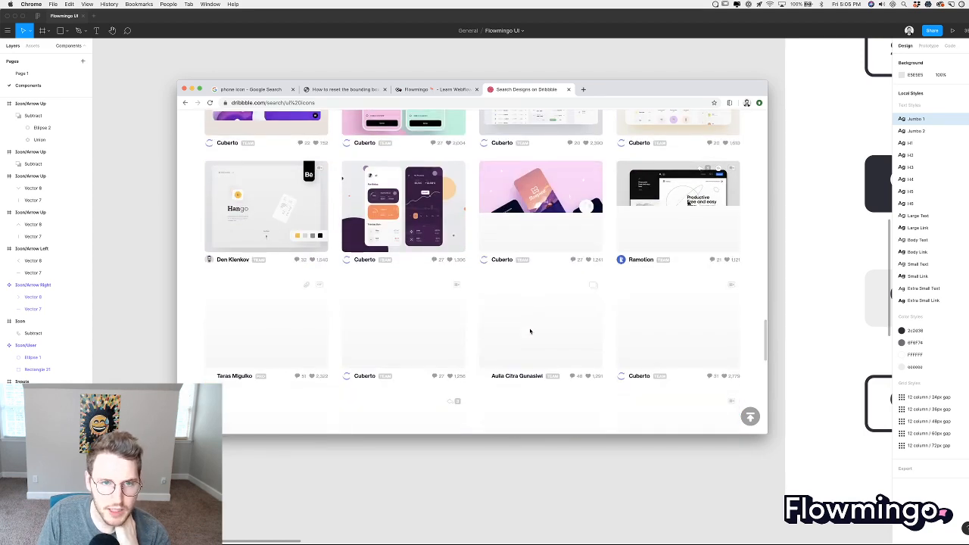
scroll(530, 331, down, 5)
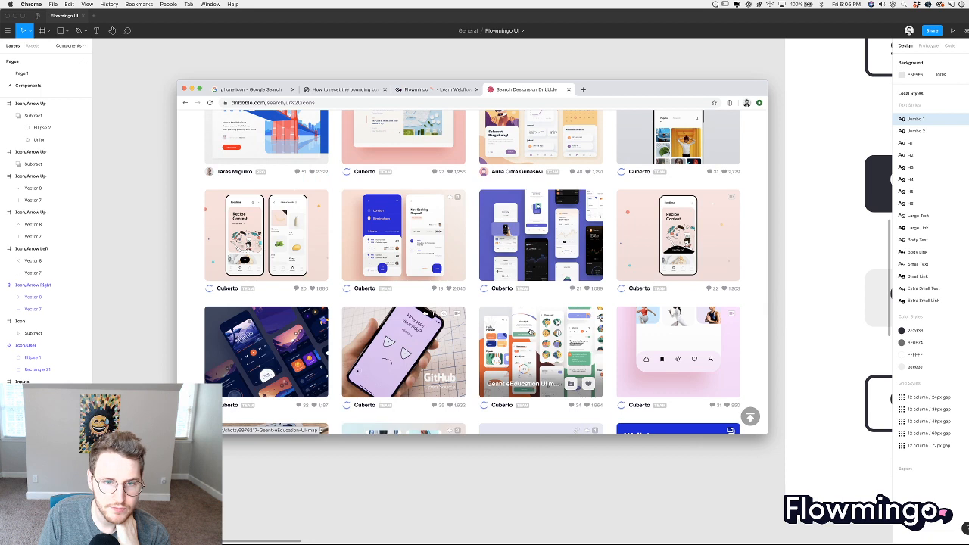
Go to ui8.net, browse its Icon Sets category and view the Design Essentials Light set's previews.
click(396, 103)
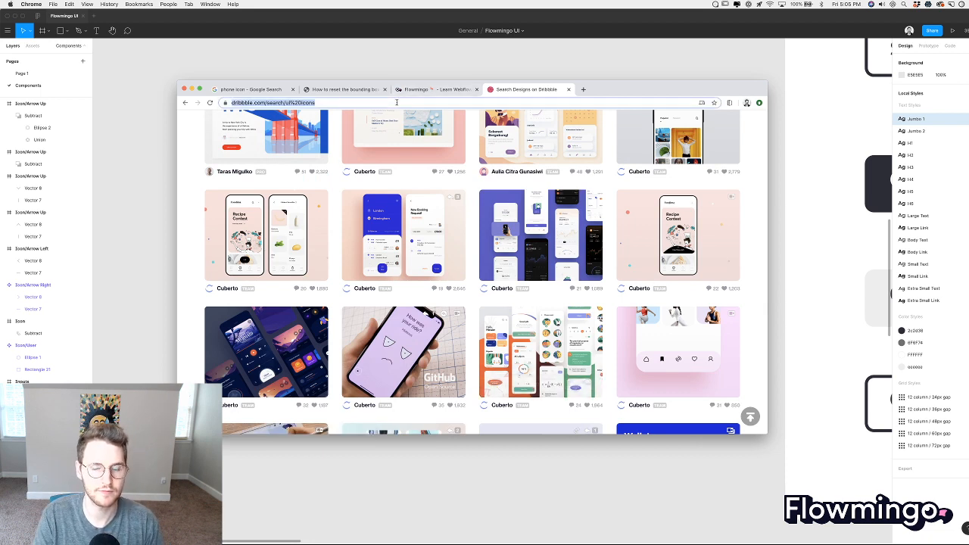
text(ui8.net)
key(Return)
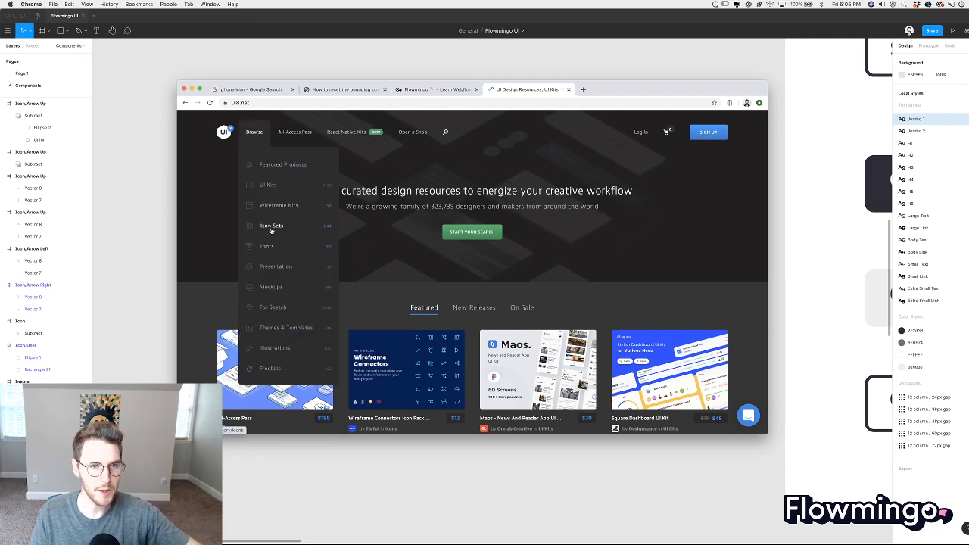
click(271, 226)
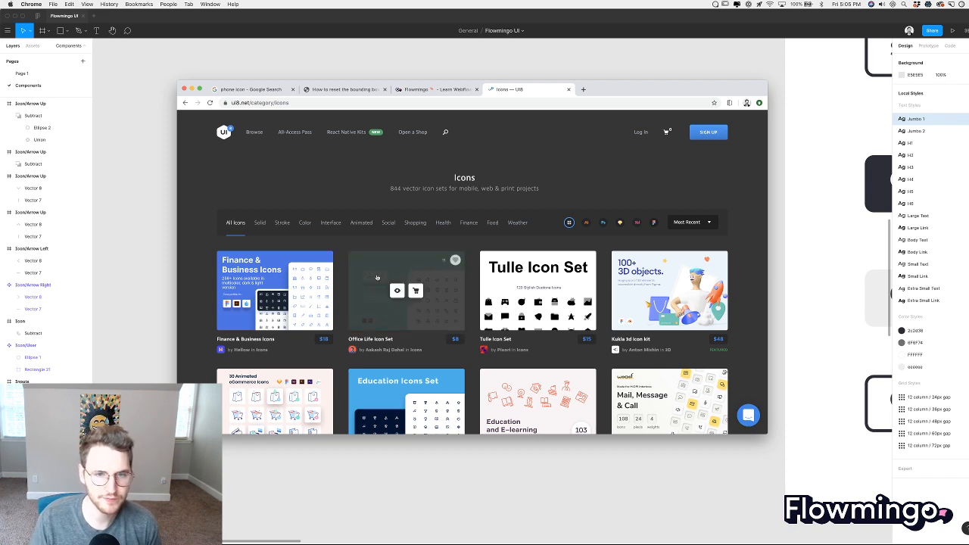
scroll(336, 200, down, 3)
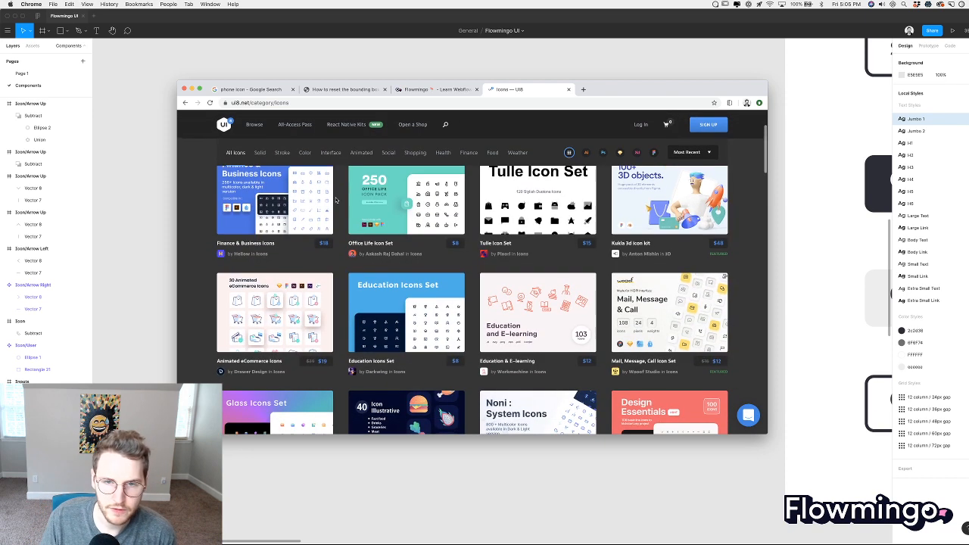
scroll(712, 314, down, 4)
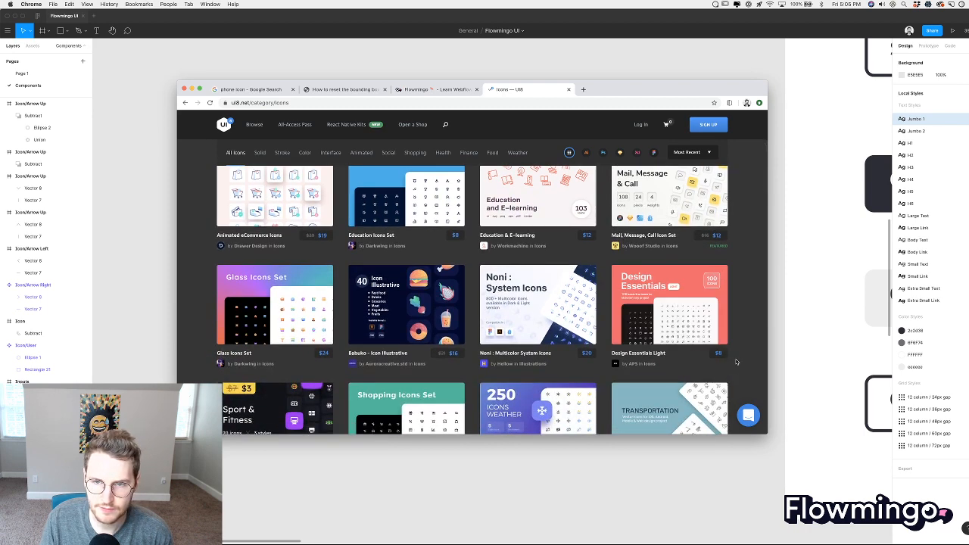
click(660, 328)
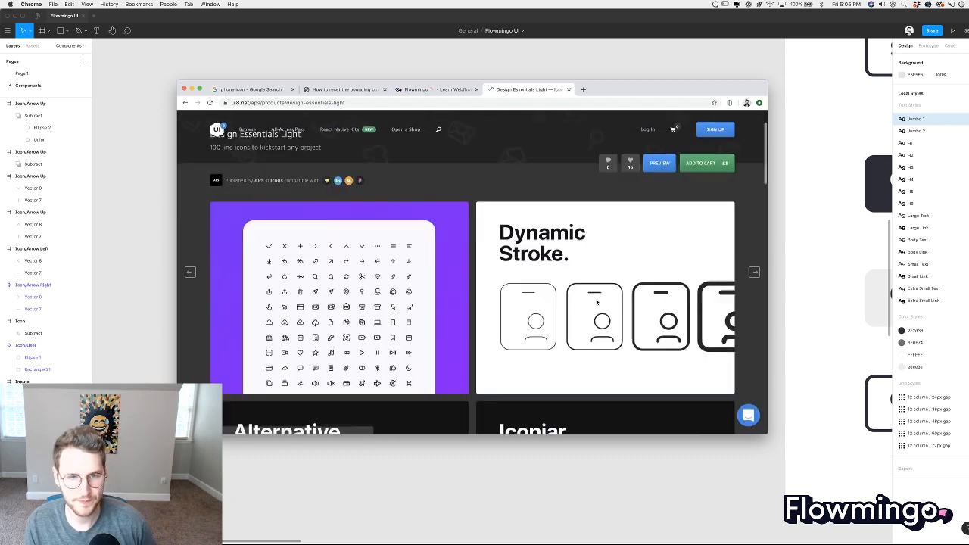
scroll(597, 302, down, 2)
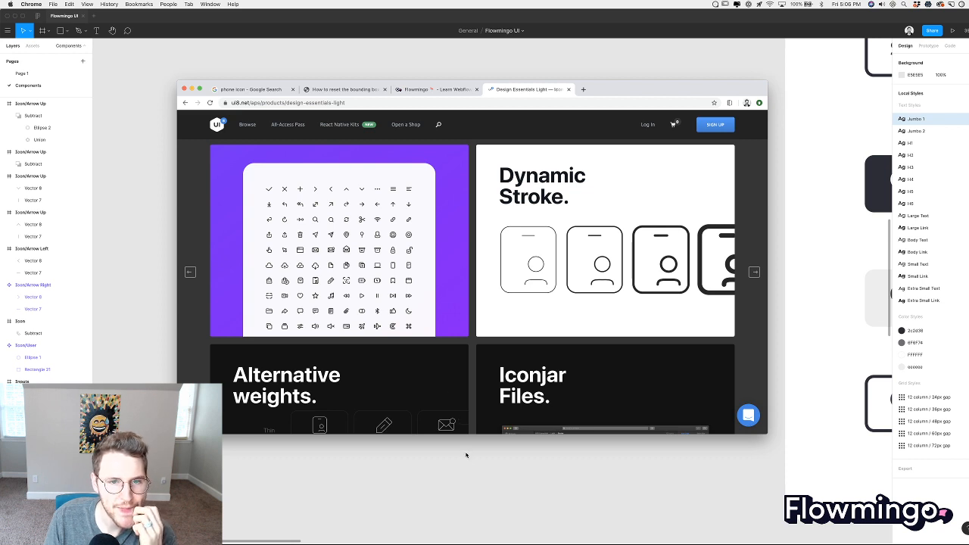
Switch back to Figma, select all the icon frames from email to gears and apply Tidy Up.
click(470, 466)
scroll(543, 440, up, 5)
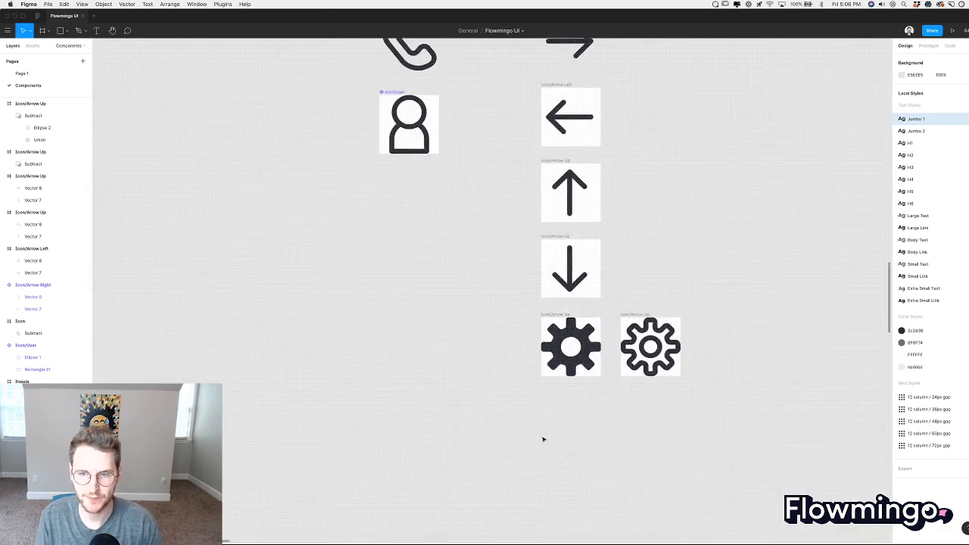
scroll(542, 439, down, 9)
scroll(543, 439, up, 3)
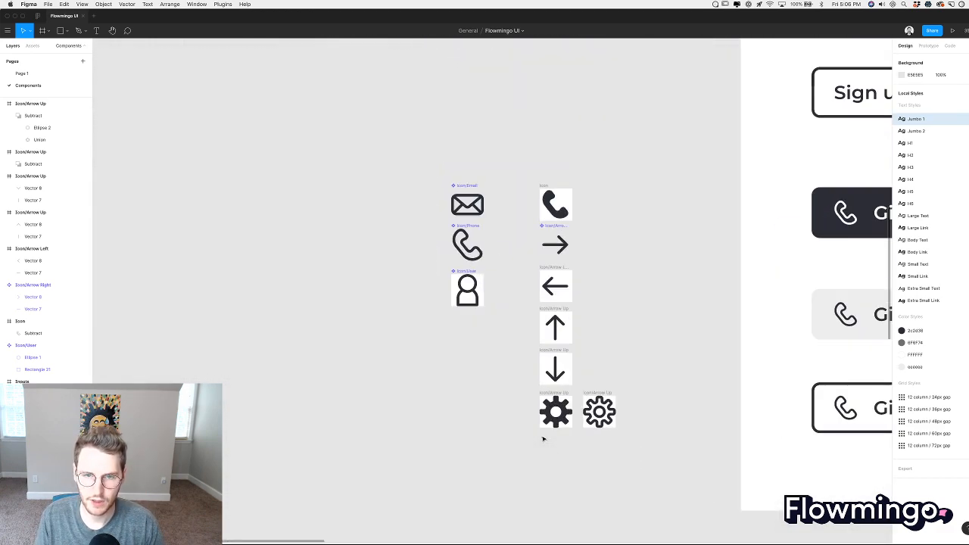
click(468, 195)
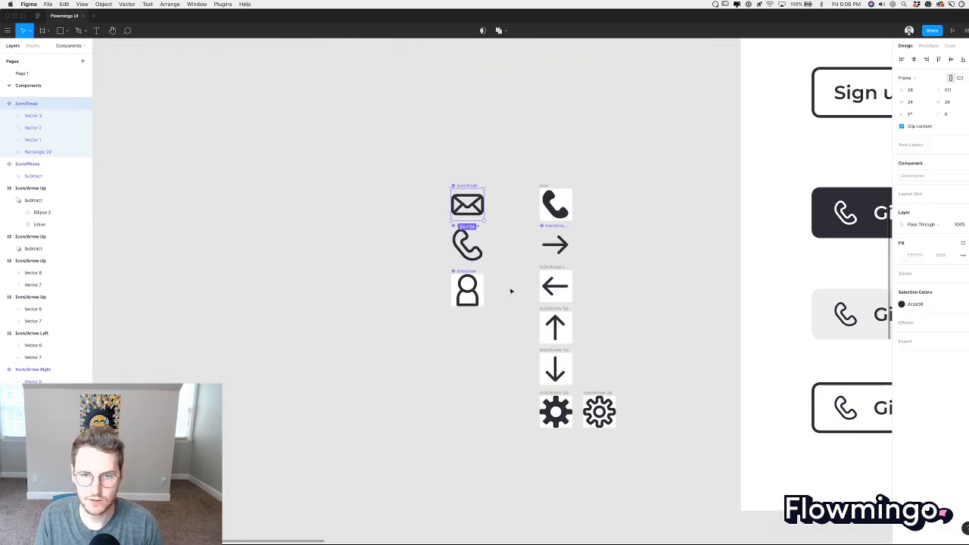
drag(417, 147, 649, 476)
click(968, 59)
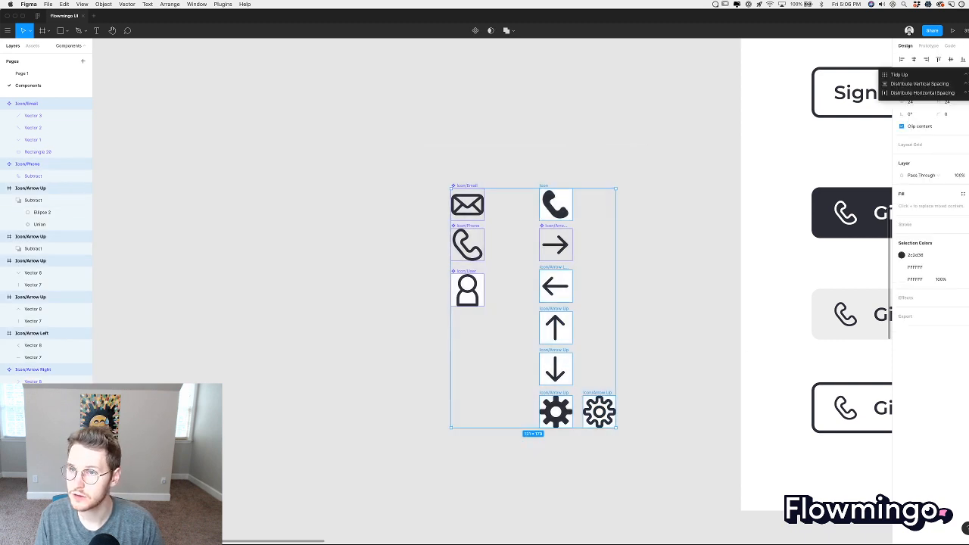
click(901, 74)
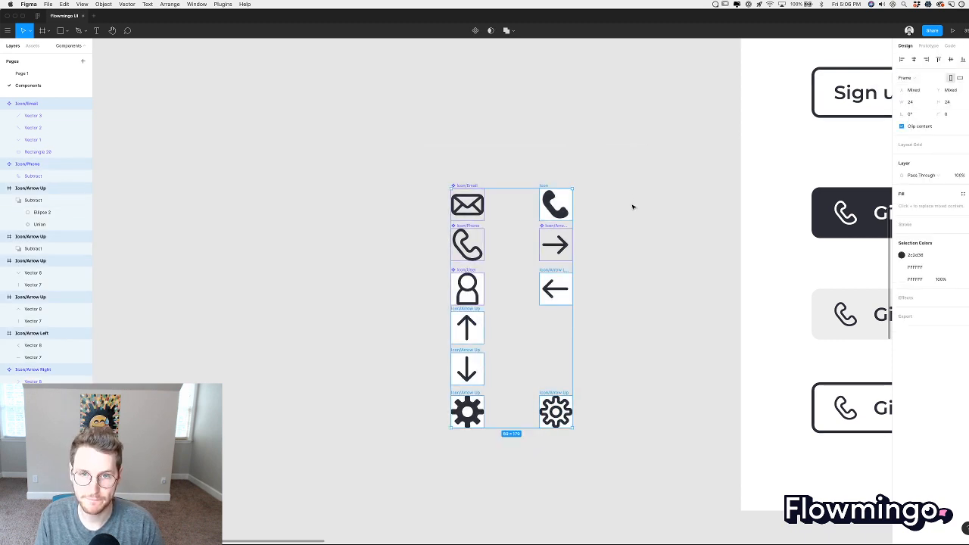
click(526, 180)
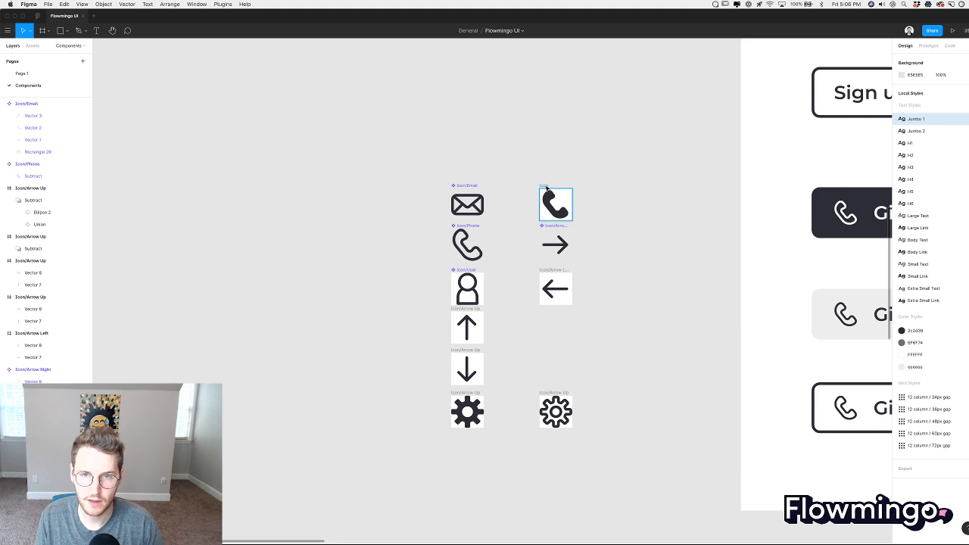
Move the solid phone and solid gear icons into their own column away from the others, with the gear 16 px directly below the phone.
drag(556, 203, 277, 202)
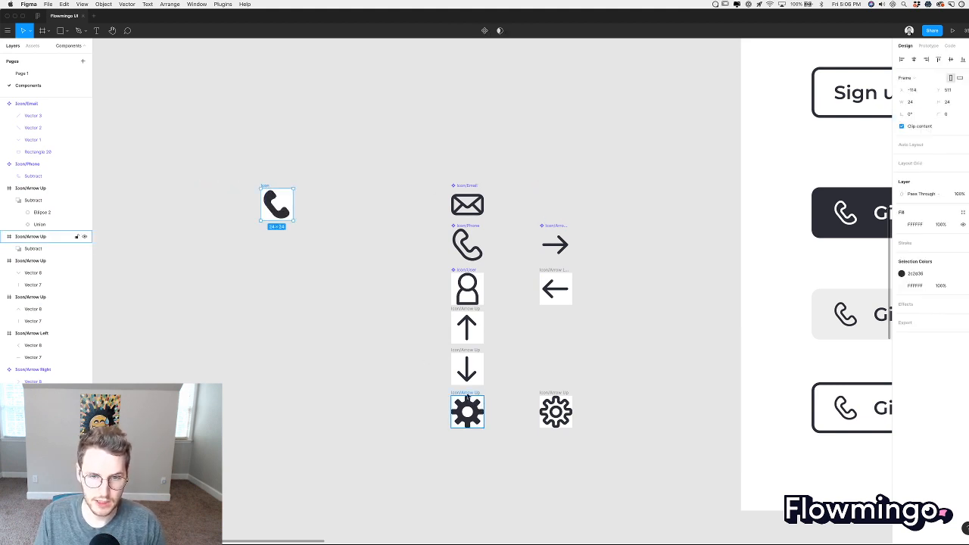
drag(470, 397, 312, 186)
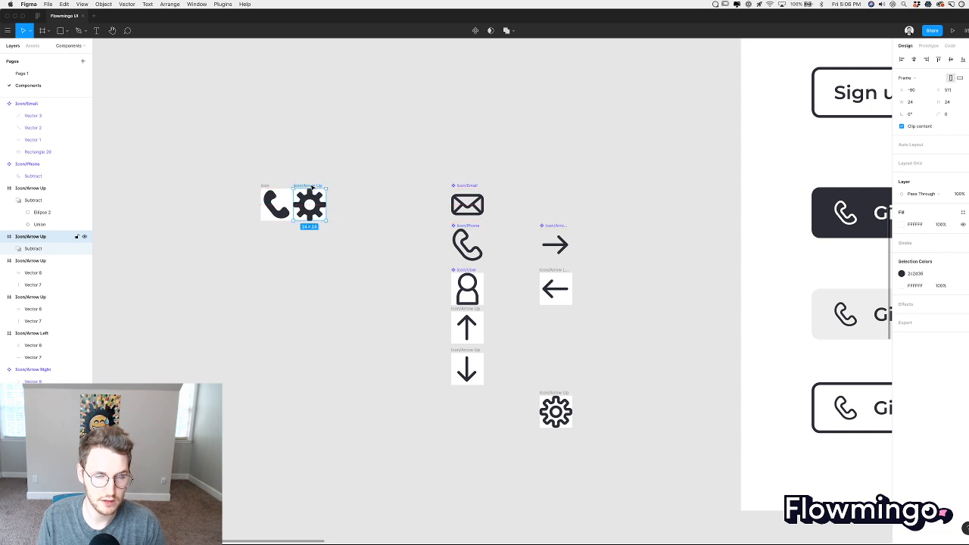
key(shift+Right)
key(shift+Right)
key(shift+Down)
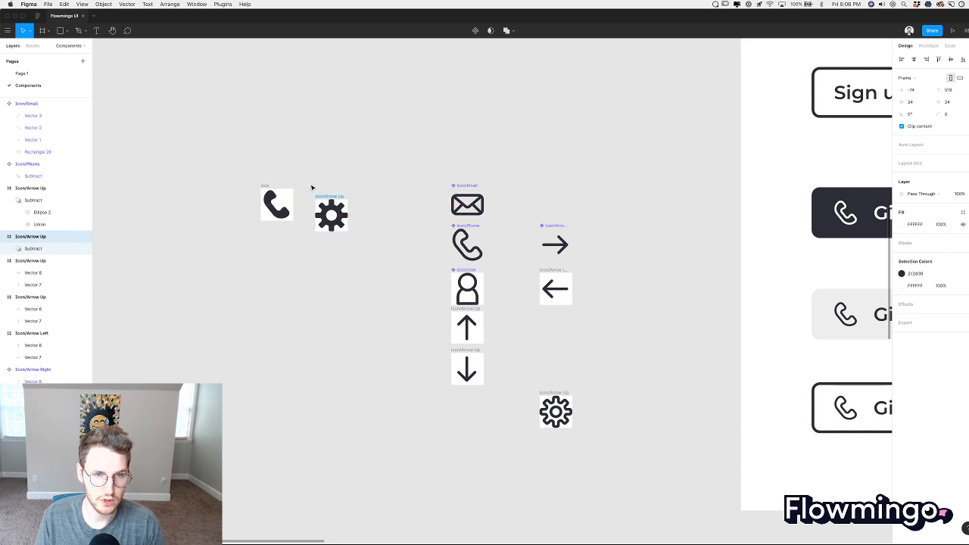
key(shift+Down)
key(shift+Down)
key(shift+Down)
key(shift+Down)
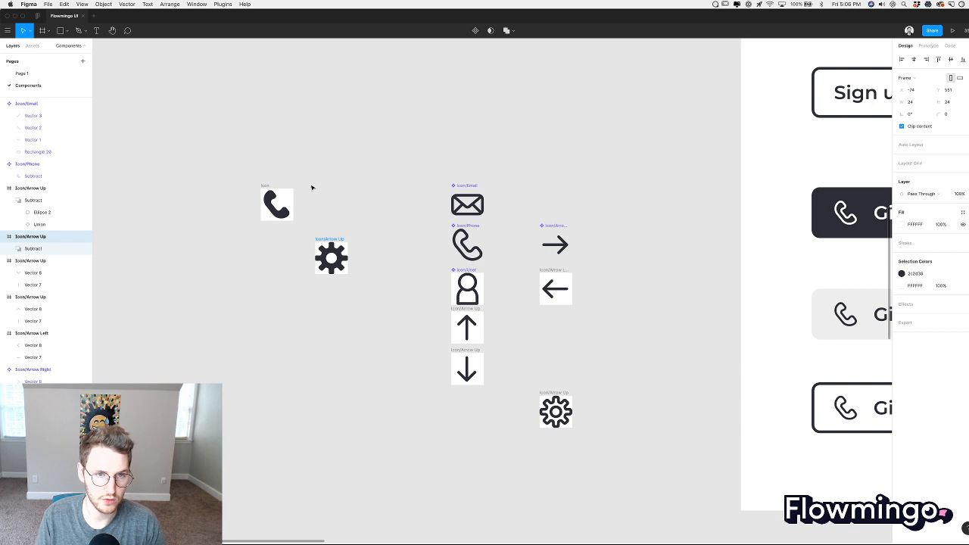
key(shift+Left)
key(shift+Left)
key(shift+Left)
key(shift+Left)
key(shift+Left)
click(364, 235)
Try scaling the solid gear shape down to 22 × 22 within its frame.
scroll(365, 235, up, 2)
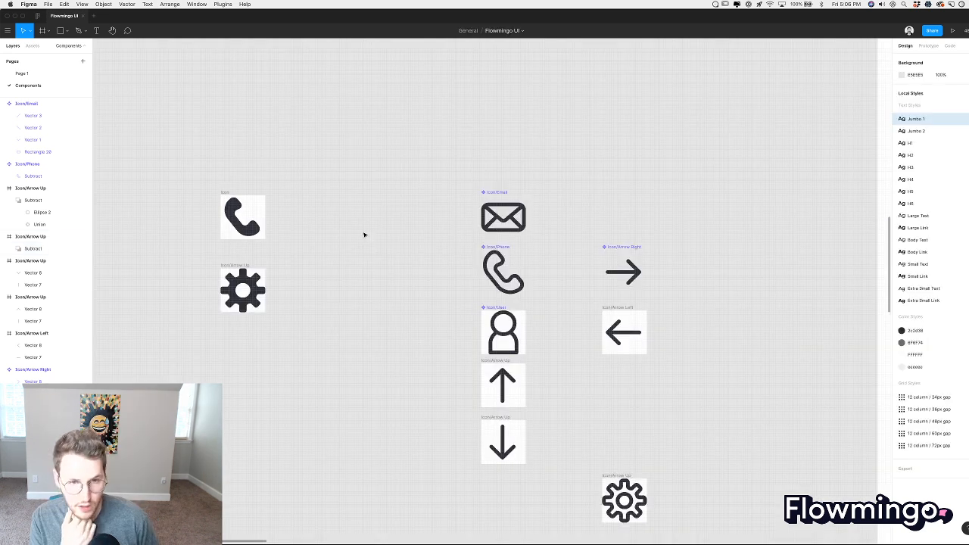
scroll(299, 253, up, 1)
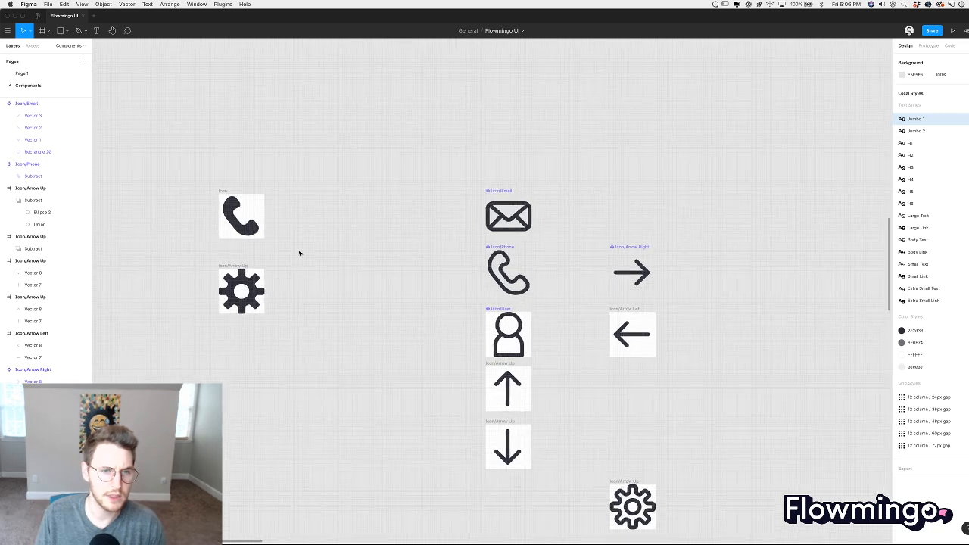
scroll(299, 253, left, 4)
scroll(298, 253, down, 2)
scroll(300, 253, up, 3)
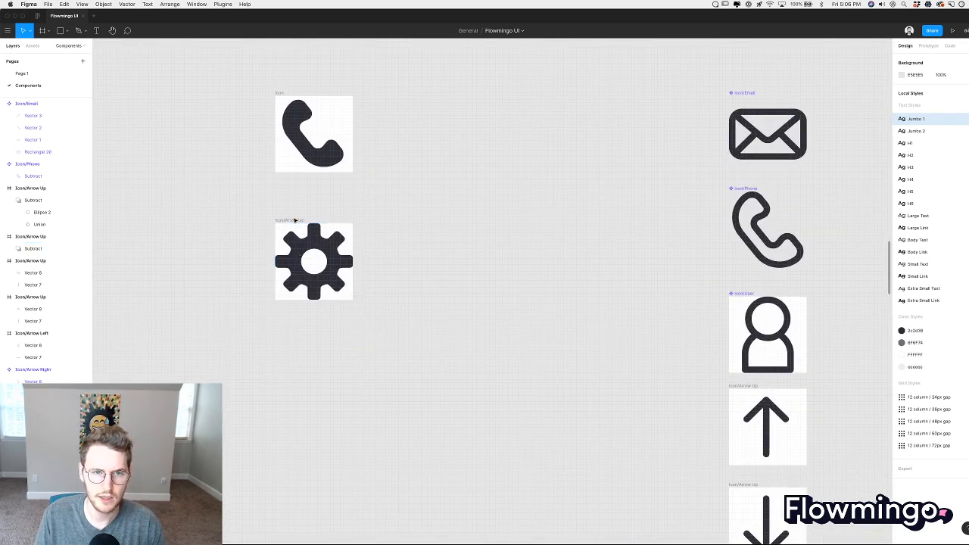
click(295, 220)
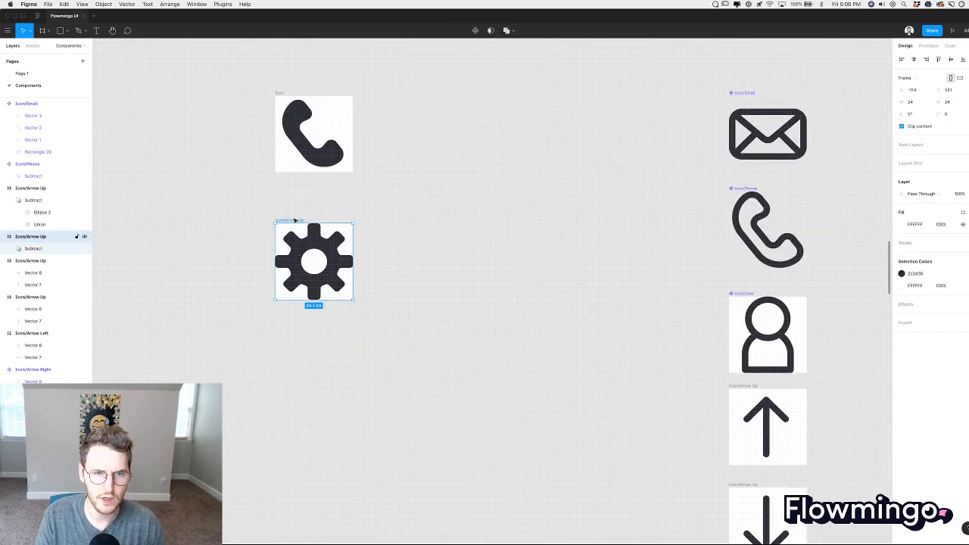
click(341, 266)
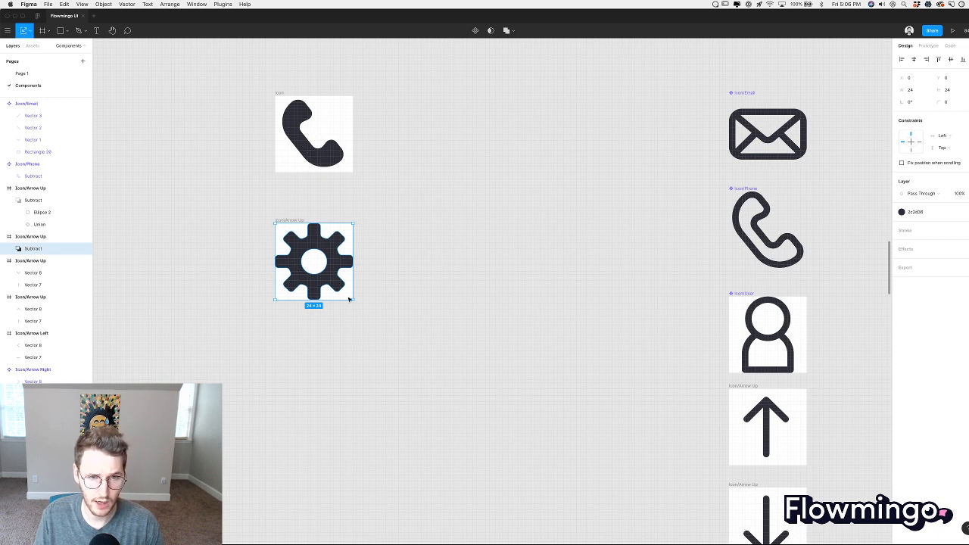
drag(352, 301, 341, 283)
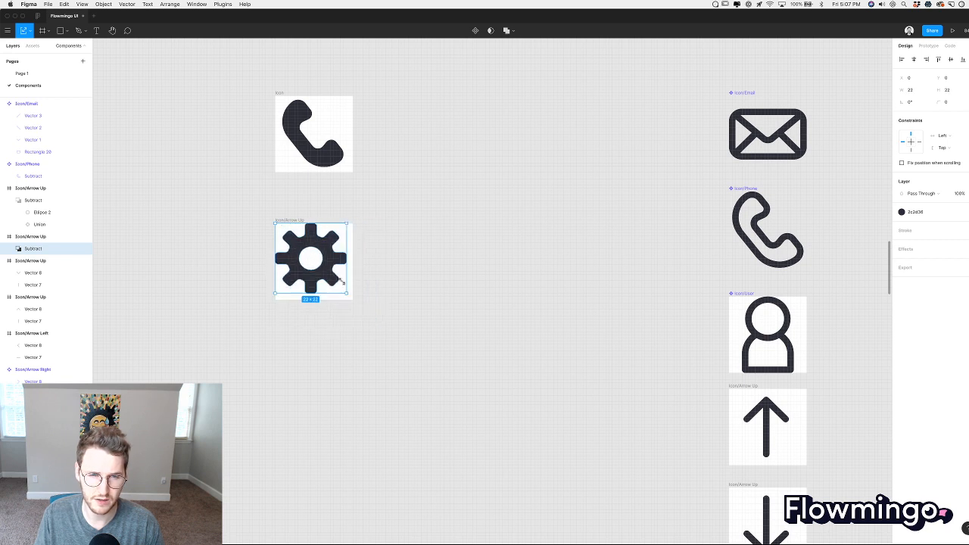
key(ctrl+z)
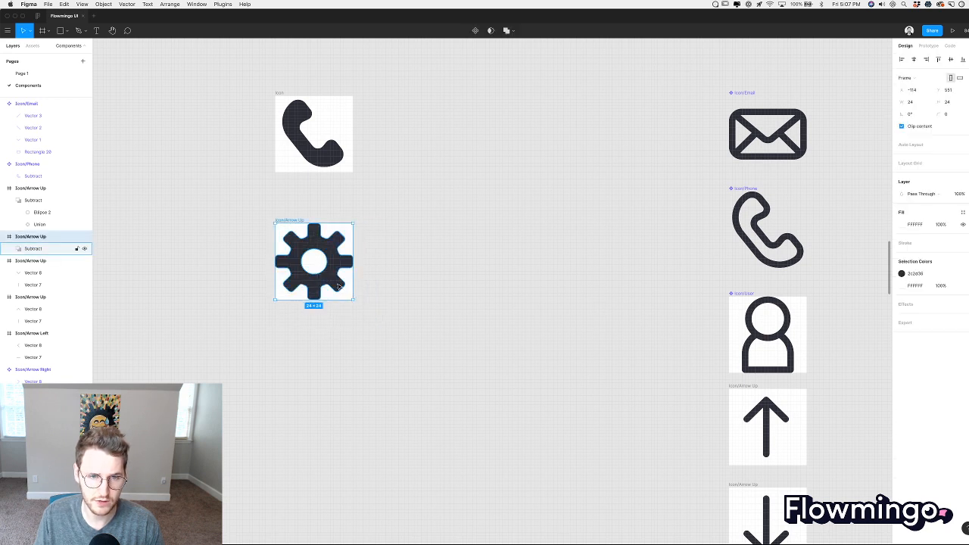
Retry scaling the solid gear shape to a smaller size, down to about 14 px, and undo each attempt.
mouse_move(352, 298)
mouse_down()
mouse_move(327, 271)
mouse_move(353, 299)
mouse_move(352, 291)
mouse_up()
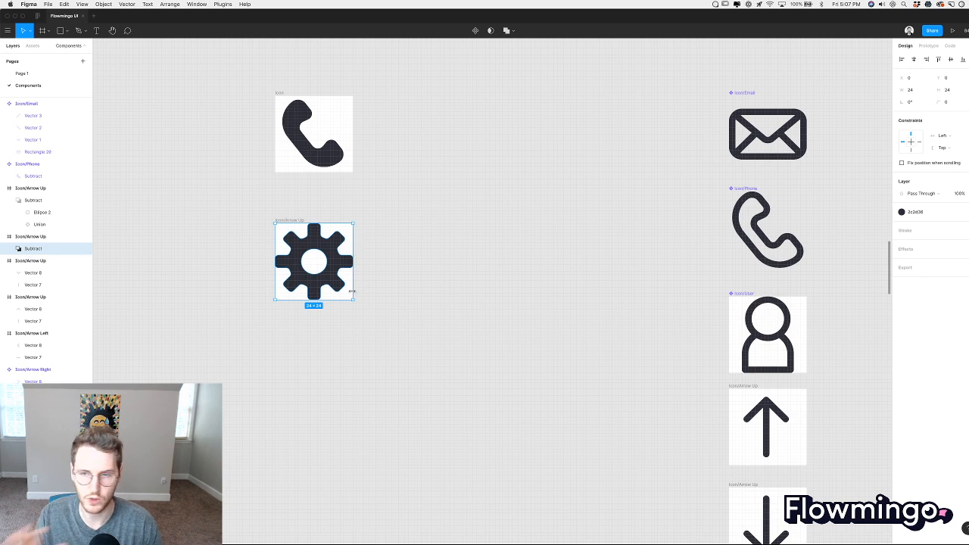
scroll(373, 318, left, 2)
scroll(373, 318, up, 1)
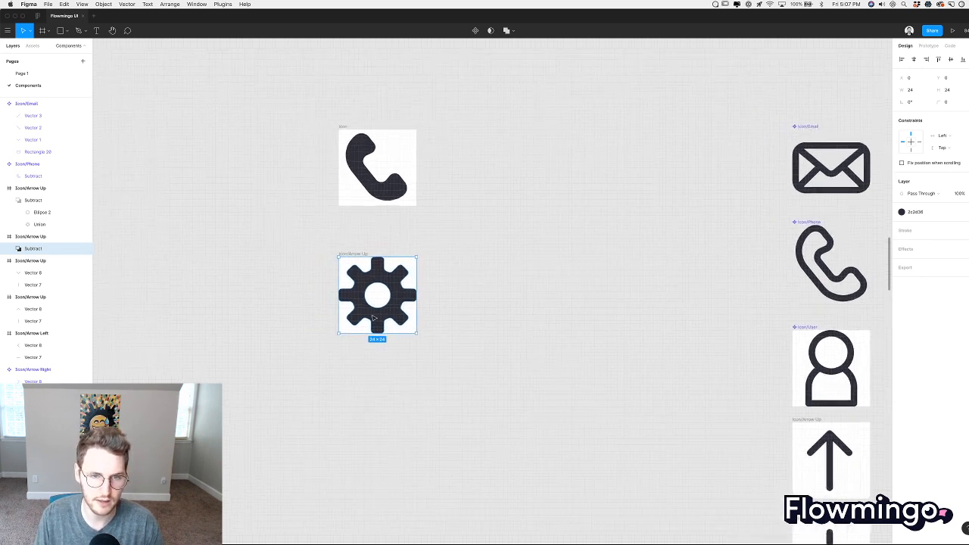
scroll(372, 318, up, 5)
drag(465, 355, 445, 331)
key(super+z)
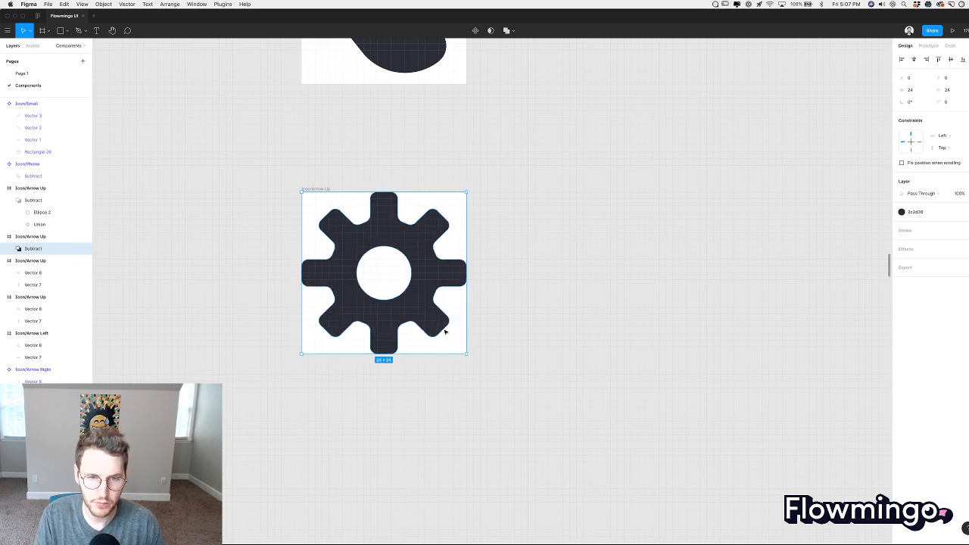
drag(464, 352, 393, 269)
key(super+z)
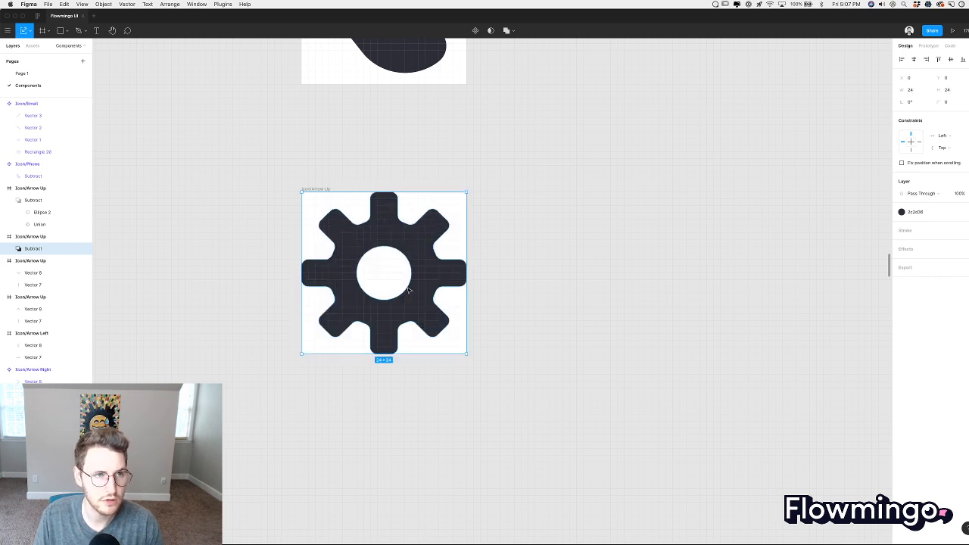
drag(466, 353, 398, 256)
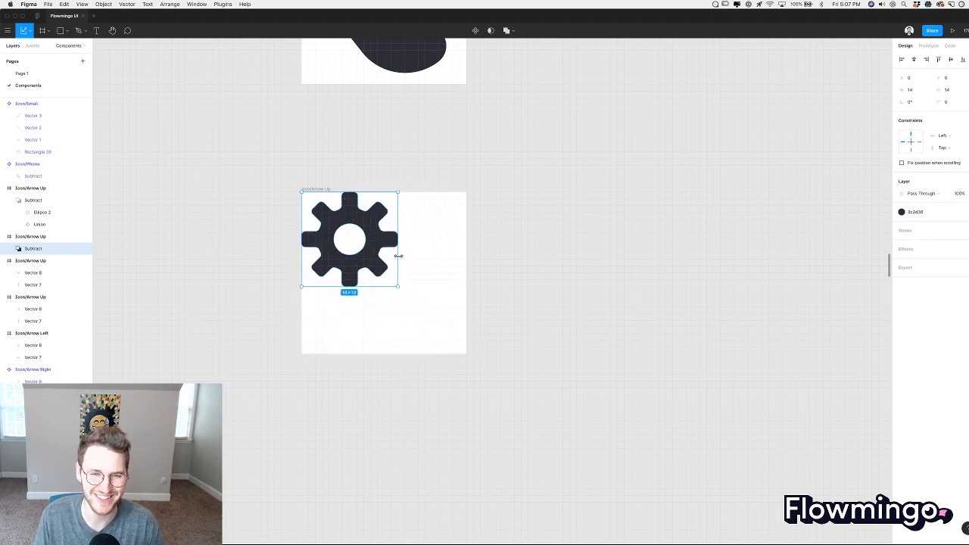
key(super+z)
key(v)
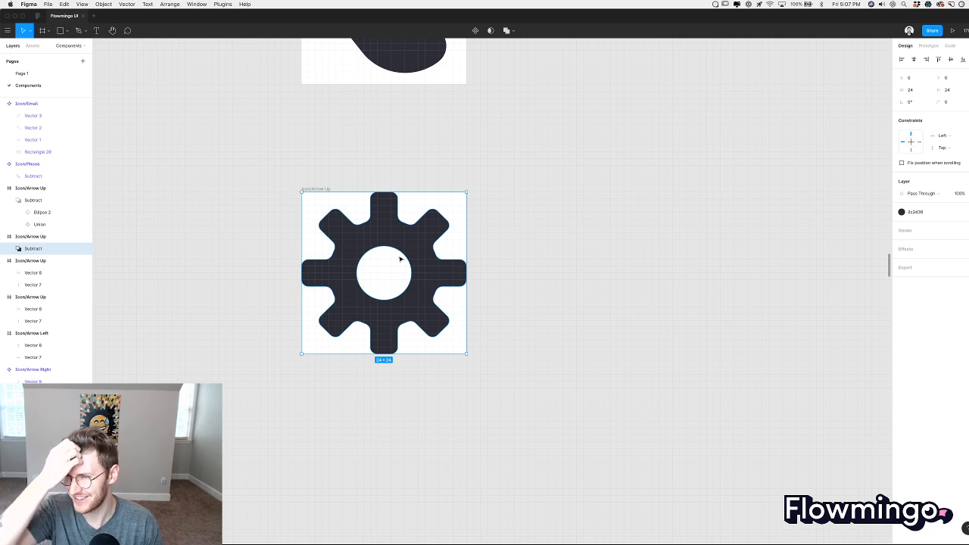
Place the up arrow and down arrow icons side by side between the solid icons and the email icon.
click(580, 250)
scroll(580, 250, down, 5)
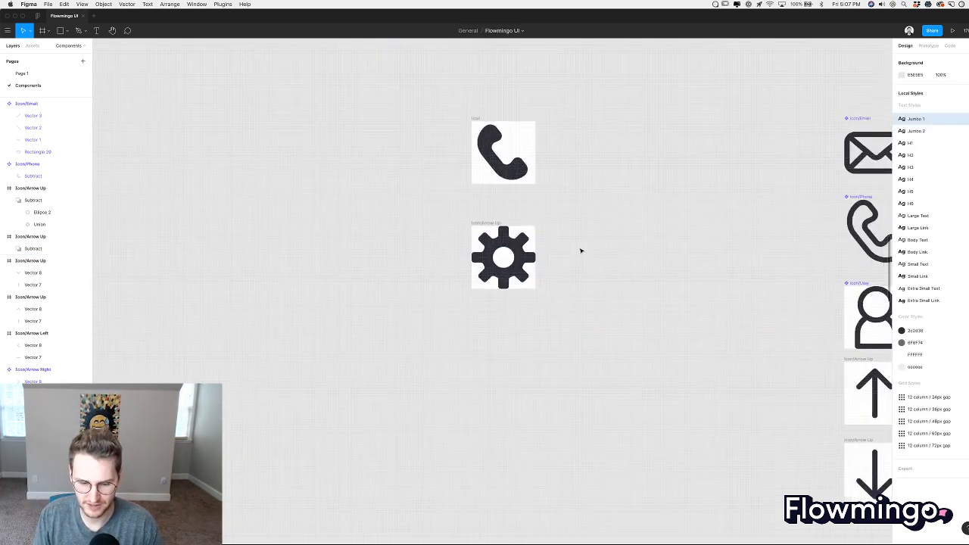
scroll(580, 250, right, 2)
scroll(580, 250, up, 2)
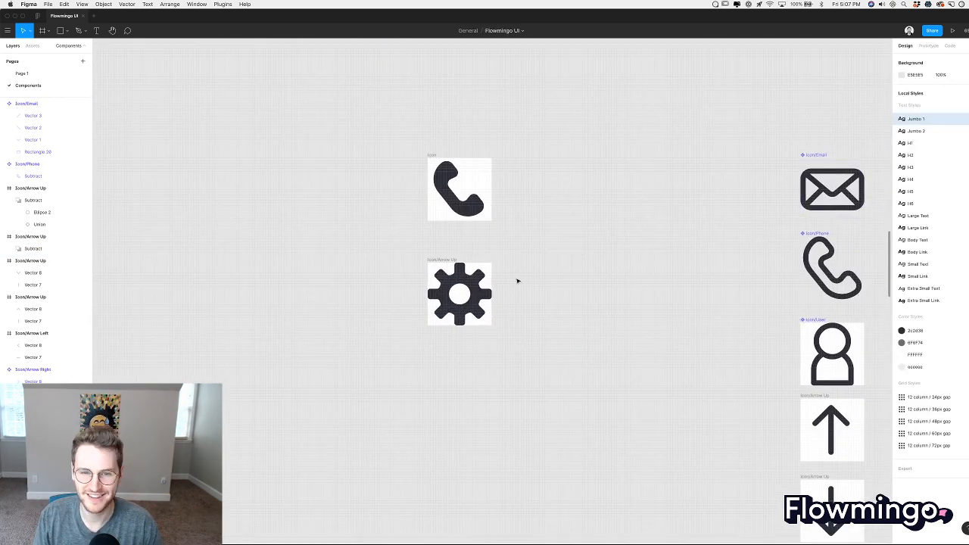
scroll(518, 281, up, 2)
scroll(518, 281, down, 4)
scroll(518, 281, right, 1)
scroll(518, 281, right, 2)
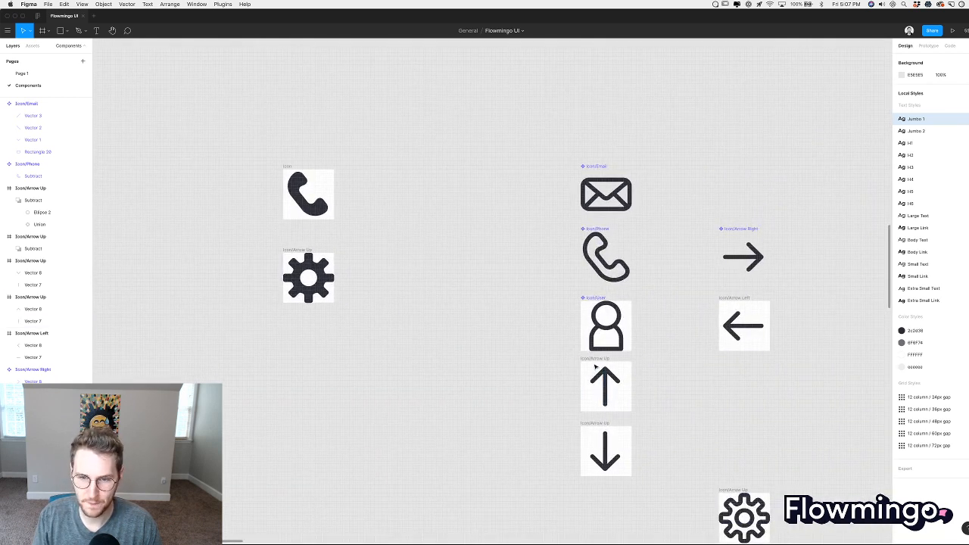
click(595, 365)
drag(594, 365, 447, 172)
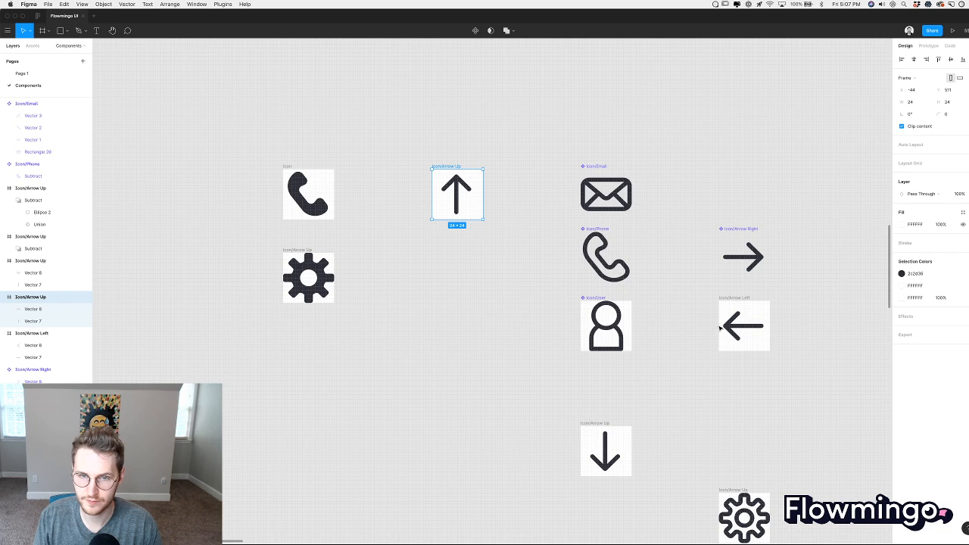
drag(601, 424, 512, 168)
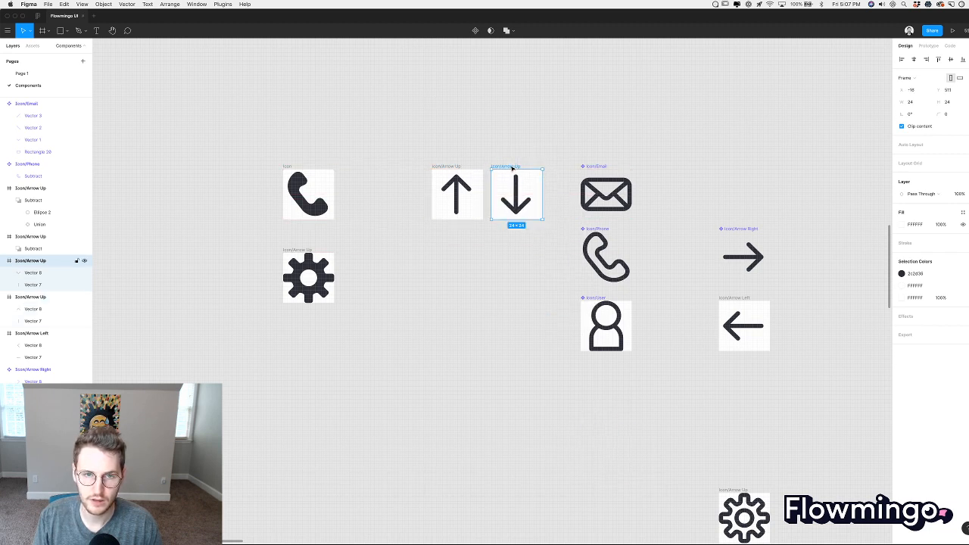
Move the up and down arrow pair below the outlined icons' rows and place the user icon beneath the up arrow.
drag(448, 168, 468, 412)
key(super+z)
shift+click(448, 167)
scroll(526, 291, right, 5)
scroll(525, 291, down, 2)
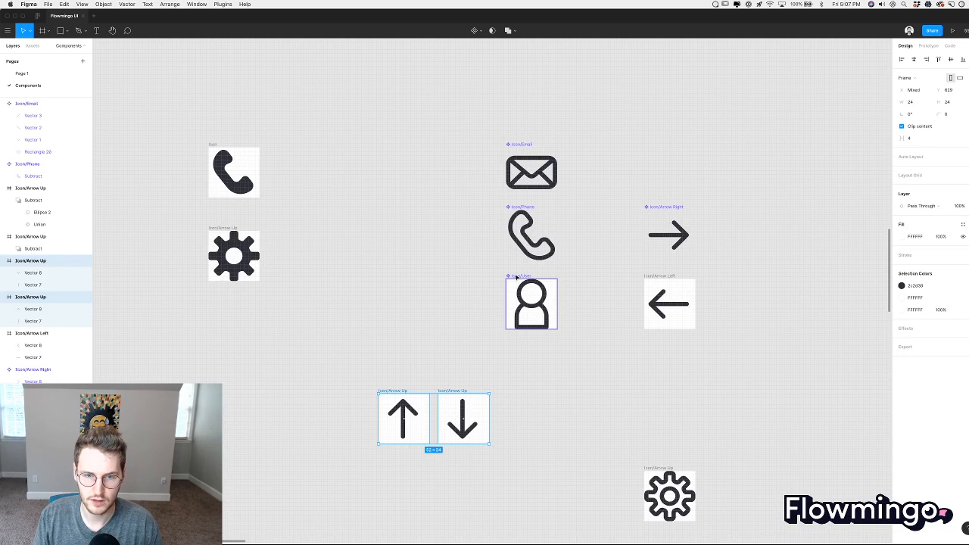
drag(516, 277, 388, 486)
click(391, 397)
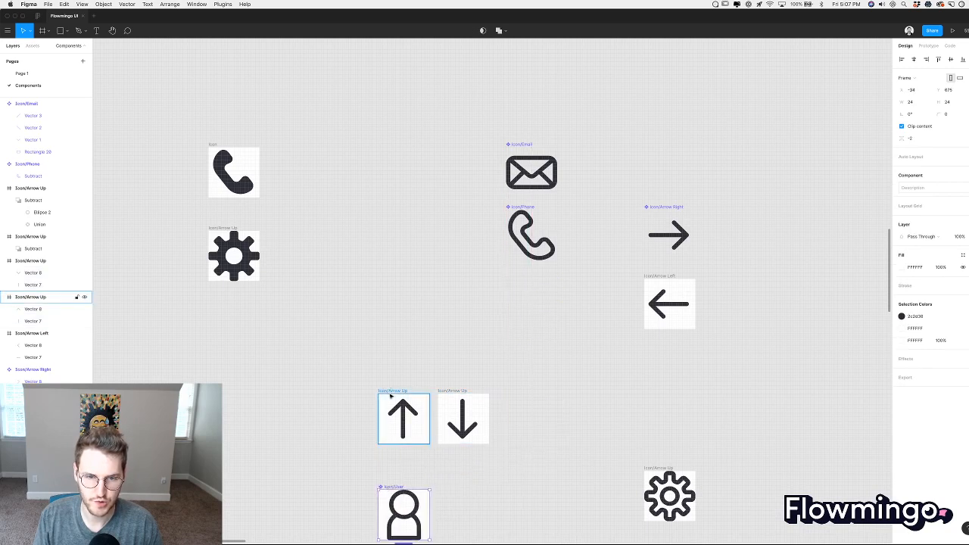
Space the down arrow 16 px from the up arrow and move the pair up just below the outlined phone icon.
drag(462, 393, 440, 302)
shift+click(392, 391)
key(super+z)
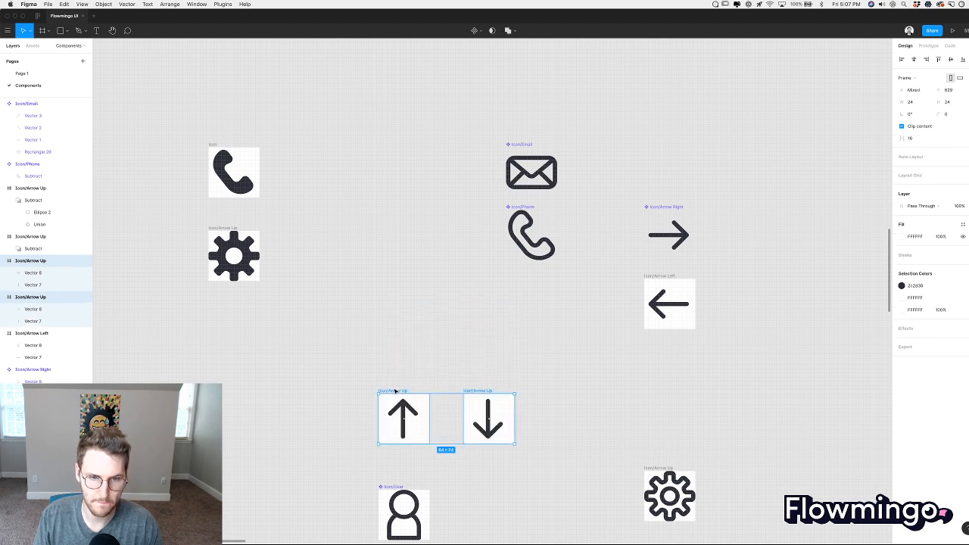
drag(395, 390, 440, 277)
key(Escape)
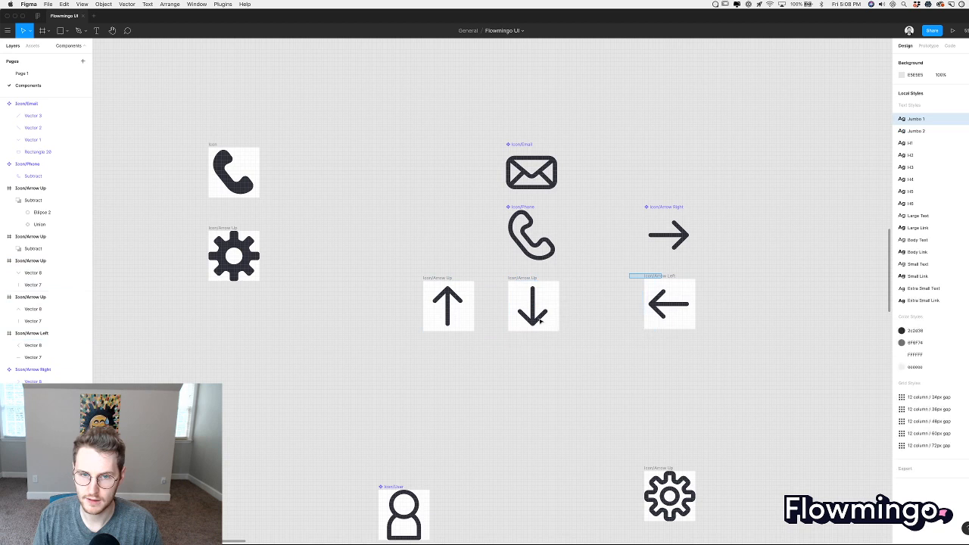
Place the left arrow below the up arrow and the right arrow below the down arrow to form a two-by-two grid.
drag(540, 321, 383, 331)
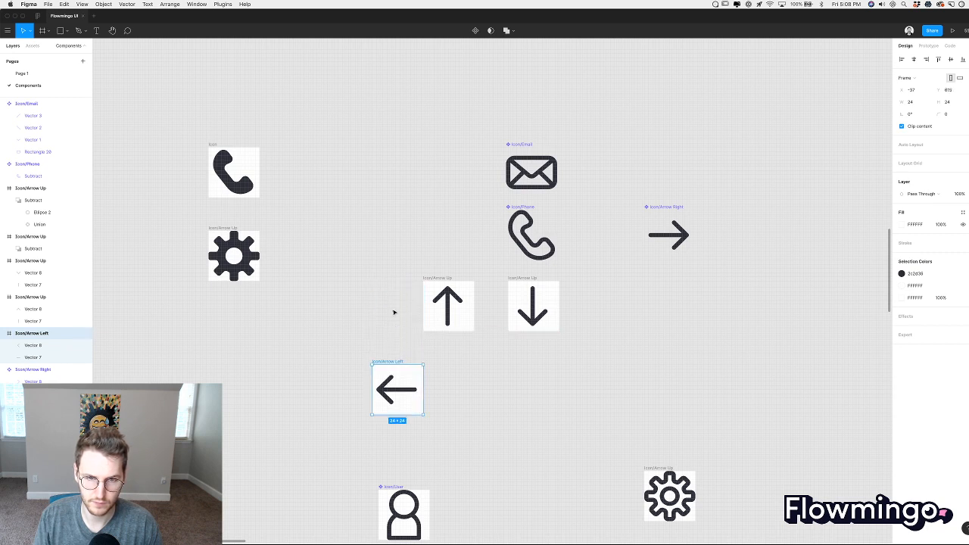
drag(389, 364, 441, 364)
drag(658, 208, 521, 367)
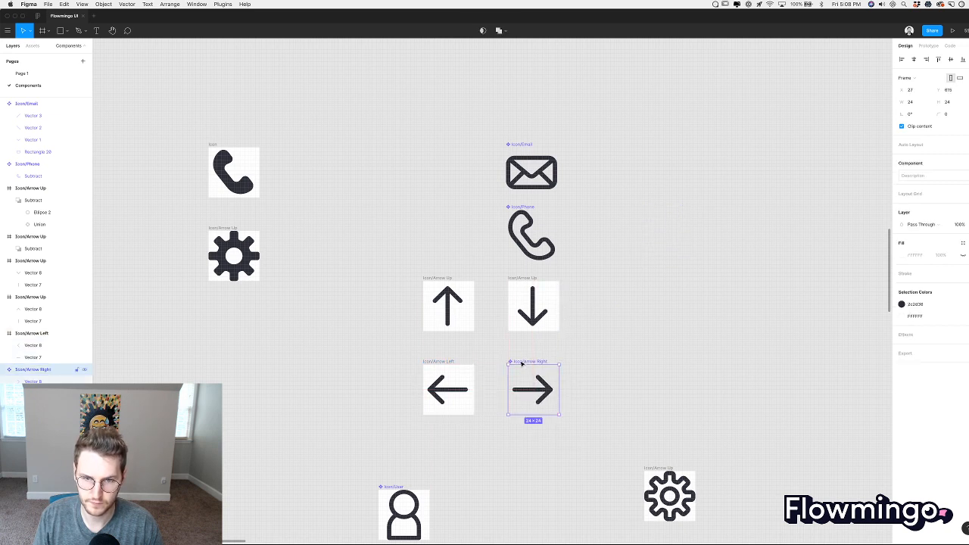
click(599, 381)
Place the user icon beside the down arrow and the outlined gear beneath it, beside the right arrow.
scroll(598, 381, down, 2)
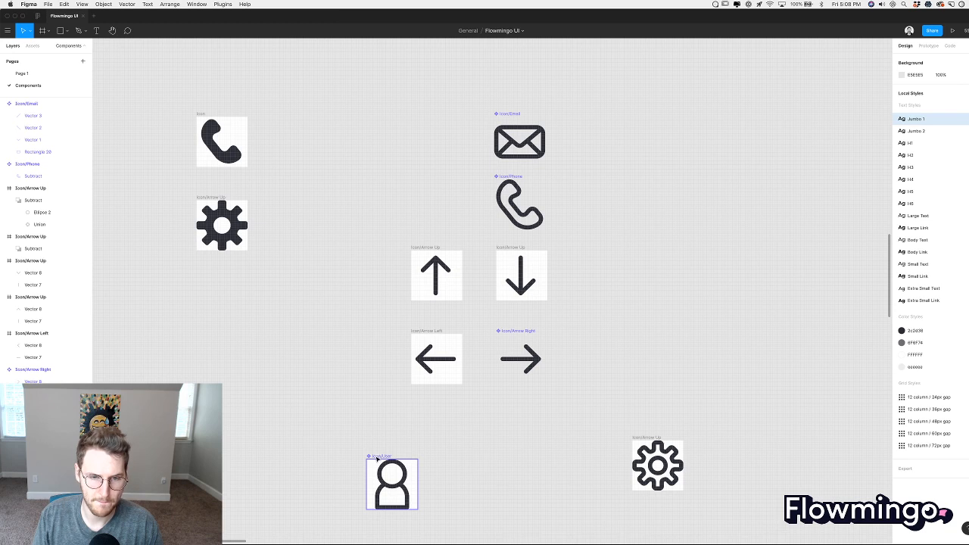
drag(641, 298, 592, 250)
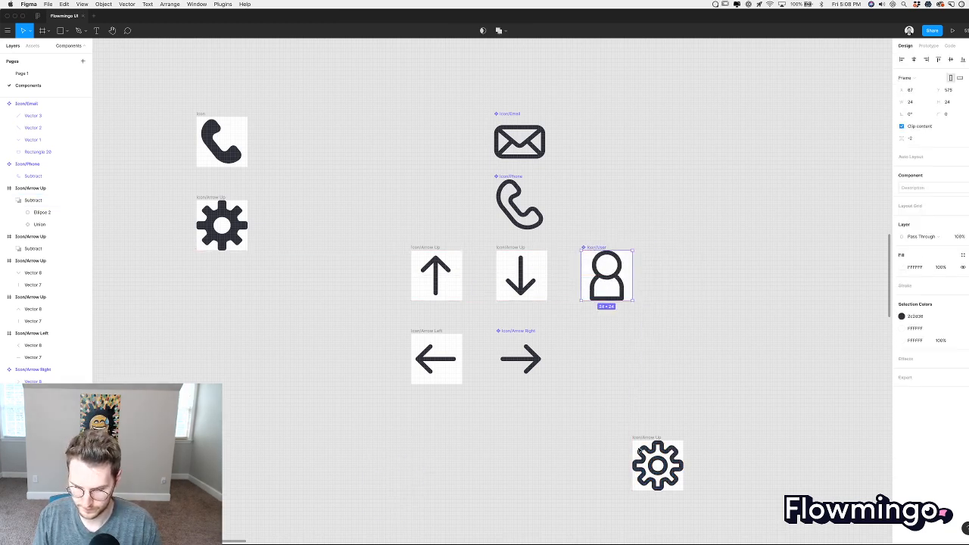
drag(634, 442, 583, 329)
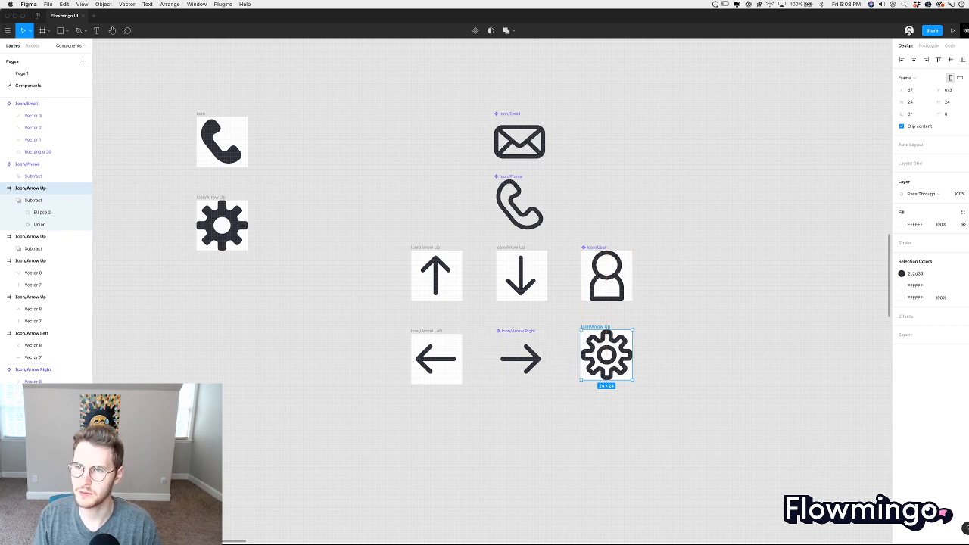
Turn off Snap to Pixel Grid.
click(965, 30)
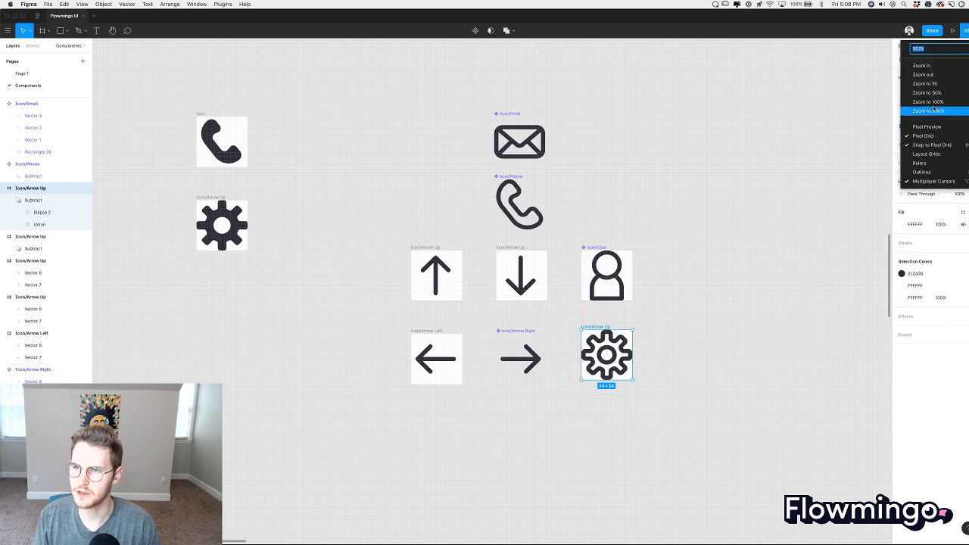
click(941, 144)
scroll(190, 197, left, 3)
scroll(190, 196, up, 5)
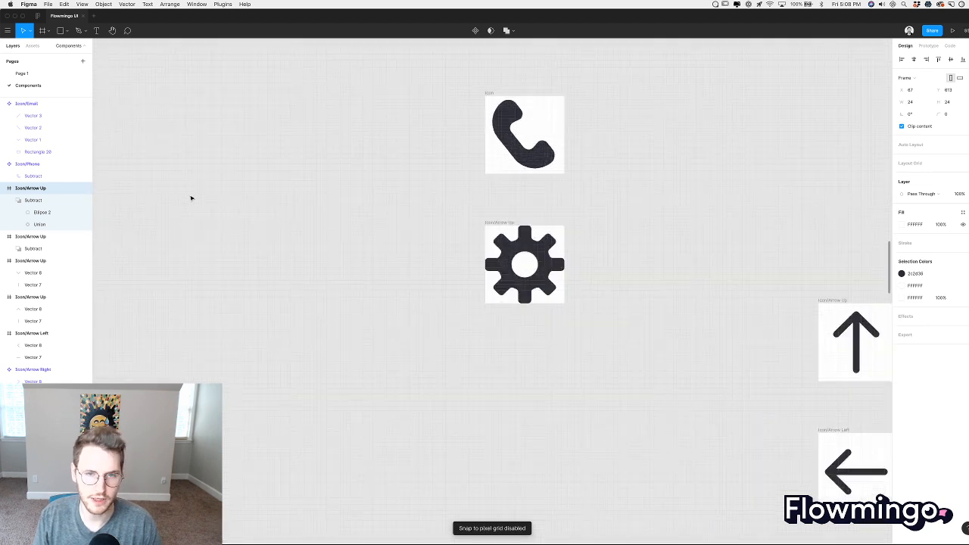
Try to scale down the solid gear's frame together with its contents.
click(506, 265)
double_click(516, 273)
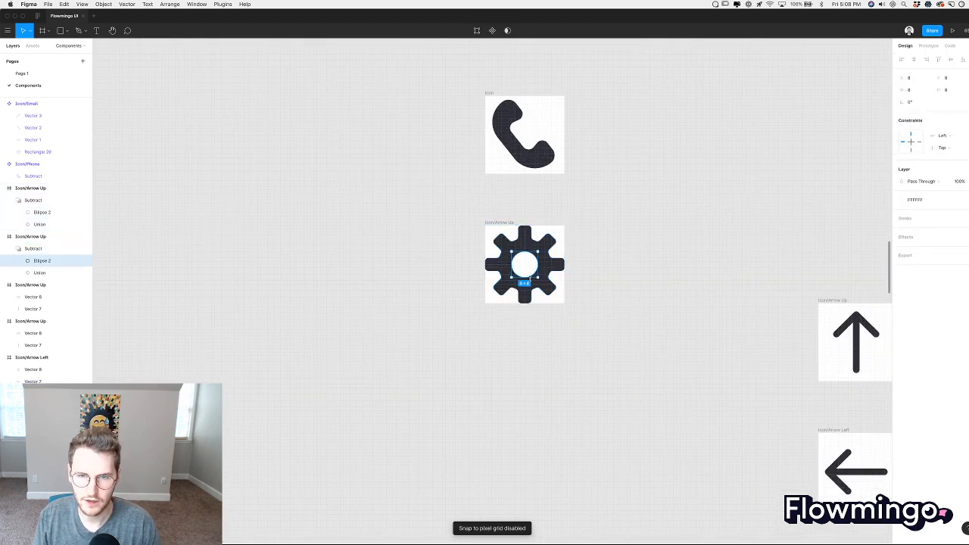
key(Escape)
click(540, 282)
scroll(545, 285, up, 3)
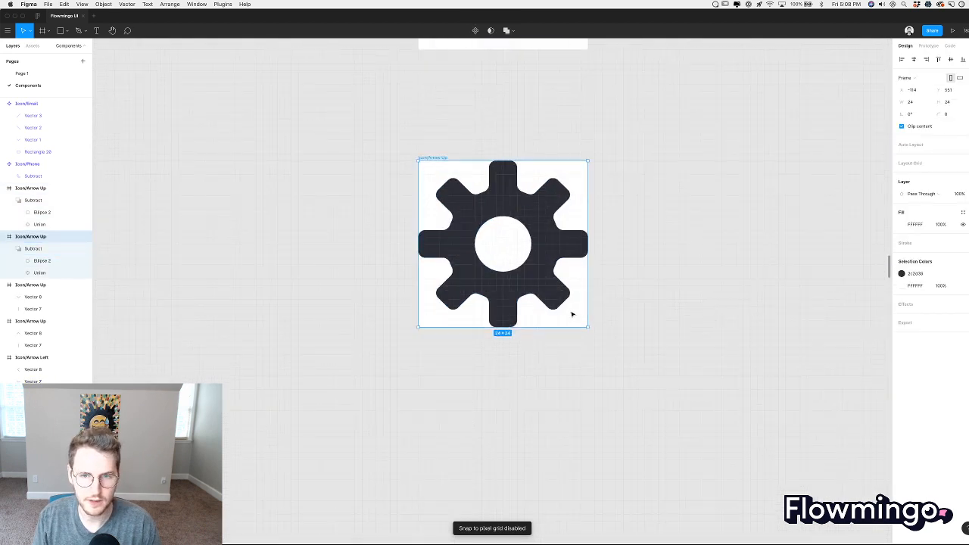
key(k)
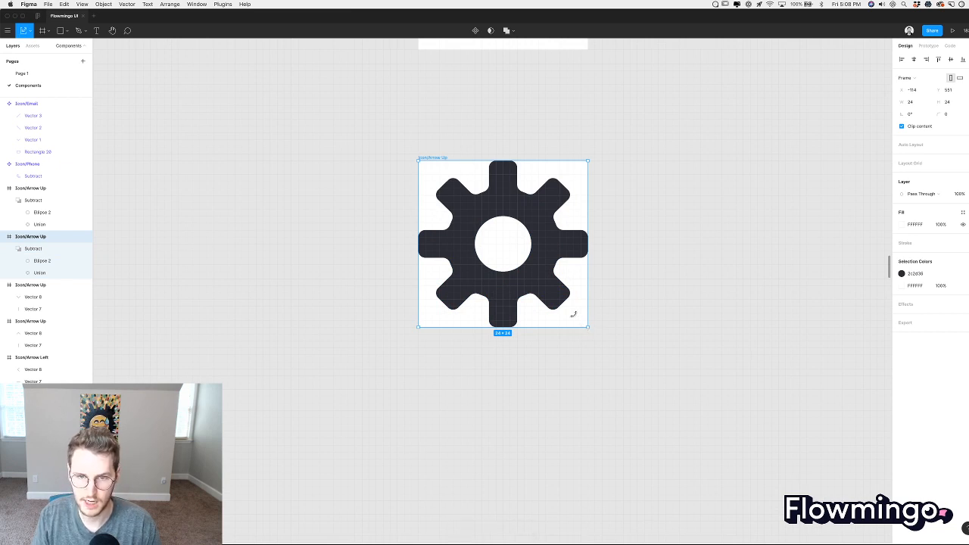
drag(586, 326, 563, 303)
key(super+z)
Try scaling only the solid gear shape to about 17 px within its frame.
click(33, 248)
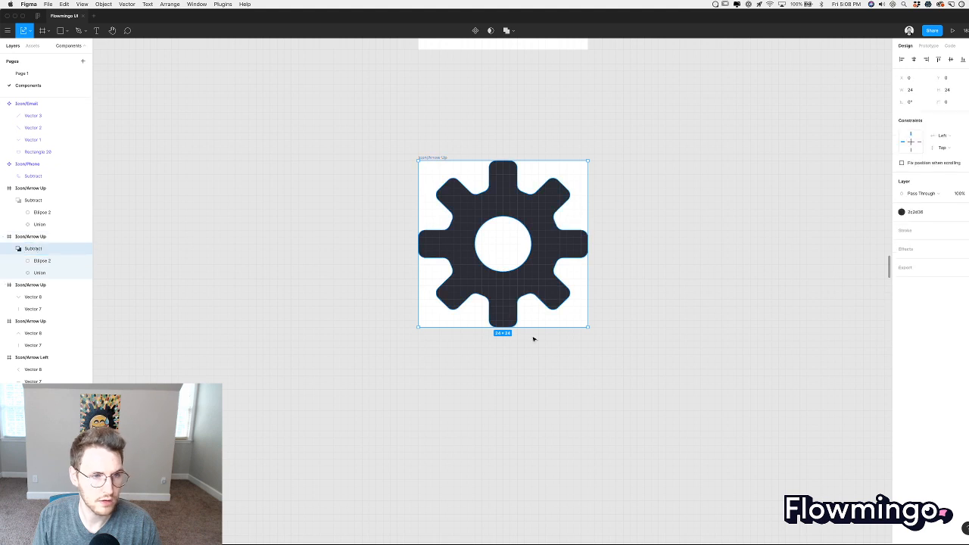
drag(587, 330, 520, 281)
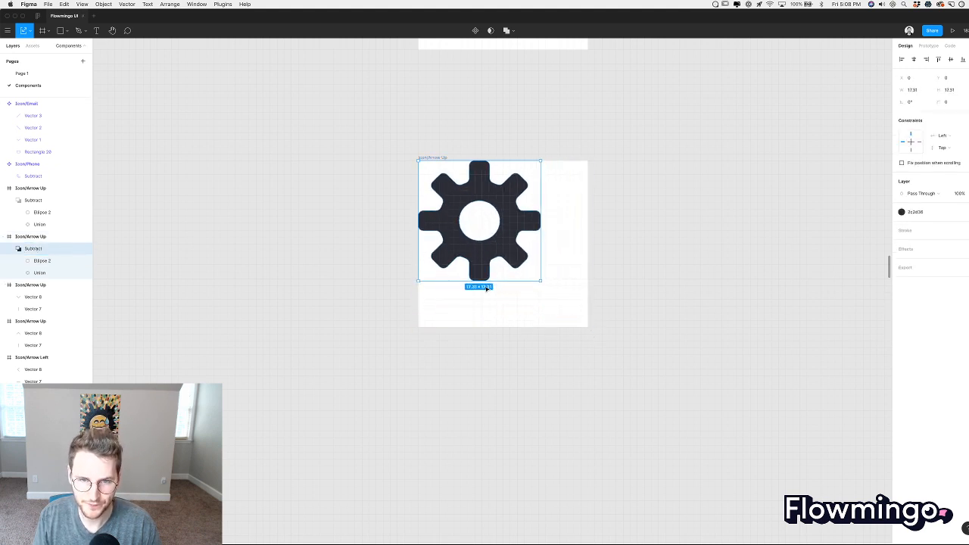
key(super+z)
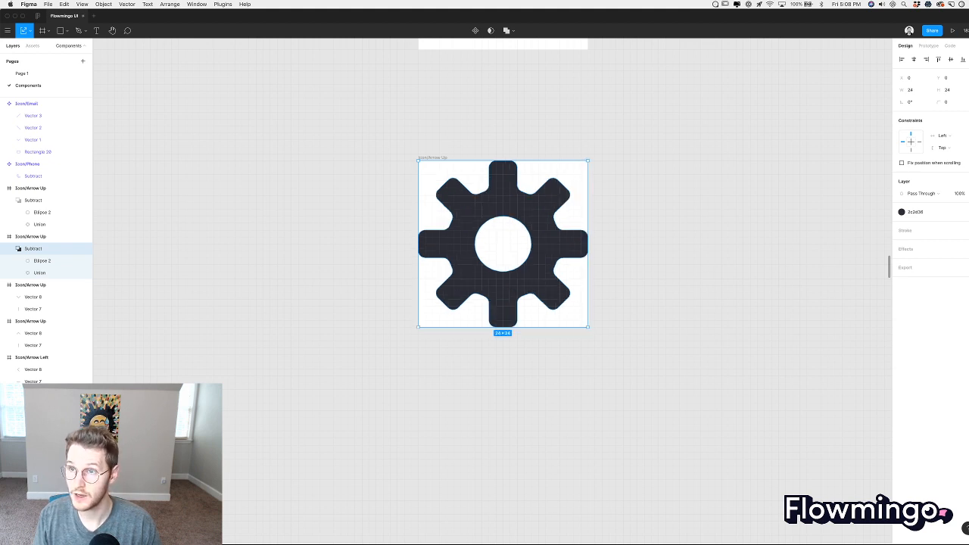
Turn Snap to Pixel Grid back on.
click(961, 31)
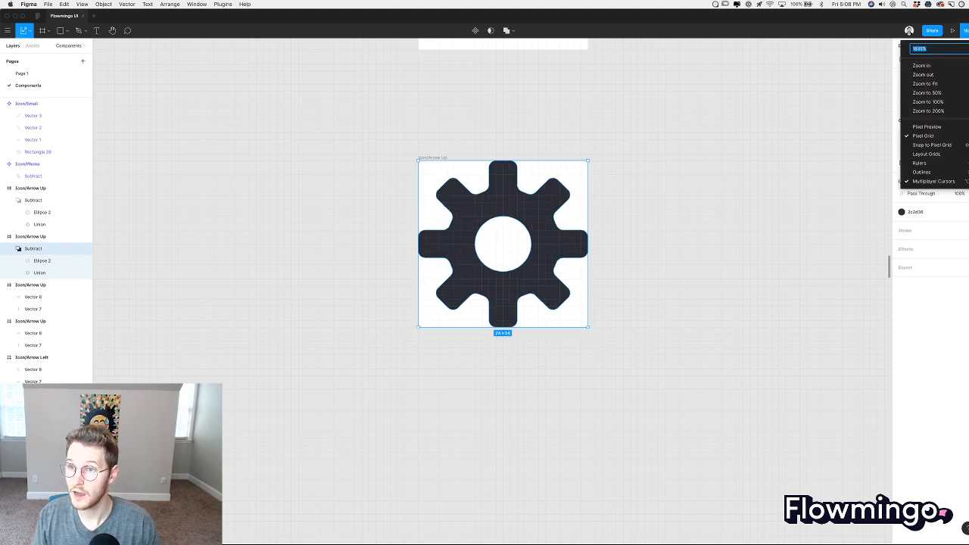
click(937, 144)
scroll(624, 237, down, 5)
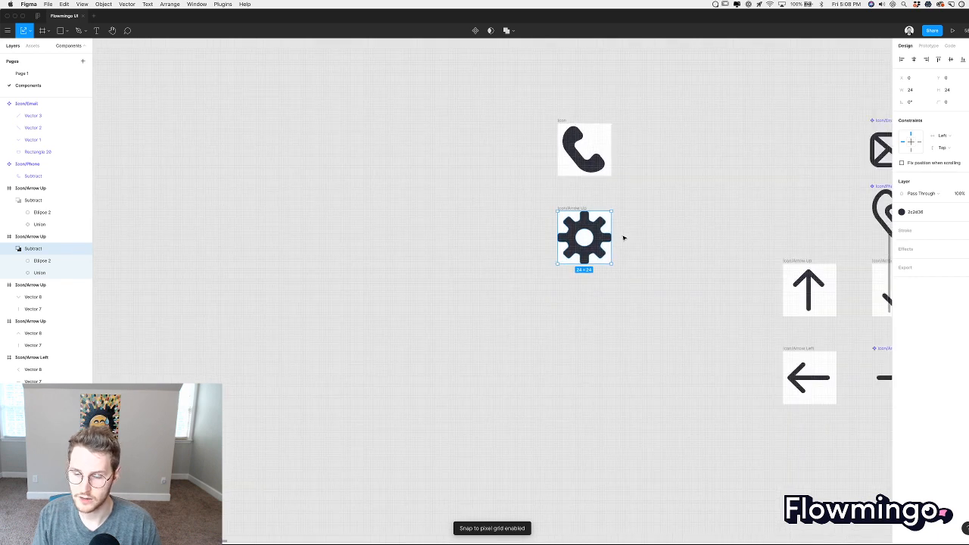
Move the outlined phone icon below the left arrow and the email icon below the right arrow to start a third row.
scroll(624, 237, right, 5)
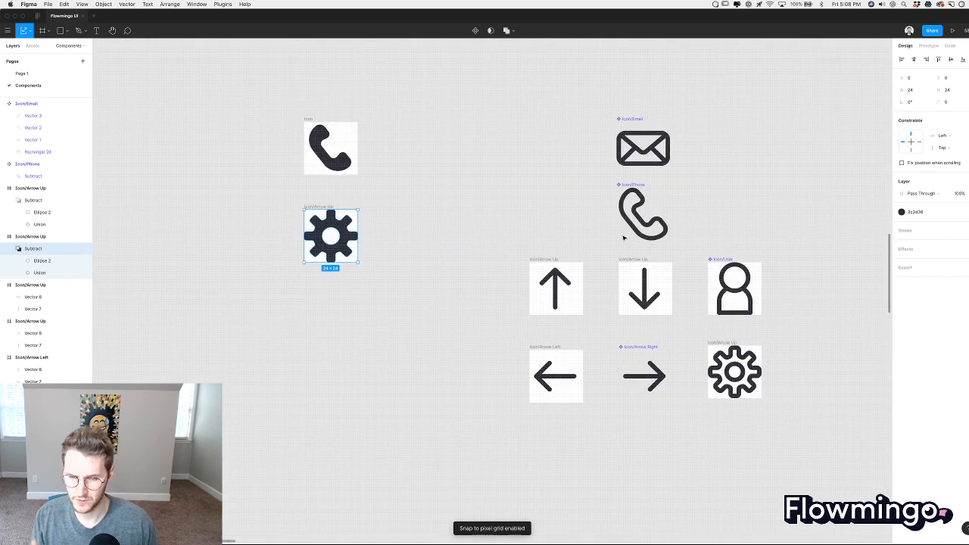
scroll(480, 305, right, 3)
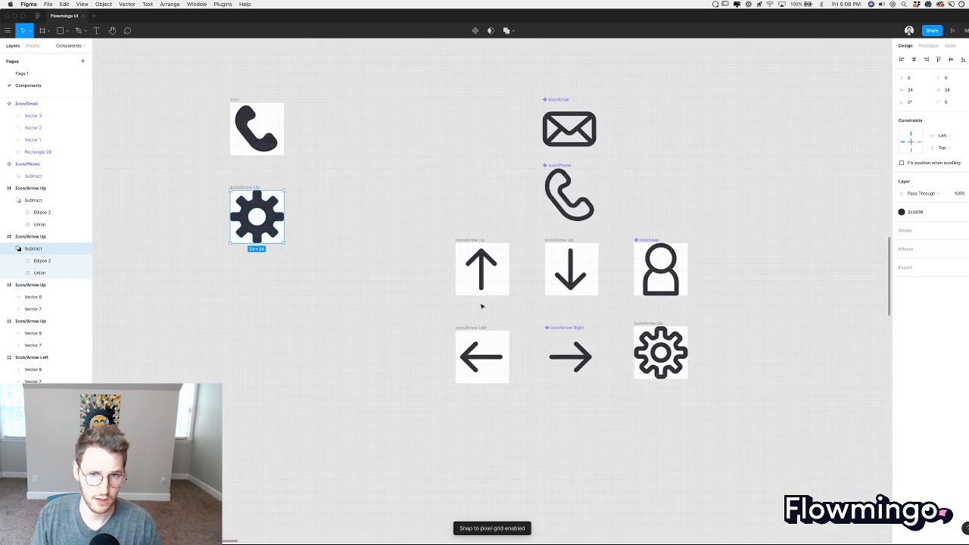
scroll(480, 305, up, 2)
click(389, 318)
scroll(389, 318, up, 2)
scroll(389, 318, right, 5)
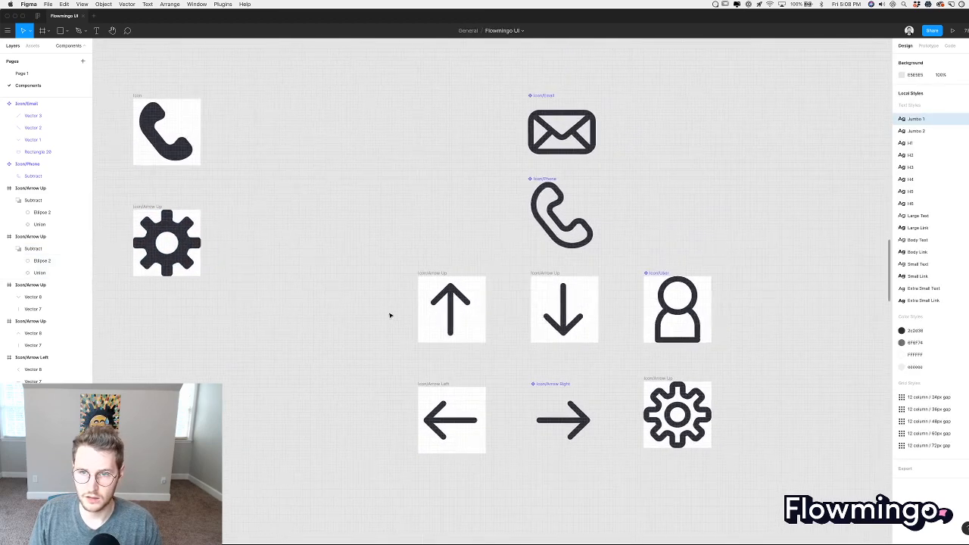
scroll(503, 253, down, 5)
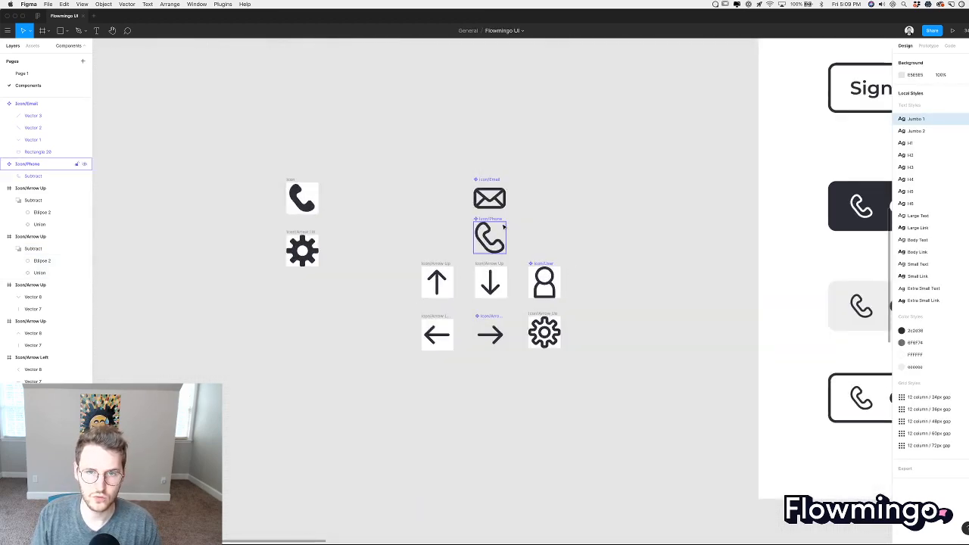
drag(493, 220, 439, 373)
drag(489, 182, 489, 369)
click(556, 382)
scroll(557, 378, up, 3)
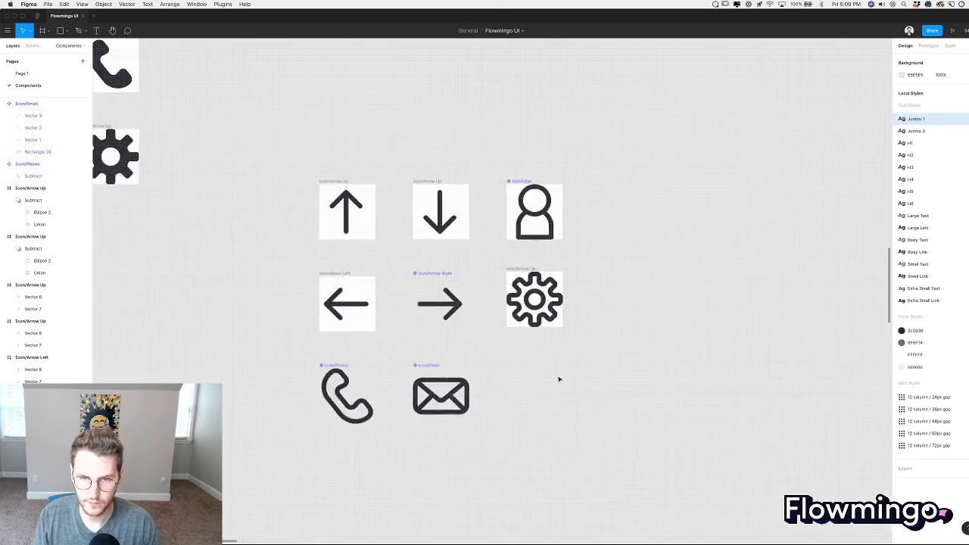
Duplicate the outlined gear frame directly beneath itself, beside the email icon, and delete the gear shape from the copy.
scroll(559, 380, down, 2)
click(525, 227)
drag(525, 227, 525, 326)
click(565, 322)
scroll(567, 318, up, 3)
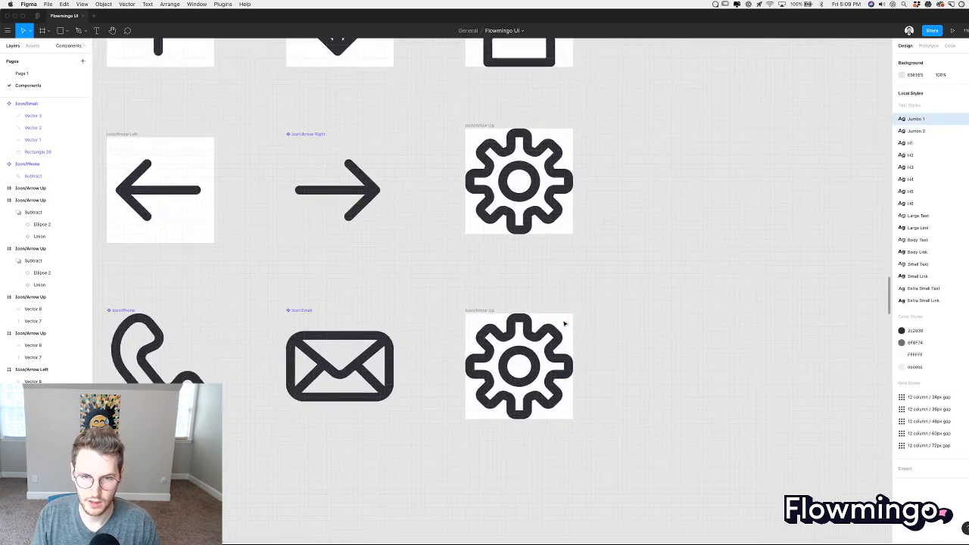
scroll(582, 305, up, 1)
click(578, 296)
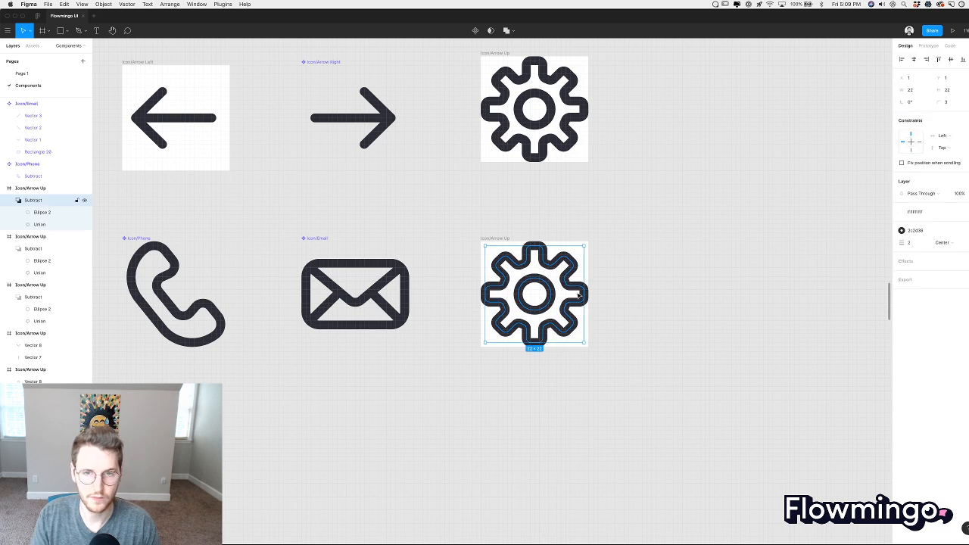
key(Delete)
Draw a 6 × 6 px circle inside the empty icon frame at X 9, Y 7.
scroll(558, 288, up, 2)
key(o)
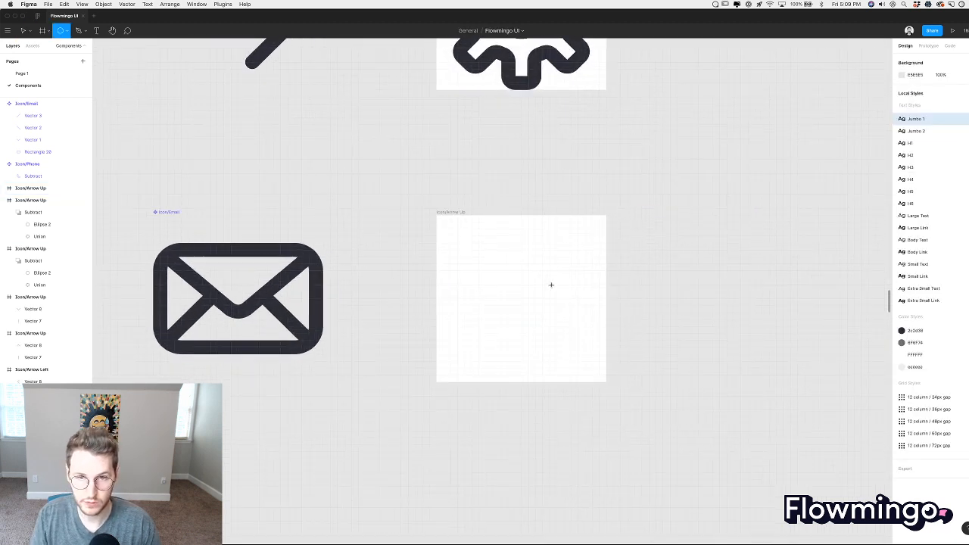
drag(522, 282, 543, 305)
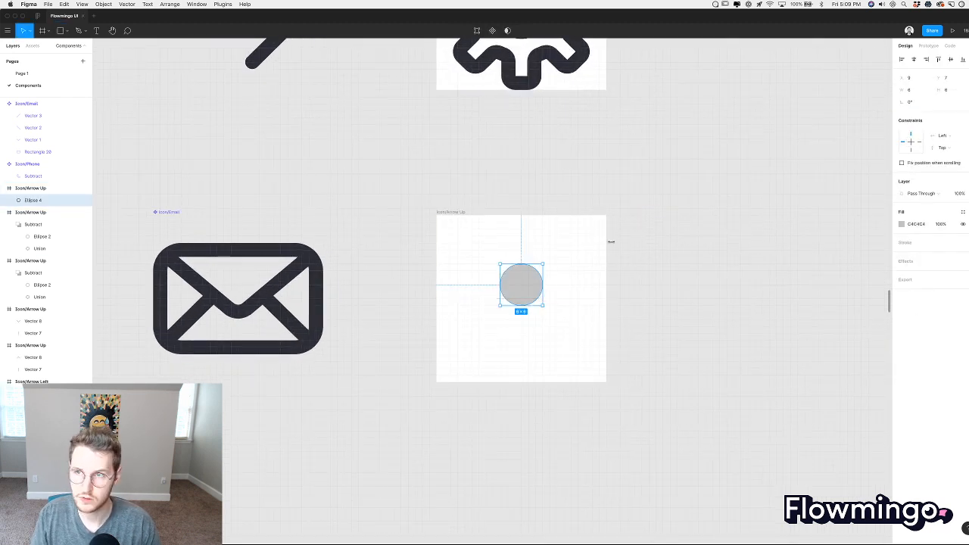
click(966, 30)
click(966, 31)
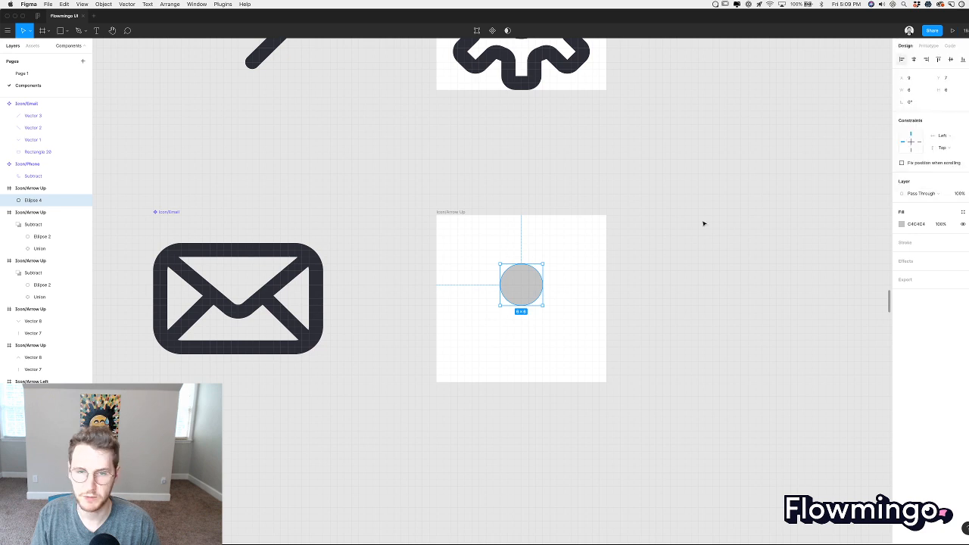
key(alt)
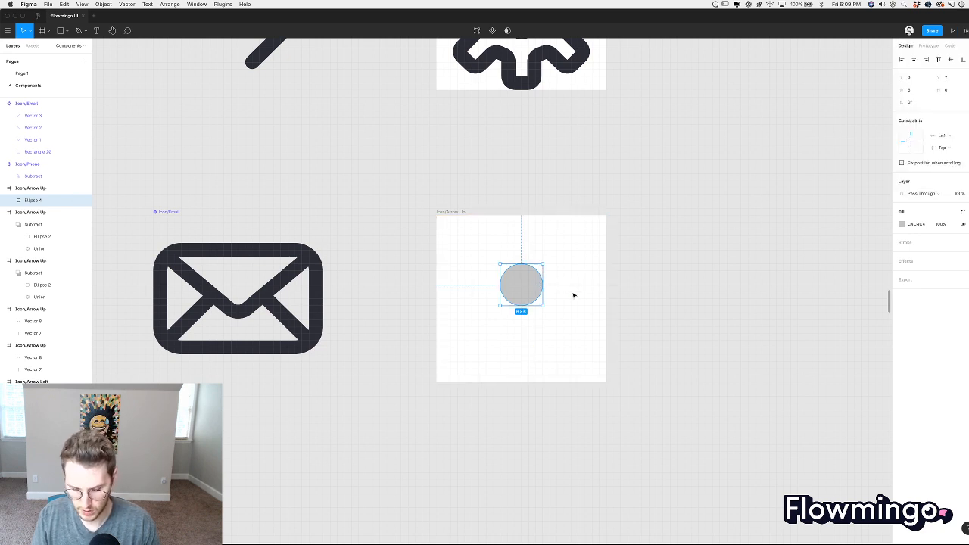
Paste a copy of the circle in place and enlarge it about its centre to 18 × 18 px.
key(super+v)
key(alt)
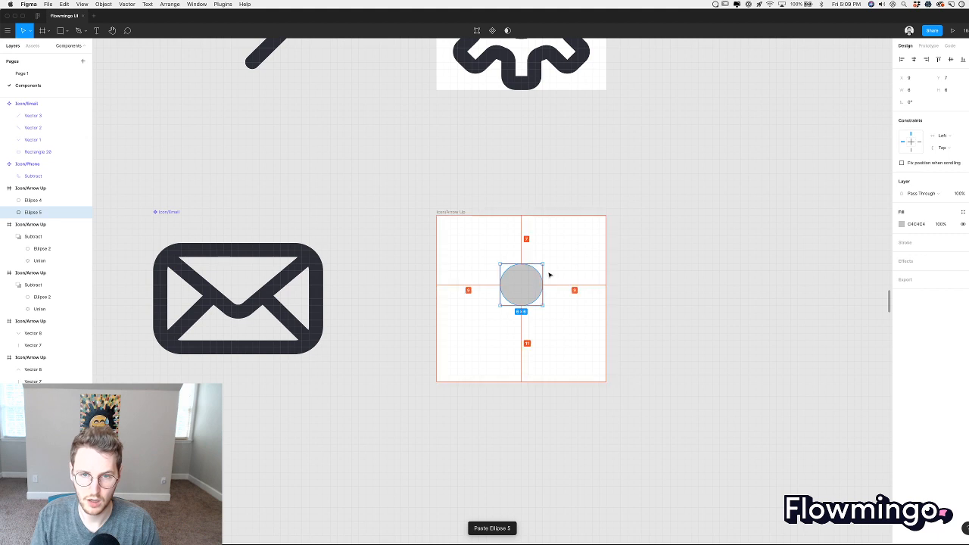
drag(543, 263, 584, 221)
Apply the white FFFFFF color style to the small inner circle.
click(533, 281)
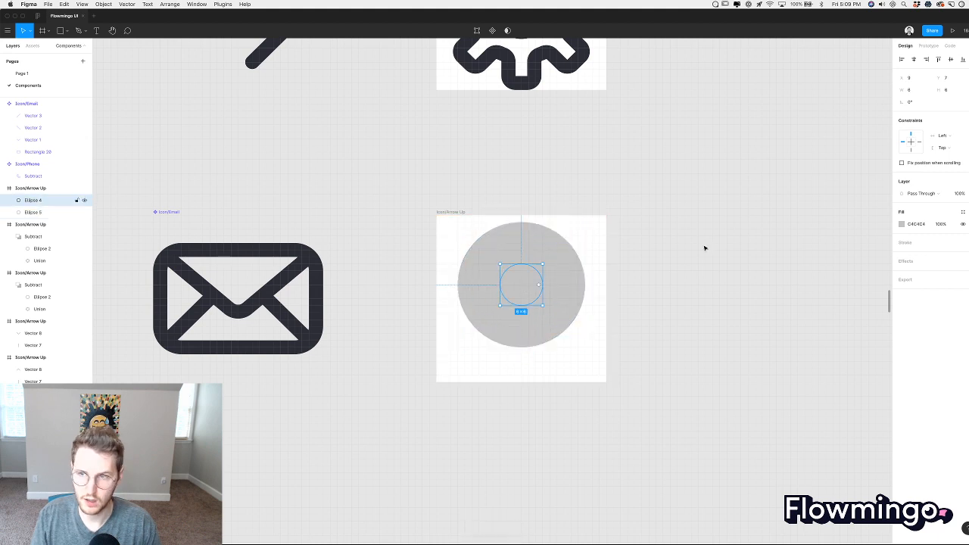
click(961, 212)
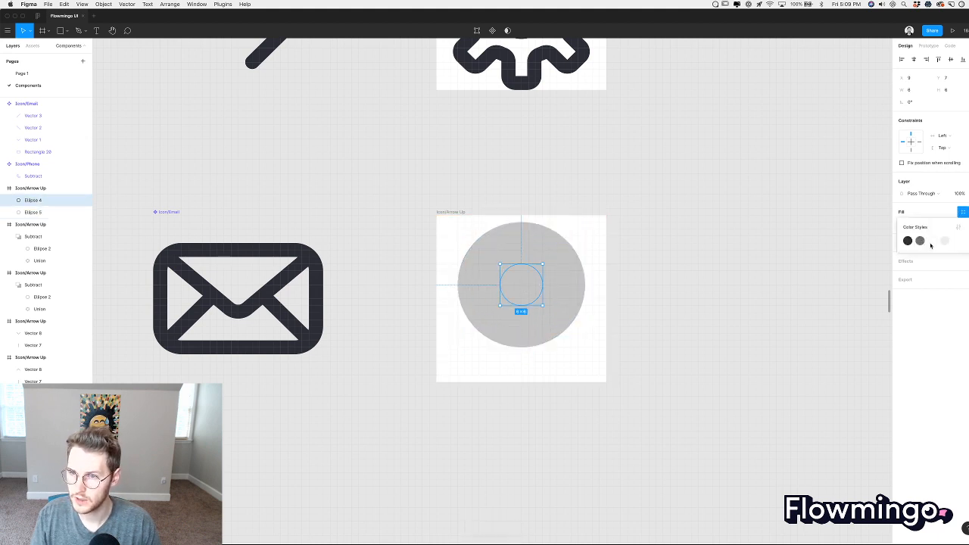
click(932, 240)
click(750, 242)
Enlarge the white inner circle about its centre to about 8 px and shift both circles up to the frame's top edge.
click(517, 248)
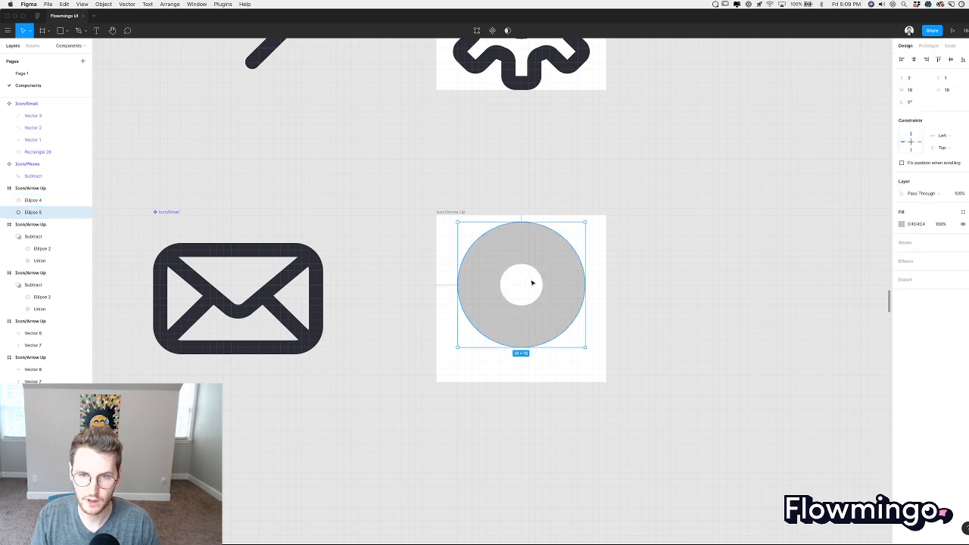
click(534, 281)
drag(544, 262, 532, 280)
click(578, 245)
click(559, 258)
shift+click(531, 286)
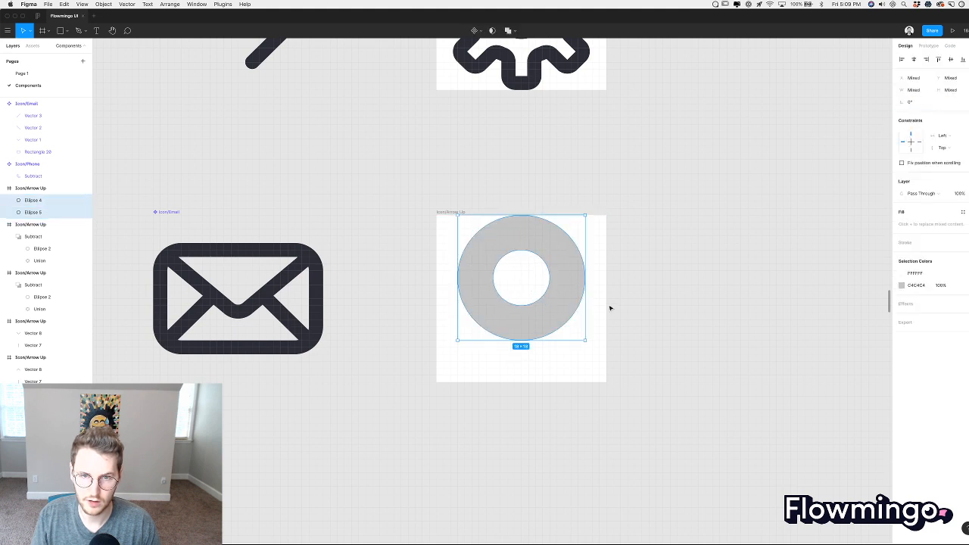
click(610, 307)
Move the large grey circle's bottom anchor point straight down to Y 24, at the frame's bottom edge.
double_click(569, 309)
click(522, 340)
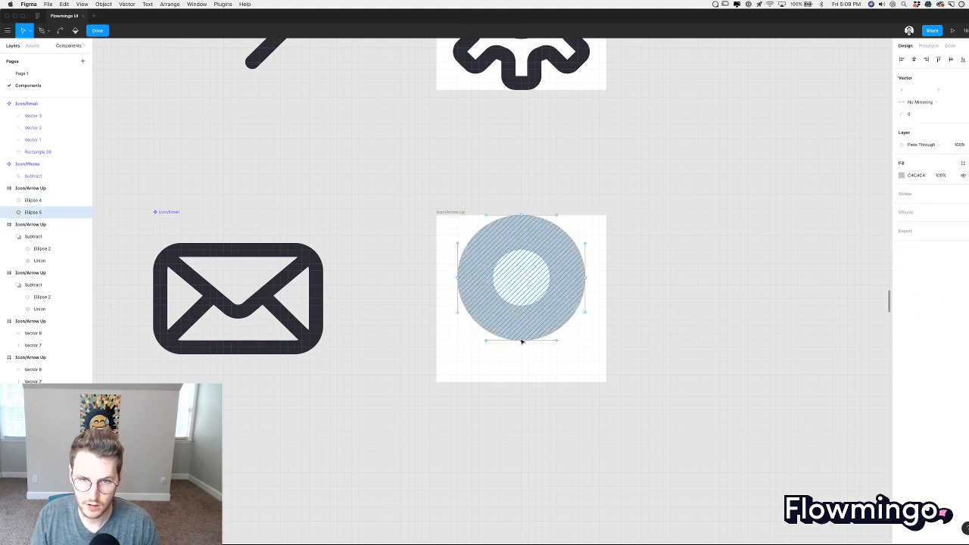
key(Down)
key(super+z)
drag(550, 377, 512, 334)
key(Down)
key(Down)
key(Down)
key(Down)
key(Down)
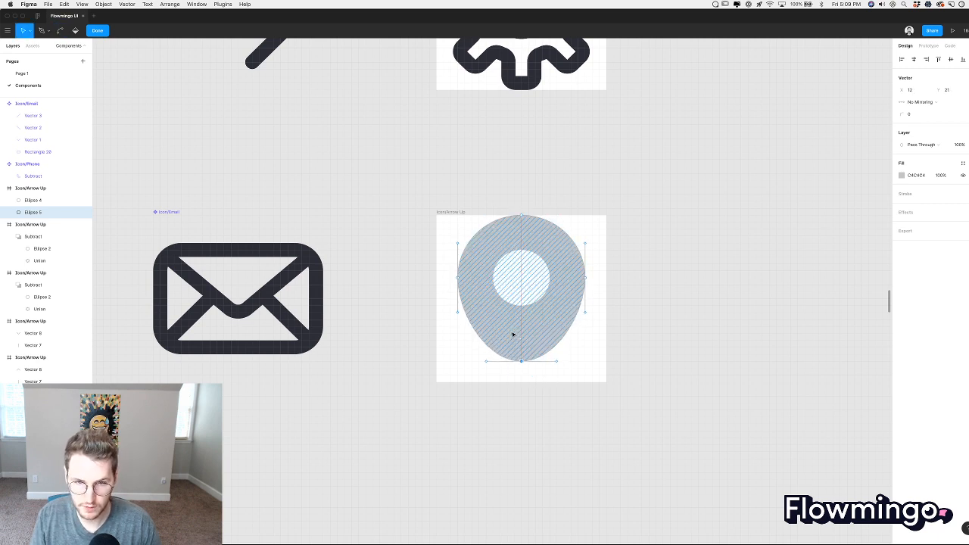
key(Down)
Shorten both curve handles of the bottom anchor point evenly to narrow the shape into a map pin tip.
scroll(513, 336, up, 5)
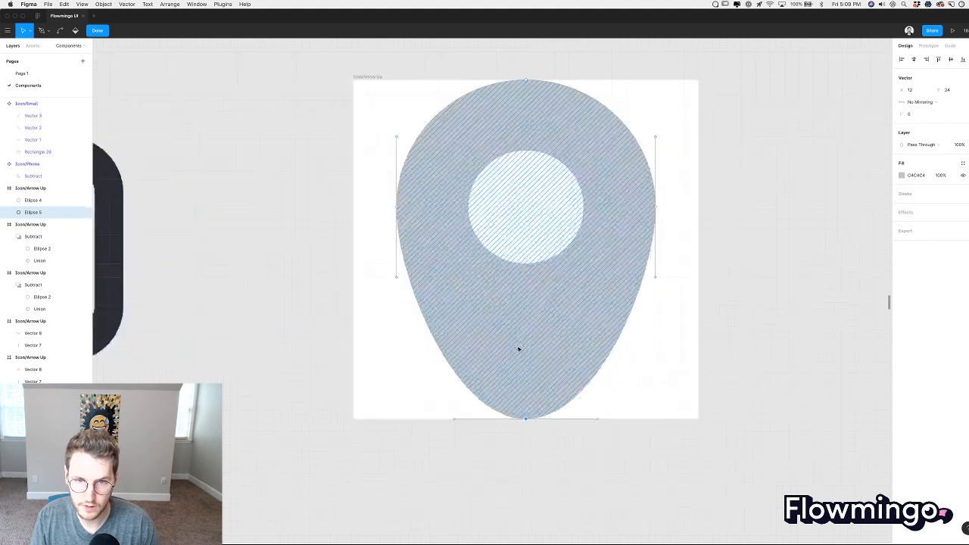
drag(427, 456, 487, 457)
drag(640, 455, 574, 456)
key(Escape)
key(Escape)
key(Escape)
scroll(674, 414, down, 5)
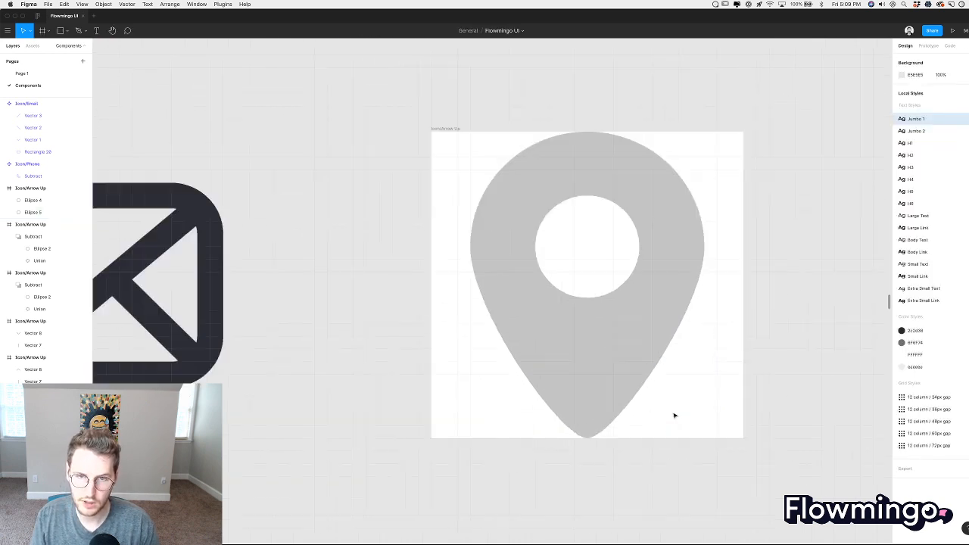
Lengthen the lower curve handles of the pin's right and left anchor points equally to make its sides fuller.
scroll(674, 414, up, 1)
click(664, 325)
key(Return)
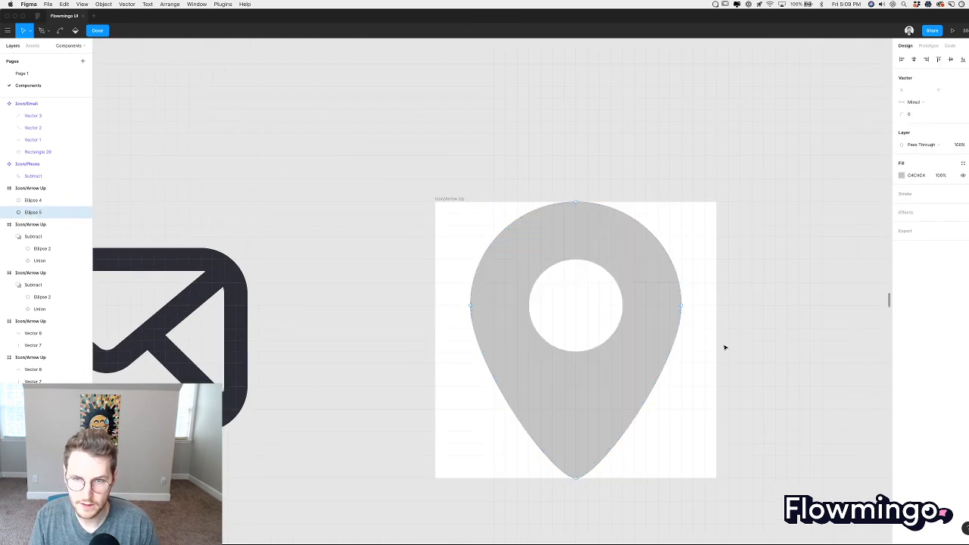
click(682, 305)
drag(681, 361, 684, 395)
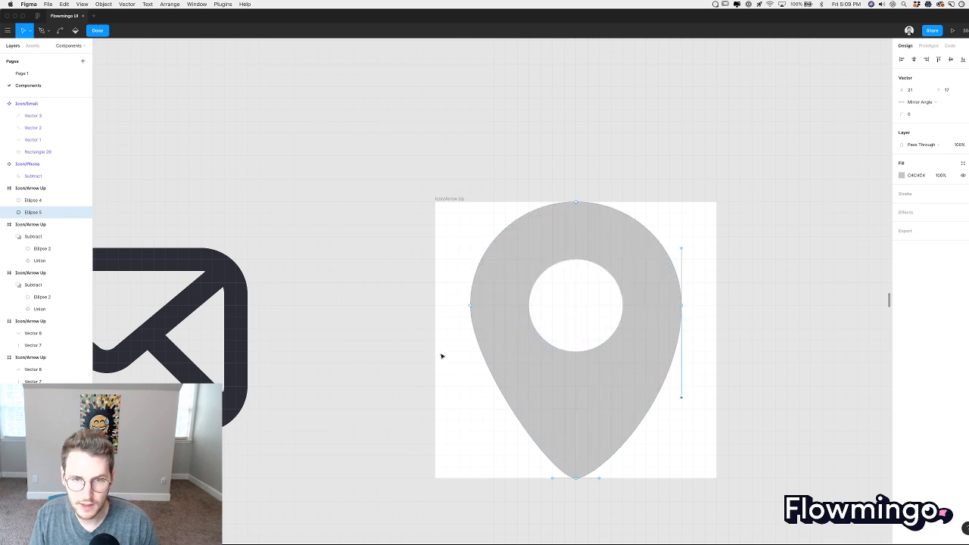
click(469, 308)
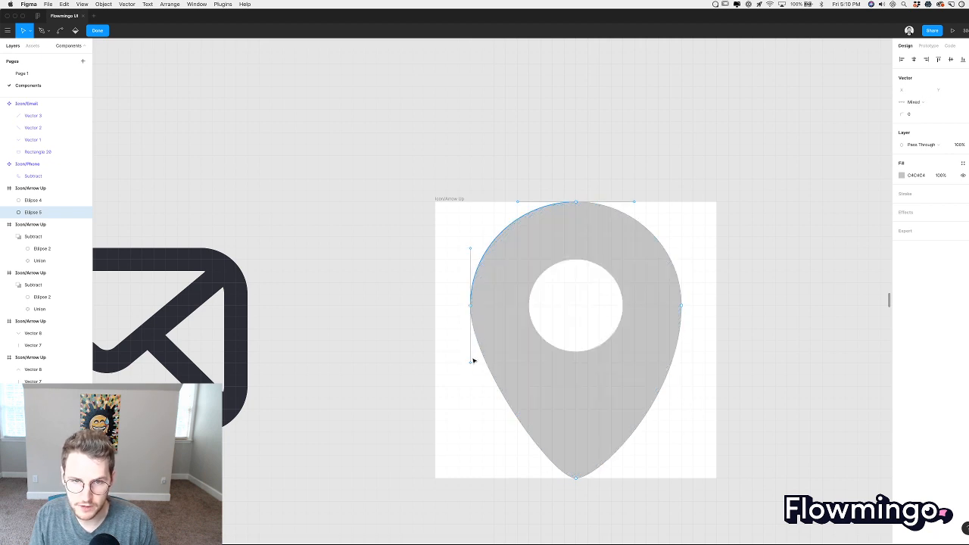
drag(470, 363, 471, 399)
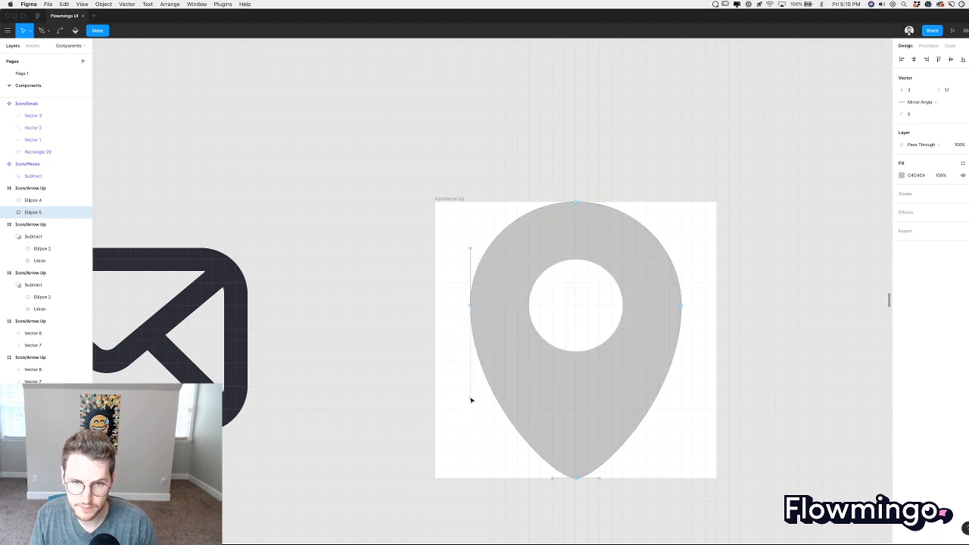
click(461, 431)
key(Escape)
click(659, 413)
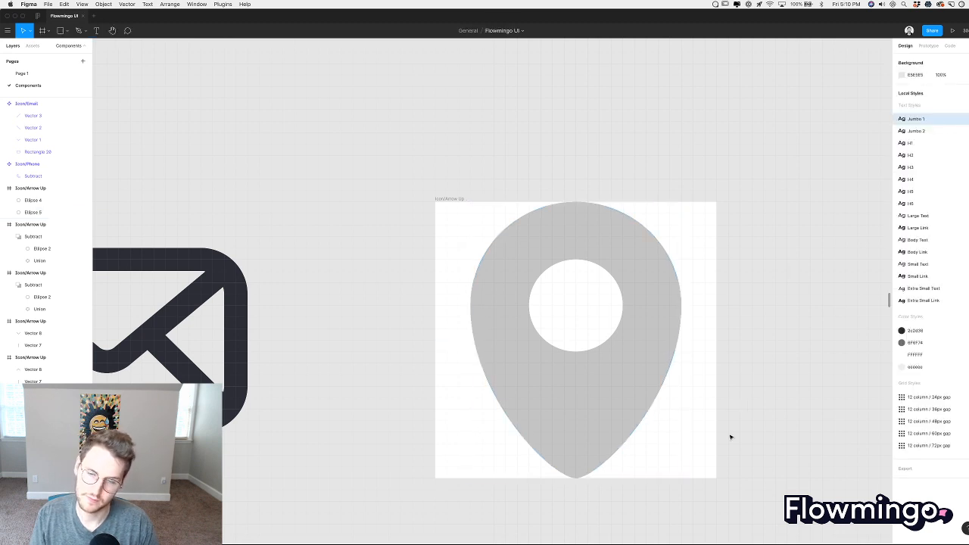
Apply the dark 2c2d36 color style to the grey map pin shape.
scroll(731, 437, down, 5)
click(638, 417)
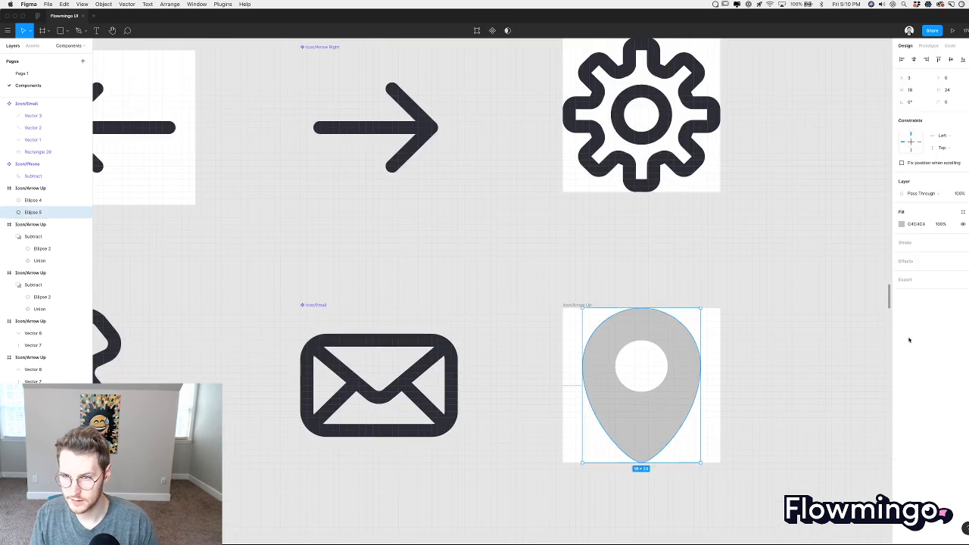
click(962, 224)
click(912, 243)
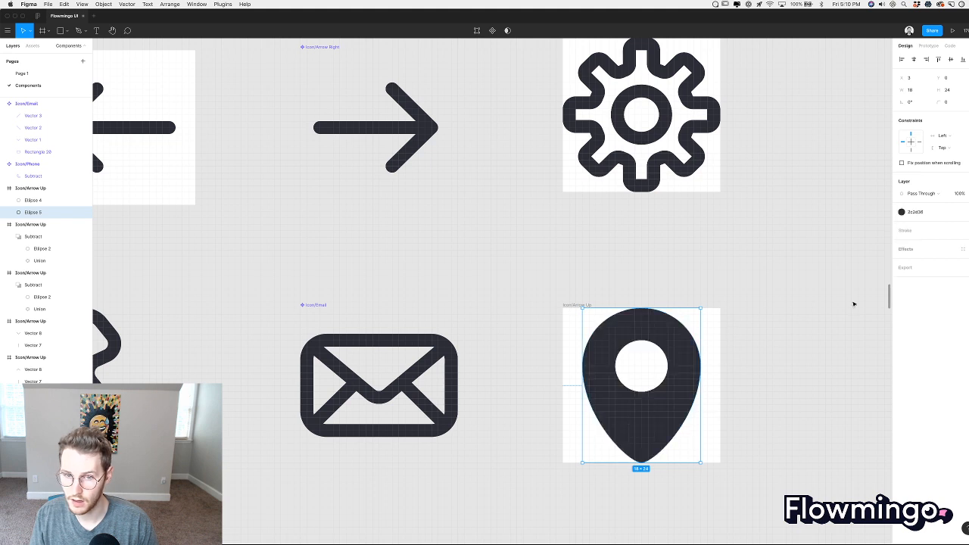
Scale the pin shape and its white inner circle together around their center, bringing the pair to 16 × 22.
click(796, 392)
scroll(816, 425, down, 3)
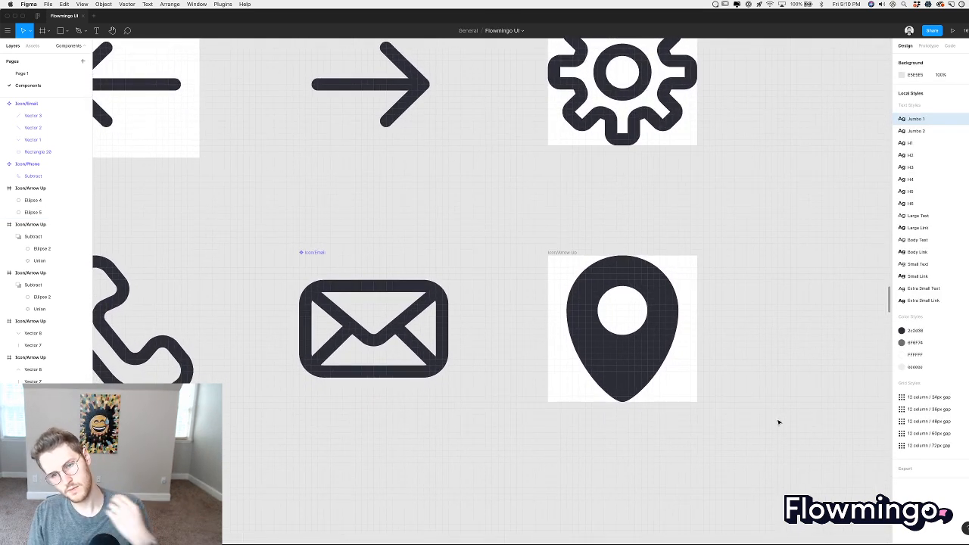
scroll(669, 405, up, 5)
click(572, 207)
shift+click(680, 138)
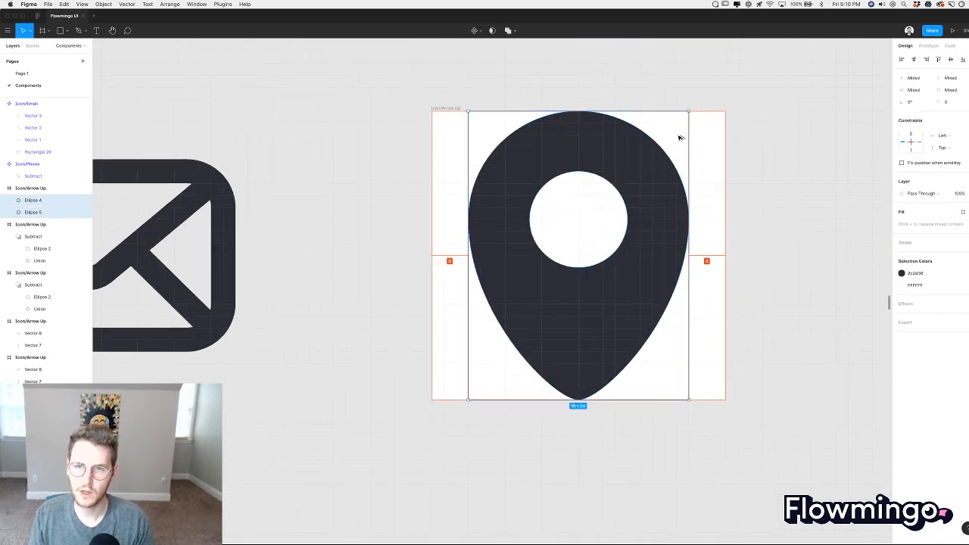
drag(684, 116, 672, 127)
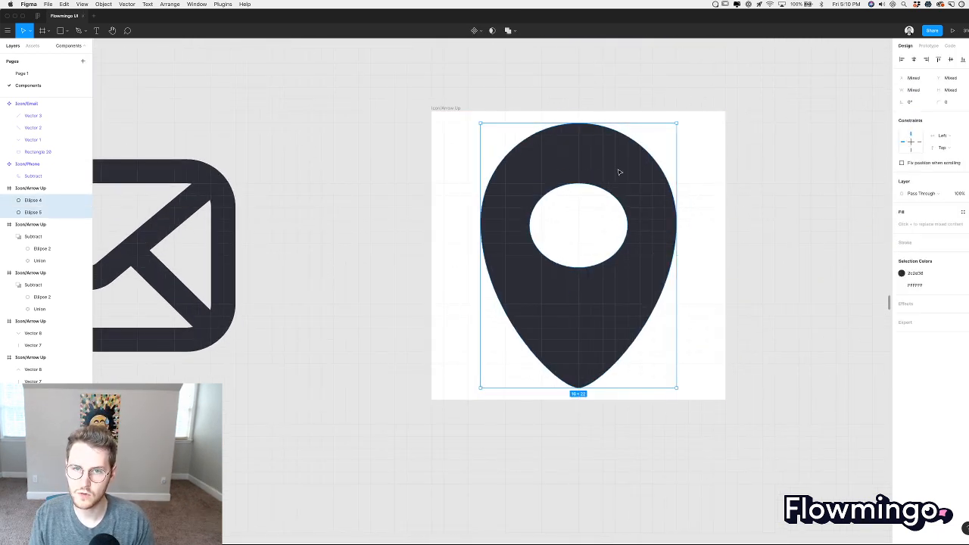
Set the white inner circle's height to 8 to make it perfectly round.
click(567, 225)
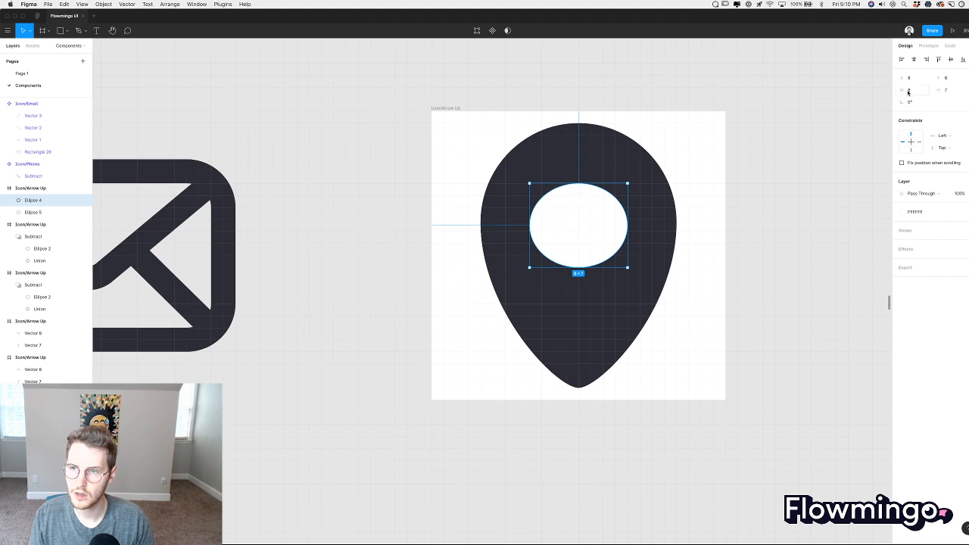
click(956, 91)
text(8)
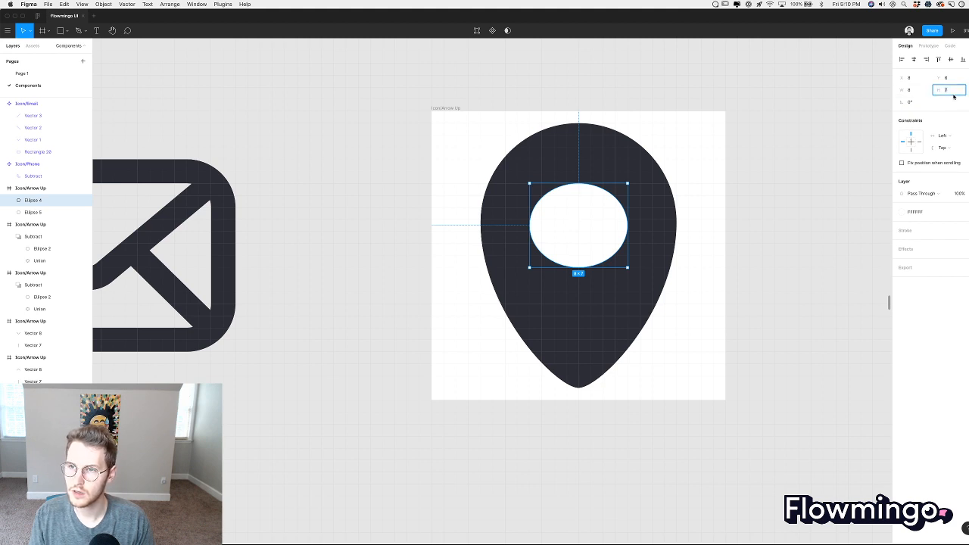
key(Return)
click(564, 190)
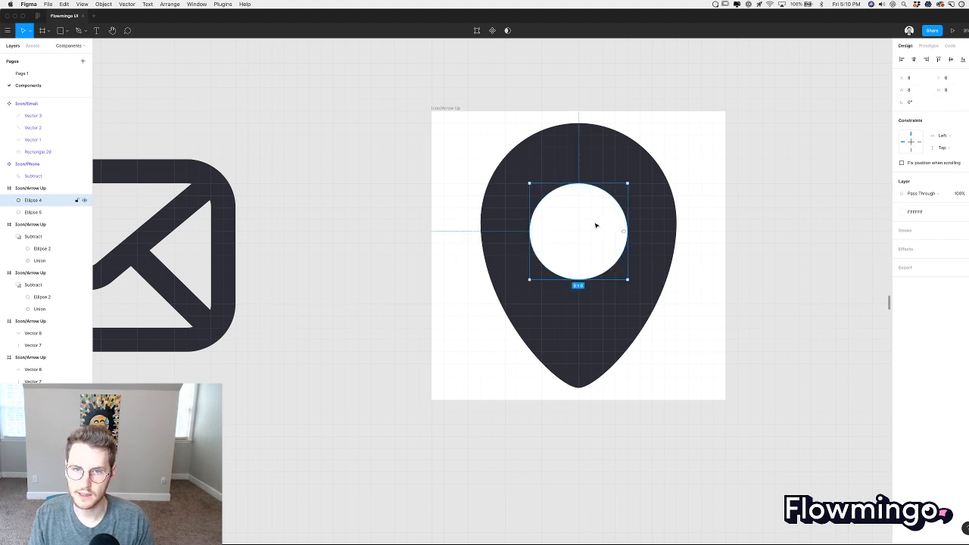
Move the white circle up to Y 5, and raise it together with the pin shape to the frame's top edge.
drag(595, 225, 593, 217)
click(694, 212)
click(586, 221)
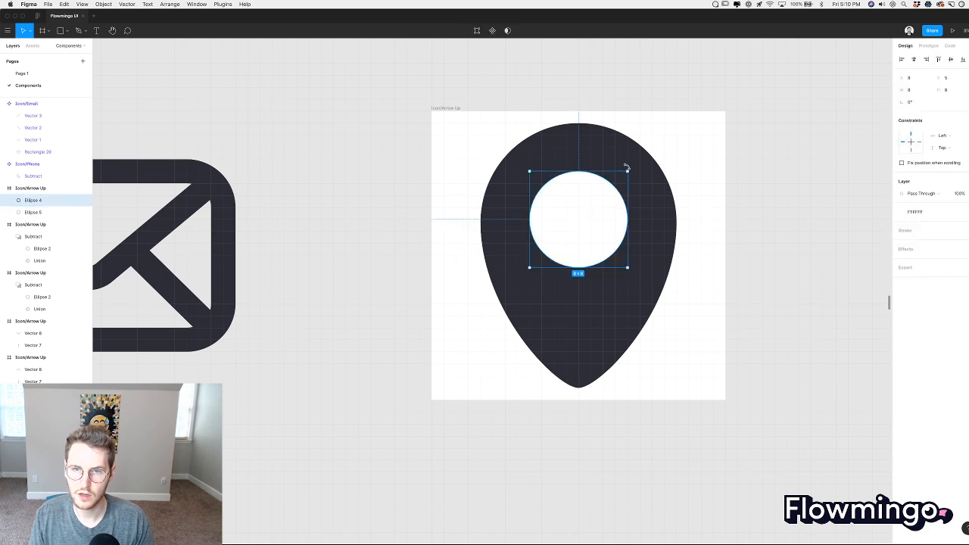
shift+click(78, 211)
drag(592, 205, 593, 199)
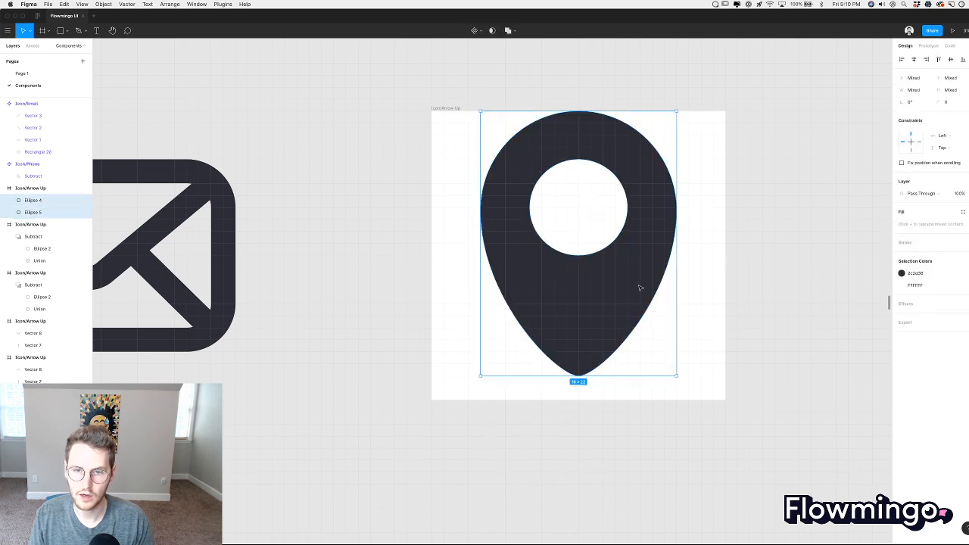
Pull the pin's bottom anchor point down to Y 24 and angle its curve handles upward to form a sharp tip.
click(595, 273)
double_click(595, 333)
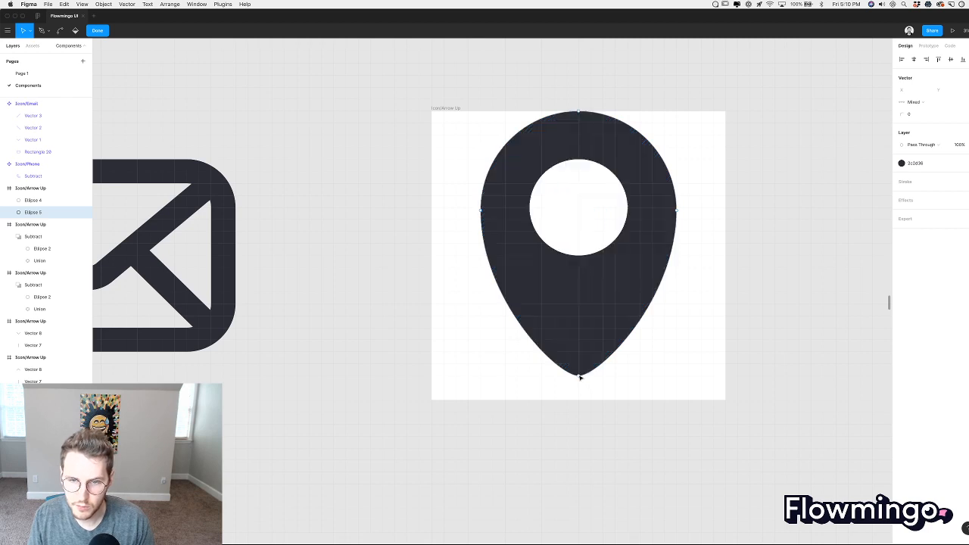
drag(580, 376, 604, 386)
alt+click(599, 400)
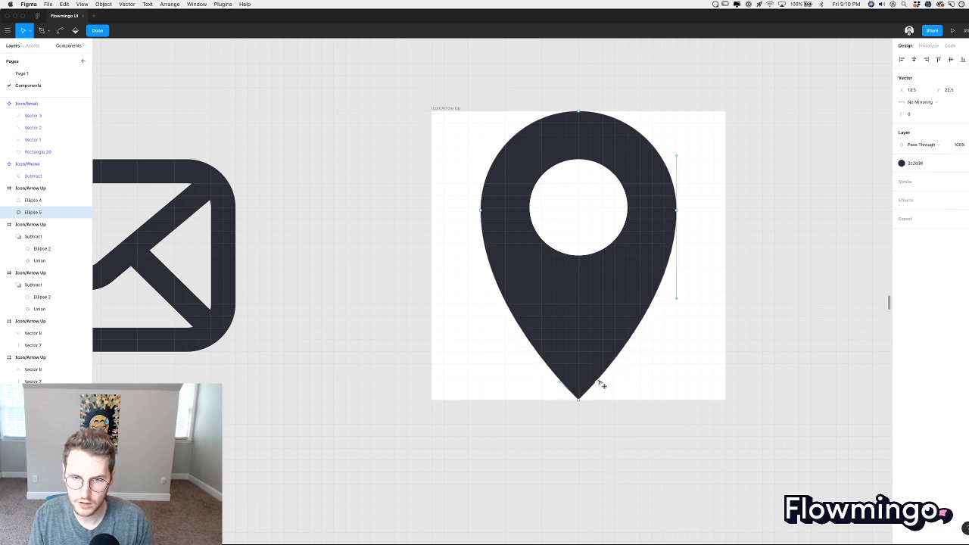
key(Escape)
scroll(644, 385, down, 5)
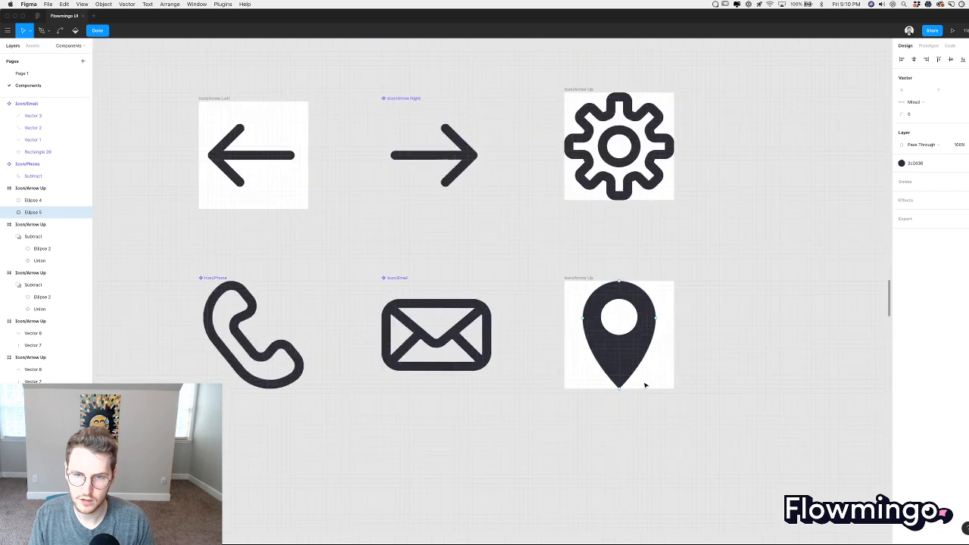
key(Escape)
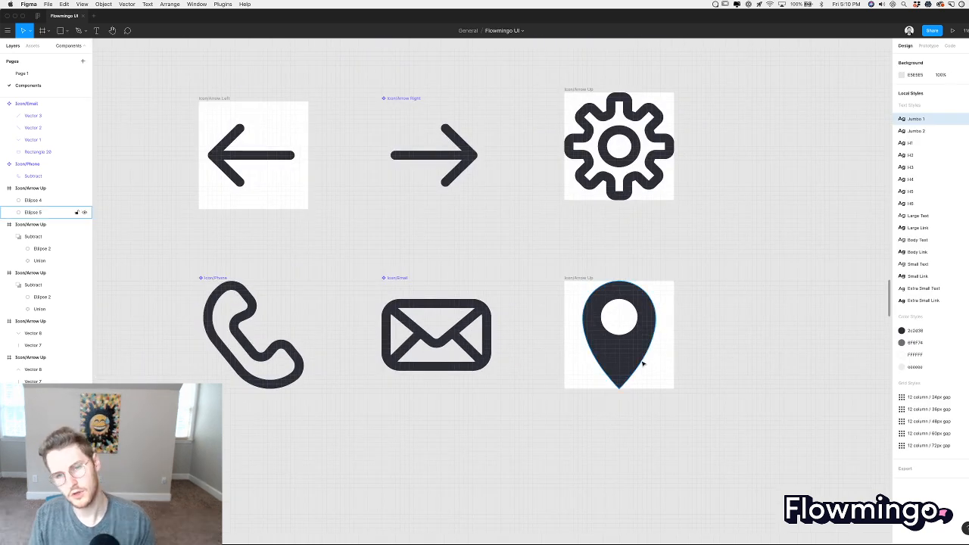
Round the pin's bottom anchor point with a corner radius of 3.
scroll(640, 415, up, 5)
scroll(640, 415, up, 2)
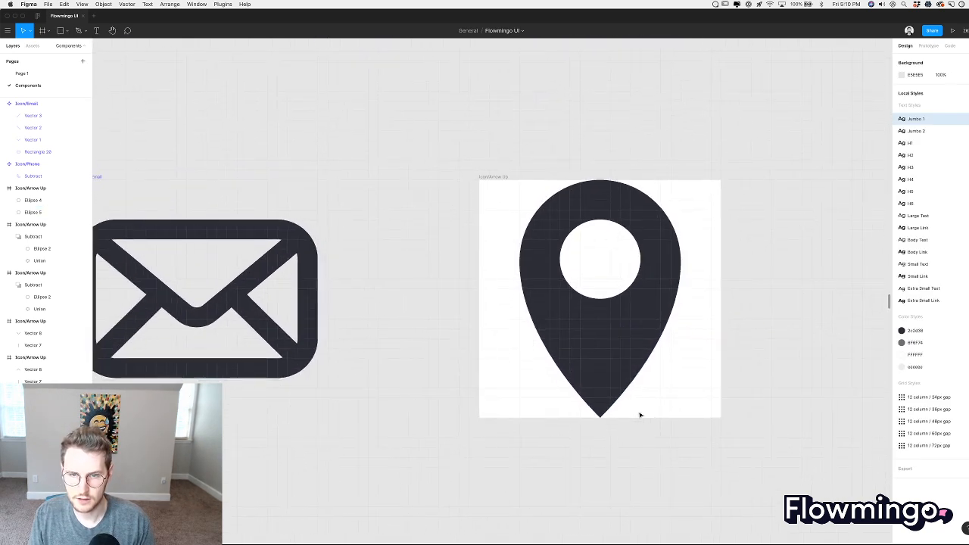
double_click(603, 361)
click(601, 416)
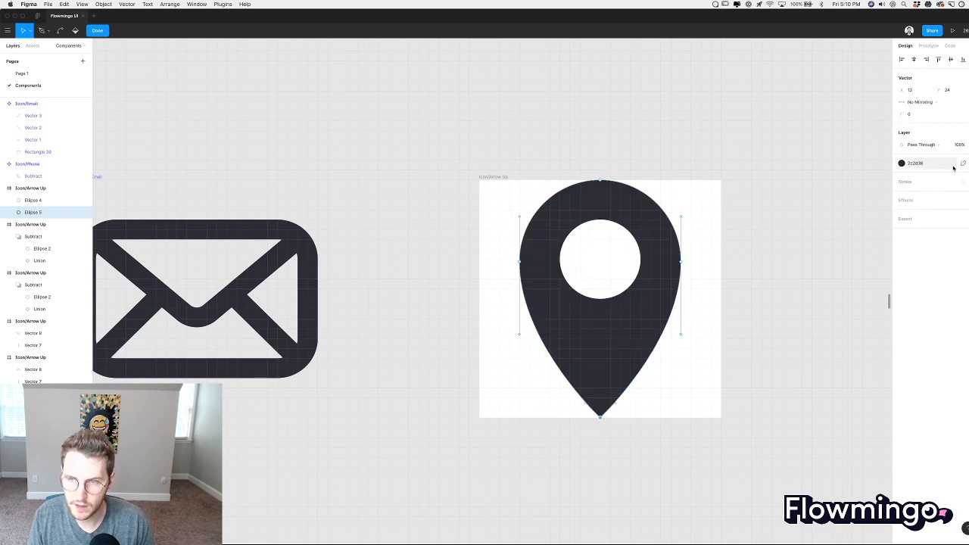
click(910, 115)
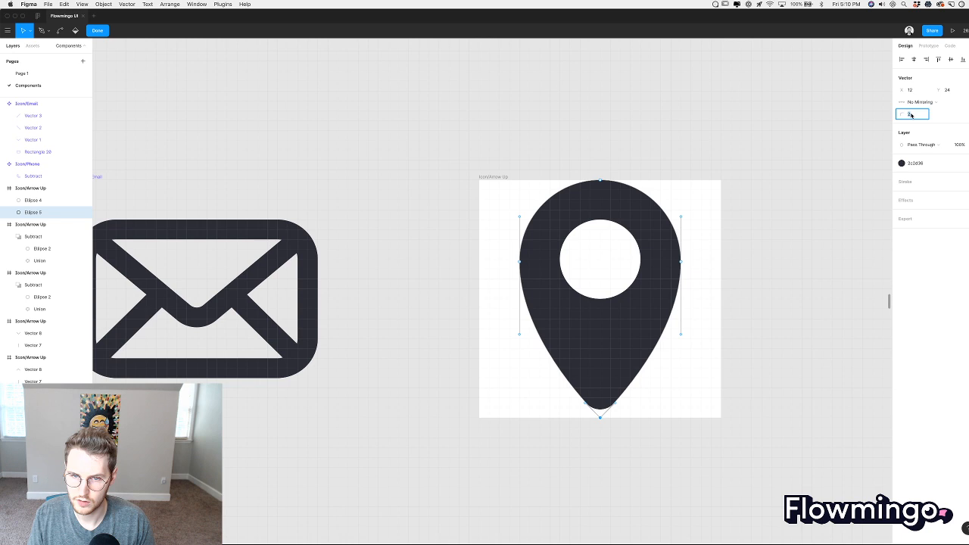
key(Up)
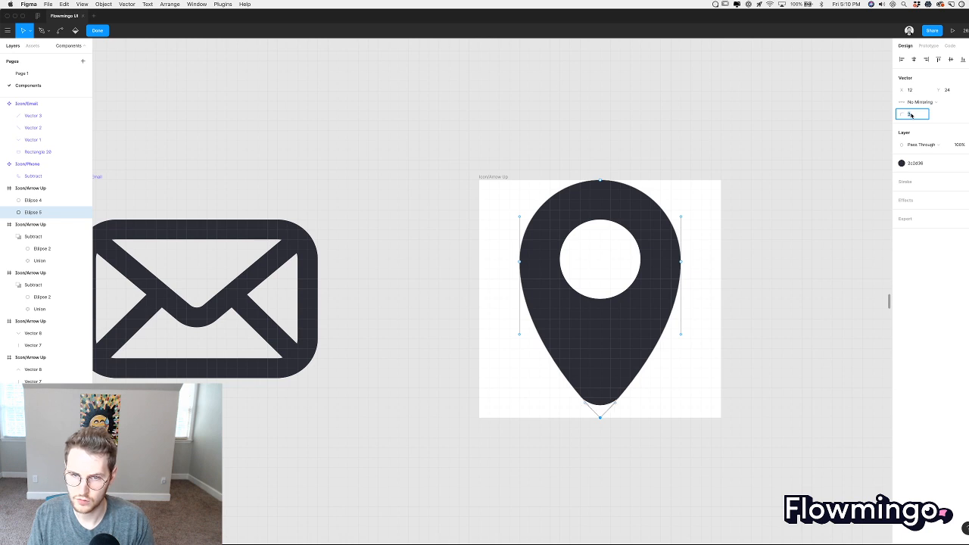
key(Escape)
click(723, 351)
scroll(723, 352, down, 5)
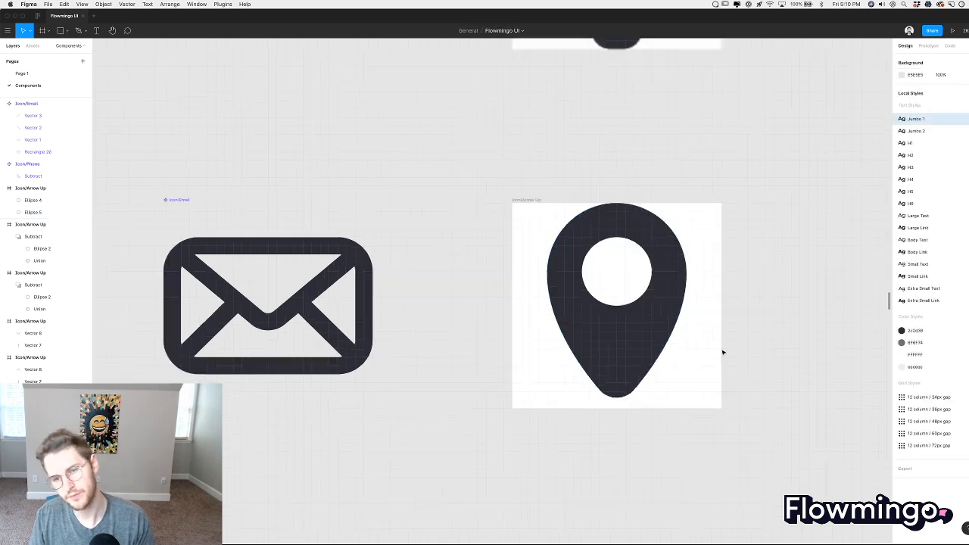
scroll(722, 352, up, 5)
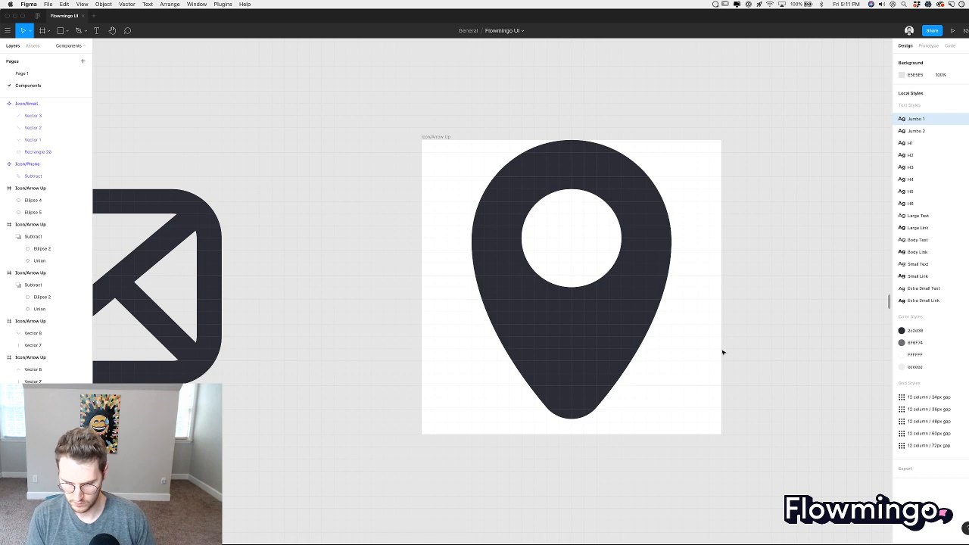
Set the corner radius of the pin's bottom anchor point to 2.
double_click(592, 379)
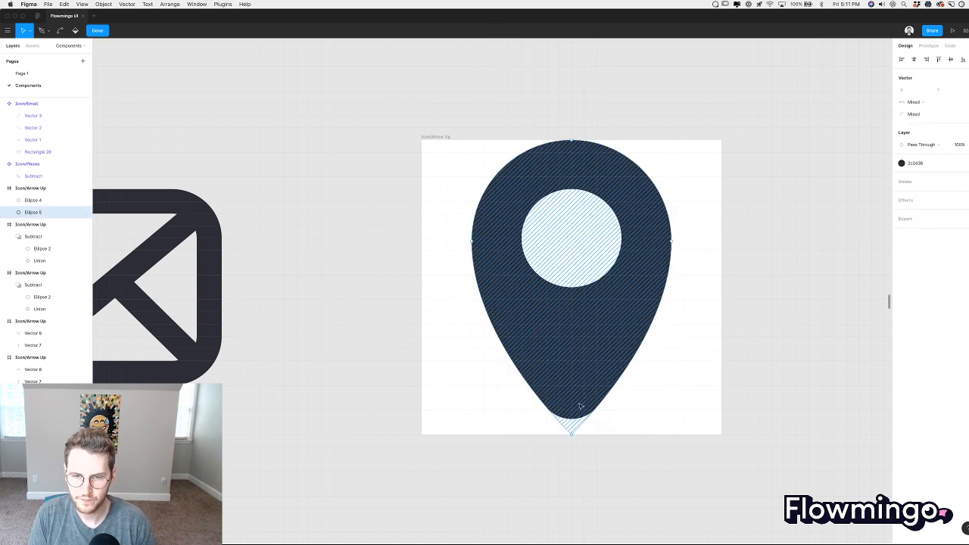
click(572, 436)
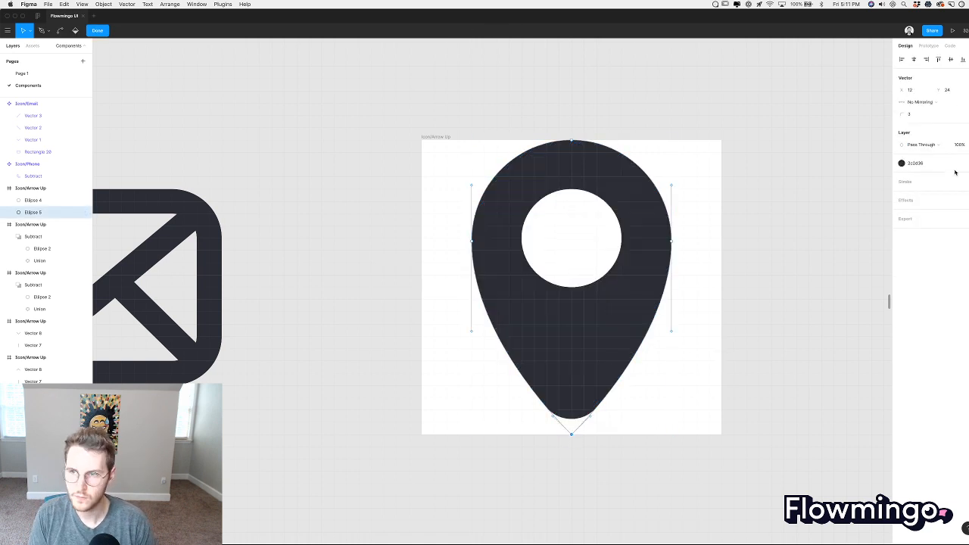
click(922, 113)
text(2)
key(Return)
key(Escape)
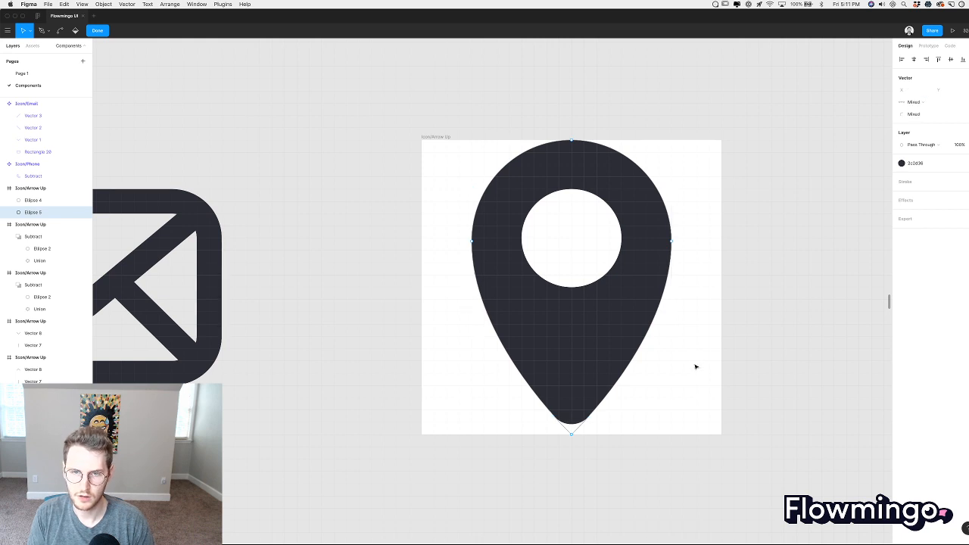
key(Escape)
scroll(688, 394, down, 2)
Try to bulge the pin's lower sides by pulling the lower curve handles of both side anchor points slightly outward and down.
click(600, 294)
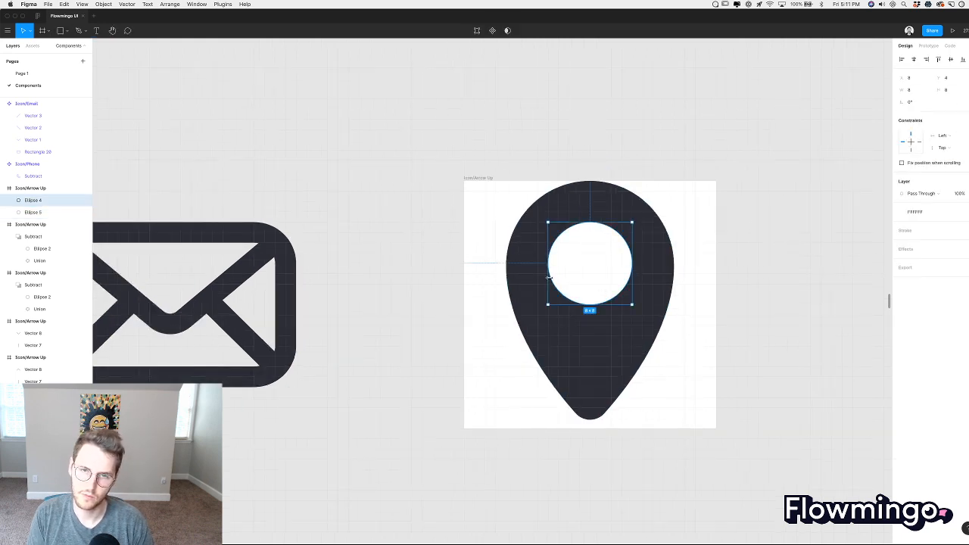
click(531, 281)
double_click(503, 292)
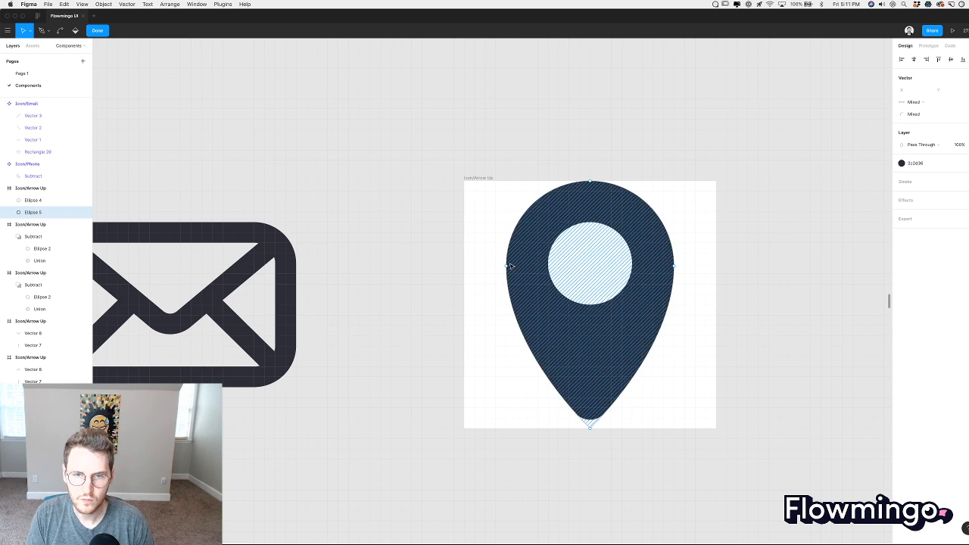
click(508, 266)
drag(502, 343, 503, 350)
click(674, 266)
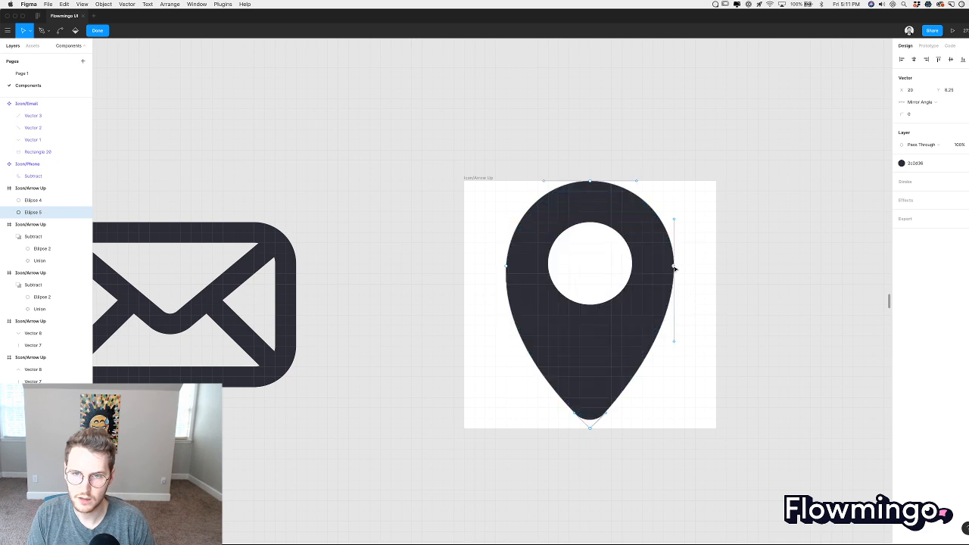
drag(676, 344, 685, 347)
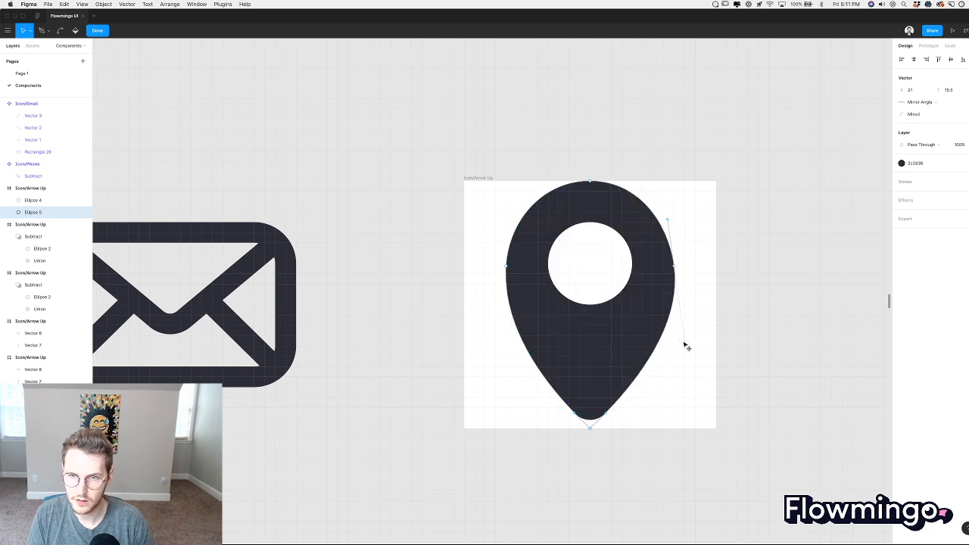
key(Escape)
key(Escape)
scroll(735, 329, down, 5)
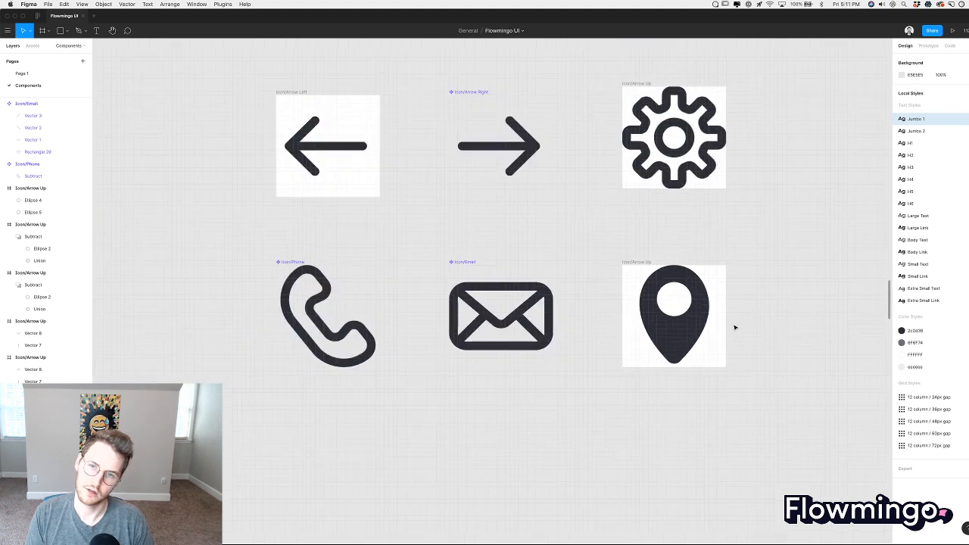
Undo the last curve handle changes on the pin's two side anchor points.
scroll(665, 376, up, 5)
double_click(664, 376)
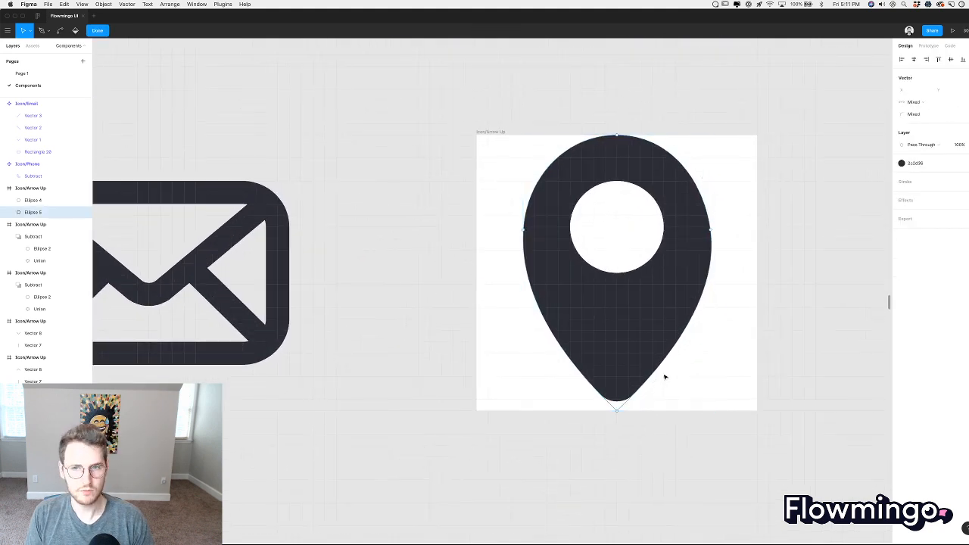
key(super+z)
key(super+z)
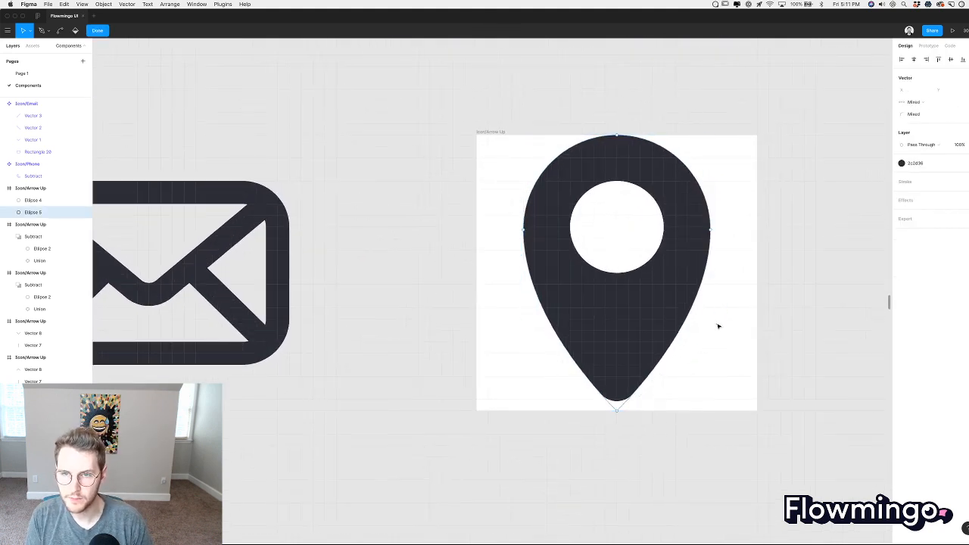
key(Escape)
key(Escape)
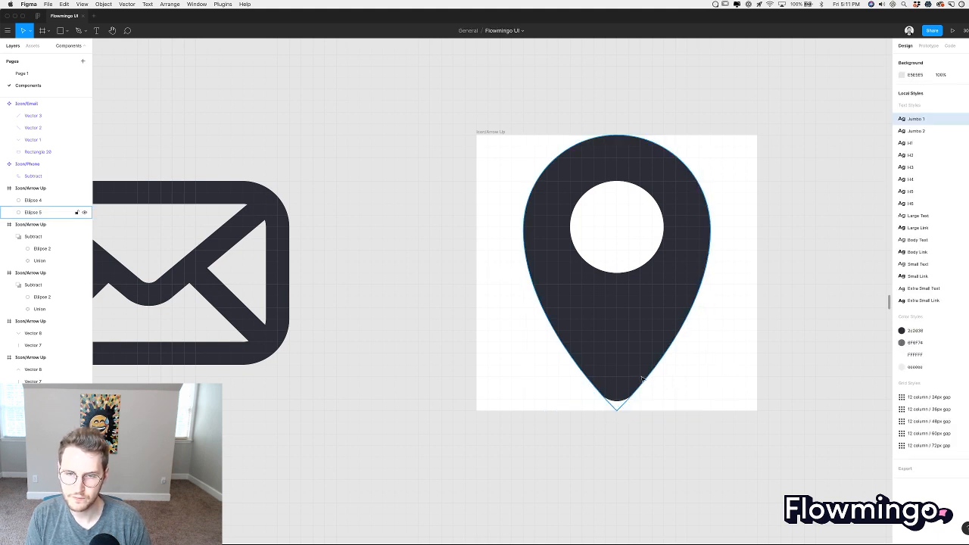
Place a duplicate of the map pin frame directly beneath the solid gear in the solid icon column.
scroll(726, 375, down, 5)
scroll(721, 394, down, 5)
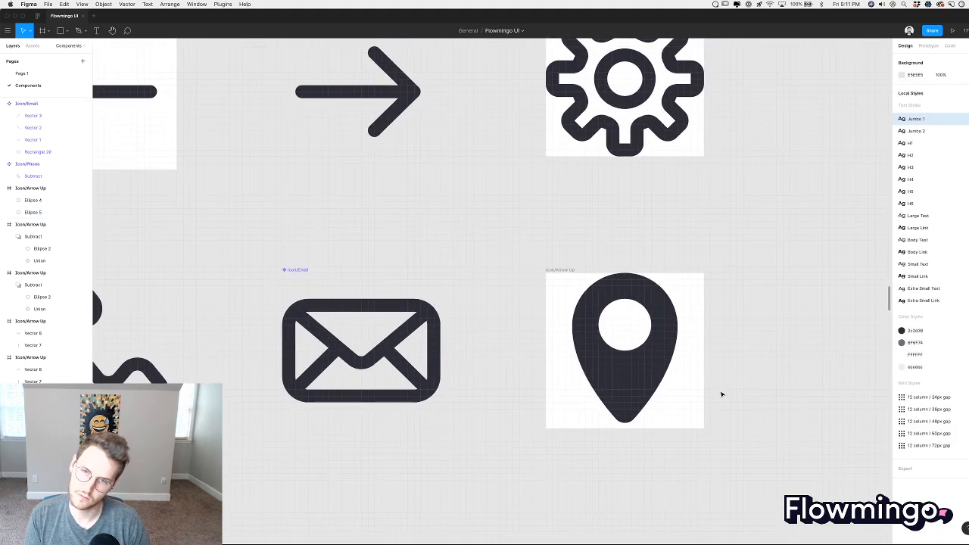
scroll(718, 399, up, 3)
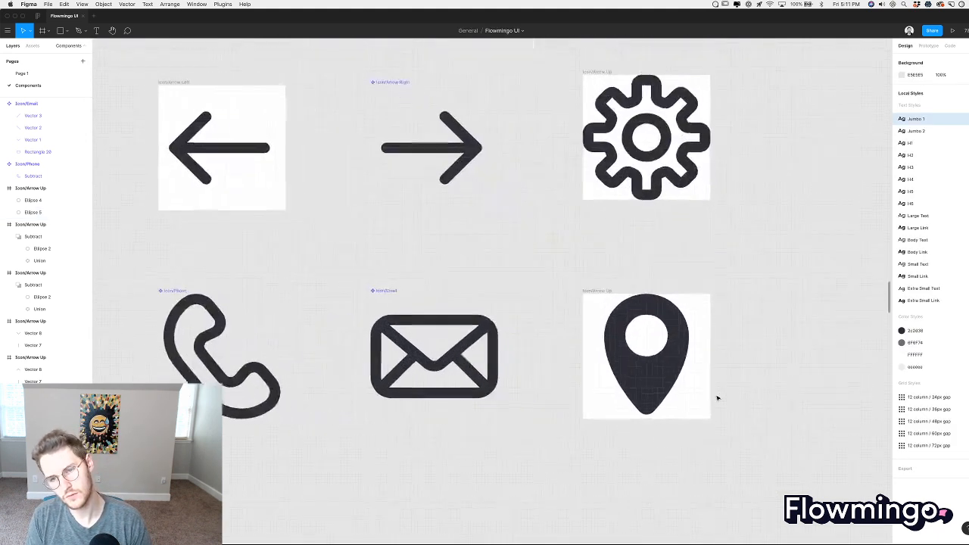
scroll(718, 399, down, 5)
drag(678, 359, 340, 241)
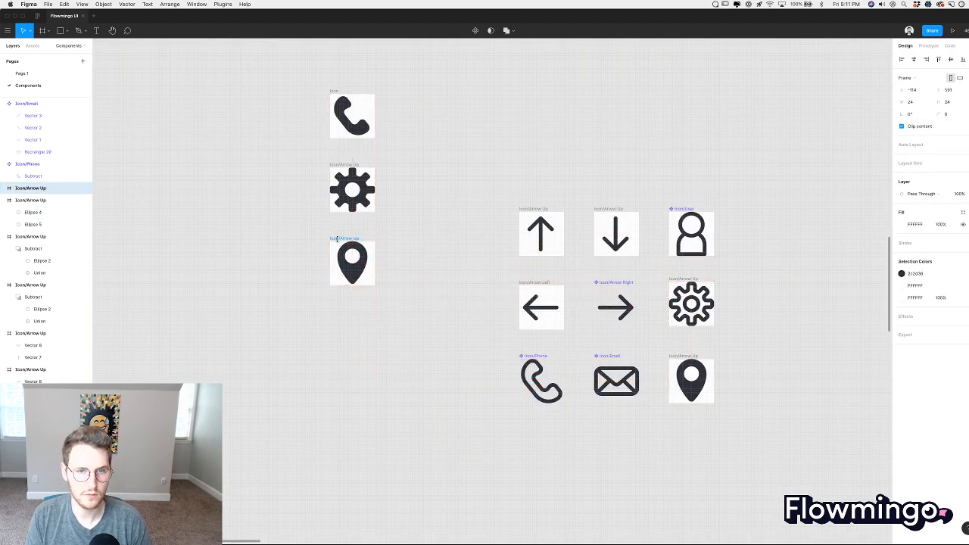
Subtract the white inner circle from the dark pin shape in the original map pin frame beside the email icon.
scroll(768, 402, up, 5)
click(580, 318)
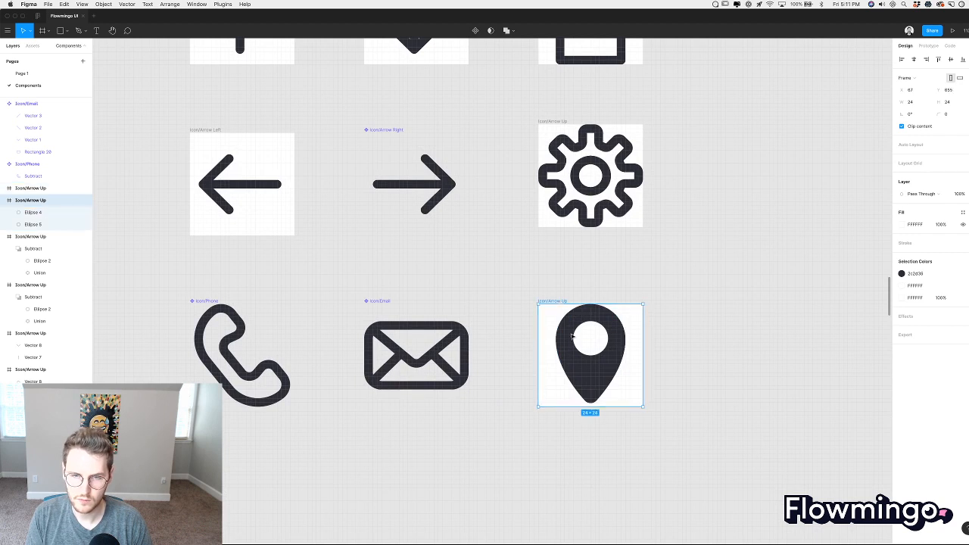
click(597, 341)
drag(636, 386, 574, 323)
click(509, 30)
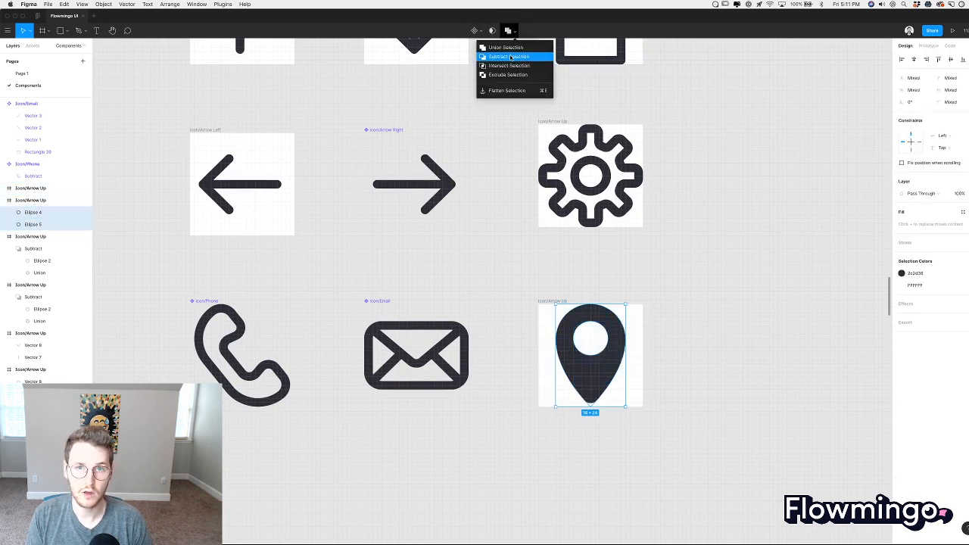
click(505, 57)
scroll(680, 373, up, 3)
scroll(562, 373, left, 3)
scroll(562, 372, up, 2)
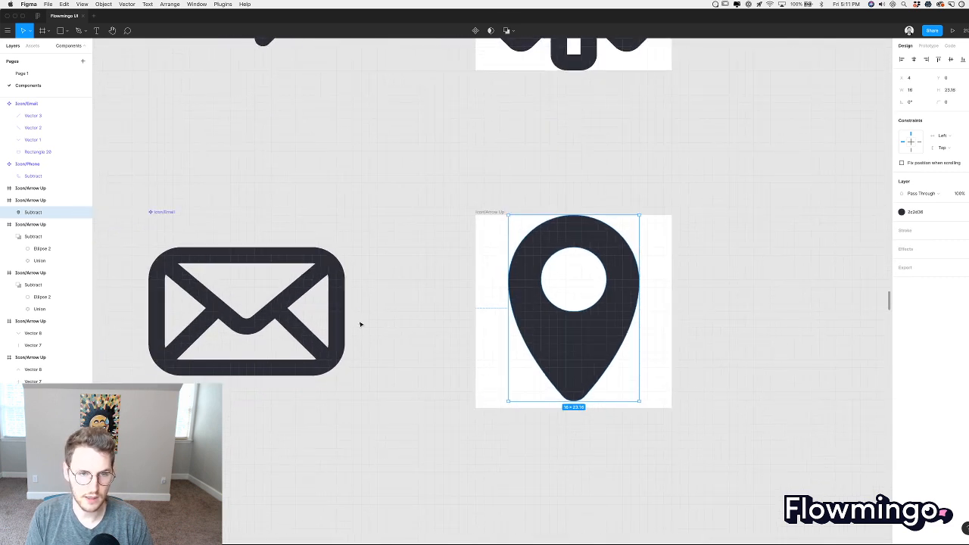
Try to give the pin's teardrop shape and inner circle the email icon's dark outline style separately.
double_click(337, 314)
key(alt)
double_click(559, 331)
key(alt+super+v)
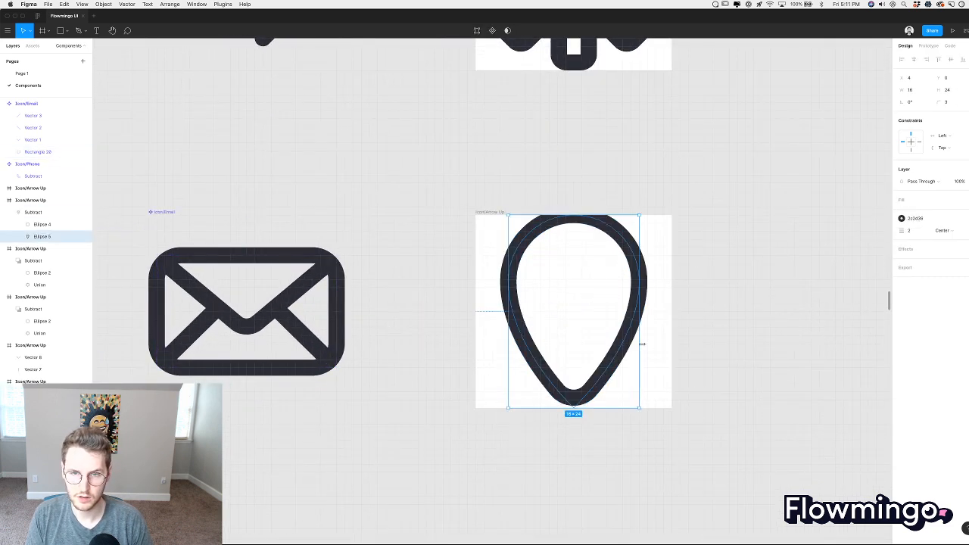
click(571, 304)
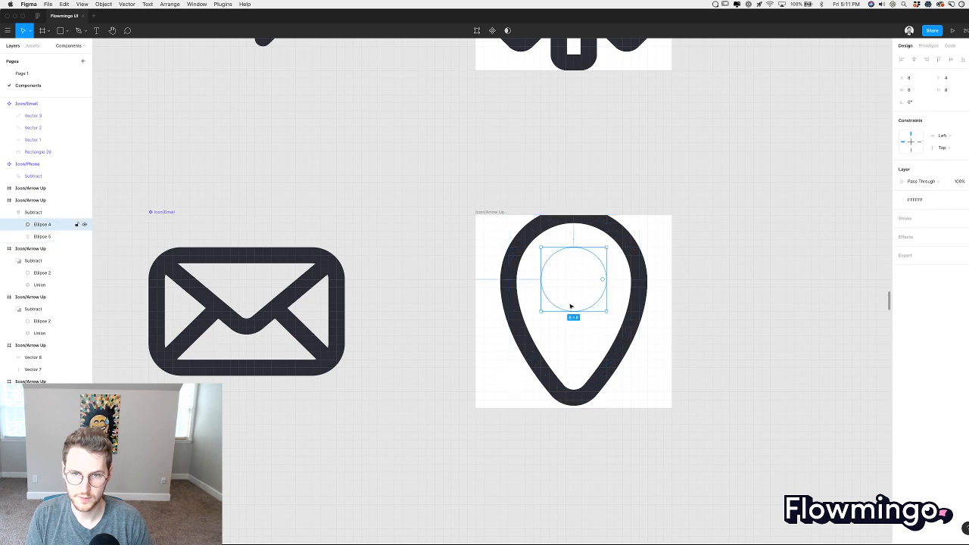
key(alt+super+v)
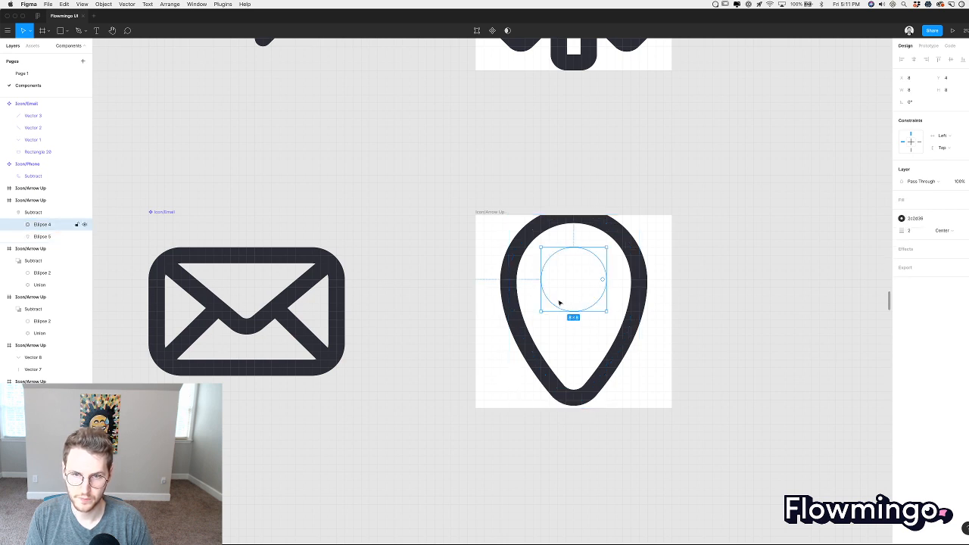
click(34, 212)
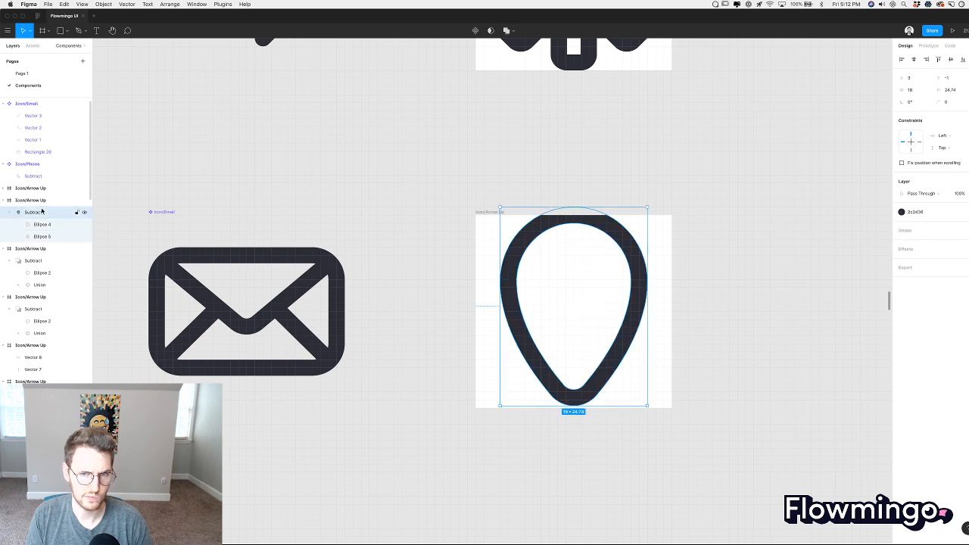
click(42, 224)
click(43, 236)
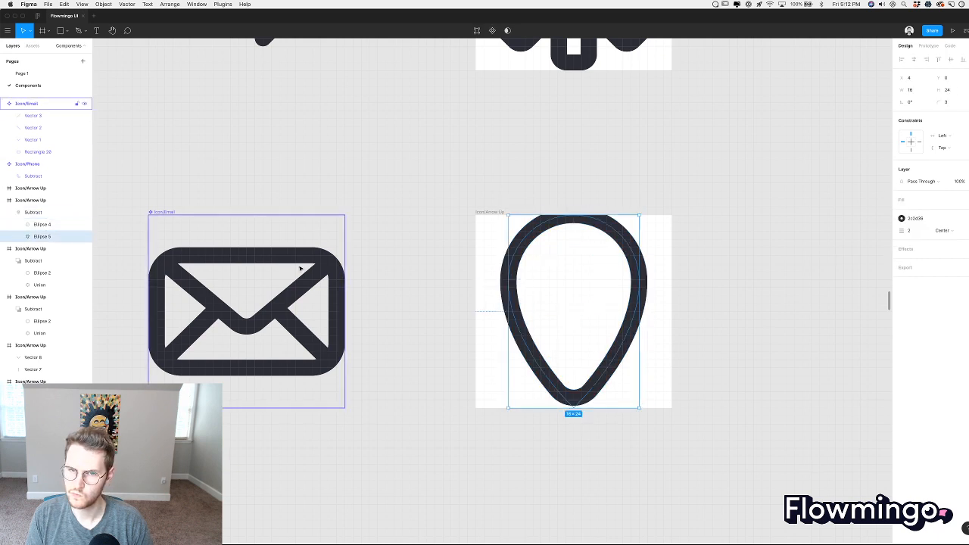
key(shift+x)
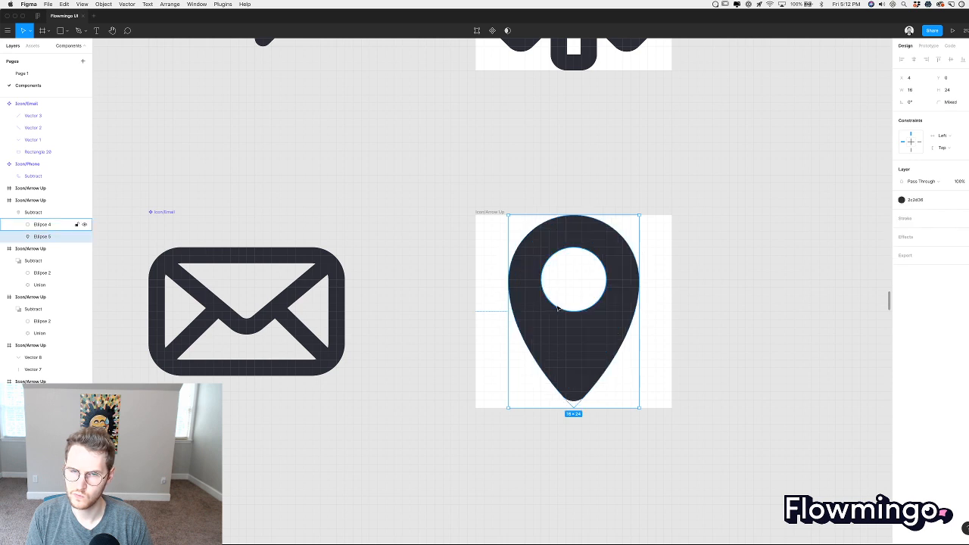
Turn the whole subtracted pin into a dark outline with stroke 2 and scale it about its centre to about 14 × 20.
click(34, 213)
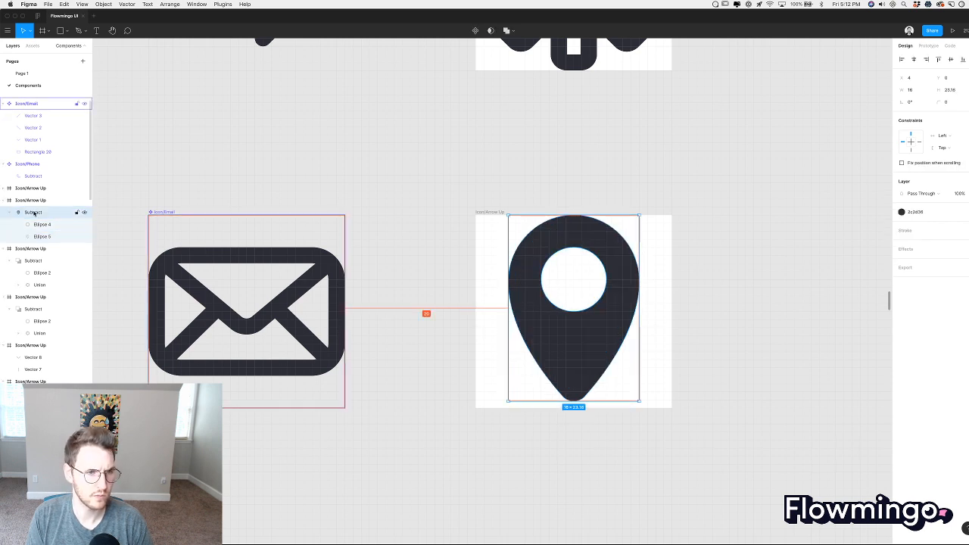
key(shift+x)
key(alt)
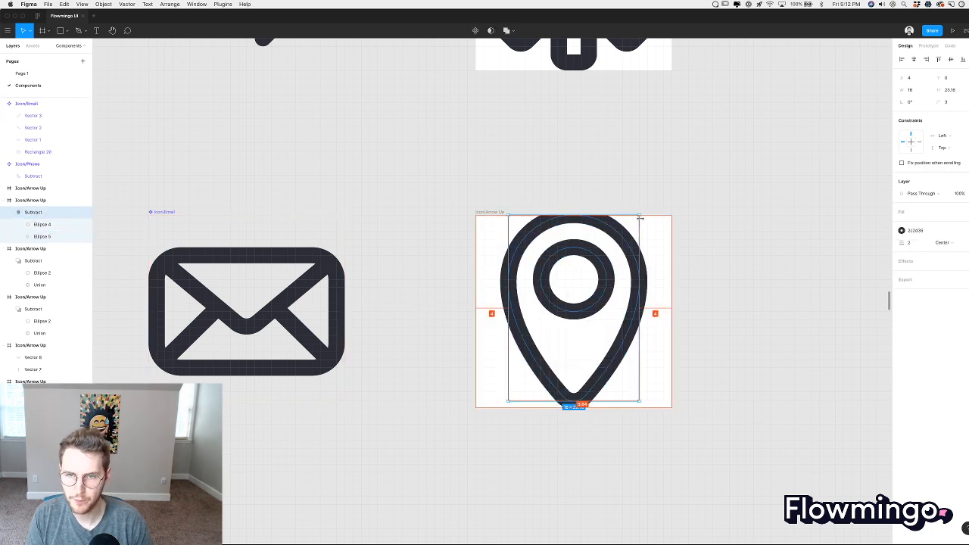
drag(640, 217, 632, 221)
click(656, 348)
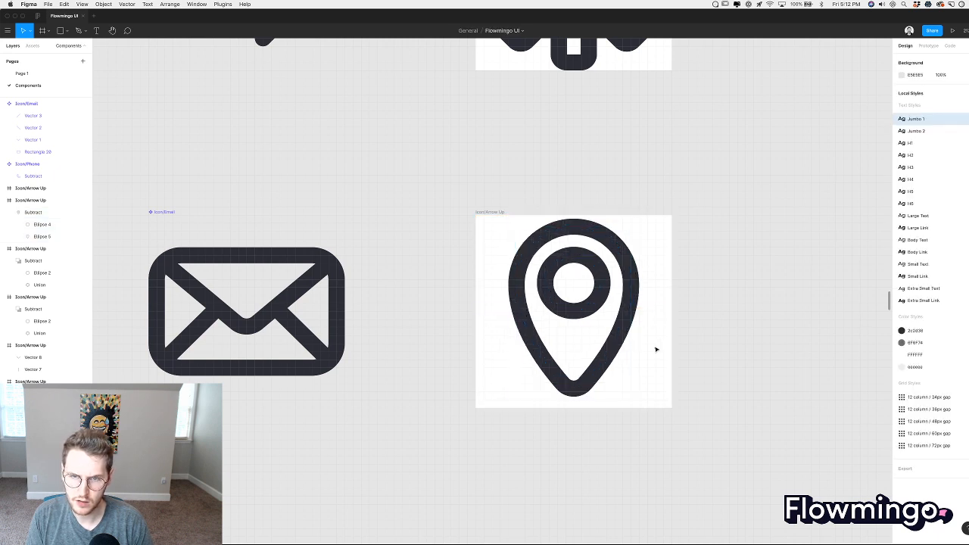
Shrink the circle inside the outlined pin into a smaller ring in the upper part of the teardrop.
double_click(581, 310)
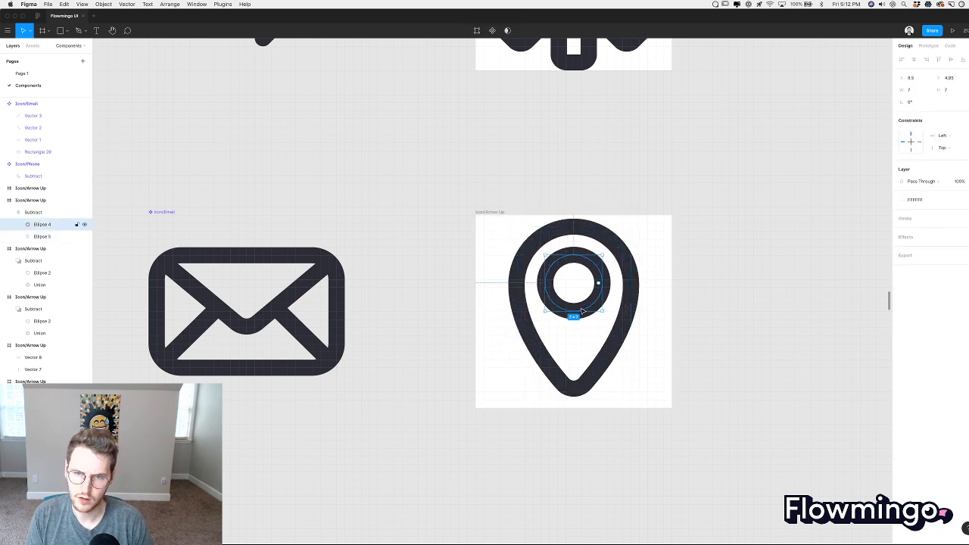
key(alt)
drag(596, 263, 590, 267)
click(685, 257)
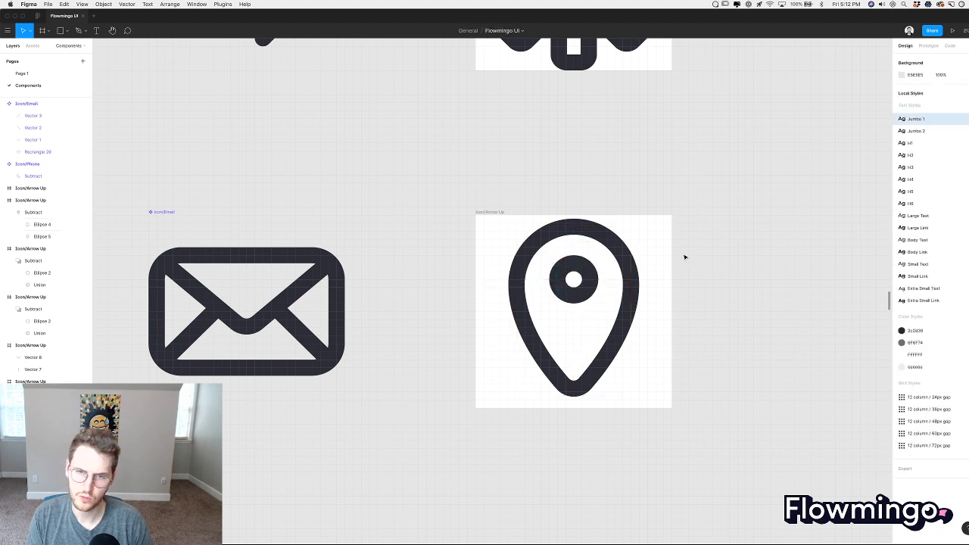
Scale the outlined pin down to about 13 × 18.5 and move it to X 6, Y 1 in its frame.
scroll(685, 257, down, 5)
scroll(685, 258, up, 6)
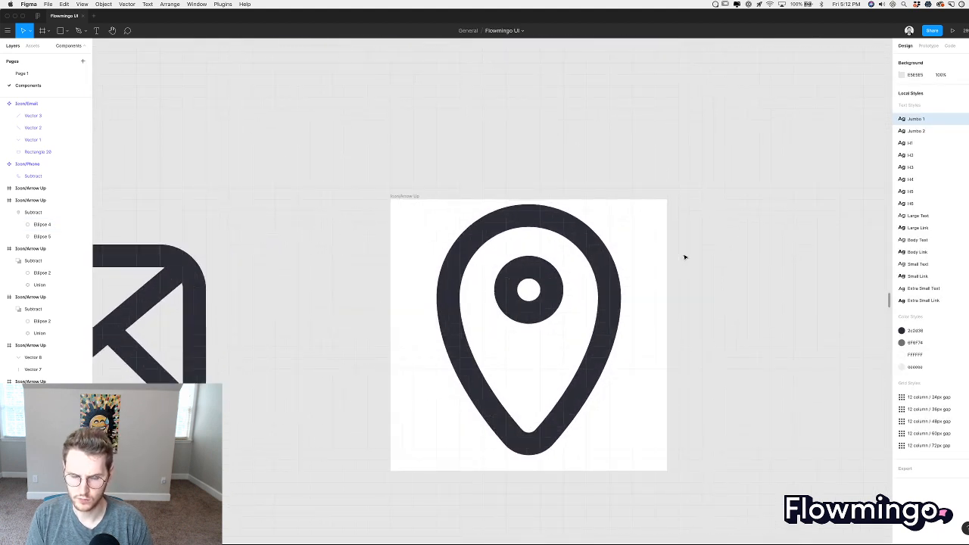
scroll(617, 386, down, 2)
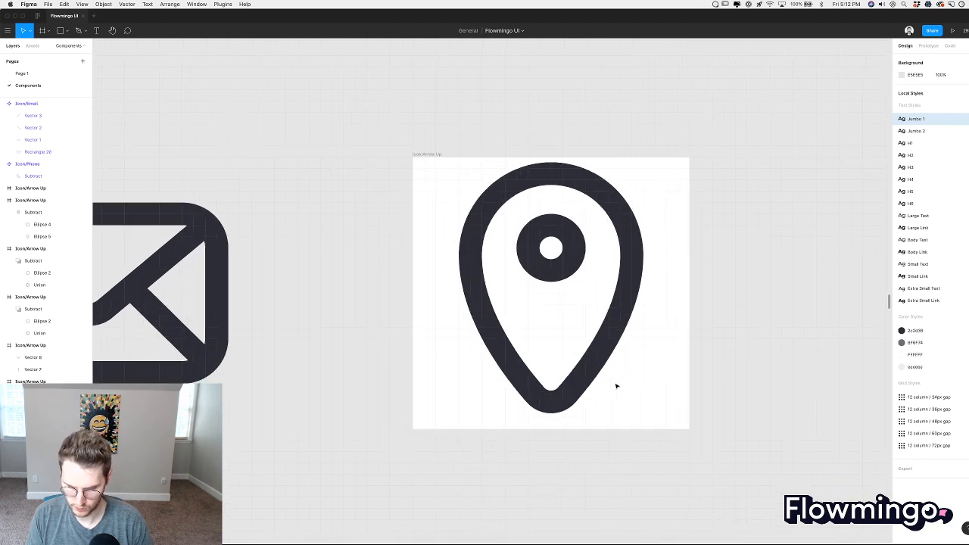
click(595, 371)
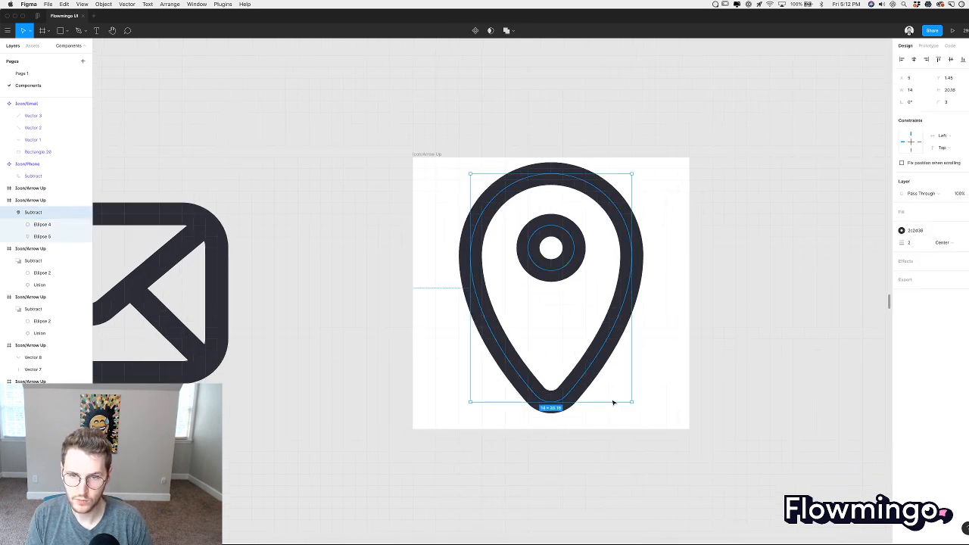
drag(629, 401, 608, 388)
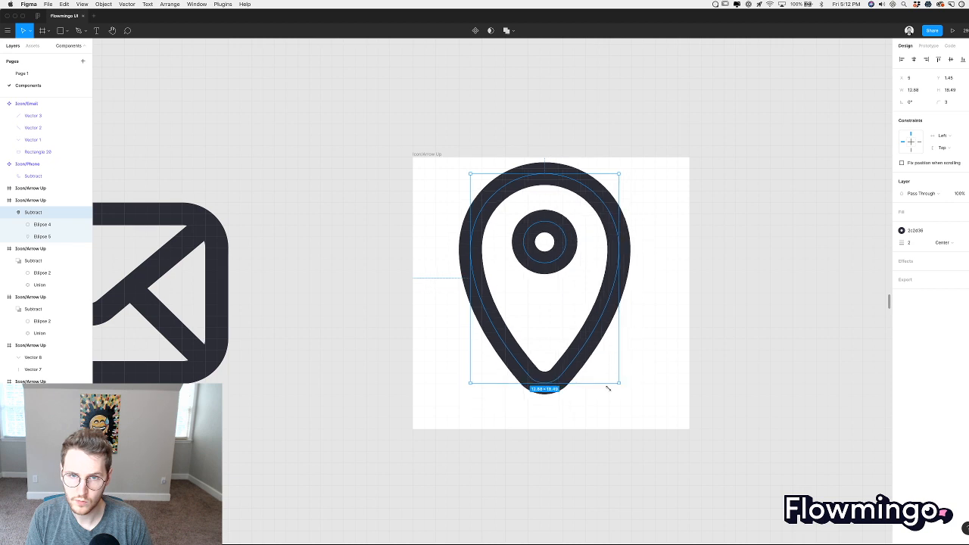
drag(541, 259, 552, 253)
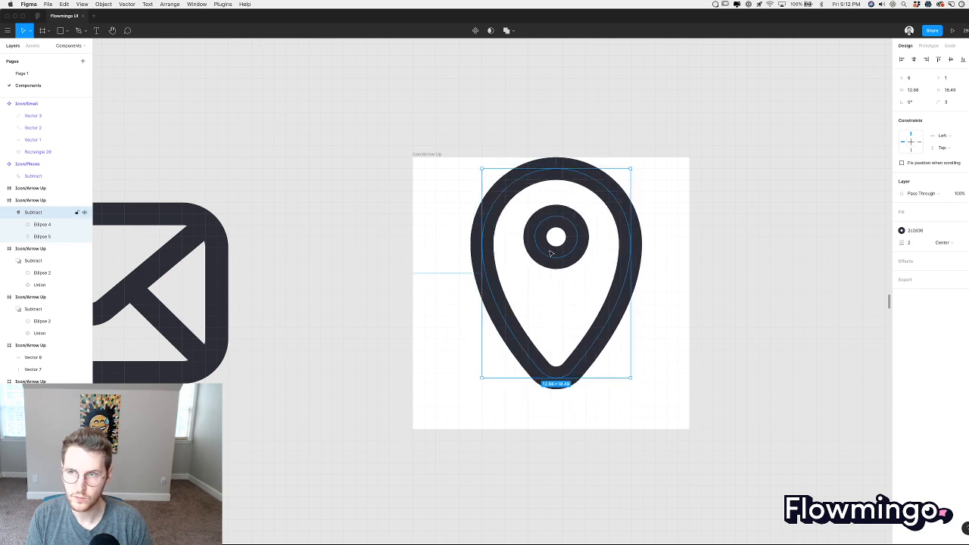
click(704, 295)
key(p)
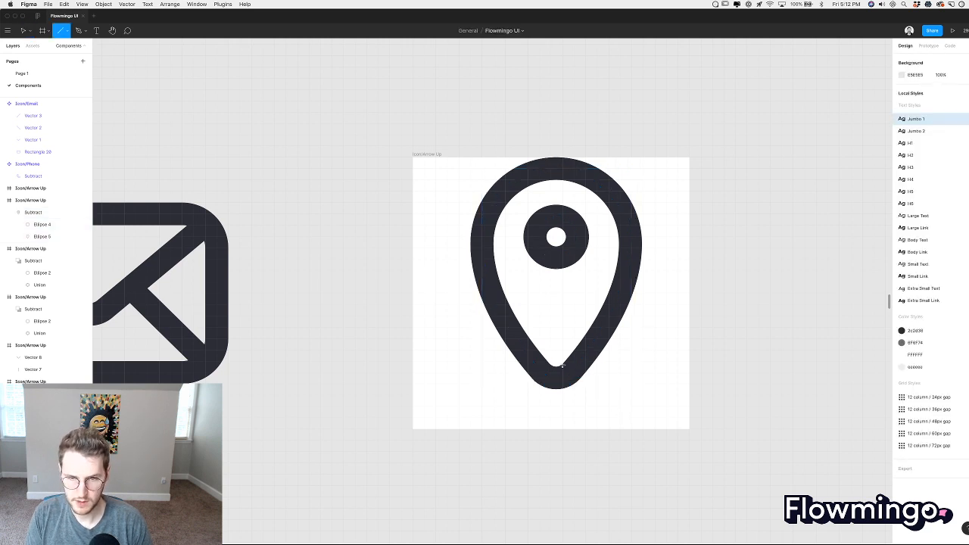
drag(556, 353, 629, 354)
key(Delete)
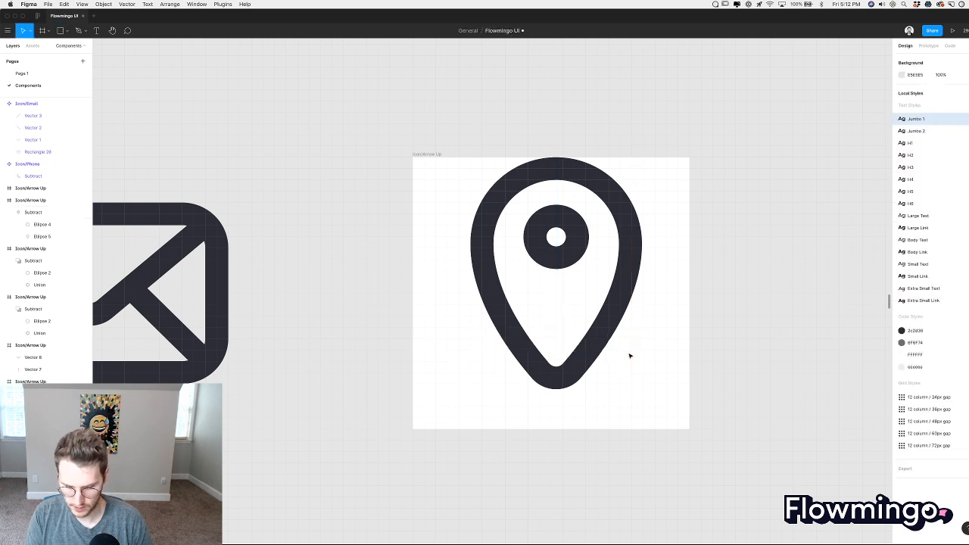
Draw a 14 × 4 ellipse across the pin's tip and turn it into a dark outline with stroke 2.
key(o)
mouse_move(551, 374)
mouse_down()
mouse_move(612, 364)
mouse_move(632, 340)
mouse_move(630, 352)
mouse_up()
drag(629, 360, 631, 349)
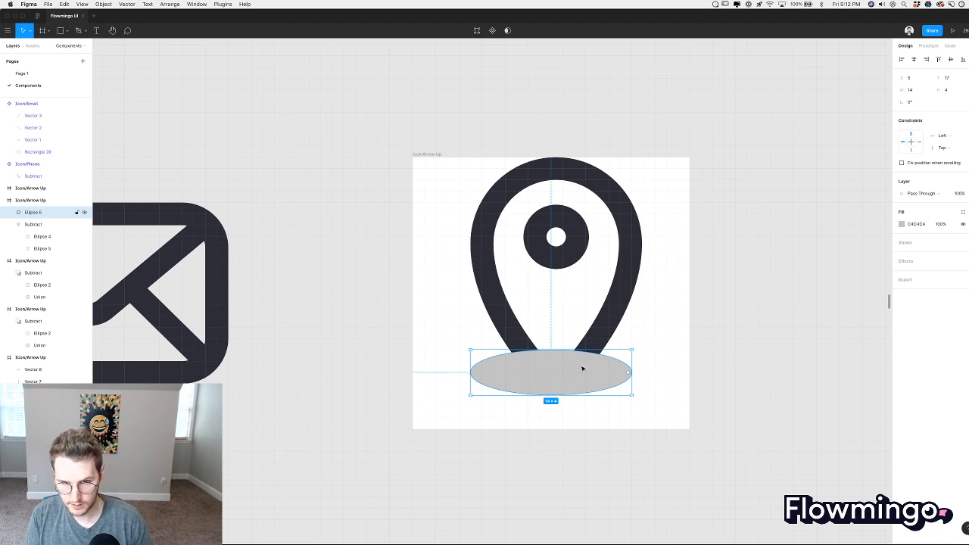
key(shift+x)
Try to open the ellipse into a lower arc by deleting its top anchor point, and undo it.
double_click(554, 356)
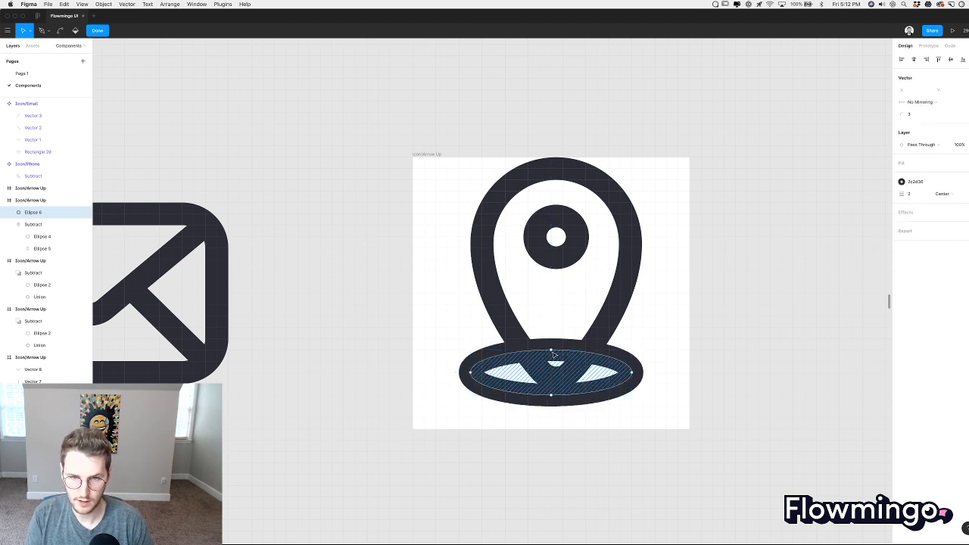
click(554, 355)
key(Delete)
key(Escape)
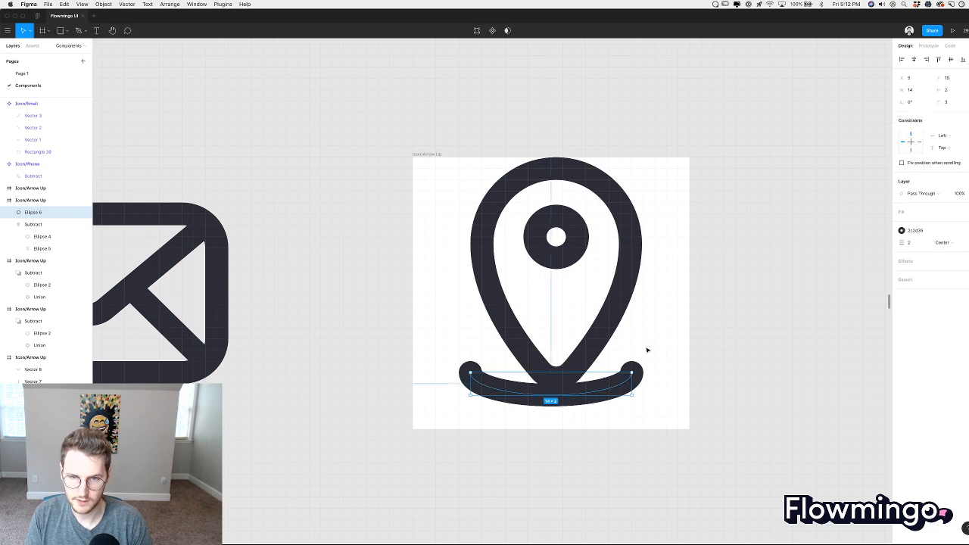
key(Escape)
key(ctrl+z)
key(ctrl+z)
Add one anchor point midway along each upper quarter of the ellipse, on both sides of its top point.
scroll(635, 342, up, 5)
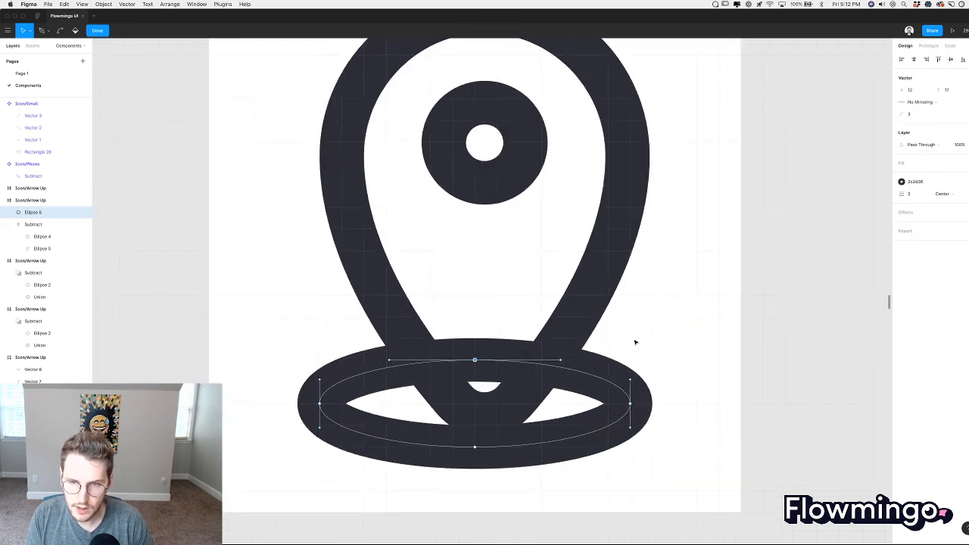
scroll(636, 342, down, 3)
scroll(635, 342, left, 3)
key(ctrl)
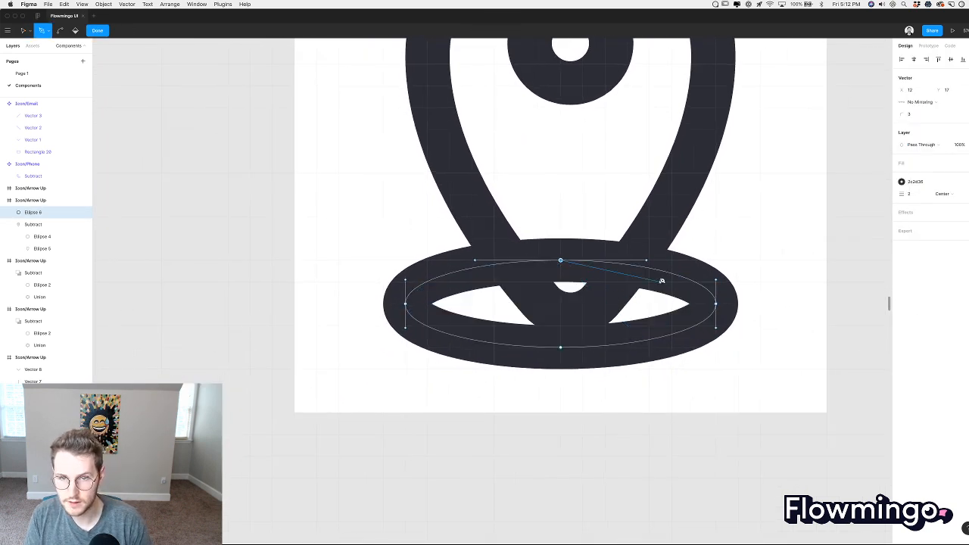
key(Escape)
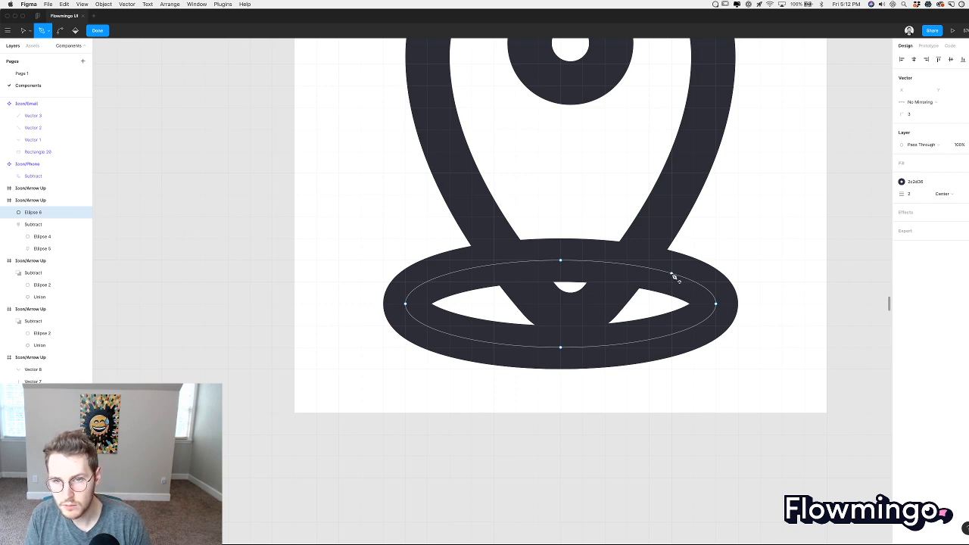
click(673, 274)
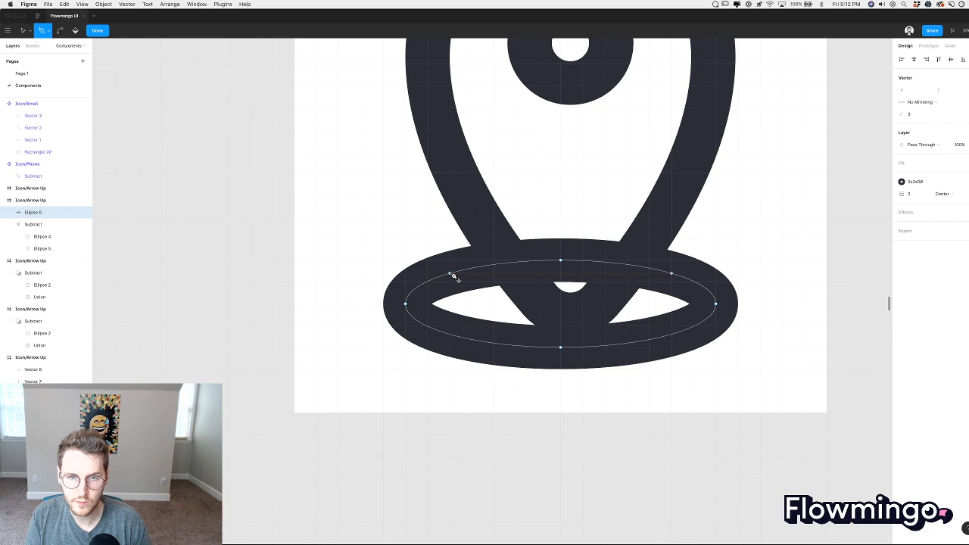
click(452, 274)
key(Escape)
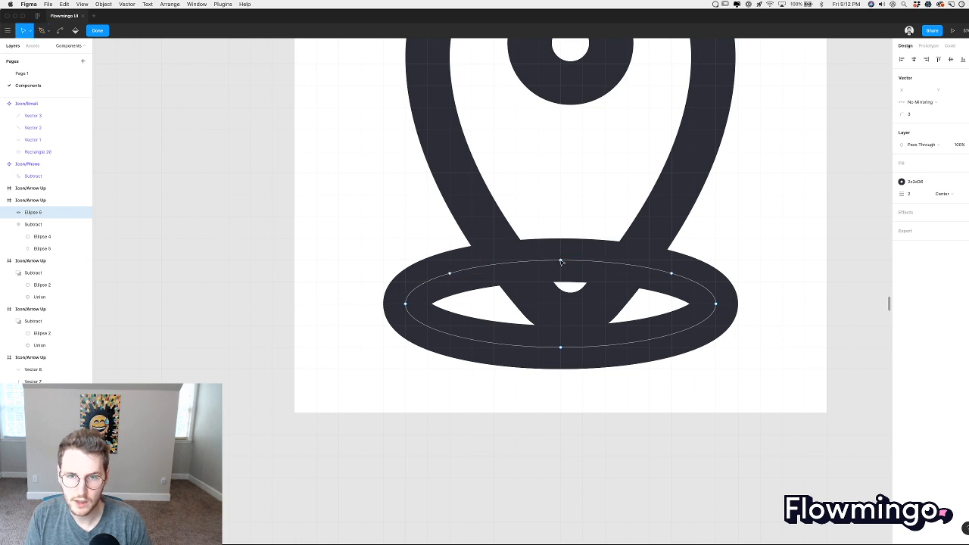
Delete the ellipse's top anchor point to open the ring behind the pin, and finish editing the path.
click(561, 262)
key(Delete)
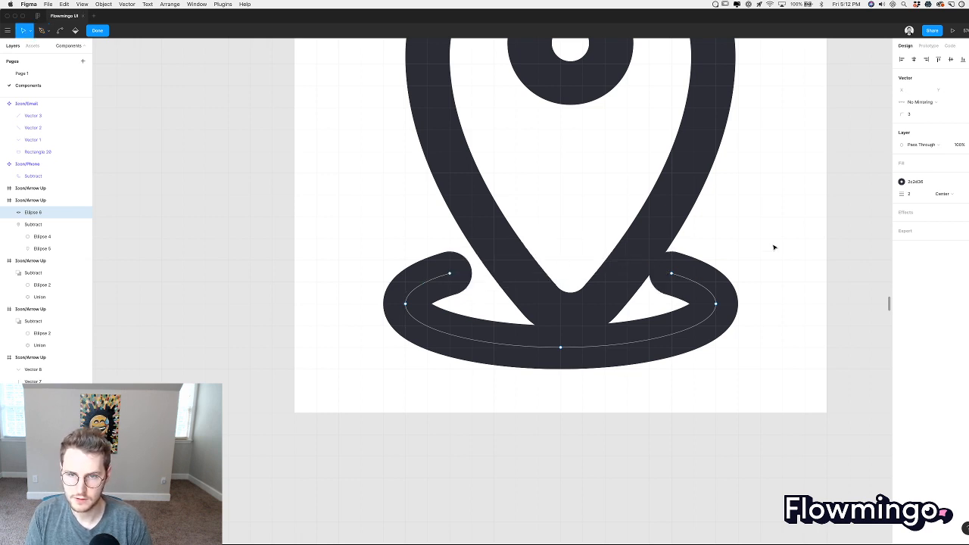
key(Escape)
key(Escape)
Move the open ring down below the pin's tip to X 5, Y 19.
scroll(774, 247, down, 4)
scroll(775, 248, up, 1)
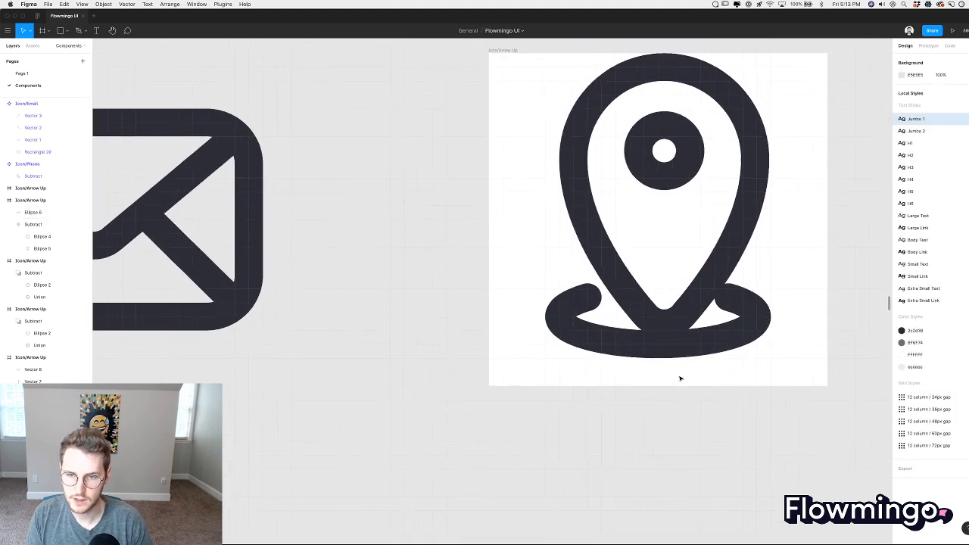
drag(697, 341, 695, 365)
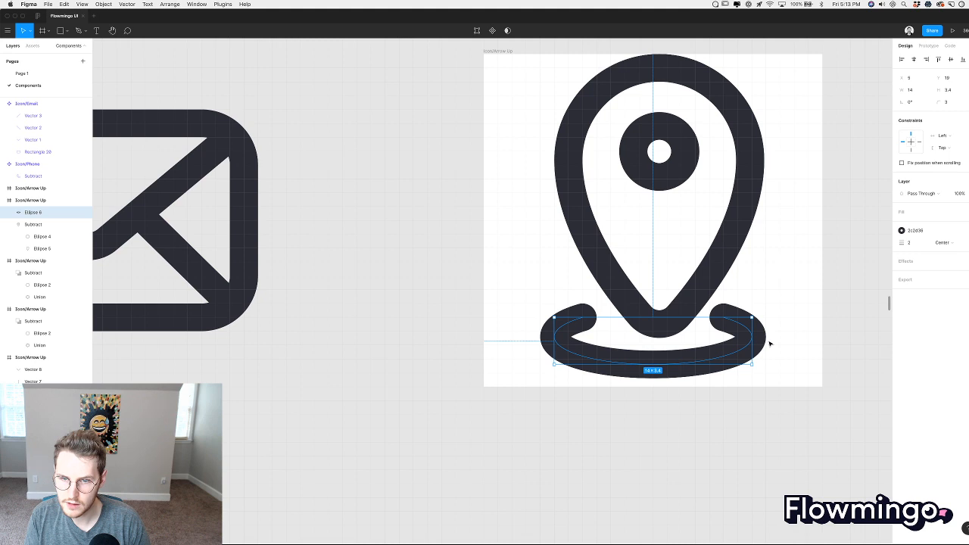
click(104, 5)
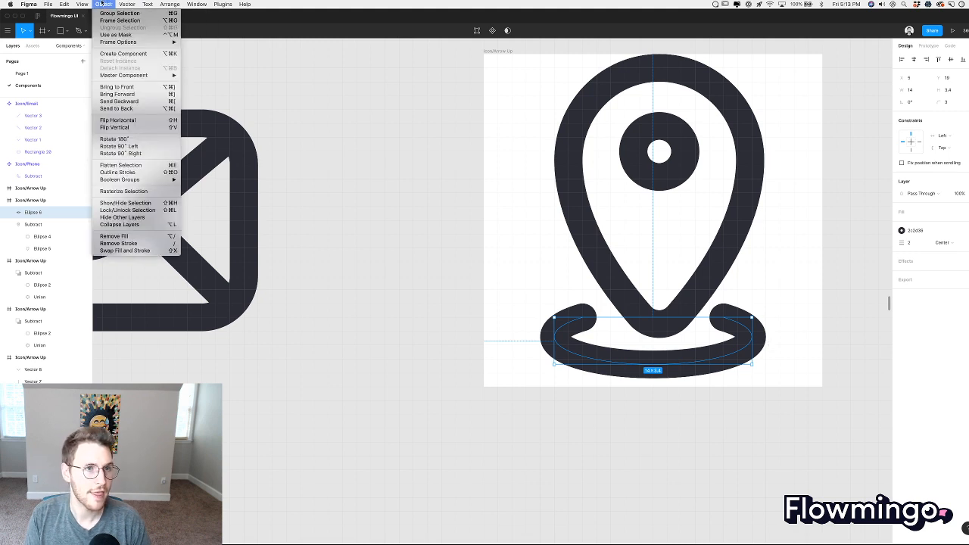
click(116, 108)
click(103, 5)
mouse_move(81, 5)
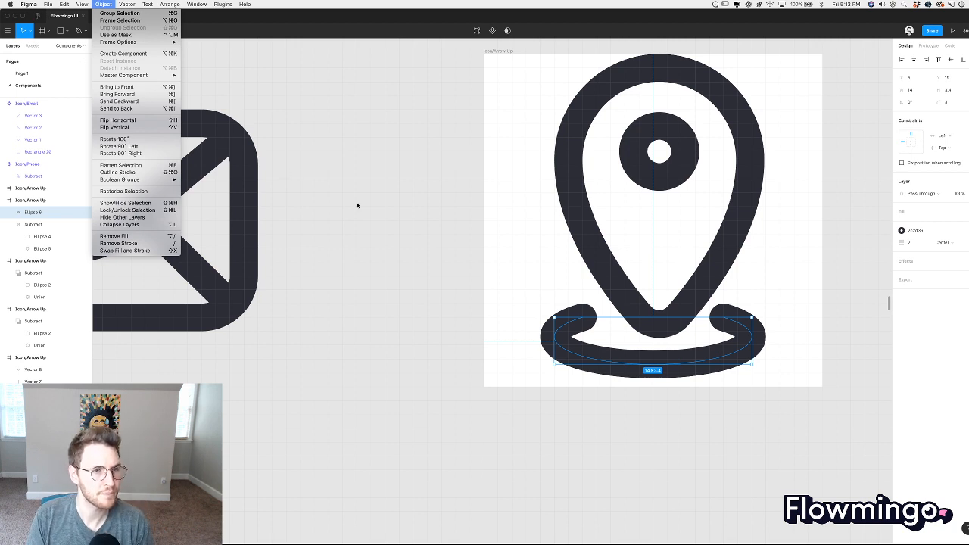
Switch to Chrome and search the web for "make pixel perfect figma" in a new tab.
key(super+Tab)
key(super+t)
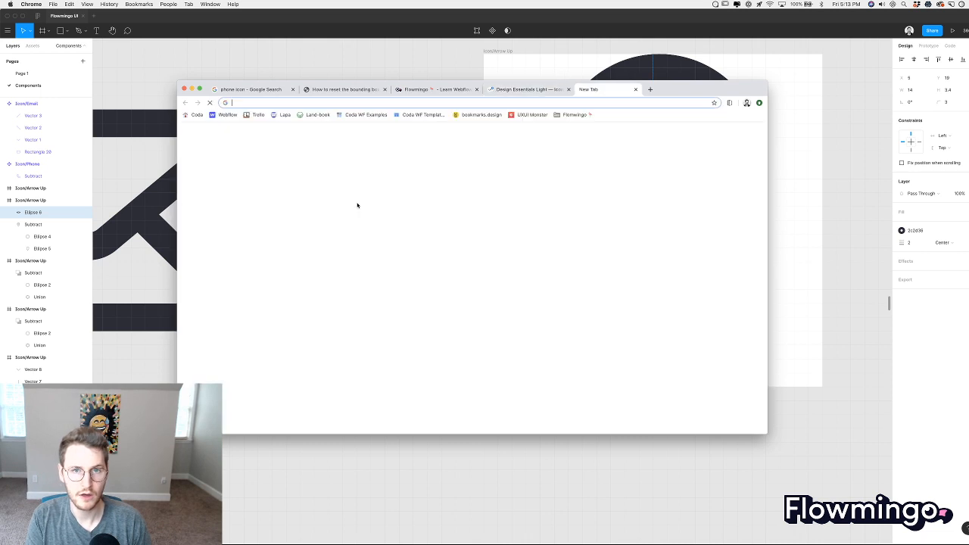
text(make pixel)
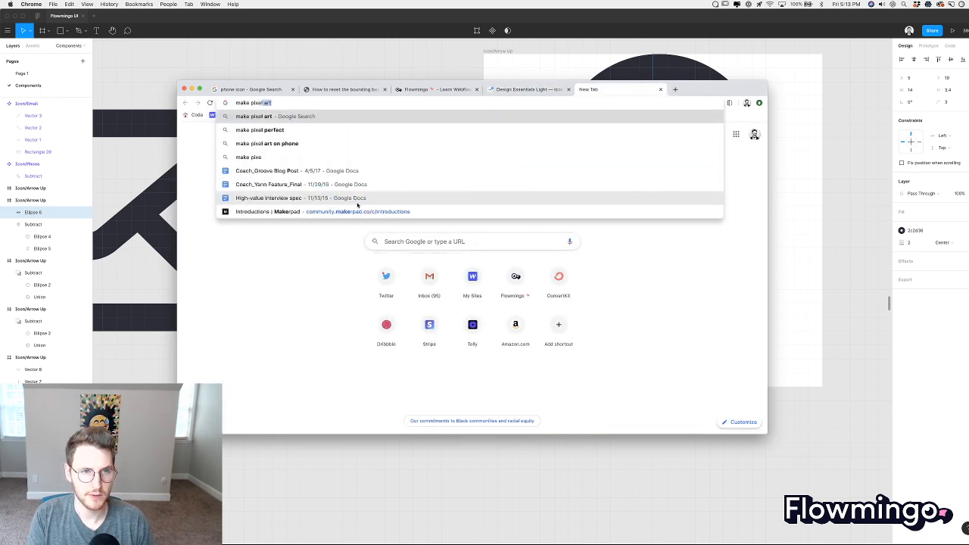
text( perfect figma)
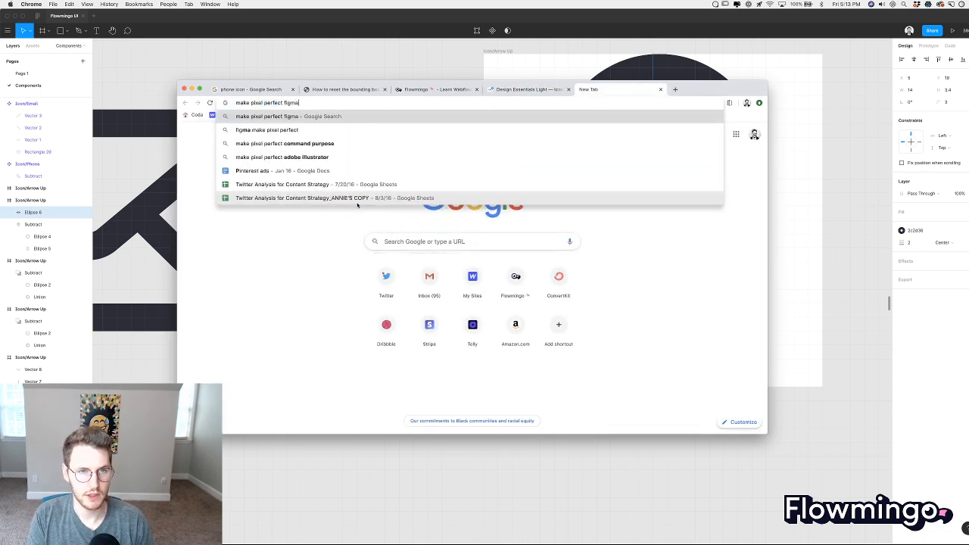
key(Return)
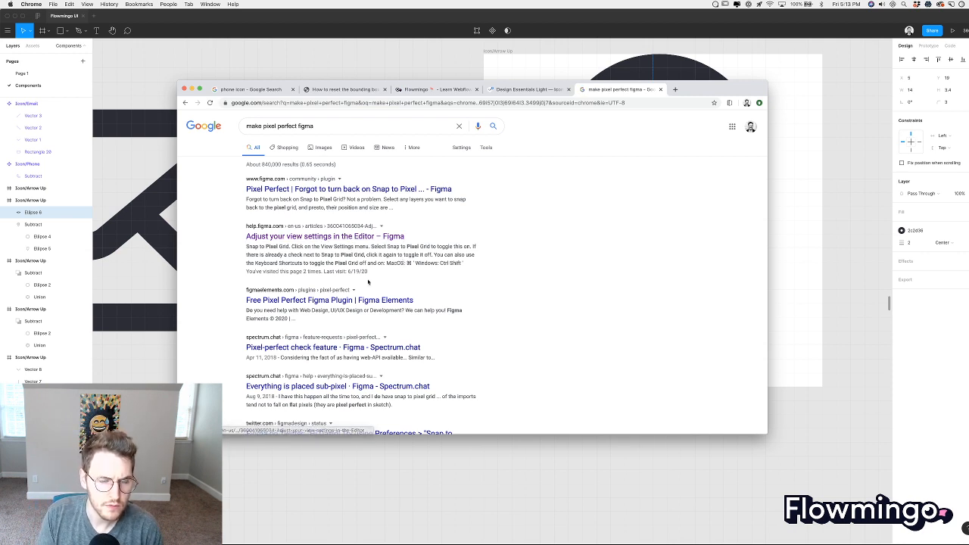
Open the Pixel Perfect plugin page from the search results and read how the plugin works.
click(358, 193)
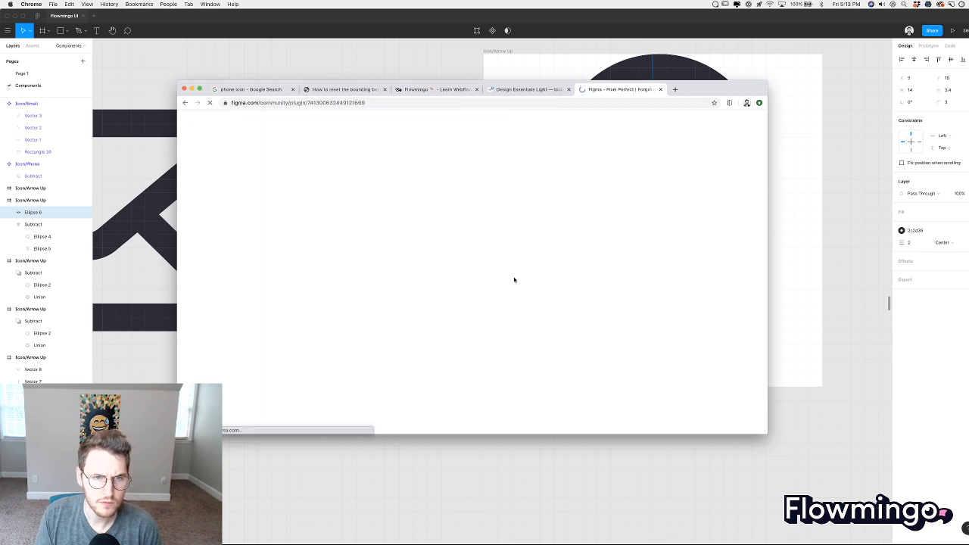
scroll(514, 280, down, 1)
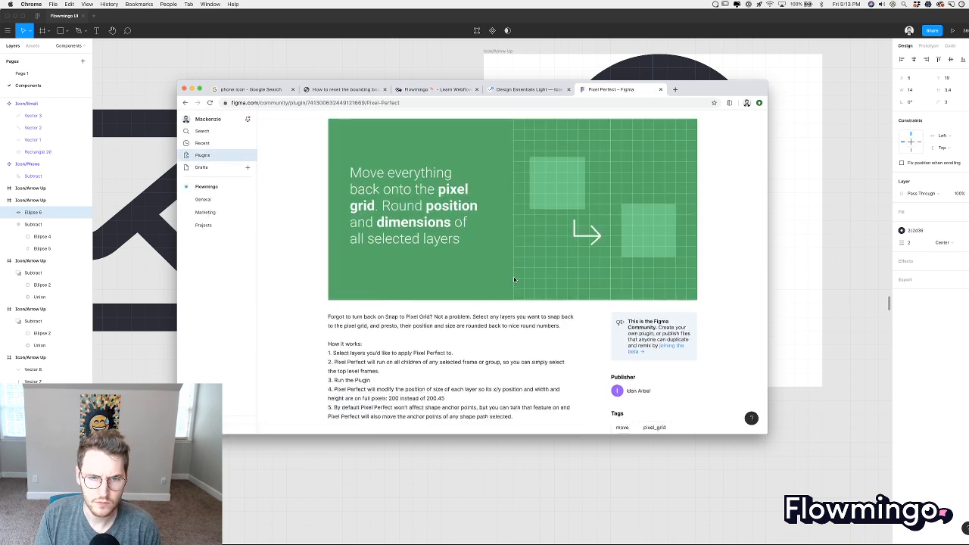
scroll(513, 276, down, 3)
scroll(513, 276, up, 4)
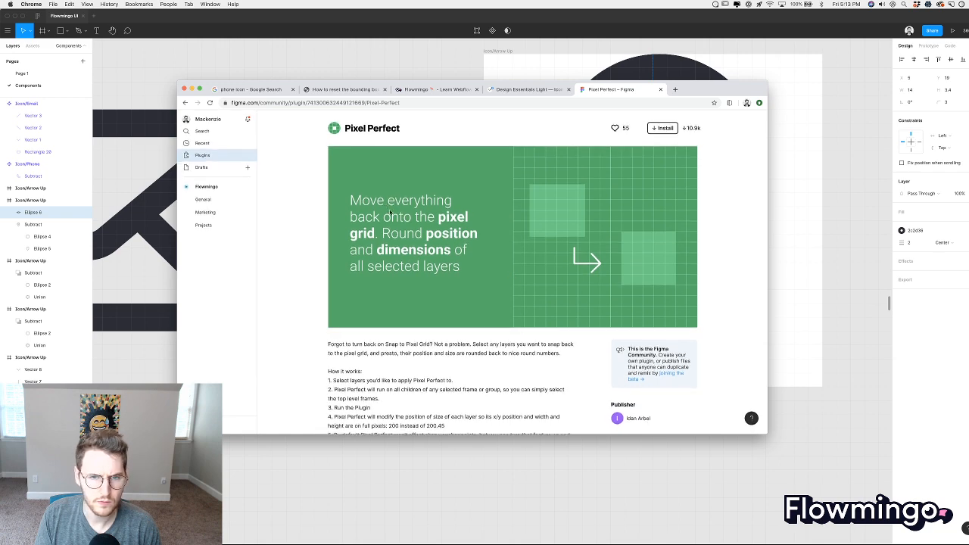
scroll(415, 321, down, 3)
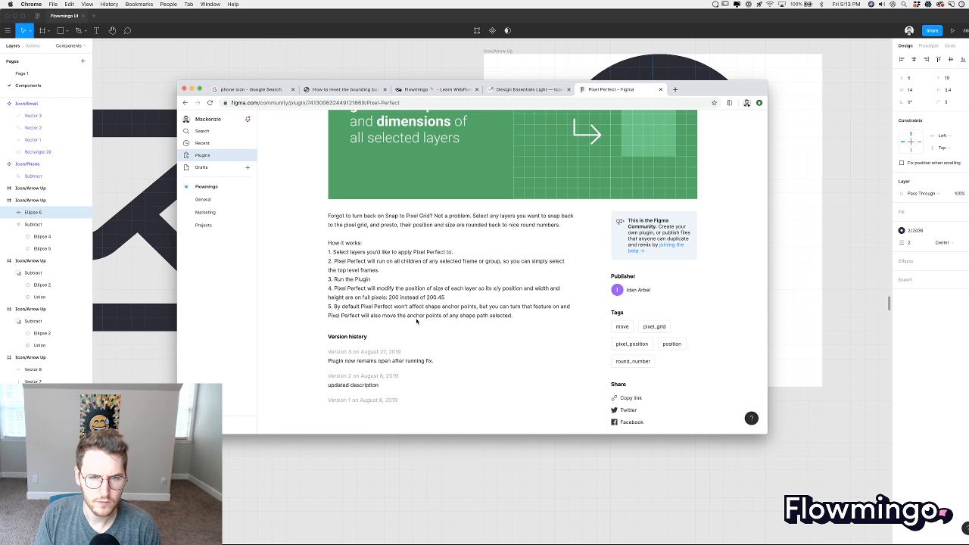
Switch back to Figma and nudge the map pin shape horizontally to X 6.
click(790, 267)
scroll(791, 267, right, 2)
scroll(791, 267, up, 1)
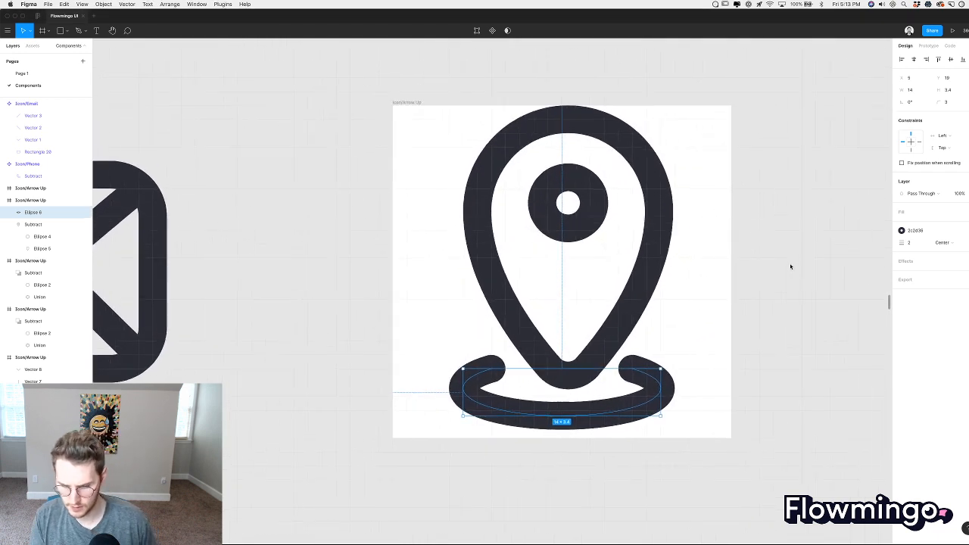
click(655, 259)
key(Left)
key(Right)
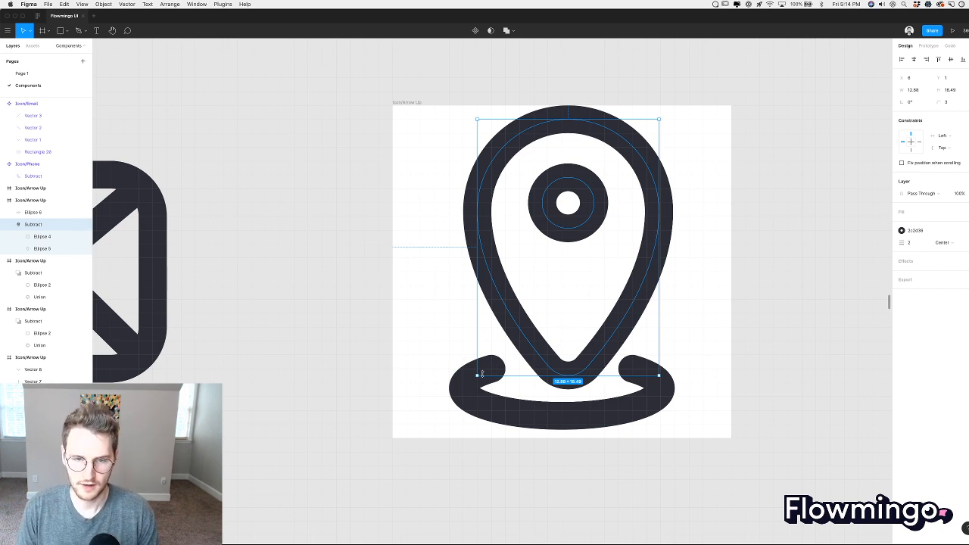
Enlarge the map pin shape to about 13.24 × 19.02 and centre it horizontally in its frame.
drag(477, 373, 471, 379)
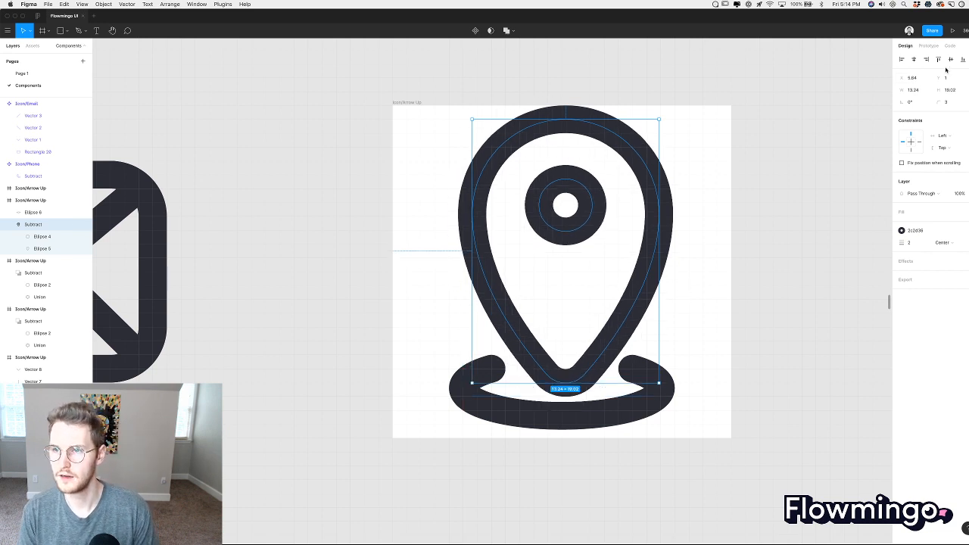
click(914, 59)
click(704, 224)
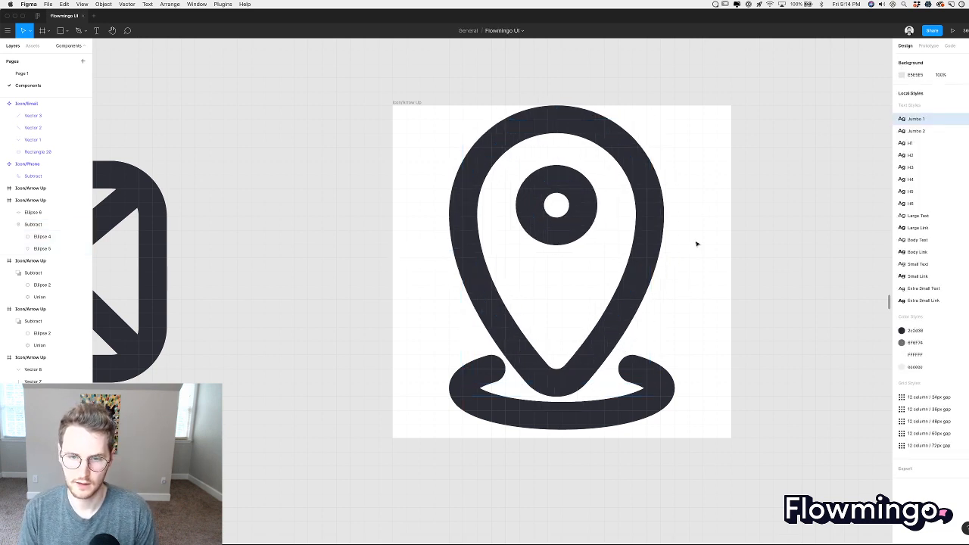
click(649, 402)
click(761, 195)
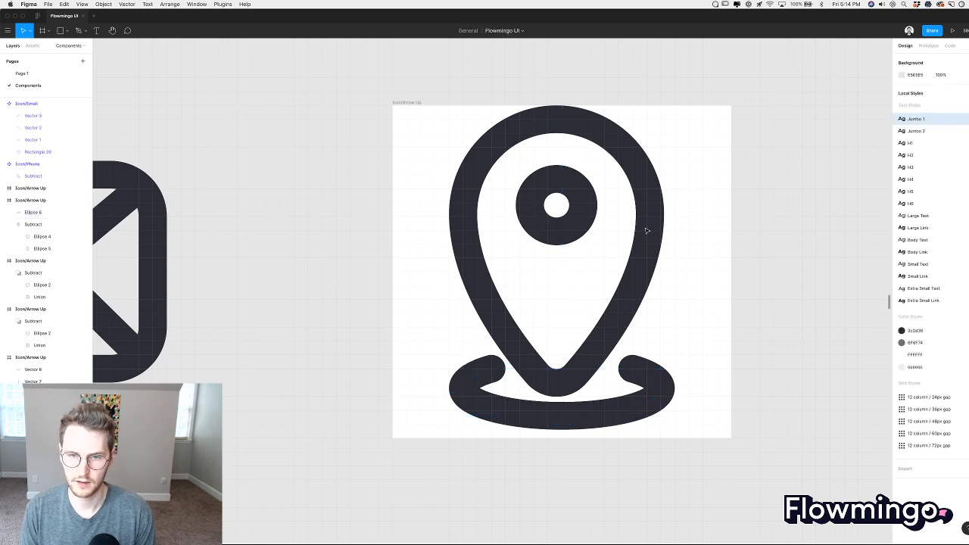
Set the map pin shape's width to 14 and its height to 20.
click(647, 230)
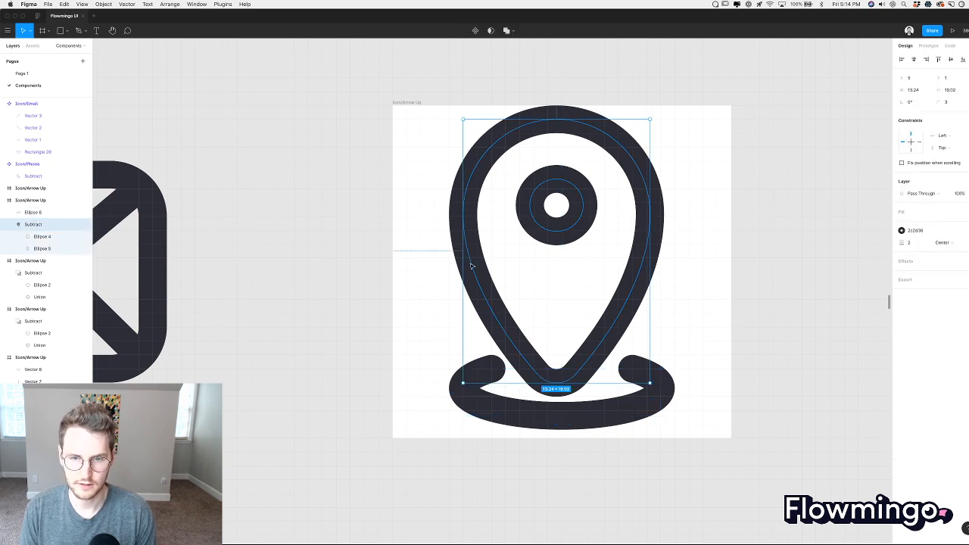
click(922, 92)
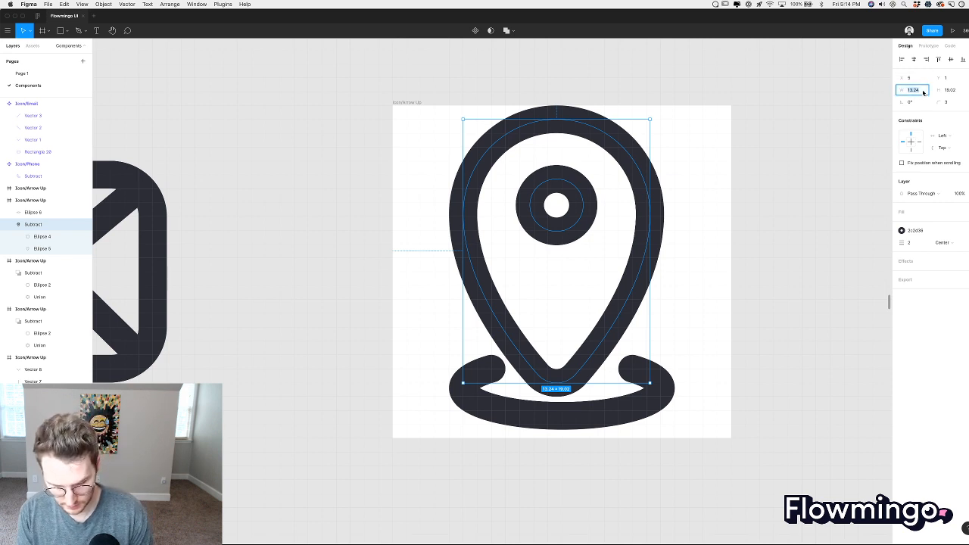
text(14)
key(Return)
click(953, 90)
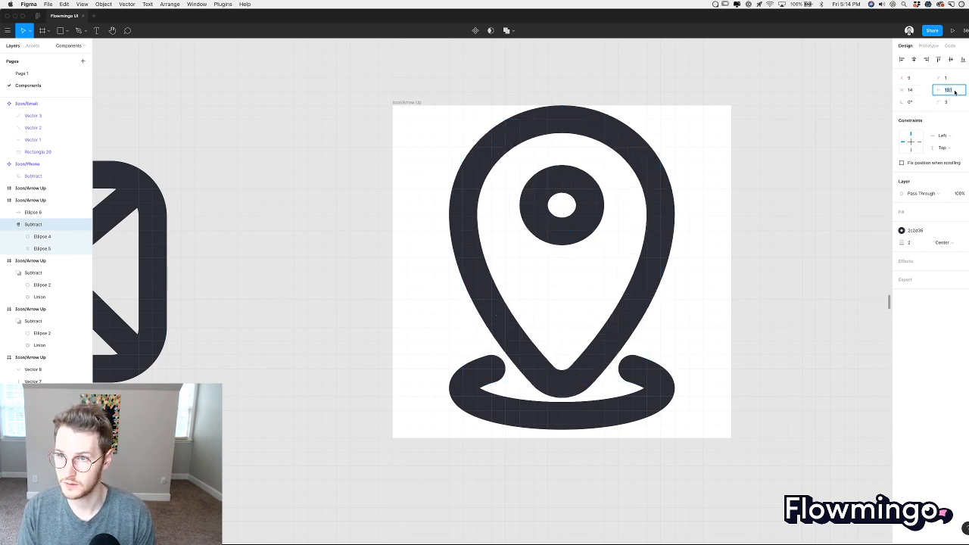
text(20)
key(Return)
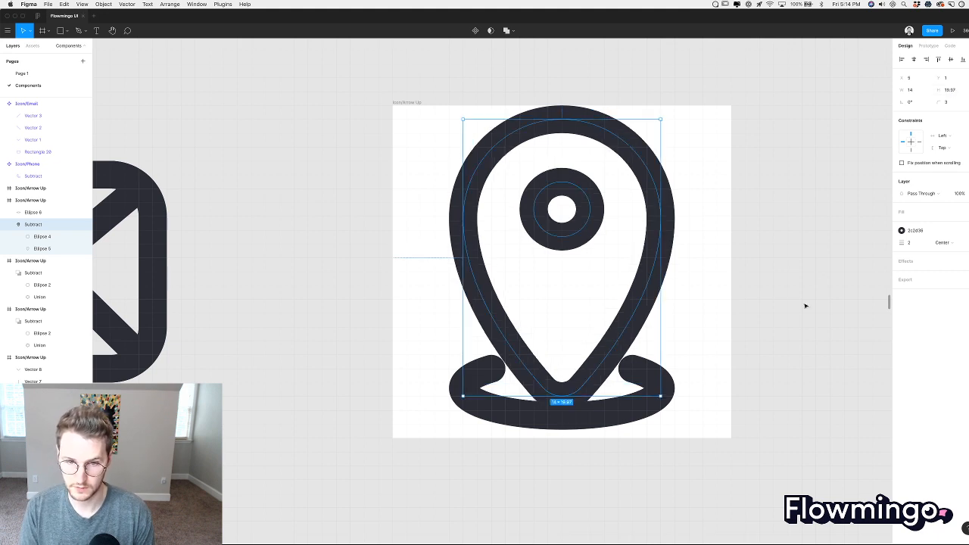
click(704, 333)
Nudge the base ellipse under the map pin down to Y 20.
click(649, 409)
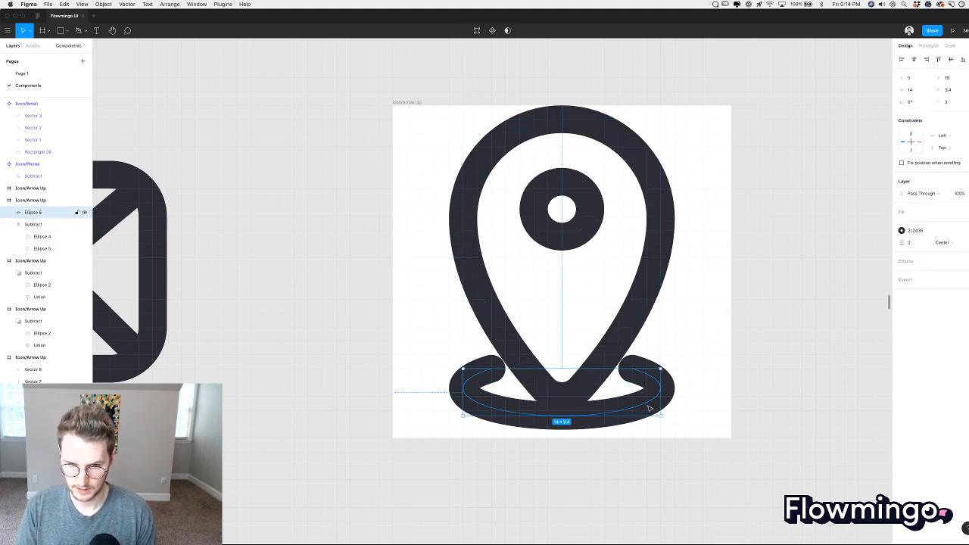
key(Down)
key(Down)
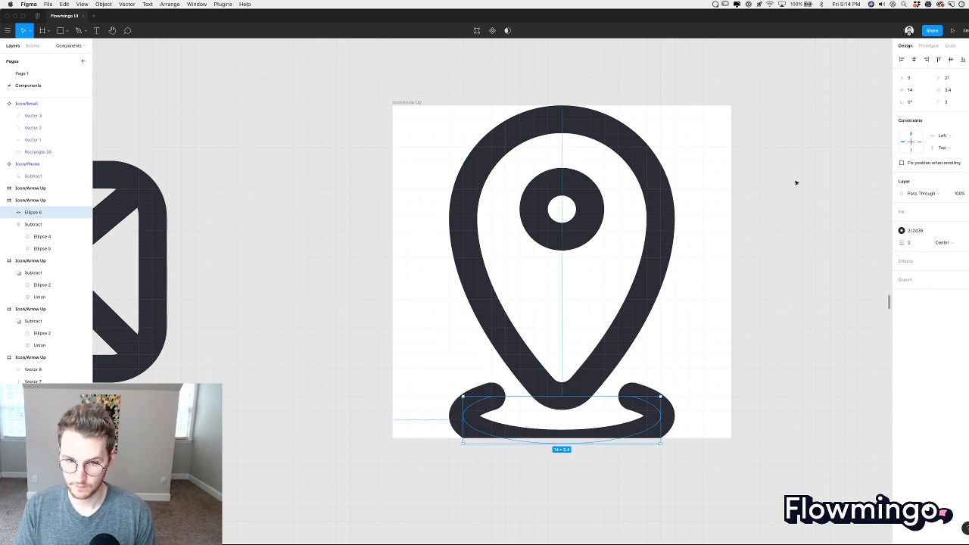
key(Up)
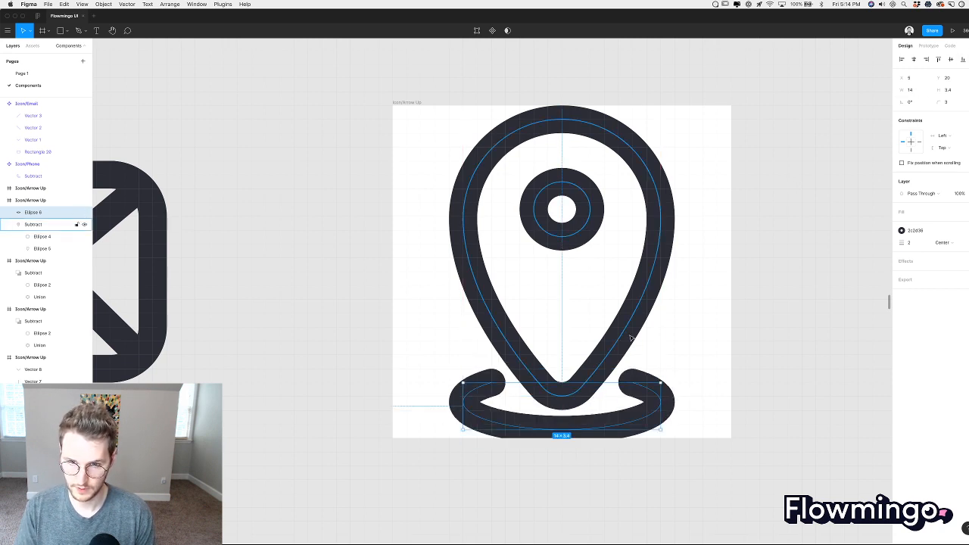
Set the map pin shape's height to 19.
click(593, 397)
click(951, 90)
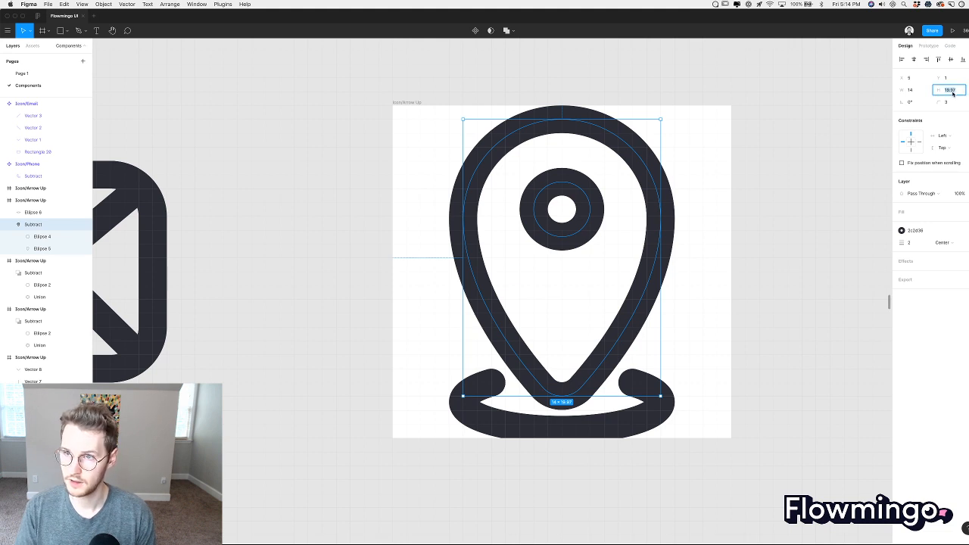
text(19)
key(Return)
Nudge the base ellipse up to Y 19, comparing it with the position one pixel lower.
click(661, 397)
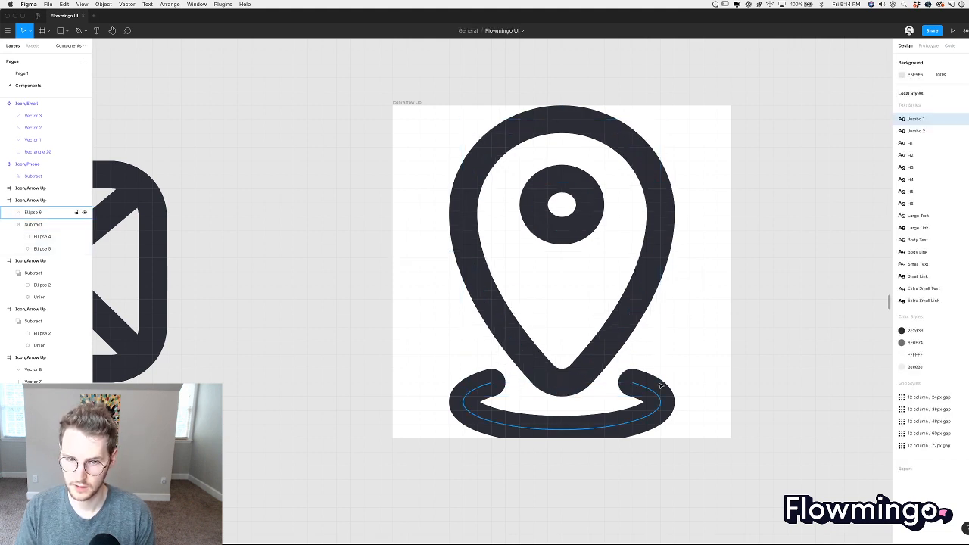
key(Up)
key(Down)
key(Up)
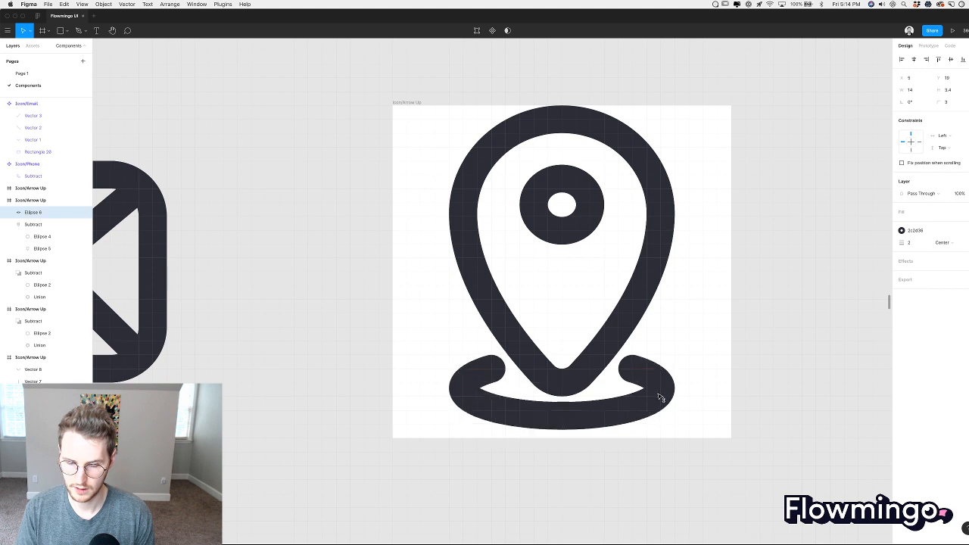
key(Down)
key(Up)
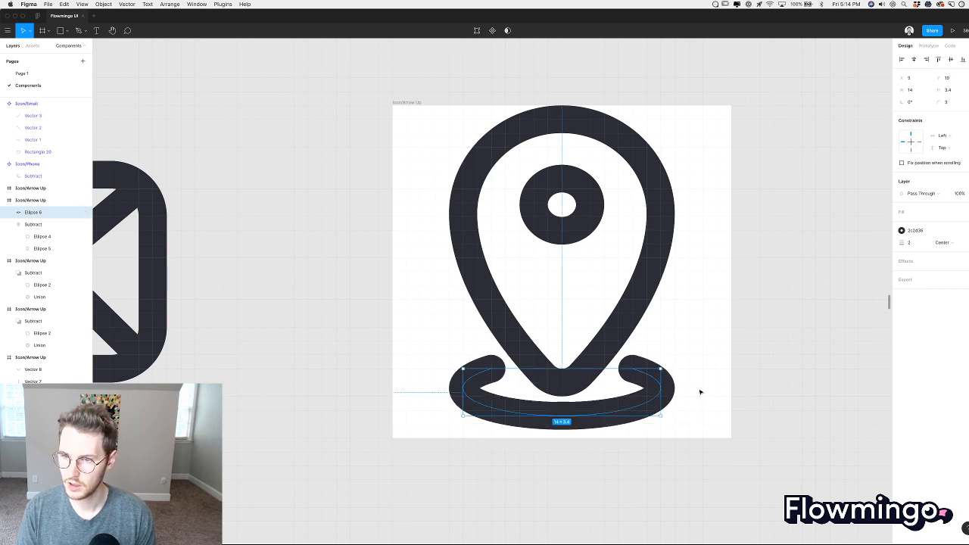
Raise the base ellipse's bottom anchor point to Y 22, and move the whole ellipse down 1 px to the frame's bottom edge.
scroll(681, 409, down, 2)
ctrl+scroll(681, 409, up, 2)
ctrl+scroll(682, 409, up, 5)
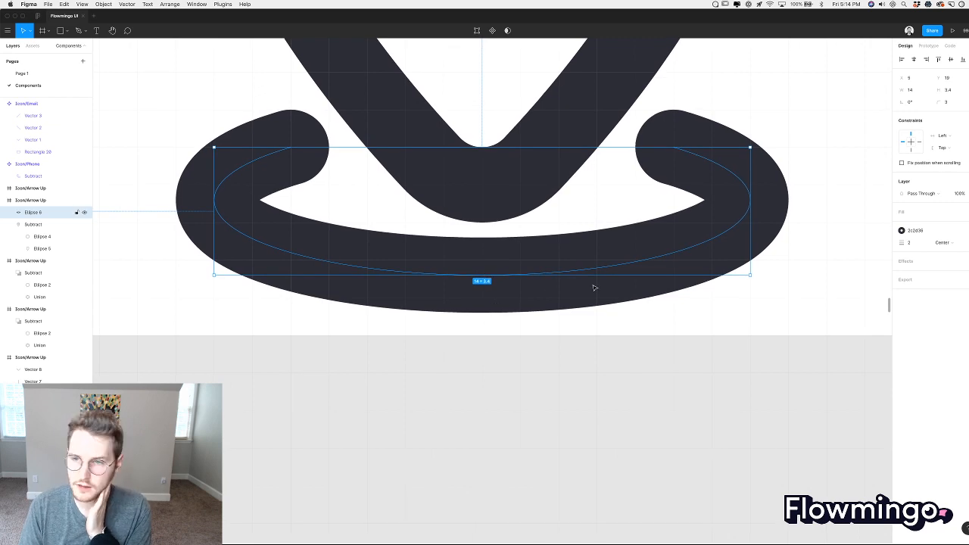
double_click(480, 277)
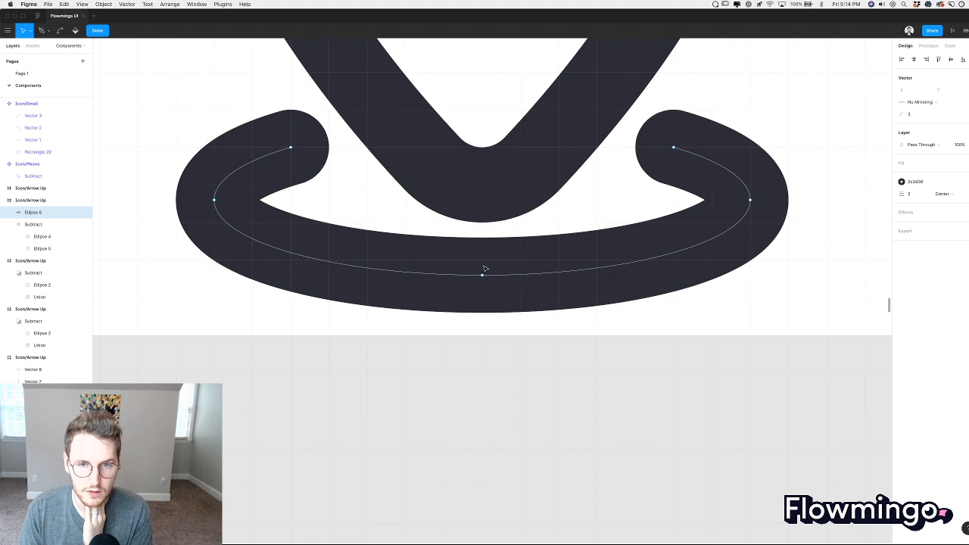
click(483, 275)
drag(483, 277, 483, 261)
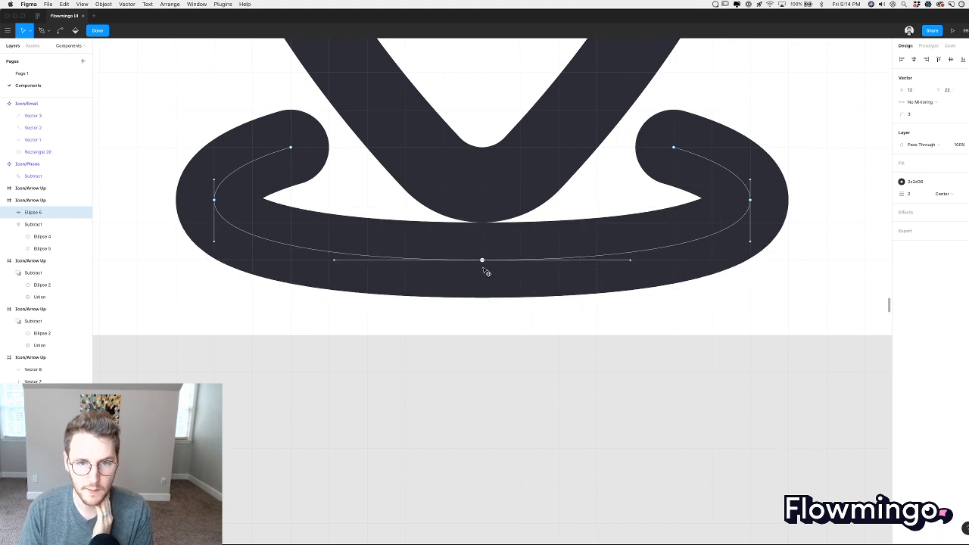
click(487, 271)
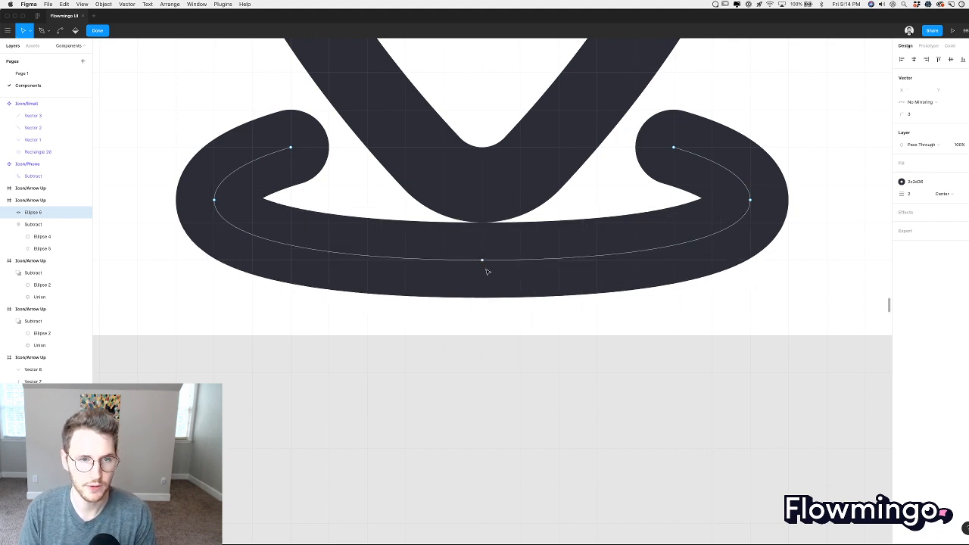
key(Escape)
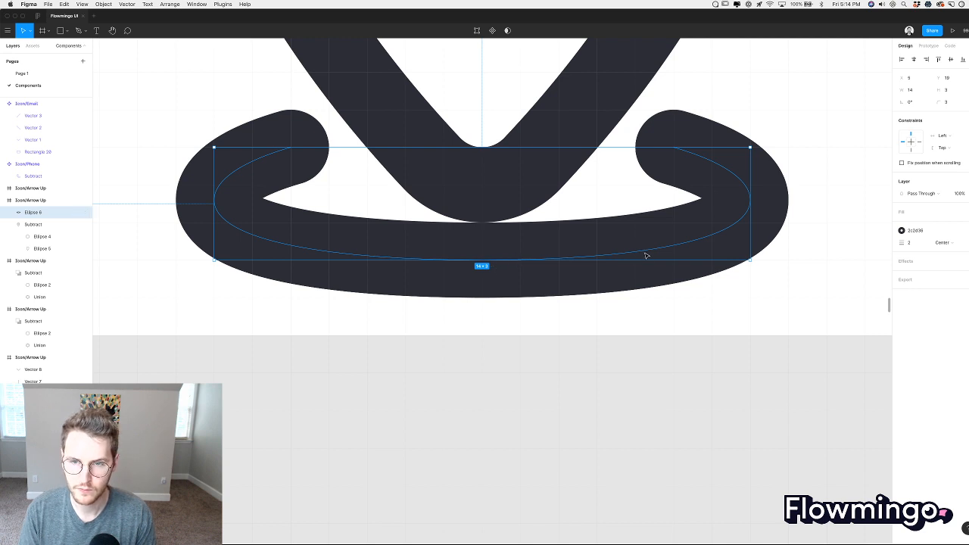
drag(644, 255, 645, 283)
click(792, 147)
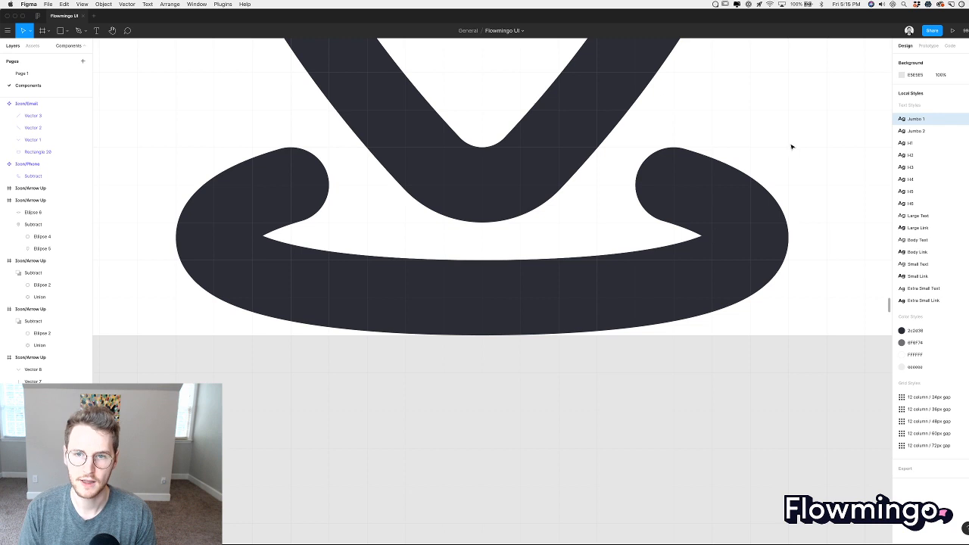
key(shift+1)
scroll(792, 147, right, 1)
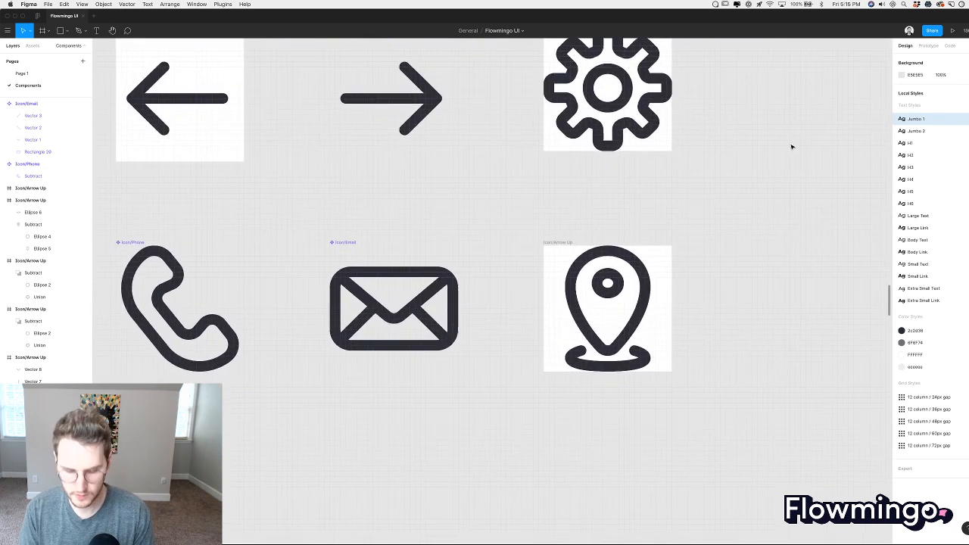
scroll(792, 147, down, 5)
scroll(792, 147, right, 2)
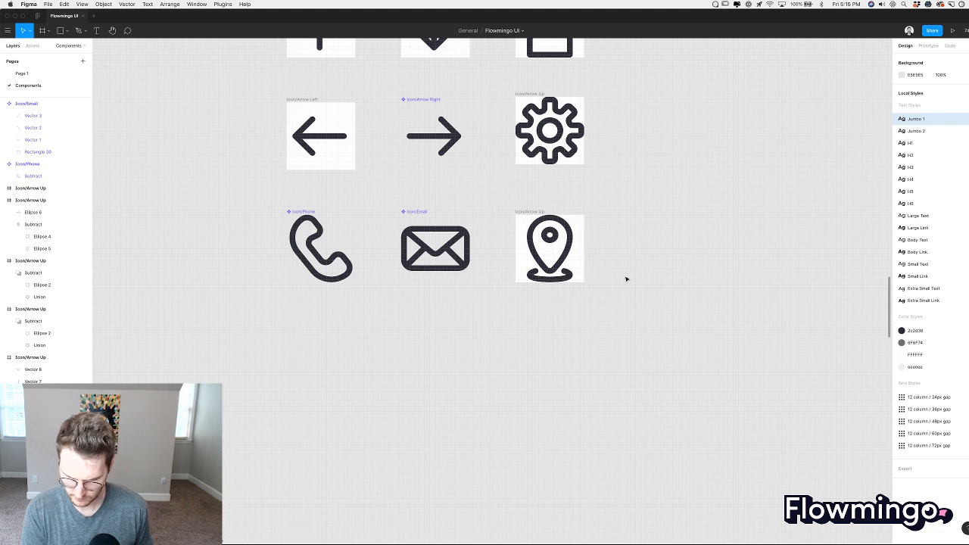
scroll(567, 305, up, 5)
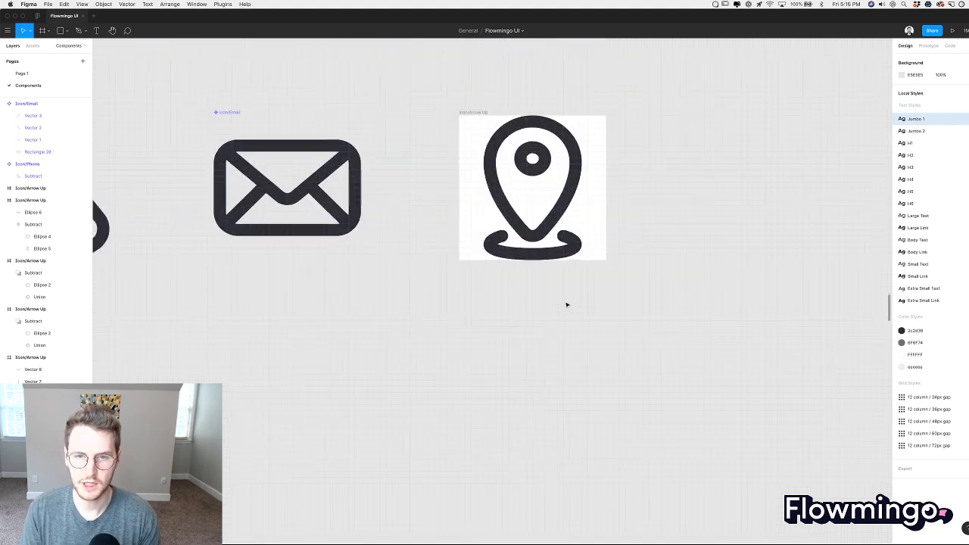
Reduce the stroke thickness of the base ellipse under the map pin.
click(584, 319)
click(598, 314)
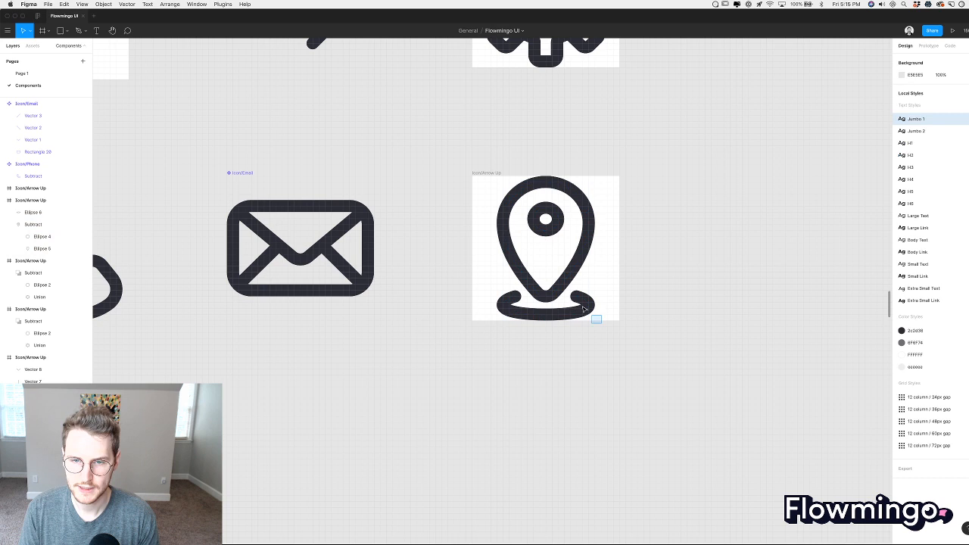
click(587, 312)
click(911, 241)
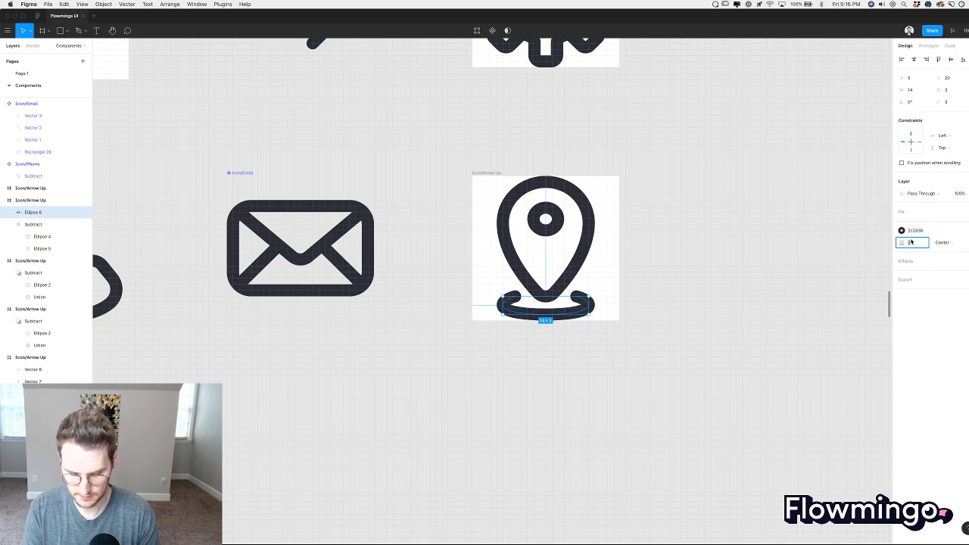
key(Return)
click(553, 368)
scroll(559, 368, up, 4)
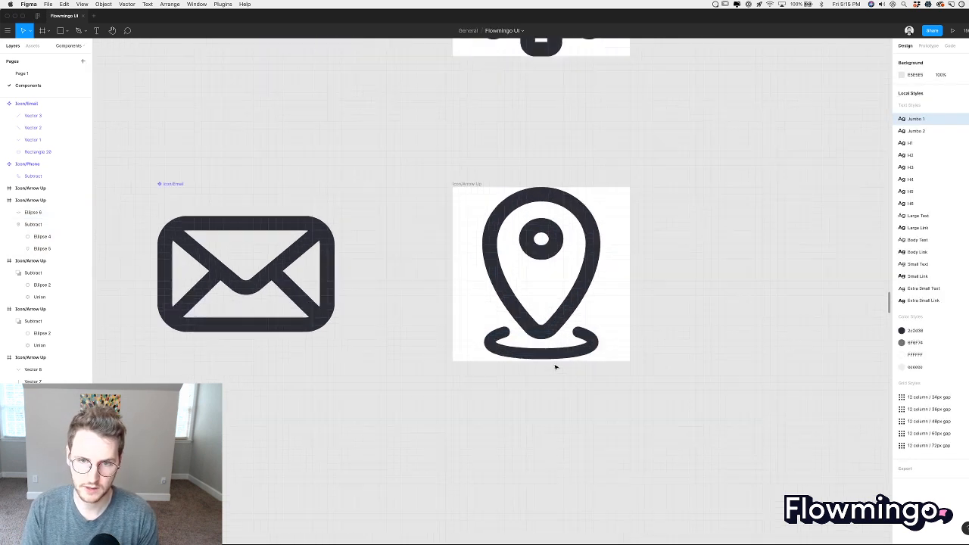
Move the pin's inner circle (Ellipse 4) and outer outline (Ellipse 5) out of their Subtract group.
double_click(549, 234)
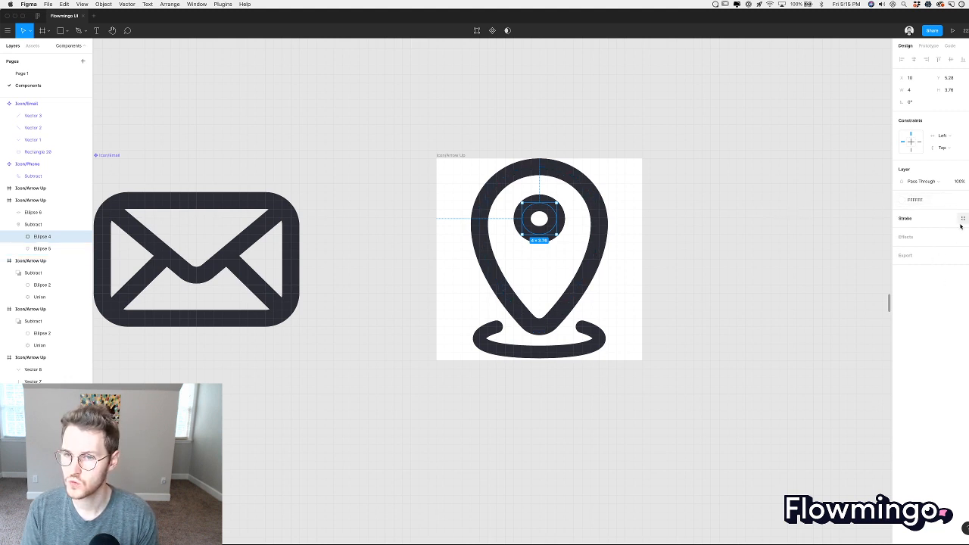
key(Escape)
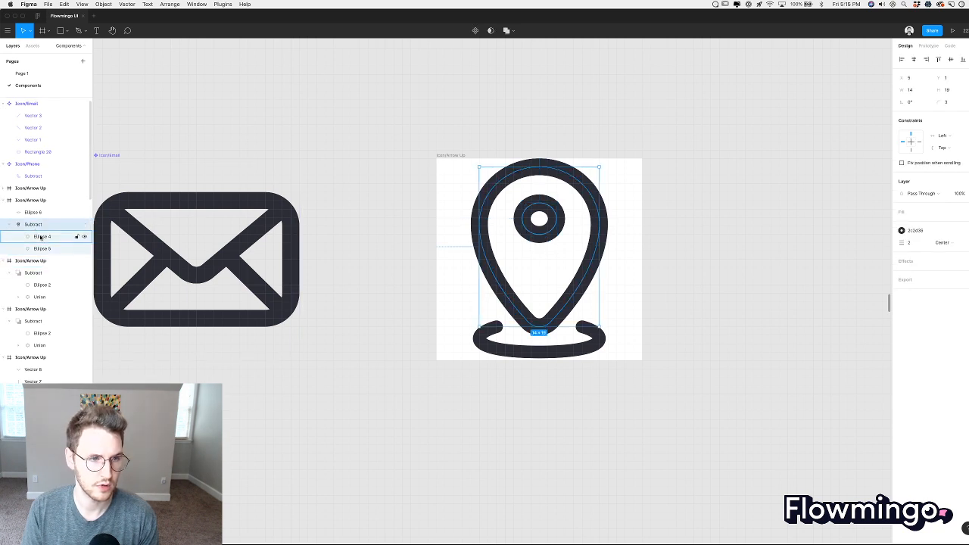
click(43, 237)
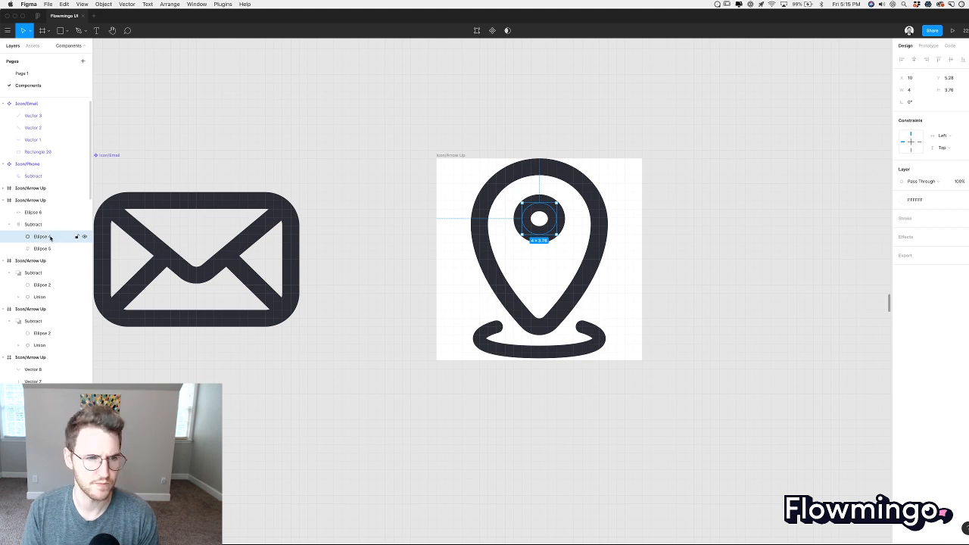
shift+click(38, 248)
drag(37, 248, 37, 221)
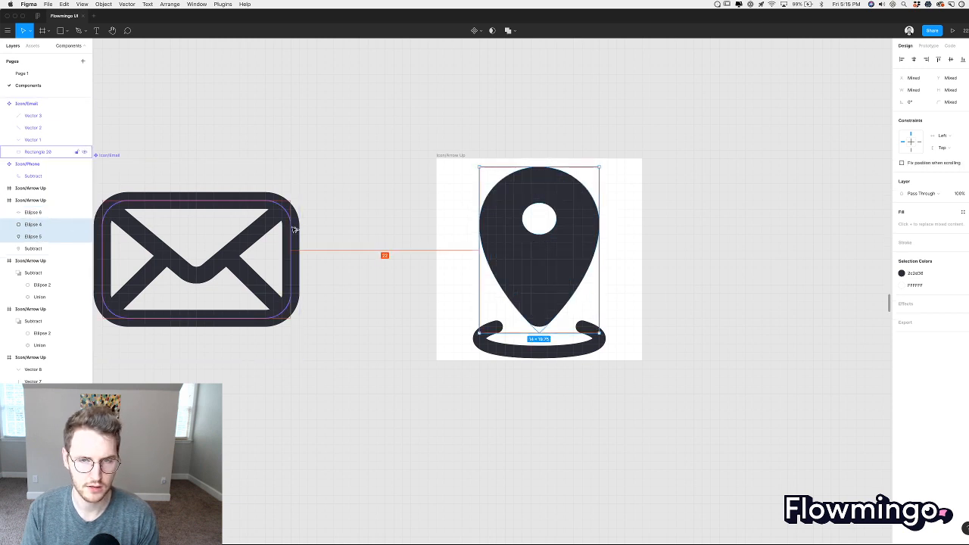
Swap the fill and stroke on both extracted pin ellipses and remove the leftover Subtract layer.
key(shift+x)
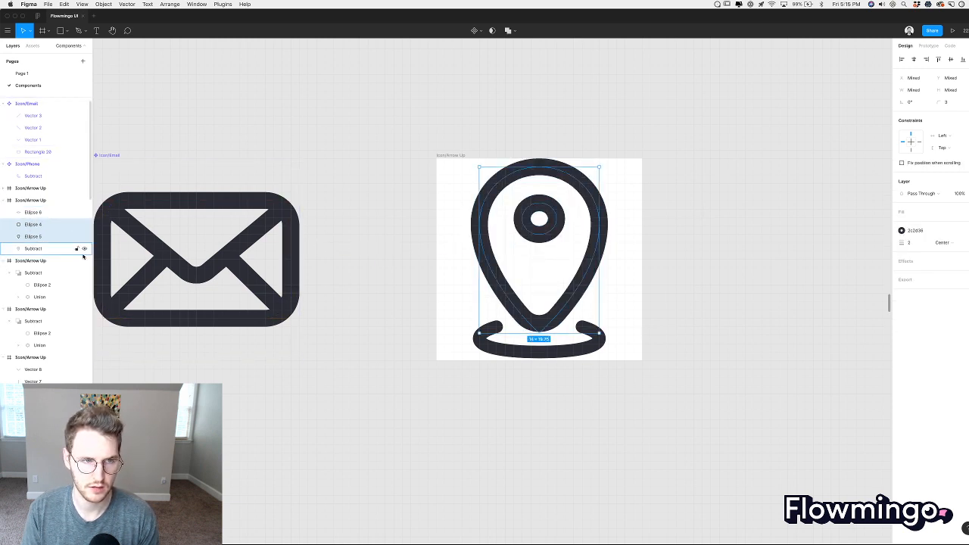
key(Escape)
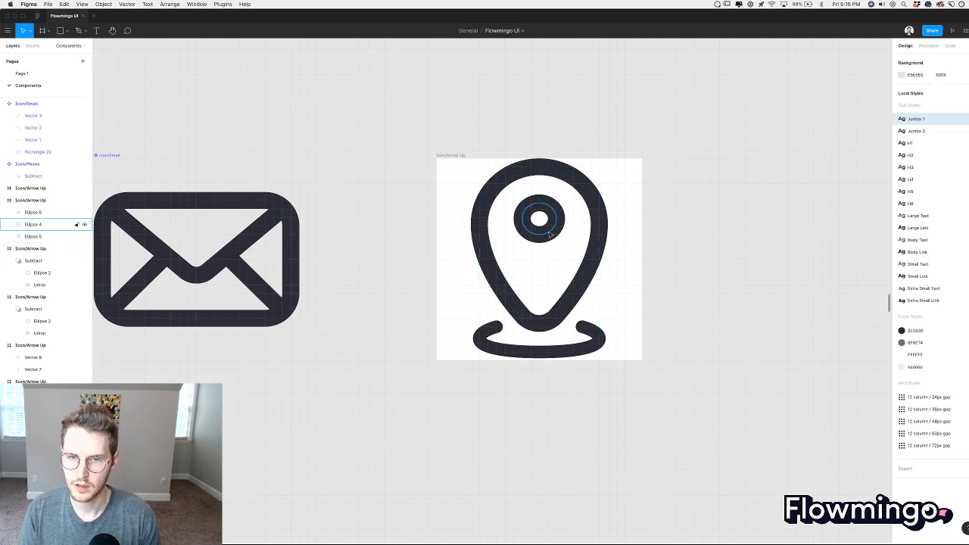
Set the stroke thickness of the pin's inner circle to 1.5.
click(562, 218)
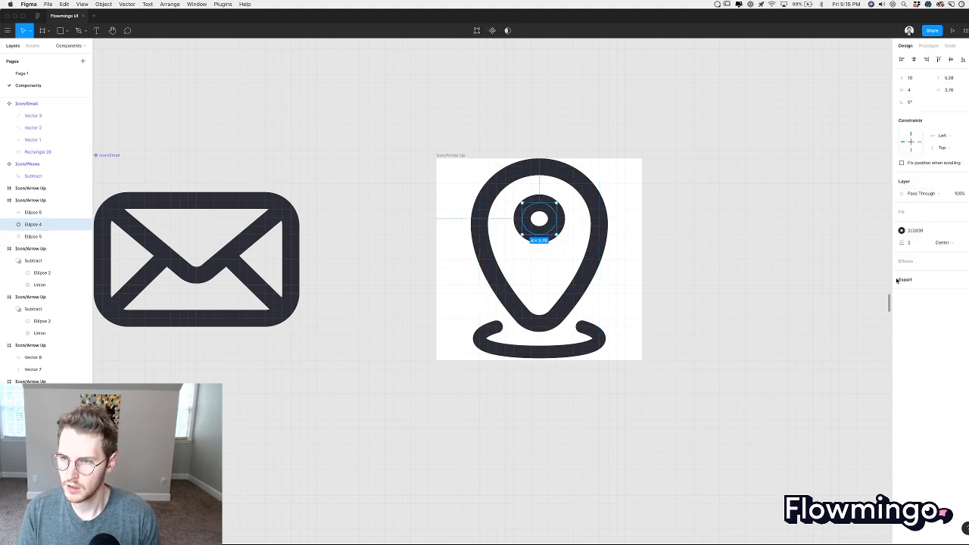
click(924, 243)
text(1.56)
key(Return)
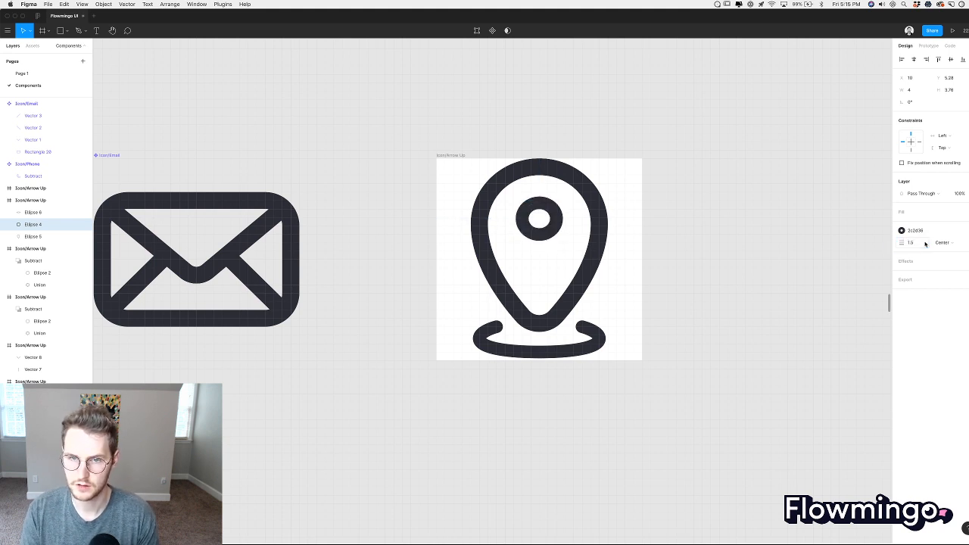
click(716, 305)
scroll(715, 305, down, 5)
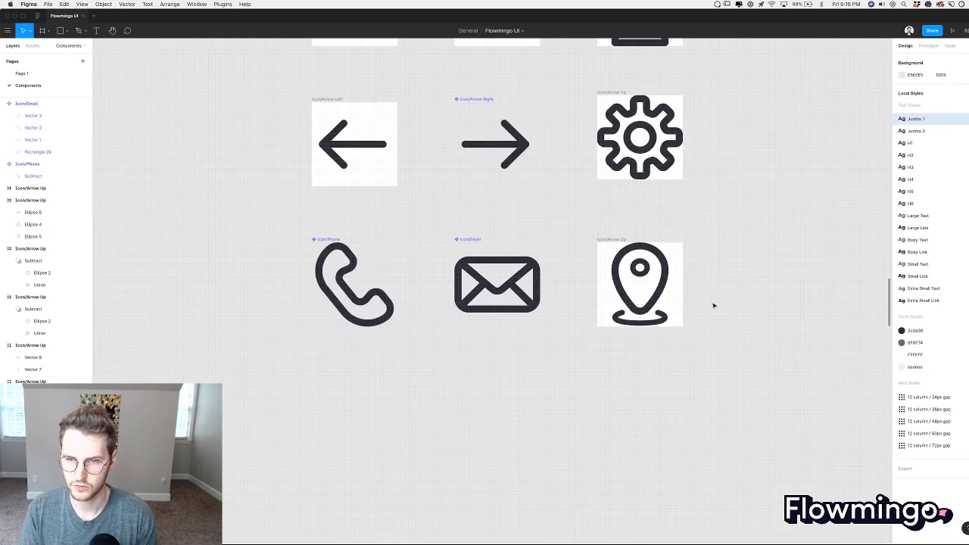
scroll(714, 306, up, 1)
scroll(689, 312, up, 5)
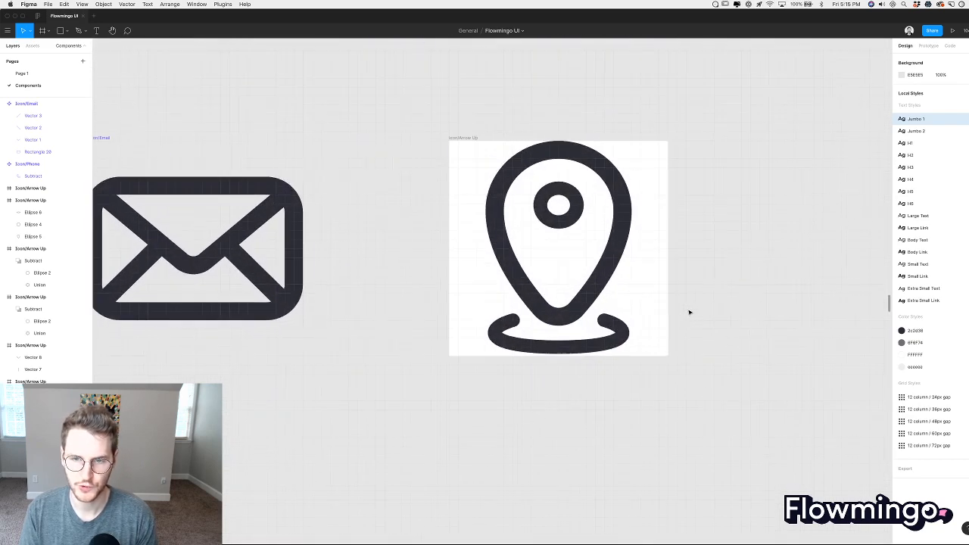
Set the pin outline's height to 20 and the corner radius of its bottom anchor point to 2.
click(607, 300)
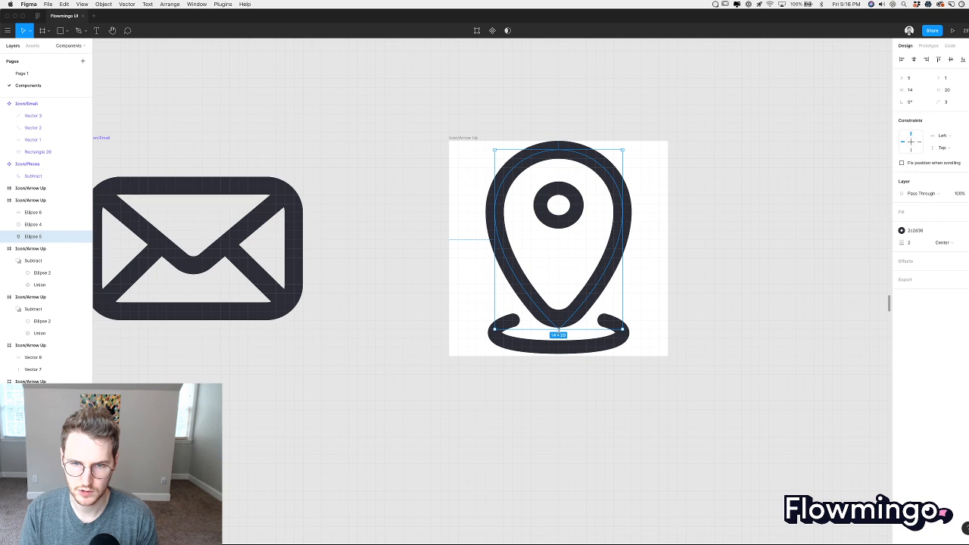
click(686, 291)
click(558, 324)
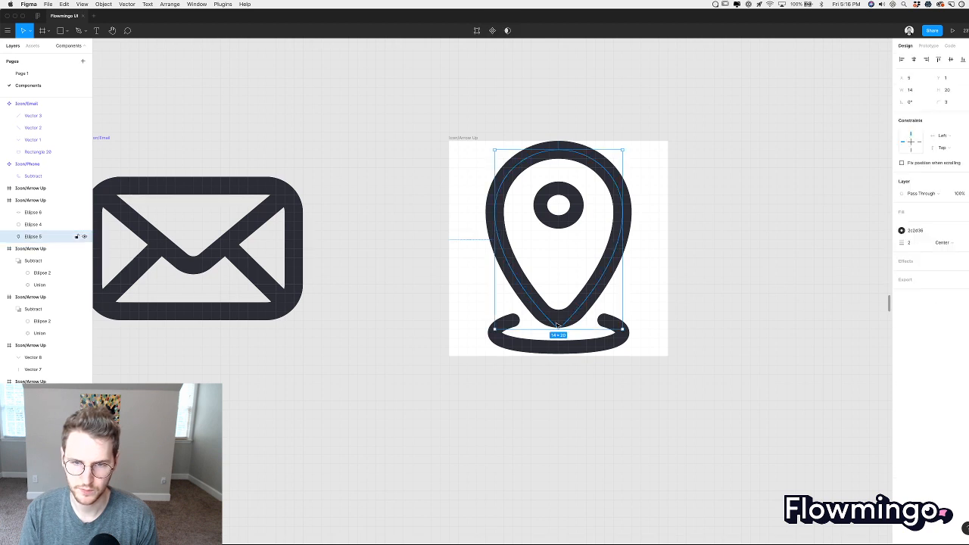
double_click(558, 333)
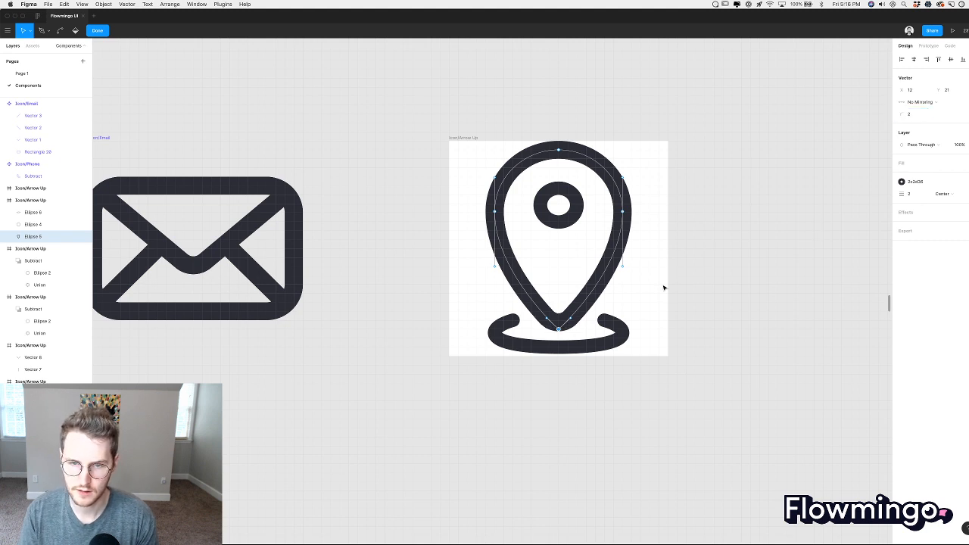
key(Escape)
key(Escape)
scroll(658, 292, down, 6)
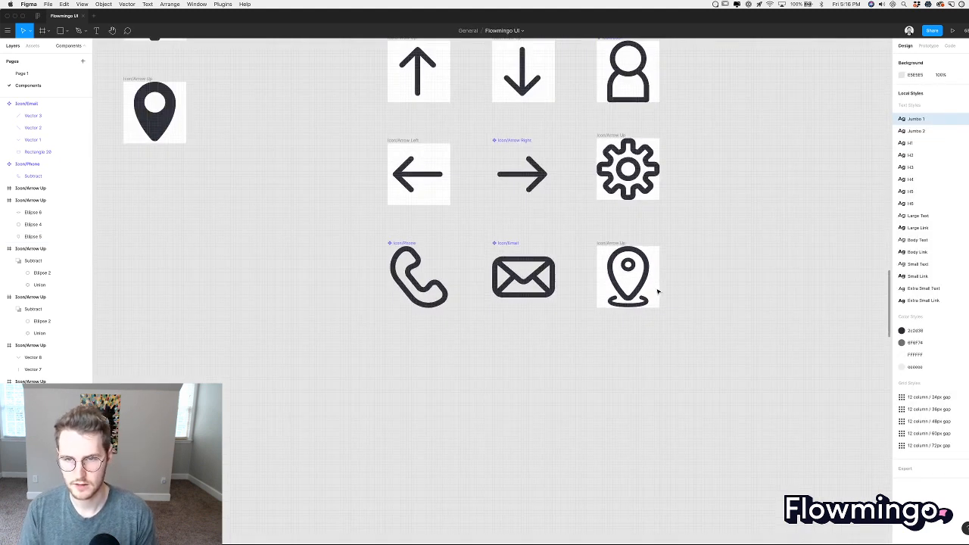
Hide the white background fill of the location pin's frame.
scroll(658, 291, up, 1)
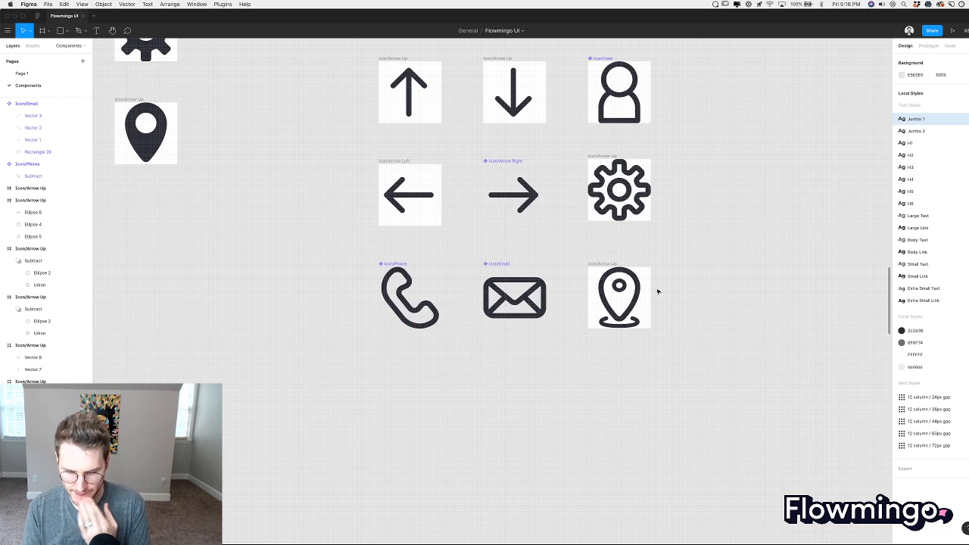
scroll(658, 292, right, 2)
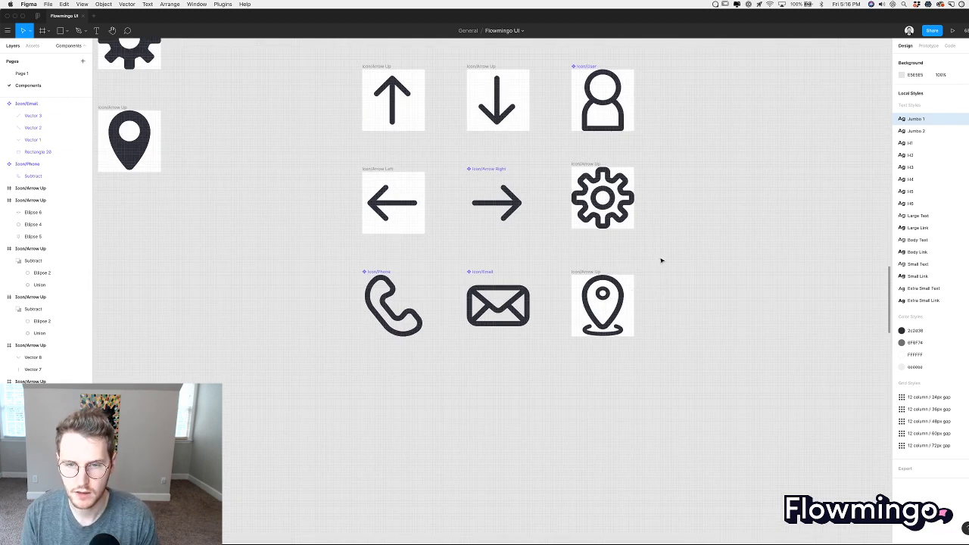
scroll(640, 340, down, 8)
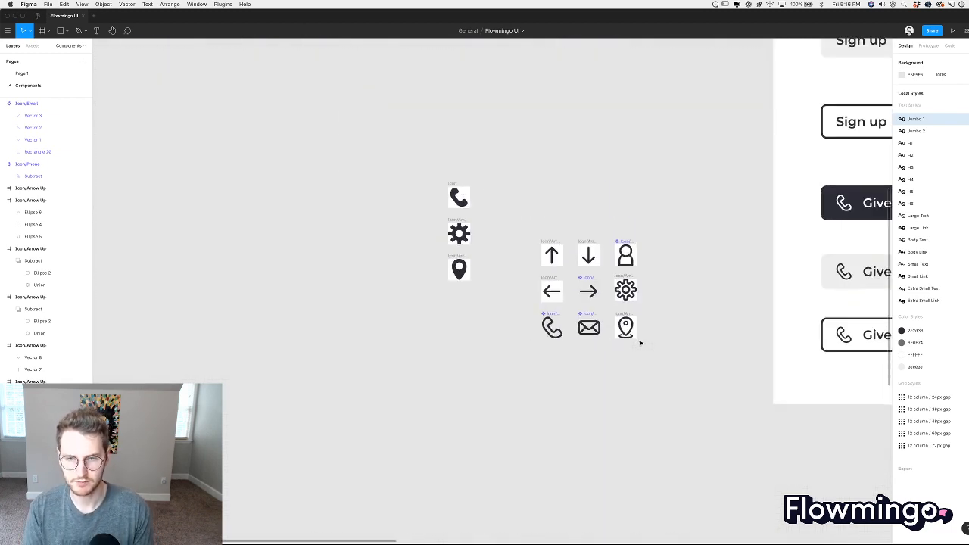
click(603, 335)
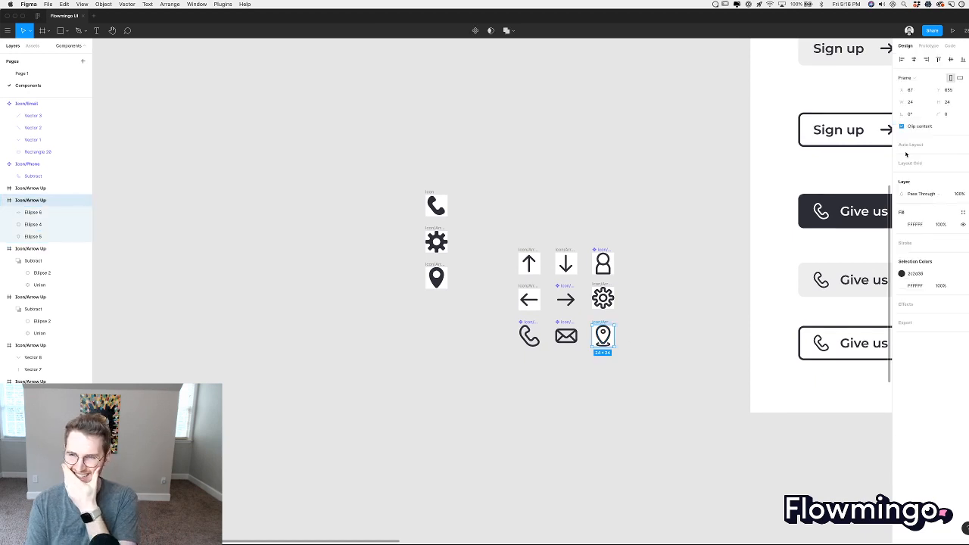
click(706, 335)
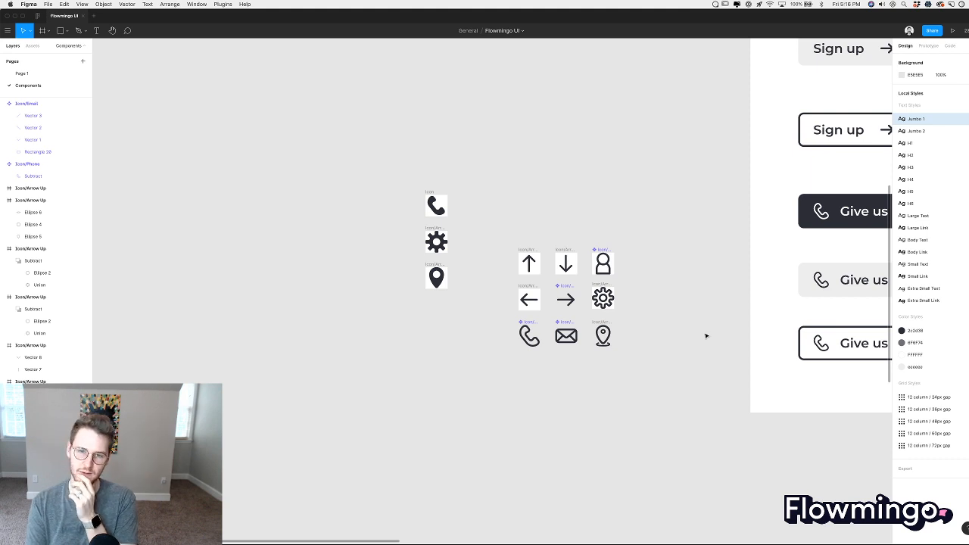
scroll(642, 322, down, 2)
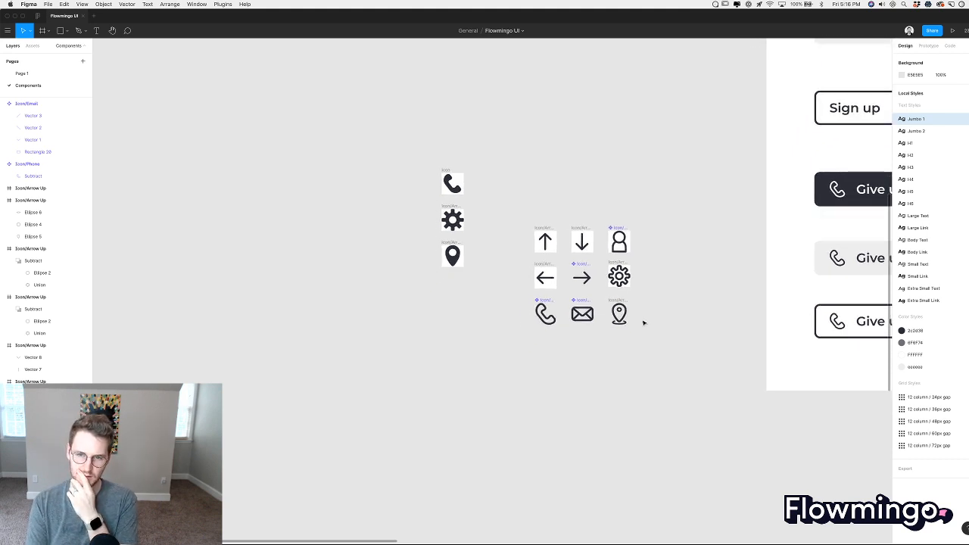
scroll(644, 322, up, 2)
scroll(643, 322, down, 5)
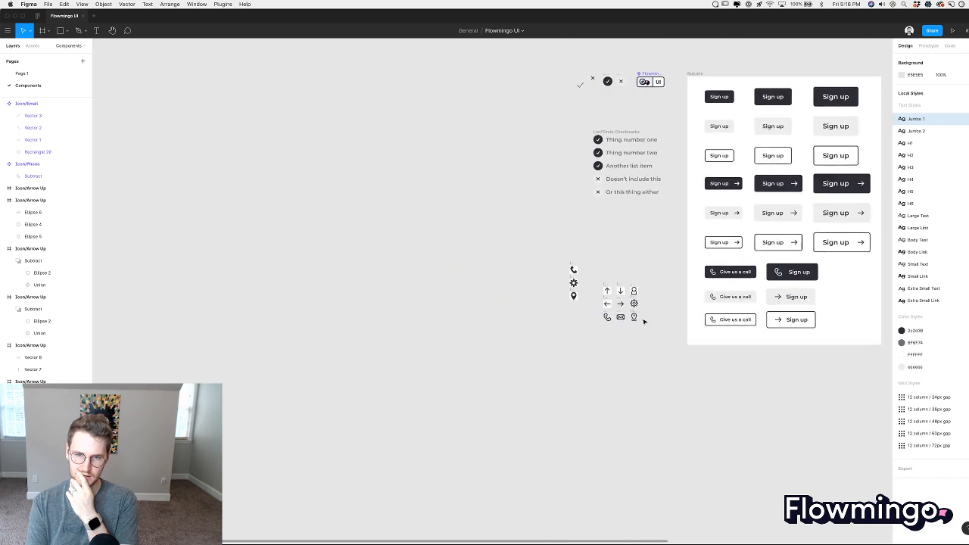
scroll(641, 324, up, 1)
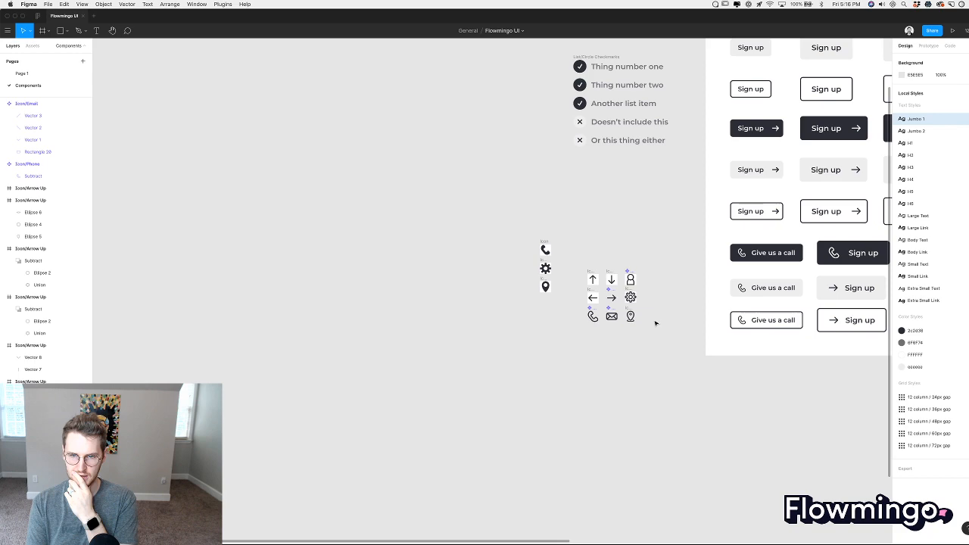
scroll(656, 323, up, 8)
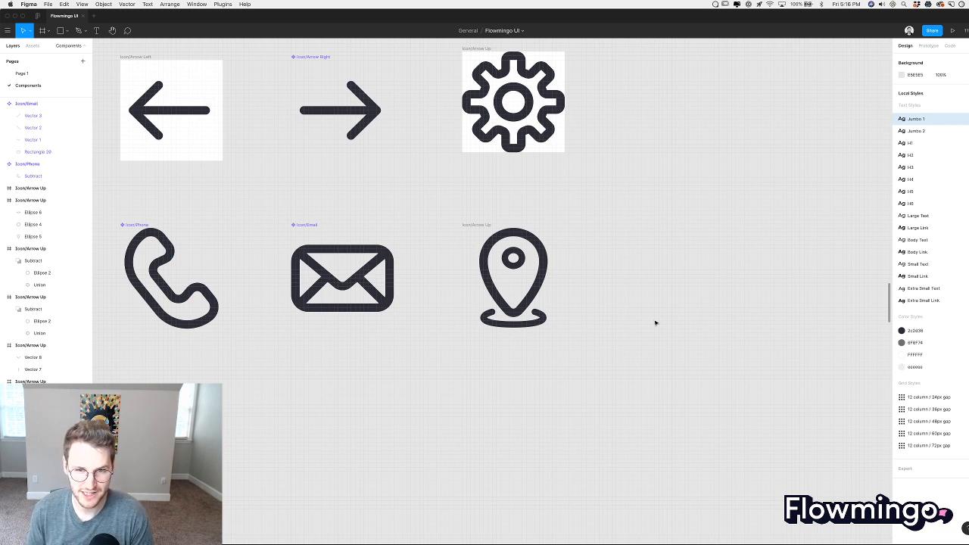
scroll(556, 333, down, 5)
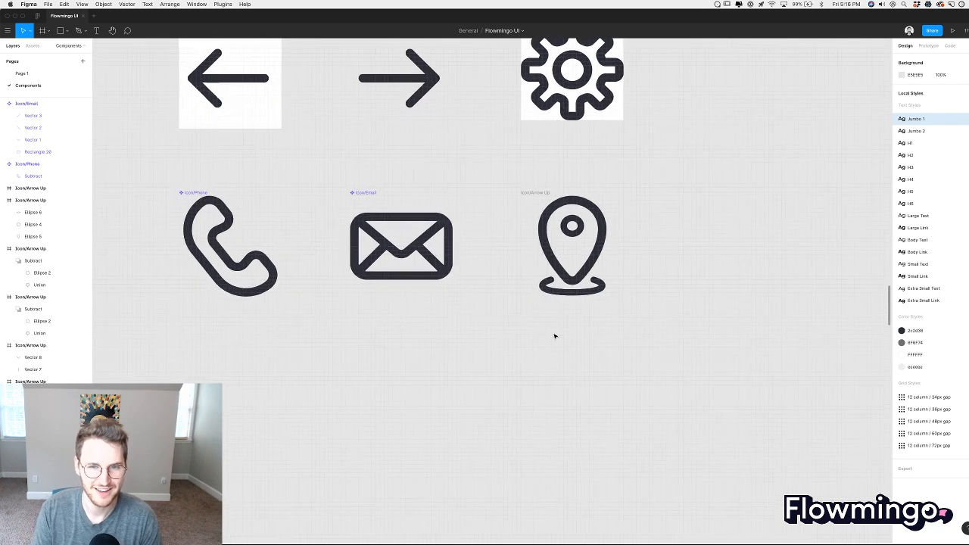
Switch to Chrome and look through the Design Essentials Light icon pack page on UI8.
key(super+Tab)
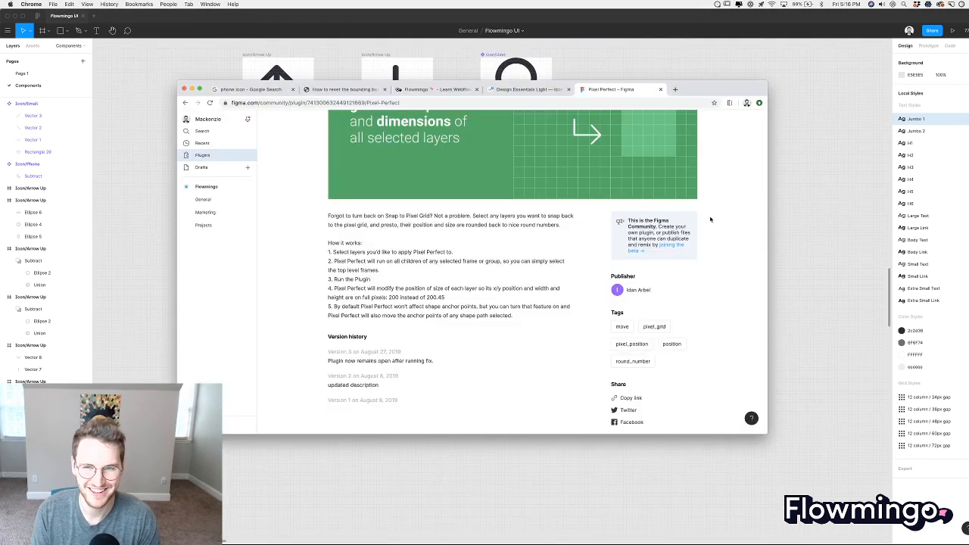
key(super+Tab)
key(super+Tab)
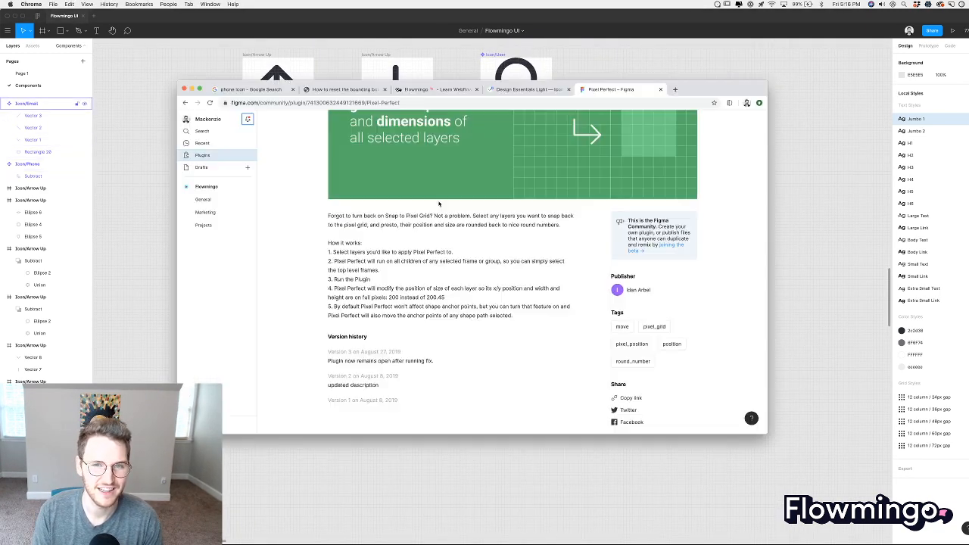
click(529, 89)
scroll(723, 296, down, 2)
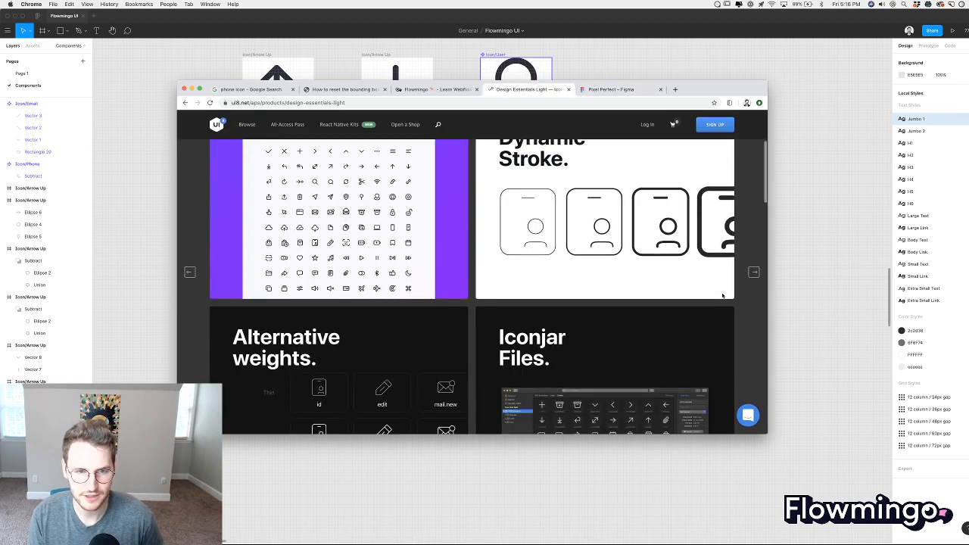
scroll(723, 295, down, 3)
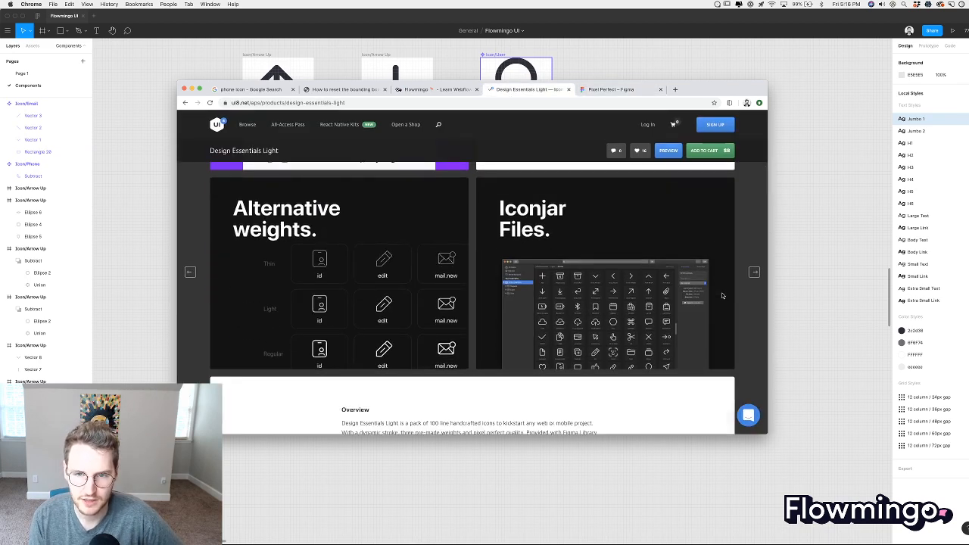
Return to Figma and duplicate the location pin frame into a new row beneath the phone icon.
click(783, 275)
scroll(599, 393, down, 2)
scroll(599, 394, left, 3)
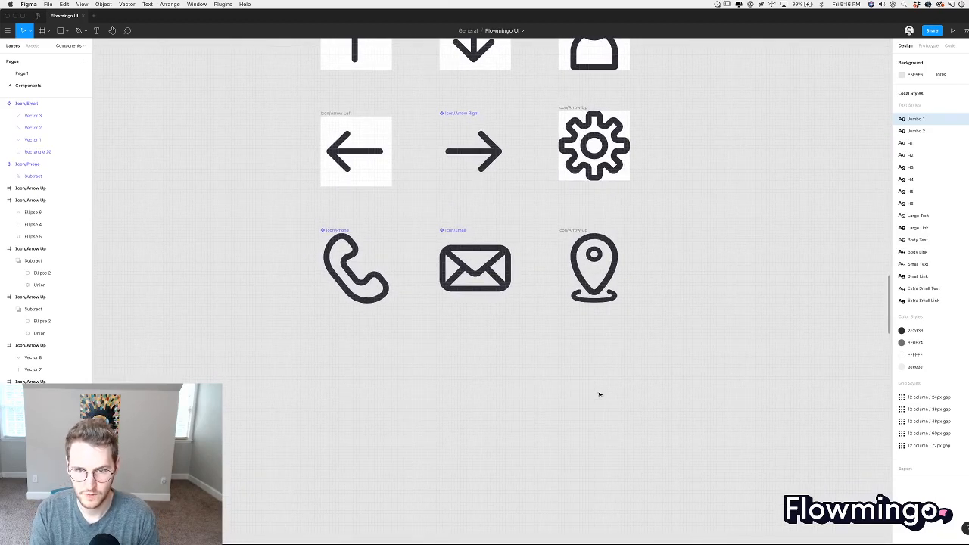
click(586, 260)
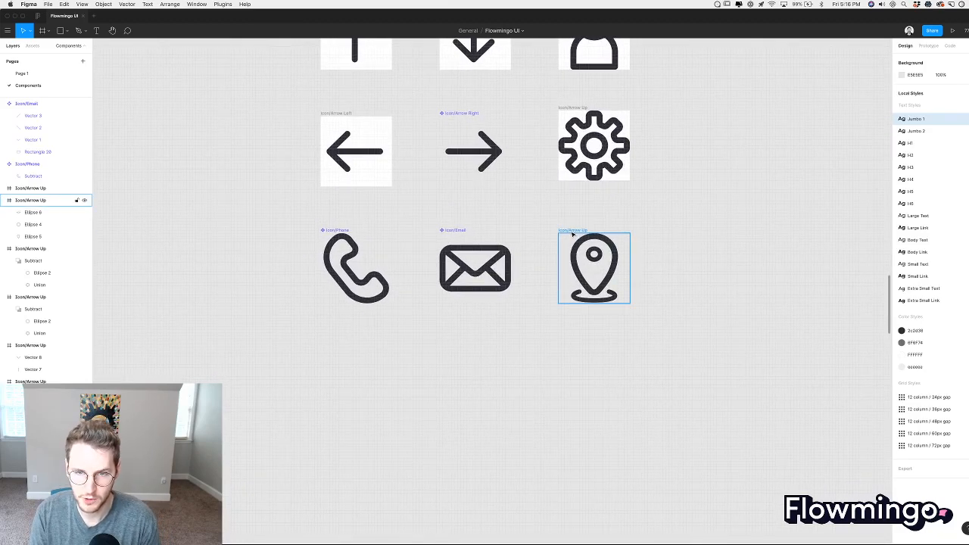
drag(585, 237, 339, 343)
click(431, 335)
Show the white background fill of the duplicated frame beneath the phone icon and delete the pin artwork inside it.
scroll(431, 336, left, 1)
scroll(430, 335, down, 1)
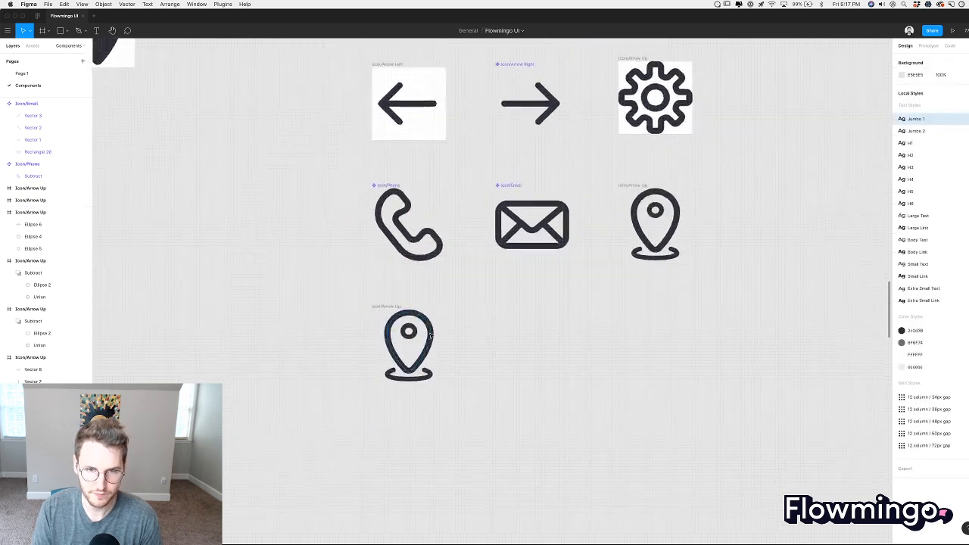
scroll(431, 335, up, 3)
click(446, 374)
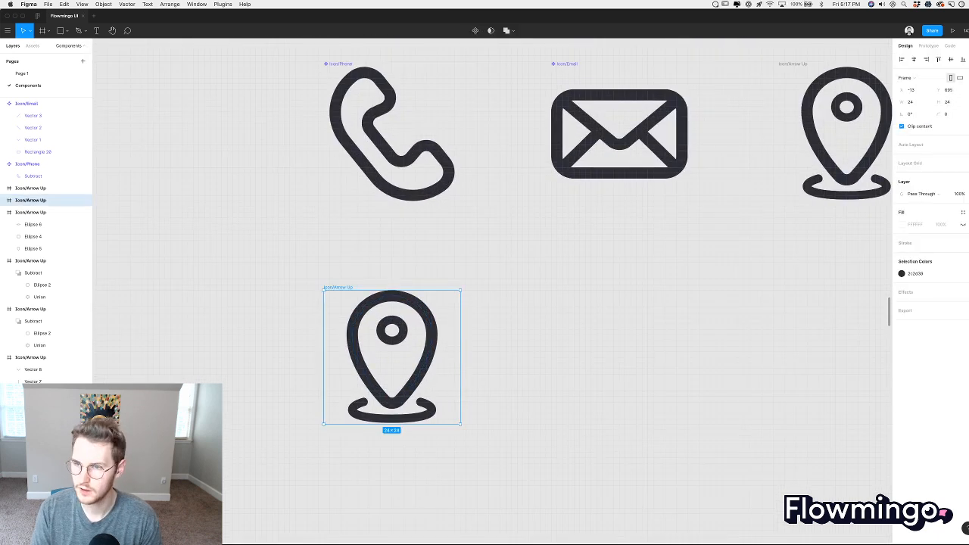
scroll(535, 357, down, 2)
click(568, 375)
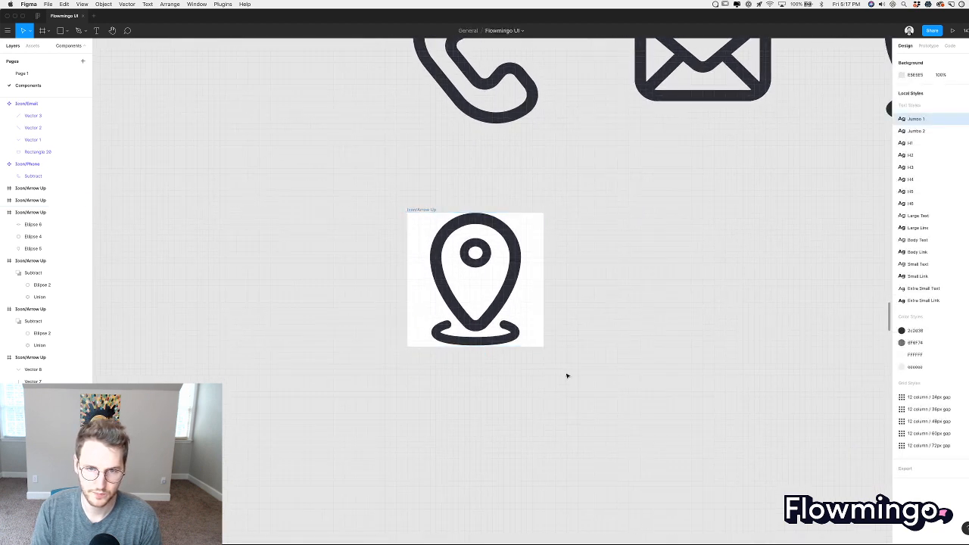
drag(566, 353, 416, 238)
key(Delete)
Draw a horizontal line 20 px wide across the upper part of the empty frame with the Pen tool and duplicate it 5 px below.
key(p)
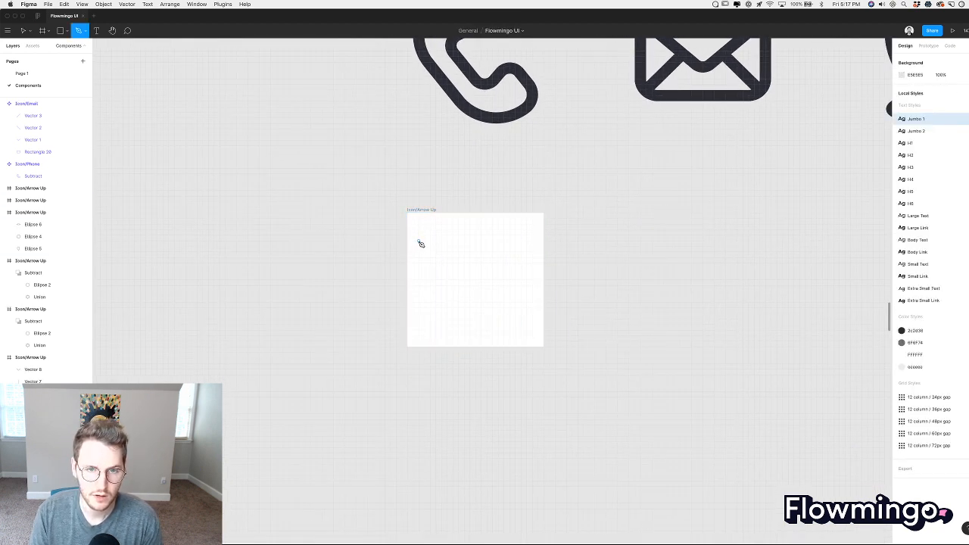
click(419, 241)
click(534, 241)
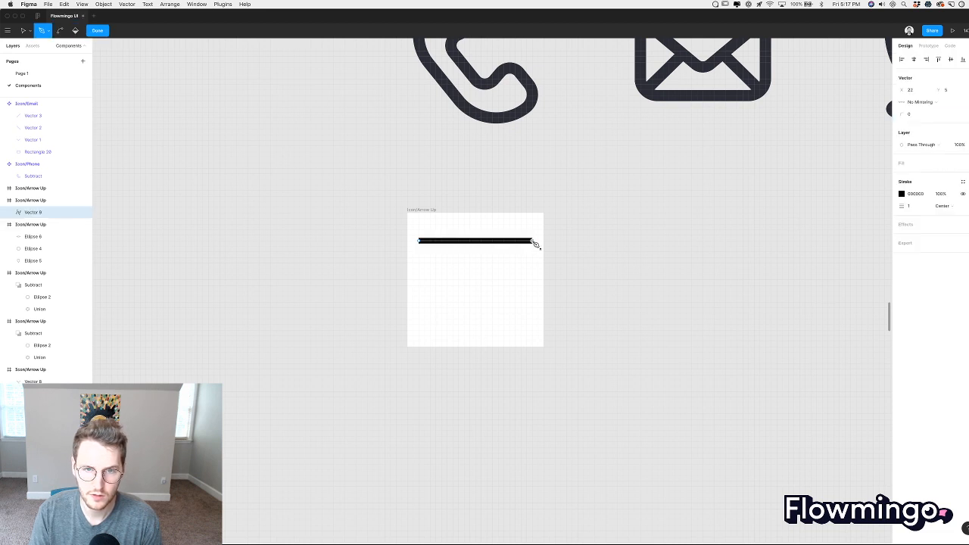
key(Escape)
key(Escape)
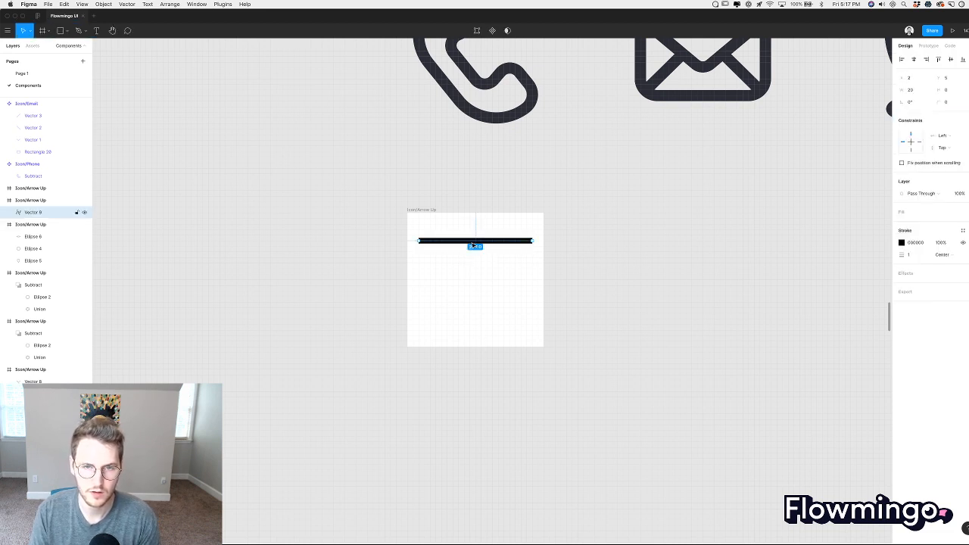
drag(486, 245, 459, 219)
Apply the dark 2c2d38 colour style to both lines' strokes and set the stroke width to 2.
click(964, 261)
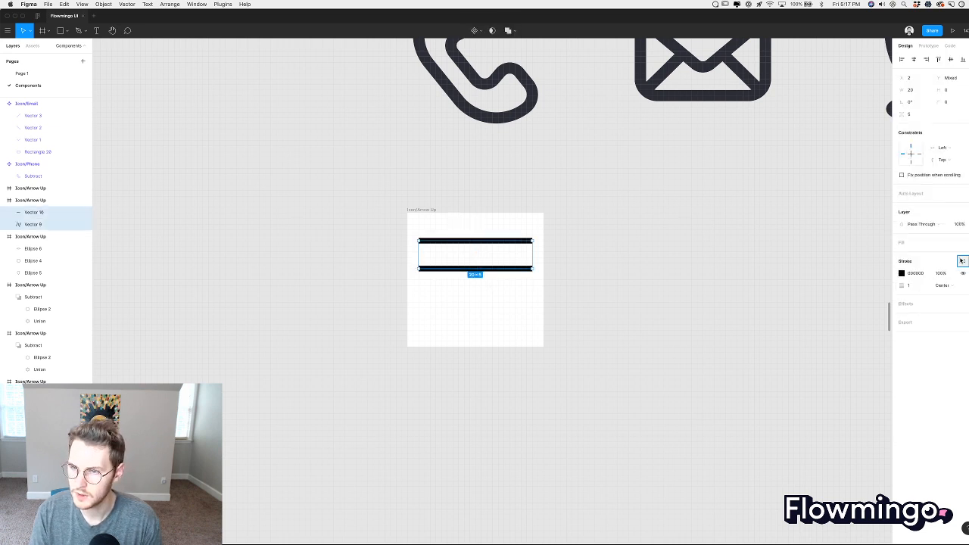
click(909, 290)
click(914, 276)
key(Up)
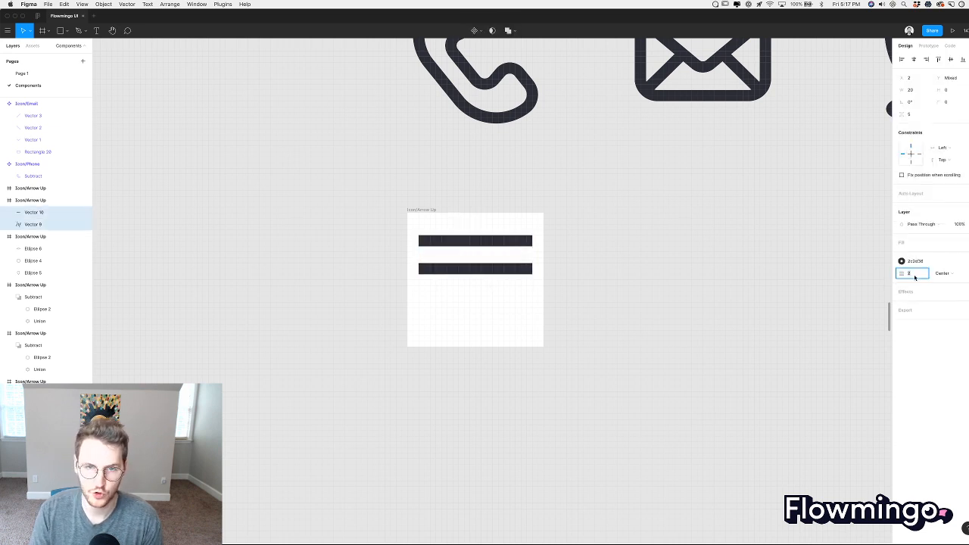
Duplicate the lower line 5 px below as a third bar and centre all three bars vertically in the frame.
click(498, 318)
scroll(497, 318, up, 2)
drag(490, 316, 493, 341)
click(505, 370)
scroll(504, 370, up, 2)
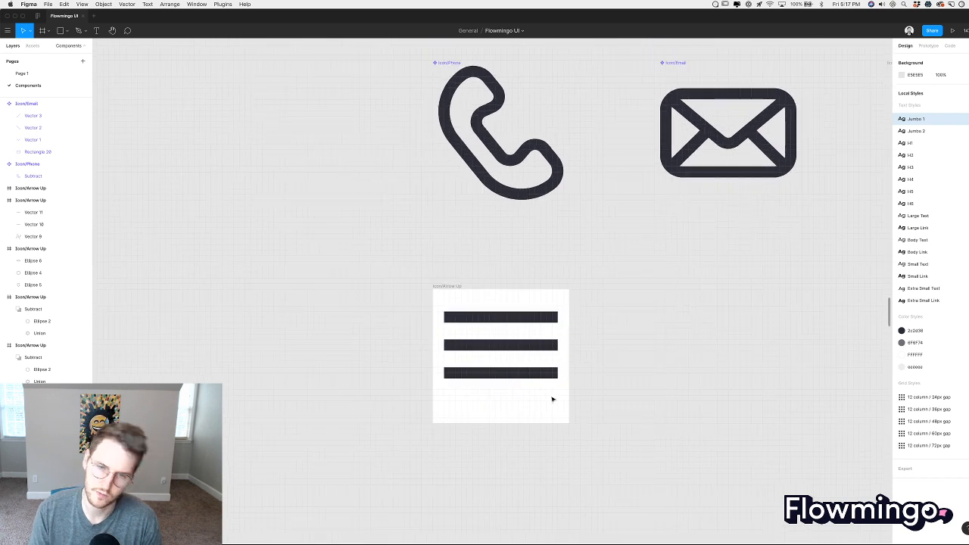
drag(552, 399, 477, 296)
drag(495, 348, 495, 358)
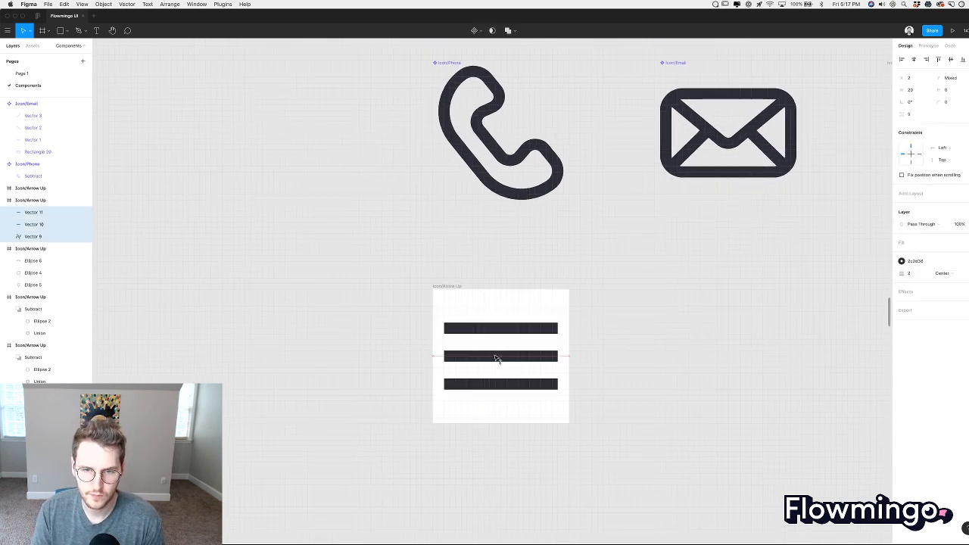
click(584, 346)
scroll(585, 346, down, 2)
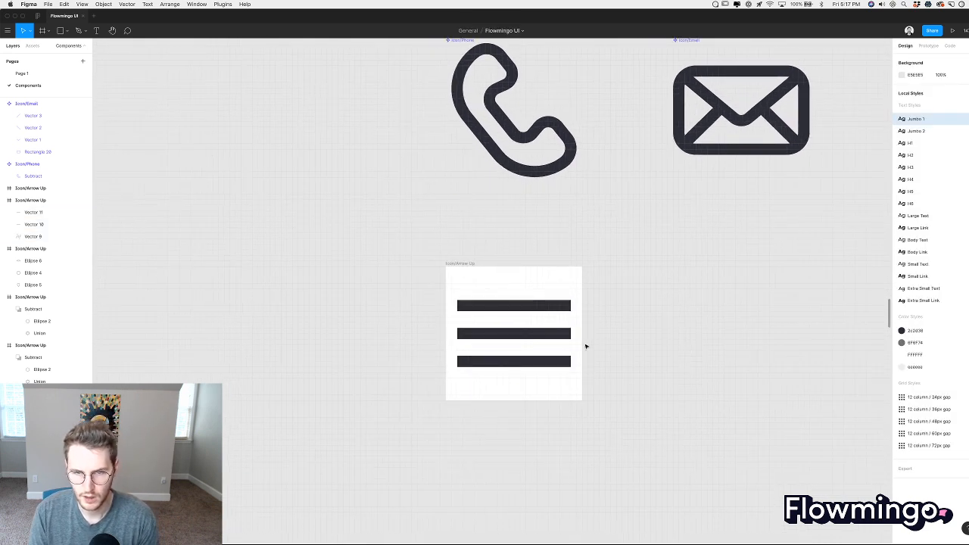
Copy the phone icon outline's properties onto the three lines to give them rounded ends.
drag(525, 385, 550, 397)
click(545, 171)
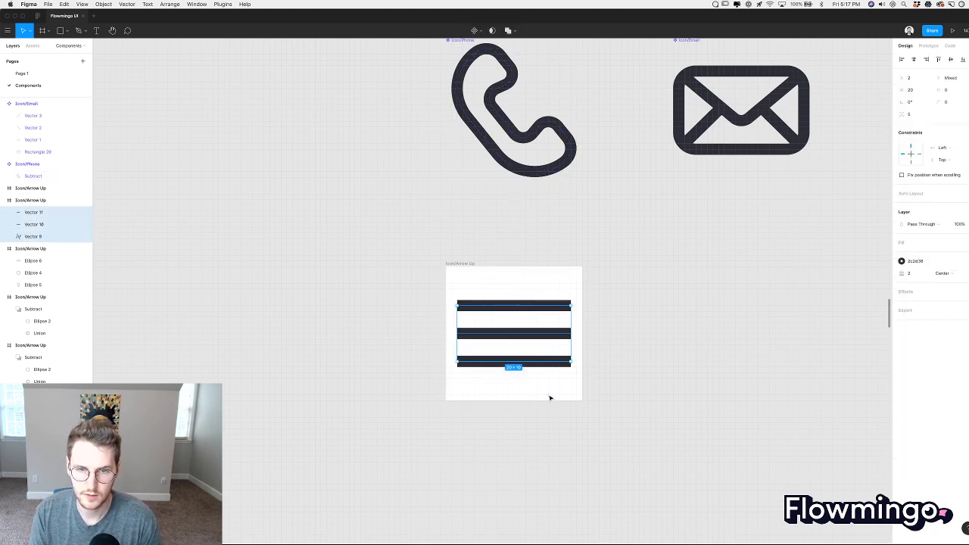
key(alt+super+v)
click(559, 397)
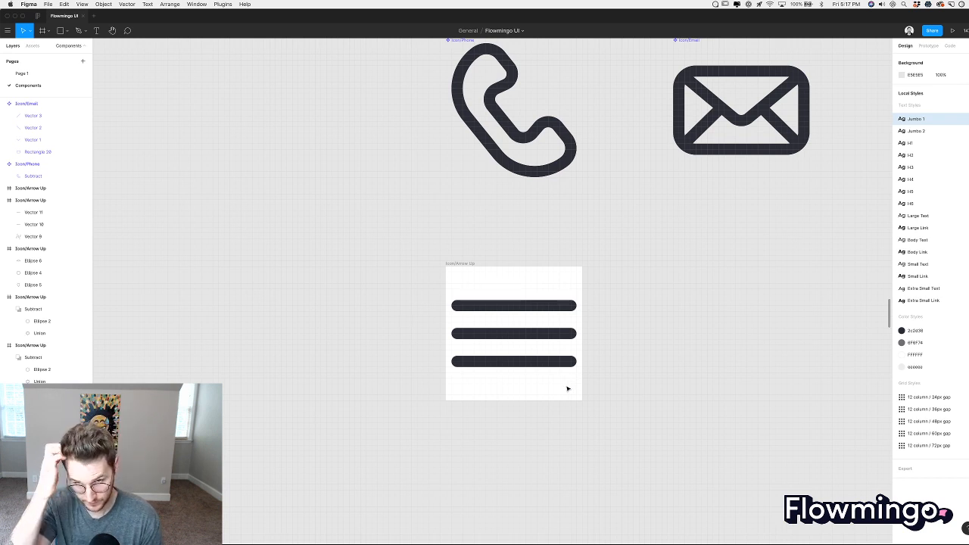
Shorten the middle line by moving its right endpoint 4 px left to X 18.
scroll(570, 374, up, 3)
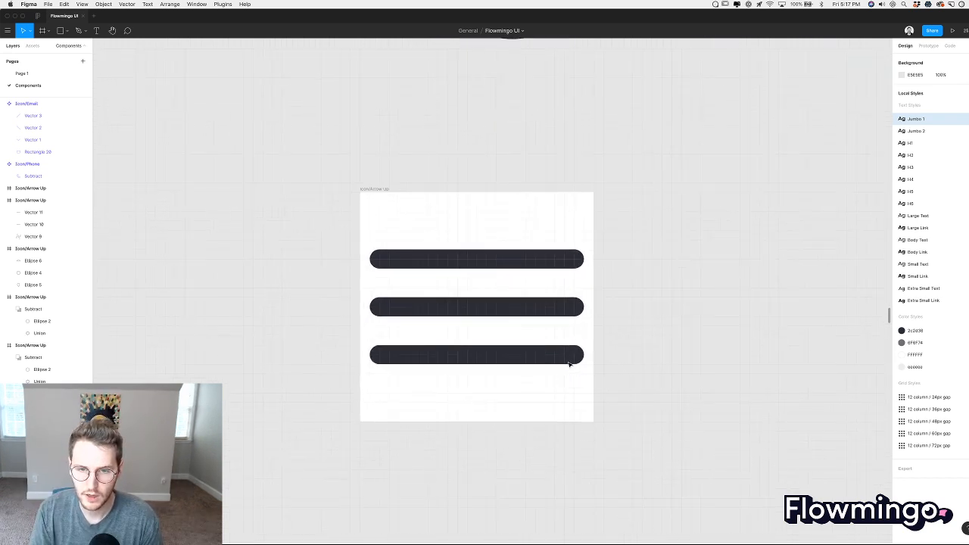
double_click(569, 308)
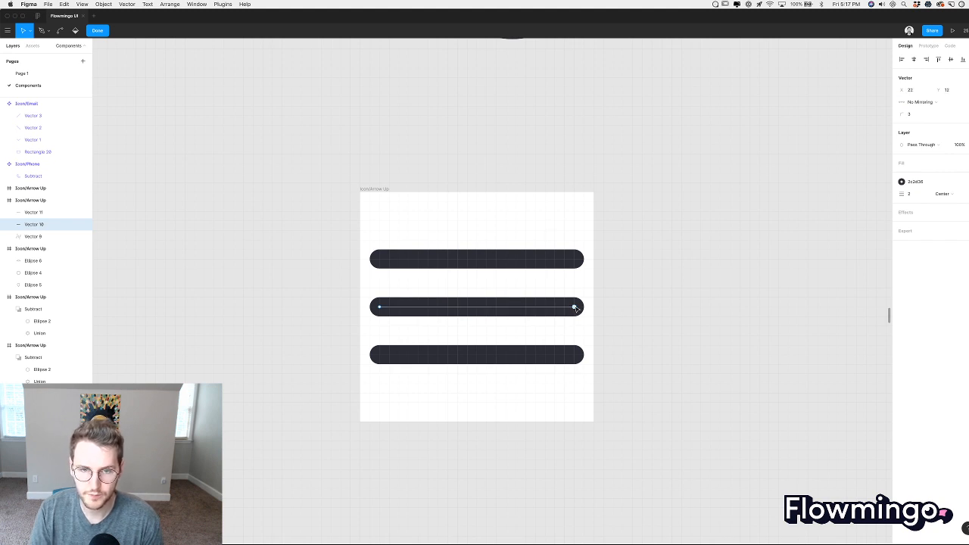
key(Left)
key(Left)
key(Left)
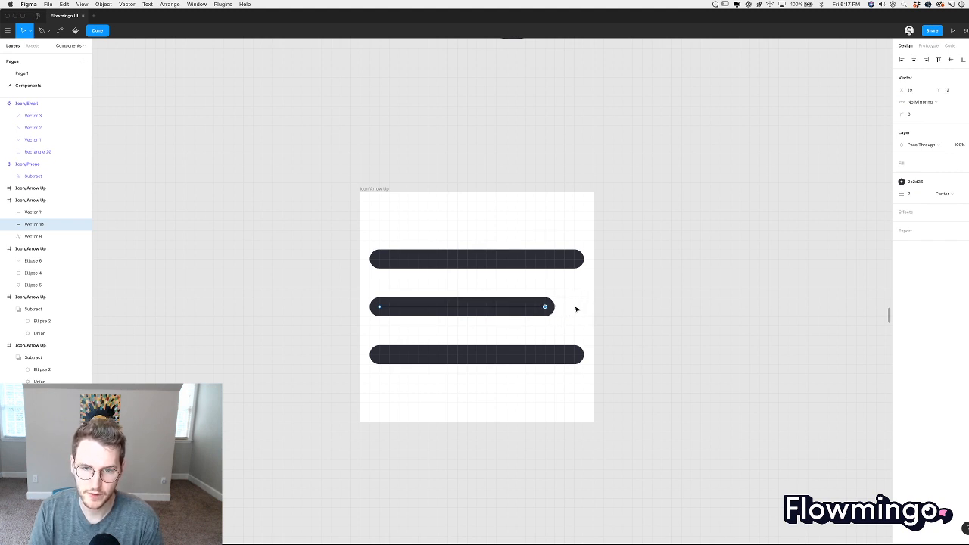
key(Left)
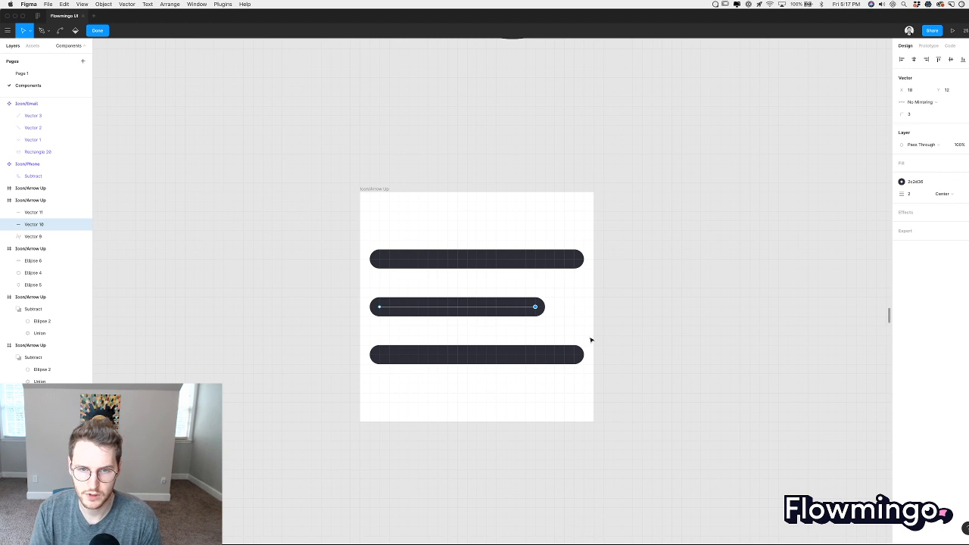
key(Escape)
click(638, 342)
scroll(638, 342, down, 5)
scroll(638, 341, down, 1)
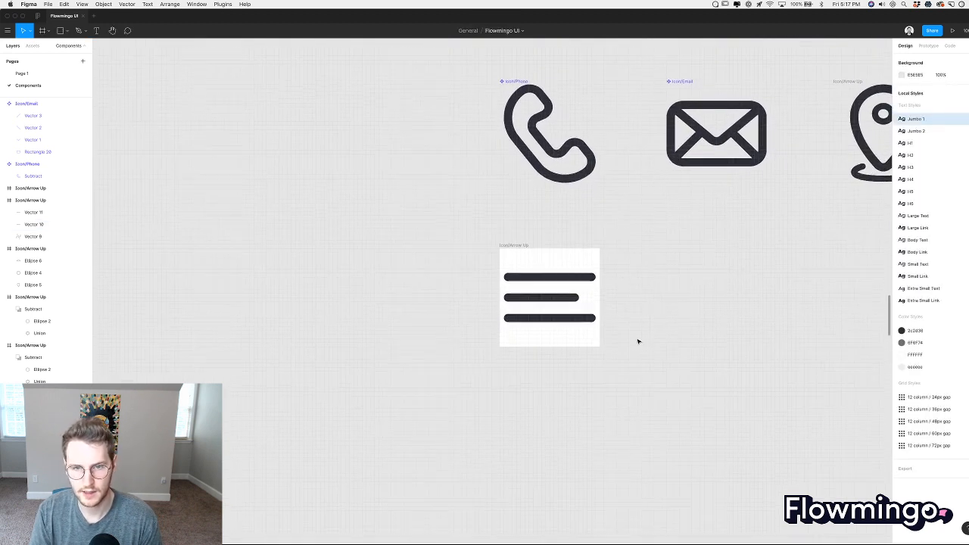
Rename the three-line icon's frame as Icon/Hamburger.
click(520, 244)
key(super+r)
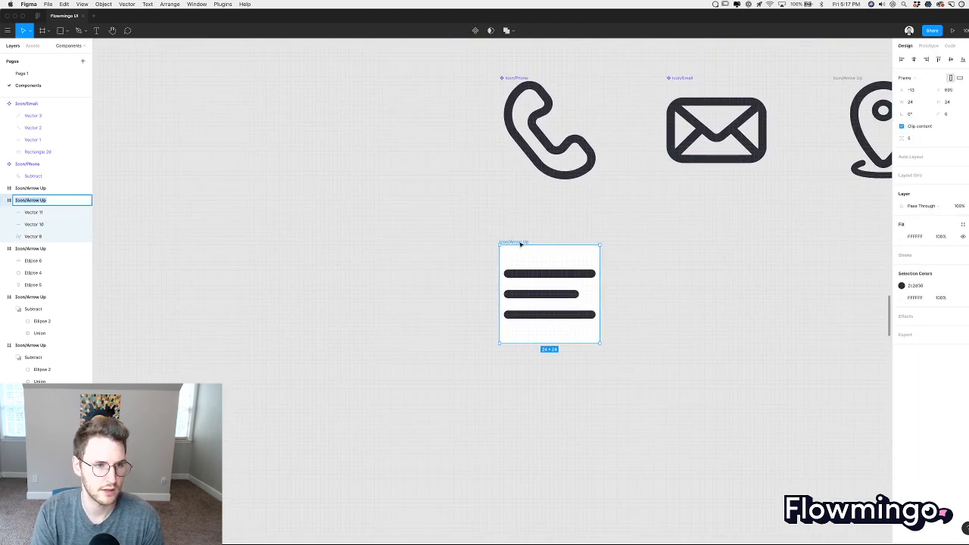
key(Right)
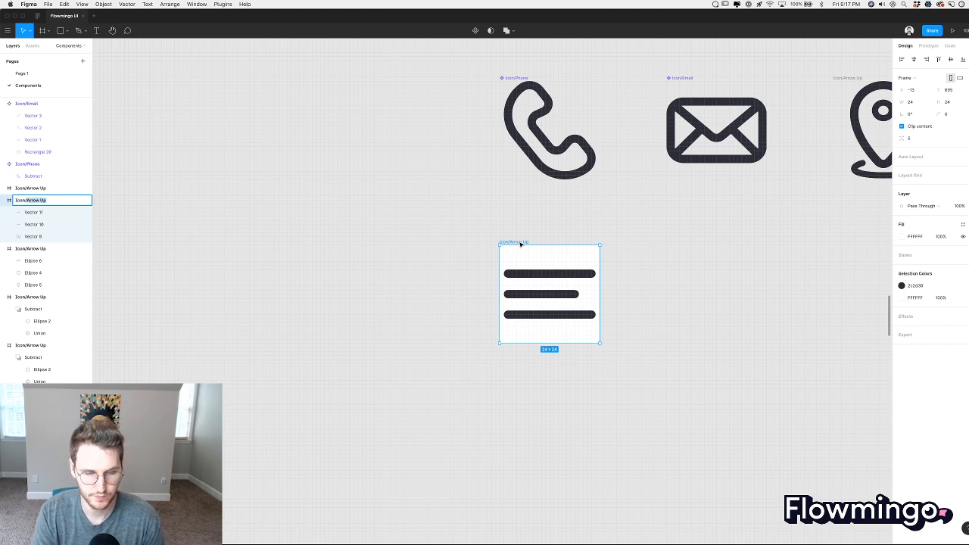
text(Hamburge)
key(Return)
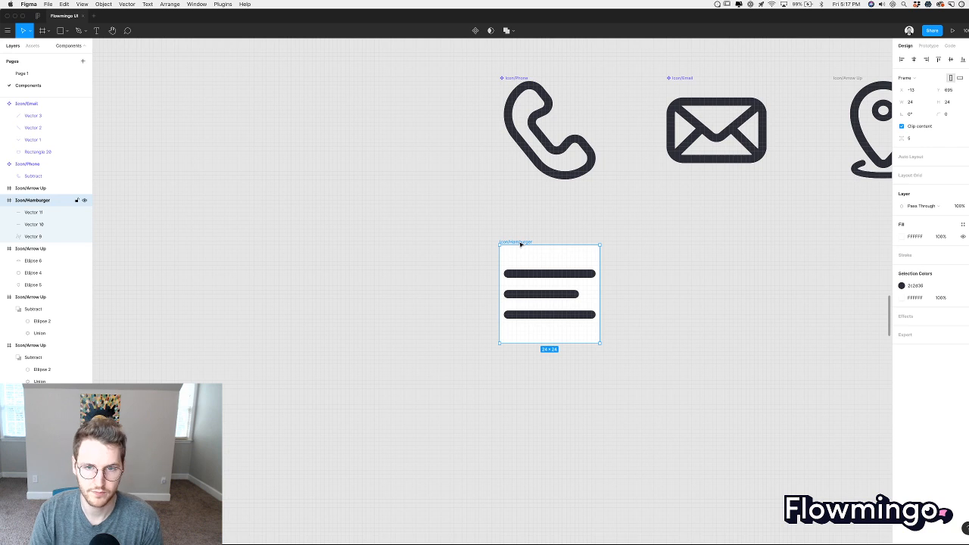
Duplicate the Icon/Hamburger frame into the space beneath the email icon.
drag(520, 243, 689, 244)
click(701, 232)
scroll(702, 232, right, 3)
Shorten the bottom line of the hamburger copy to 12 px by moving its right endpoint 8 px left.
scroll(603, 286, up, 5)
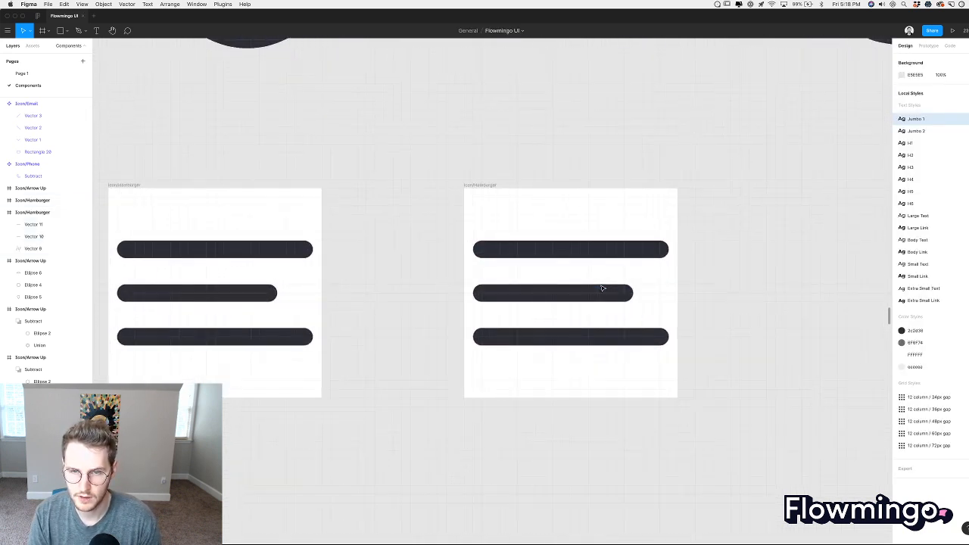
double_click(606, 338)
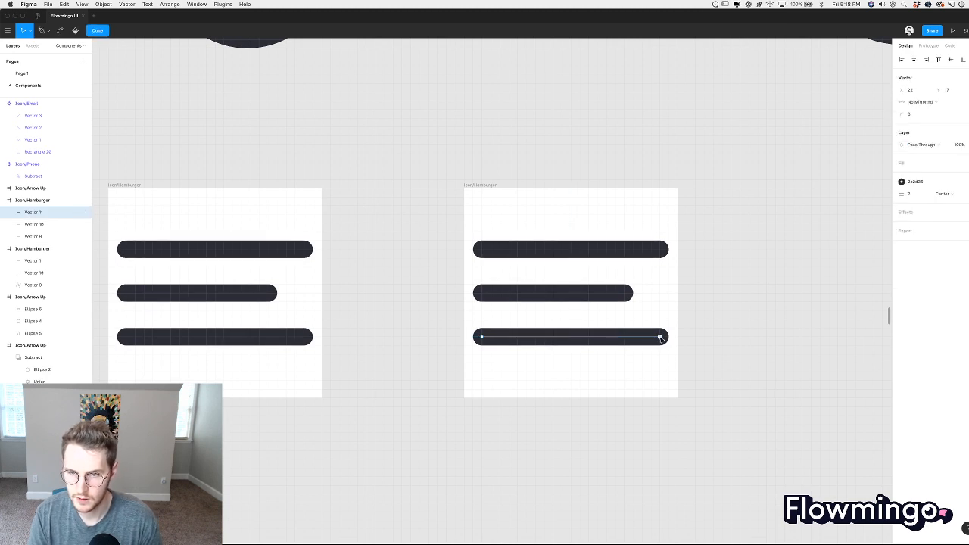
key(Left)
key(Left)
key(Left)
key(Left)
key(Left)
key(Left)
key(Left)
key(Left)
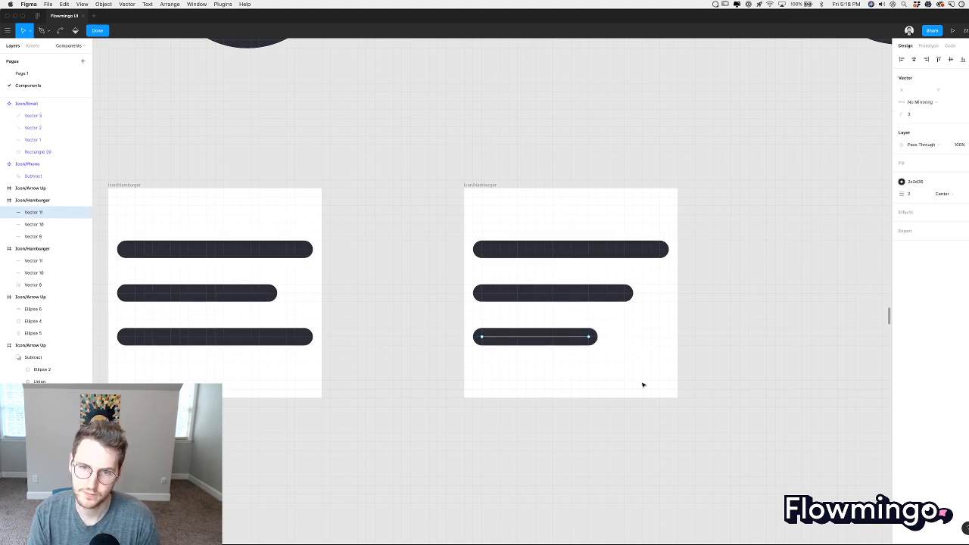
click(643, 384)
scroll(643, 384, down, 5)
scroll(641, 386, right, 2)
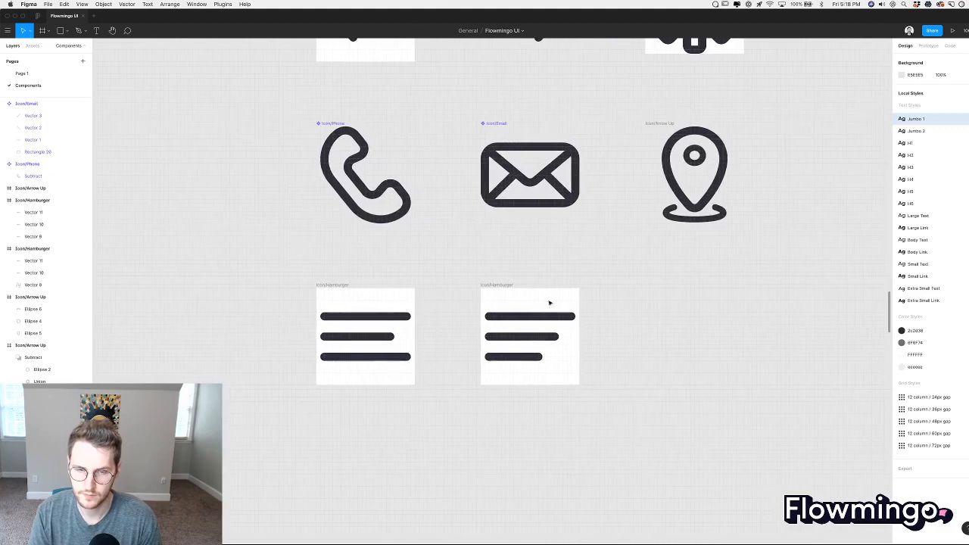
Duplicate the second hamburger frame beneath the location pin and align its three lines by their horizontal centres.
click(511, 293)
scroll(523, 265, down, 3)
scroll(522, 265, left, 2)
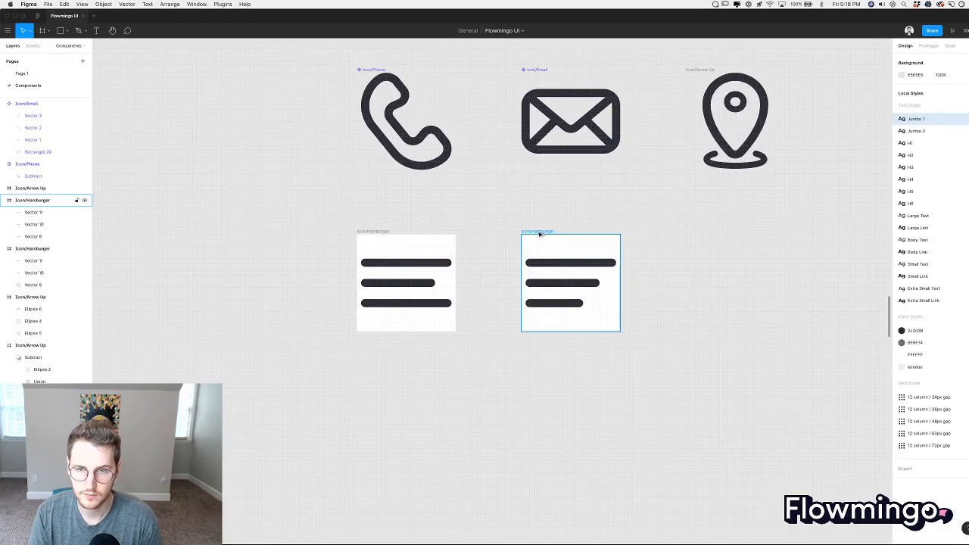
drag(540, 234, 707, 234)
scroll(657, 279, right, 3)
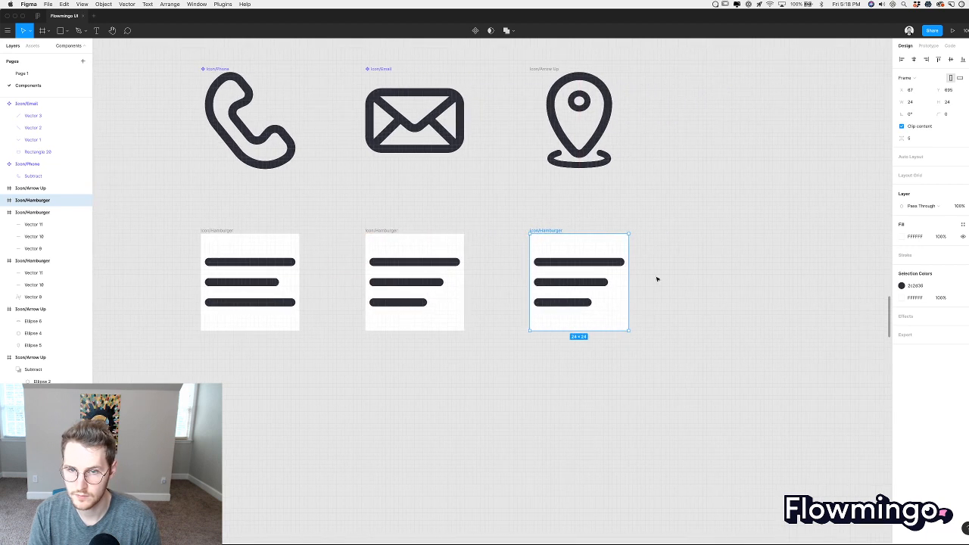
drag(614, 323, 577, 253)
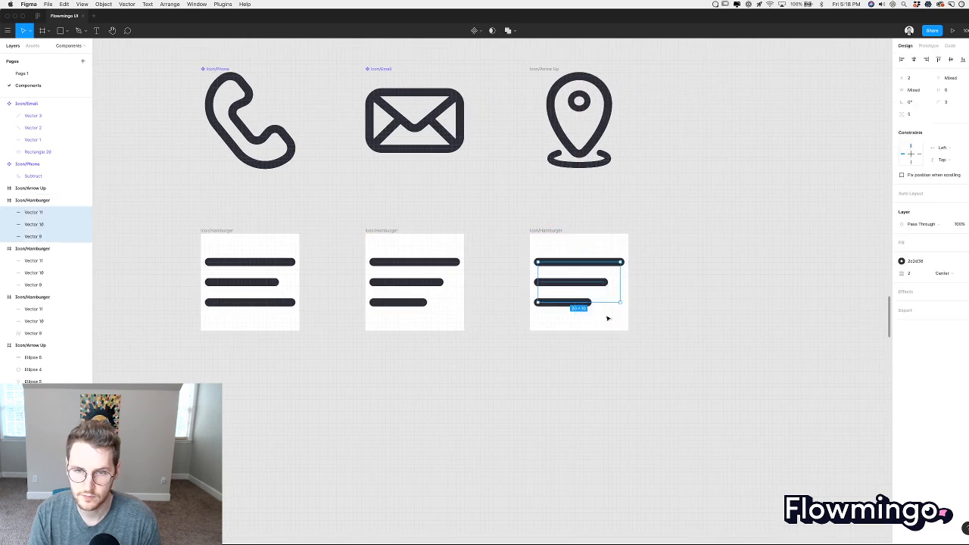
click(914, 59)
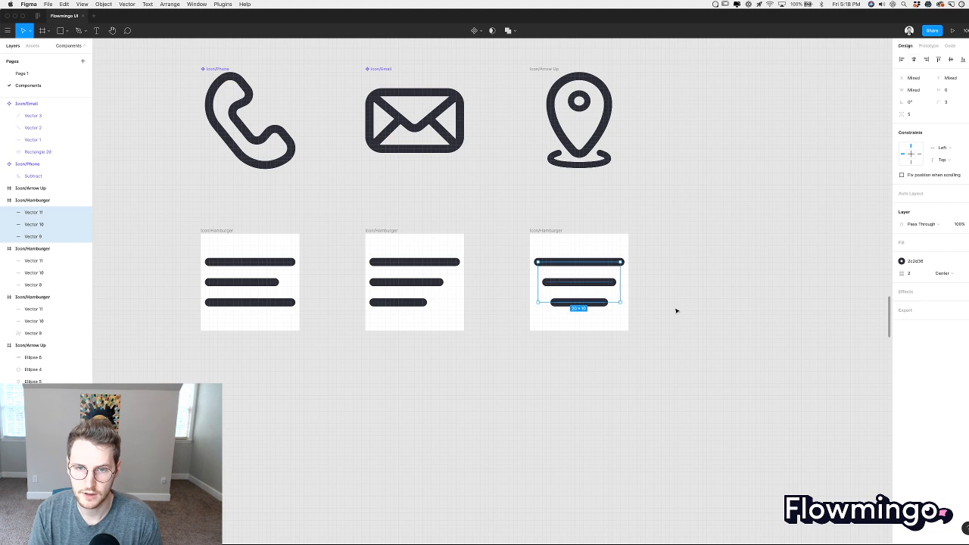
click(677, 310)
scroll(677, 311, down, 1)
scroll(677, 311, left, 2)
scroll(667, 318, up, 1)
Narrow the third hamburger icon's middle line to 14 px and its bottom line to 8 px, keeping both centred.
click(646, 322)
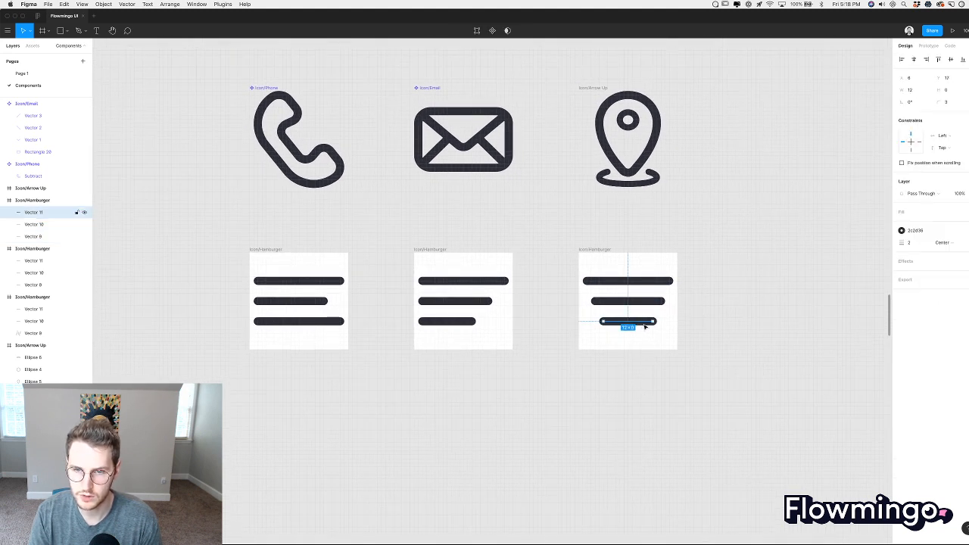
scroll(645, 327, up, 5)
drag(666, 317, 656, 317)
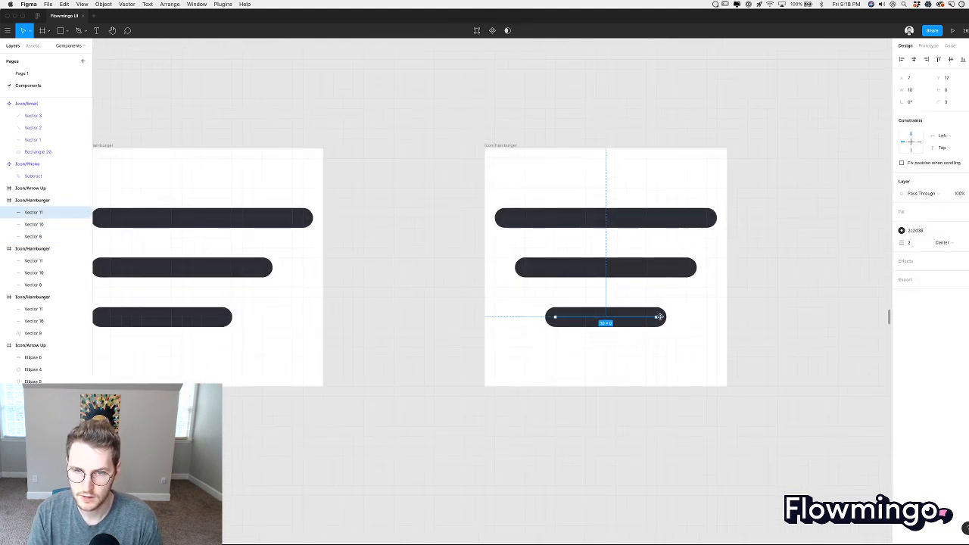
click(672, 279)
drag(687, 267, 677, 267)
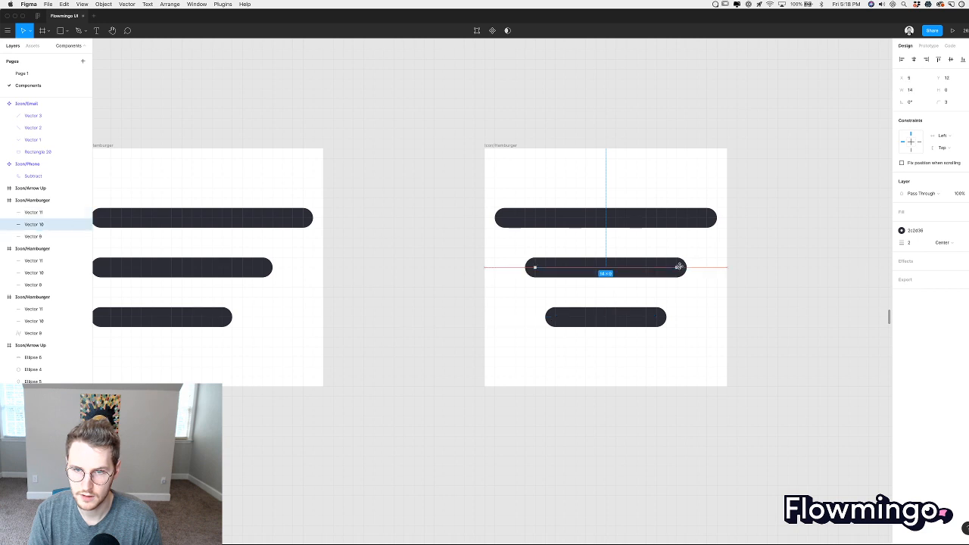
click(636, 324)
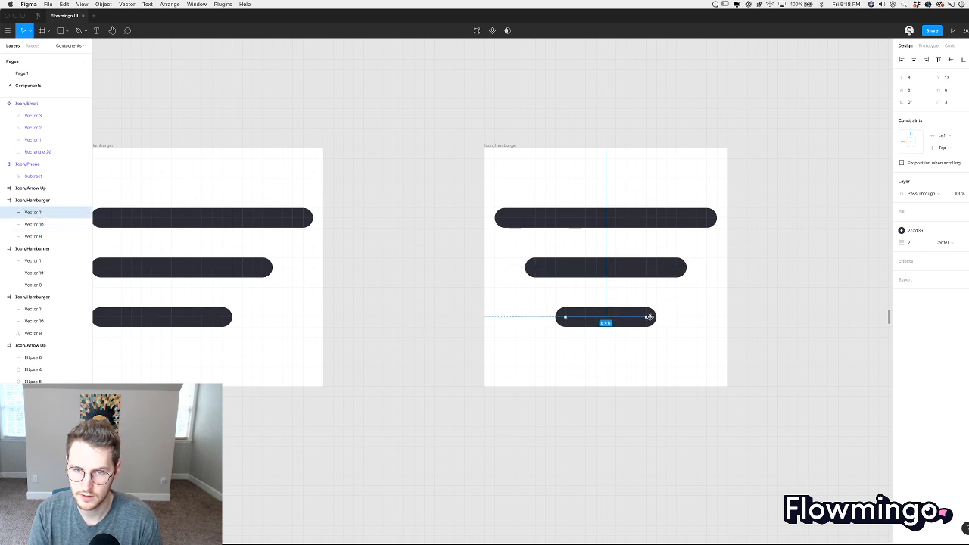
click(692, 320)
scroll(692, 320, down, 5)
Shorten the middle line of the second hamburger icon to 15 px from its right end.
scroll(561, 321, up, 5)
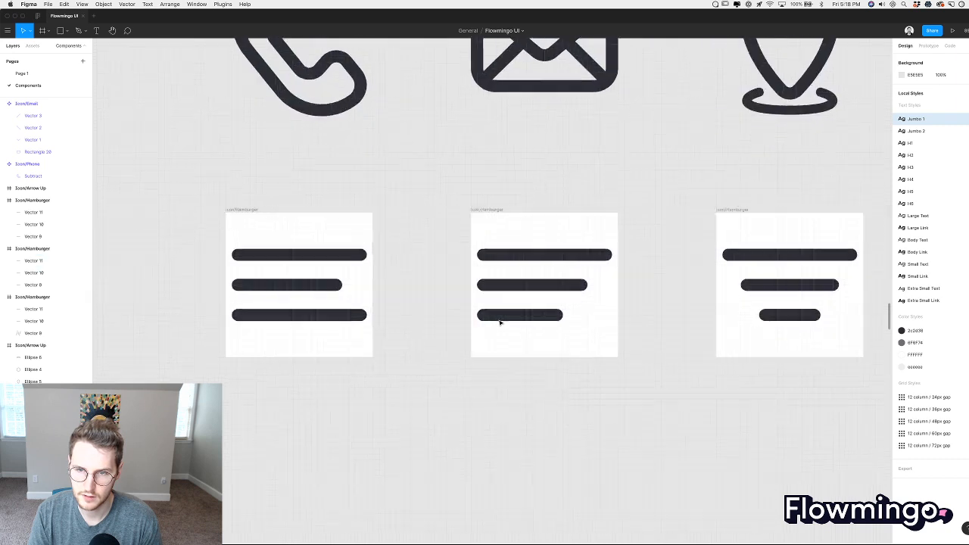
double_click(537, 281)
drag(592, 279, 585, 279)
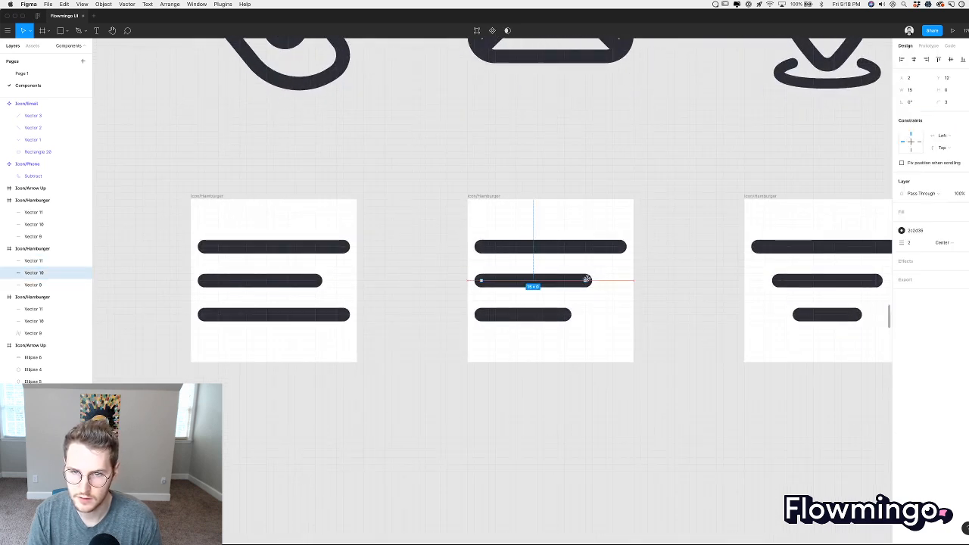
Shorten the bottom line of the second hamburger icon to about 10 px from its right end.
click(567, 315)
drag(565, 315, 559, 315)
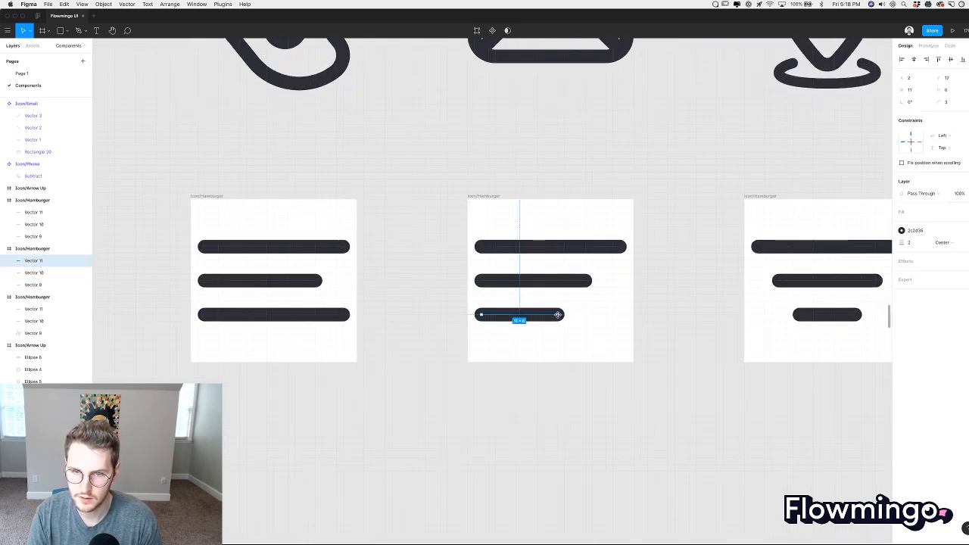
click(603, 321)
Duplicate the first two hamburger frames together into a new row directly below the existing hamburger icons.
scroll(604, 321, down, 5)
scroll(604, 321, up, 5)
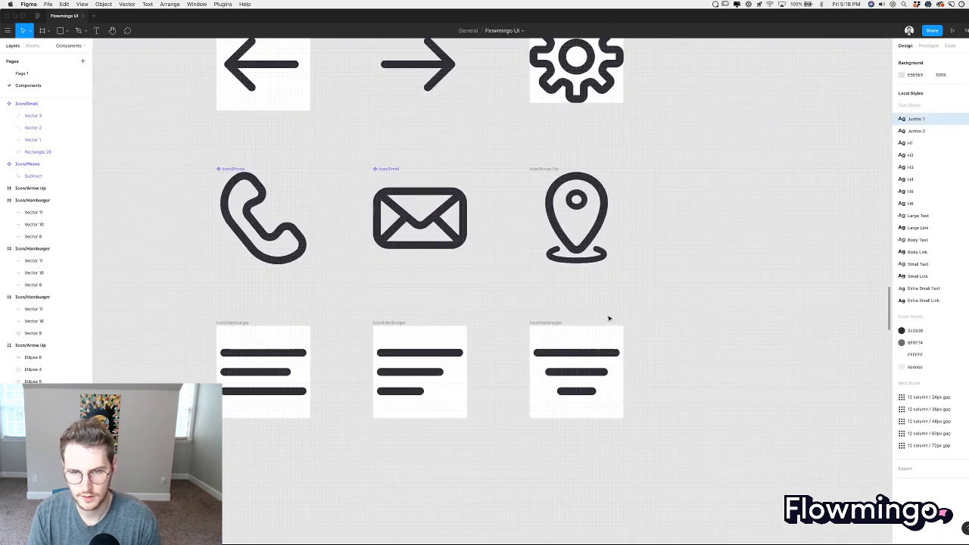
scroll(609, 318, down, 3)
click(287, 218)
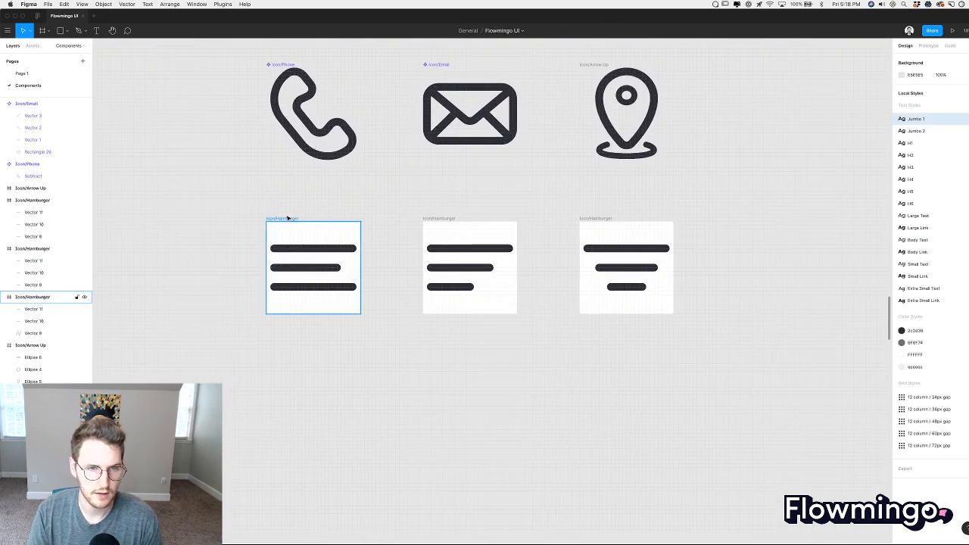
shift+click(439, 218)
drag(447, 218, 444, 372)
scroll(444, 372, down, 3)
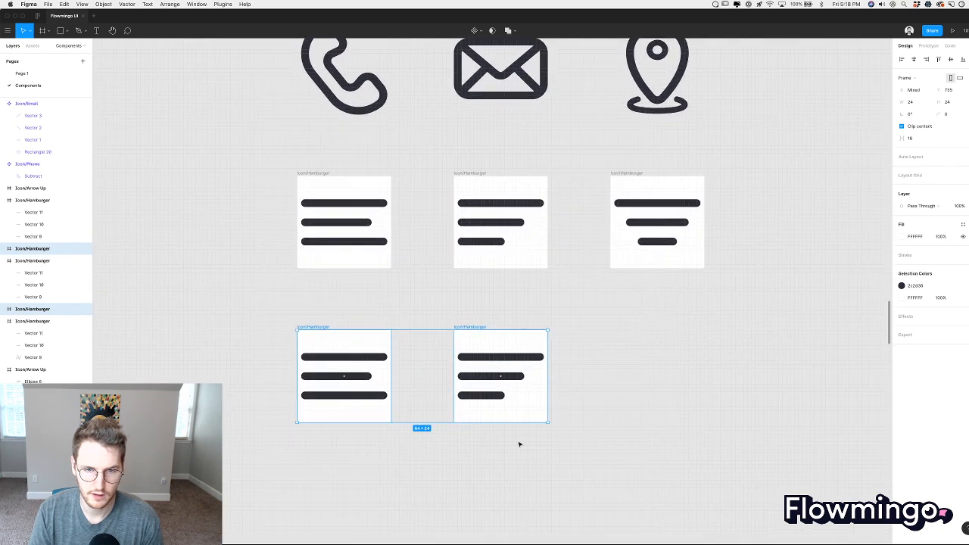
Right-align the three lines within each of the two duplicated hamburger frames.
drag(523, 438, 469, 319)
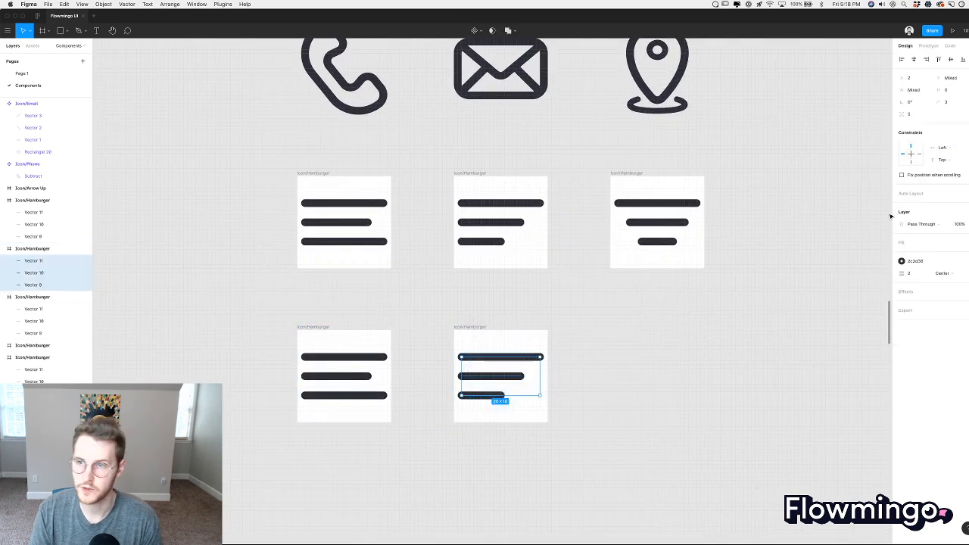
click(926, 60)
drag(419, 422, 303, 339)
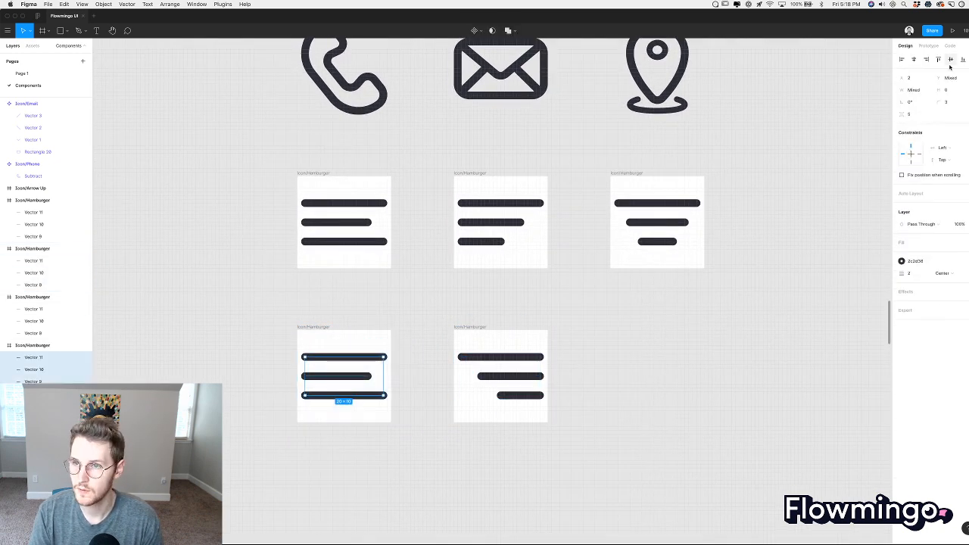
click(926, 59)
click(604, 400)
scroll(604, 399, down, 5)
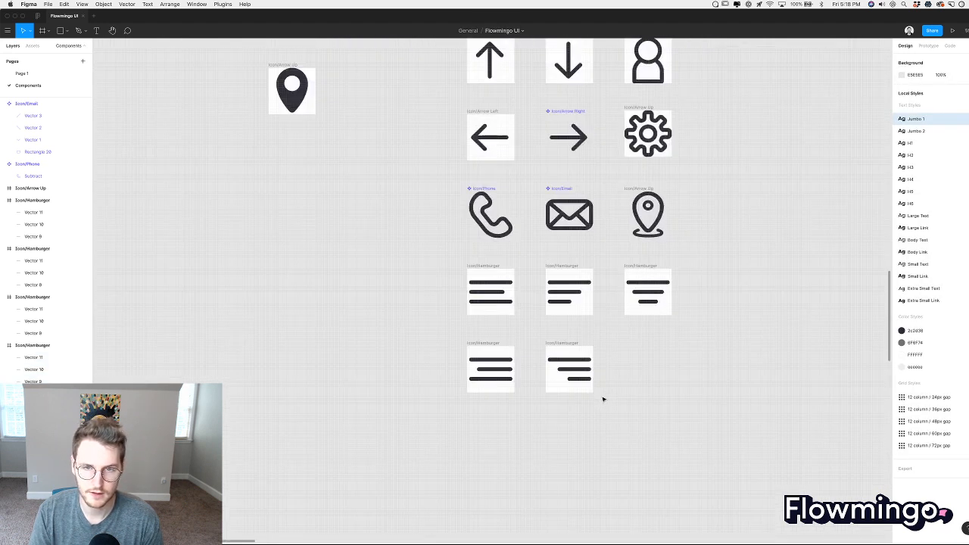
scroll(604, 399, down, 1)
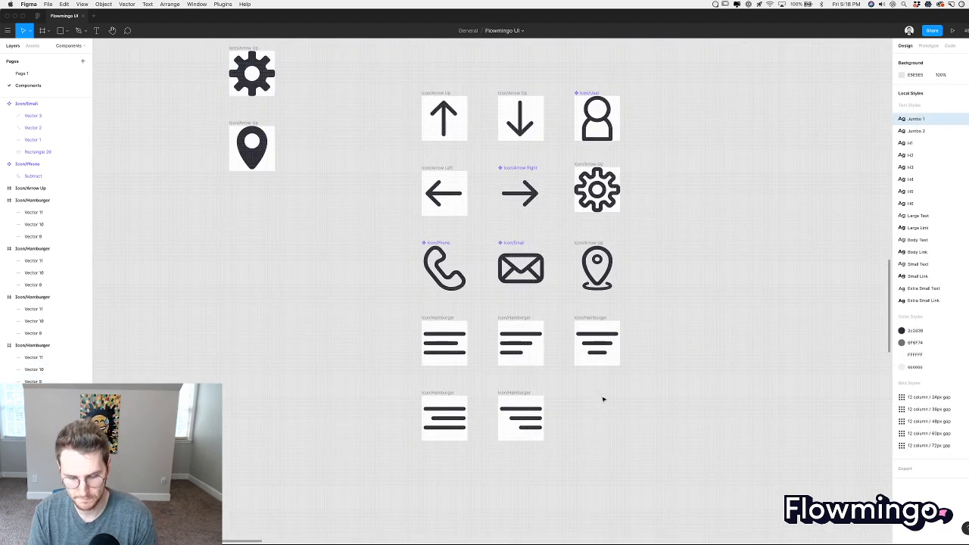
Examine the Design Essentials Light icon pack page in Chrome, then return to Figma and compare the style of the icon grid.
click(517, 393)
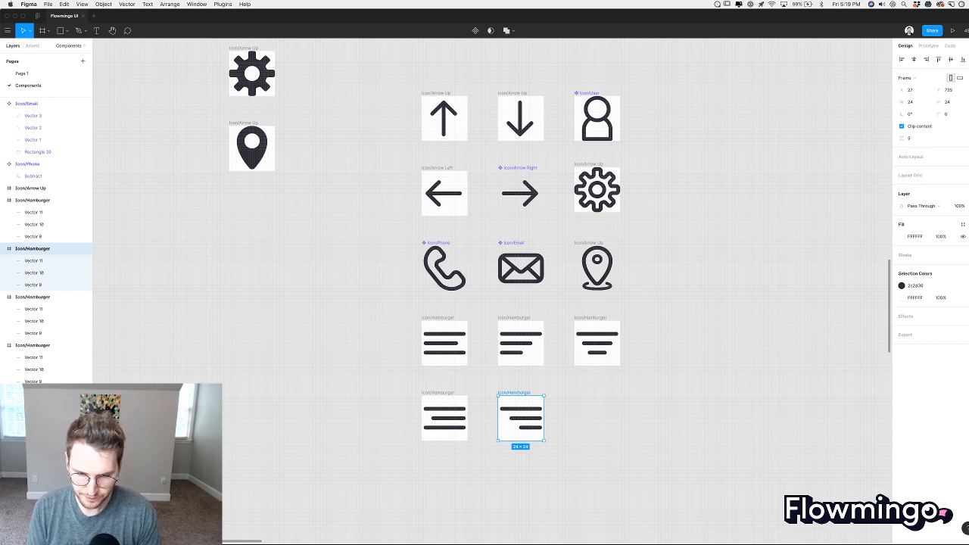
key(super+Tab)
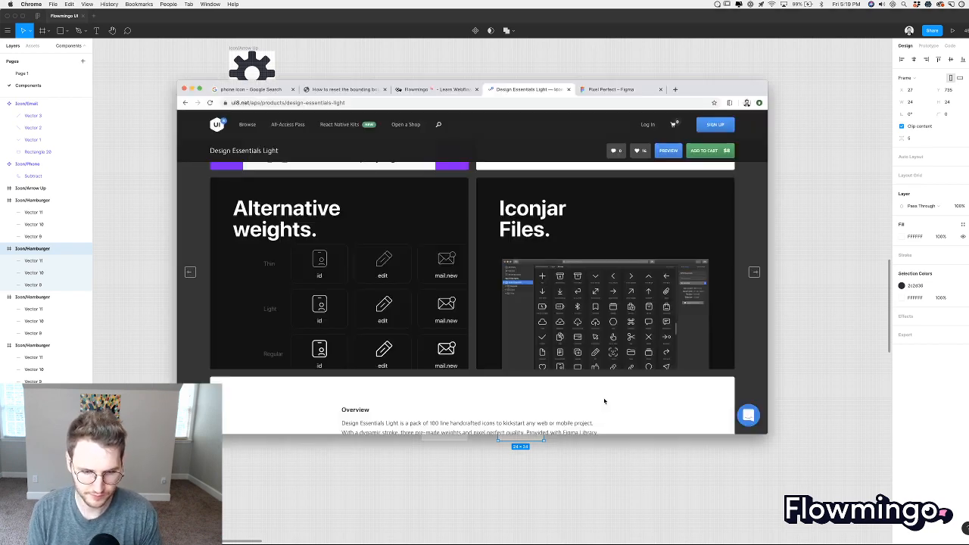
scroll(677, 372, down, 5)
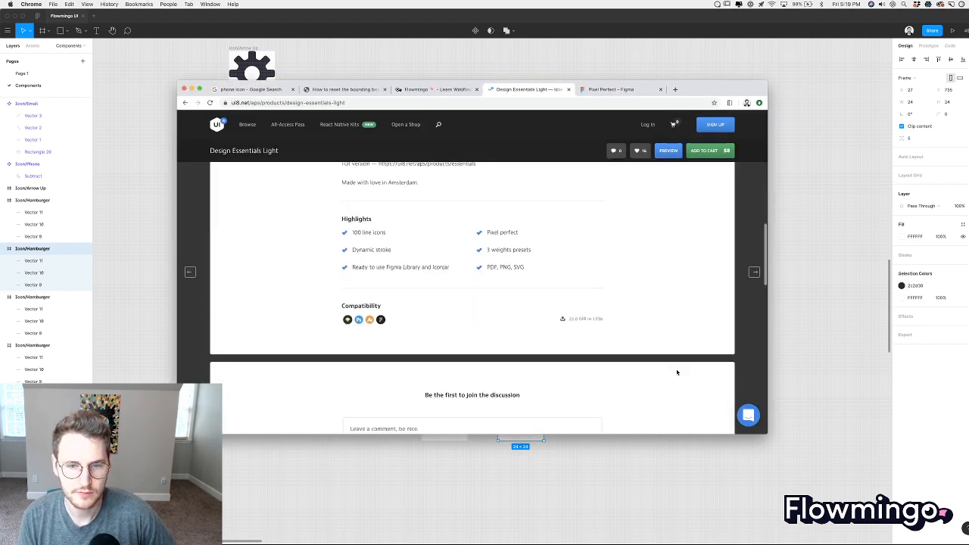
scroll(677, 372, up, 8)
scroll(622, 241, up, 2)
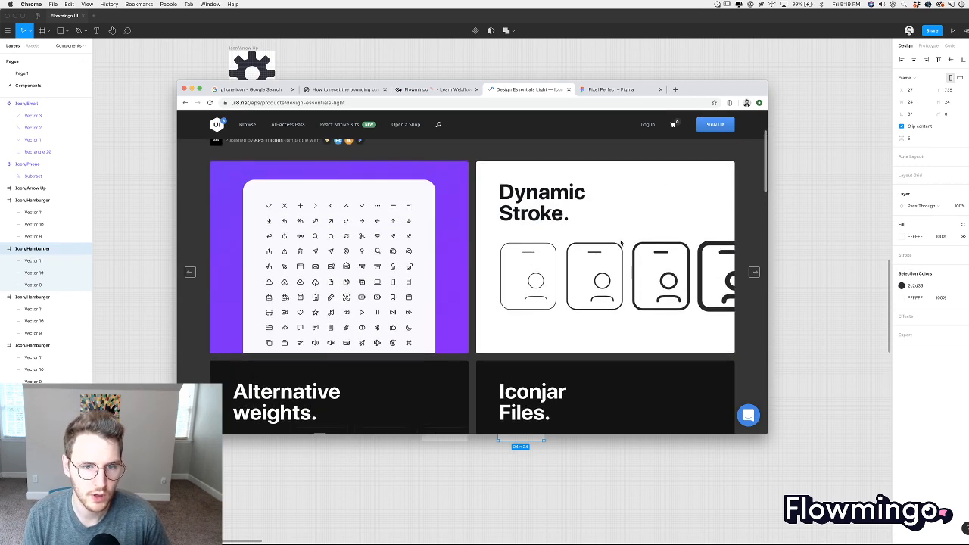
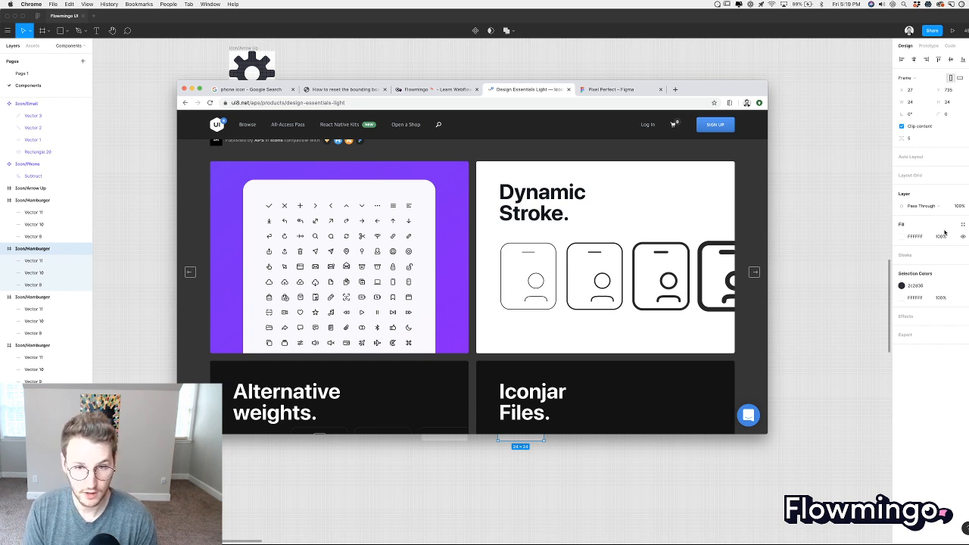
click(905, 218)
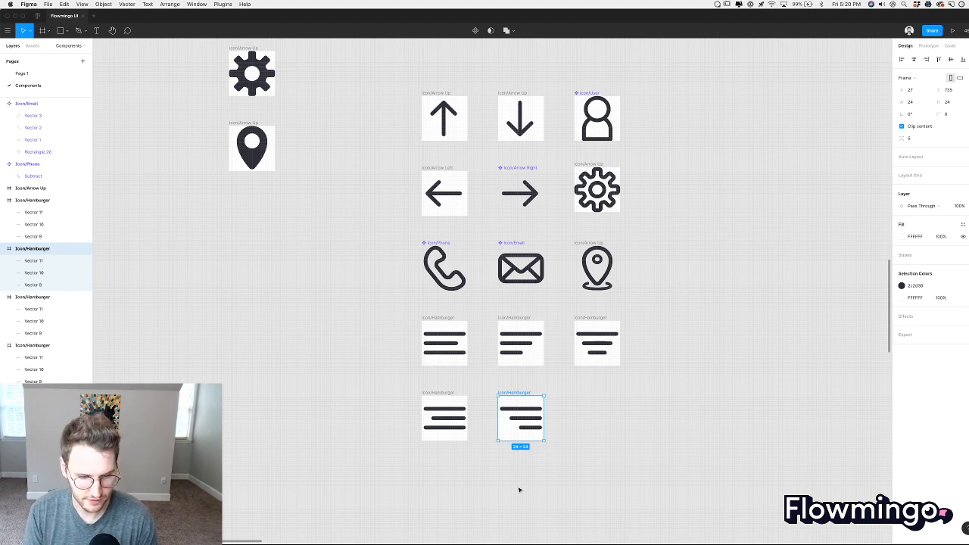
scroll(666, 324, up, 5)
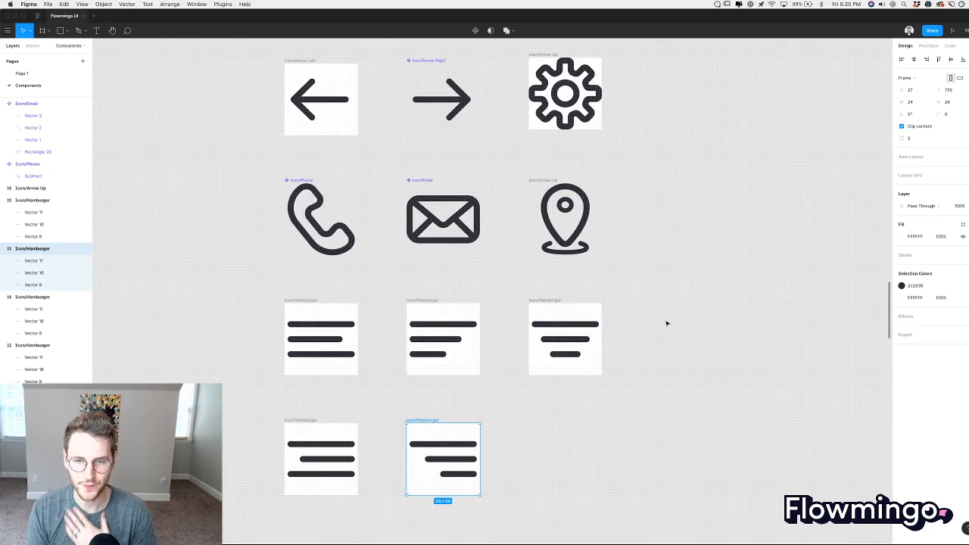
scroll(666, 323, down, 2)
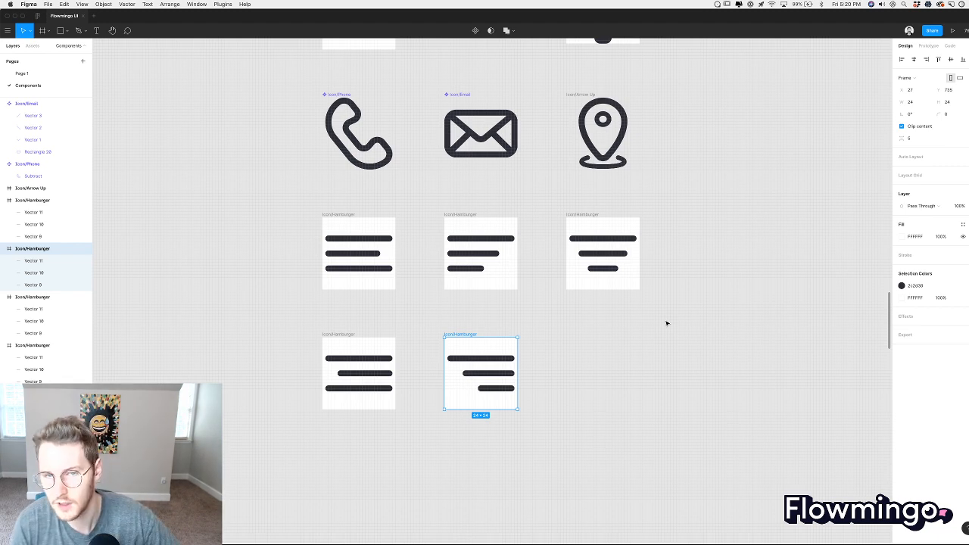
scroll(666, 323, up, 5)
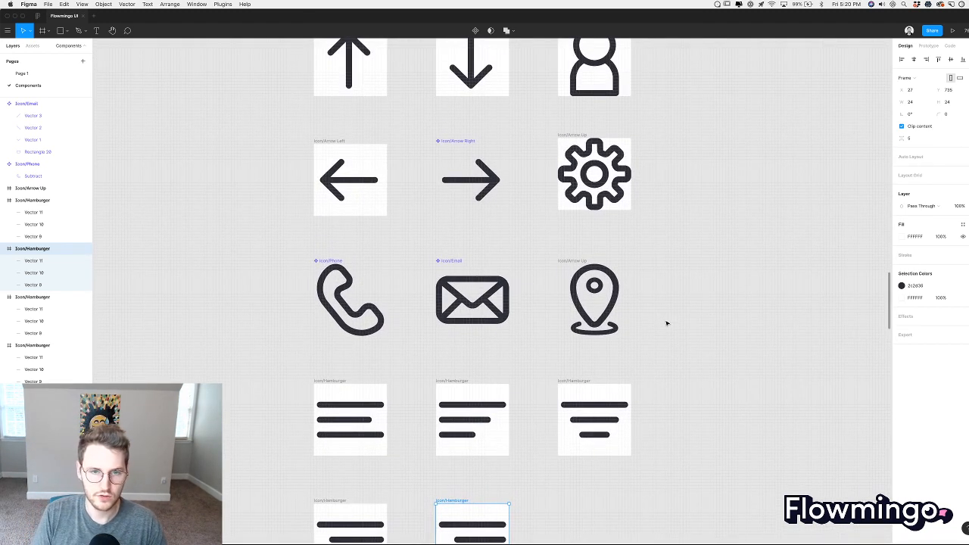
scroll(666, 324, up, 4)
scroll(664, 320, down, 5)
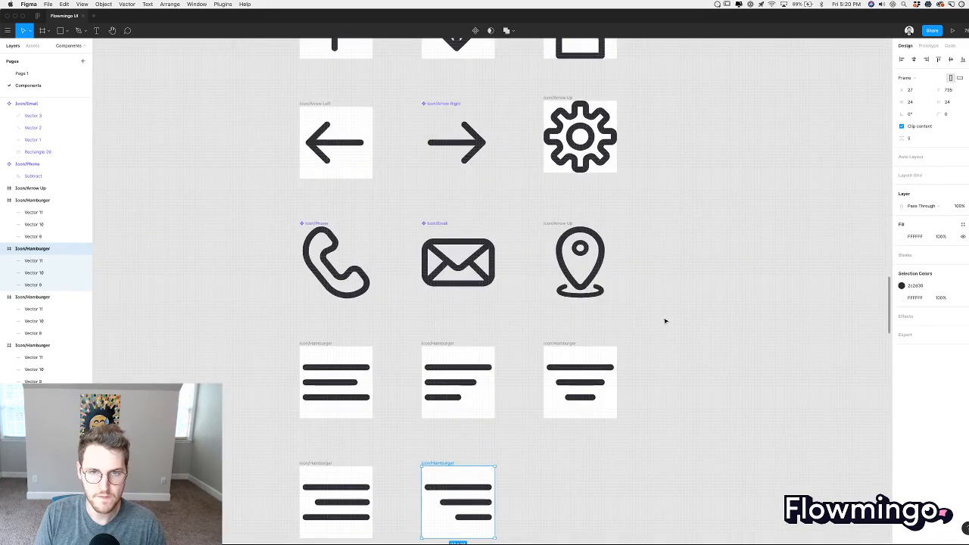
Replace the mixed background fills of all icons in the main grid with one FFFFFF fill and hide it.
scroll(664, 320, down, 3)
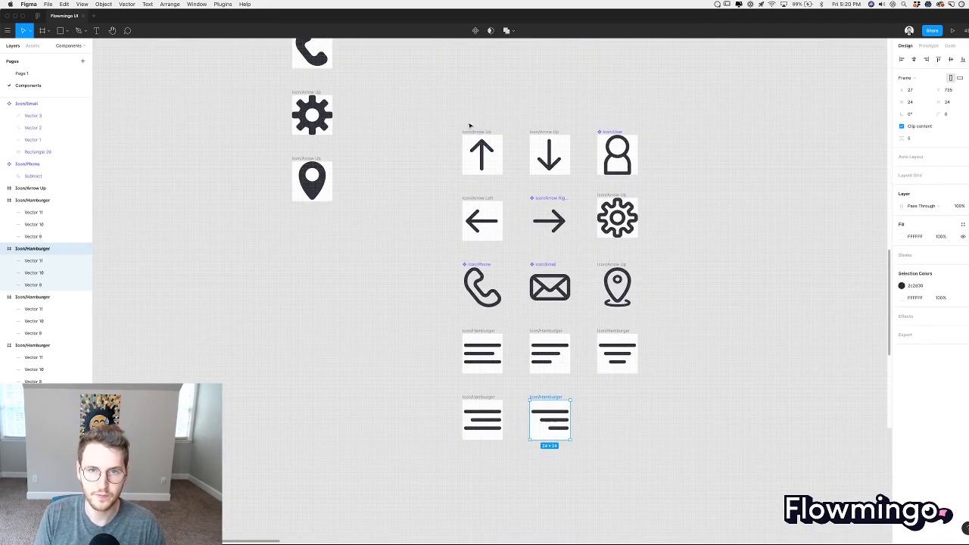
drag(438, 106, 700, 444)
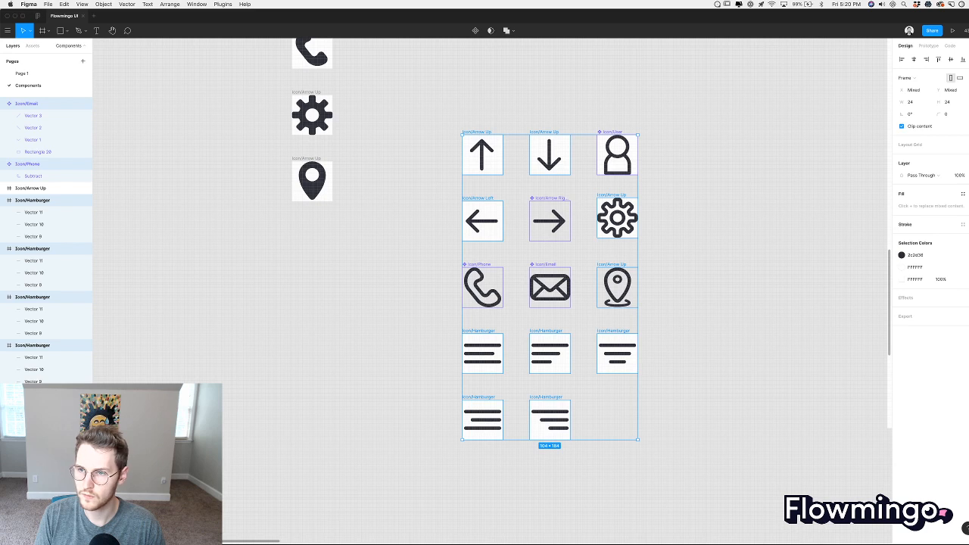
click(962, 194)
key(Escape)
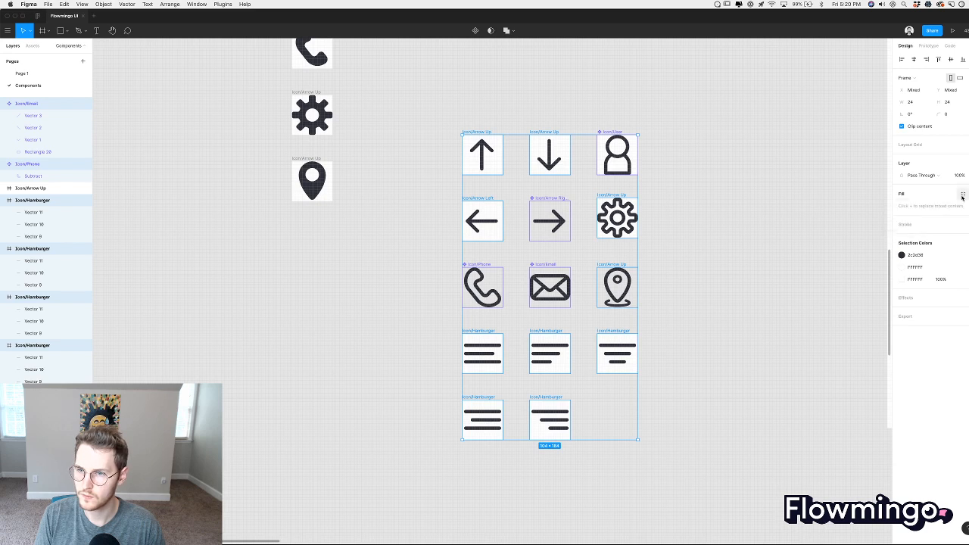
click(963, 205)
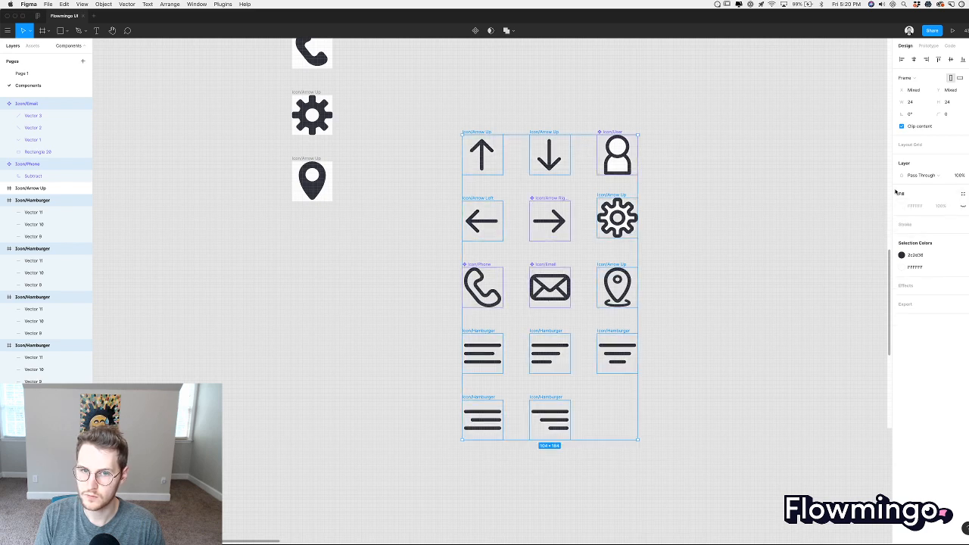
click(765, 267)
Remove the white FFFFFF fill from the outlined gear shape, keeping only its stroke.
scroll(765, 267, right, 4)
scroll(765, 267, down, 2)
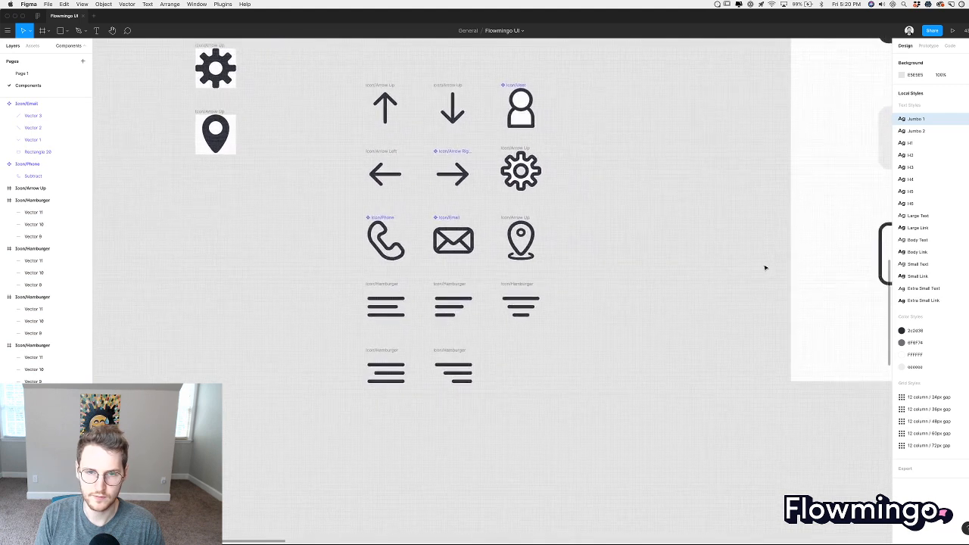
click(450, 351)
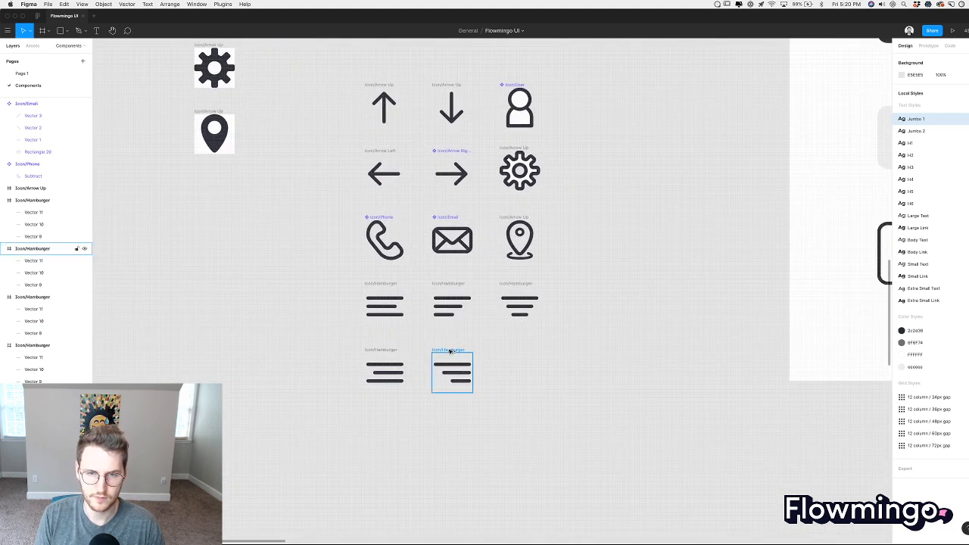
scroll(519, 170, up, 3)
scroll(520, 170, left, 1)
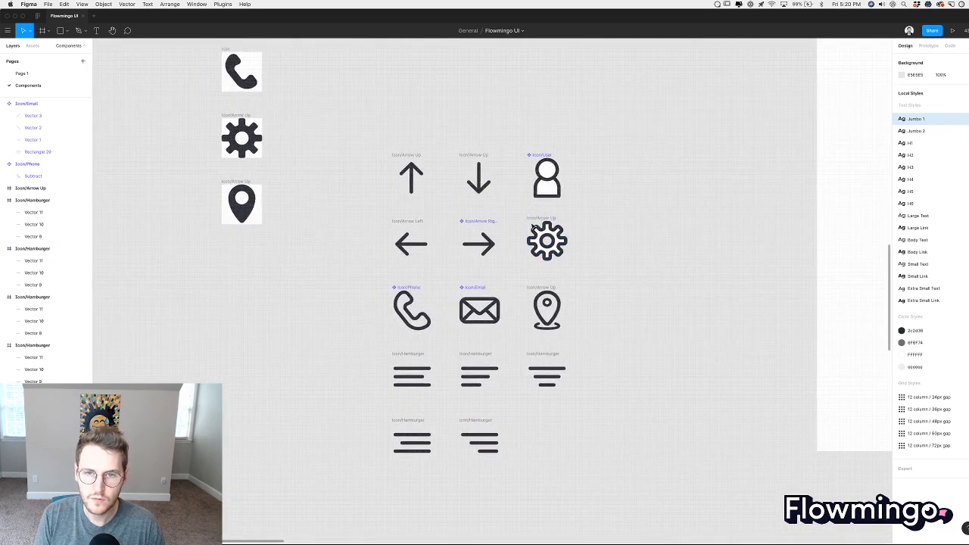
click(546, 240)
double_click(540, 231)
click(494, 256)
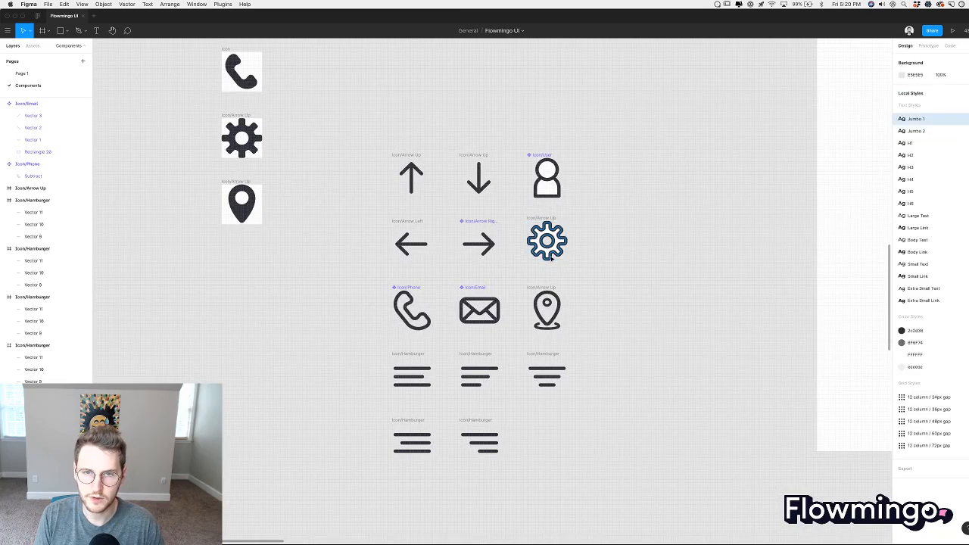
click(552, 259)
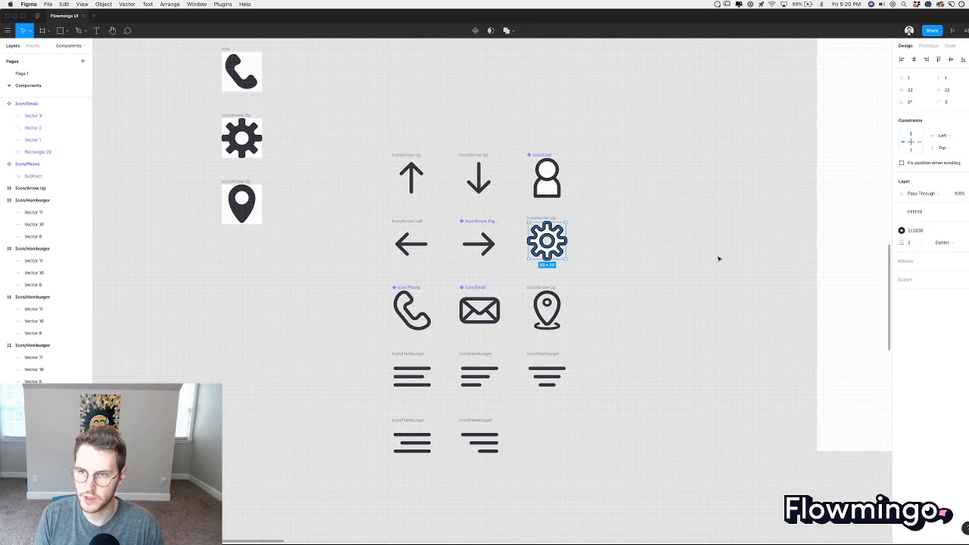
Remove the white FFFFFF fill from the head ellipse and body rectangle of the user icon.
click(557, 199)
key(Return)
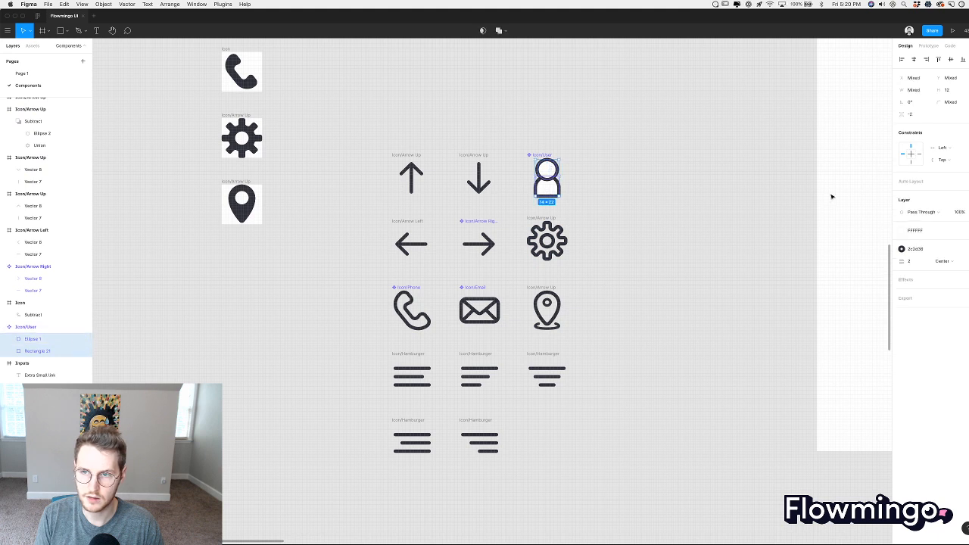
click(599, 278)
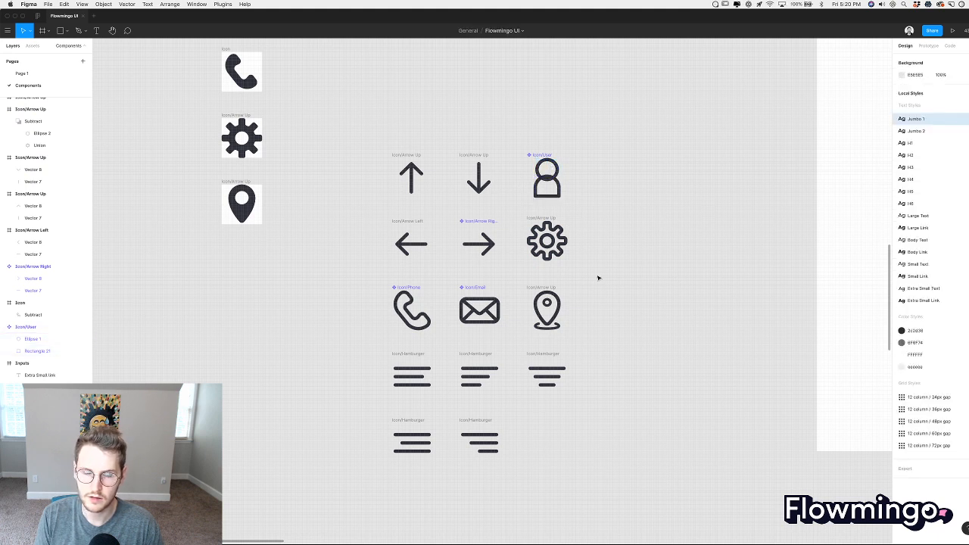
Duplicate the user icon component in place as an instance.
scroll(580, 160, up, 5)
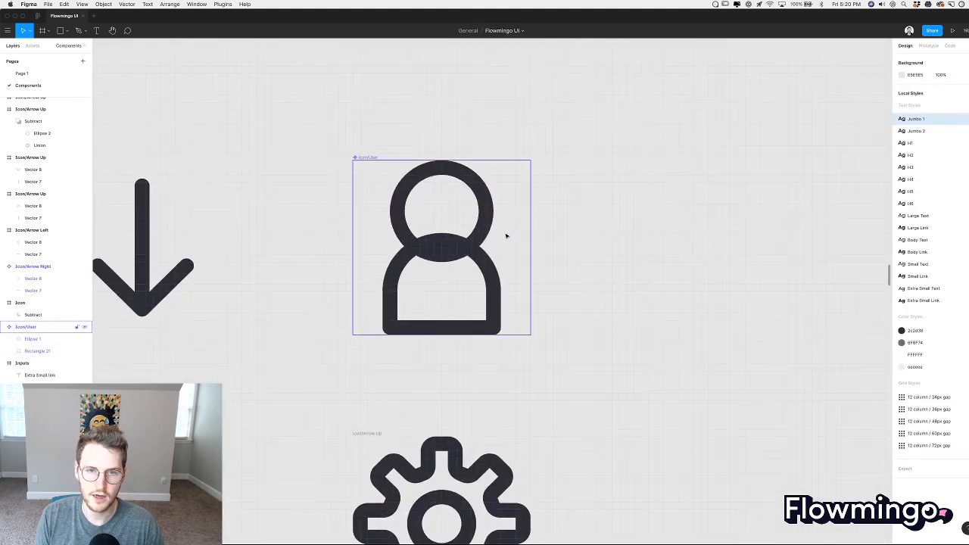
scroll(505, 235, down, 2)
scroll(507, 237, down, 3)
scroll(507, 237, left, 5)
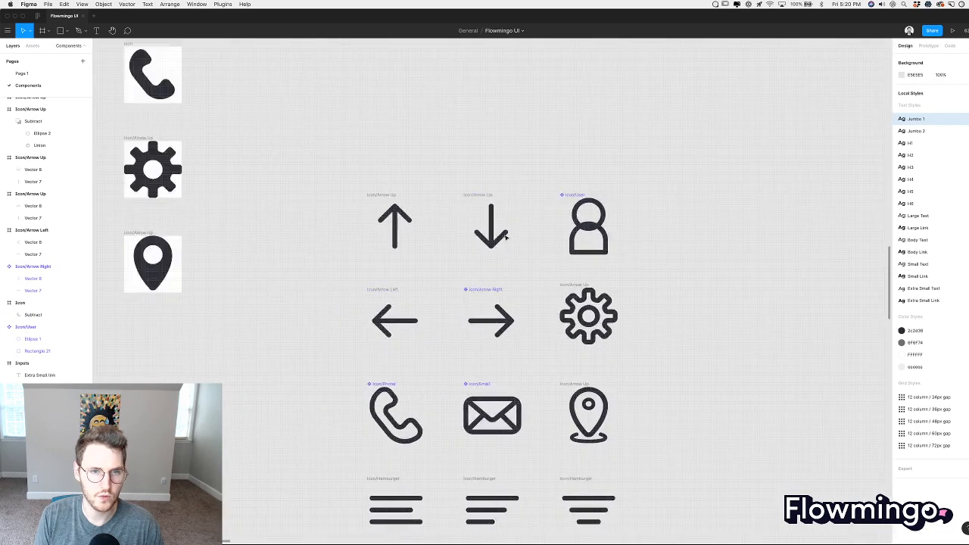
scroll(506, 238, right, 5)
click(523, 198)
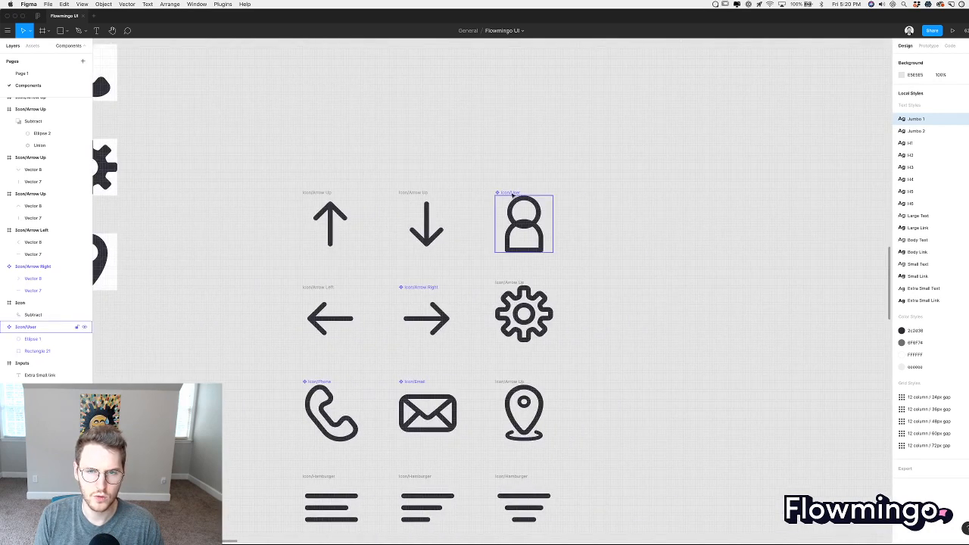
click(513, 194)
drag(513, 195, 513, 195)
scroll(537, 236, up, 3)
scroll(537, 236, up, 2)
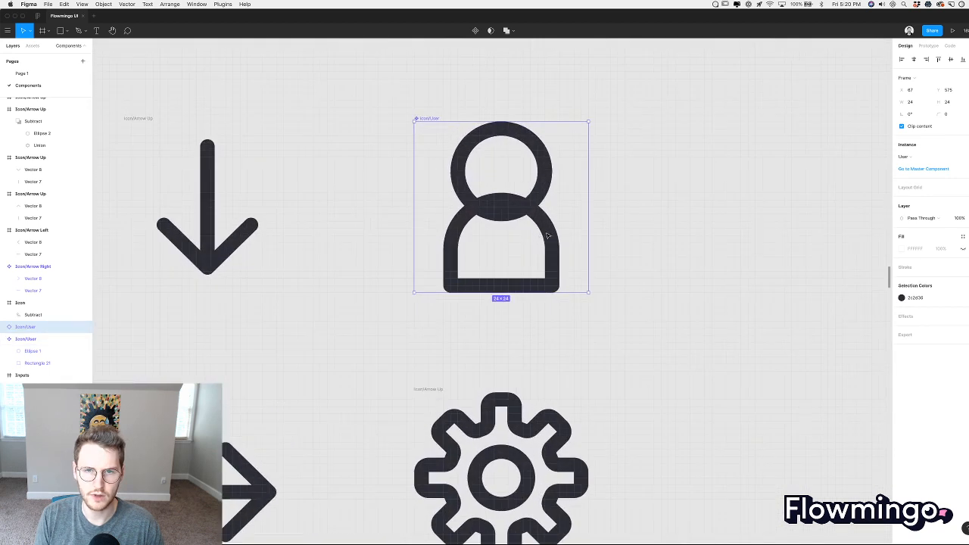
Fill the head ellipse and body rectangle of the user icon instance with the darkest color style.
double_click(496, 209)
shift+click(471, 216)
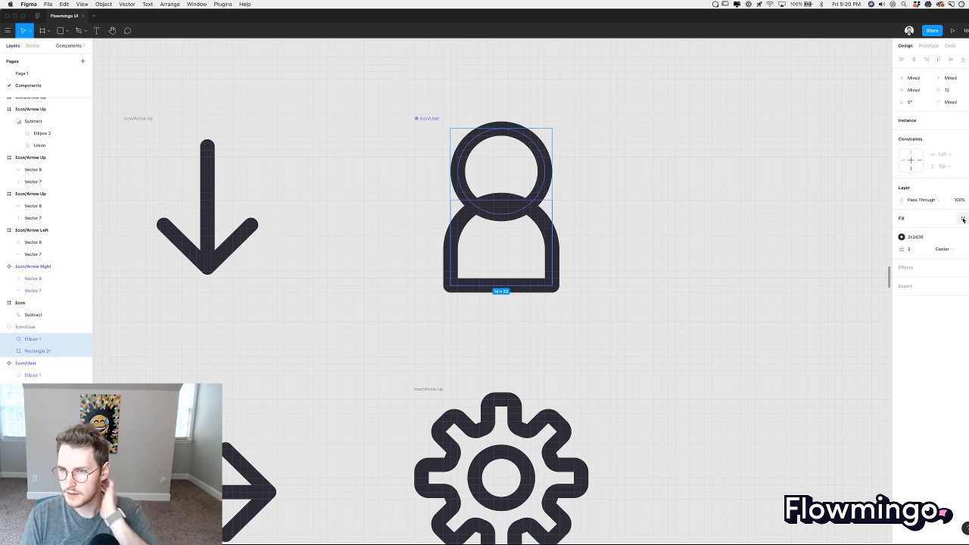
click(963, 218)
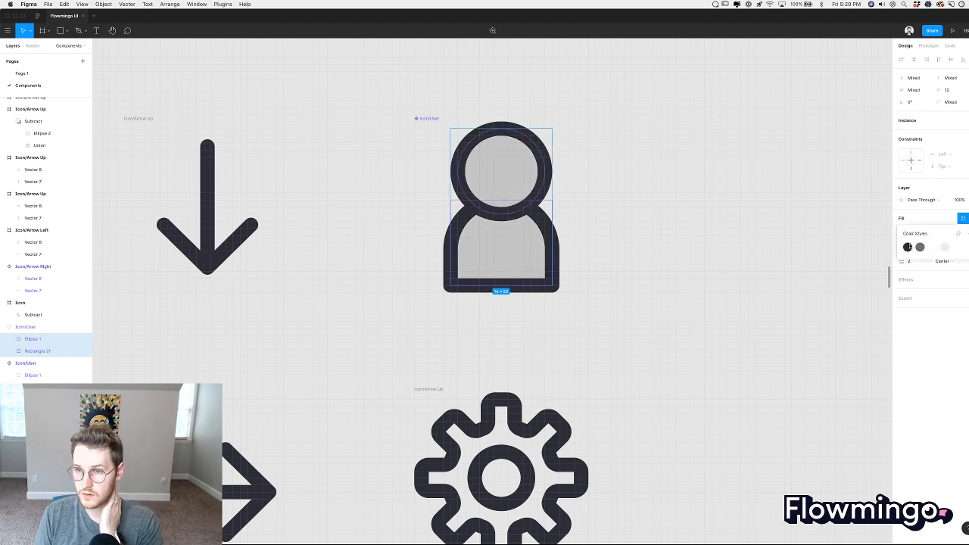
click(907, 247)
click(968, 237)
scroll(674, 230, down, 5)
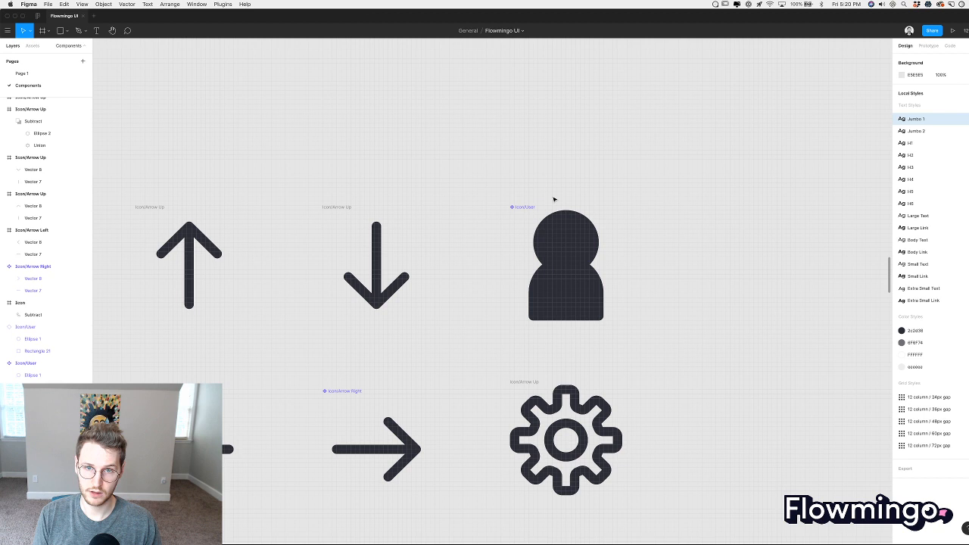
Go from the filled user icon instance to its master component.
click(563, 238)
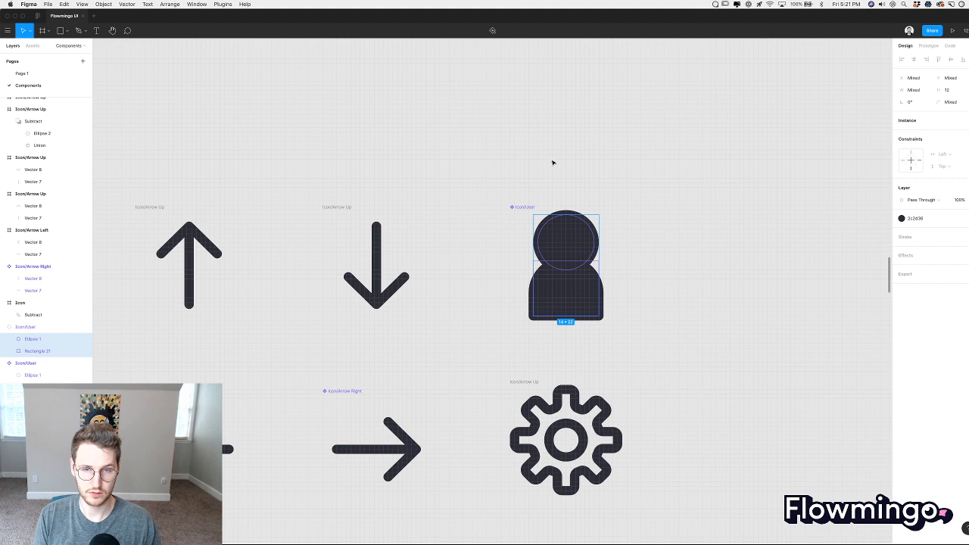
click(540, 204)
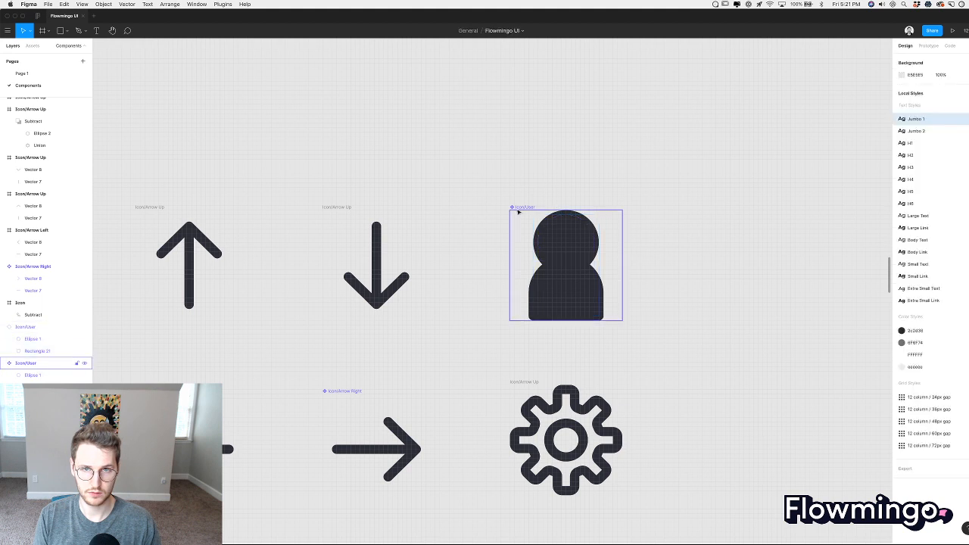
right_click(546, 245)
click(569, 235)
right_click(569, 234)
mouse_move(613, 405)
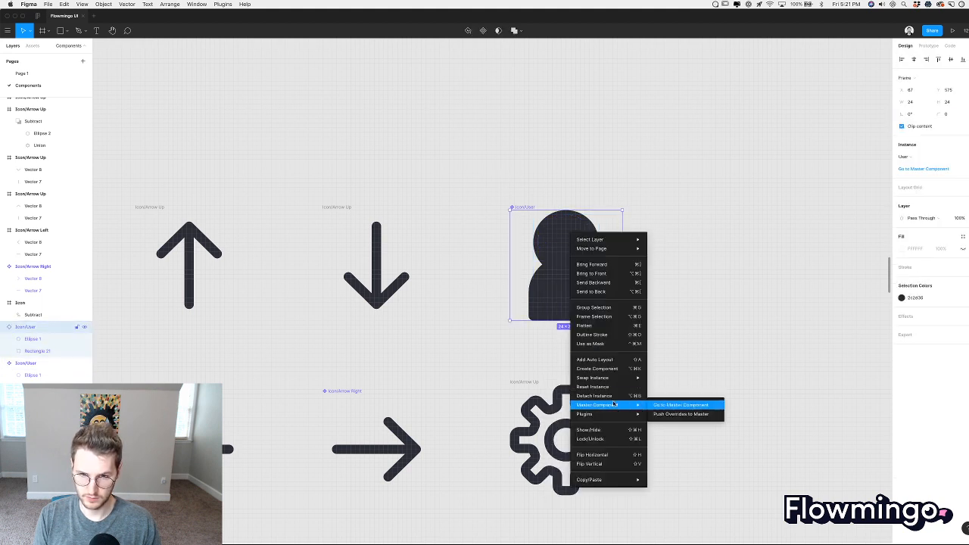
click(671, 406)
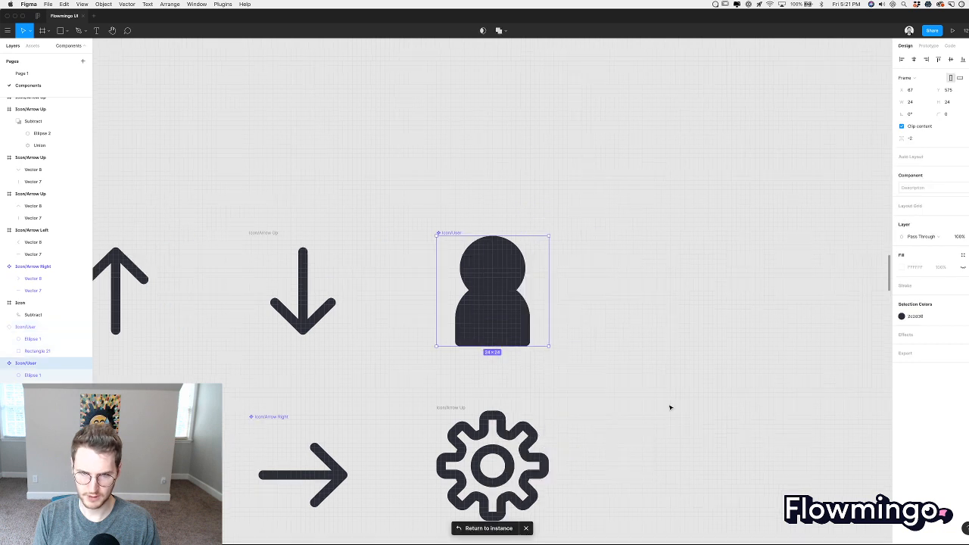
scroll(670, 407, down, 5)
scroll(669, 406, up, 5)
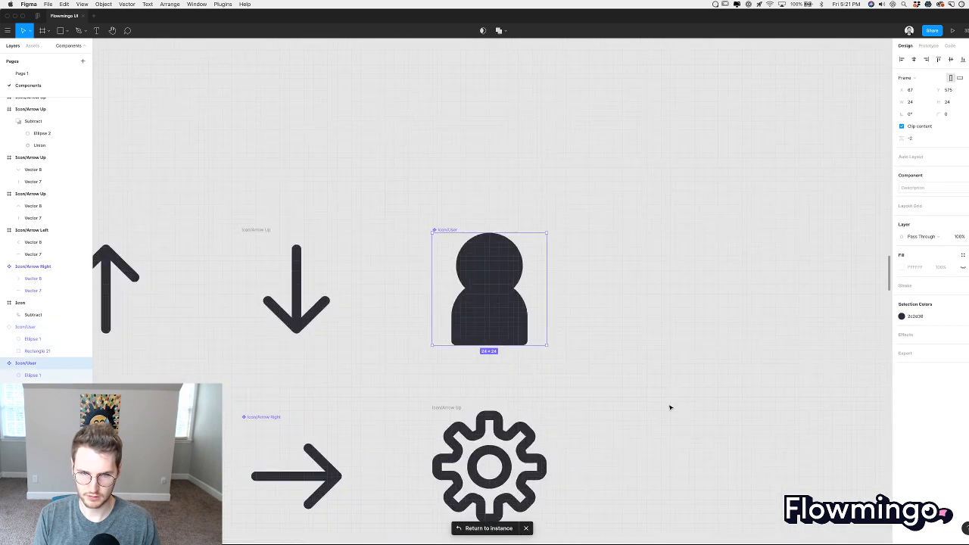
Reset the head and body shapes of the user icon instance to their master component's styling.
double_click(497, 277)
shift+click(493, 310)
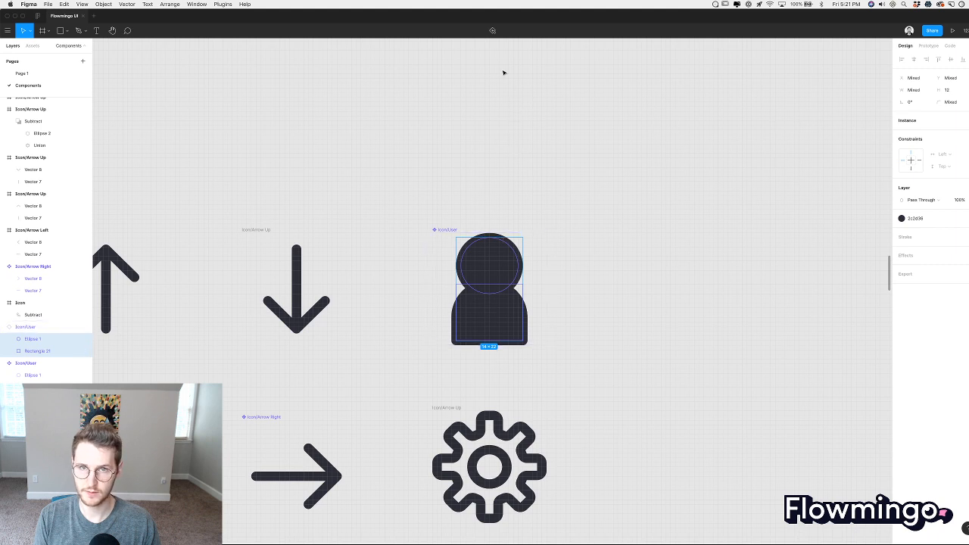
click(491, 32)
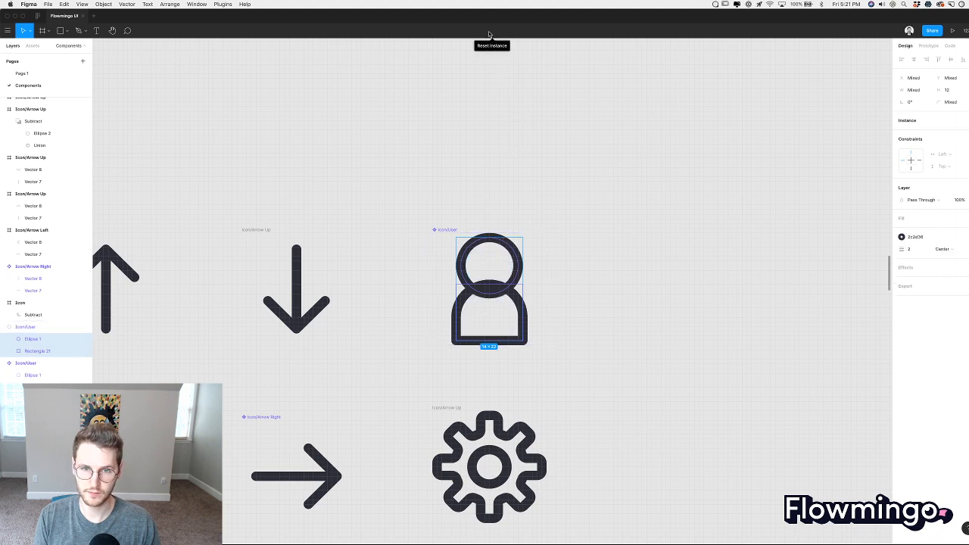
click(492, 223)
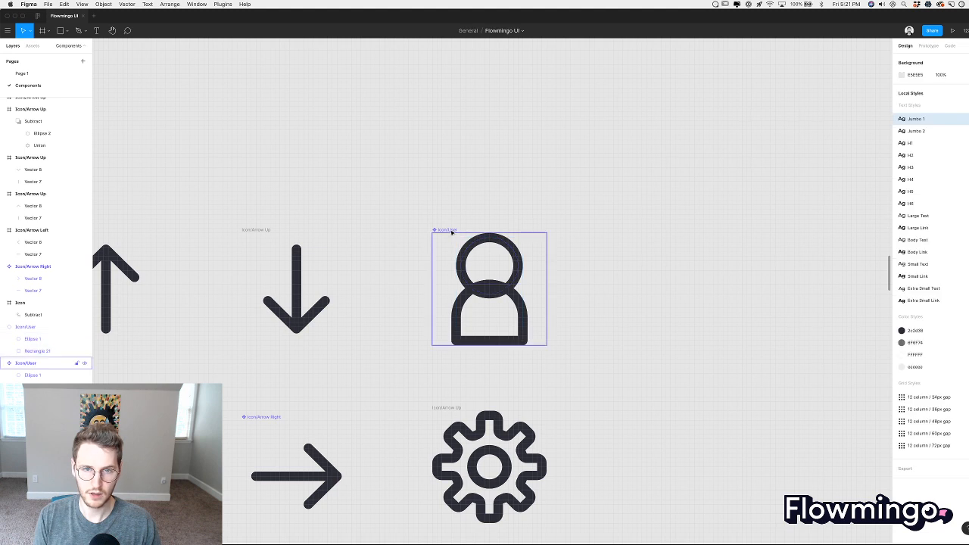
Duplicate the user icon component beside the original and detach the copy from its master.
click(452, 232)
key(super+d)
scroll(599, 234, right, 5)
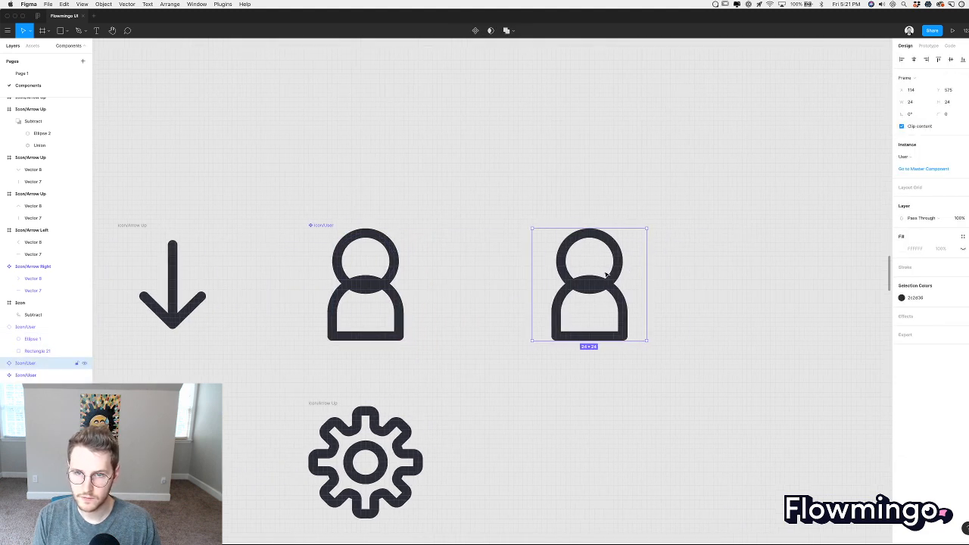
right_click(606, 276)
click(643, 426)
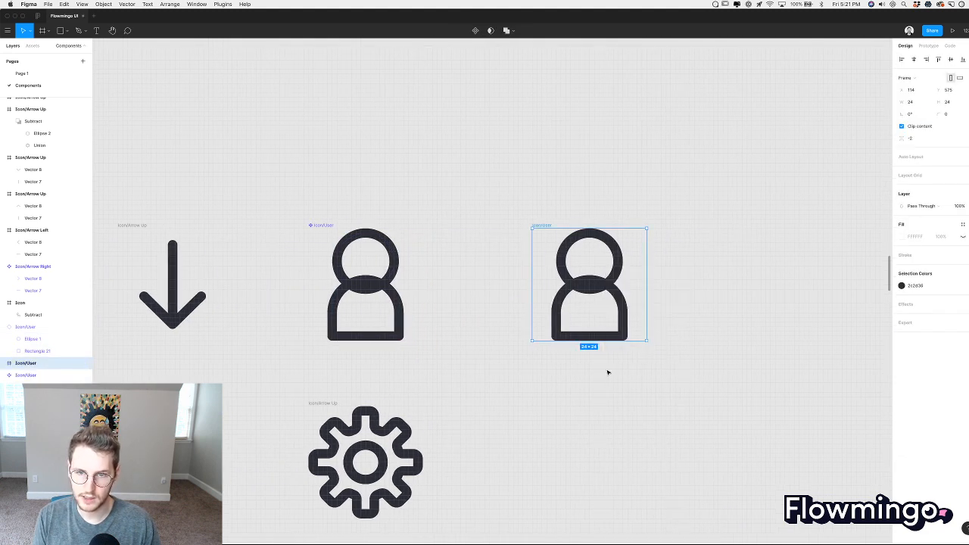
Replace the stroke on the detached copy's head and body shapes with a fill in the darkest color style.
key(Return)
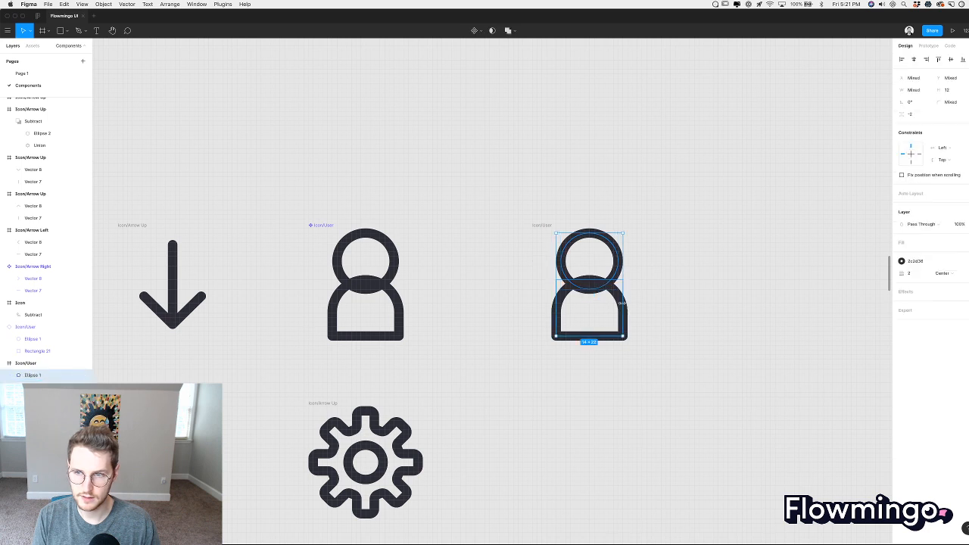
click(962, 260)
click(962, 243)
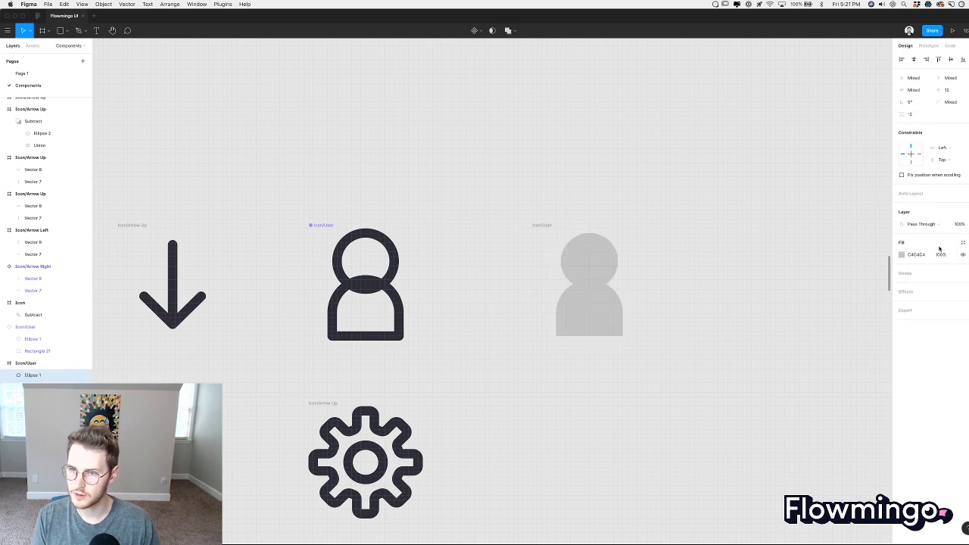
click(963, 242)
click(906, 275)
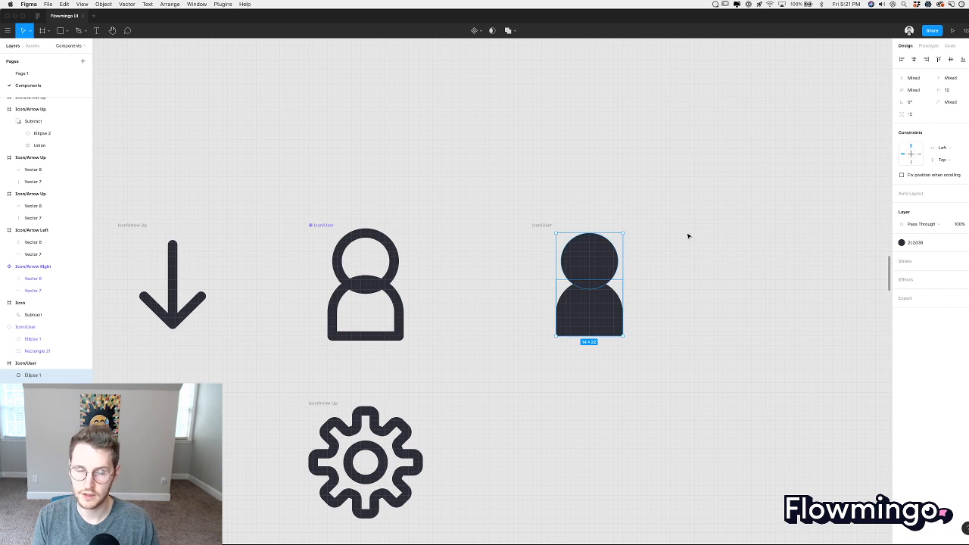
Unite the copy's head and body into one shape and swap its fill and stroke to make an outline.
click(506, 31)
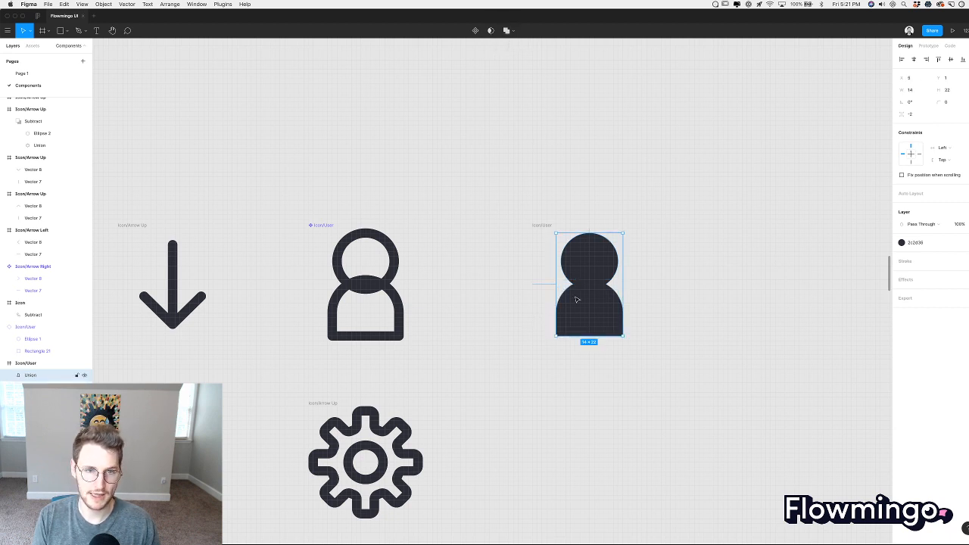
click(397, 298)
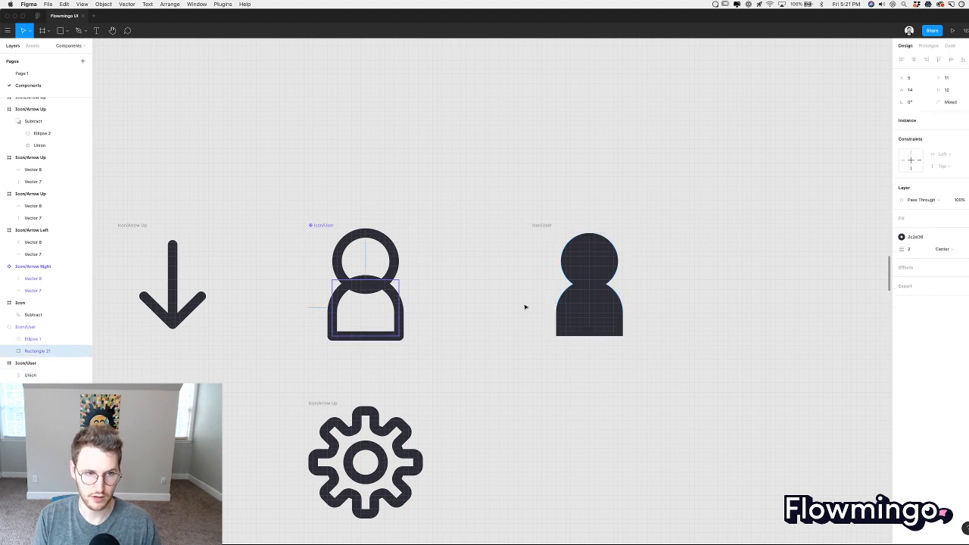
click(621, 306)
key(shift+x)
click(658, 307)
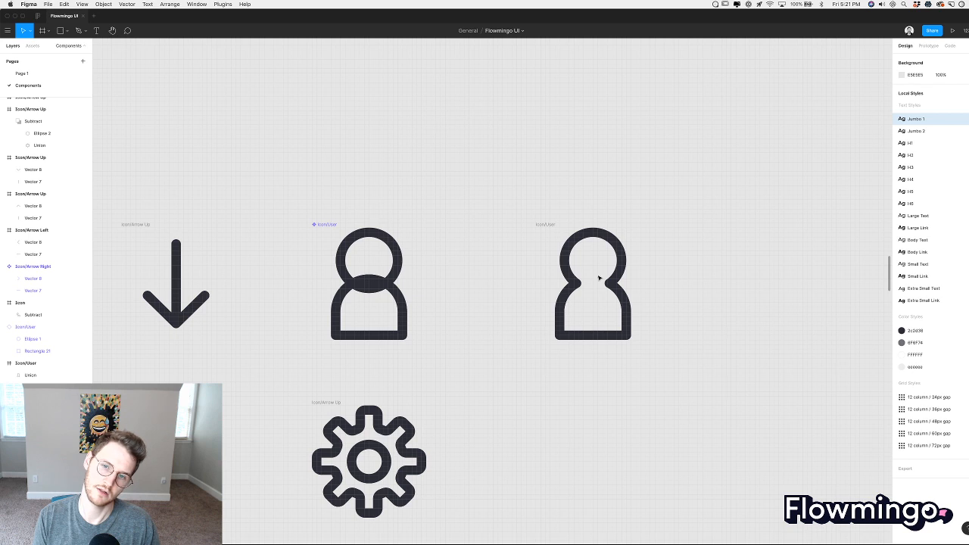
Try to replace the head and body shapes in the original user icon with a copy of the united outline.
scroll(630, 350, down, 5)
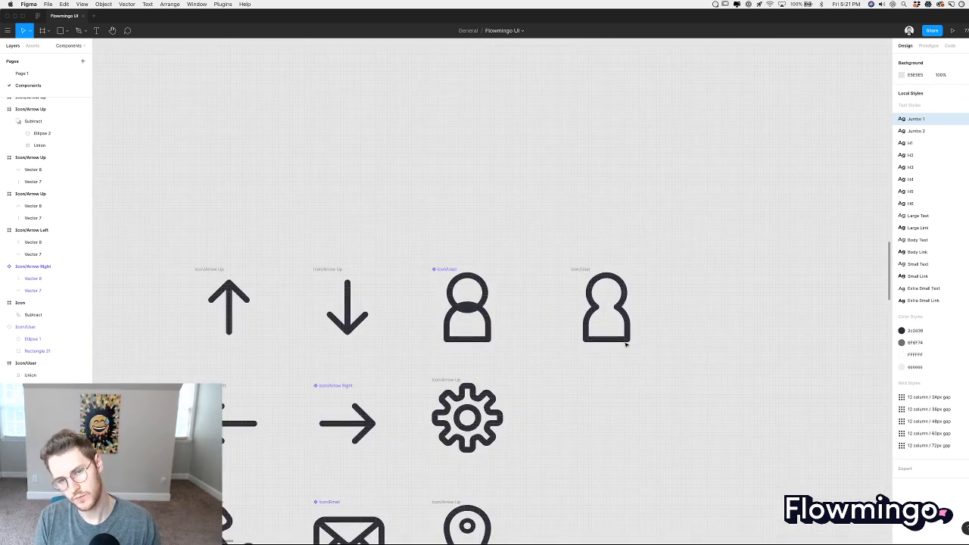
scroll(650, 329, up, 5)
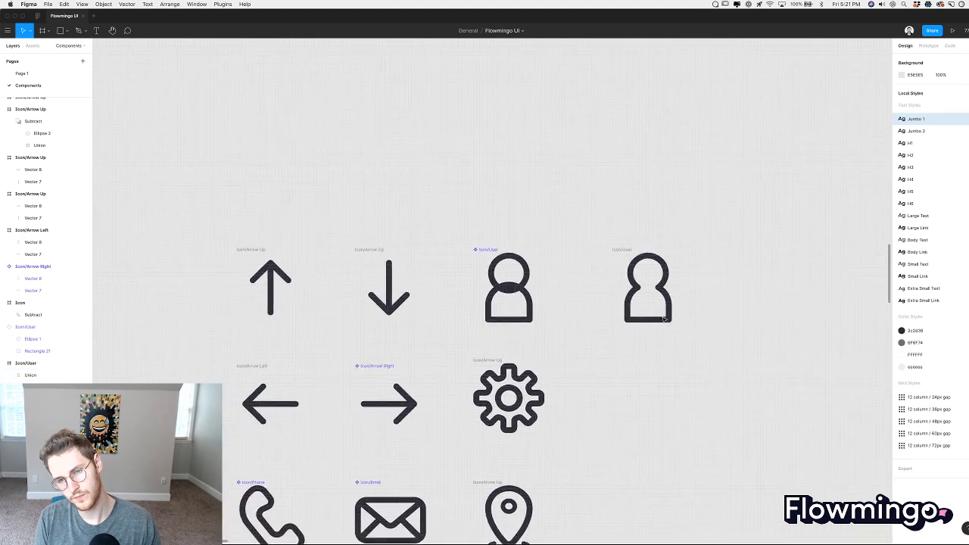
scroll(665, 318, up, 4)
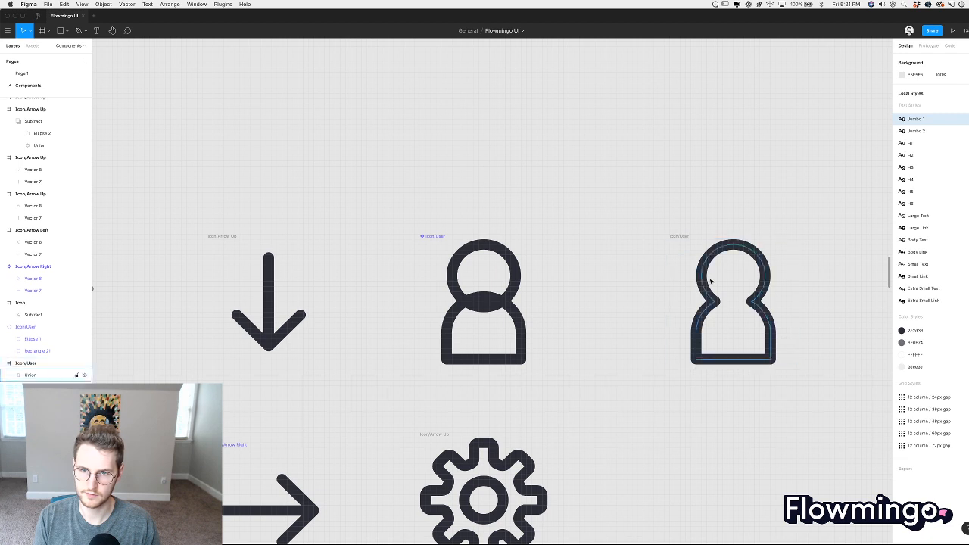
double_click(712, 280)
click(717, 327)
click(712, 299)
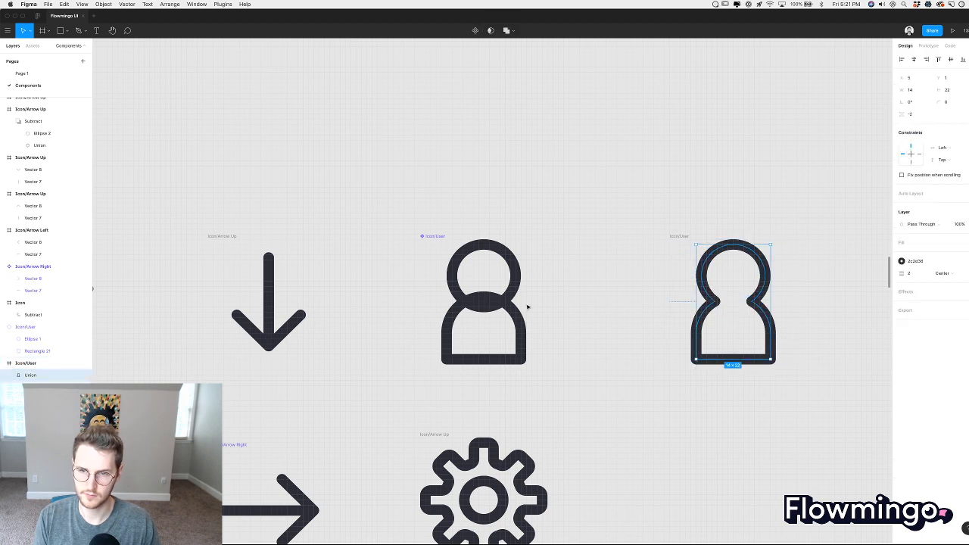
click(505, 303)
key(Return)
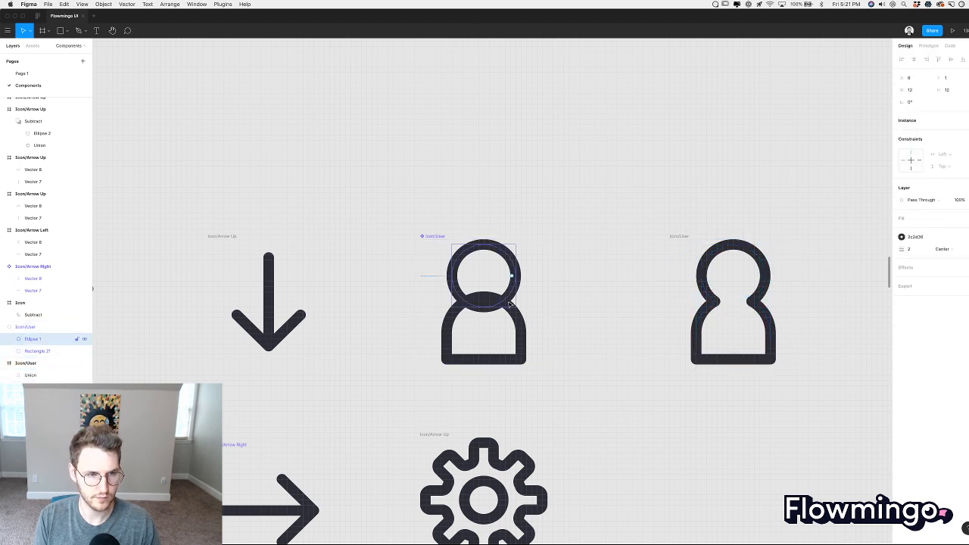
key(BackSpace)
key(super+v)
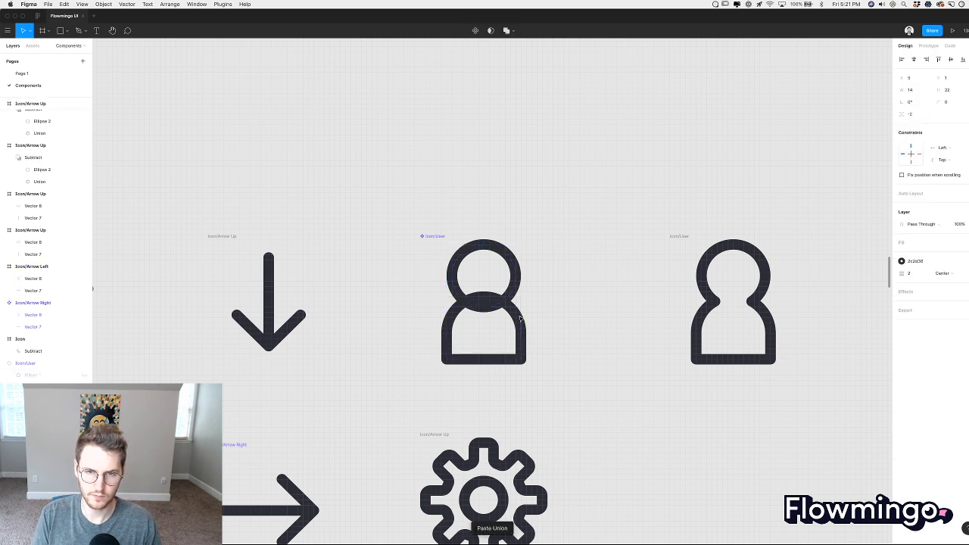
Paste the united outline again and place it inside the original user icon component, aligned over the old shapes.
key(Escape)
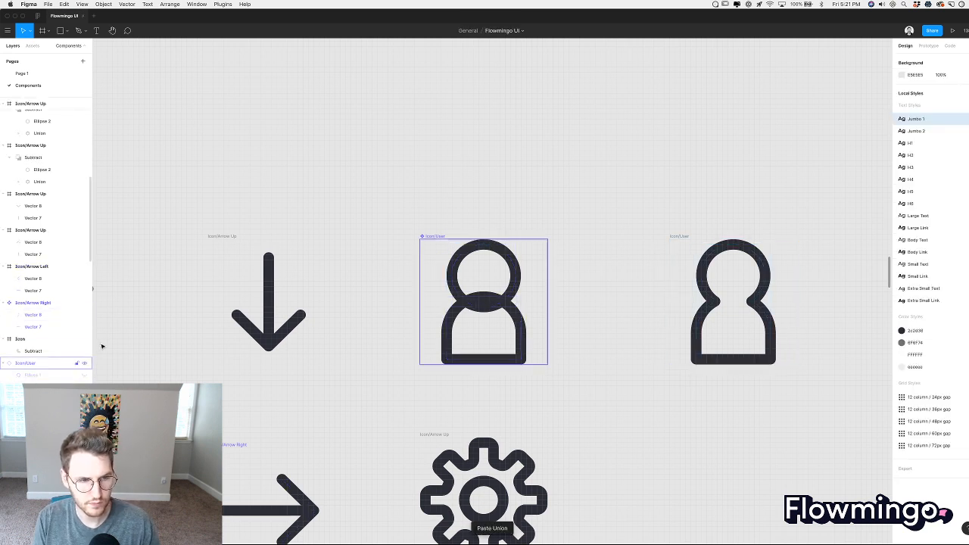
click(35, 363)
key(super+v)
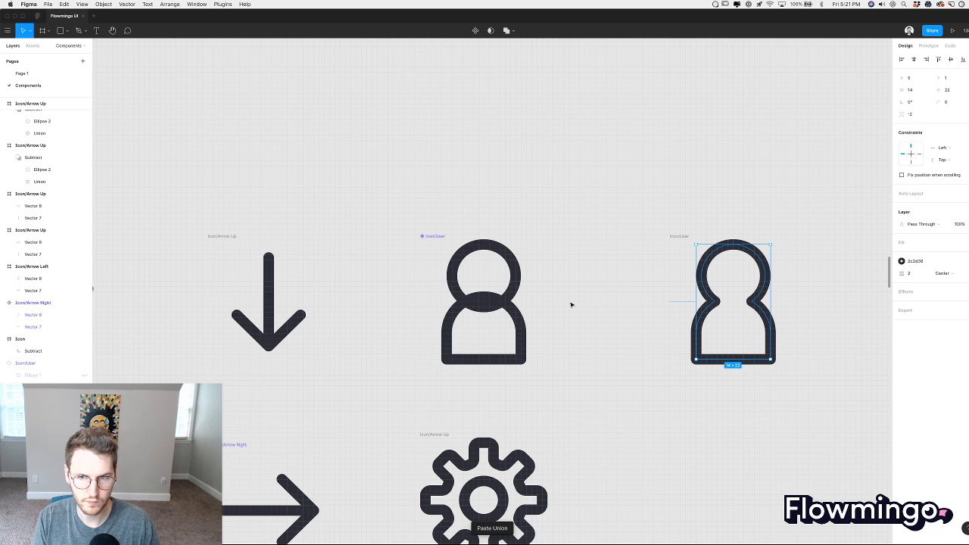
drag(706, 296, 460, 290)
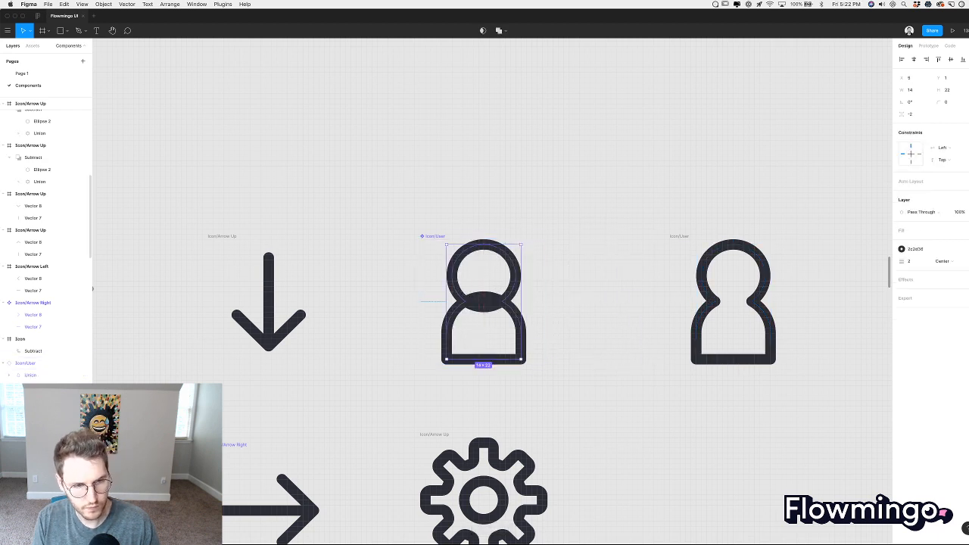
Remove the leftover head ellipse and body rectangle from the original user icon component.
scroll(38, 354, down, 1)
click(34, 354)
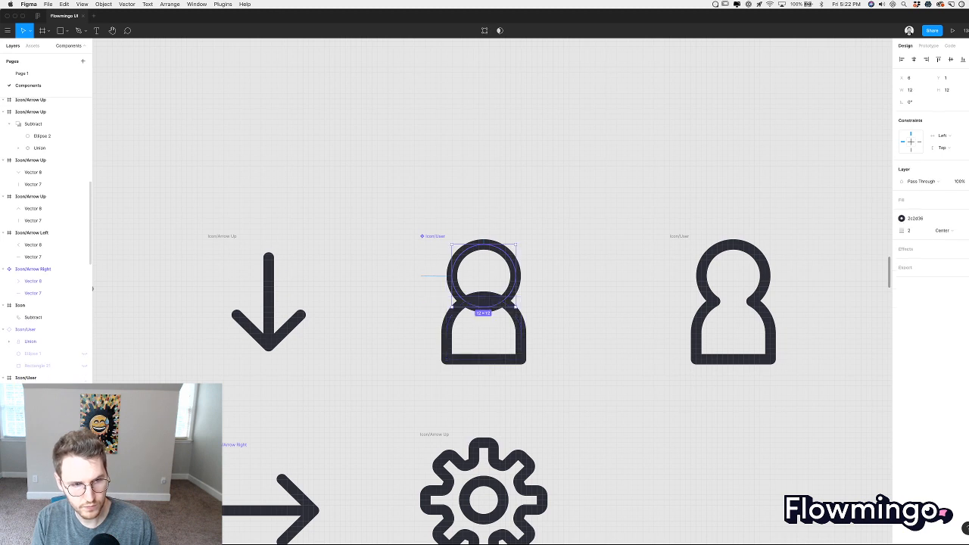
click(320, 455)
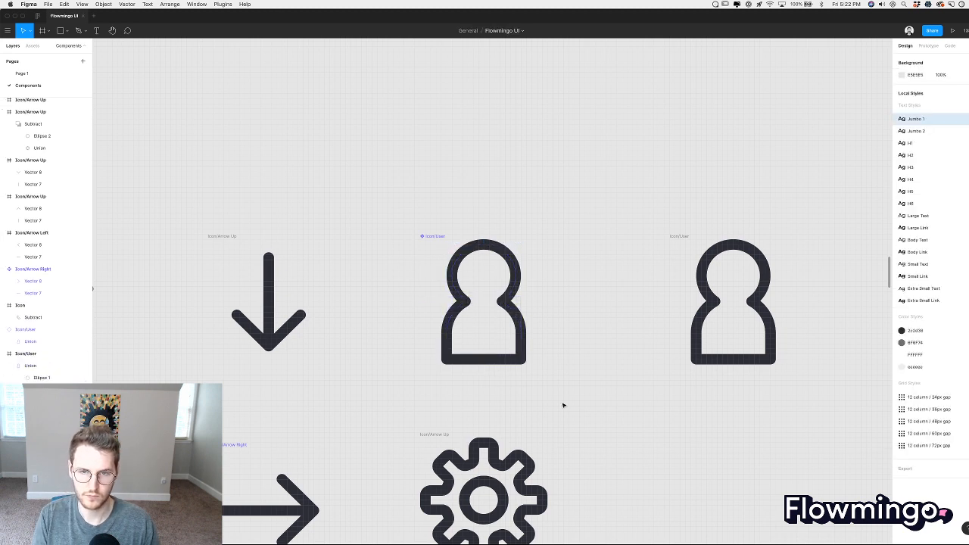
Delete the detached user icon copy beside the main icon grid.
scroll(562, 407, down, 3)
click(613, 336)
key(Delete)
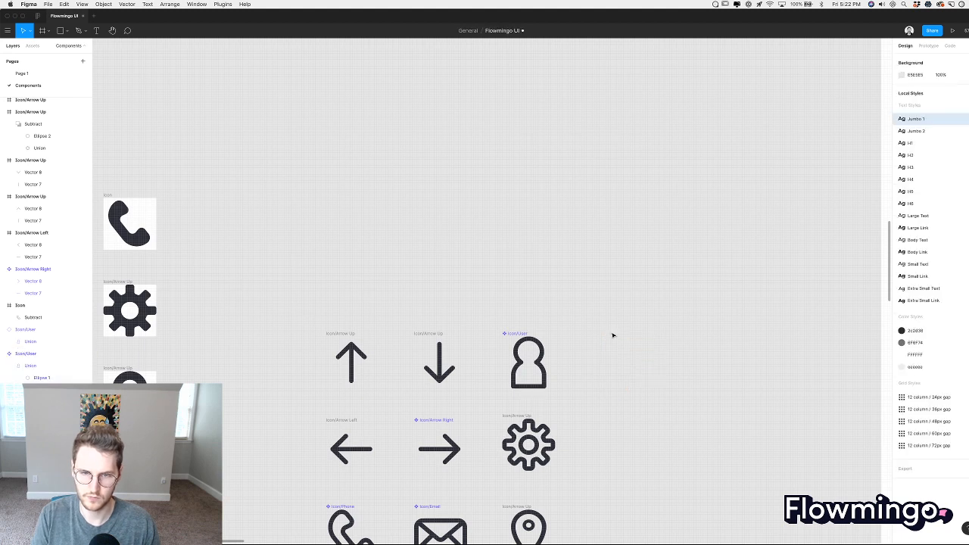
Review the main icon grid from the arrow, gear and contact icons down to the hamburger menu variants.
scroll(614, 336, down, 3)
scroll(613, 335, left, 1)
scroll(613, 336, down, 5)
scroll(613, 336, left, 2)
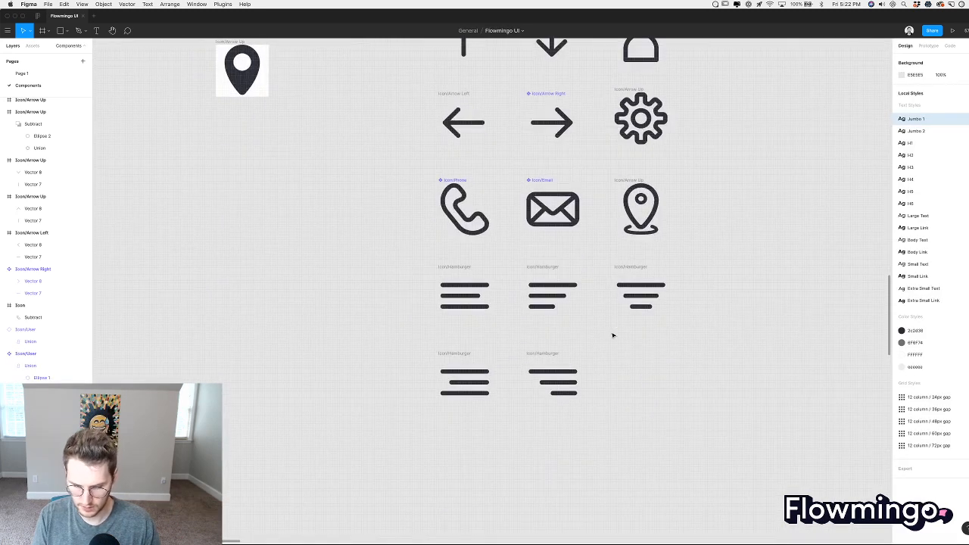
scroll(630, 347, down, 2)
scroll(630, 346, left, 1)
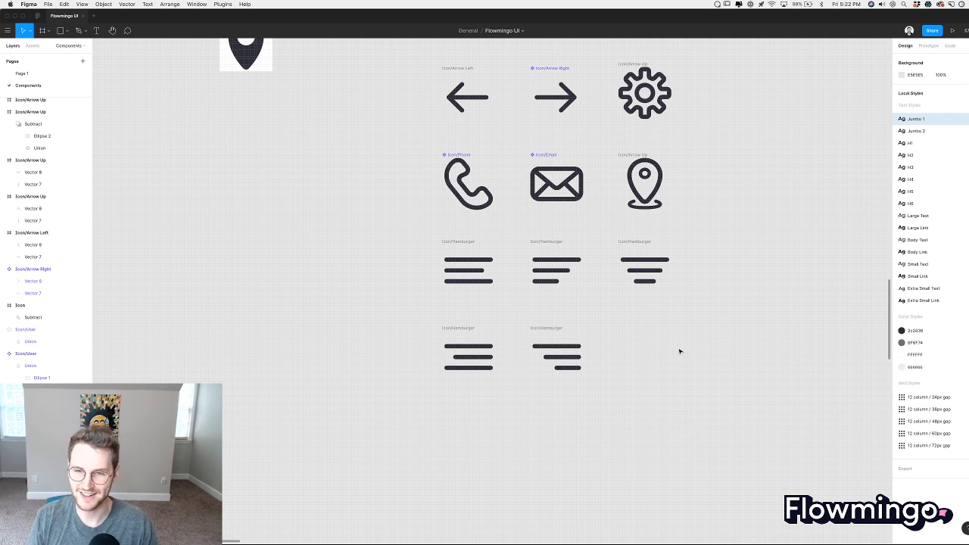
scroll(639, 362, up, 3)
scroll(639, 361, up, 1)
scroll(640, 361, right, 1)
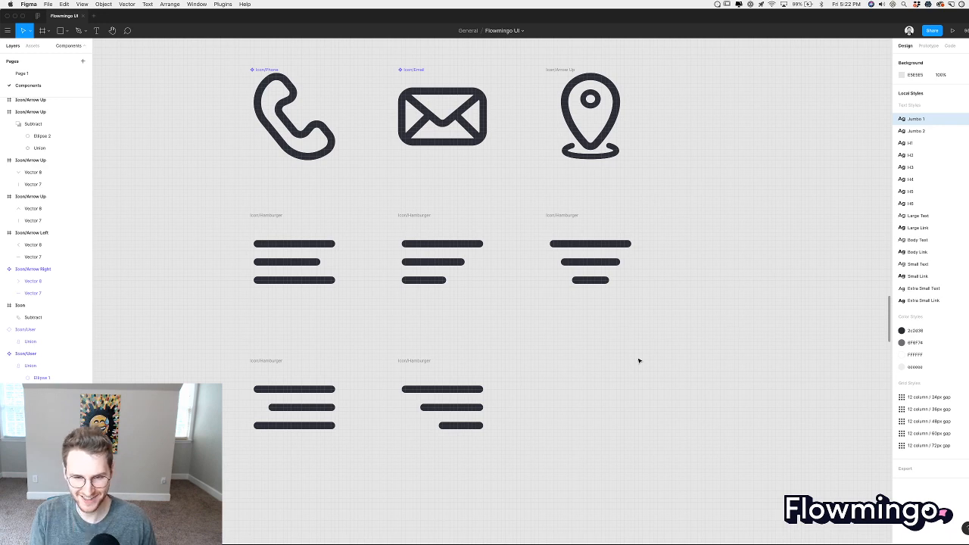
scroll(637, 362, down, 5)
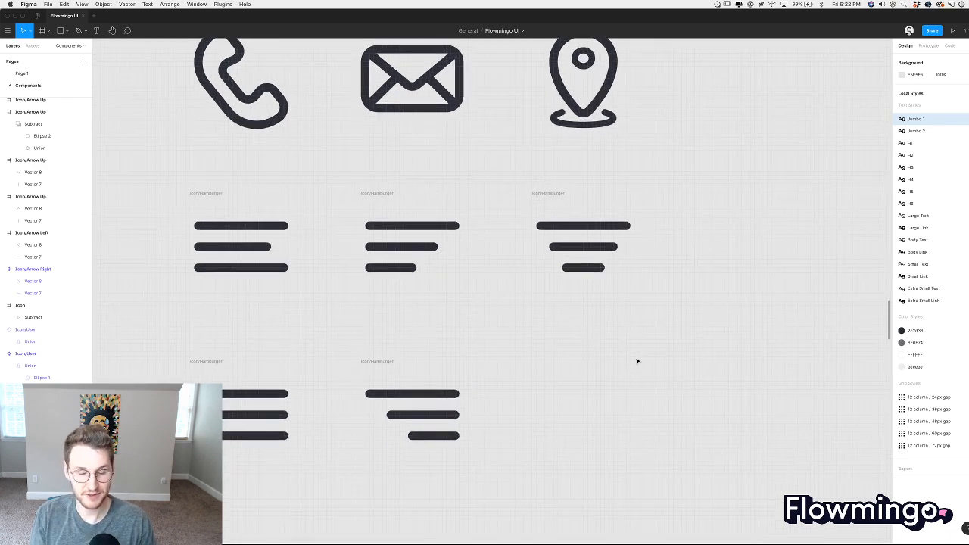
Check the icon grid from the arrows down to the hamburger variants for the next free slot.
scroll(637, 361, up, 5)
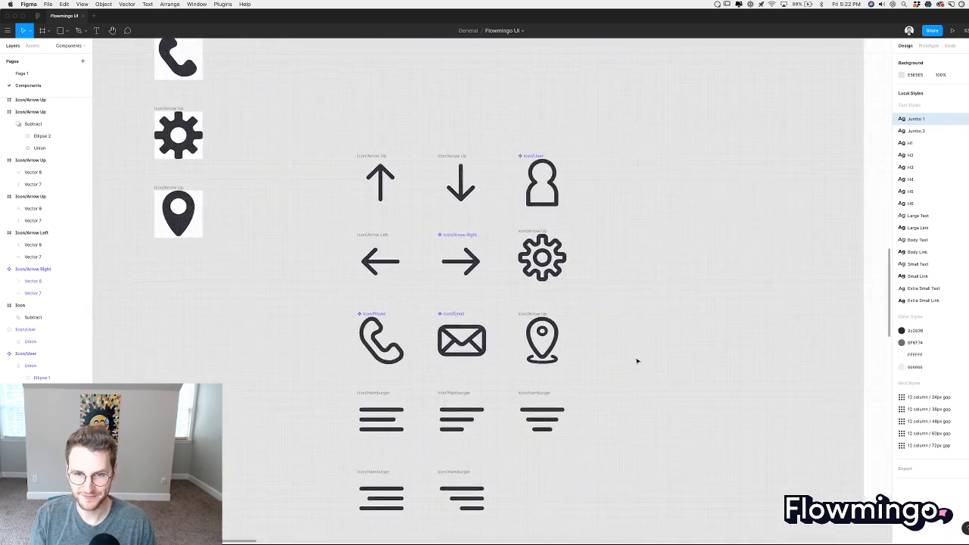
scroll(637, 361, up, 5)
scroll(637, 360, up, 2)
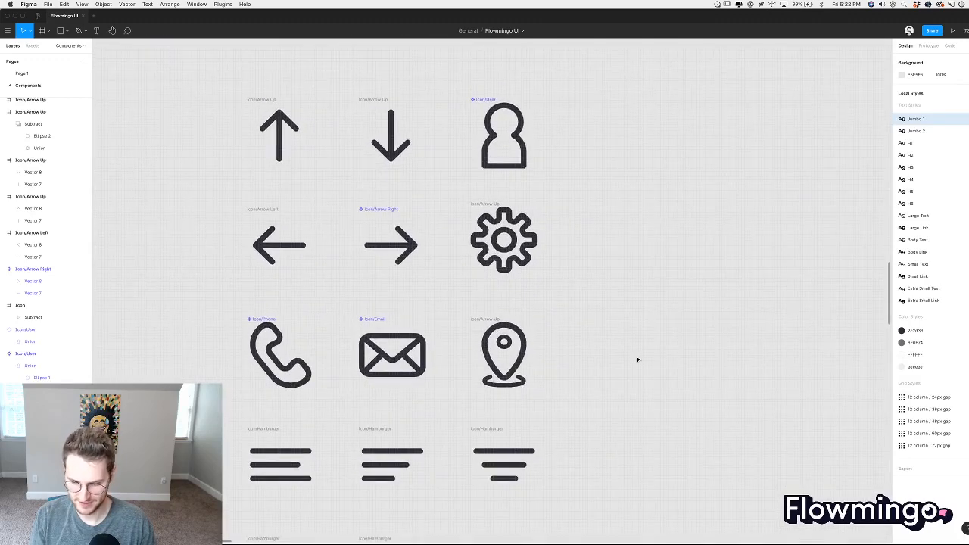
scroll(635, 349, down, 4)
scroll(635, 349, left, 2)
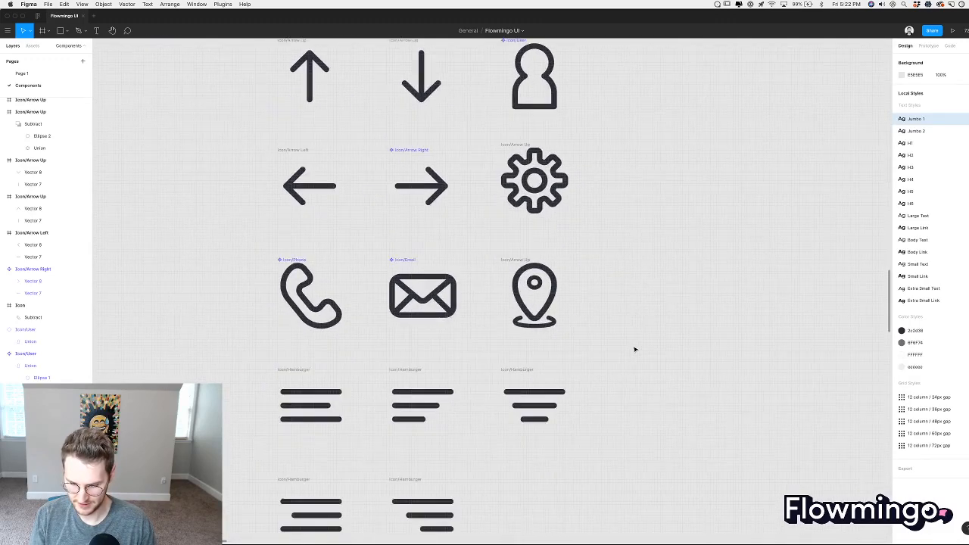
scroll(635, 349, down, 2)
scroll(635, 349, left, 1)
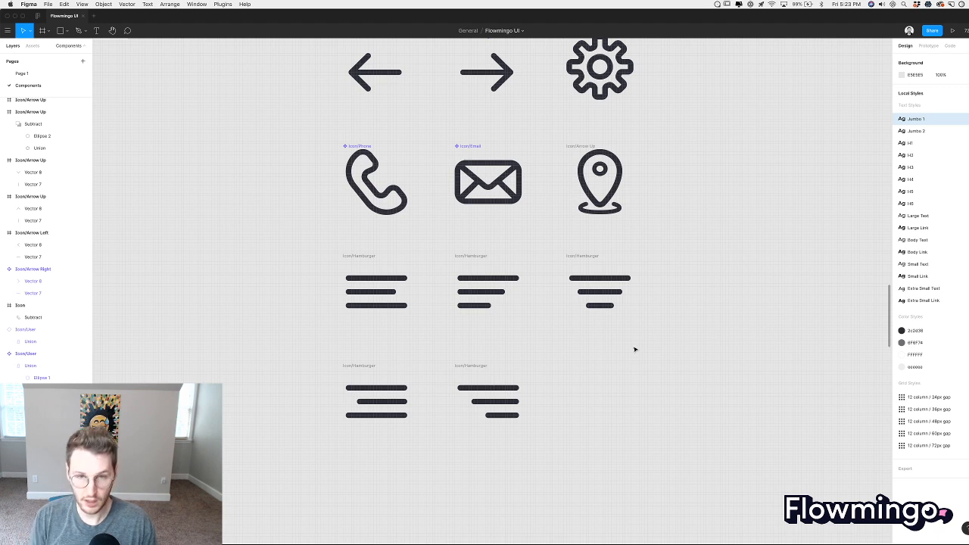
scroll(551, 402, up, 2)
scroll(551, 402, right, 2)
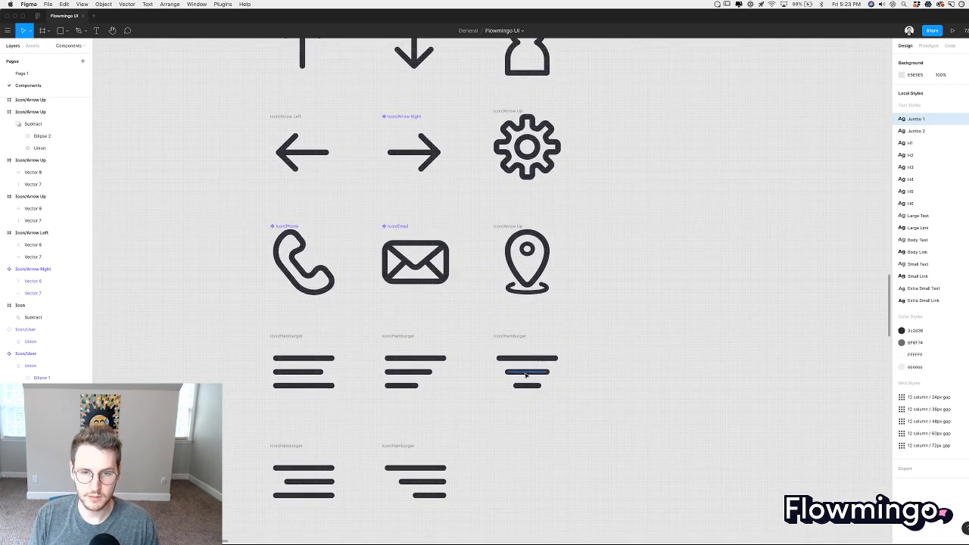
Duplicate the last hamburger icon frame into the empty slot beside it and show the copy's white FFFFFF fill.
scroll(549, 401, down, 3)
scroll(521, 387, down, 1)
drag(404, 330, 513, 330)
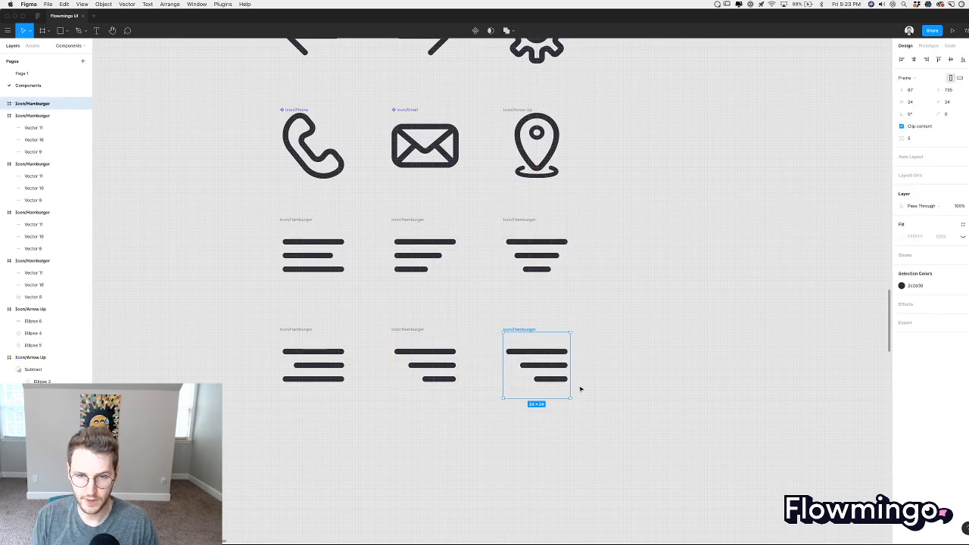
click(958, 239)
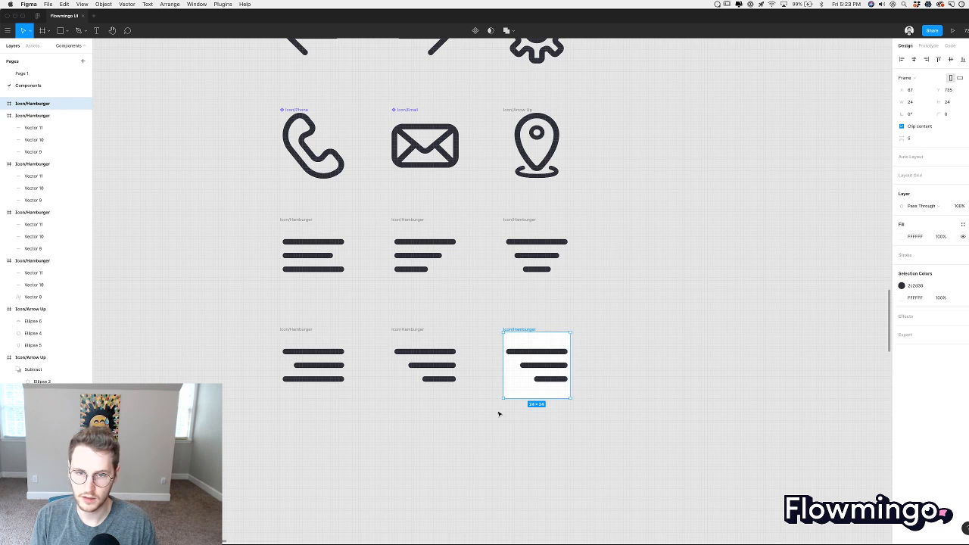
click(573, 400)
Delete the three bars inside the duplicated hamburger frame.
scroll(573, 401, up, 5)
drag(579, 400, 458, 266)
key(Delete)
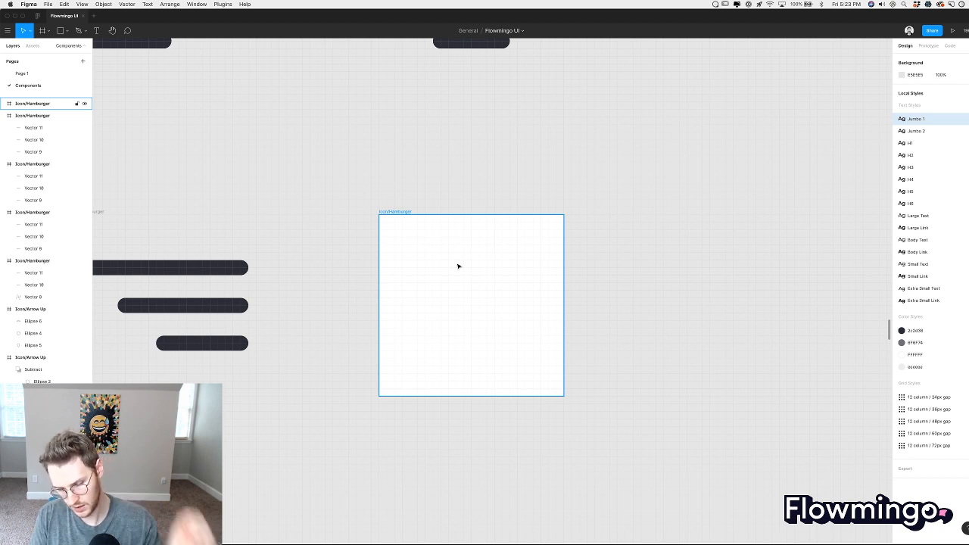
Draw a square inside the empty frame, set its size to 16 × 16 and centre it horizontally.
key(r)
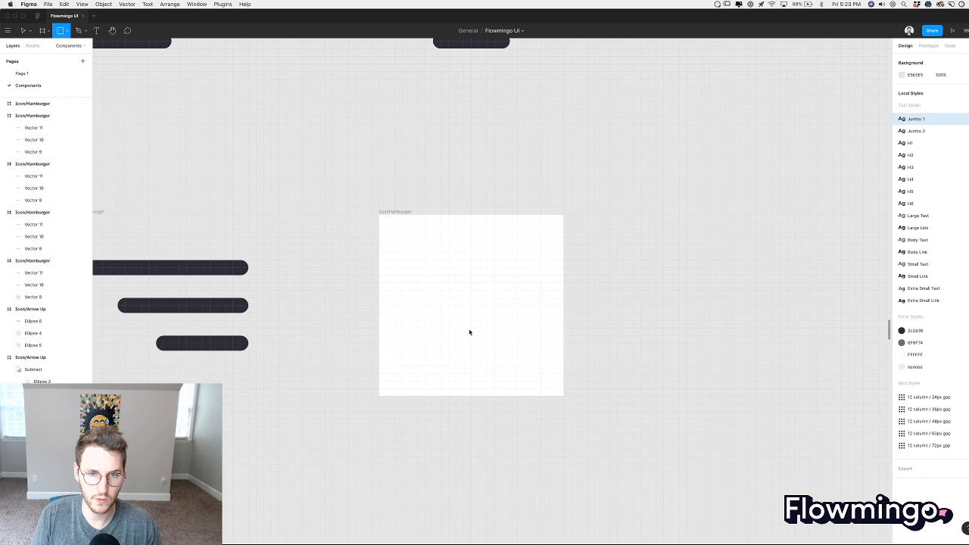
mouse_move(392, 235)
mouse_down()
mouse_move(520, 353)
mouse_move(511, 351)
mouse_up()
drag(474, 323, 499, 320)
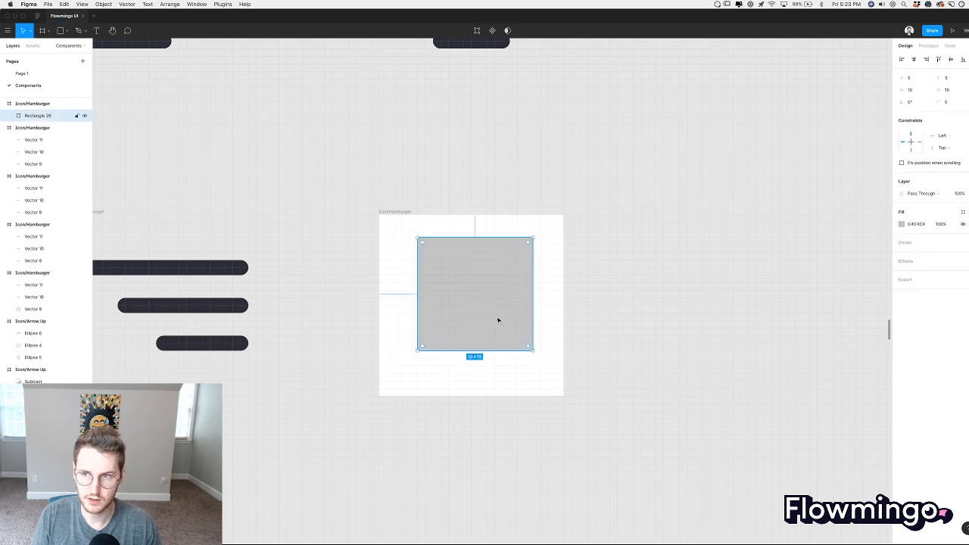
click(915, 90)
text(16)
key(Return)
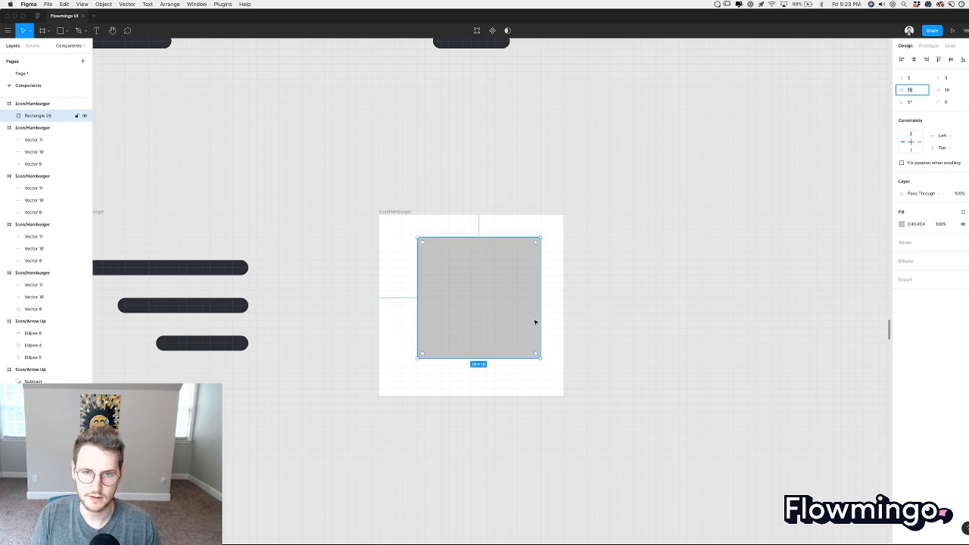
click(914, 60)
click(608, 280)
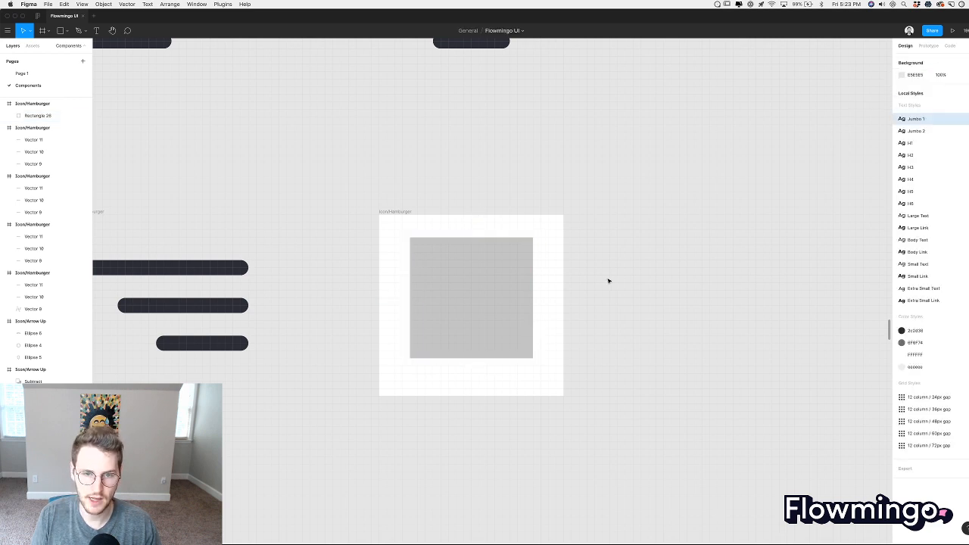
Round the square's two upper corner points fully so the shape becomes a dome for the bell body.
scroll(609, 281, left, 1)
scroll(608, 281, down, 1)
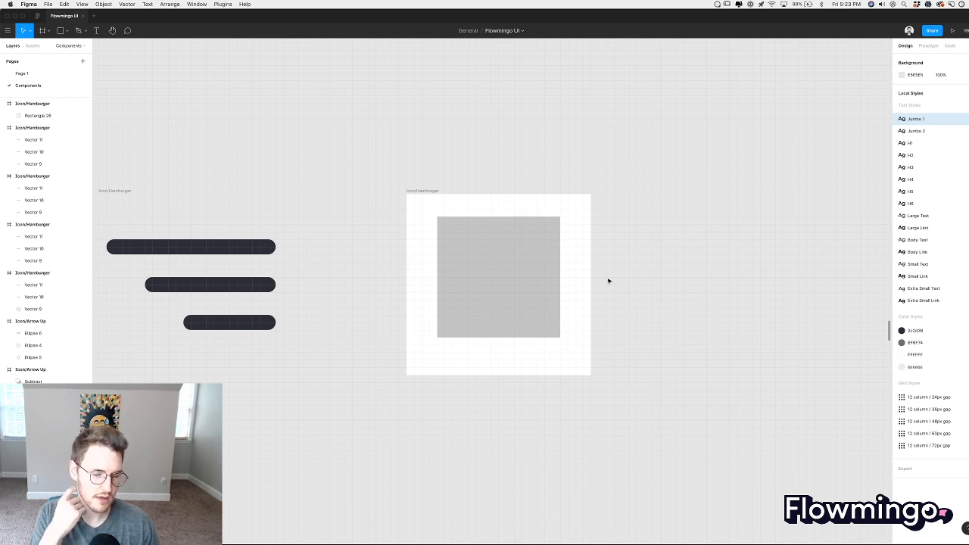
double_click(508, 257)
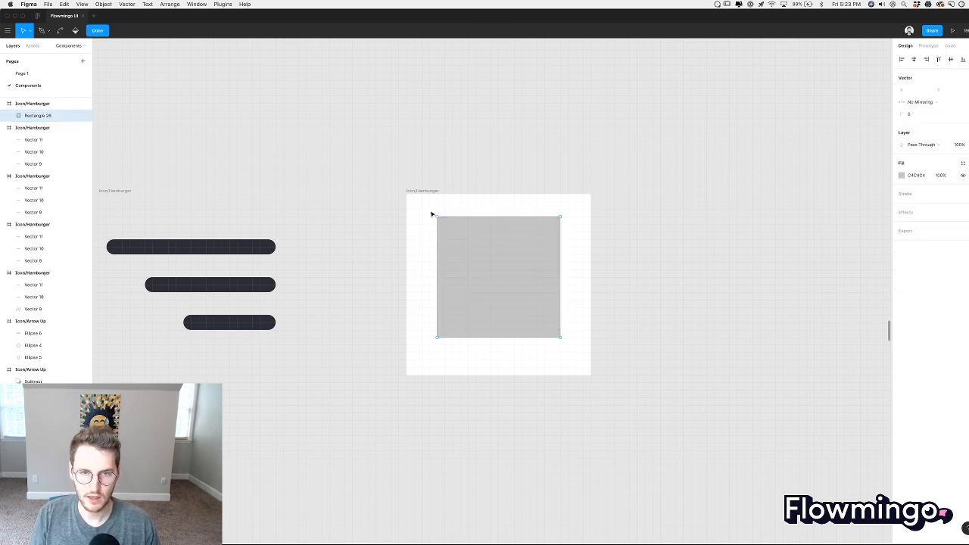
drag(431, 214, 653, 237)
click(917, 115)
text(100)
key(Return)
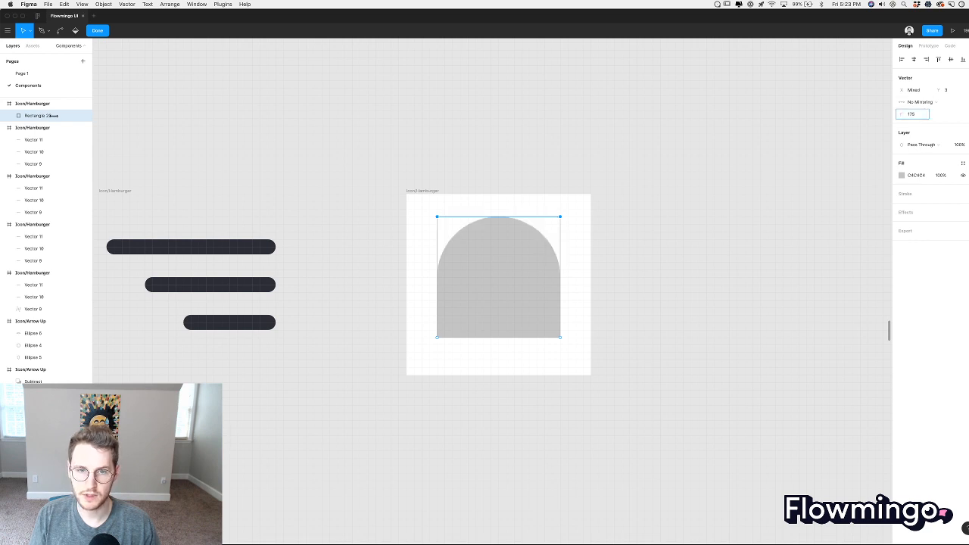
key(Escape)
key(Escape)
key(Escape)
Draw a small circle centred on the dome's top edge and place a copy of it on the bottom edge.
key(l)
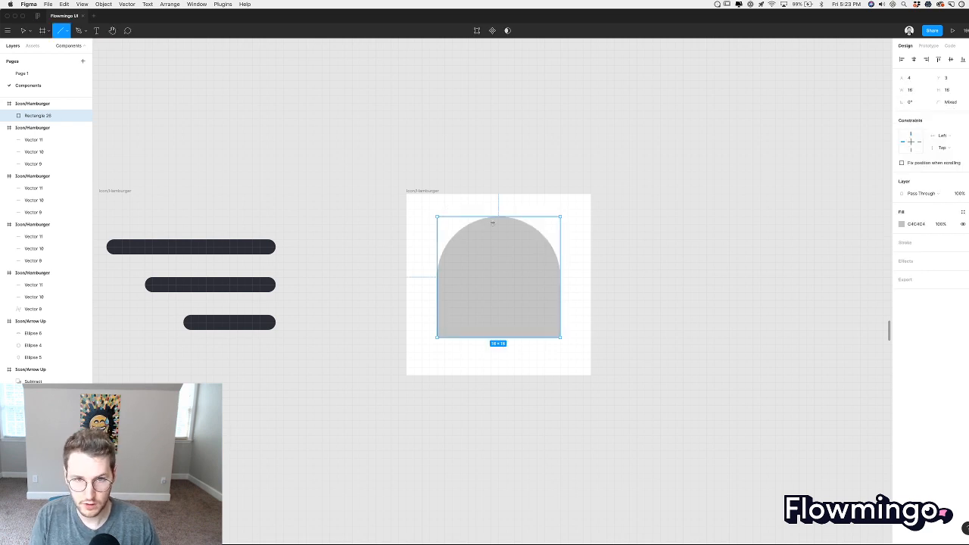
drag(500, 219, 515, 232)
key(ctrl+z)
key(o)
key(Escape)
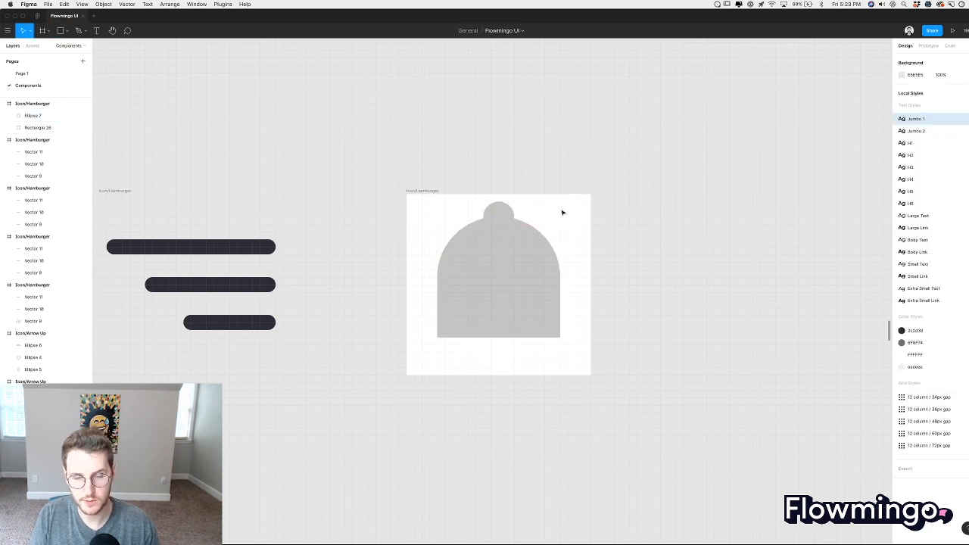
scroll(530, 212, down, 2)
drag(515, 217, 515, 344)
key(Escape)
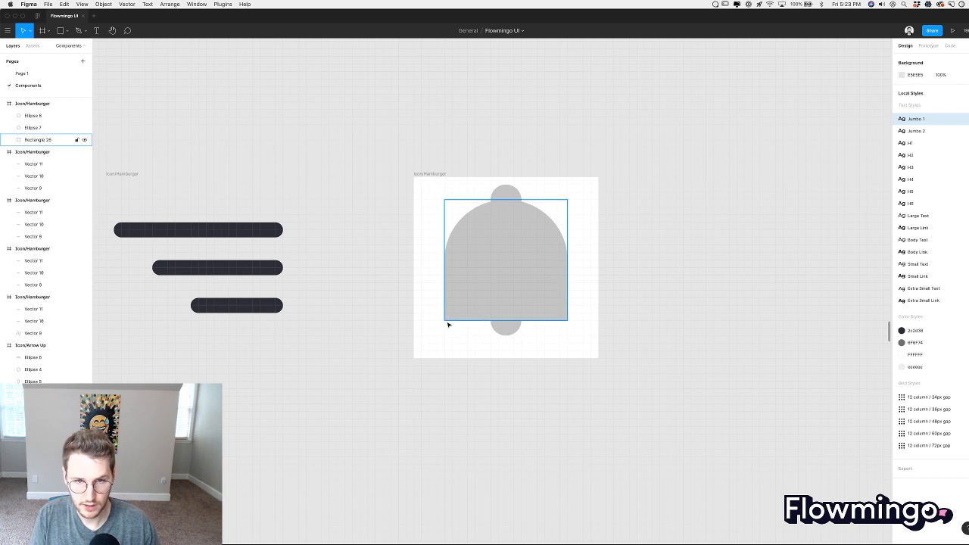
Draw a rectangle 1 high across the bell body's bottom edge and adjust its width to 20.
key(r)
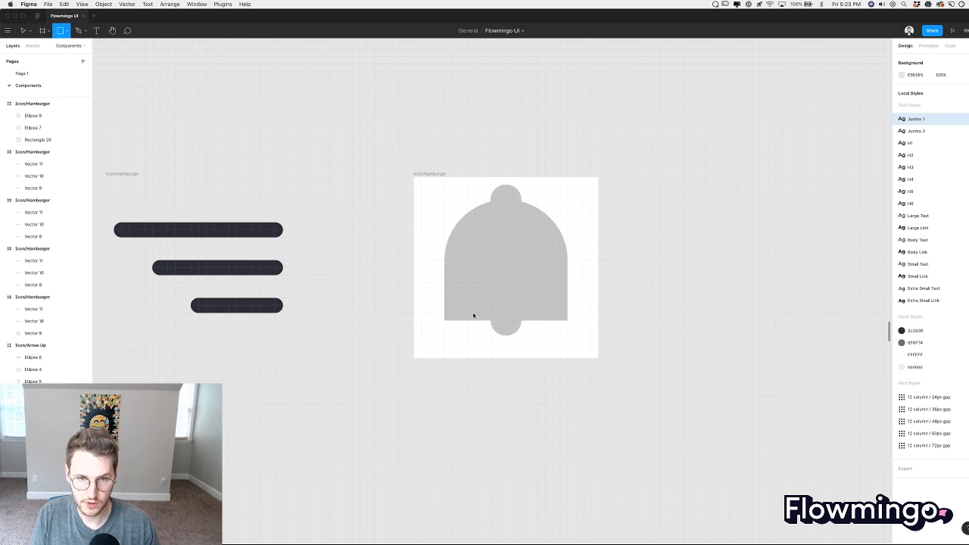
drag(429, 320, 590, 312)
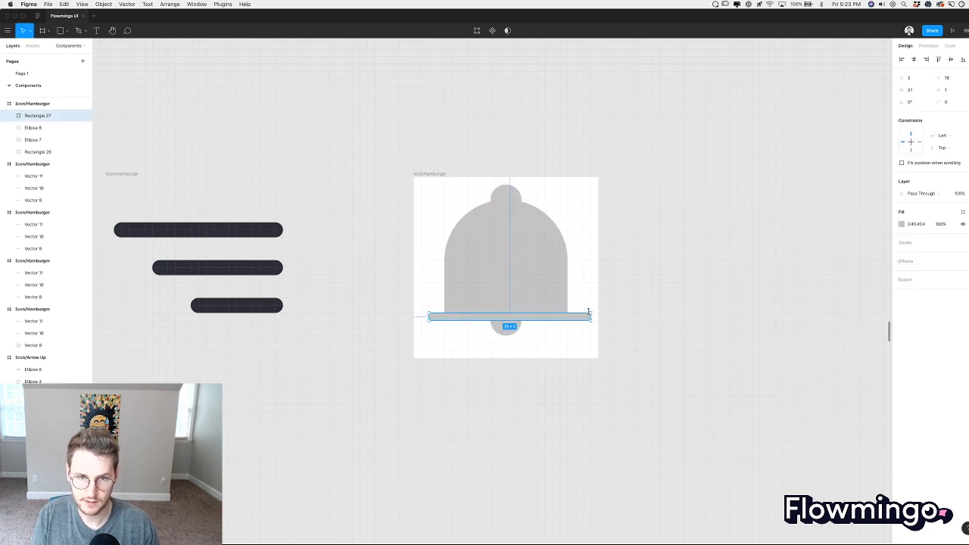
click(585, 281)
scroll(586, 281, up, 5)
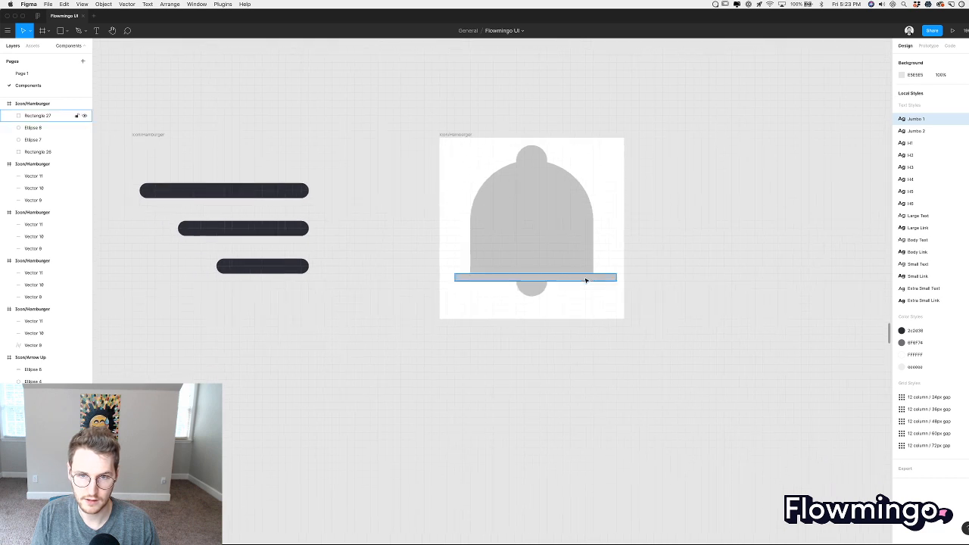
click(636, 279)
drag(636, 279, 626, 277)
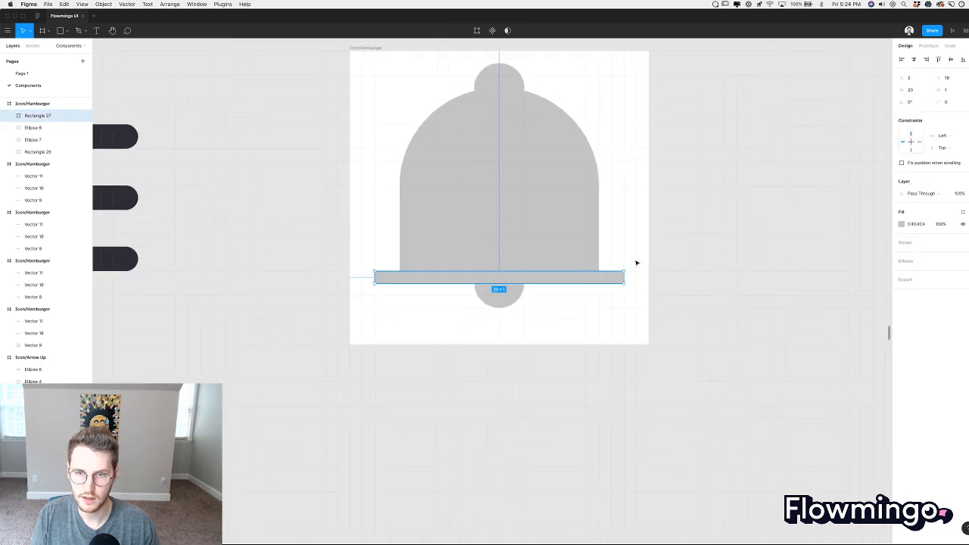
click(636, 263)
Thicken the bell's base strip by extending its upper edge upward one grid unit.
click(506, 280)
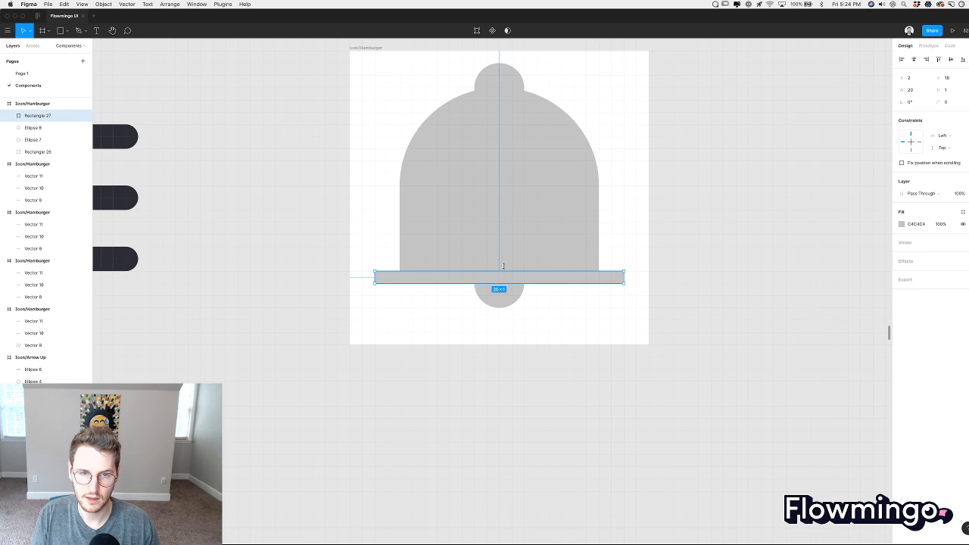
drag(503, 266, 504, 260)
click(646, 227)
scroll(644, 225, down, 3)
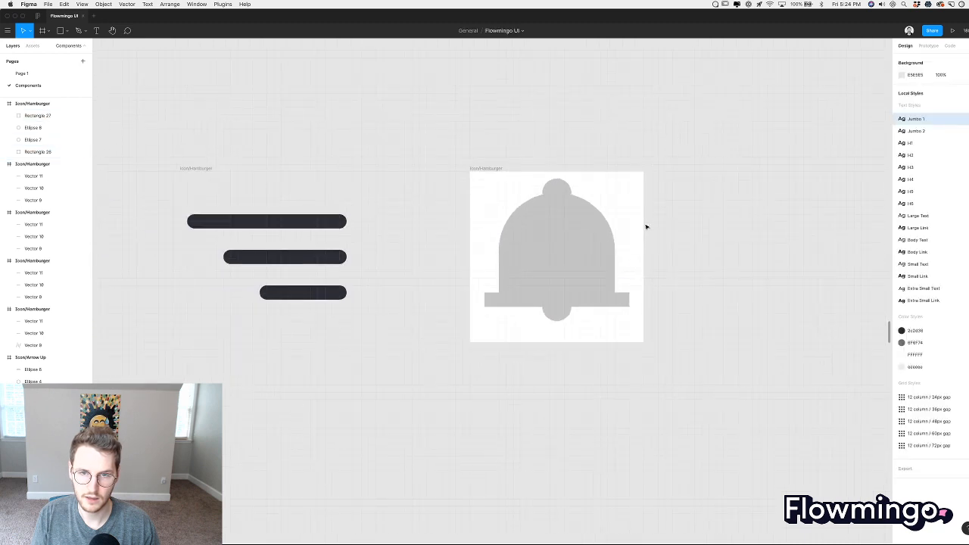
Move the base strip and lower circle down, and lengthen the bell body to a height of 18.
mouse_move(557, 312)
mouse_down()
mouse_move(558, 337)
mouse_move(573, 330)
mouse_move(577, 322)
mouse_move(551, 323)
mouse_up()
click(553, 306)
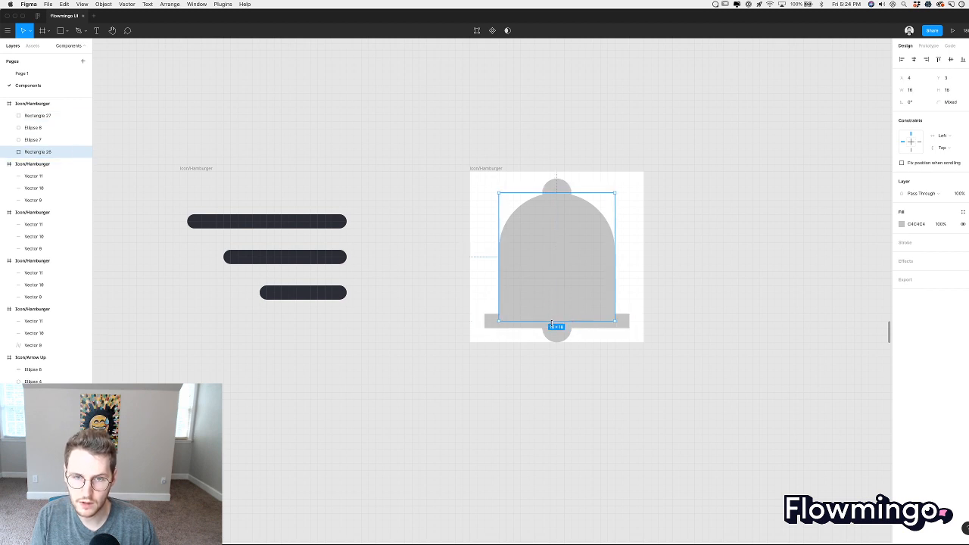
click(656, 283)
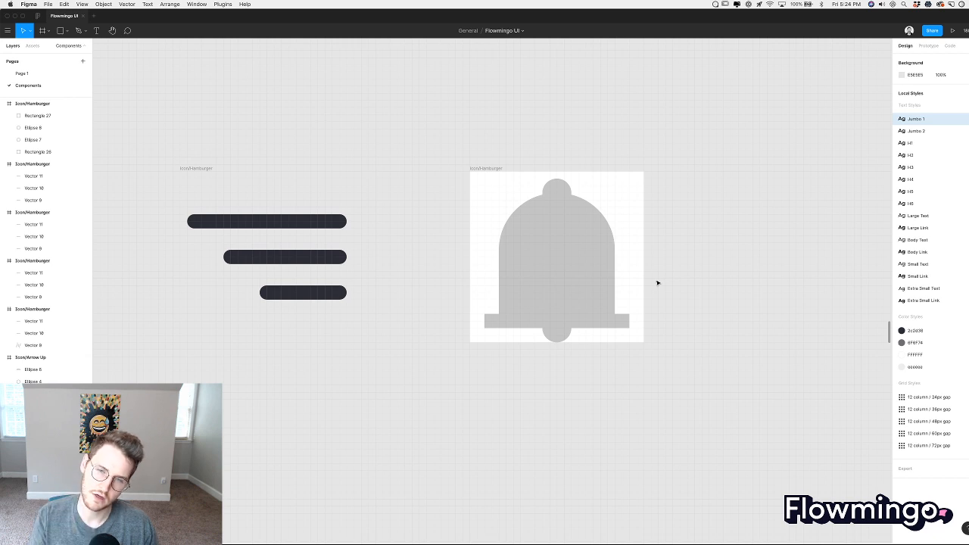
Try to flare the bell body by moving its two bottom corner points out to the ends of the base strip.
double_click(552, 298)
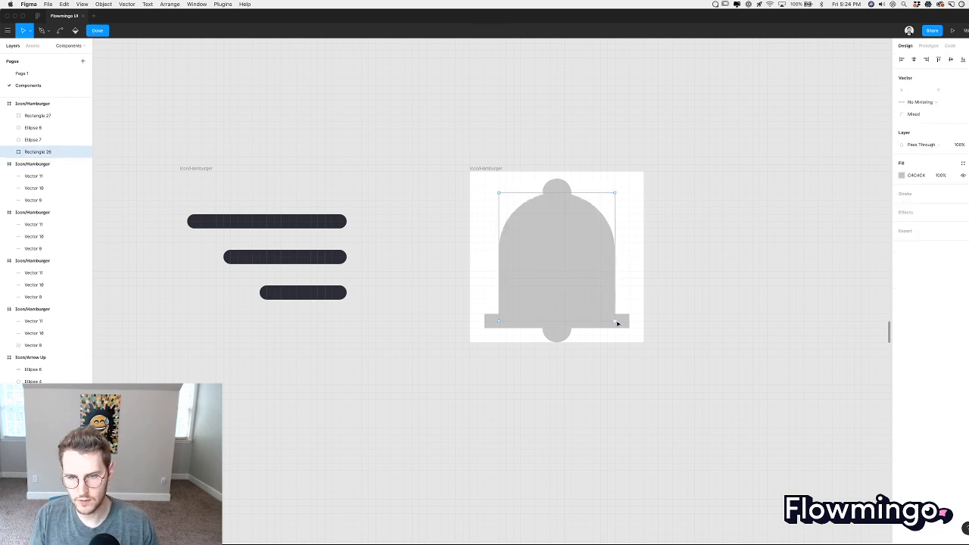
drag(615, 321, 619, 322)
key(Right)
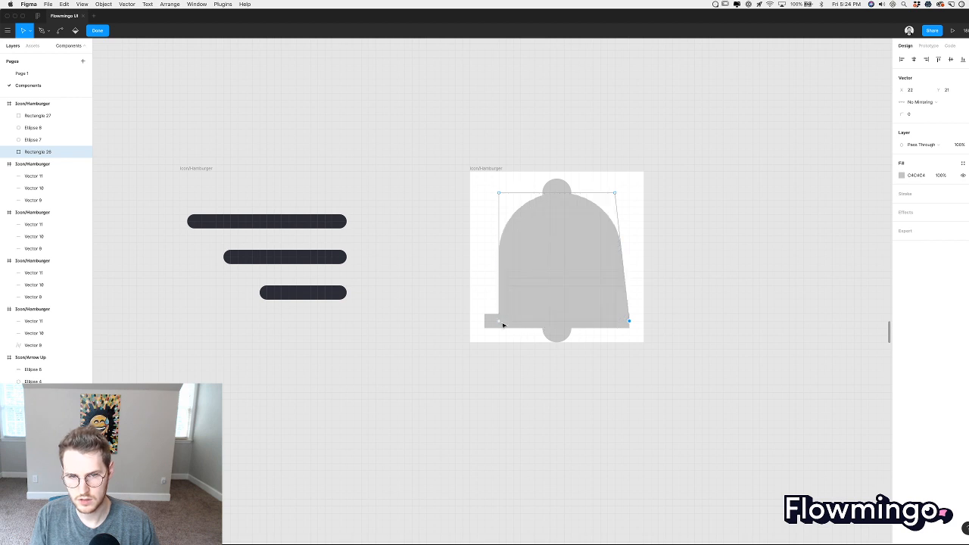
drag(498, 323, 485, 322)
key(Escape)
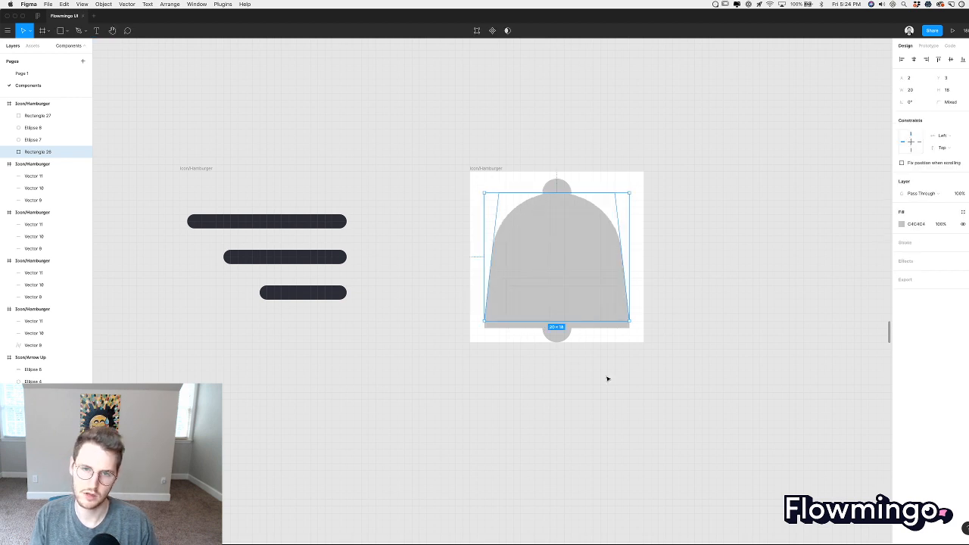
key(Escape)
Undo the outward moves of the bell body's bottom corner points and leave shape editing.
key(super+z)
key(super+z)
key(super+z)
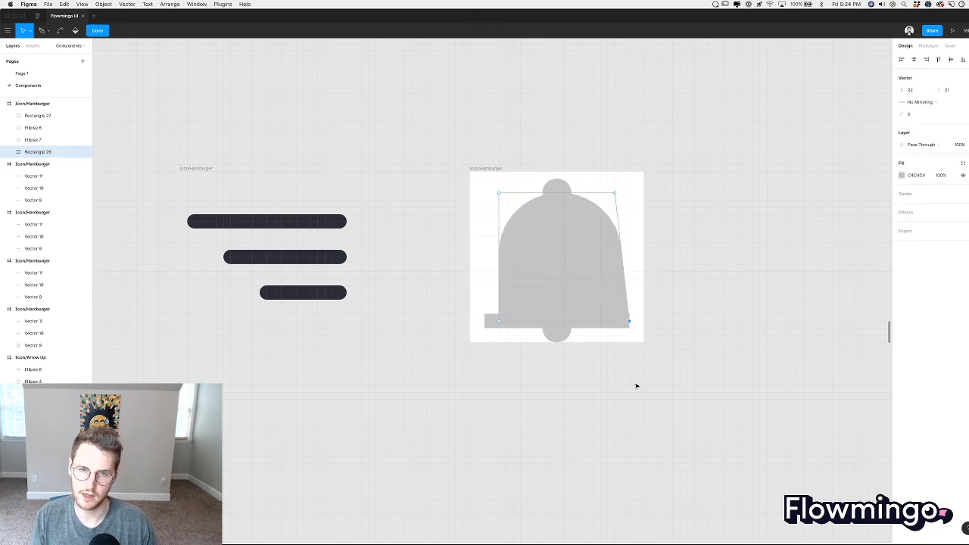
key(super+z)
key(super+z)
key(super+z)
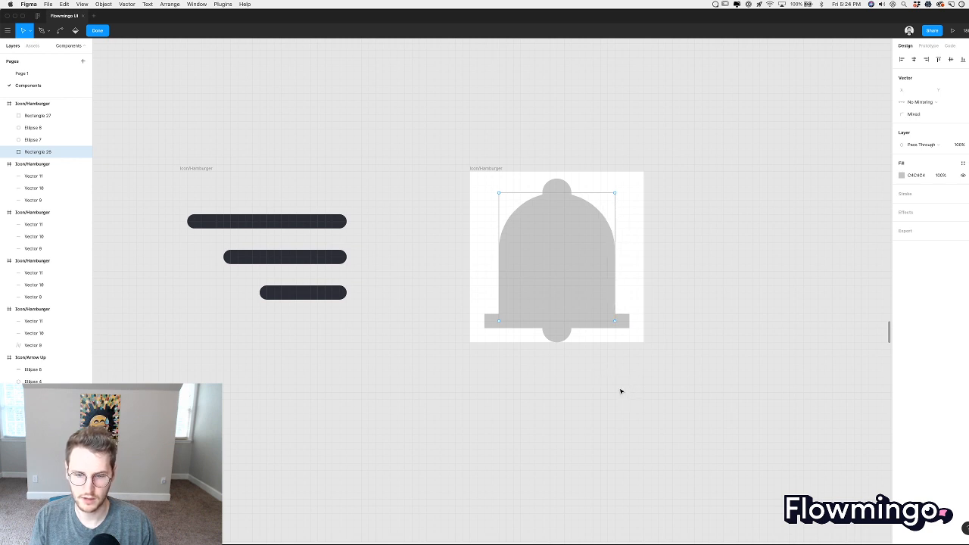
key(Escape)
click(391, 308)
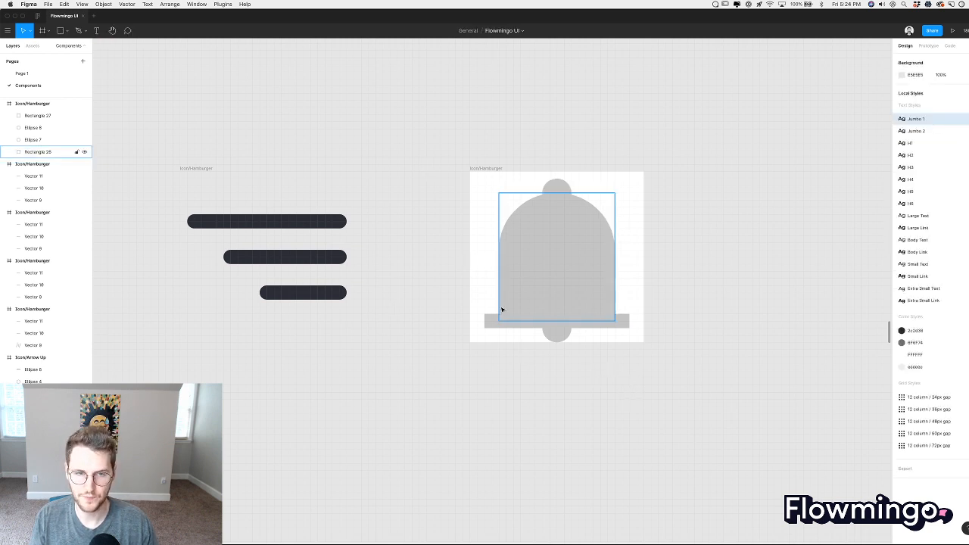
View the bell at small size among the other icons and components to judge its shape.
scroll(222, 195, down, 10)
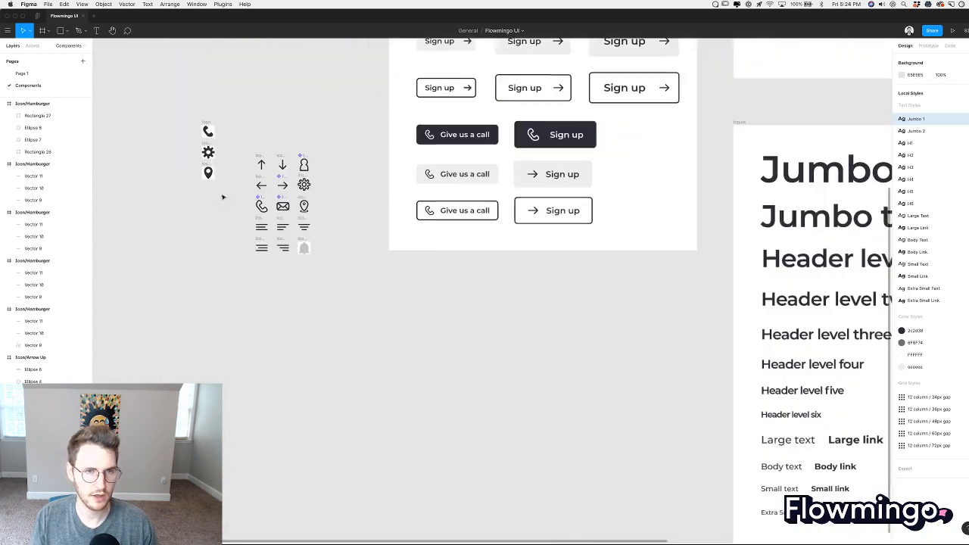
scroll(223, 197, up, 5)
scroll(222, 197, left, 2)
scroll(223, 197, down, 8)
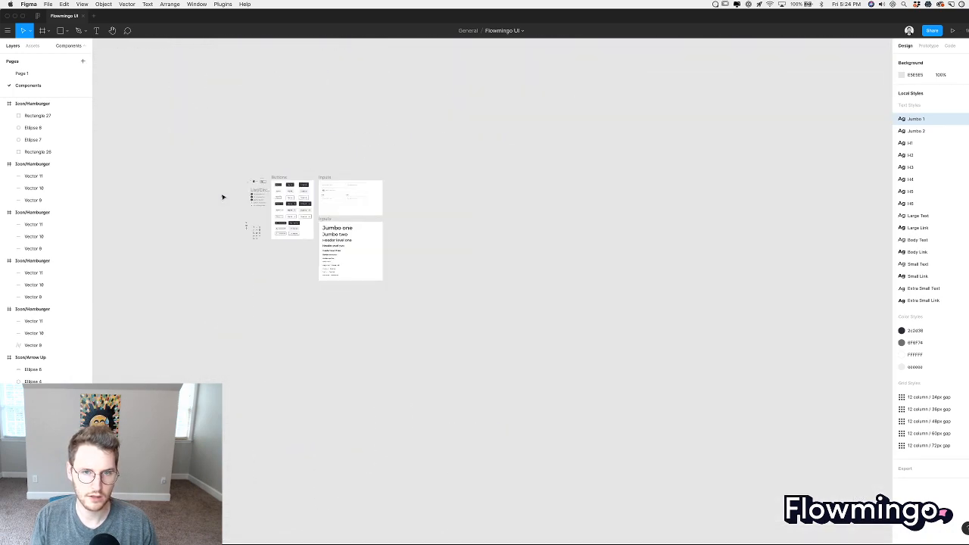
scroll(222, 197, up, 5)
scroll(351, 356, up, 10)
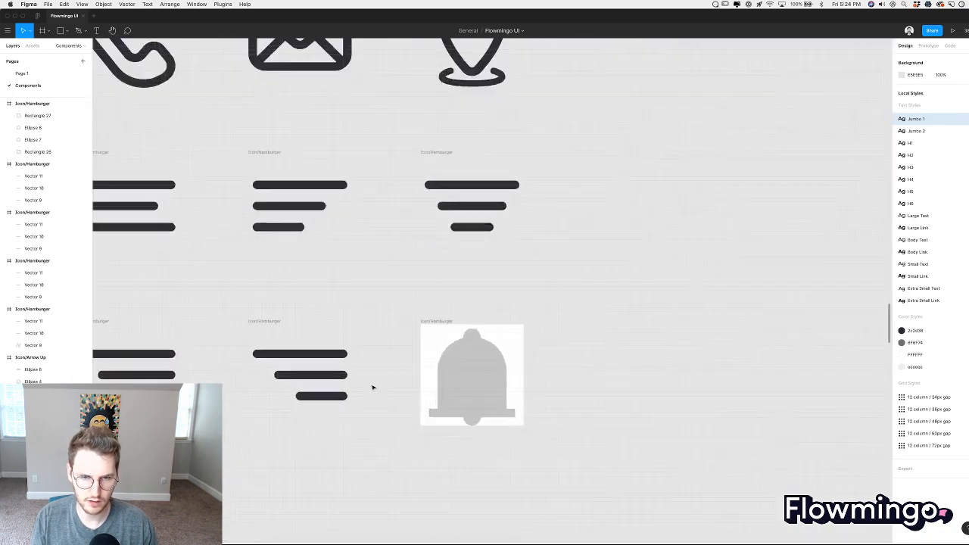
Switch to Chrome and search Google for "notification icon" in a new tab to find bell reference images.
key(super+Tab)
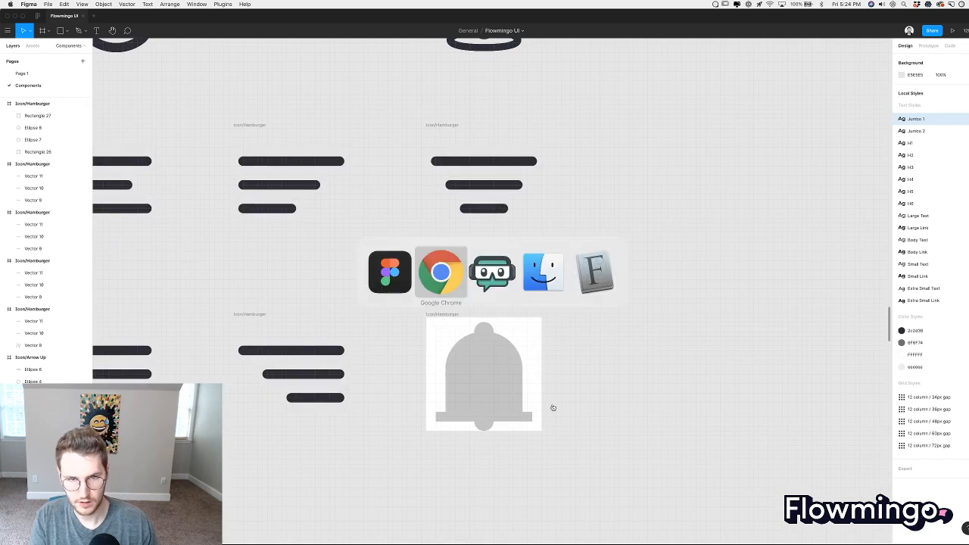
key(super+t)
text(bell)
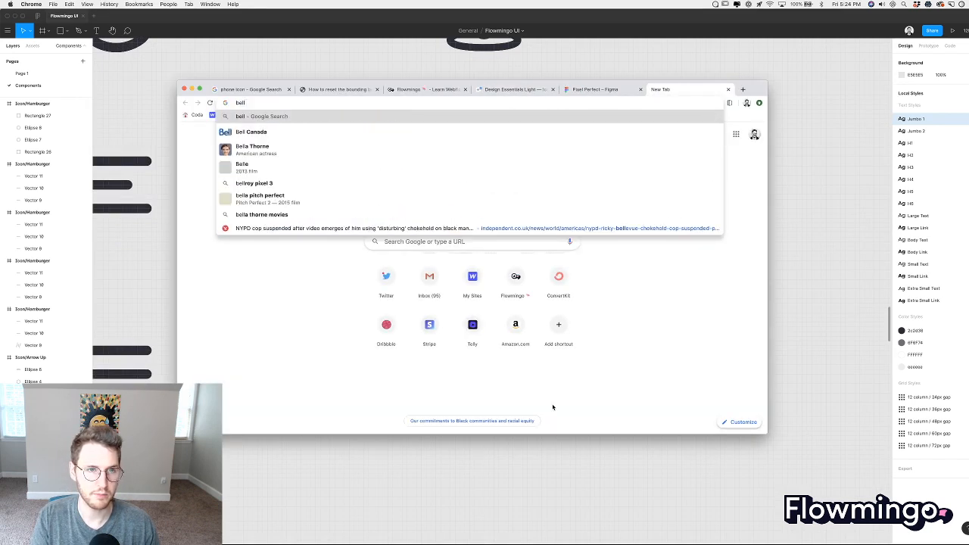
key(BackSpace)
key(BackSpace)
key(BackSpace)
key(BackSpace)
text(notification icon)
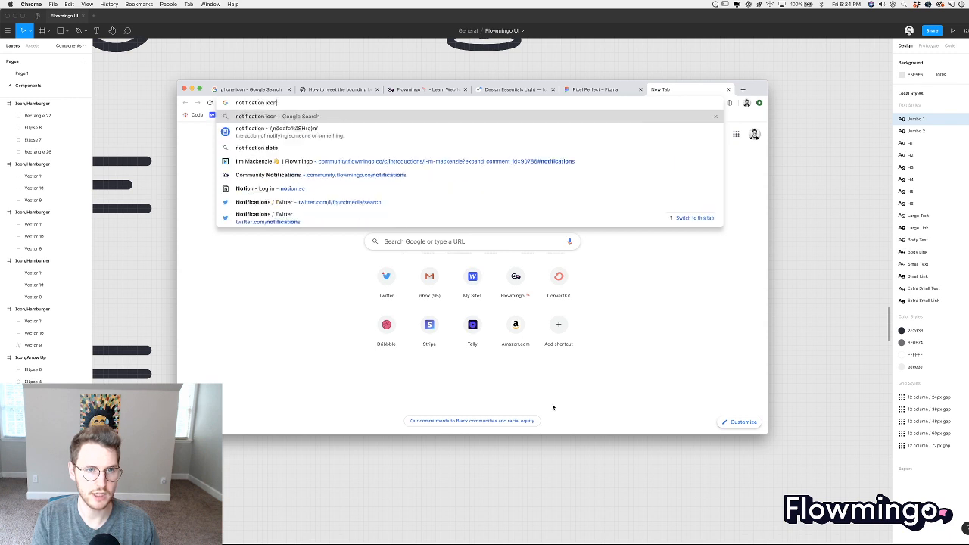
key(Return)
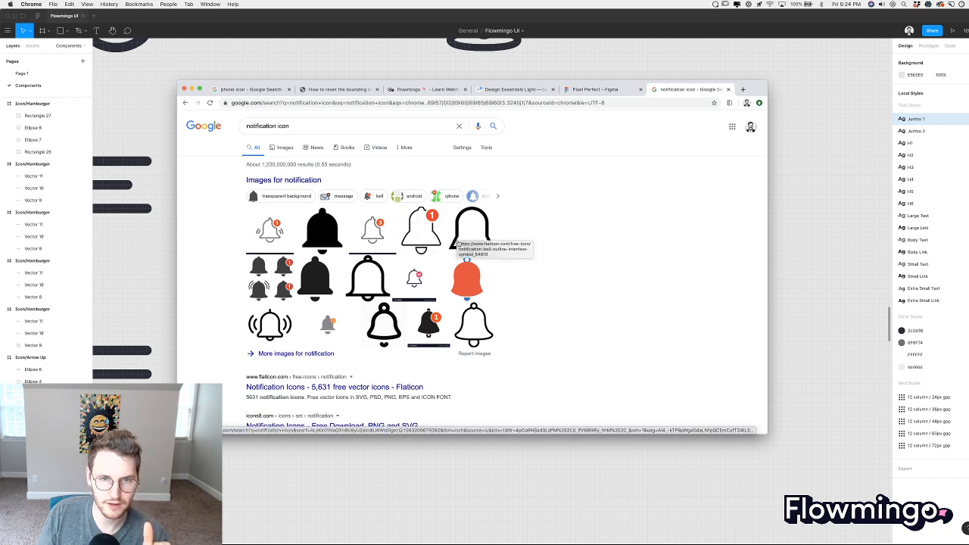
Return to Figma and add anchor points on the side edges of the bell body's shape, around its lower part.
click(591, 500)
scroll(459, 373, up, 5)
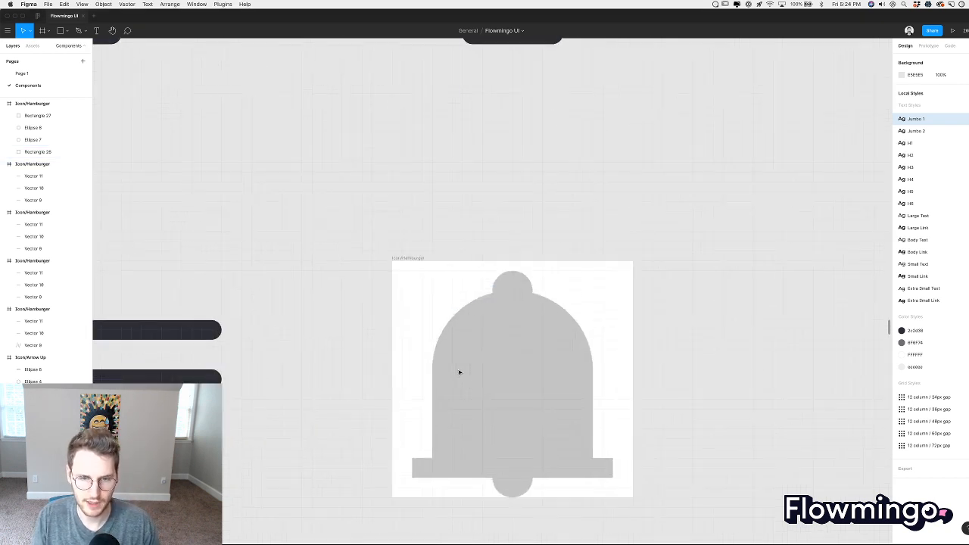
scroll(458, 372, down, 2)
click(445, 389)
double_click(444, 389)
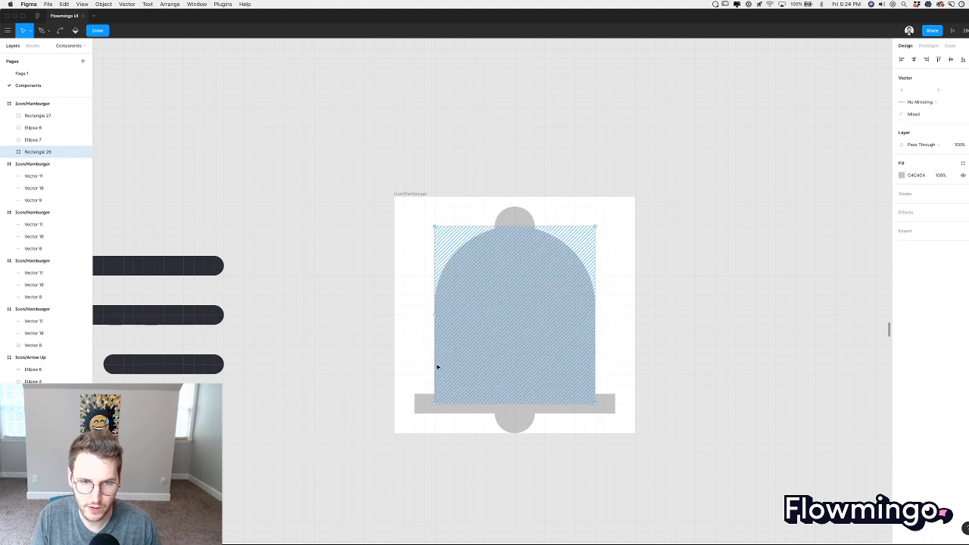
click(434, 316)
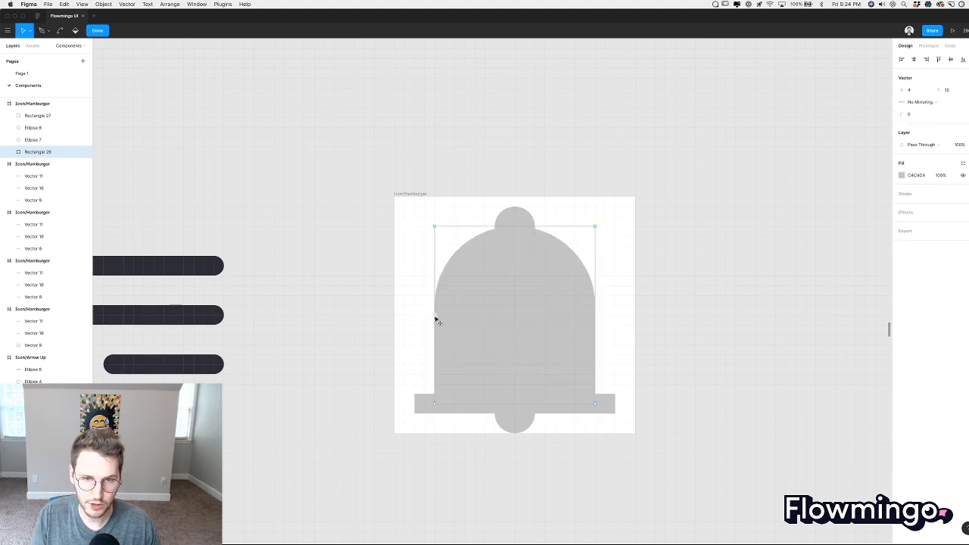
click(595, 359)
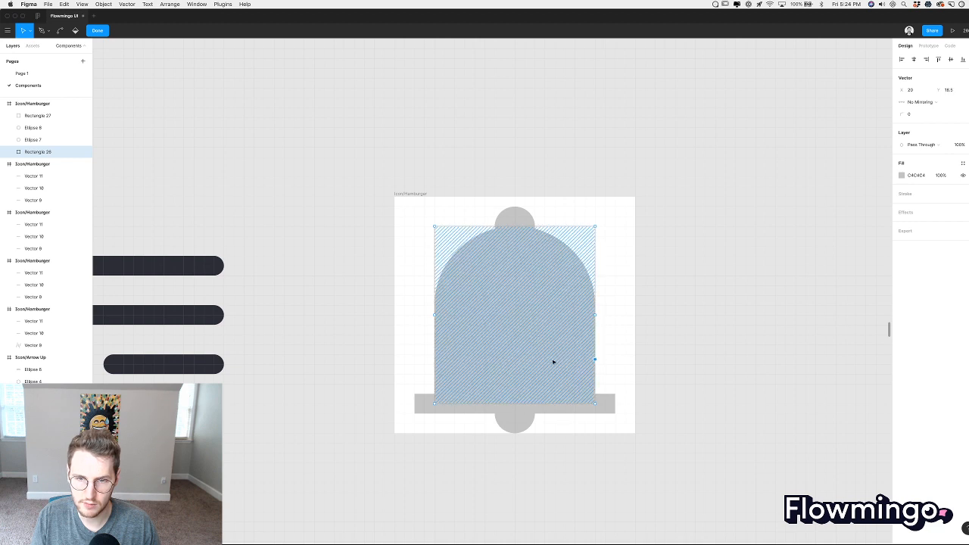
Flare the bell body by moving each bottom corner point 3 px outward, and leave shape editing.
click(435, 406)
key(Left)
key(Left)
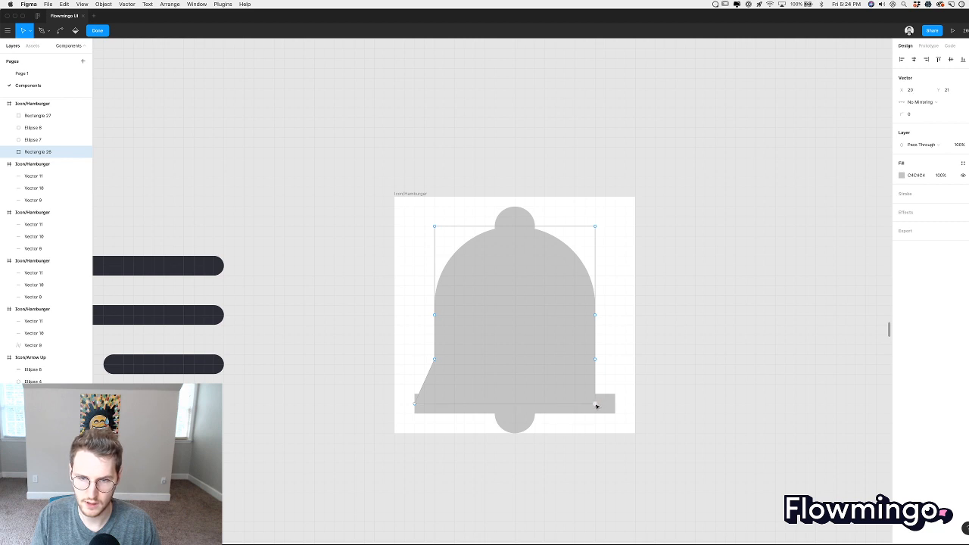
key(Right)
key(Right)
key(Right)
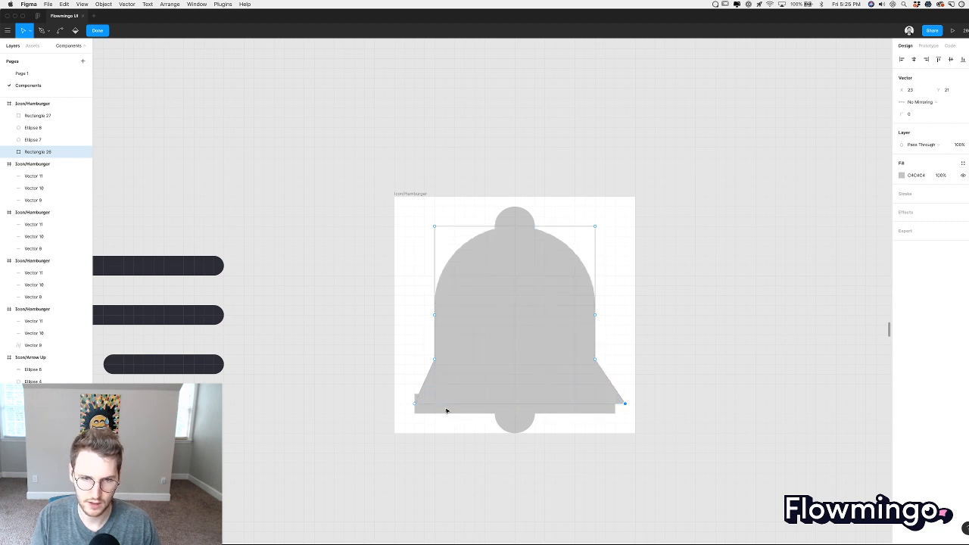
key(Left)
key(Escape)
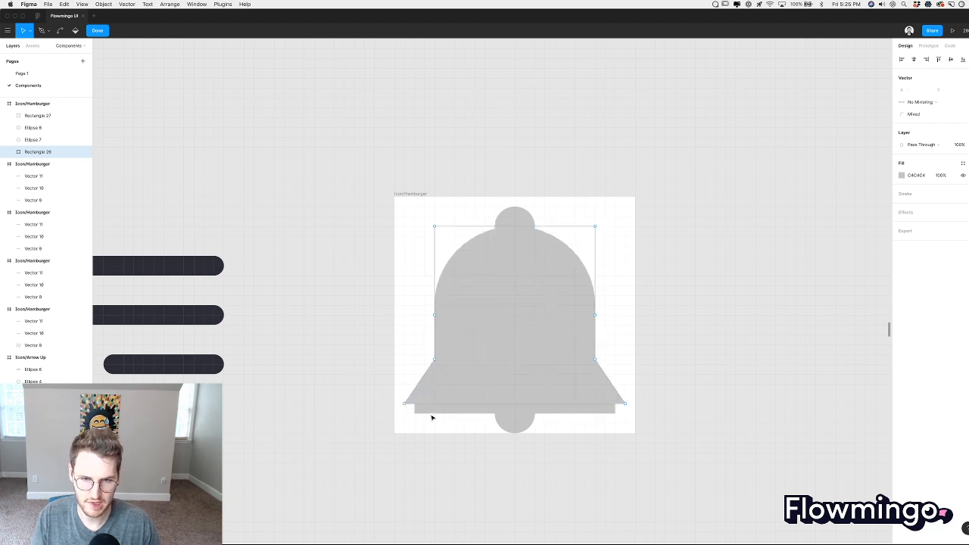
key(Escape)
Delete the base strip and lengthen the bell body to a height of 19, reaching the middle of the lower circle.
click(429, 411)
key(Delete)
click(515, 423)
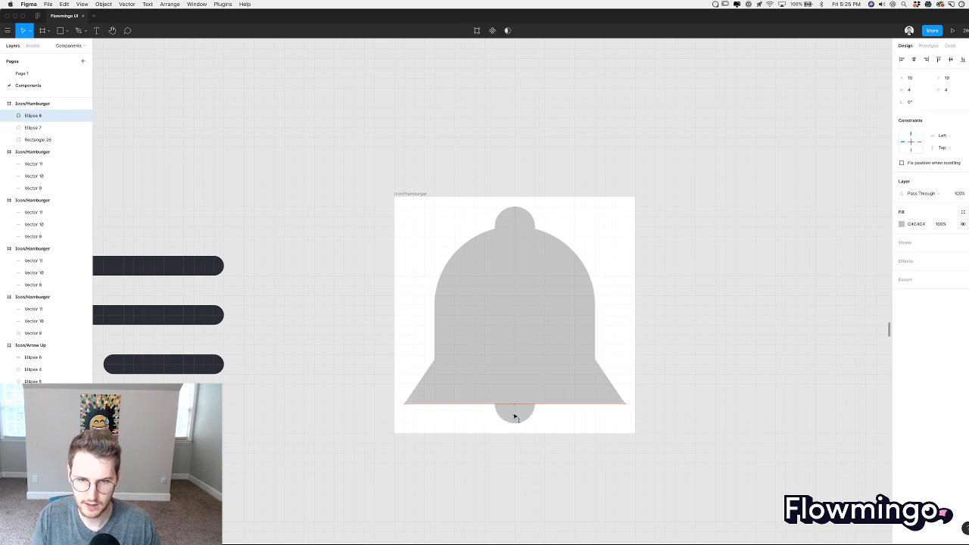
mouse_move(515, 417)
mouse_down()
mouse_move(521, 405)
mouse_move(512, 413)
mouse_up()
click(515, 401)
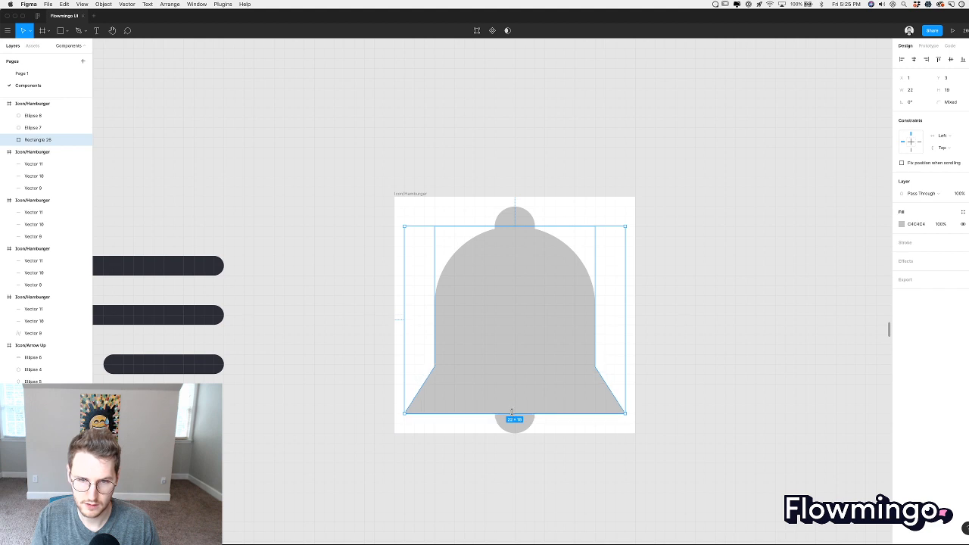
click(582, 434)
Give the bell body's two bottom corner points a radius of 1 and round the two side points where the flare begins.
click(573, 398)
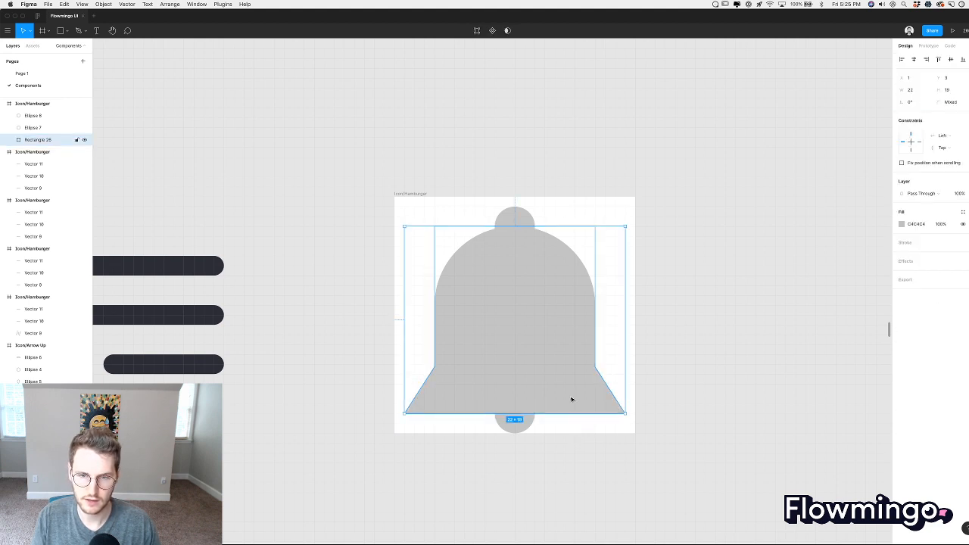
double_click(572, 399)
click(626, 413)
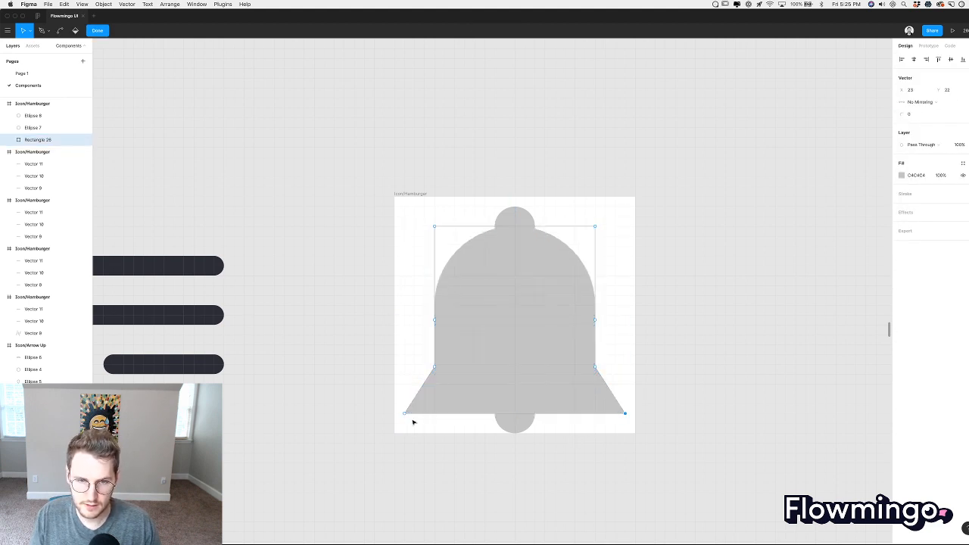
click(914, 115)
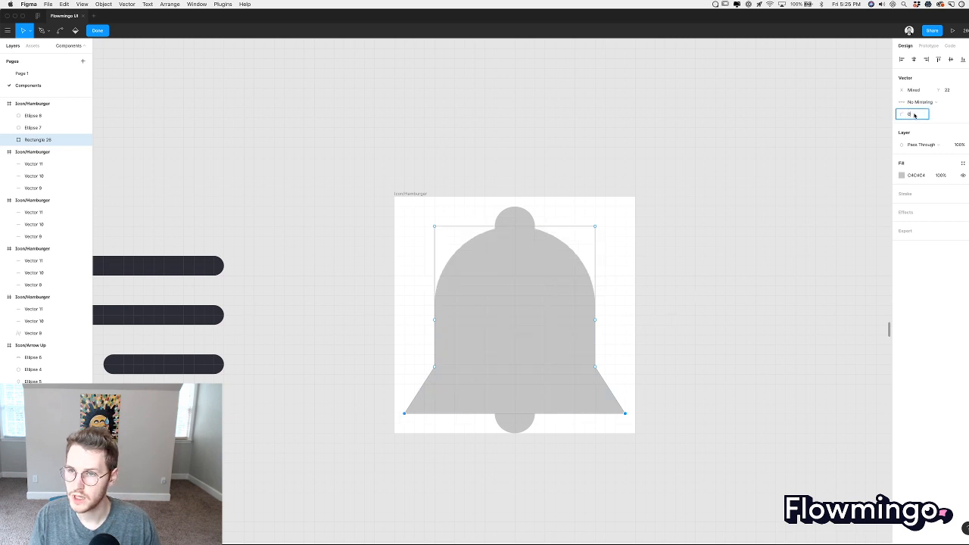
key(Up)
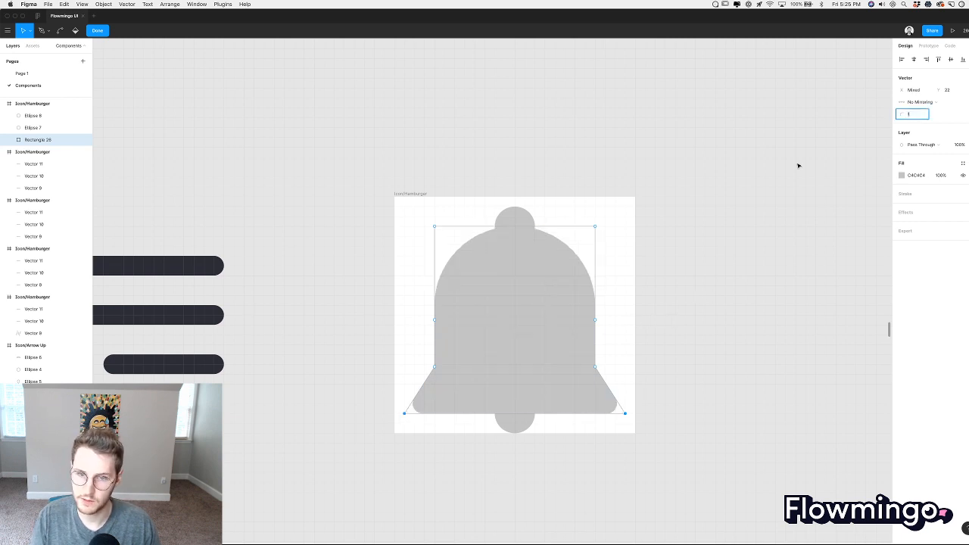
drag(614, 381, 424, 337)
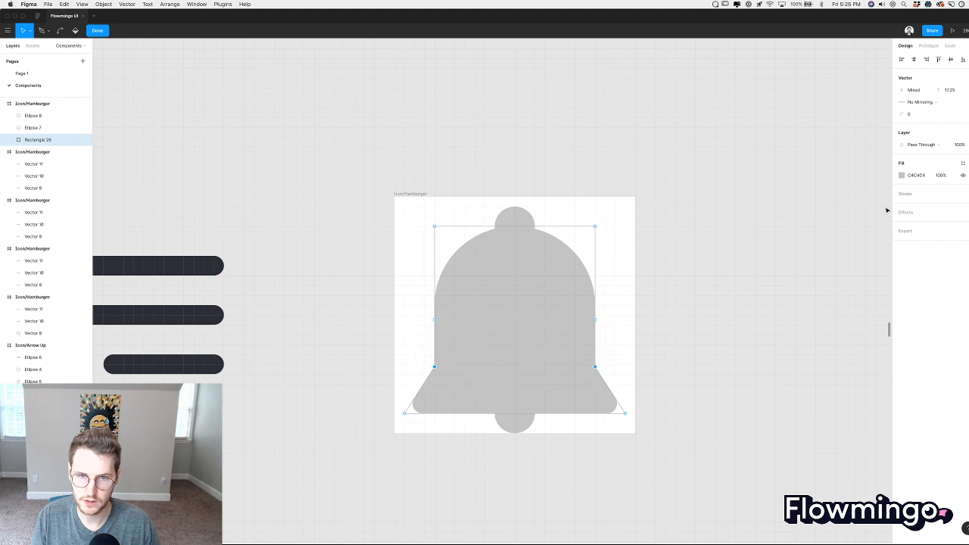
click(916, 114)
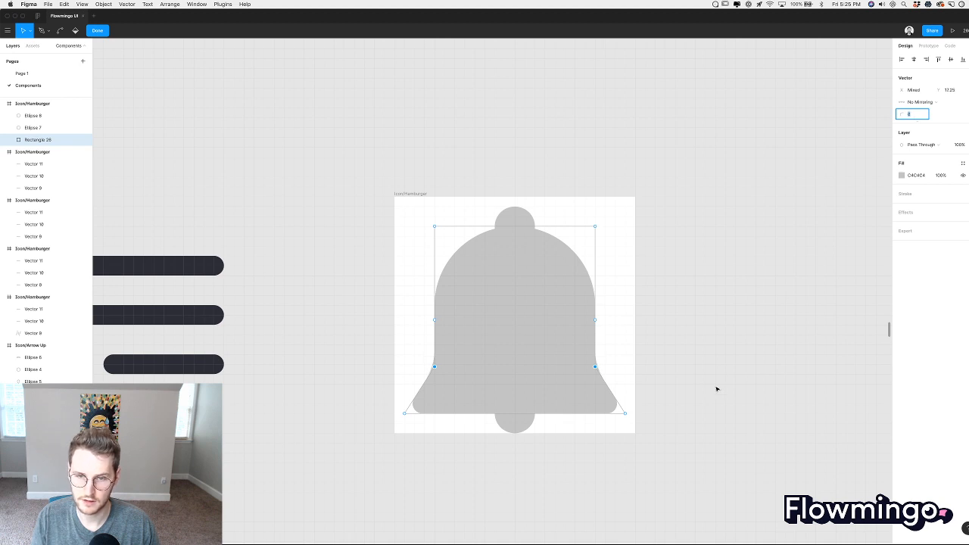
Set the corner radius of the bell body's two bottom corner points to 2 and finish shape editing.
drag(644, 430, 612, 402)
drag(421, 436, 383, 402)
click(915, 114)
text(2)
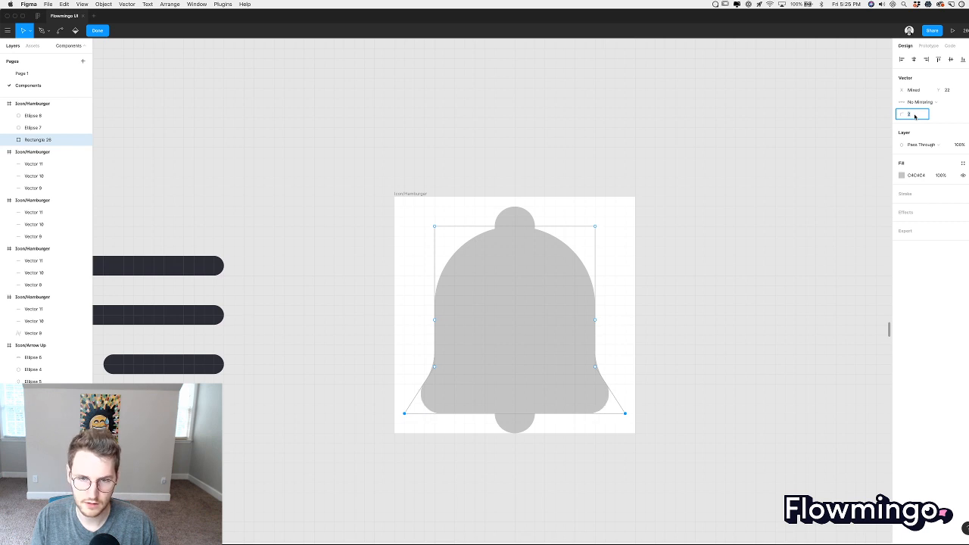
key(Return)
click(624, 326)
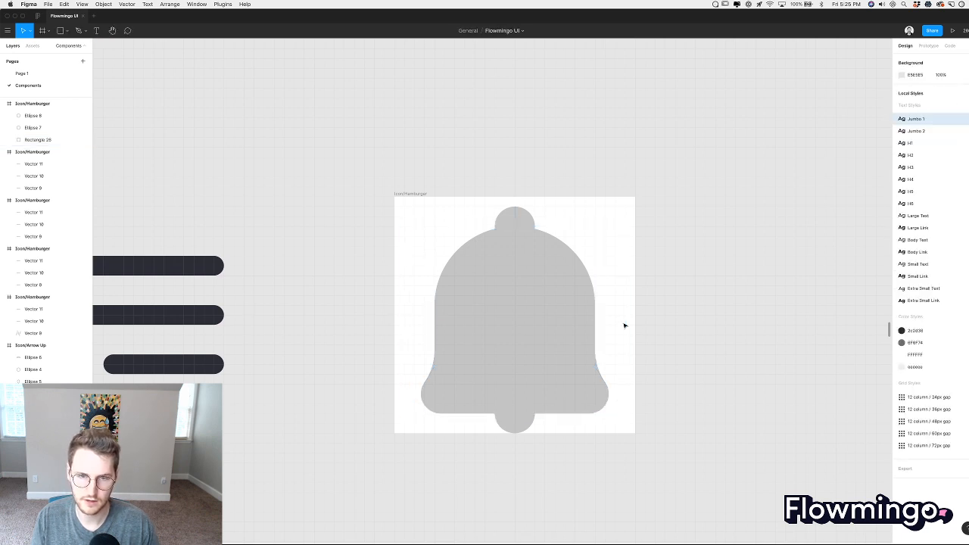
Shrink the bell's top circle to 2 × 2 around its centre and check the proportions at small size.
scroll(646, 330, down, 5)
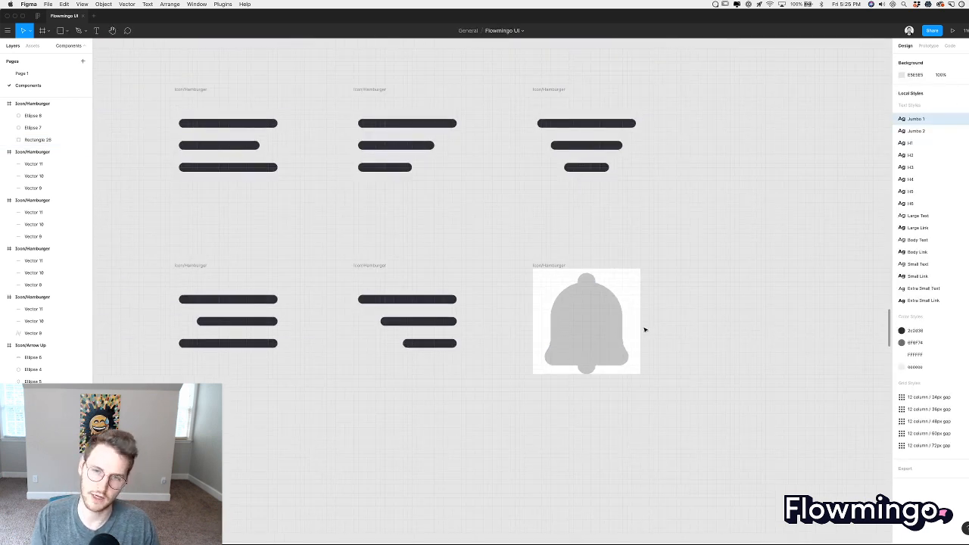
scroll(645, 330, up, 5)
scroll(552, 277, up, 3)
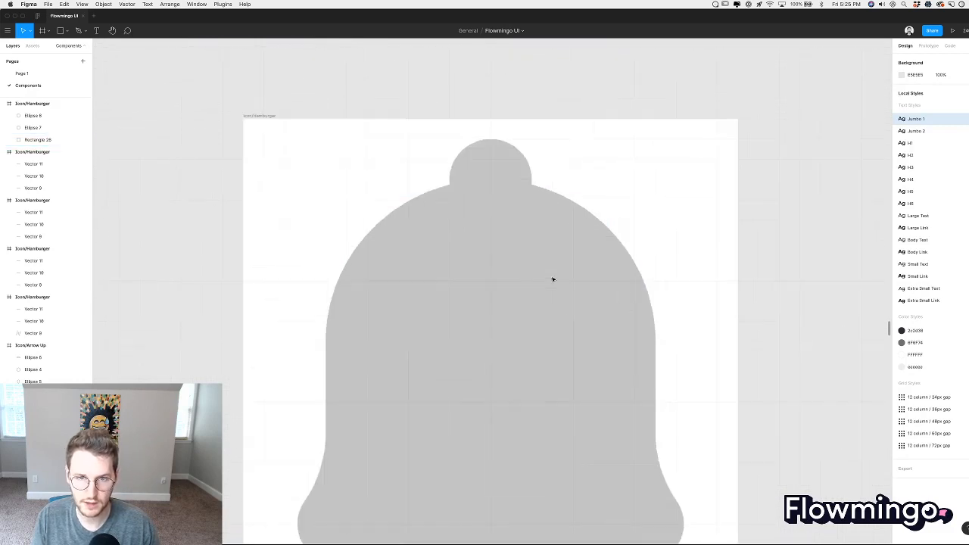
click(517, 188)
drag(532, 140, 514, 152)
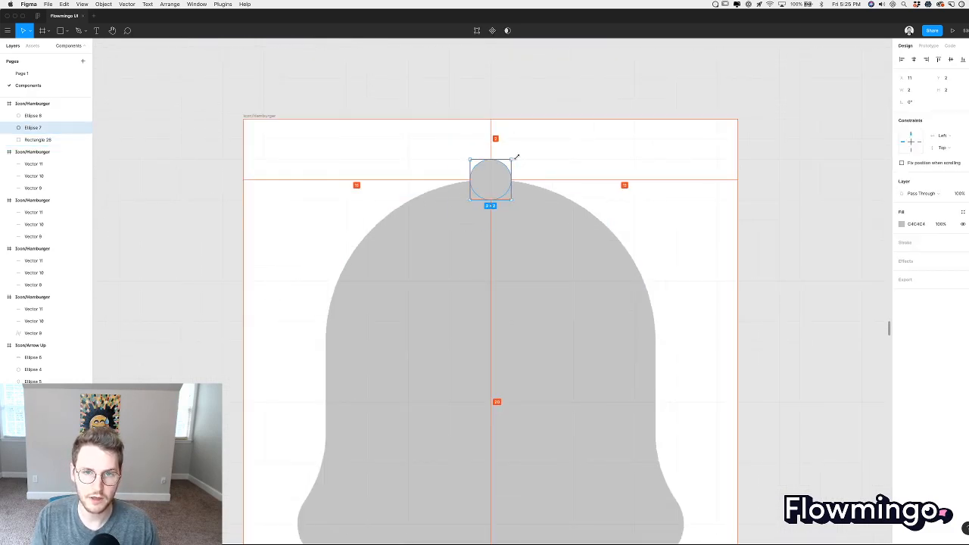
click(576, 151)
scroll(576, 152, down, 5)
scroll(576, 152, up, 5)
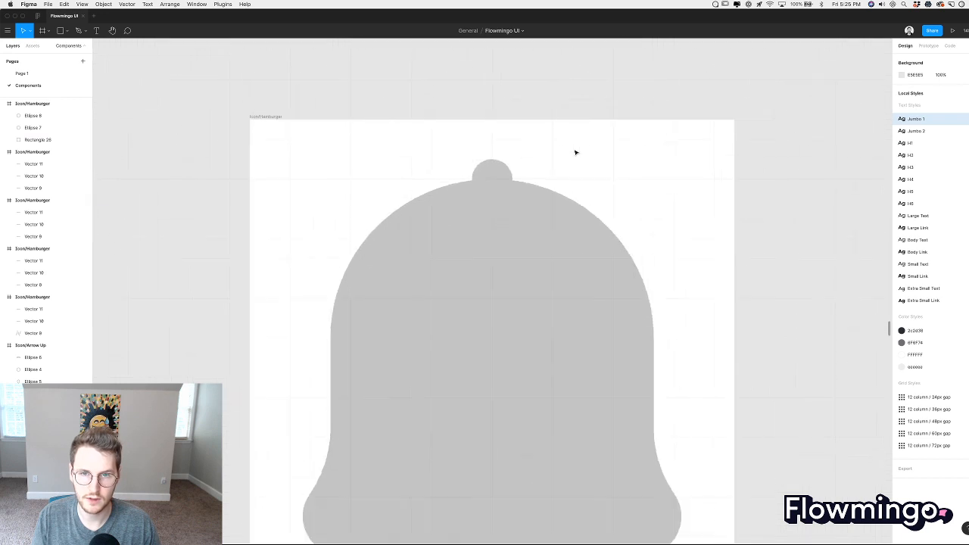
Move the top circle up to the frame's upper edge and stretch the bell body upward to a height of 21.
click(493, 180)
drag(494, 180, 494, 141)
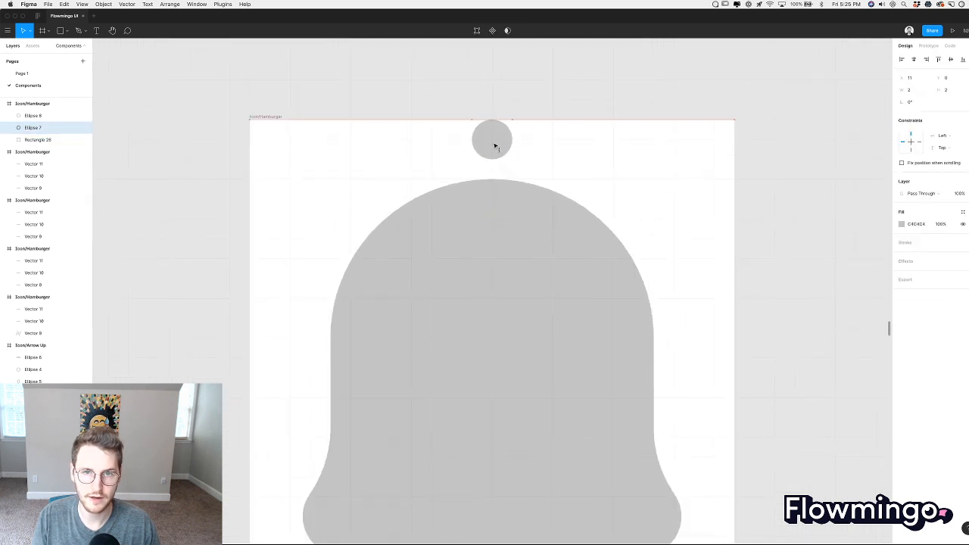
click(494, 216)
drag(491, 179, 491, 143)
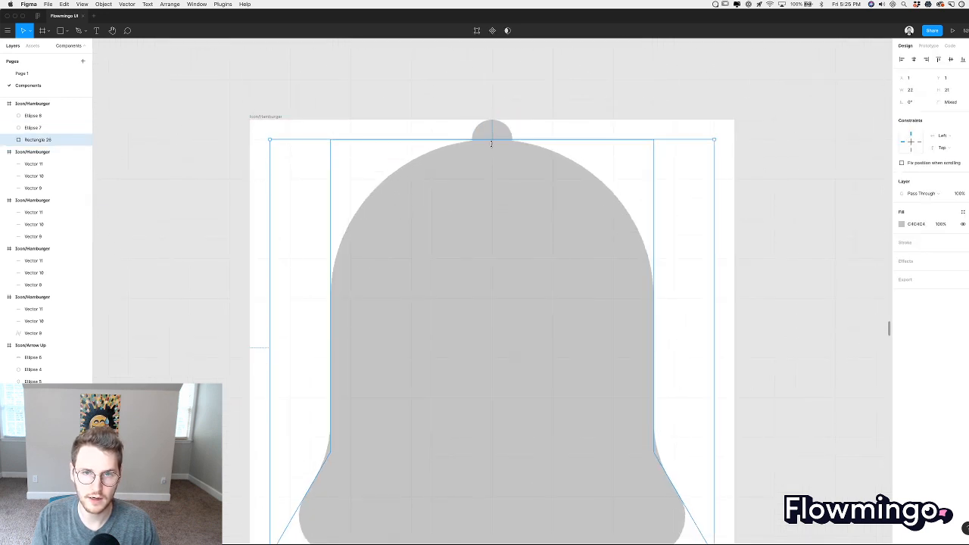
click(680, 175)
scroll(679, 175, down, 5)
scroll(679, 175, up, 1)
scroll(679, 174, up, 2)
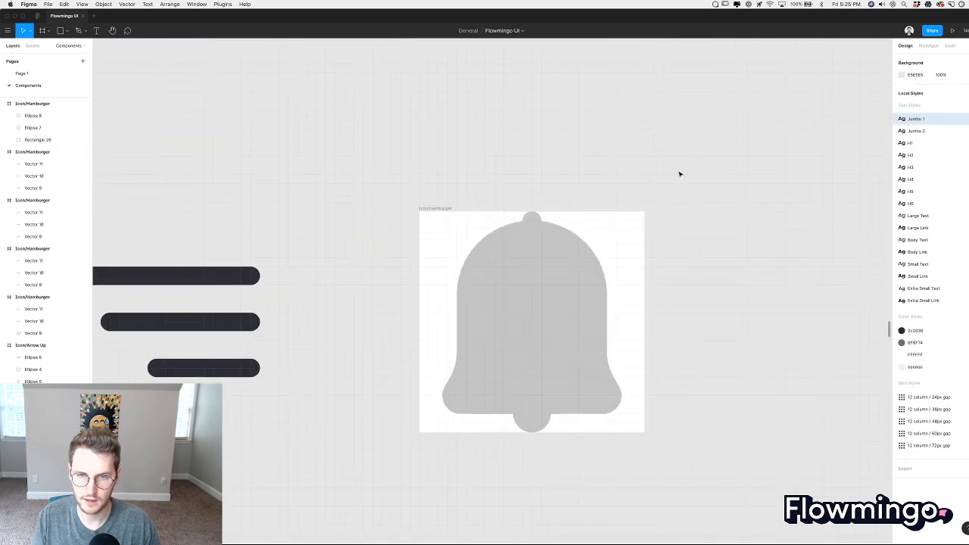
Shorten the bell body to a height of 19 at Y 2, and move both circles inward to half overlap its ends.
scroll(679, 175, down, 1)
click(547, 186)
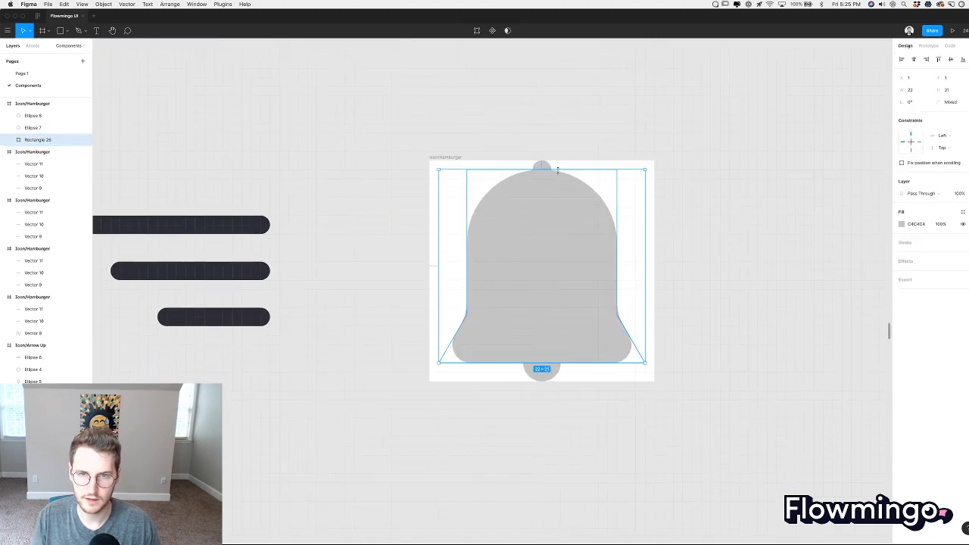
drag(558, 170, 558, 181)
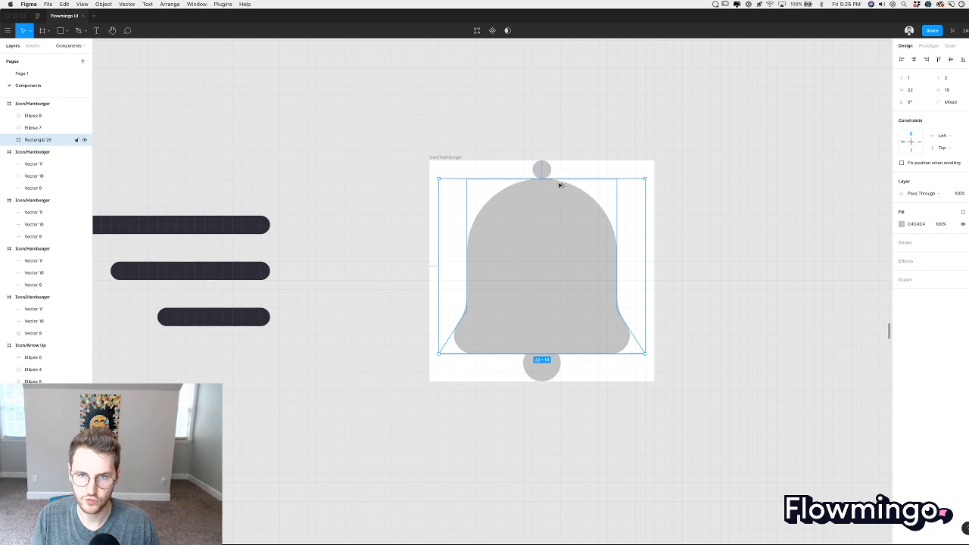
click(545, 168)
drag(552, 360, 552, 345)
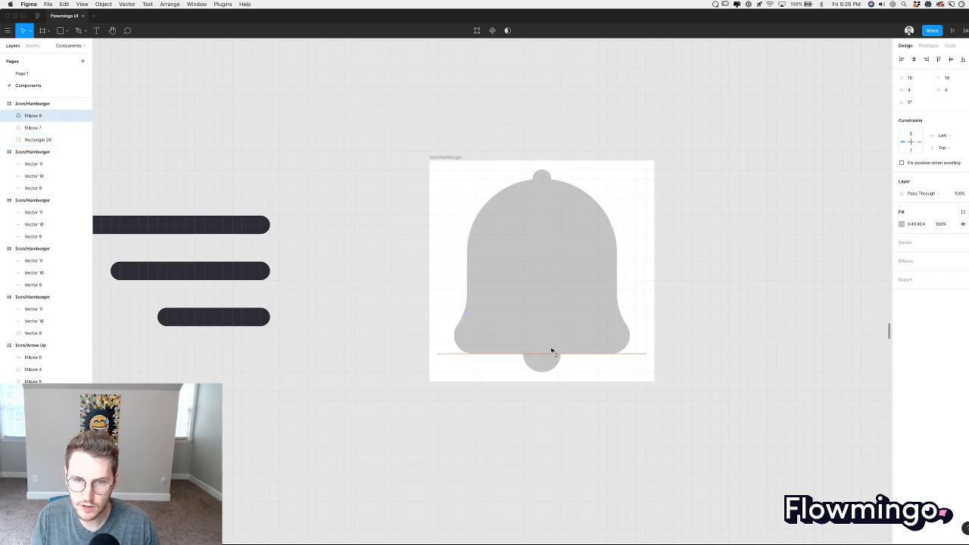
Compare the bell's shape at small size with the notification icon images in Chrome.
click(608, 374)
scroll(608, 374, down, 5)
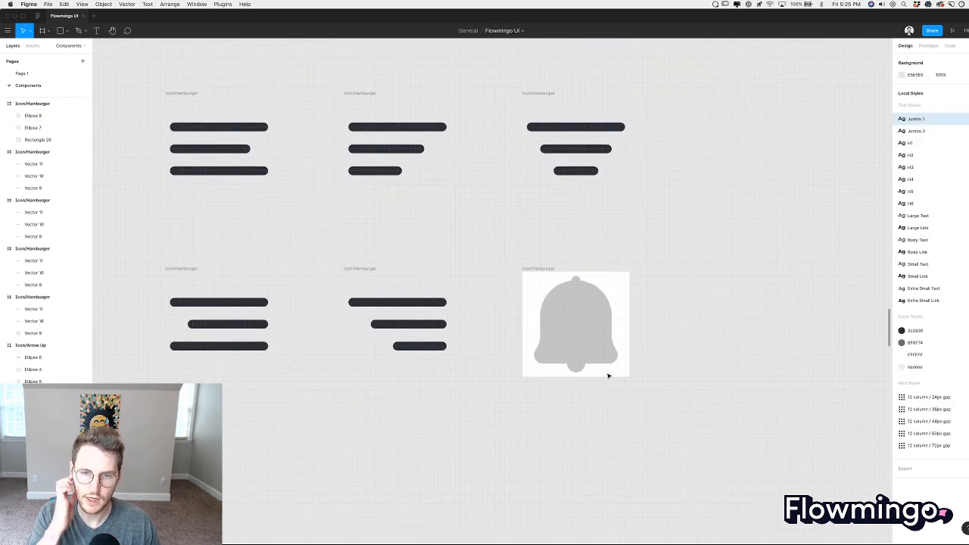
key(super+Tab)
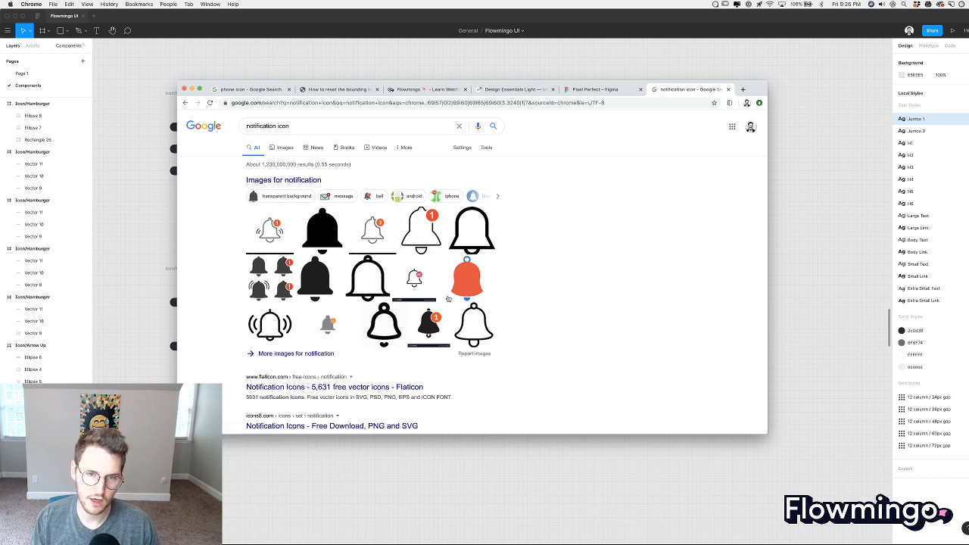
key(super+Tab)
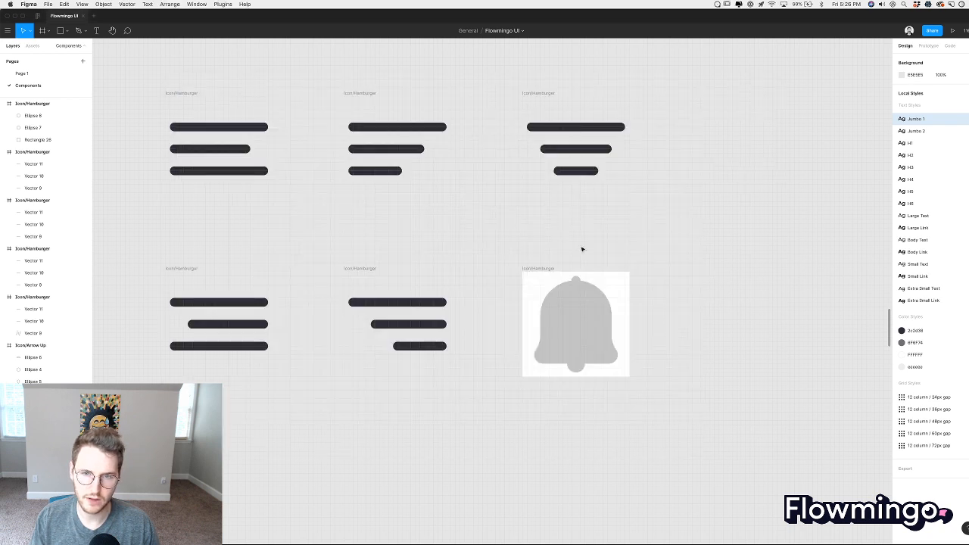
scroll(582, 269, up, 5)
click(554, 305)
key(super+Tab)
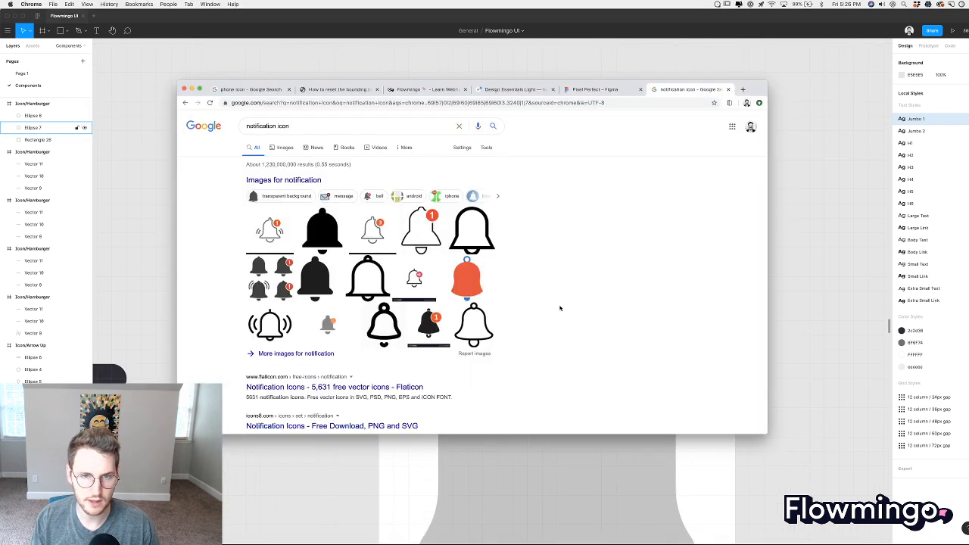
Switch between the Chrome reference images and Figma to examine the bell's outline at small and large size.
key(super+Tab)
click(605, 371)
scroll(605, 372, down, 5)
key(super+Tab)
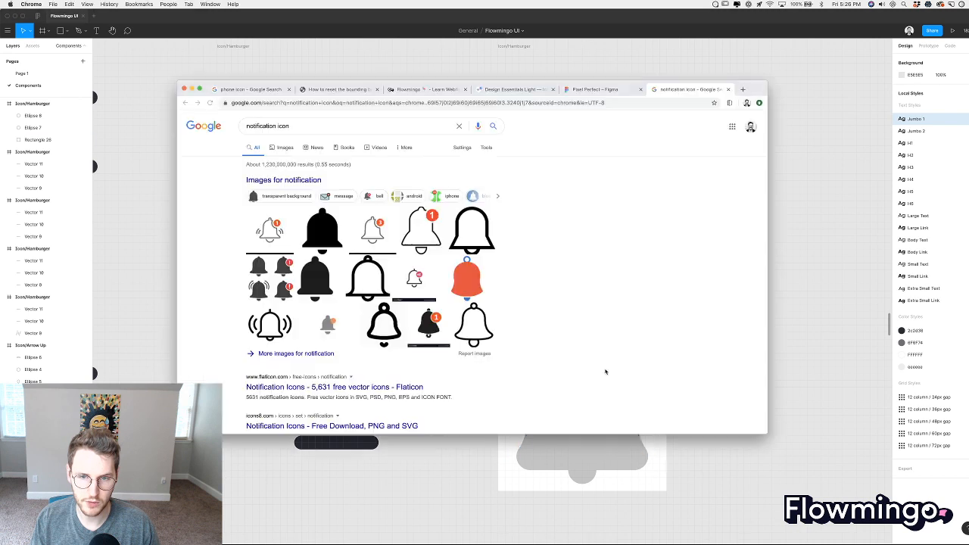
key(super+Tab)
scroll(580, 459, up, 5)
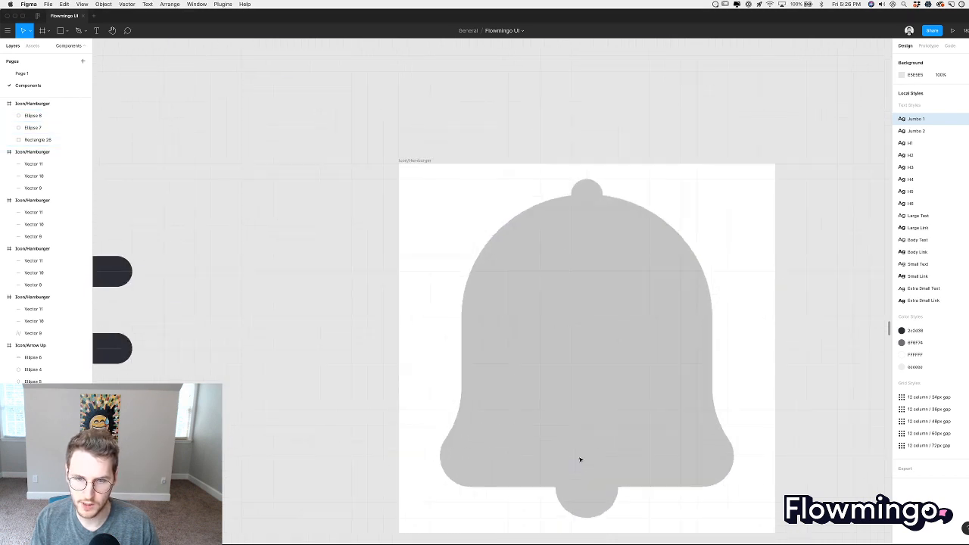
scroll(580, 459, down, 2)
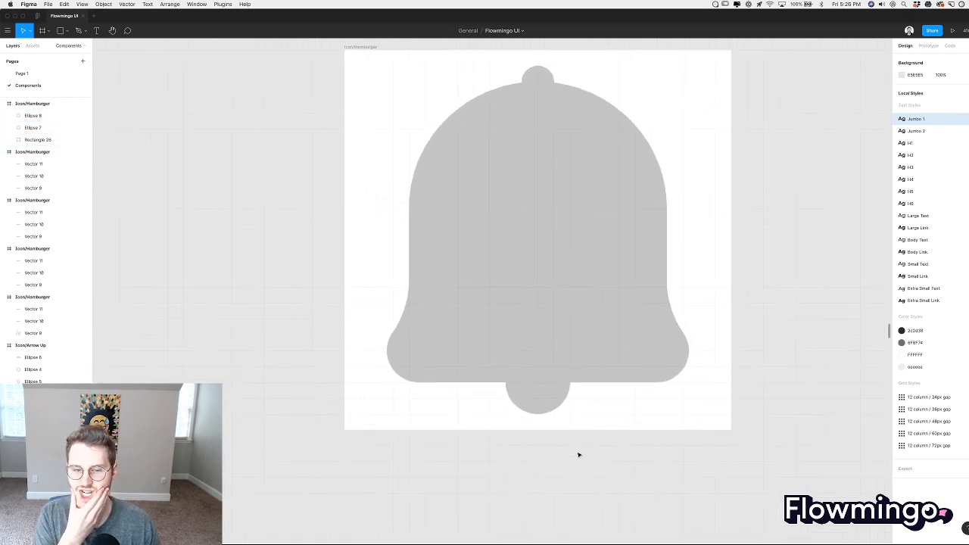
scroll(580, 455, up, 3)
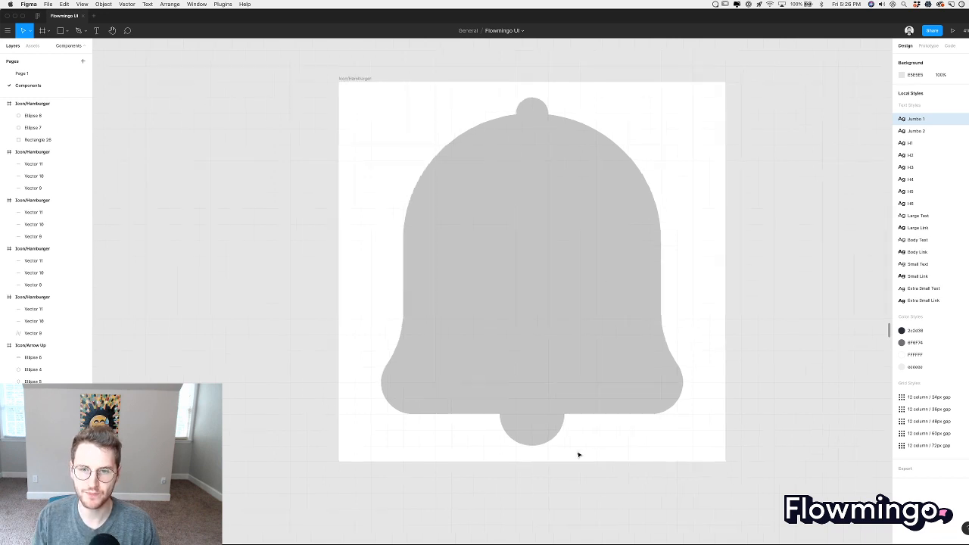
Combine the bell body and its top circle into one shape with a union.
click(459, 191)
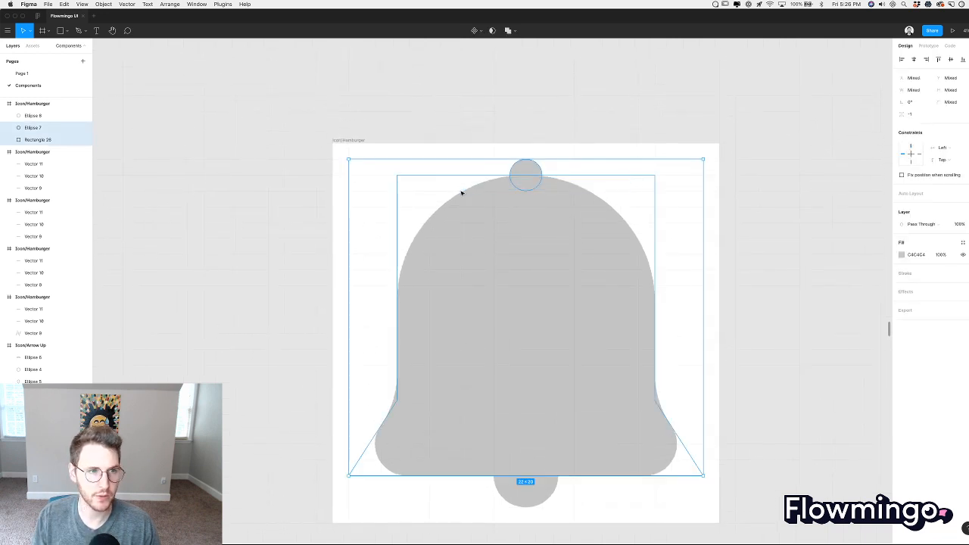
click(507, 31)
scroll(588, 217, down, 2)
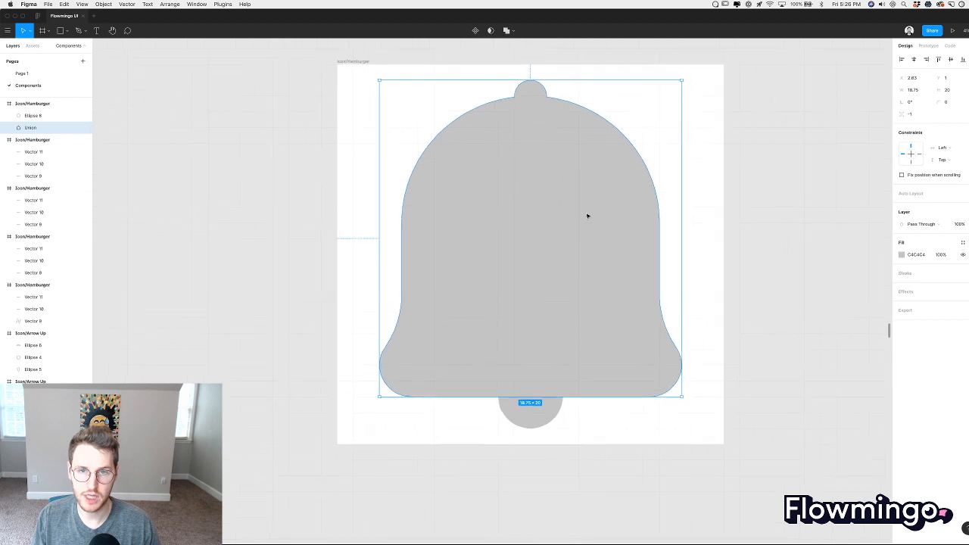
Move the bottom circle down to Y 20 so it rests on the frame's lower edge.
click(591, 426)
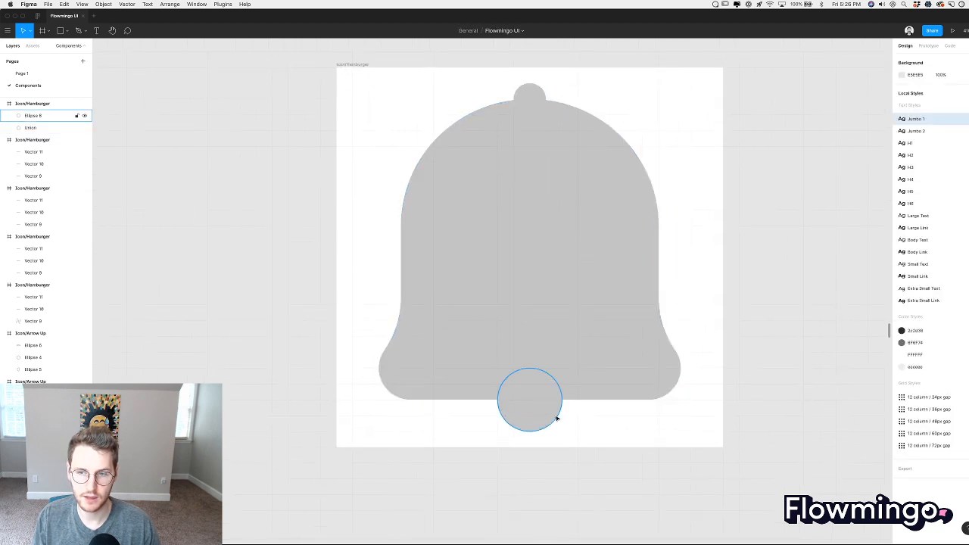
click(556, 418)
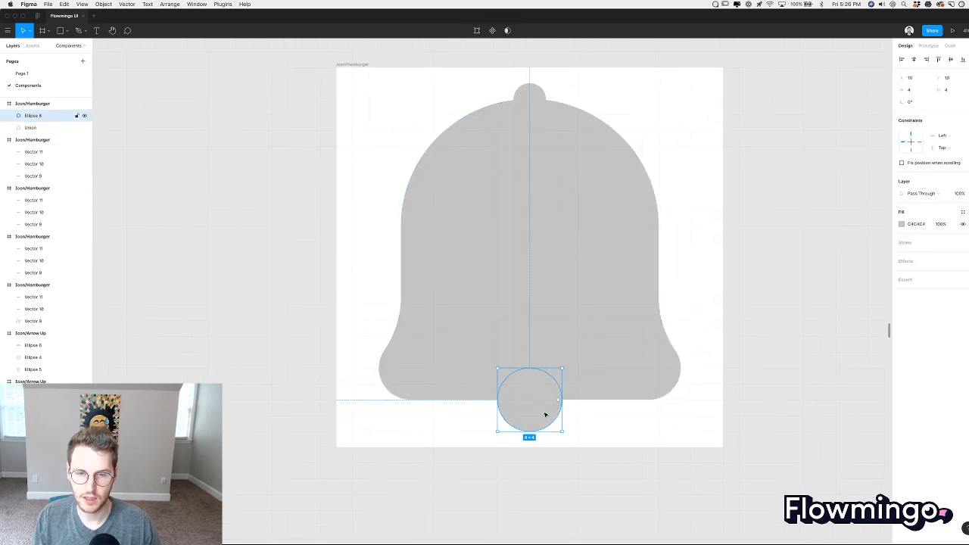
drag(546, 416, 543, 422)
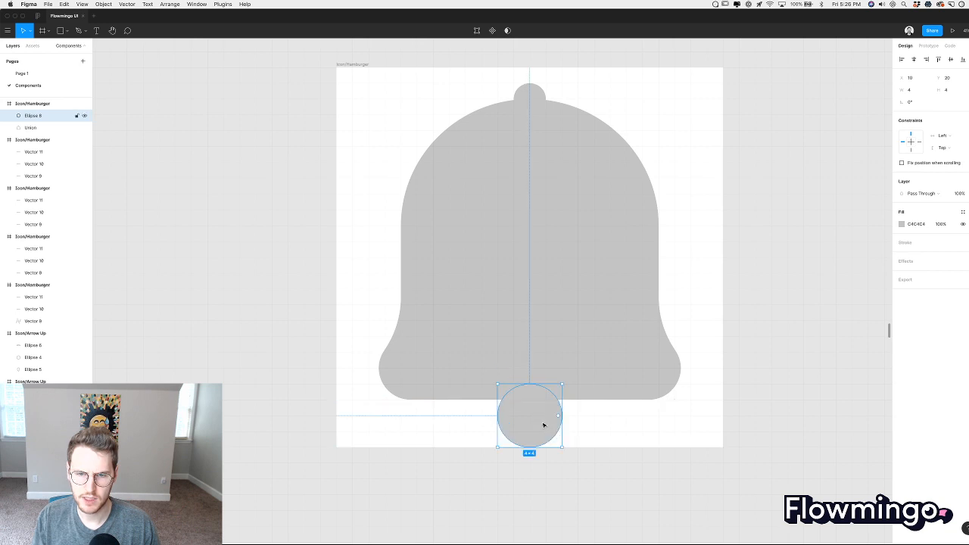
Reshape the bottom circle into a half circle by lowering its top point to the centre and flattening both upper curves.
double_click(543, 421)
key(Escape)
click(533, 411)
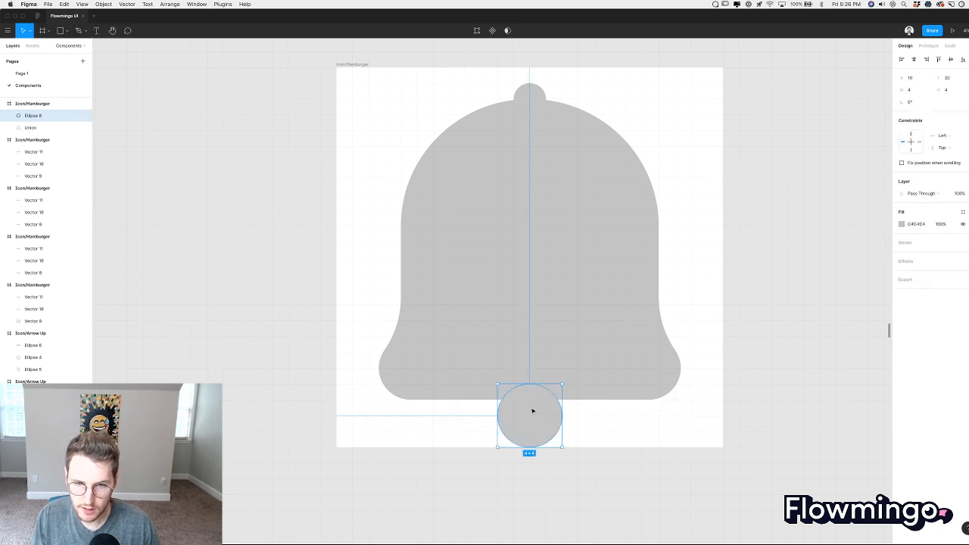
double_click(533, 421)
click(530, 387)
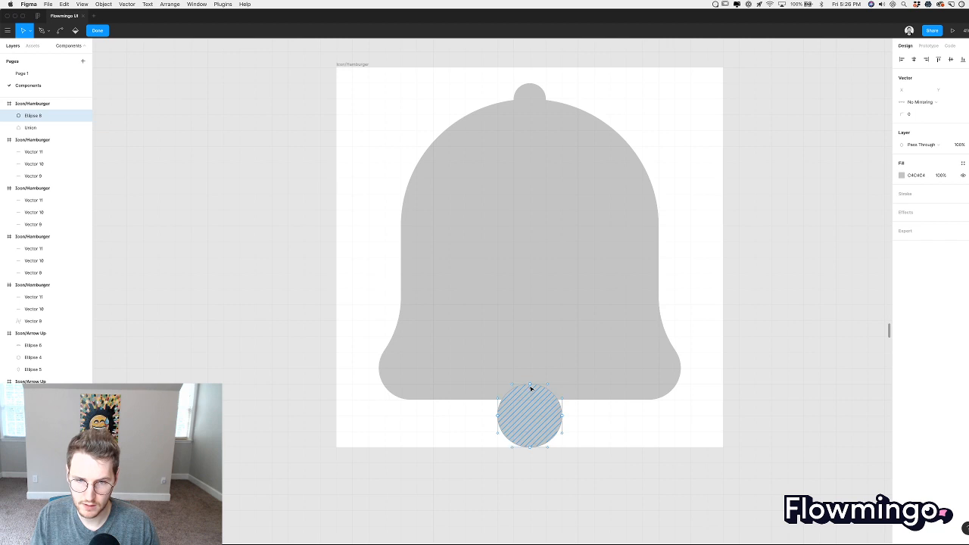
mouse_move(531, 387)
mouse_down()
mouse_move(531, 417)
mouse_move(499, 417)
mouse_up()
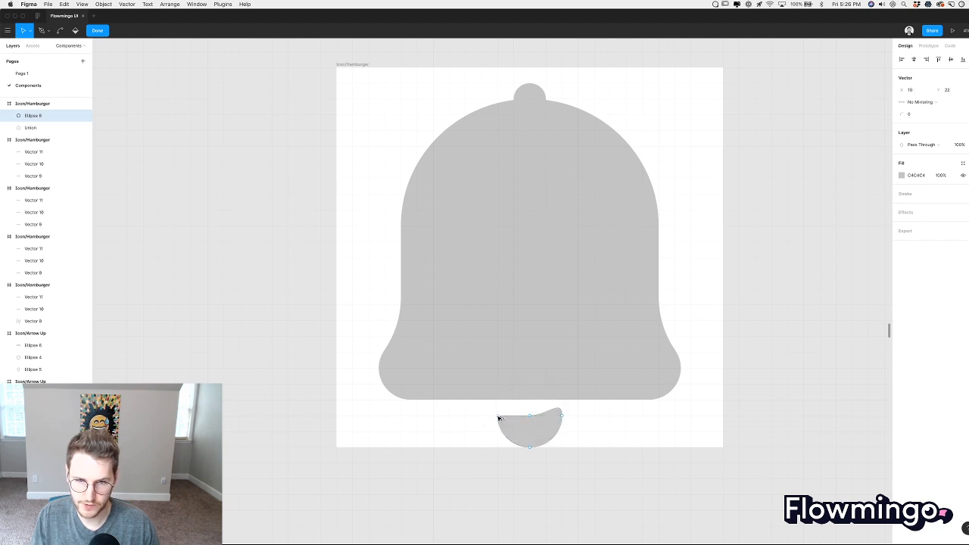
click(563, 417)
drag(562, 401, 565, 420)
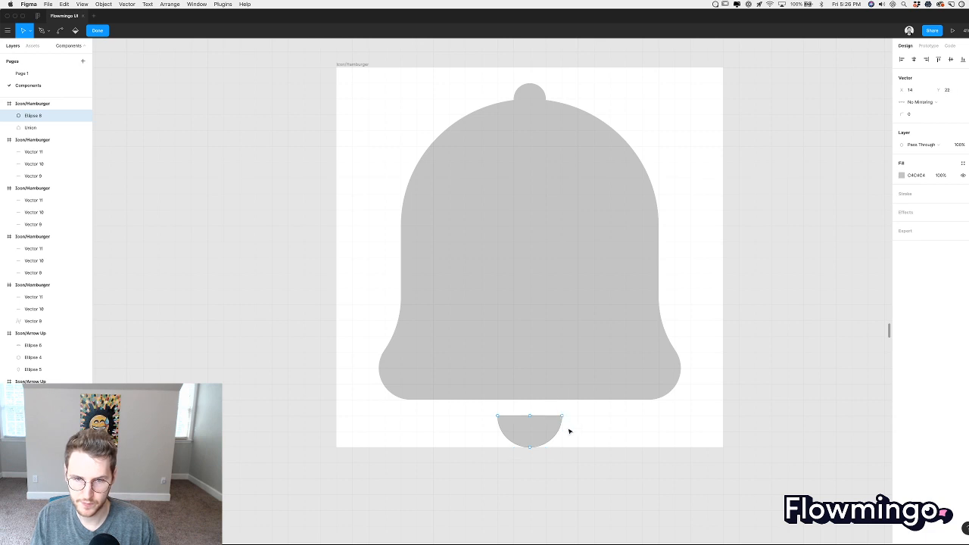
key(Escape)
click(593, 427)
scroll(593, 427, down, 5)
scroll(593, 427, up, 5)
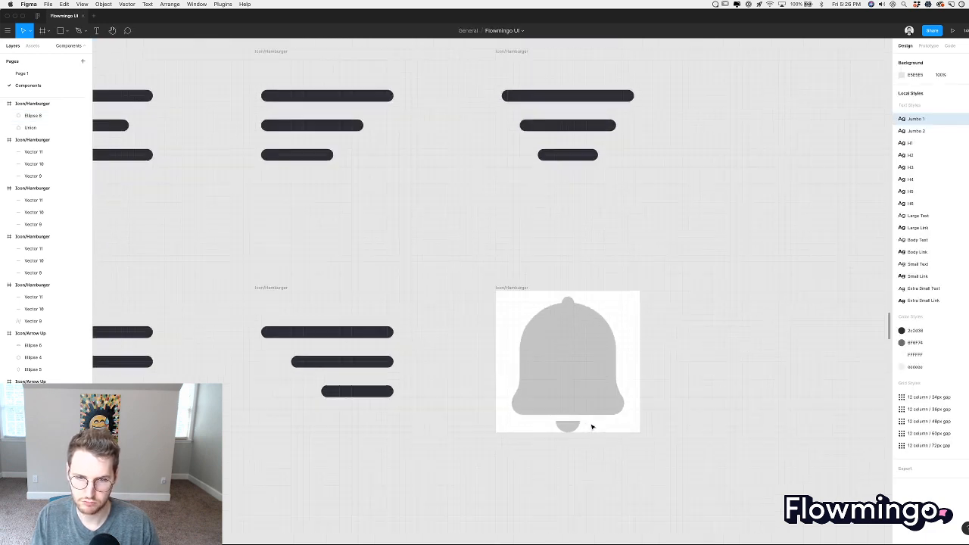
Round the upper points of the half-circle clapper with a corner radius of 1 and check the icon among the others.
click(554, 437)
double_click(552, 433)
drag(501, 414, 601, 428)
click(919, 115)
text(1)
key(Return)
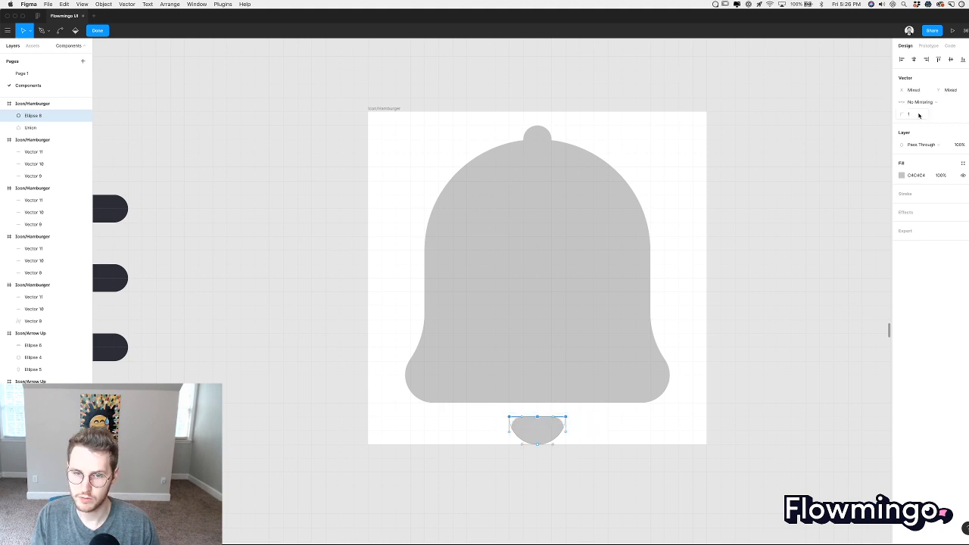
key(Escape)
key(Escape)
key(Escape)
scroll(629, 456, down, 5)
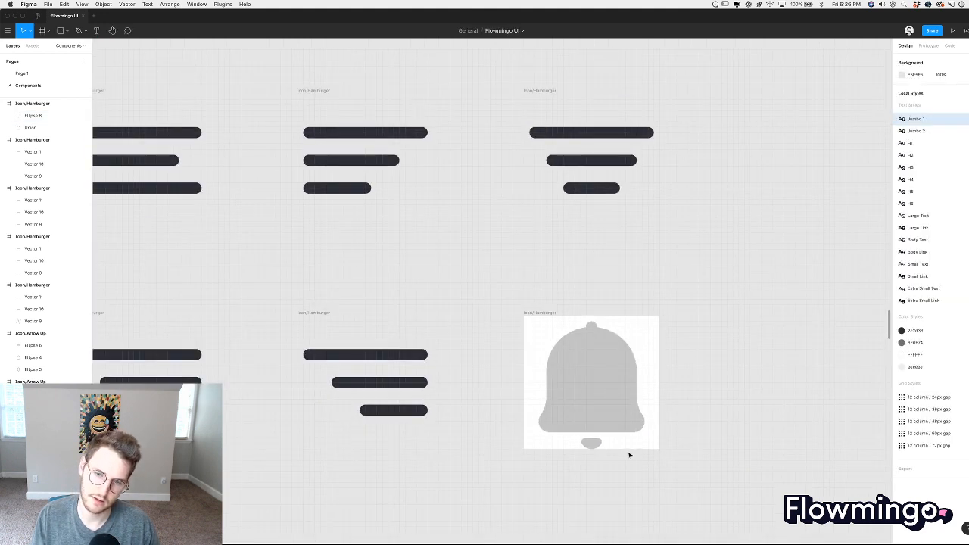
scroll(629, 455, up, 2)
scroll(629, 455, down, 5)
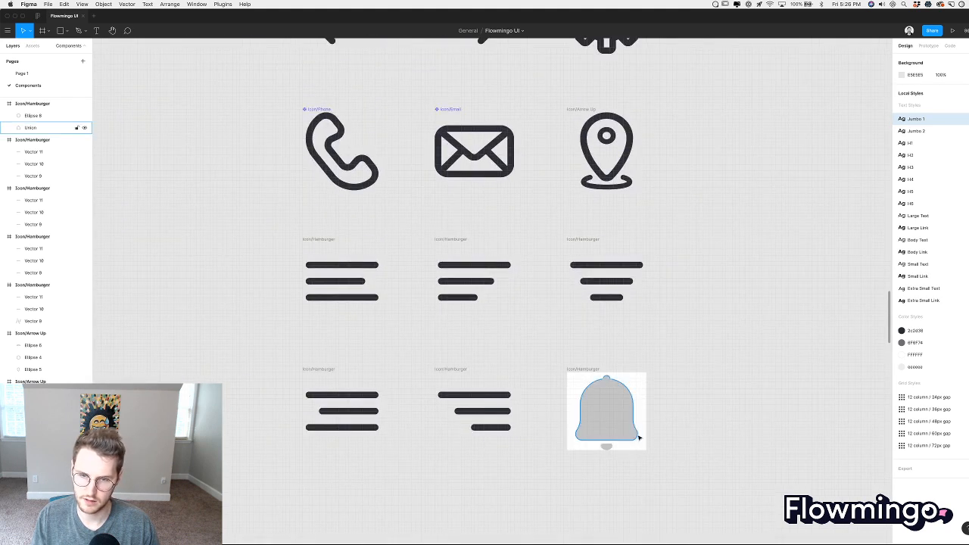
Try to shrink the bell body and clapper together from their lower corner.
scroll(631, 457, up, 6)
drag(629, 478, 524, 329)
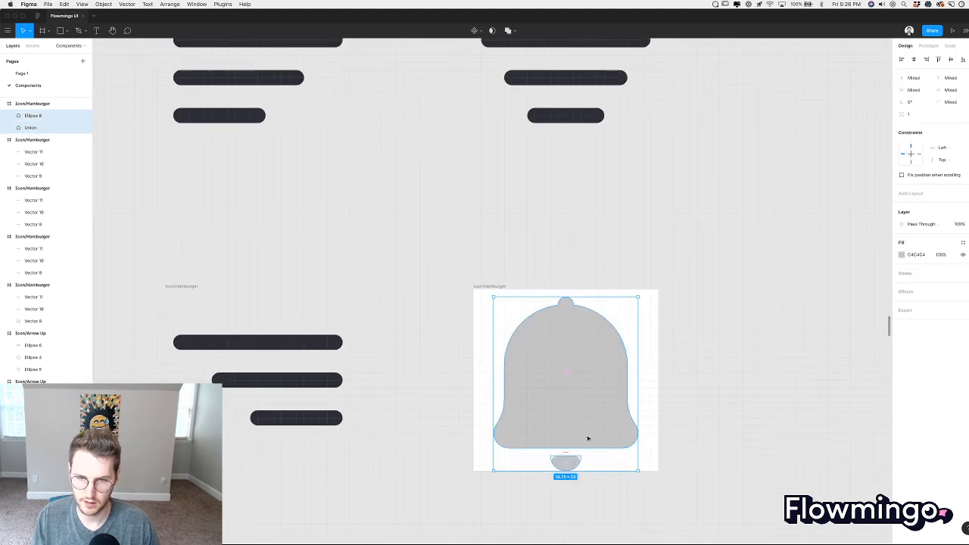
drag(639, 470, 628, 461)
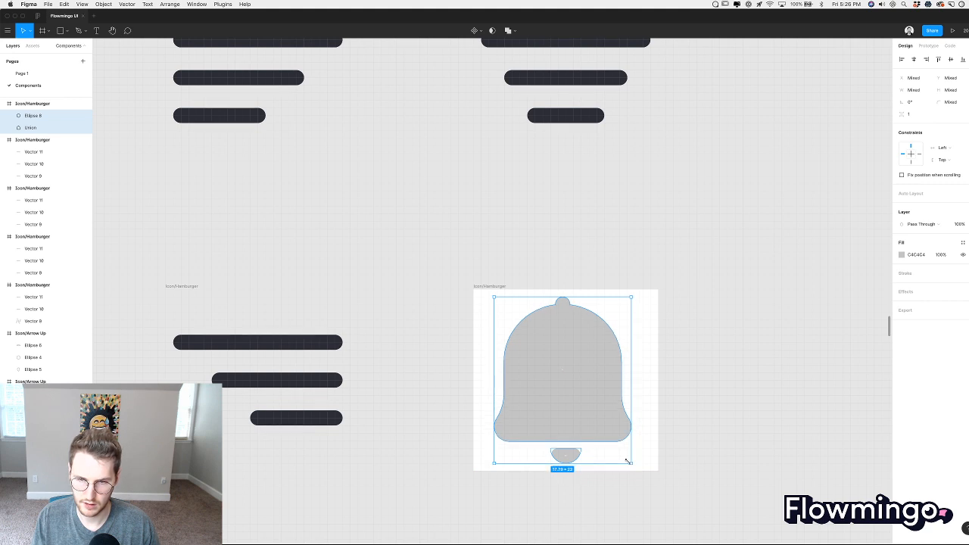
key(super+z)
click(964, 30)
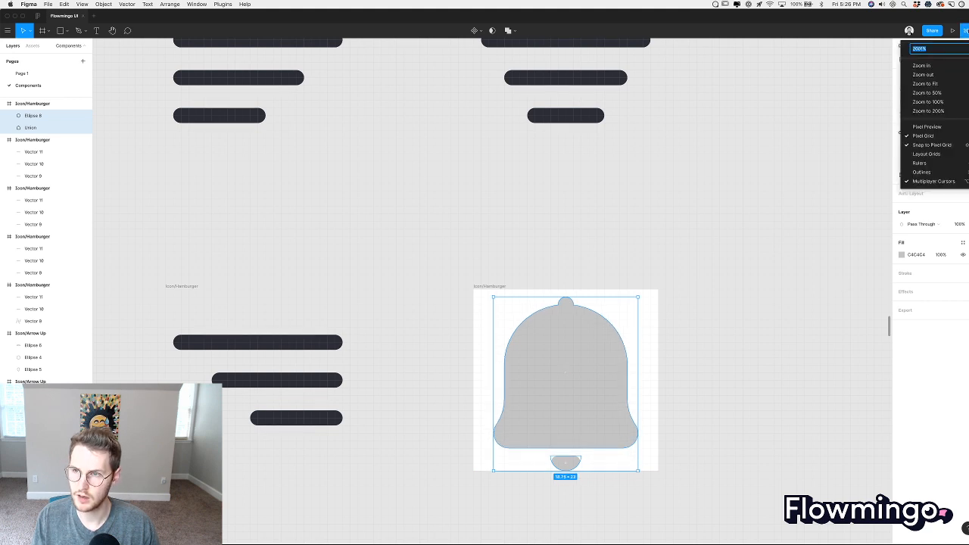
key(Escape)
scroll(613, 493, up, 5)
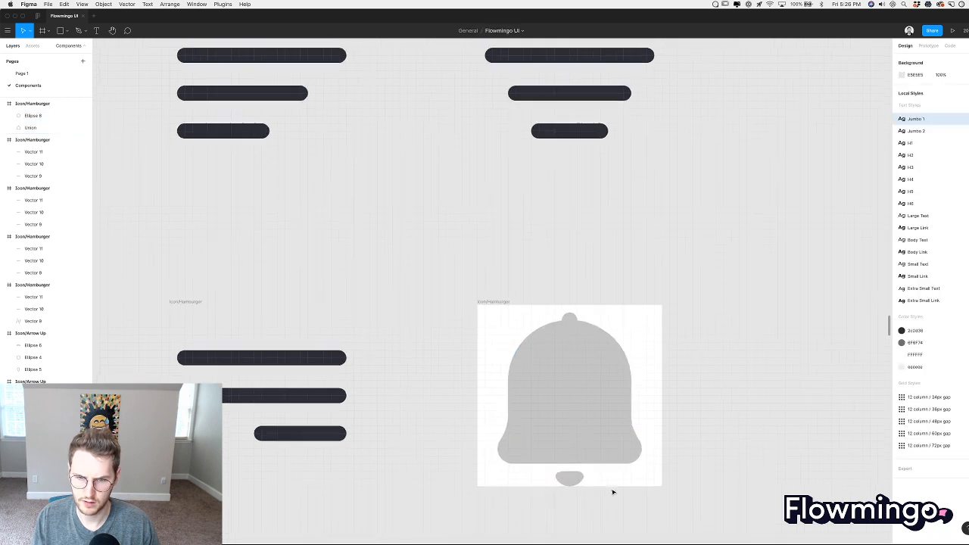
Widen the united bell about its centre, and enter a narrower exact width for it.
click(586, 398)
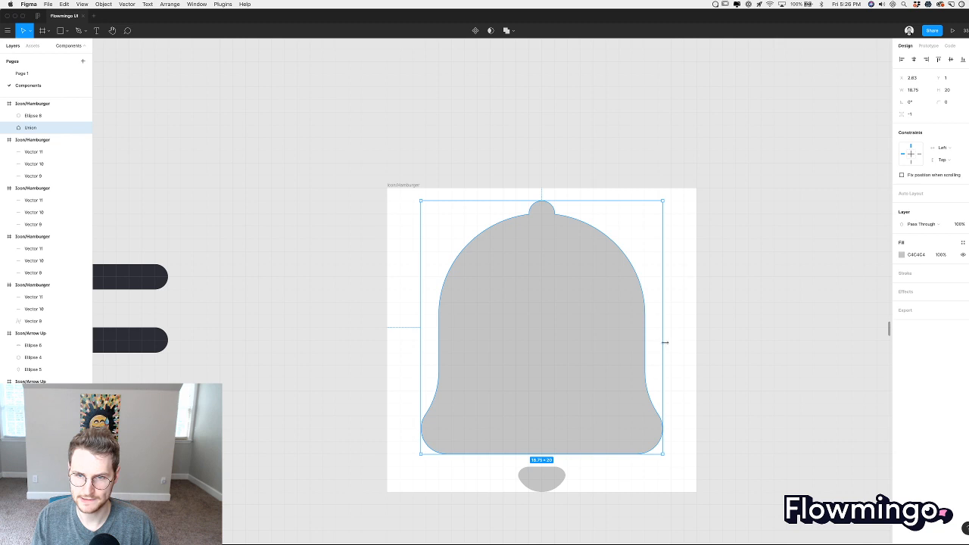
drag(665, 342, 671, 342)
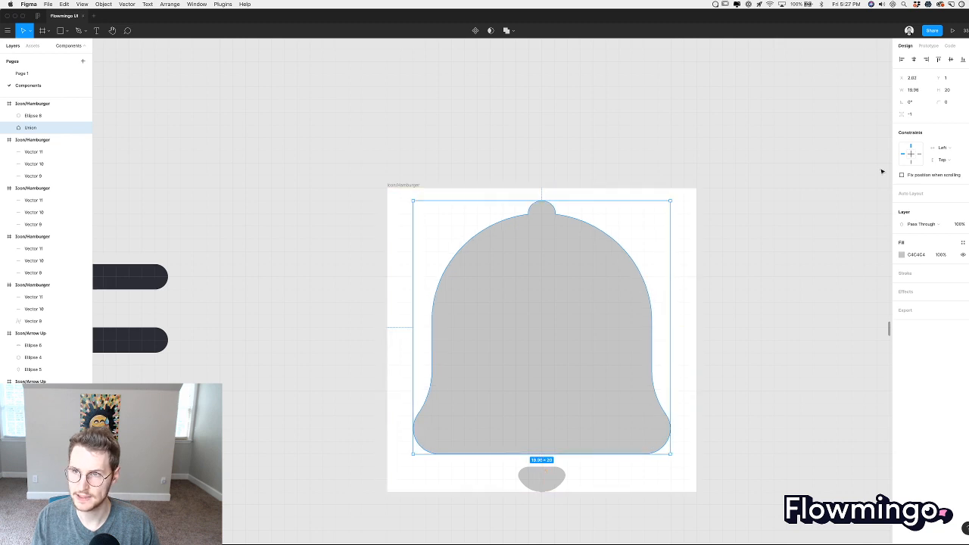
click(921, 92)
text(2)
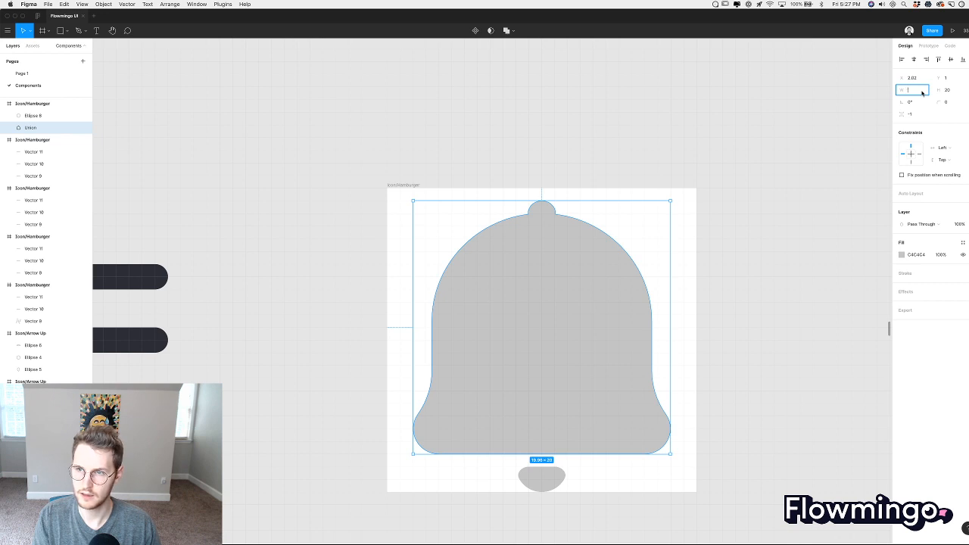
key(Return)
click(674, 318)
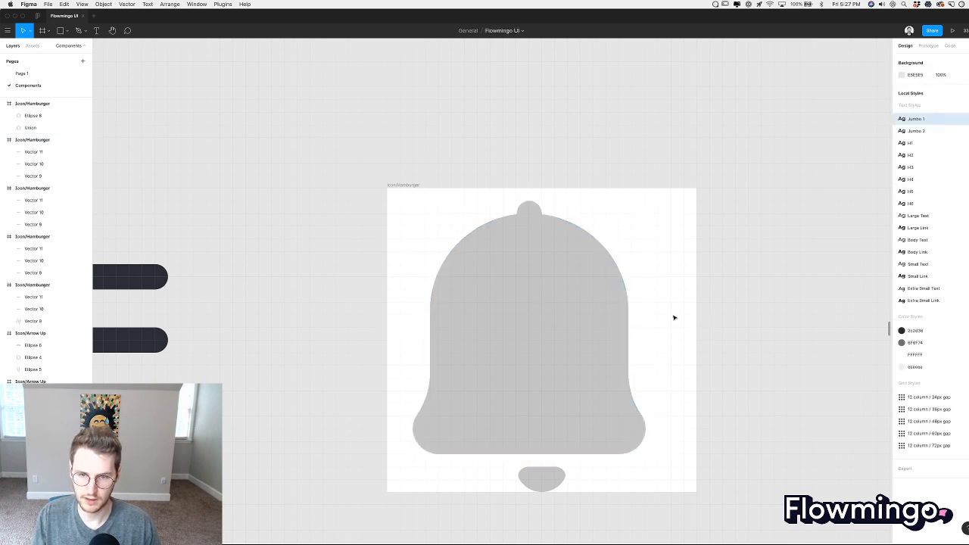
Set the corner radius of the two lower outer points of the bell body's rectangle to 1.
click(597, 391)
click(397, 441)
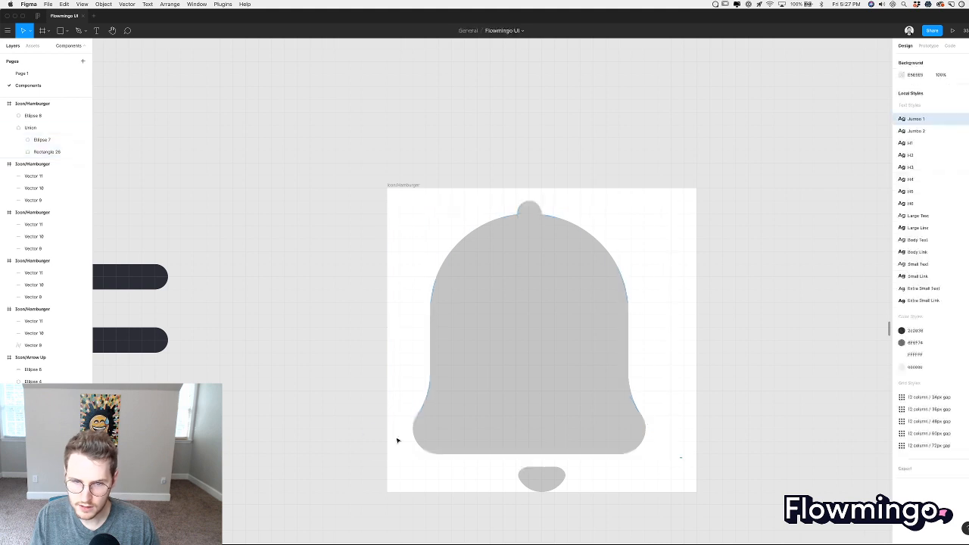
drag(680, 457, 373, 436)
key(Return)
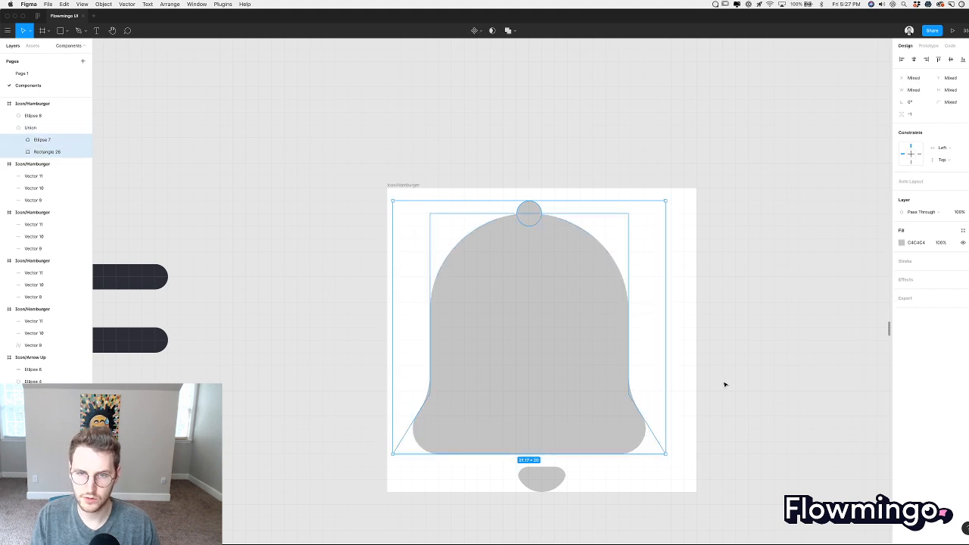
click(81, 152)
key(Return)
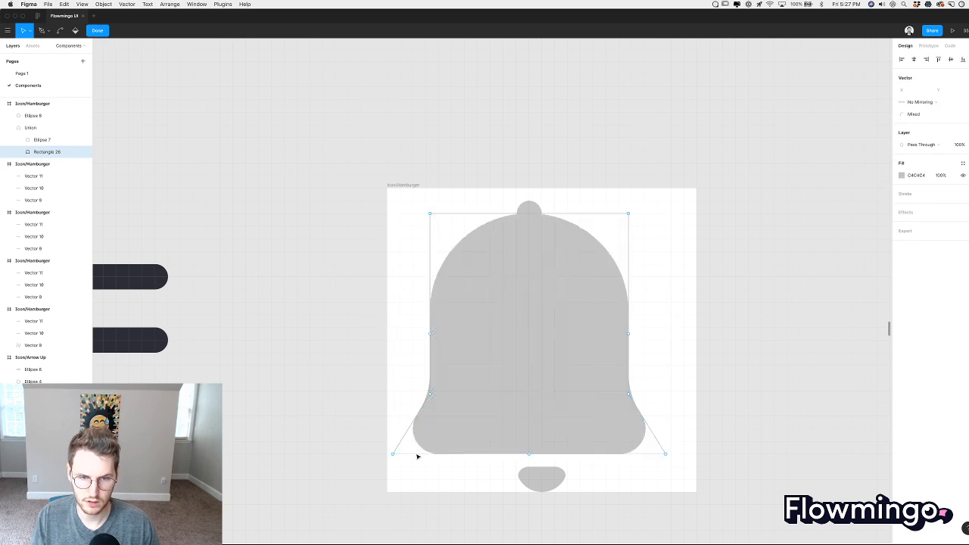
click(393, 454)
shift+click(666, 454)
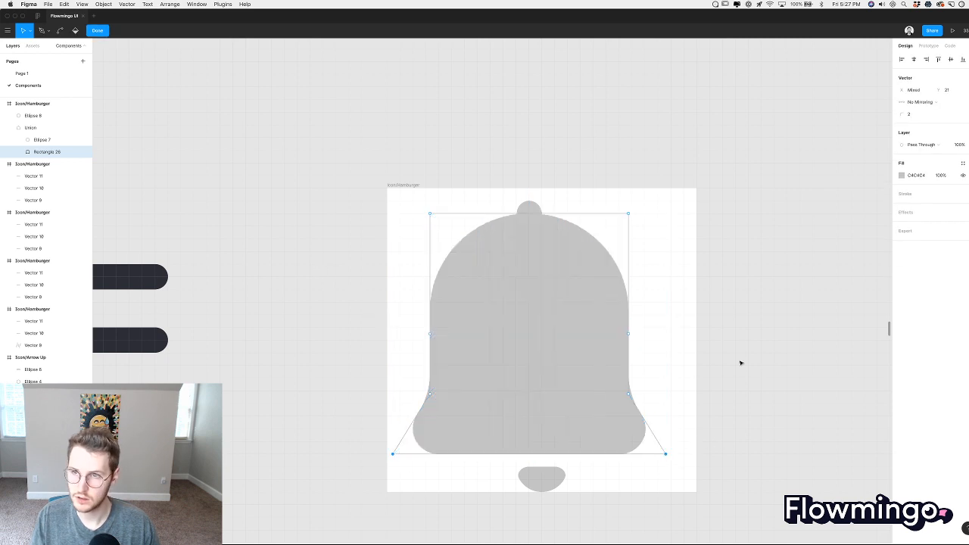
click(919, 115)
text(1)
key(Return)
click(744, 227)
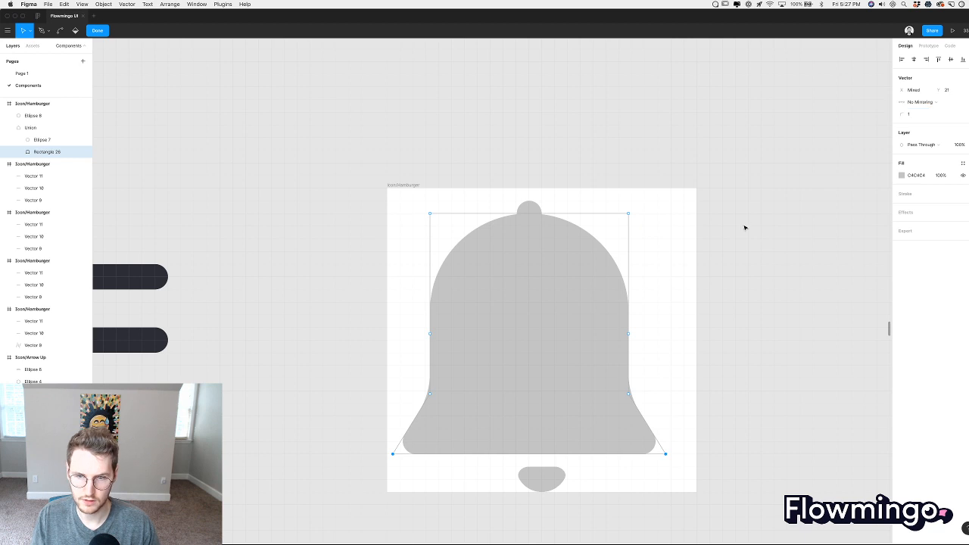
key(Escape)
key(Escape)
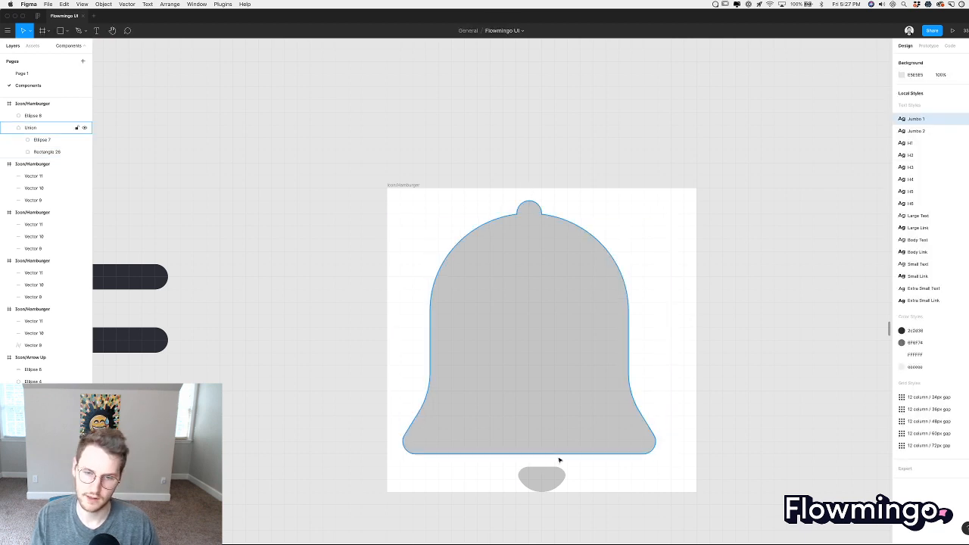
Centre the clapper beneath the bell, and move both up to the frame's upper edge and closer to its horizontal centre.
drag(538, 480, 526, 480)
shift+click(534, 292)
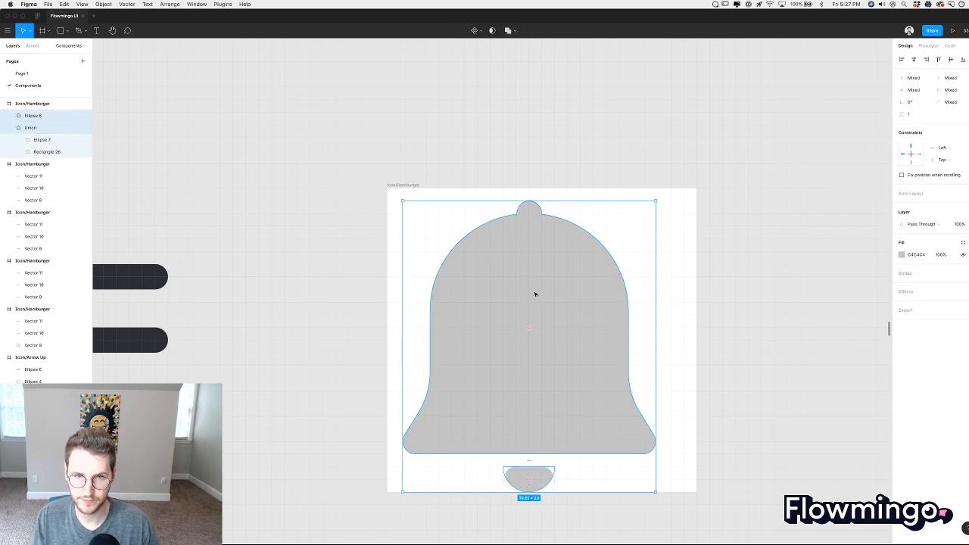
drag(535, 292, 557, 283)
click(707, 289)
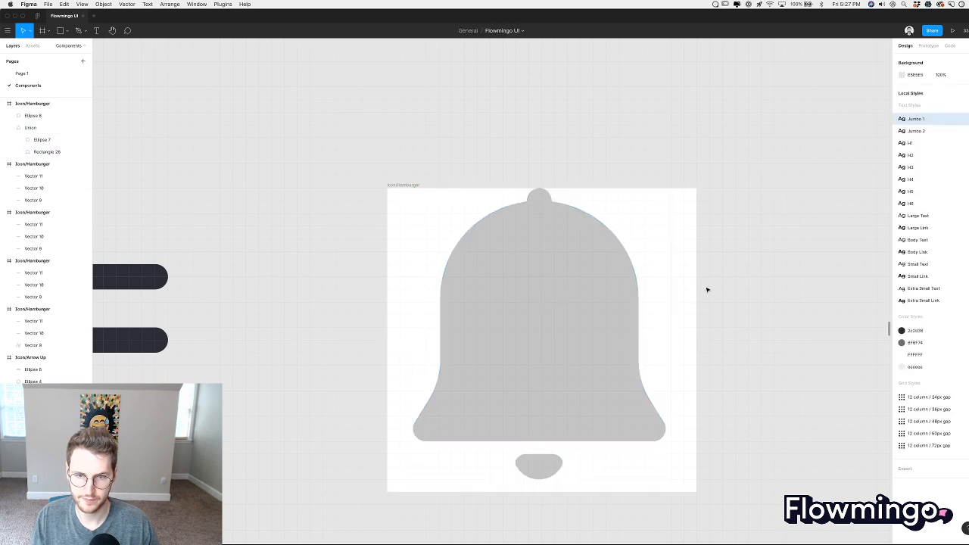
scroll(705, 290, down, 5)
scroll(705, 290, up, 5)
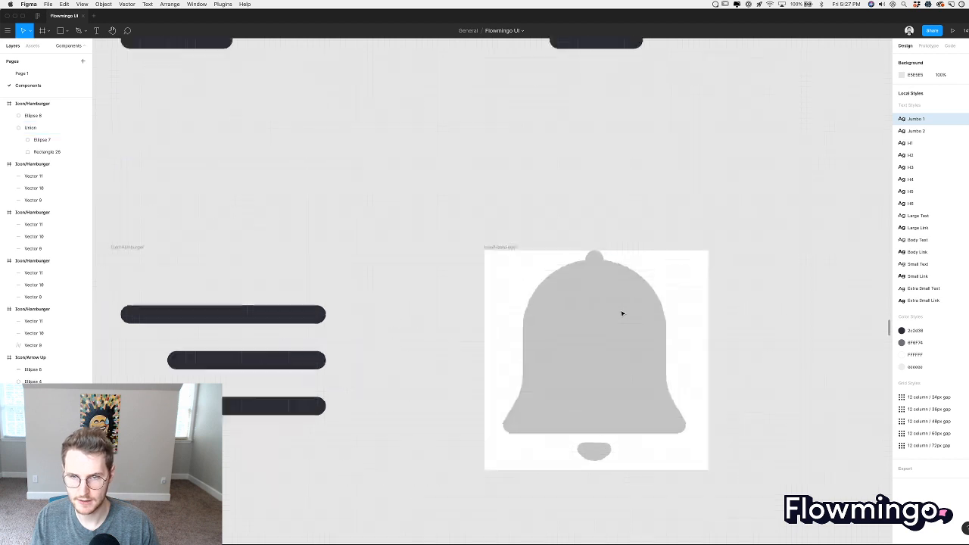
Scale the united bell down from its upper corner to about 17.5 × 18, with its top at Y 2.
scroll(623, 313, up, 2)
click(623, 309)
drag(700, 234, 676, 257)
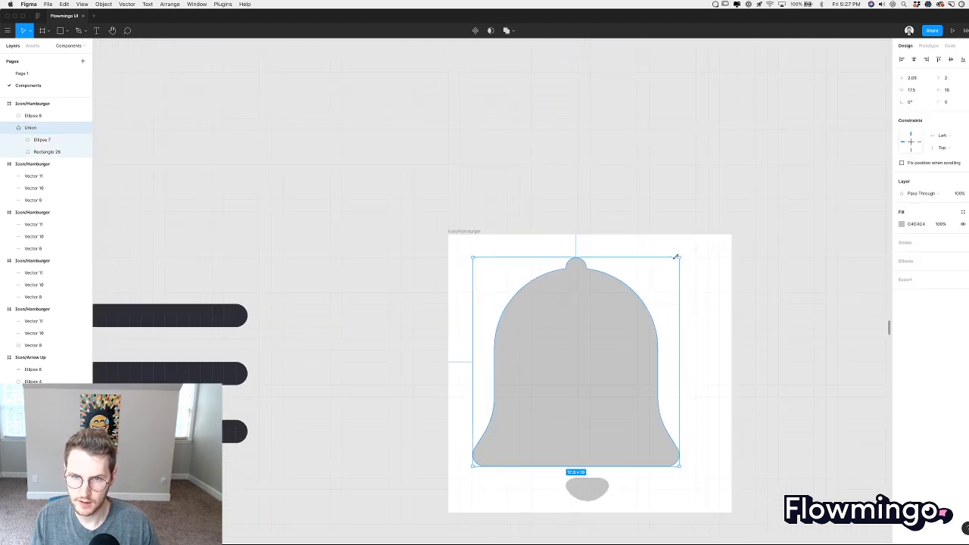
Move the united bell to X 3 in the frame and set its width to 18.
drag(584, 353, 593, 353)
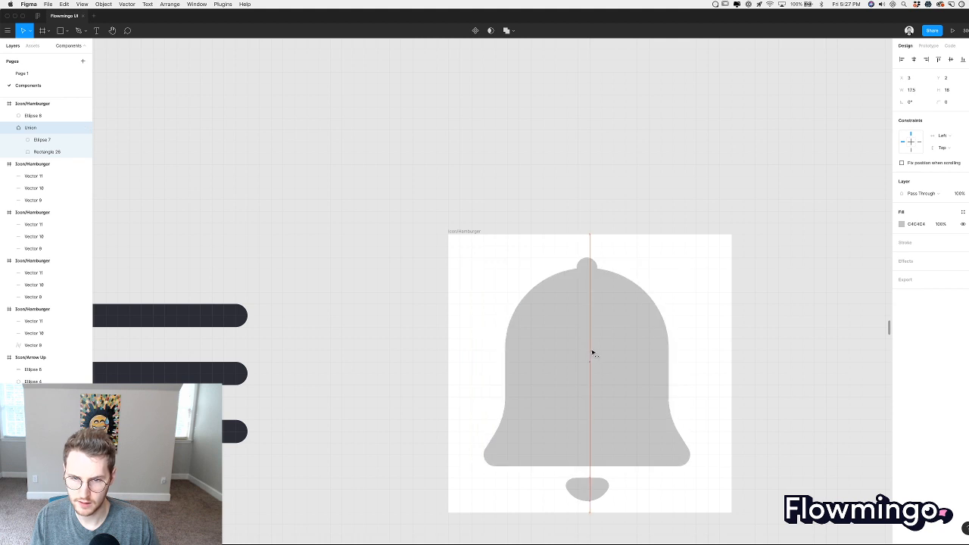
click(741, 295)
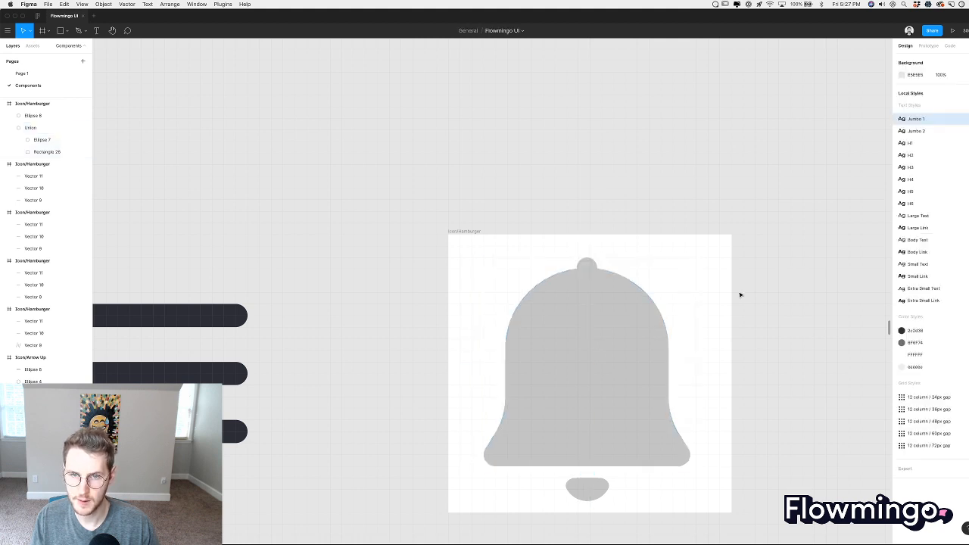
click(615, 382)
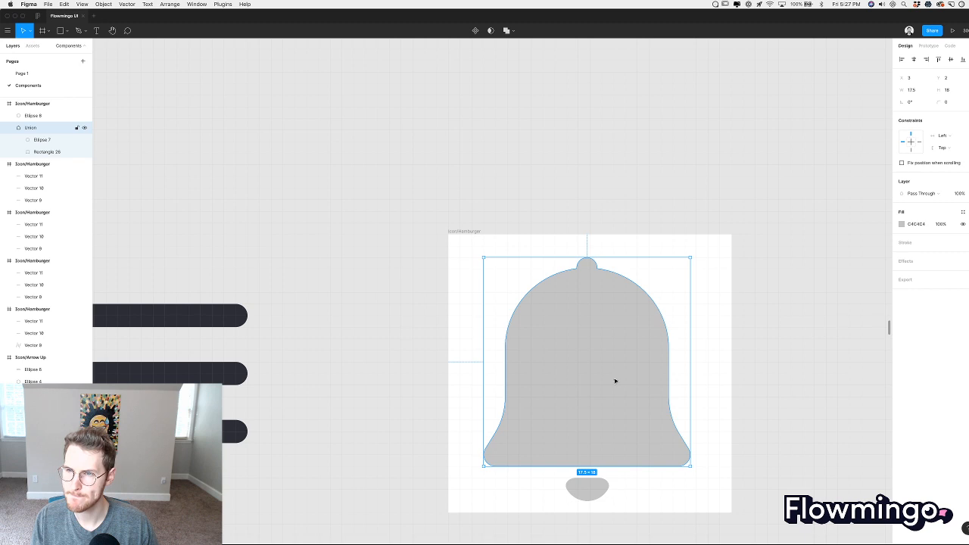
click(917, 91)
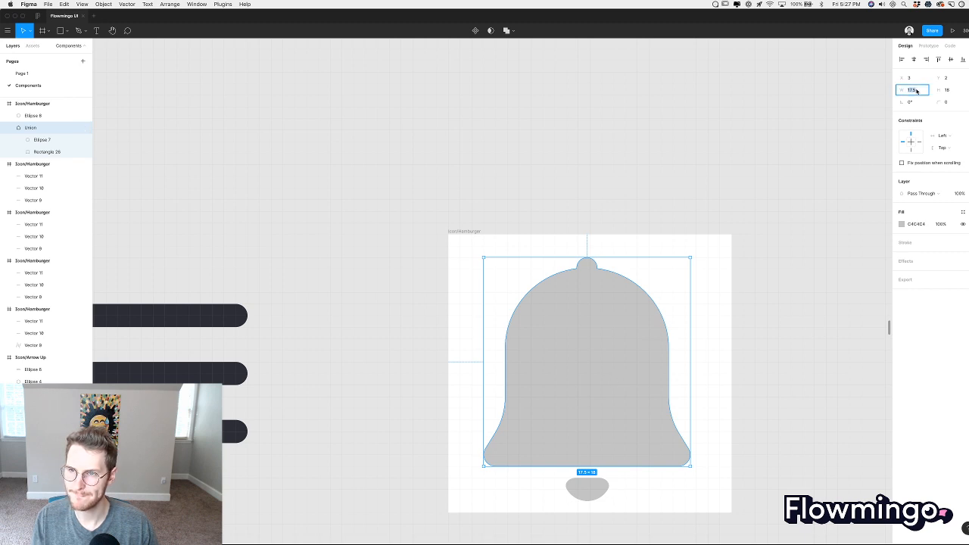
text(18)
key(Return)
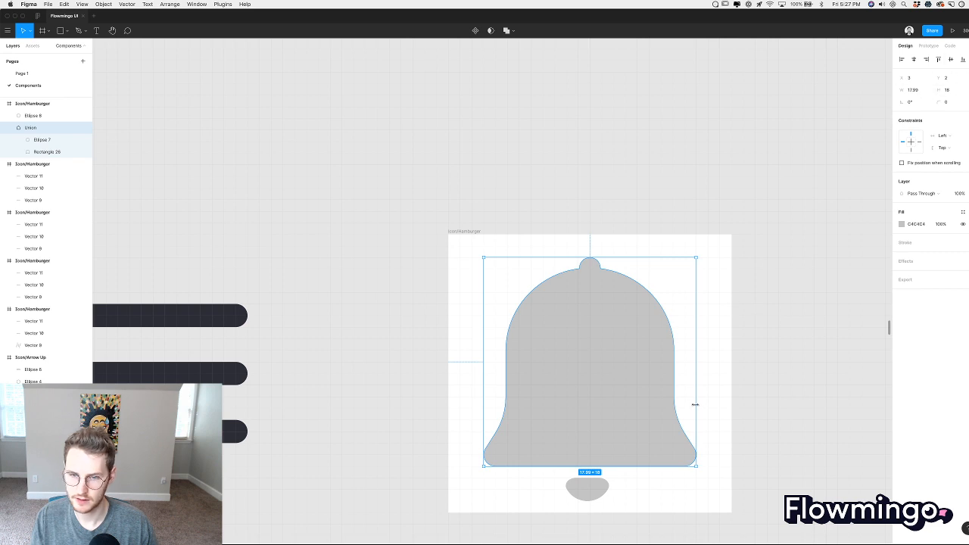
Align the clapper to the horizontal centre of the icon frame.
scroll(695, 409, up, 5)
scroll(696, 409, down, 5)
click(568, 515)
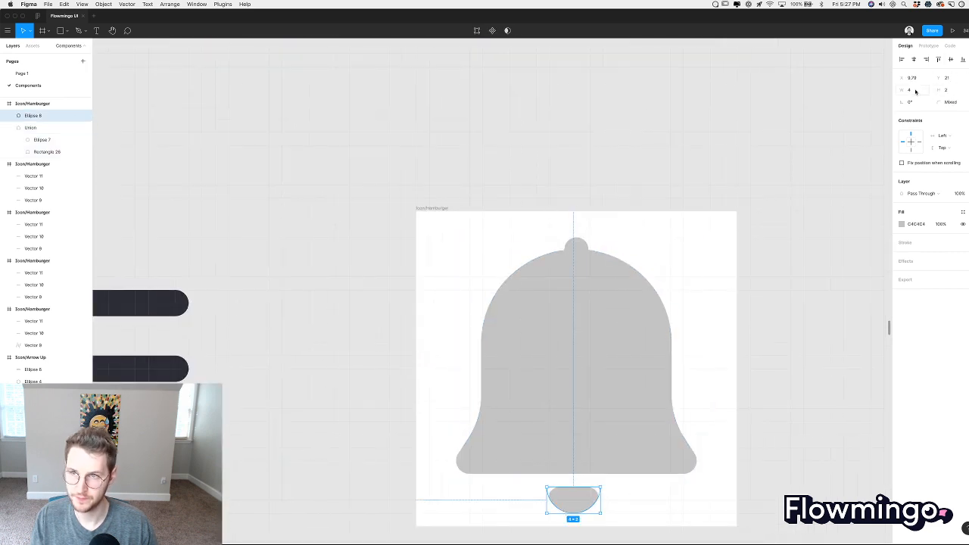
click(914, 60)
click(736, 266)
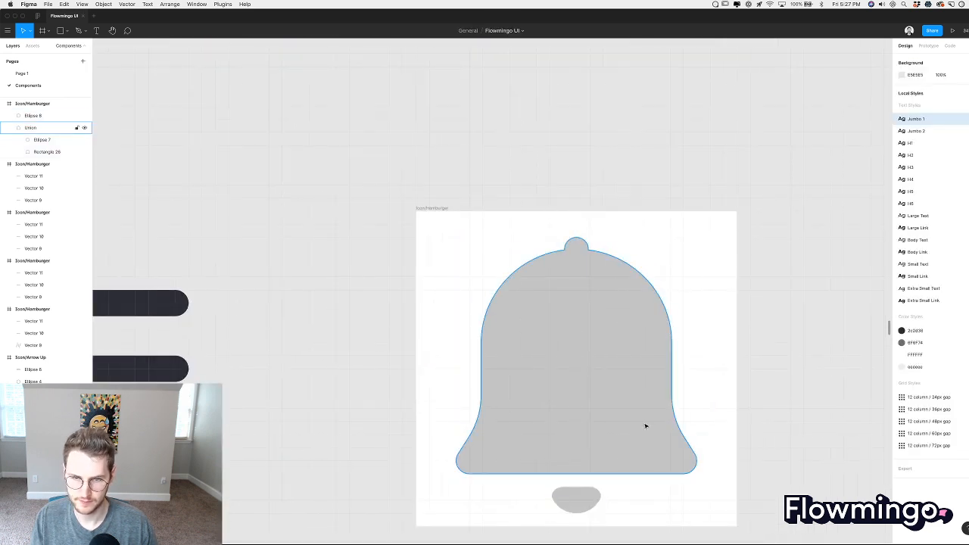
Set the corner radius of the clapper's upper points to 0.5.
double_click(575, 498)
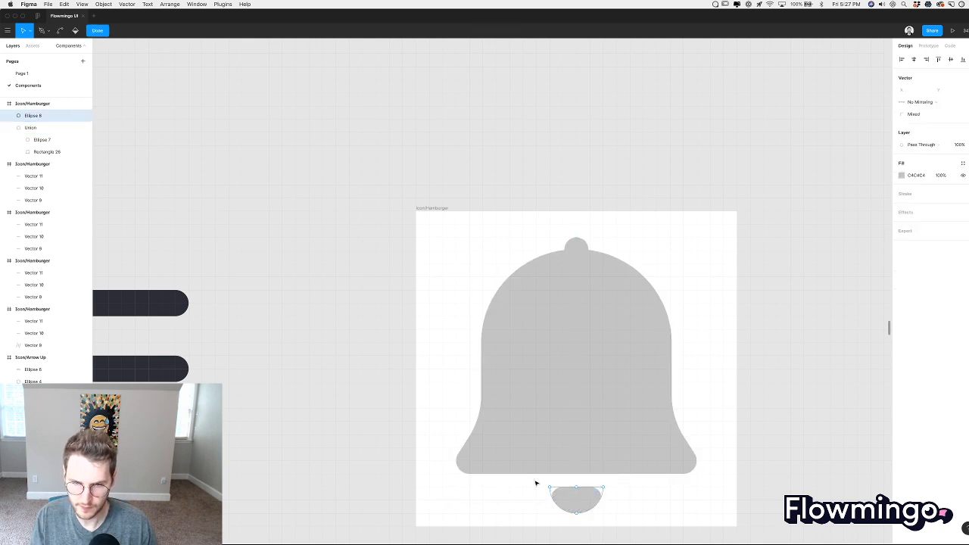
click(909, 114)
text(0.5)
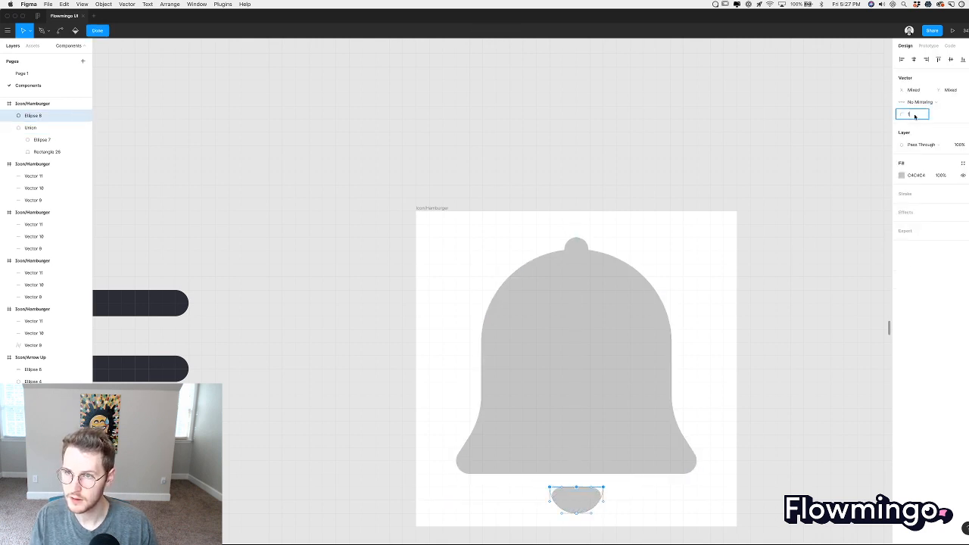
key(Return)
key(Escape)
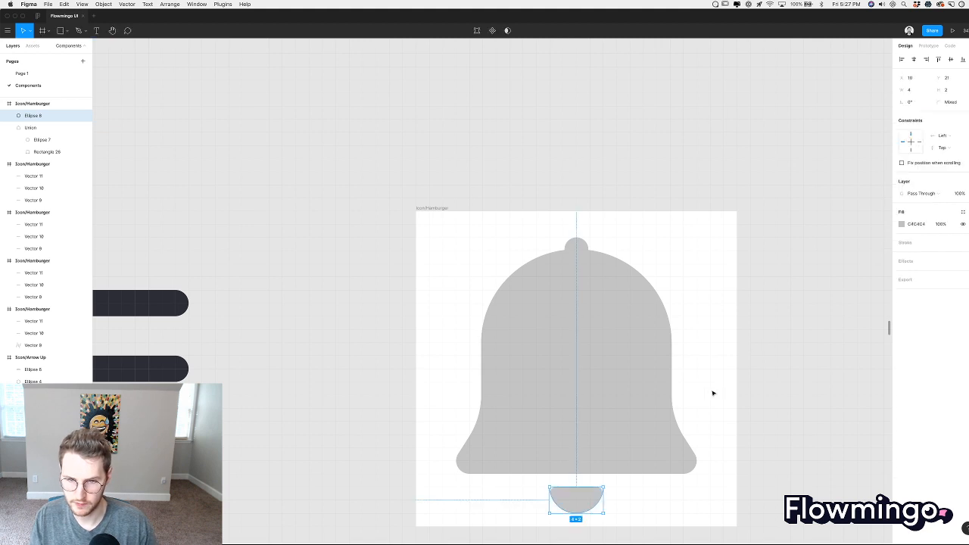
key(Escape)
scroll(712, 392, down, 2)
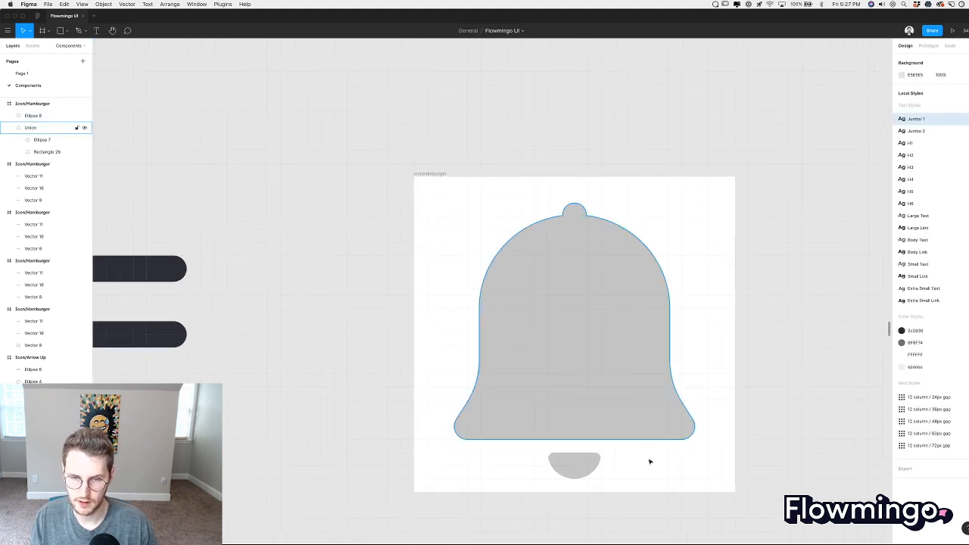
Move the bell and clapper together upwards so that the bell's top sits at Y 1.
drag(647, 463, 579, 411)
drag(593, 302, 593, 296)
scroll(690, 268, down, 5)
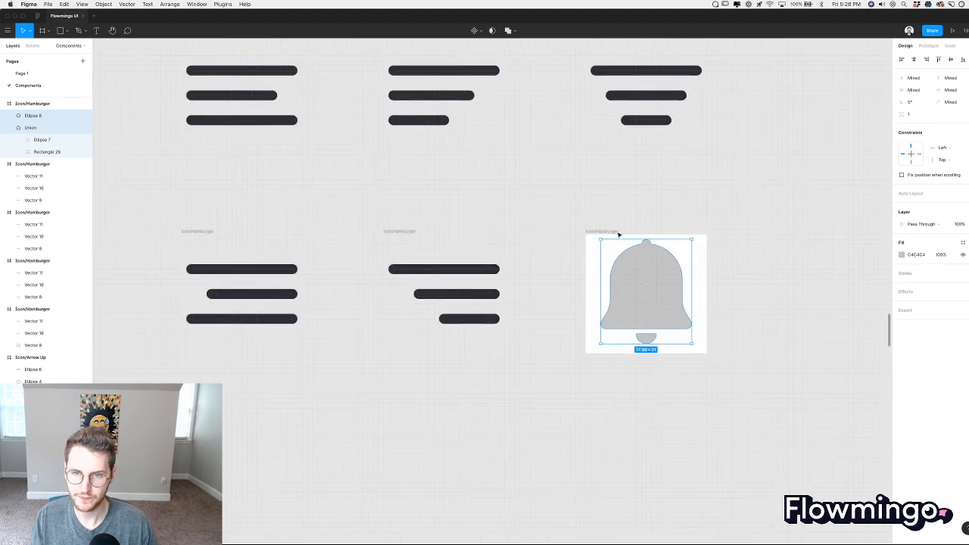
Duplicate the bell icon frame directly below the original.
drag(615, 232, 612, 377)
scroll(532, 364, down, 3)
scroll(532, 364, right, 2)
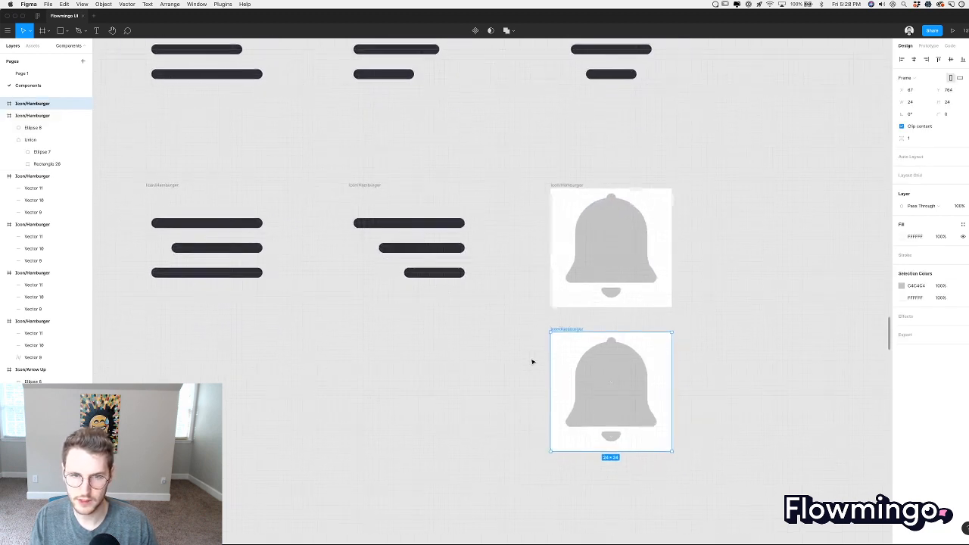
Apply the hamburger bars' dark 2-unit stroke style to the duplicated bell and clapper, and inspect the outlined knob.
click(441, 276)
key(alt+super+c)
drag(543, 351, 635, 408)
key(alt+super+v)
click(680, 399)
scroll(680, 399, up, 3)
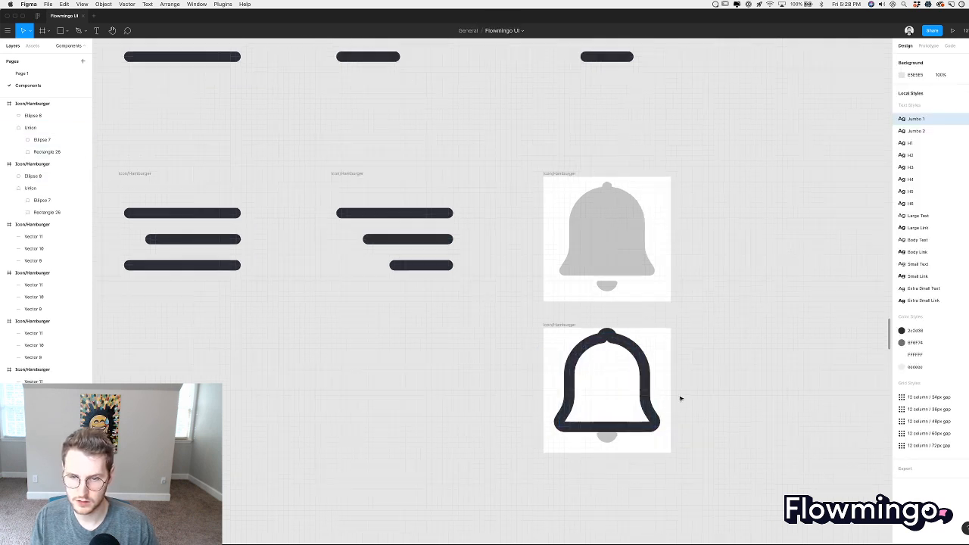
click(597, 451)
click(638, 453)
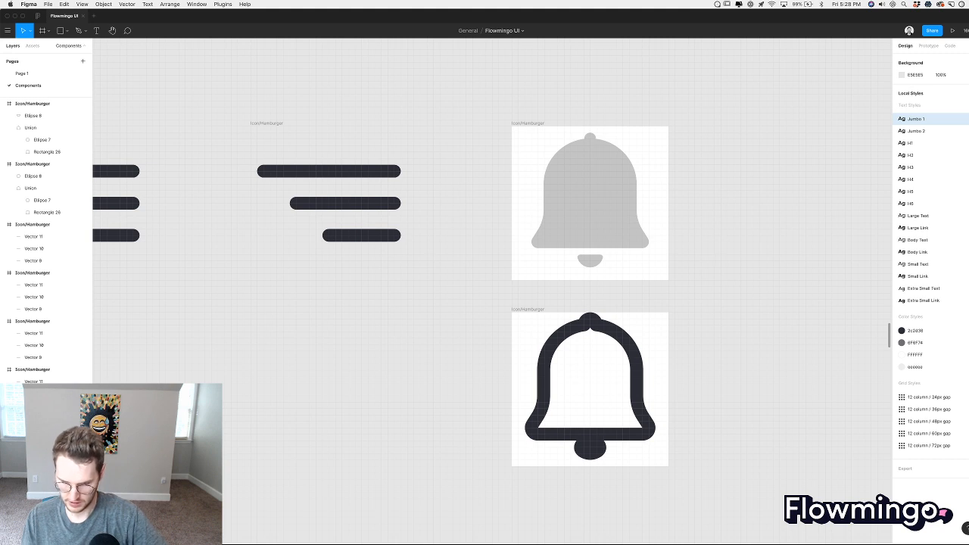
scroll(625, 364, up, 5)
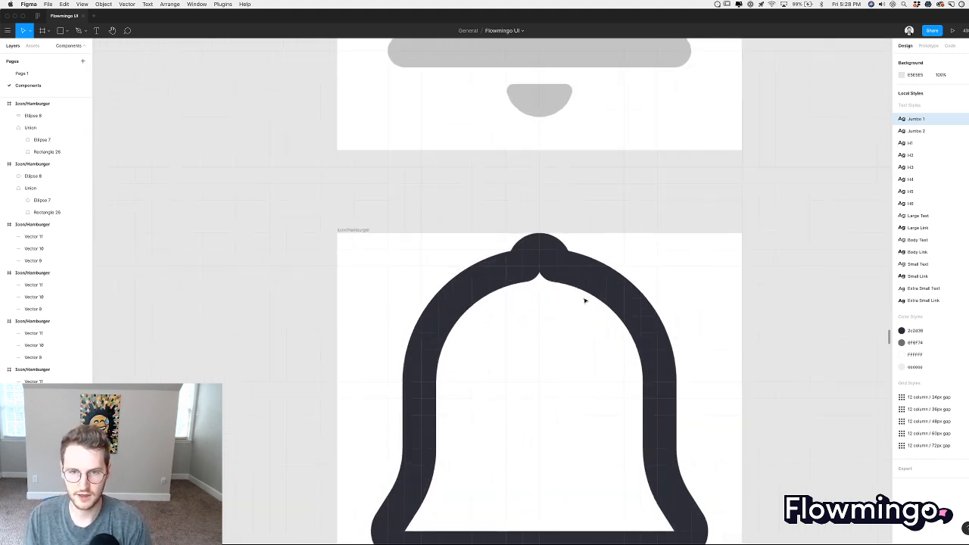
click(564, 265)
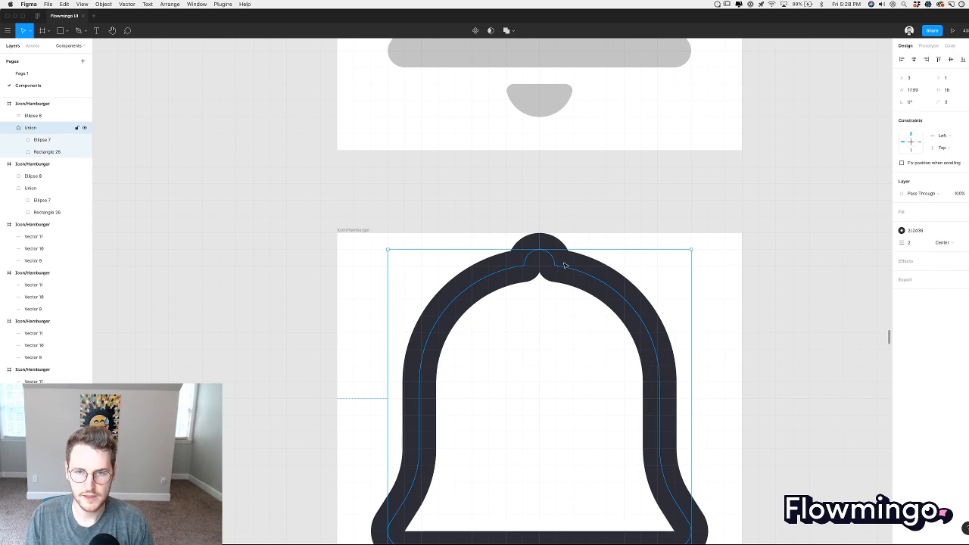
scroll(635, 314, down, 5)
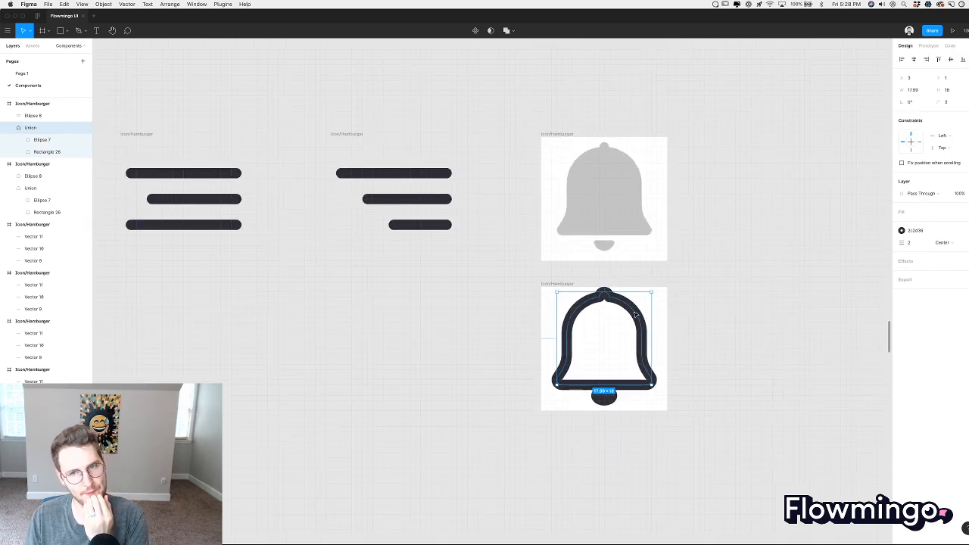
Draw a 2 × 4 rectangle at X 11, Y 0 over the original bell's knob, and delete the knob ellipse.
scroll(609, 199, up, 5)
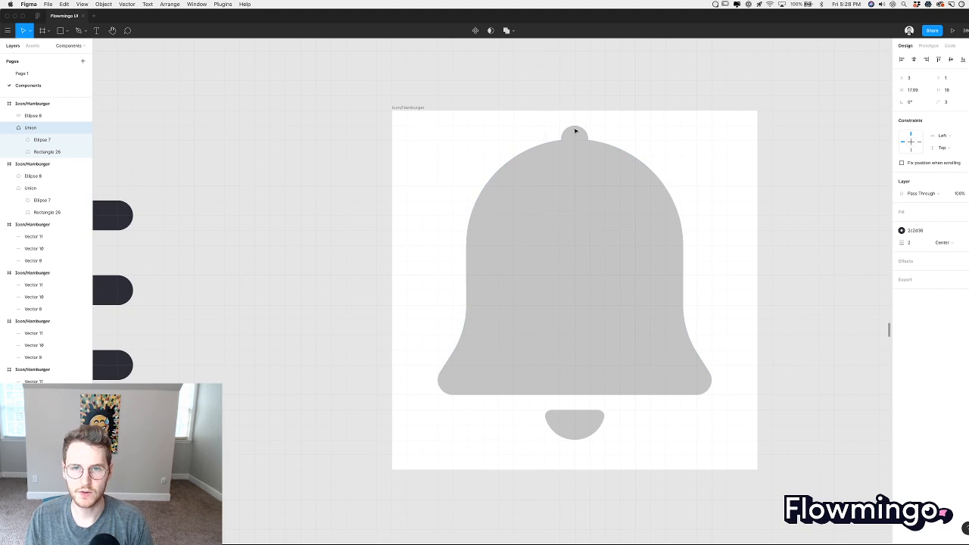
click(575, 133)
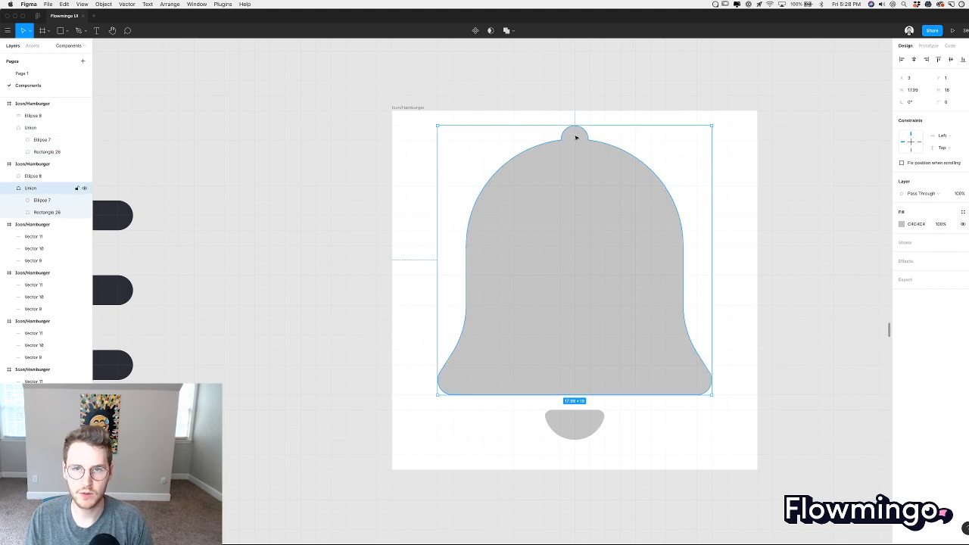
click(43, 200)
key(r)
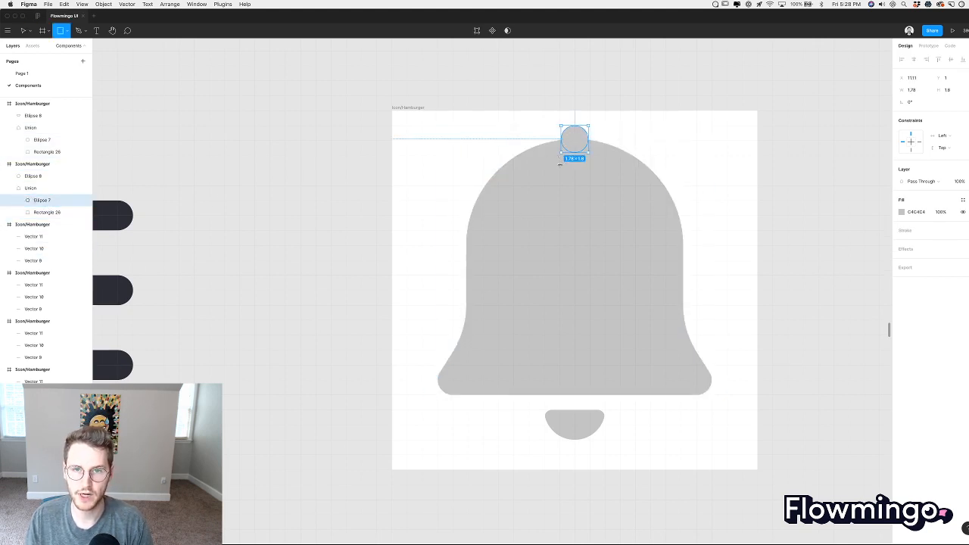
drag(558, 170, 591, 112)
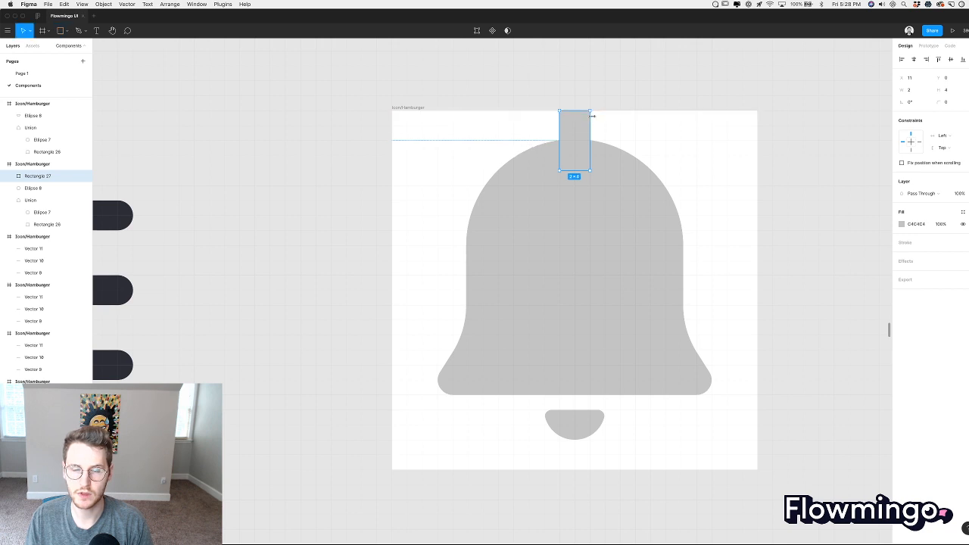
click(42, 212)
key(Delete)
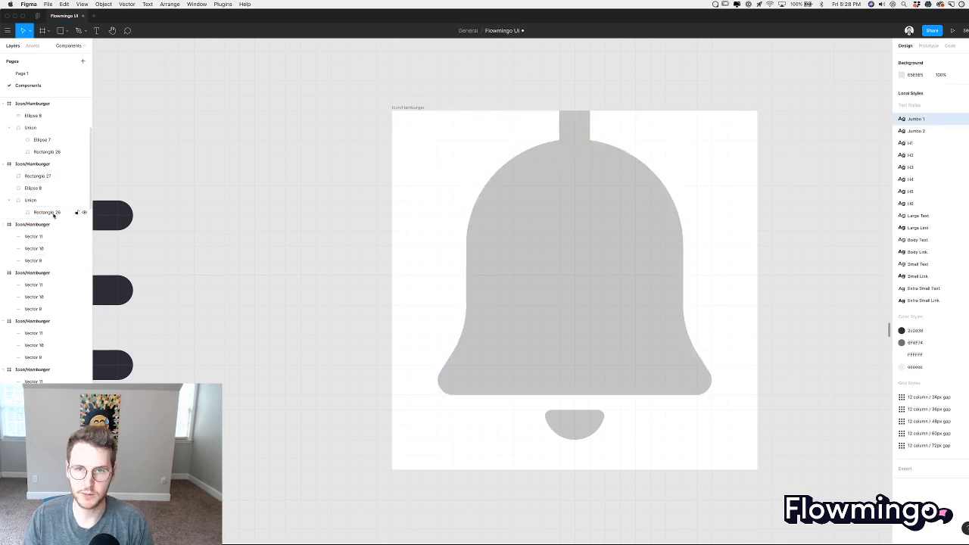
Fully round the two upper corners of the new knob rectangle.
click(578, 130)
key(Return)
drag(546, 103, 613, 124)
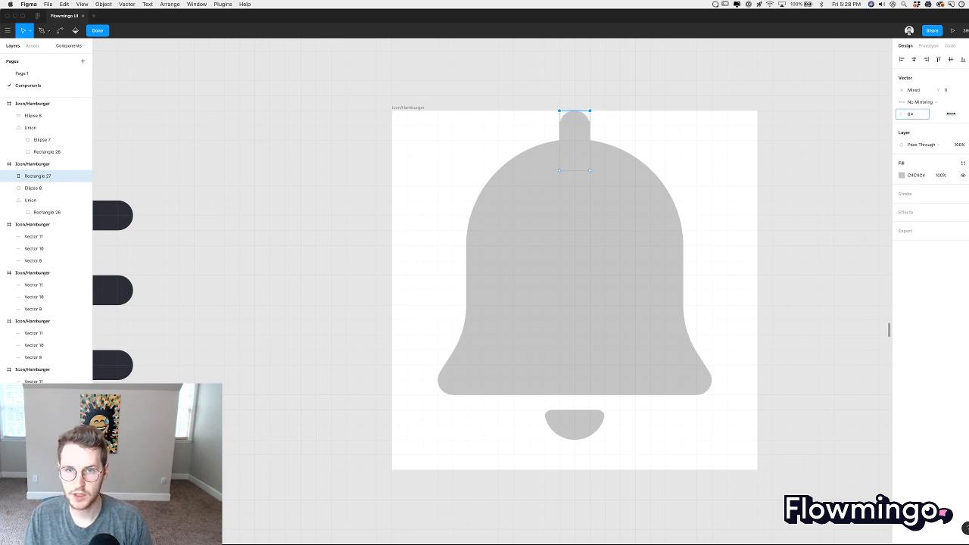
click(572, 153)
key(Escape)
key(Escape)
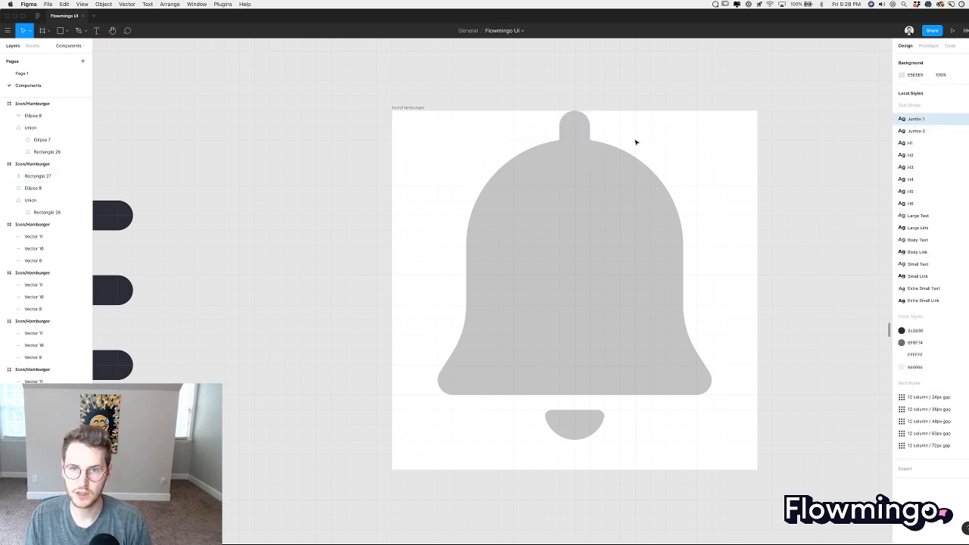
scroll(636, 143, down, 2)
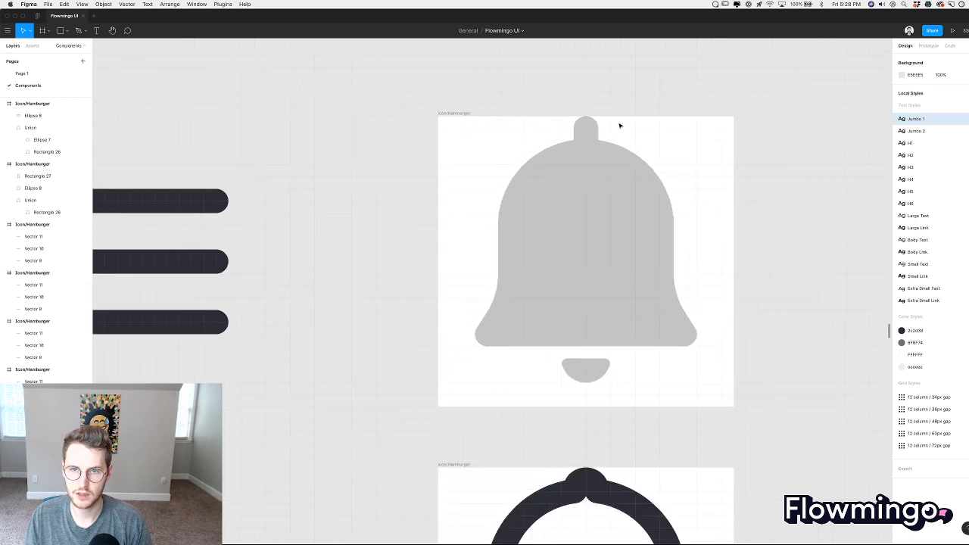
Delete the stroked duplicate bell frame below the original.
click(594, 131)
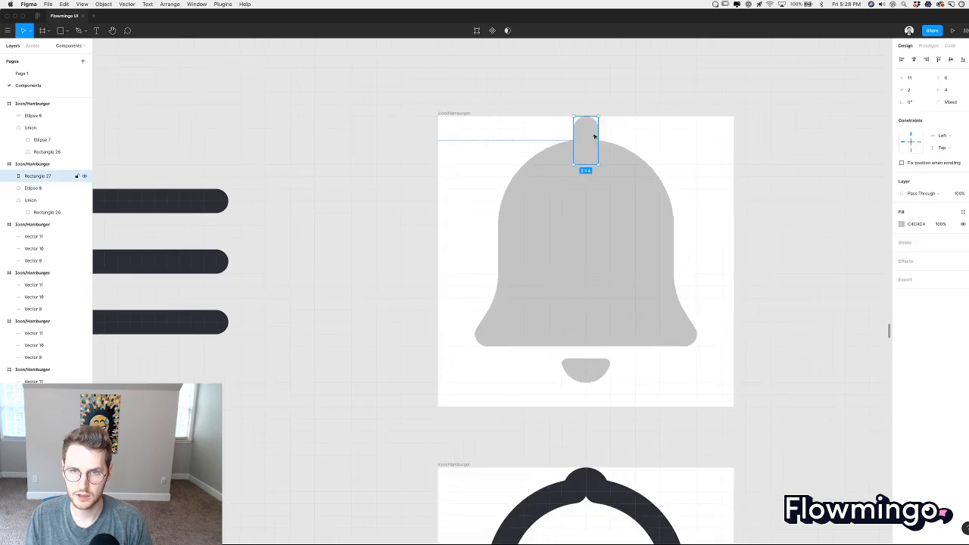
scroll(665, 212, down, 3)
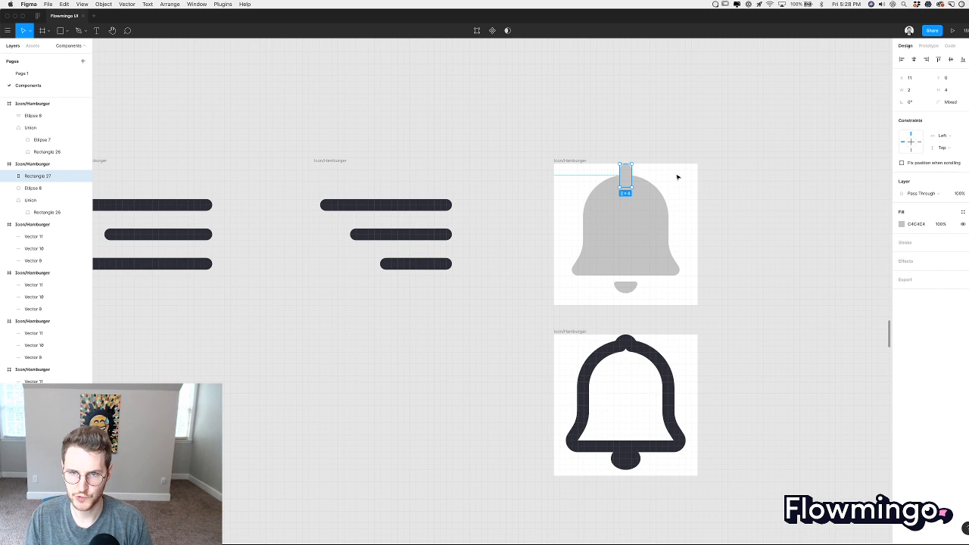
shift+click(606, 232)
scroll(651, 243, down, 2)
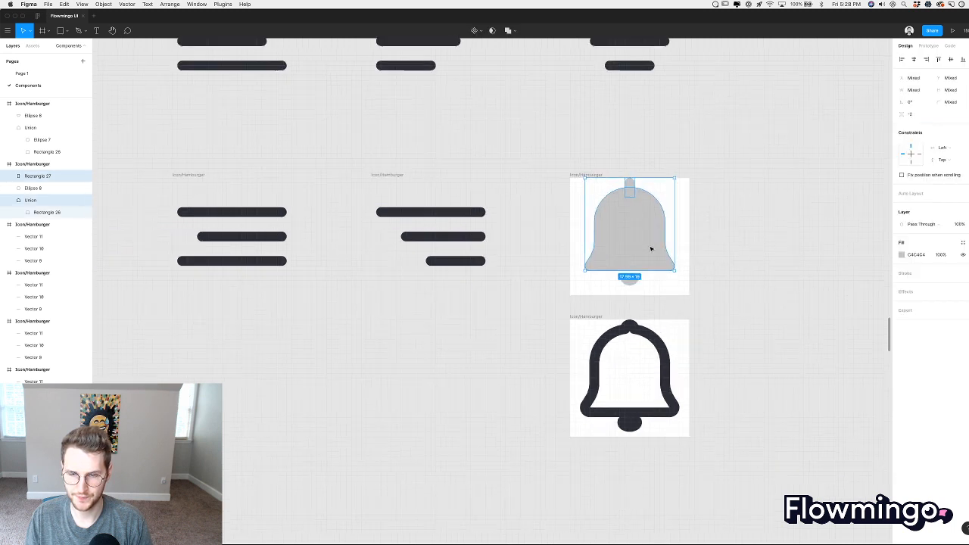
click(588, 318)
key(Delete)
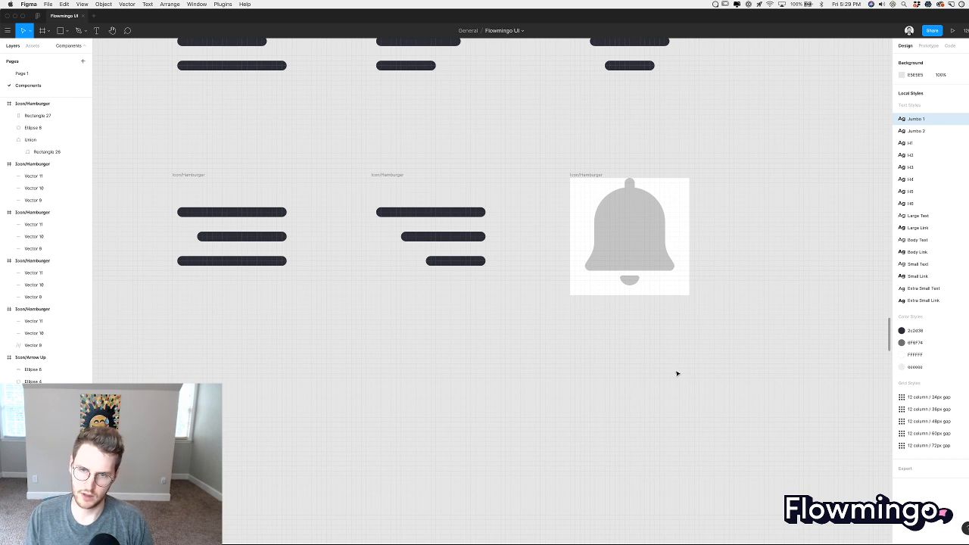
Widen the rounded knob rectangle symmetrically about its centre to roughly the clapper's width.
scroll(664, 278, up, 3)
scroll(664, 279, up, 2)
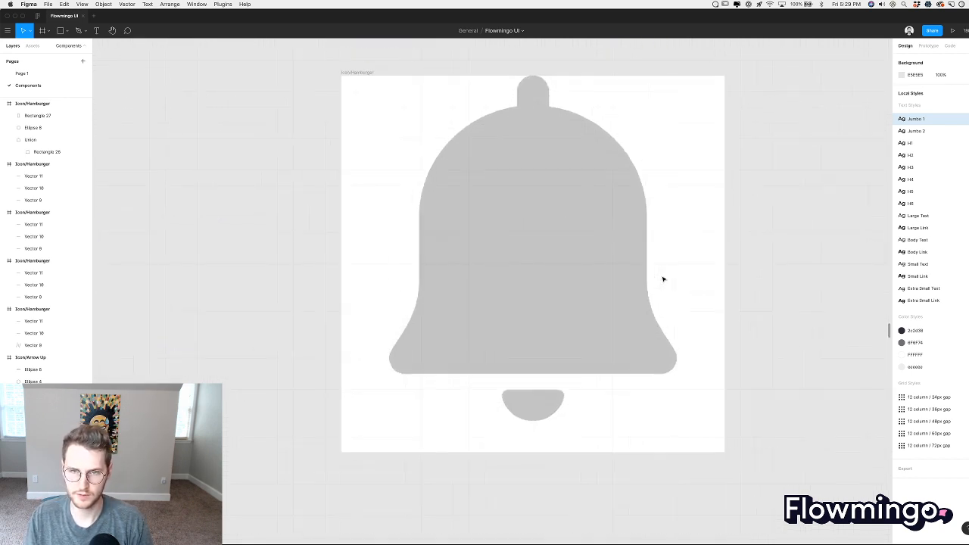
click(531, 104)
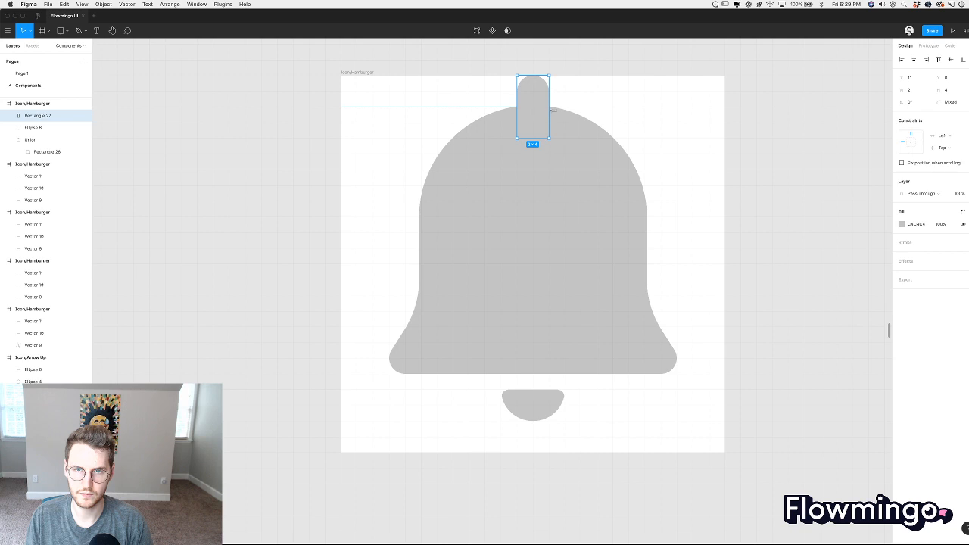
drag(557, 110, 561, 111)
click(629, 84)
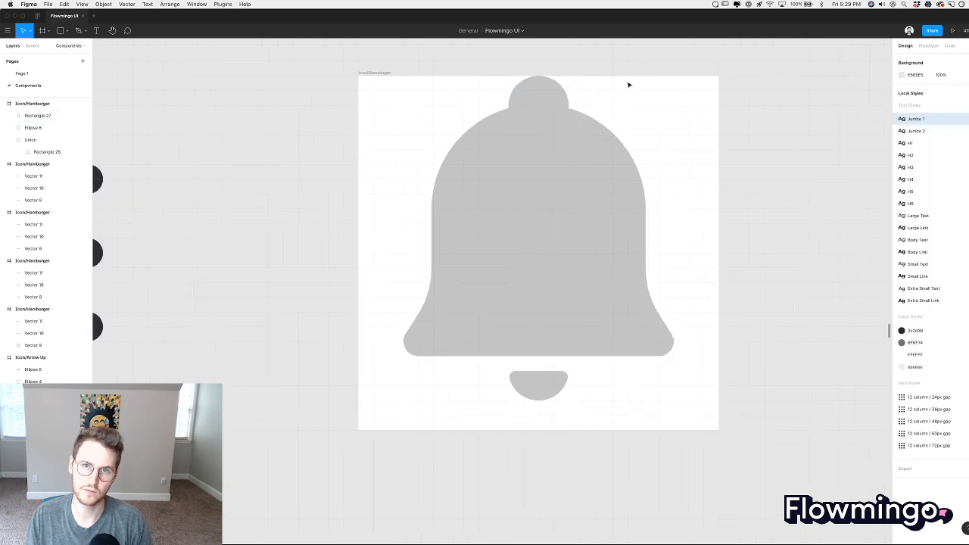
scroll(628, 84, down, 4)
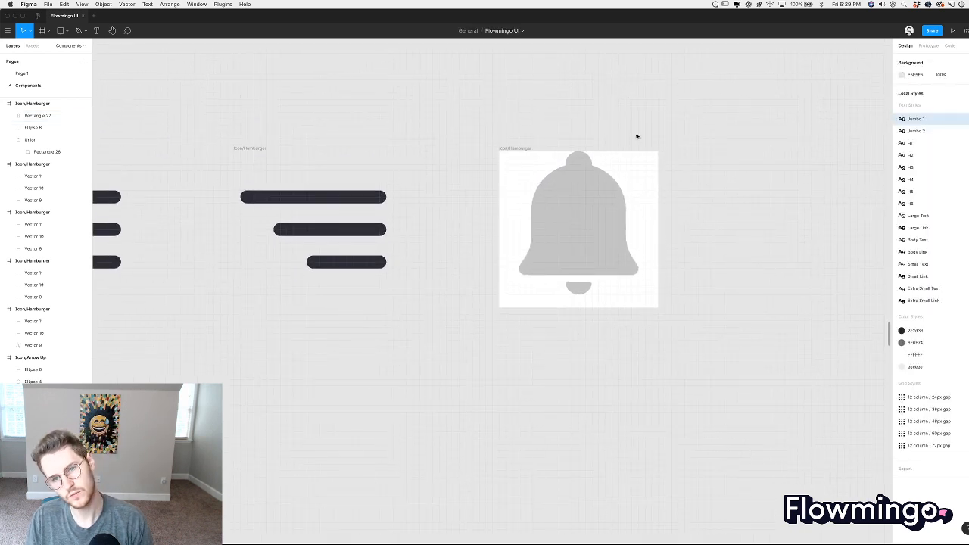
scroll(636, 137, up, 3)
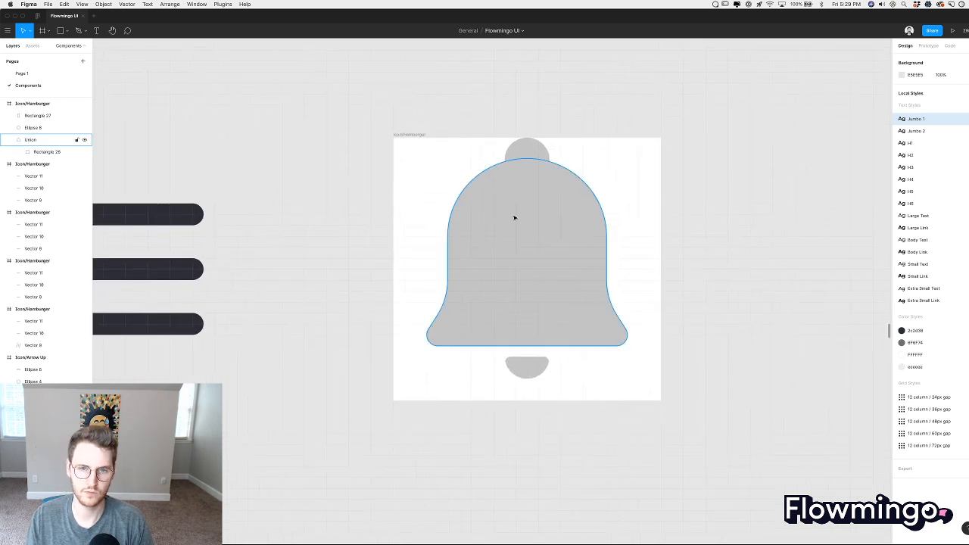
Move the bell's knob, body and clapper down together by 1 px inside the frame.
drag(449, 147, 618, 389)
drag(562, 268, 563, 279)
click(649, 234)
Duplicate the solid bell frame directly below the original.
scroll(649, 206, down, 5)
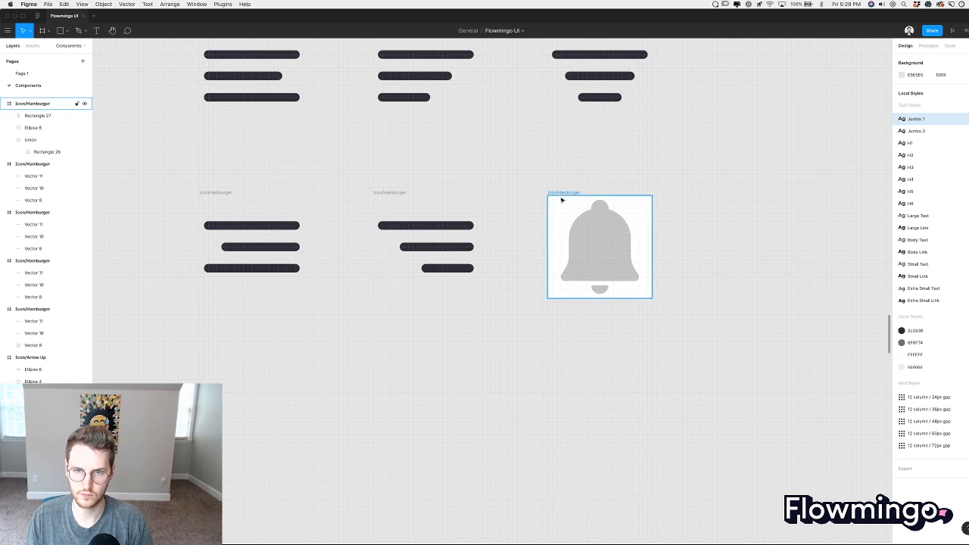
drag(564, 195, 567, 322)
scroll(567, 322, up, 3)
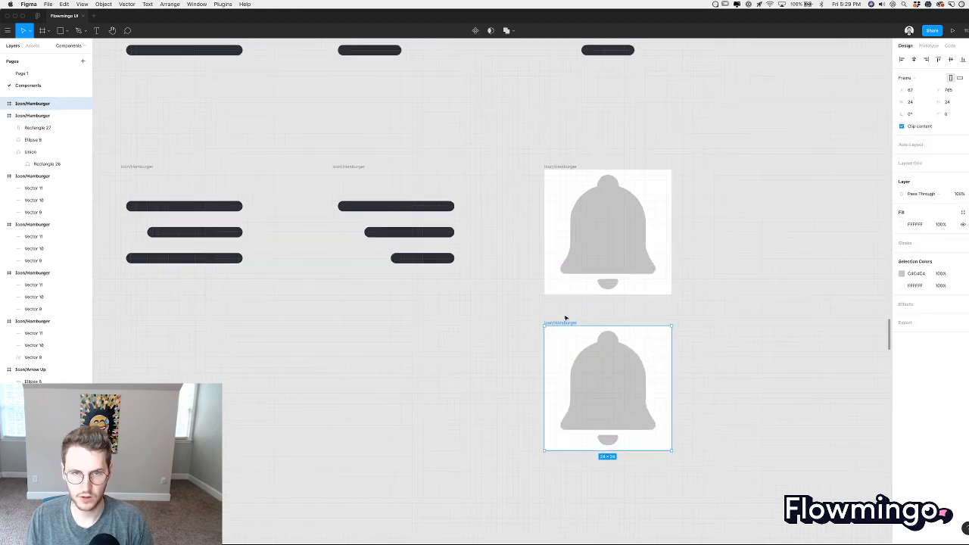
Copy a hamburger line's 2 px 2c2d36 stroke properties onto the duplicate bell's body and knob, replacing their fills.
scroll(416, 242, up, 1)
scroll(416, 242, left, 1)
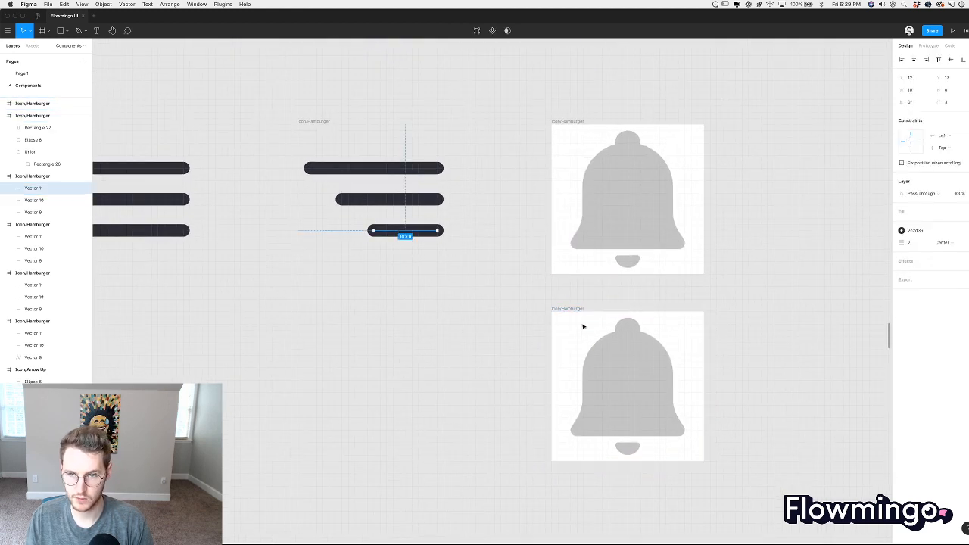
click(636, 346)
double_click(636, 346)
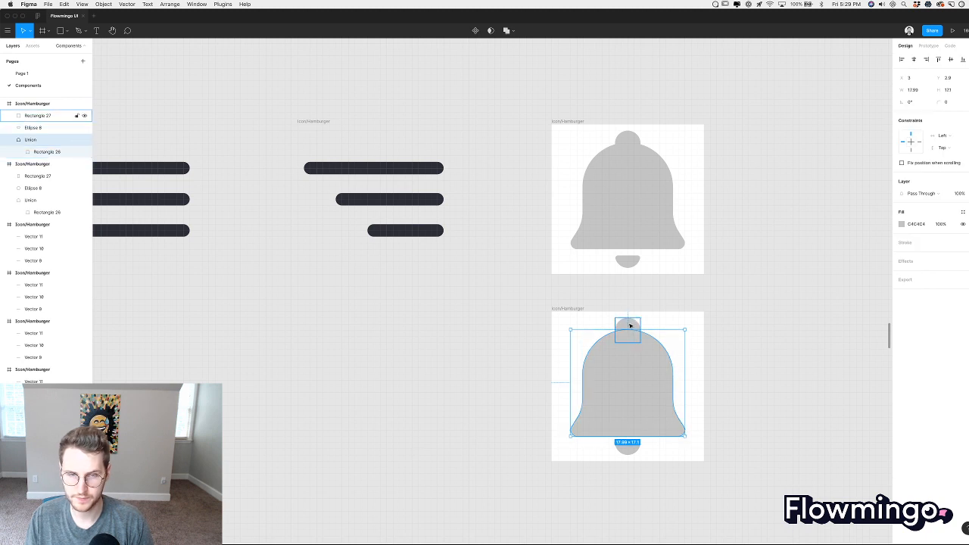
key(super+alt+v)
click(706, 338)
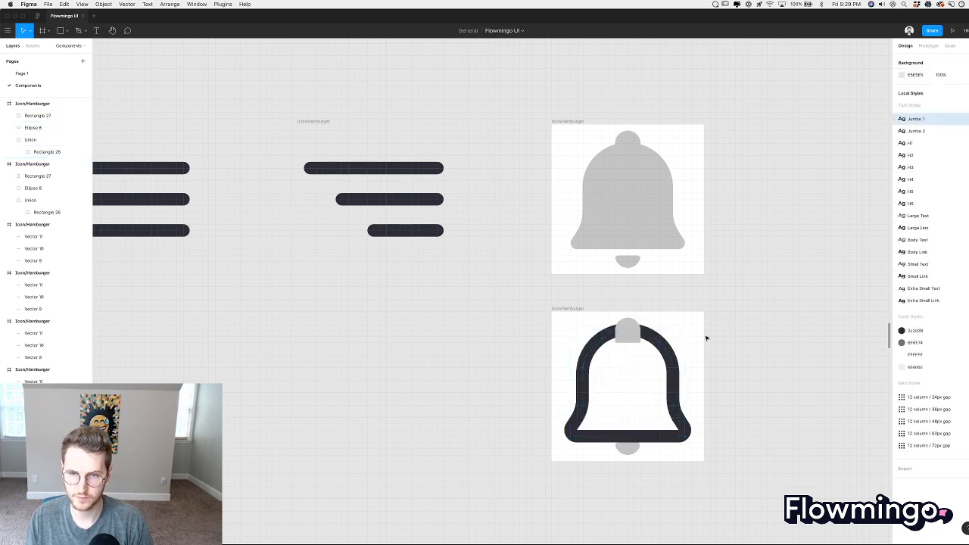
click(638, 338)
key(super+alt+v)
Delete the grey half-ellipse clapper from the duplicate bell.
scroll(666, 350, down, 3)
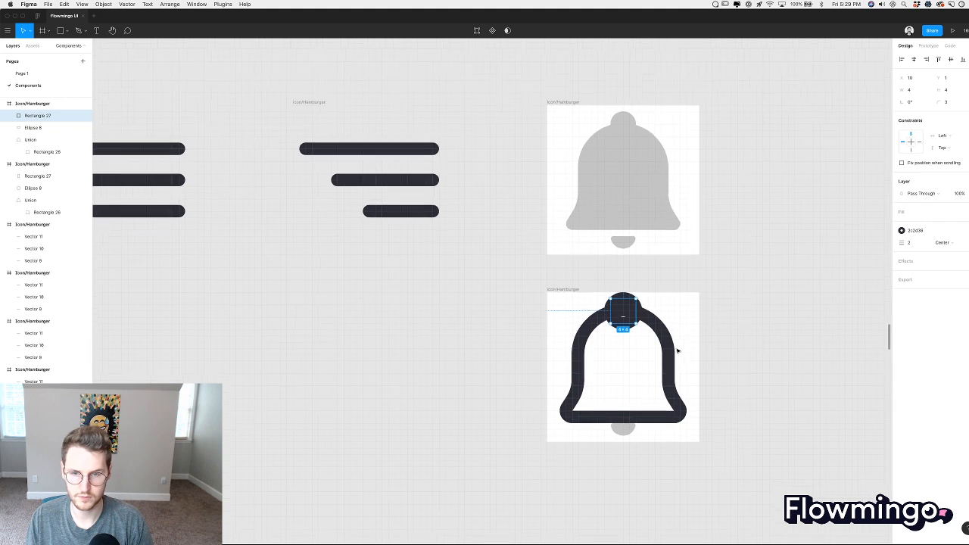
click(638, 405)
scroll(636, 405, right, 2)
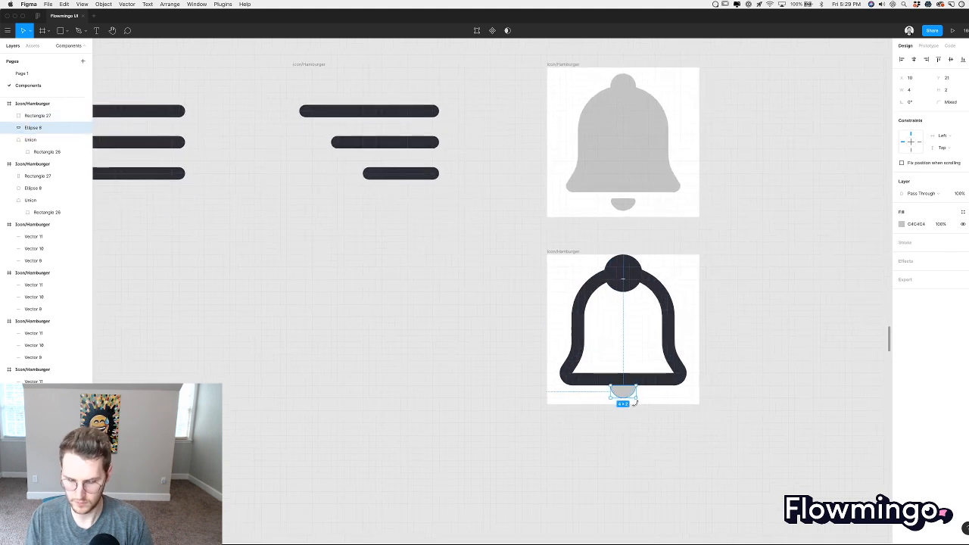
scroll(636, 405, up, 5)
scroll(637, 406, right, 3)
scroll(636, 405, down, 2)
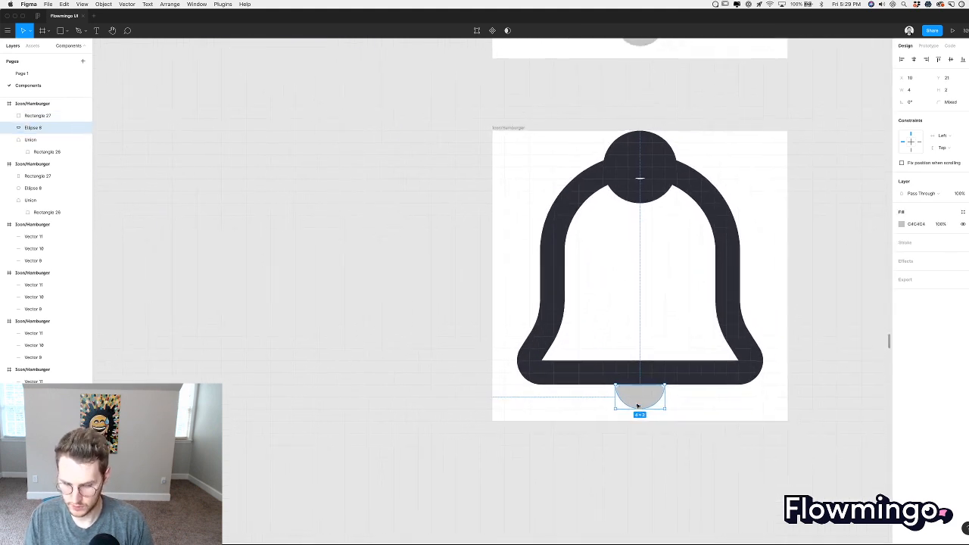
key(Delete)
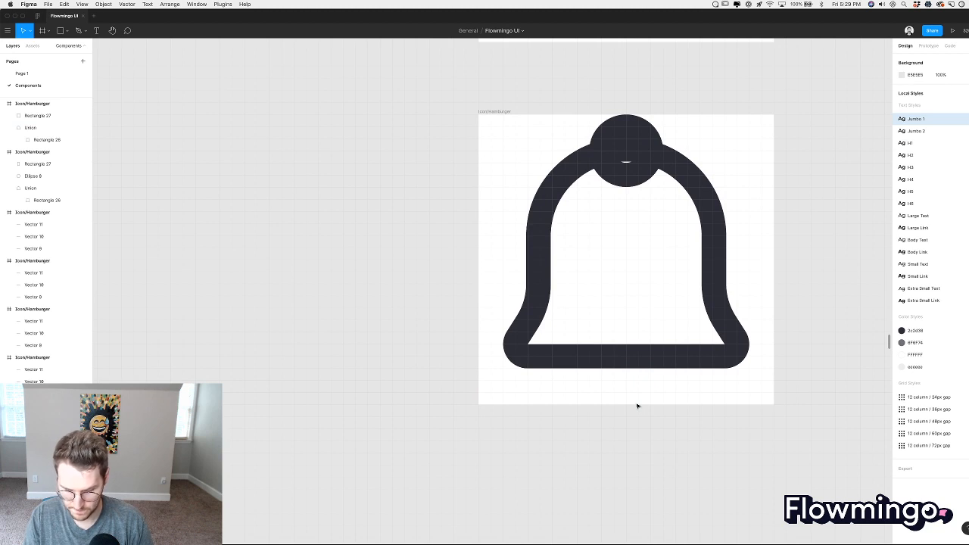
Draw a 6 × 6 circle centred on the bell's bottom edge and give it the copied 2 px dark stroke.
key(o)
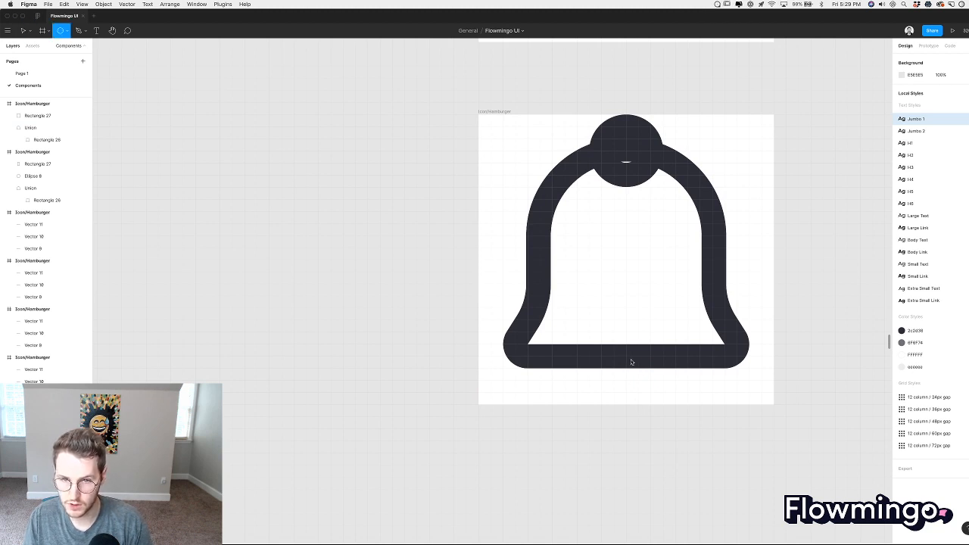
drag(628, 356, 662, 390)
key(super+alt+v)
click(701, 391)
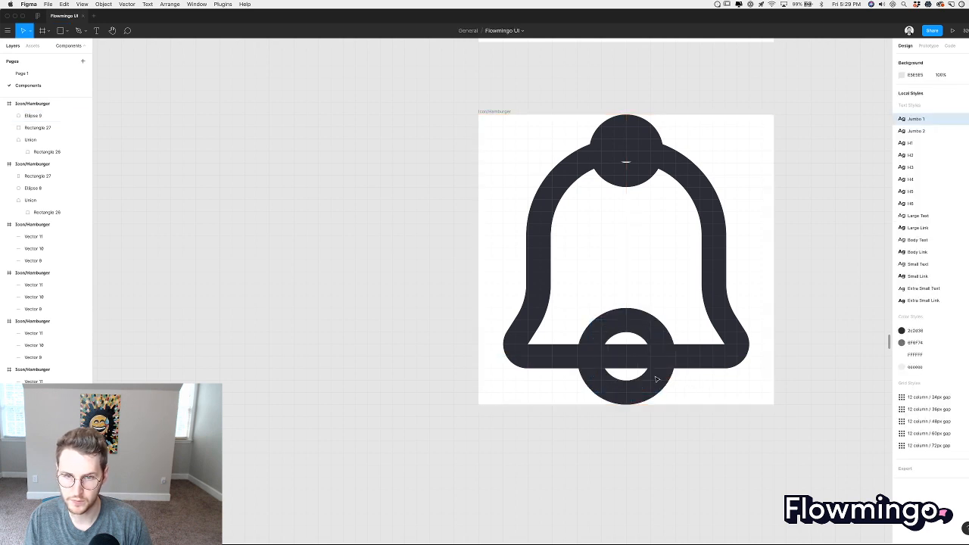
Delete the new circle's uppermost vector point so a half-circle clapper hangs below the bell.
click(654, 335)
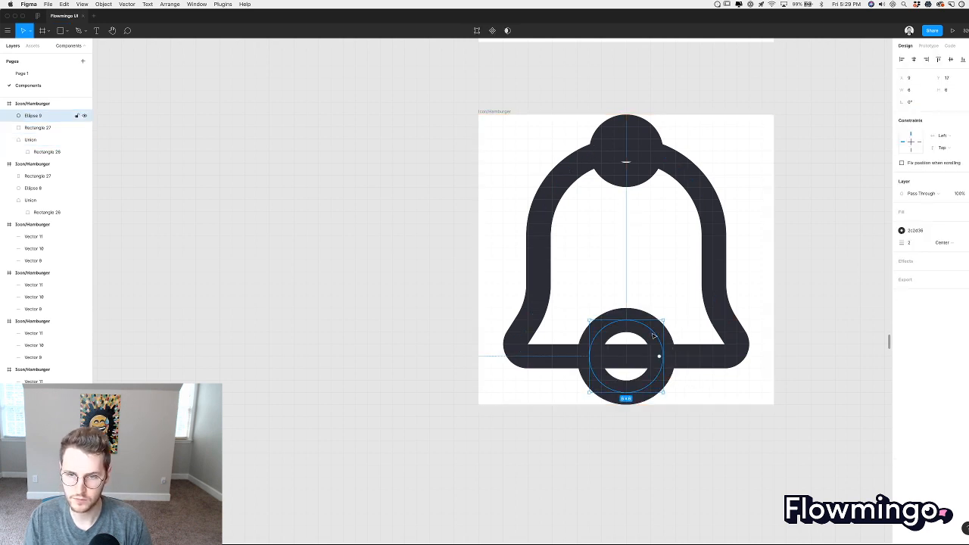
key(Return)
click(626, 319)
key(Delete)
key(Escape)
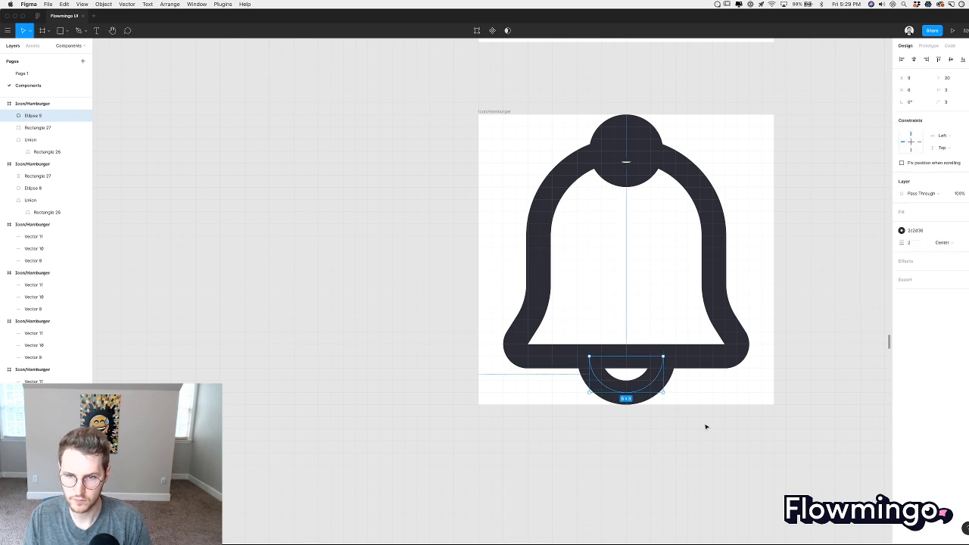
click(725, 413)
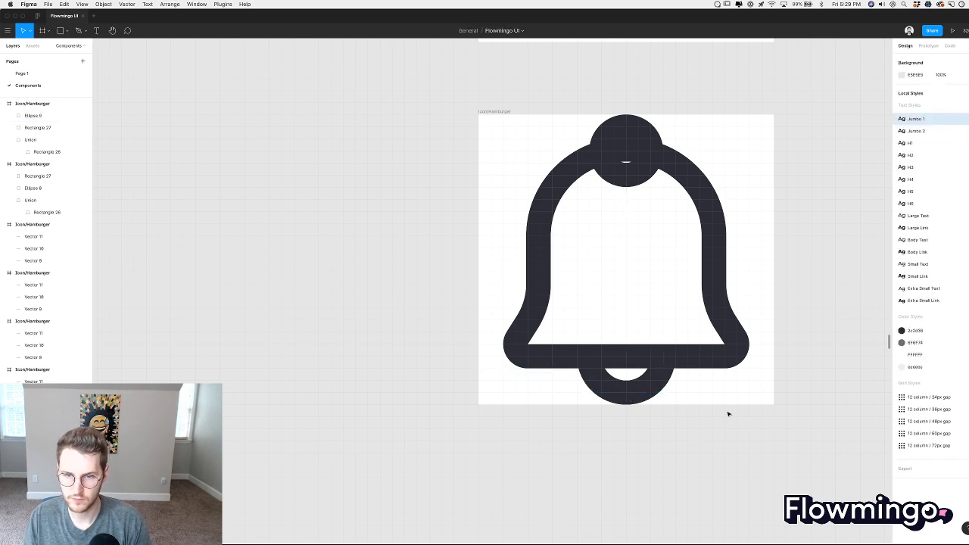
Move the stroked knob rectangle into the outlined bell's body union.
click(622, 159)
scroll(621, 182, up, 2)
drag(68, 127, 71, 140)
scroll(494, 177, up, 3)
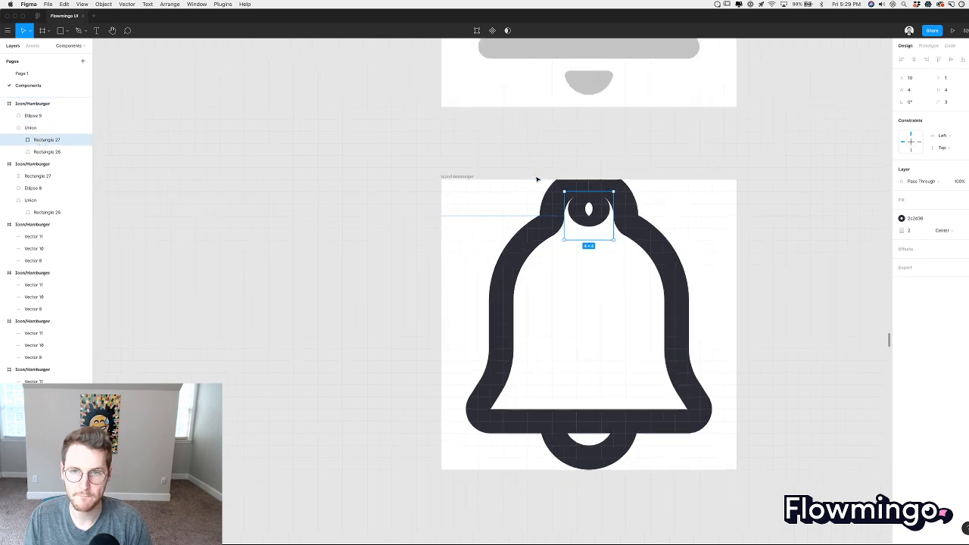
click(575, 248)
click(576, 248)
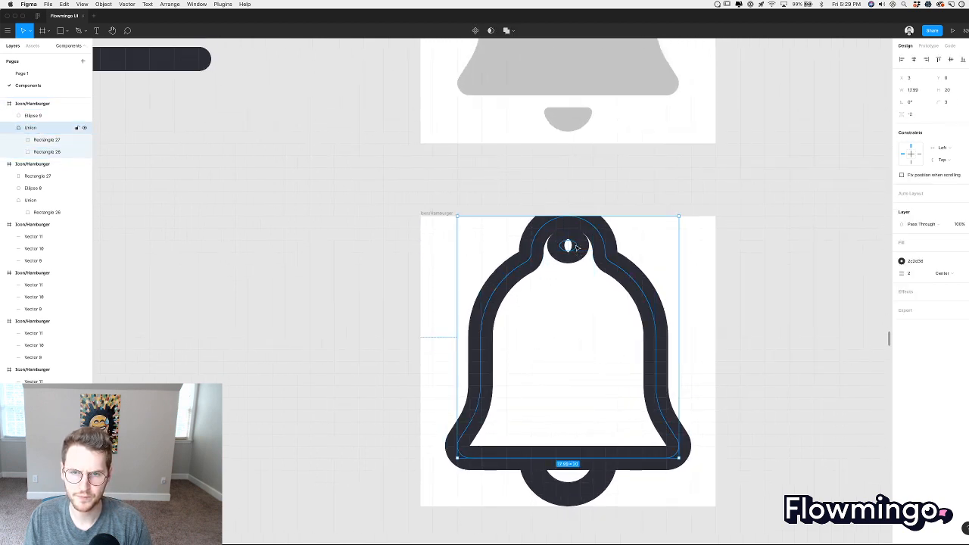
drag(577, 248, 580, 296)
key(super+z)
scroll(589, 262, up, 3)
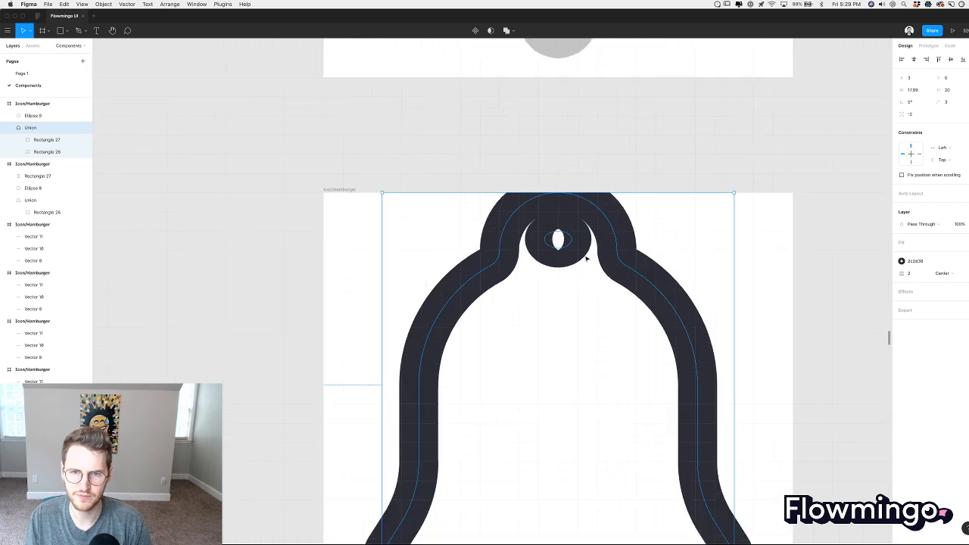
Set the corner radius of the knob rectangle inside the union to 0.
click(567, 236)
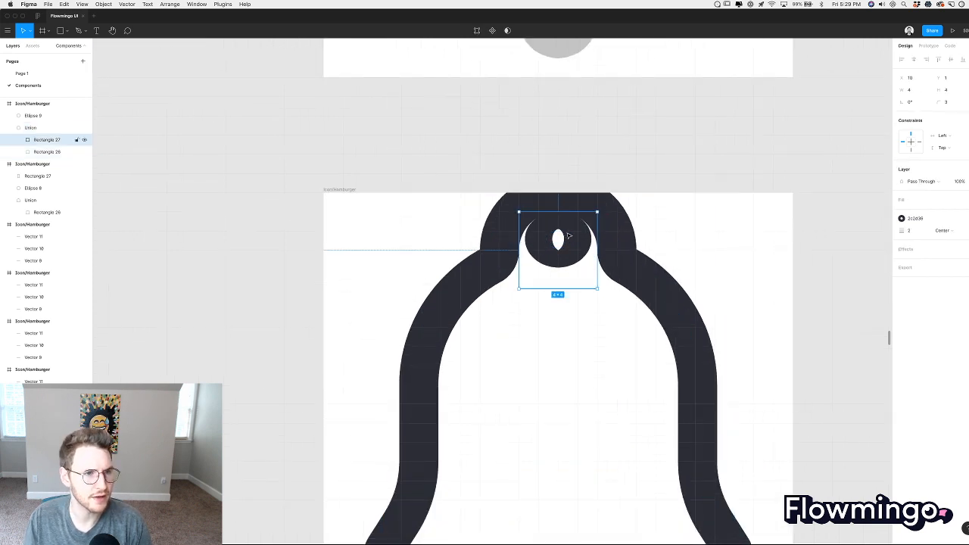
mouse_move(568, 237)
mouse_down()
mouse_move(567, 272)
mouse_move(558, 205)
mouse_move(567, 224)
mouse_up()
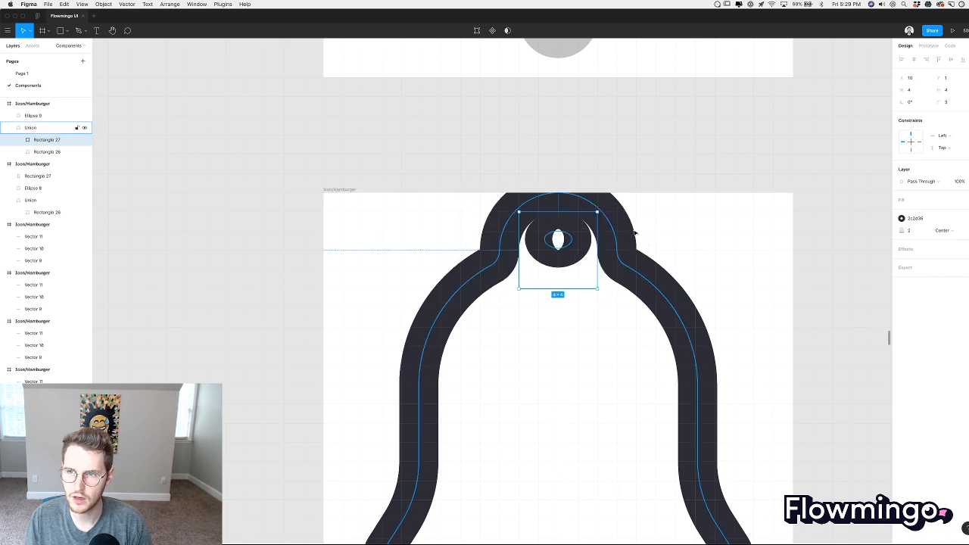
drag(937, 105, 861, 116)
scroll(543, 233, down, 5)
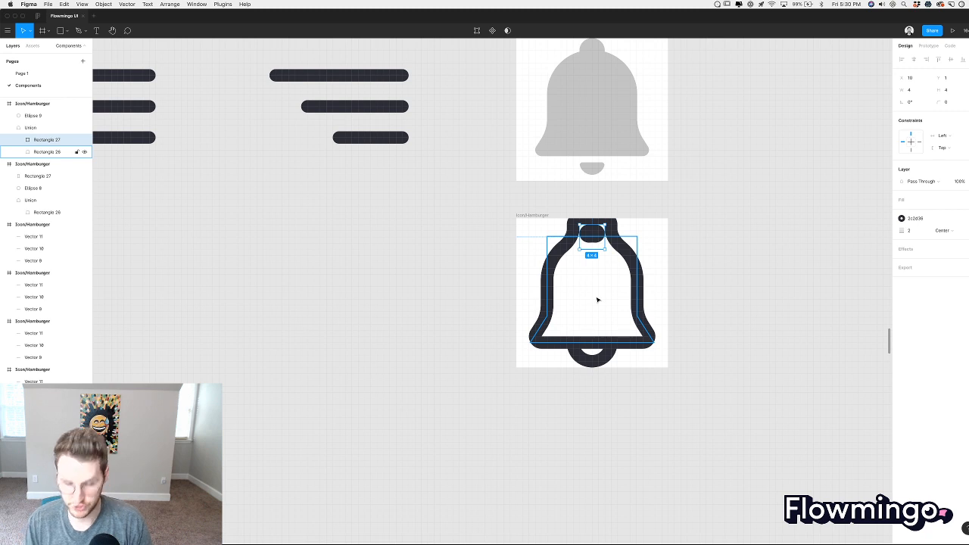
Delete the knob rectangle from the outlined bell's union.
click(639, 235)
scroll(634, 230, up, 5)
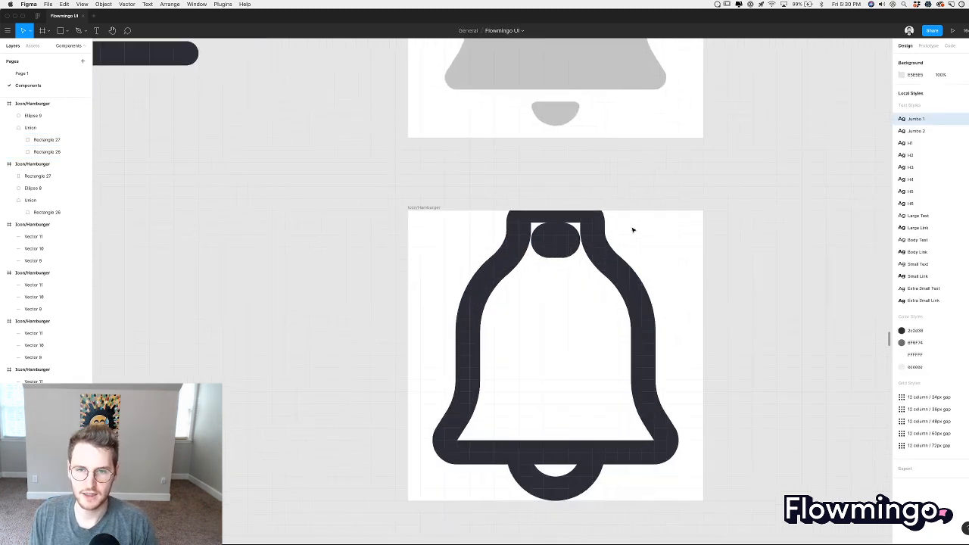
click(563, 240)
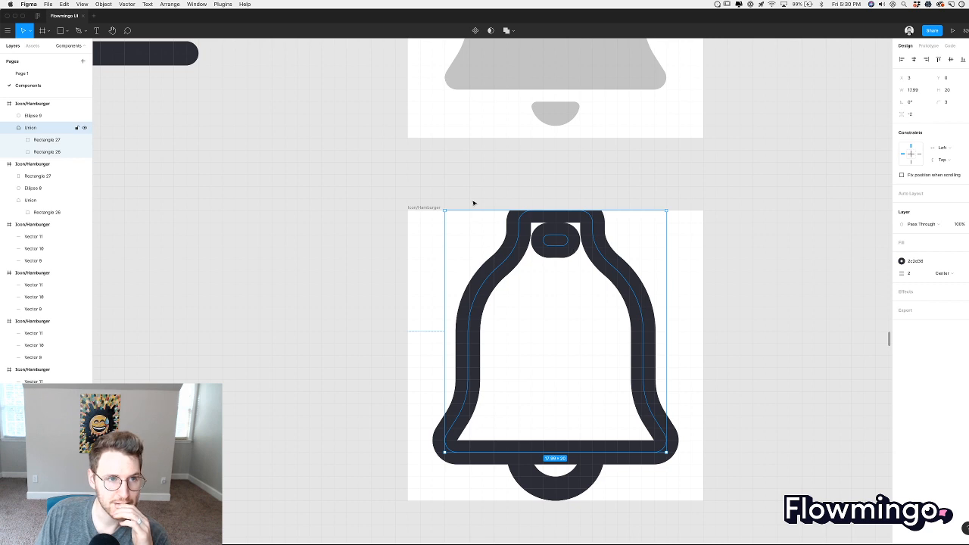
click(45, 141)
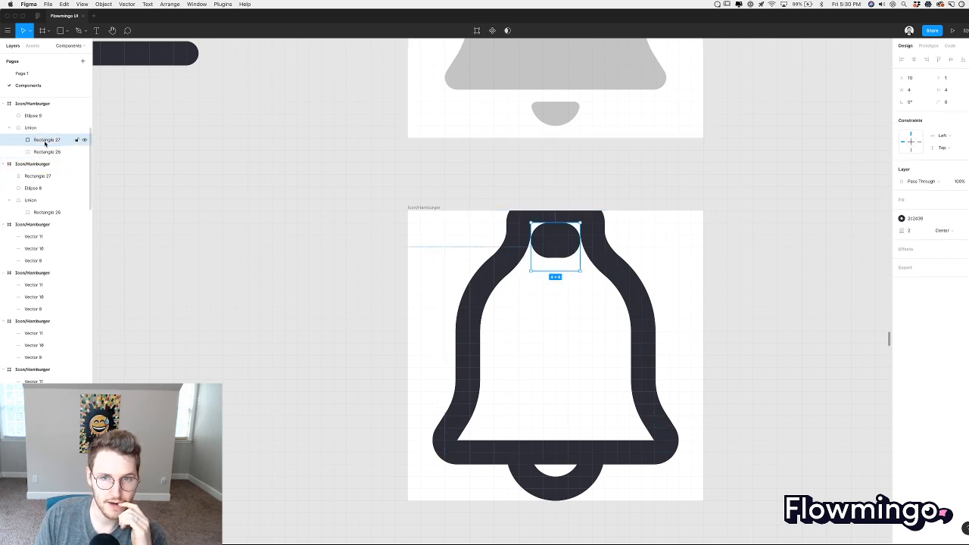
key(Delete)
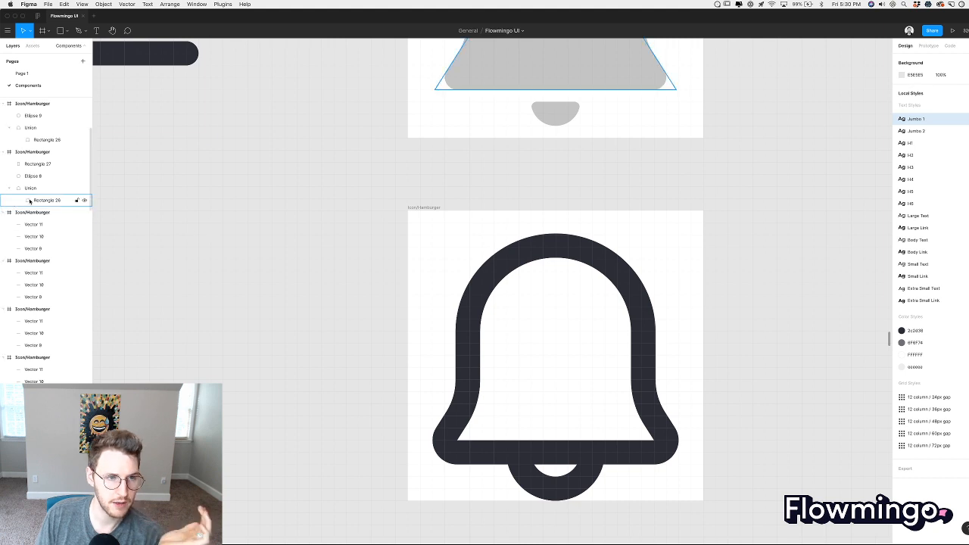
Take the body shape out of the solid bell's union and delete the emptied union.
mouse_move(30, 201)
mouse_down()
mouse_move(31, 184)
mouse_move(33, 205)
mouse_up()
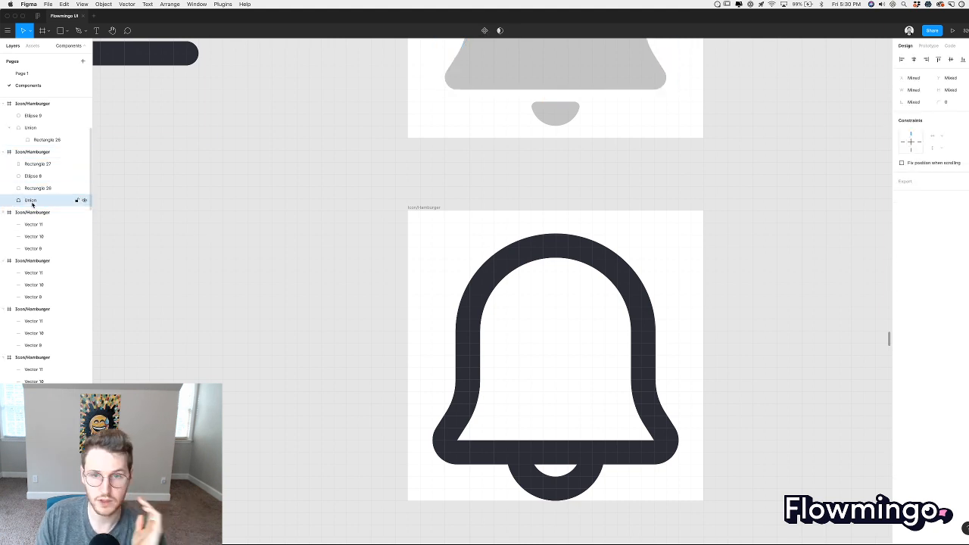
key(Delete)
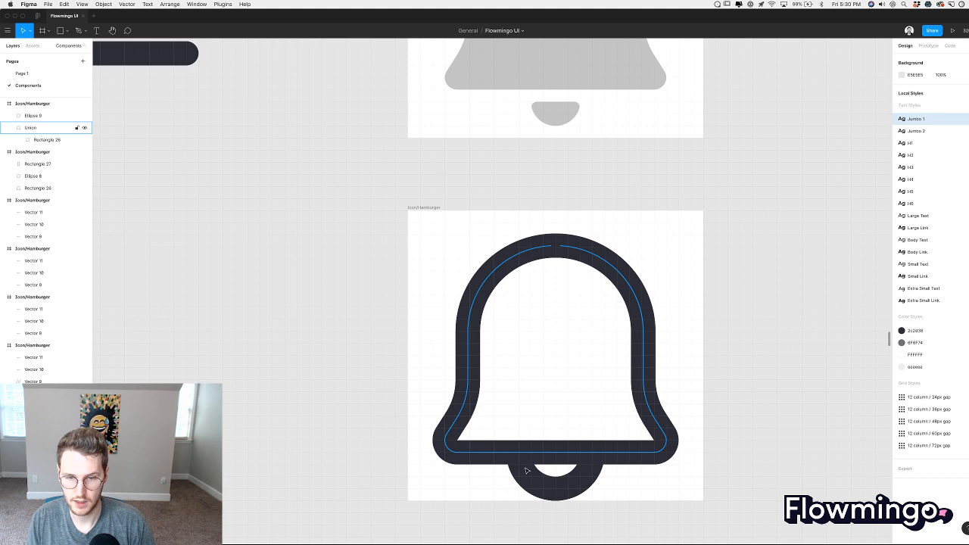
Duplicate the clapper arc, rotate the copy 180°, and fit it smaller on the bell's crown as a rounded knob.
drag(570, 478, 571, 314)
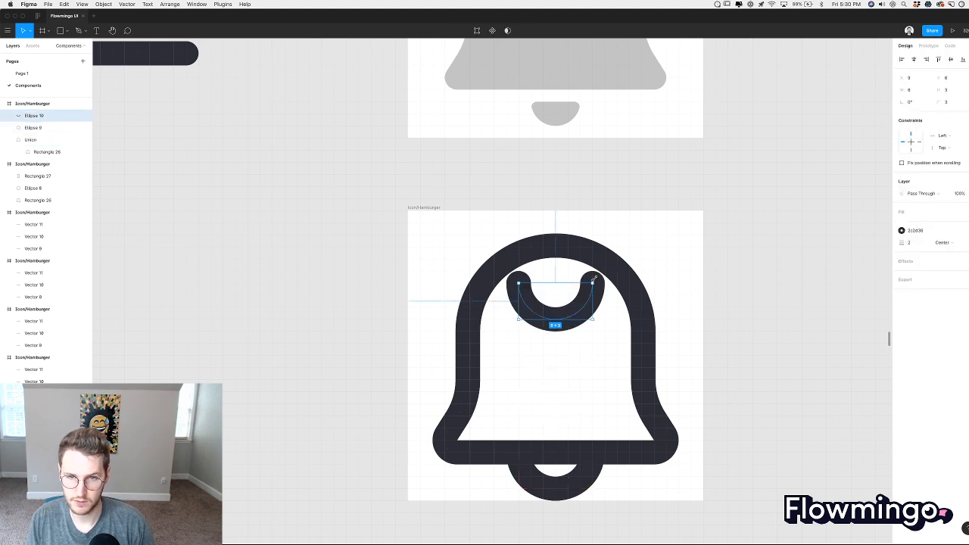
drag(595, 281, 496, 324)
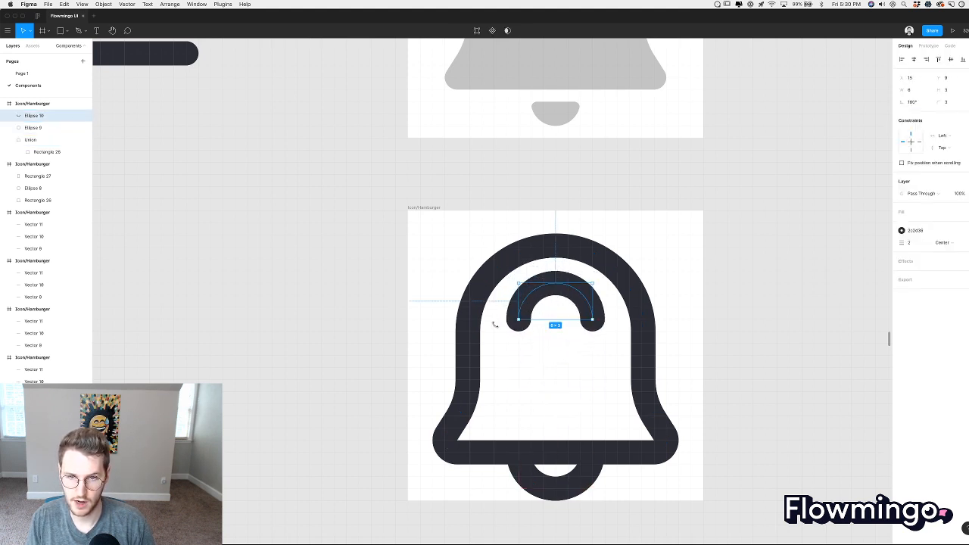
drag(594, 318, 568, 236)
click(533, 340)
click(638, 240)
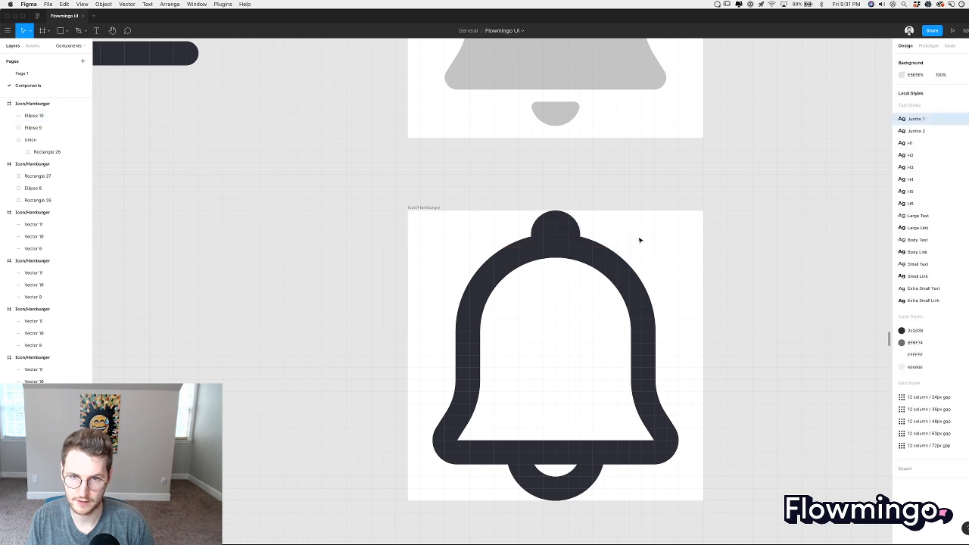
Move the solid bell frame to X 27, Y 765, and place the outlined bell at X 67, Y 735 in the hamburger row.
scroll(639, 240, down, 5)
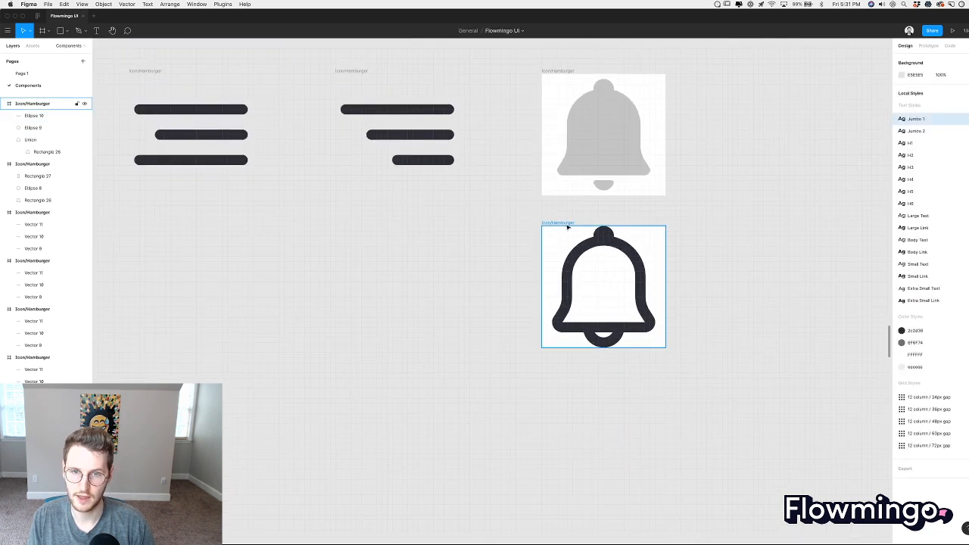
scroll(567, 225, up, 2)
scroll(568, 226, right, 2)
scroll(567, 226, down, 5)
drag(522, 167, 393, 265)
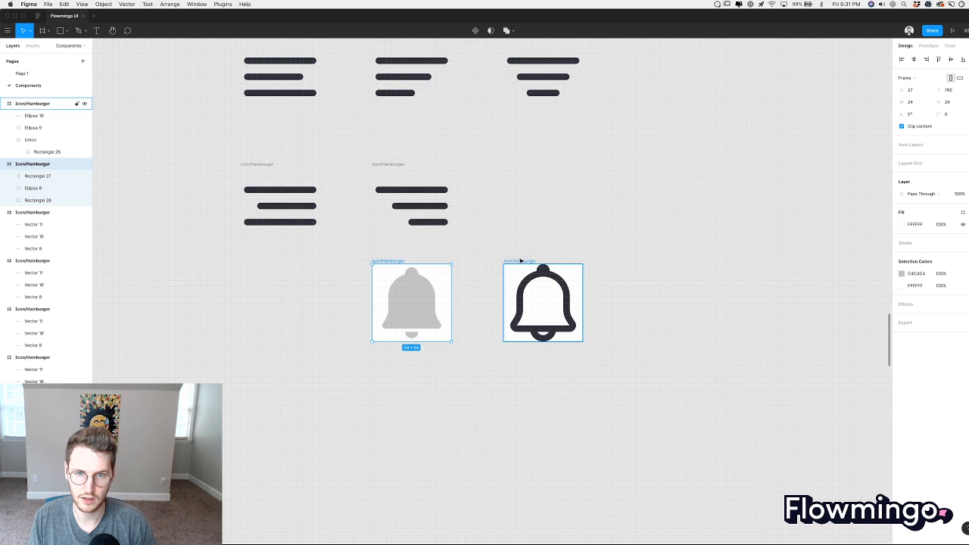
drag(521, 260, 519, 165)
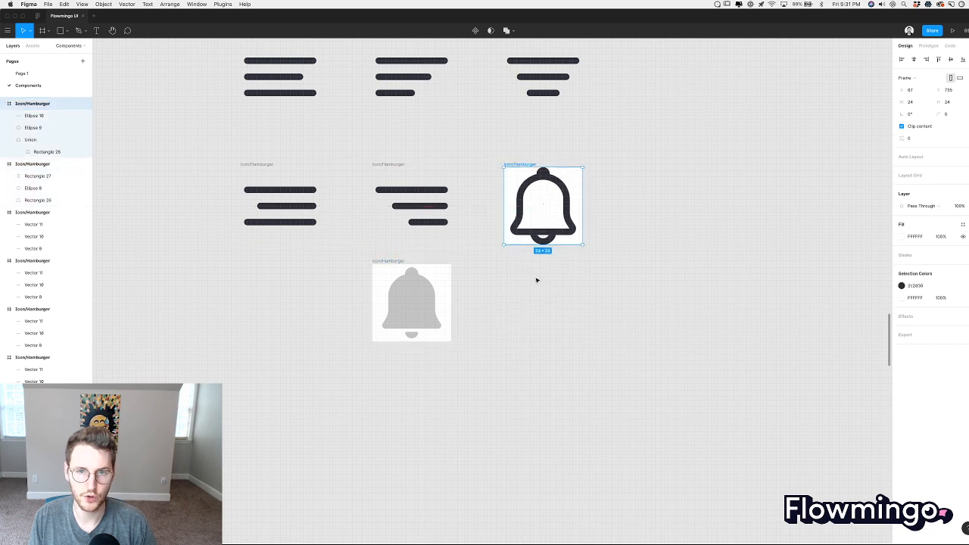
click(537, 280)
Move the solid bell frame into the column of solid icons, directly below the solid map pin.
scroll(537, 280, up, 5)
scroll(537, 280, left, 6)
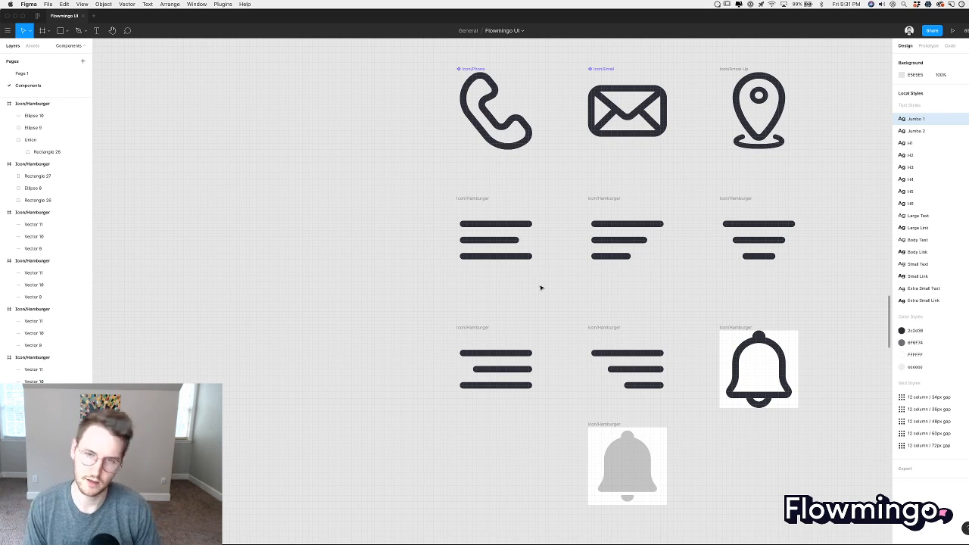
scroll(540, 288, down, 5)
drag(595, 393, 340, 157)
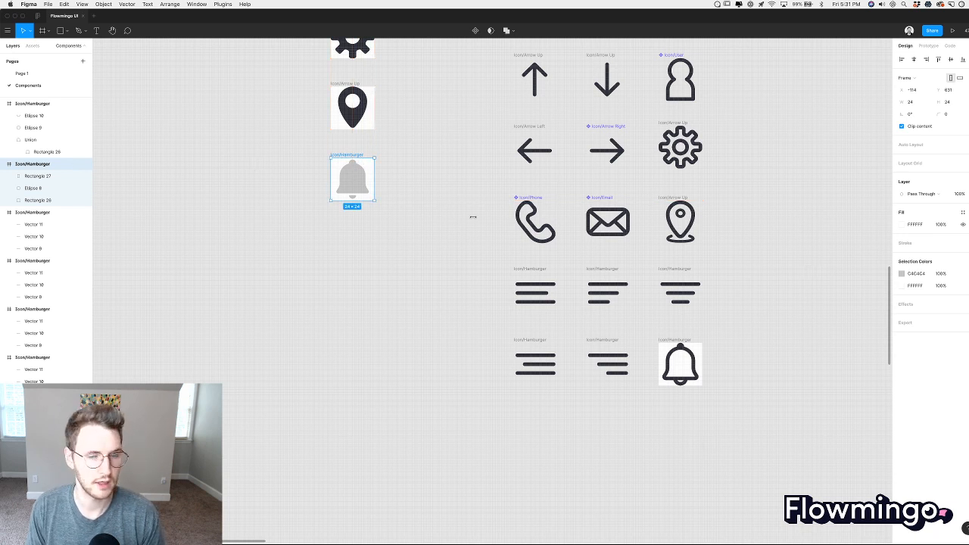
Recolour the grey shapes of the solid bell icon with the dark colour style.
click(963, 274)
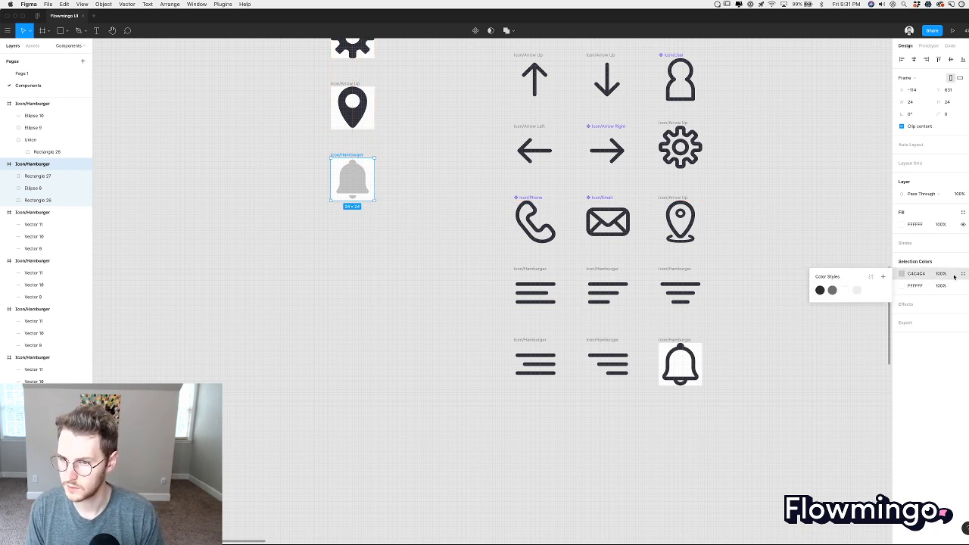
click(820, 291)
click(317, 239)
scroll(464, 276, up, 3)
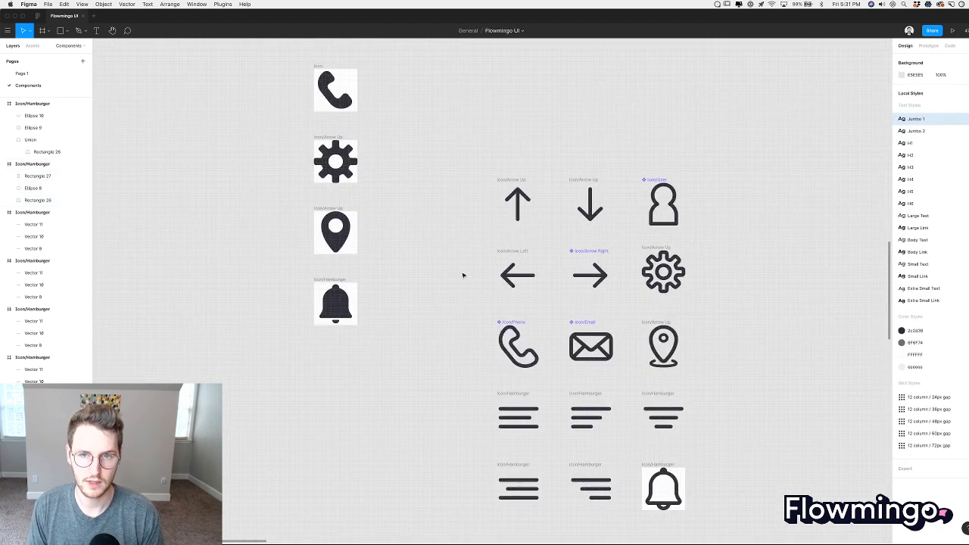
Hide the white background fill of the outlined bell's frame in the hamburger row.
scroll(463, 275, down, 4)
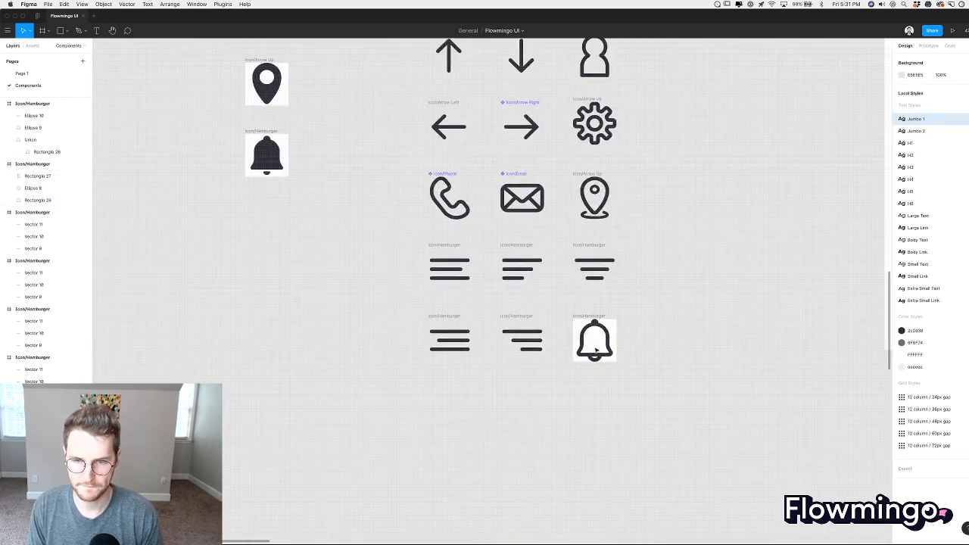
click(594, 341)
click(963, 236)
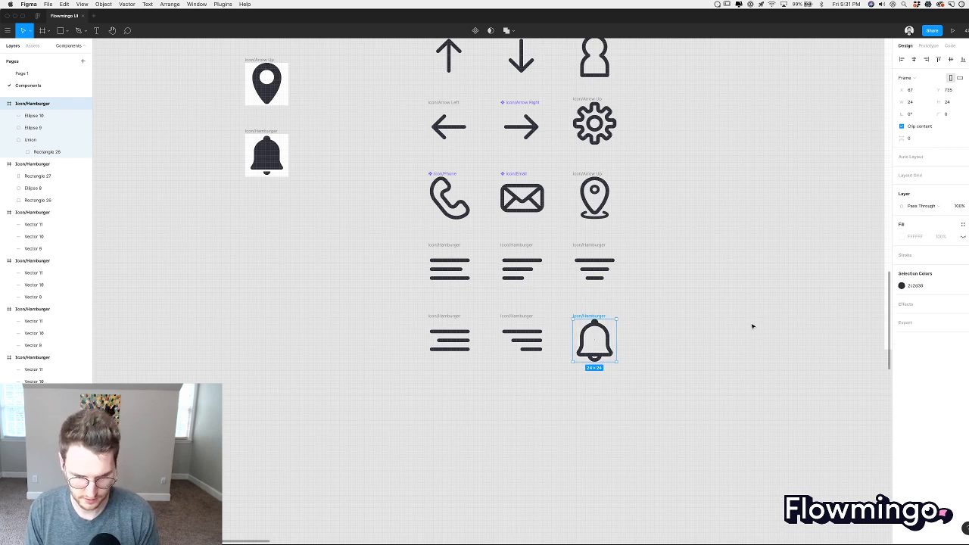
click(689, 426)
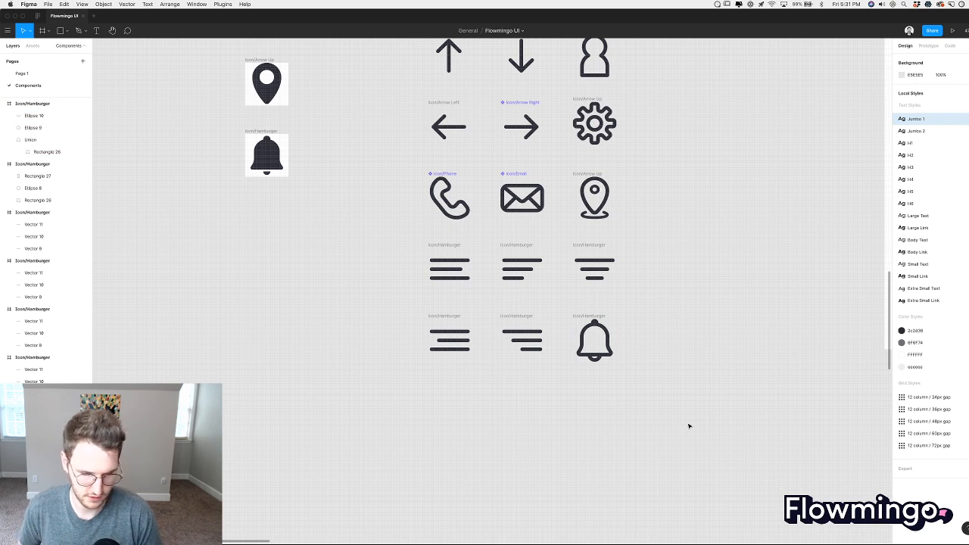
scroll(689, 426, up, 5)
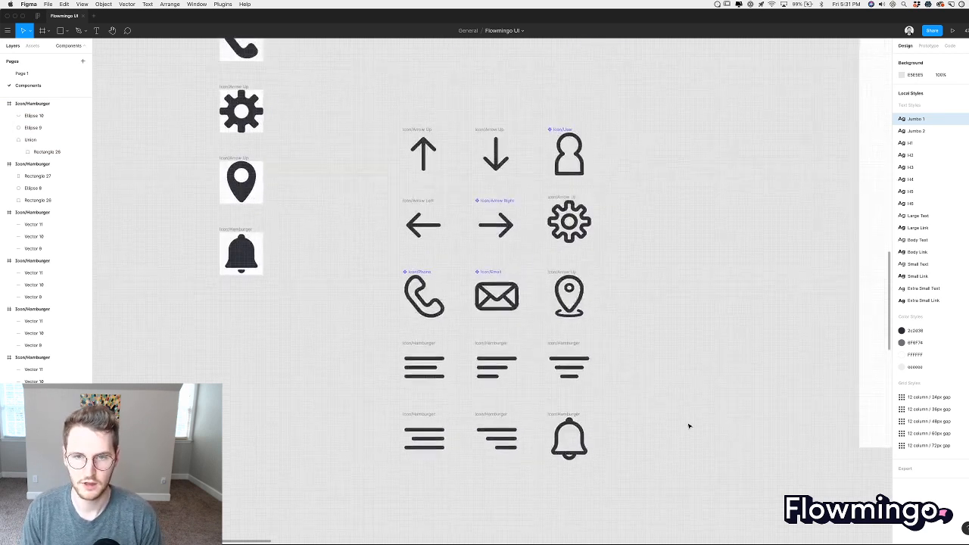
scroll(671, 431, down, 5)
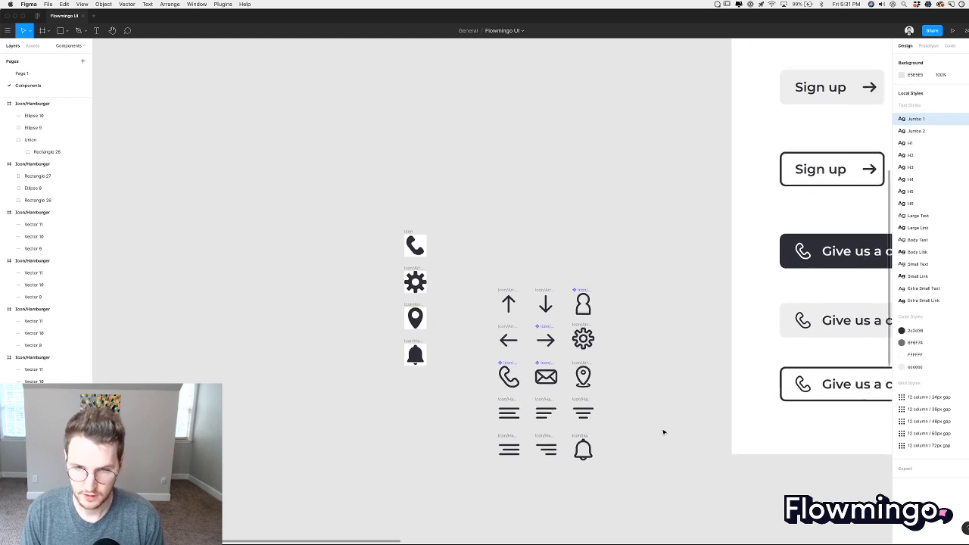
scroll(602, 345, up, 5)
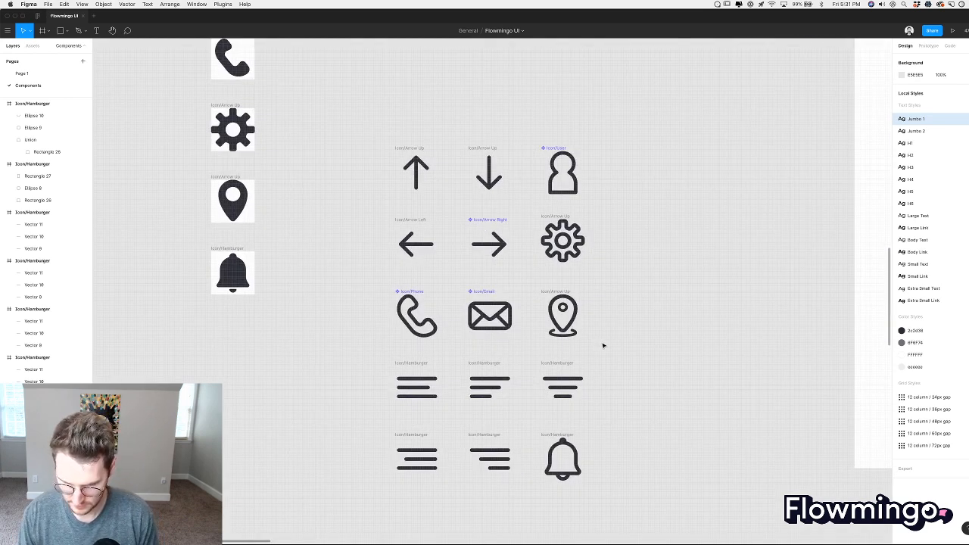
scroll(604, 346, down, 1)
scroll(603, 345, up, 1)
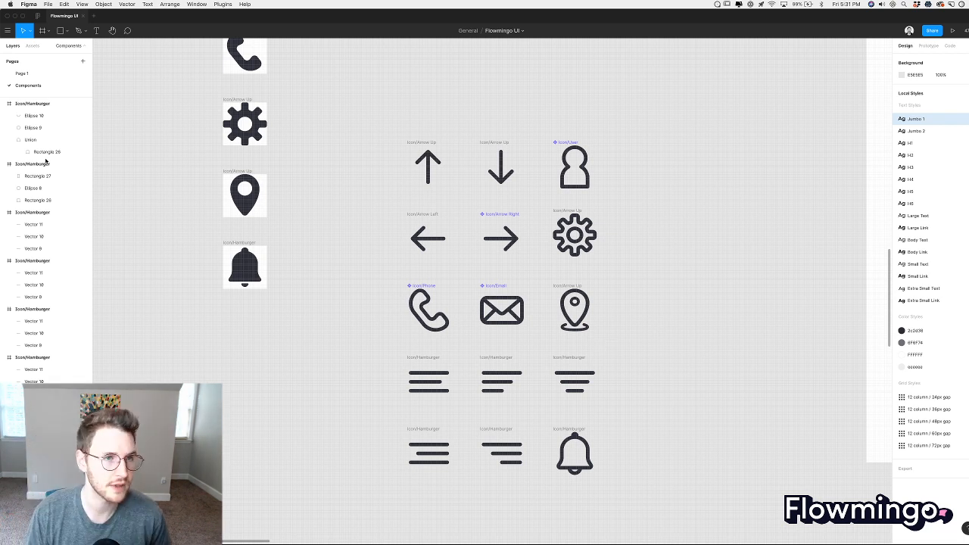
Look through the list of installed plugins, from Autoflow down to Unsplash.
click(223, 5)
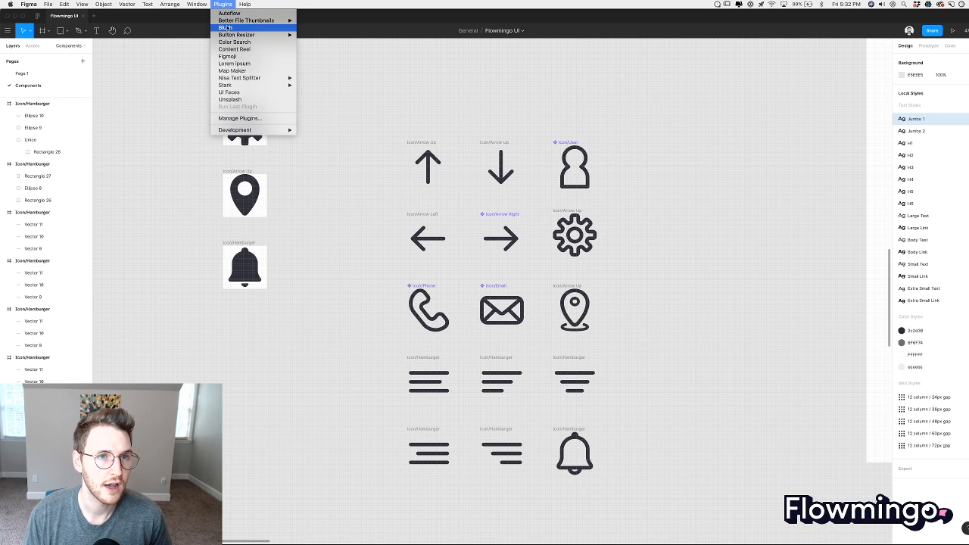
mouse_move(262, 21)
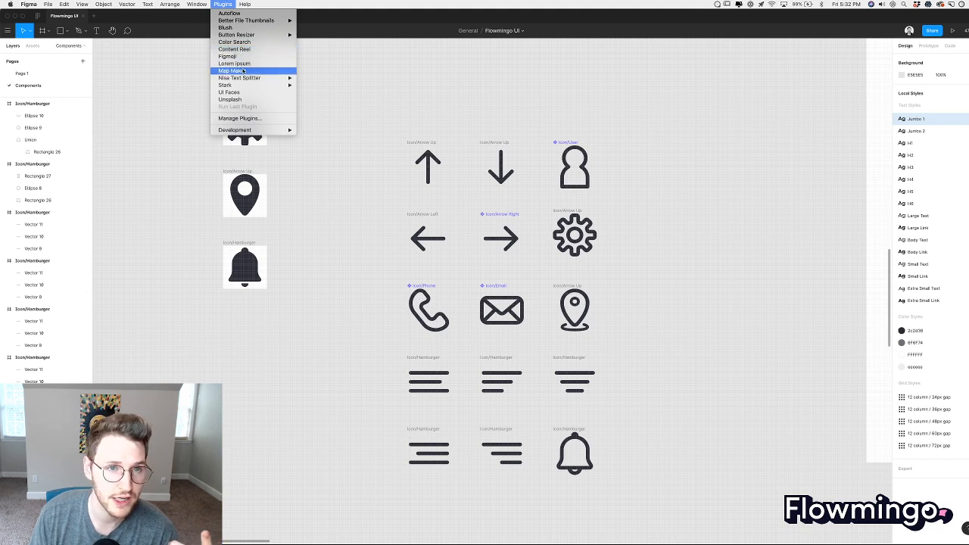
mouse_move(243, 89)
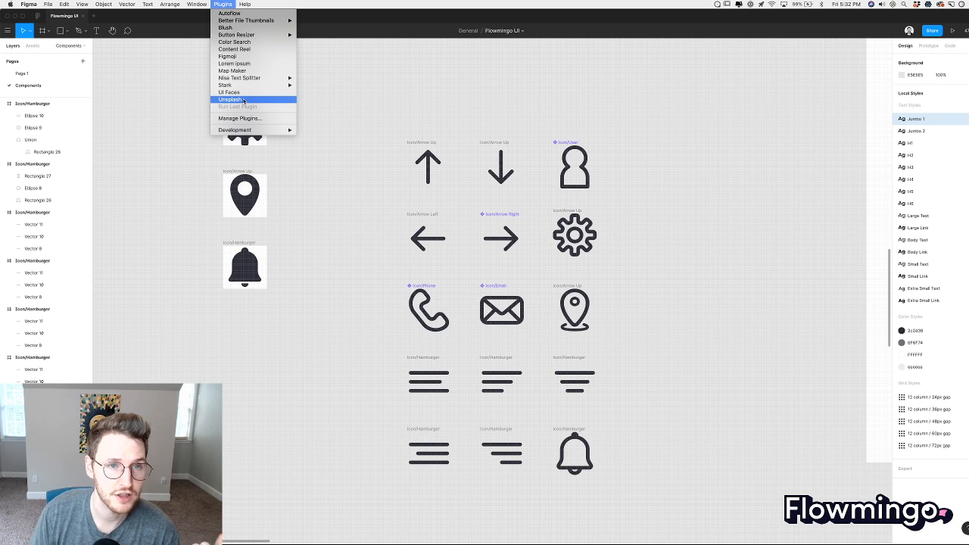
click(305, 169)
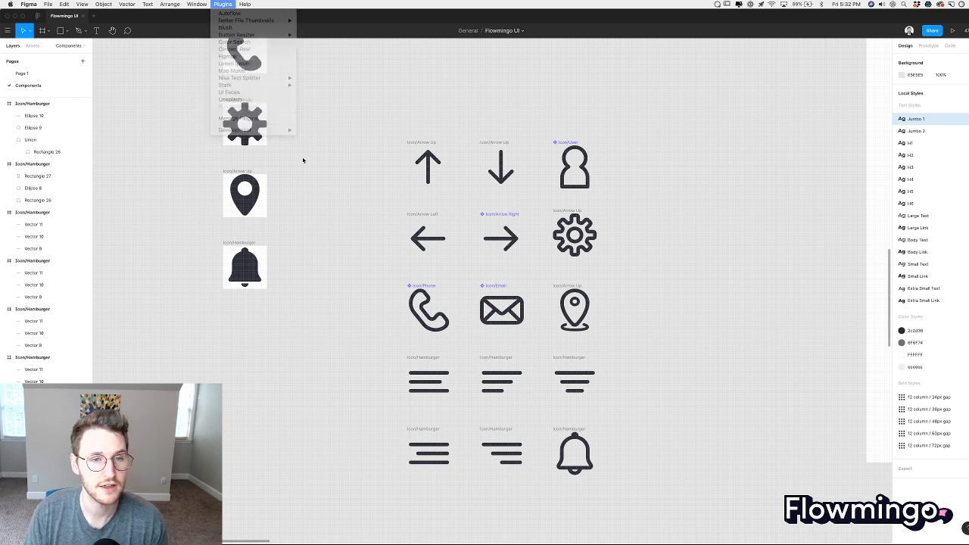
Draw a square about 263 × 263 below the icon set and duplicate it twice into an evenly spaced row of three.
scroll(343, 217, down, 5)
scroll(343, 217, down, 3)
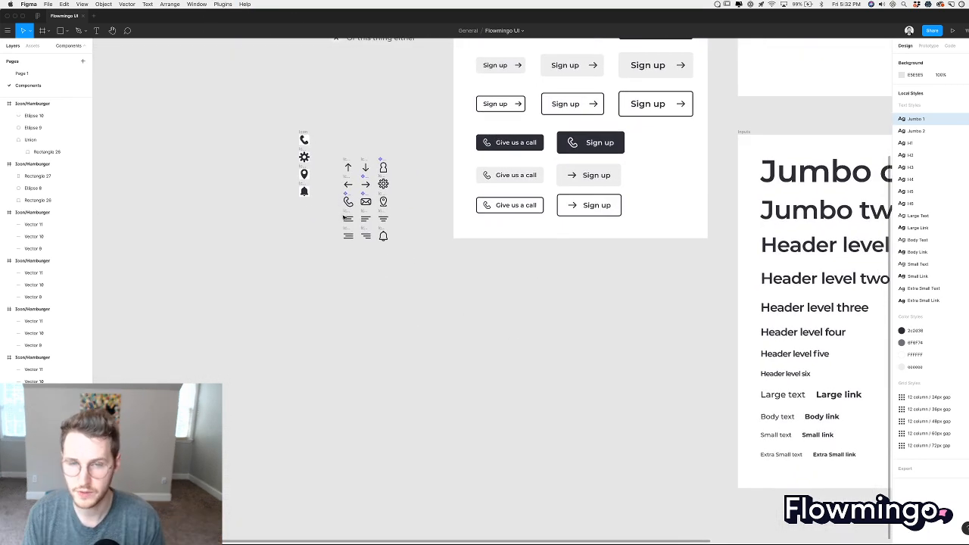
key(r)
mouse_move(329, 255)
mouse_down()
mouse_move(426, 350)
mouse_move(413, 368)
mouse_up()
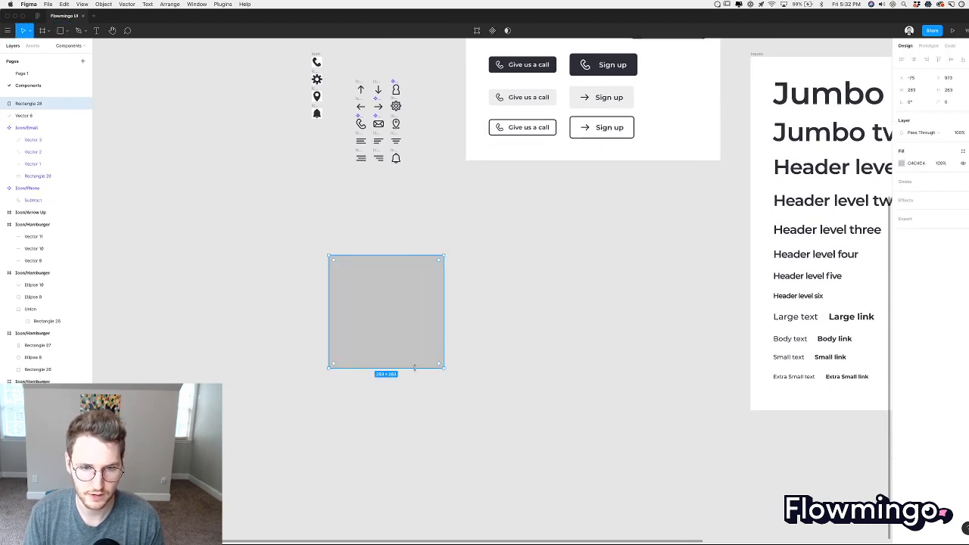
drag(428, 308, 538, 308)
key(super+d)
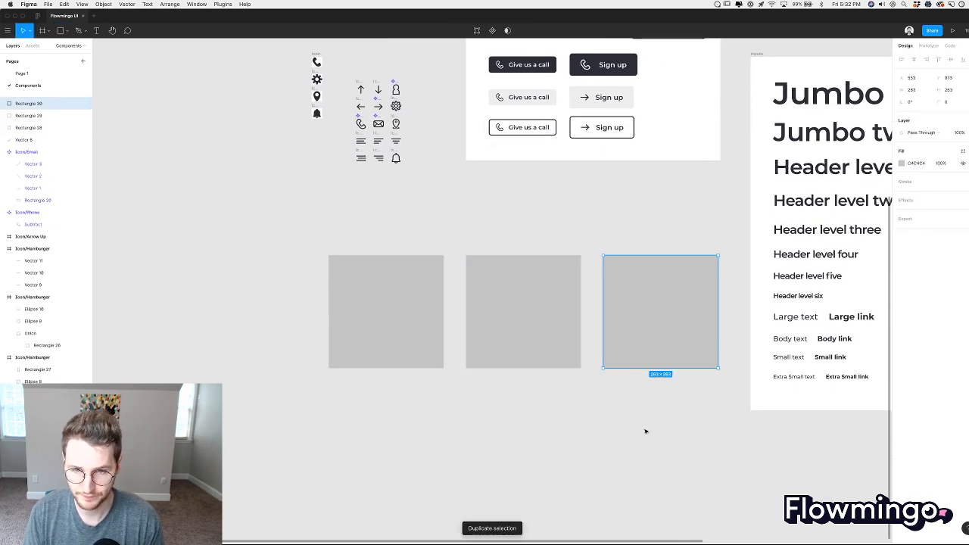
Fill the three squares with random photos using the Unsplash plugin, and move the plugin window clear of them.
drag(659, 424, 316, 262)
right_click(371, 281)
mouse_move(415, 432)
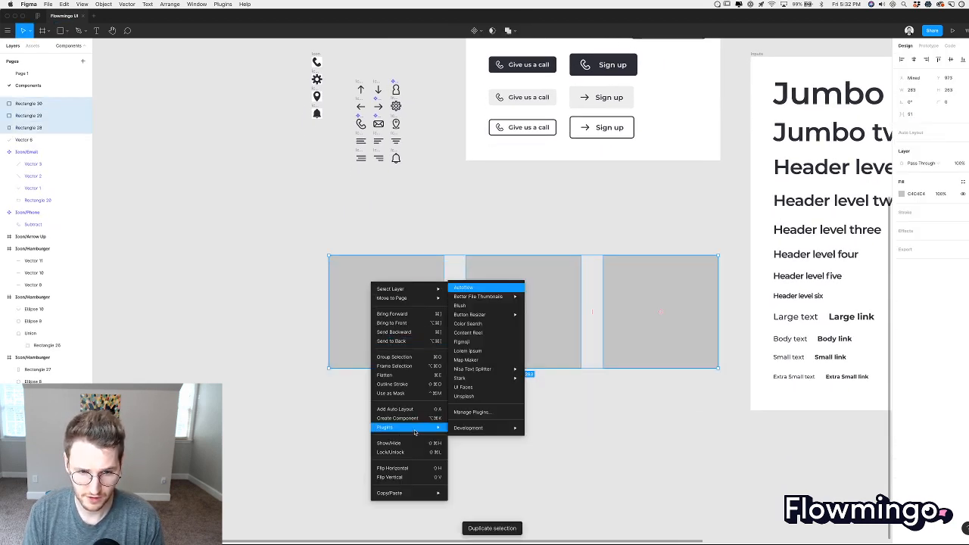
click(477, 398)
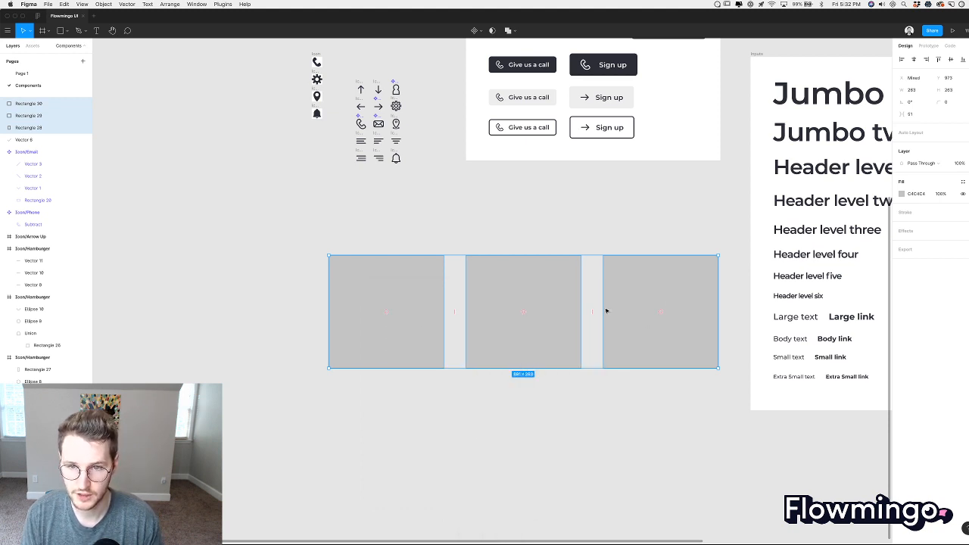
click(501, 169)
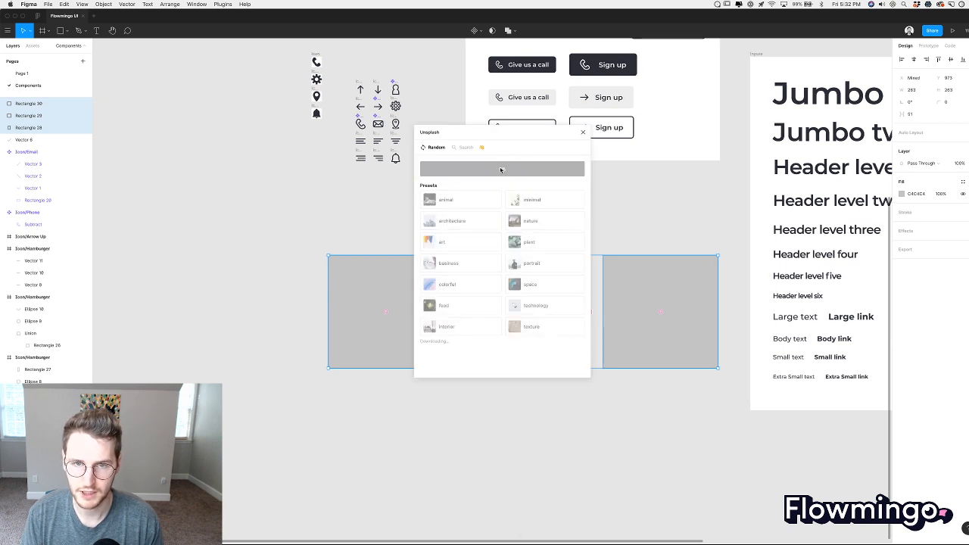
drag(530, 131, 818, 173)
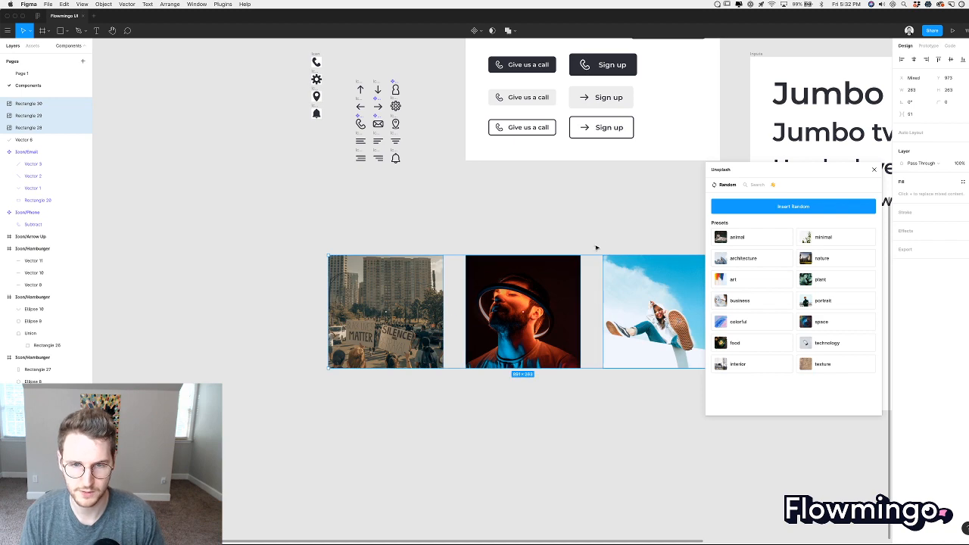
Delete the three photo-filled squares.
click(641, 240)
drag(641, 240, 397, 301)
key(Delete)
Go to Page 1 and select the body paragraphs of all three timeline steps together.
scroll(397, 300, right, 3)
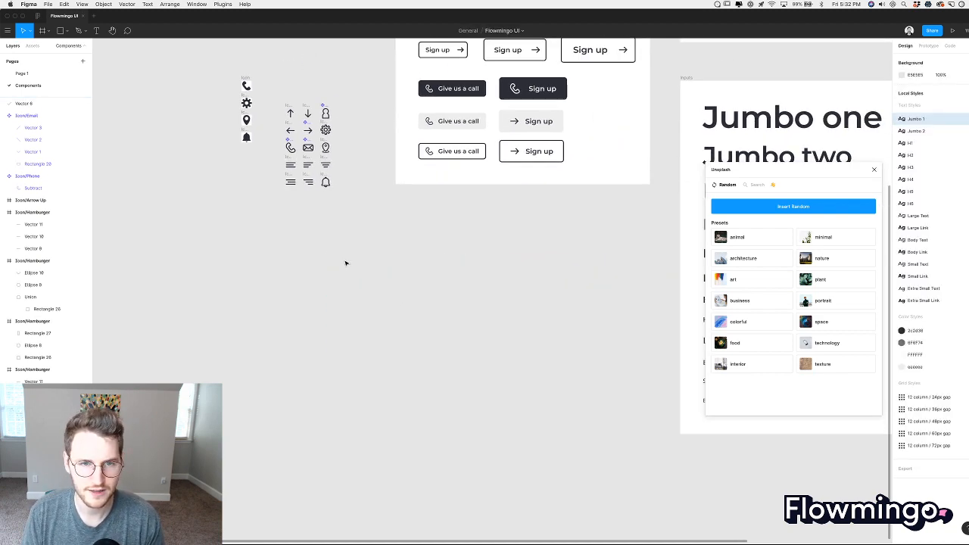
scroll(371, 219, up, 3)
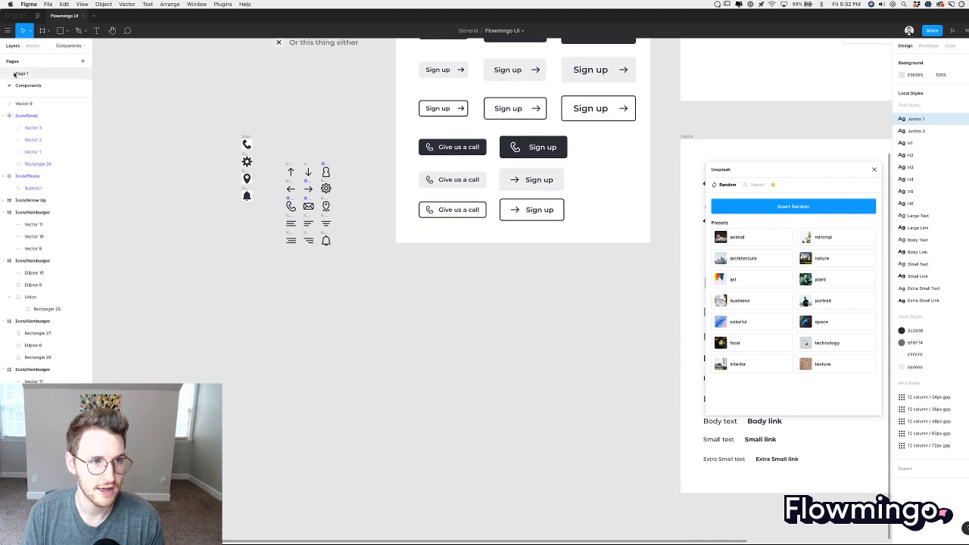
click(16, 73)
click(580, 229)
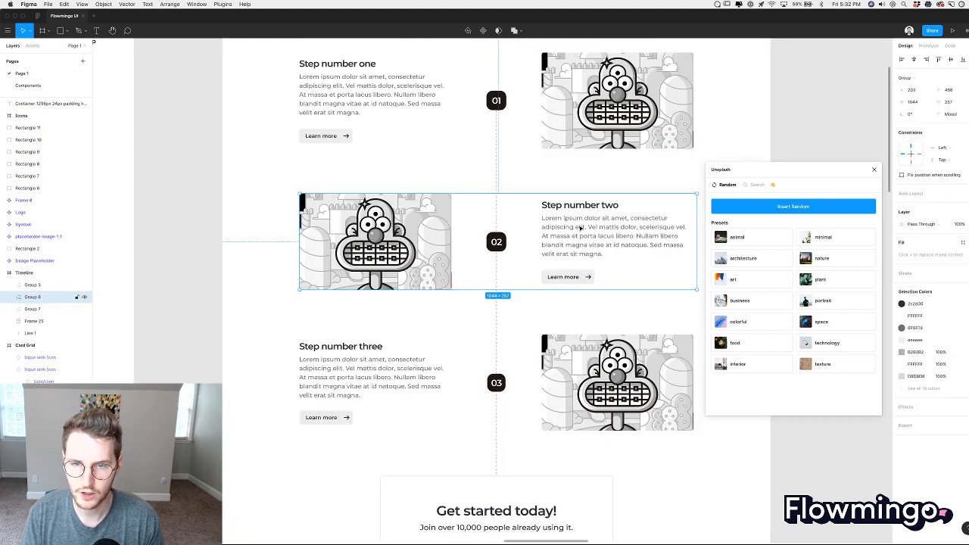
double_click(580, 229)
shift+click(350, 394)
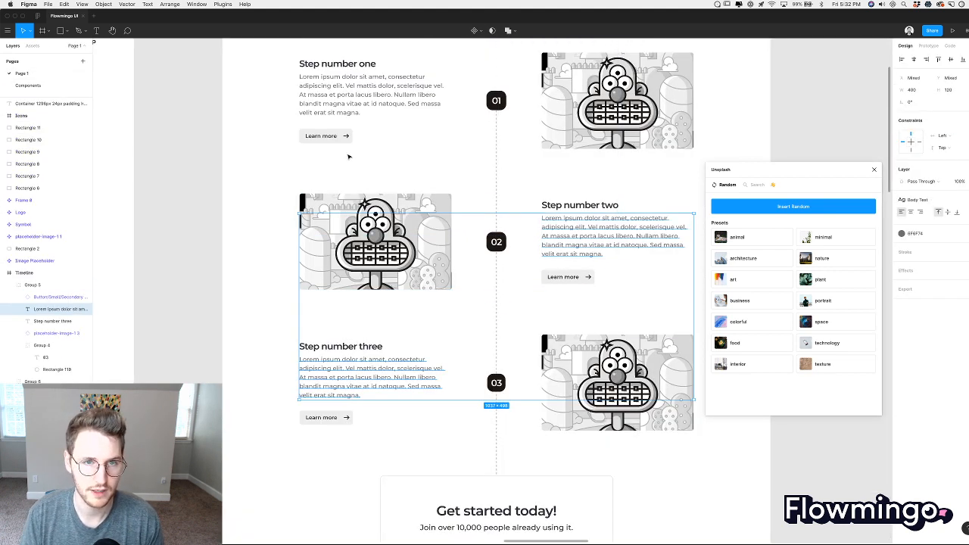
shift+click(353, 113)
Replace the three timeline step headings with sample names by applying Content Reel's Full Name (first last) set.
click(337, 64)
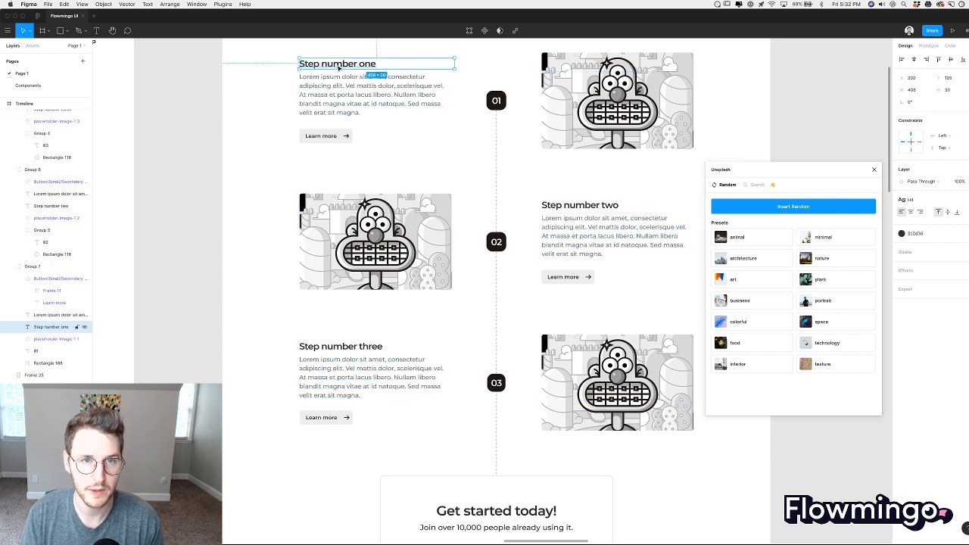
shift+click(580, 205)
shift+click(344, 350)
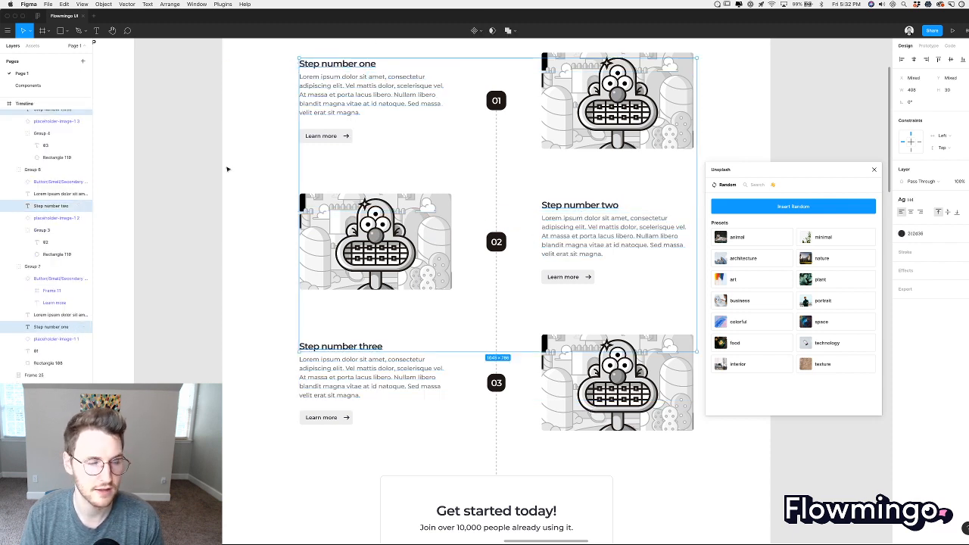
right_click(317, 67)
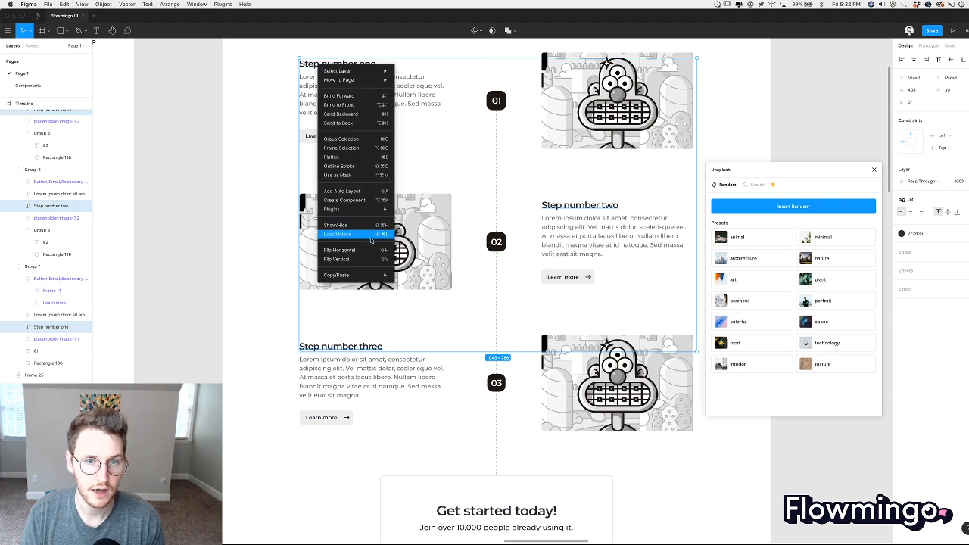
mouse_move(348, 209)
mouse_move(409, 236)
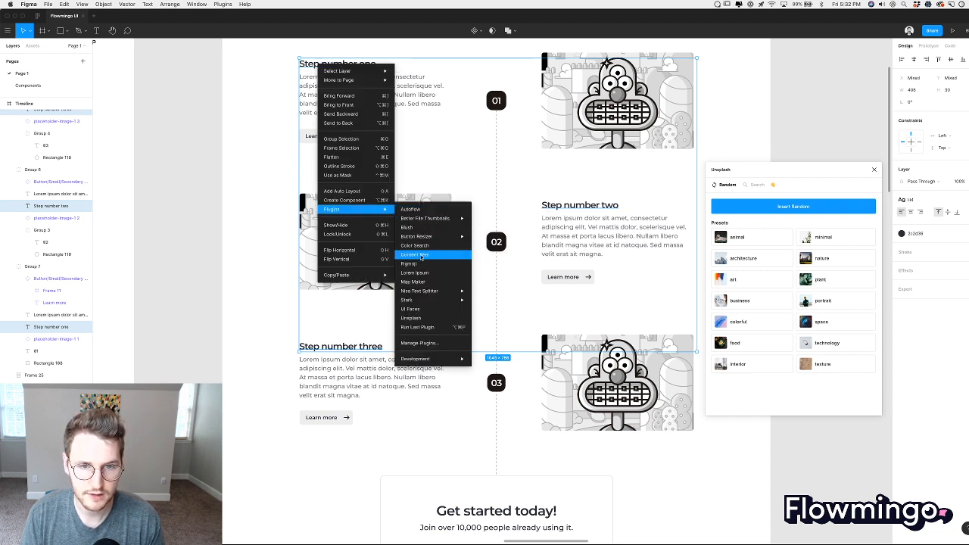
click(424, 256)
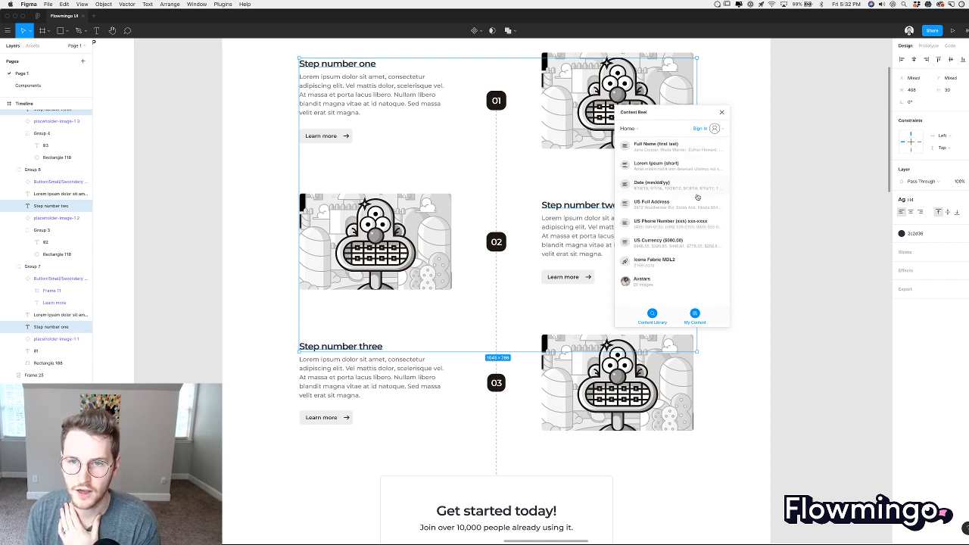
click(654, 154)
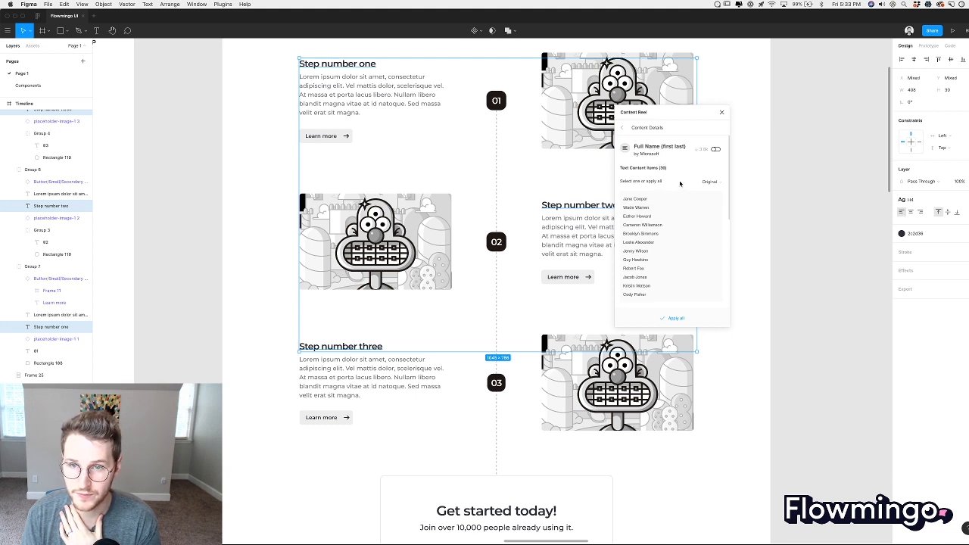
click(676, 319)
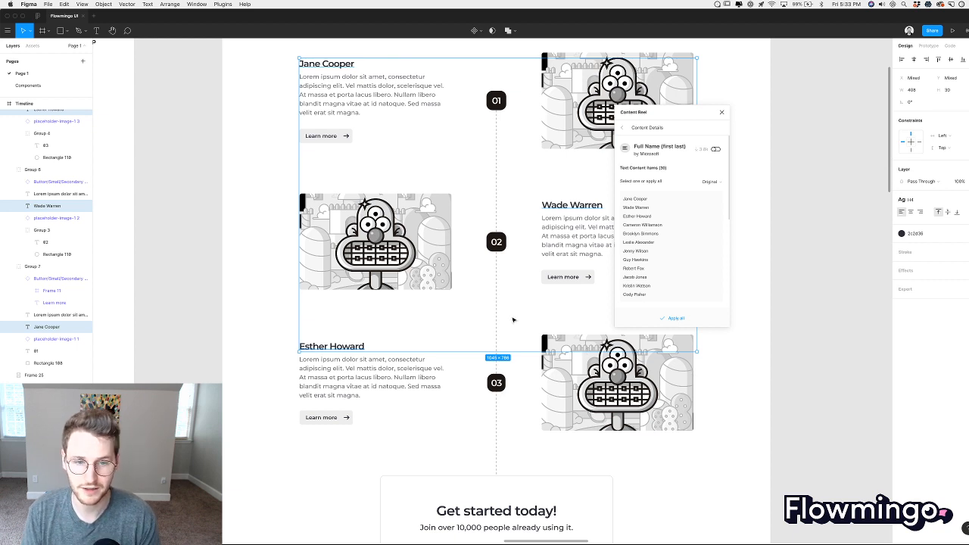
Replace the body paragraphs of all three timeline steps with sample addresses by applying Content Reel's US Full Address set.
click(358, 105)
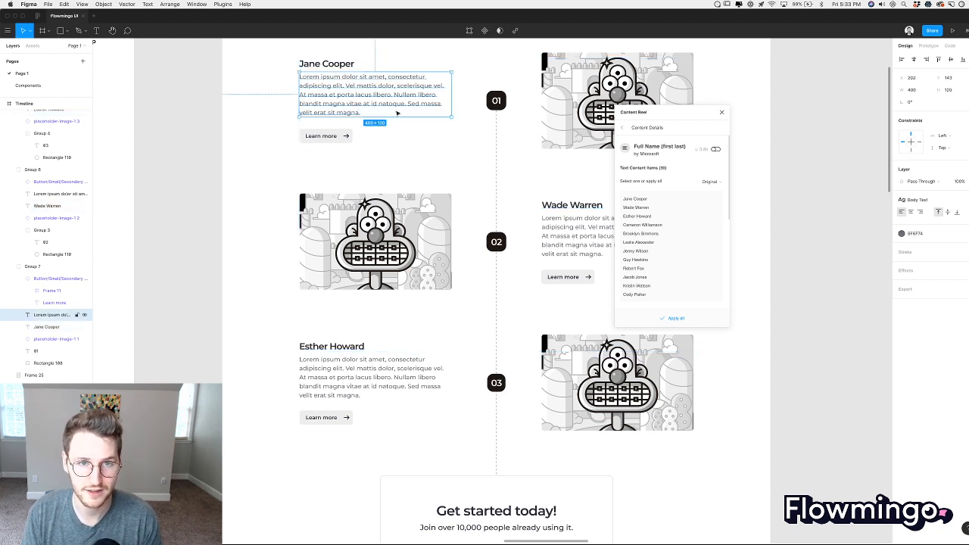
shift+click(567, 244)
shift+click(377, 368)
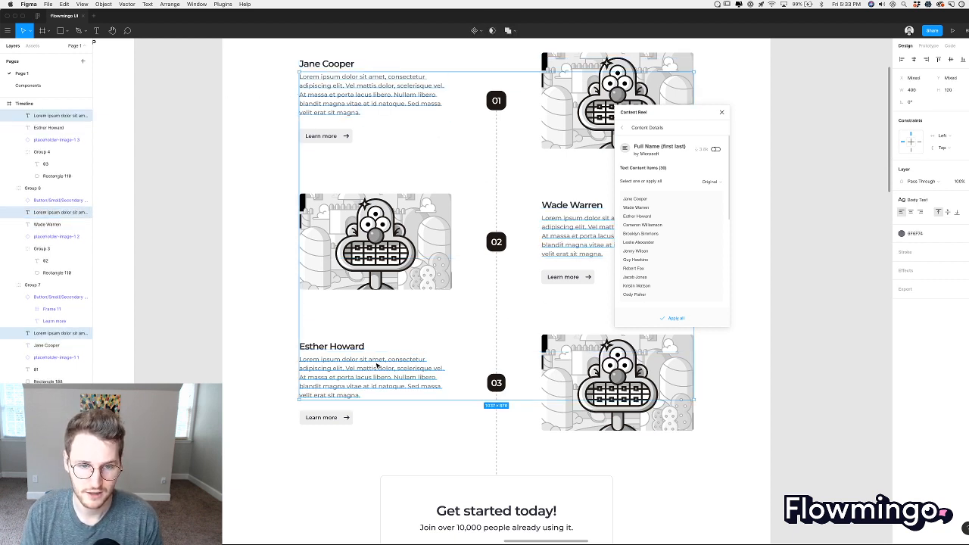
click(622, 128)
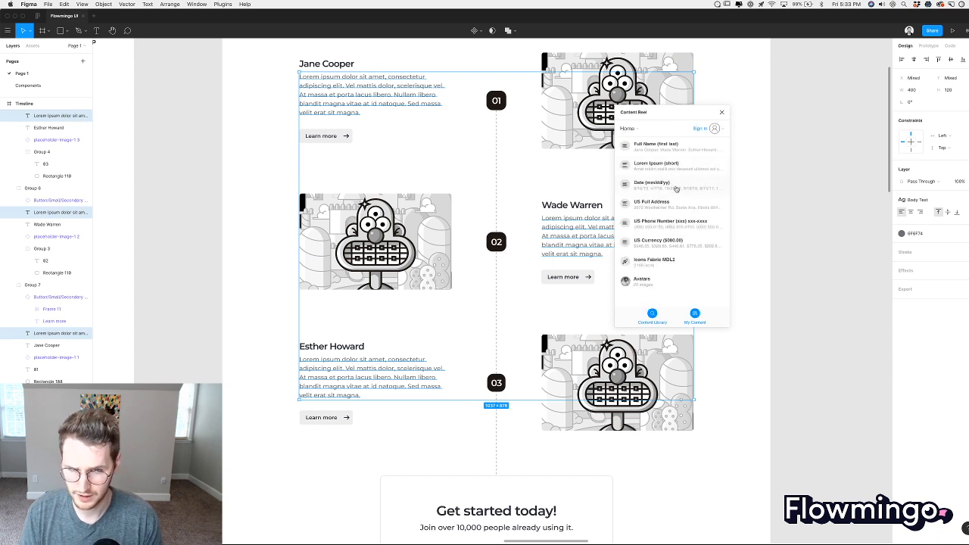
click(682, 210)
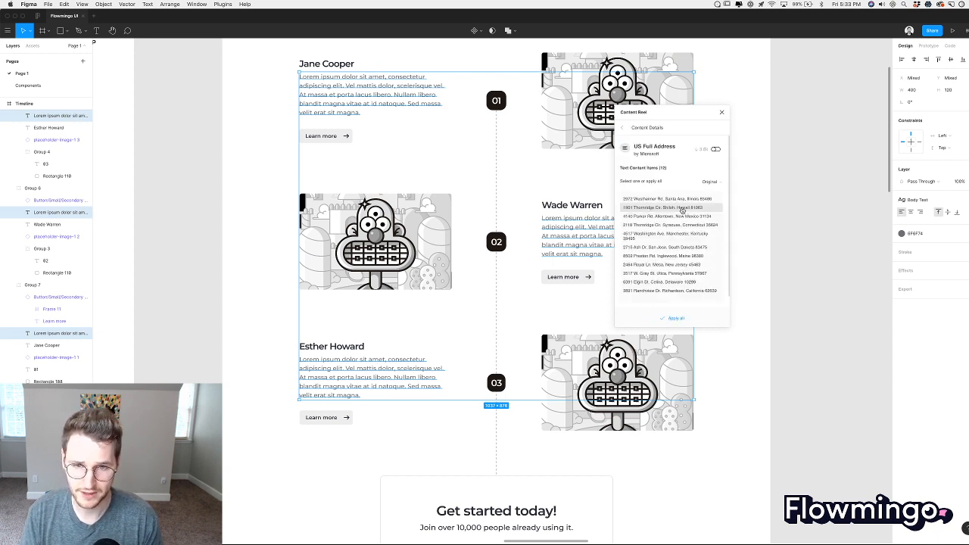
click(669, 324)
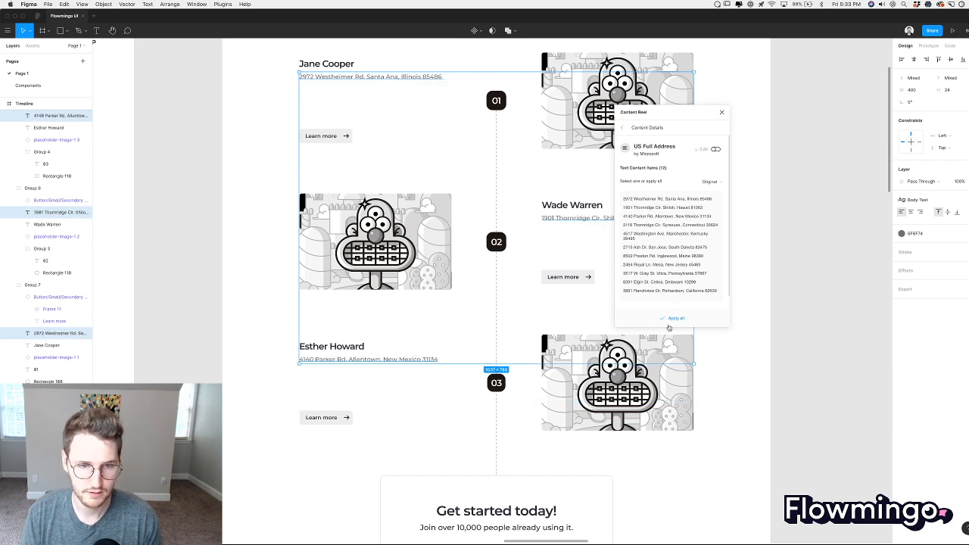
click(569, 328)
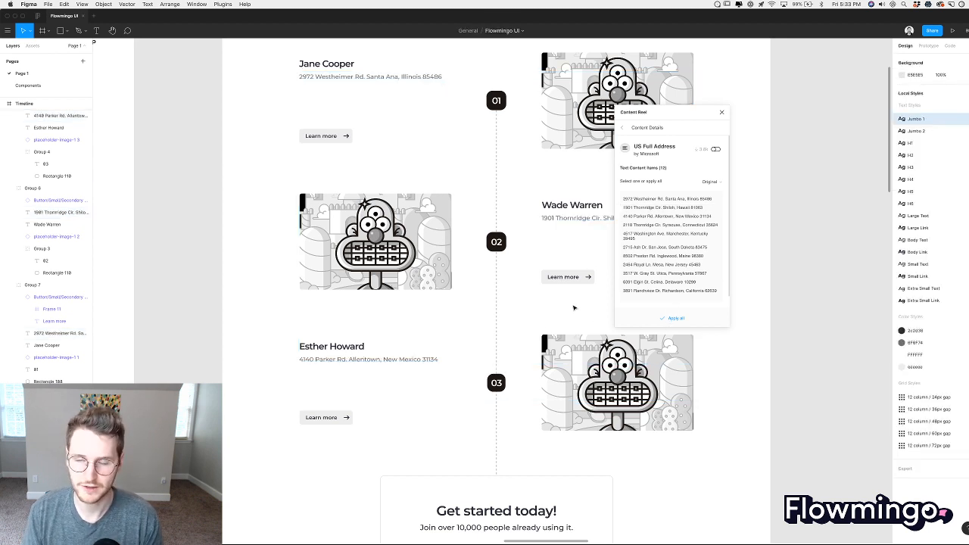
Undo the address and name replacements in the three timeline steps, and clear the selection.
key(super+z)
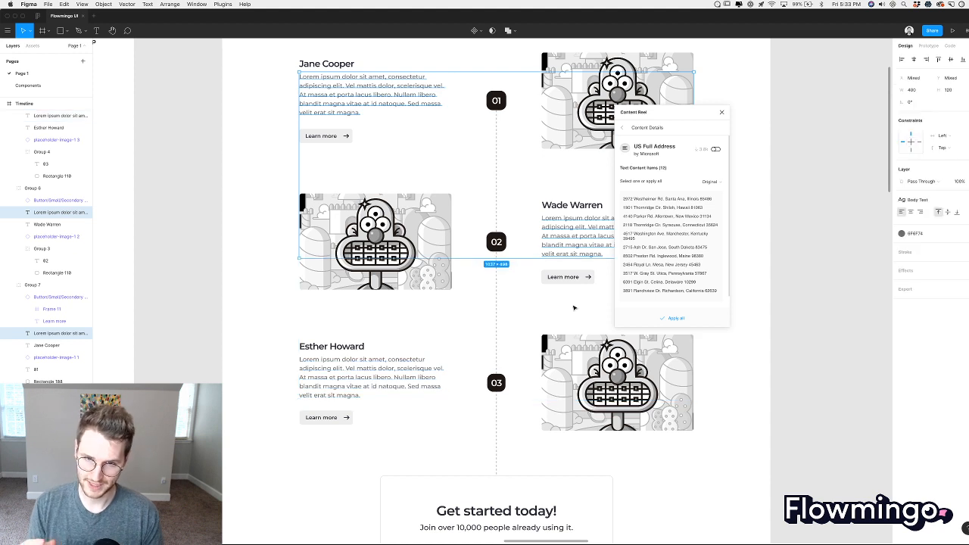
key(super+z)
key(super+z)
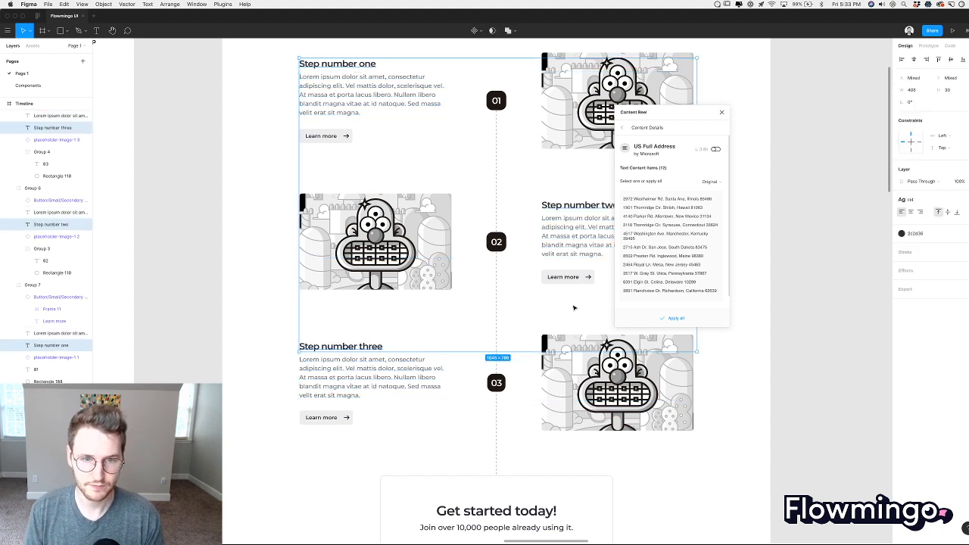
click(260, 270)
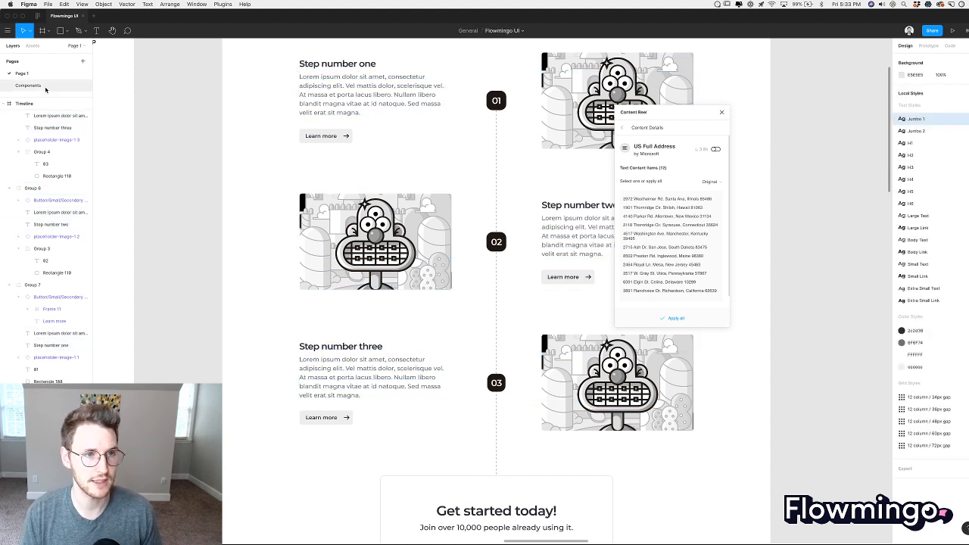
Go to the Components page, close the Content Reel plugin, and examine the icon grid beside the button components.
click(45, 88)
click(722, 112)
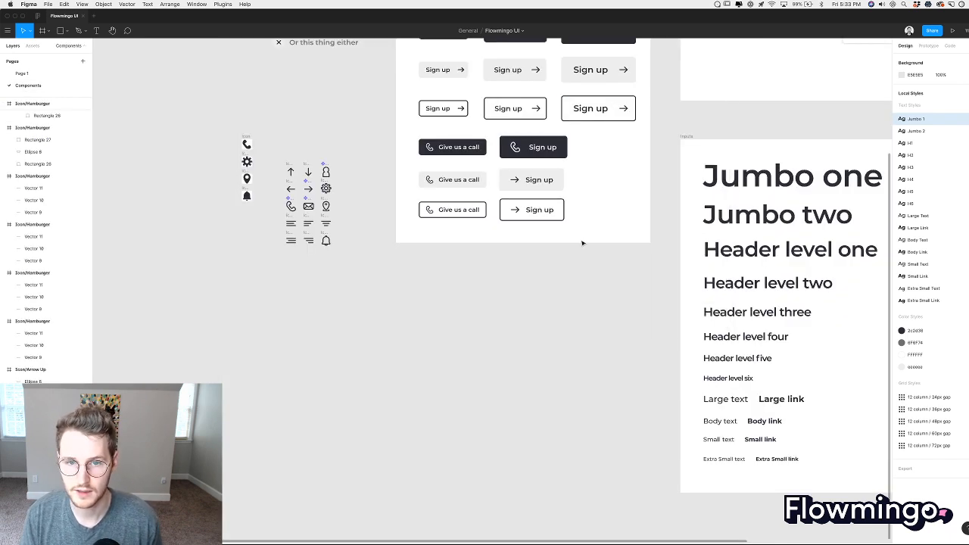
scroll(506, 336, up, 5)
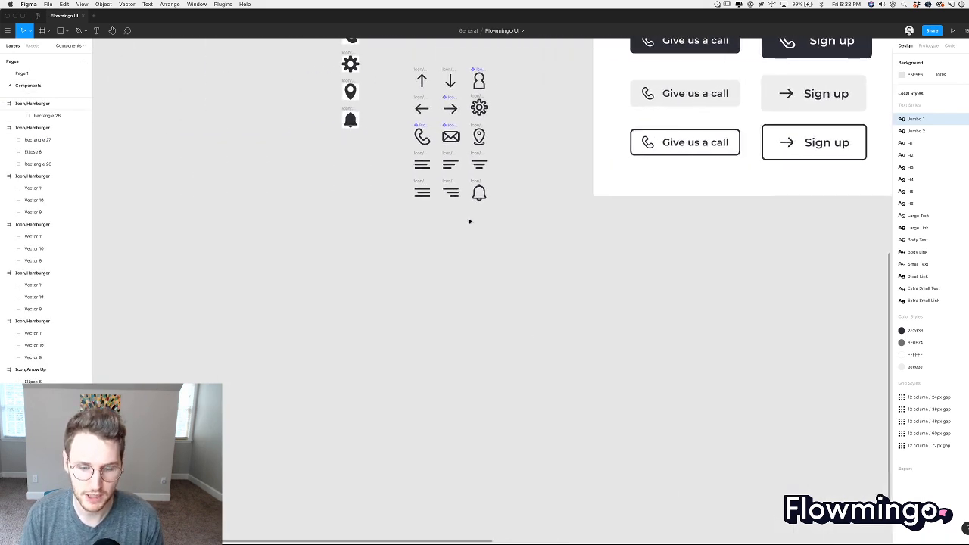
scroll(468, 221, up, 5)
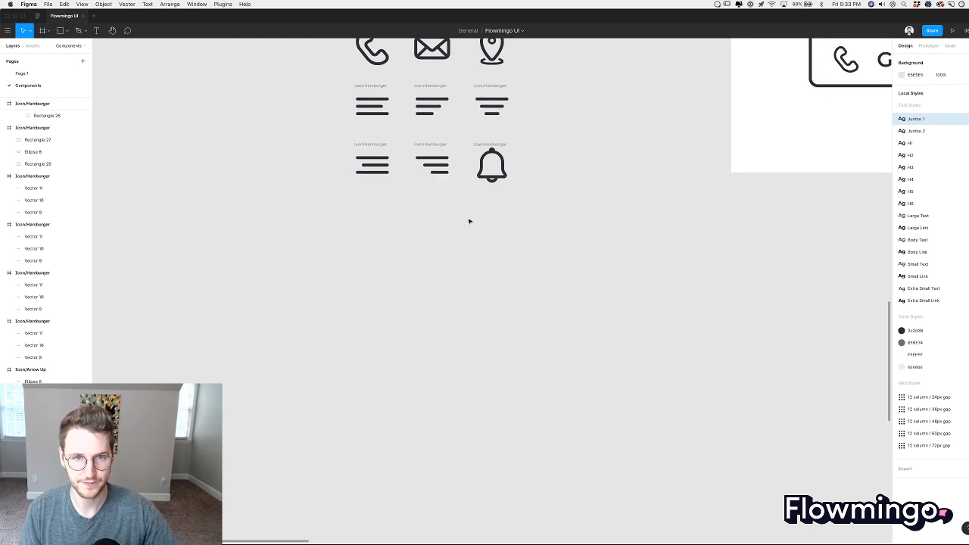
scroll(469, 222, left, 1)
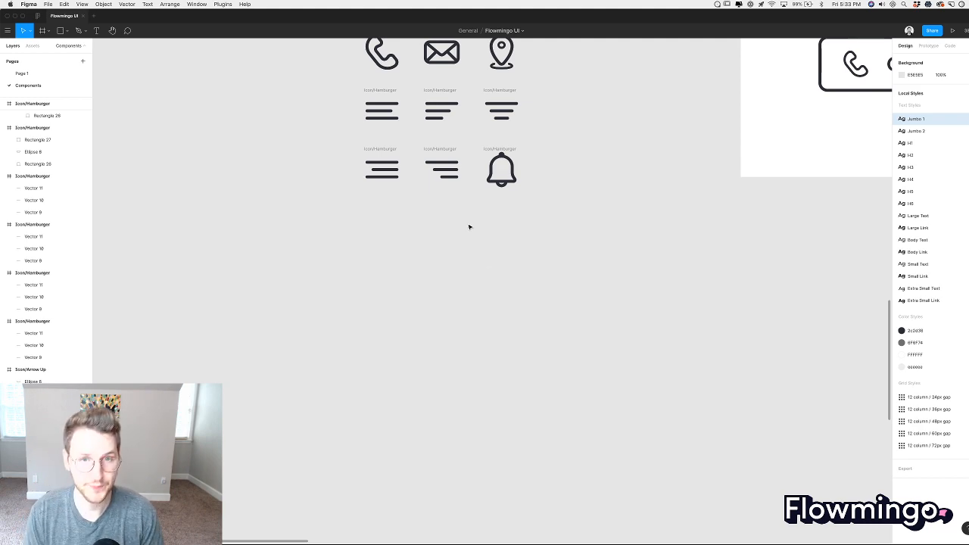
scroll(484, 257, down, 5)
scroll(488, 260, up, 3)
scroll(487, 260, down, 5)
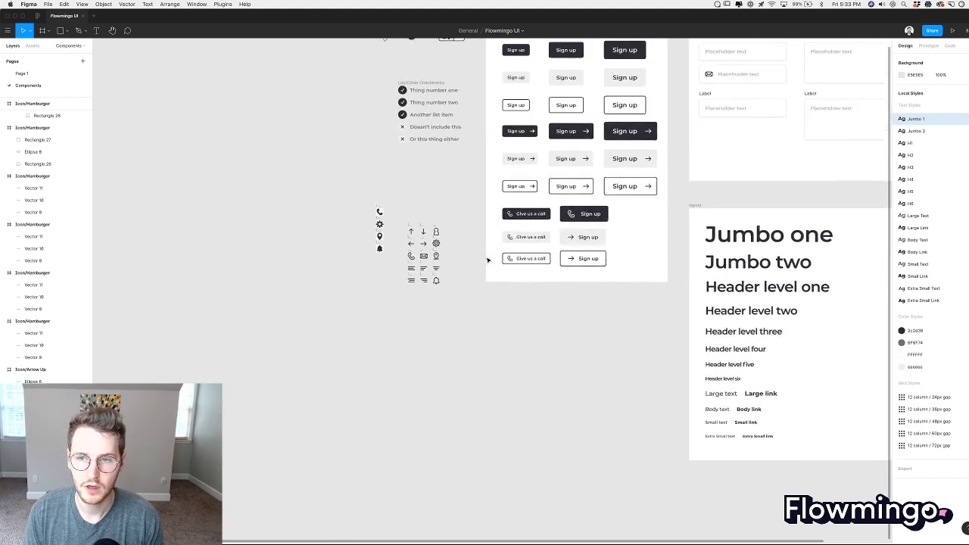
Return to Page 1 and examine the long card grid layout, from its pricing section up to the product tour header.
click(23, 73)
scroll(546, 244, down, 5)
scroll(545, 244, left, 15)
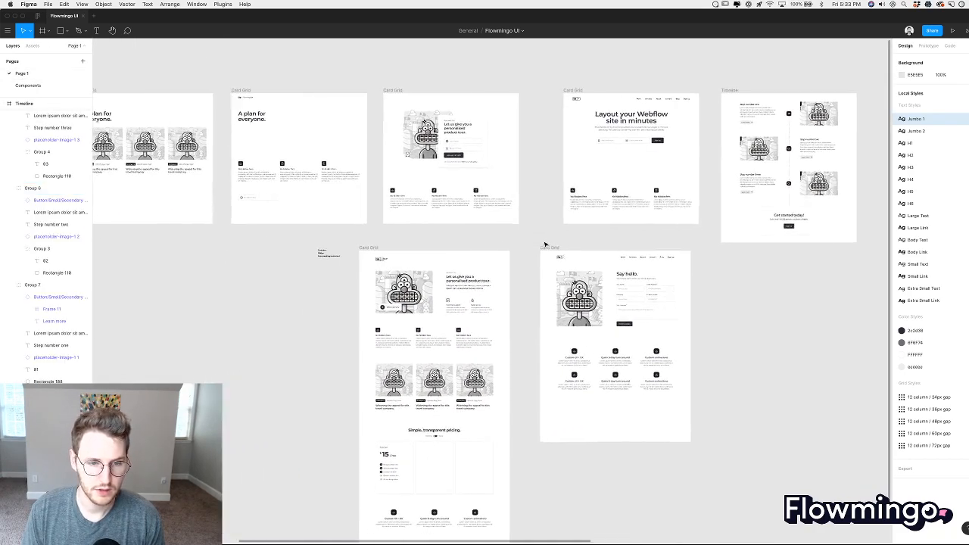
scroll(545, 244, down, 3)
scroll(546, 244, up, 5)
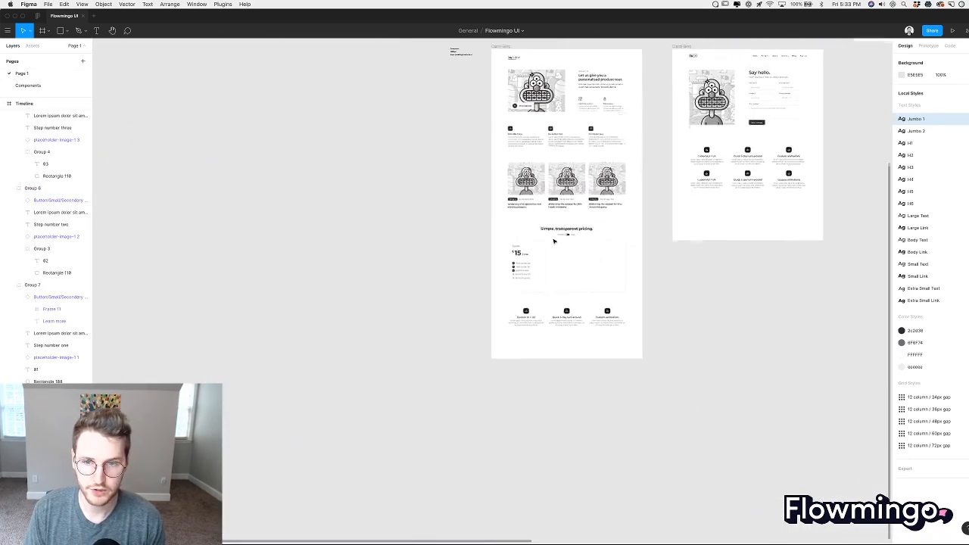
scroll(553, 237, down, 3)
scroll(500, 196, up, 3)
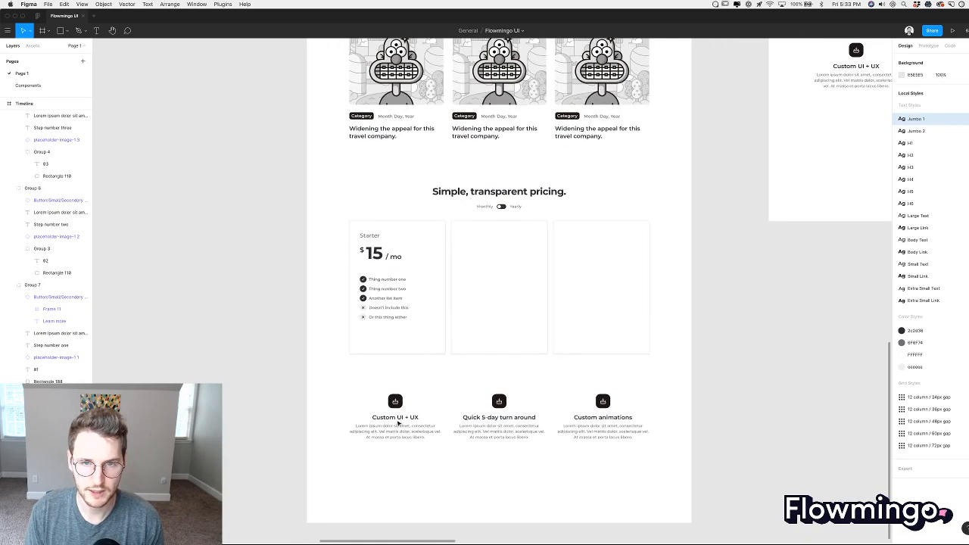
scroll(720, 336, up, 6)
scroll(720, 335, right, 4)
scroll(721, 338, up, 4)
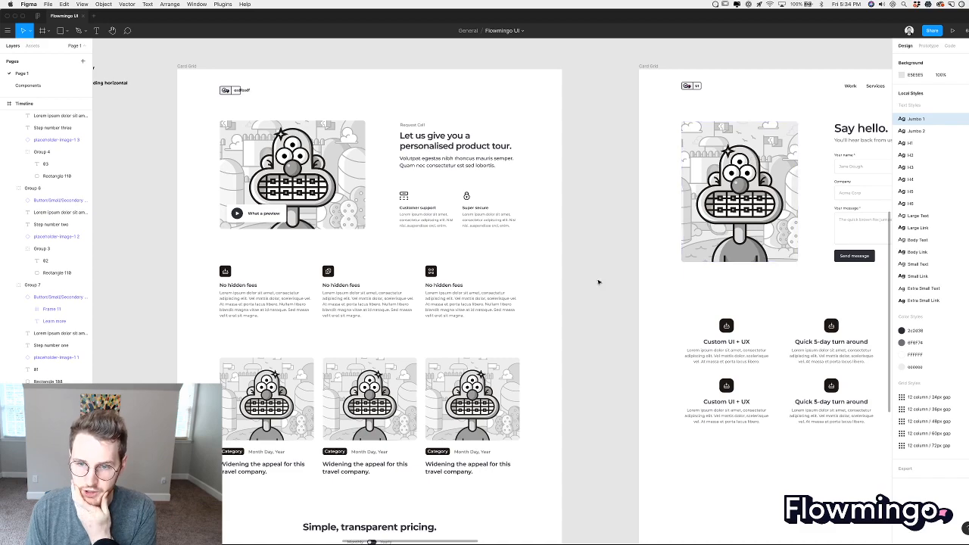
Examine the "Say hello." contact layout, the "Layout your Webflow site in minutes" hero layout and the Timeline frame.
scroll(598, 282, right, 12)
scroll(599, 282, up, 3)
scroll(599, 279, right, 3)
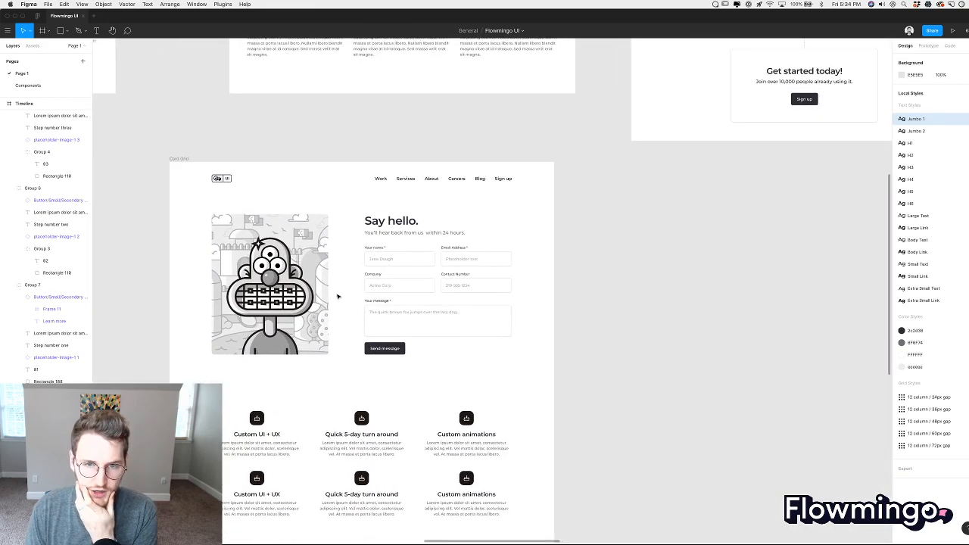
scroll(554, 313, up, 4)
scroll(555, 312, up, 8)
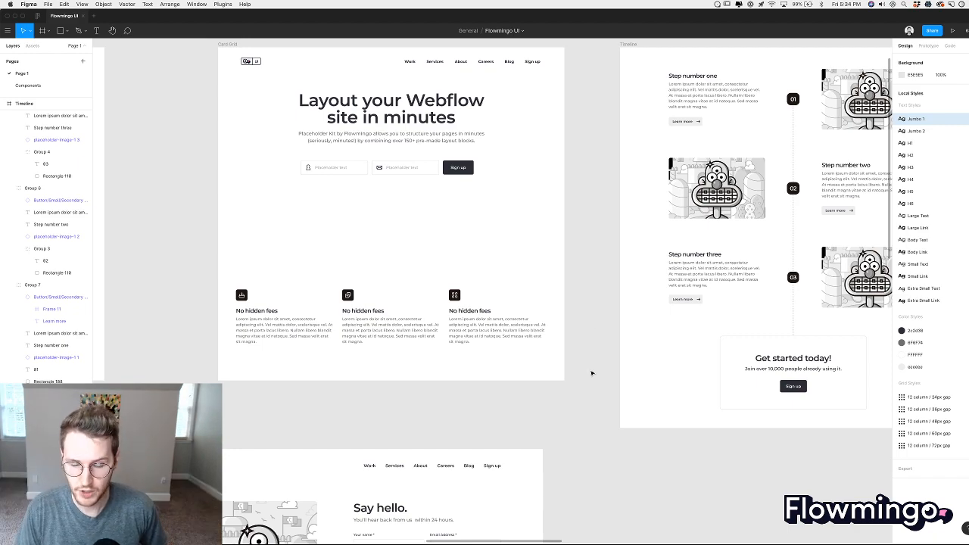
scroll(591, 372, right, 3)
scroll(592, 372, right, 5)
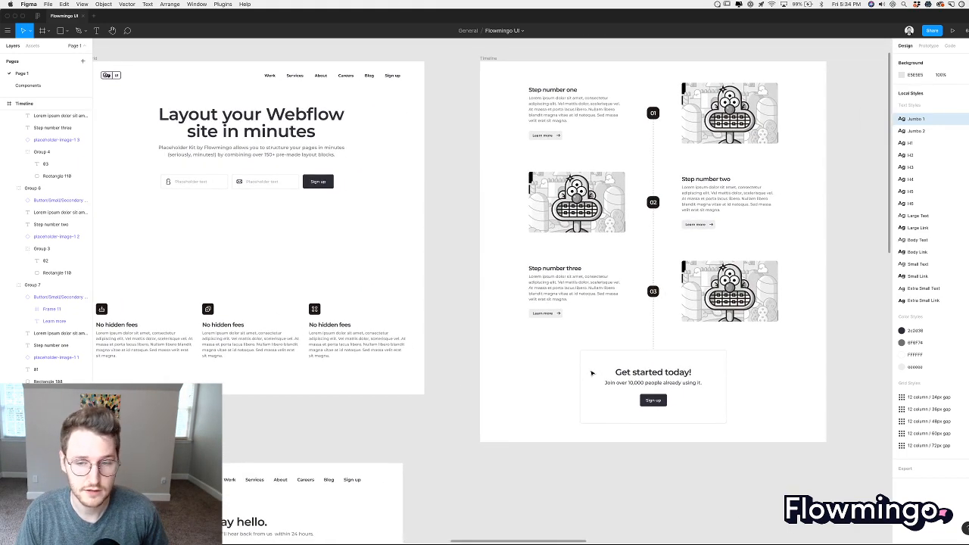
scroll(745, 407, up, 5)
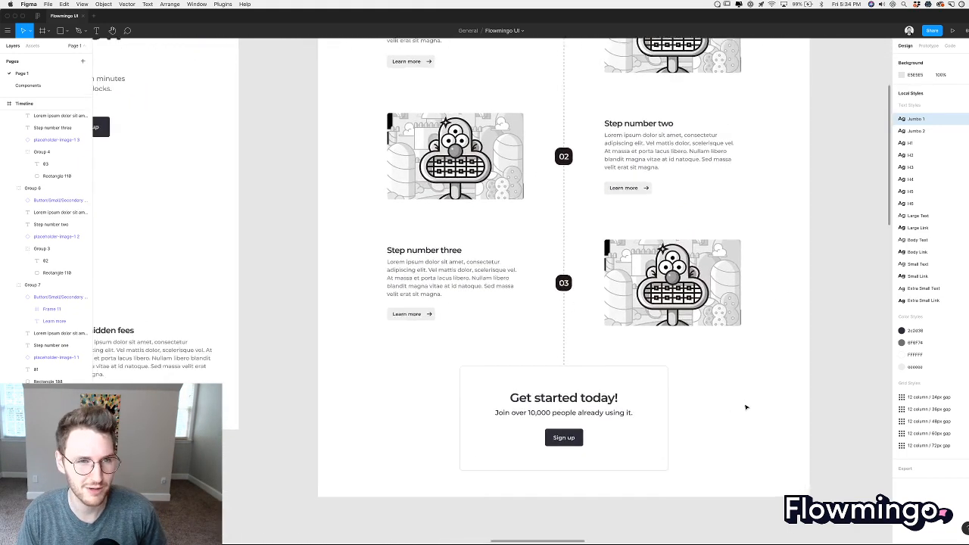